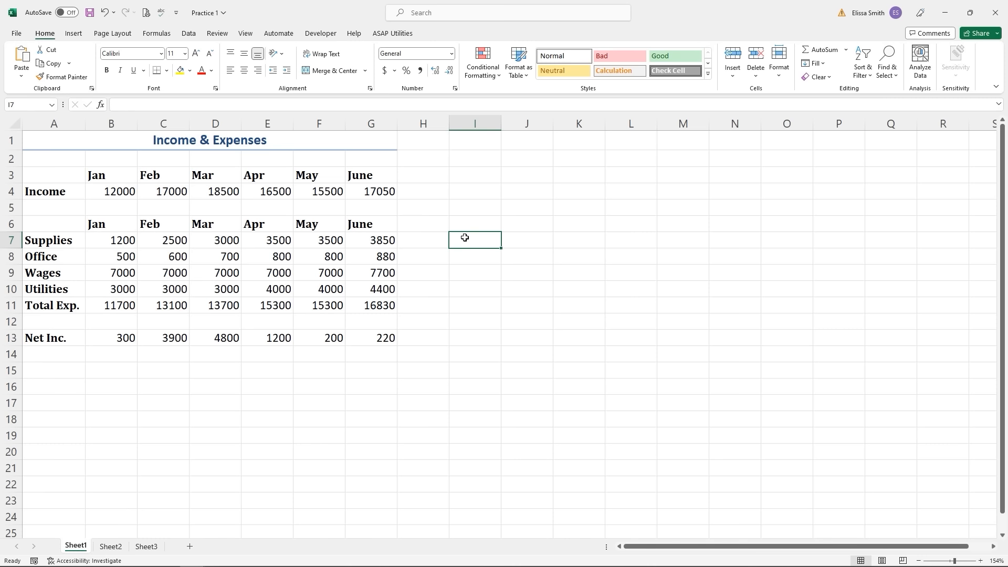
- Select column I, then the Supplies row 7, deselect by picking H6, and show the Insert ribbon
{"action": "left_click", "coordinate": [484, 122]}
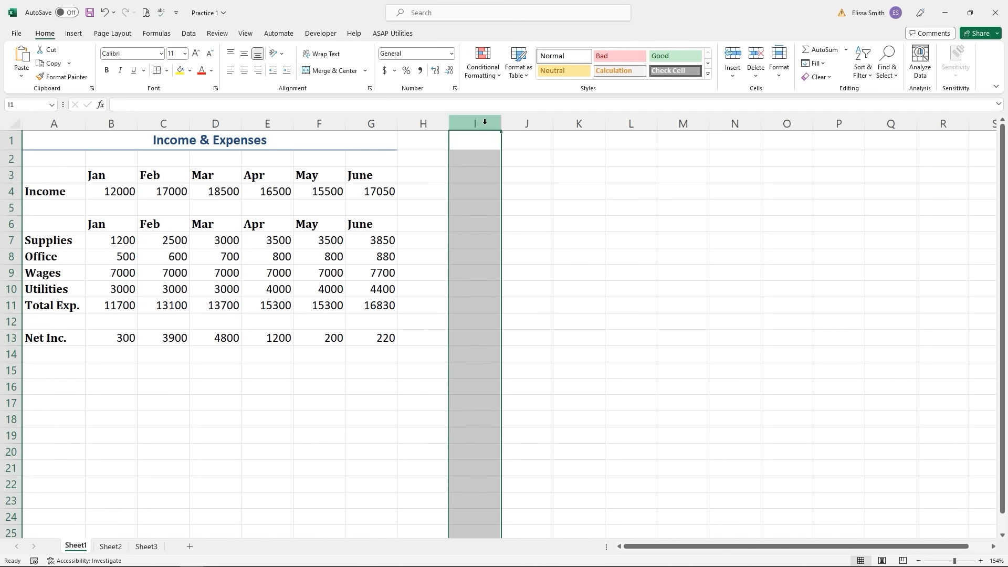
{"action": "left_click", "coordinate": [16, 240]}
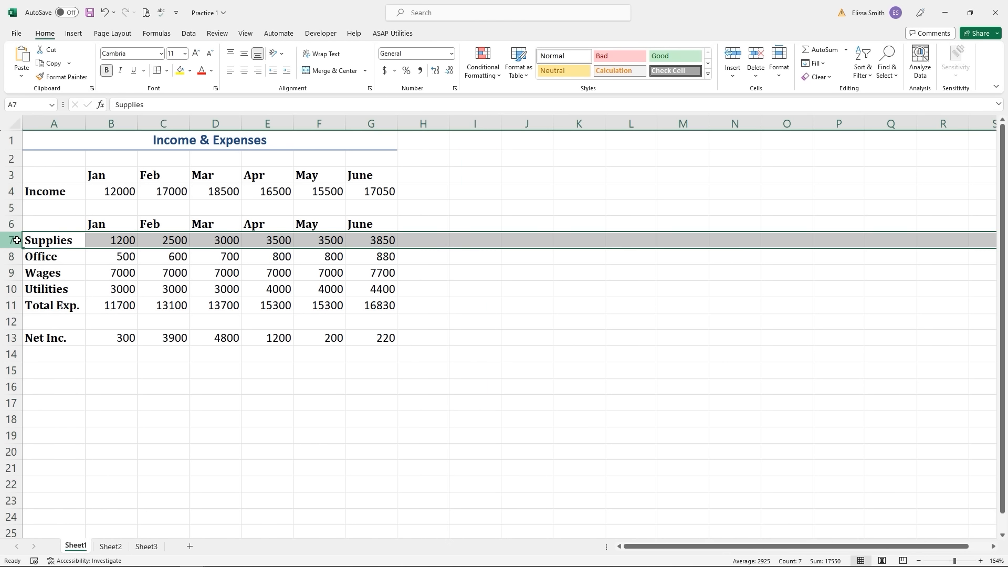
{"action": "left_click", "coordinate": [410, 222]}
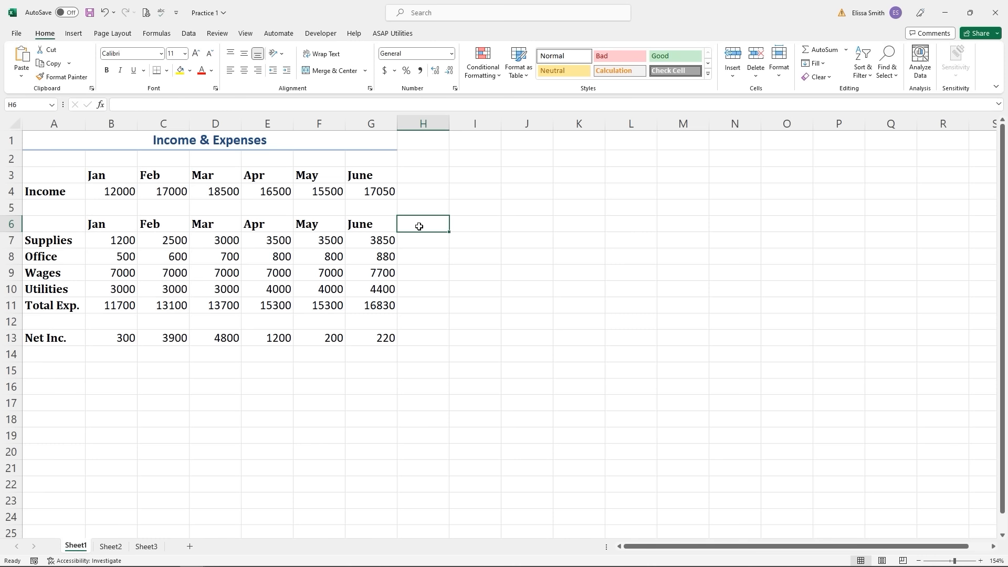
{"action": "left_click", "coordinate": [74, 34]}
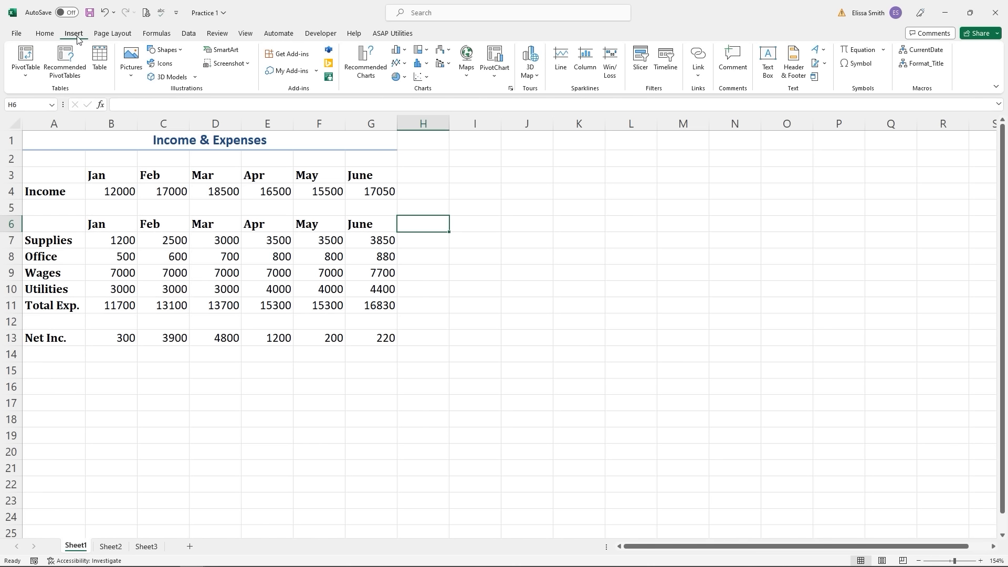
{"action": "left_click", "coordinate": [416, 294]}
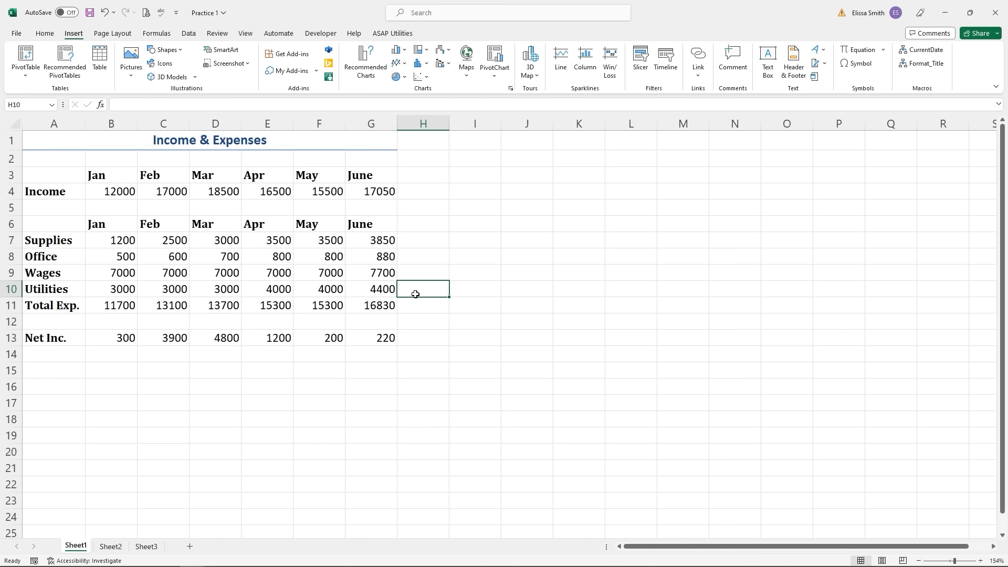
{"action": "left_click", "coordinate": [421, 119]}
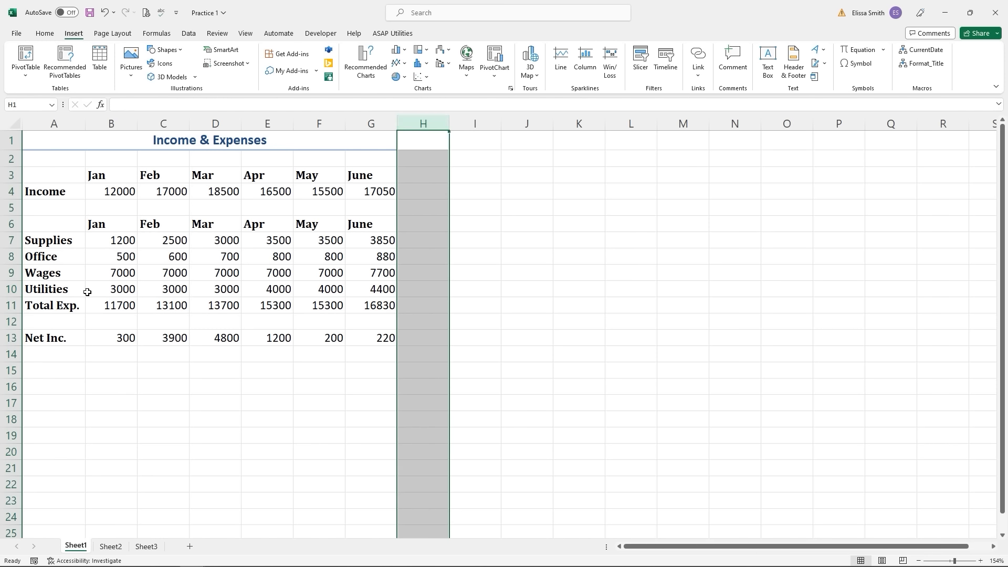
{"action": "left_click", "coordinate": [7, 272]}
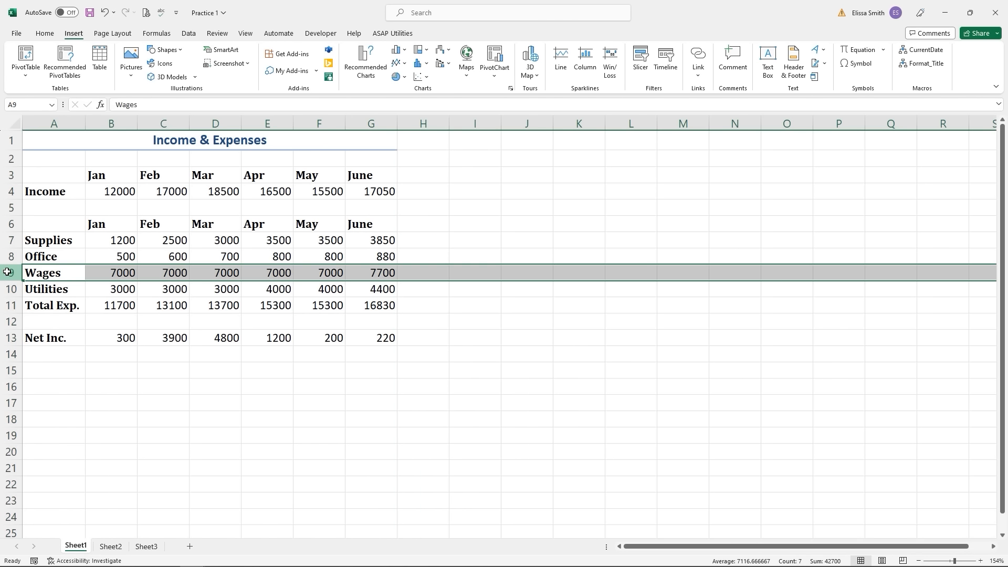
{"action": "left_click", "coordinate": [200, 370]}
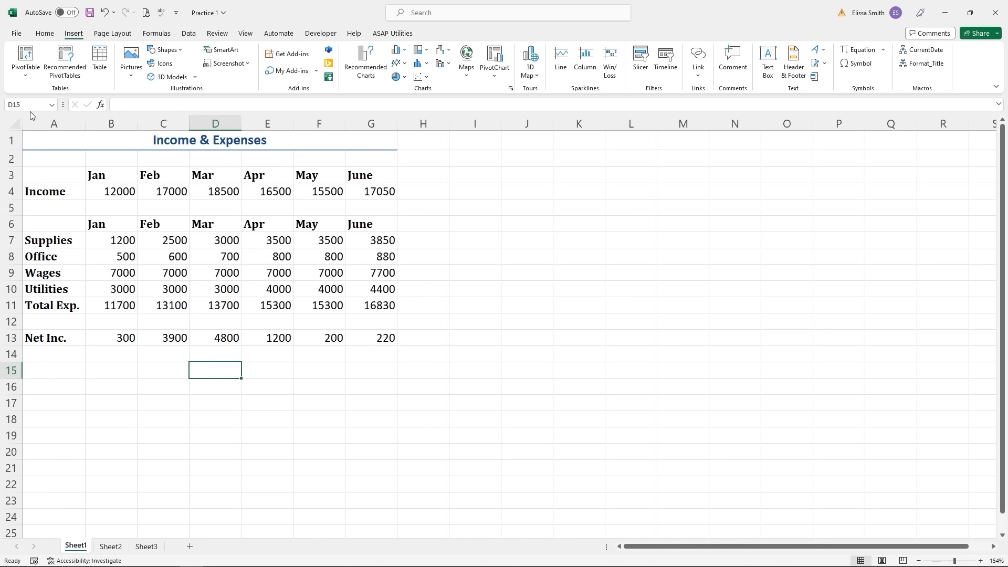
{"action": "key", "text": "ctrl"}
{"action": "key", "text": "ctrl"}
{"action": "left_click_drag", "start_coordinate": [469, 192], "coordinate": [629, 355]}
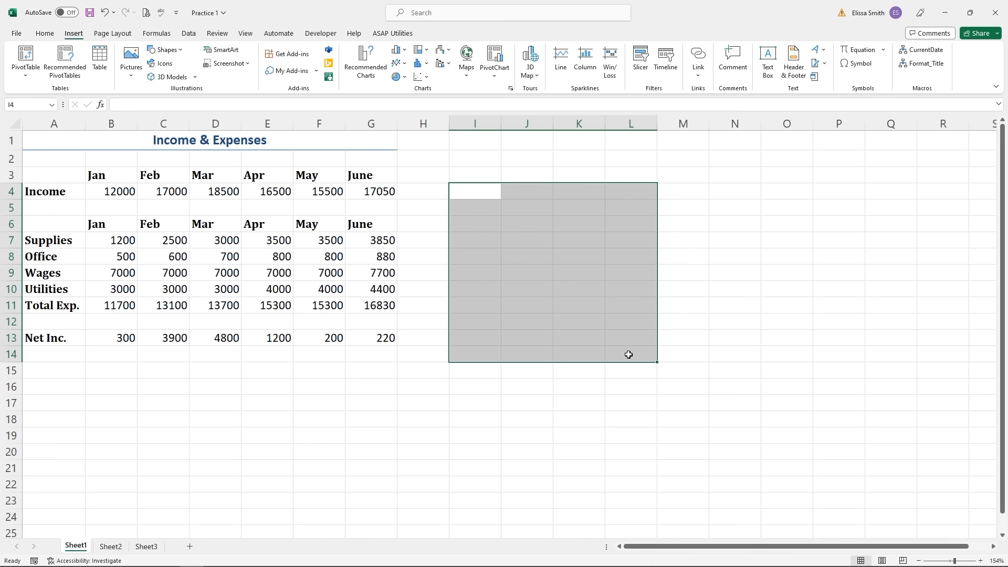
{"action": "left_click", "coordinate": [566, 407]}
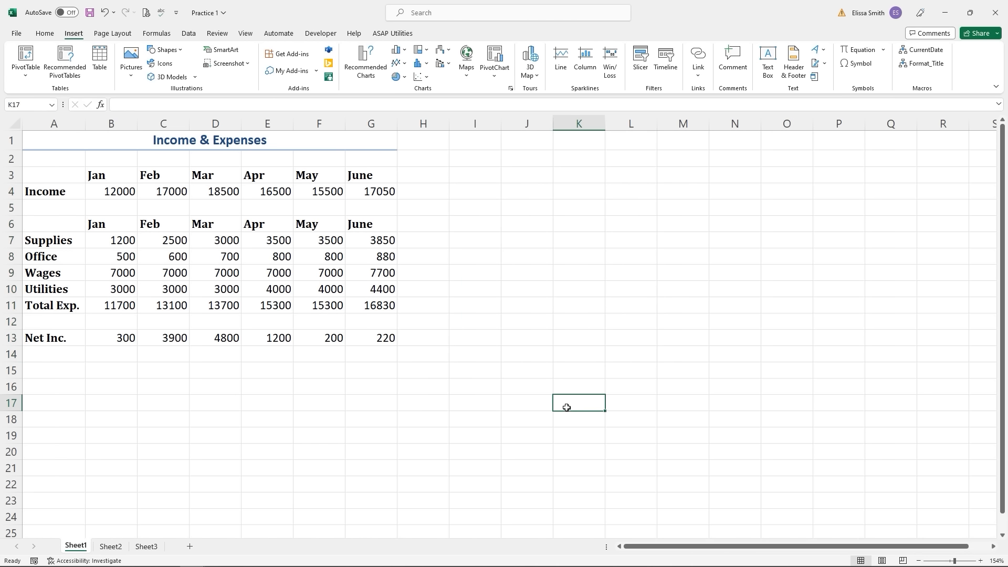
{"action": "left_click_drag", "start_coordinate": [470, 177], "coordinate": [626, 219]}
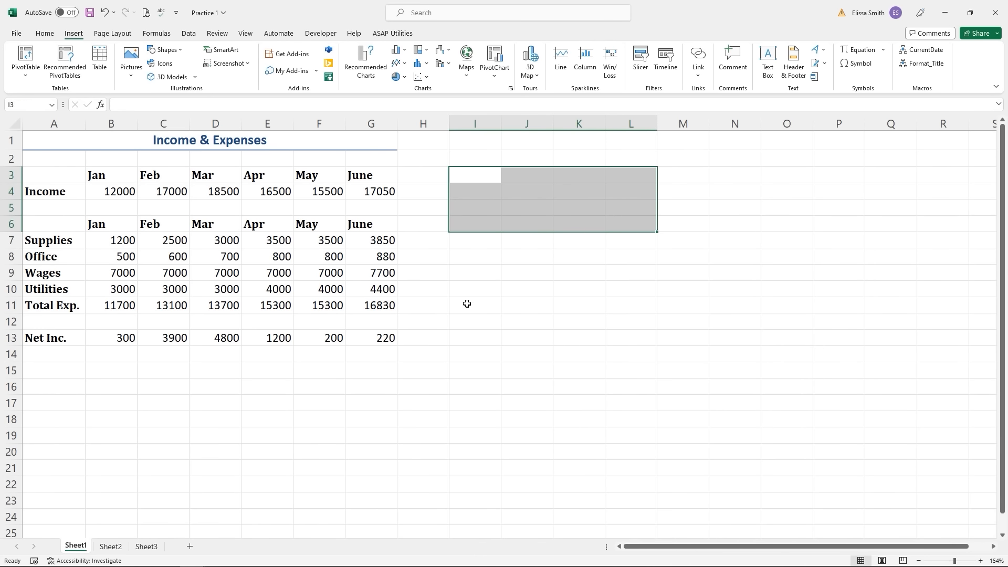
{"action": "left_click_drag", "start_coordinate": [466, 292], "coordinate": [657, 364], "text": "ctrl"}
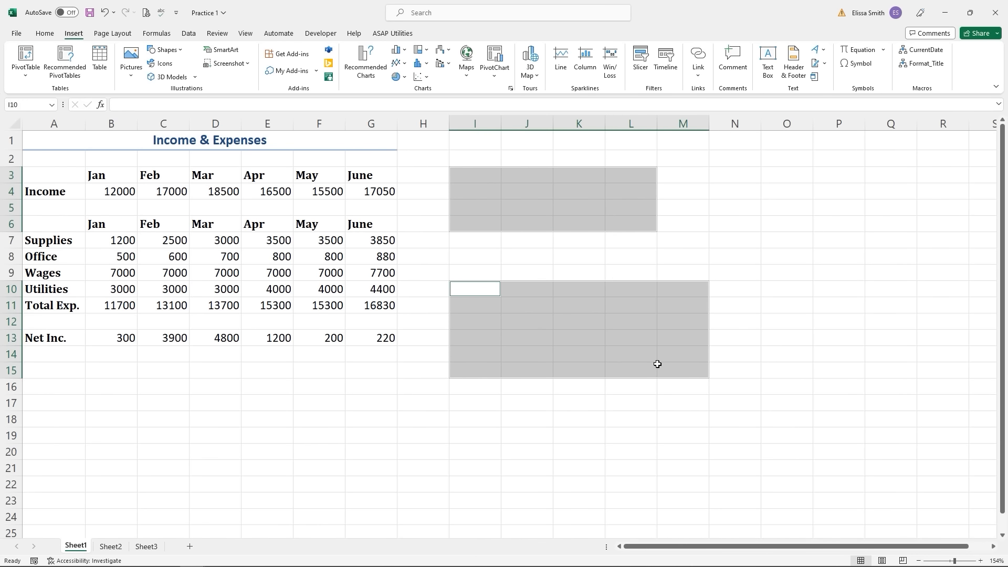
{"action": "left_click", "coordinate": [629, 404]}
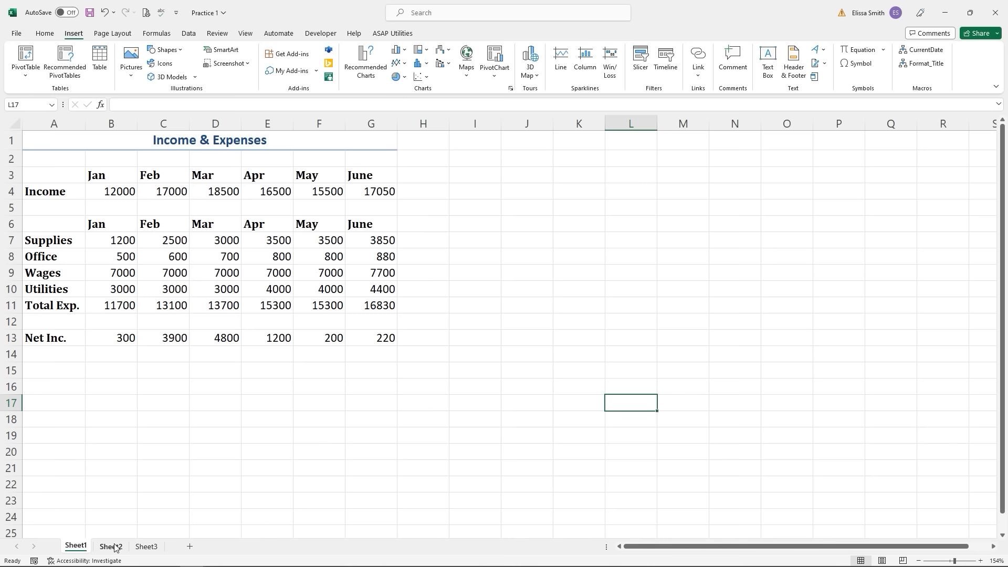
{"action": "left_click", "coordinate": [152, 548]}
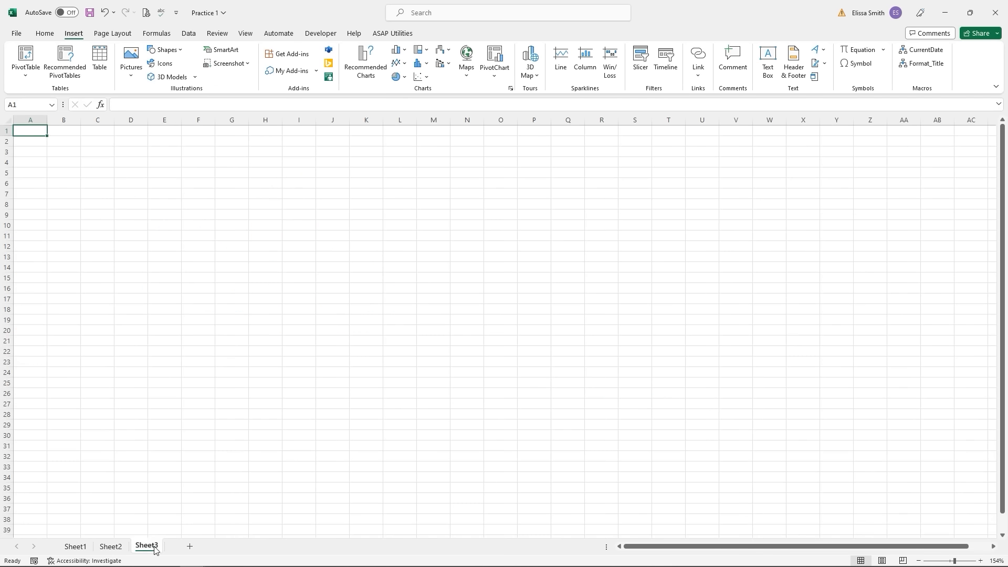
{"action": "left_click", "coordinate": [155, 549]}
{"action": "left_click", "coordinate": [188, 550]}
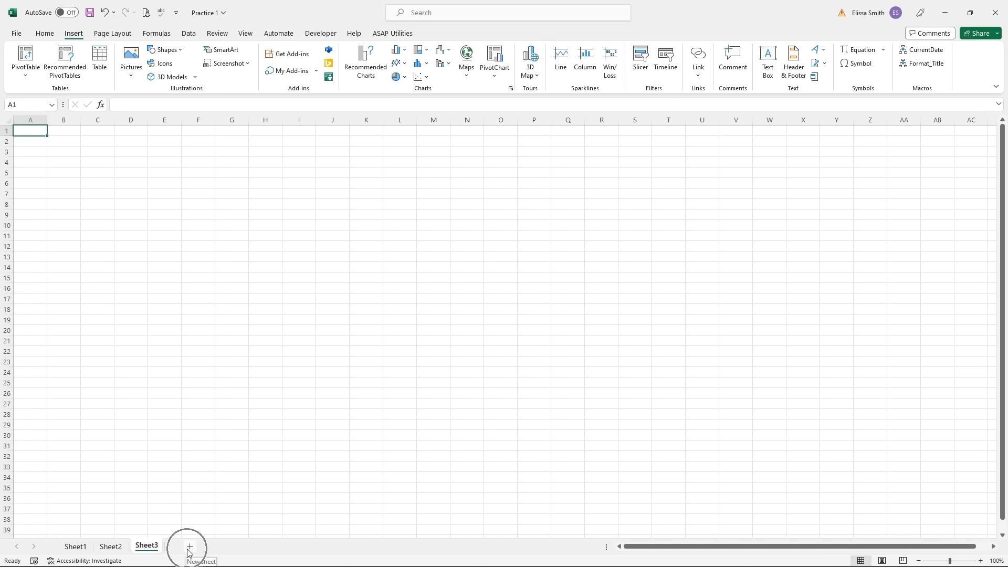
{"action": "left_click", "coordinate": [77, 546]}
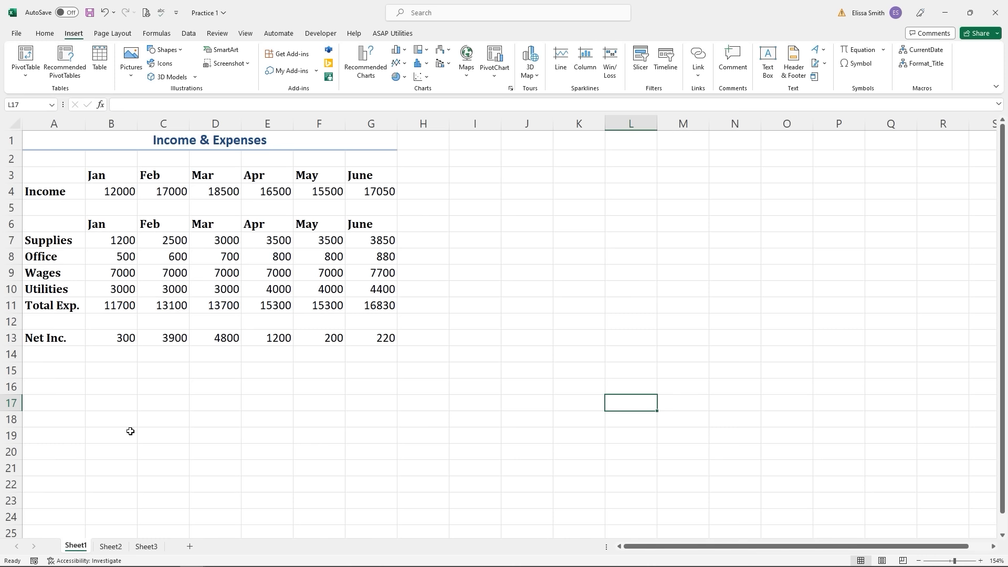
- Create a new blank workbook and enter the heading 'Date' in cell B2
{"action": "key", "text": "ctrl+n"}
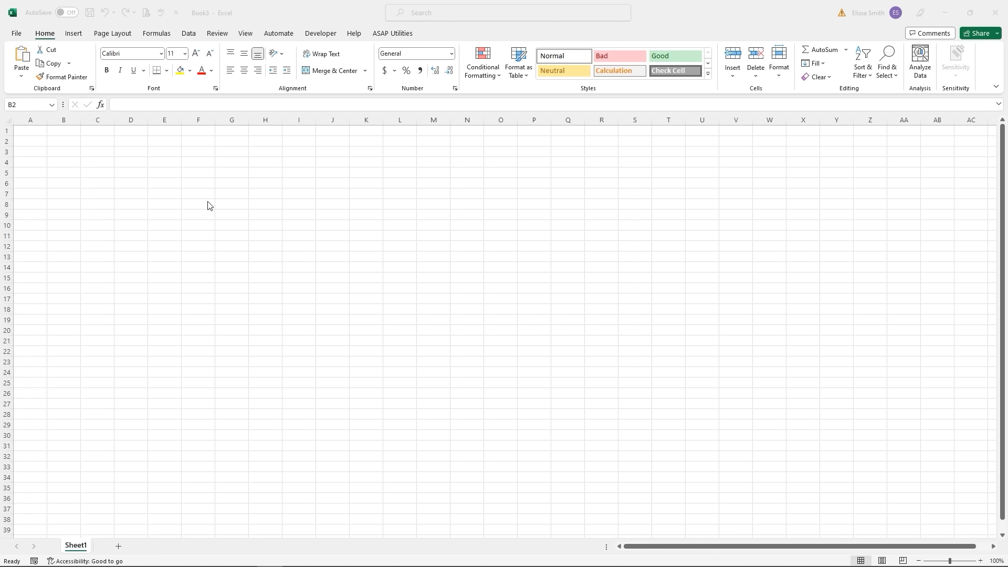
{"action": "left_click", "coordinate": [67, 147]}
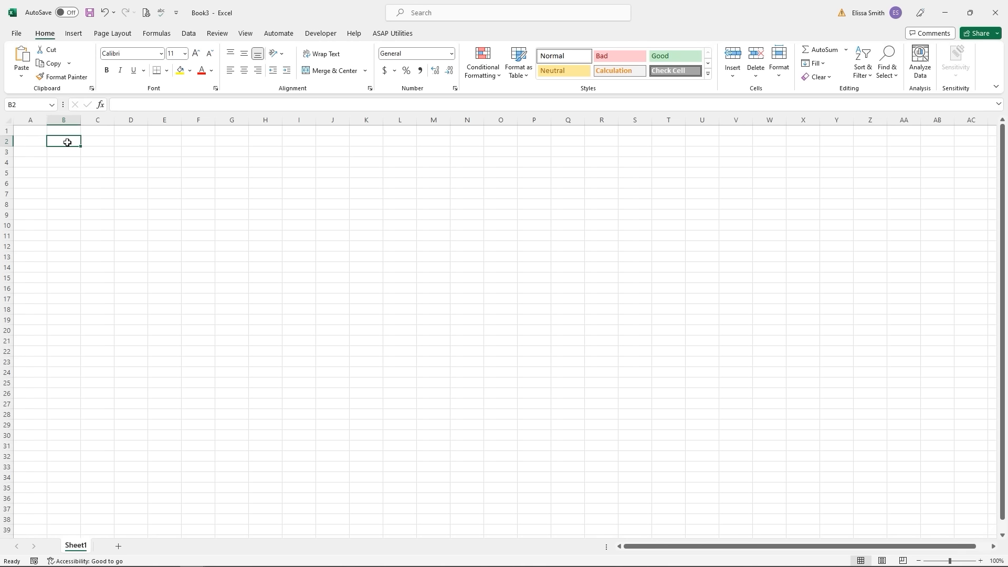
{"action": "type", "text": "Date"}
{"action": "key", "text": "Tab"}
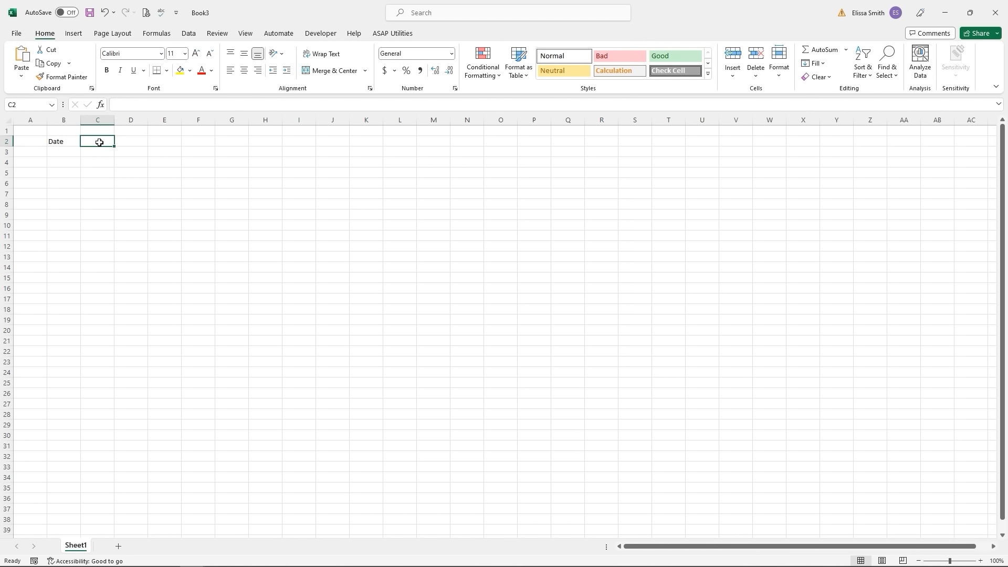
- Enter 'Destination' in cell C2 through the formula bar, correcting typos, then select C4
{"action": "left_click", "coordinate": [123, 103]}
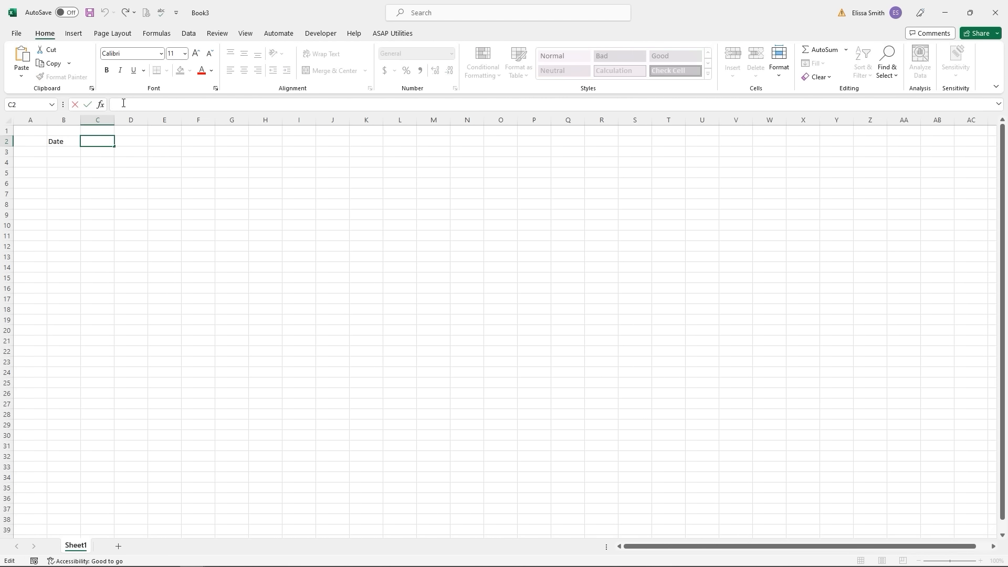
{"action": "type", "text": "Destination"}
{"action": "key", "text": "Return"}
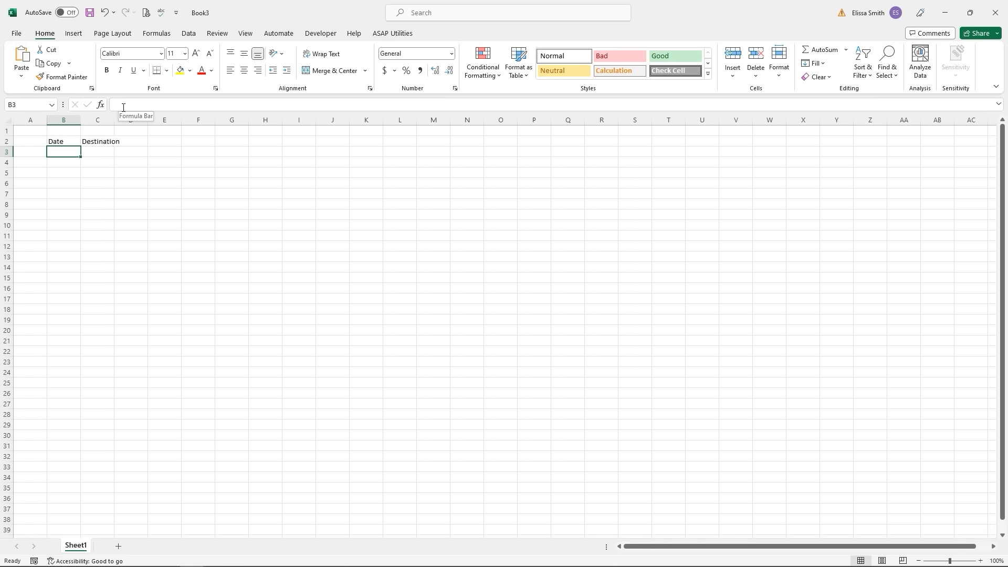
{"action": "left_click", "coordinate": [104, 159]}
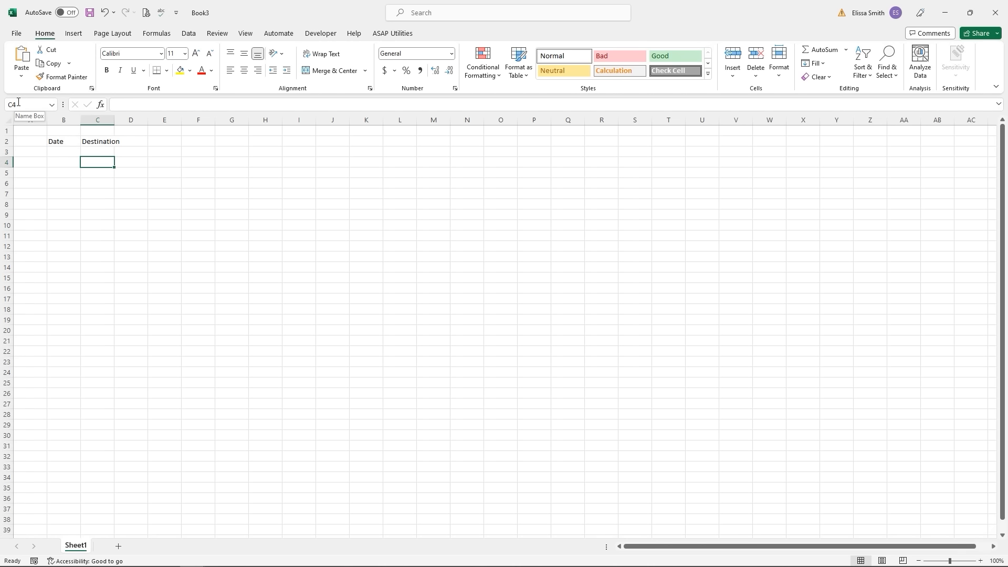
- Jump to cell M500 through the Name Box, then return to A1 with Ctrl+Home
{"action": "left_click", "coordinate": [19, 103]}
{"action": "type", "text": "m500"}
{"action": "key", "text": "Return"}
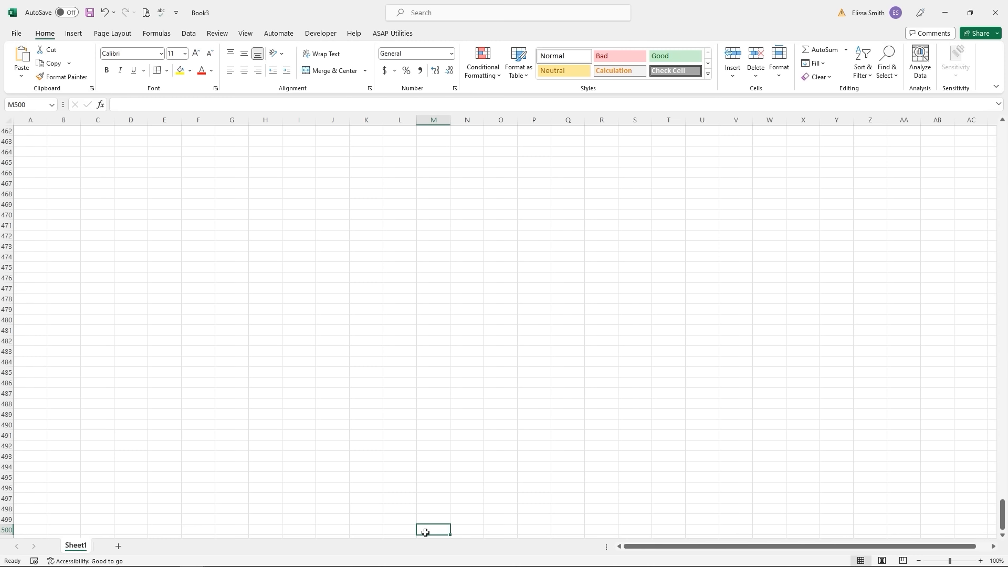
{"action": "key", "text": "ctrl+Home"}
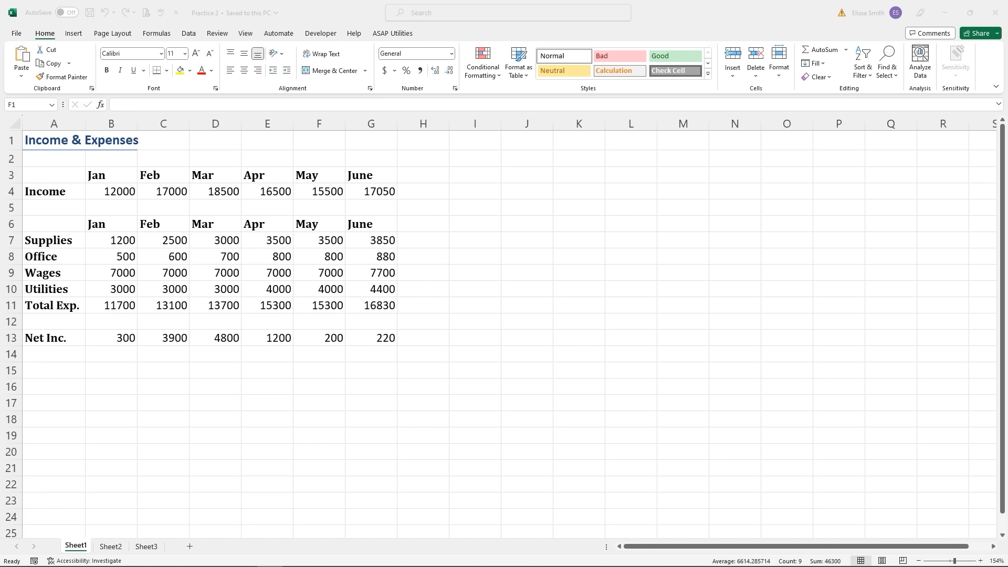
{"action": "left_click", "coordinate": [328, 123]}
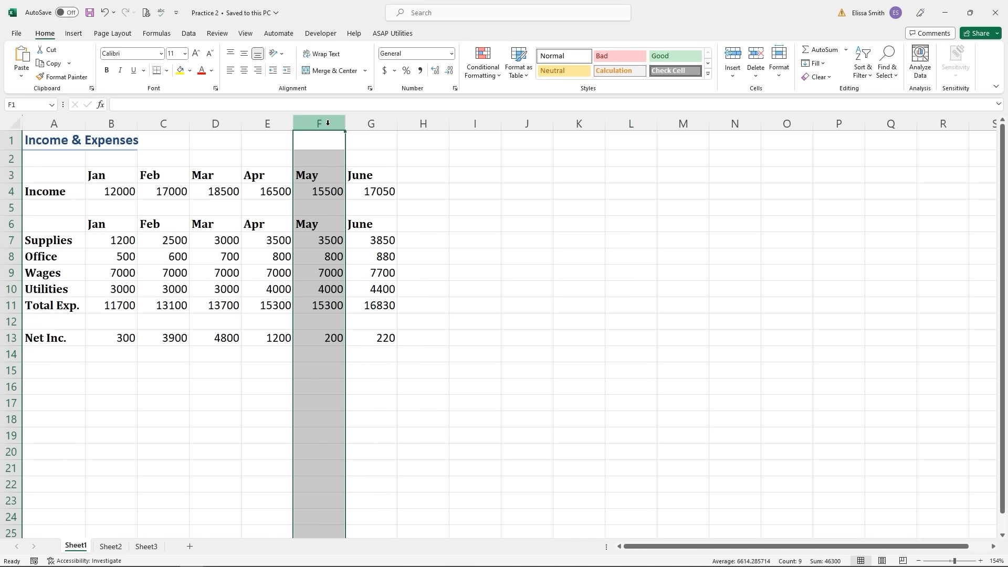
{"action": "key", "text": "Delete"}
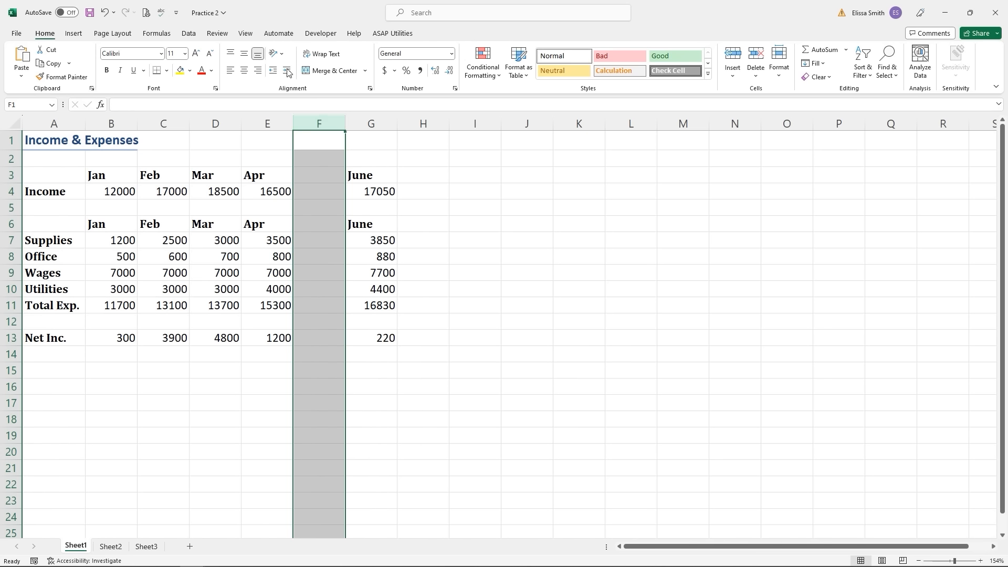
{"action": "left_click", "coordinate": [106, 17]}
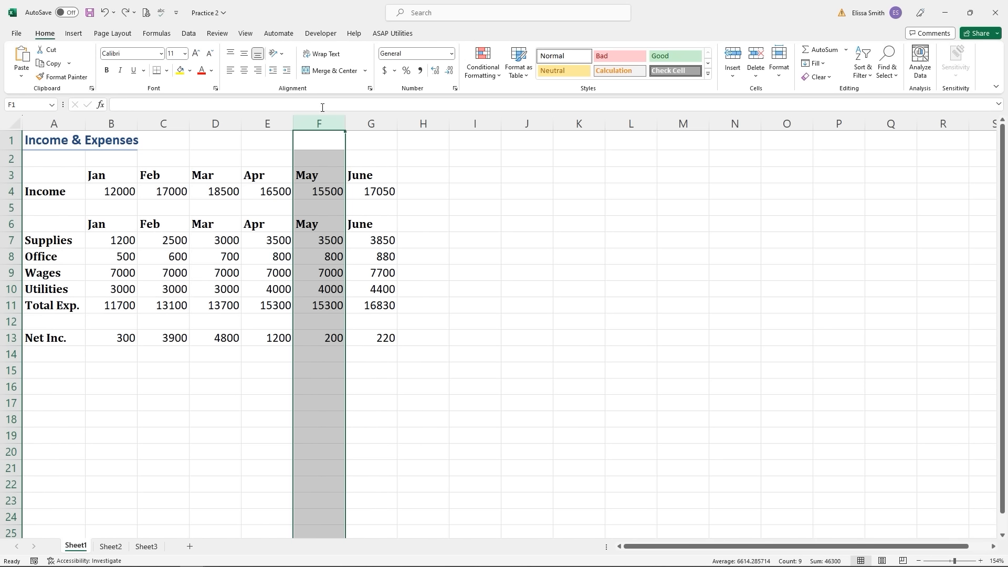
- Delete the June column G, then undo to restore its figures
{"action": "right_click", "coordinate": [374, 122]}
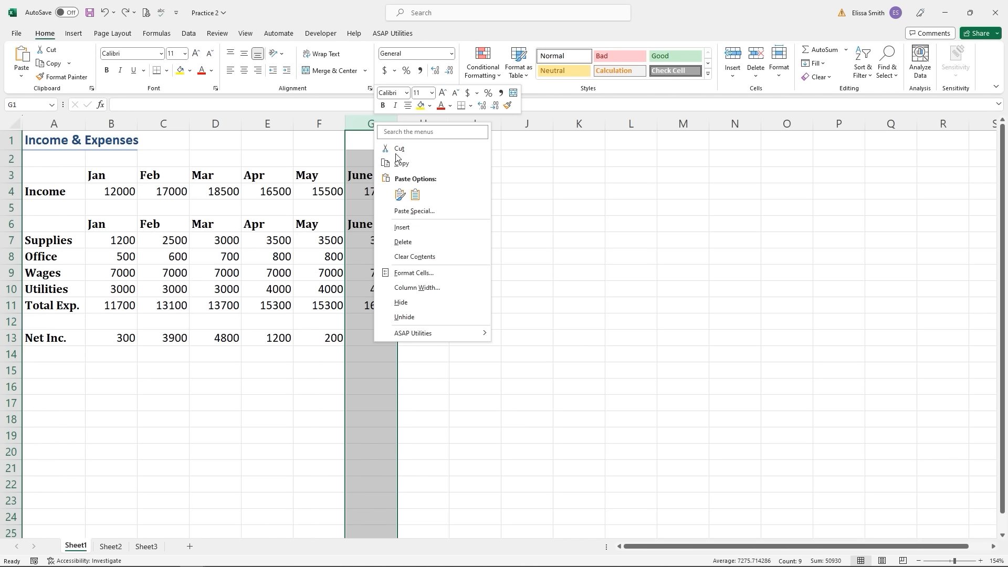
{"action": "left_click", "coordinate": [405, 244]}
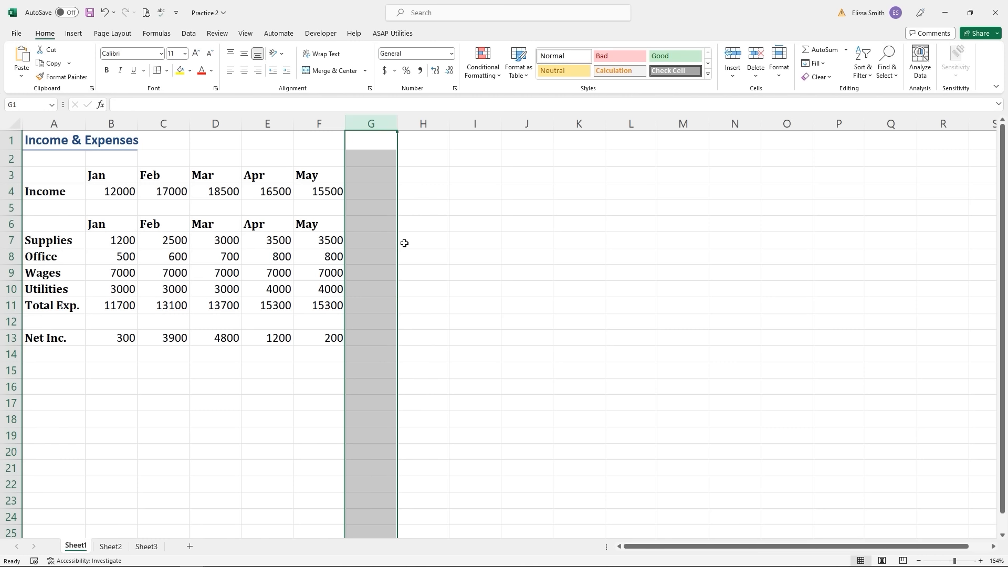
{"action": "key", "text": "ctrl+z"}
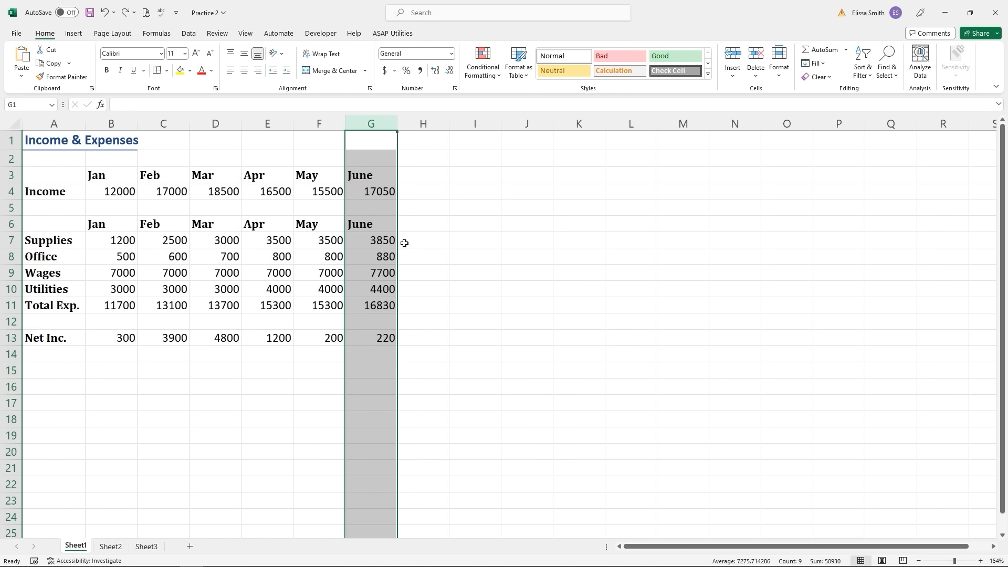
{"action": "right_click", "coordinate": [366, 122]}
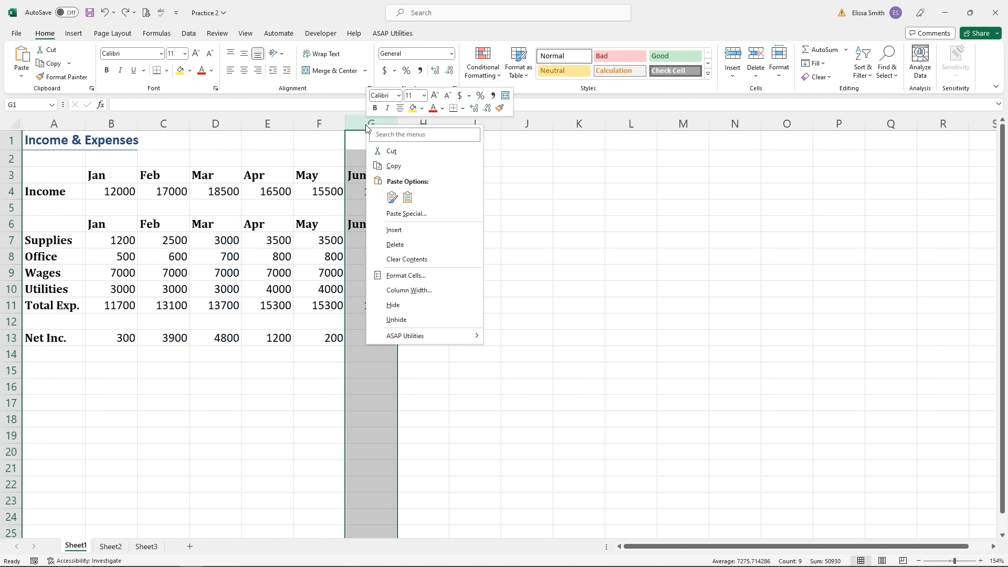
{"action": "left_click", "coordinate": [407, 231]}
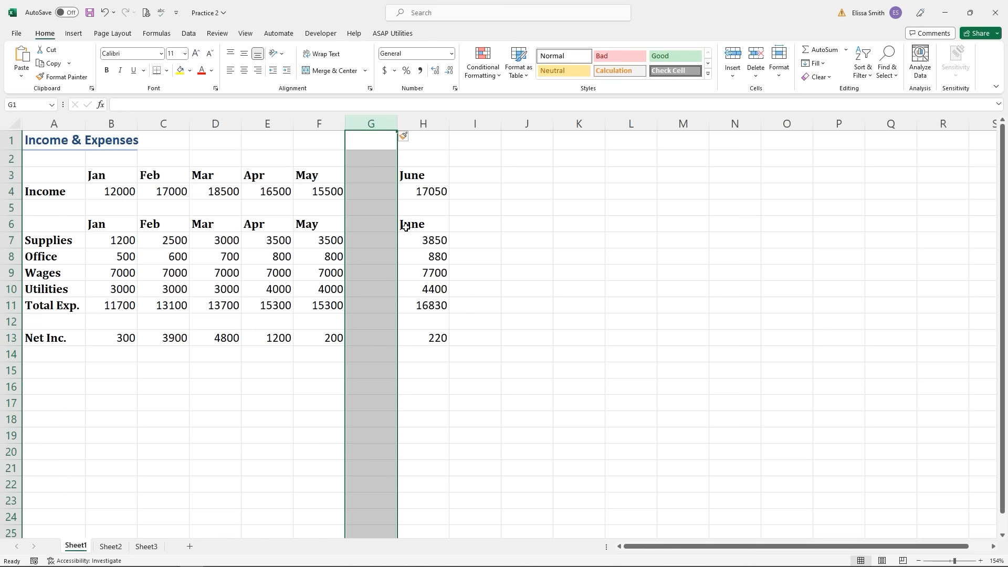
{"action": "key", "text": "ctrl+z"}
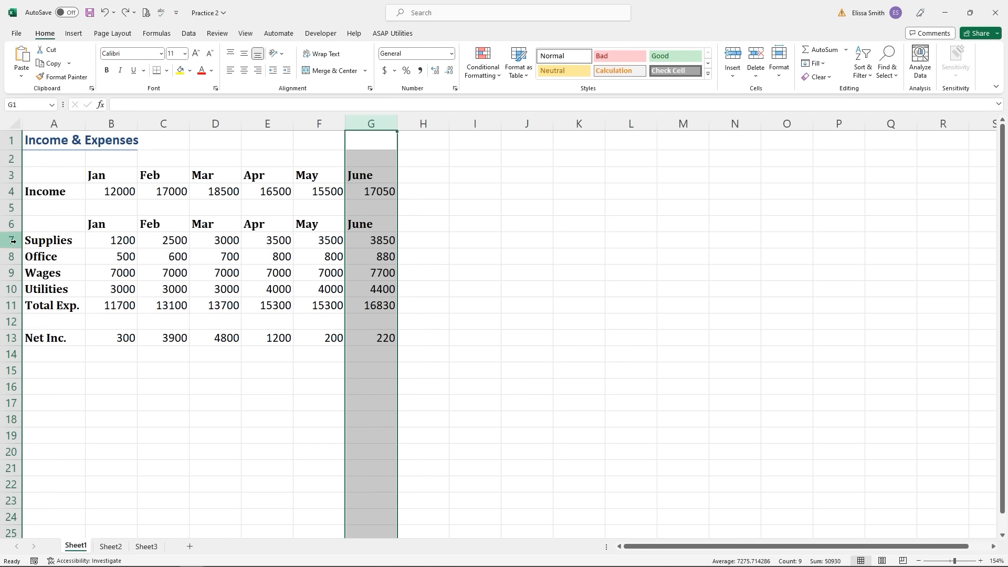
{"action": "left_click_drag", "start_coordinate": [12, 240], "coordinate": [9, 294]}
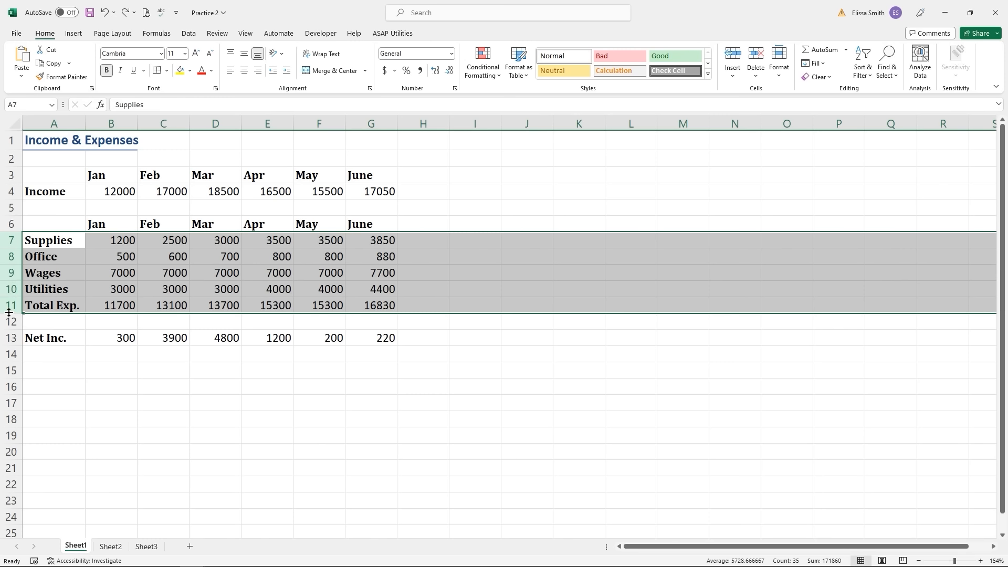
{"action": "right_click", "coordinate": [12, 273]}
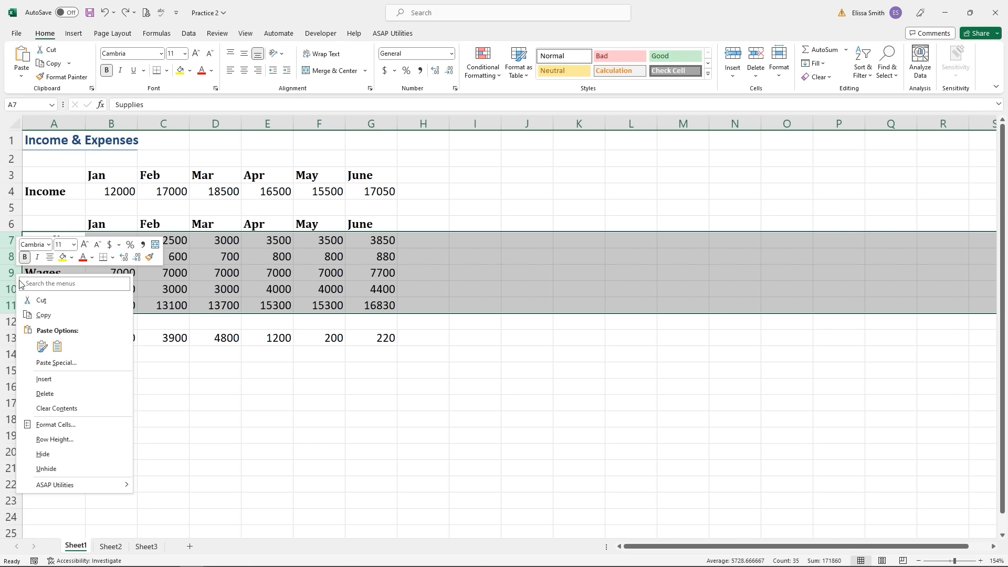
{"action": "left_click", "coordinate": [43, 379]}
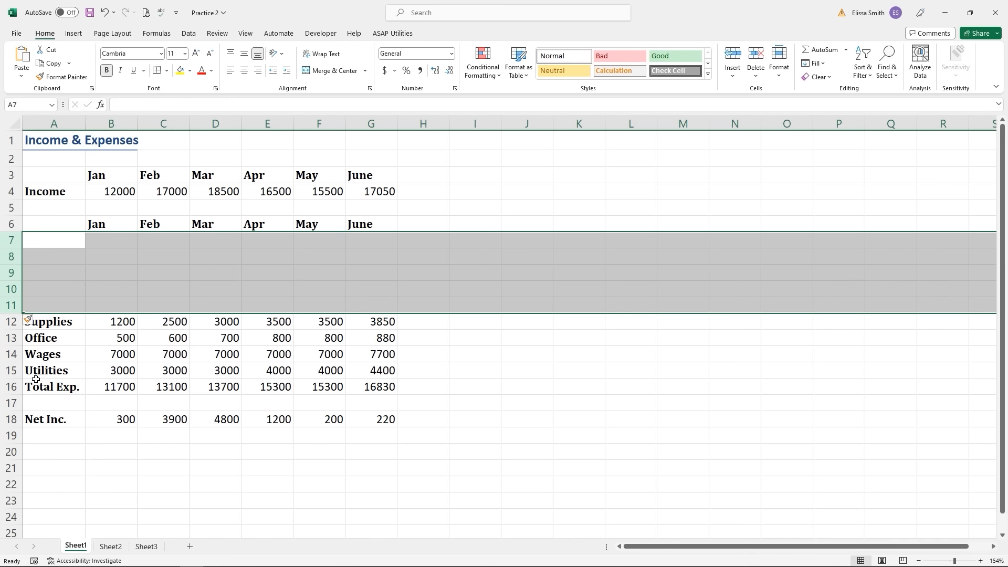
{"action": "key", "text": "ctrl+z"}
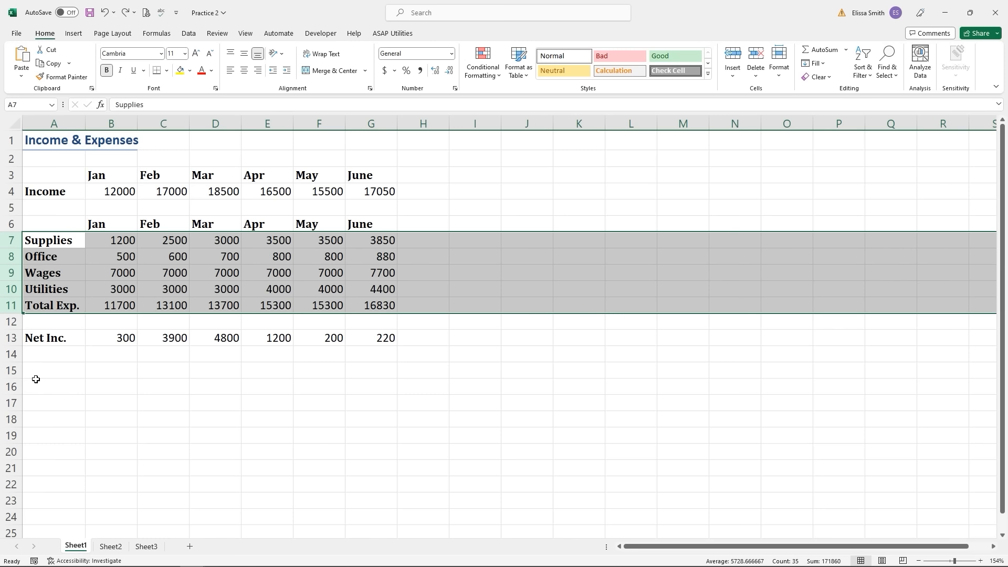
{"action": "left_click", "coordinate": [410, 201]}
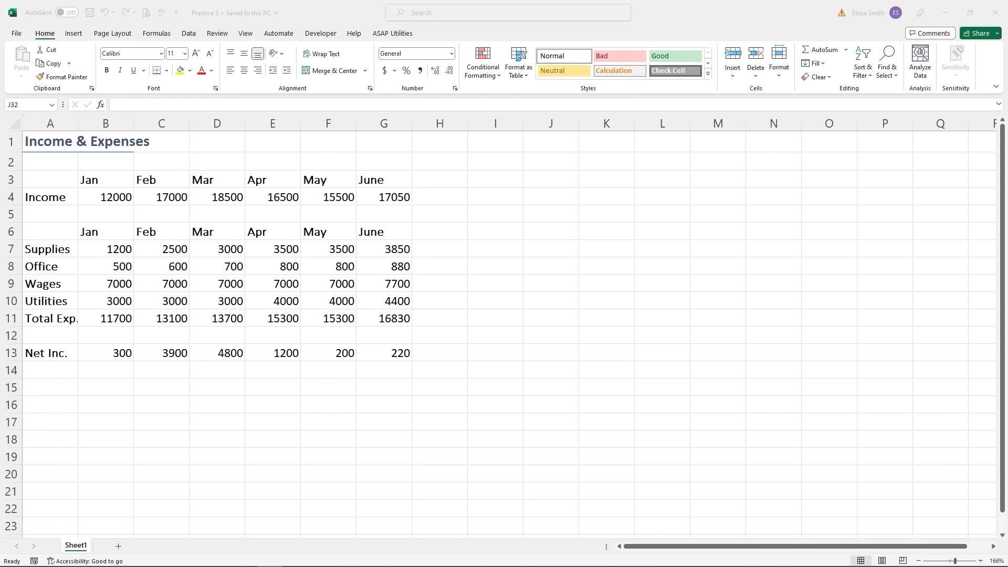
- Go to the File backstage and show the Print page preview
{"action": "left_click", "coordinate": [15, 35]}
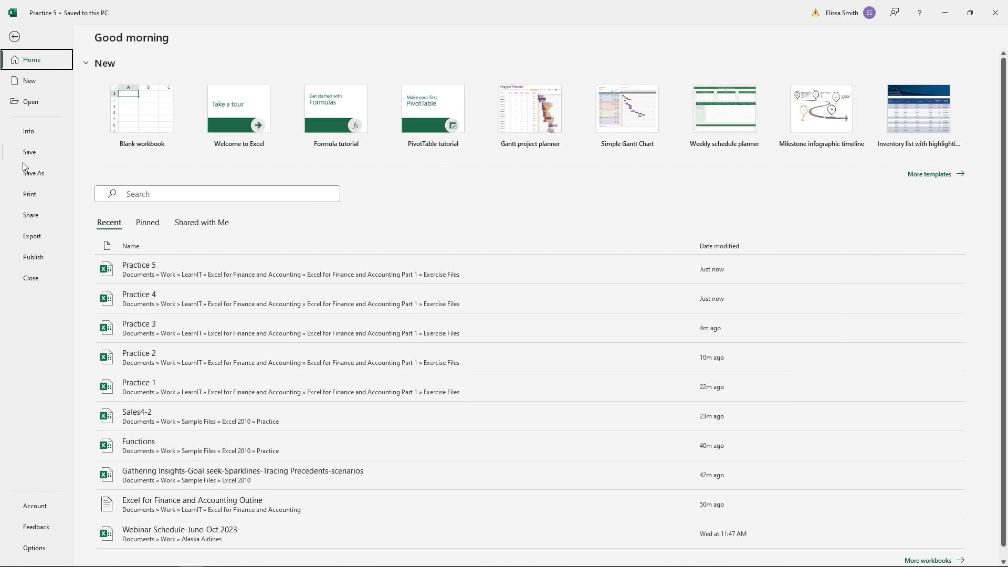
{"action": "left_click", "coordinate": [30, 194]}
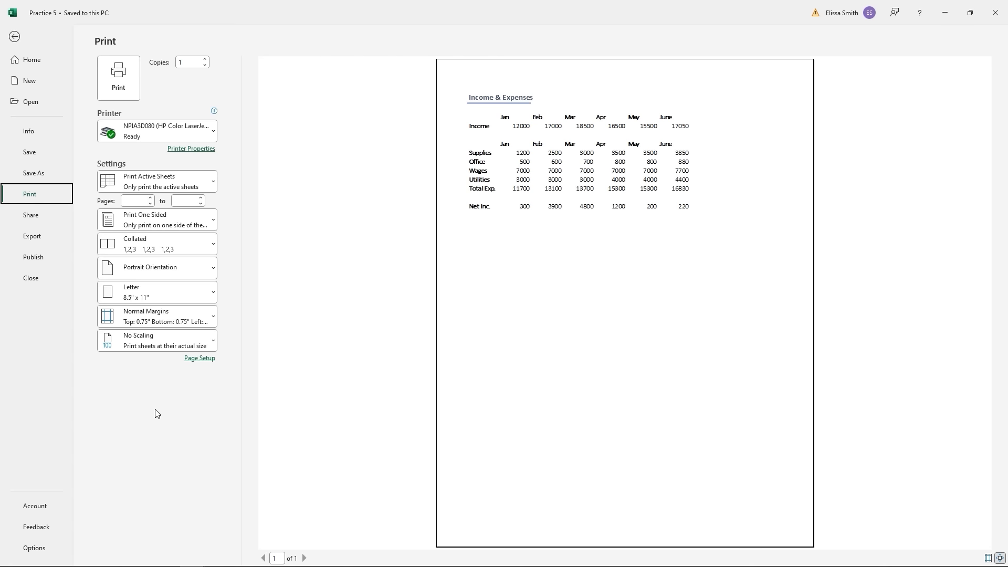
- Set the printout to Landscape with the Last Custom Setting 0.5-inch margins, keeping active sheets
{"action": "key", "text": "ctrl"}
{"action": "key", "text": "ctrl"}
{"action": "key", "text": "ctrl"}
{"action": "key", "text": "ctrl"}
{"action": "left_click", "coordinate": [185, 63]}
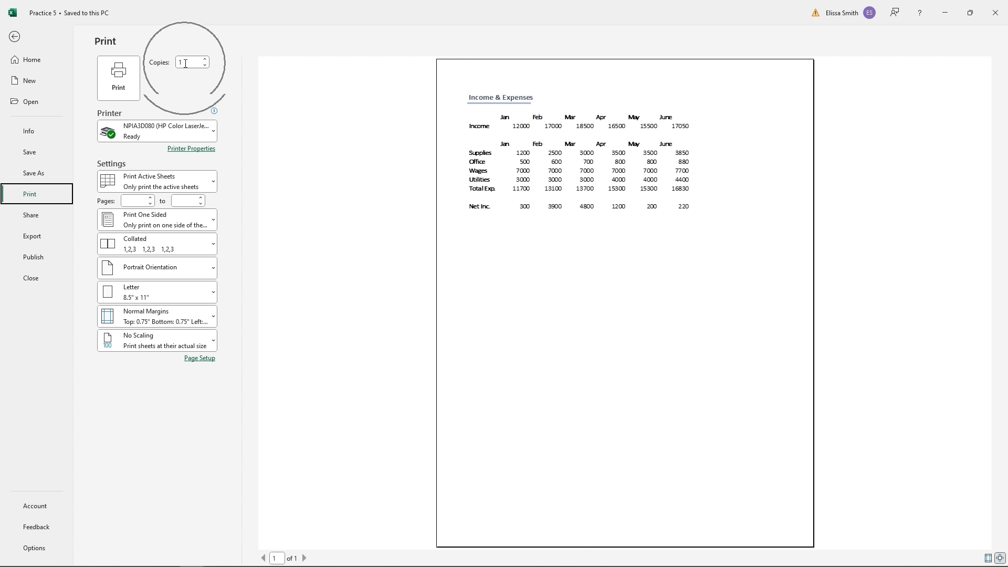
{"action": "left_click", "coordinate": [191, 133]}
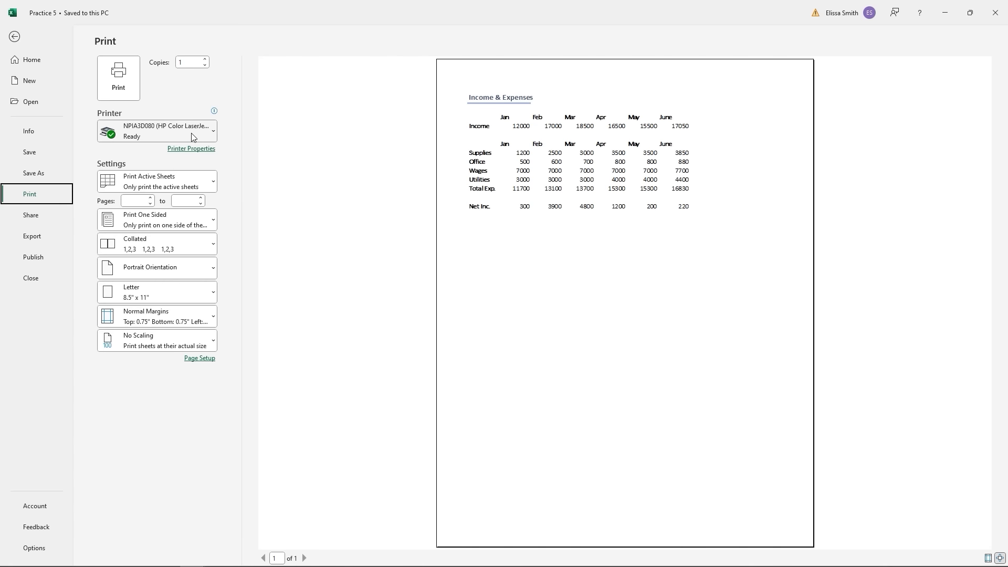
{"action": "left_click", "coordinate": [198, 186]}
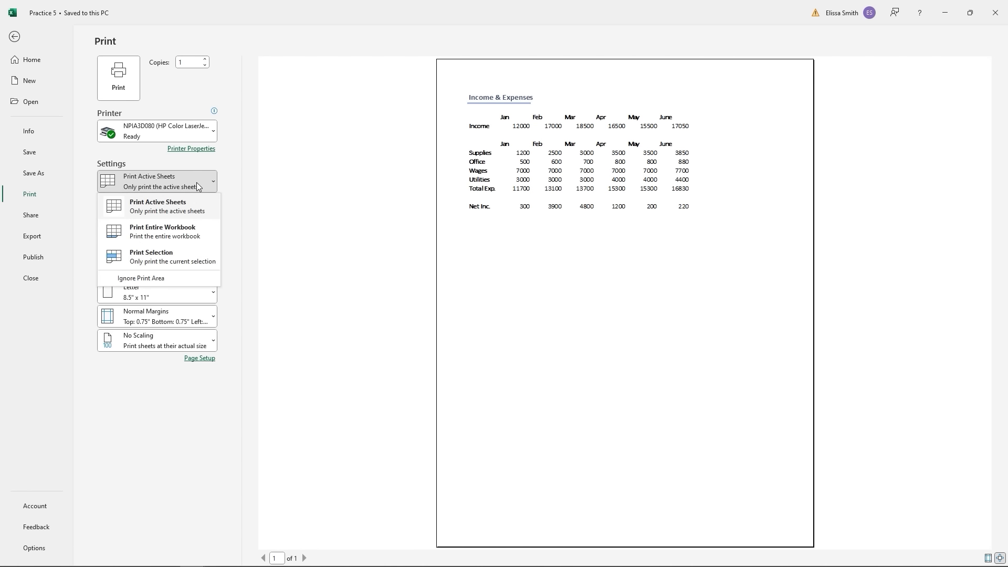
{"action": "left_click", "coordinate": [198, 187]}
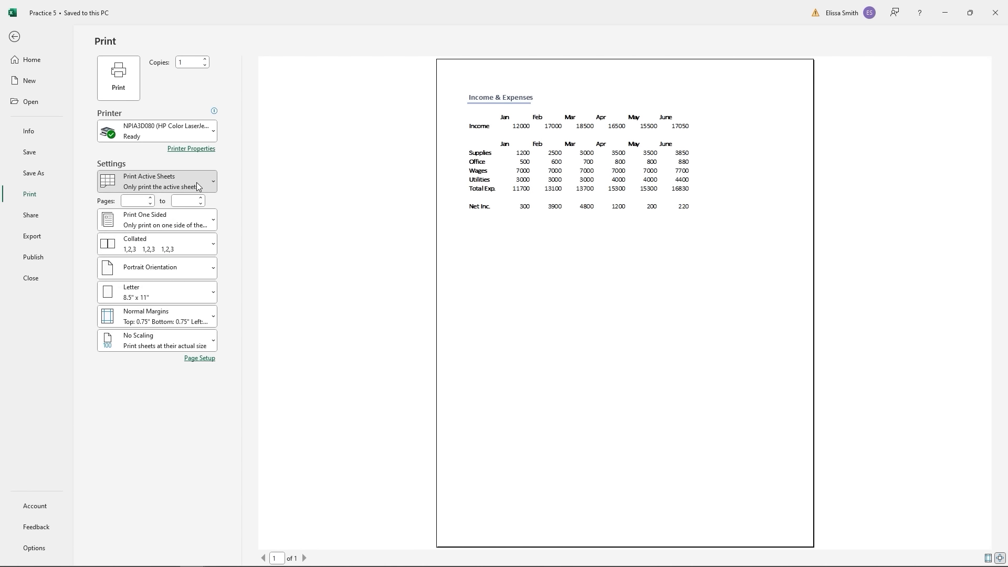
{"action": "left_click", "coordinate": [190, 273]}
{"action": "left_click", "coordinate": [182, 322]}
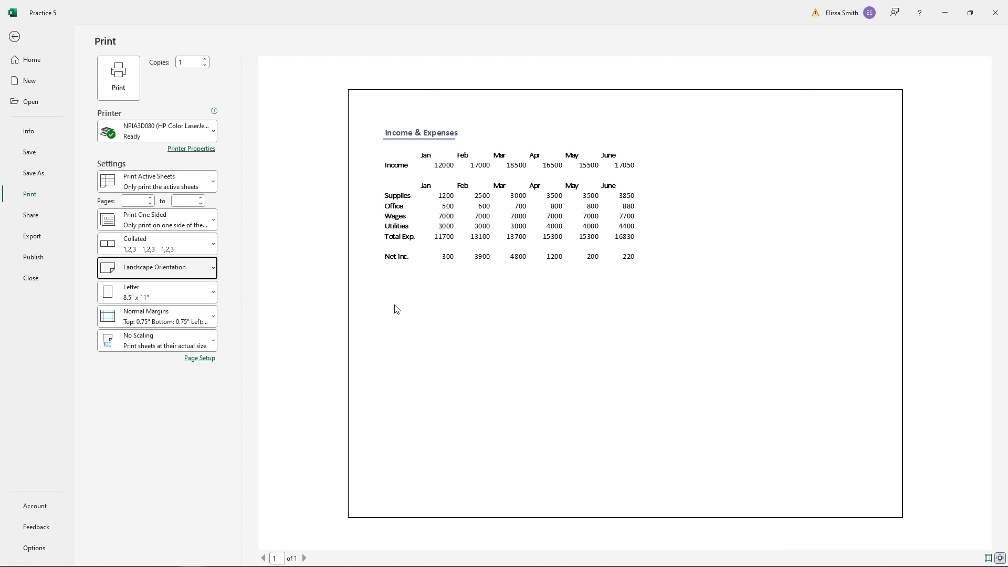
{"action": "left_click", "coordinate": [189, 317]}
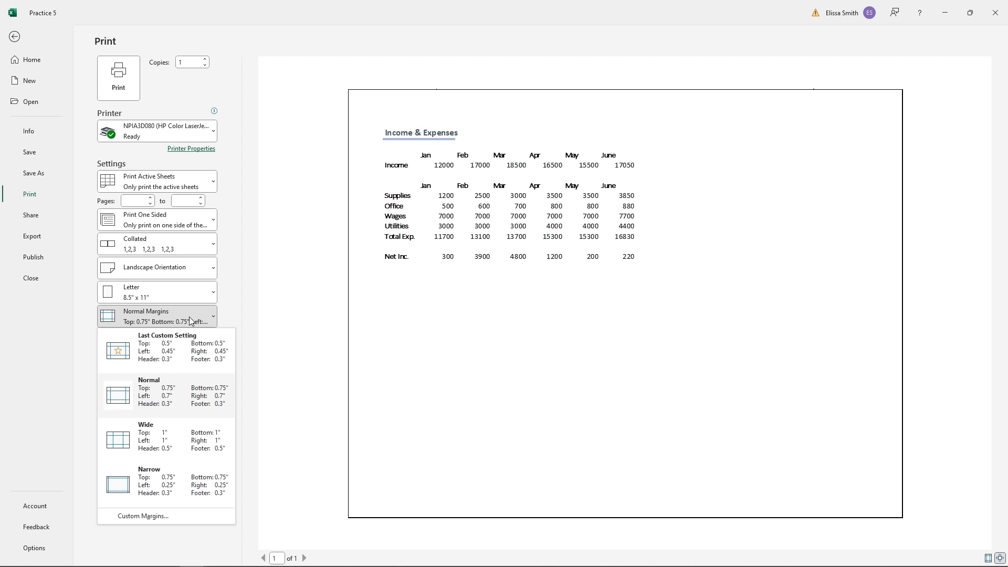
{"action": "left_click", "coordinate": [183, 352]}
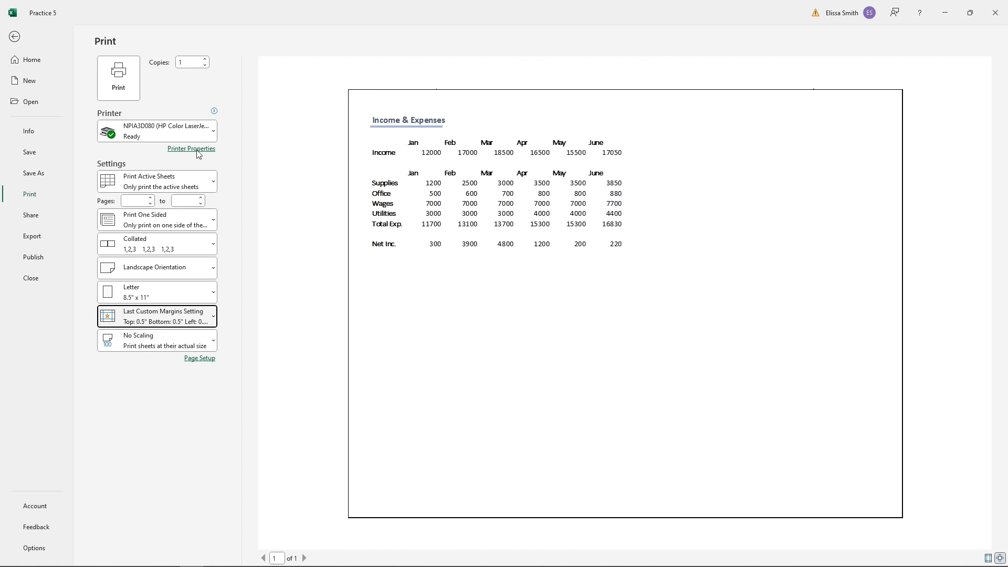
{"action": "left_click", "coordinate": [132, 82]}
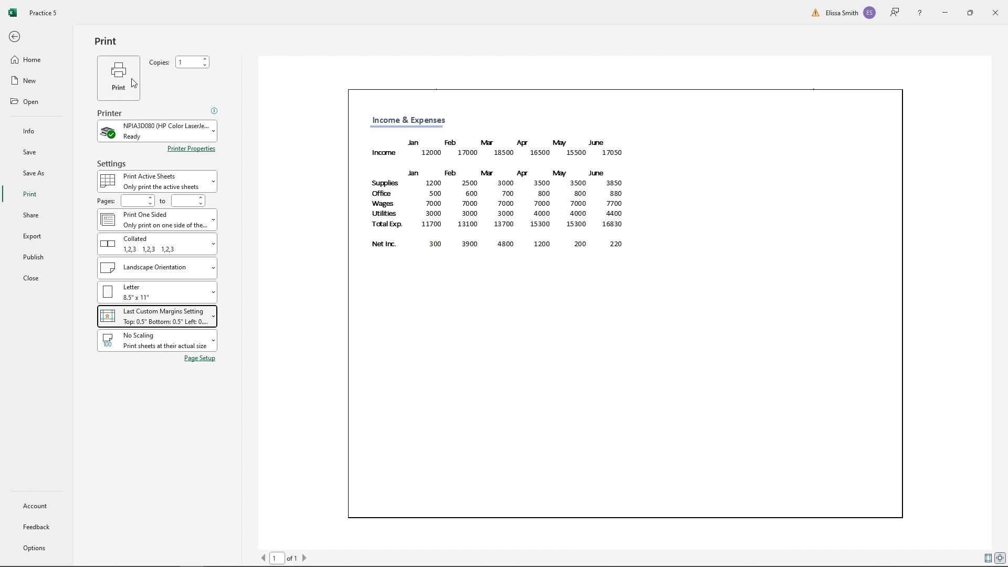
{"action": "left_click", "coordinate": [159, 189]}
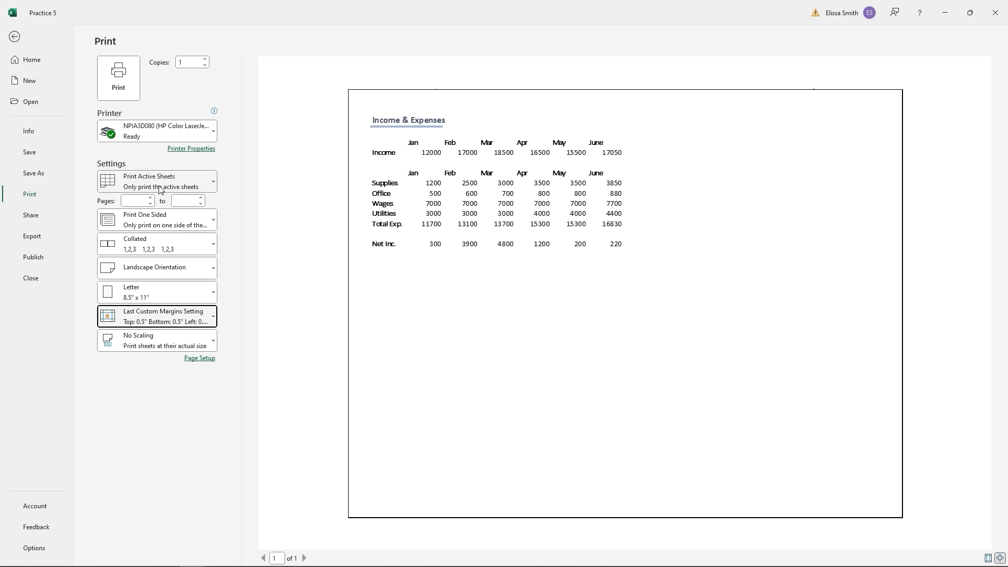
- Return from print settings to the worksheet and select title cell A1
{"action": "left_click", "coordinate": [14, 37]}
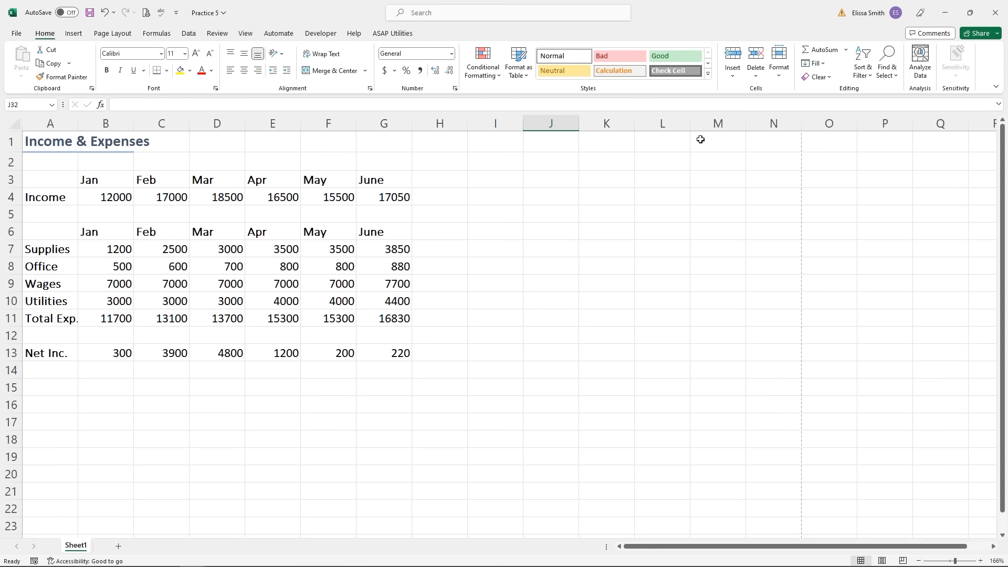
{"action": "key", "text": "ctrl"}
{"action": "key", "text": "ctrl"}
{"action": "key", "text": "ctrl"}
{"action": "left_click", "coordinate": [59, 148]}
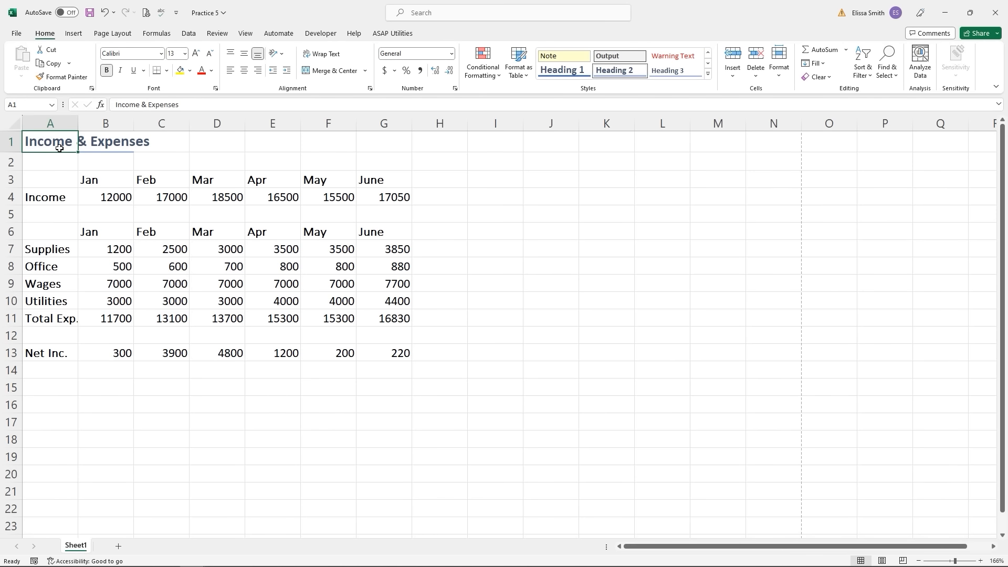
- Save a copy of the workbook as 'Practice 5-test' in the Exercise Files folder
{"action": "left_click", "coordinate": [15, 35]}
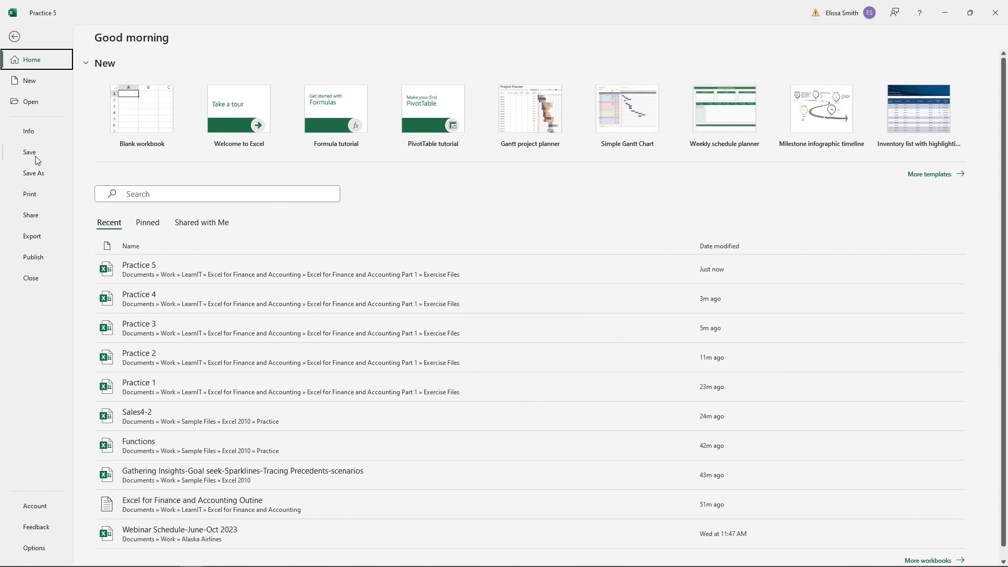
{"action": "left_click", "coordinate": [34, 173]}
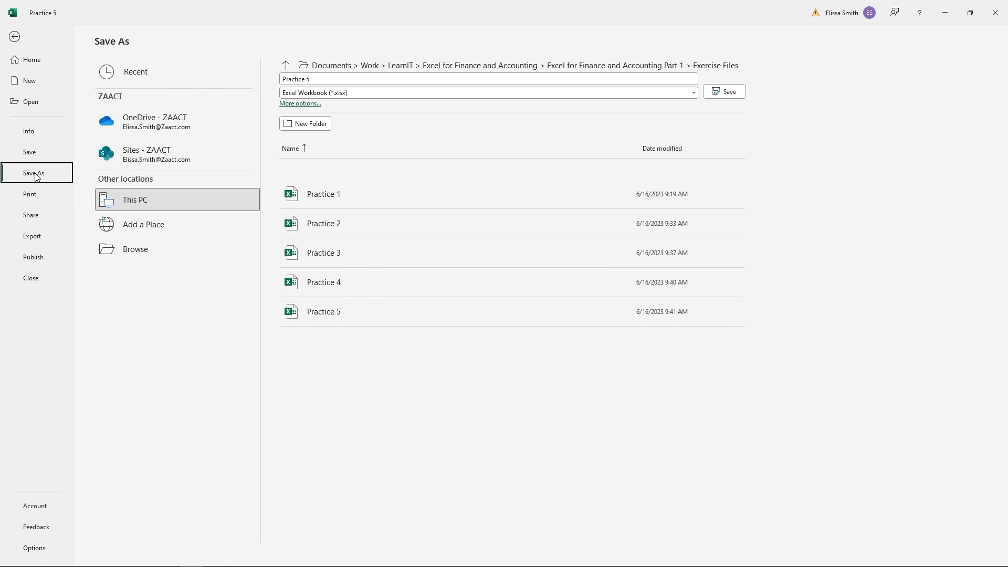
{"action": "left_click", "coordinate": [130, 258]}
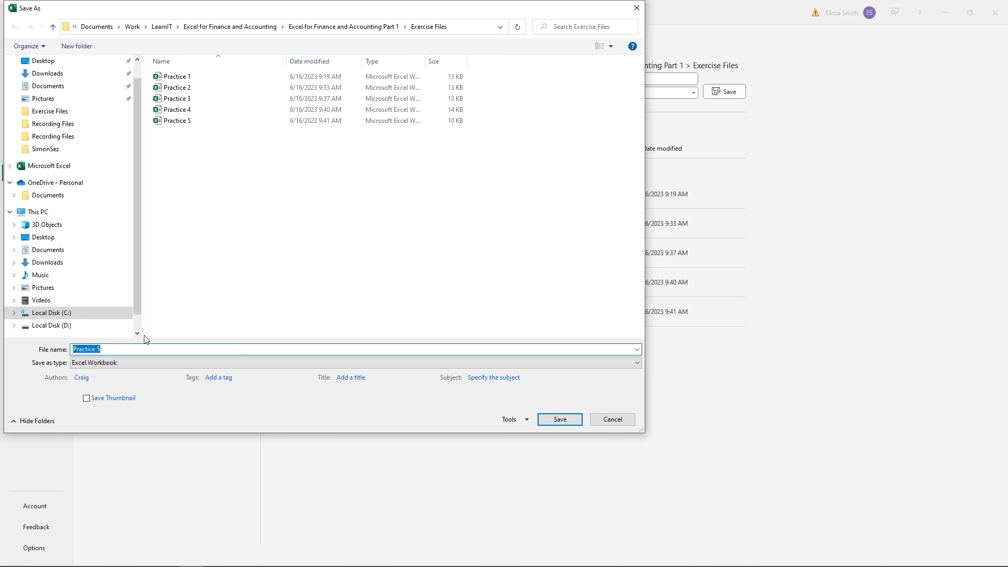
{"action": "left_click", "coordinate": [112, 351]}
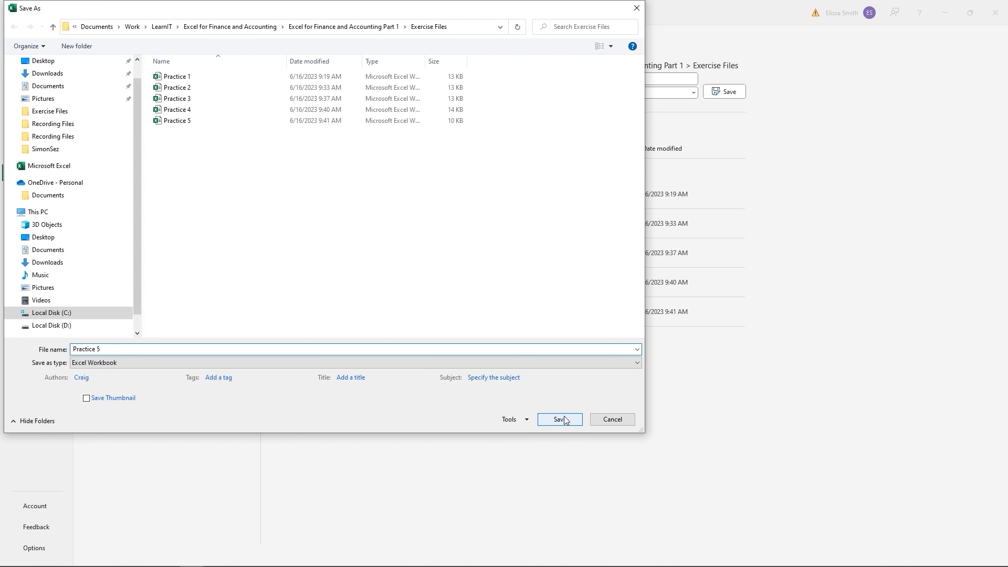
{"action": "type", "text": "-test"}
{"action": "left_click", "coordinate": [556, 421]}
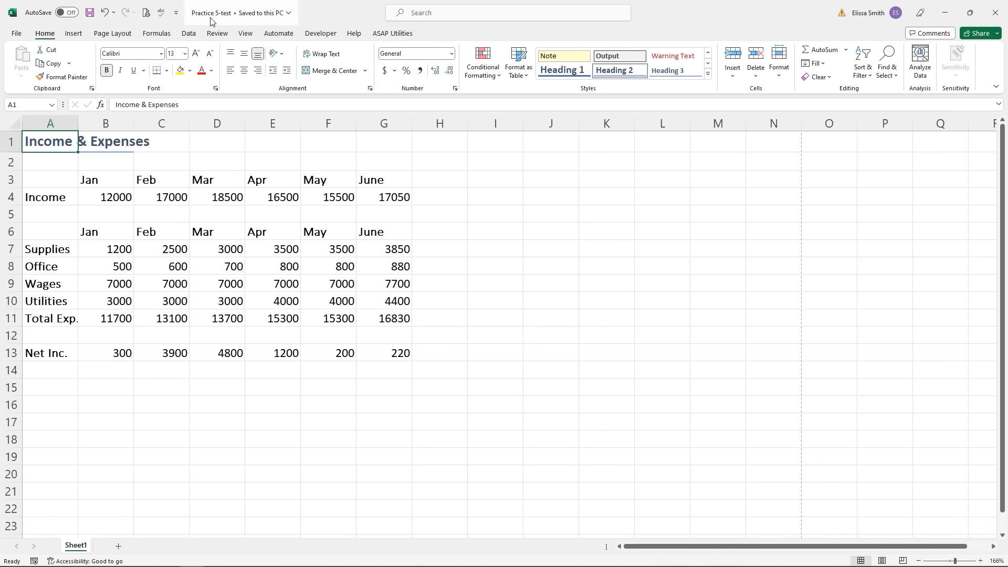
- Select cell E14, then open the Practice 3 workbook from the Exercise Files folder
{"action": "key", "text": "ctrl"}
{"action": "key", "text": "ctrl"}
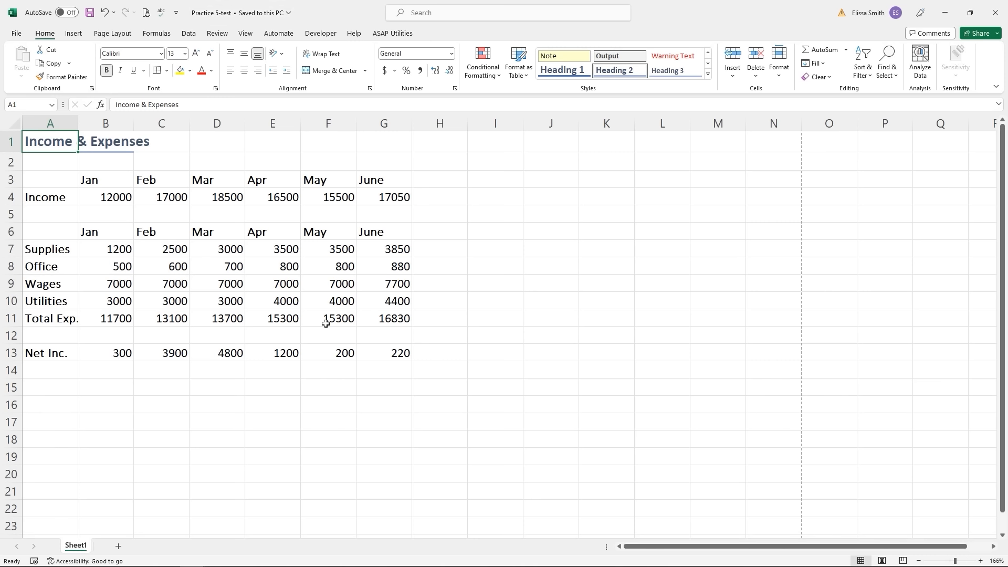
{"action": "left_click", "coordinate": [284, 370]}
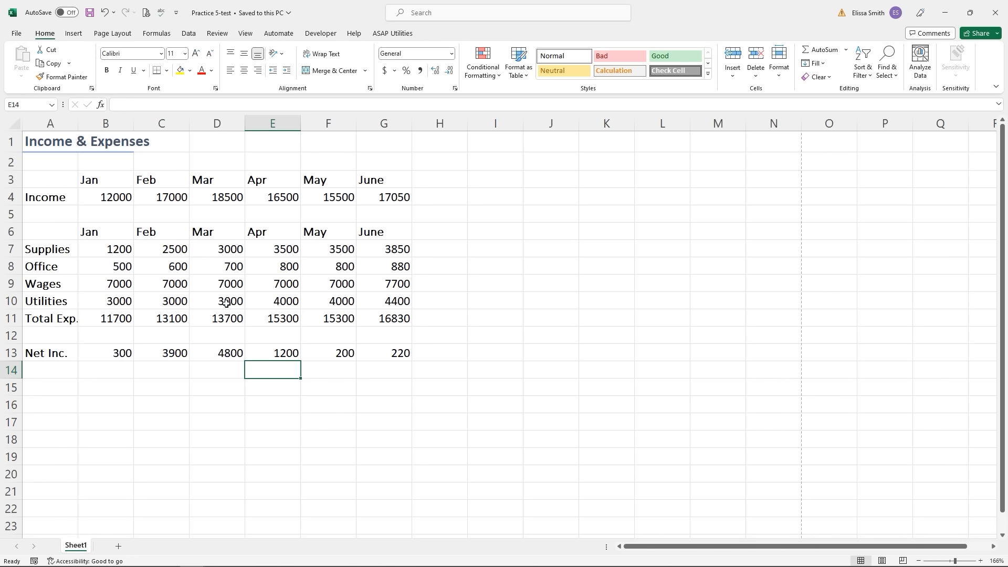
{"action": "left_click", "coordinate": [15, 35]}
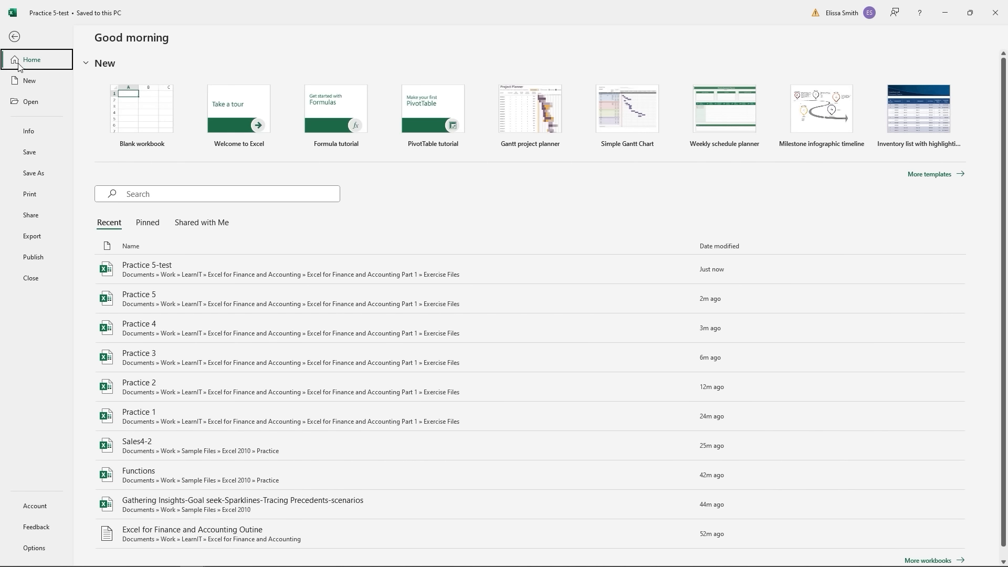
{"action": "left_click", "coordinate": [34, 102]}
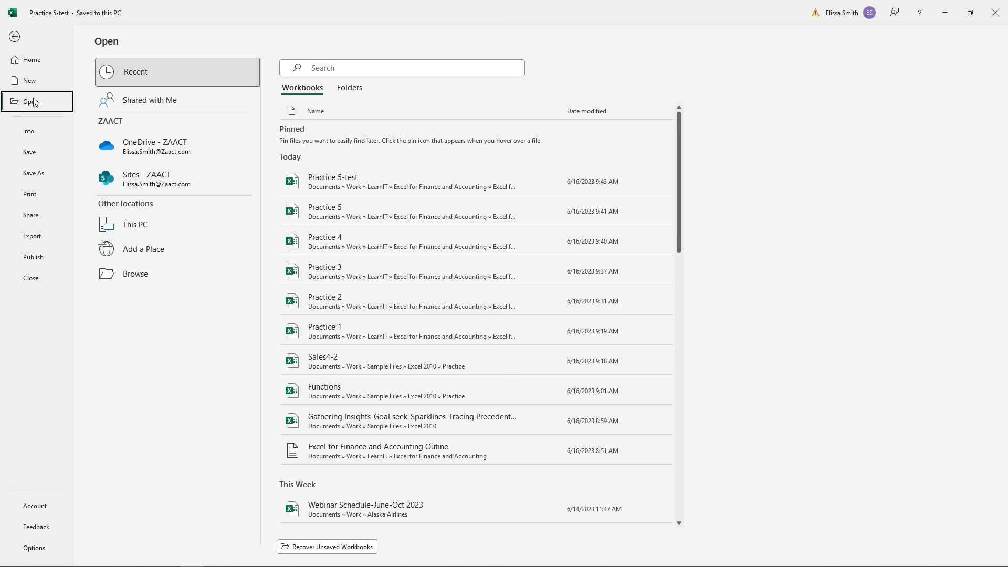
{"action": "left_click", "coordinate": [115, 278]}
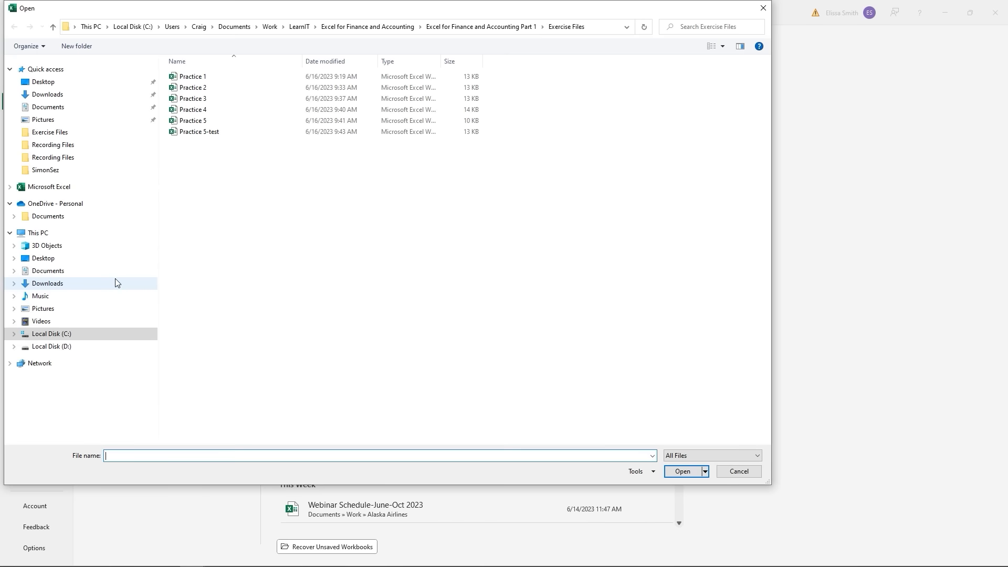
{"action": "left_click", "coordinate": [189, 100]}
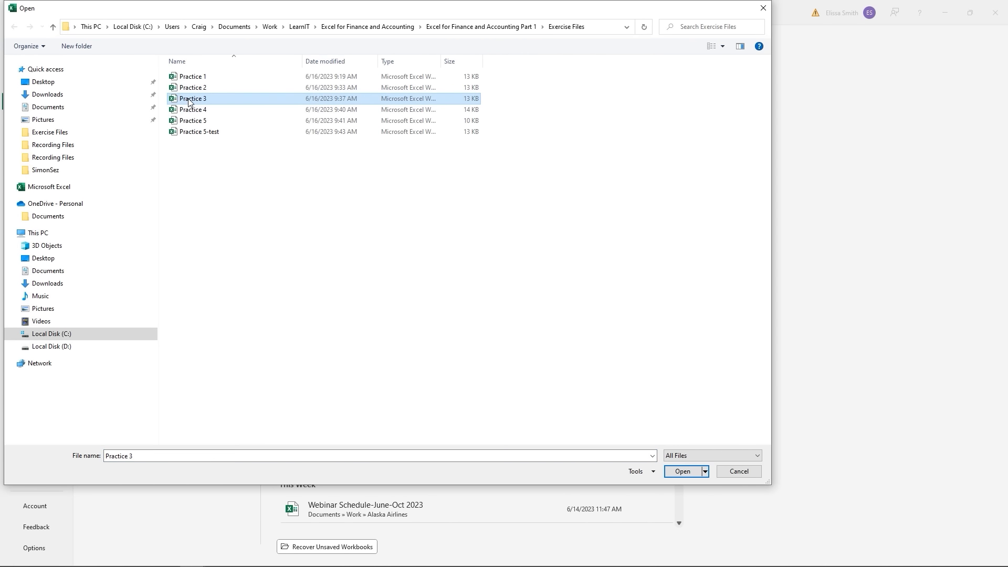
{"action": "left_click", "coordinate": [681, 471]}
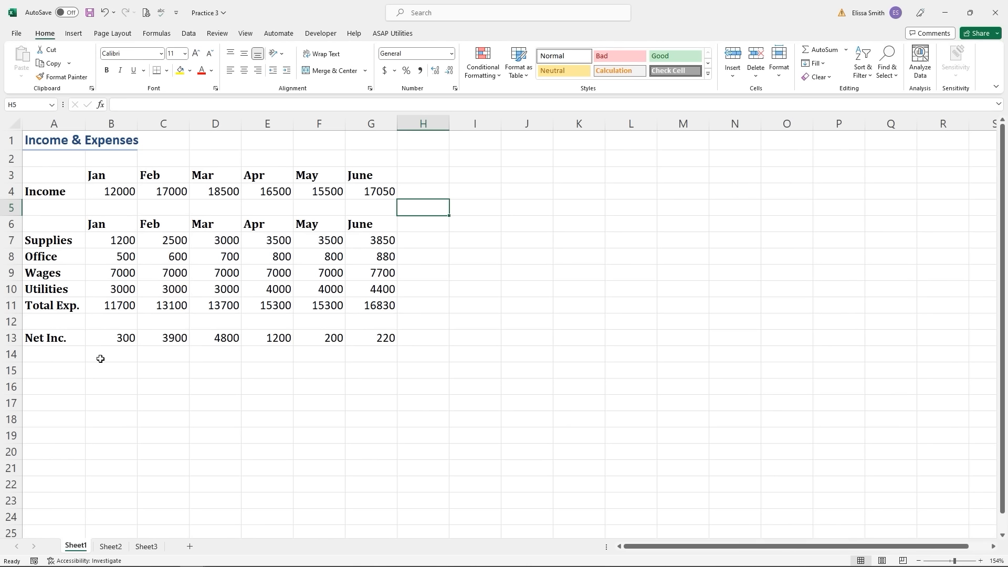
- Change workbook windows using the taskbar Excel thumbnails, then deselect the data range
{"action": "left_click", "coordinate": [210, 13]}
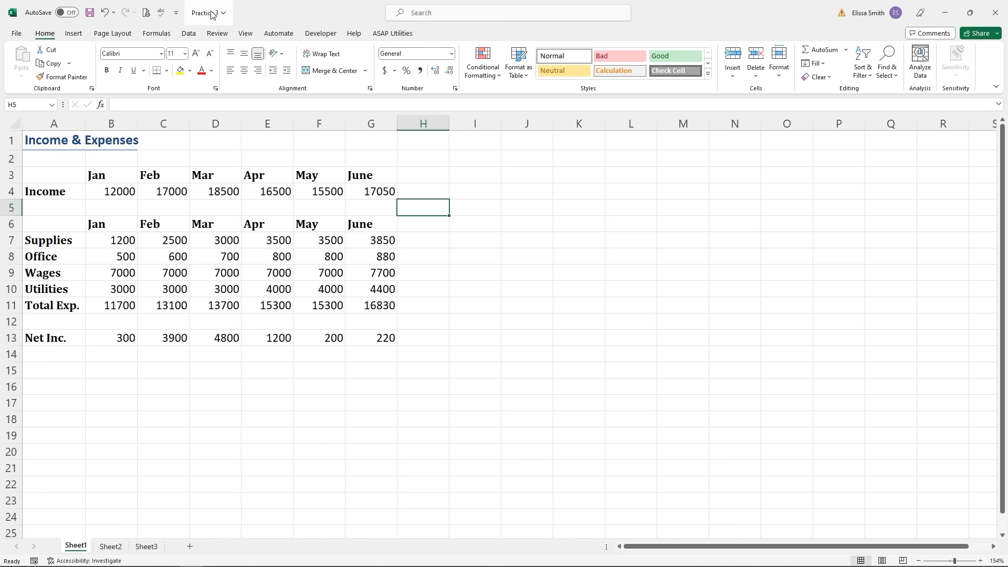
{"action": "mouse_move", "coordinate": [227, 564]}
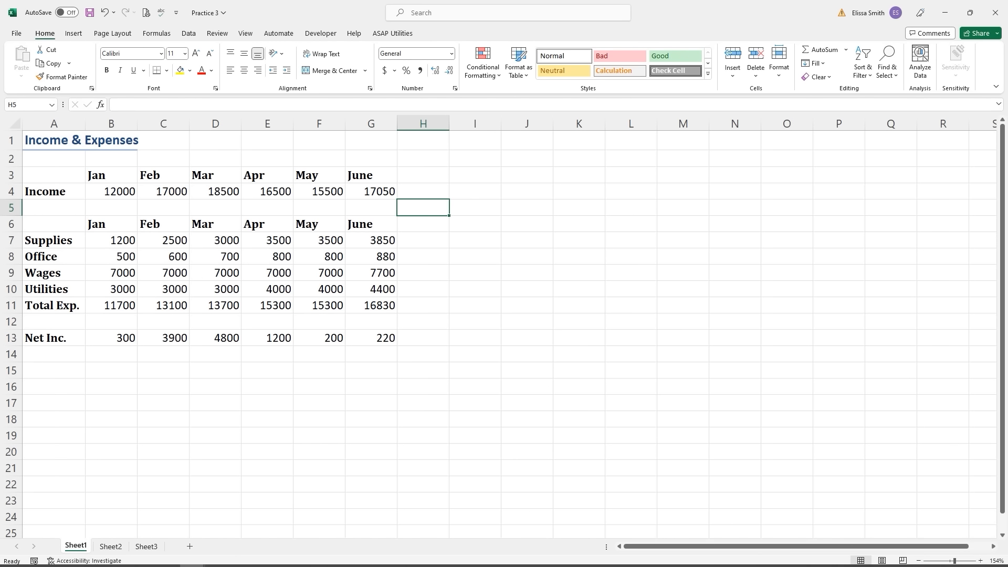
{"action": "mouse_move", "coordinate": [196, 560]}
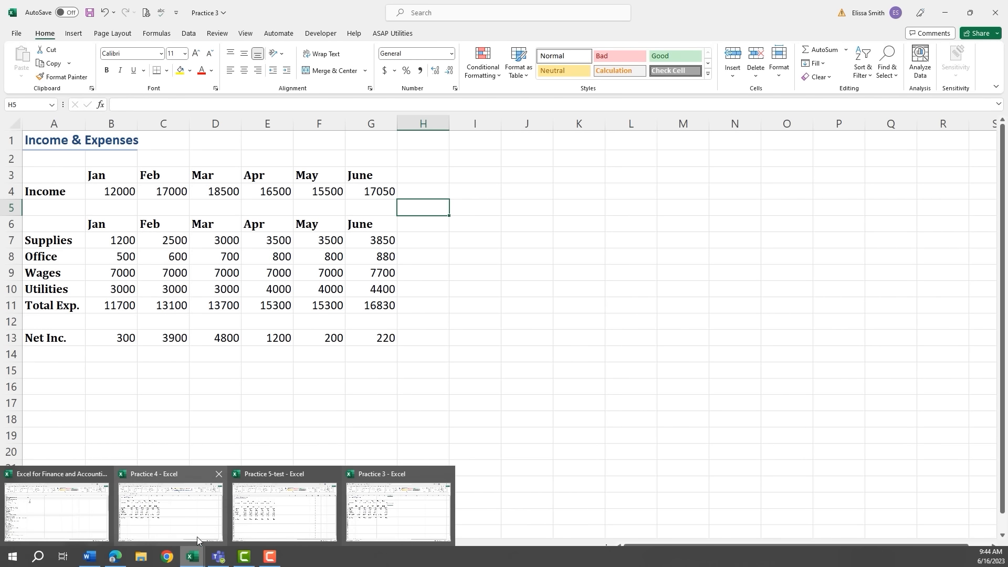
{"action": "left_click", "coordinate": [176, 512]}
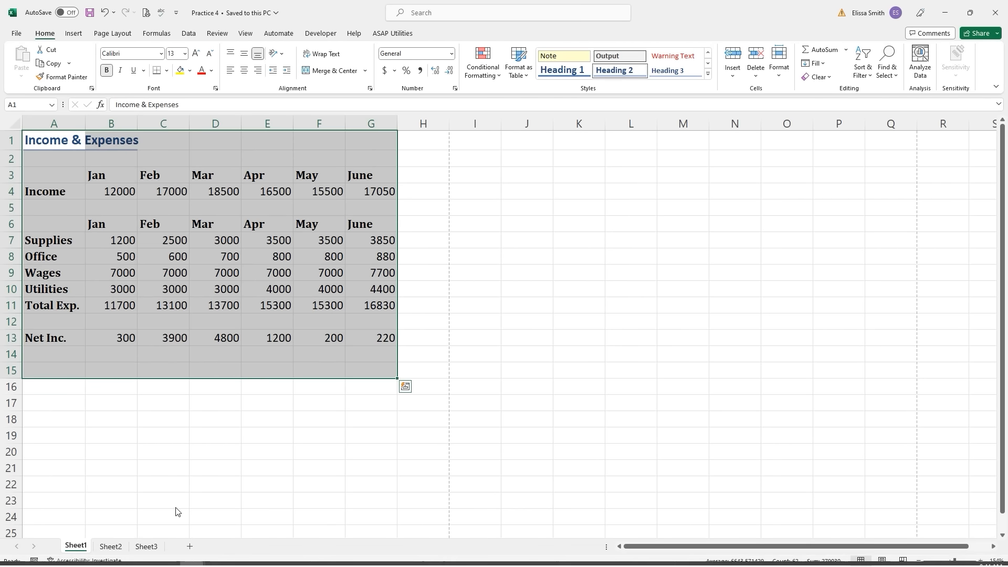
{"action": "left_click", "coordinate": [174, 471]}
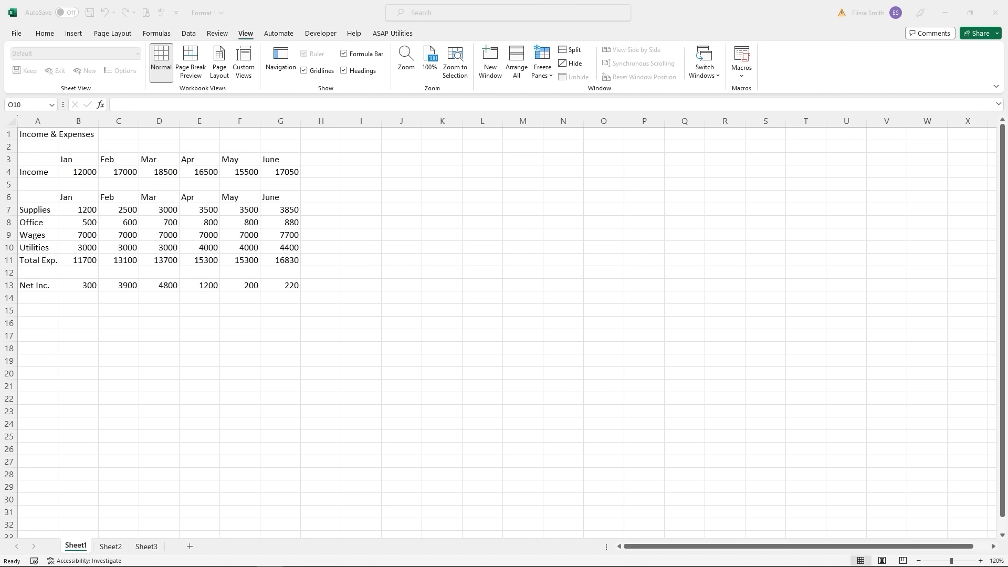
- Select the Jan–June month headings B3:G3 on the Income & Expenses sheet
{"action": "left_click", "coordinate": [292, 175]}
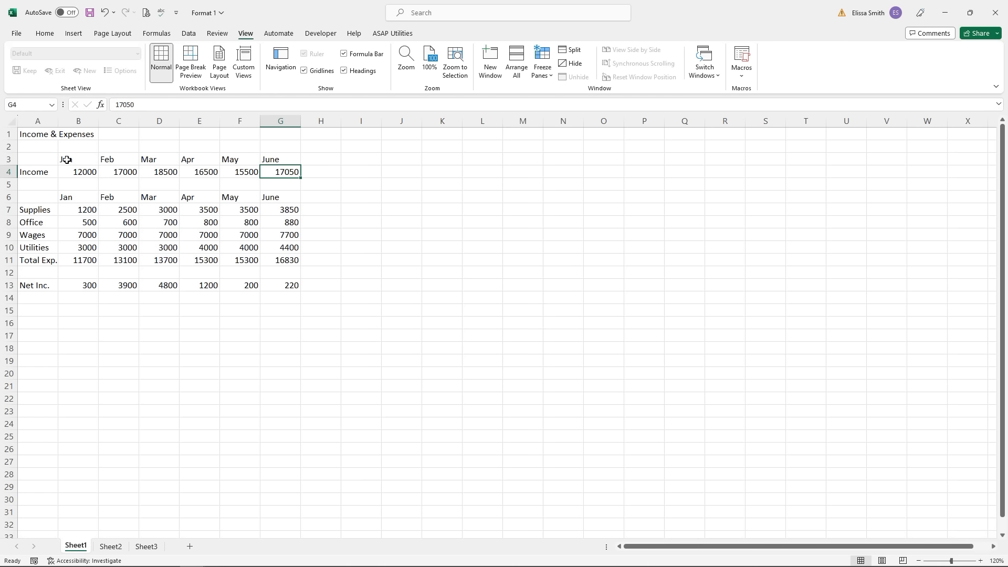
{"action": "left_click_drag", "start_coordinate": [66, 159], "coordinate": [274, 159]}
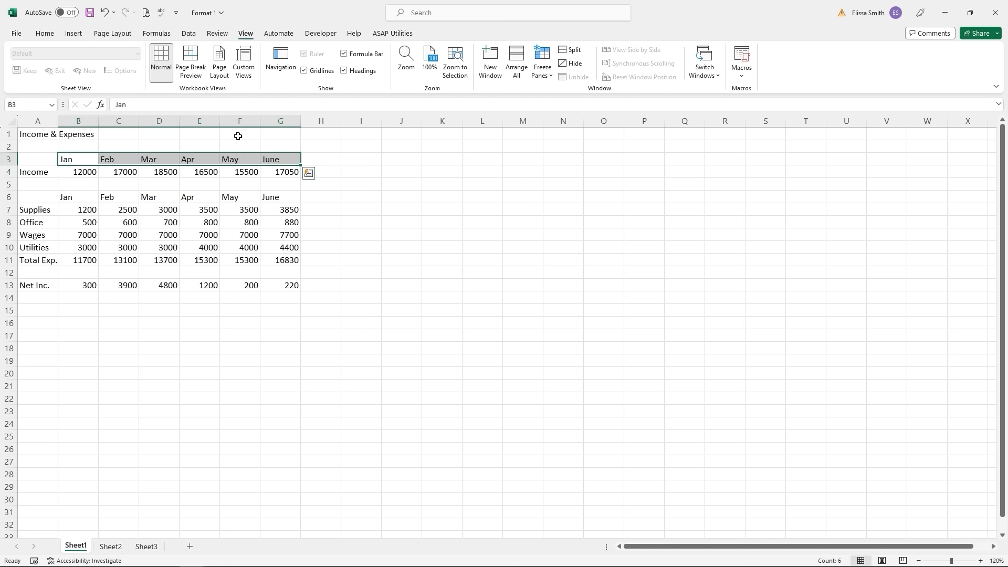
- Change the font colour of the Jan–June headings B3:G3 to Red
{"action": "left_click", "coordinate": [45, 34]}
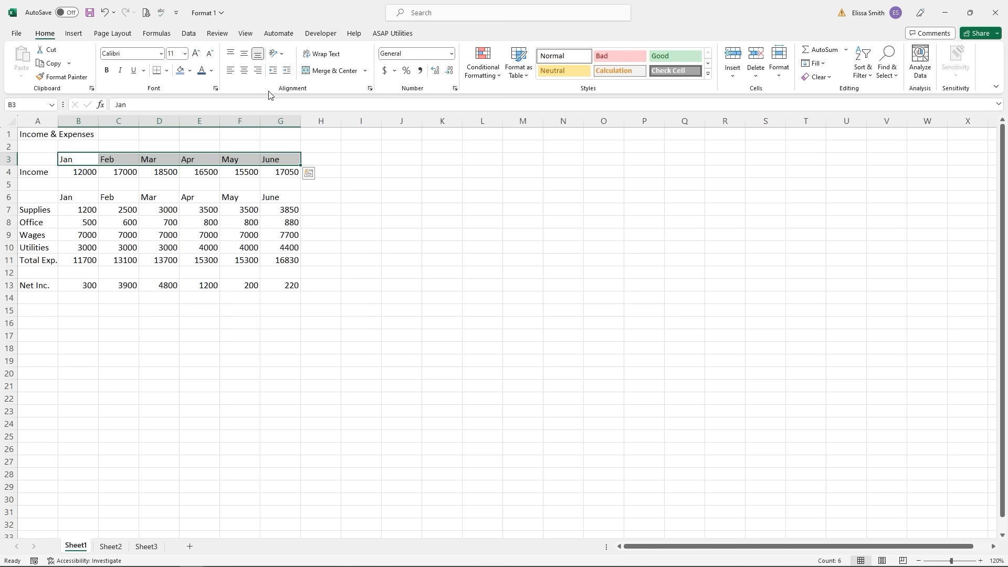
{"action": "right_click", "coordinate": [292, 164]}
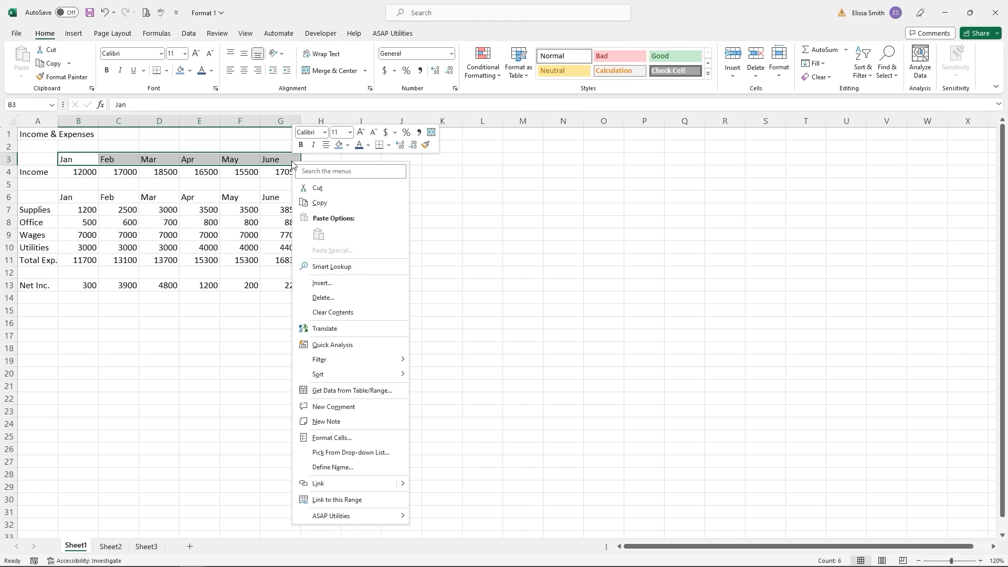
{"action": "left_click", "coordinate": [439, 175]}
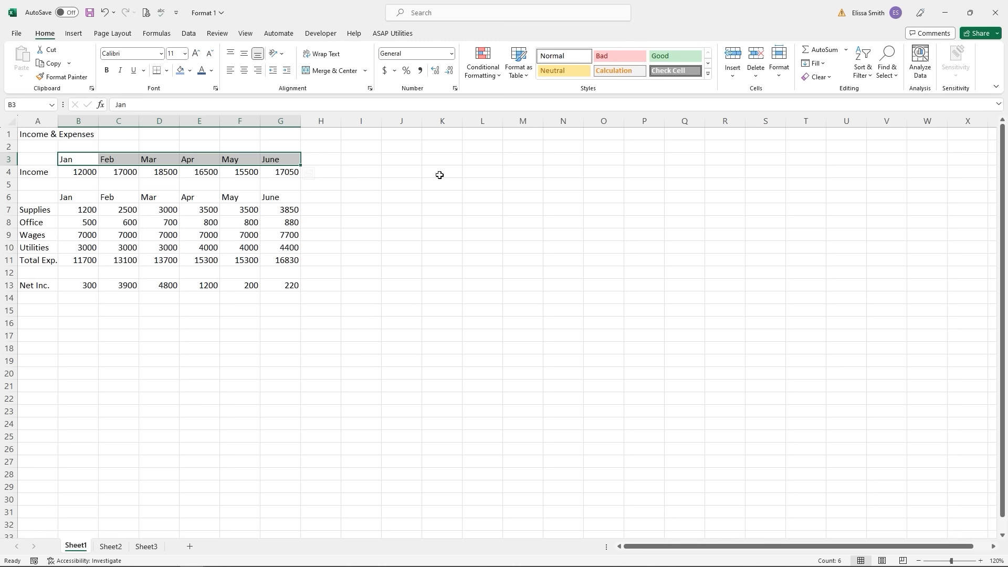
{"action": "key", "text": "ctrl+q"}
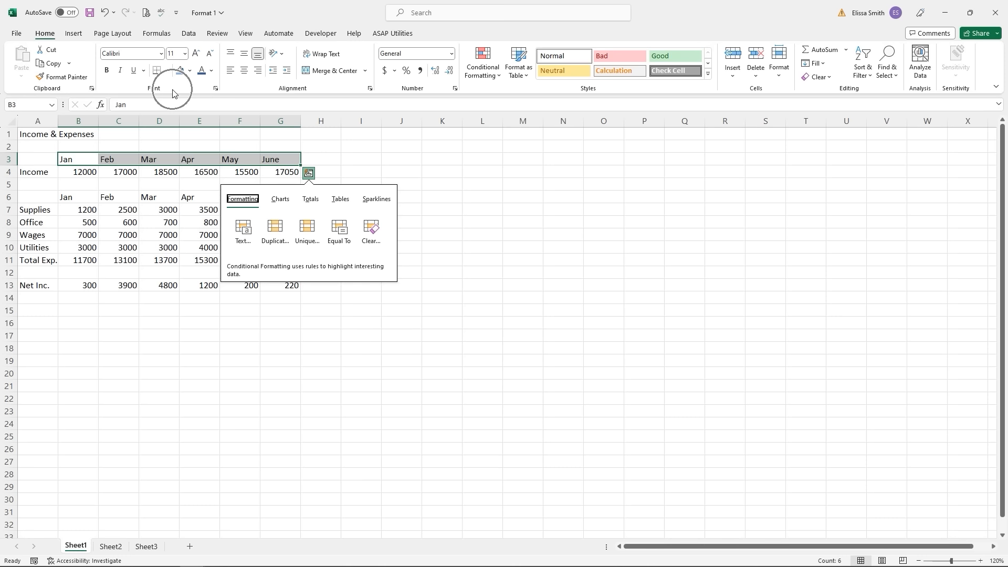
{"action": "left_click", "coordinate": [212, 73]}
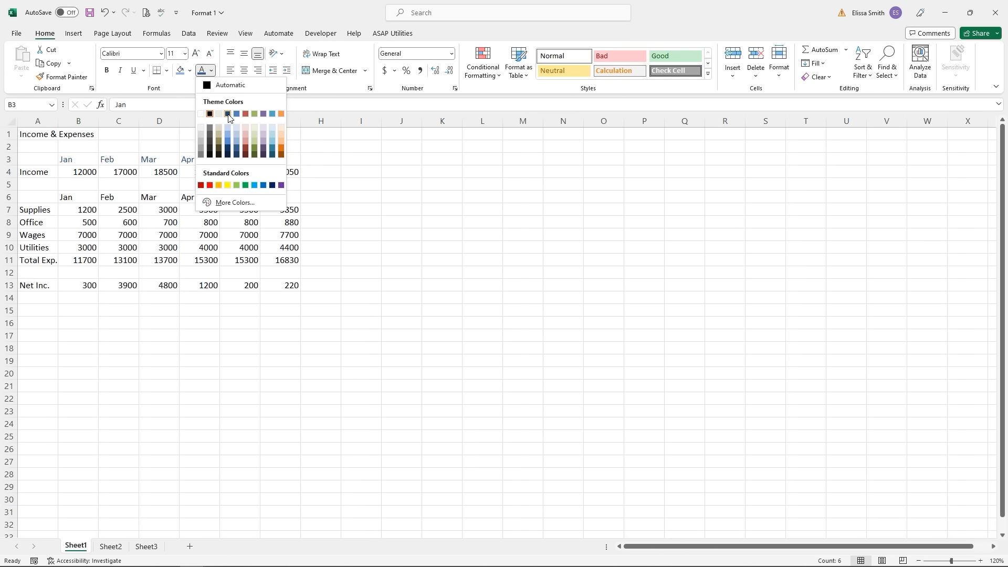
{"action": "left_click", "coordinate": [210, 185]}
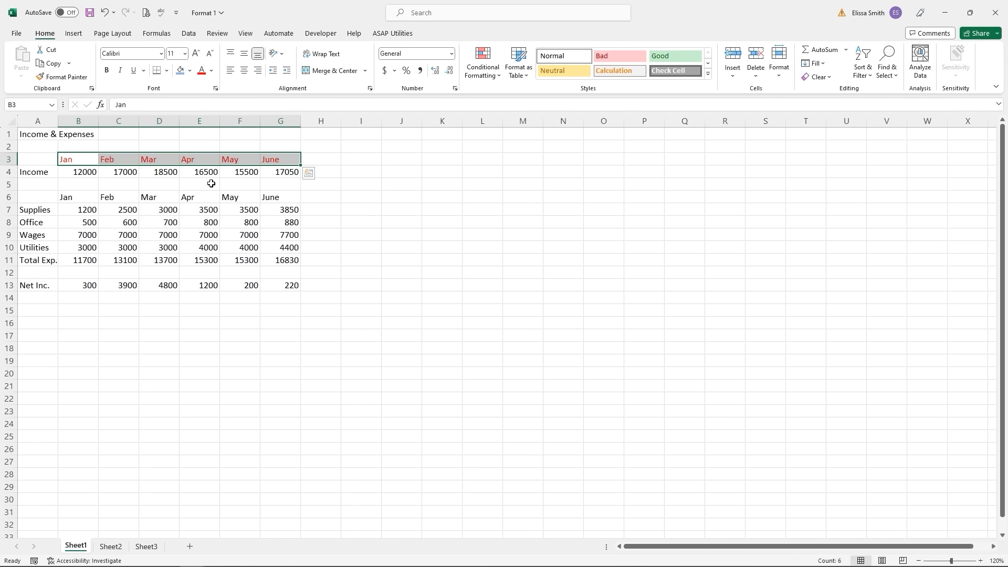
{"action": "left_click", "coordinate": [211, 183]}
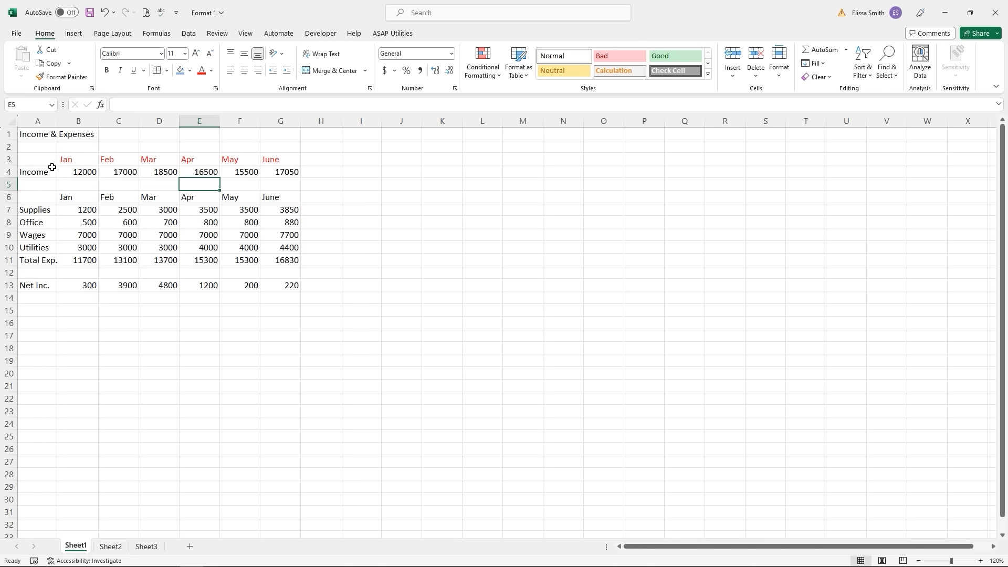
- Fill row labels A4:A13, Income to Net Inc., with Dark Blue, Text 2, Lighter 40%
{"action": "left_click_drag", "start_coordinate": [24, 172], "coordinate": [45, 285]}
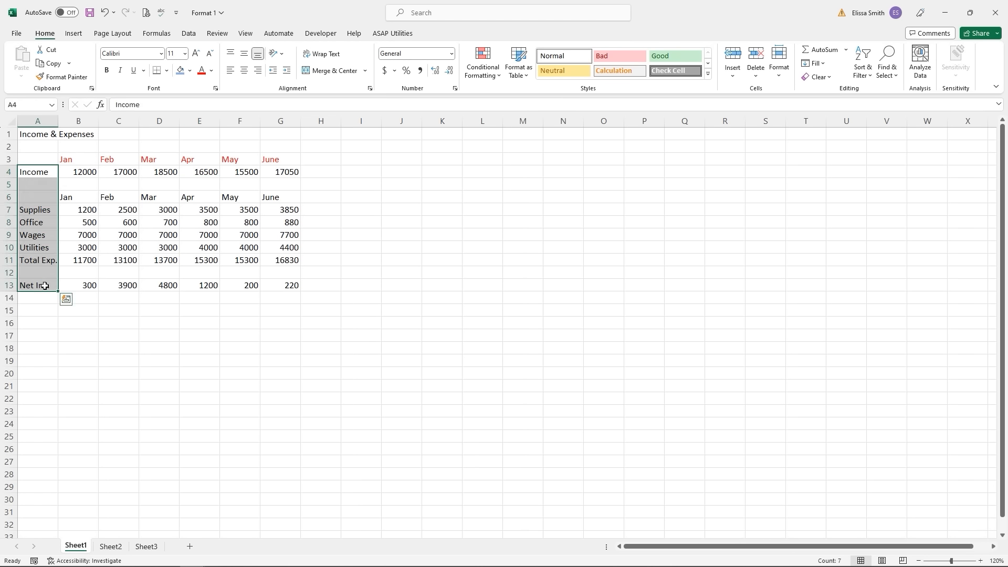
{"action": "left_click", "coordinate": [190, 72]}
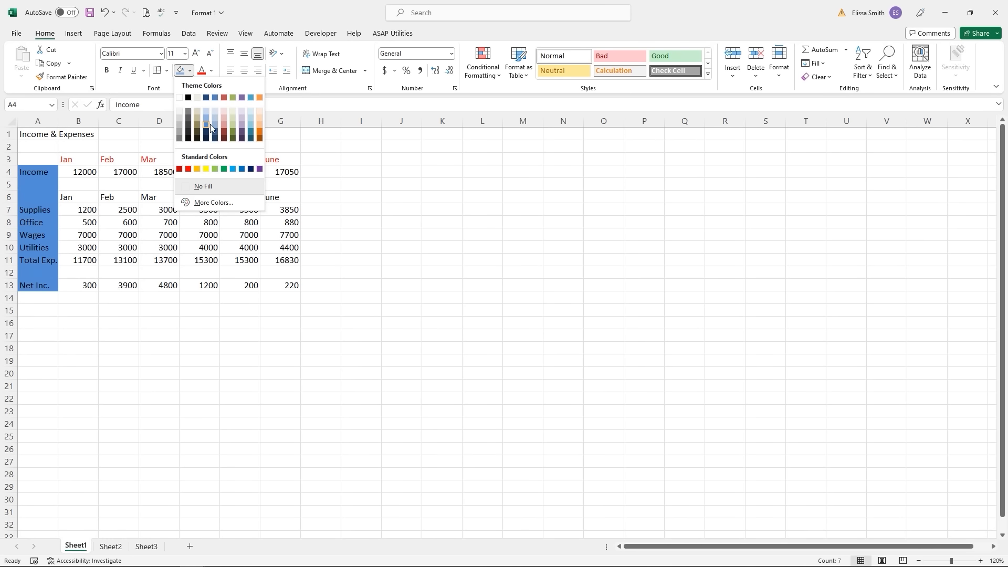
{"action": "left_click", "coordinate": [224, 129]}
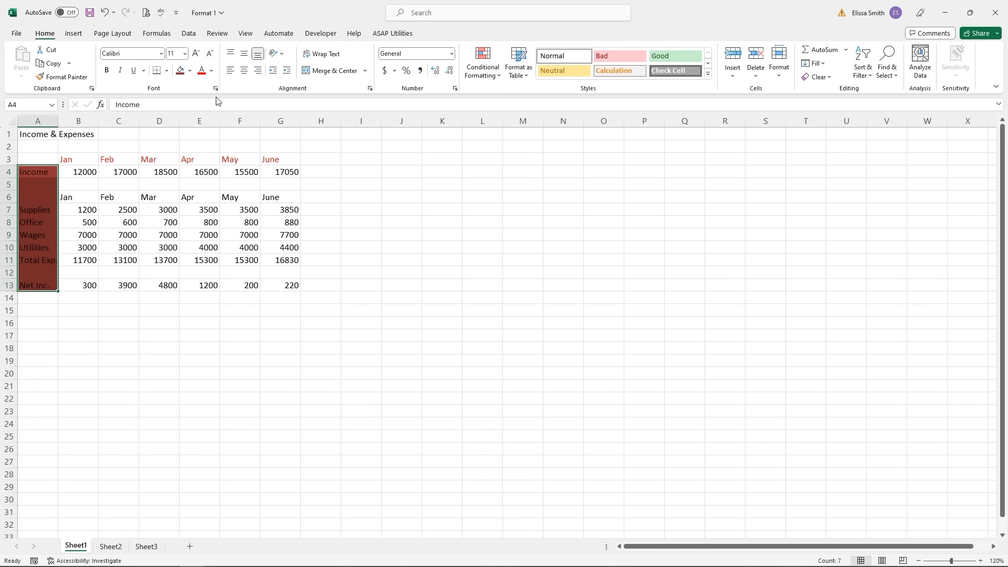
{"action": "left_click", "coordinate": [190, 71]}
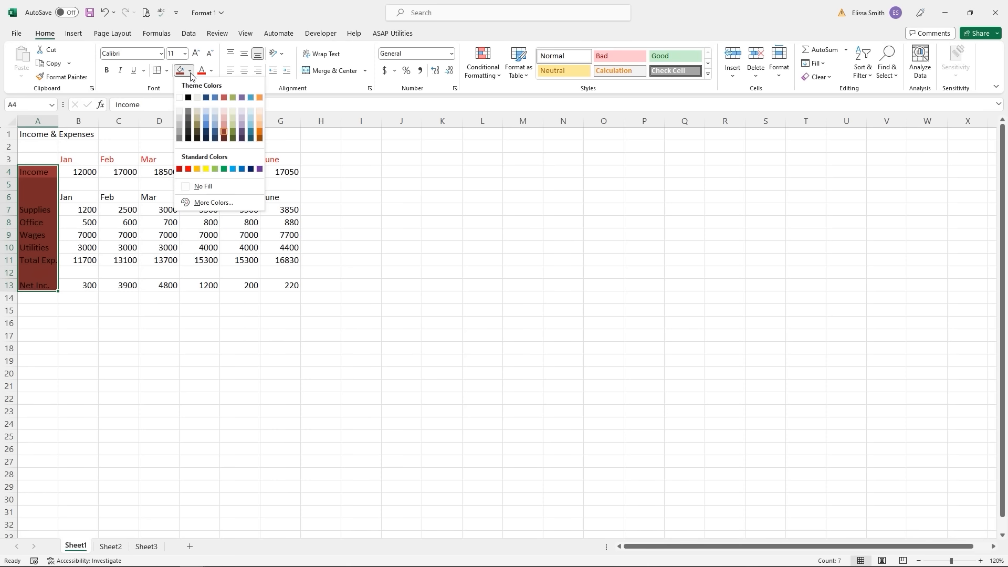
{"action": "left_click", "coordinate": [204, 123]}
{"action": "left_click", "coordinate": [162, 194]}
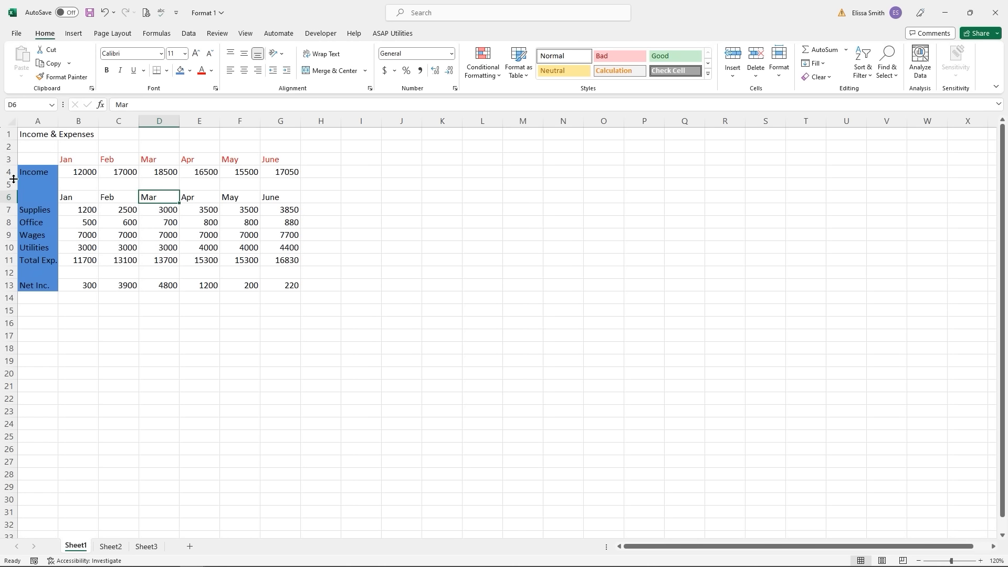
- Make the Income row 4 about twice as tall as the others, then select the whole row
{"action": "key", "text": "ctrl"}
{"action": "key", "text": "ctrl"}
{"action": "key", "text": "ctrl"}
{"action": "key", "text": "ctrl"}
{"action": "key", "text": "ctrl"}
{"action": "left_click_drag", "start_coordinate": [14, 179], "coordinate": [10, 195]}
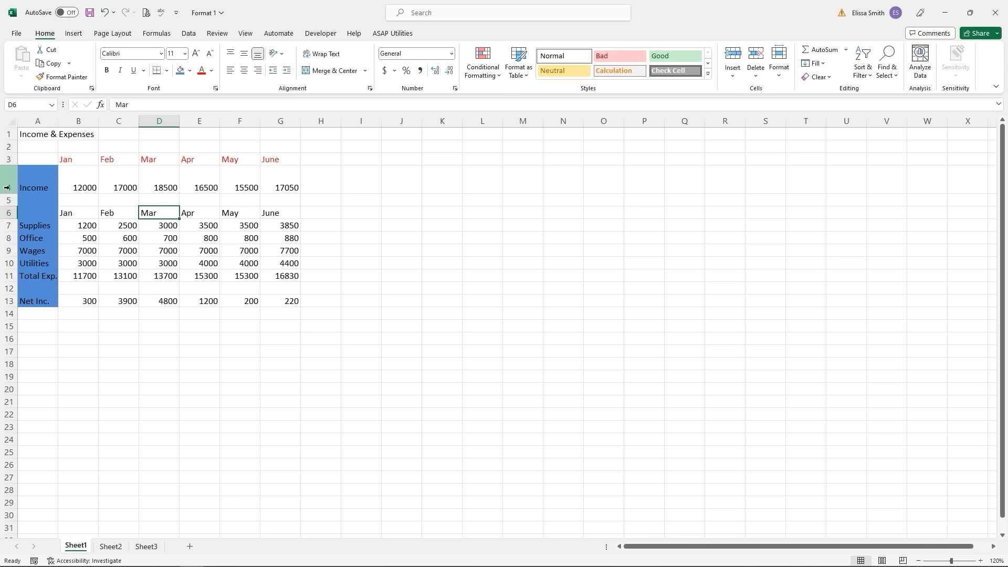
{"action": "left_click", "coordinate": [7, 187]}
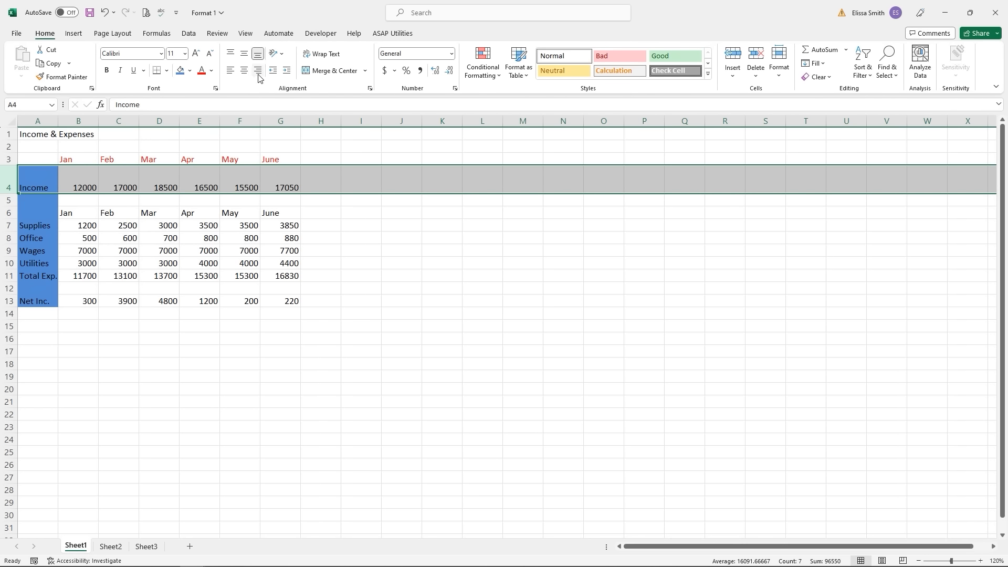
- Centre the Income row's values horizontally after trying left and right alignment
{"action": "left_click", "coordinate": [244, 72]}
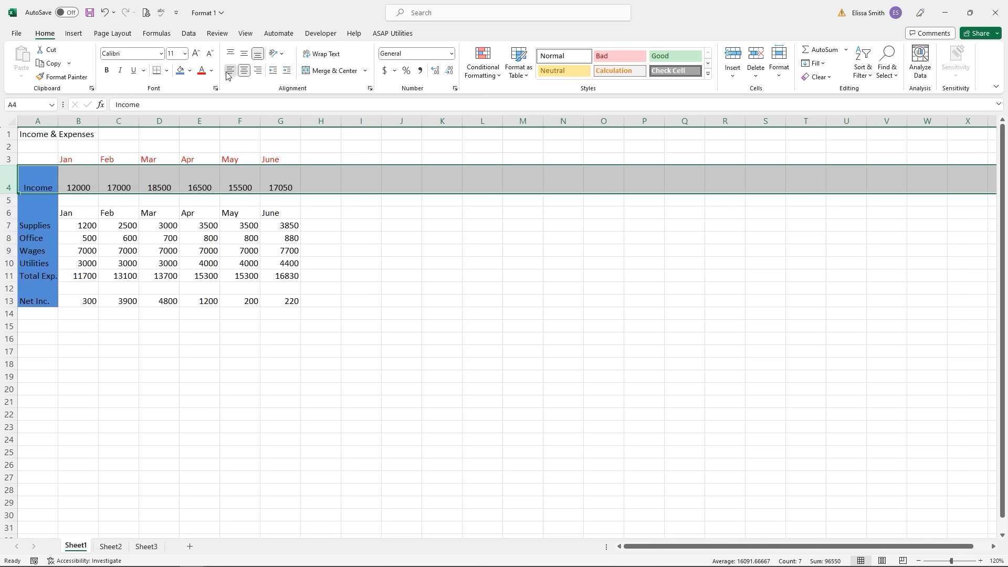
{"action": "left_click", "coordinate": [230, 71]}
{"action": "left_click", "coordinate": [258, 72]}
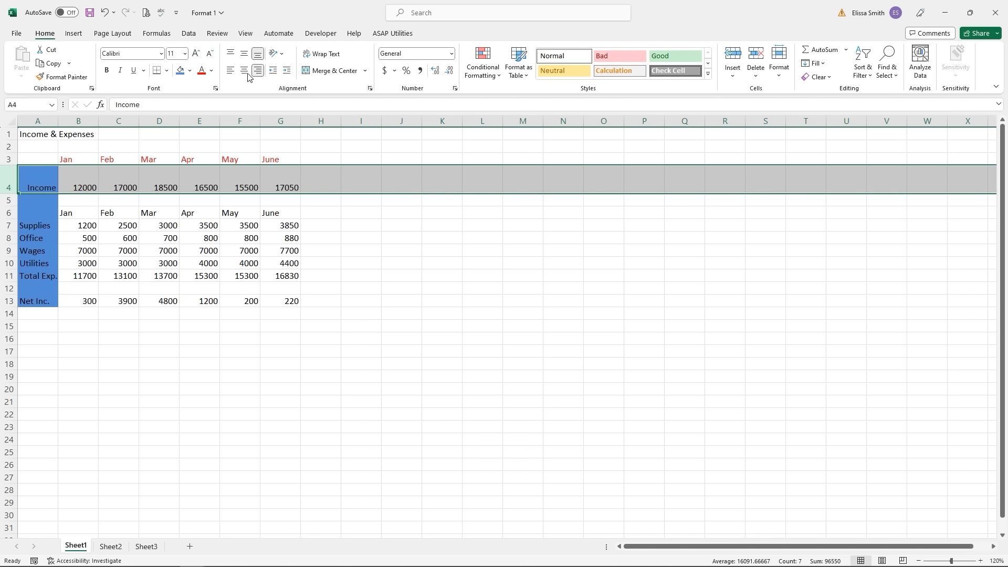
{"action": "left_click", "coordinate": [245, 72]}
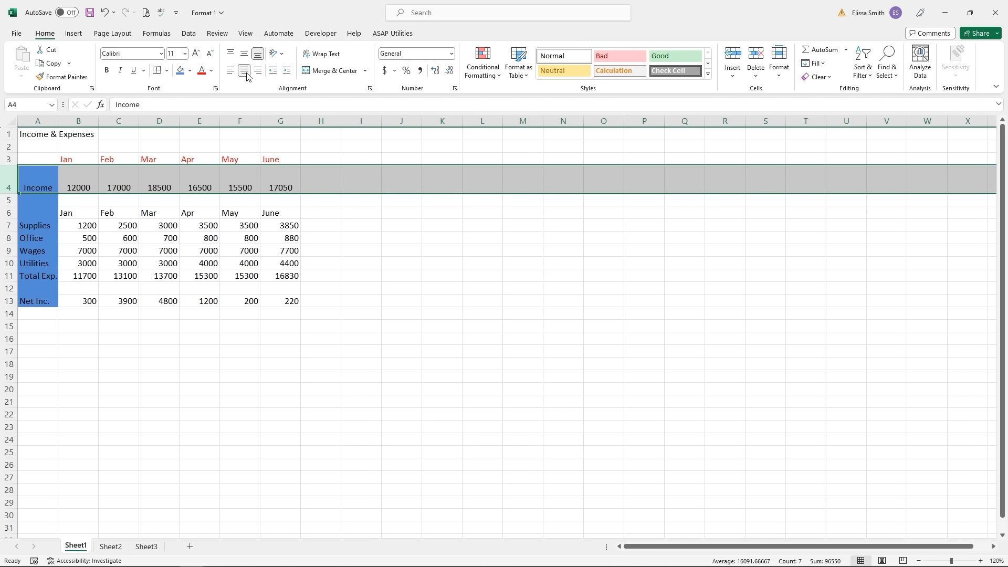
- Settle on Middle Align for the Income values after trying top and bottom
{"action": "left_click", "coordinate": [231, 54]}
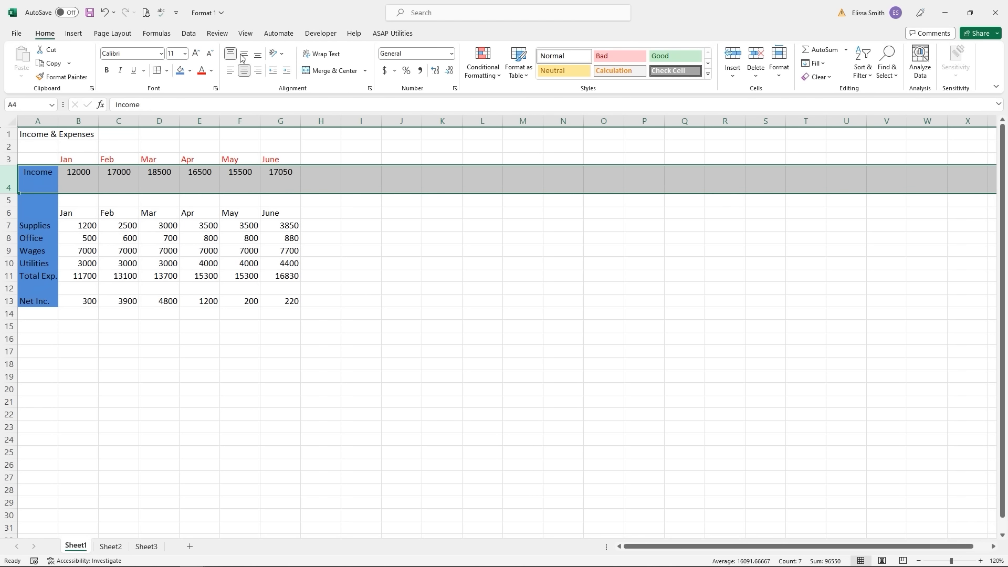
{"action": "left_click", "coordinate": [244, 54]}
{"action": "left_click", "coordinate": [258, 54]}
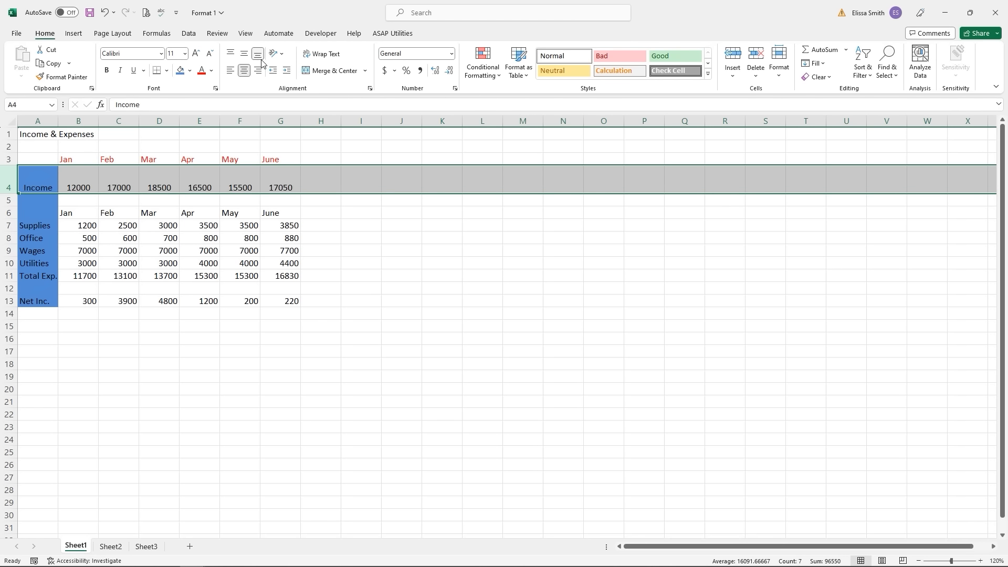
{"action": "left_click", "coordinate": [245, 54]}
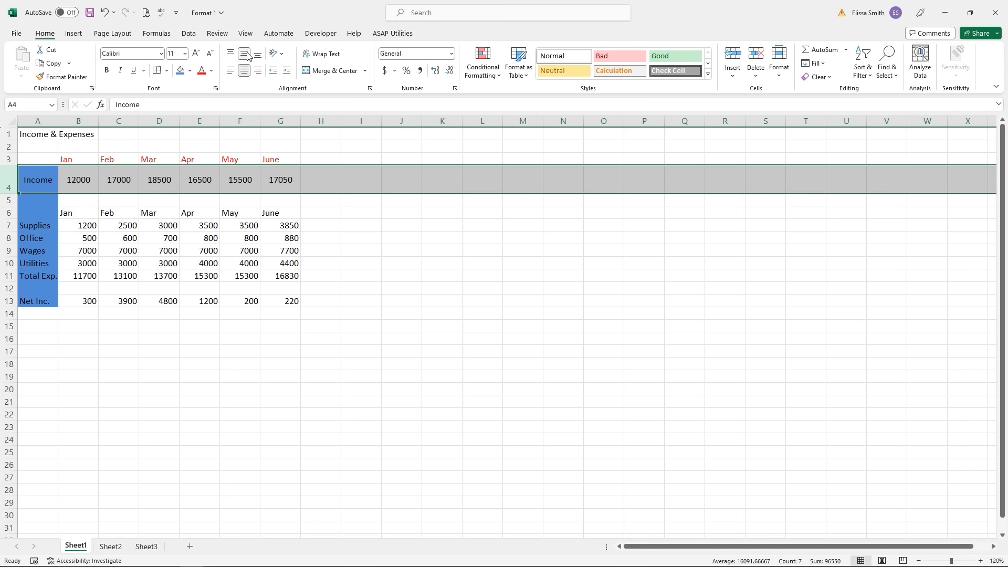
{"action": "left_click", "coordinate": [108, 221]}
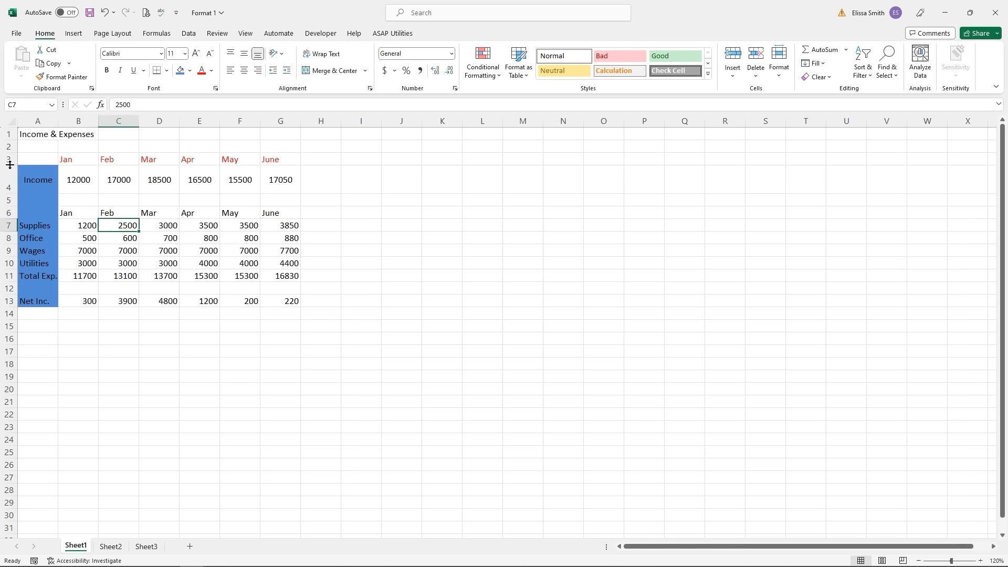
- Heighten row 3 and set the Jan–June headers B3:G3 to Angle Clockwise orientation
{"action": "left_click_drag", "start_coordinate": [9, 165], "coordinate": [9, 186]}
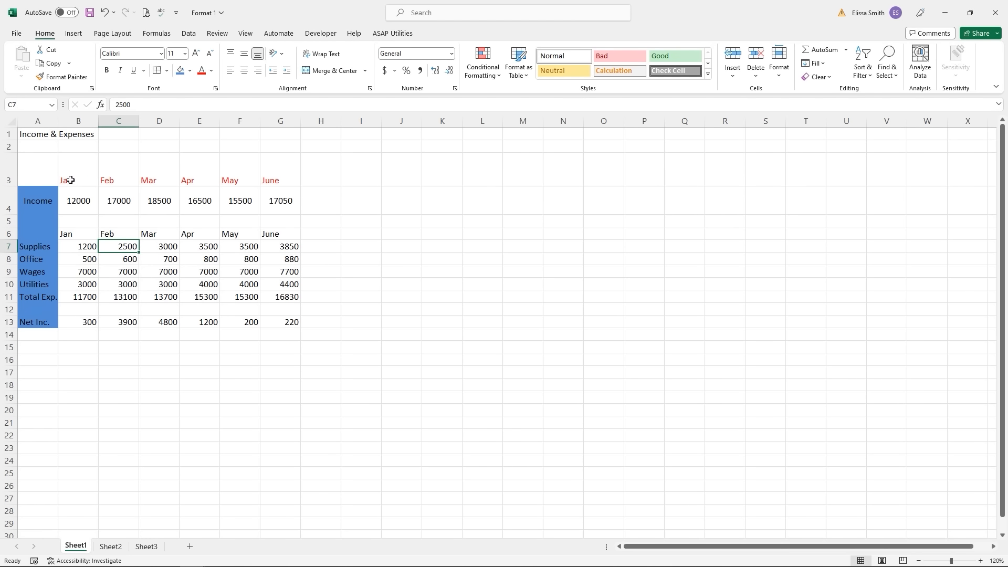
{"action": "left_click_drag", "start_coordinate": [70, 179], "coordinate": [156, 179]}
{"action": "left_click_drag", "start_coordinate": [268, 182], "coordinate": [269, 182]}
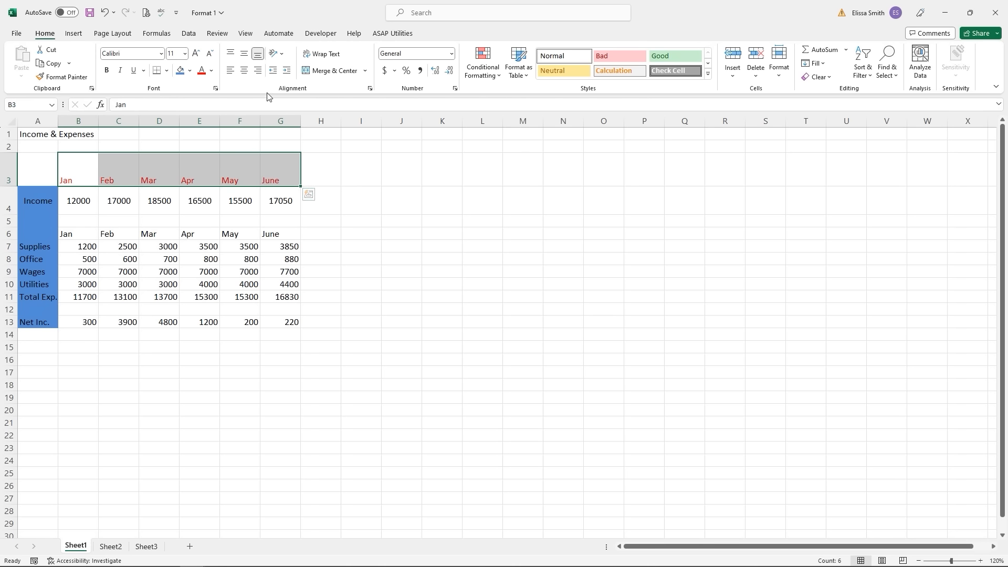
{"action": "left_click", "coordinate": [278, 60]}
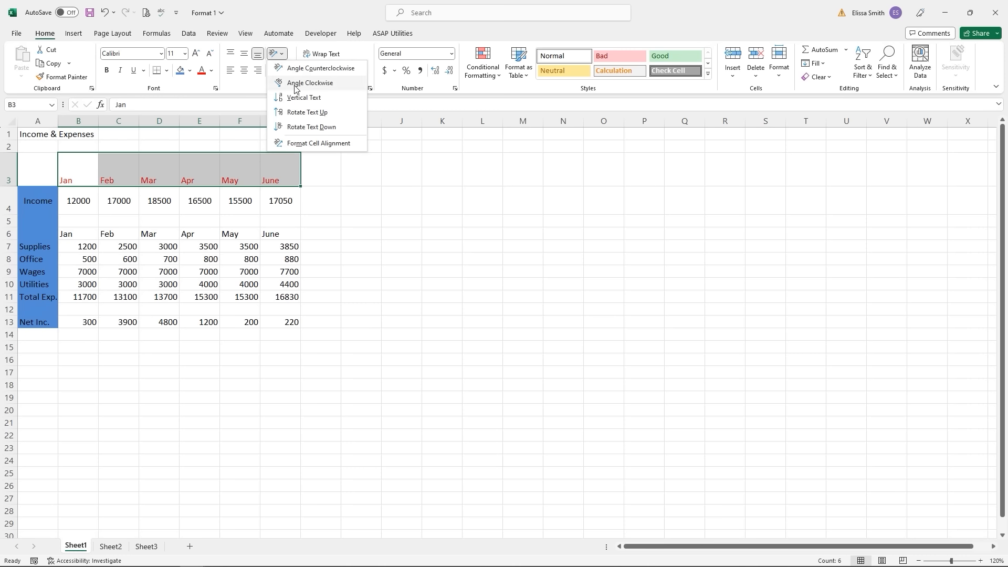
{"action": "left_click", "coordinate": [296, 84]}
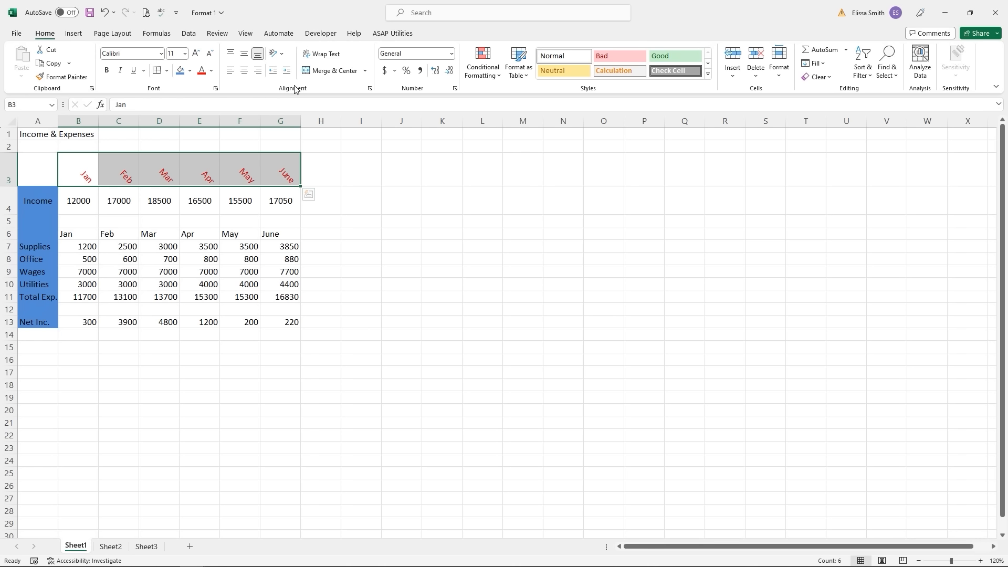
{"action": "left_click", "coordinate": [235, 206]}
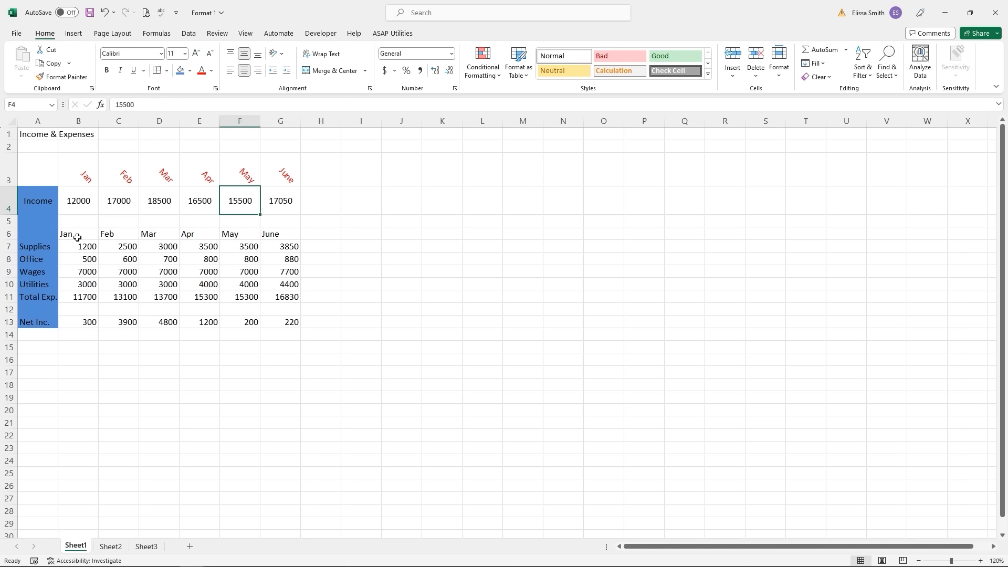
- Put a Thick Outside Border around the Jan–June headers B6:G6
{"action": "left_click_drag", "start_coordinate": [65, 235], "coordinate": [285, 235]}
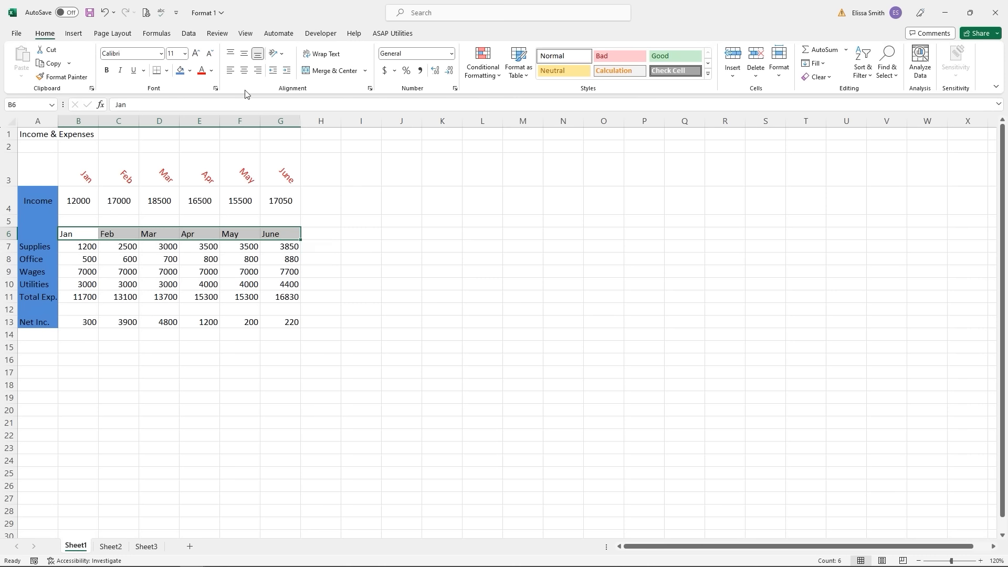
{"action": "left_click", "coordinate": [168, 73]}
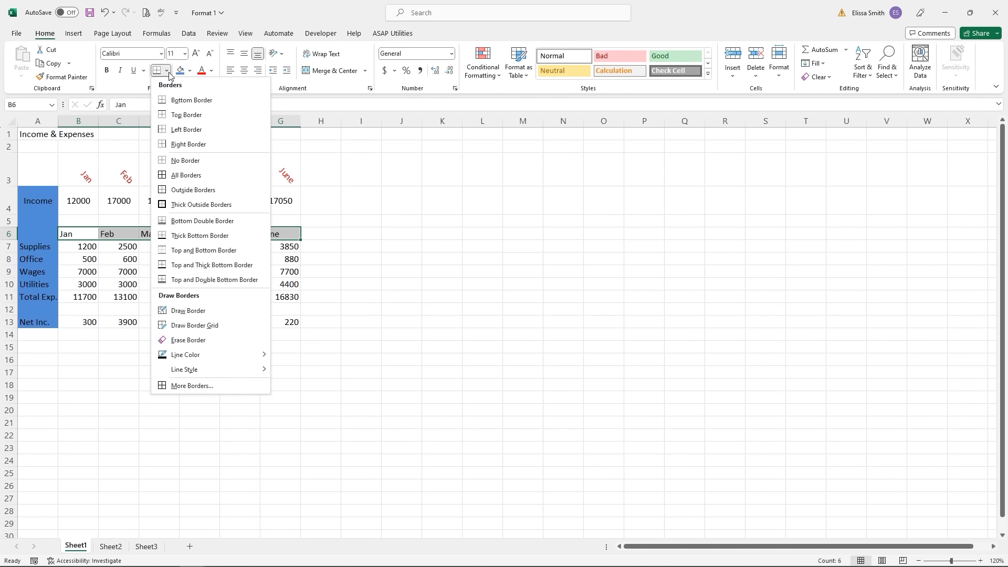
{"action": "left_click", "coordinate": [191, 205]}
{"action": "left_click", "coordinate": [190, 369]}
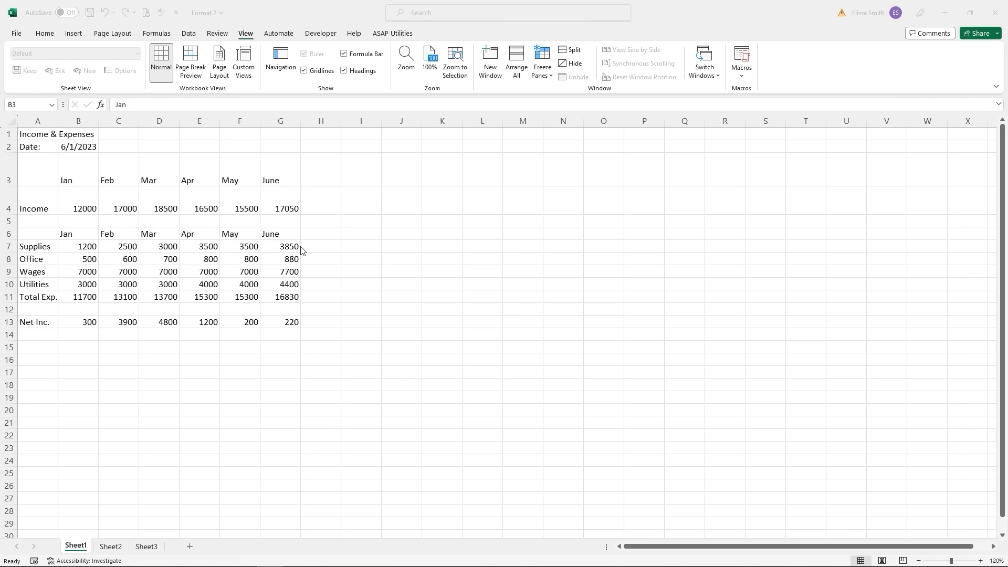
- In the Format 2 workbook, widen column B to about 15.43 for the date and January figures
{"action": "left_click", "coordinate": [289, 122]}
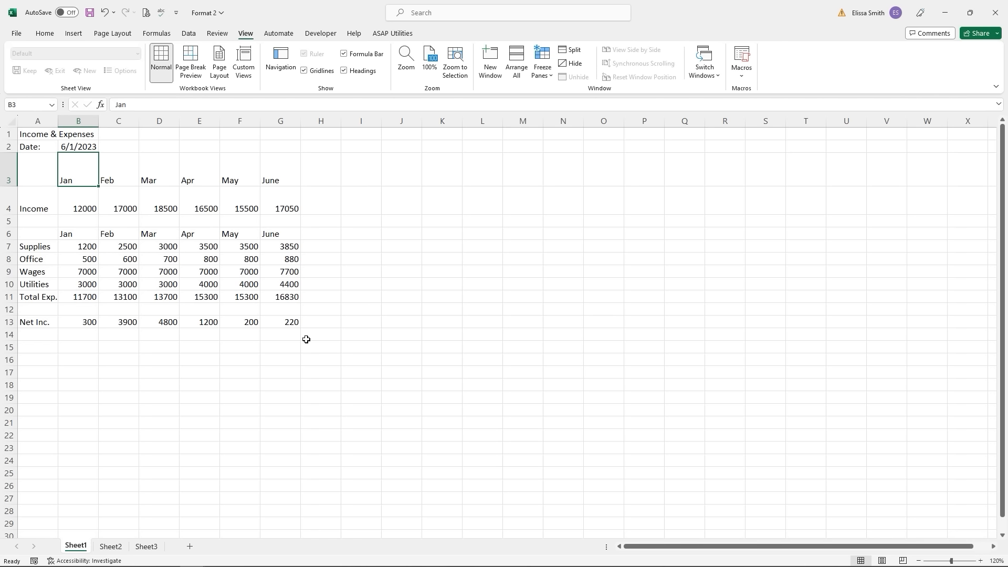
{"action": "left_click", "coordinate": [78, 147]}
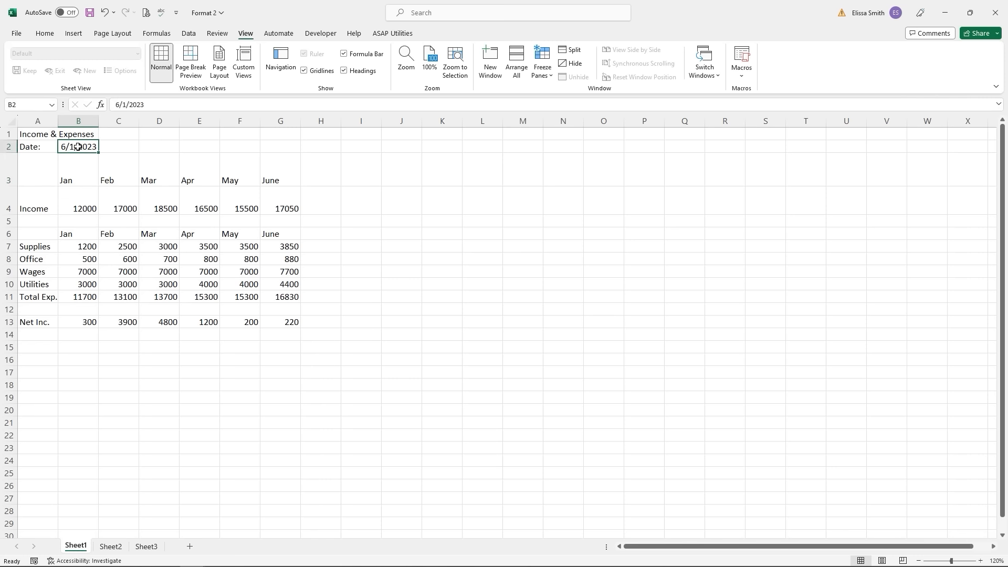
{"action": "left_click_drag", "start_coordinate": [99, 120], "coordinate": [129, 118]}
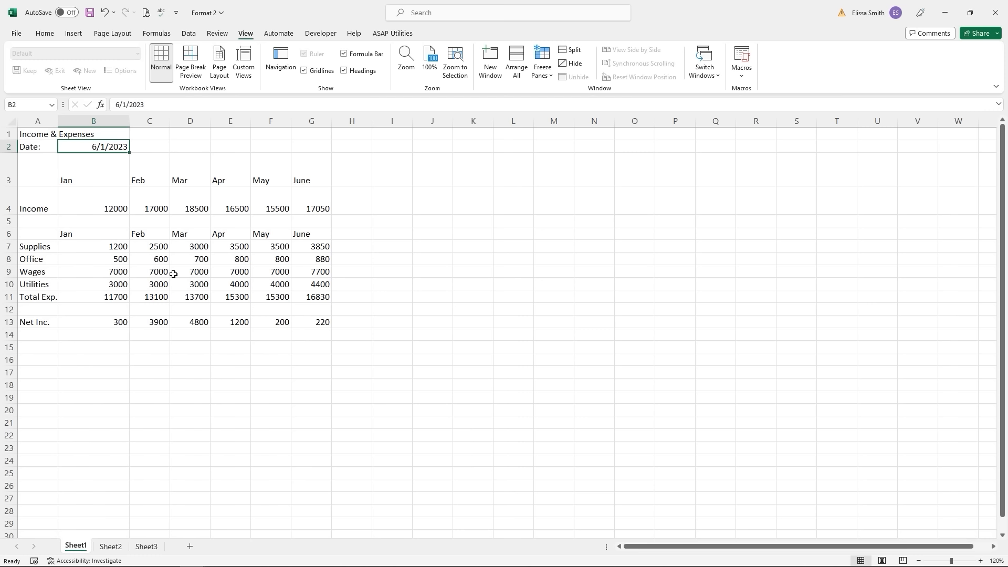
{"action": "left_click", "coordinate": [147, 183]}
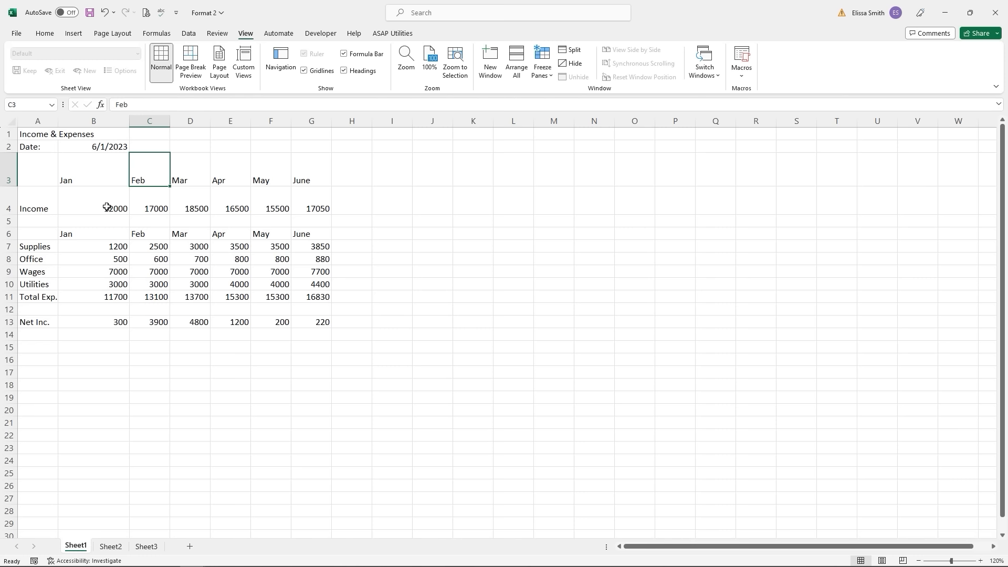
{"action": "left_click_drag", "start_coordinate": [107, 207], "coordinate": [319, 210]}
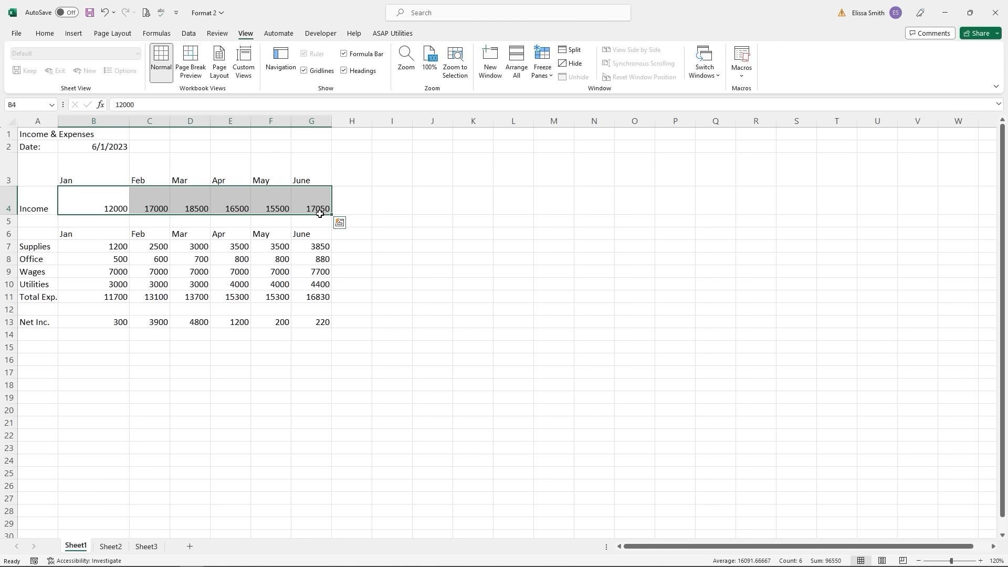
- Format Income figures B4:G4 as accounting dollars with zero decimals, e.g. $12,000
{"action": "left_click", "coordinate": [38, 35]}
{"action": "key", "text": "ctrl+q"}
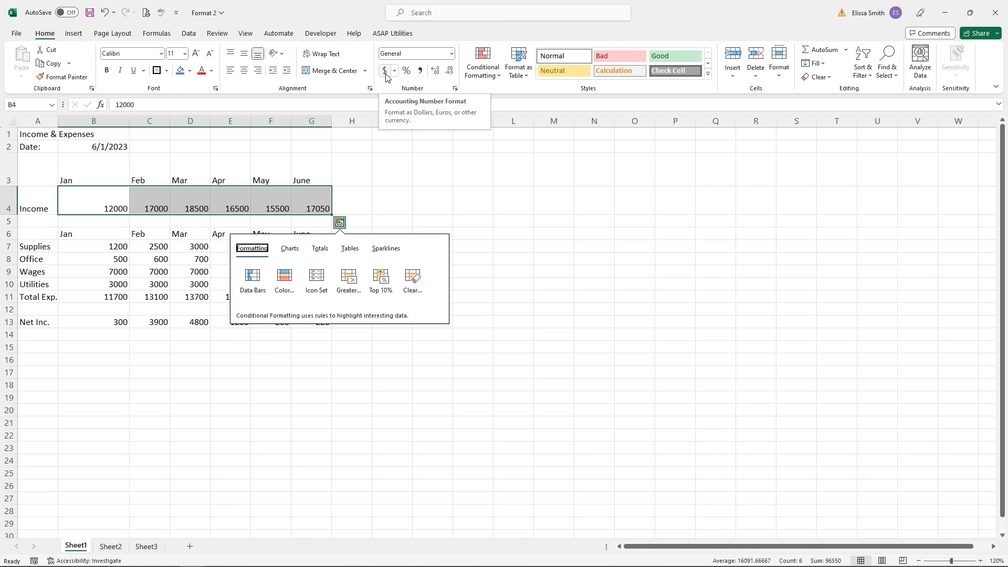
{"action": "left_click", "coordinate": [384, 71]}
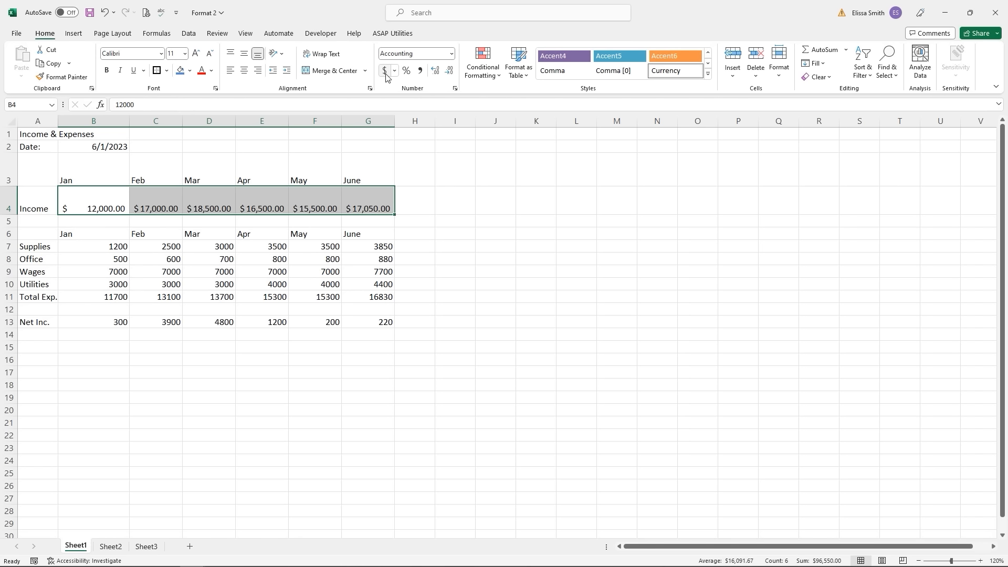
{"action": "left_click", "coordinate": [450, 73]}
{"action": "left_click", "coordinate": [451, 74]}
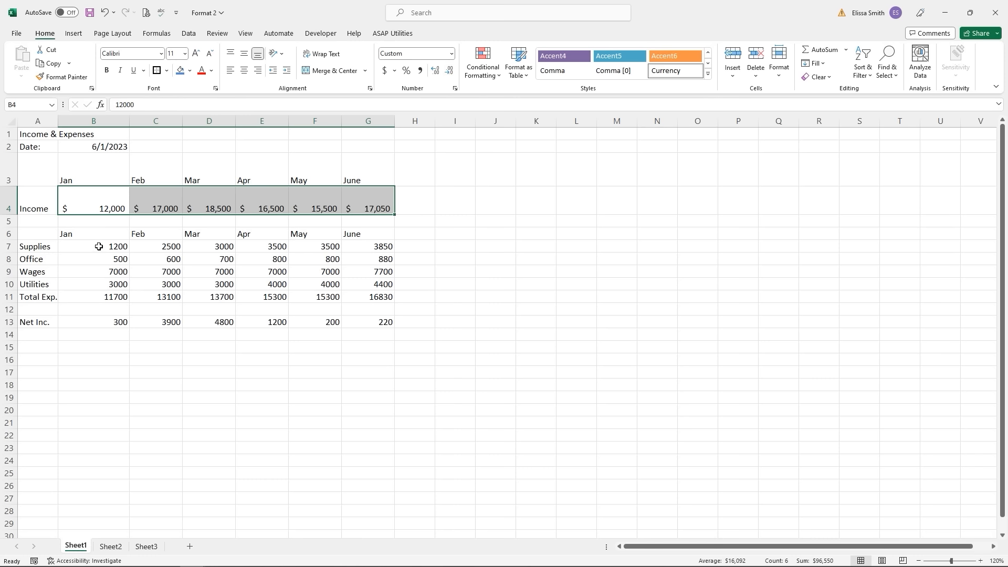
{"action": "left_click_drag", "start_coordinate": [98, 246], "coordinate": [377, 328]}
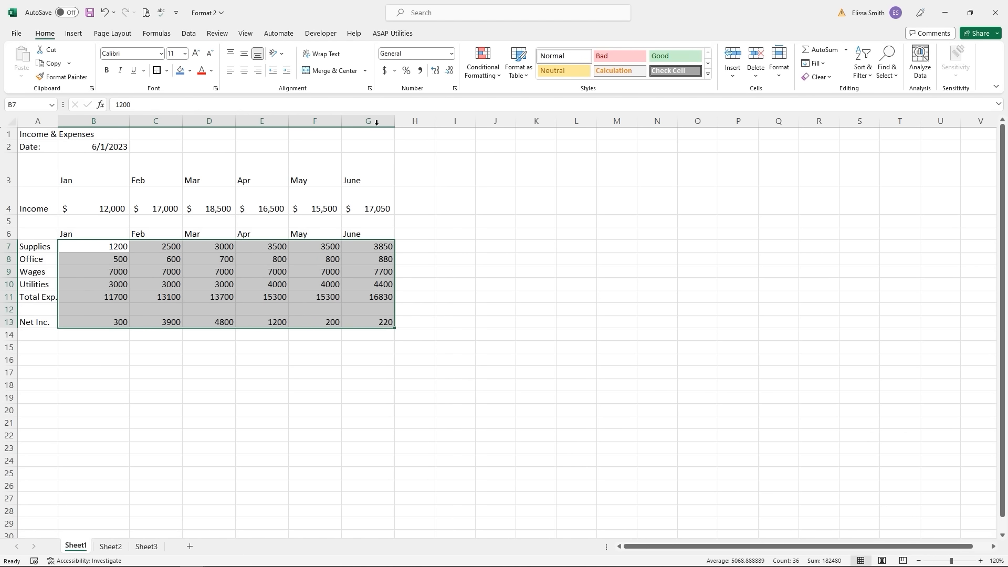
- Apply Accounting Number Format to B7:G13 so expenses and Net Inc. show as e.g. $16,830.00
{"action": "left_click", "coordinate": [384, 71]}
{"action": "left_click", "coordinate": [355, 337]}
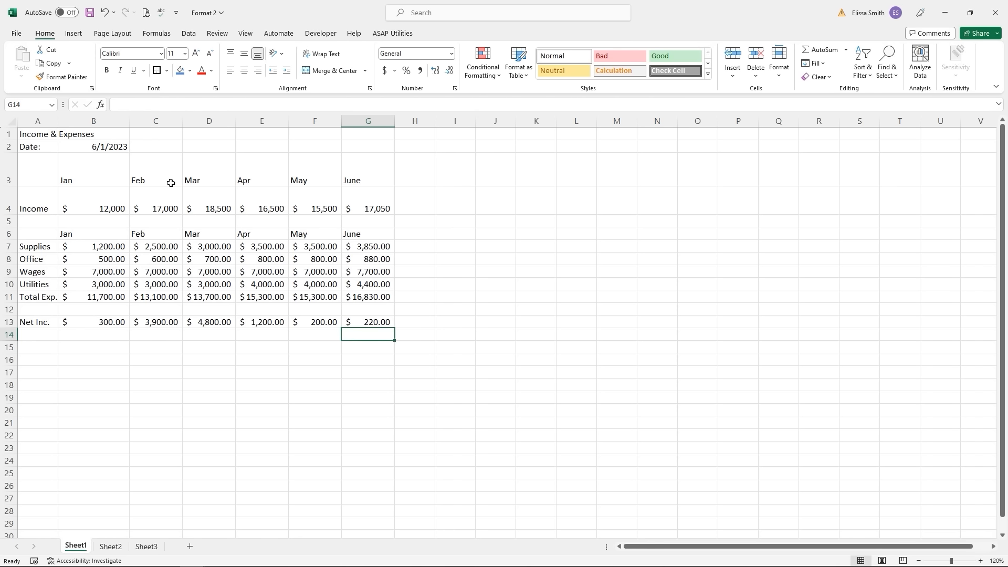
{"action": "left_click", "coordinate": [115, 148]}
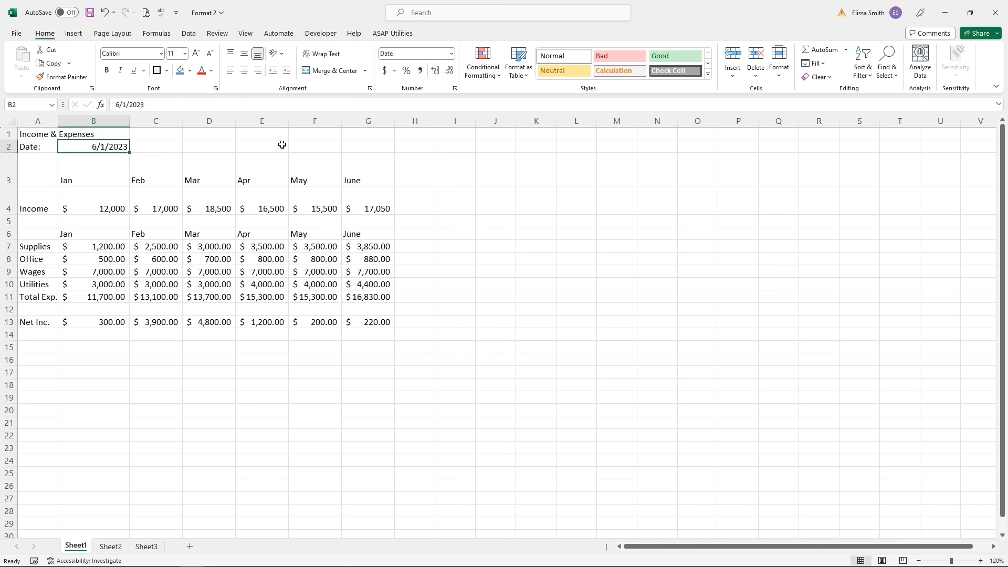
- Format the B2 date as Long Date so it reads Thursday, June 1, 2023
{"action": "left_click", "coordinate": [452, 54]}
{"action": "left_click", "coordinate": [452, 55]}
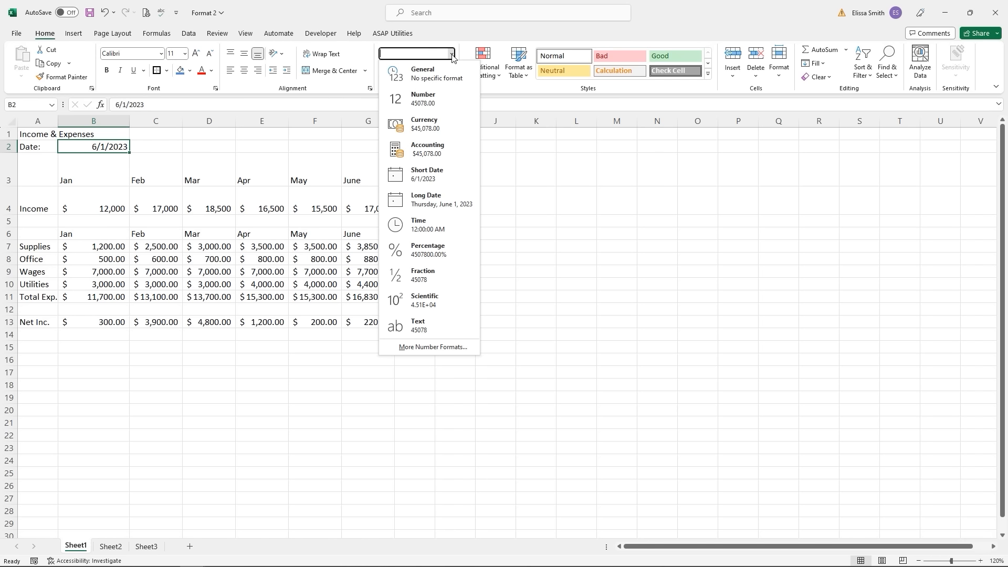
{"action": "left_click", "coordinate": [426, 179]}
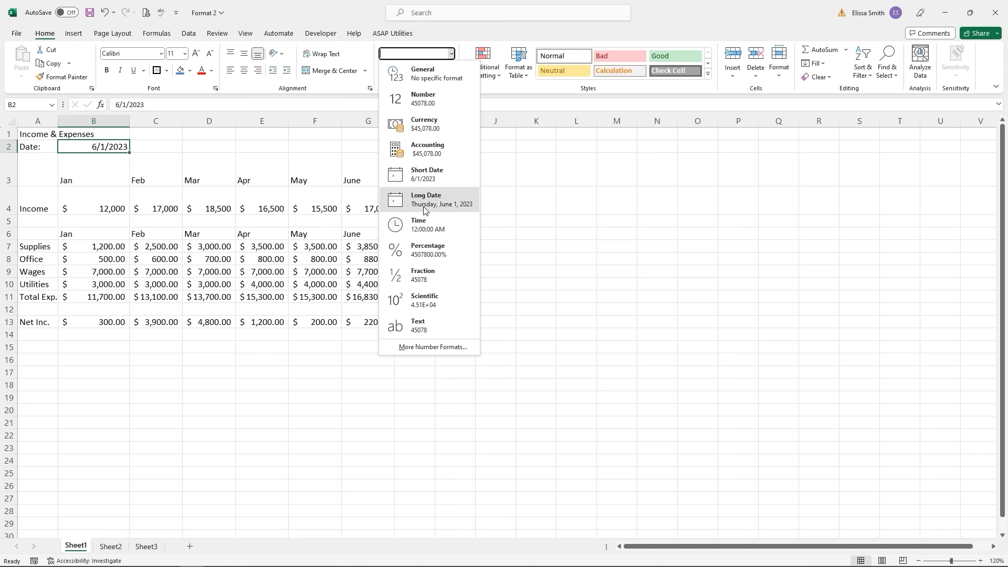
{"action": "left_click", "coordinate": [425, 201]}
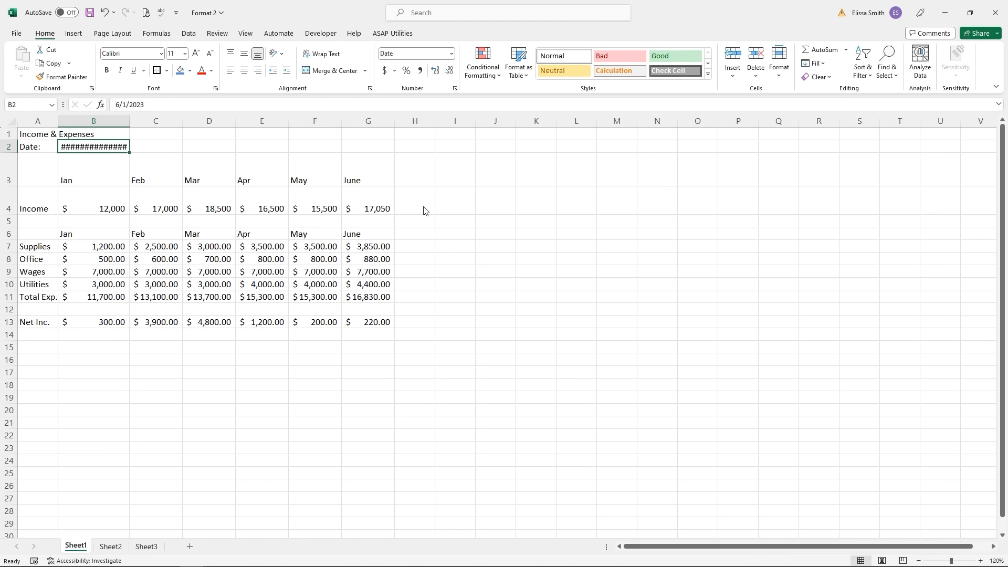
- Autofit column B to the long date and select the Income figures in B4:G4
{"action": "mouse_move", "coordinate": [109, 150]}
{"action": "left_click", "coordinate": [108, 167]}
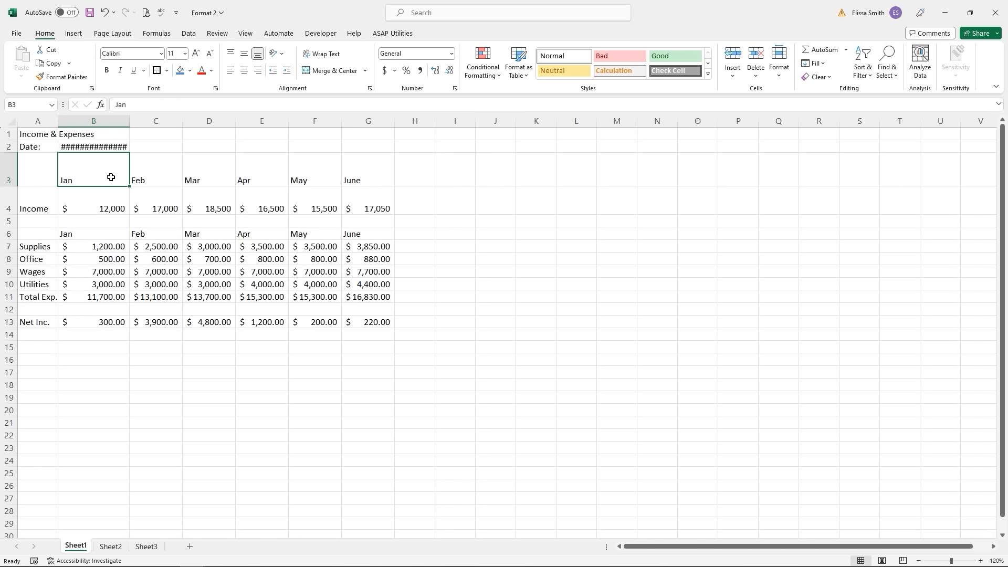
{"action": "double_click", "coordinate": [127, 122]}
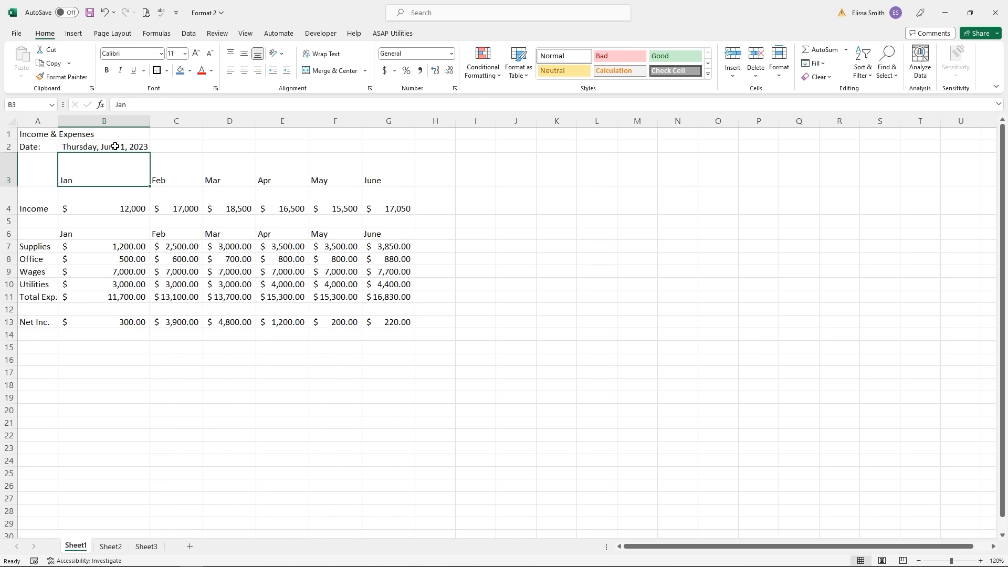
{"action": "left_click", "coordinate": [110, 210]}
{"action": "left_click_drag", "start_coordinate": [162, 209], "coordinate": [404, 208]}
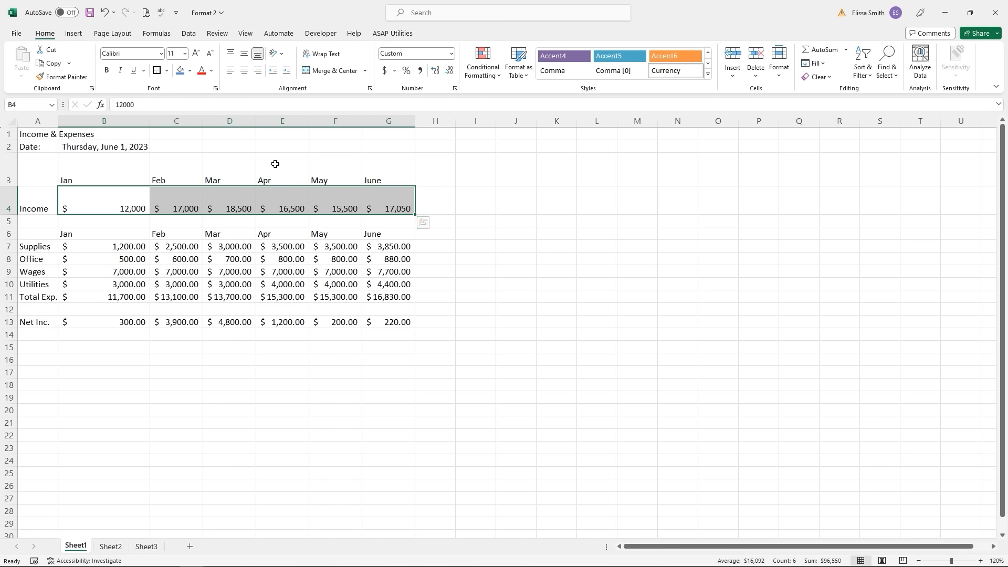
- Use Format Painter to copy the Income row's number format onto B7:G13
{"action": "left_click", "coordinate": [58, 78]}
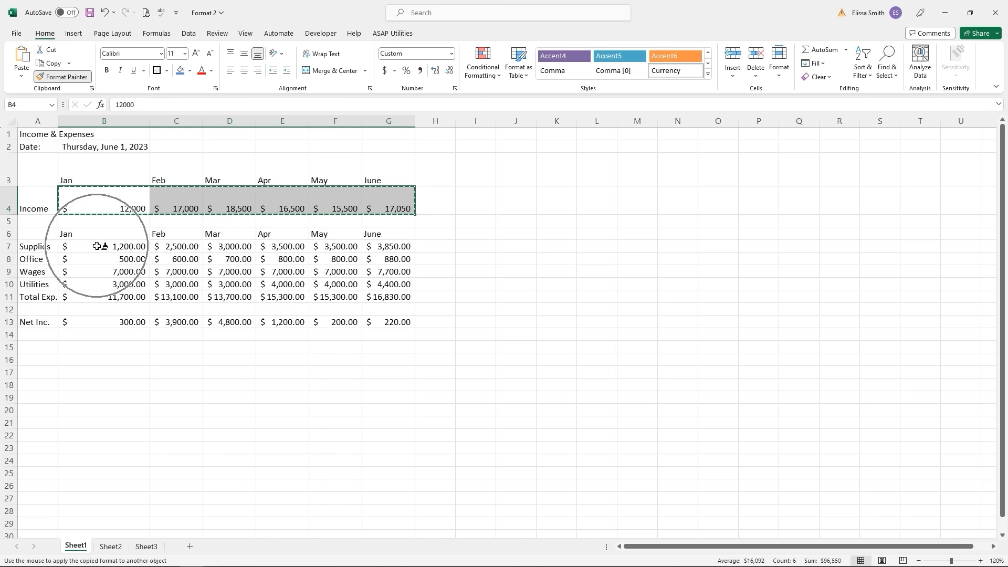
{"action": "key", "text": "ctrl+q"}
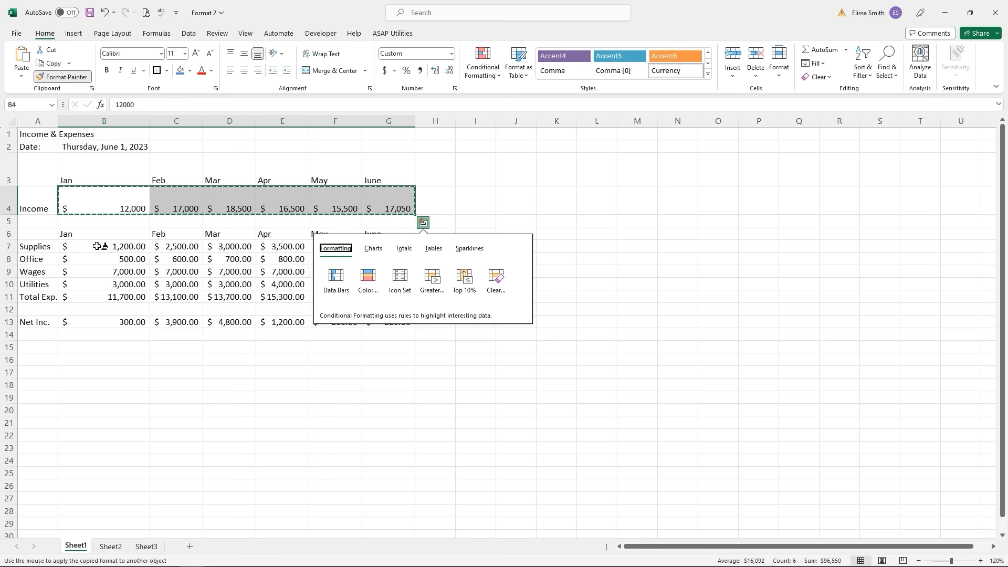
{"action": "mouse_move", "coordinate": [97, 246]}
{"action": "left_mouse_down"}
{"action": "mouse_move", "coordinate": [371, 261]}
{"action": "mouse_move", "coordinate": [377, 307]}
{"action": "mouse_move", "coordinate": [394, 322]}
{"action": "left_mouse_up"}
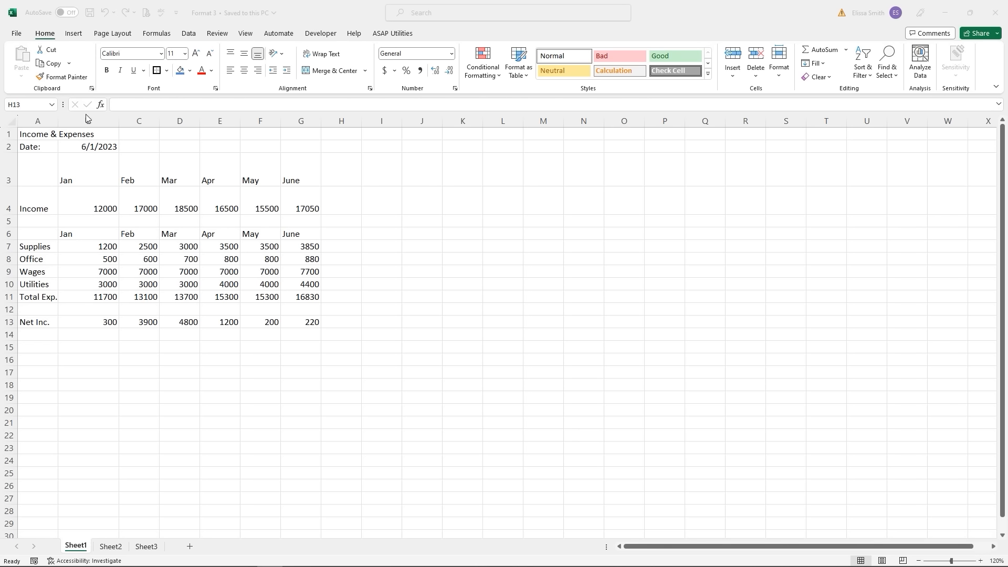
- Activate the Format 3 workbook with its unformatted Income & Expenses table
{"action": "left_click", "coordinate": [30, 134]}
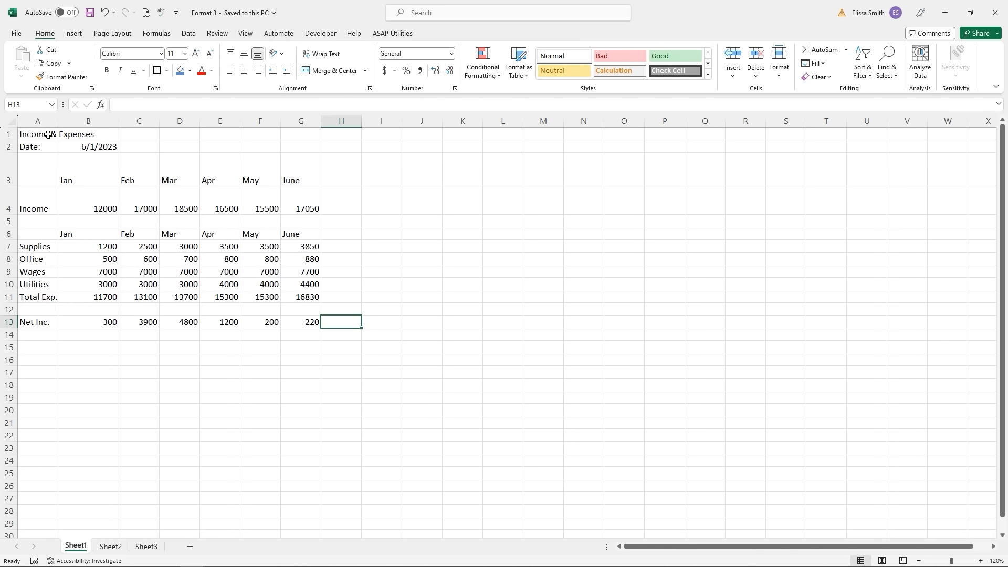
- Merge and centre the Income & Expenses title across A1:G1
{"action": "left_click_drag", "start_coordinate": [48, 133], "coordinate": [305, 131]}
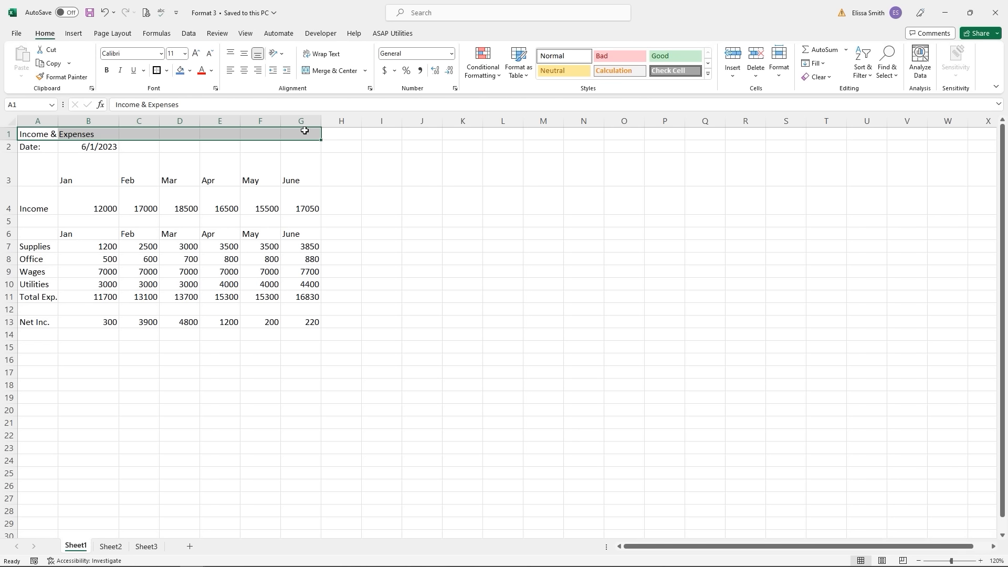
{"action": "left_click", "coordinate": [47, 37]}
{"action": "left_click", "coordinate": [334, 74]}
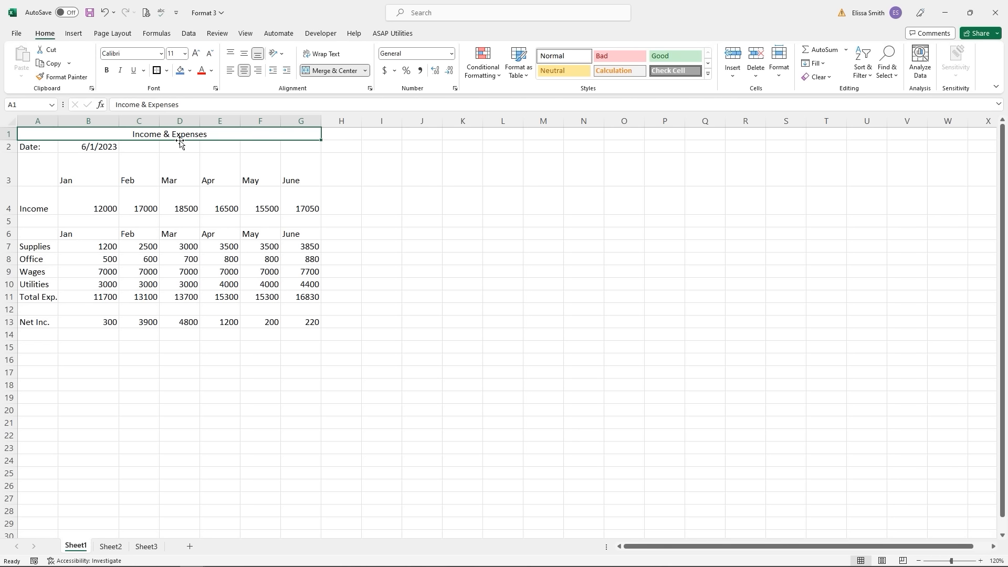
{"action": "left_click", "coordinate": [129, 211]}
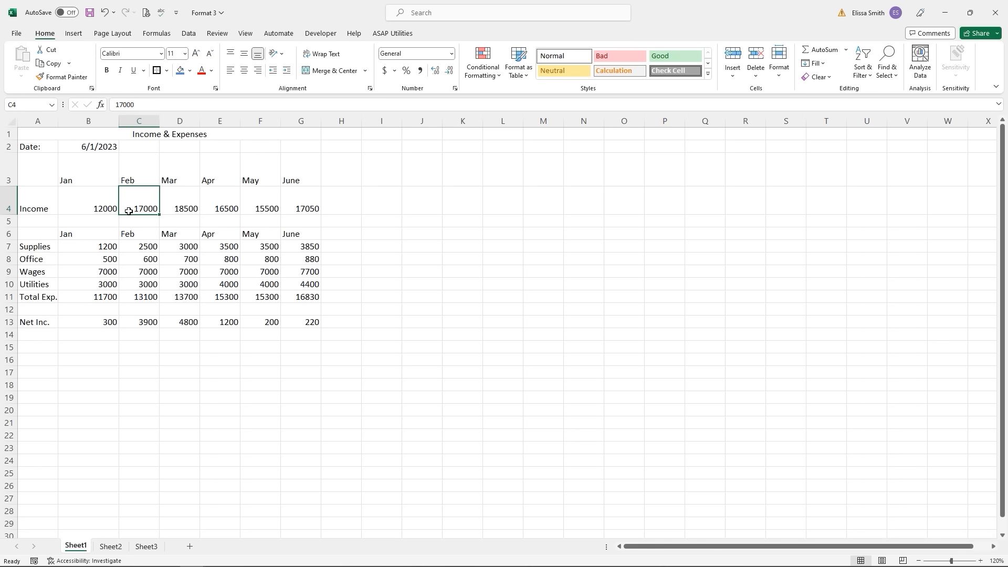
- Highlight B7:G10 values greater than 5000 with Light Red Fill and dark red text
{"action": "left_click_drag", "start_coordinate": [96, 247], "coordinate": [297, 286]}
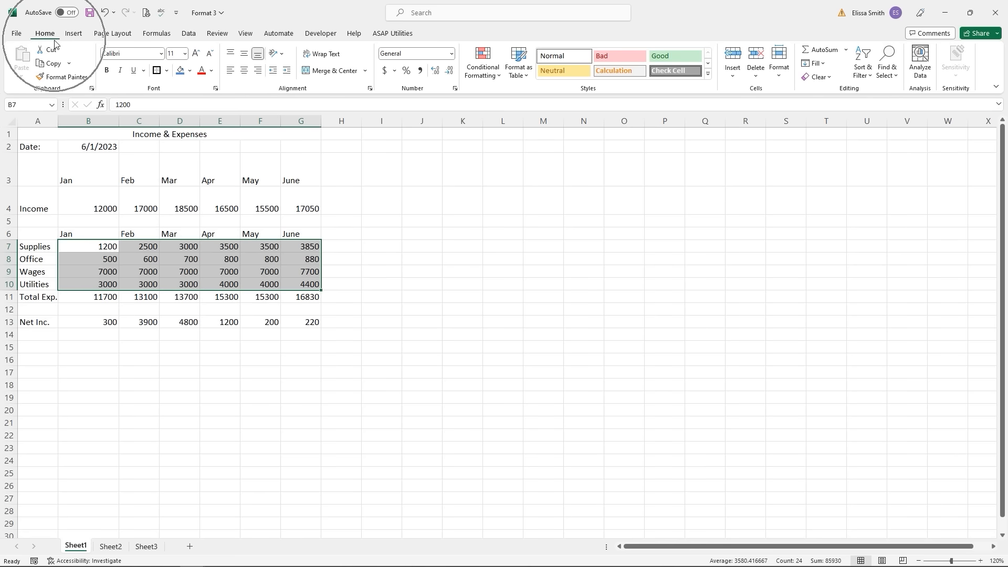
{"action": "key", "text": "ctrl+q"}
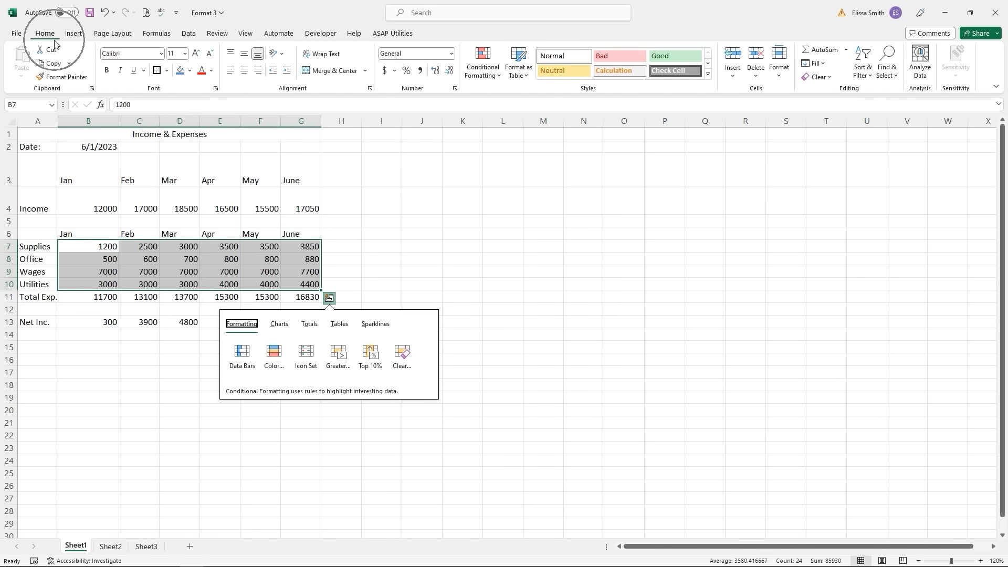
{"action": "left_click", "coordinate": [492, 79]}
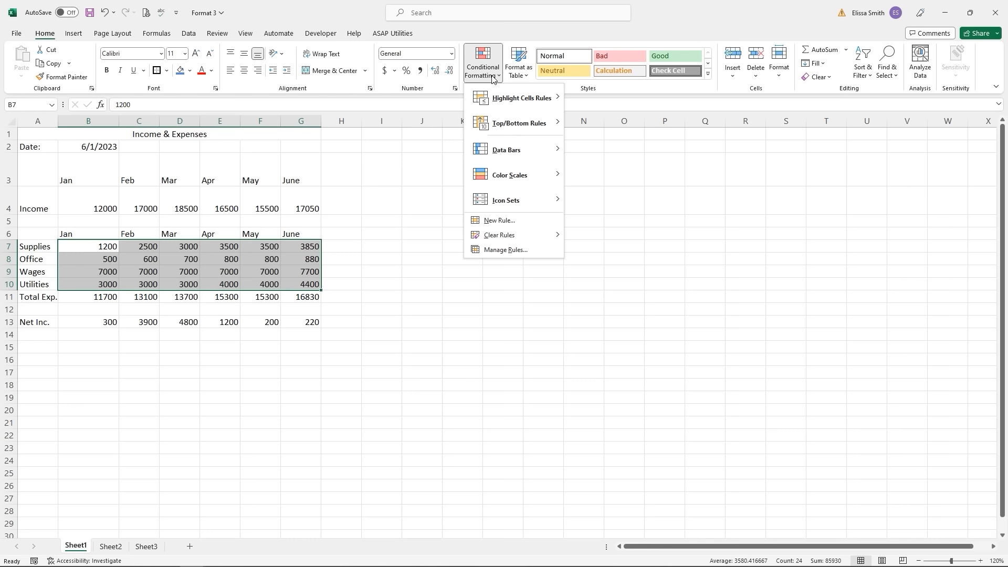
{"action": "mouse_move", "coordinate": [512, 105]}
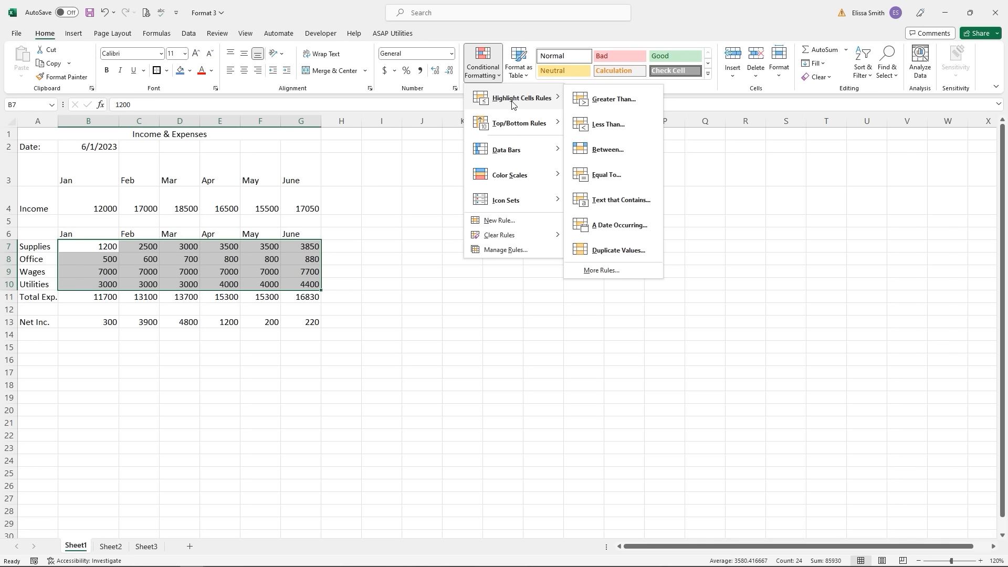
{"action": "left_click", "coordinate": [611, 100]}
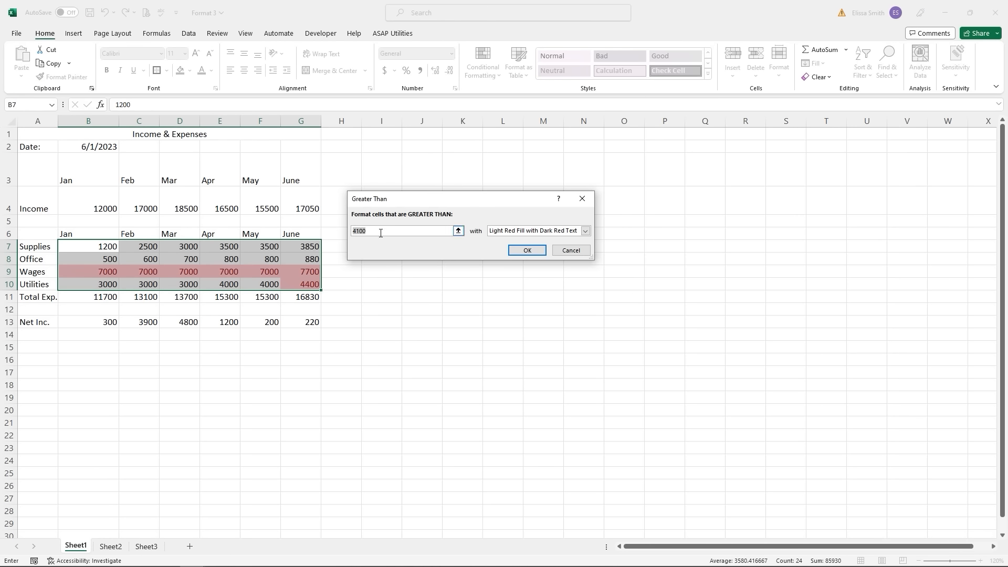
{"action": "type", "text": "5000"}
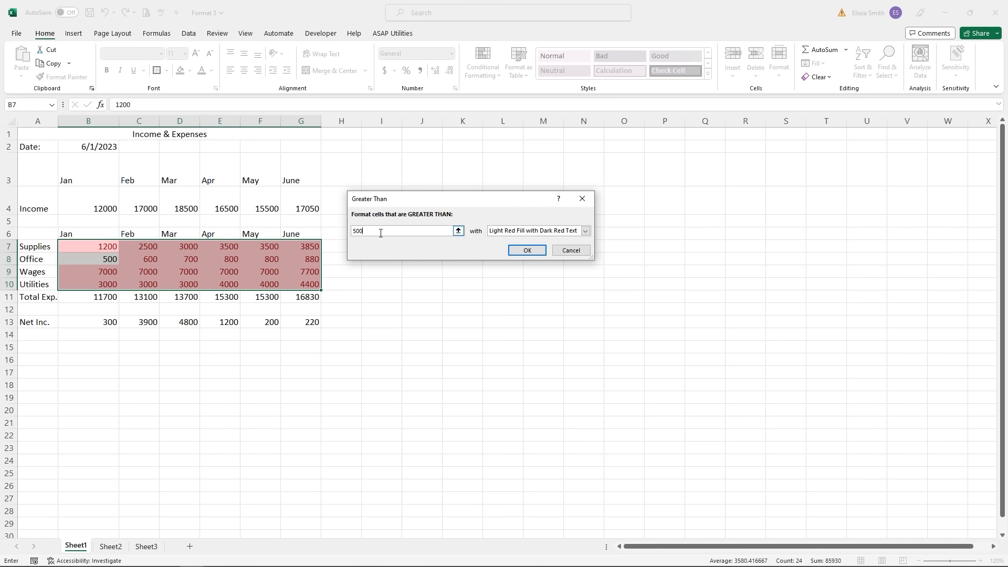
{"action": "left_click", "coordinate": [526, 250]}
{"action": "left_click", "coordinate": [329, 374]}
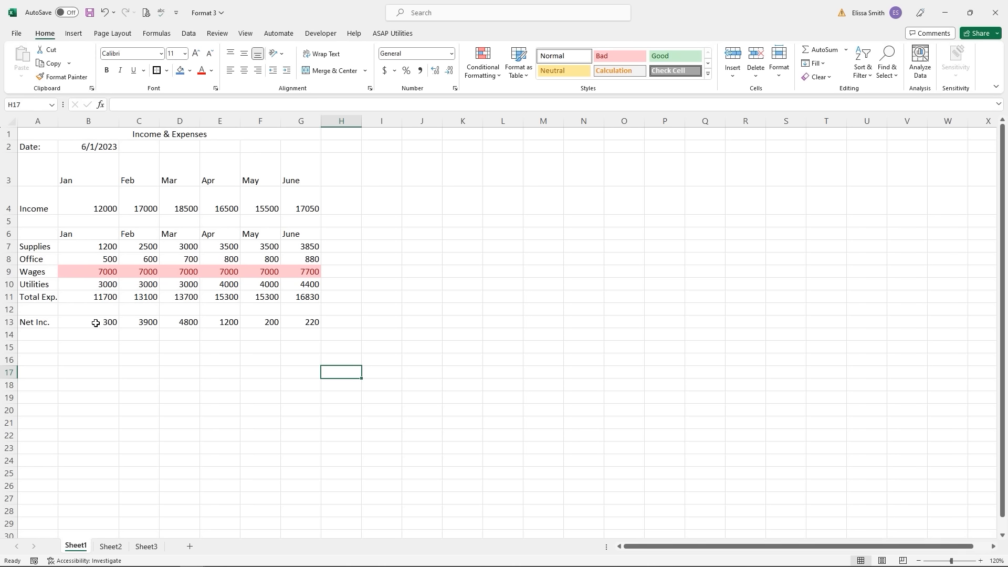
- Add Green Gradient Fill data bars to the Net Inc. values in B13:G13
{"action": "left_click_drag", "start_coordinate": [95, 323], "coordinate": [288, 320]}
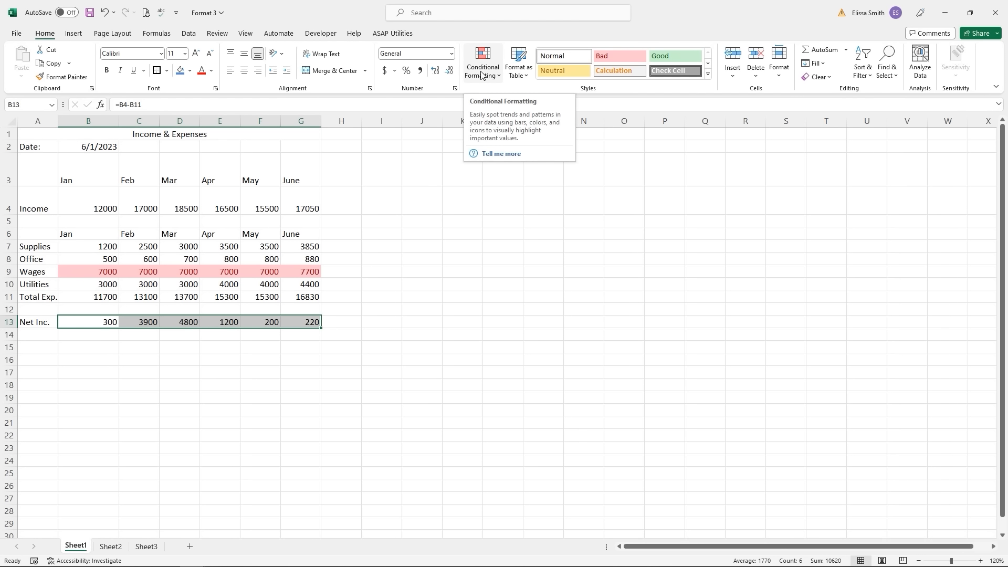
{"action": "key", "text": "ctrl+q"}
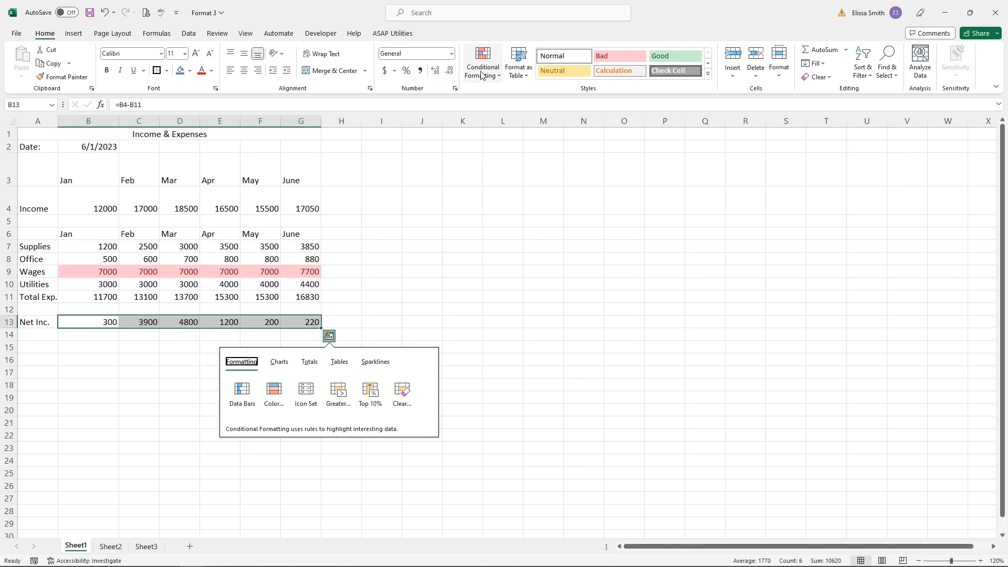
{"action": "left_click", "coordinate": [482, 75]}
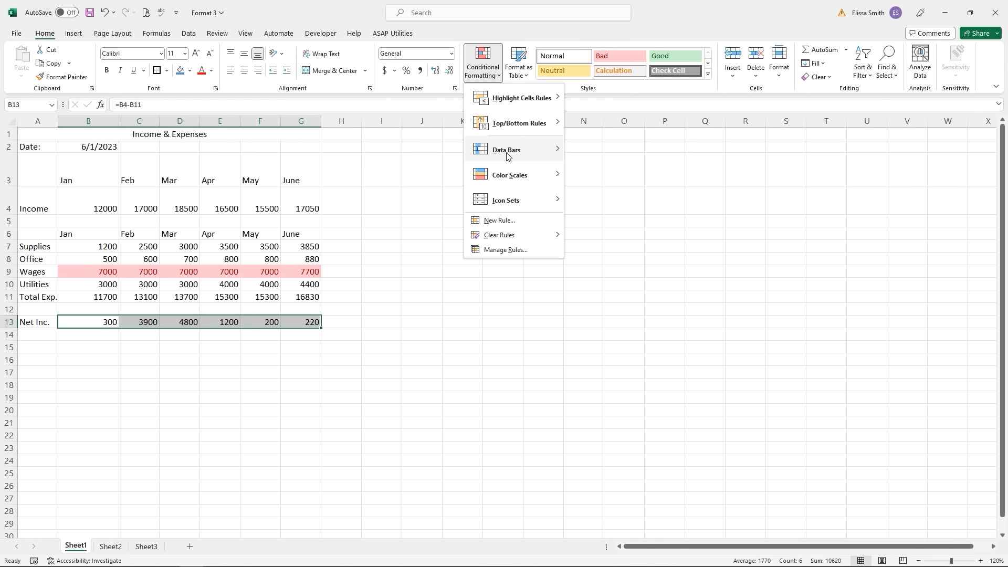
{"action": "mouse_move", "coordinate": [507, 156]}
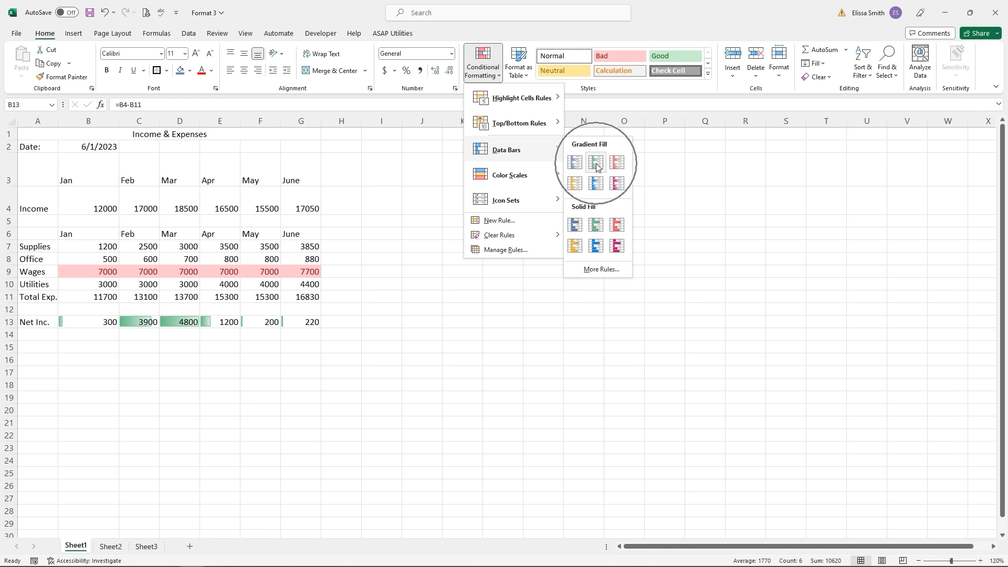
{"action": "left_click", "coordinate": [596, 167]}
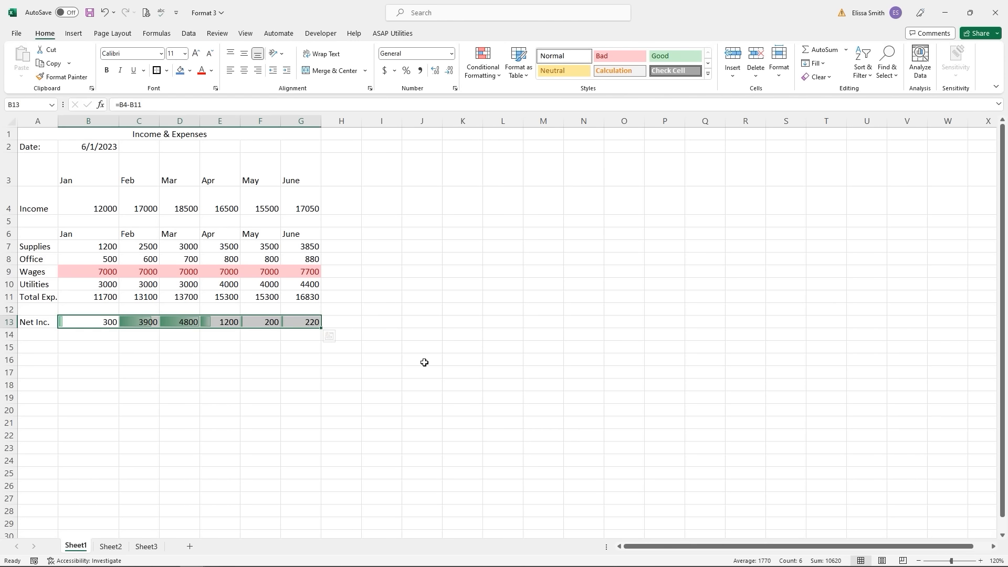
{"action": "left_click", "coordinate": [298, 372]}
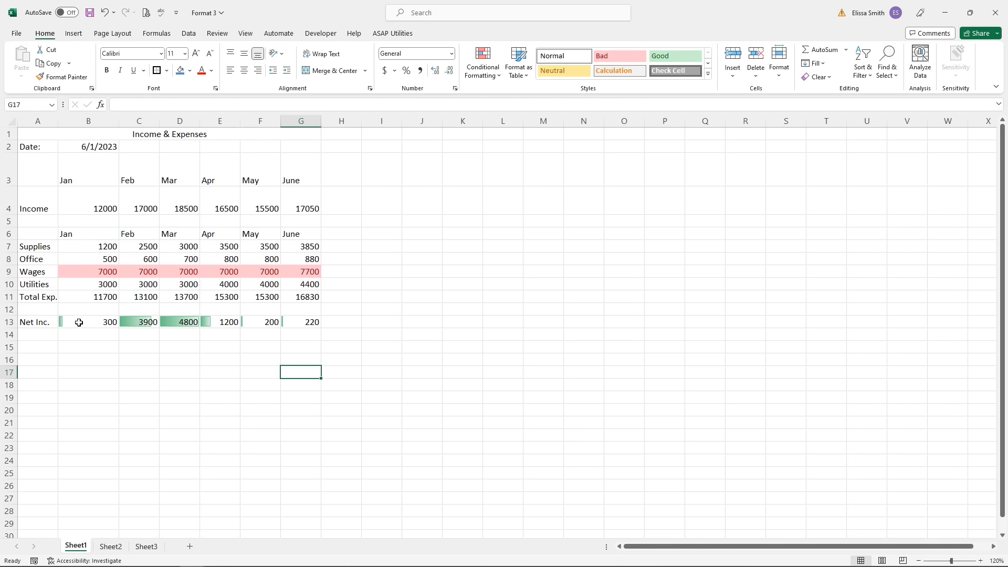
- Review the row's Data Bar rule in Manage Rules and close without changes
{"action": "left_click_drag", "start_coordinate": [79, 323], "coordinate": [307, 327]}
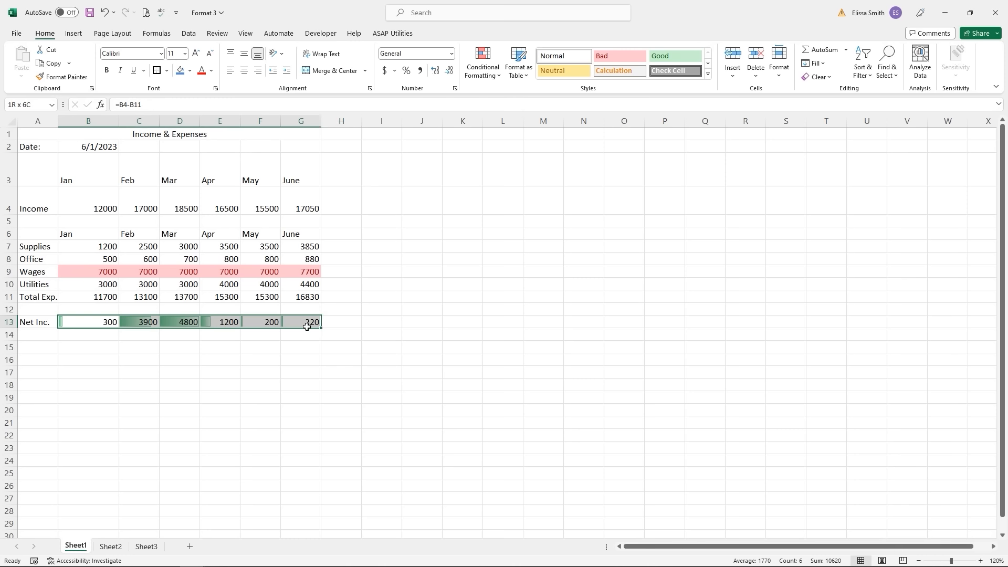
{"action": "left_click", "coordinate": [495, 76]}
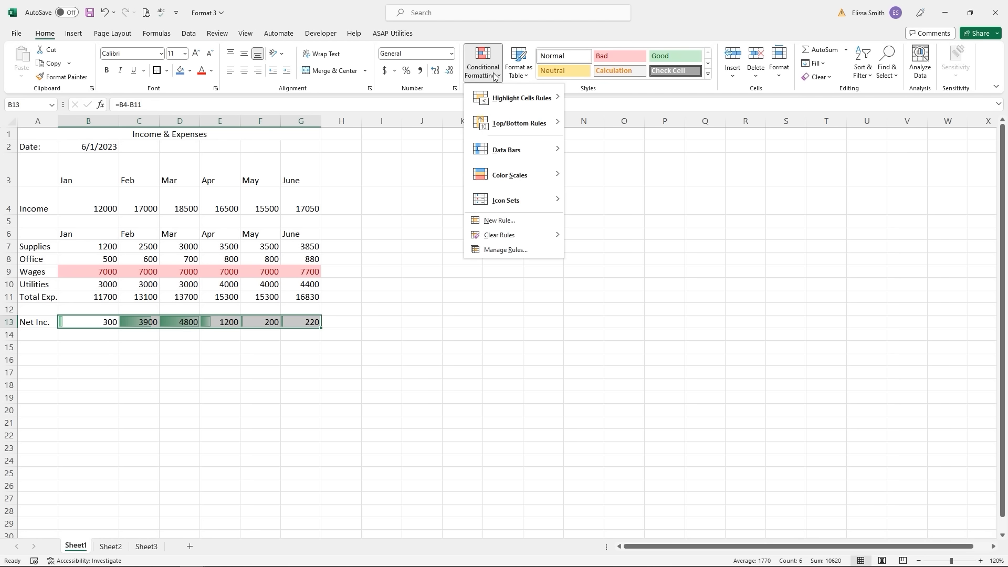
{"action": "left_click", "coordinate": [503, 250]}
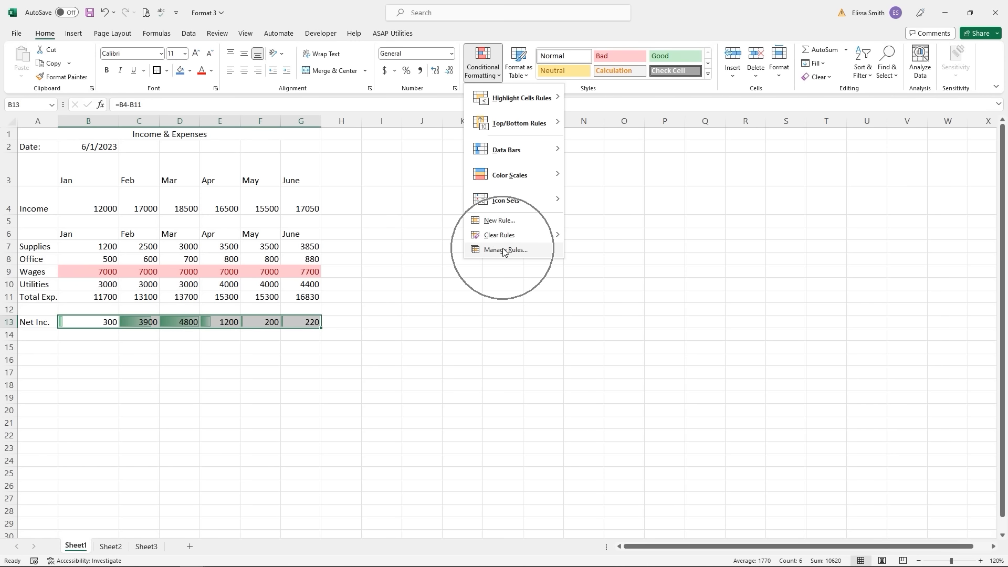
{"action": "left_click_drag", "start_coordinate": [496, 157], "coordinate": [631, 124]}
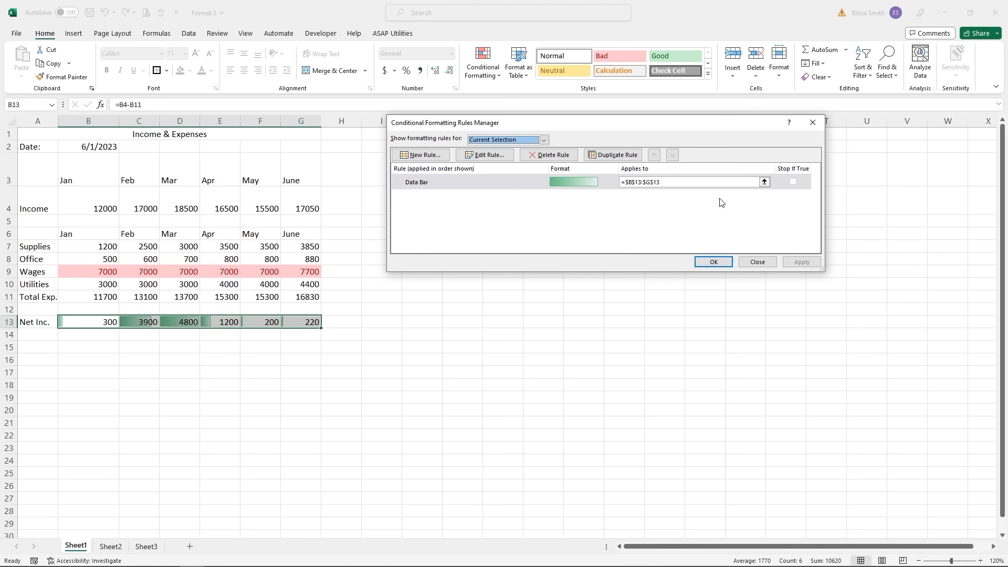
{"action": "left_click", "coordinate": [507, 180]}
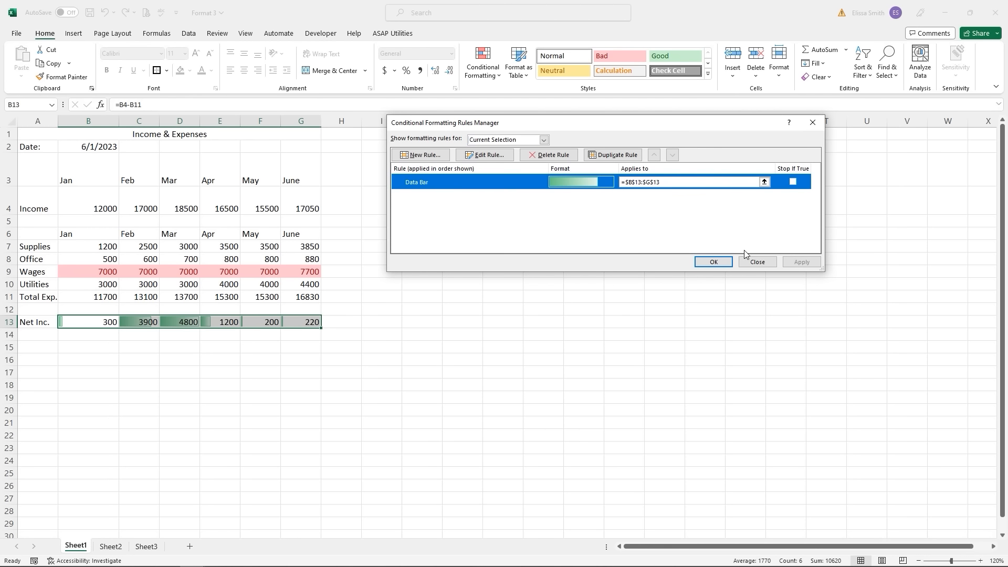
{"action": "left_click", "coordinate": [757, 263]}
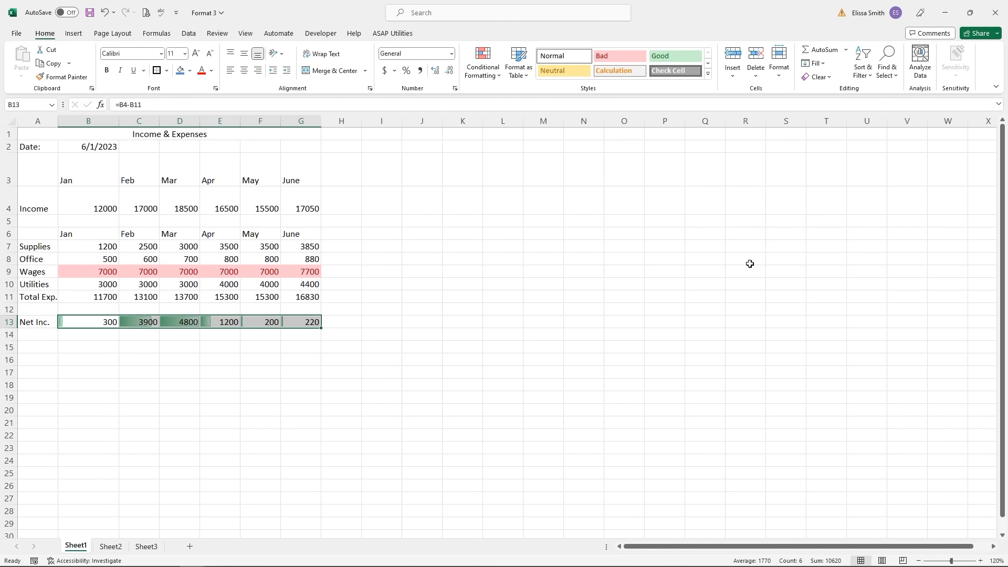
- Clear the conditional formatting rules from the selected Net Inc. cells B13:G13
{"action": "left_click", "coordinate": [487, 81]}
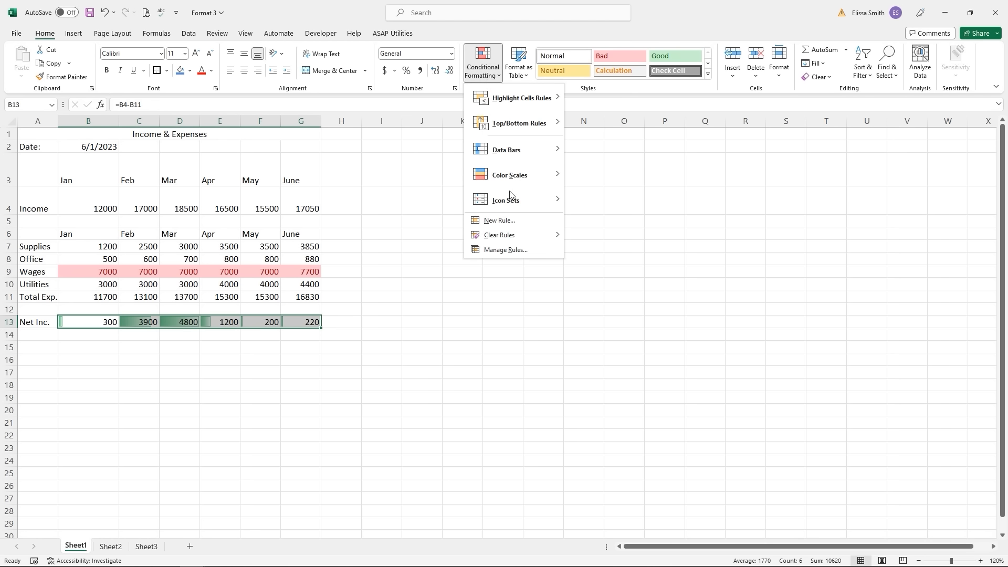
{"action": "mouse_move", "coordinate": [510, 236]}
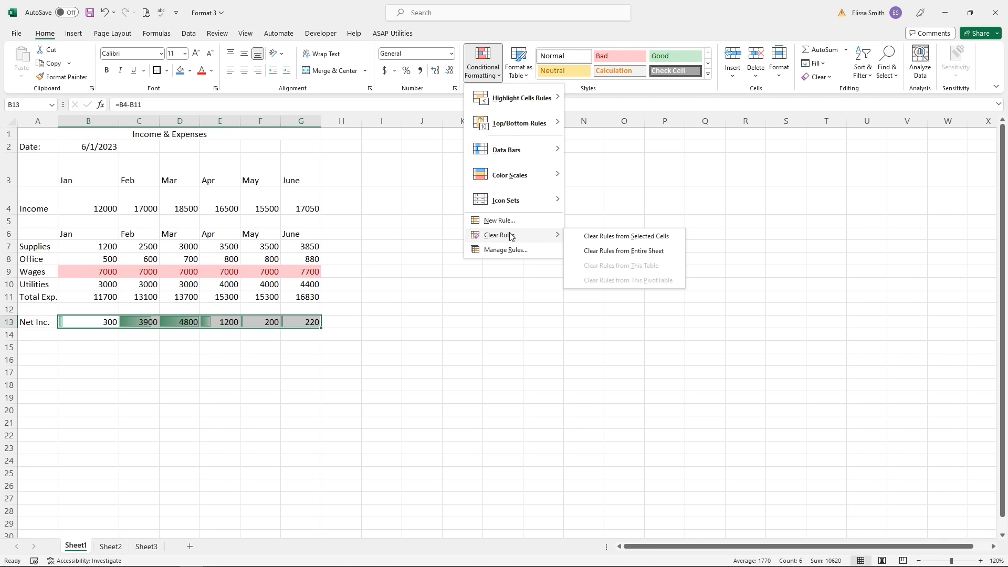
{"action": "left_click", "coordinate": [613, 237]}
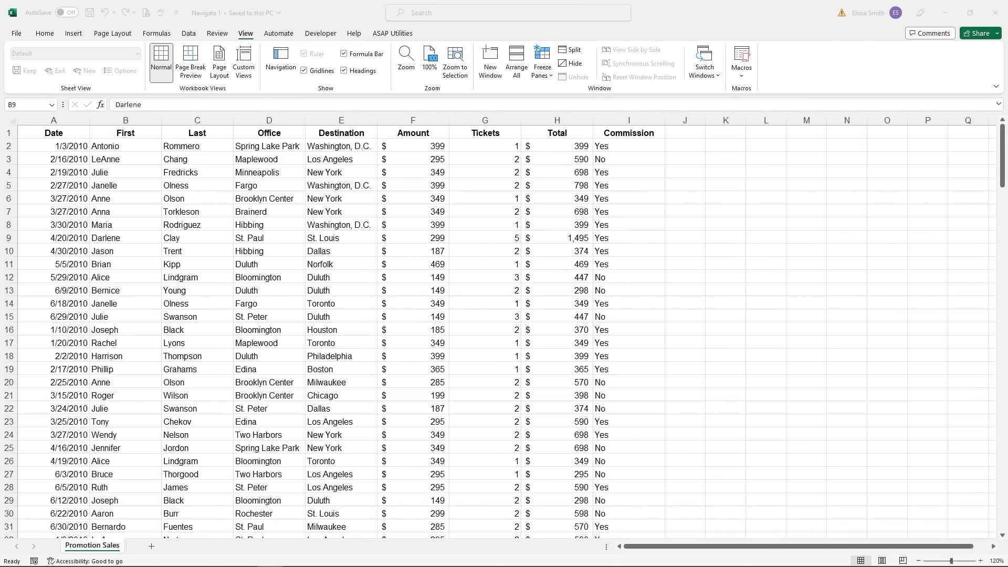
{"action": "left_click", "coordinate": [1002, 160]}
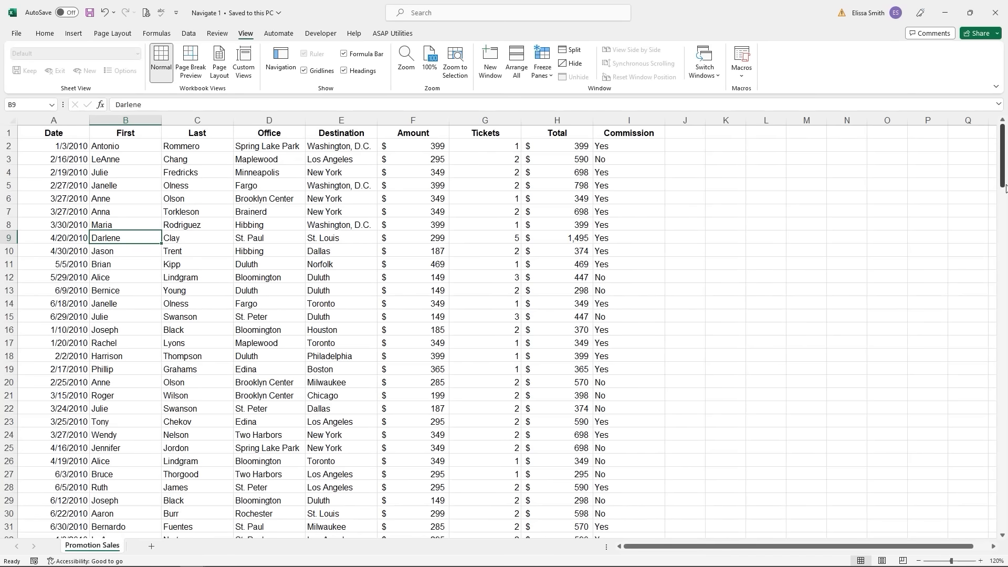
{"action": "left_click_drag", "start_coordinate": [1003, 184], "coordinate": [993, 534]}
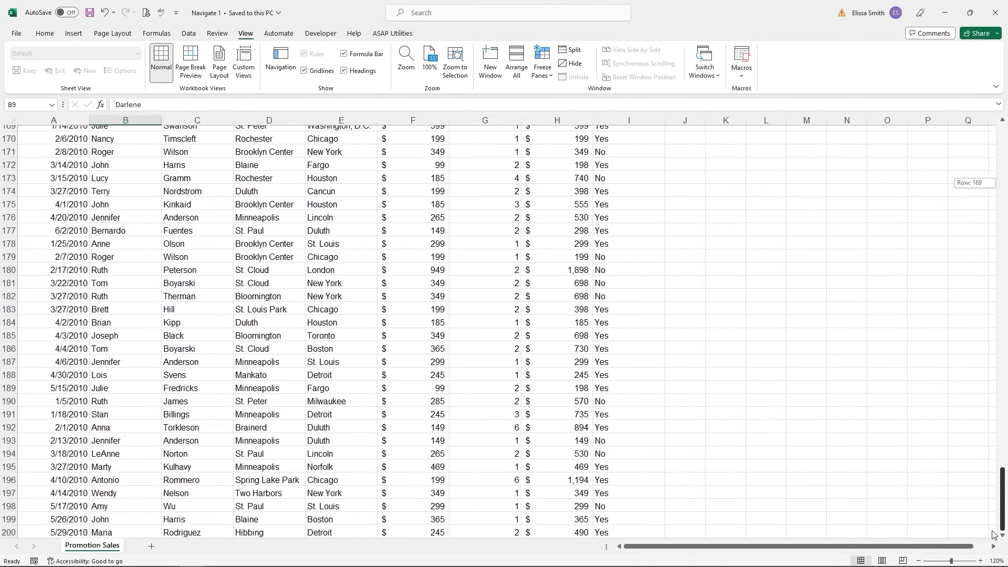
{"action": "left_click_drag", "start_coordinate": [993, 535], "coordinate": [999, 180]}
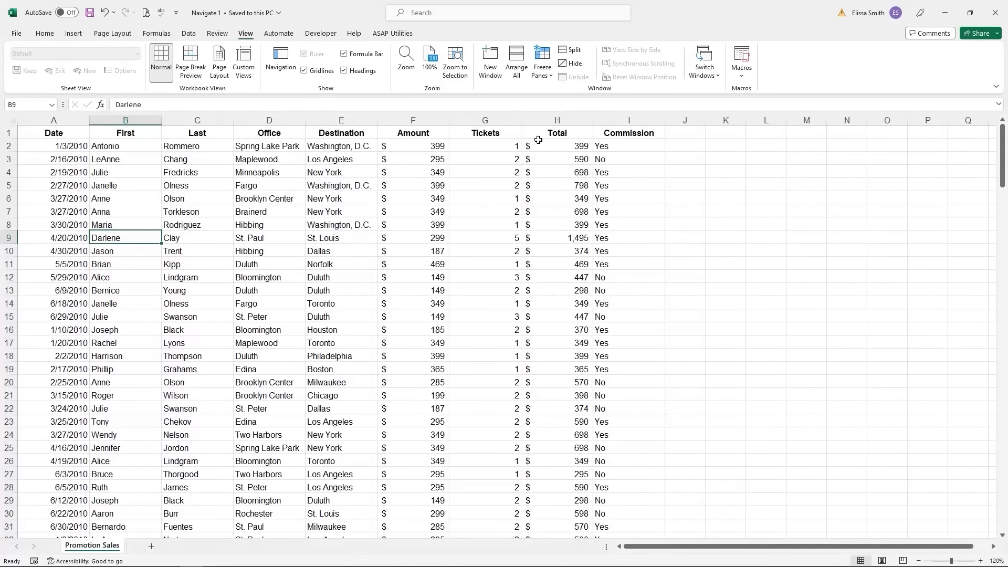
{"action": "left_click", "coordinate": [489, 132]}
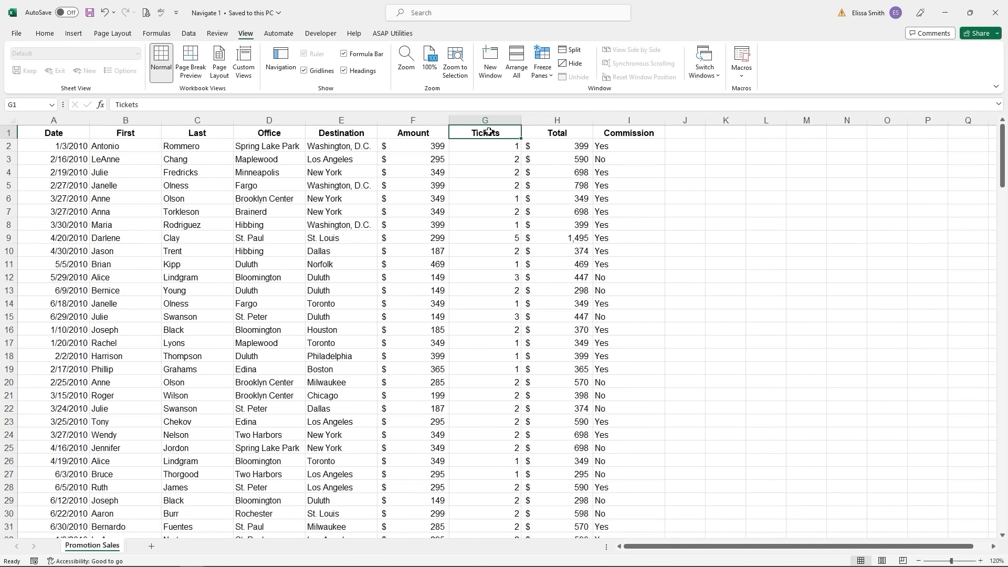
{"action": "left_click", "coordinate": [429, 282]}
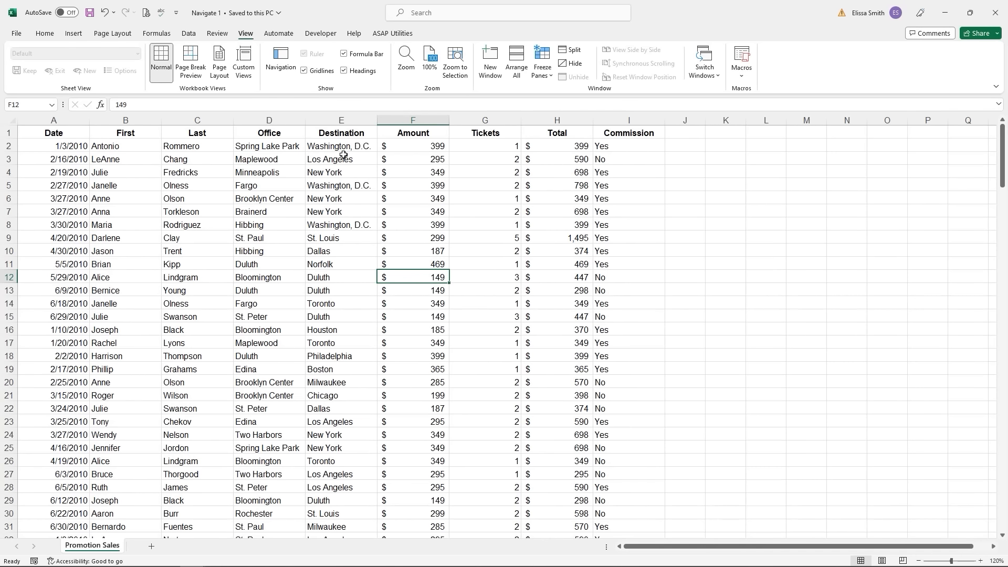
{"action": "left_click", "coordinate": [252, 39]}
{"action": "key", "text": "ctrl"}
- Split the sheet into panes, with dividers after column F and at row 18
{"action": "left_click", "coordinate": [573, 52]}
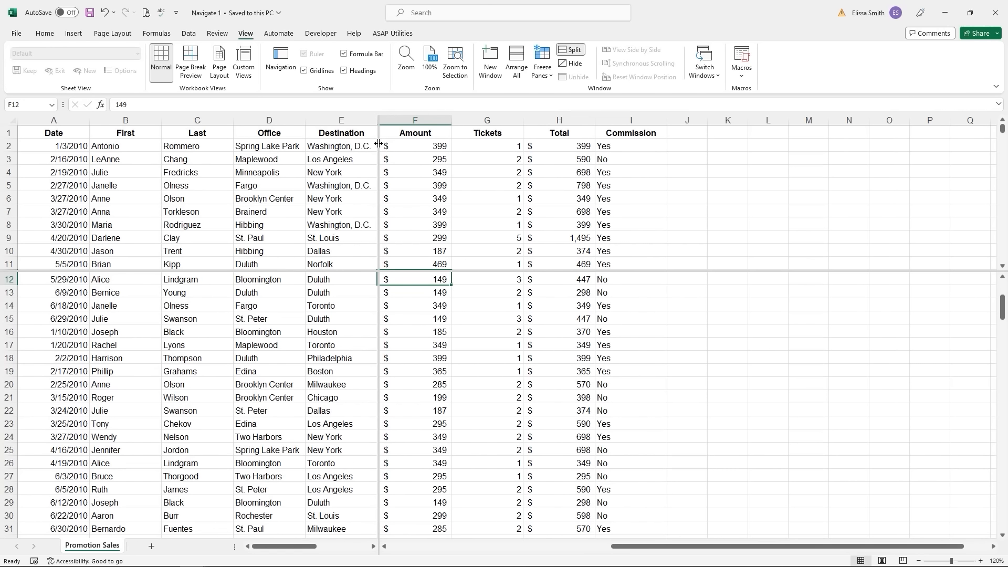
{"action": "left_click_drag", "start_coordinate": [379, 143], "coordinate": [450, 167]}
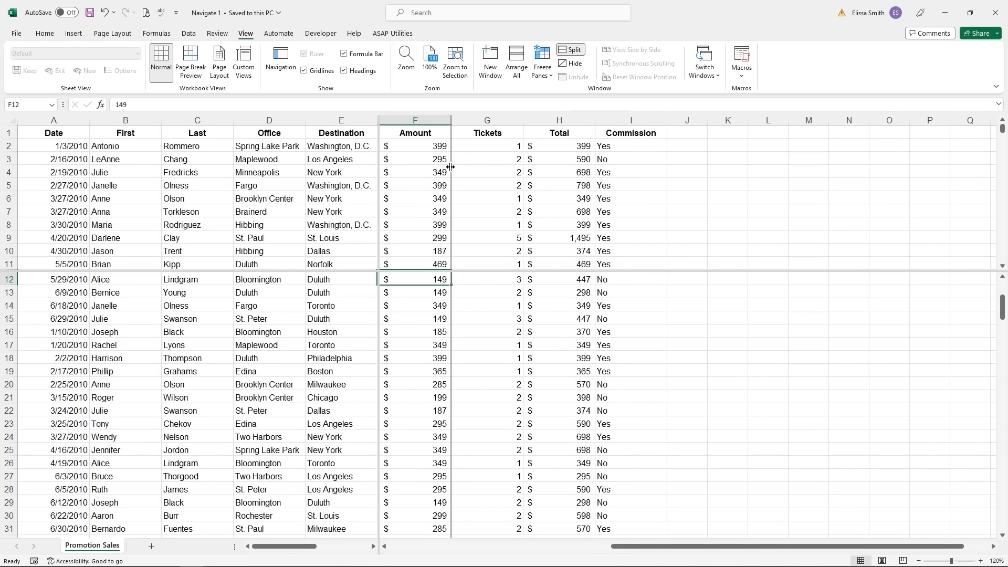
{"action": "left_click_drag", "start_coordinate": [450, 167], "coordinate": [450, 167]}
{"action": "left_click_drag", "start_coordinate": [434, 271], "coordinate": [429, 359]}
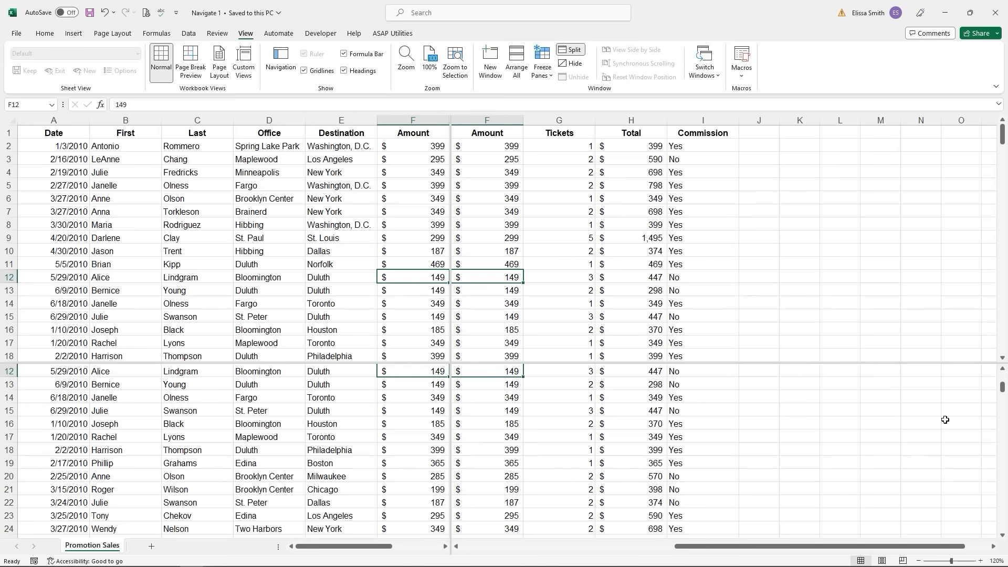
- Scroll the panes independently, then drag the horizontal divider off the bottom to remove it
{"action": "left_click_drag", "start_coordinate": [1002, 391], "coordinate": [1002, 525]}
{"action": "left_click_drag", "start_coordinate": [696, 551], "coordinate": [776, 549]}
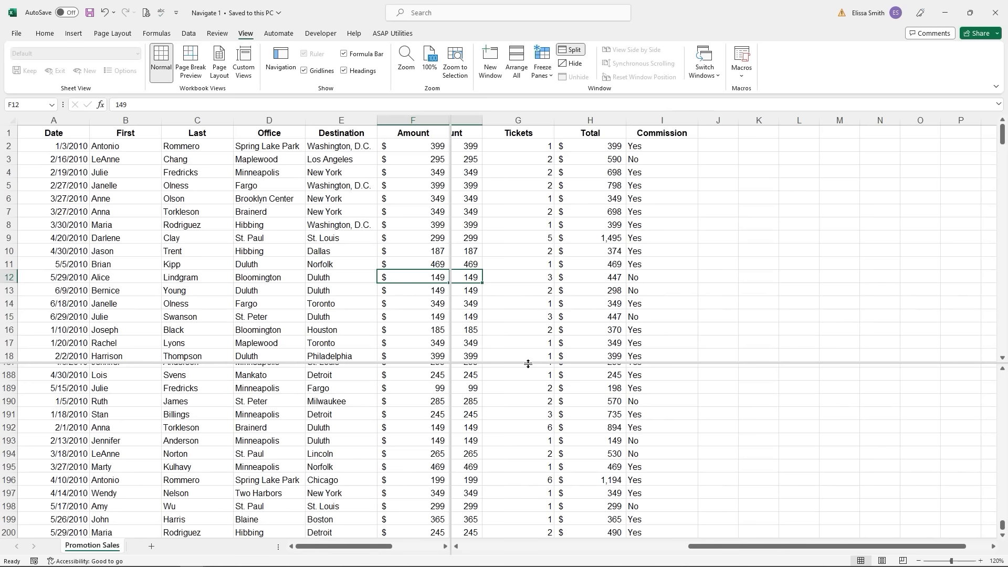
{"action": "left_click_drag", "start_coordinate": [527, 364], "coordinate": [534, 559]}
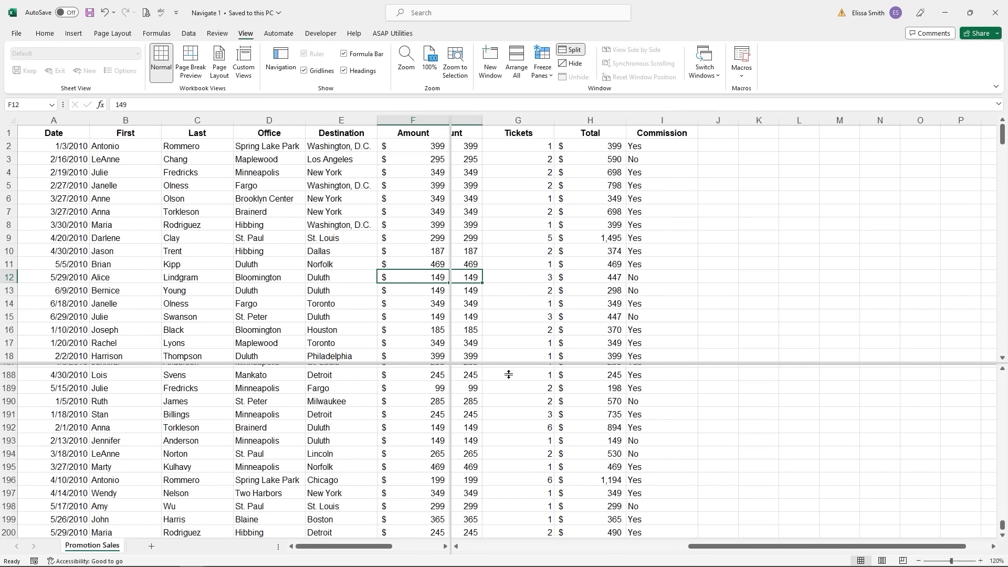
{"action": "left_click_drag", "start_coordinate": [508, 374], "coordinate": [520, 552]}
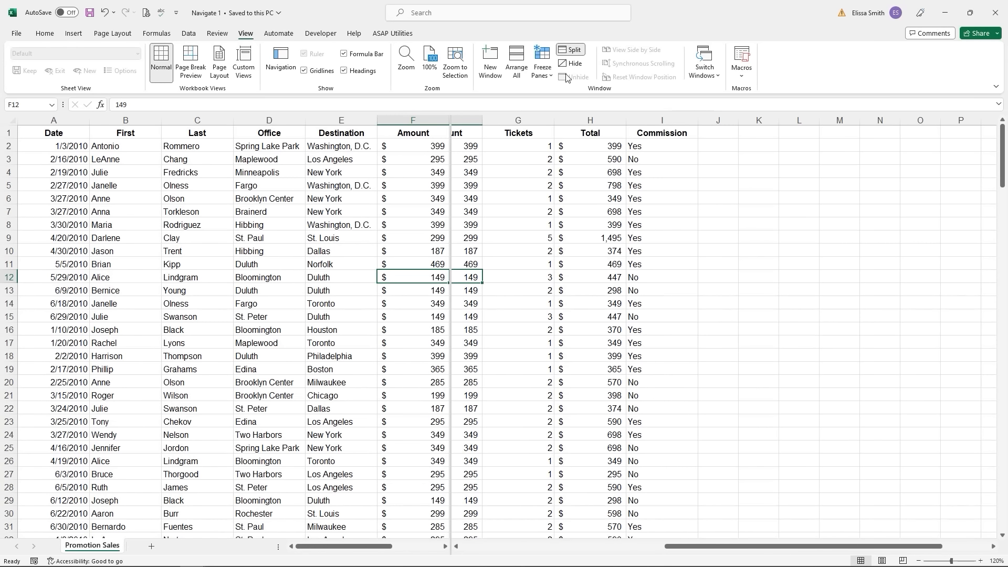
- Remove the remaining split and select cell C2 as the freeze point
{"action": "left_click", "coordinate": [571, 53]}
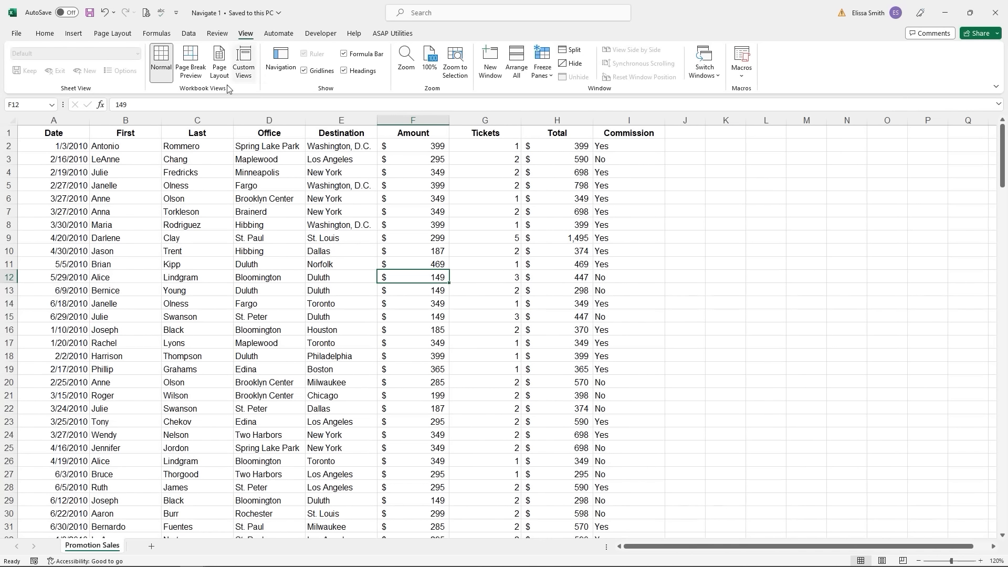
{"action": "left_click", "coordinate": [181, 149]}
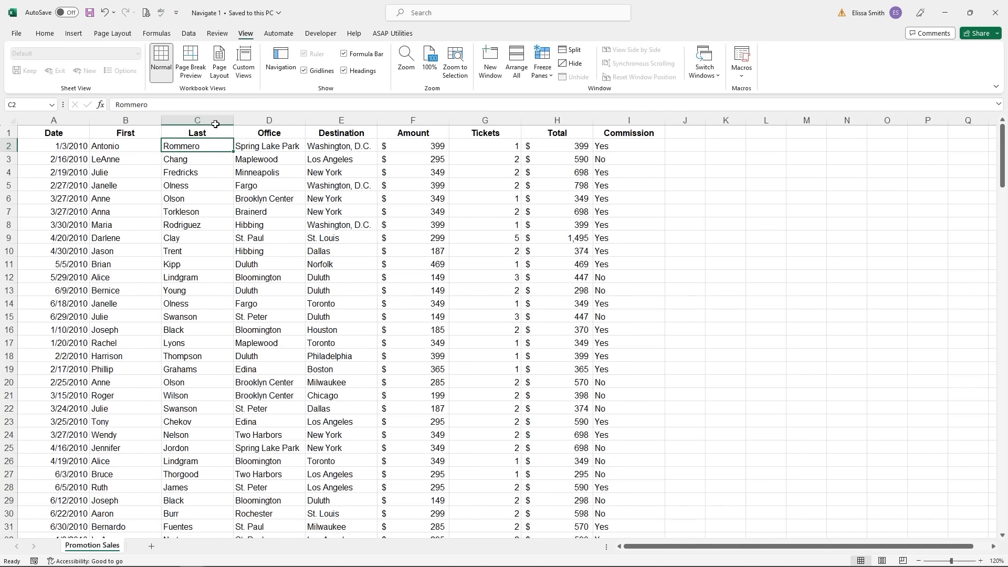
{"action": "left_click", "coordinate": [244, 33]}
- Freeze panes at C2 to lock header row 1 and columns A–B
{"action": "left_click", "coordinate": [543, 60]}
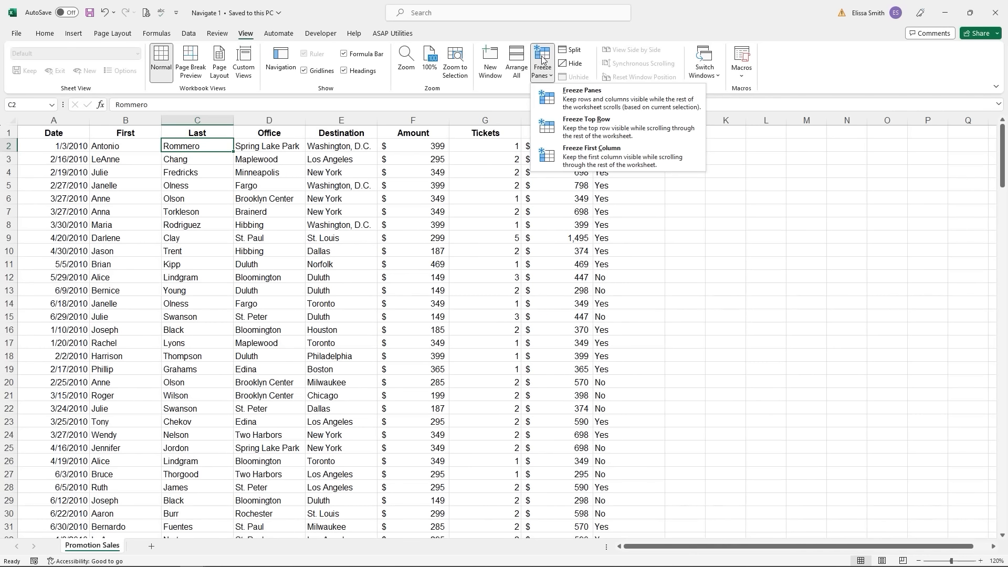
{"action": "left_click", "coordinate": [583, 107]}
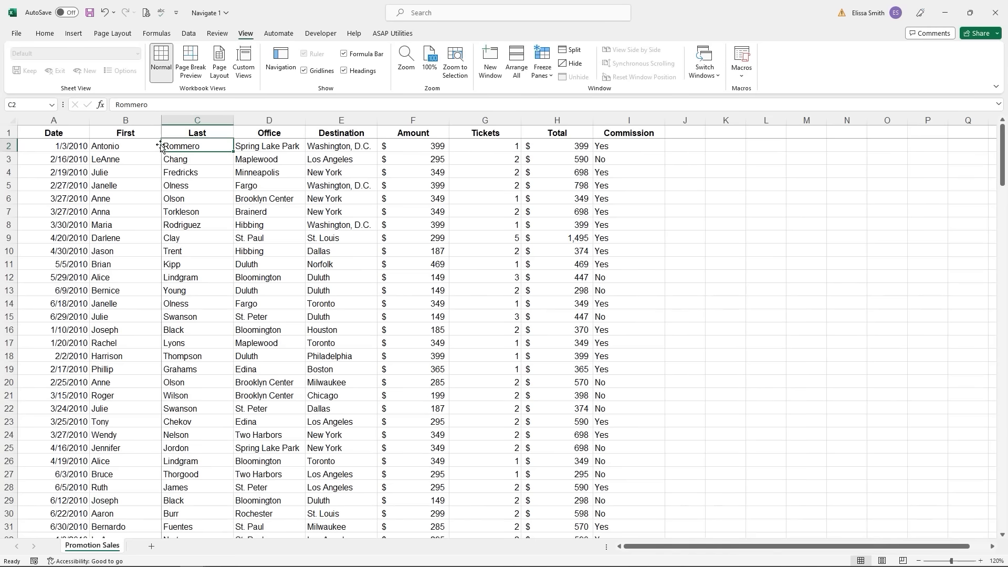
{"action": "left_click", "coordinate": [1003, 536]}
{"action": "left_click", "coordinate": [1003, 536]}
{"action": "left_click", "coordinate": [1003, 536]}
{"action": "left_click", "coordinate": [1003, 536]}
{"action": "left_click", "coordinate": [1002, 536]}
{"action": "left_click", "coordinate": [1003, 536]}
{"action": "left_click", "coordinate": [1003, 536]}
{"action": "left_click", "coordinate": [1003, 536]}
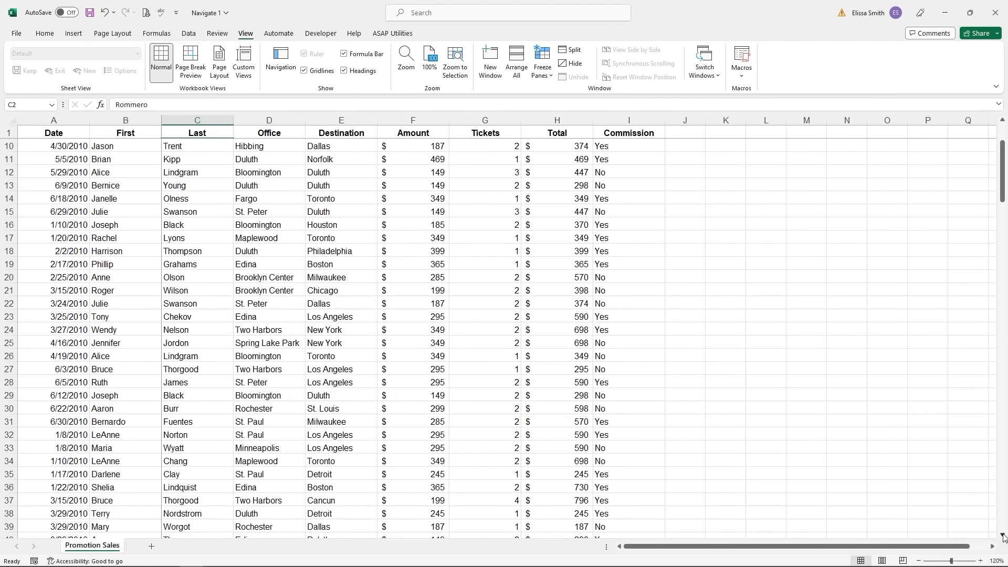
{"action": "left_click", "coordinate": [1003, 536]}
{"action": "left_click_drag", "start_coordinate": [1004, 193], "coordinate": [1003, 174]}
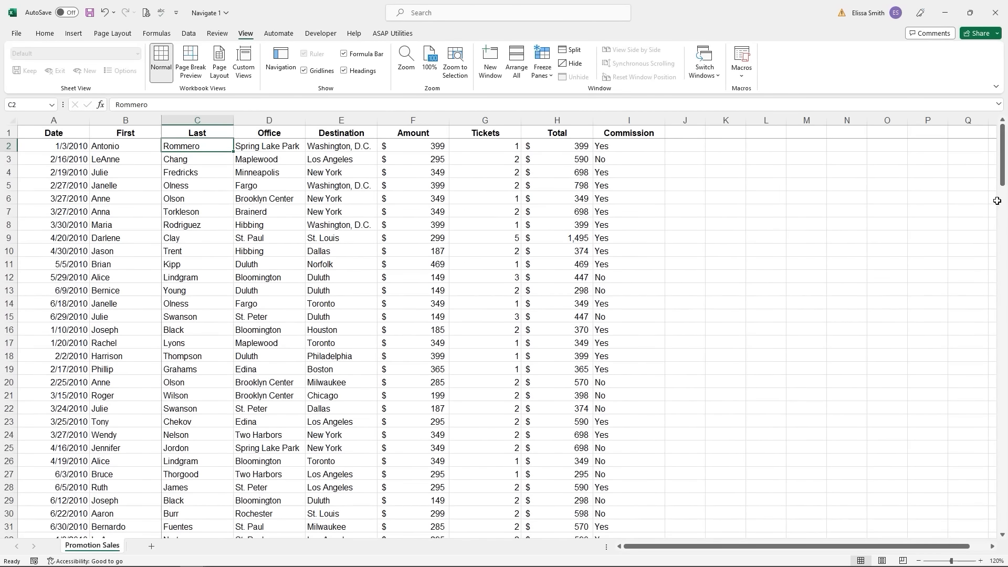
{"action": "left_click", "coordinate": [994, 547]}
{"action": "left_click", "coordinate": [994, 547]}
{"action": "left_click", "coordinate": [994, 547]}
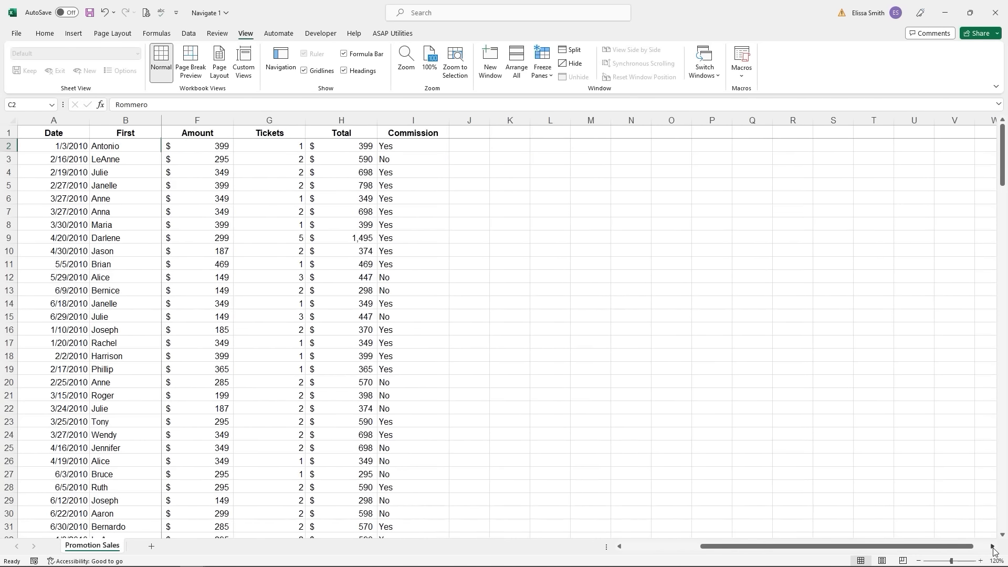
{"action": "left_click", "coordinate": [994, 547]}
{"action": "left_click", "coordinate": [994, 547]}
{"action": "left_click", "coordinate": [993, 547]}
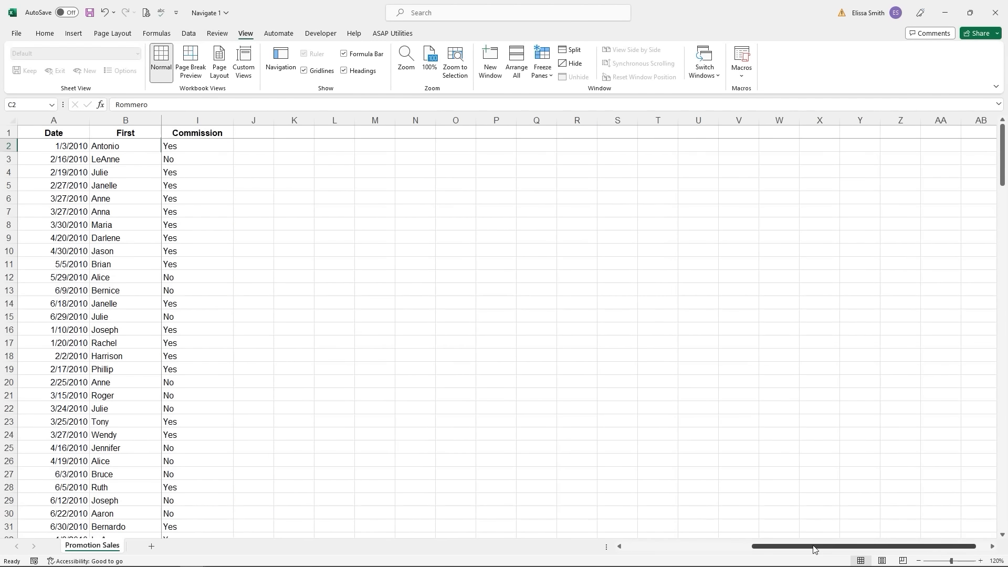
{"action": "left_click_drag", "start_coordinate": [814, 549], "coordinate": [602, 544]}
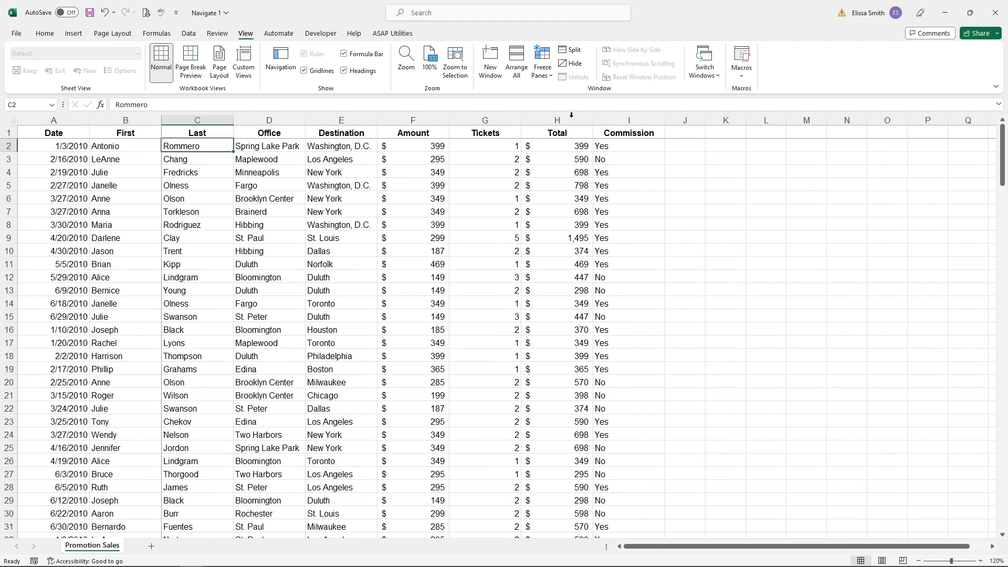
- Unfreeze all panes on Promotion Sales, then select cell G13 in the Navigate 2 window
{"action": "left_click", "coordinate": [549, 75]}
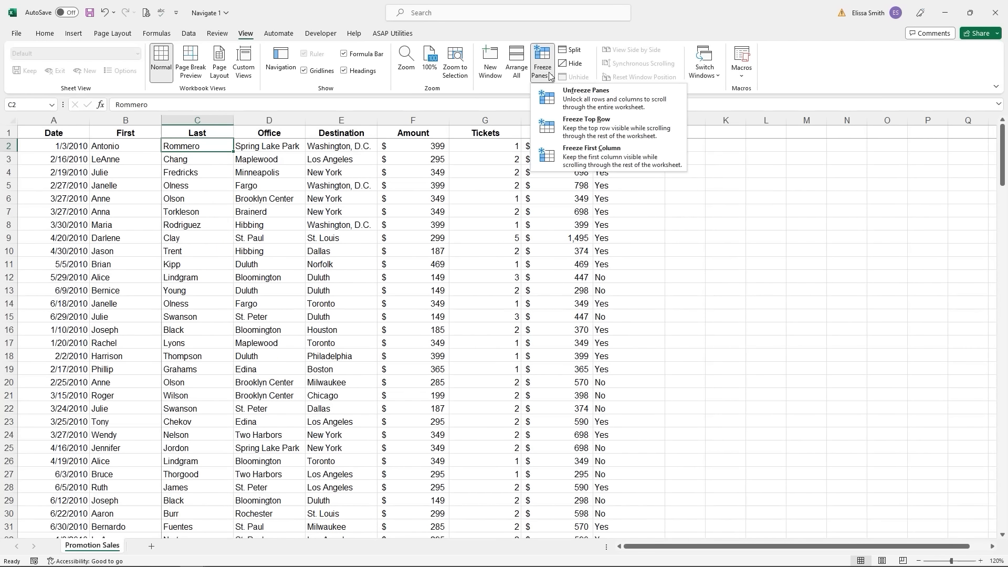
{"action": "left_click", "coordinate": [558, 107]}
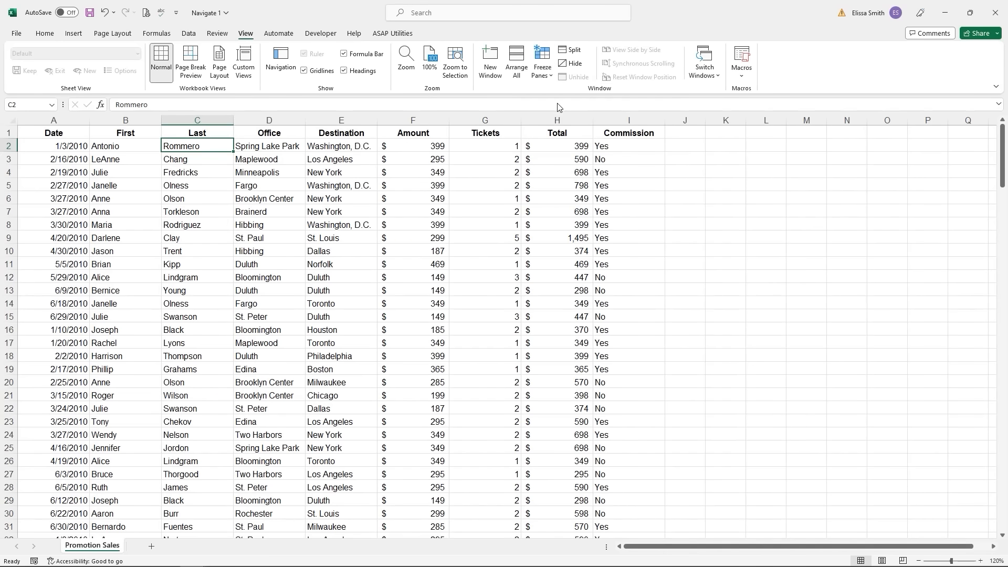
{"action": "left_click", "coordinate": [531, 253]}
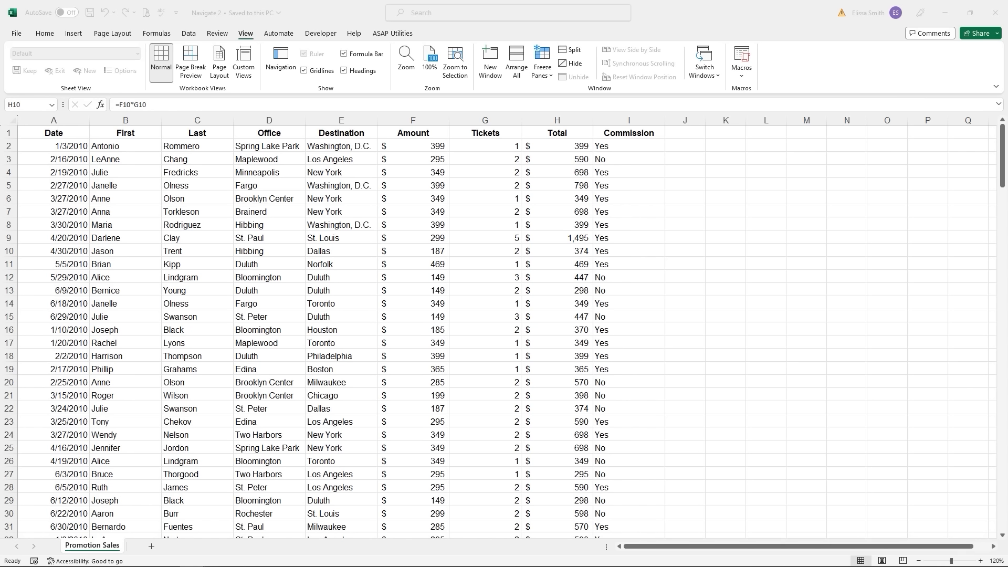
{"action": "left_click", "coordinate": [498, 291]}
{"action": "left_click", "coordinate": [494, 288]}
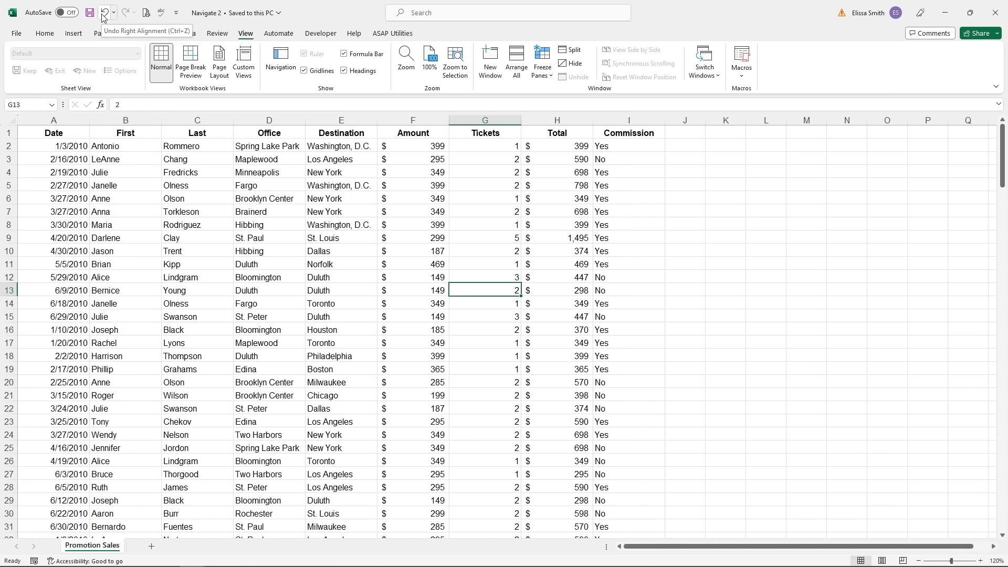
- Add Email to the Quick Access Toolbar, then remove it again
{"action": "left_click", "coordinate": [177, 17]}
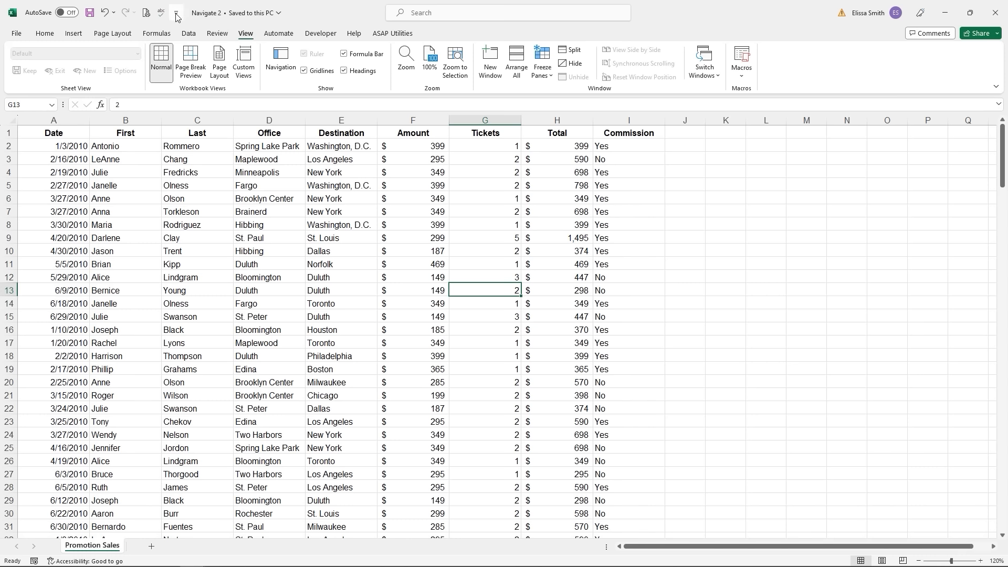
{"action": "left_click", "coordinate": [177, 18]}
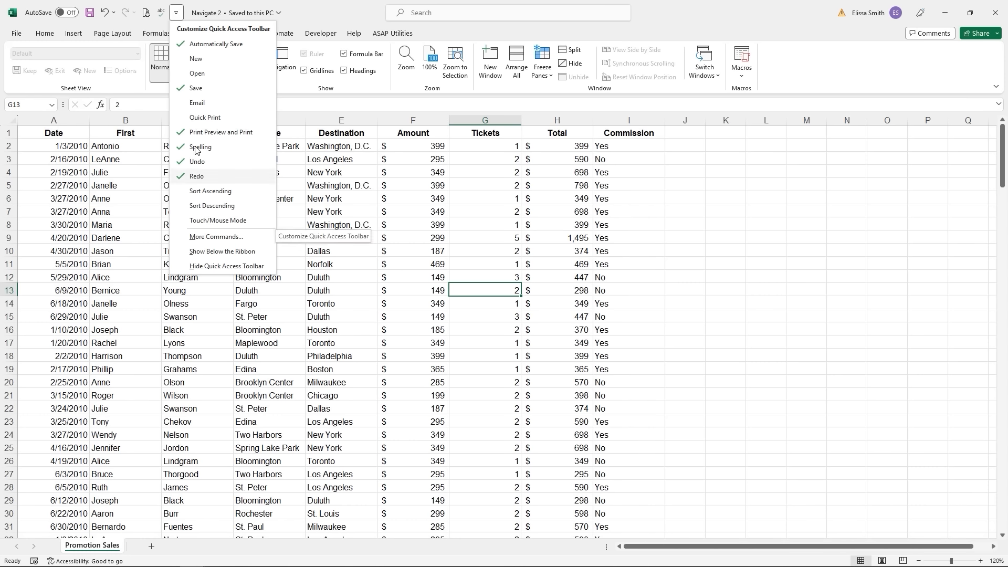
{"action": "left_click", "coordinate": [191, 105]}
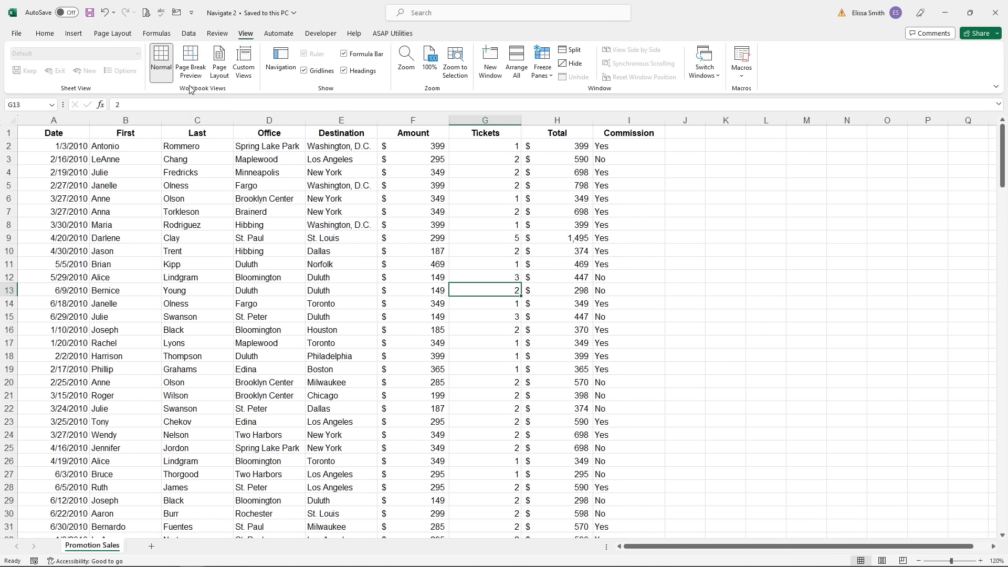
{"action": "left_click", "coordinate": [191, 14]}
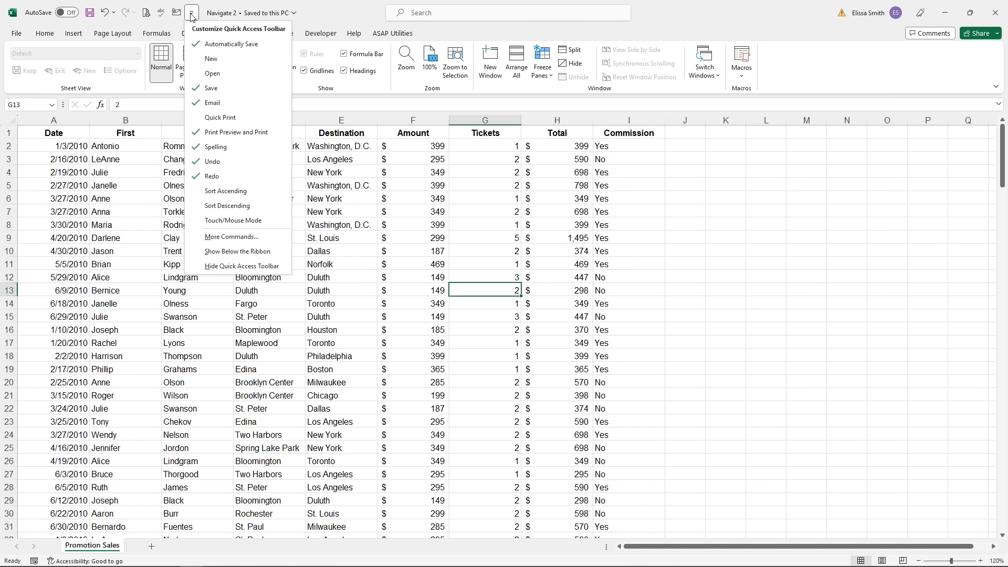
{"action": "left_click", "coordinate": [198, 107]}
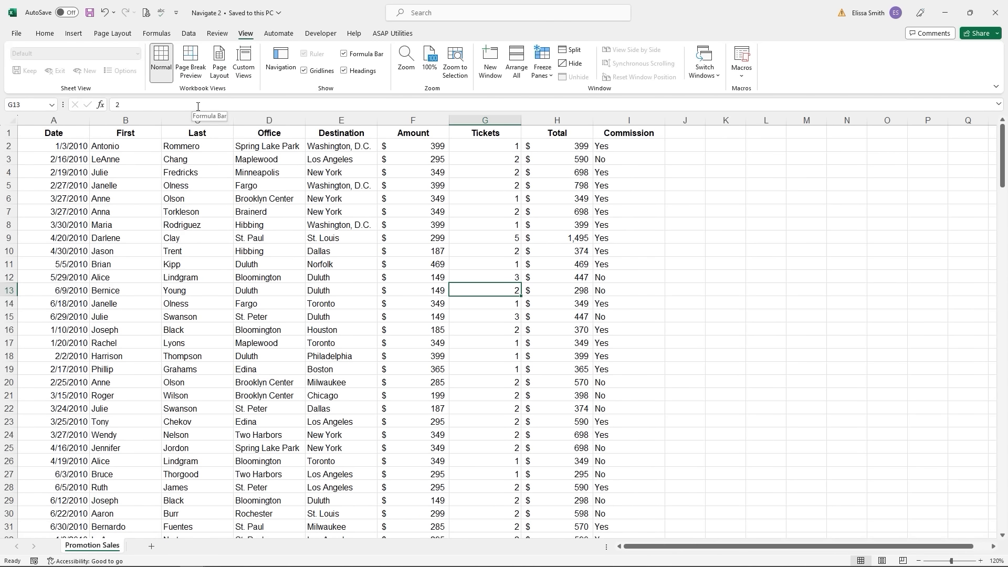
- Move the Quick Access Toolbar below the ribbon, then back above it
{"action": "left_click", "coordinate": [178, 13]}
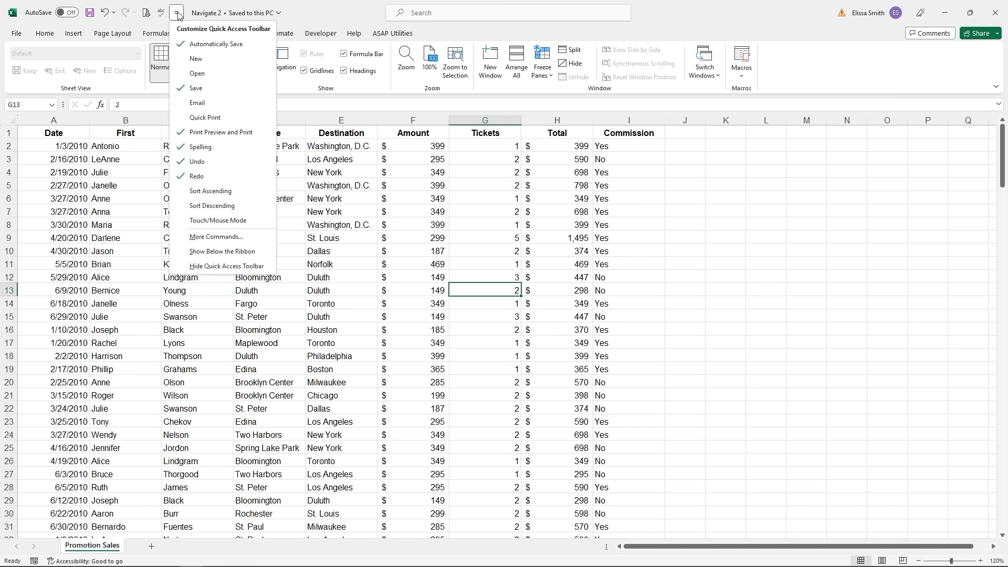
{"action": "left_click", "coordinate": [208, 251]}
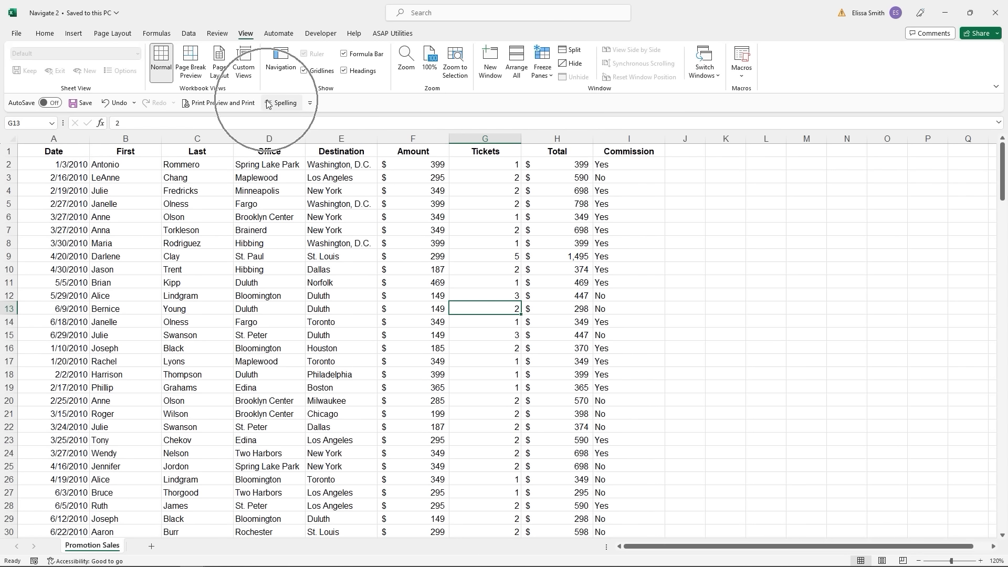
{"action": "left_click", "coordinate": [310, 104]}
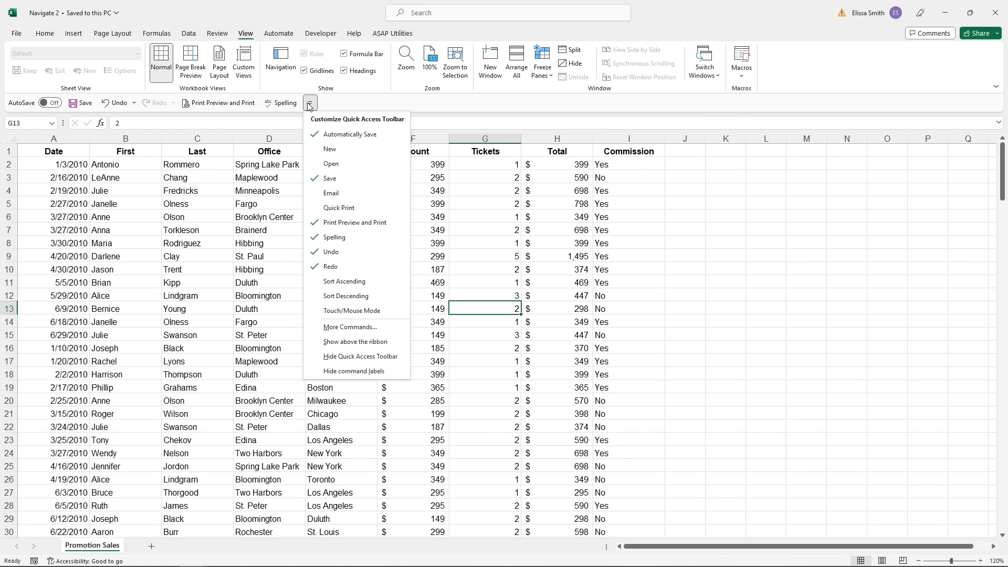
{"action": "left_click", "coordinate": [346, 343]}
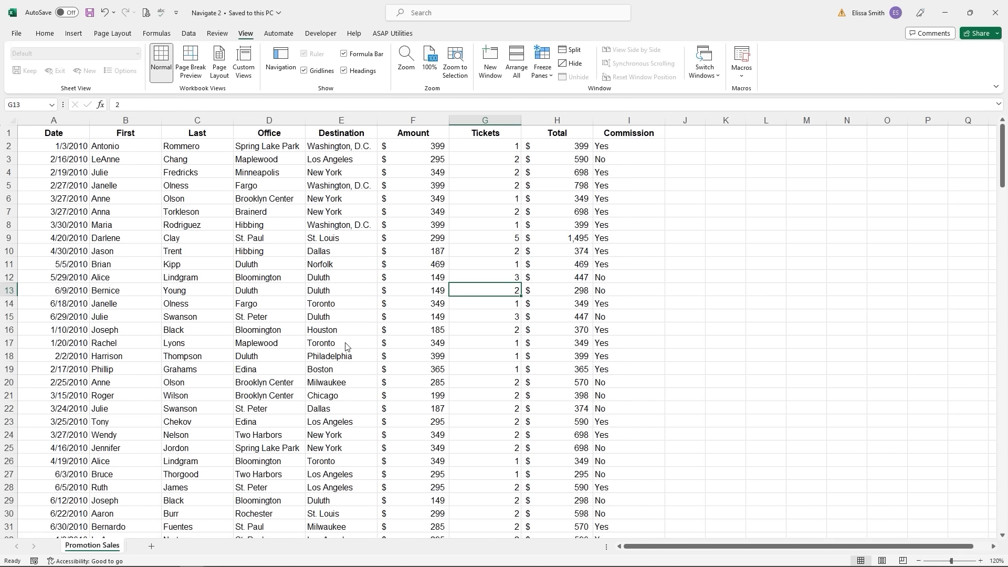
{"action": "left_click", "coordinate": [328, 307]}
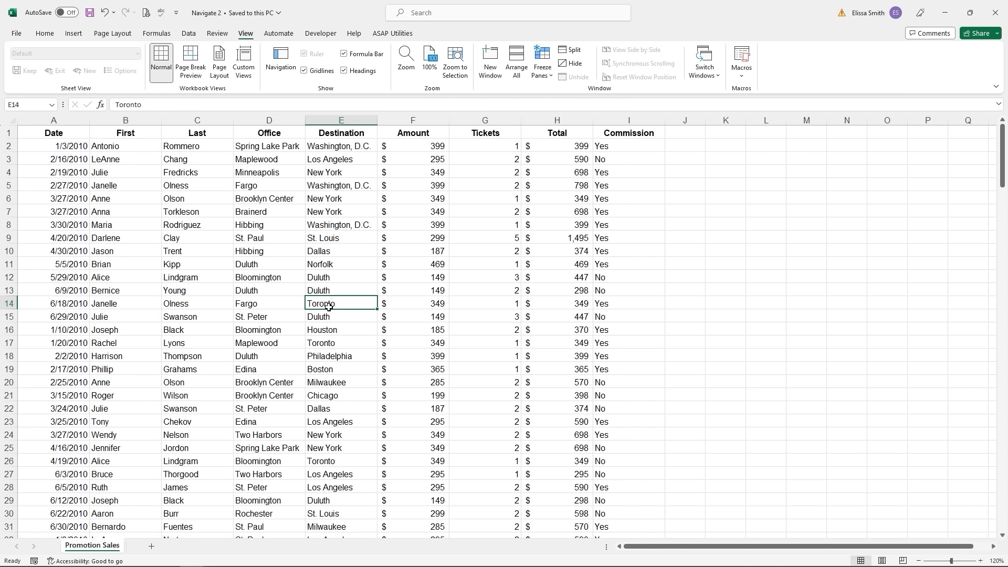
{"action": "key", "text": "ctrl+a"}
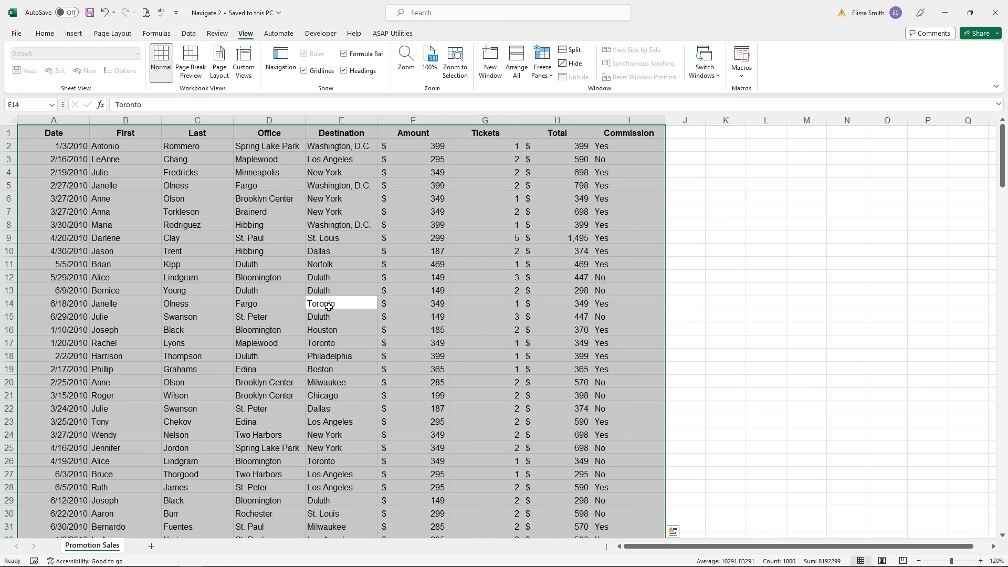
{"action": "left_click", "coordinate": [326, 316]}
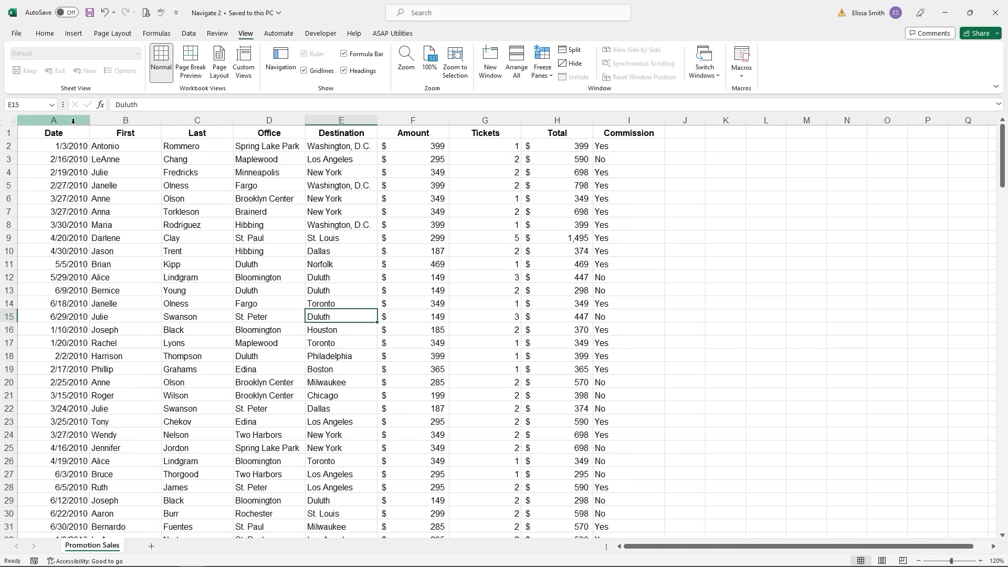
{"action": "left_click", "coordinate": [13, 120]}
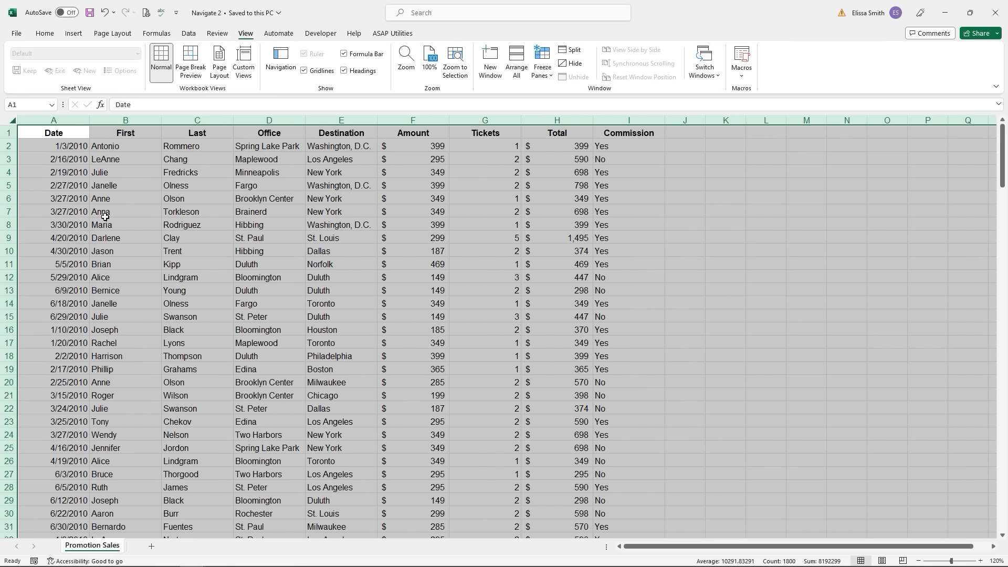
{"action": "left_click", "coordinate": [104, 218]}
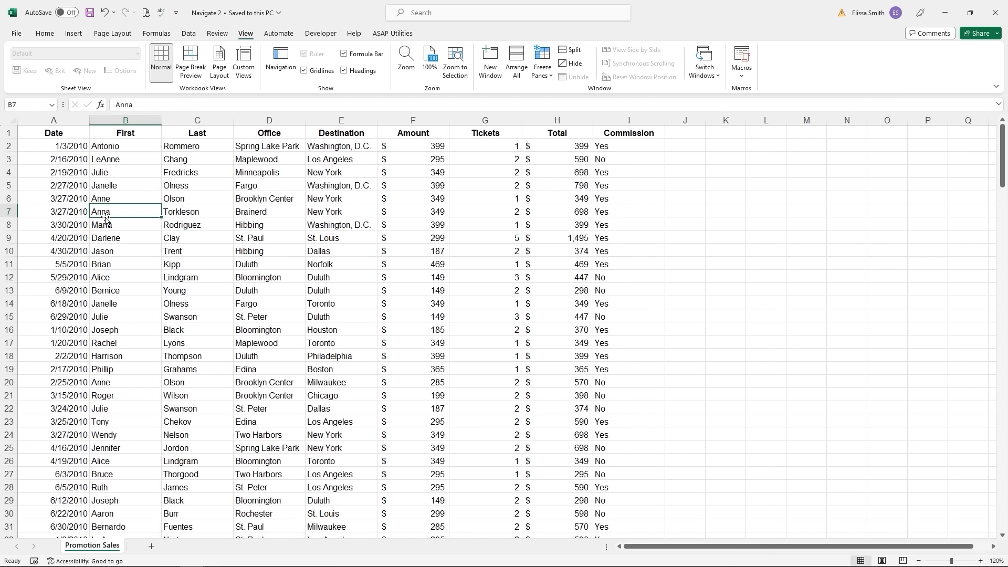
{"action": "left_click", "coordinate": [201, 387]}
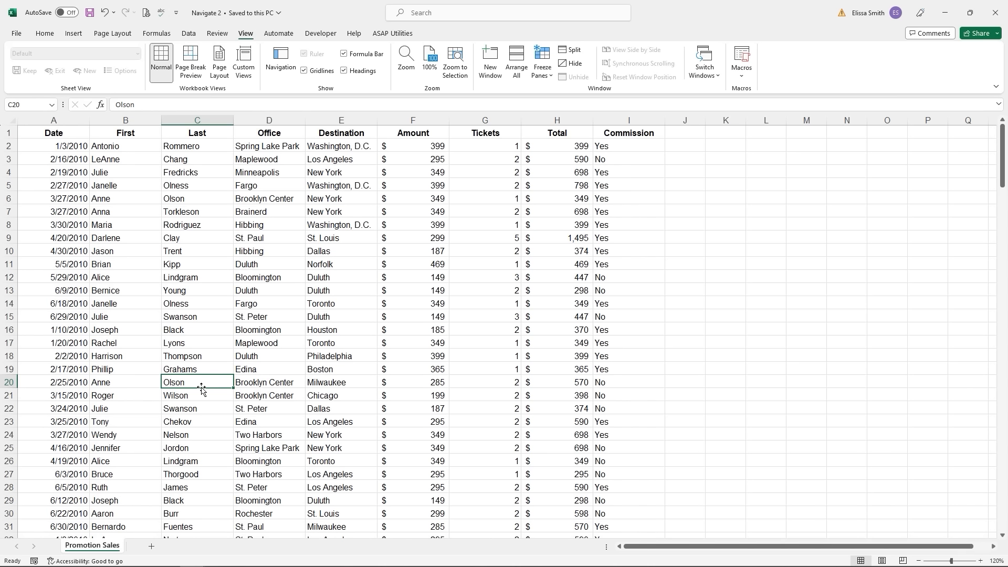
{"action": "key", "text": "ctrl+Home"}
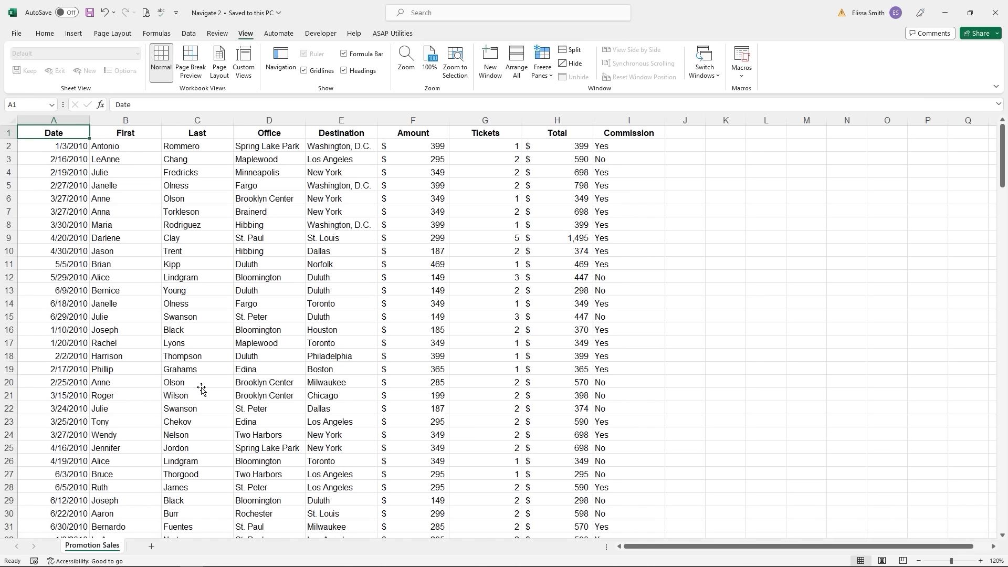
{"action": "key", "text": "ctrl"}
{"action": "key", "text": "ctrl+End"}
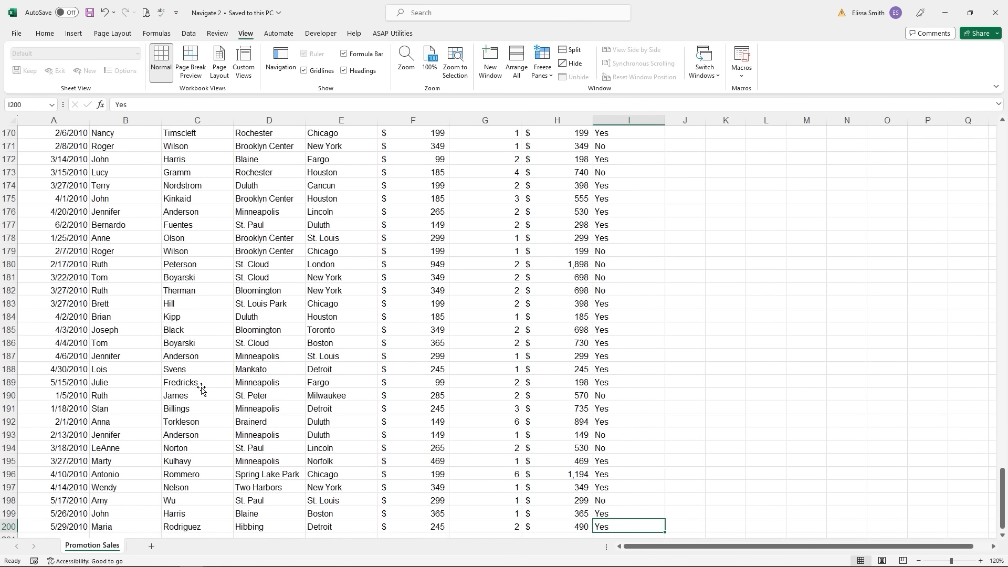
{"action": "key", "text": "ctrl+Home"}
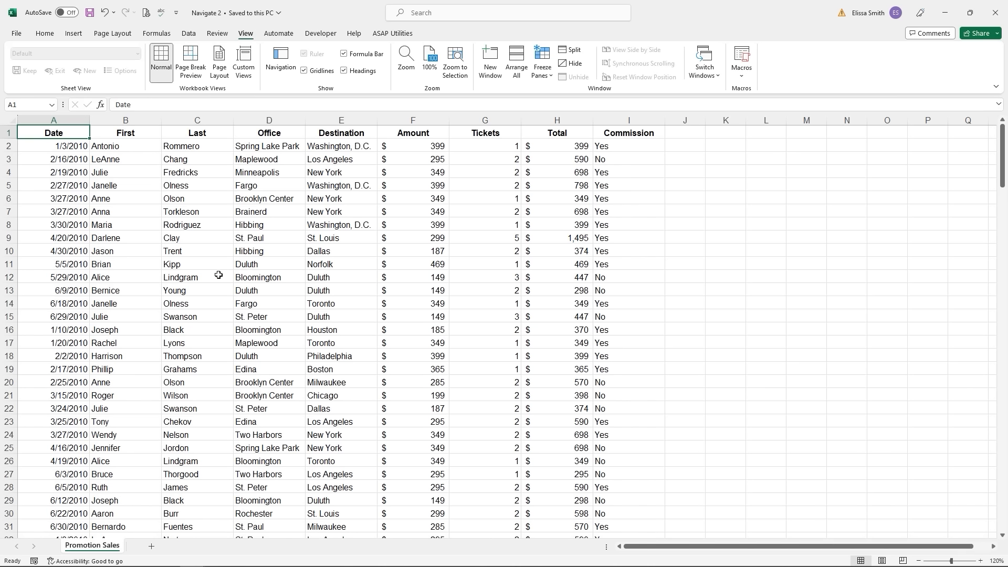
{"action": "left_click", "coordinate": [475, 134]}
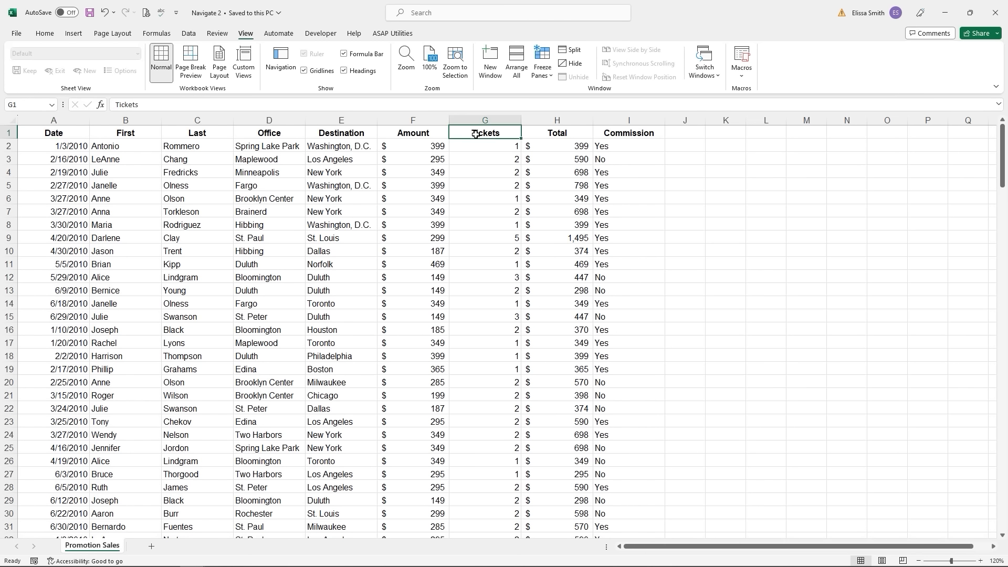
{"action": "scroll", "coordinate": [476, 135], "scroll_direction": "down", "scroll_amount": 20}
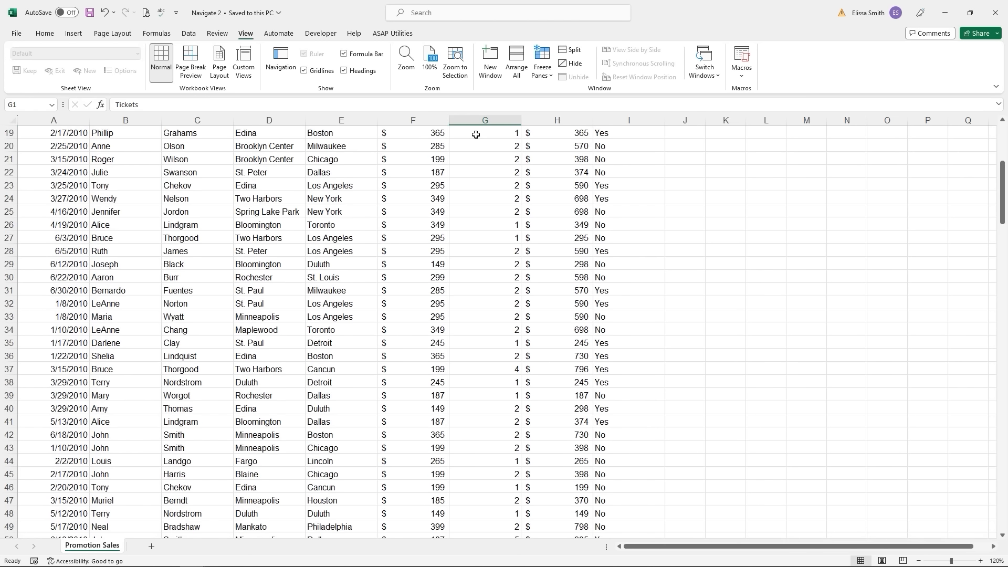
{"action": "scroll", "coordinate": [475, 135], "scroll_direction": "down", "scroll_amount": 20}
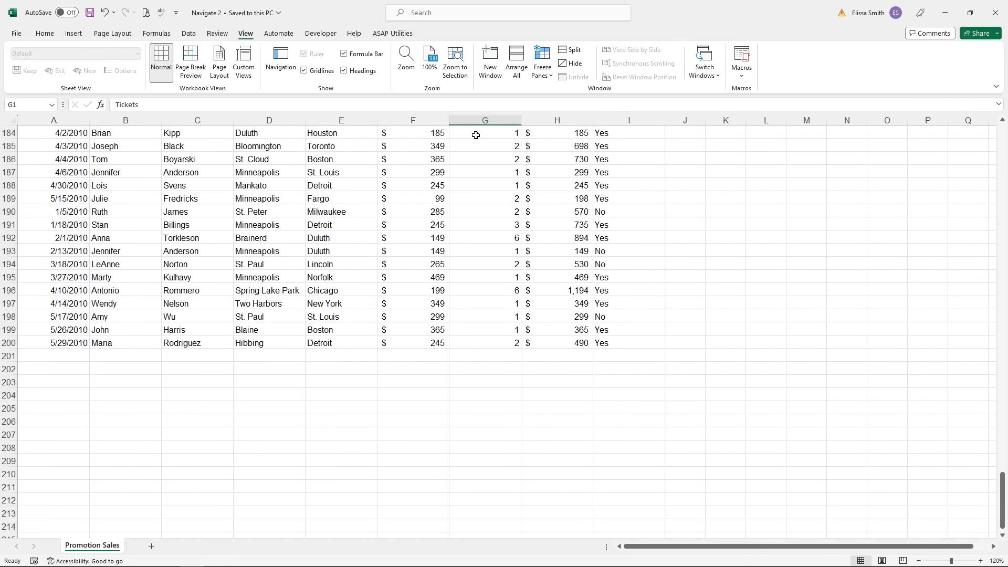
{"action": "scroll", "coordinate": [476, 135], "scroll_direction": "up", "scroll_amount": 20}
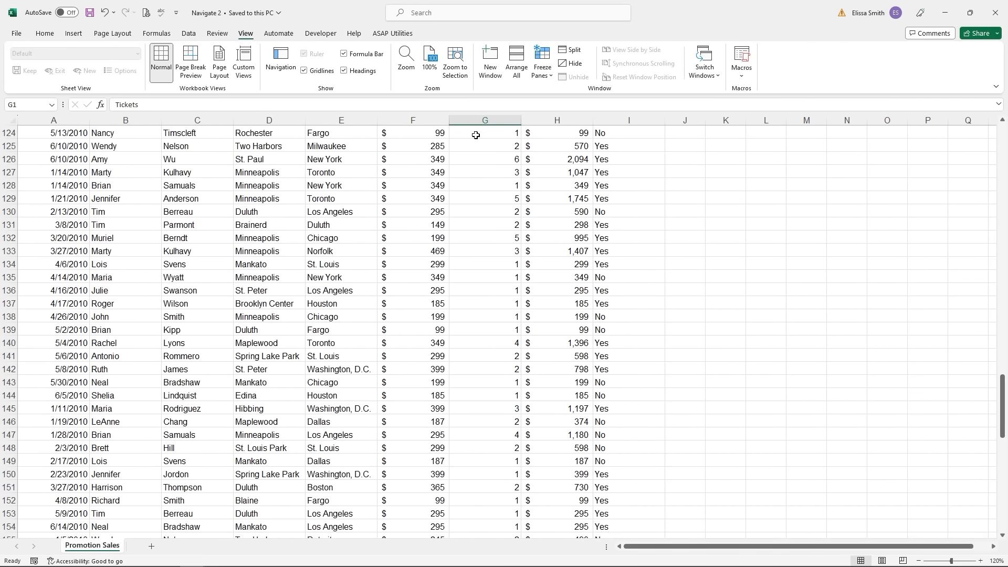
{"action": "scroll", "coordinate": [476, 135], "scroll_direction": "up", "scroll_amount": 20}
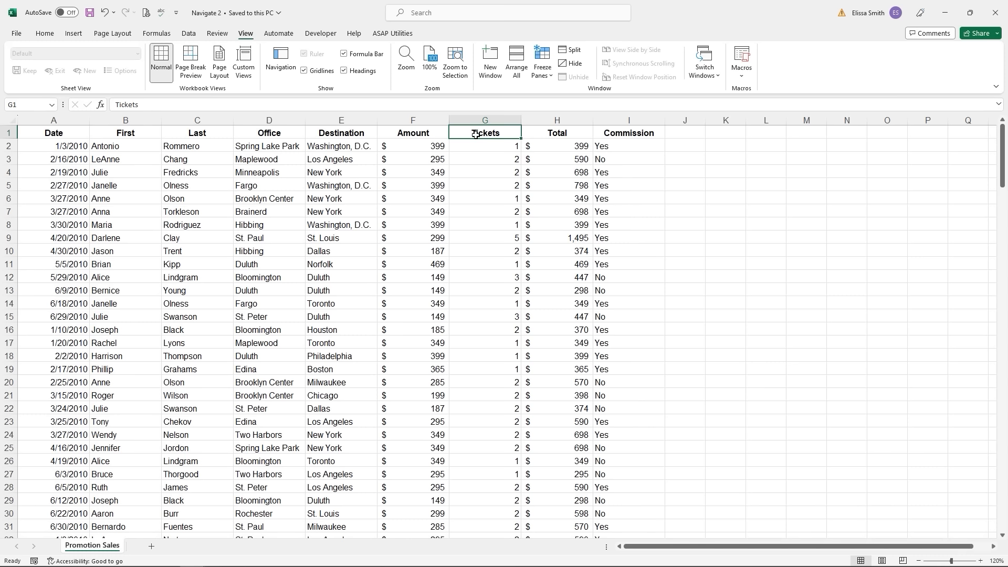
{"action": "key", "text": "ctrl+shift+Down"}
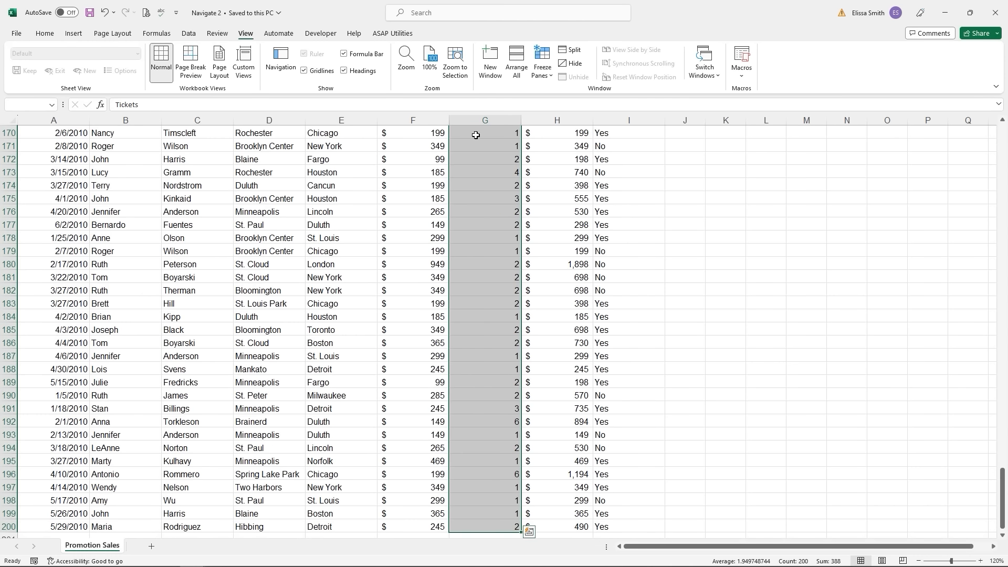
{"action": "scroll", "coordinate": [476, 136], "scroll_direction": "down", "scroll_amount": 3}
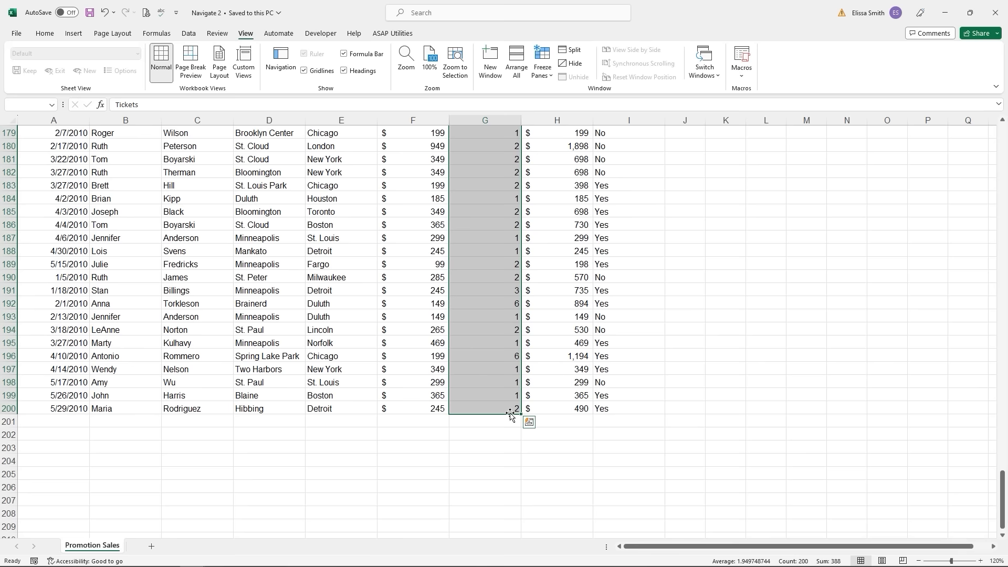
{"action": "left_click", "coordinate": [348, 263]}
{"action": "scroll", "coordinate": [349, 263], "scroll_direction": "up", "scroll_amount": 20}
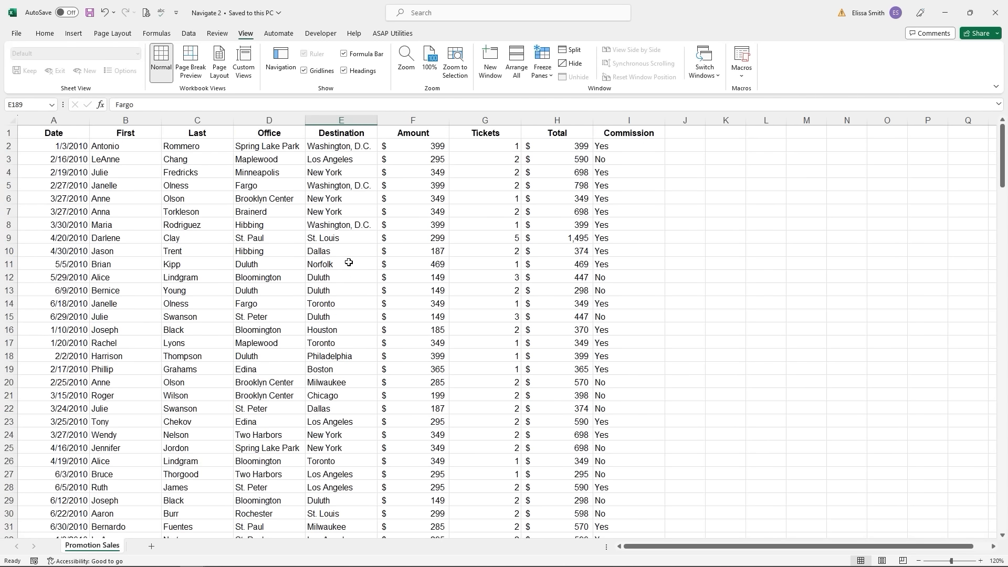
{"action": "left_click", "coordinate": [39, 247]}
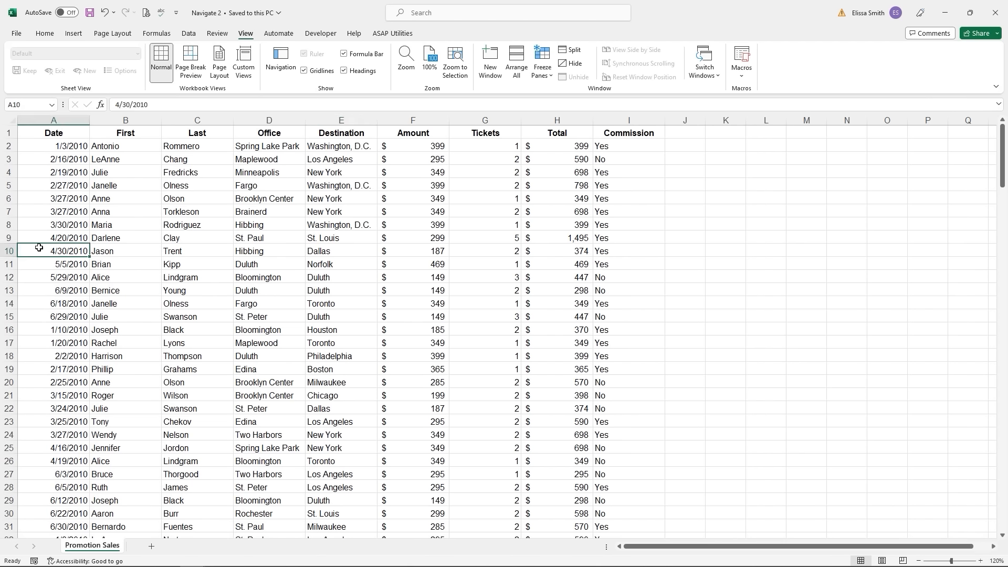
{"action": "key", "text": "ctrl+shift+Right"}
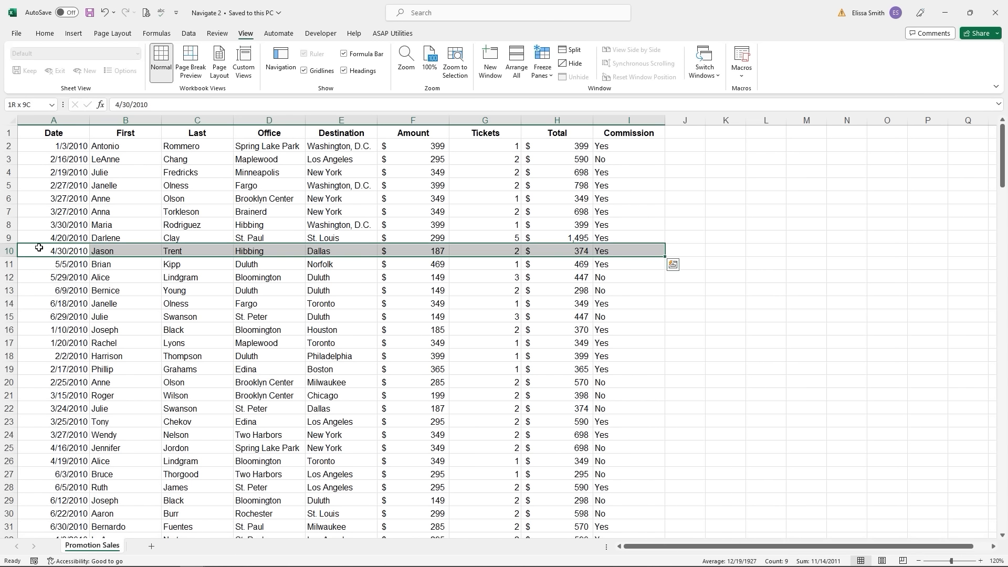
{"action": "left_click", "coordinate": [113, 306]}
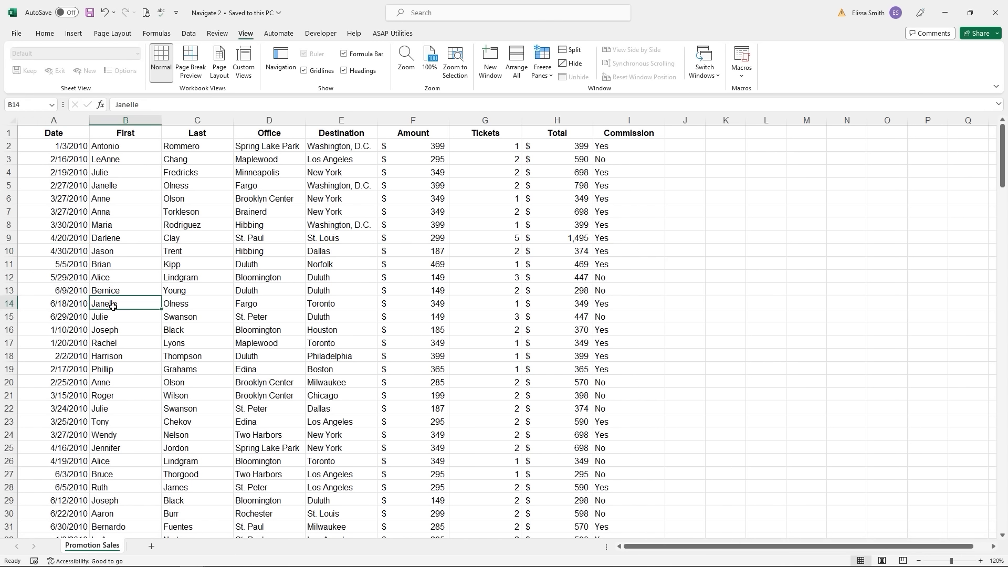
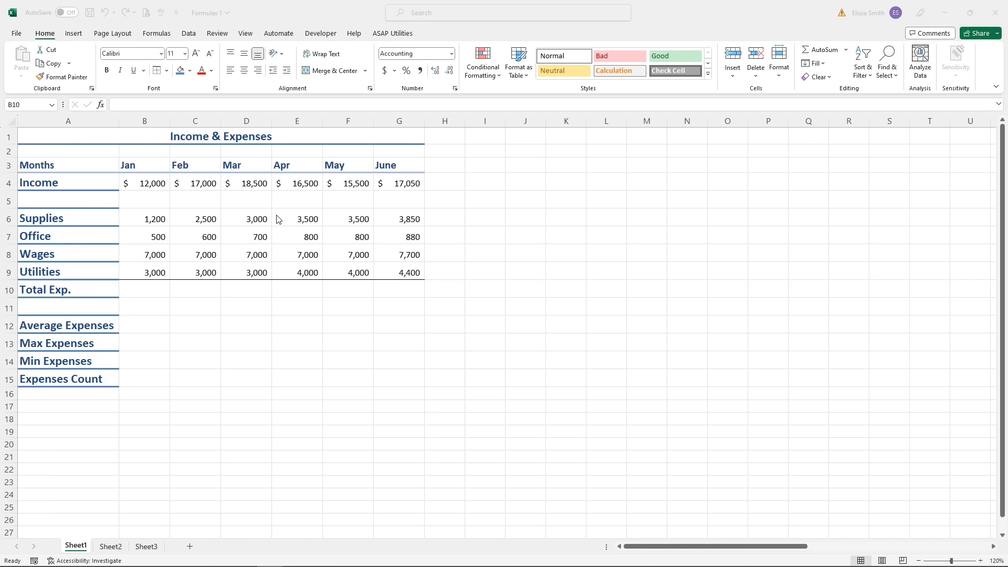
- Check the sum of January's expenses in B6:B9, select Total Exp. cell B10, and show the Formulas functions
{"action": "left_click", "coordinate": [155, 216]}
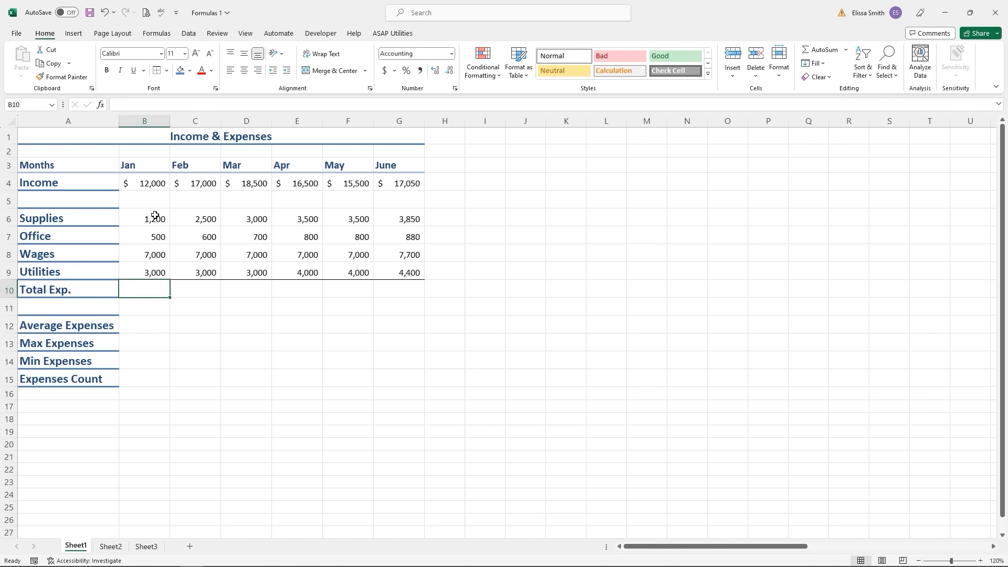
{"action": "left_click_drag", "start_coordinate": [155, 215], "coordinate": [160, 280]}
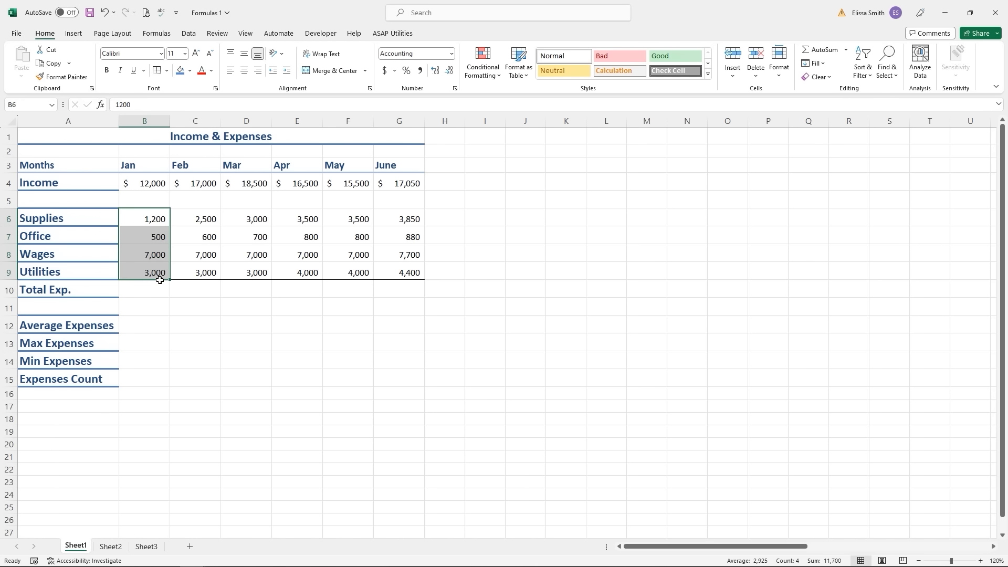
{"action": "left_click", "coordinate": [149, 293]}
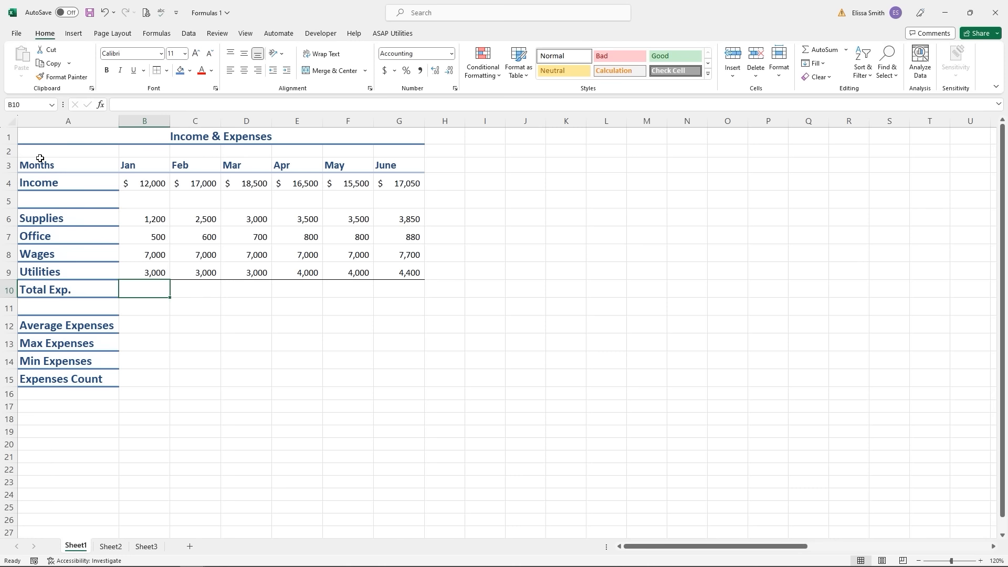
{"action": "left_click", "coordinate": [146, 35]}
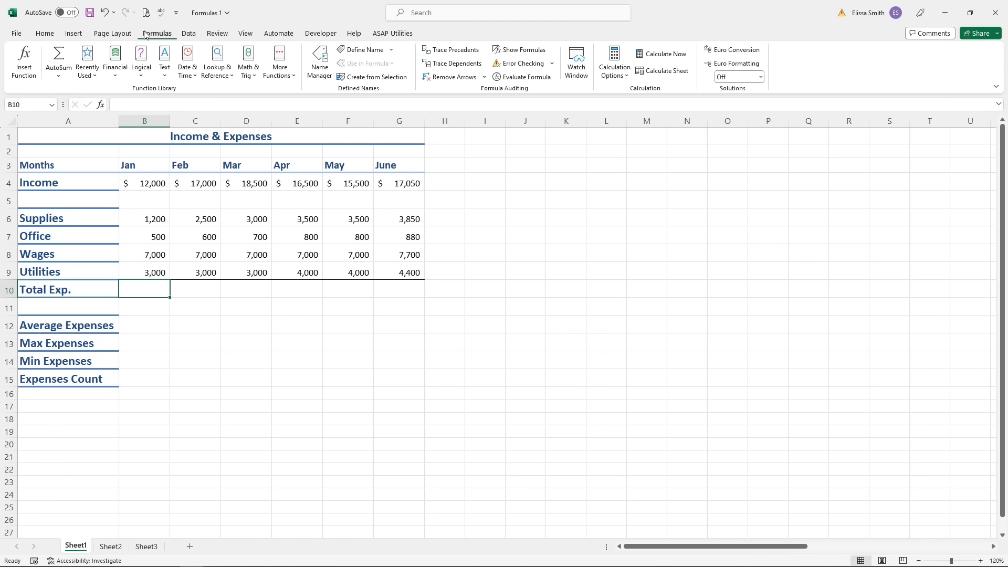
- AutoSum January's expenses into B10 as =SUM(B6:B9), showing 11,700
{"action": "left_click", "coordinate": [61, 60]}
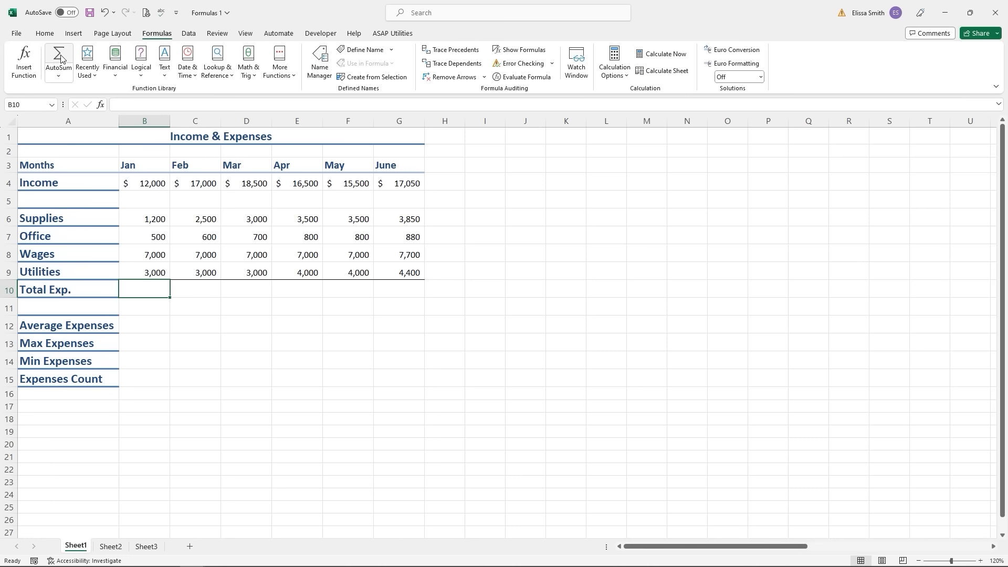
{"action": "left_click", "coordinate": [59, 59]}
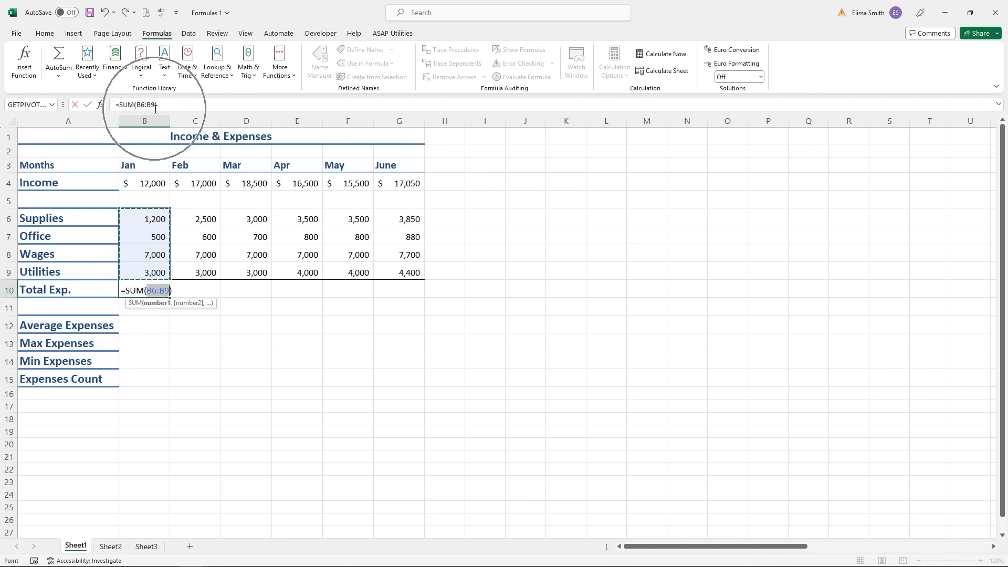
{"action": "key", "text": "Return"}
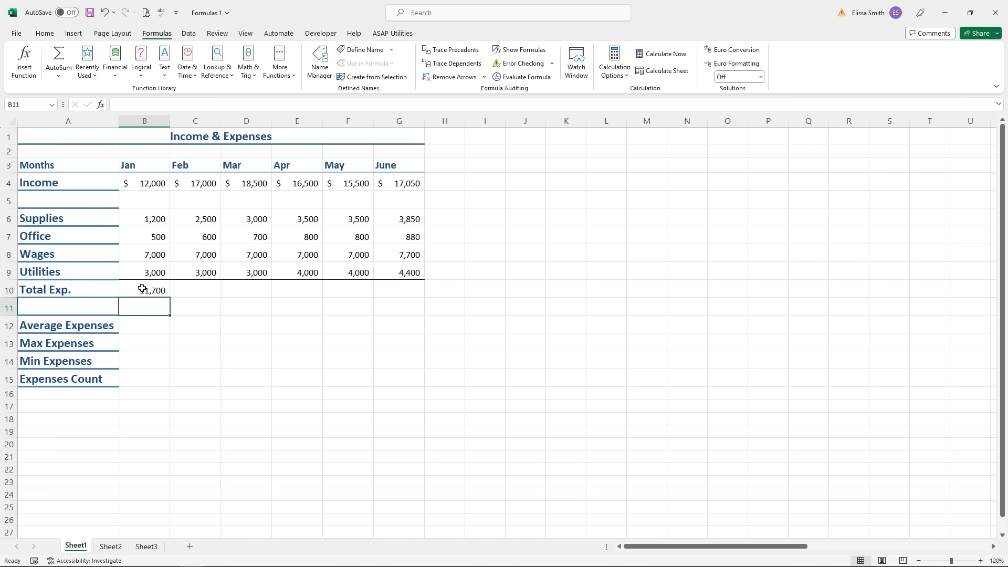
{"action": "left_click", "coordinate": [142, 289]}
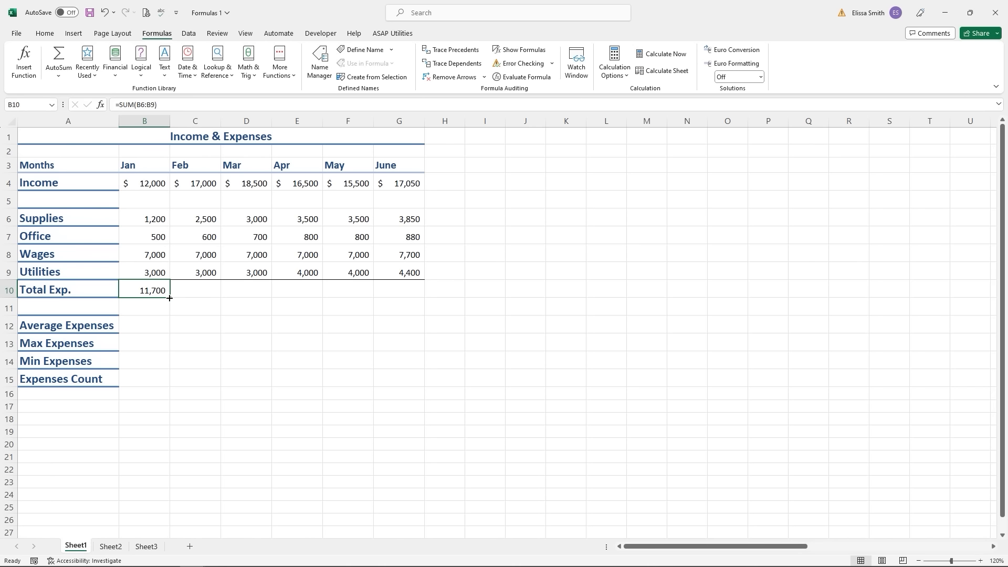
- Fill B10's SUM formula across C10:G10 for February through June
{"action": "left_click_drag", "start_coordinate": [170, 298], "coordinate": [429, 298]}
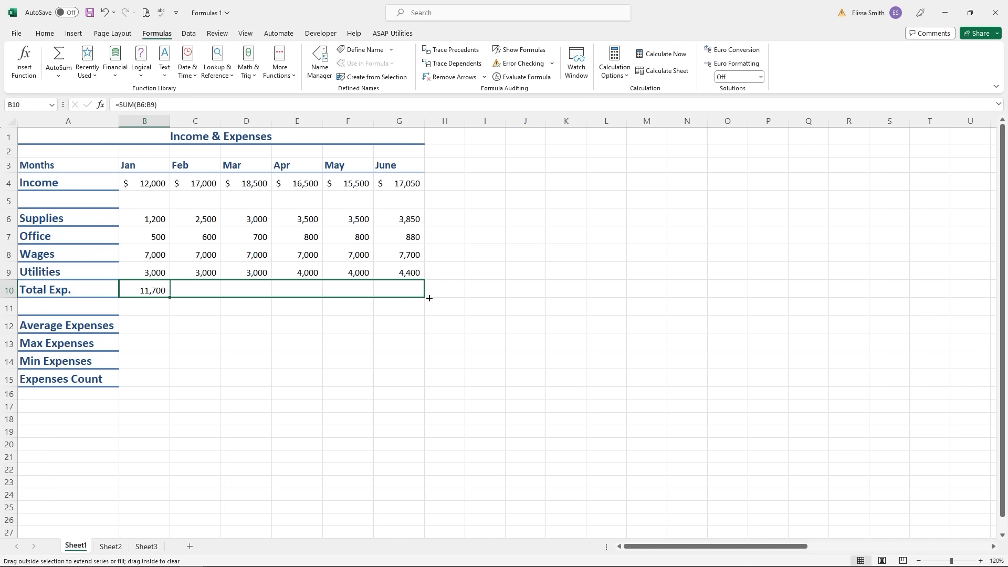
{"action": "left_click_drag", "start_coordinate": [429, 299], "coordinate": [429, 298]}
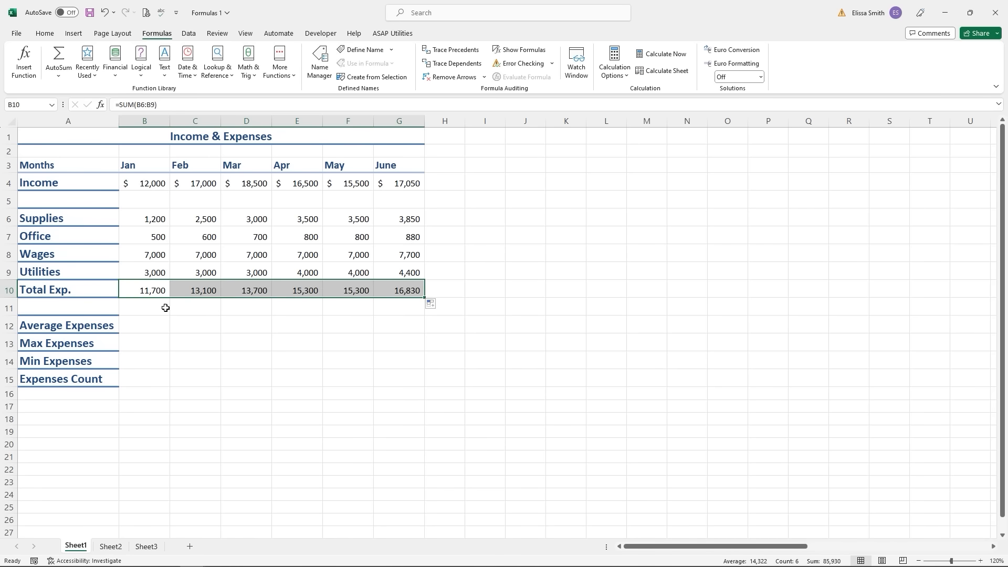
{"action": "left_click", "coordinate": [138, 288]}
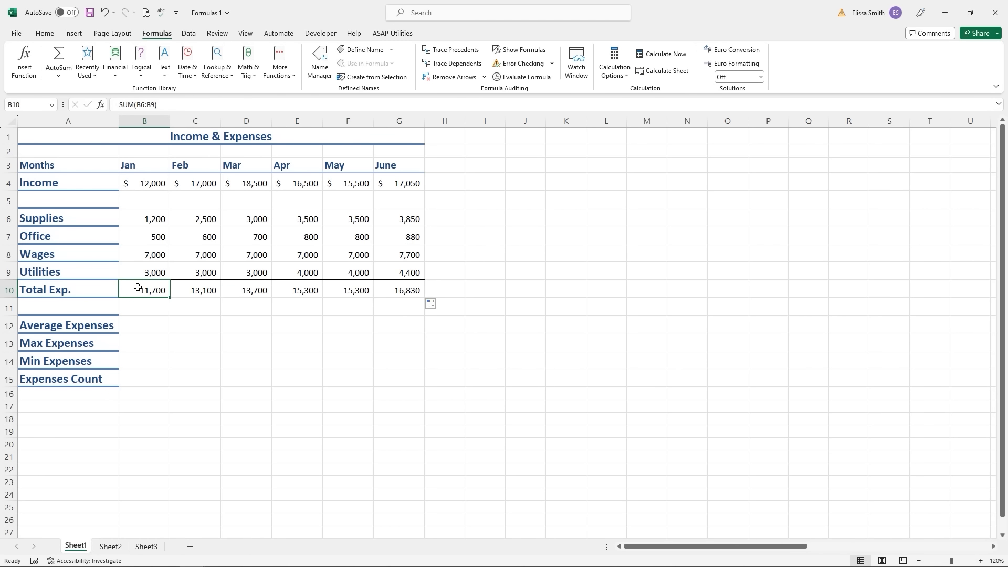
- Check the February to May total formulas, then select the January Average Expenses cell B12
{"action": "left_click", "coordinate": [191, 290]}
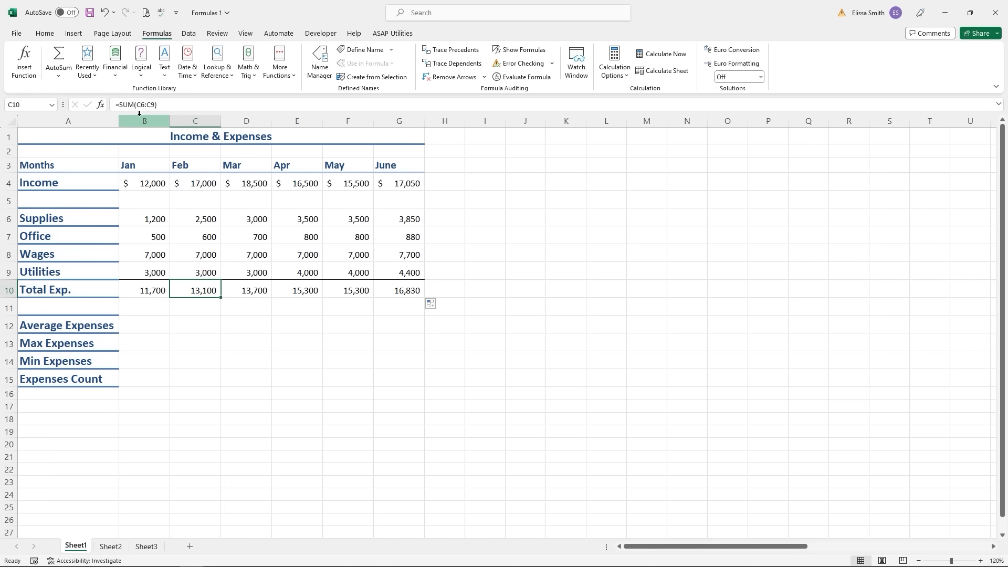
{"action": "left_click", "coordinate": [247, 291]}
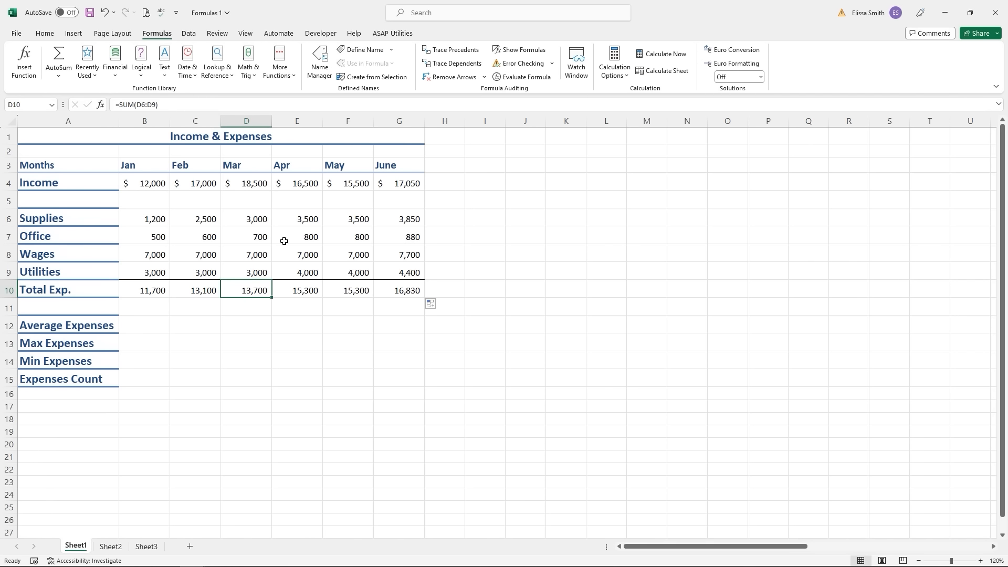
{"action": "left_click", "coordinate": [308, 290]}
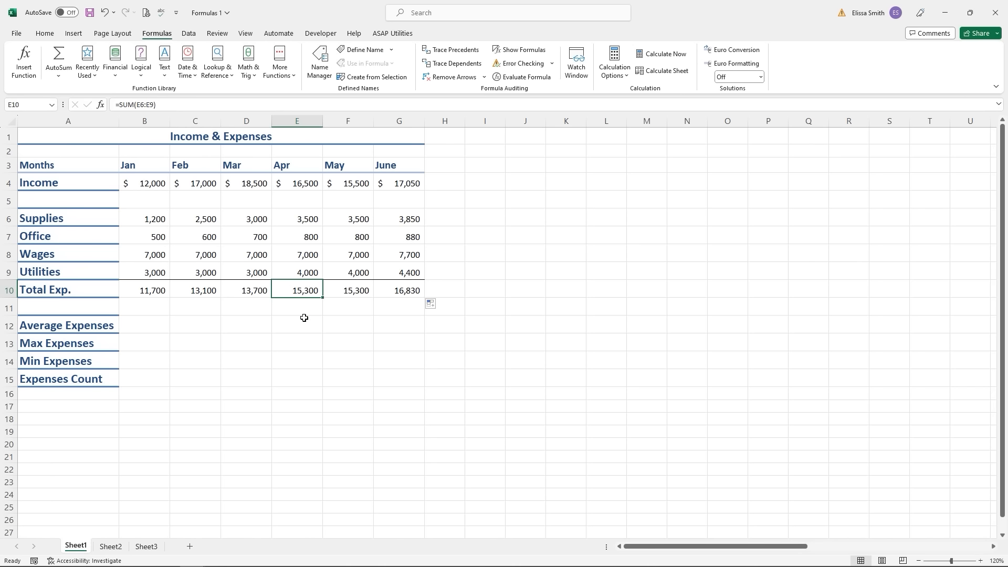
{"action": "left_click", "coordinate": [356, 295]}
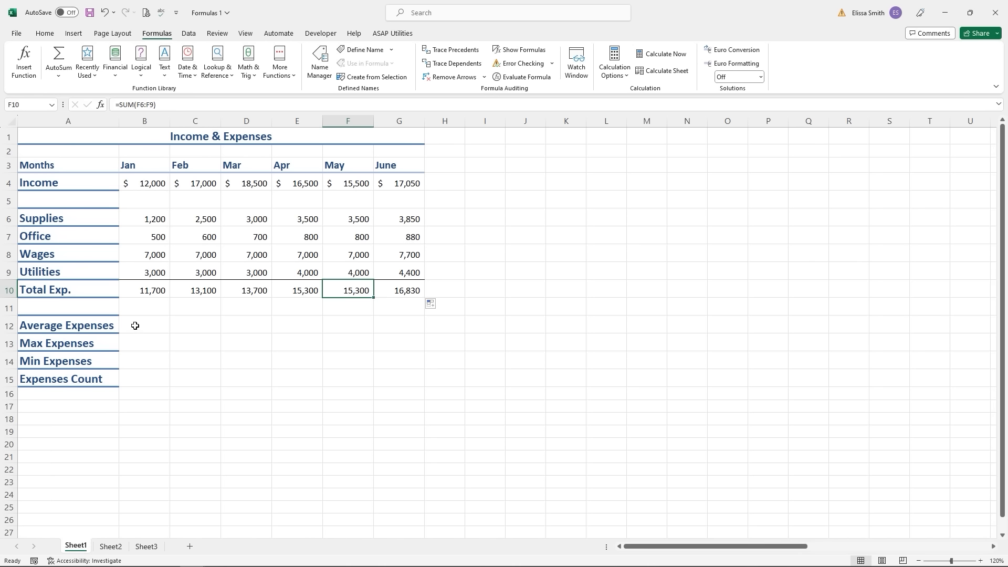
{"action": "left_click", "coordinate": [135, 325]}
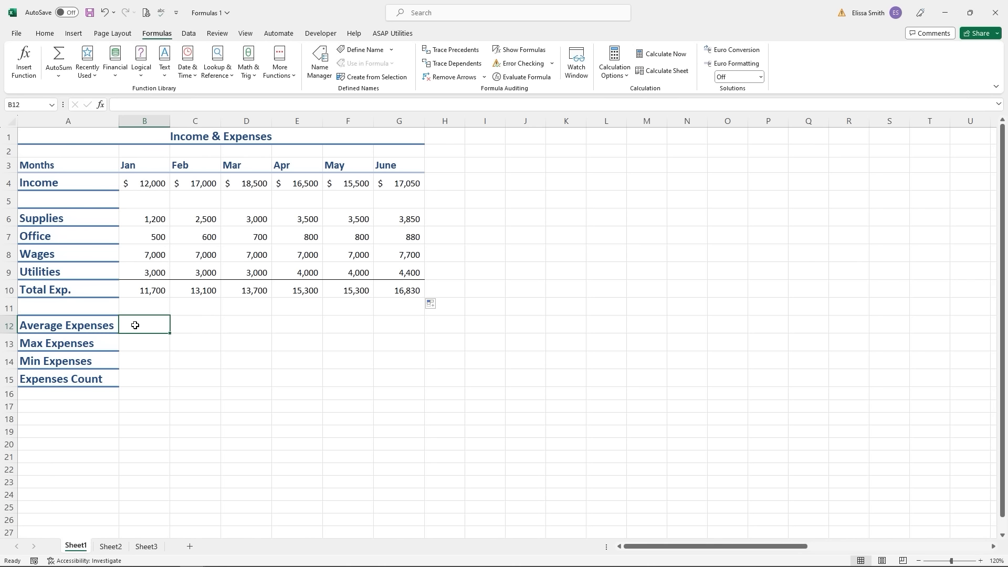
- Insert =AVERAGE(B6:B9) in B12 and fill it across to G12, giving 2925.00 to 4207.50
{"action": "left_click", "coordinate": [59, 78]}
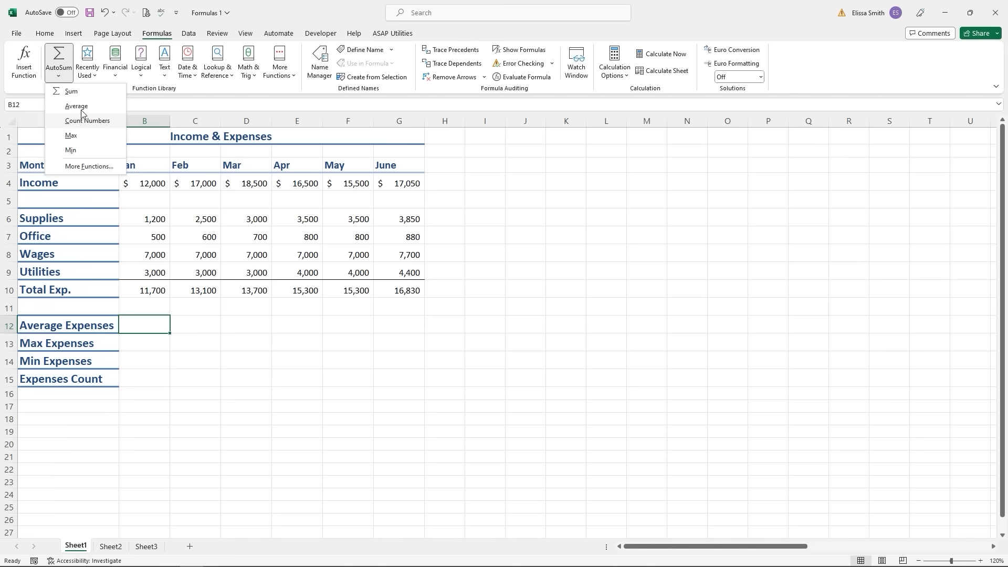
{"action": "left_click", "coordinate": [80, 107]}
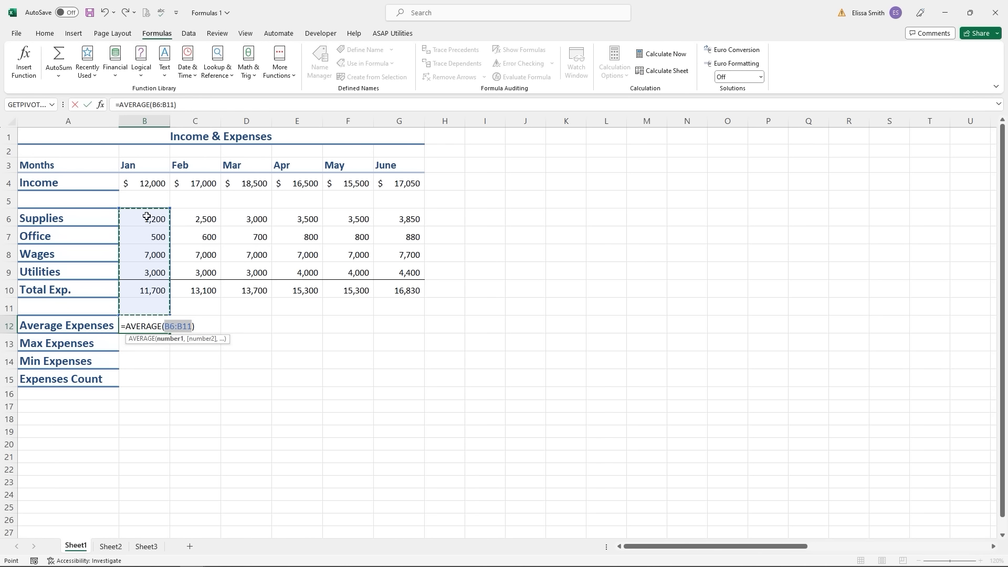
{"action": "left_click_drag", "start_coordinate": [147, 217], "coordinate": [150, 273]}
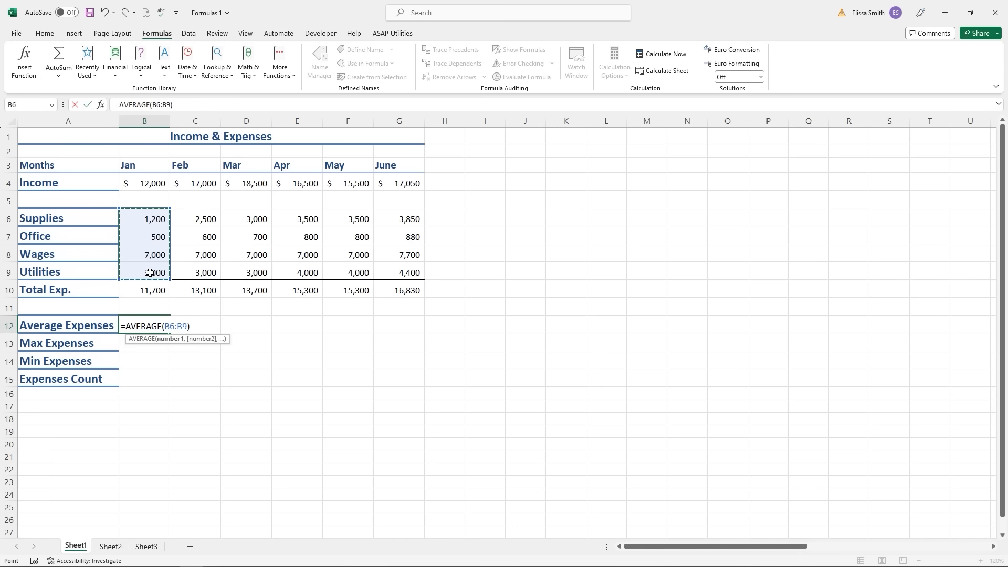
{"action": "key", "text": "Return"}
{"action": "left_click", "coordinate": [143, 328]}
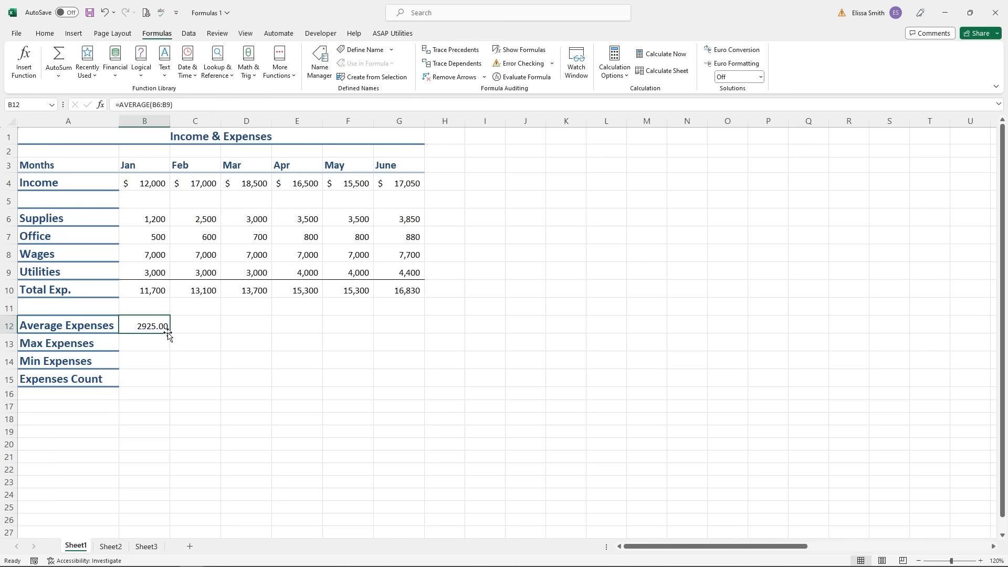
{"action": "left_click_drag", "start_coordinate": [170, 334], "coordinate": [400, 330]}
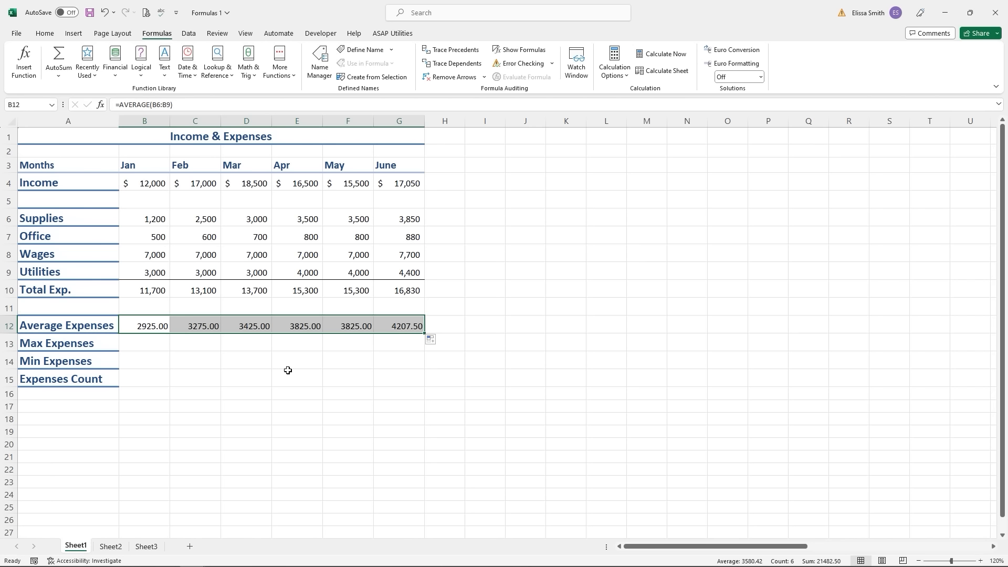
{"action": "left_click", "coordinate": [141, 342]}
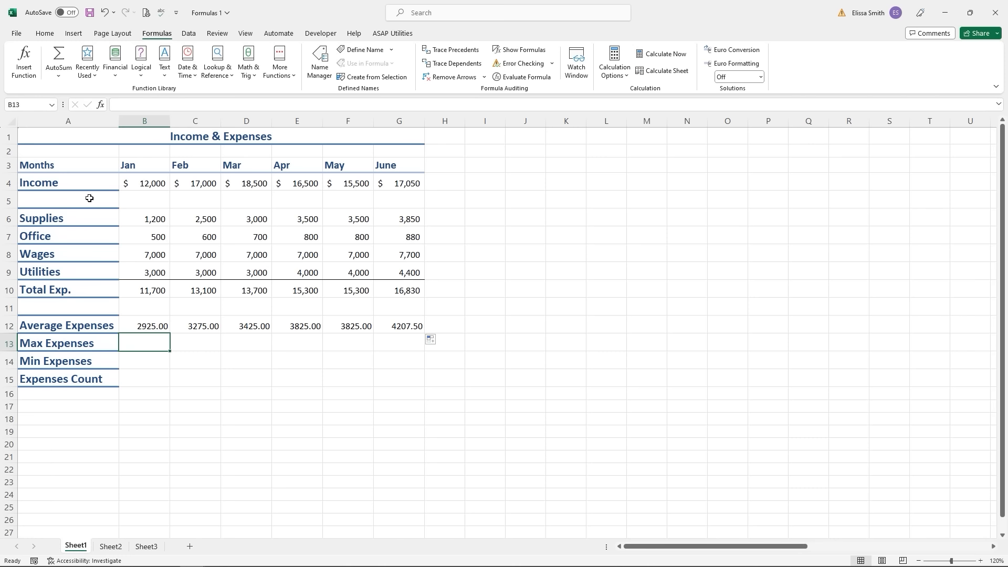
{"action": "left_click", "coordinate": [57, 76]}
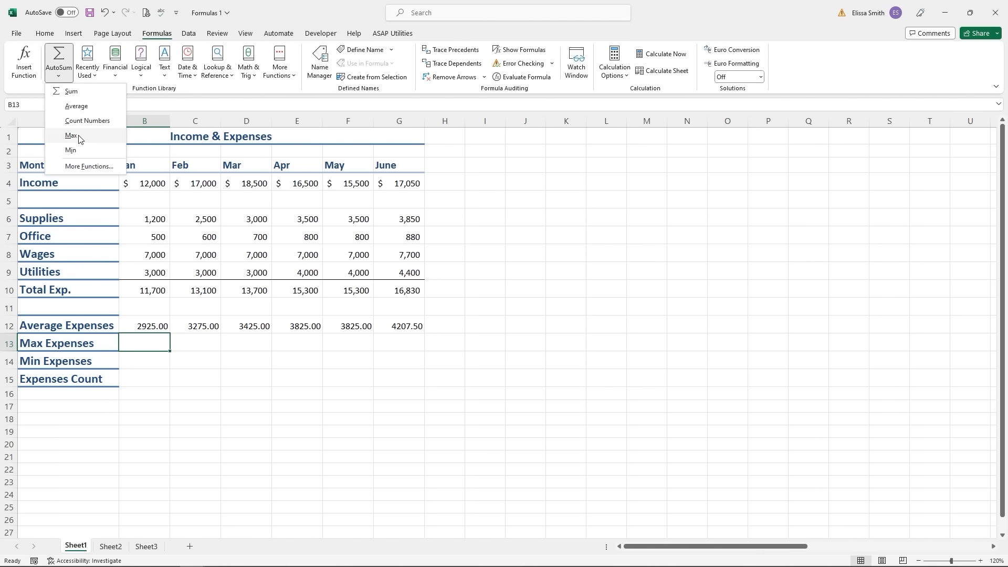
{"action": "left_click", "coordinate": [79, 137]}
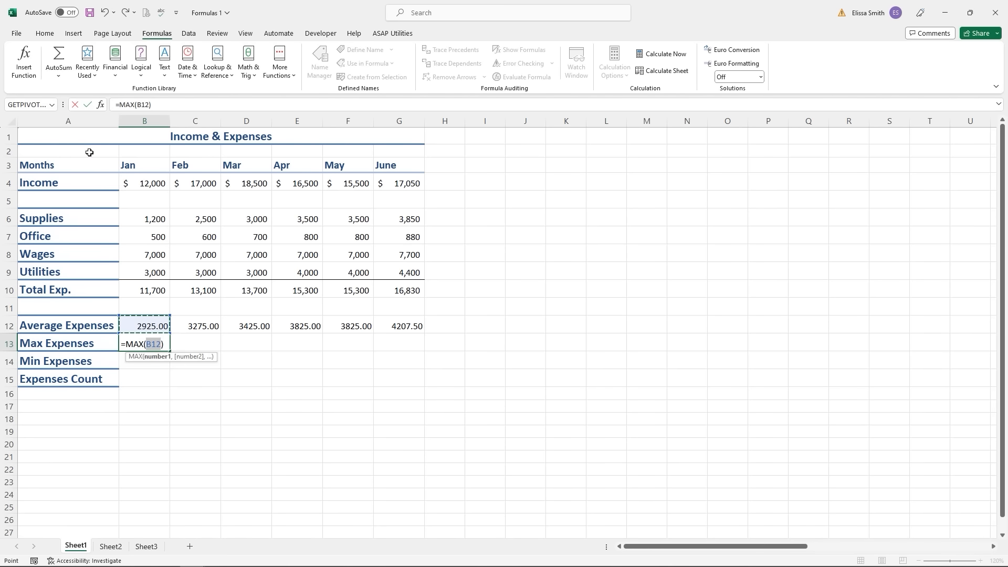
{"action": "left_click_drag", "start_coordinate": [144, 220], "coordinate": [151, 269]}
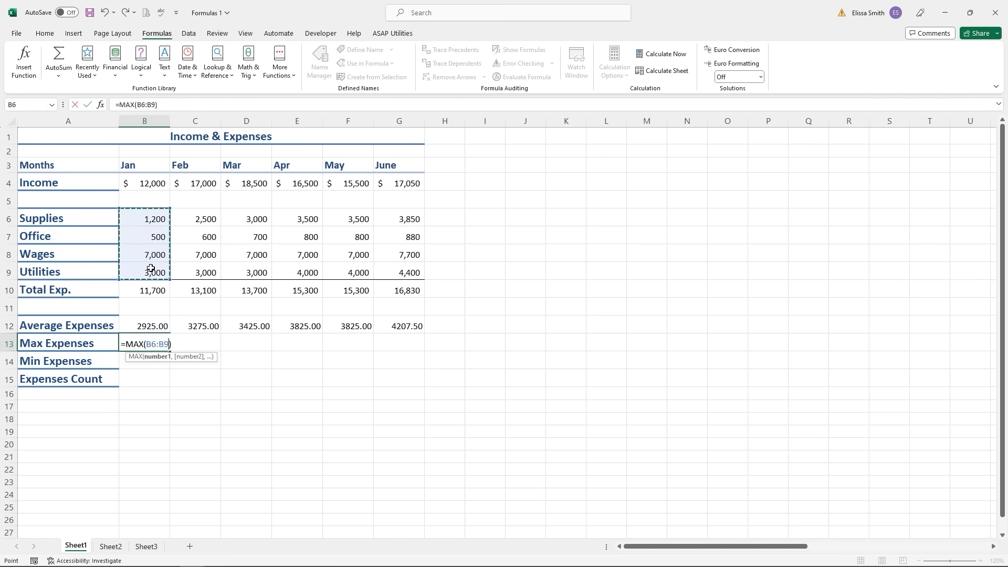
{"action": "key", "text": "Return"}
{"action": "left_click", "coordinate": [152, 346]}
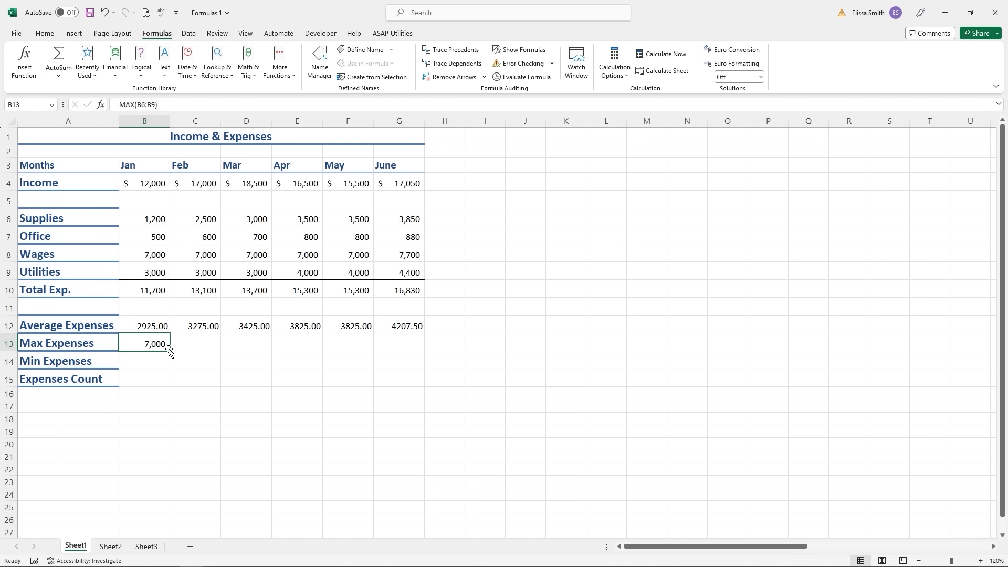
{"action": "left_click_drag", "start_coordinate": [168, 350], "coordinate": [410, 351]}
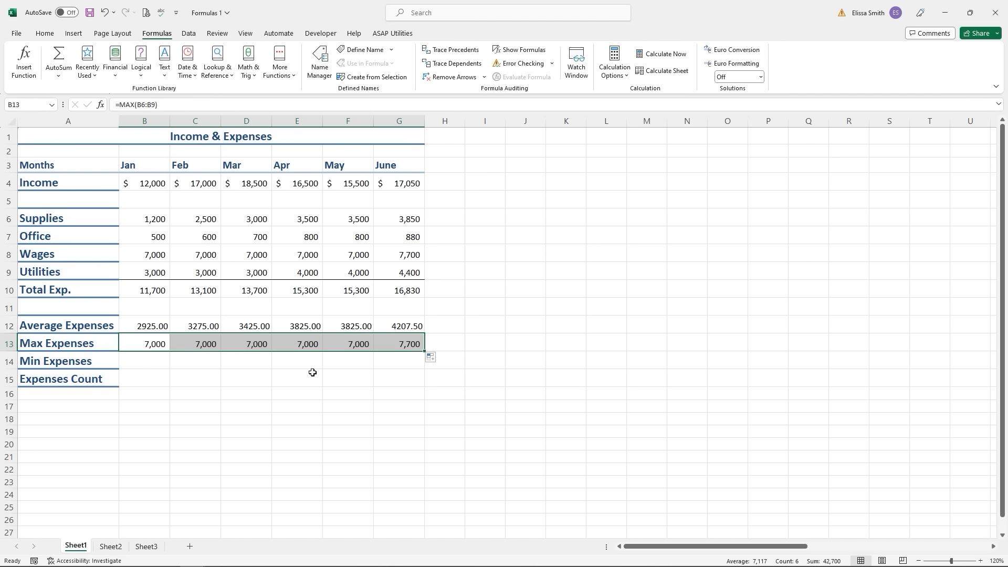
{"action": "left_click", "coordinate": [134, 359]}
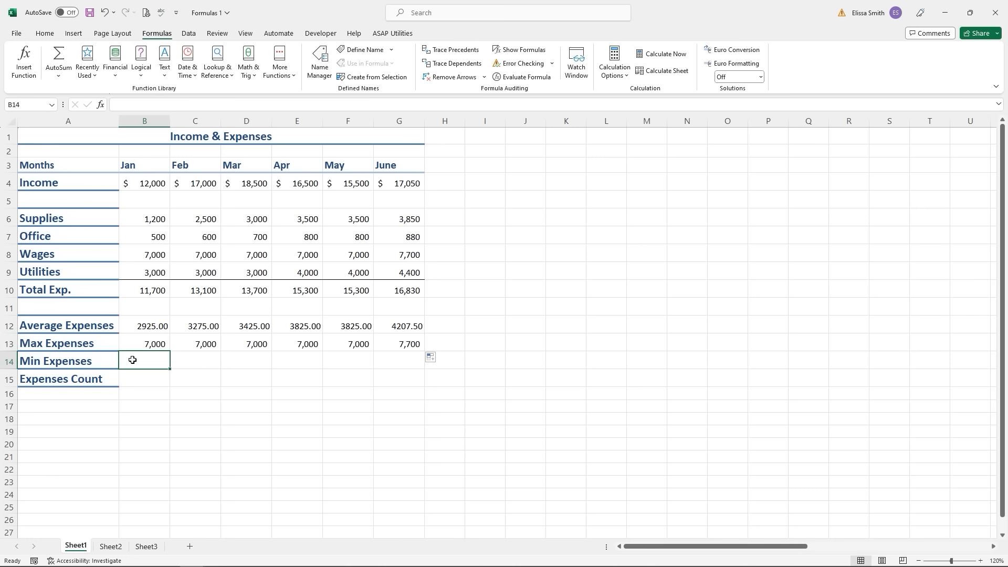
- Insert =MIN(B6:B9) in B14 and copy it across to G14, giving 500 through 880
{"action": "left_click", "coordinate": [61, 78]}
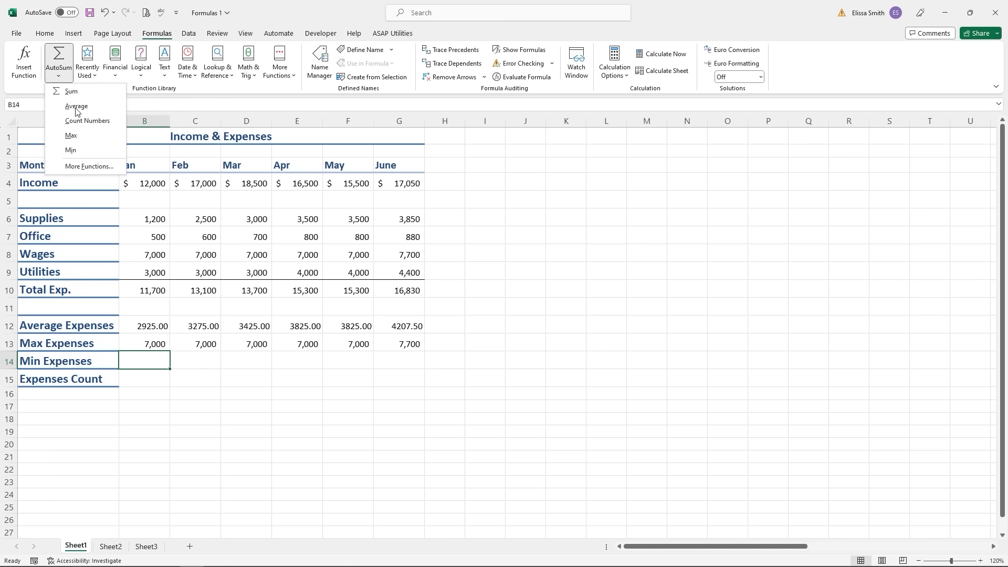
{"action": "left_click", "coordinate": [76, 151]}
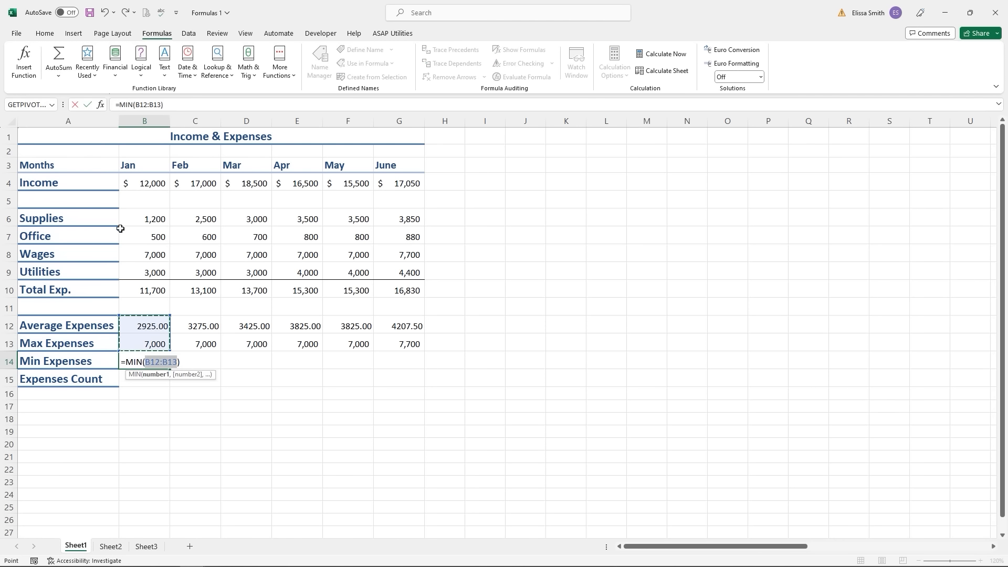
{"action": "left_click_drag", "start_coordinate": [138, 218], "coordinate": [148, 275]}
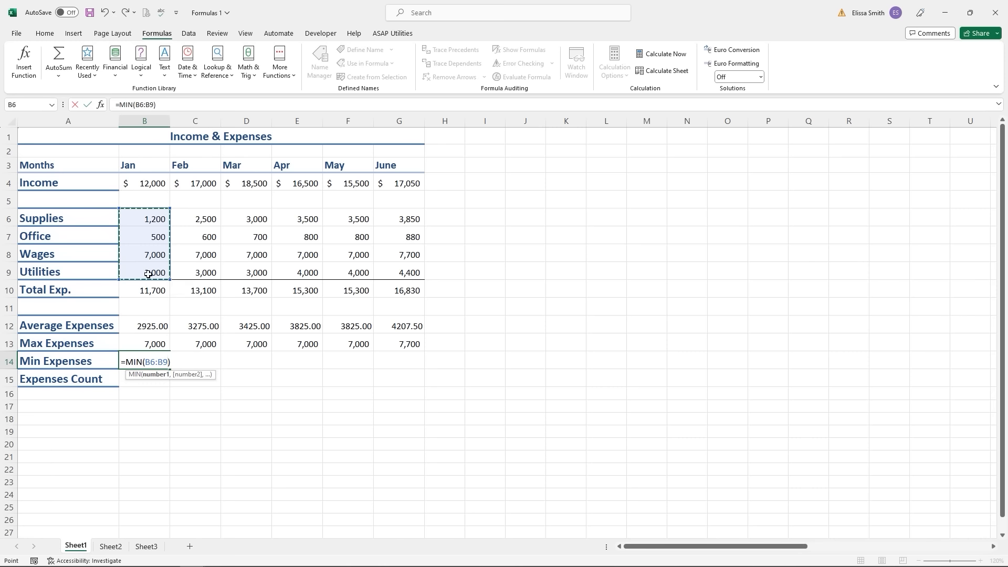
{"action": "key", "text": "Return"}
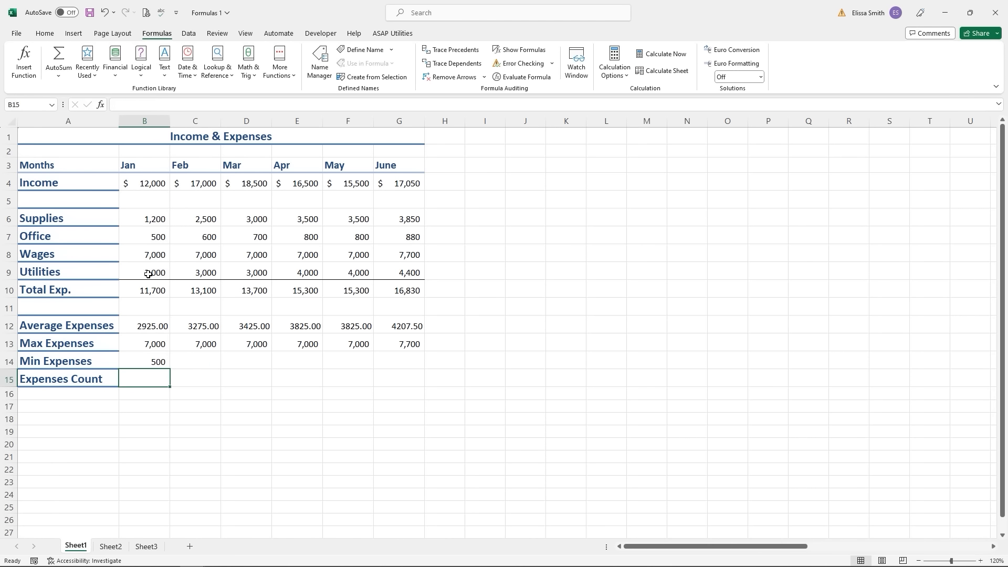
{"action": "left_click", "coordinate": [151, 364]}
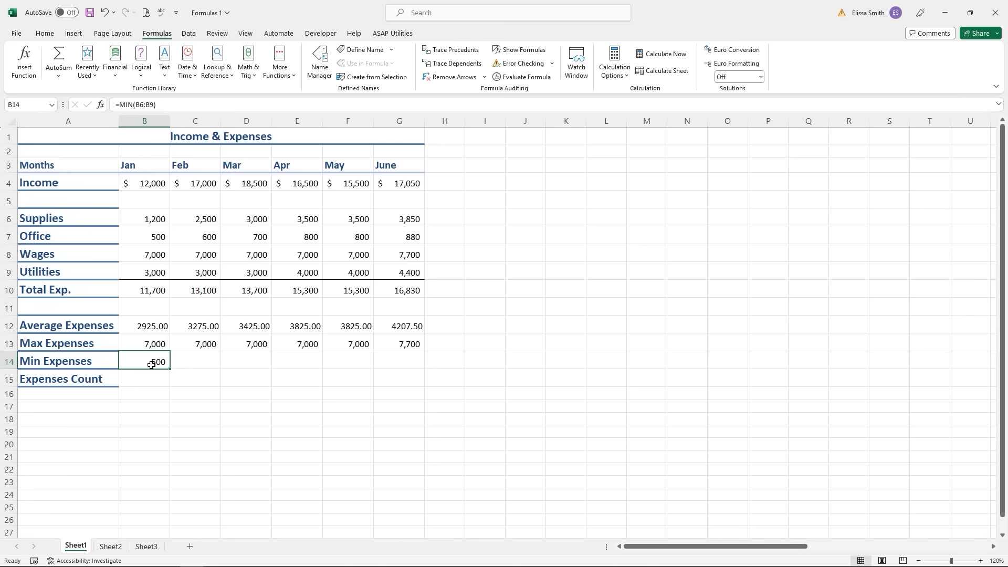
{"action": "left_click_drag", "start_coordinate": [169, 369], "coordinate": [432, 366]}
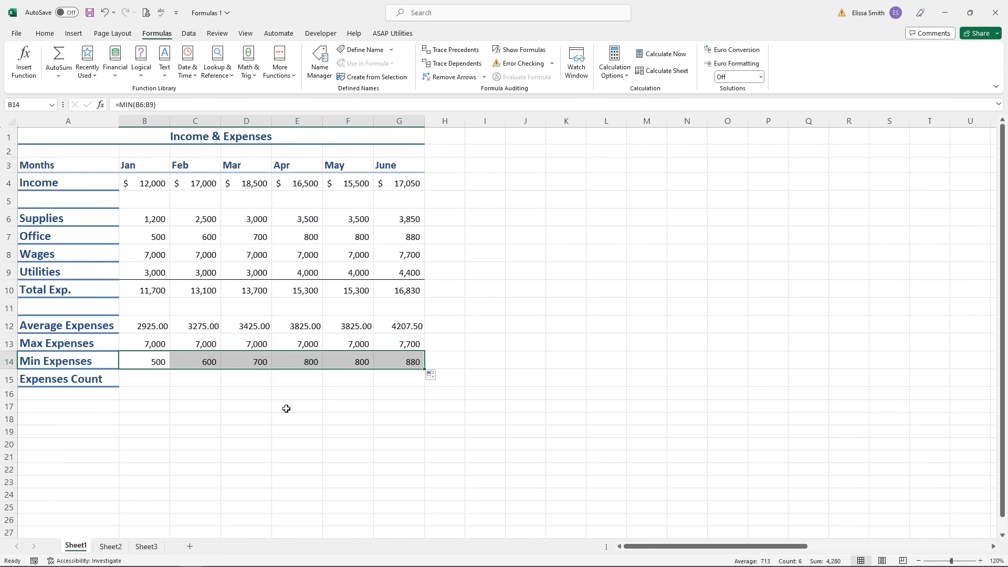
{"action": "left_click", "coordinate": [147, 380]}
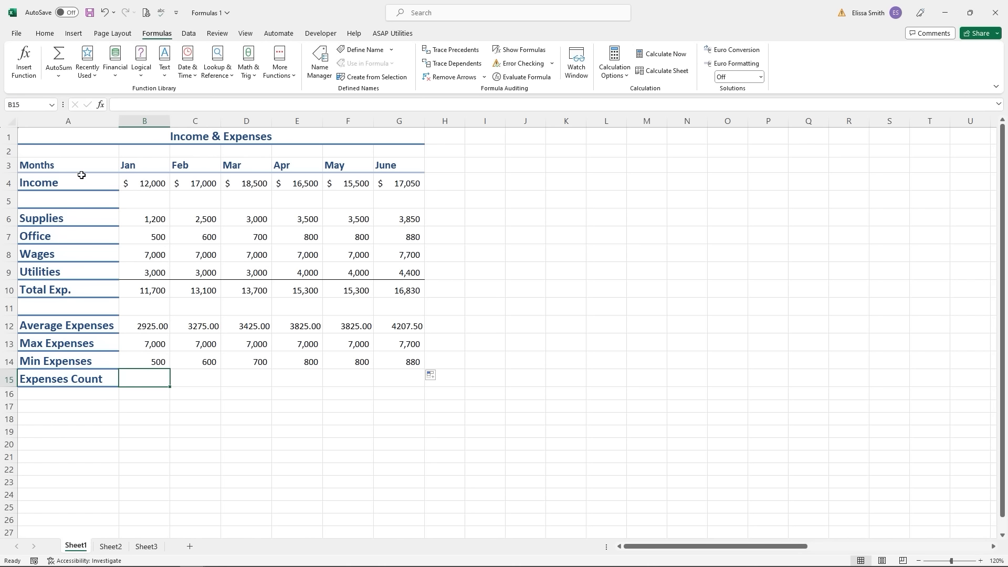
- Insert a COUNT of B6:B9 in B15 and copy it across to G15
{"action": "left_click", "coordinate": [59, 78]}
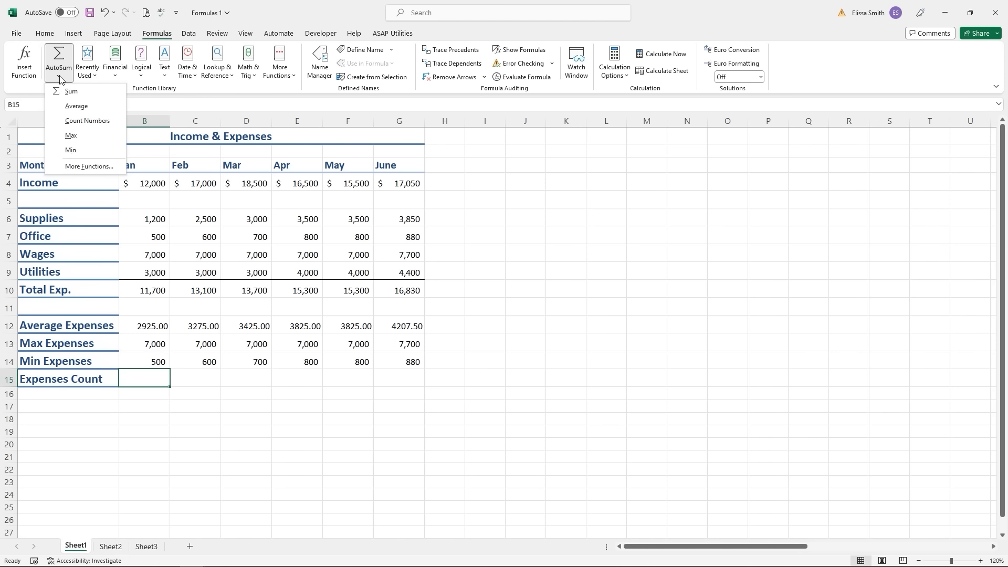
{"action": "left_click", "coordinate": [78, 122]}
{"action": "left_click_drag", "start_coordinate": [146, 218], "coordinate": [152, 273]}
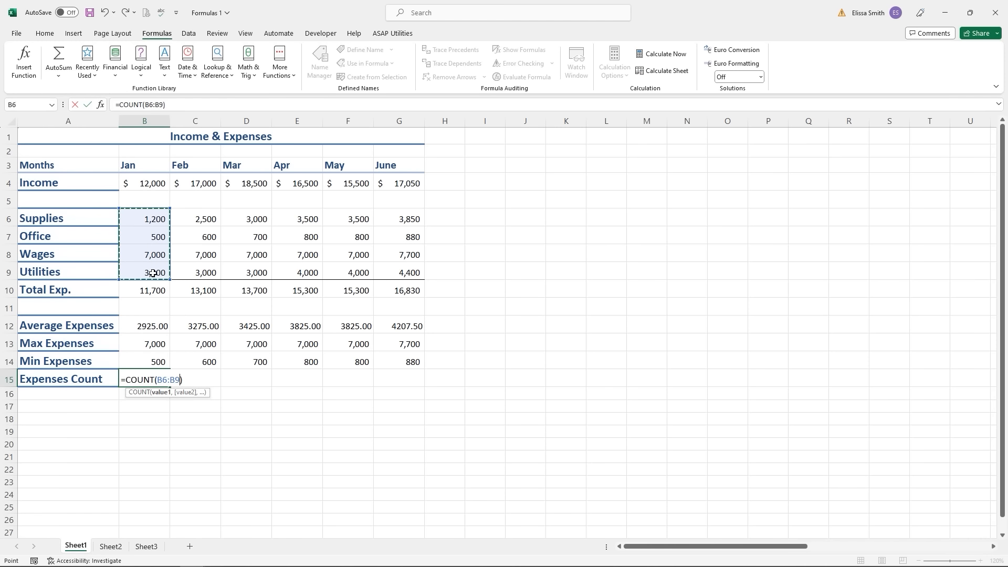
{"action": "key", "text": "Return"}
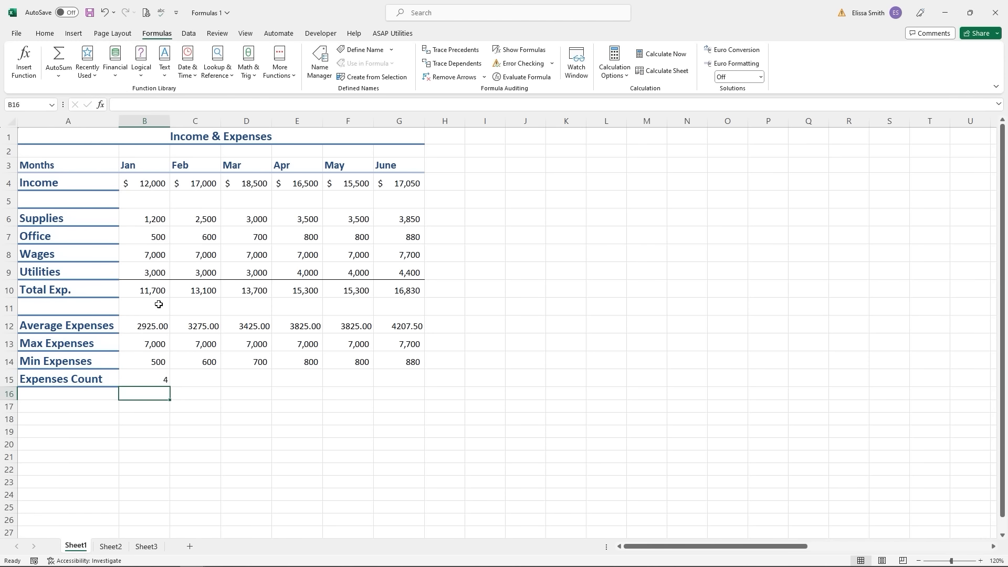
{"action": "left_click", "coordinate": [155, 378]}
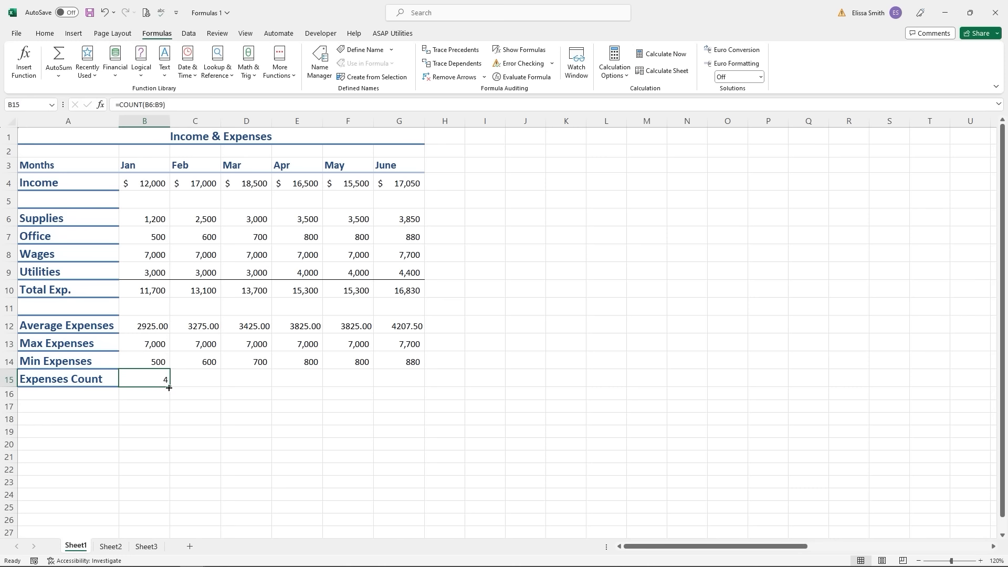
{"action": "left_click_drag", "start_coordinate": [169, 387], "coordinate": [420, 379]}
{"action": "left_click", "coordinate": [387, 411]}
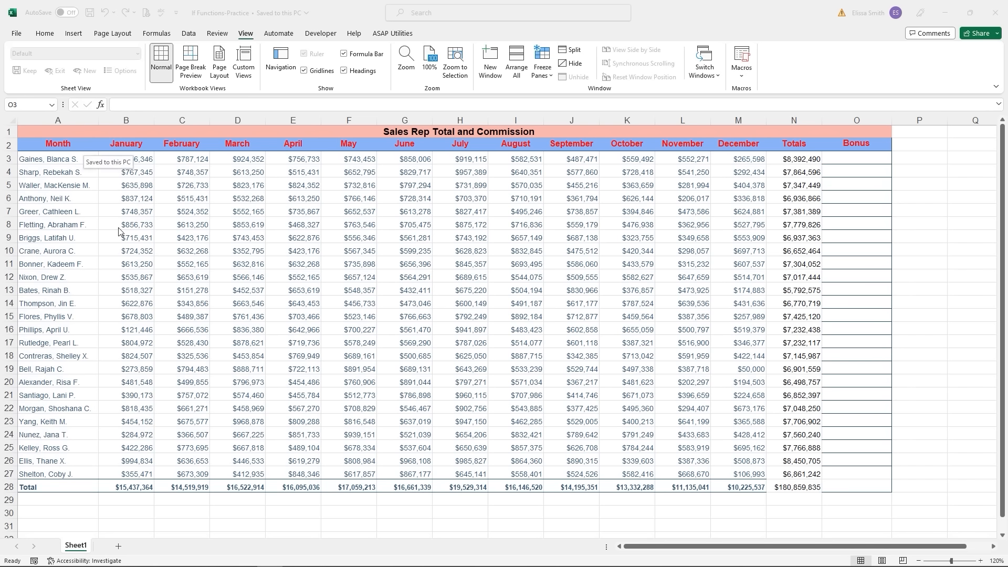
{"action": "left_click", "coordinate": [809, 159]}
{"action": "left_click", "coordinate": [847, 161]}
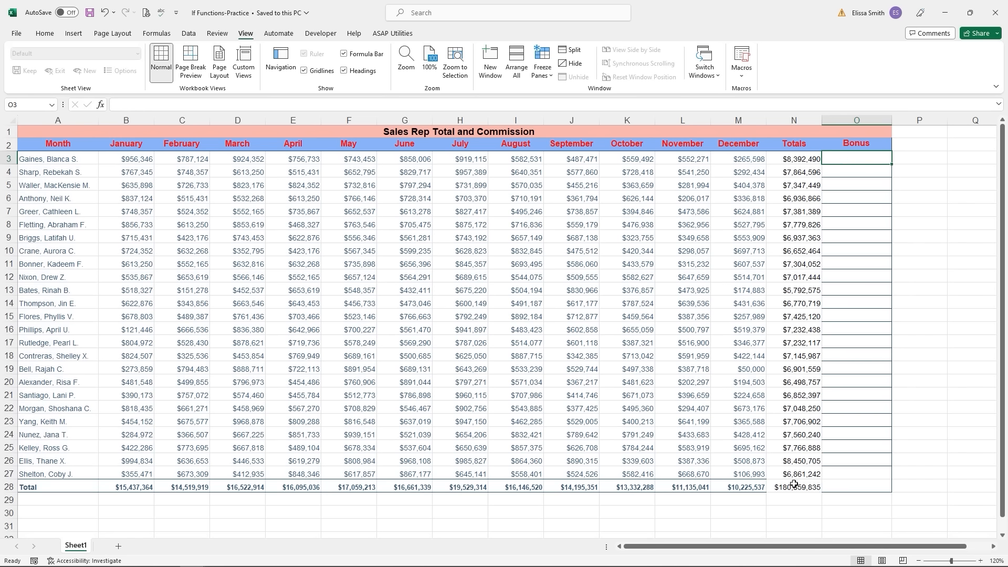
{"action": "left_click", "coordinate": [804, 254]}
{"action": "left_click", "coordinate": [802, 240]}
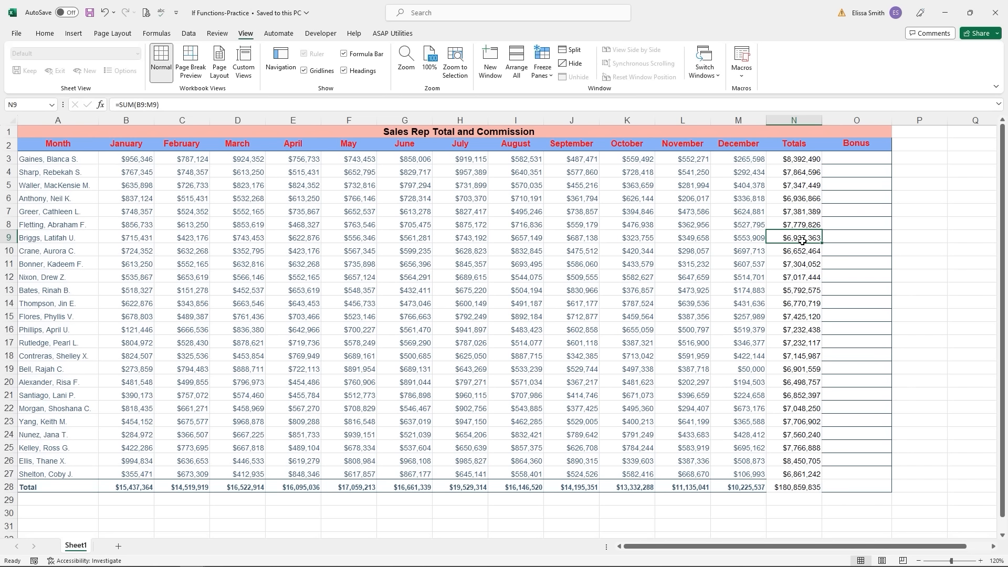
{"action": "left_click", "coordinate": [847, 157]}
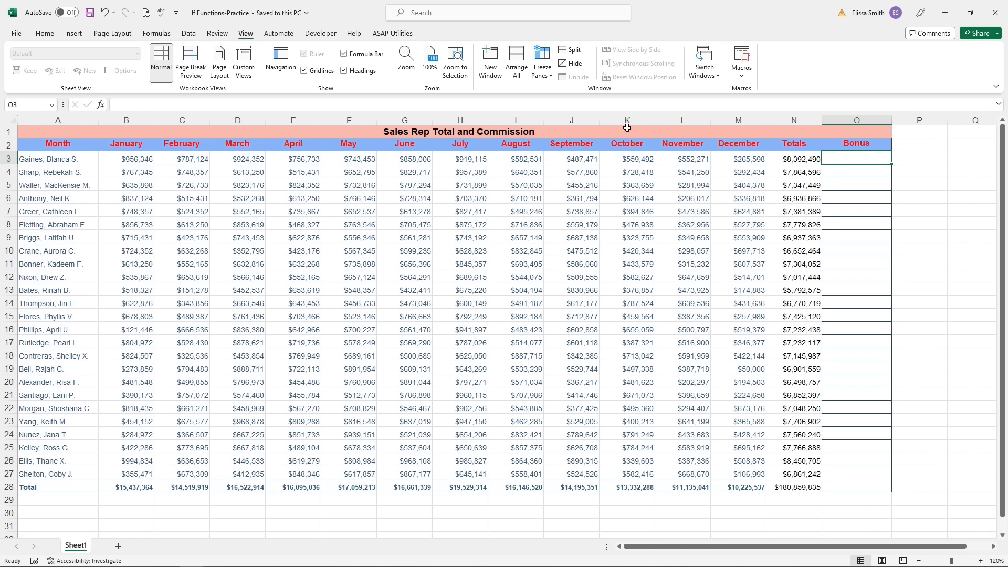
- Search Insert Function for 'if' and insert IF into O3
{"action": "left_click", "coordinate": [100, 105]}
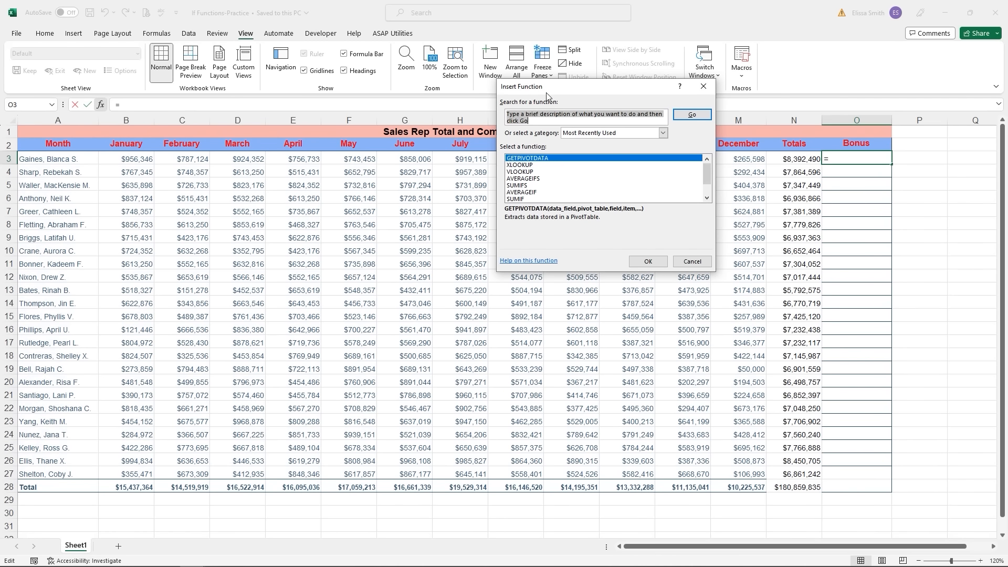
{"action": "type", "text": "if"}
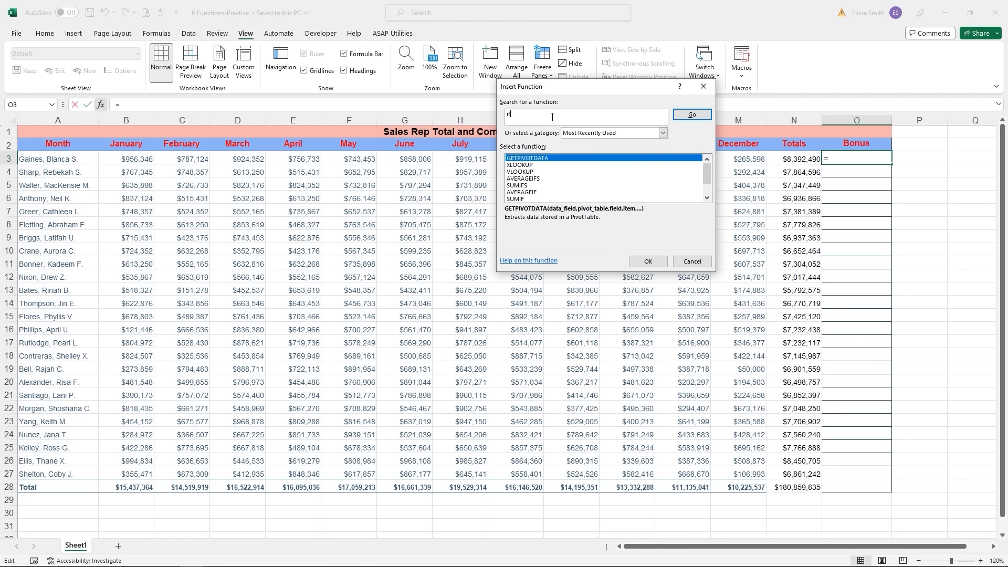
{"action": "left_click", "coordinate": [552, 117]}
{"action": "left_click", "coordinate": [705, 118]}
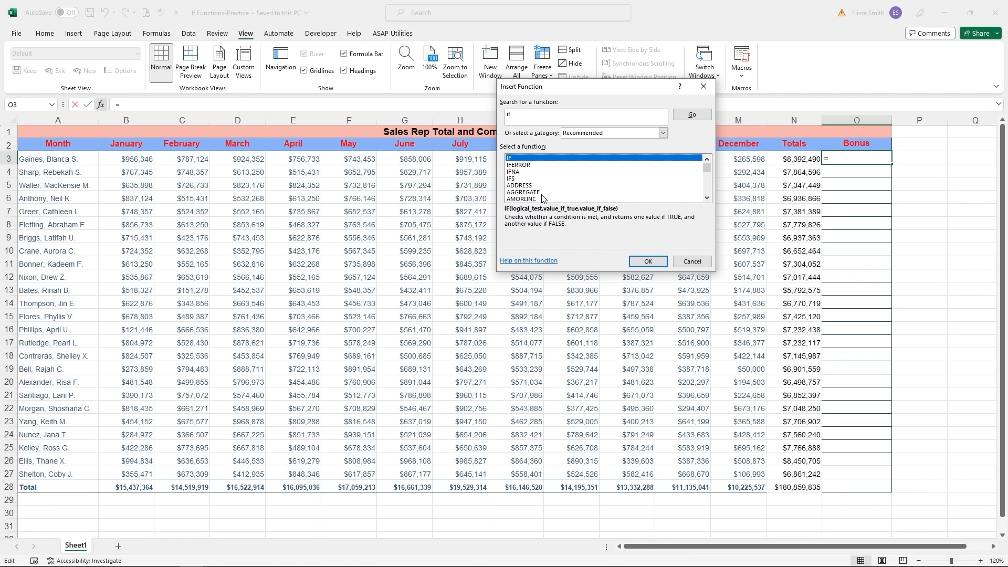
{"action": "left_click", "coordinate": [523, 158]}
{"action": "left_click", "coordinate": [648, 263]}
{"action": "left_click", "coordinate": [648, 263]}
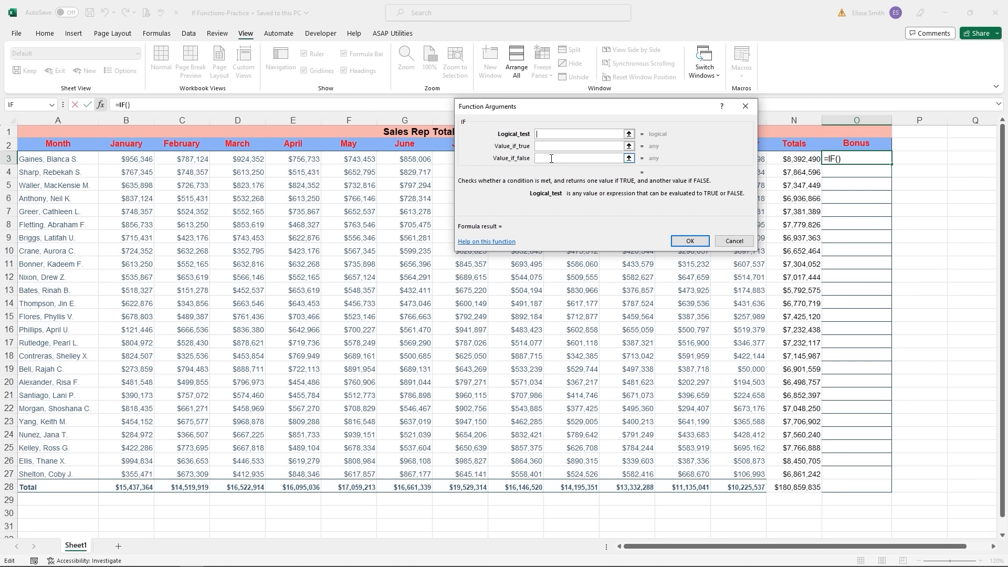
- Set the IF logical test to N3>=7000000
{"action": "key", "text": "ctrl"}
{"action": "key", "text": "ctrl"}
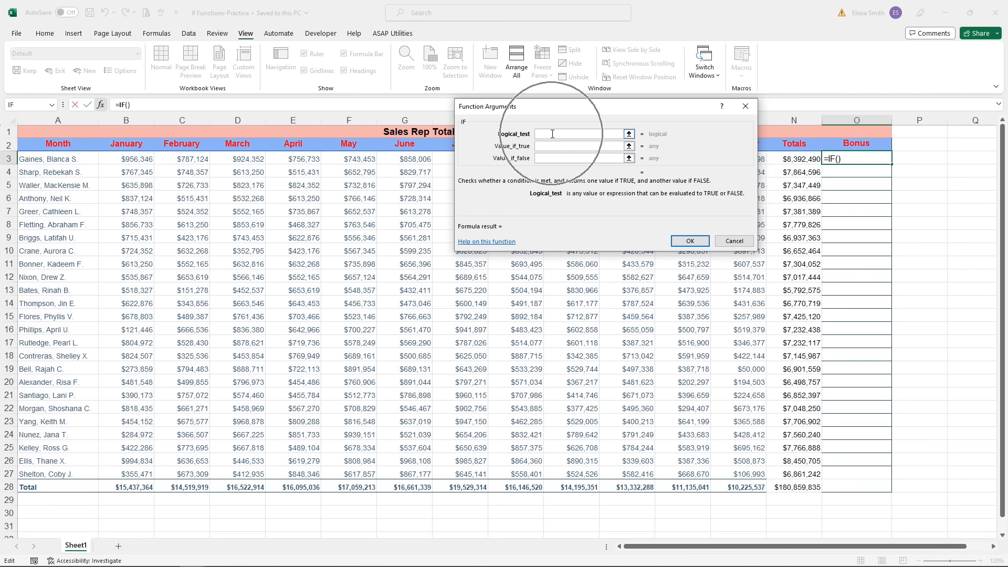
{"action": "left_click_drag", "start_coordinate": [567, 116], "coordinate": [361, 76]}
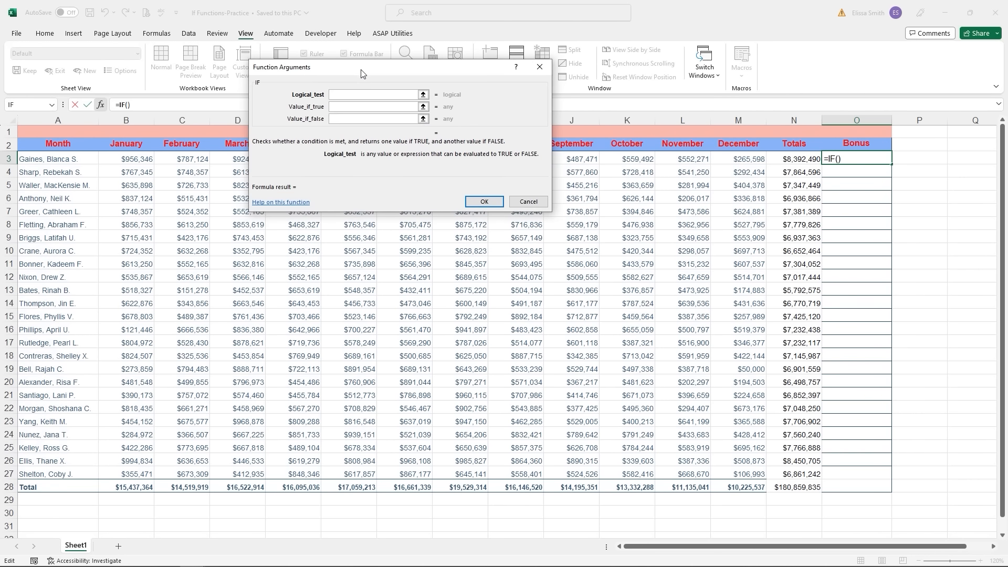
{"action": "left_click", "coordinate": [803, 158]}
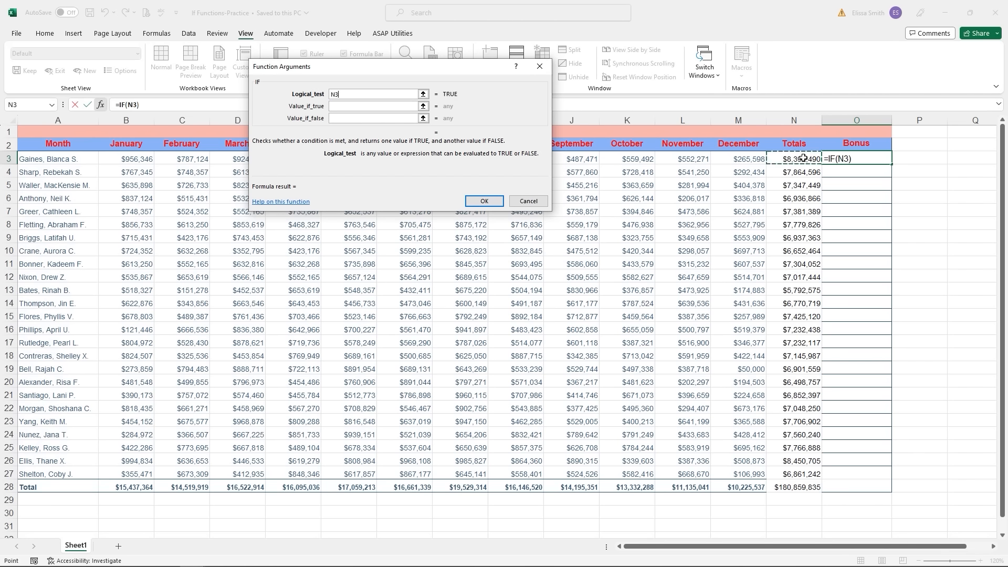
{"action": "type", "text": ">=70"}
{"action": "type", "text": "00000"}
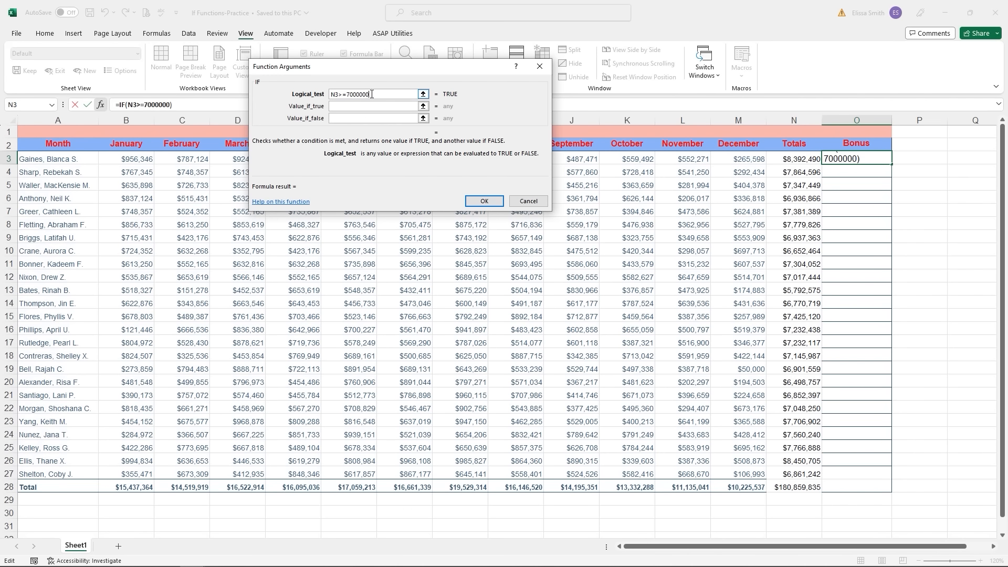
{"action": "key", "text": "BackSpace"}
{"action": "type", "text": "0"}
- Enter N3*5% as the true value and "No Bonus" as the false value, then confirm
{"action": "left_click", "coordinate": [358, 106]}
{"action": "left_click", "coordinate": [358, 106]}
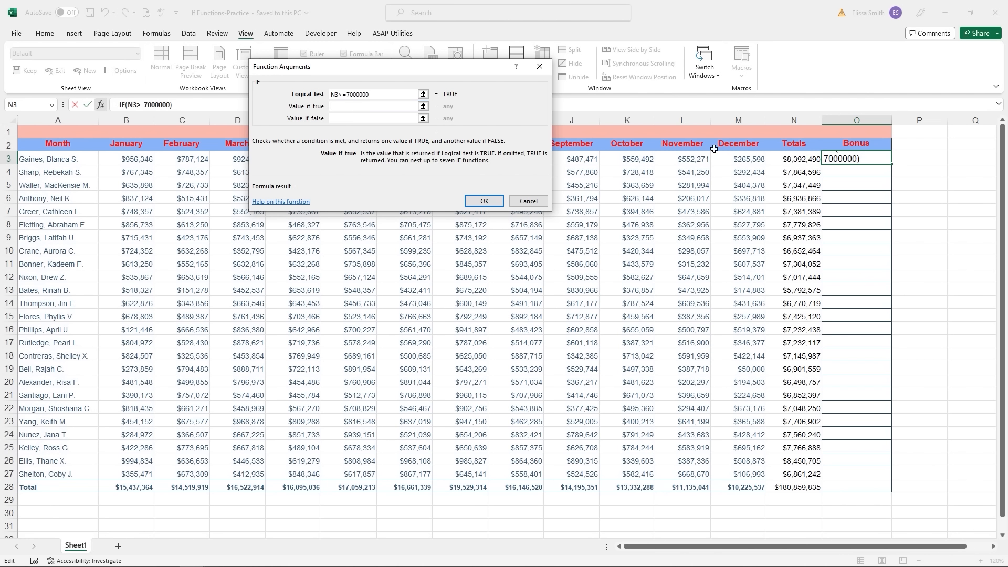
{"action": "left_click", "coordinate": [795, 160]}
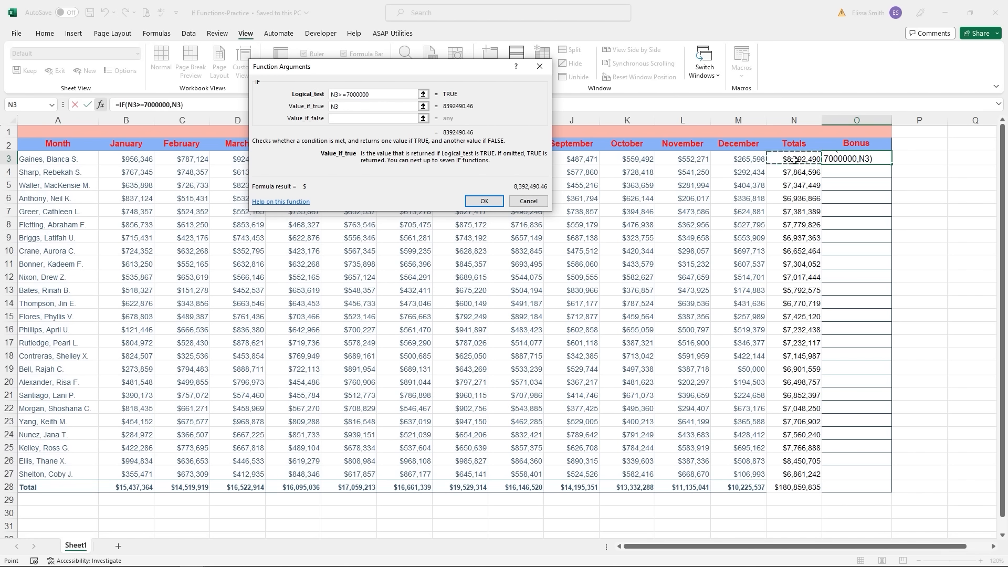
{"action": "type", "text": "*5%"}
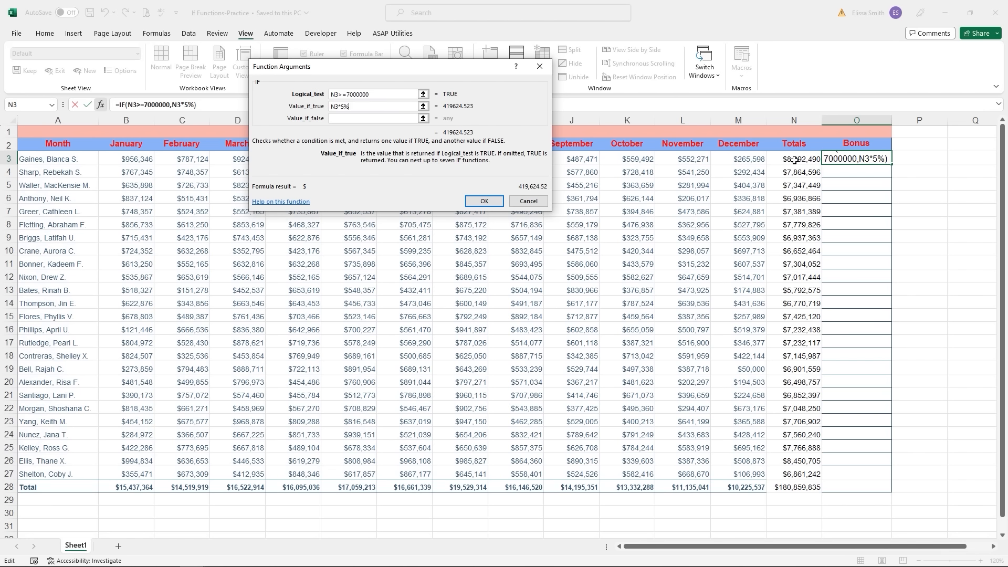
{"action": "left_click", "coordinate": [341, 119]}
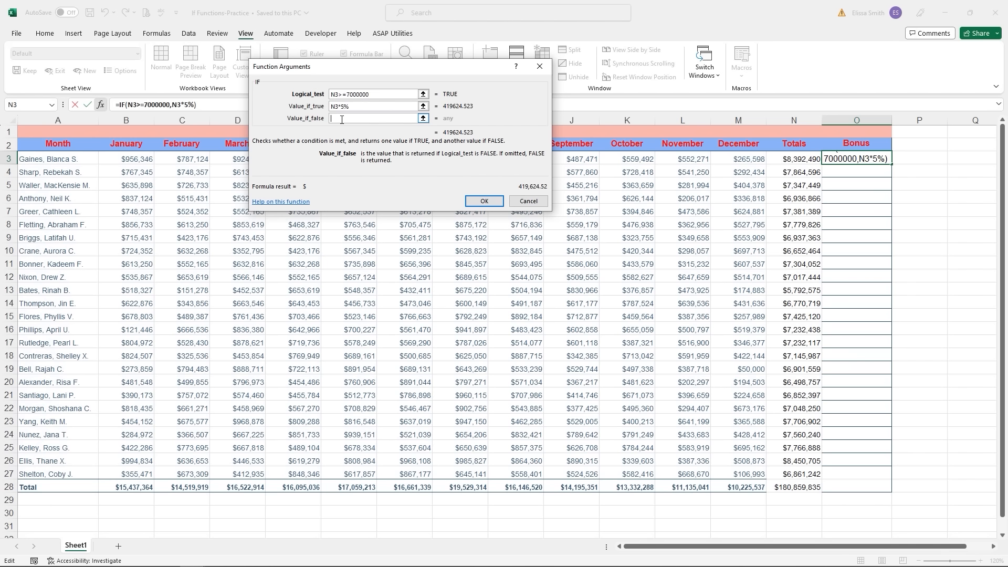
{"action": "type", "text": "\""}
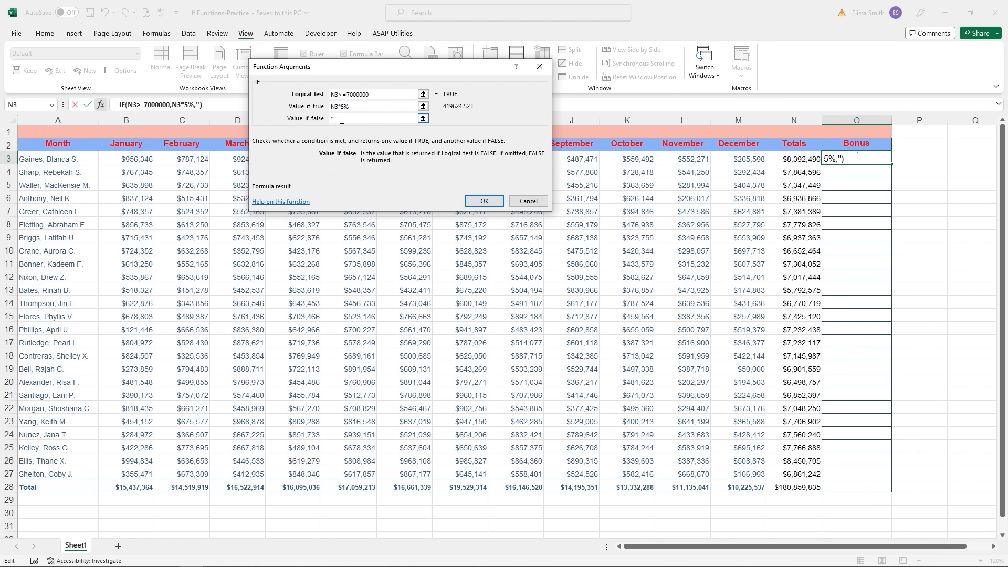
{"action": "type", "text": "No Bonus\""}
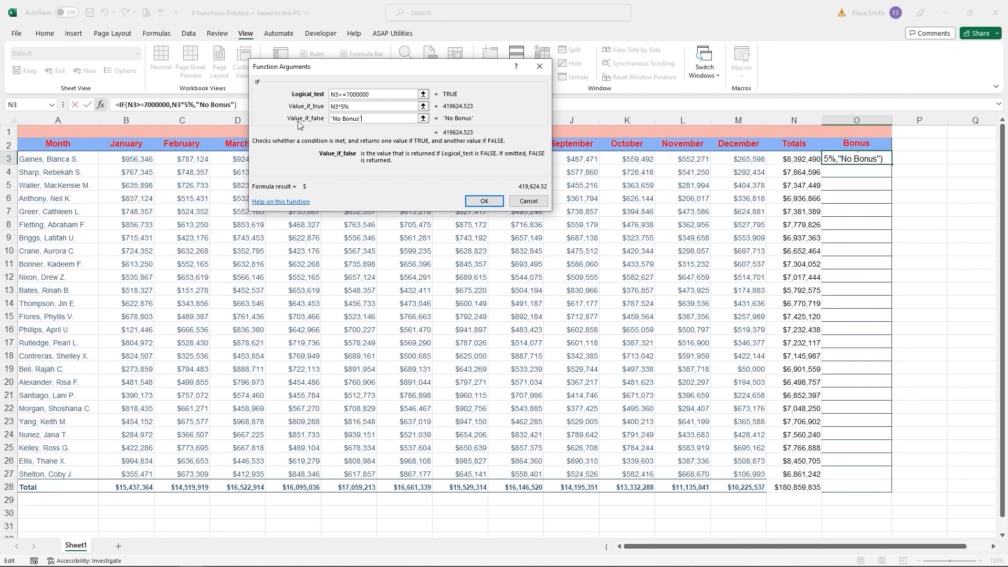
{"action": "left_click", "coordinate": [479, 203]}
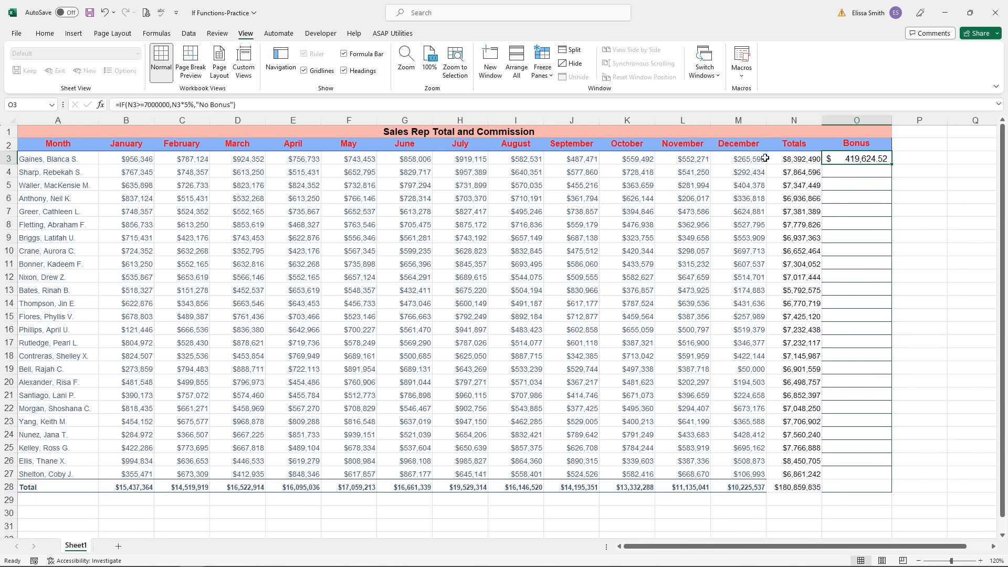
- Fill O3's bonus formula down through O27
{"action": "left_click", "coordinate": [781, 160]}
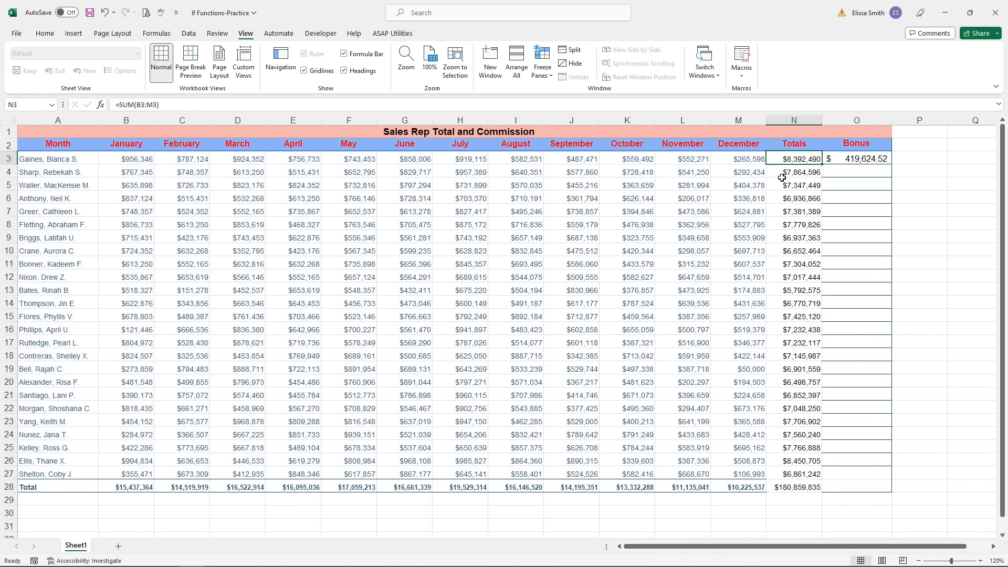
{"action": "left_click", "coordinate": [844, 161]}
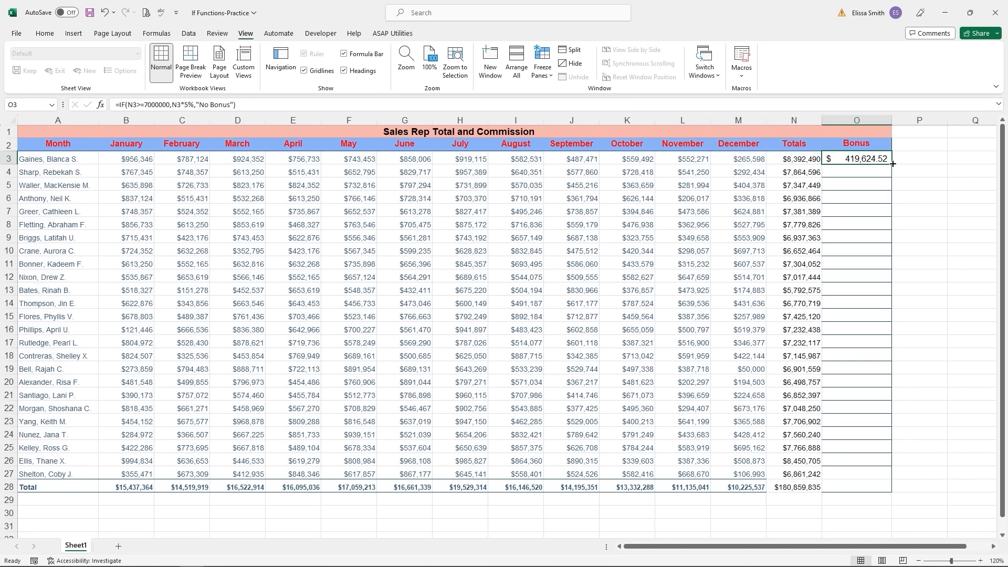
{"action": "left_click_drag", "start_coordinate": [892, 164], "coordinate": [889, 483]}
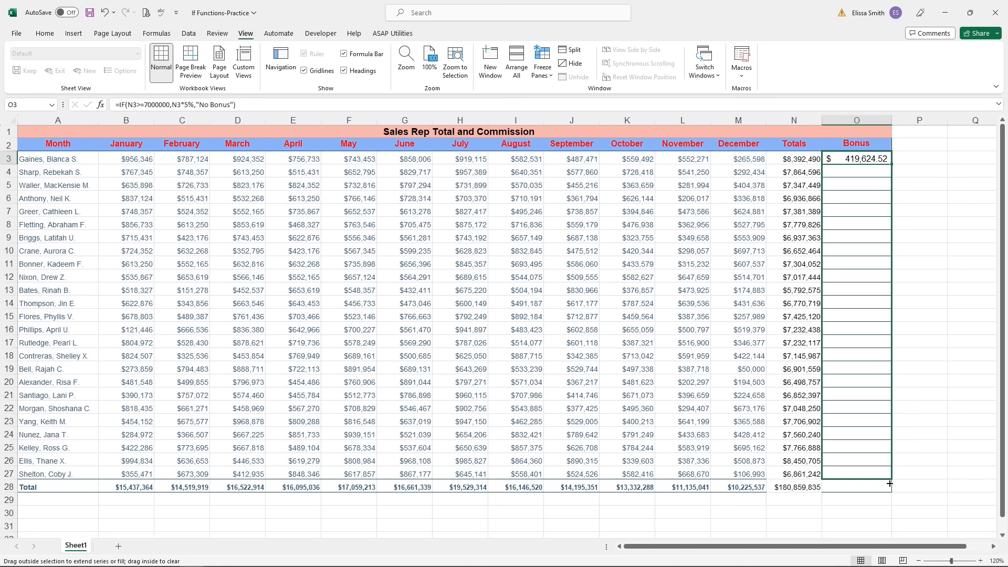
{"action": "left_click_drag", "start_coordinate": [889, 483], "coordinate": [889, 483]}
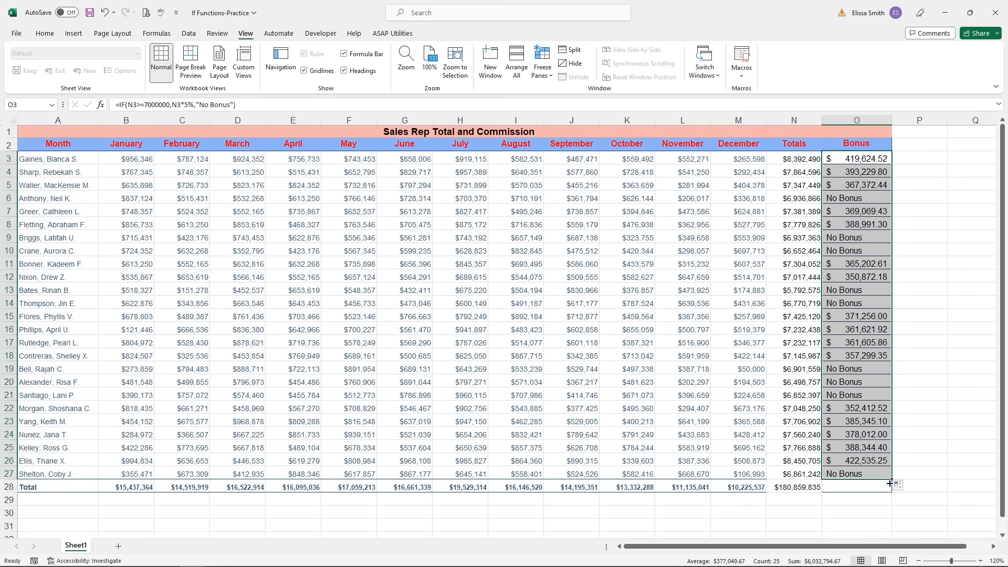
- Inspect the copied bonus results in O6, O9 and O10, comparing with N6's total
{"action": "left_click", "coordinate": [836, 200]}
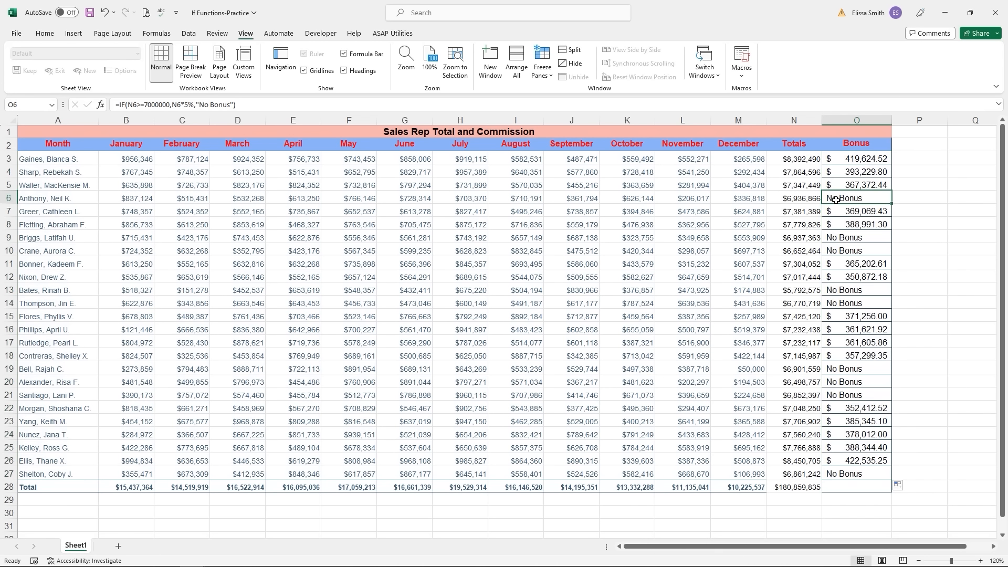
{"action": "left_click", "coordinate": [797, 200]}
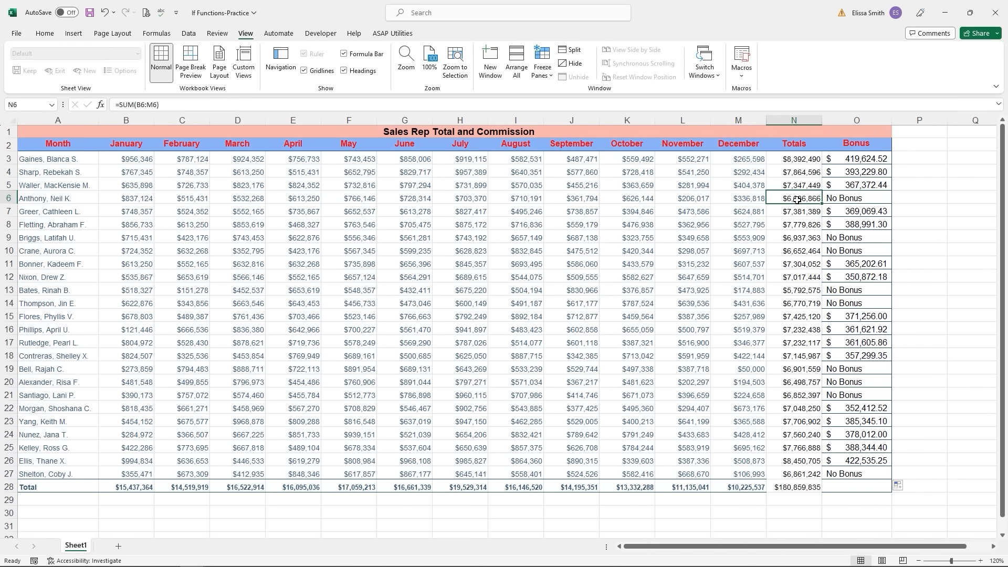
{"action": "left_click", "coordinate": [835, 198]}
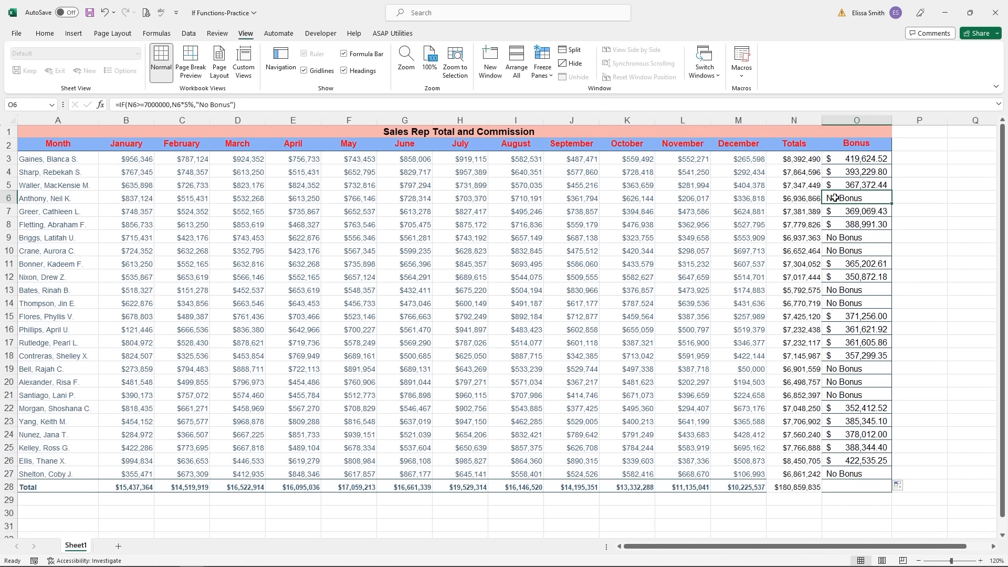
{"action": "left_click", "coordinate": [843, 240]}
{"action": "left_click", "coordinate": [842, 252]}
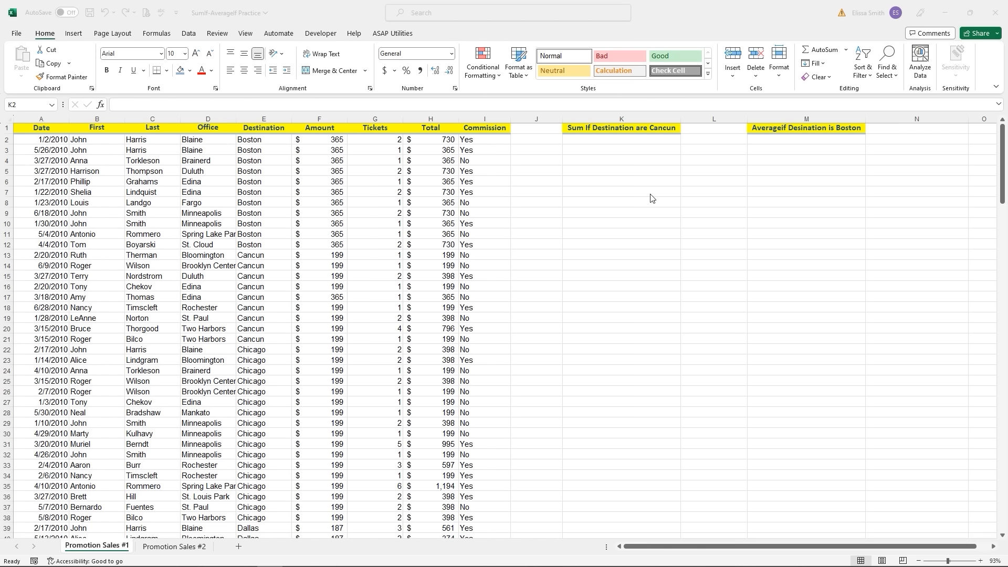
- Select K2 and search the Insert Function dialog for SUMIF
{"action": "left_click", "coordinate": [621, 139]}
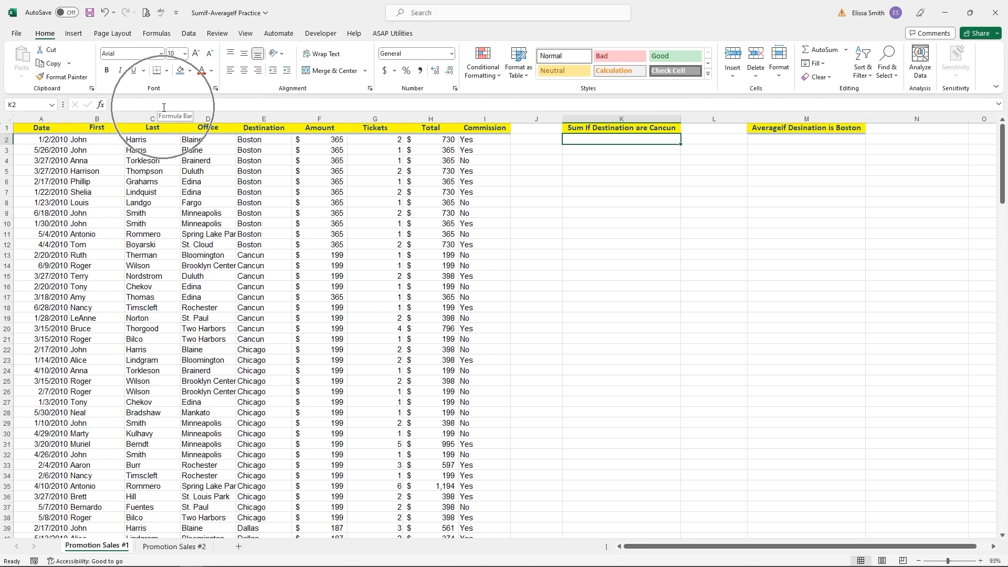
{"action": "left_click", "coordinate": [101, 104]}
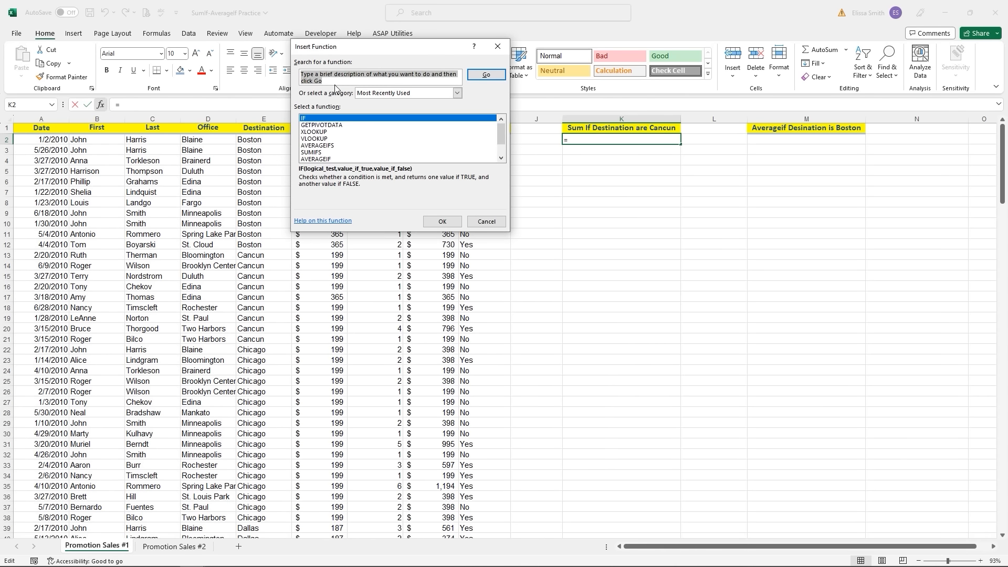
{"action": "type", "text": "sumif"}
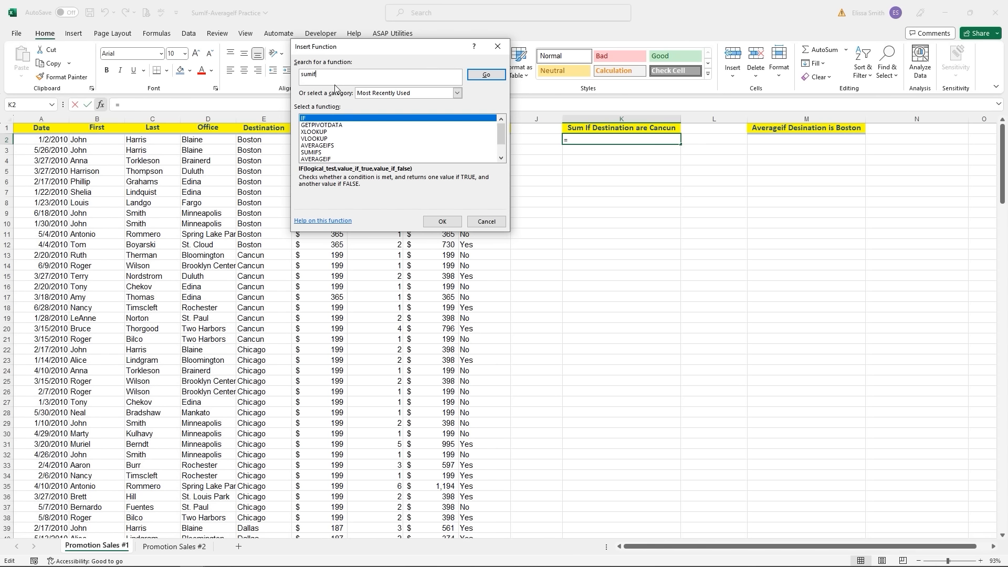
{"action": "left_click", "coordinate": [487, 77]}
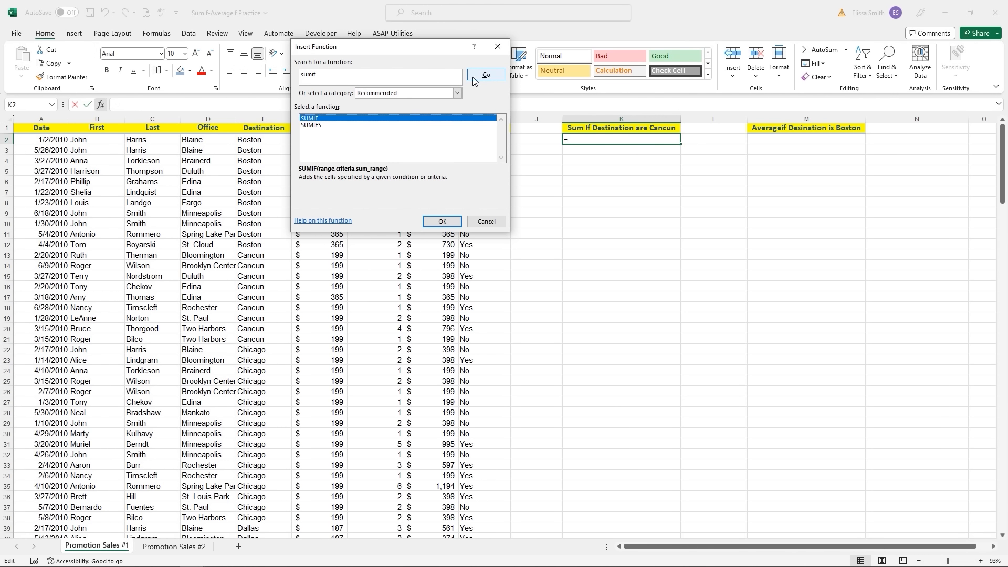
- Insert SUMIF in K2 and set its Range to the Destination cells E2:E200
{"action": "double_click", "coordinate": [346, 119]}
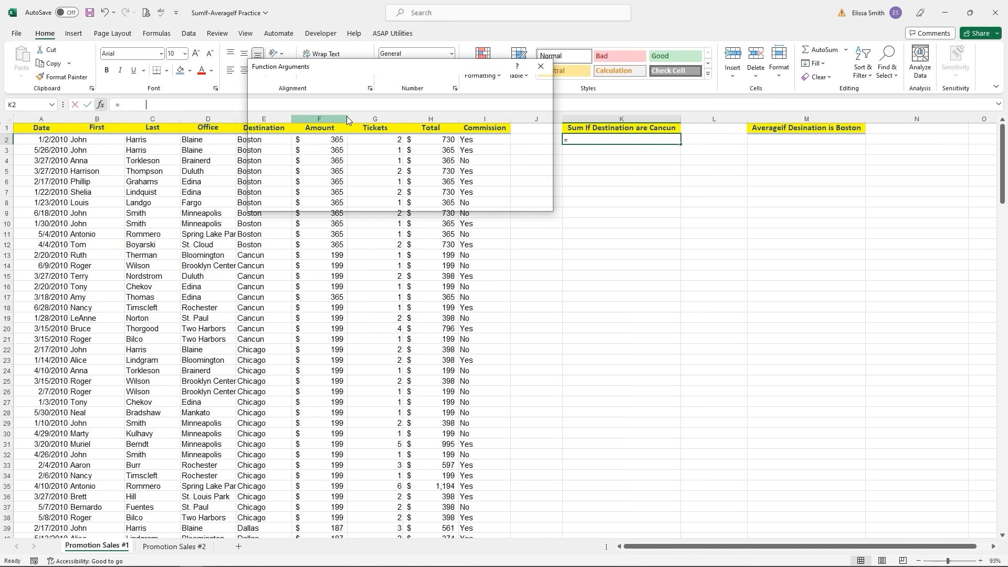
{"action": "left_click", "coordinate": [273, 72]}
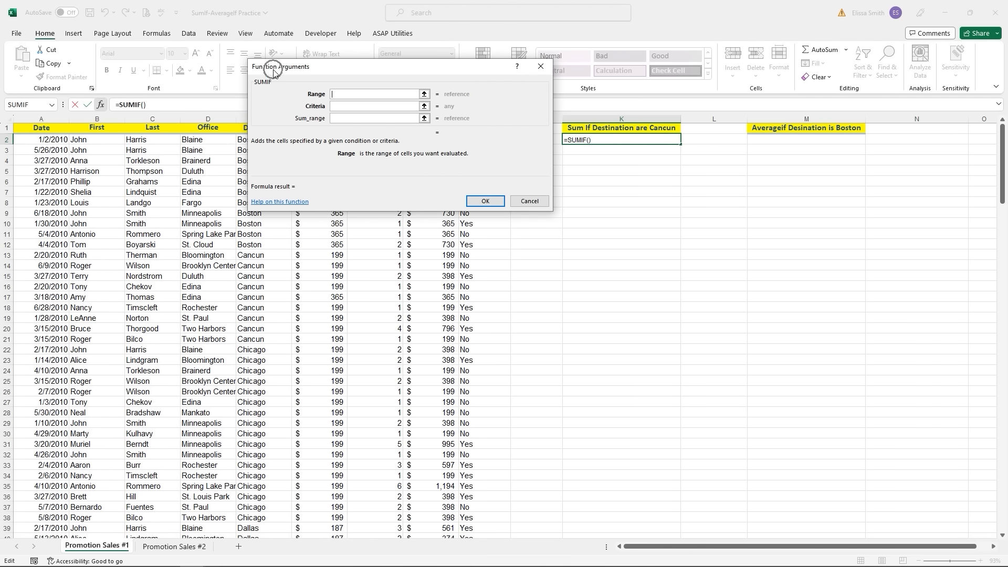
{"action": "left_click", "coordinate": [340, 93]}
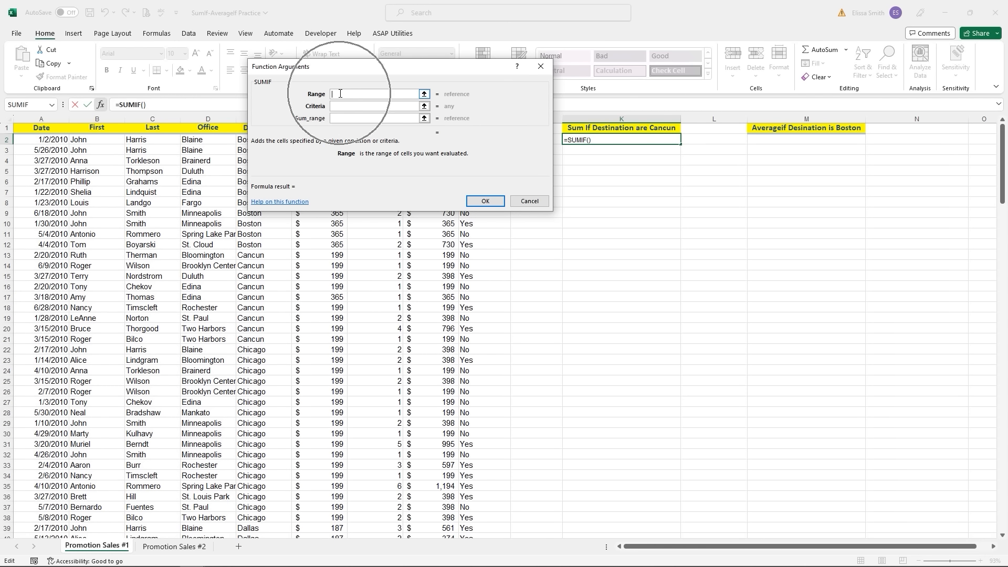
{"action": "left_click_drag", "start_coordinate": [376, 72], "coordinate": [486, 161]}
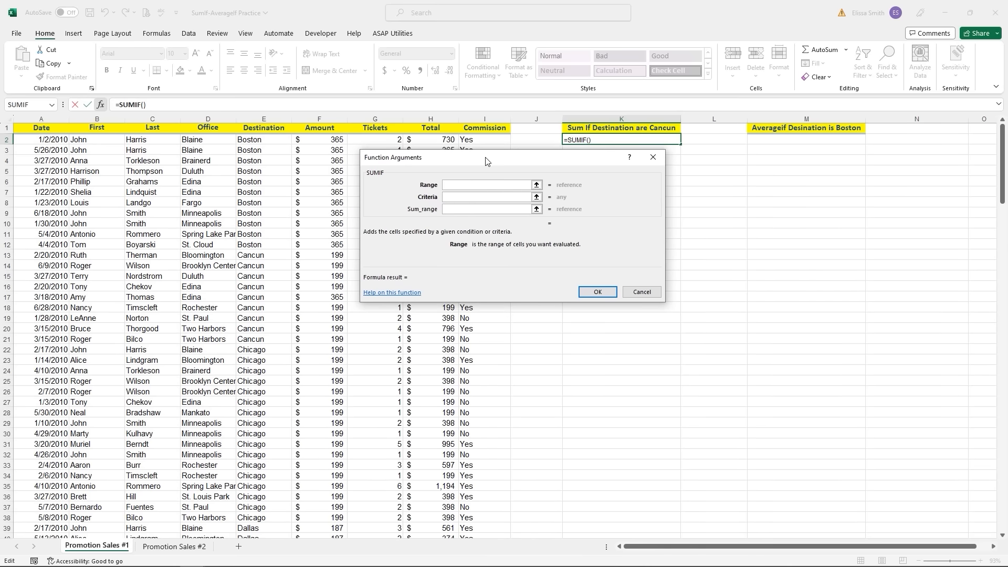
{"action": "left_click", "coordinate": [267, 141]}
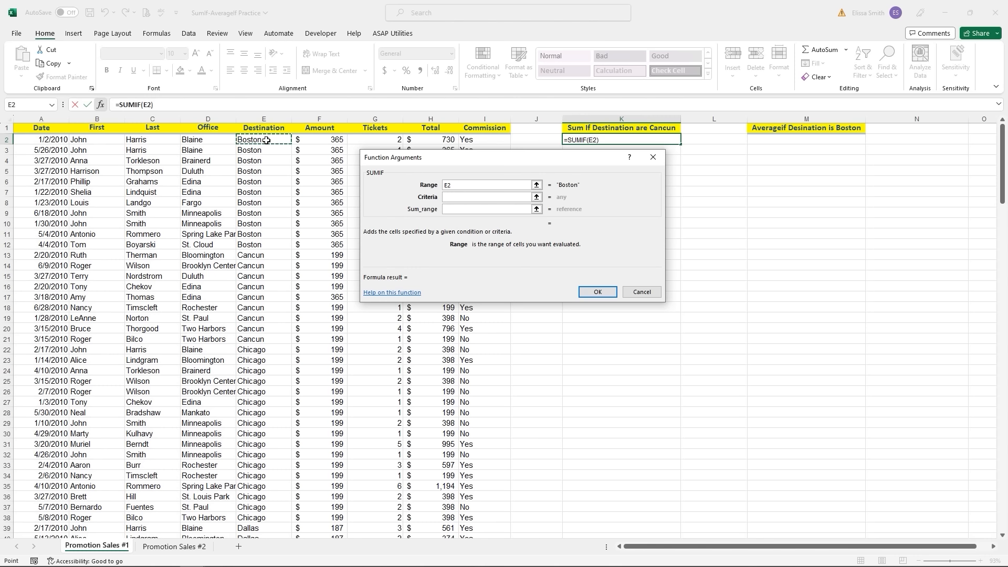
{"action": "key", "text": "ctrl+shift+Down"}
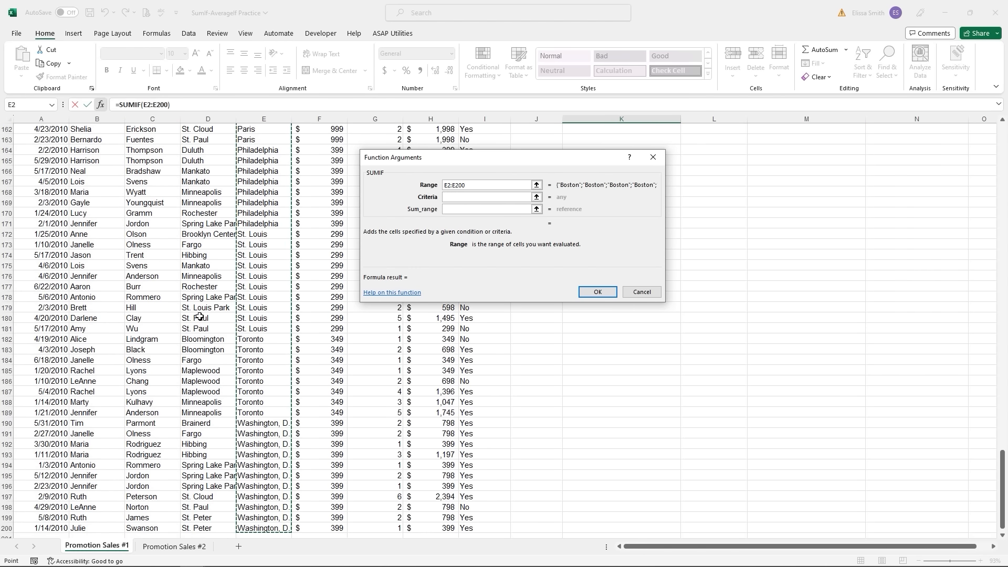
{"action": "scroll", "coordinate": [283, 512], "scroll_direction": "up", "scroll_amount": 20}
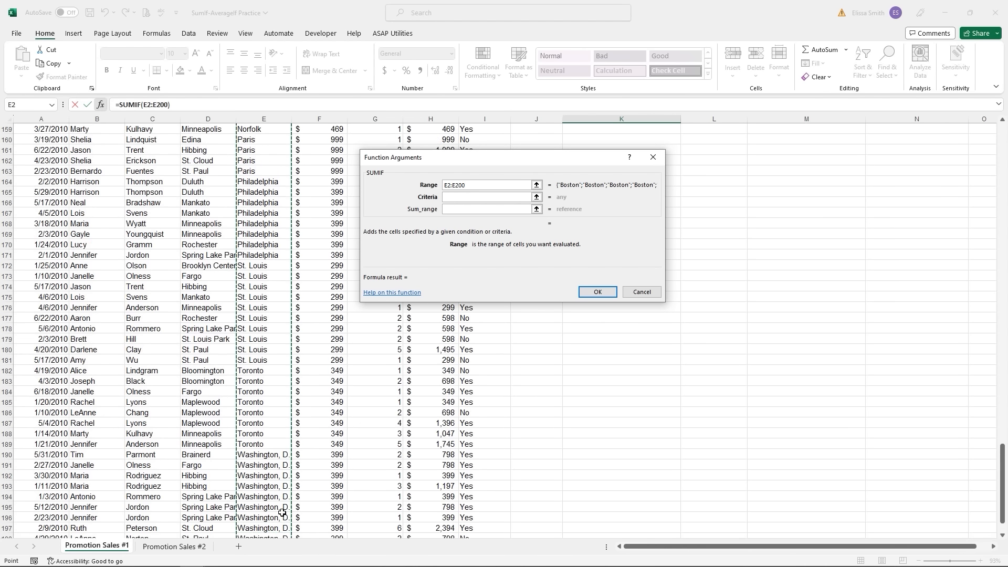
{"action": "scroll", "coordinate": [281, 510], "scroll_direction": "up", "scroll_amount": 10}
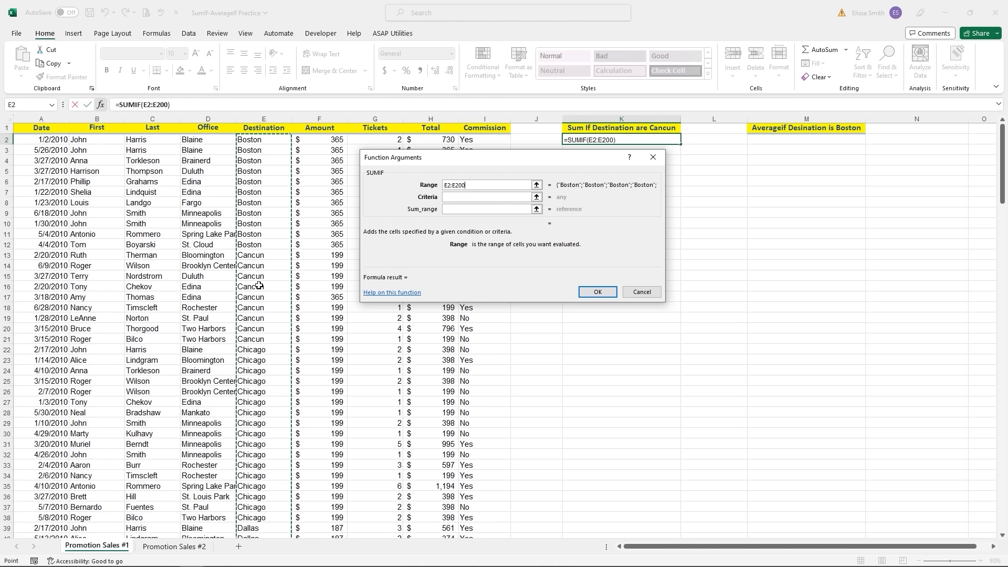
- Finish the SUMIF with criteria "Cancun" and sum range H2:H200, giving 2952
{"action": "left_click", "coordinate": [471, 198]}
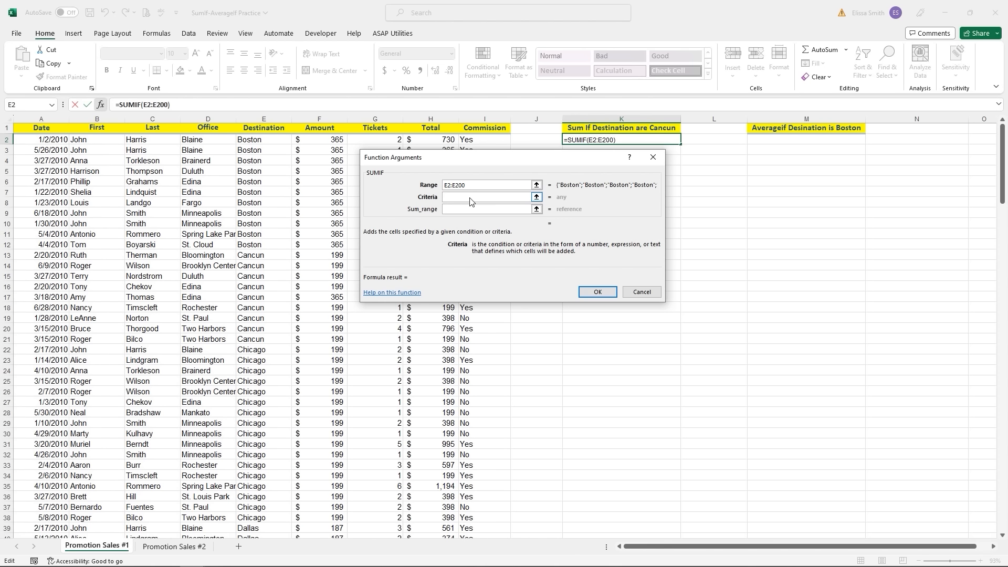
{"action": "type", "text": "\"Cancun\""}
{"action": "left_click", "coordinate": [453, 211]}
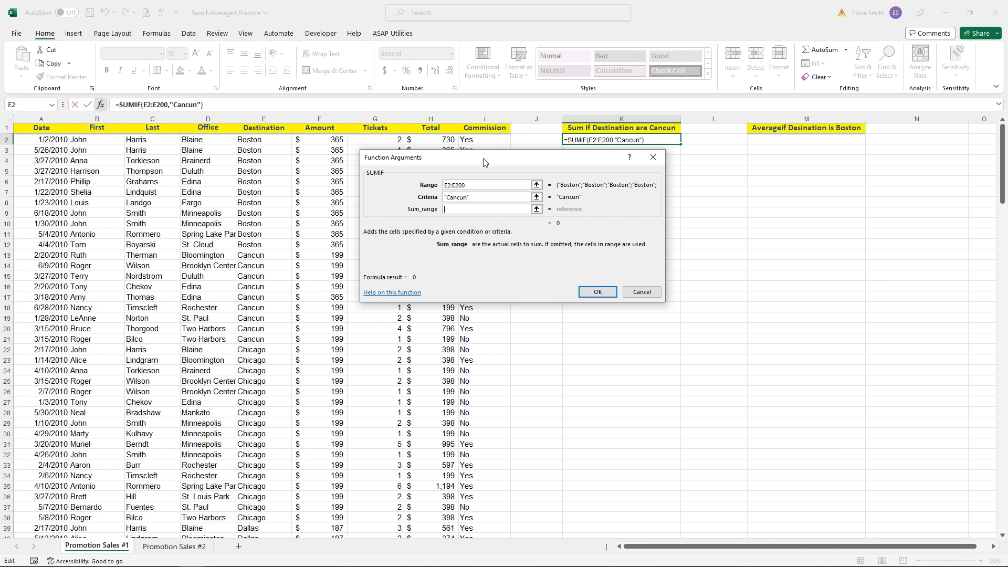
{"action": "left_click_drag", "start_coordinate": [488, 160], "coordinate": [721, 175]}
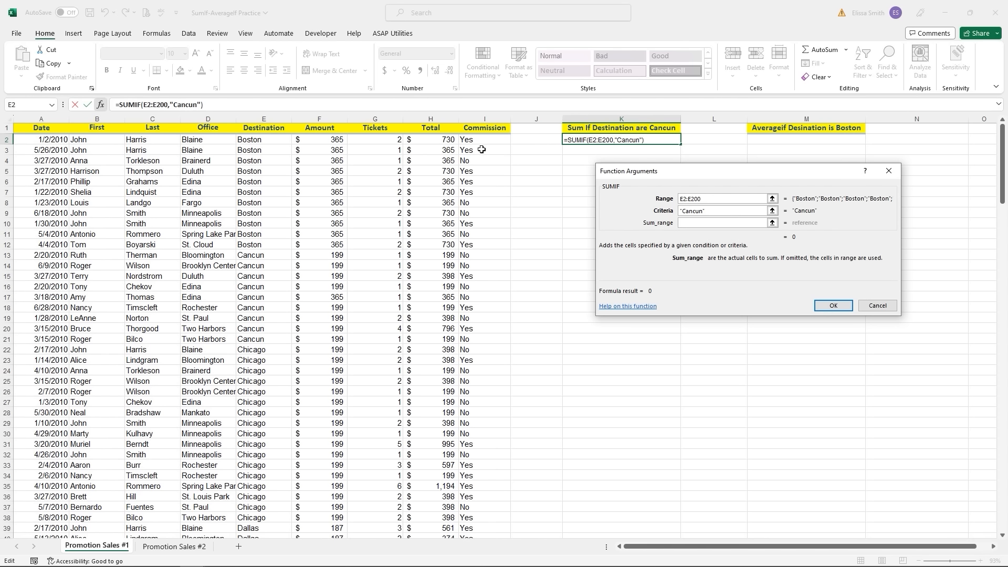
{"action": "left_click", "coordinate": [435, 142]}
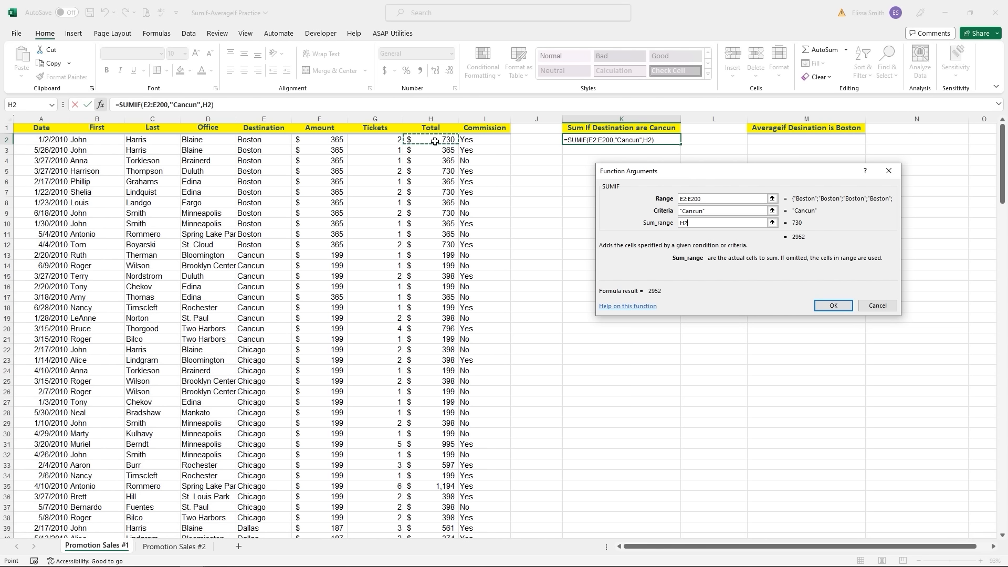
{"action": "key", "text": "ctrl+shift+Down"}
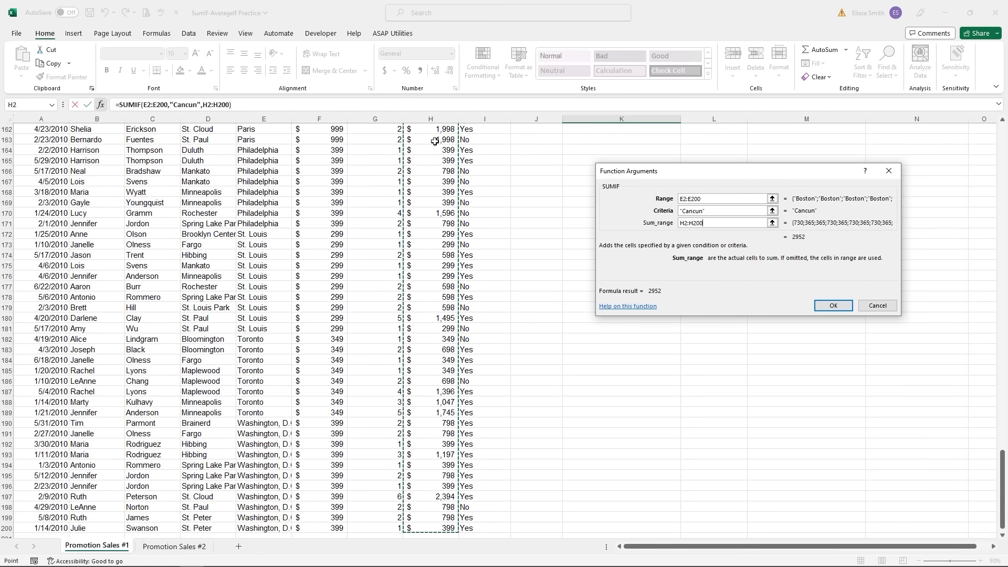
{"action": "scroll", "coordinate": [435, 142], "scroll_direction": "up", "scroll_amount": 20}
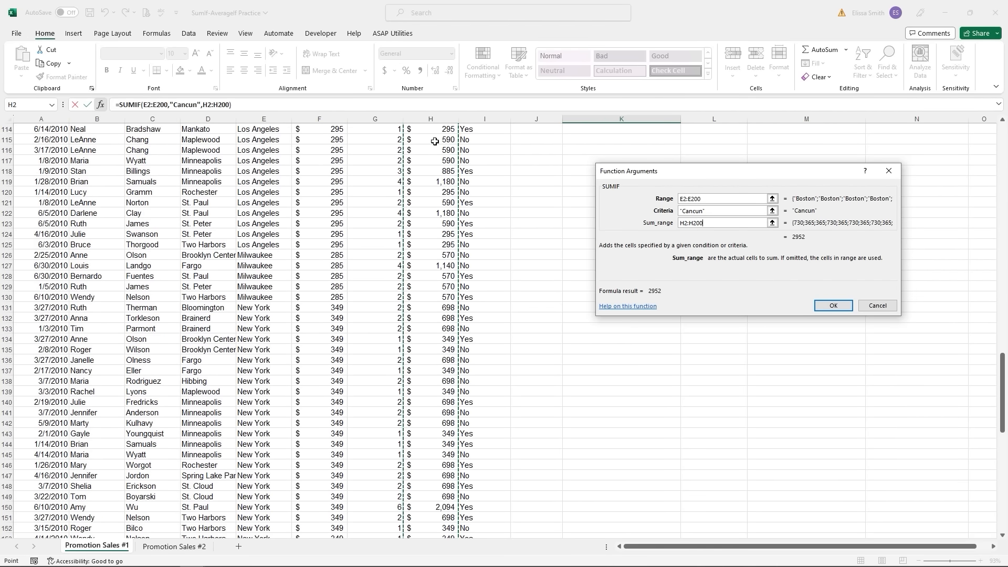
{"action": "scroll", "coordinate": [434, 141], "scroll_direction": "up", "scroll_amount": 10}
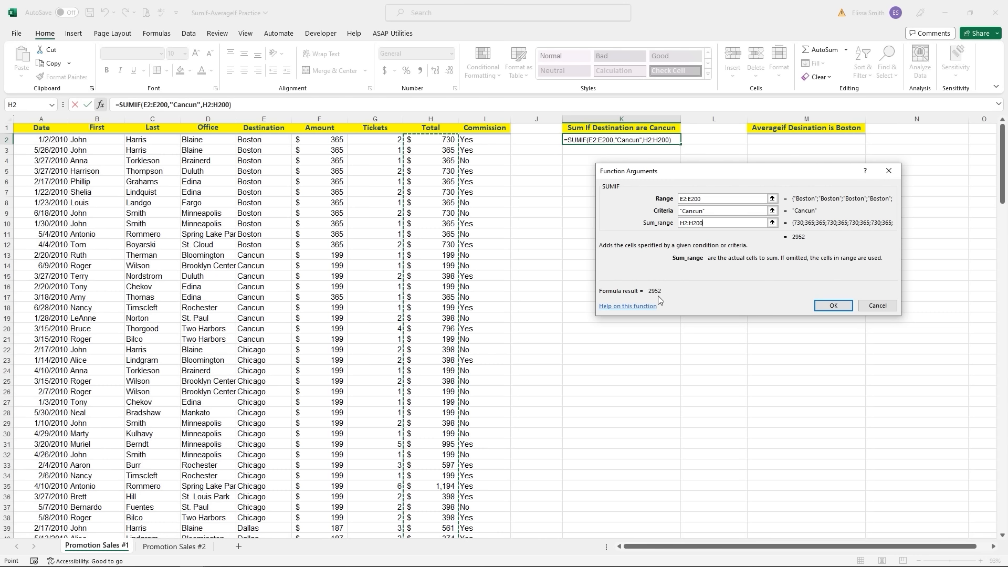
{"action": "left_click", "coordinate": [838, 306]}
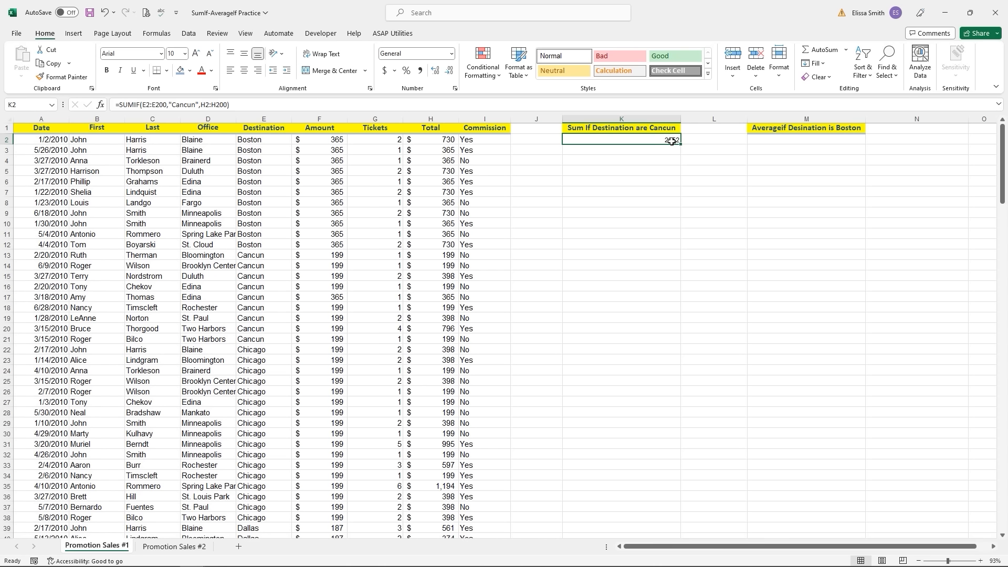
{"action": "left_click_drag", "start_coordinate": [247, 255], "coordinate": [256, 339]}
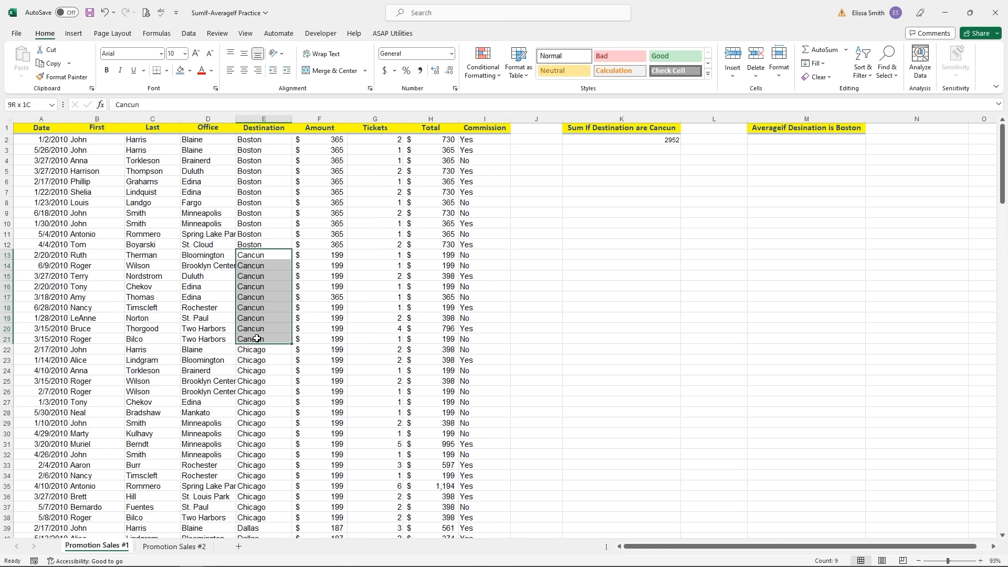
{"action": "left_click_drag", "start_coordinate": [257, 339], "coordinate": [432, 343]}
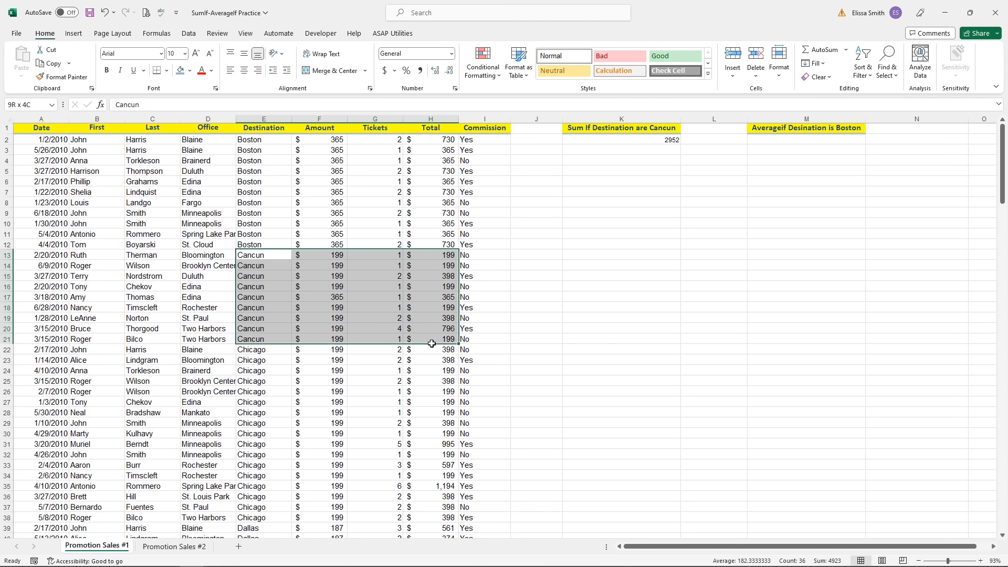
{"action": "left_click_drag", "start_coordinate": [432, 343], "coordinate": [432, 344]}
{"action": "left_click_drag", "start_coordinate": [447, 256], "coordinate": [450, 336]}
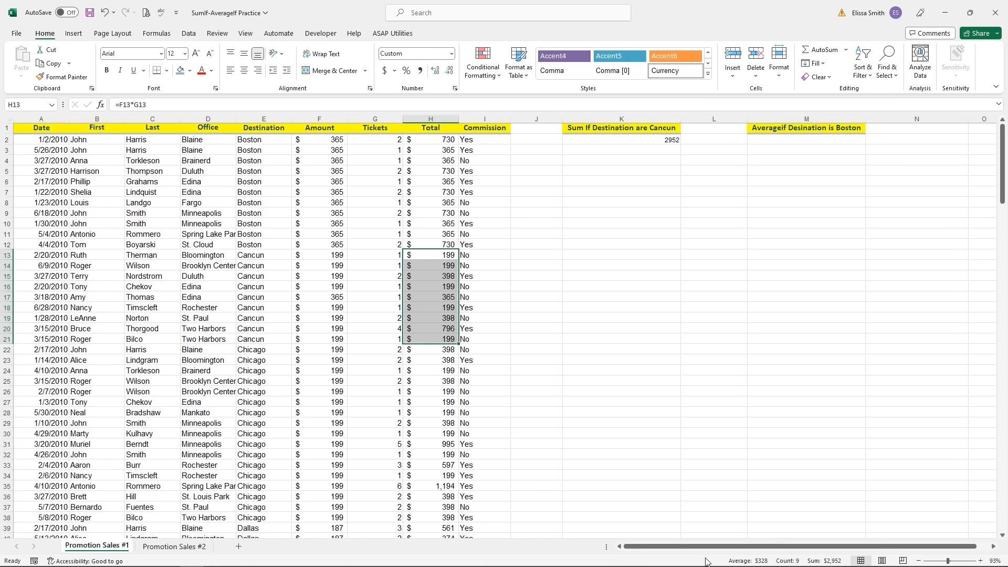
{"action": "key", "text": "ctrl+q"}
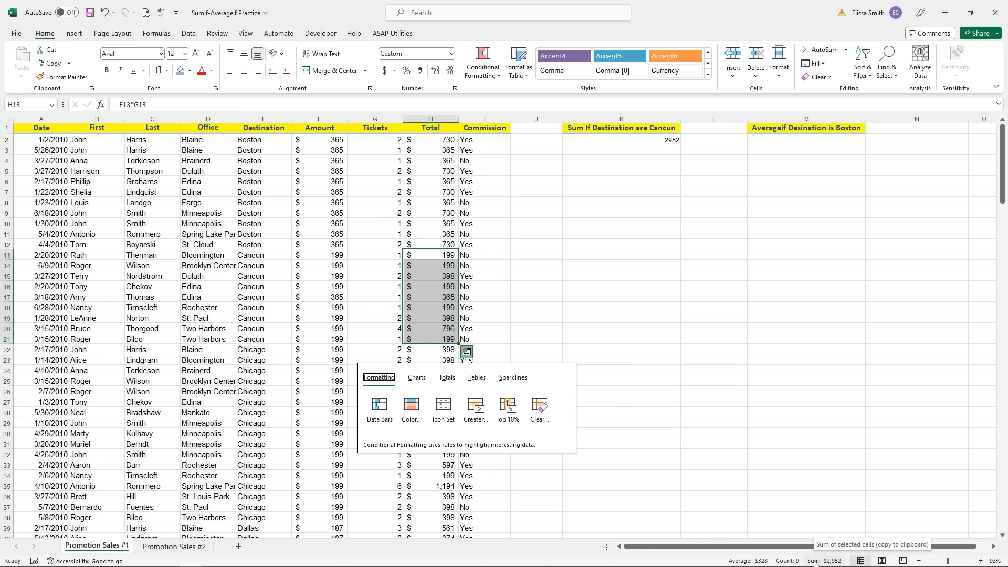
{"action": "left_click", "coordinate": [764, 140]}
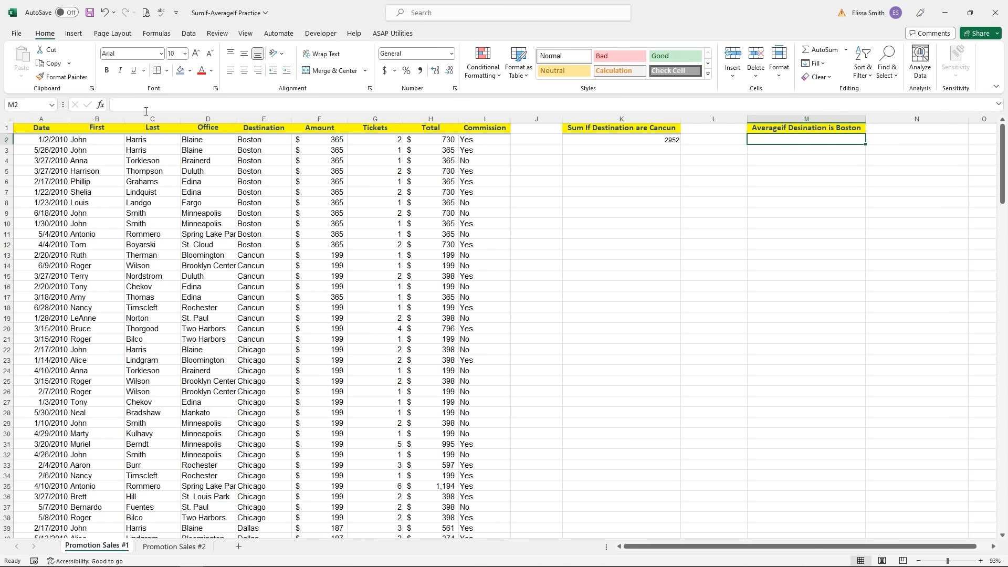
- Find AVERAGEIF through Insert Function and open its arguments for cell M2
{"action": "left_click", "coordinate": [100, 105]}
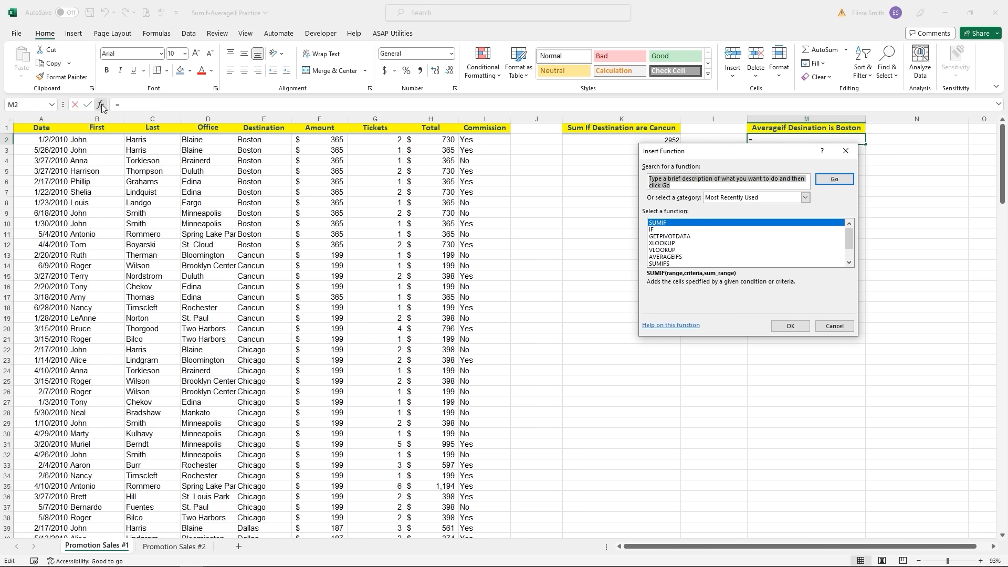
{"action": "type", "text": "averageif"}
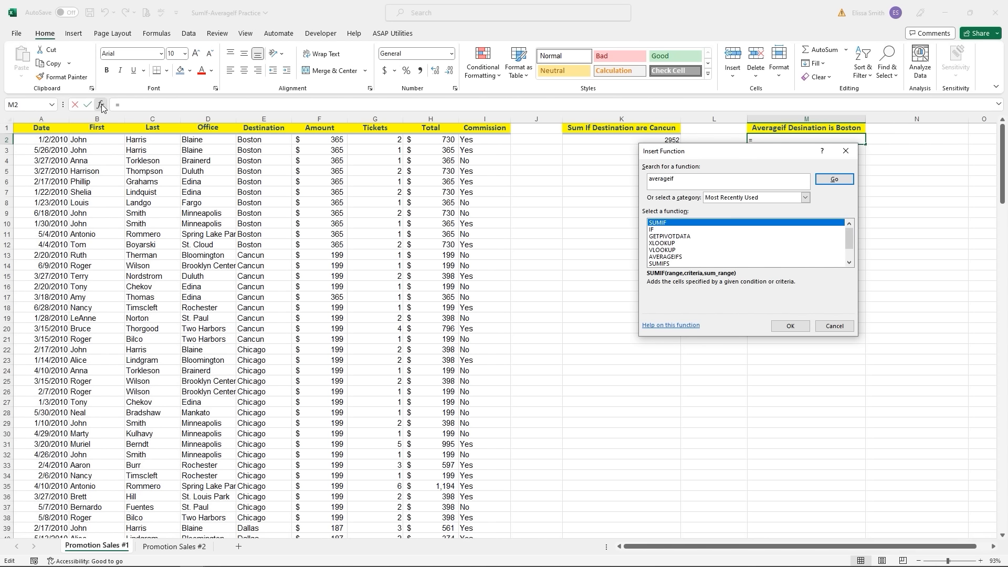
{"action": "left_click", "coordinate": [843, 180]}
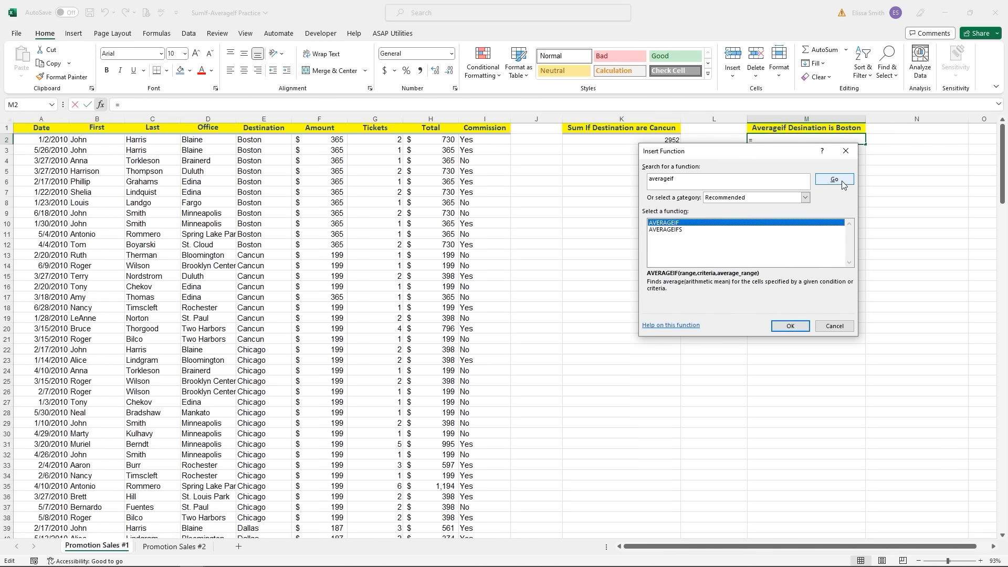
{"action": "left_click", "coordinate": [671, 224]}
{"action": "double_click", "coordinate": [671, 224]}
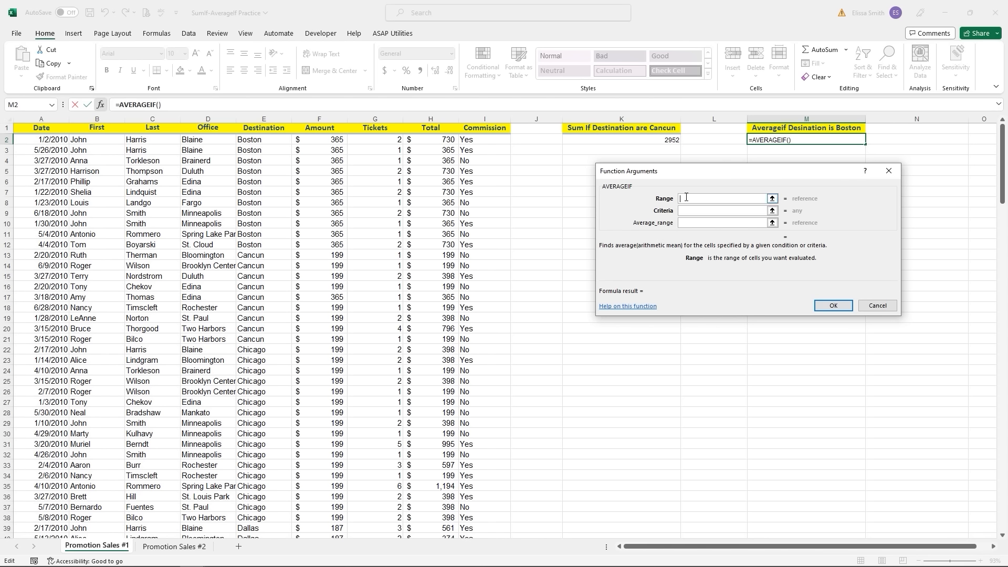
{"action": "left_click", "coordinate": [686, 198]}
- Complete AVERAGEIF with range E2:E200, criteria "Boston" and average range H2:H200, giving 530.9090909
{"action": "left_click", "coordinate": [261, 140]}
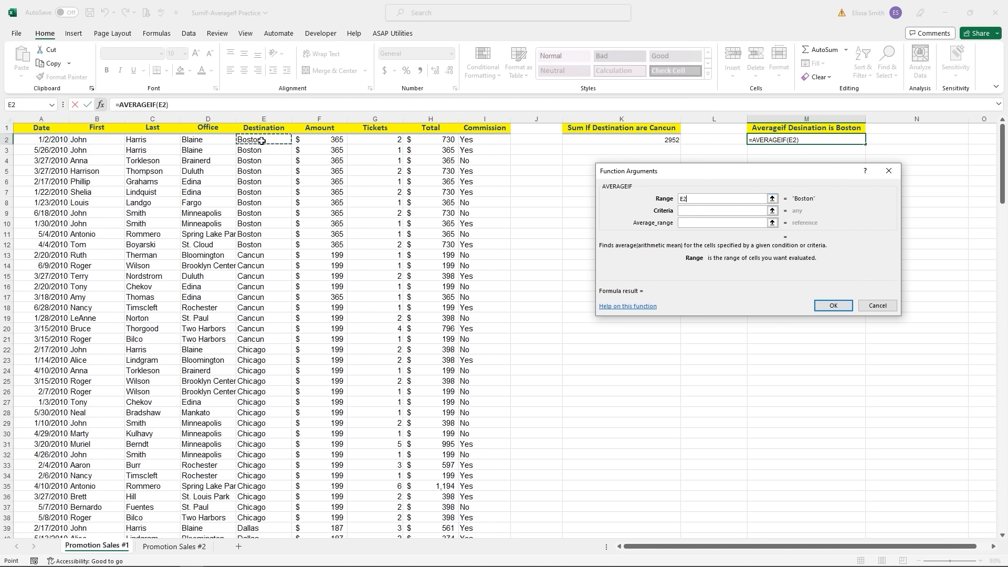
{"action": "key", "text": "ctrl+shift+Down"}
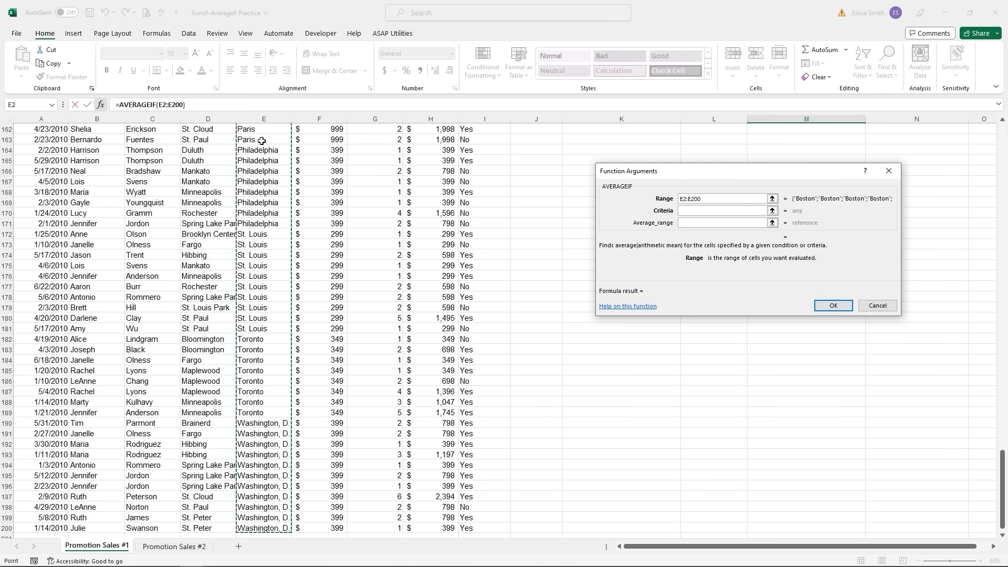
{"action": "scroll", "coordinate": [261, 141], "scroll_direction": "up", "scroll_amount": 20}
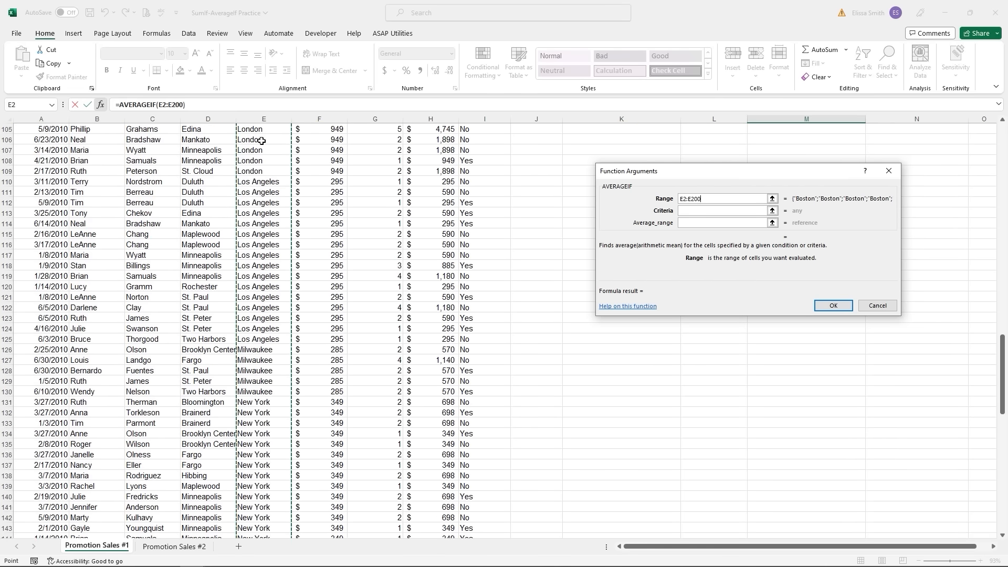
{"action": "key", "text": "ctrl"}
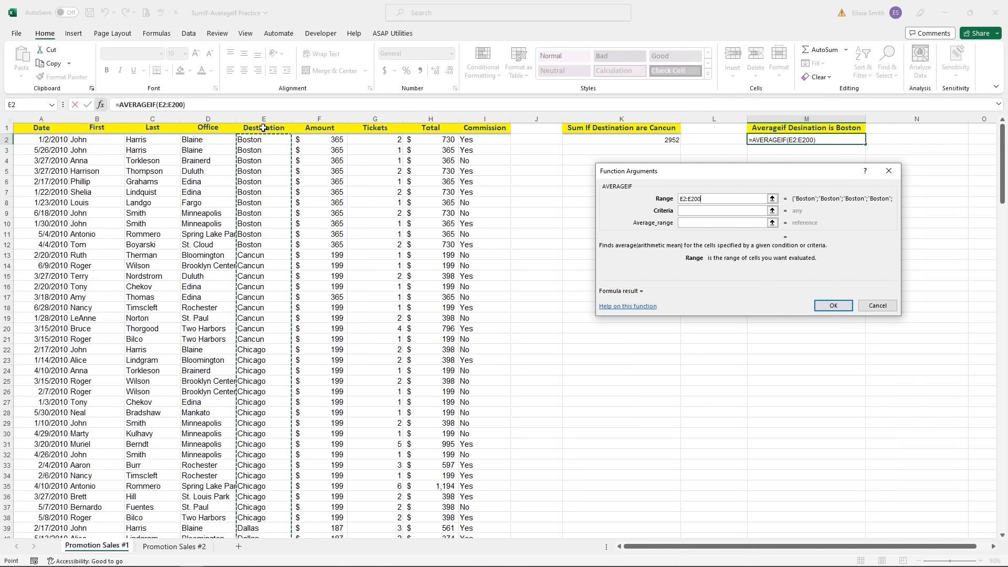
{"action": "left_click", "coordinate": [691, 210]}
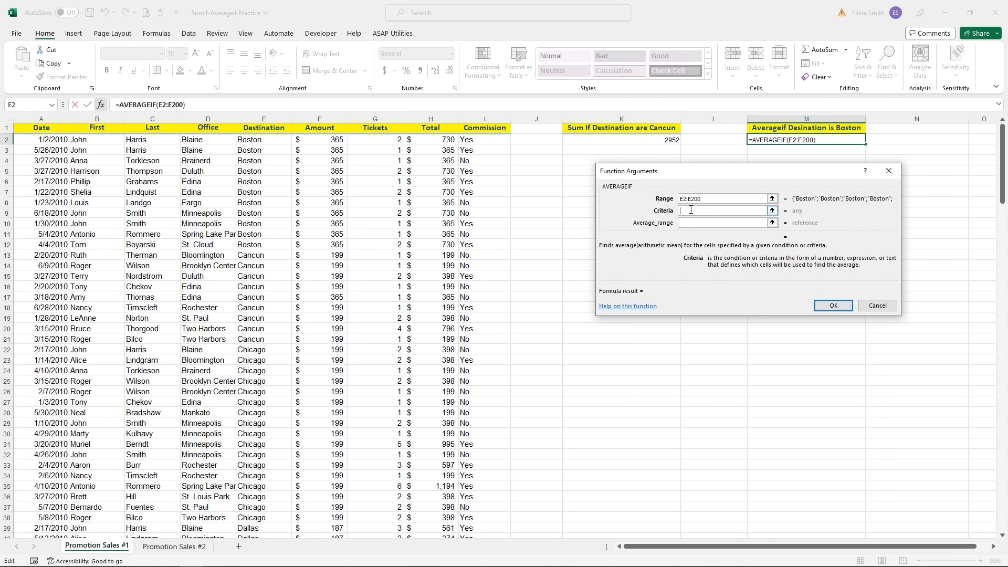
{"action": "type", "text": "\"Boston\""}
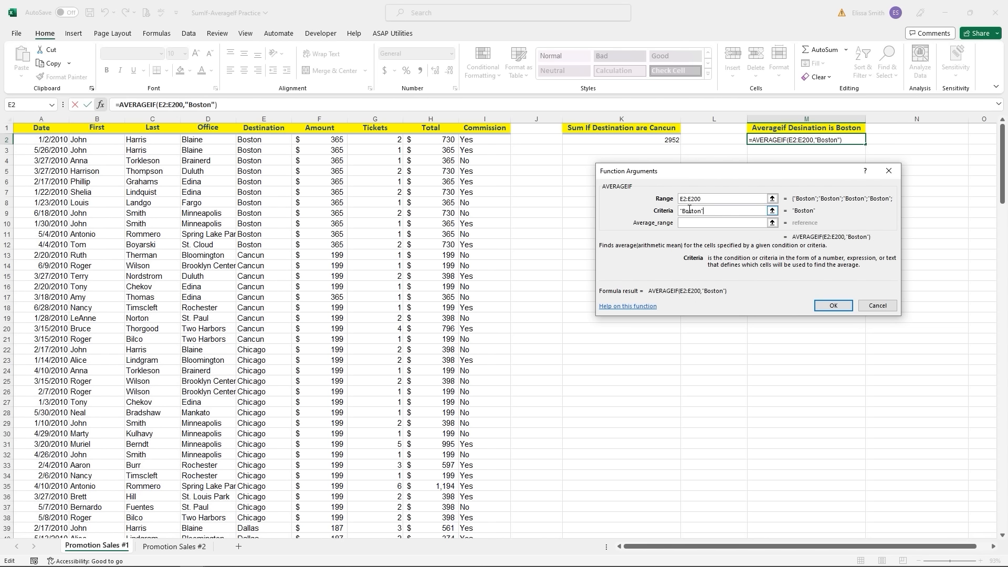
{"action": "left_click", "coordinate": [694, 223]}
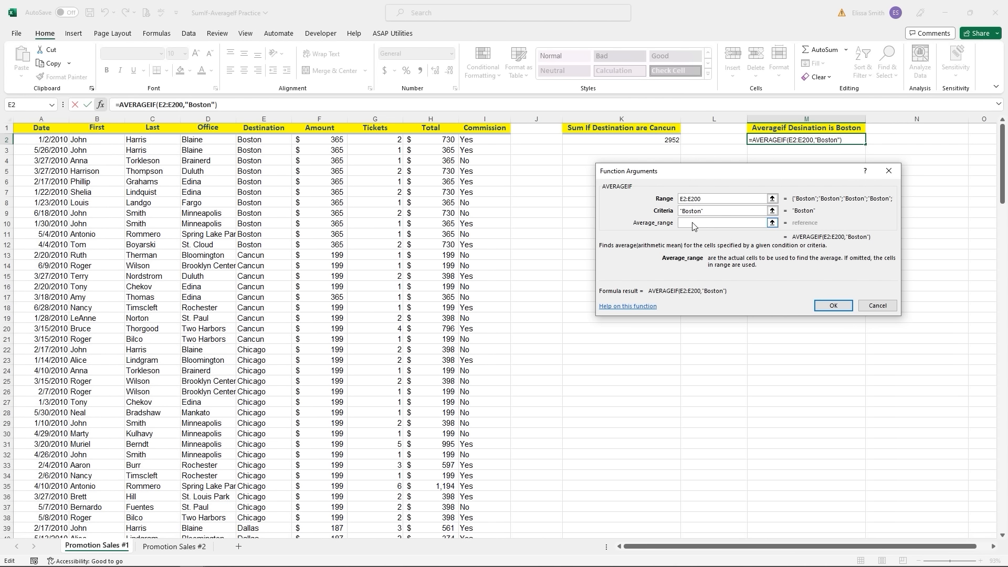
{"action": "left_click", "coordinate": [436, 140]}
{"action": "key", "text": "ctrl+shift+Down"}
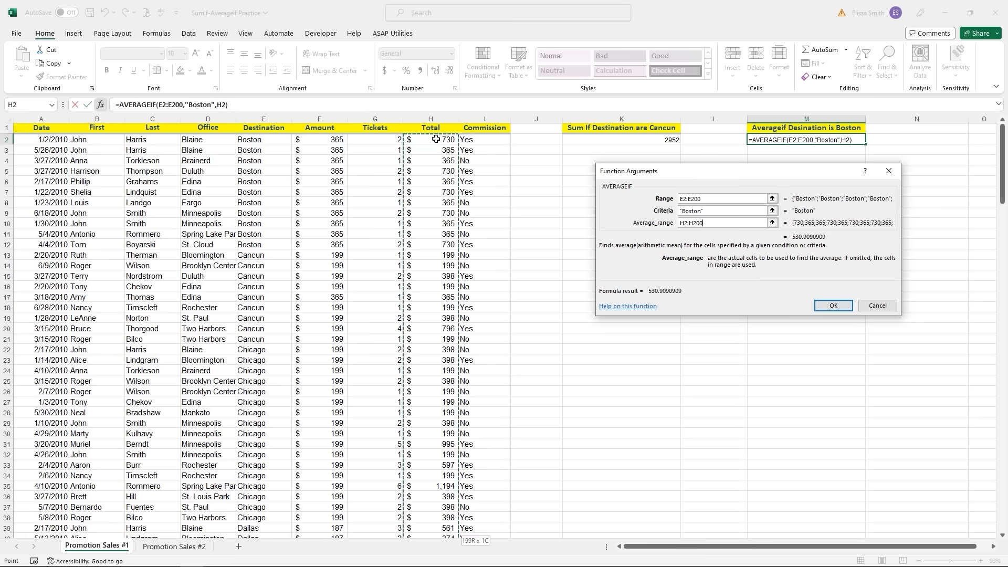
{"action": "scroll", "coordinate": [436, 139], "scroll_direction": "up", "scroll_amount": 20}
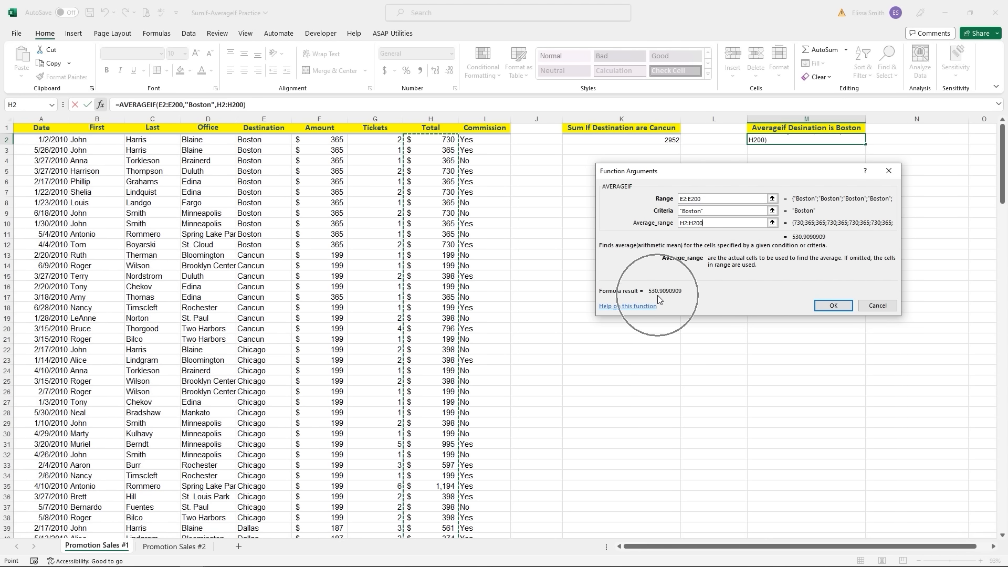
{"action": "left_click", "coordinate": [834, 305]}
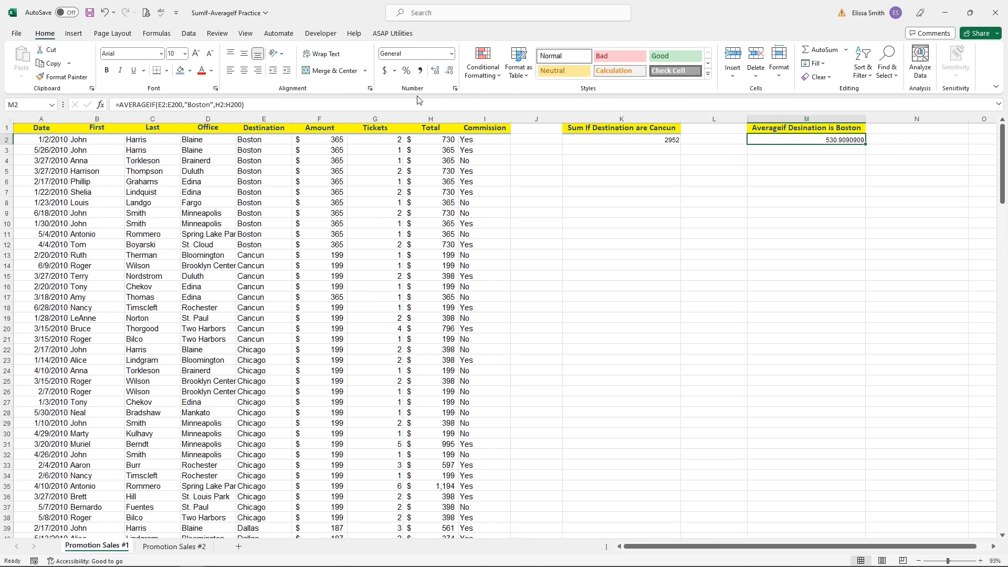
- Format M2 as accounting currency ($530.91) and check the Boston totals in H2:H12
{"action": "left_click", "coordinate": [385, 72]}
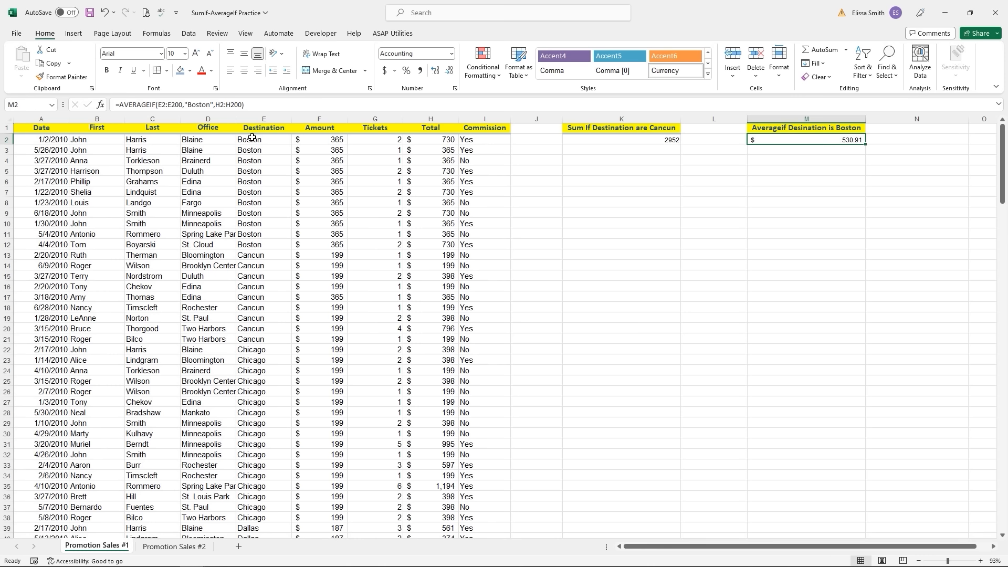
{"action": "left_click_drag", "start_coordinate": [251, 138], "coordinate": [449, 244]}
{"action": "left_click_drag", "start_coordinate": [433, 139], "coordinate": [439, 252]}
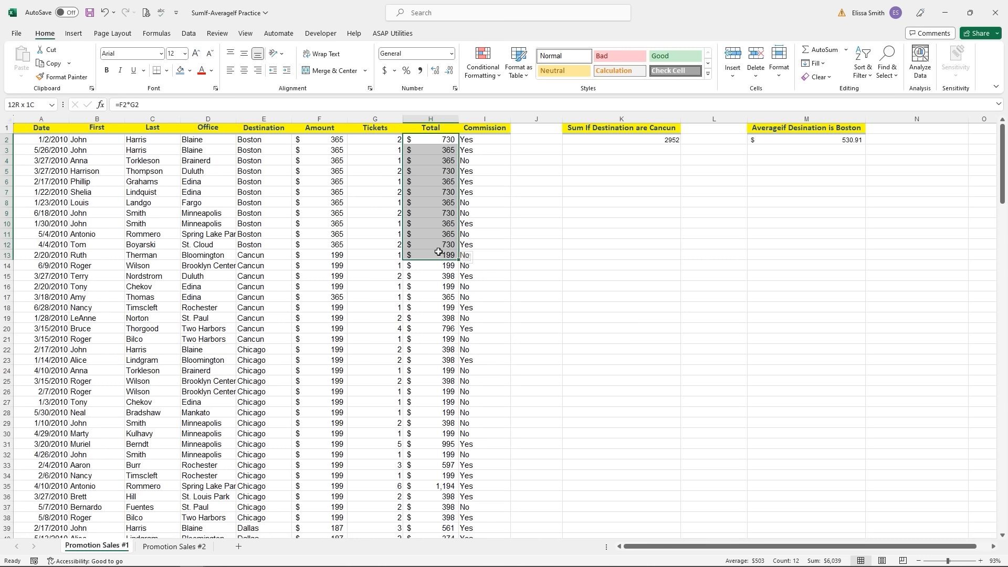
{"action": "left_click_drag", "start_coordinate": [438, 252], "coordinate": [438, 247]}
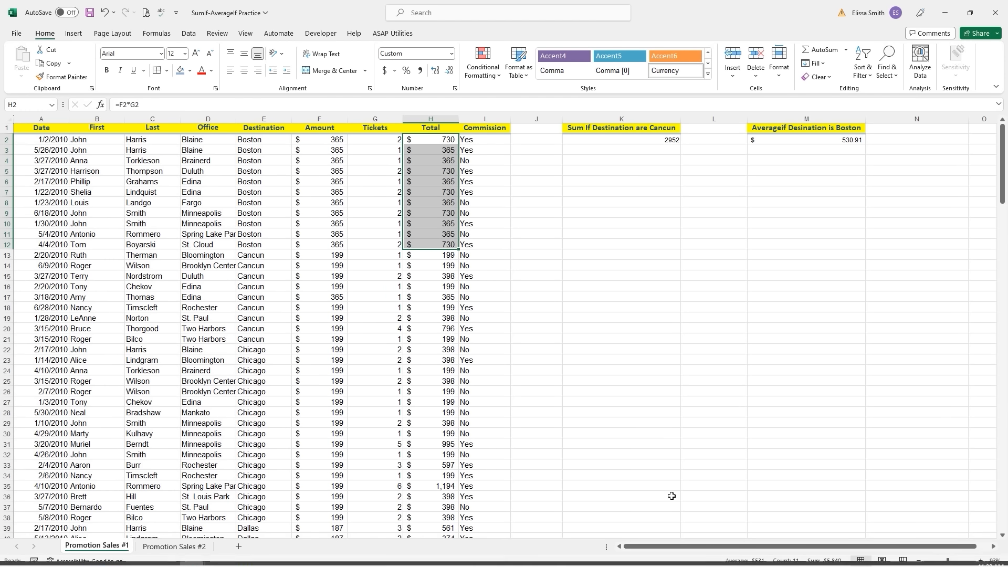
{"action": "key", "text": "ctrl+q"}
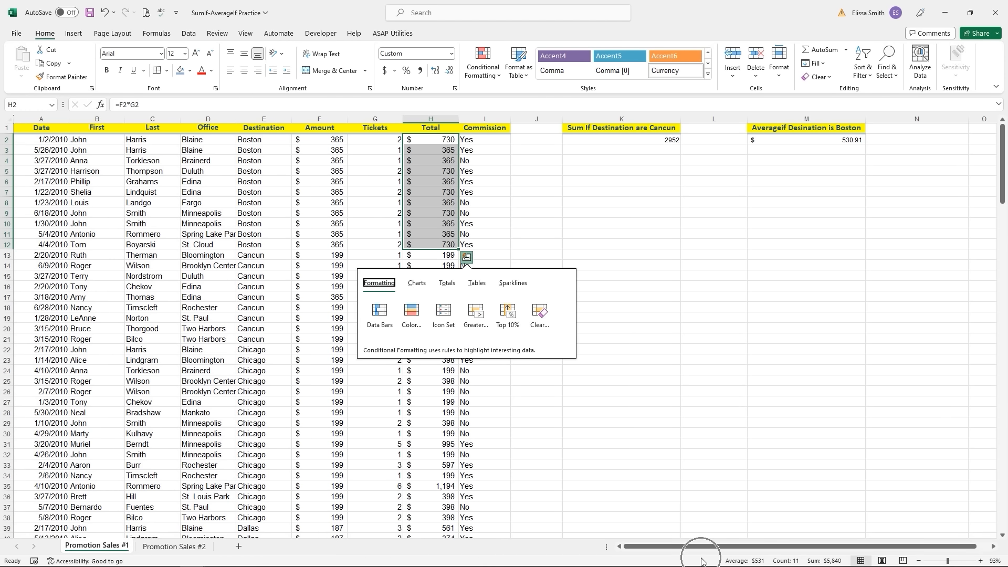
{"action": "left_click", "coordinate": [797, 140]}
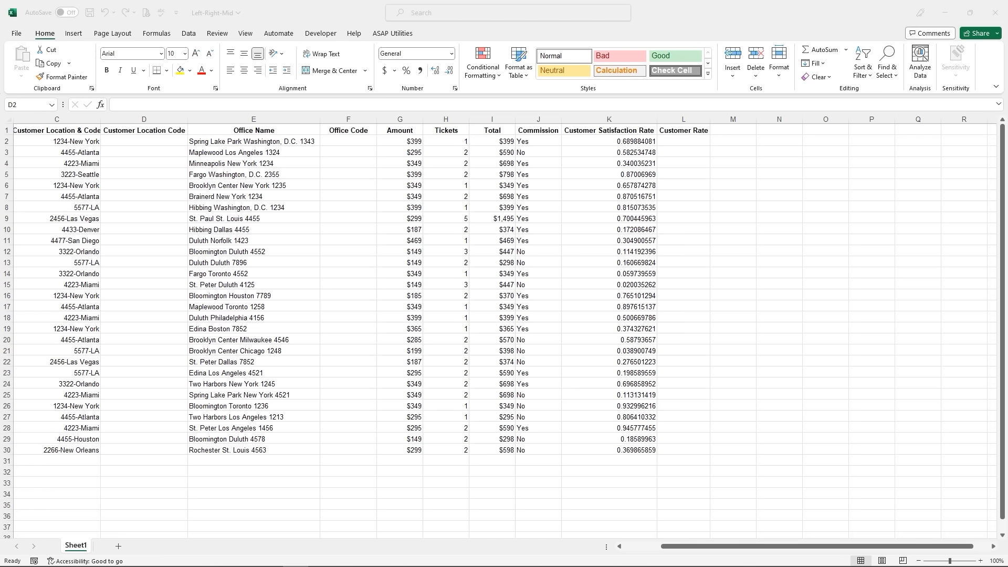
- Enter =LEFT(C2,4) in D2 to extract the location code's first four digits
{"action": "left_click", "coordinate": [114, 141]}
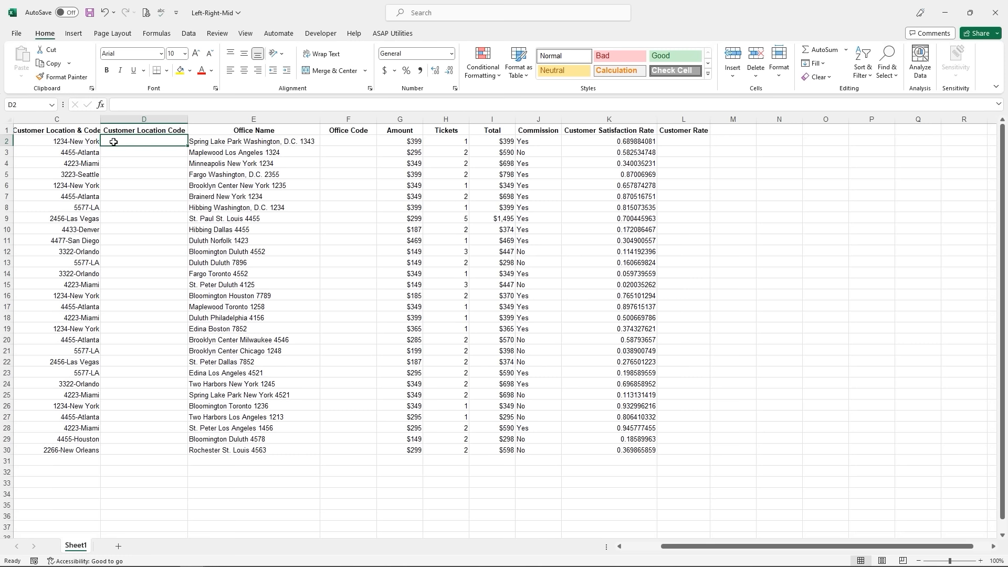
{"action": "type", "text": "="}
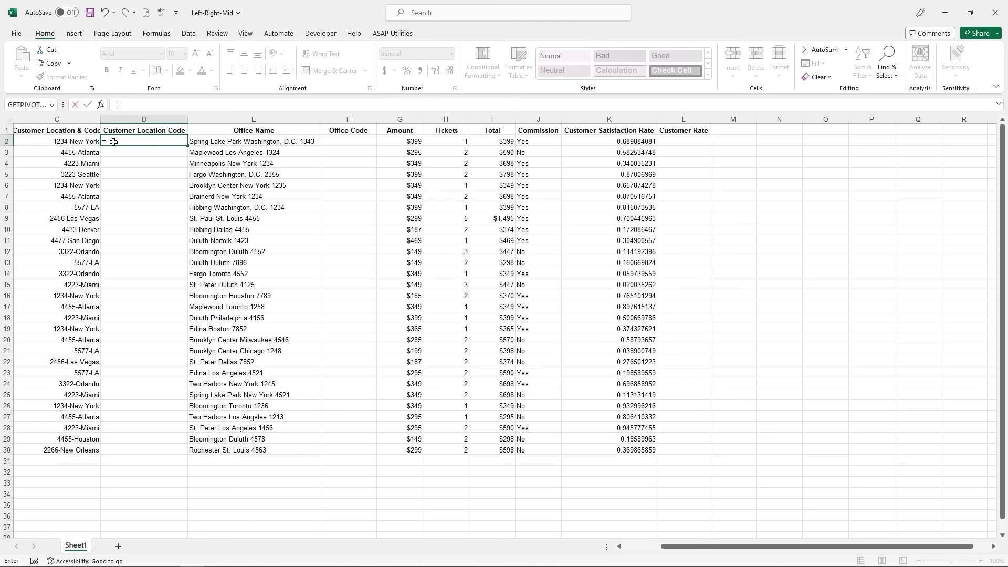
{"action": "type", "text": "lef"}
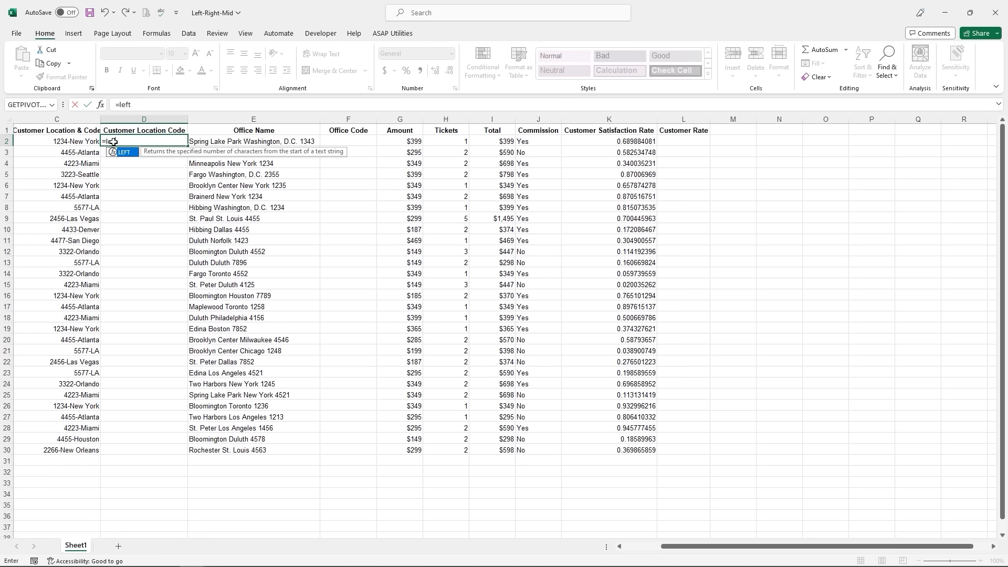
{"action": "type", "text": "t"}
{"action": "double_click", "coordinate": [127, 152]}
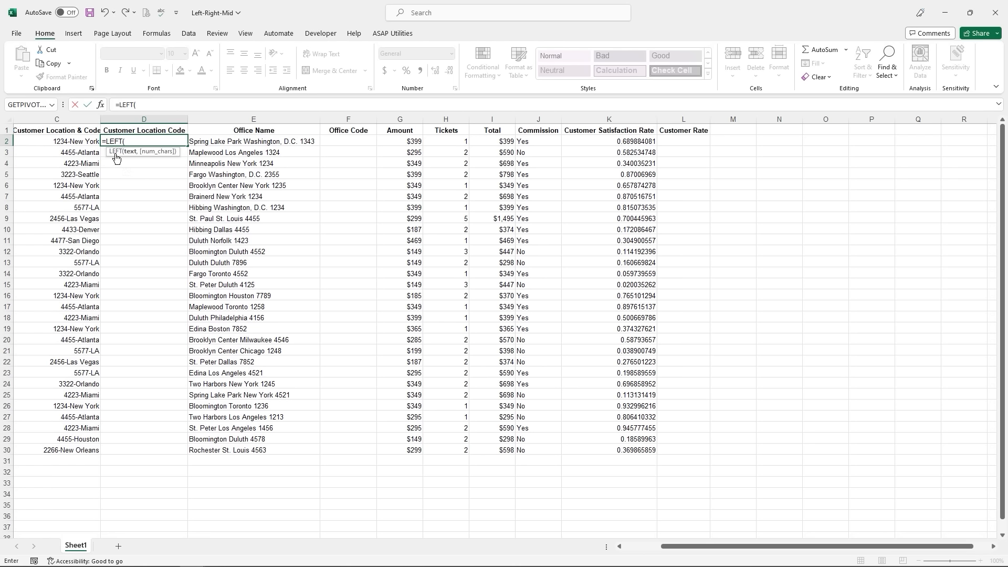
{"action": "left_click", "coordinate": [66, 143]}
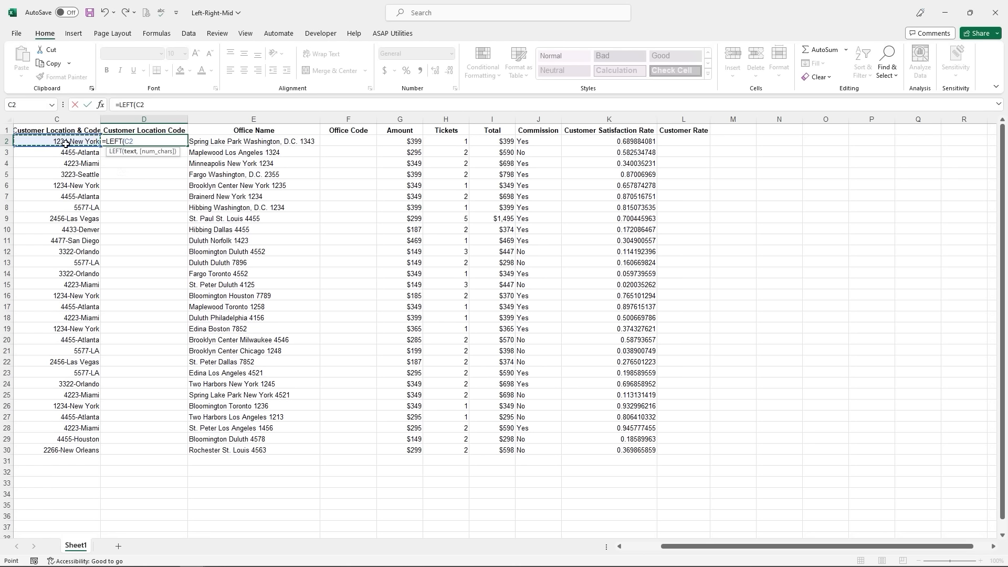
{"action": "type", "text": ",4"}
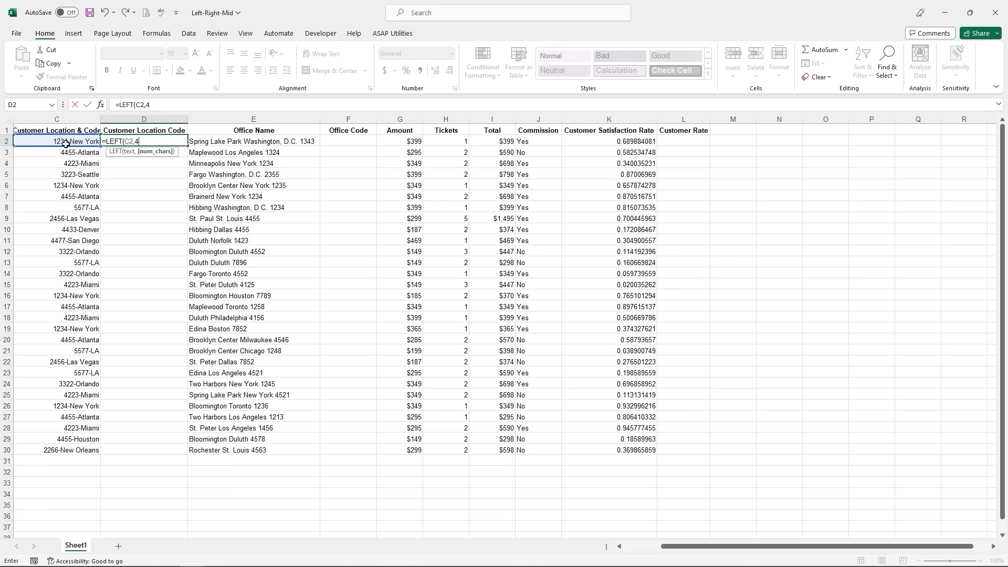
{"action": "key", "text": "Return"}
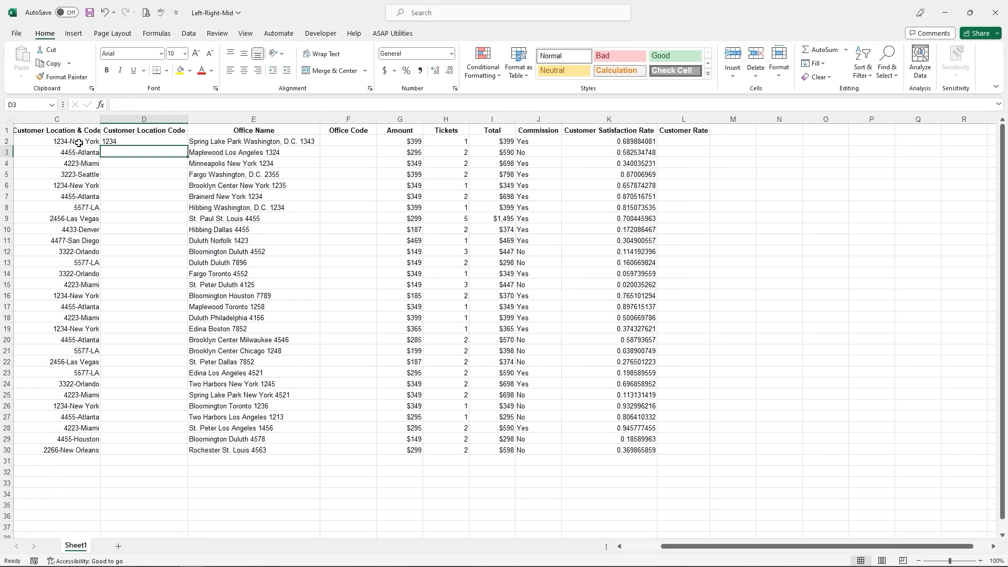
- Copy the LEFT formula down to D30 and widen the Office Code column
{"action": "left_click", "coordinate": [116, 142]}
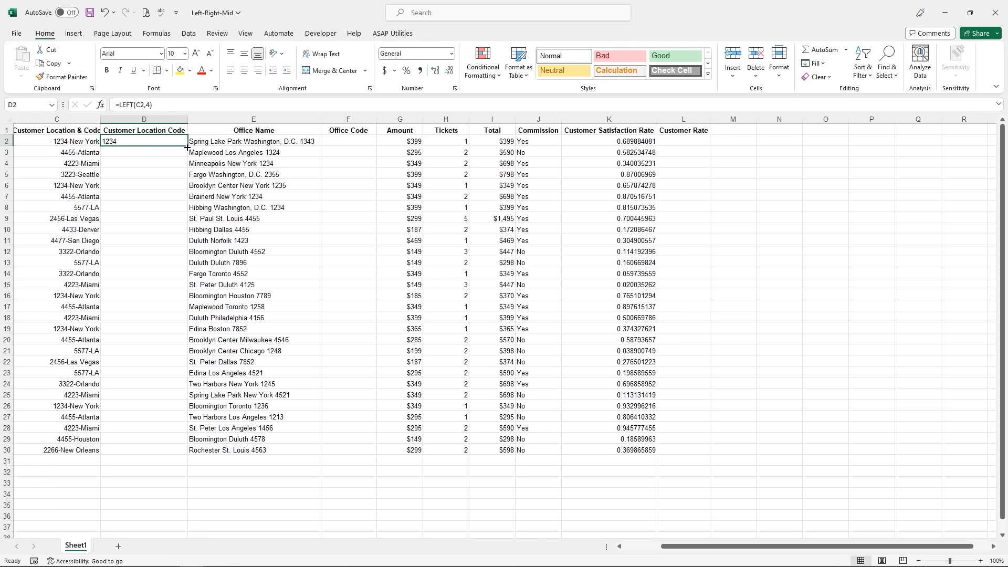
{"action": "left_click_drag", "start_coordinate": [188, 148], "coordinate": [180, 450]}
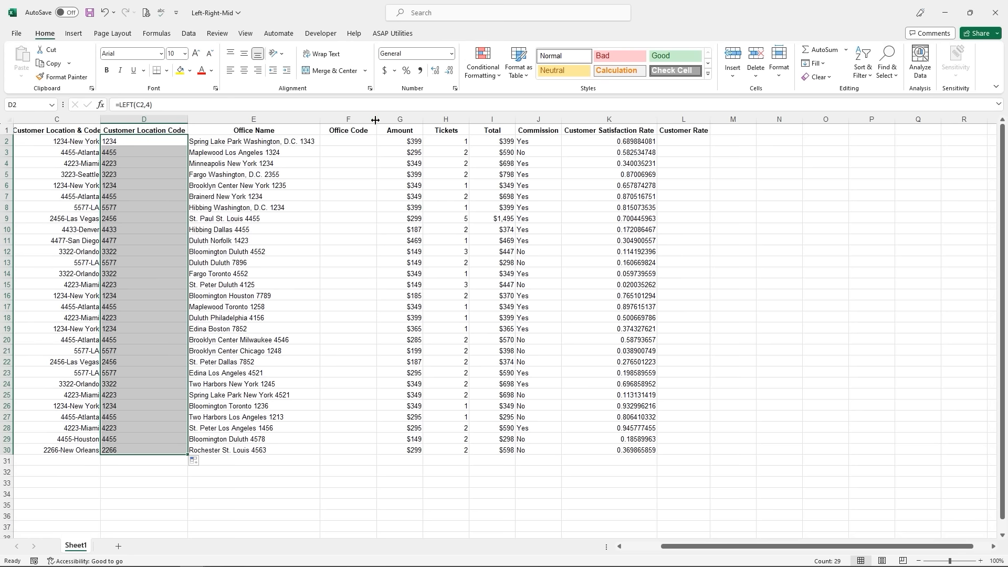
{"action": "left_click_drag", "start_coordinate": [375, 120], "coordinate": [393, 121]}
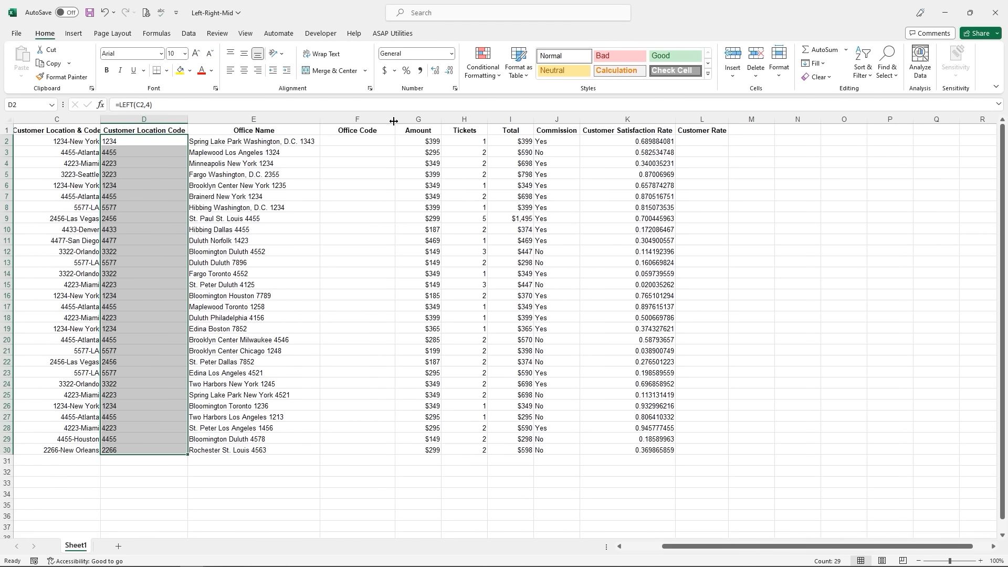
{"action": "left_click", "coordinate": [346, 144]}
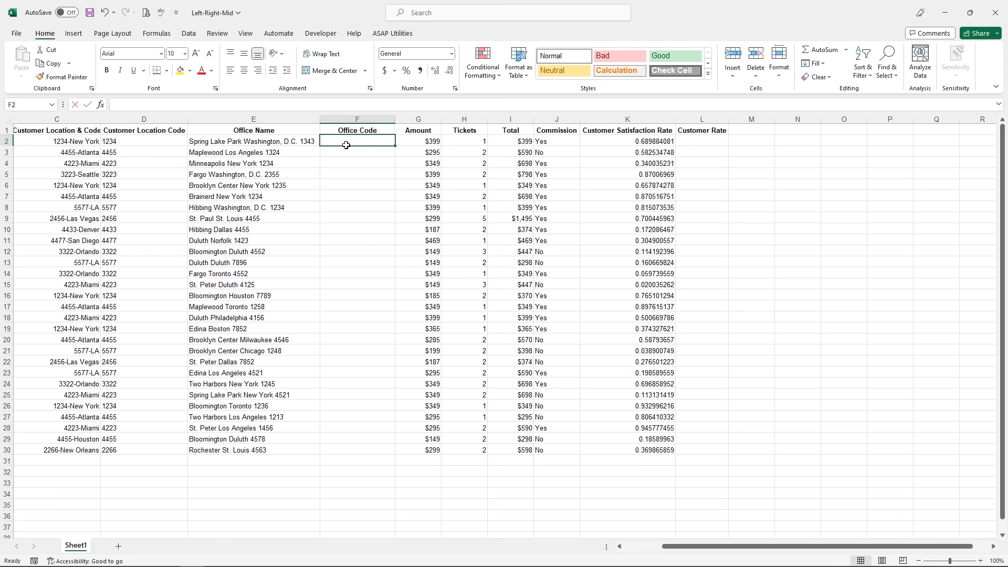
- Enter =RIGHT(E2,4) in F2 and copy it down to F30, showing codes like 1343
{"action": "type", "text": "=right"}
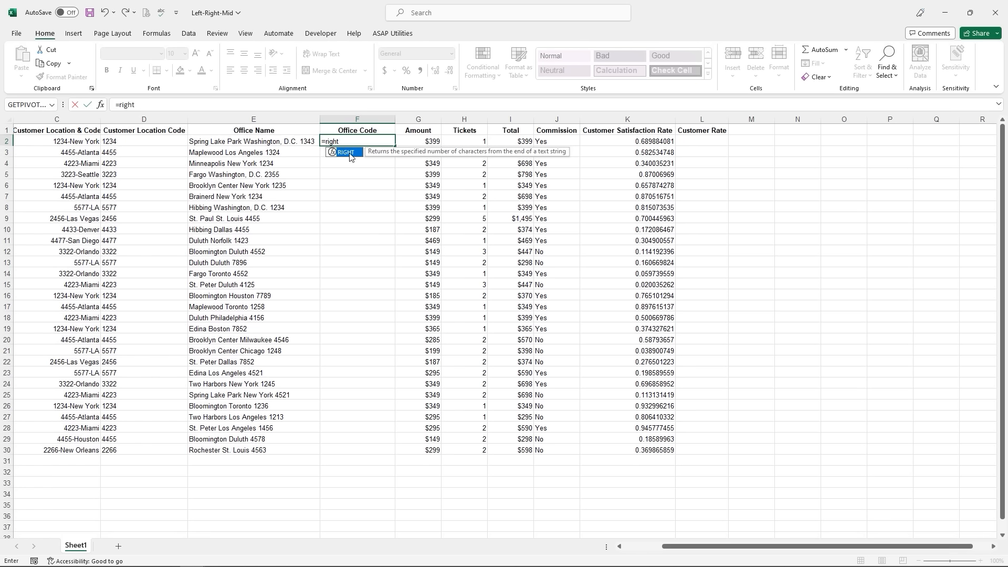
{"action": "double_click", "coordinate": [346, 152]}
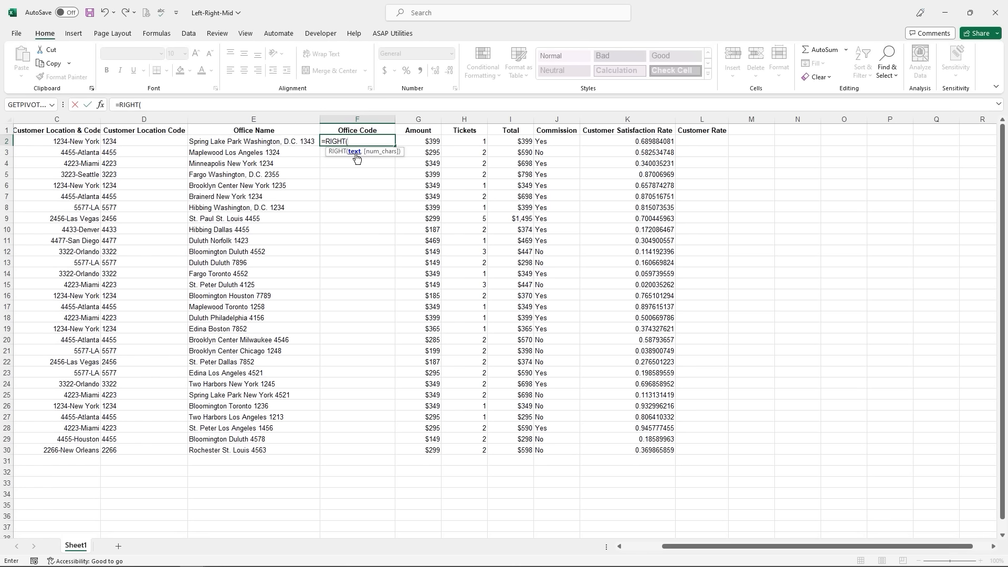
{"action": "left_click", "coordinate": [287, 142]}
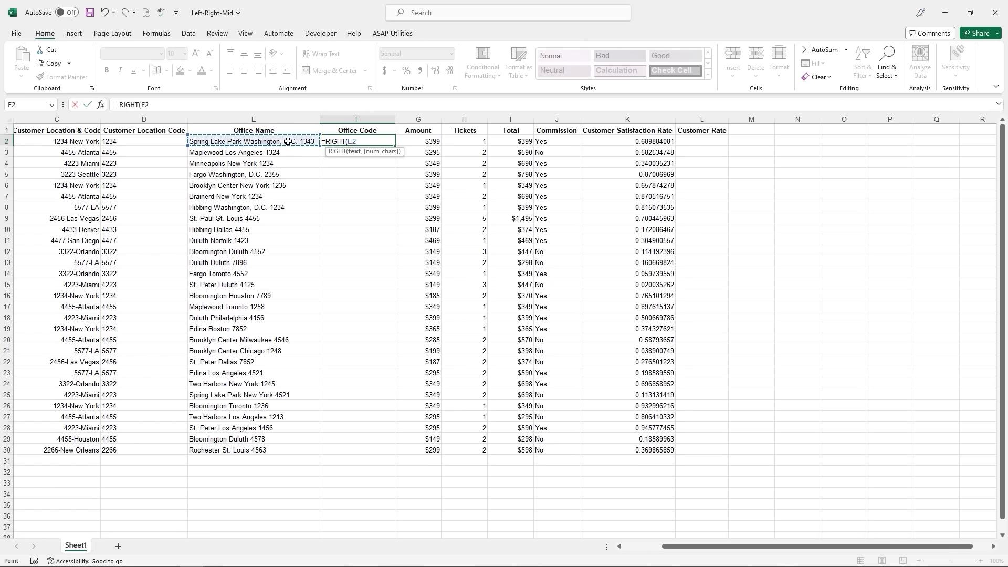
{"action": "type", "text": ",4"}
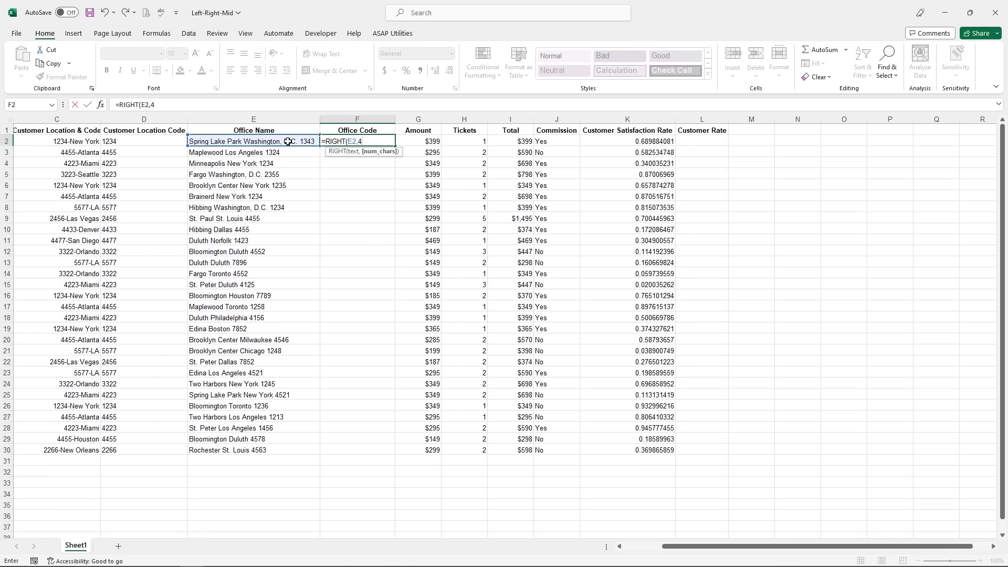
{"action": "key", "text": "Return"}
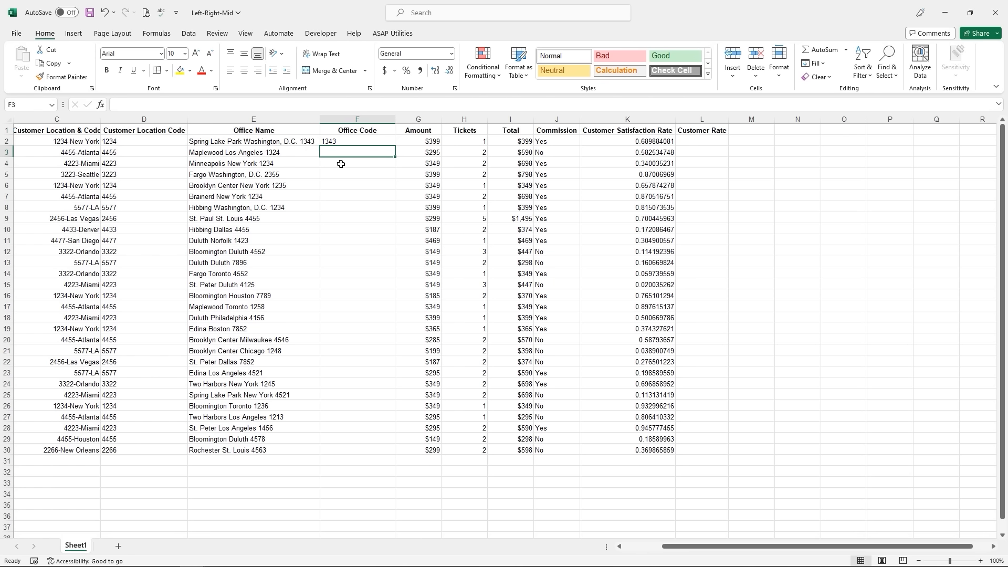
{"action": "left_click", "coordinate": [336, 141]}
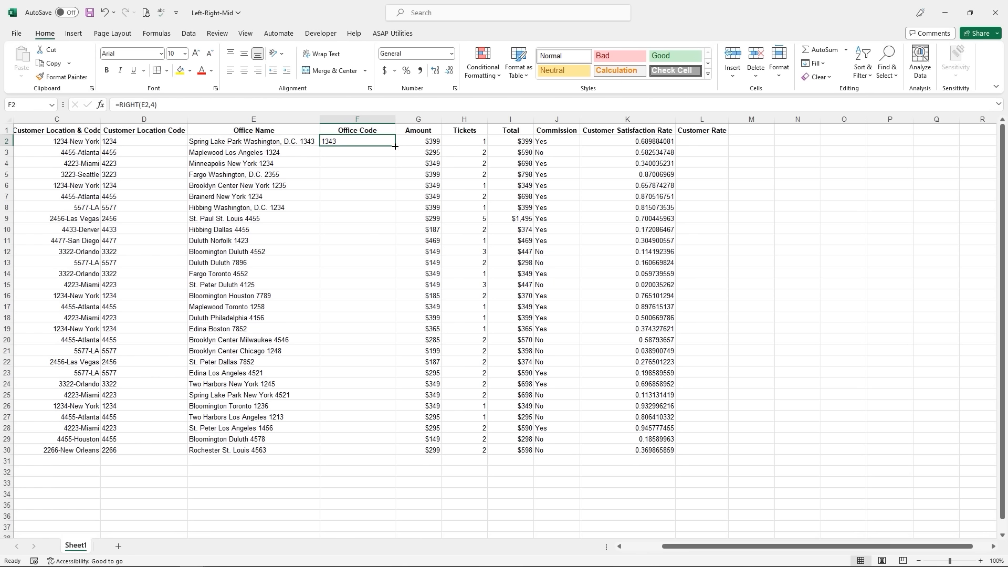
{"action": "left_click_drag", "start_coordinate": [395, 146], "coordinate": [385, 452]}
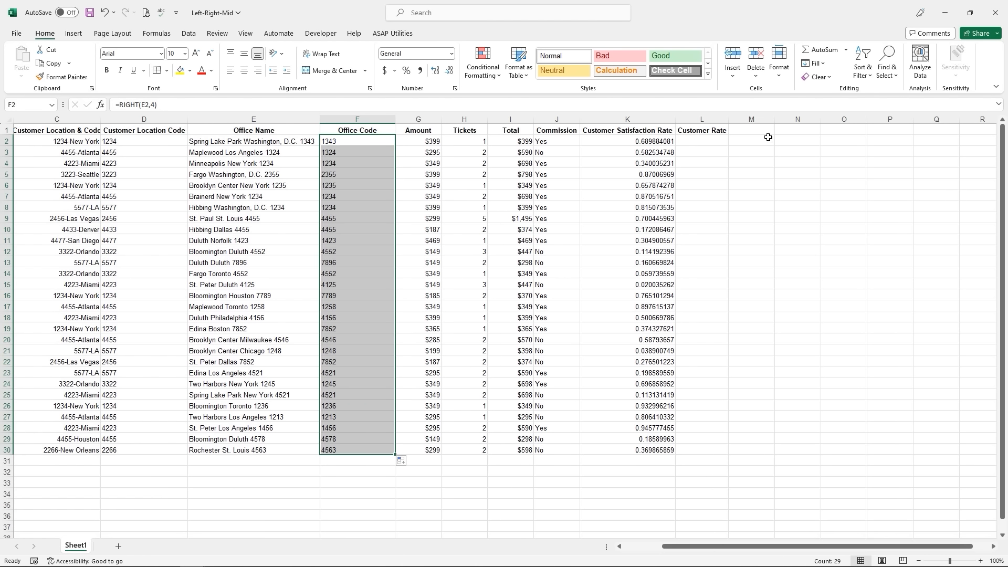
- Enter =MID(K2,2,3) in L2 and fill it down to L30, giving rates like 68
{"action": "left_click", "coordinate": [700, 141]}
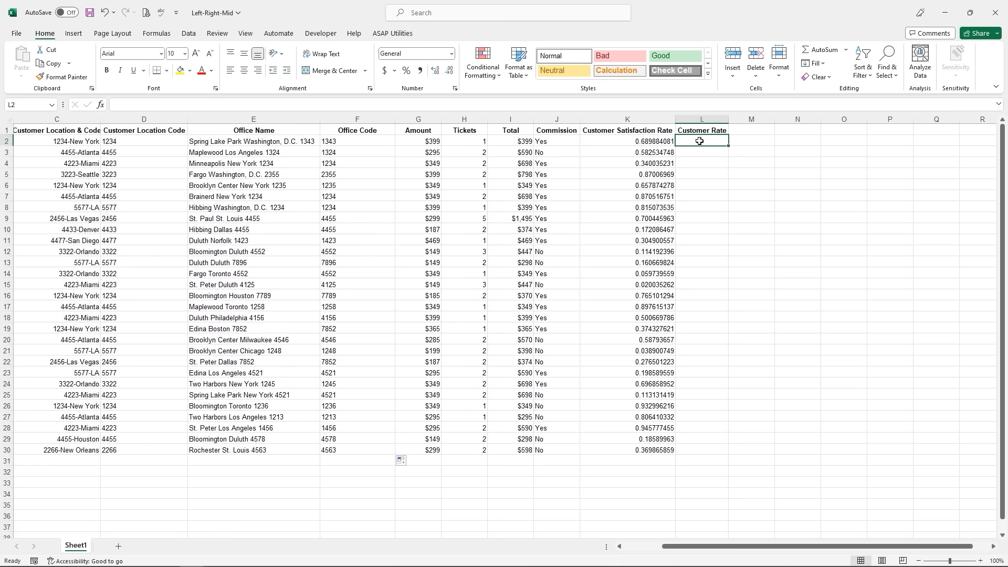
{"action": "type", "text": "="}
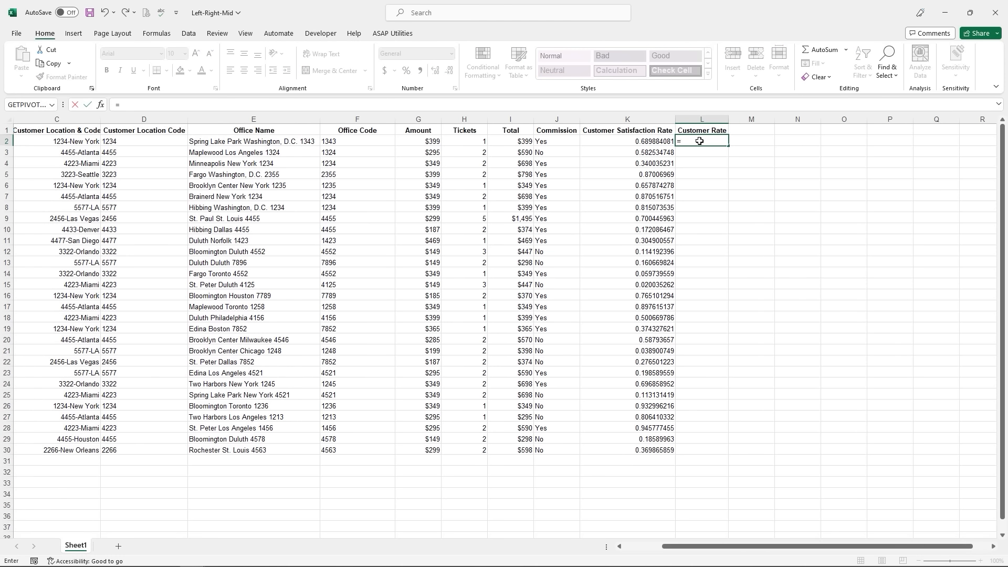
{"action": "type", "text": "mid"}
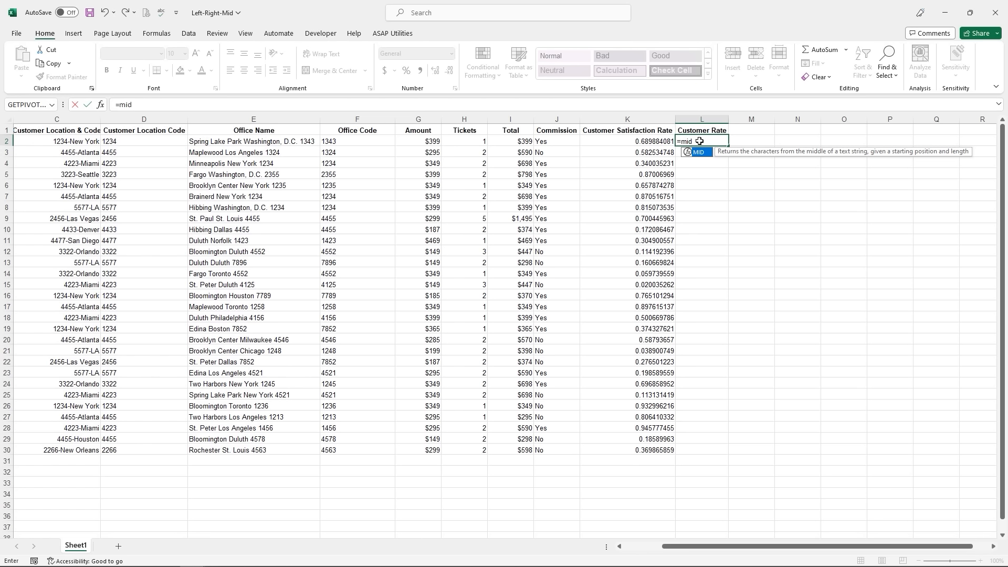
{"action": "double_click", "coordinate": [697, 153]}
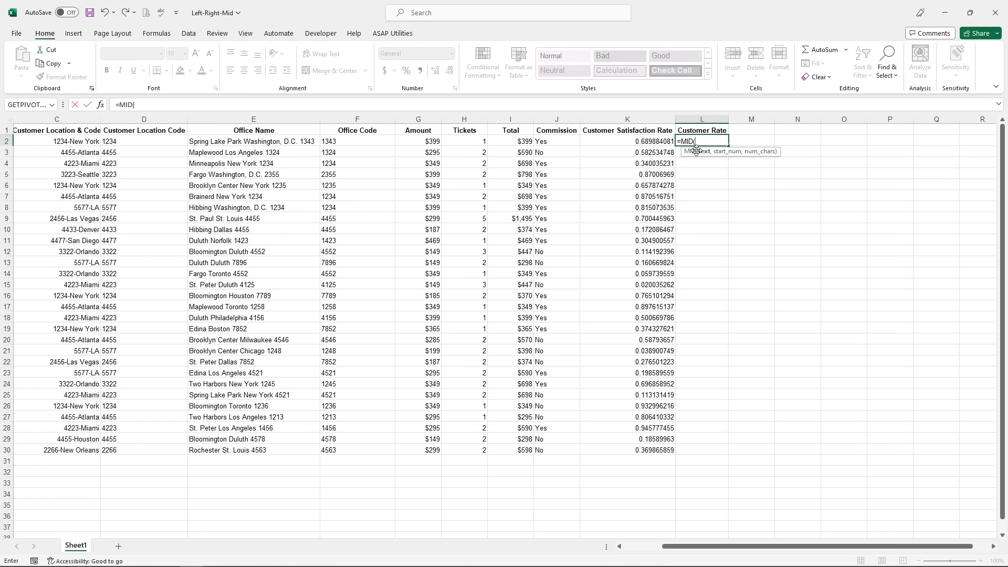
{"action": "left_click", "coordinate": [644, 141]}
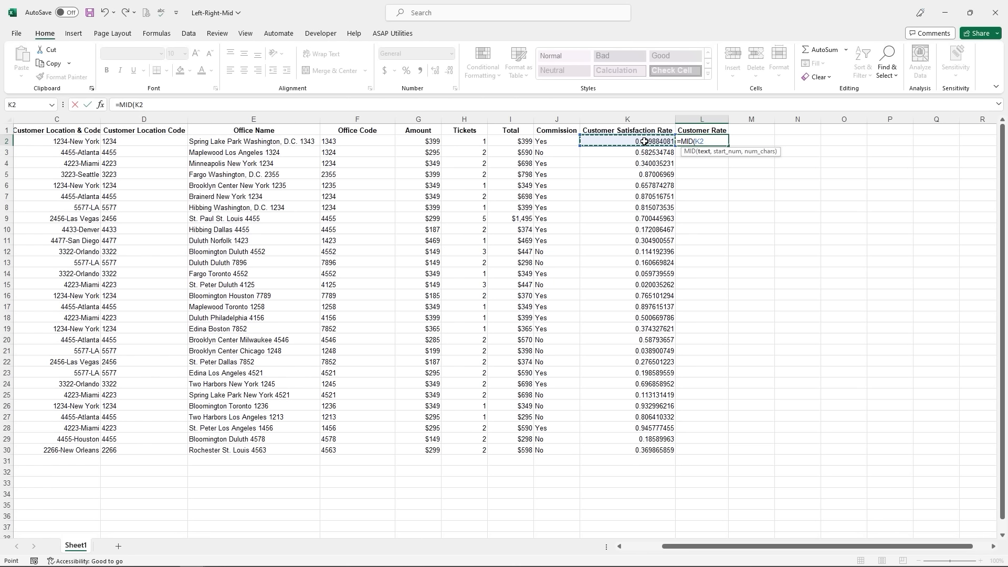
{"action": "left_click", "coordinate": [100, 105]}
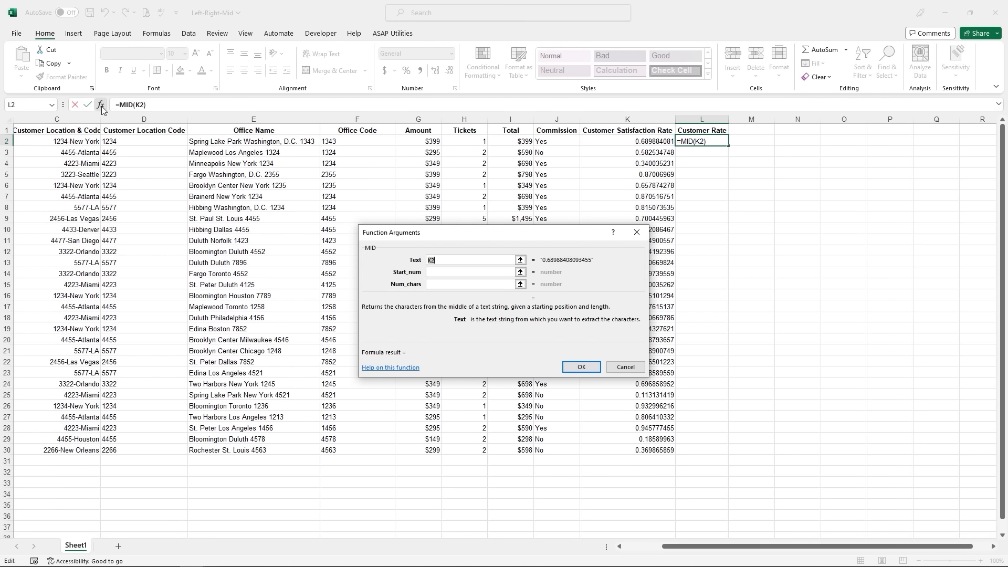
{"action": "left_click", "coordinate": [429, 272]}
{"action": "type", "text": "2"}
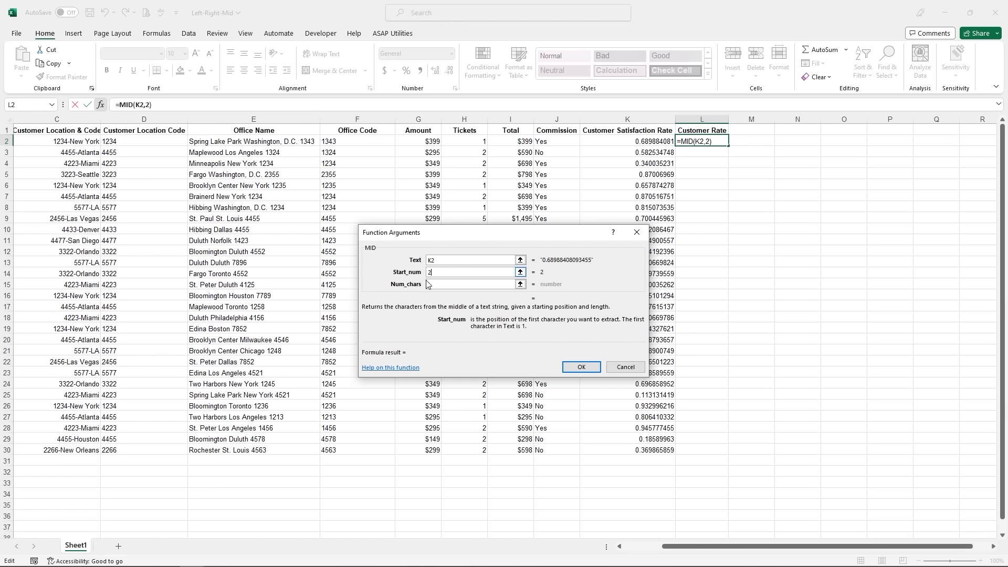
{"action": "left_click", "coordinate": [430, 284]}
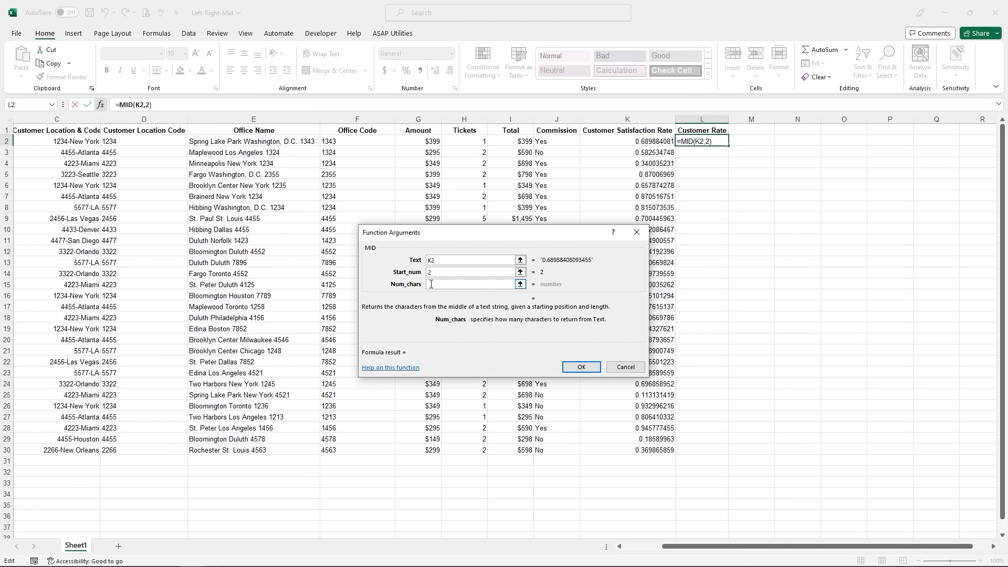
{"action": "type", "text": "3"}
{"action": "left_click", "coordinate": [573, 368]}
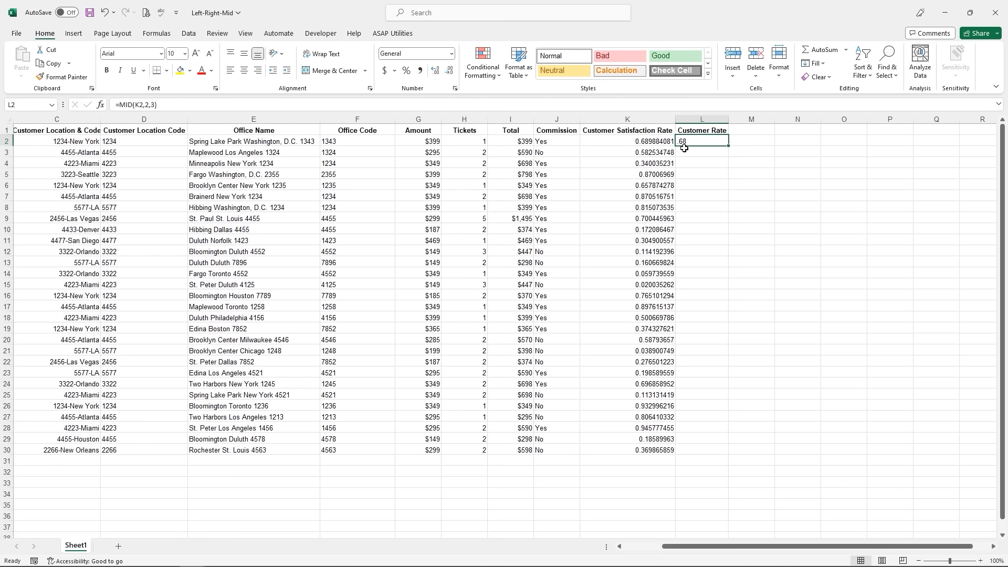
{"action": "left_click_drag", "start_coordinate": [730, 147], "coordinate": [746, 450]}
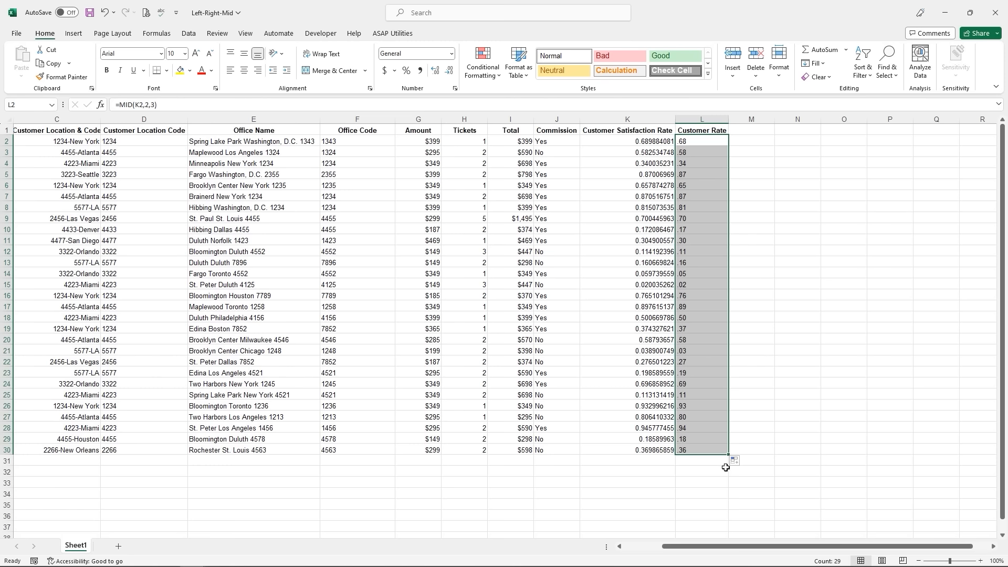
{"action": "left_click", "coordinate": [757, 447]}
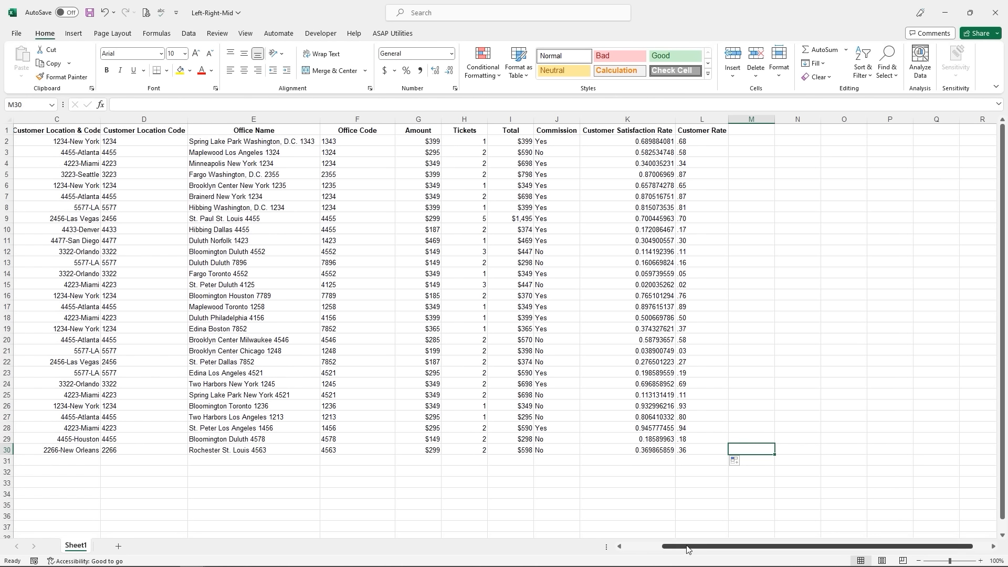
- Insert a new column C headed "First Name"
{"action": "left_click_drag", "start_coordinate": [687, 548], "coordinate": [635, 554]}
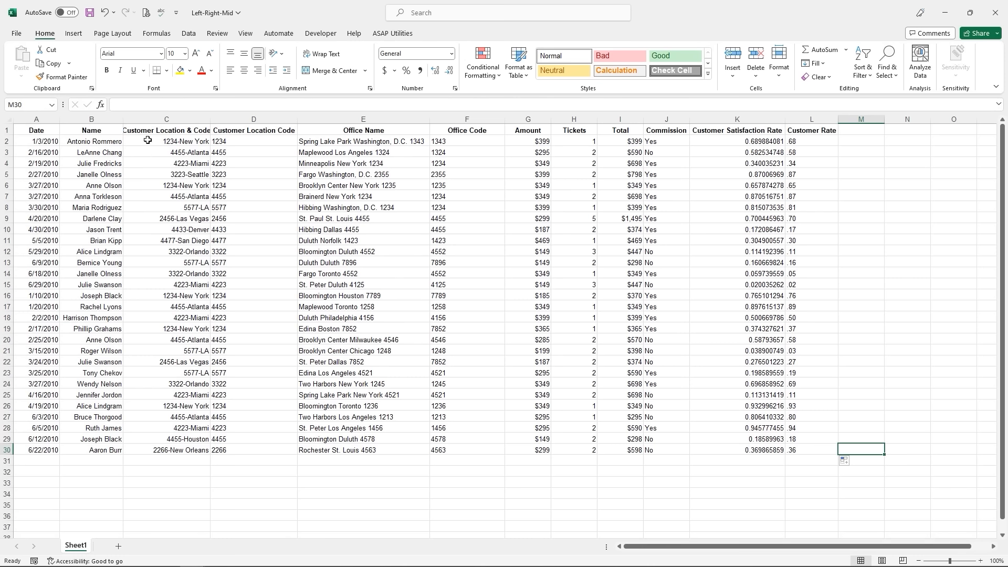
{"action": "right_click", "coordinate": [161, 119]}
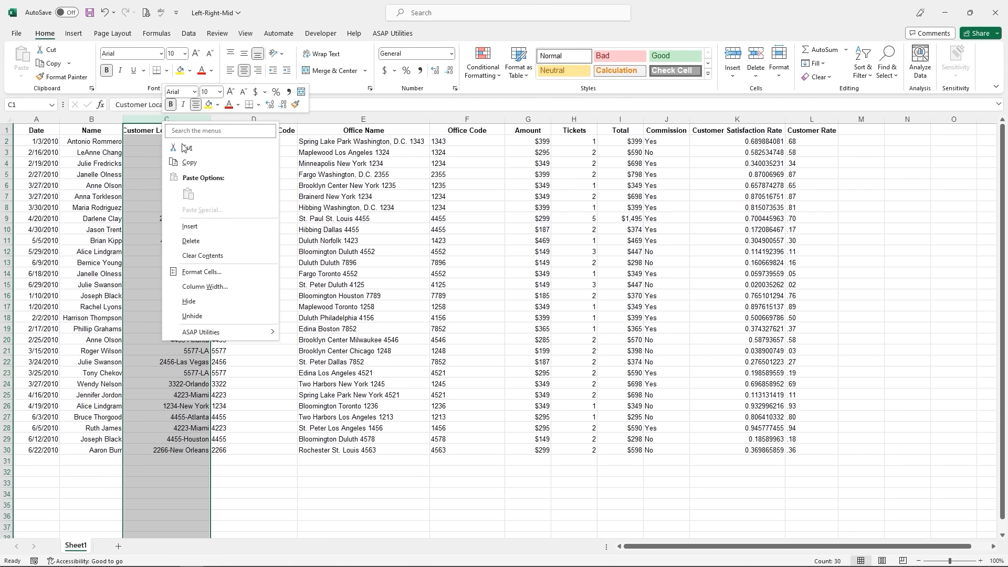
{"action": "left_click", "coordinate": [190, 230]}
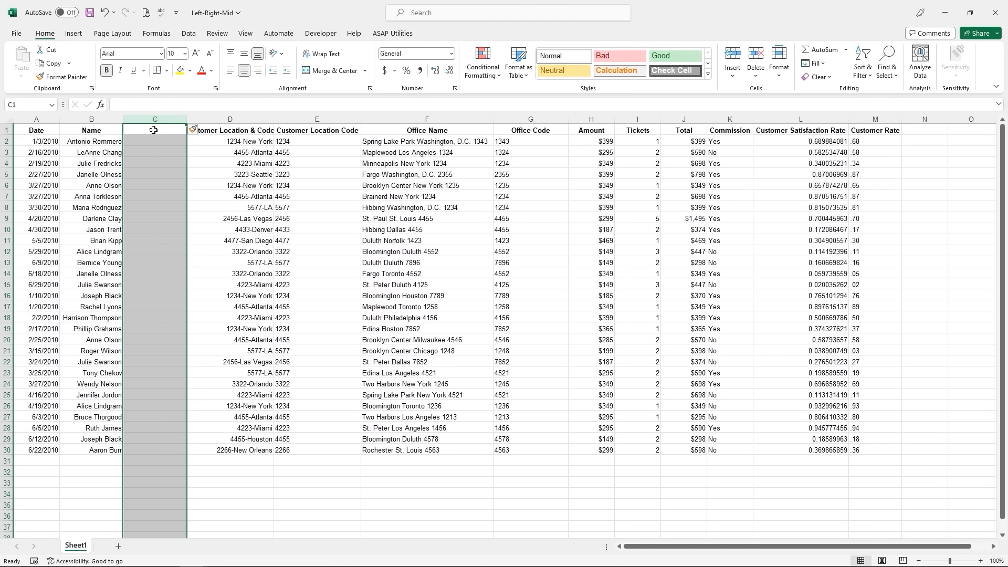
{"action": "left_click", "coordinate": [153, 129]}
{"action": "type", "text": "F"}
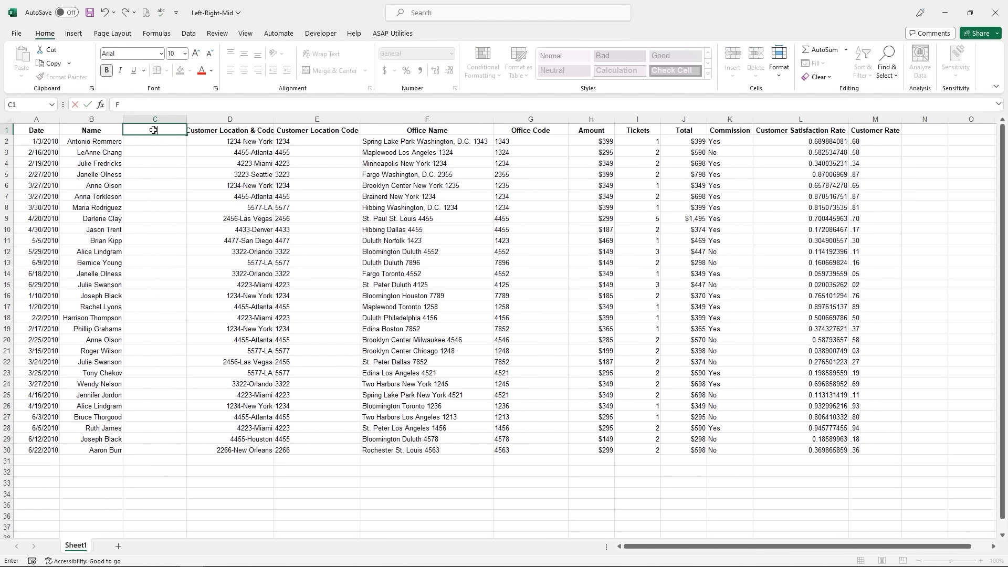
{"action": "type", "text": "irst Name"}
{"action": "left_click", "coordinate": [143, 139]}
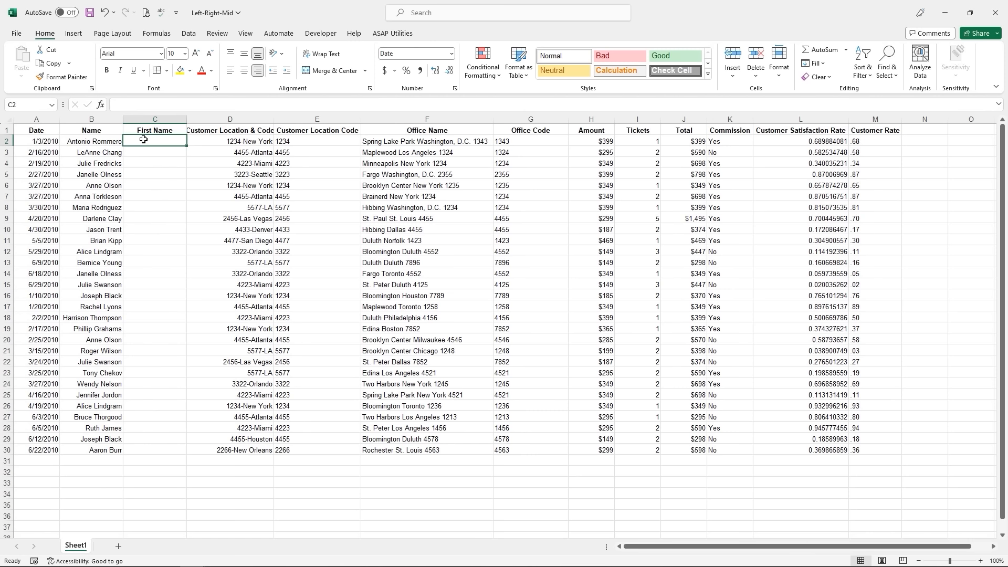
- Type the example first names Antonio in C2 and LeAnne in C3
{"action": "type", "text": "An"}
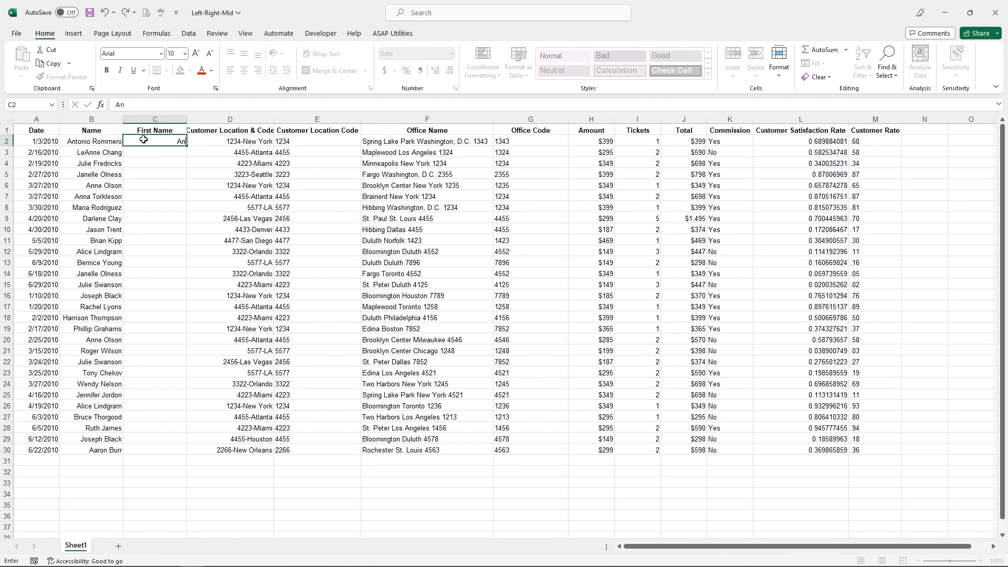
{"action": "type", "text": "tonio"}
{"action": "key", "text": "ctrl+Return"}
{"action": "key", "text": "Return"}
{"action": "type", "text": "Le"}
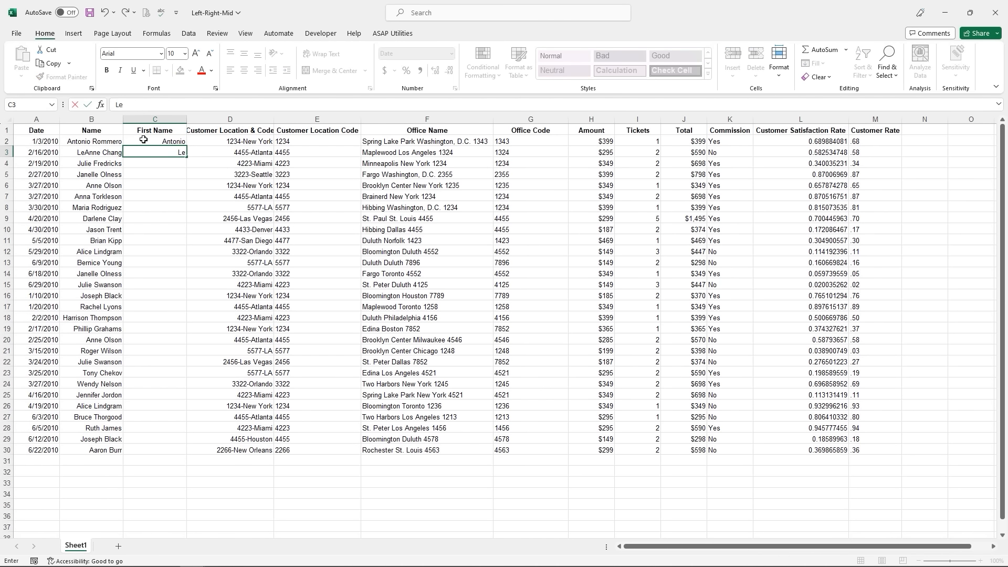
{"action": "type", "text": "A"}
{"action": "type", "text": "nee"}
{"action": "key", "text": "BackSpace"}
{"action": "key", "text": "BackSpace"}
{"action": "type", "text": "ne"}
{"action": "key", "text": "Return"}
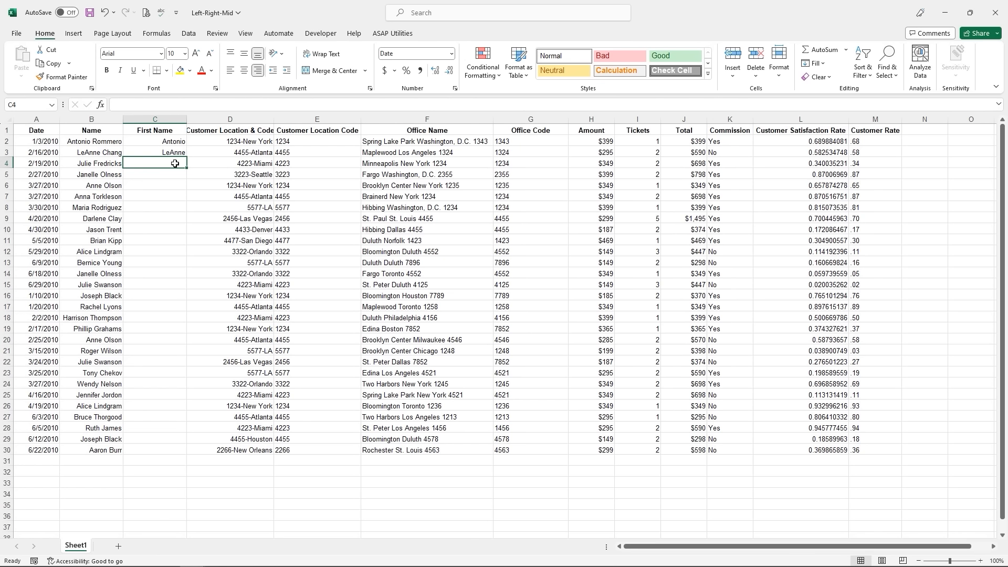
{"action": "key", "text": "ctrl+e"}
{"action": "key", "text": "ctrl+z"}
- Flash Fill the remaining first names into C4:C30 from the Data tab
{"action": "left_click", "coordinate": [189, 33]}
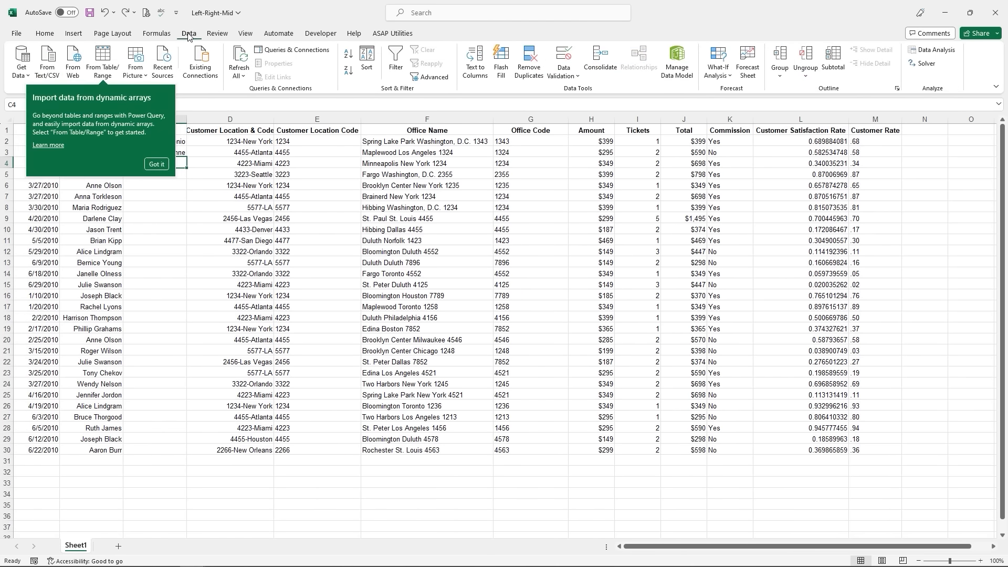
{"action": "left_click", "coordinate": [492, 86]}
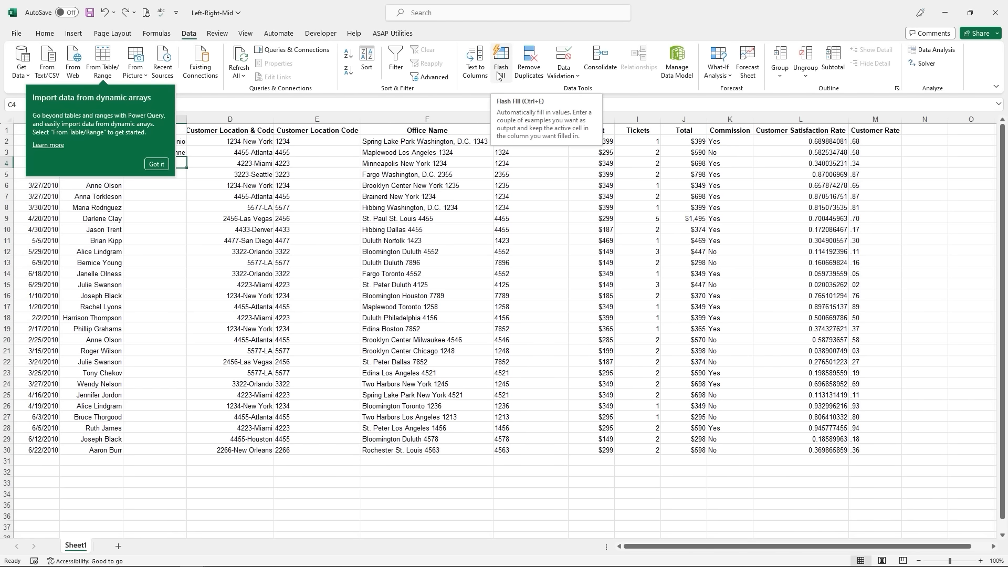
{"action": "left_click", "coordinate": [499, 75]}
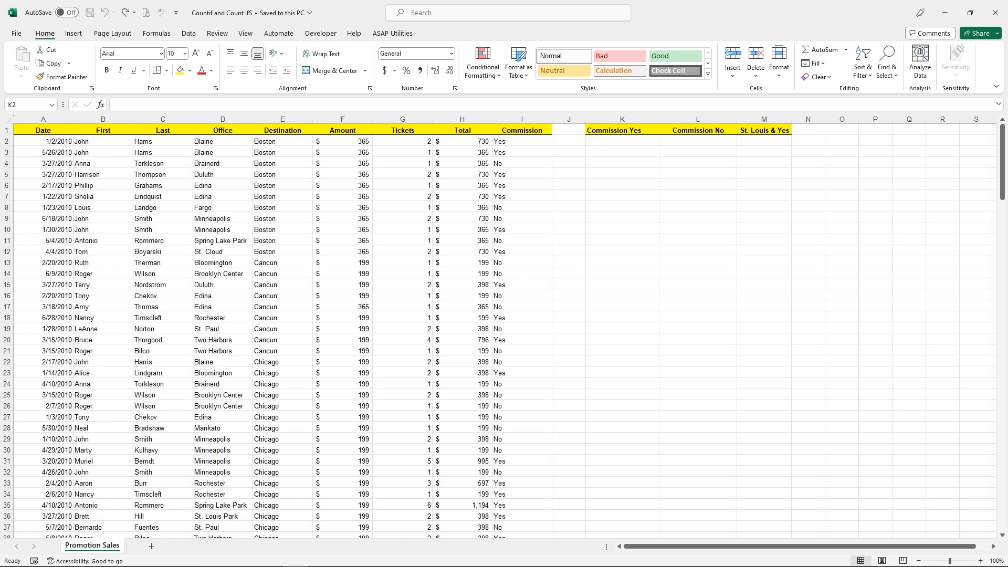
- Select K2 and insert the COUNTIF function via the function search
{"action": "left_click", "coordinate": [629, 142]}
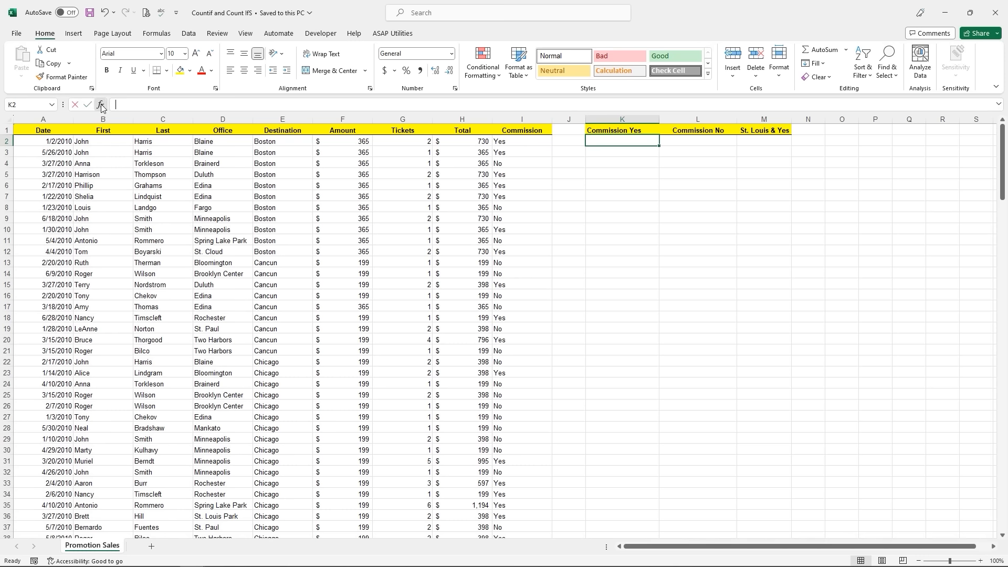
{"action": "left_click", "coordinate": [101, 107]}
{"action": "type", "text": "c"}
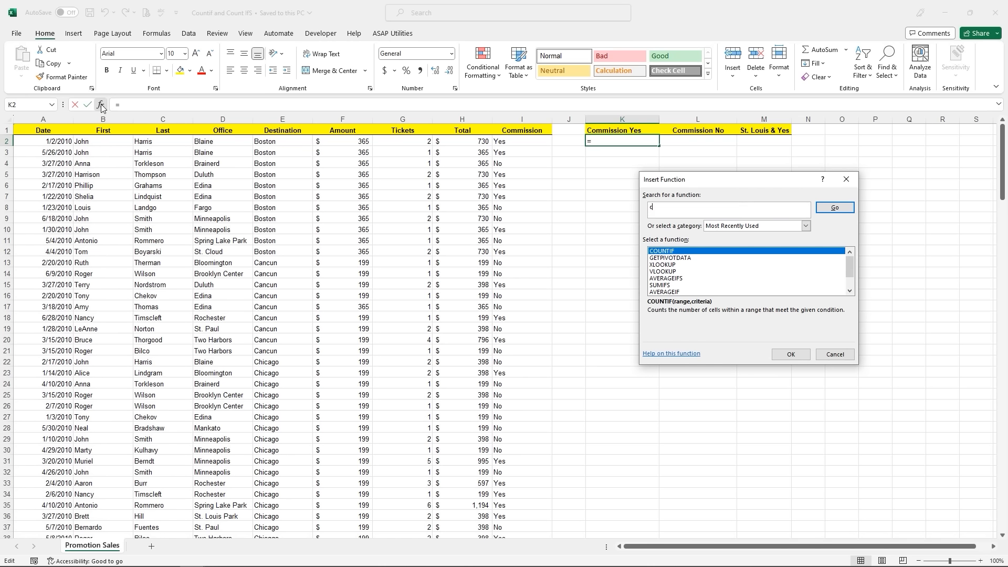
{"action": "type", "text": "ountif"}
{"action": "left_click", "coordinate": [835, 208]}
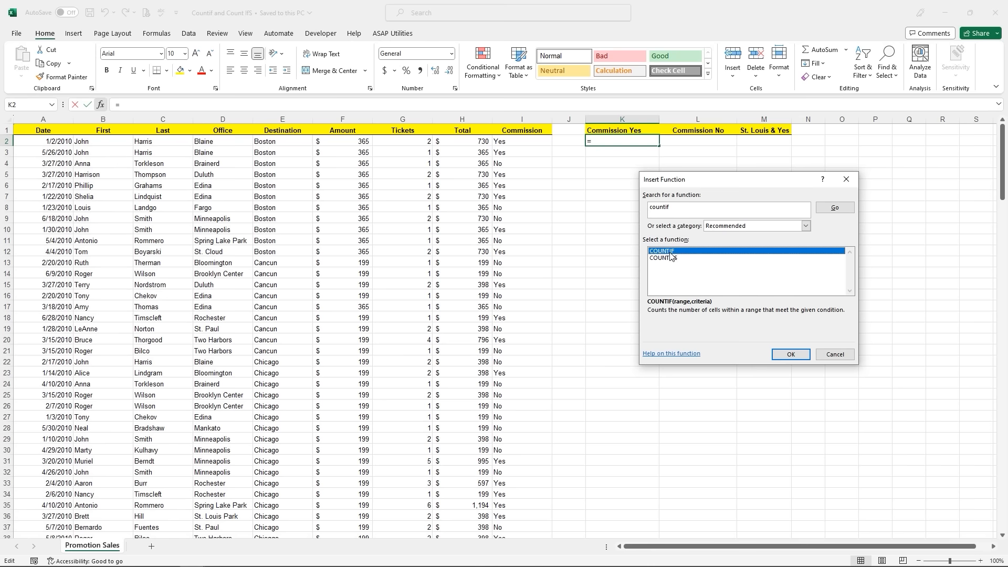
{"action": "left_click", "coordinate": [791, 355]}
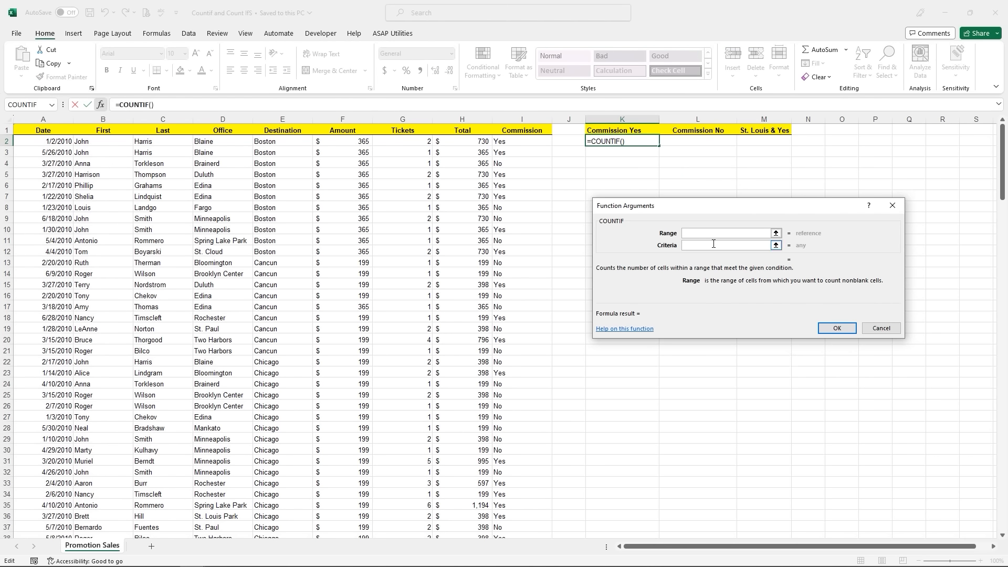
- Set the COUNTIF range to I2:I200 and the criteria to "Yes", giving 102
{"action": "left_click", "coordinate": [527, 141]}
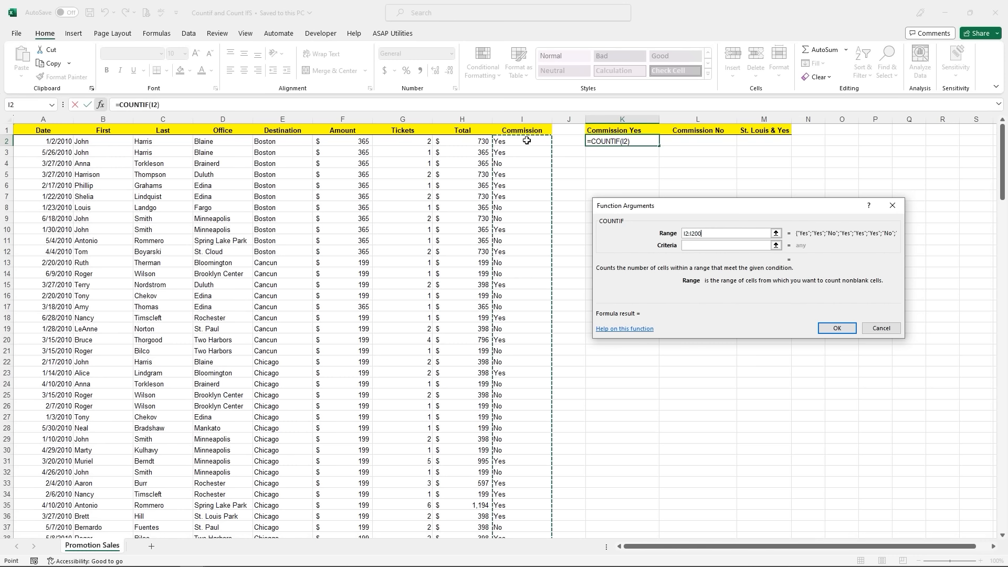
{"action": "key", "text": "ctrl+shift+Down"}
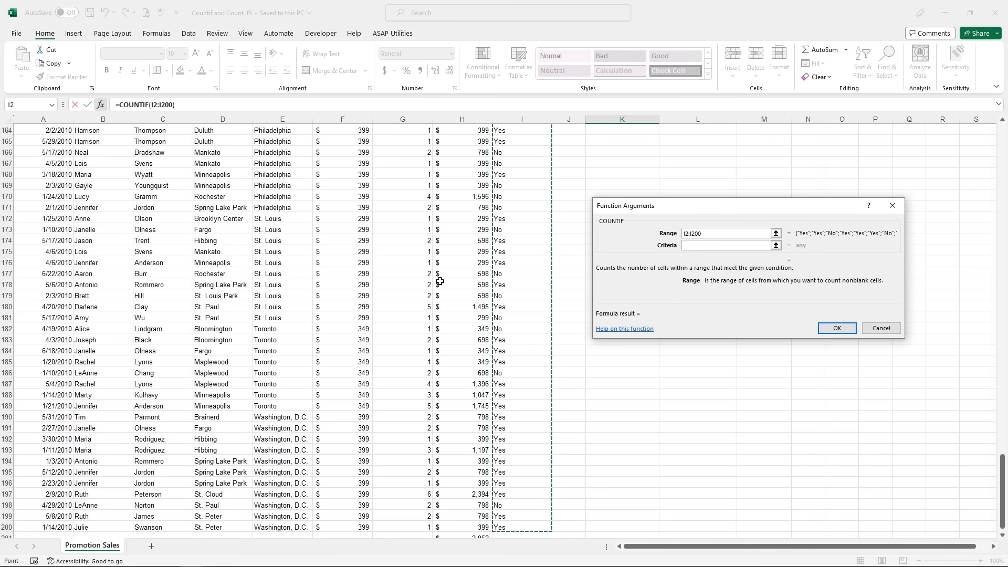
{"action": "scroll", "coordinate": [442, 283], "scroll_direction": "down", "scroll_amount": 2}
{"action": "scroll", "coordinate": [443, 284], "scroll_direction": "up", "scroll_amount": 16}
{"action": "scroll", "coordinate": [443, 284], "scroll_direction": "up", "scroll_amount": 20}
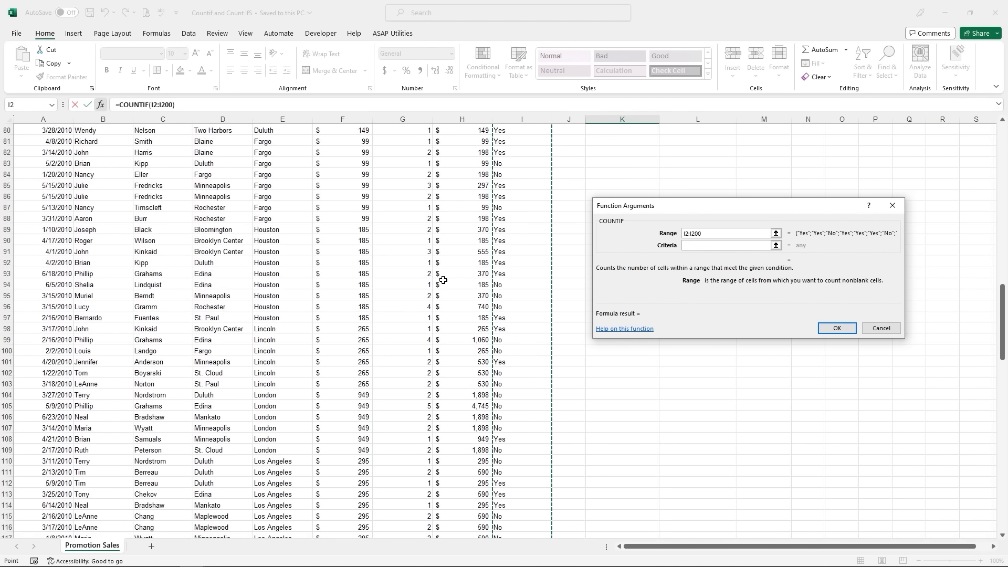
{"action": "left_click", "coordinate": [704, 246]}
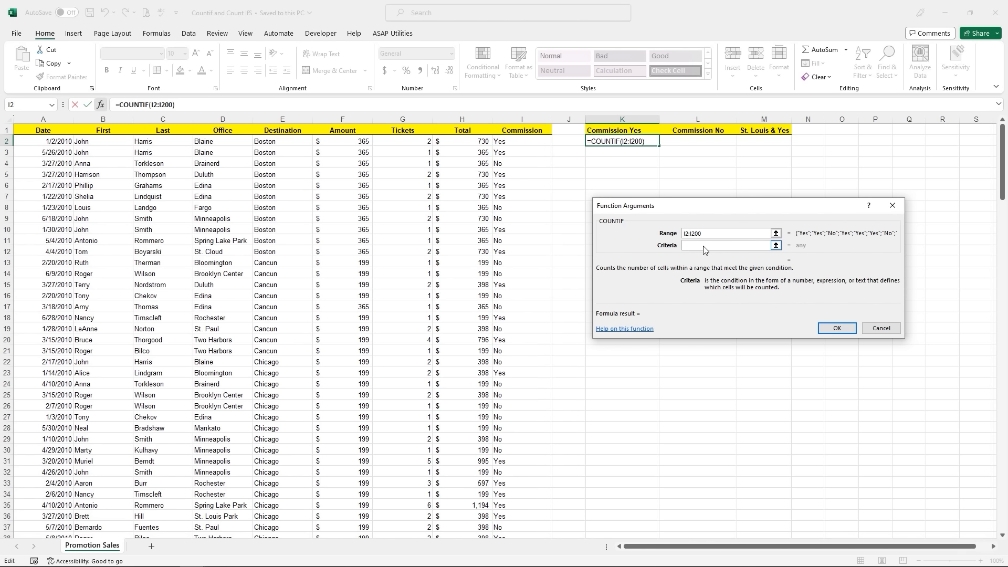
{"action": "type", "text": "\"Yes\""}
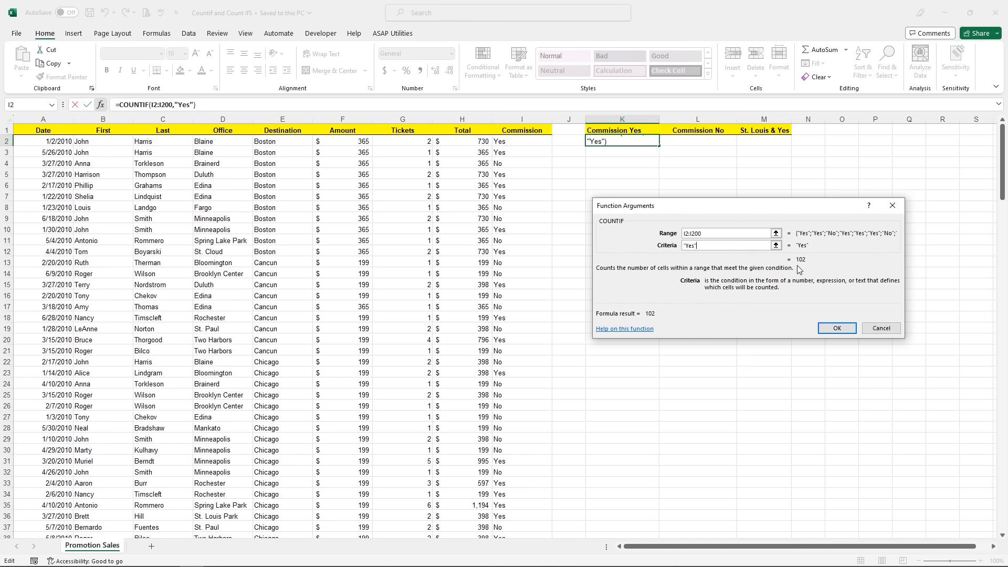
{"action": "left_click", "coordinate": [837, 329]}
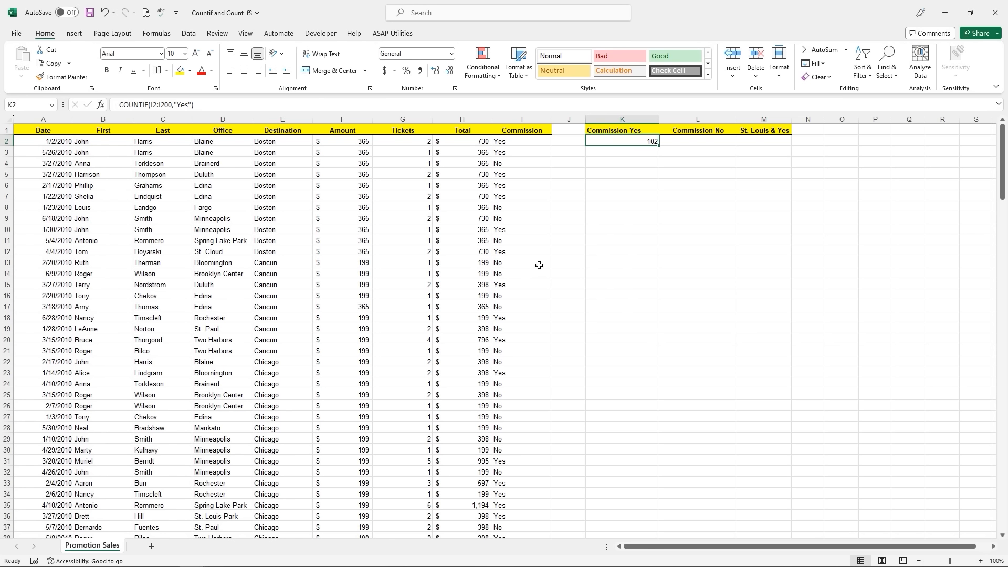
{"action": "left_click", "coordinate": [690, 143]}
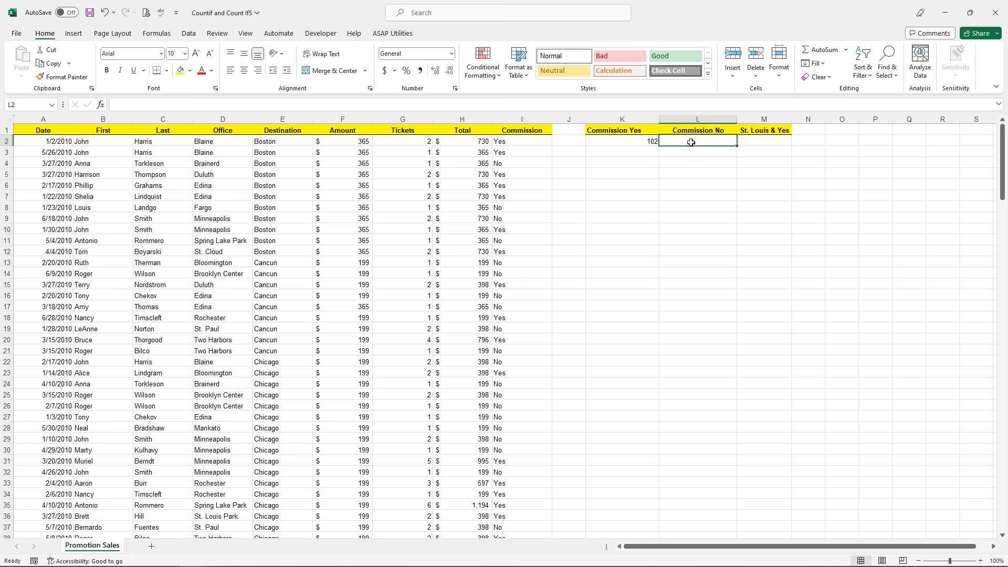
- Enter =COUNTIF(I2:I200,"No") in L2, returning 97
{"action": "type", "text": "="}
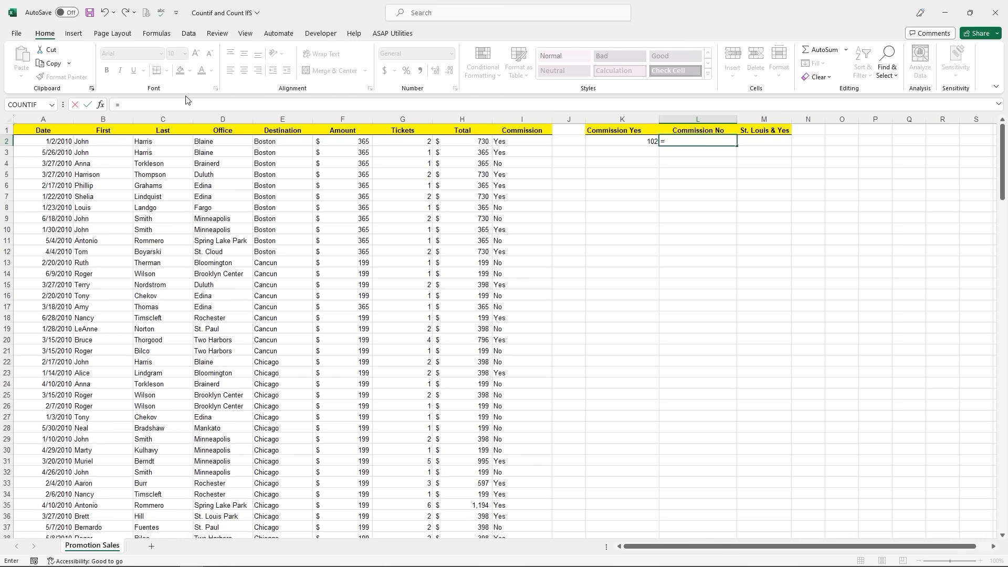
{"action": "type", "text": "countif"}
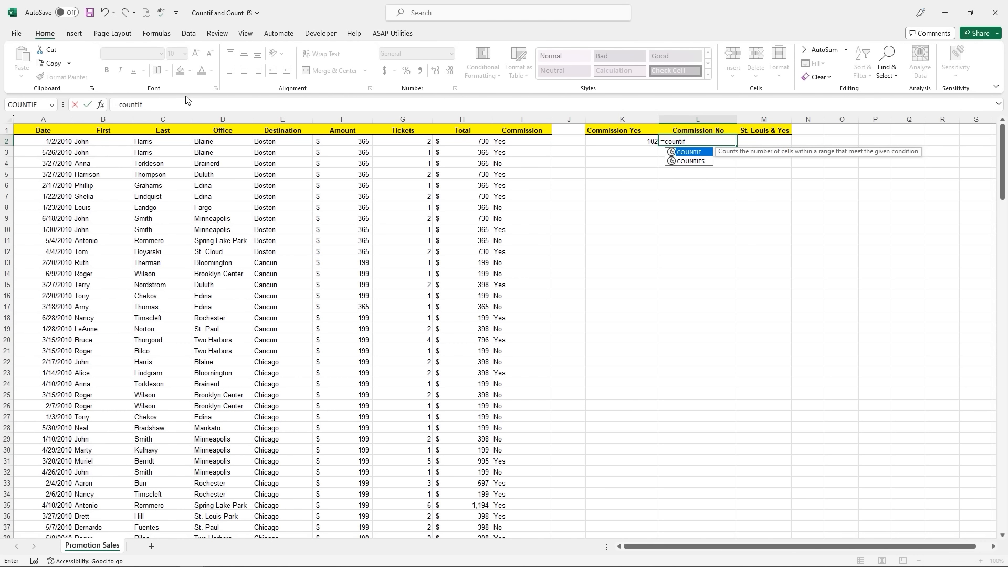
{"action": "double_click", "coordinate": [692, 155]}
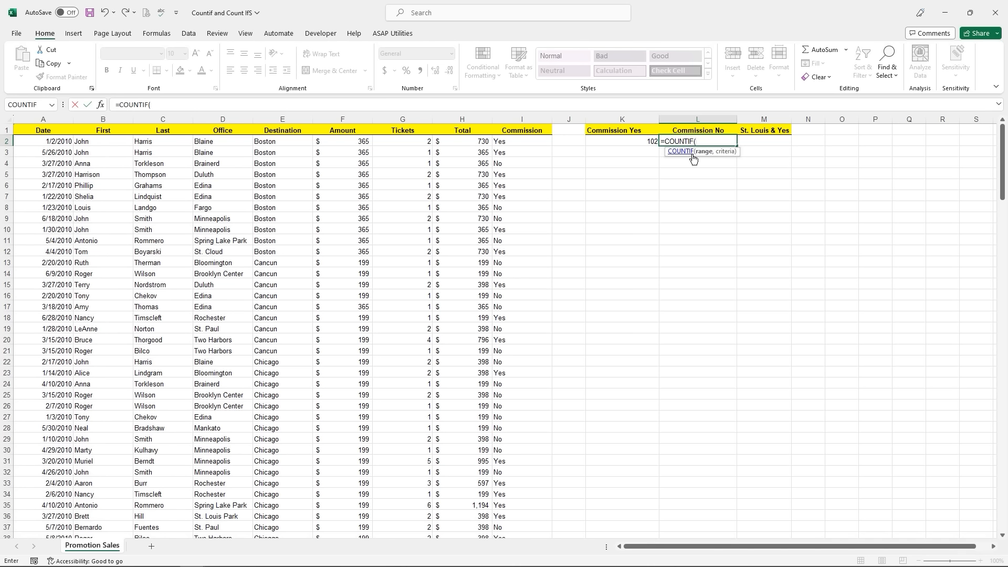
{"action": "left_click", "coordinate": [512, 144]}
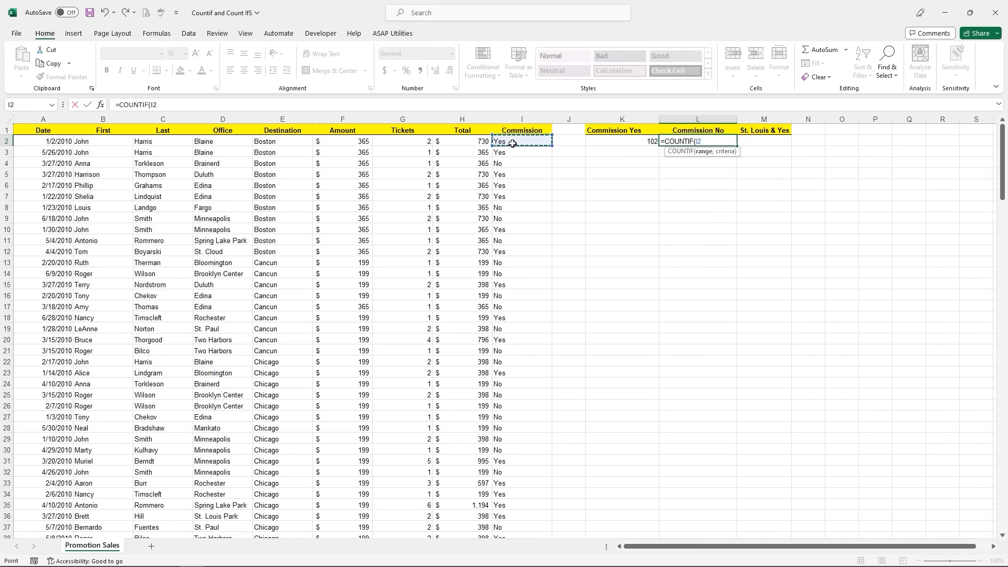
{"action": "key", "text": "ctrl+shift+Down"}
{"action": "scroll", "coordinate": [513, 143], "scroll_direction": "up", "scroll_amount": 20}
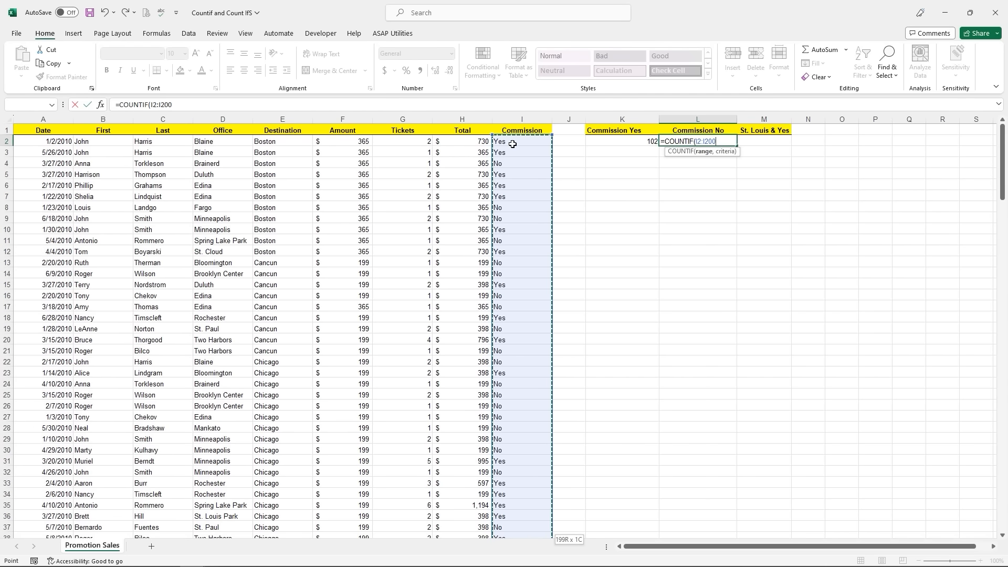
{"action": "type", "text": ","}
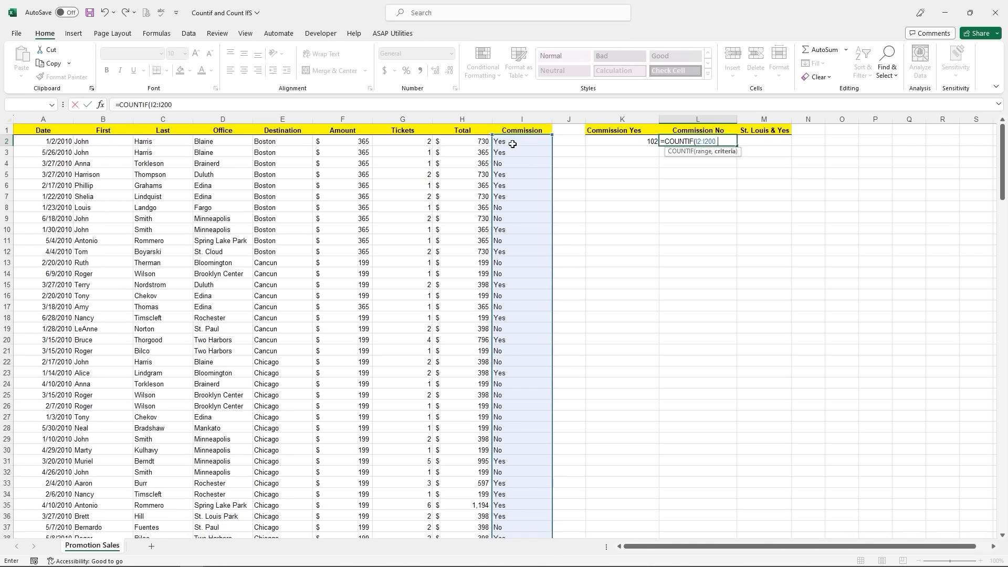
{"action": "type", "text": "\"No"}
{"action": "key", "text": "Return"}
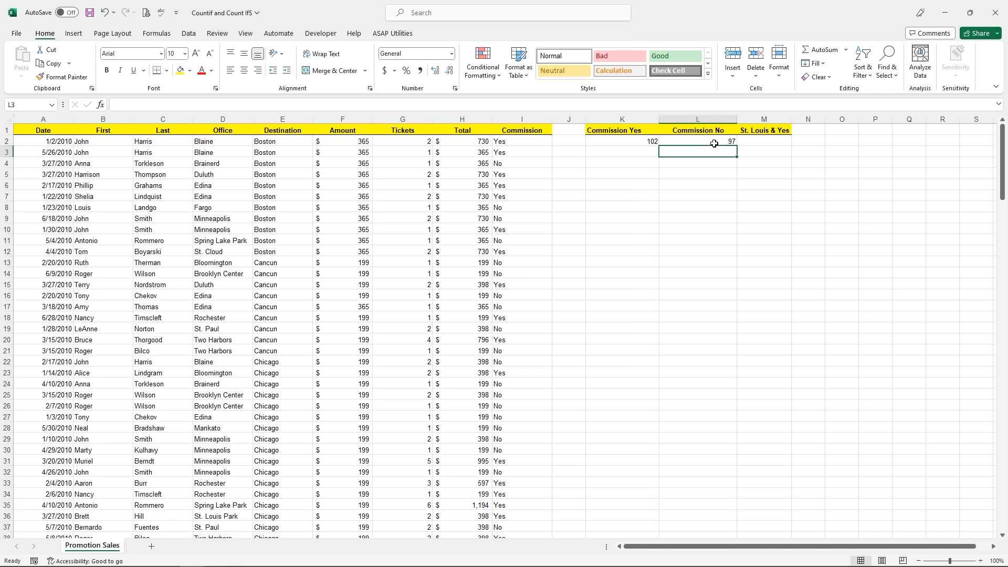
{"action": "left_click", "coordinate": [767, 138]}
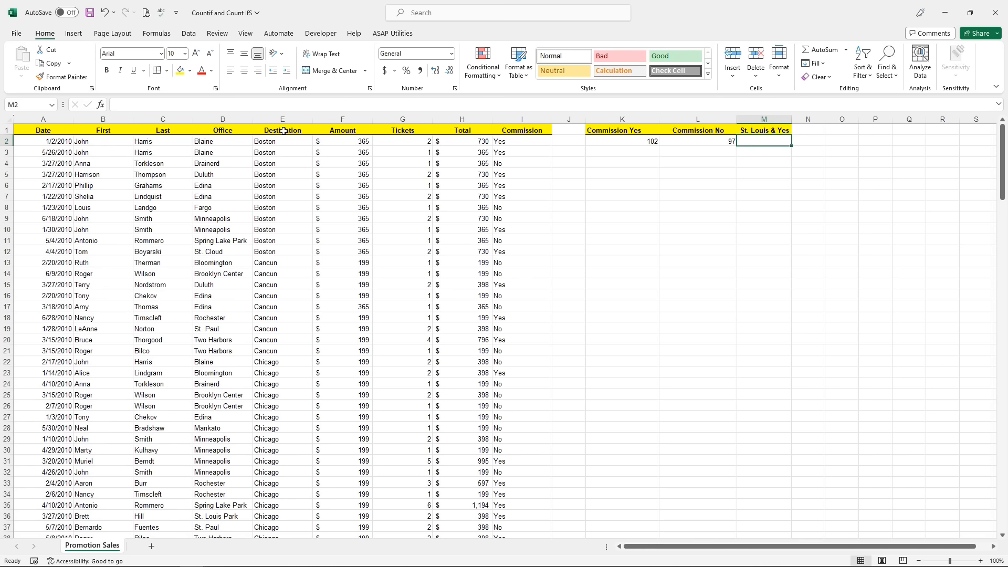
- Scroll up and down through the trip data to review it
{"action": "scroll", "coordinate": [283, 131], "scroll_direction": "down", "scroll_amount": 14}
{"action": "scroll", "coordinate": [283, 131], "scroll_direction": "up", "scroll_amount": 4}
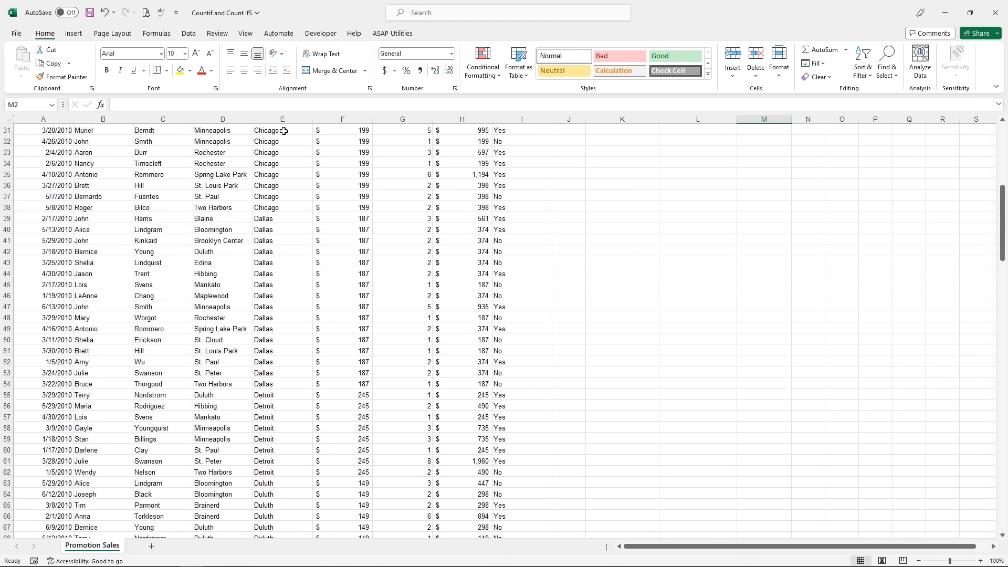
{"action": "scroll", "coordinate": [284, 131], "scroll_direction": "up", "scroll_amount": 10}
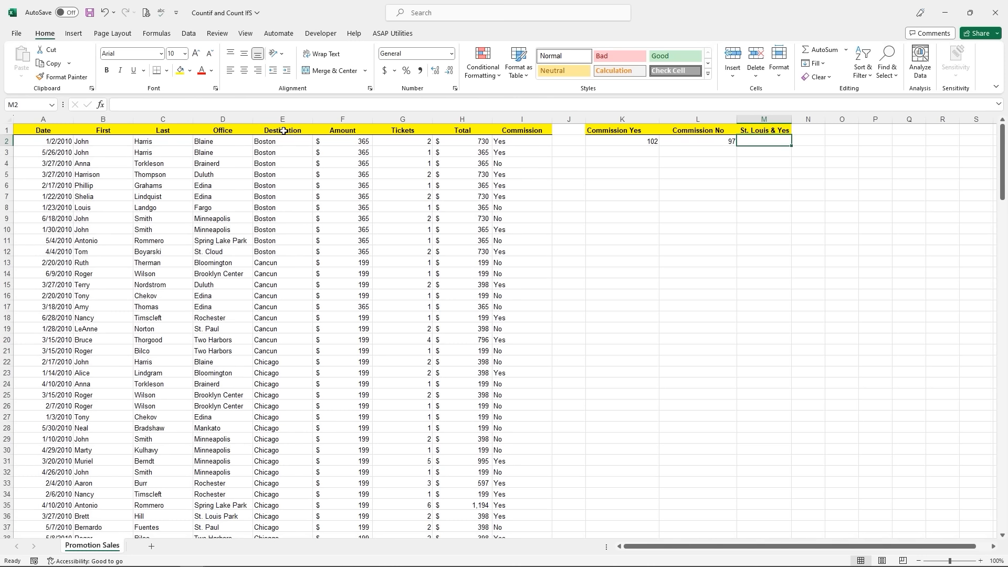
{"action": "scroll", "coordinate": [284, 130], "scroll_direction": "down", "scroll_amount": 17}
{"action": "scroll", "coordinate": [284, 131], "scroll_direction": "down", "scroll_amount": 20}
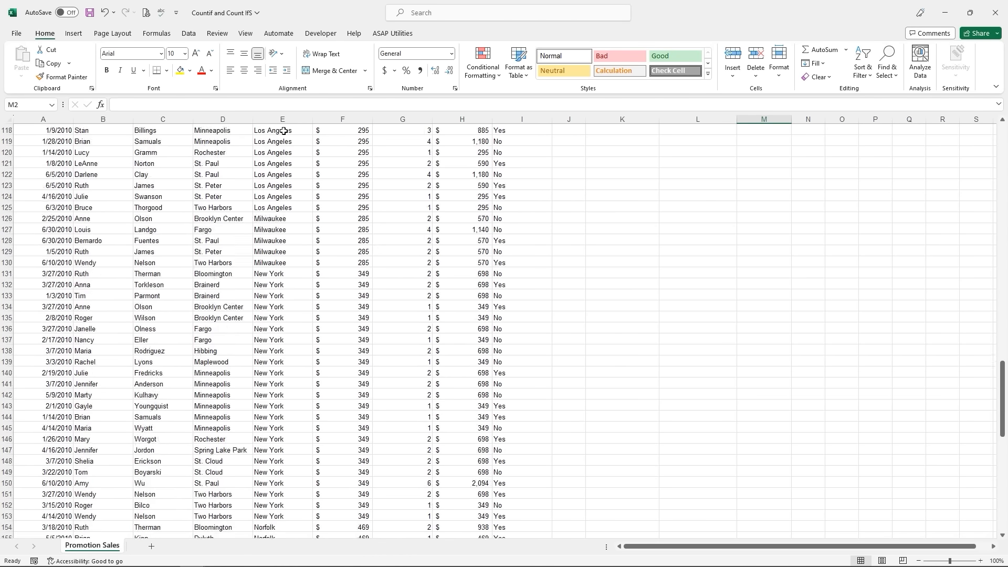
{"action": "scroll", "coordinate": [284, 131], "scroll_direction": "down", "scroll_amount": 7}
{"action": "scroll", "coordinate": [284, 131], "scroll_direction": "down", "scroll_amount": 2}
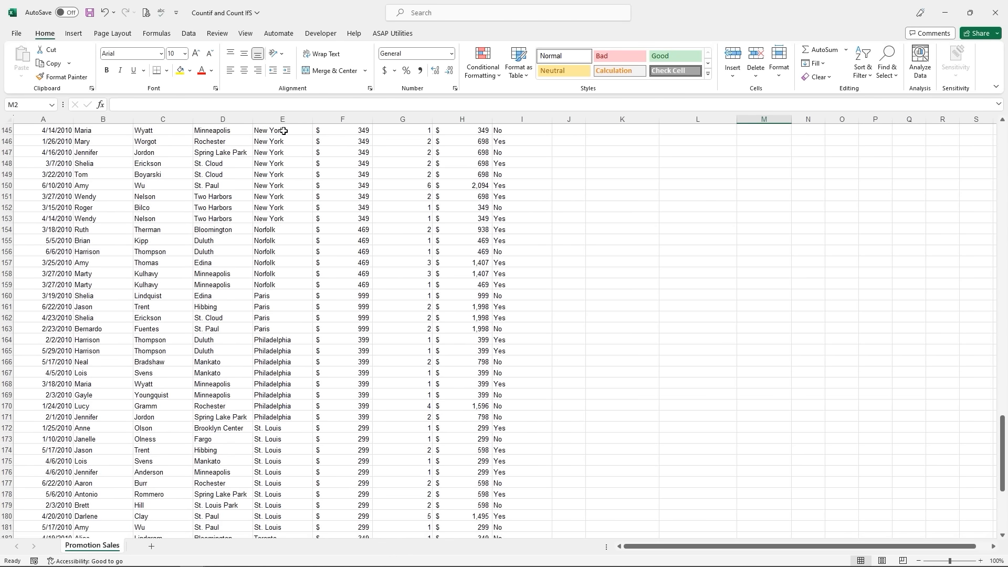
{"action": "scroll", "coordinate": [283, 135], "scroll_direction": "up", "scroll_amount": 20}
{"action": "scroll", "coordinate": [283, 136], "scroll_direction": "up", "scroll_amount": 20}
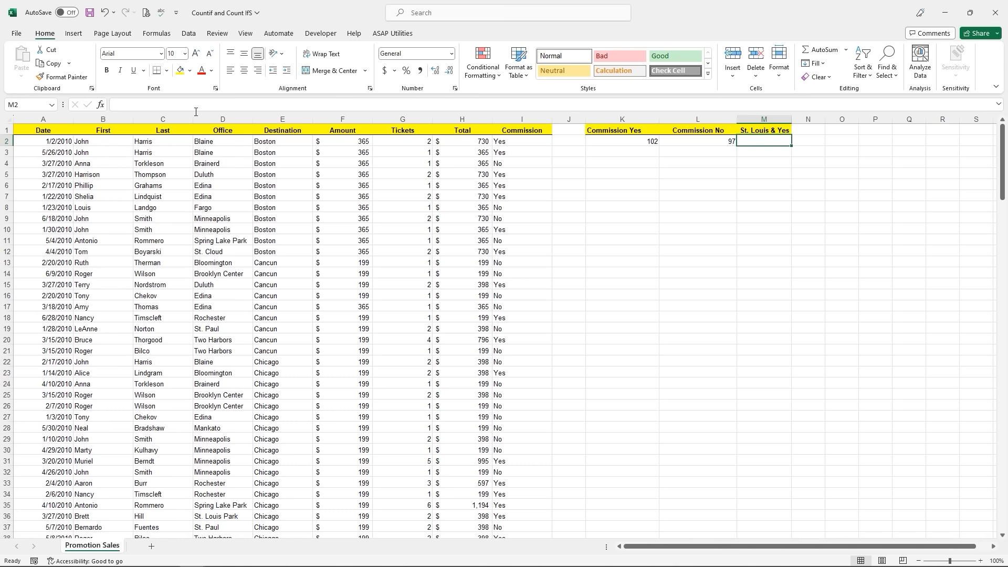
- Search for countifs and open the COUNTIFS arguments for M2
{"action": "left_click", "coordinate": [100, 107]}
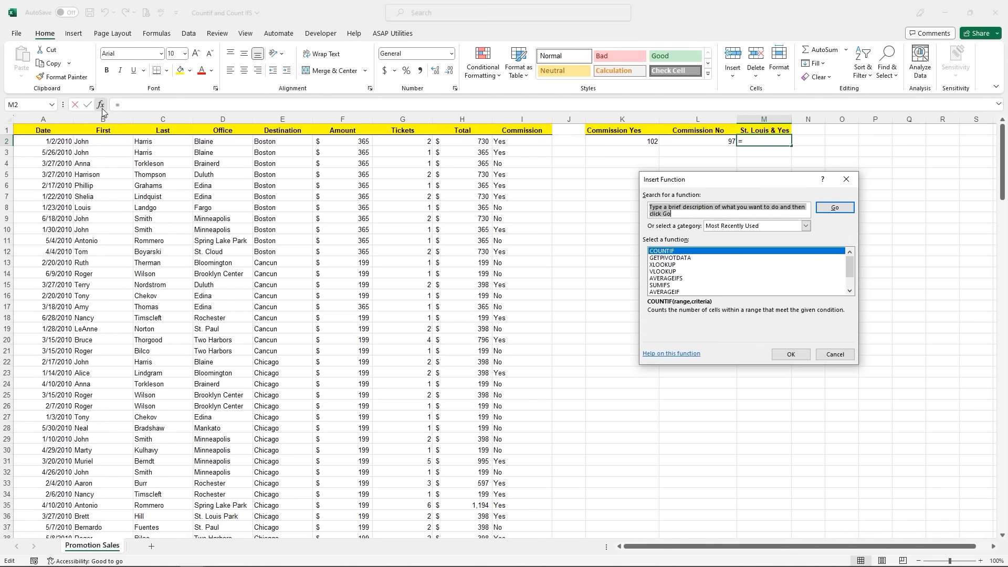
{"action": "type", "text": "countif2"}
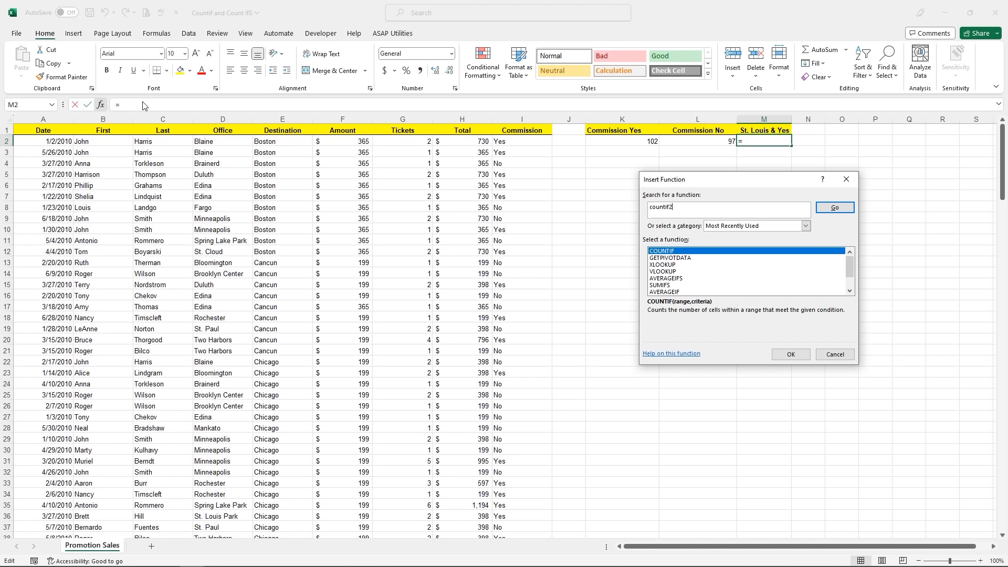
{"action": "key", "text": "BackSpace"}
{"action": "type", "text": "s"}
{"action": "left_click", "coordinate": [835, 208]}
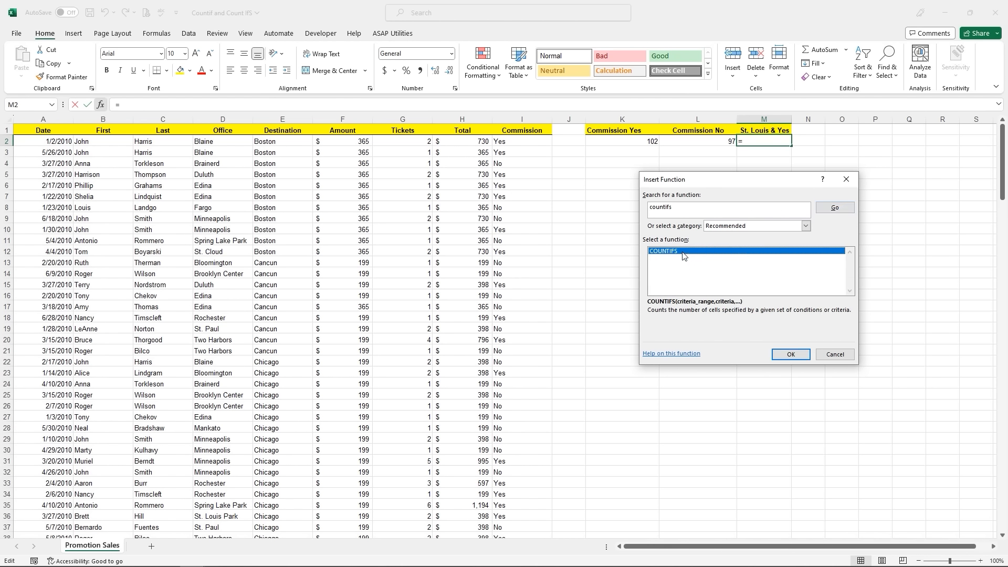
{"action": "double_click", "coordinate": [683, 252]}
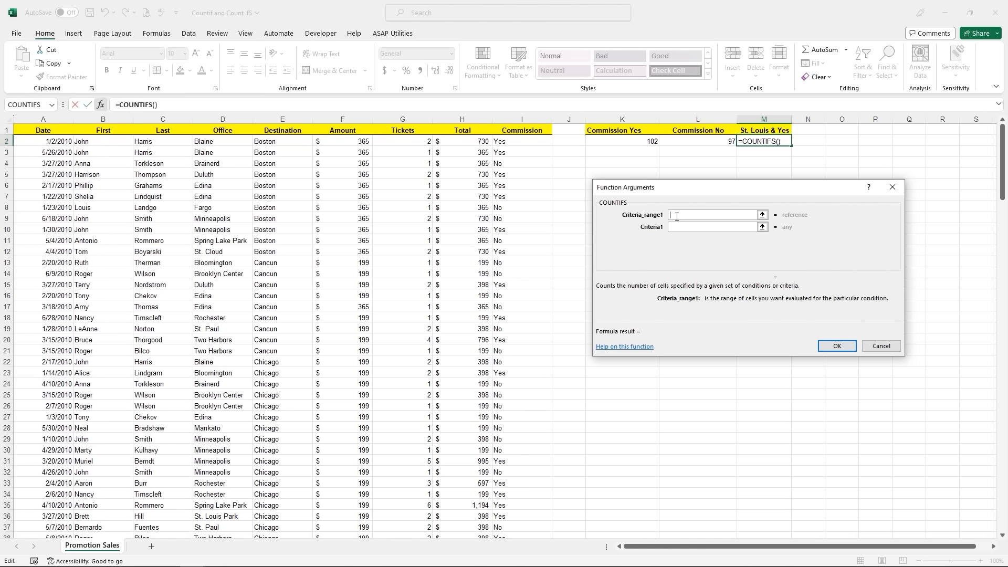
- Set the first COUNTIFS criteria to the Commission range I2:I200 equal to "Yes"
{"action": "left_click", "coordinate": [516, 143]}
{"action": "key", "text": "ctrl+shift+Down"}
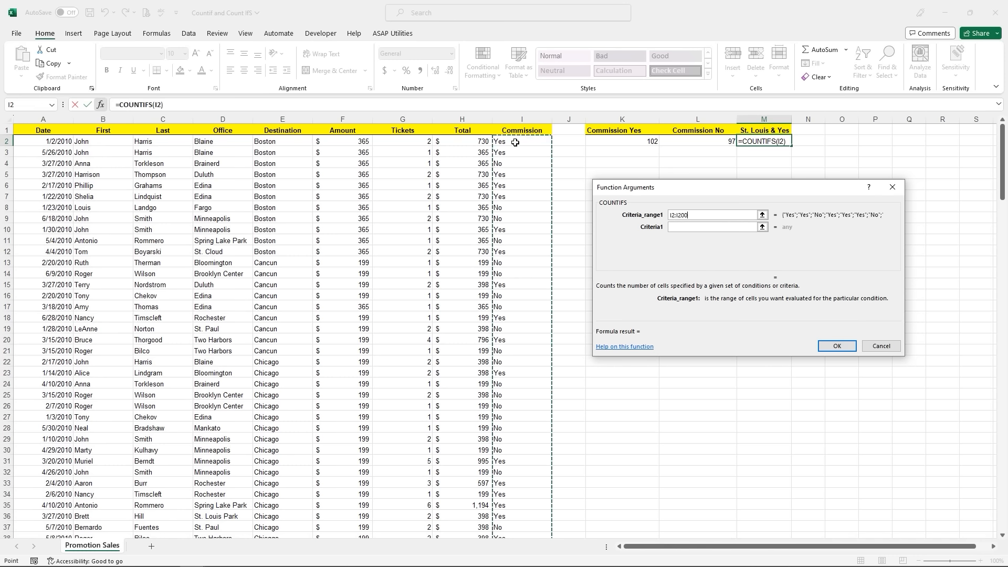
{"action": "left_click", "coordinate": [676, 228]}
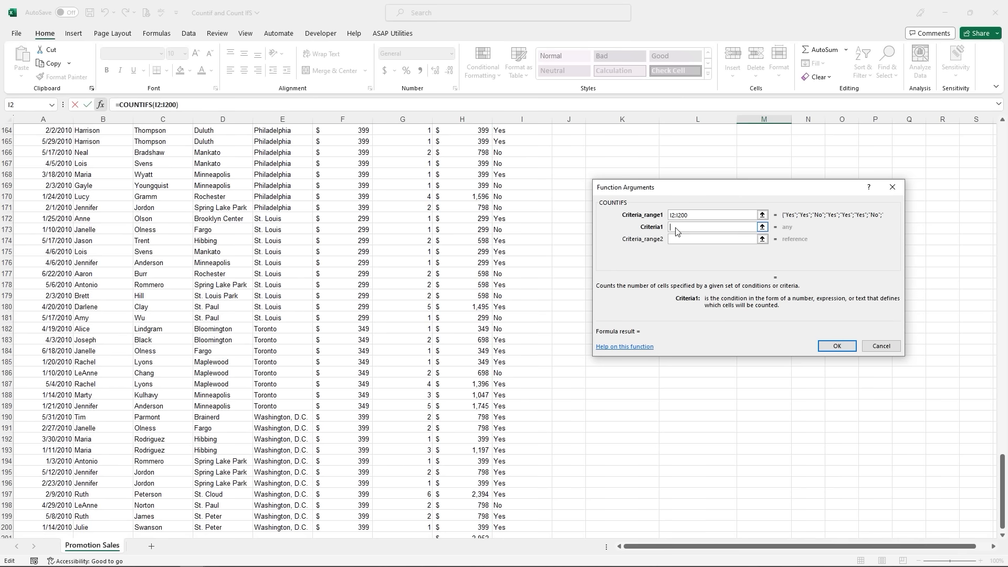
{"action": "type", "text": "\"Yes\""}
- Add the Destination range E2:E200 with criterion "St. Louis" and finish, giving 6
{"action": "left_click", "coordinate": [673, 241]}
{"action": "left_click", "coordinate": [673, 239]}
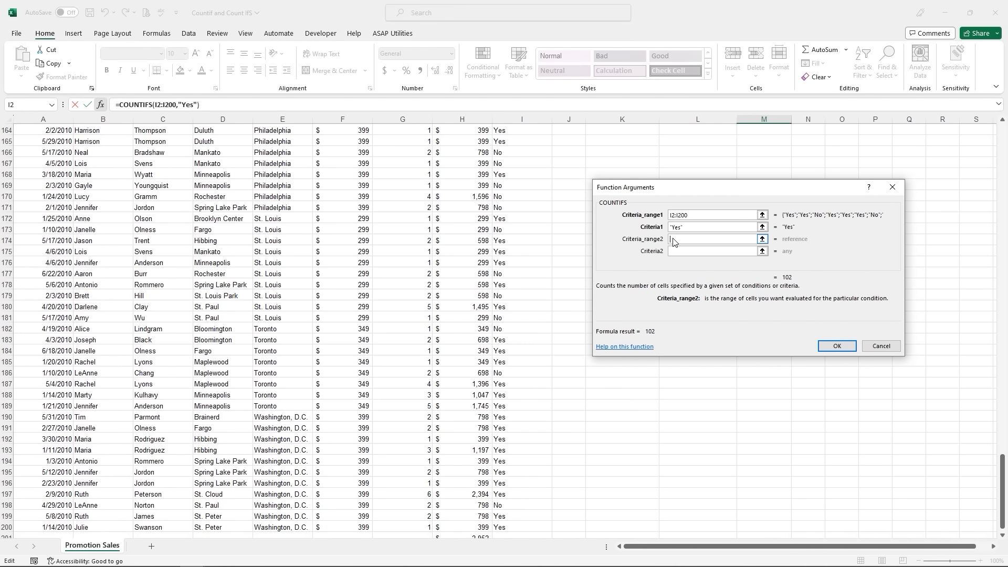
{"action": "scroll", "coordinate": [251, 145], "scroll_direction": "up", "scroll_amount": 20}
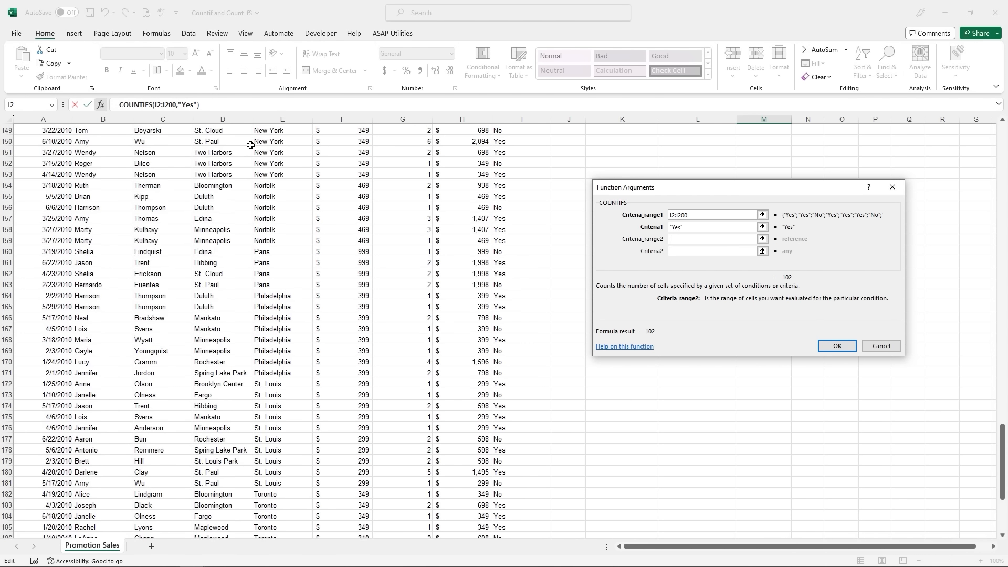
{"action": "scroll", "coordinate": [250, 145], "scroll_direction": "up", "scroll_amount": 6}
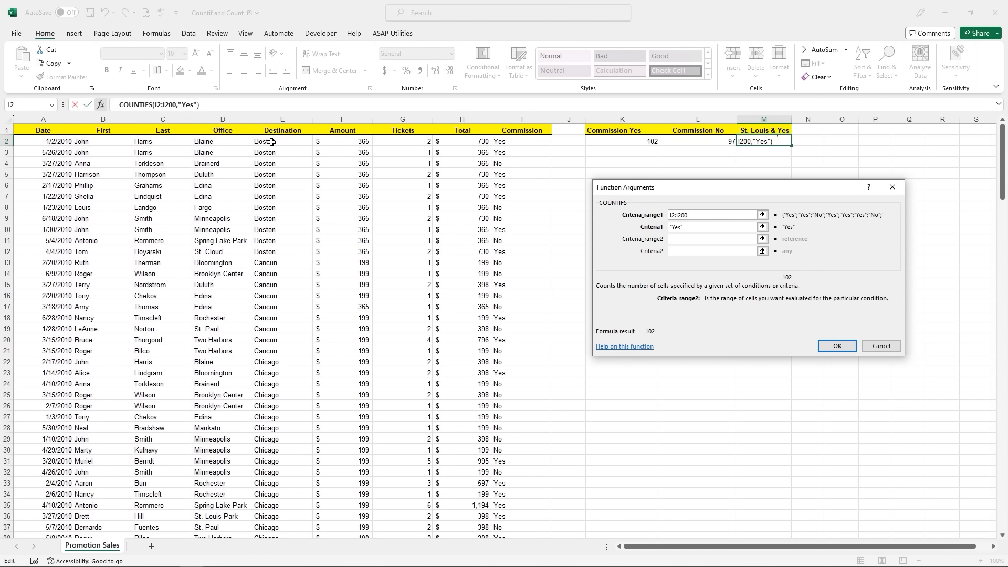
{"action": "left_click", "coordinate": [271, 142]}
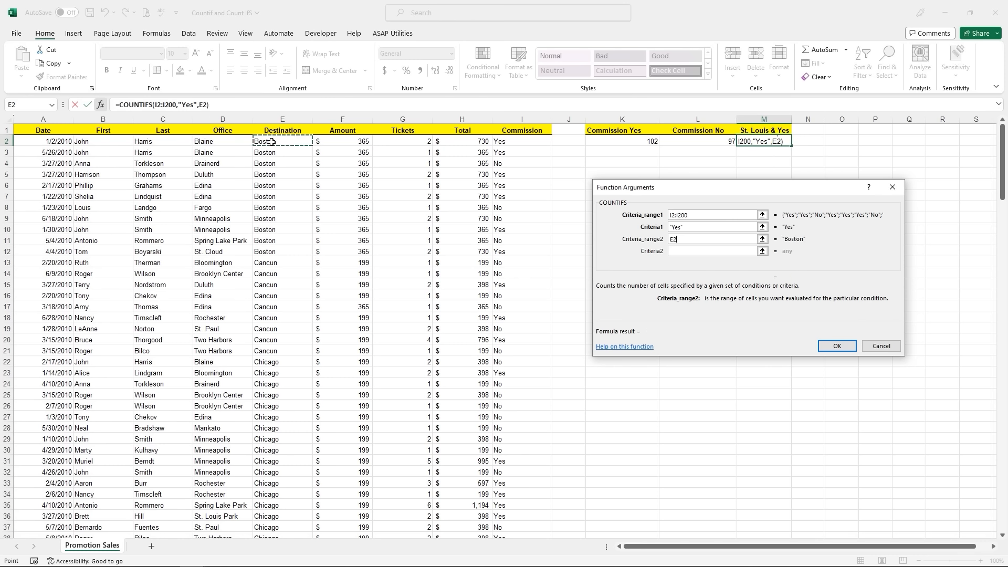
{"action": "key", "text": "ctrl+shift+Down"}
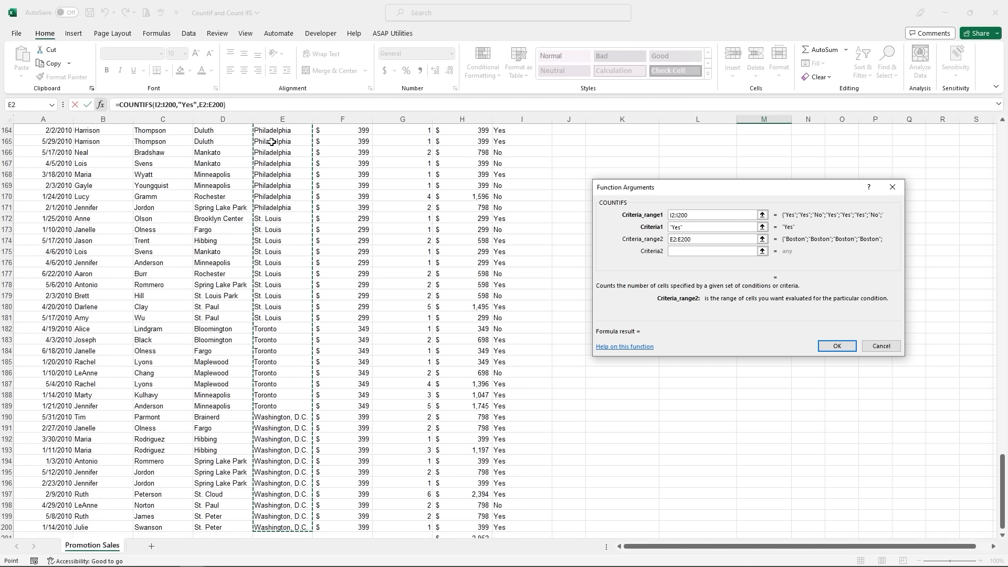
{"action": "left_click", "coordinate": [677, 252]}
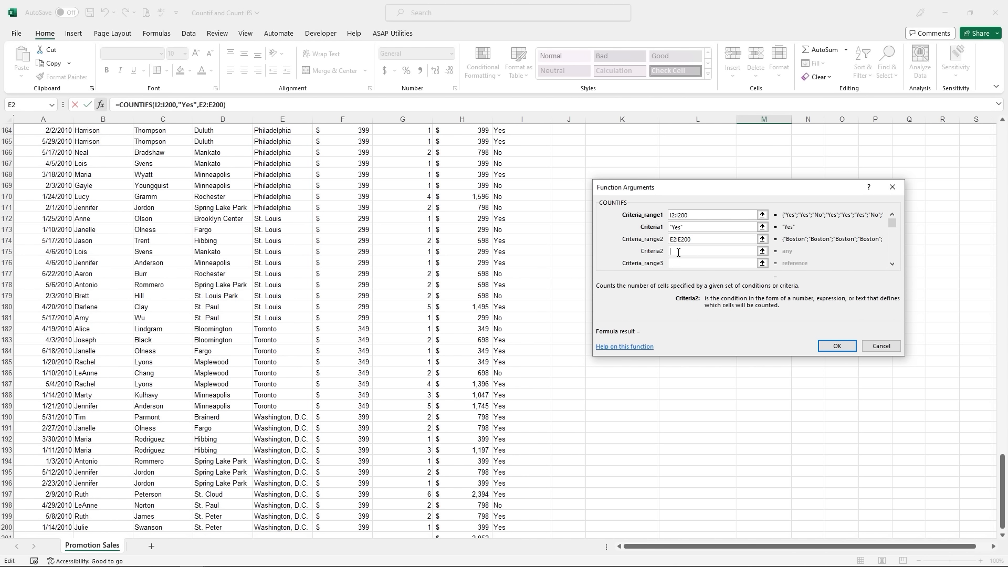
{"action": "type", "text": "\"St. Louis\""}
{"action": "left_click", "coordinate": [838, 346]}
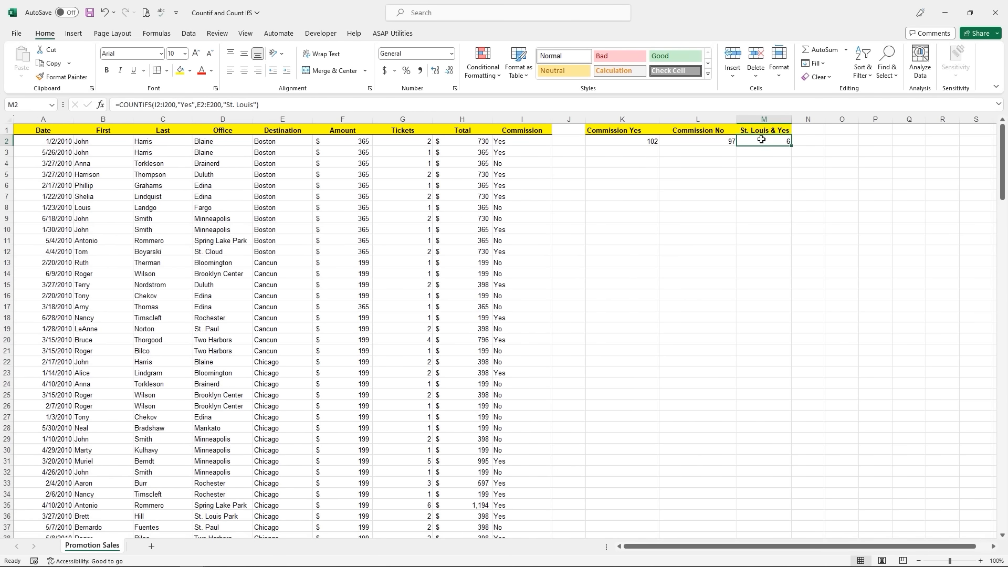
{"action": "scroll", "coordinate": [256, 441], "scroll_direction": "down", "scroll_amount": 3}
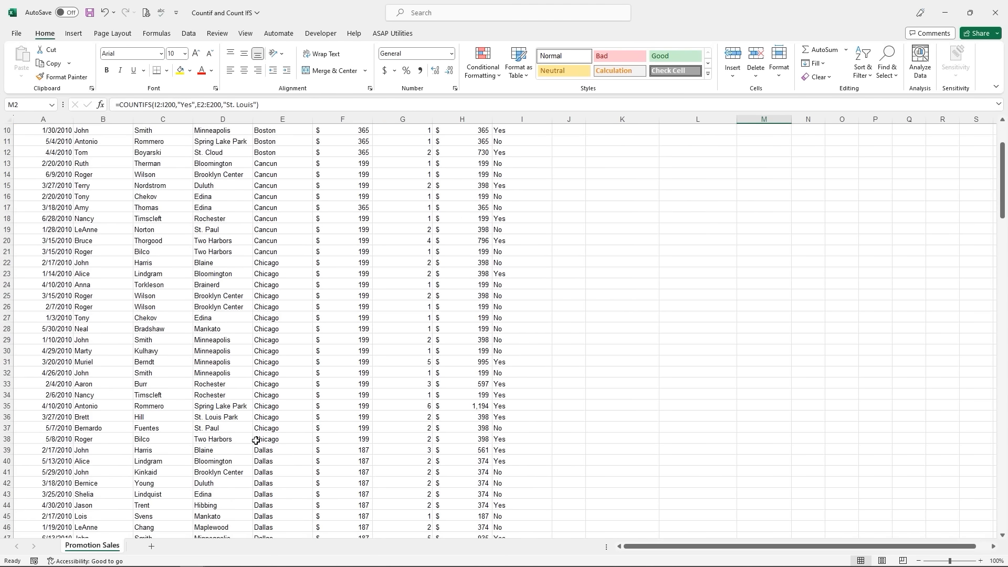
{"action": "scroll", "coordinate": [255, 441], "scroll_direction": "down", "scroll_amount": 12}
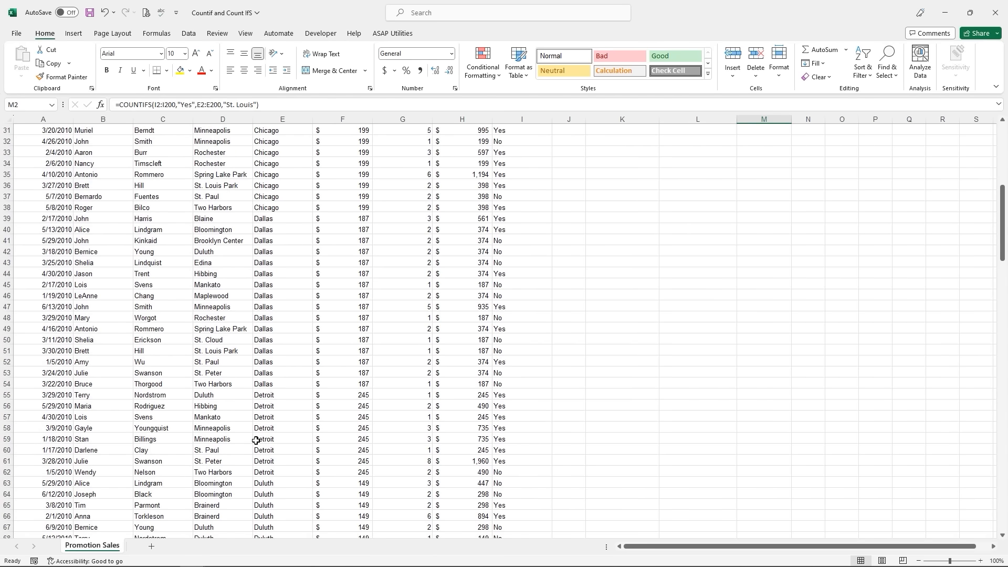
{"action": "scroll", "coordinate": [256, 440], "scroll_direction": "down", "scroll_amount": 11}
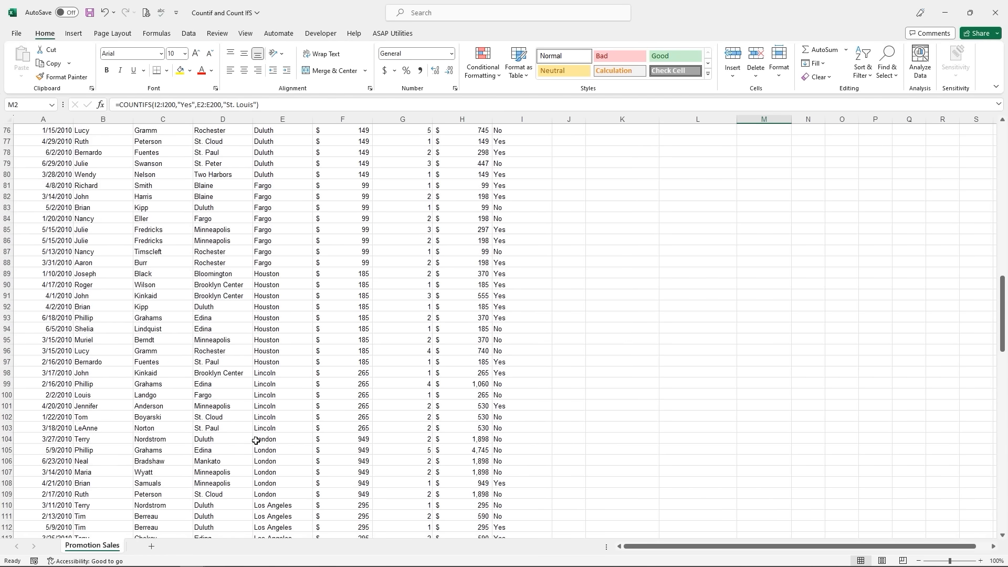
{"action": "scroll", "coordinate": [255, 441], "scroll_direction": "down", "scroll_amount": 5}
{"action": "scroll", "coordinate": [256, 441], "scroll_direction": "down", "scroll_amount": 12}
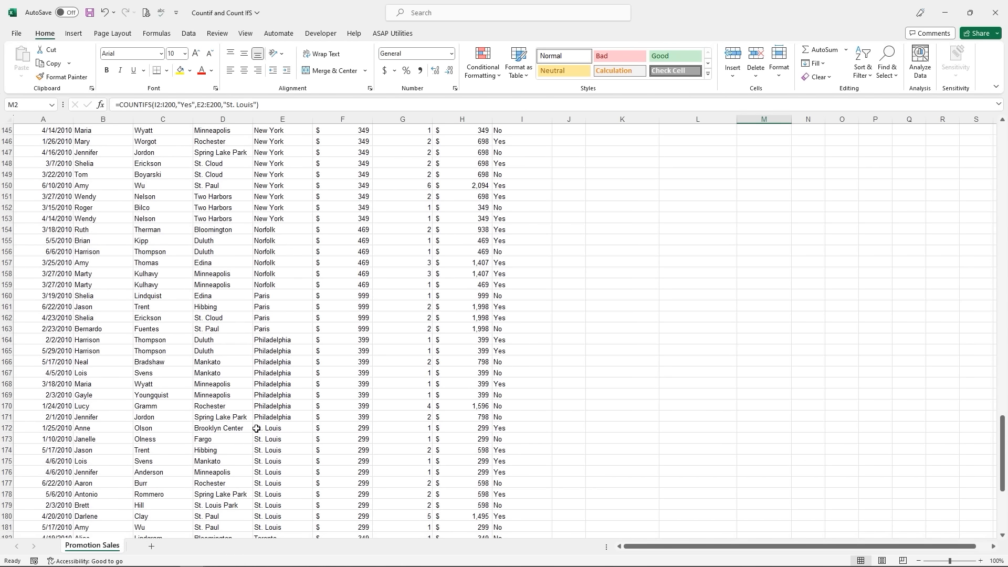
{"action": "left_click_drag", "start_coordinate": [257, 431], "coordinate": [514, 526]}
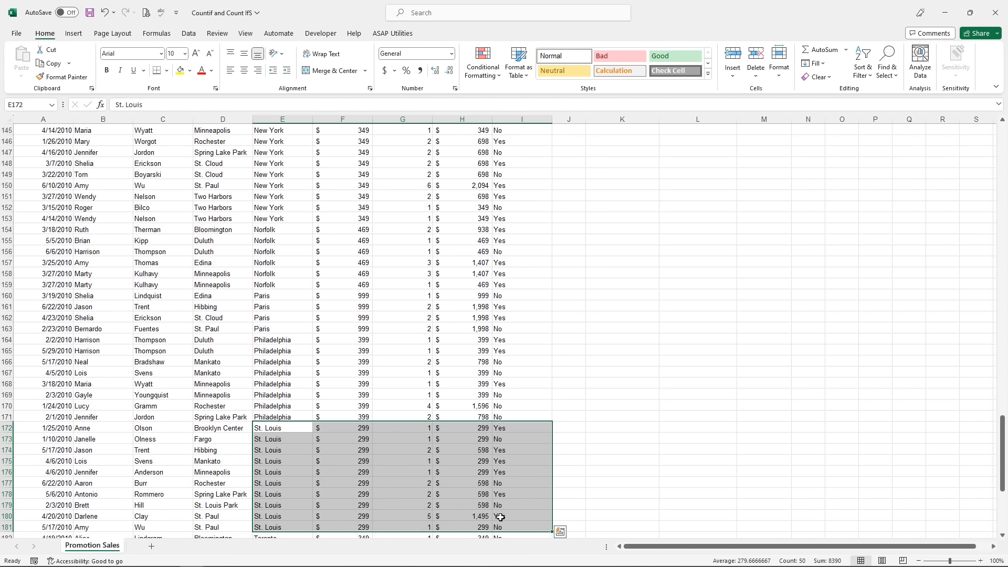
{"action": "scroll", "coordinate": [562, 383], "scroll_direction": "up", "scroll_amount": 14}
{"action": "scroll", "coordinate": [561, 379], "scroll_direction": "up", "scroll_amount": 20}
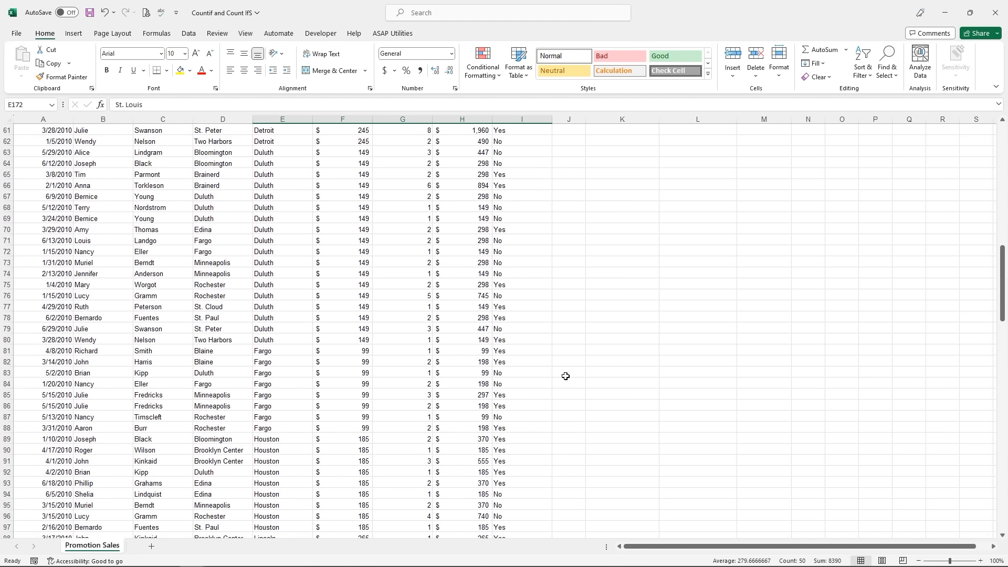
{"action": "left_click", "coordinate": [752, 138]}
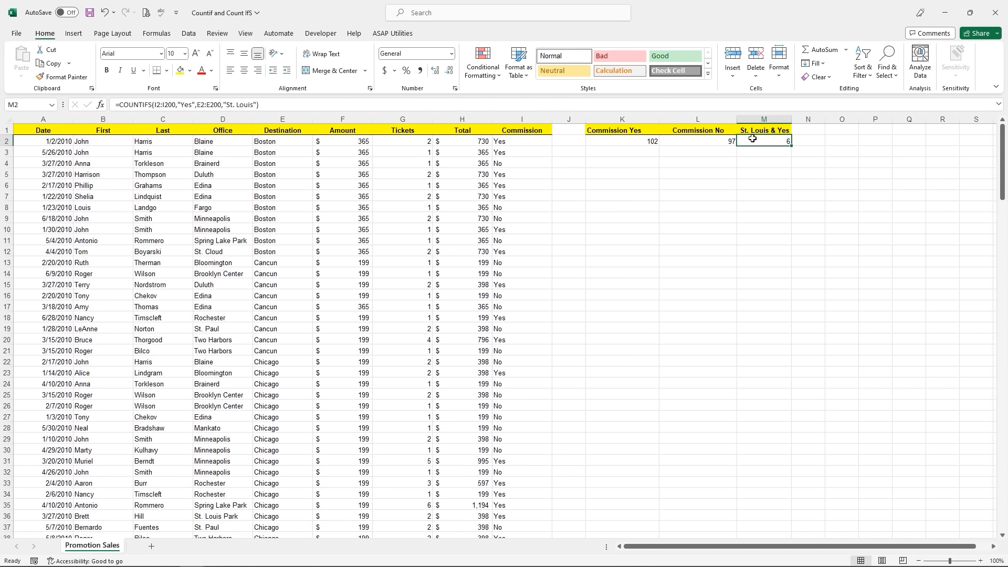
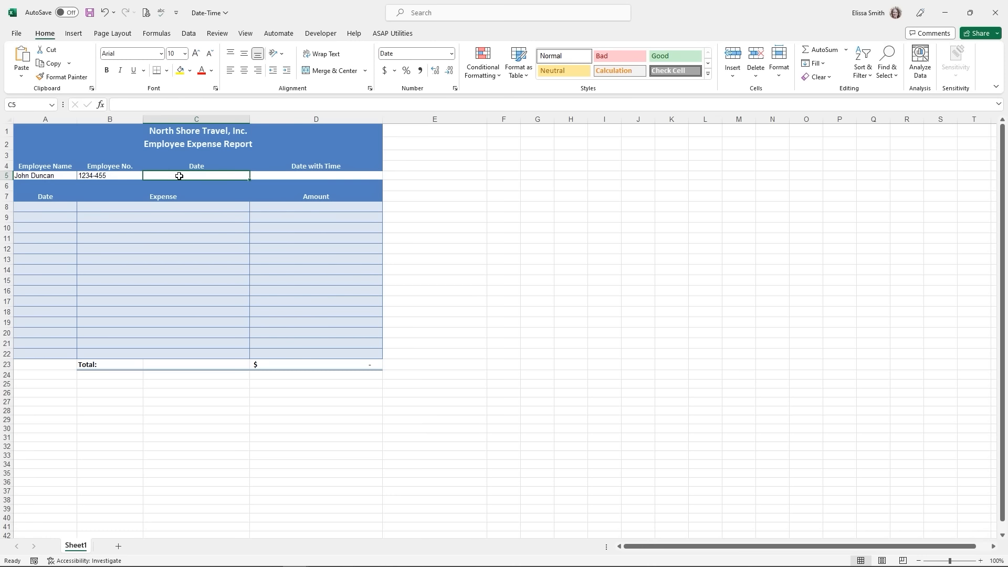
- Enter =TODAY() in the Date cell C5 so it shows 6/21/2023
{"action": "type", "text": "="}
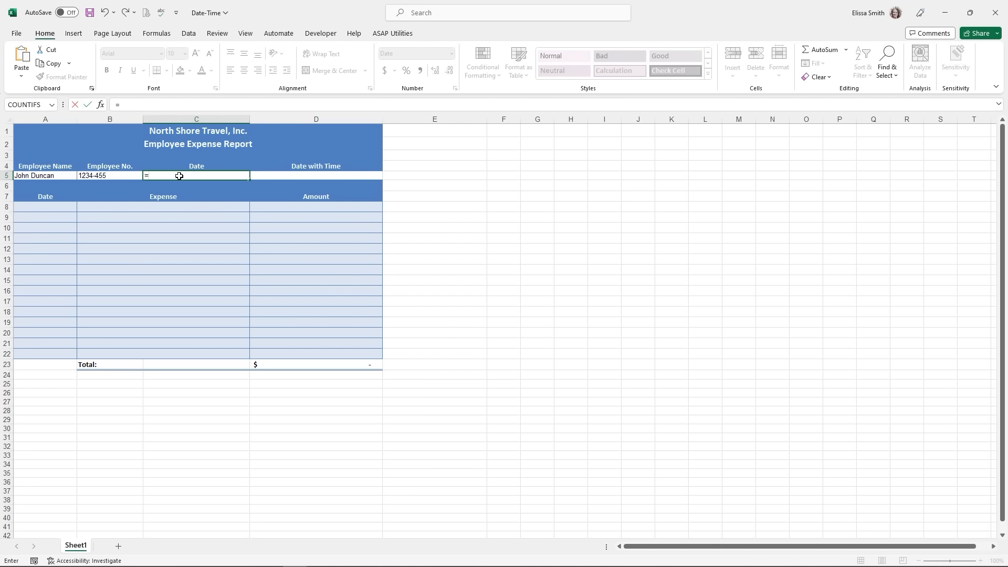
{"action": "type", "text": "today("}
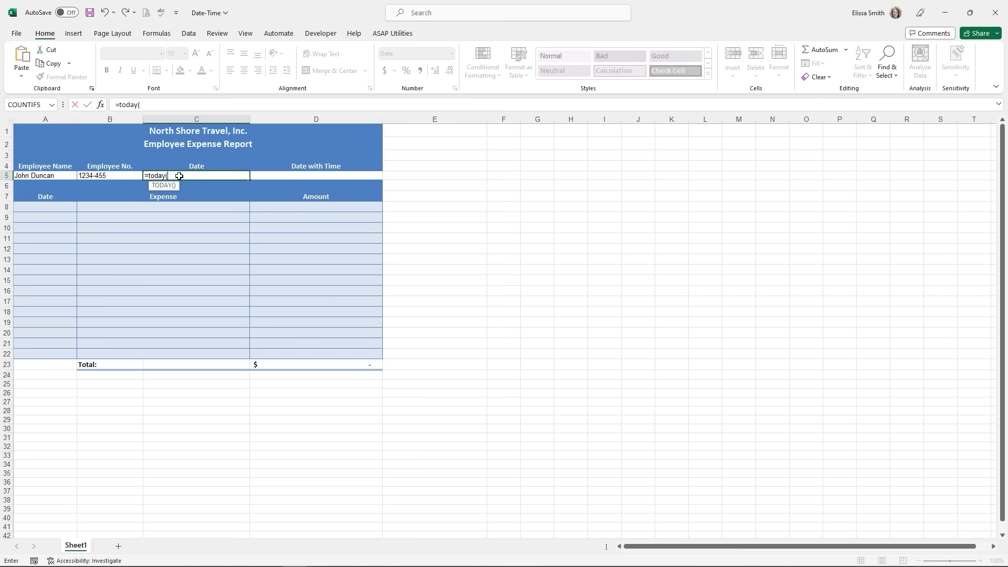
{"action": "type", "text": ")"}
{"action": "key", "text": "Return"}
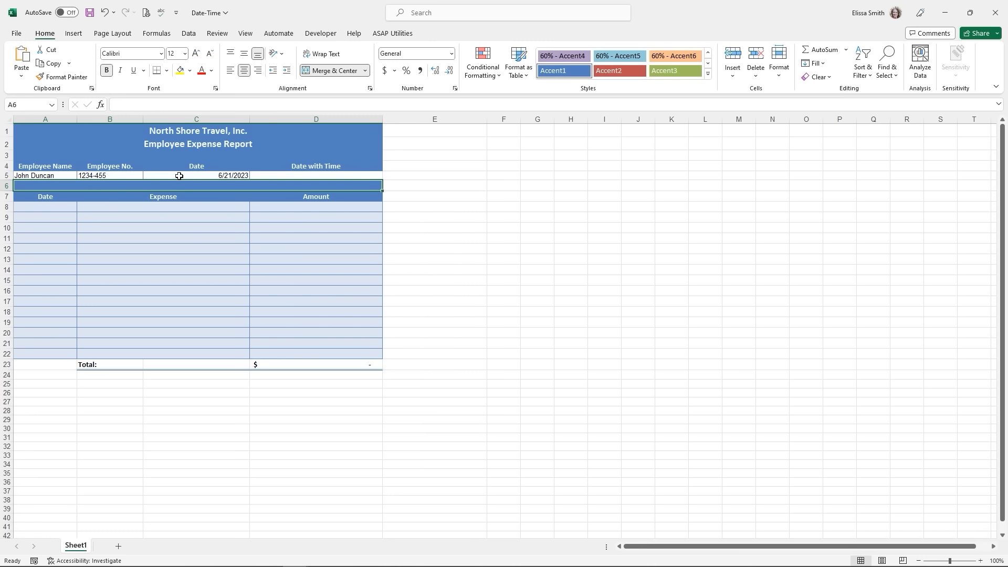
- Enter =NOW() in D5 to show 6/21/2023 13:20, then open its number format list
{"action": "left_click", "coordinate": [283, 176]}
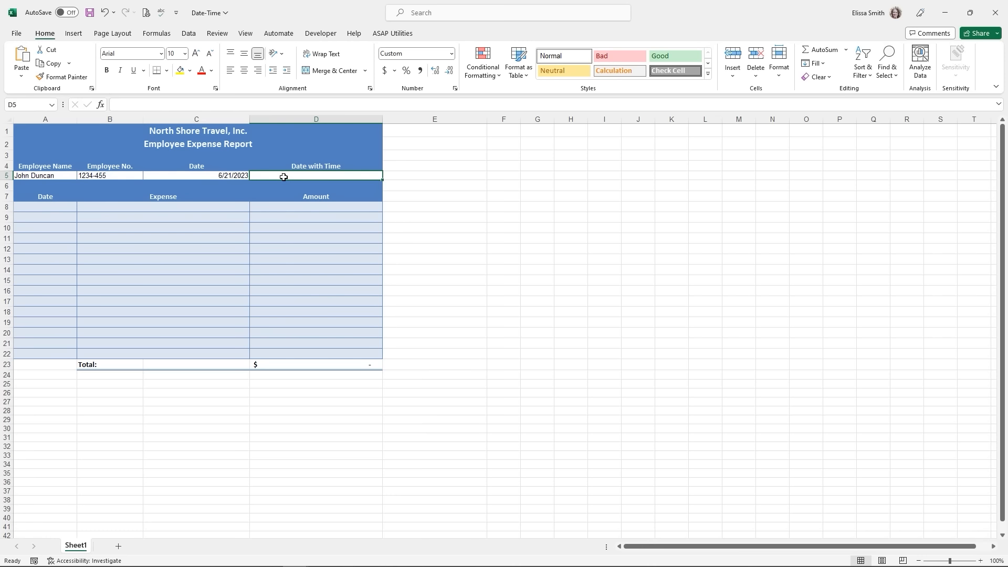
{"action": "type", "text": "="}
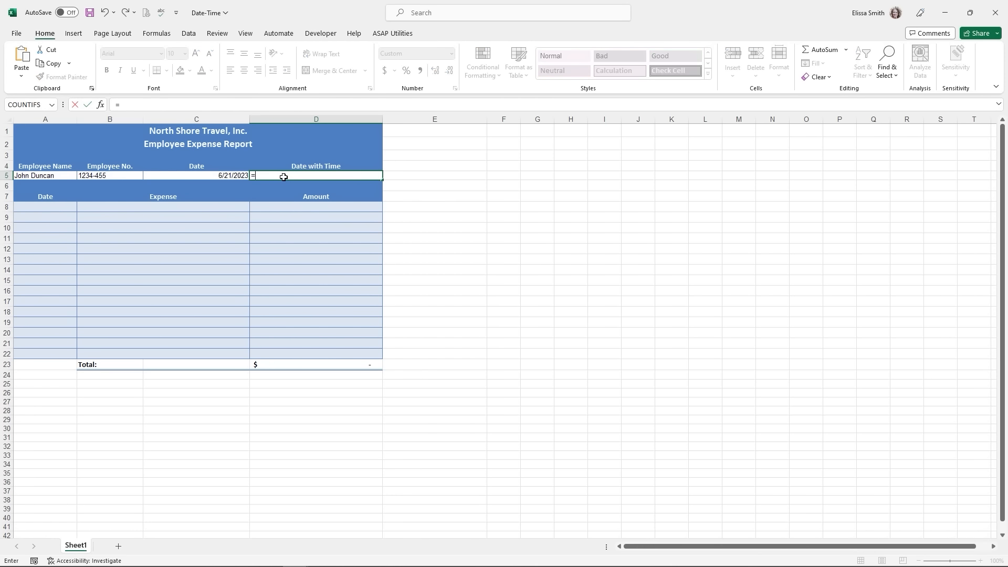
{"action": "type", "text": "now("}
{"action": "key", "text": "Return"}
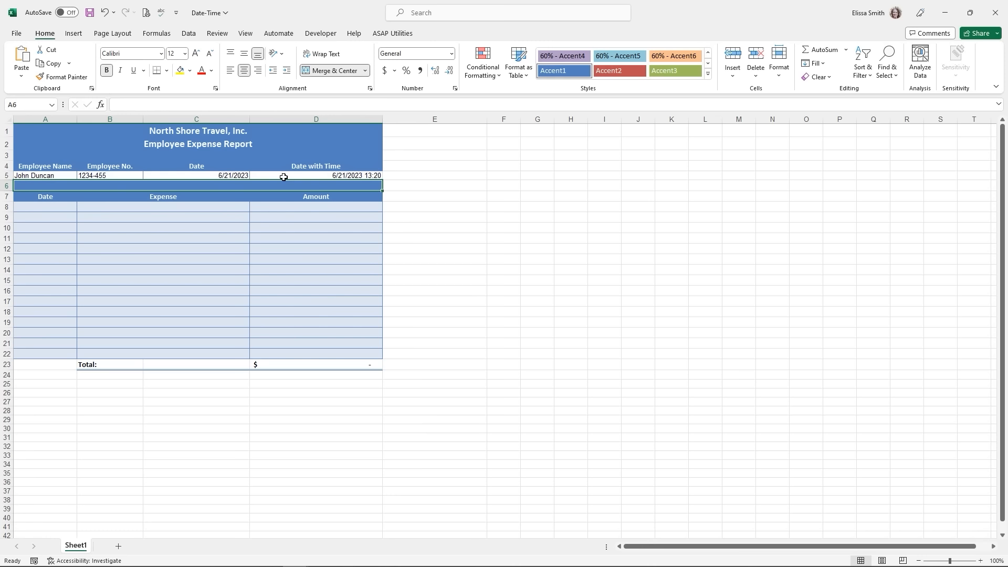
{"action": "left_click", "coordinate": [303, 175]}
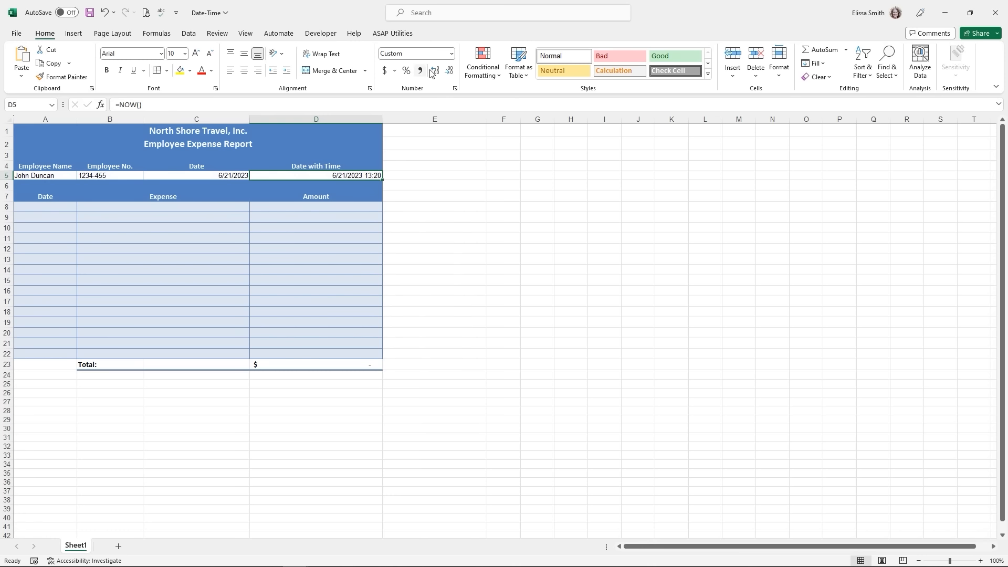
{"action": "left_click", "coordinate": [451, 54]}
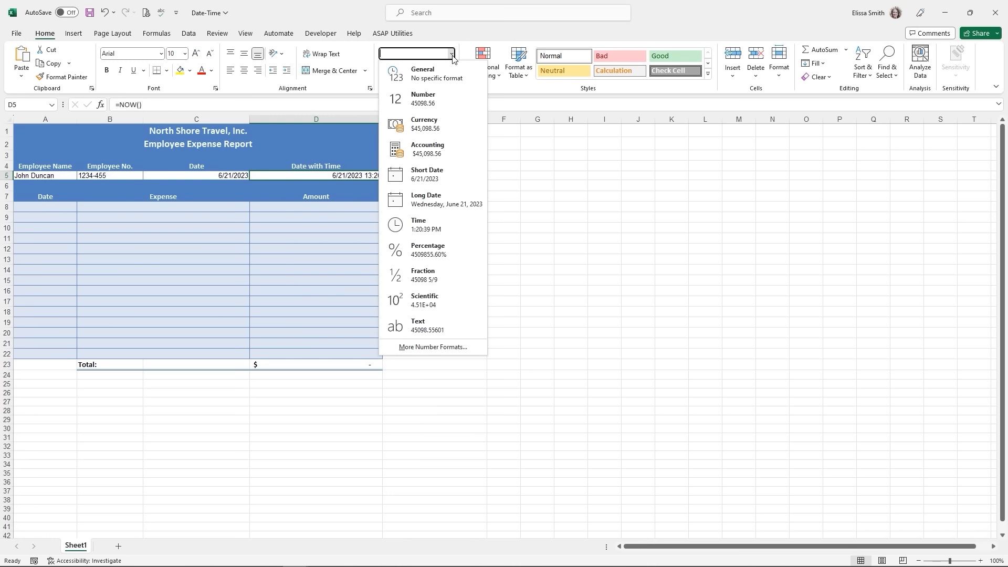
- Format D5 with the Date type 3/14/12 1:30 PM so it shows 6/21/23 1:20 PM
{"action": "left_click", "coordinate": [435, 352]}
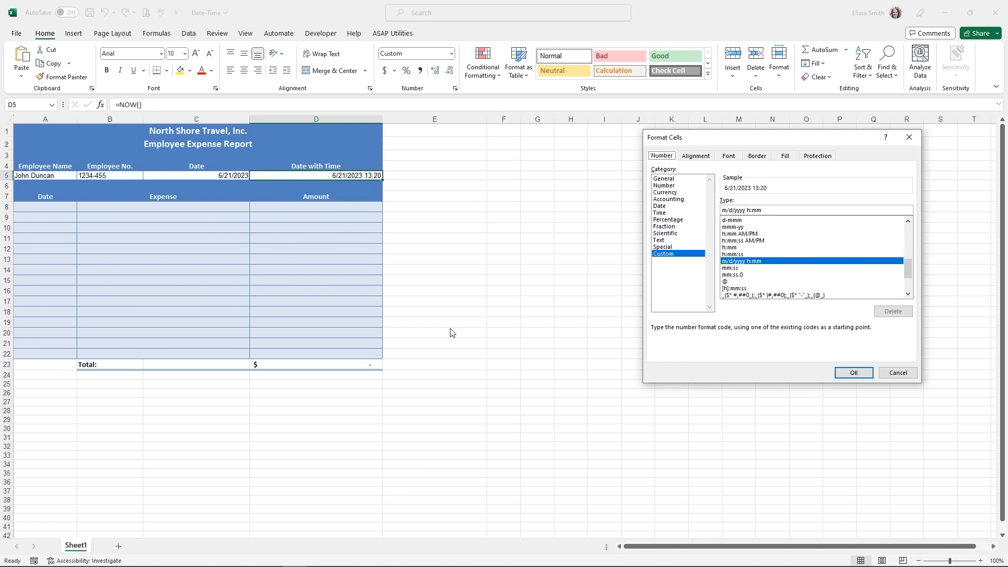
{"action": "left_click_drag", "start_coordinate": [690, 140], "coordinate": [516, 119]}
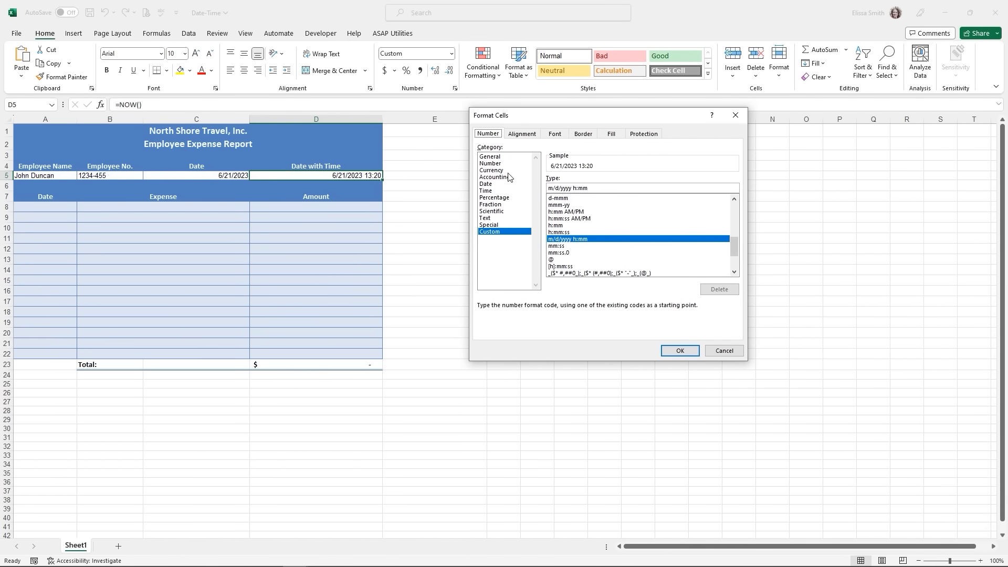
{"action": "left_click", "coordinate": [486, 185]}
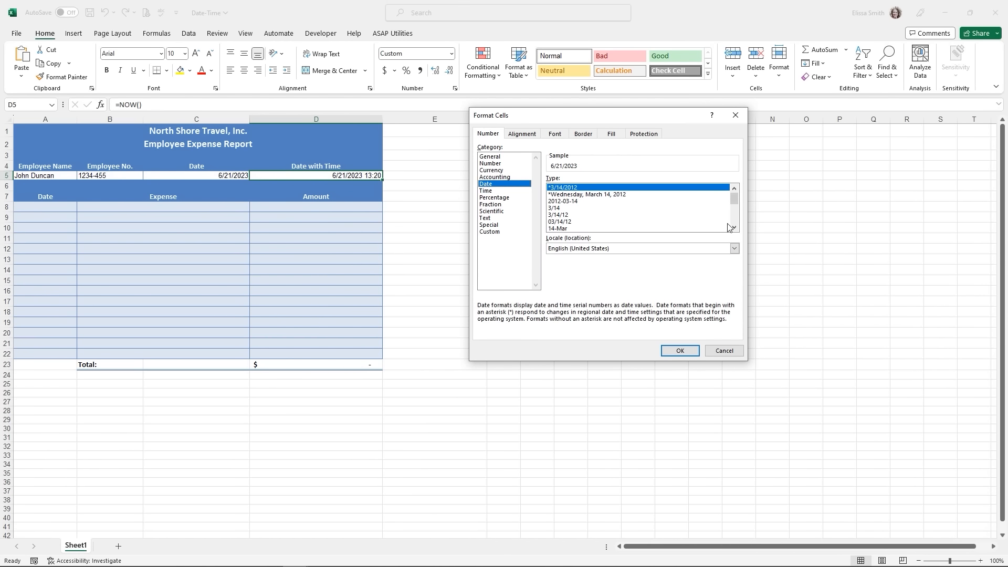
{"action": "left_click", "coordinate": [734, 226]}
{"action": "left_click", "coordinate": [734, 228]}
{"action": "left_click", "coordinate": [735, 228]}
{"action": "left_click", "coordinate": [735, 228]}
{"action": "left_click", "coordinate": [734, 227]}
{"action": "left_click", "coordinate": [734, 228]}
{"action": "left_click", "coordinate": [735, 228]}
{"action": "left_click", "coordinate": [734, 228]}
{"action": "left_click", "coordinate": [735, 228]}
{"action": "left_click", "coordinate": [735, 228]}
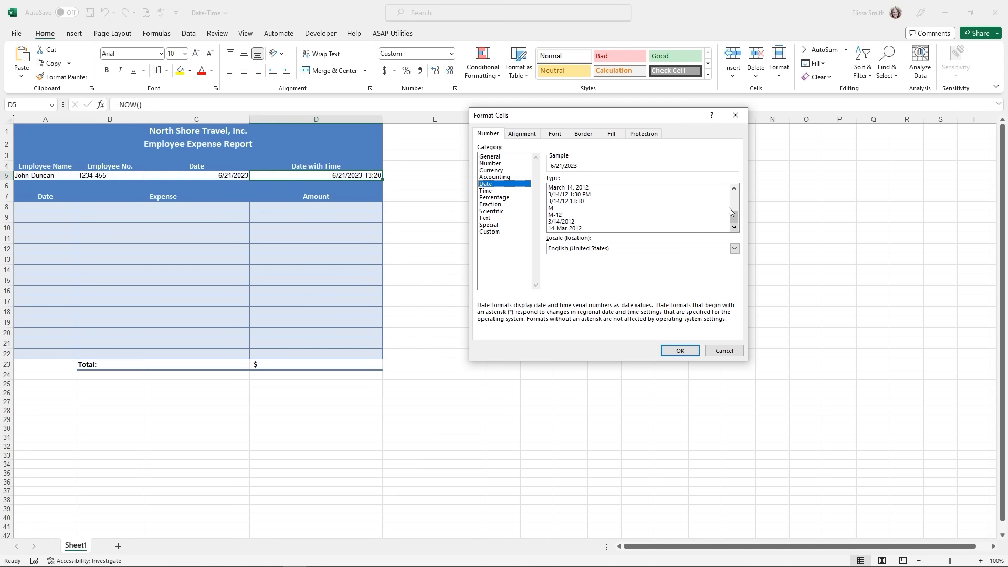
{"action": "left_click", "coordinate": [588, 194]}
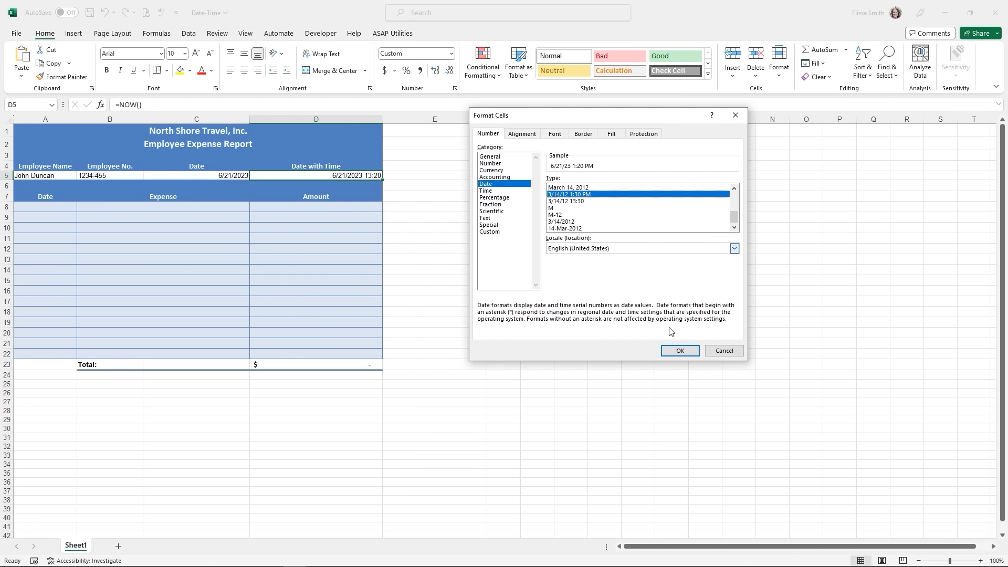
{"action": "left_click", "coordinate": [677, 352]}
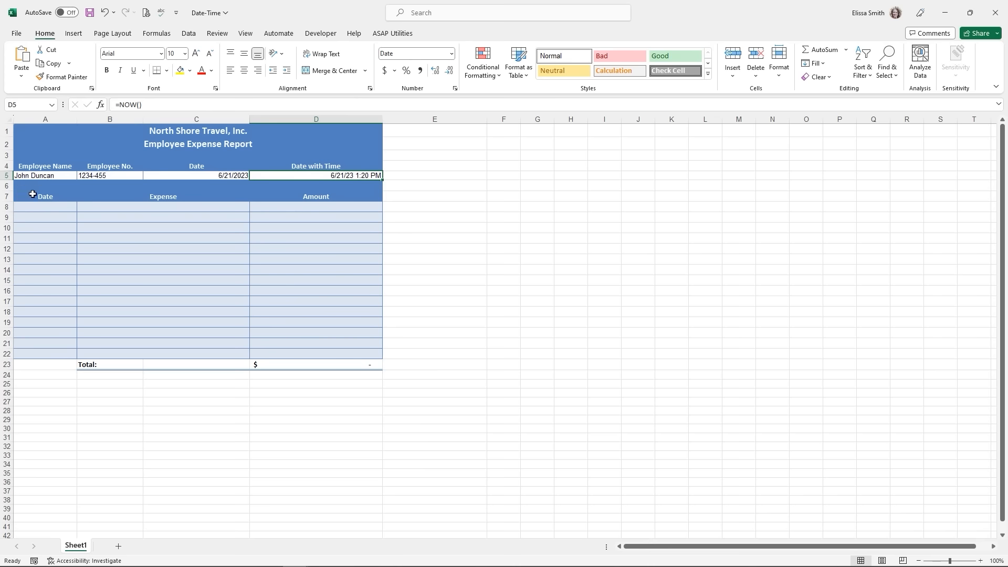
- Stamp A8 with the fixed date and time 6/21/2023 1:22 PM using Ctrl+; and Ctrl+Shift+;
{"action": "left_click", "coordinate": [36, 209]}
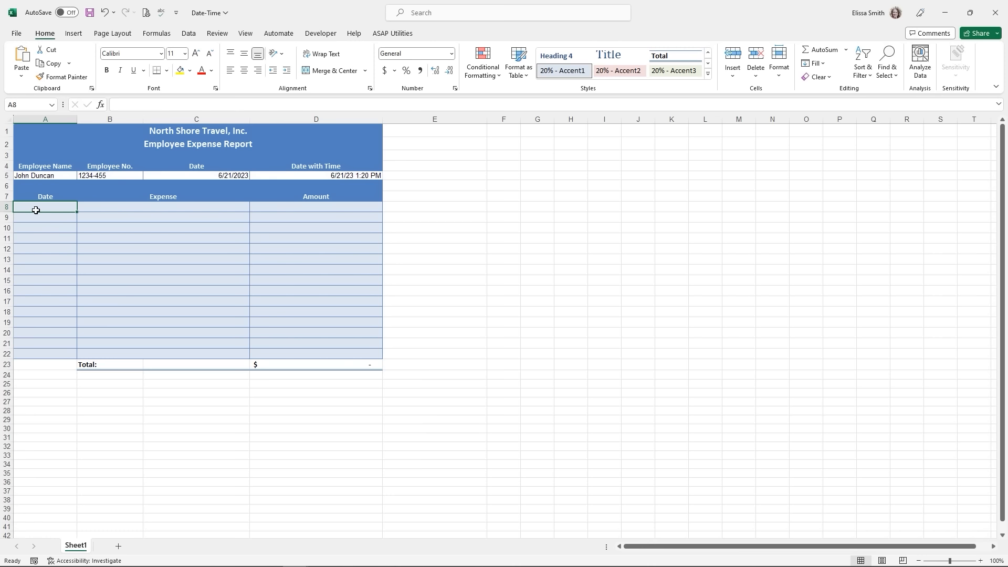
{"action": "key", "text": "ctrl+semicolon"}
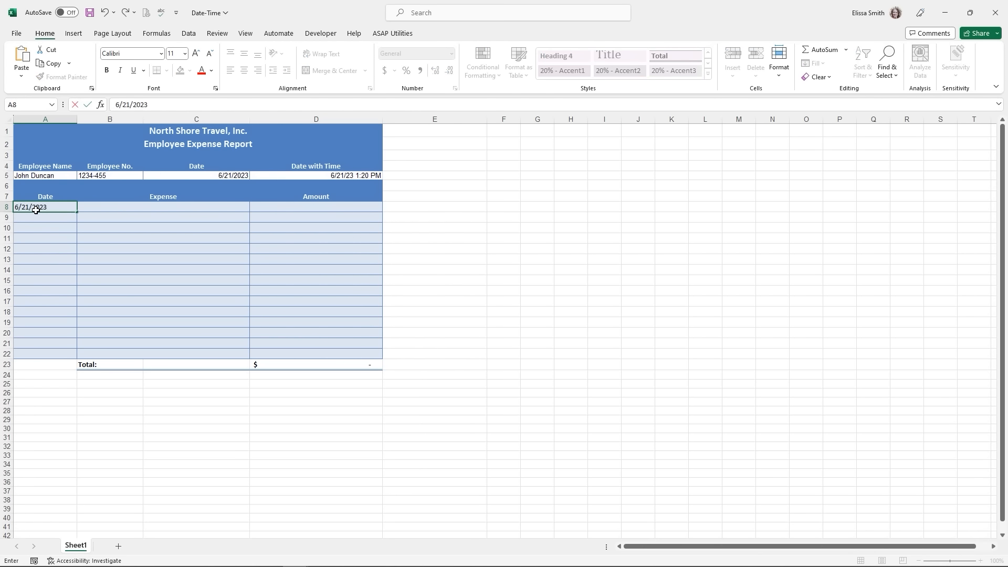
{"action": "key", "text": "Return"}
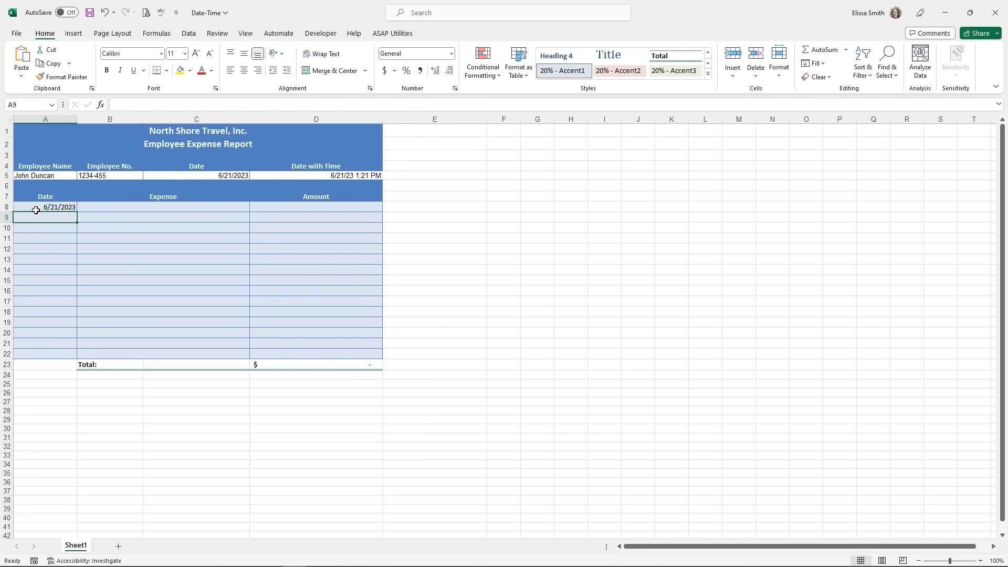
{"action": "left_click", "coordinate": [35, 206]}
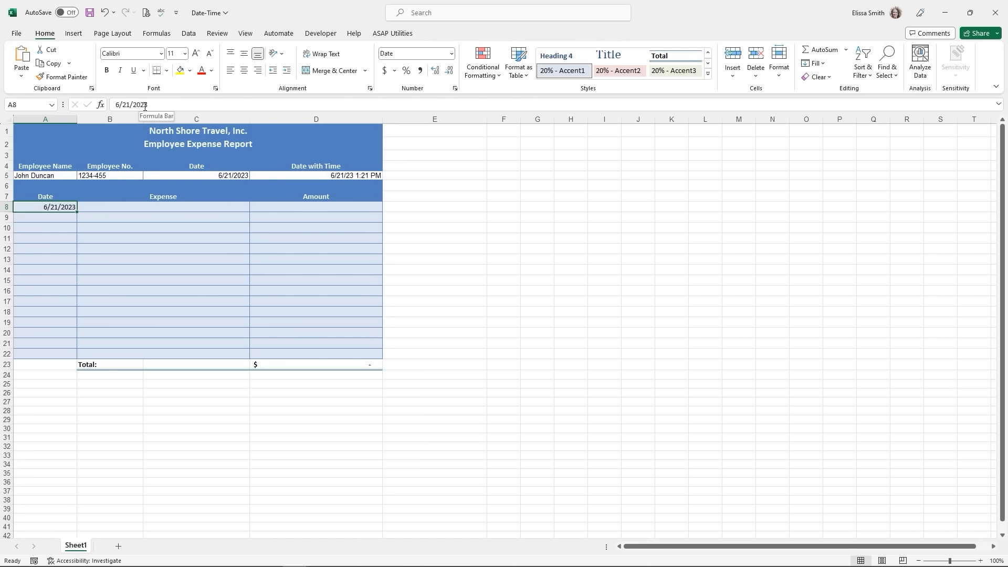
{"action": "double_click", "coordinate": [74, 208]}
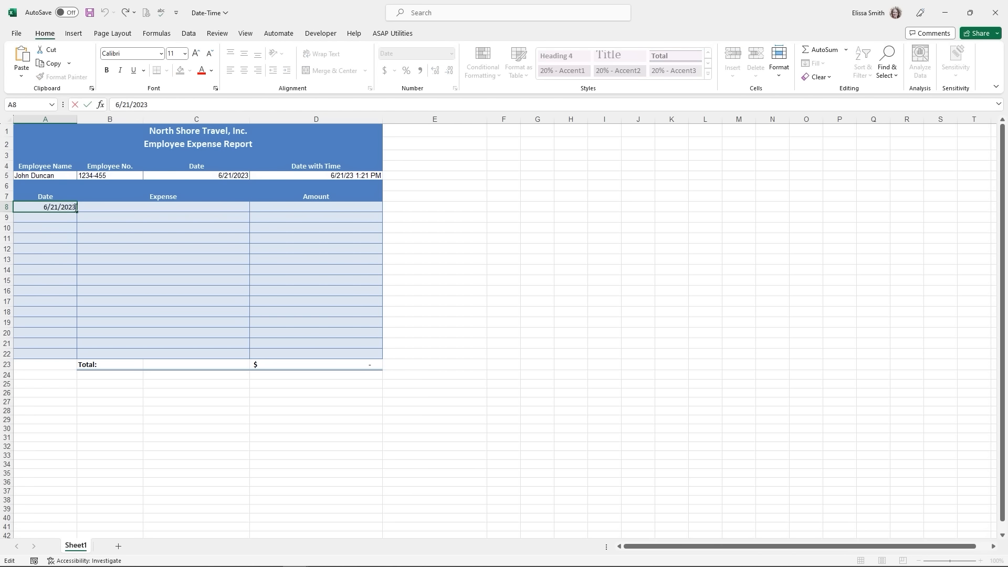
{"action": "triple_click", "coordinate": [76, 208]}
{"action": "left_click", "coordinate": [76, 209]}
{"action": "key", "text": "ctrl+shift+semicolon"}
{"action": "key", "text": "Return"}
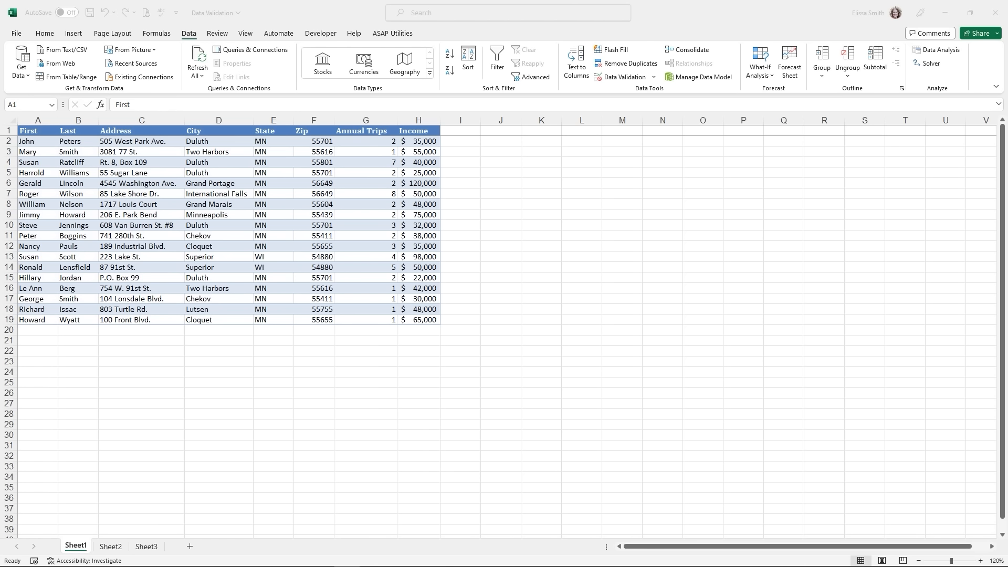
- Select the Income values H2:H19 and open Data Validation for them
{"action": "left_click", "coordinate": [411, 142]}
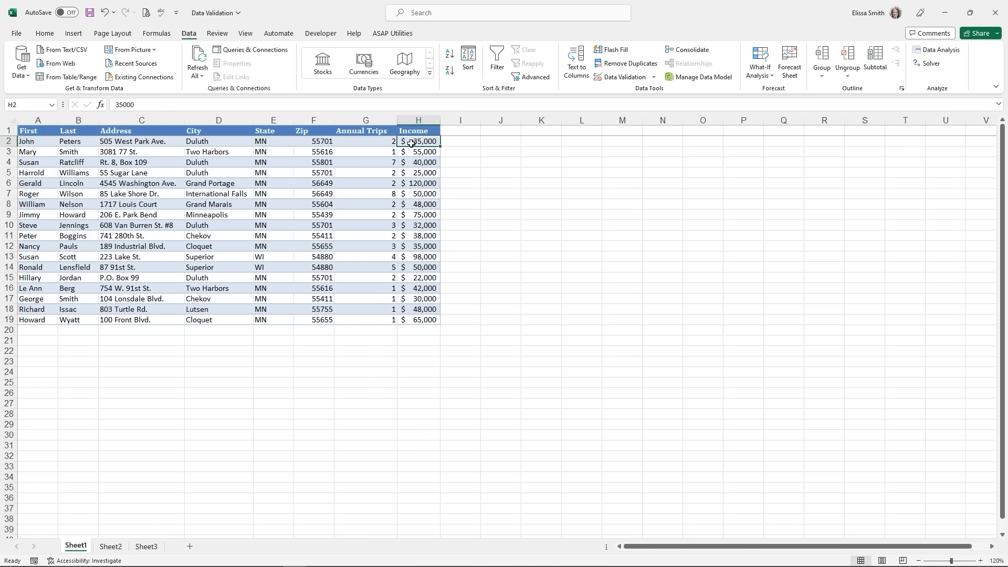
{"action": "left_click_drag", "start_coordinate": [411, 143], "coordinate": [419, 315]}
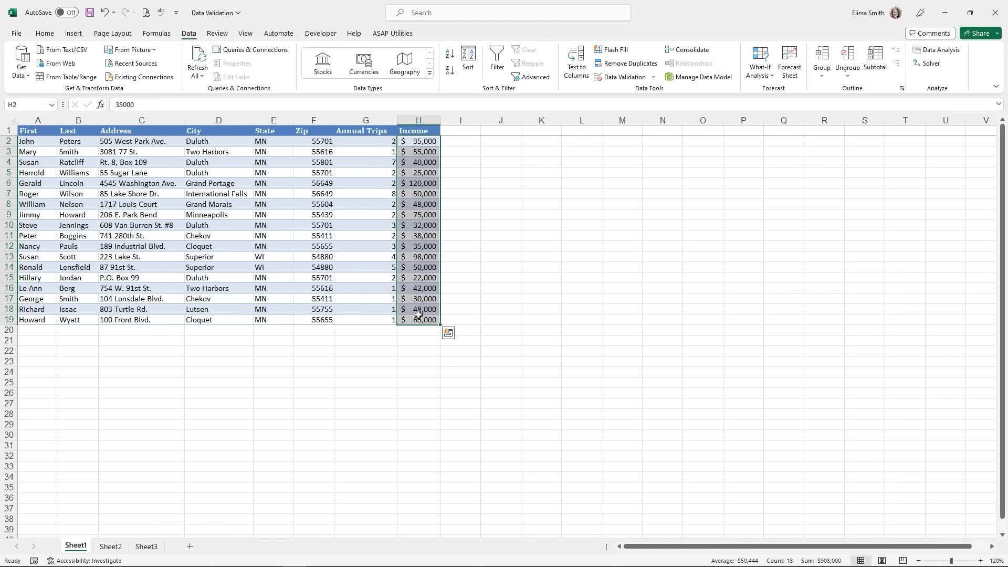
{"action": "left_click", "coordinate": [191, 34]}
{"action": "key", "text": "ctrl+q"}
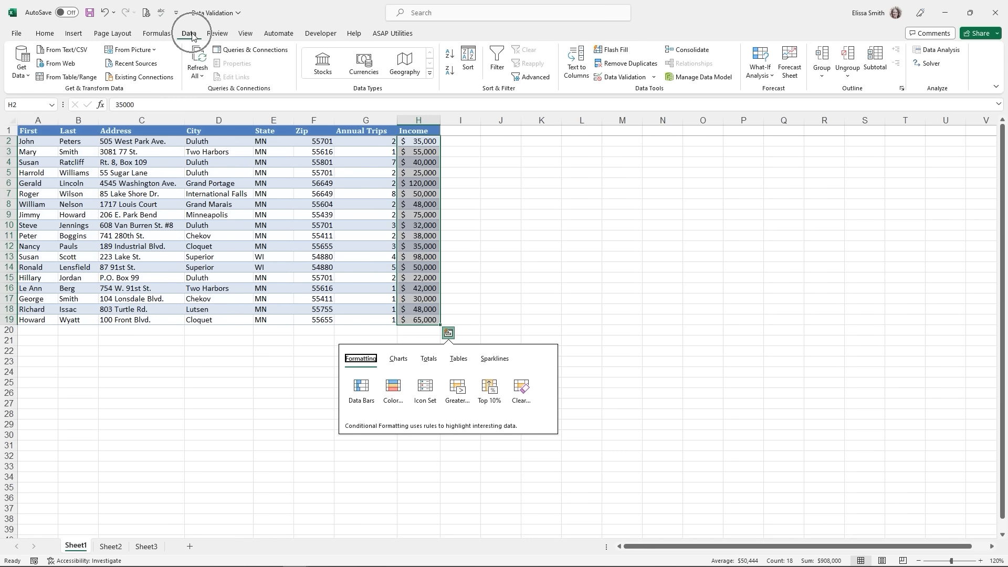
{"action": "left_click", "coordinate": [593, 94]}
{"action": "left_click", "coordinate": [619, 80]}
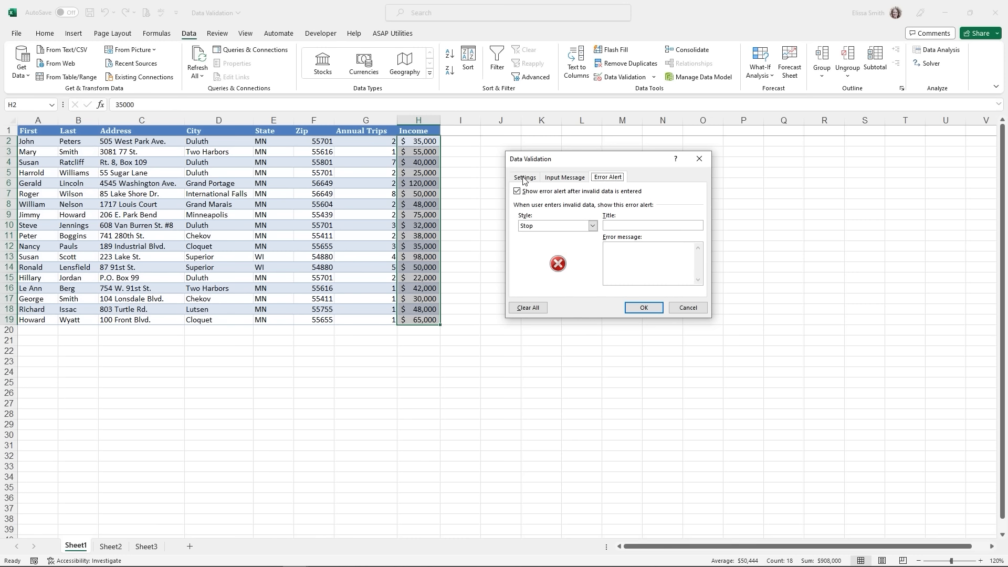
- Allow only whole numbers greater than or equal to 15000 in the Income cells
{"action": "left_click", "coordinate": [523, 179]}
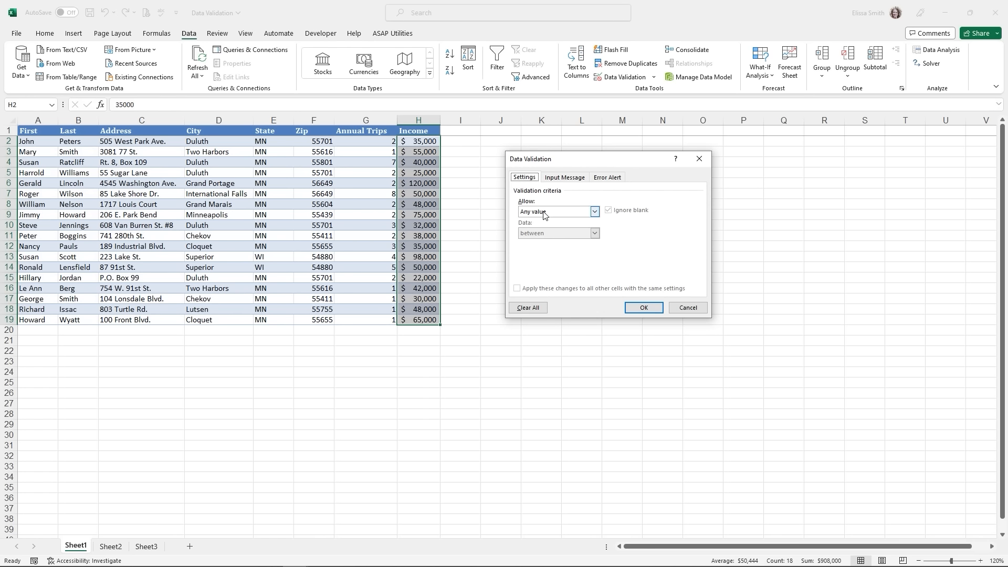
{"action": "left_click", "coordinate": [592, 214]}
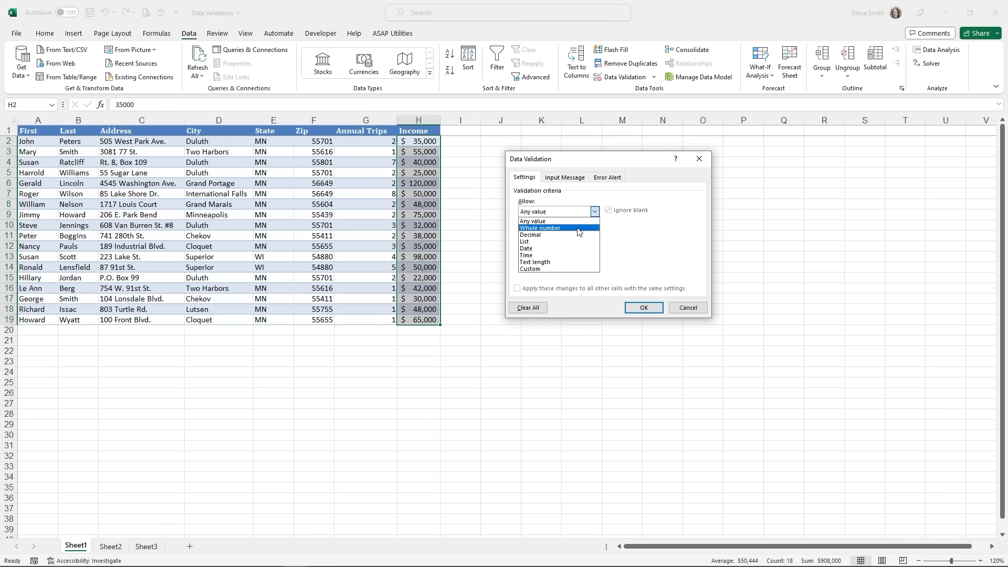
{"action": "left_click", "coordinate": [578, 229]}
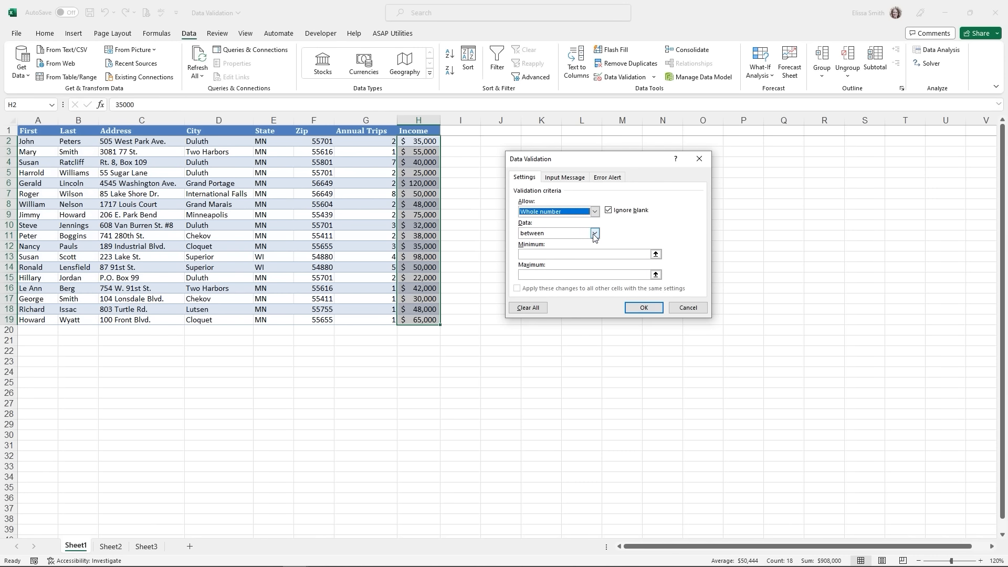
{"action": "left_click", "coordinate": [595, 234]}
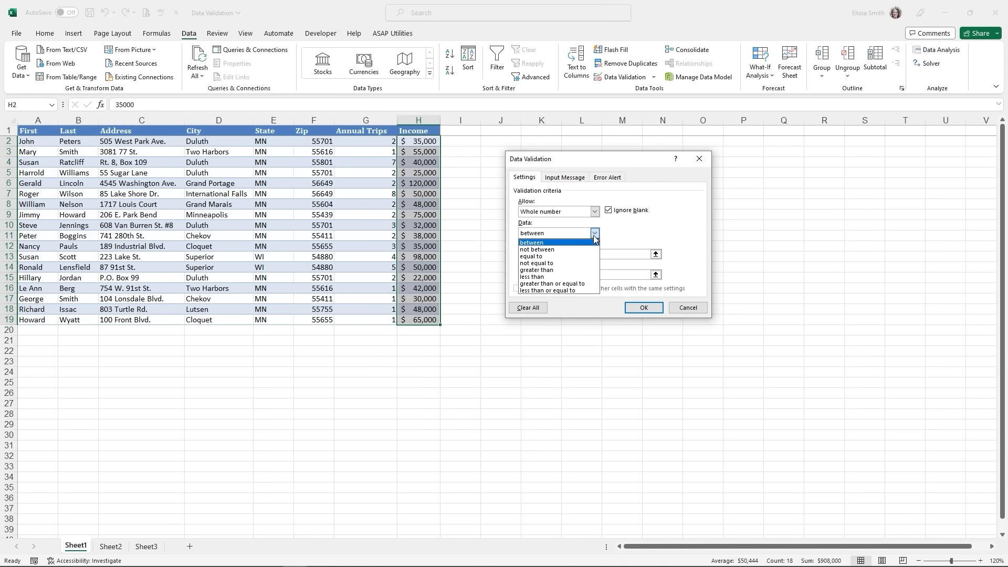
{"action": "left_click", "coordinate": [570, 285]}
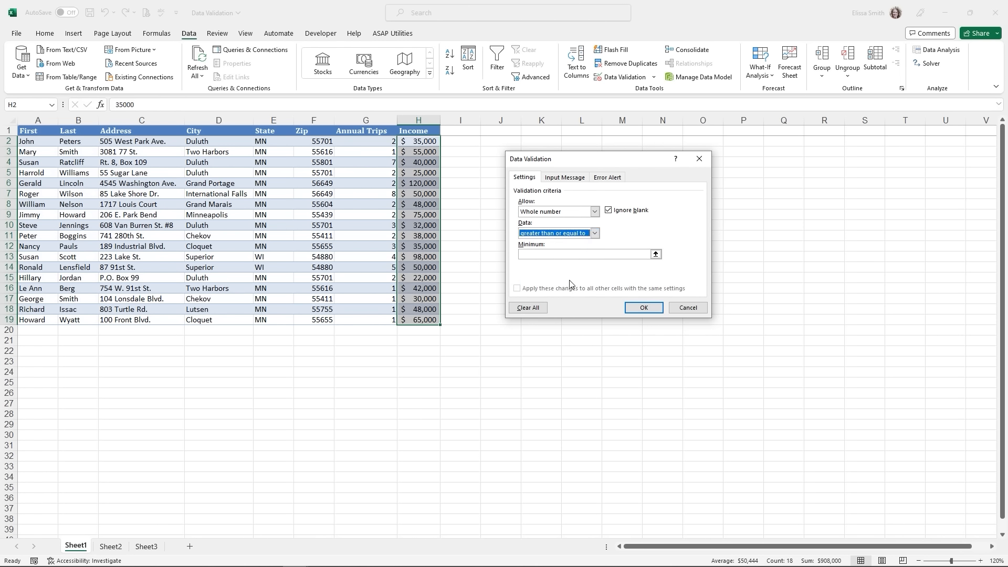
{"action": "left_click", "coordinate": [541, 253]}
{"action": "type", "text": "15000"}
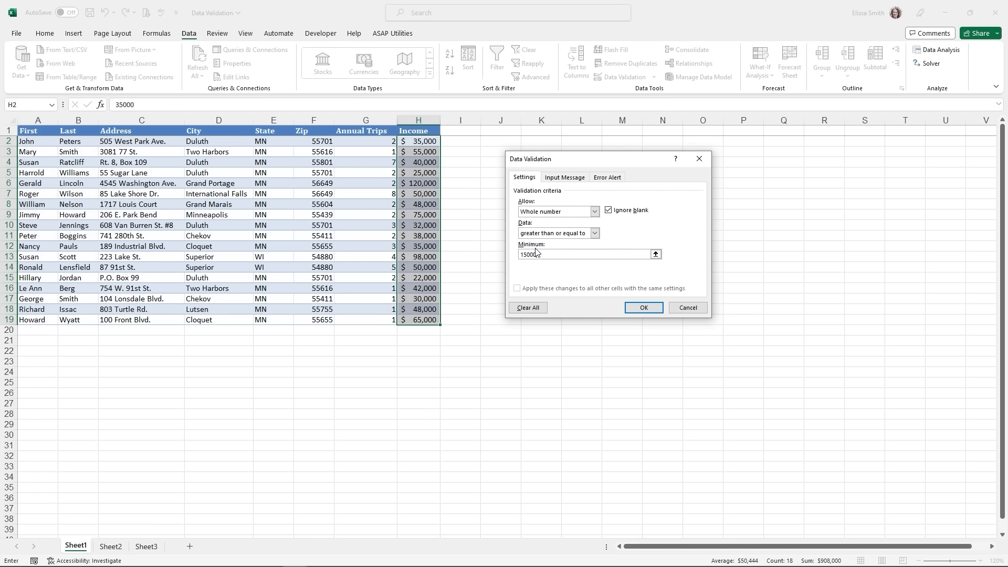
{"action": "left_click", "coordinate": [563, 179]}
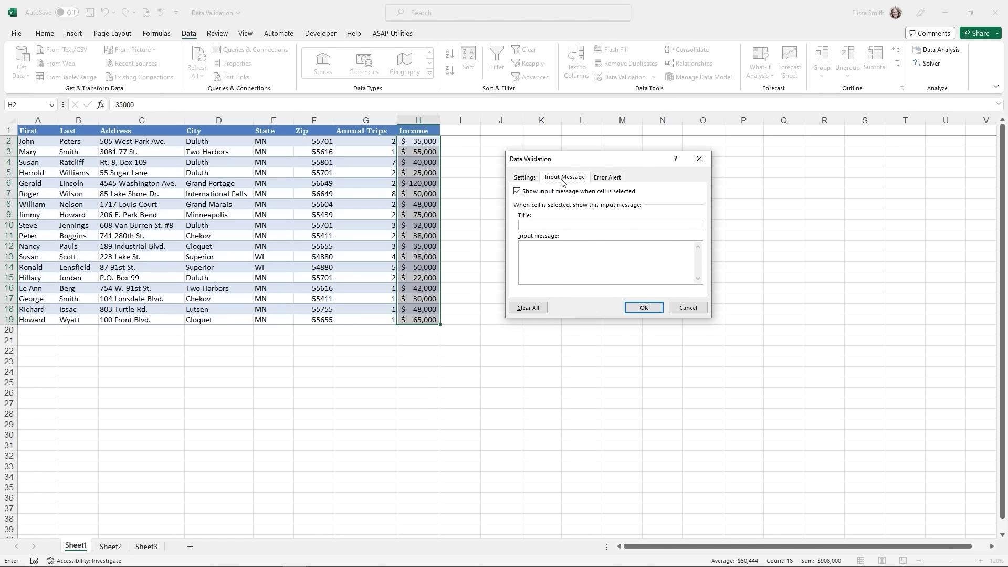
- Add the input message 'Income amount': 'You must enter an income amount $15000 or higher'
{"action": "left_click", "coordinate": [558, 225]}
{"action": "type", "text": "Income E"}
{"action": "key", "text": "Return"}
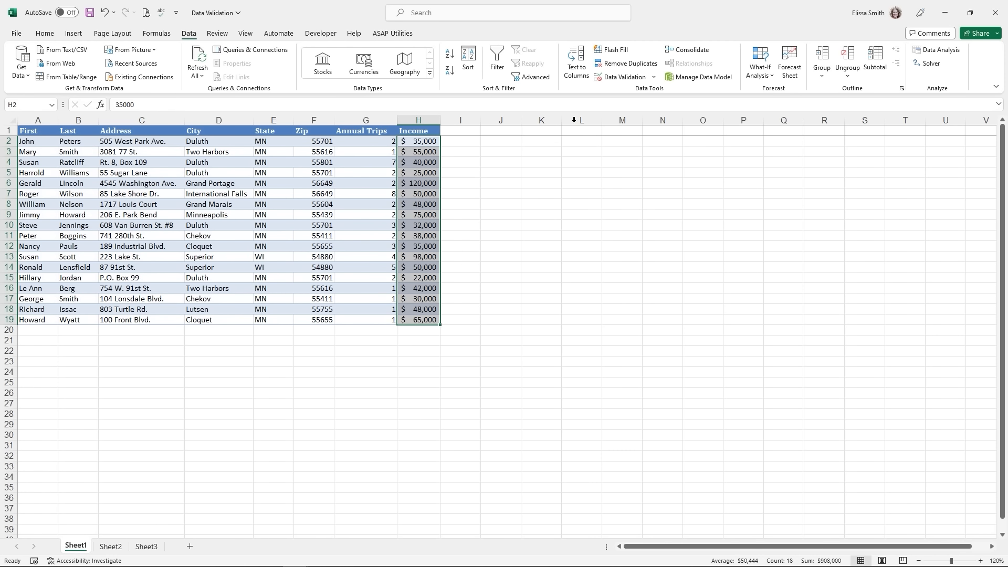
{"action": "left_click", "coordinate": [618, 78]}
{"action": "left_click", "coordinate": [561, 227]}
{"action": "type", "text": "me am"}
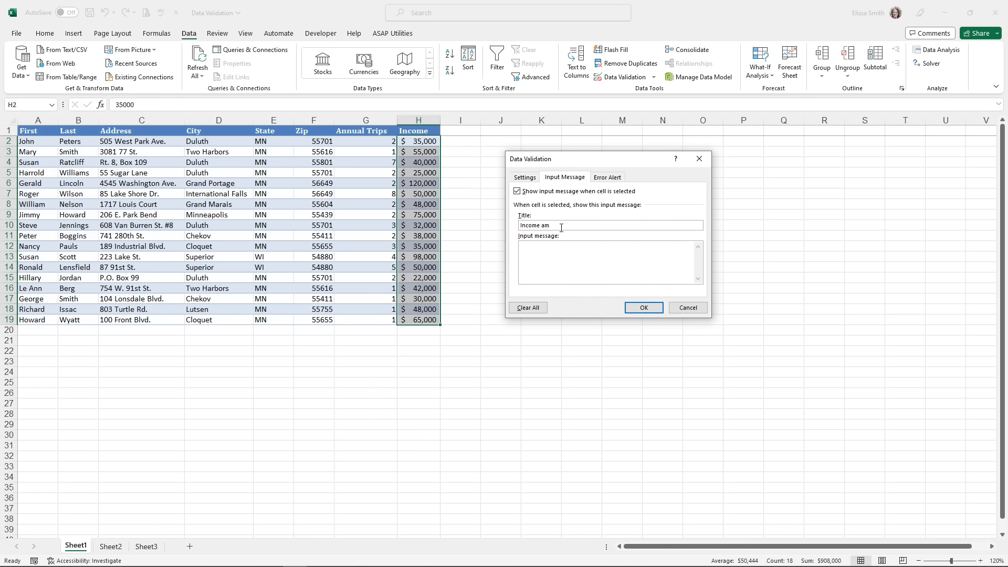
{"action": "type", "text": "ount"}
{"action": "left_click", "coordinate": [534, 252]}
{"action": "type", "text": "You must enter an income amount $15000 or higher."}
- Add a Stop error alert titled 'Incorrect Income Amount' requiring $15000, and apply the rule
{"action": "left_click", "coordinate": [605, 178]}
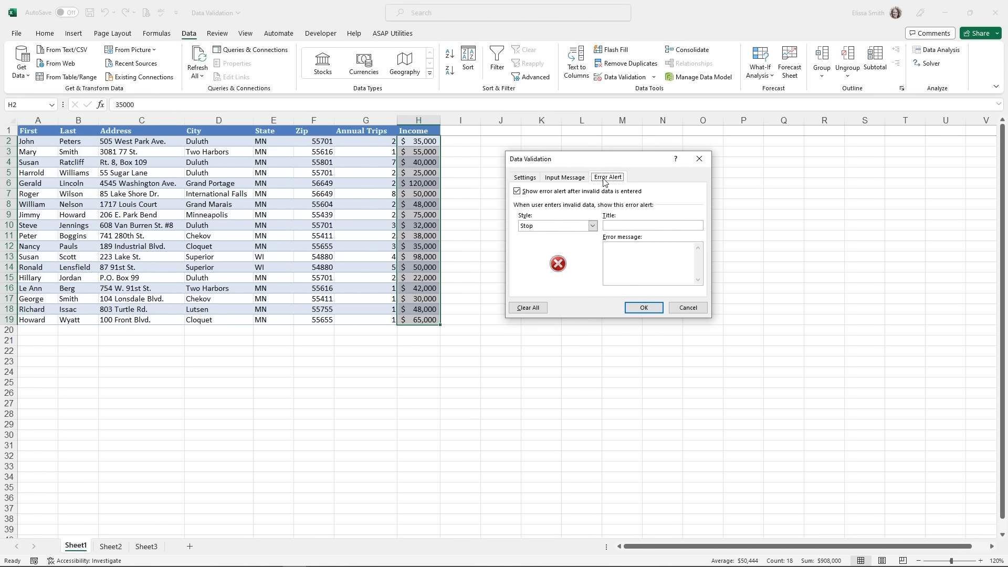
{"action": "left_click", "coordinate": [591, 226]}
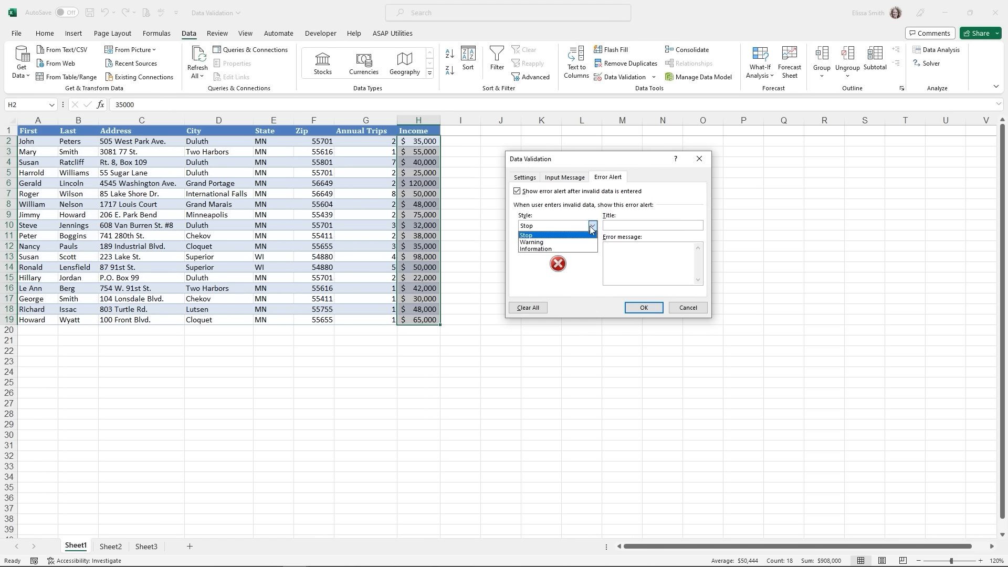
{"action": "left_click", "coordinate": [536, 225]}
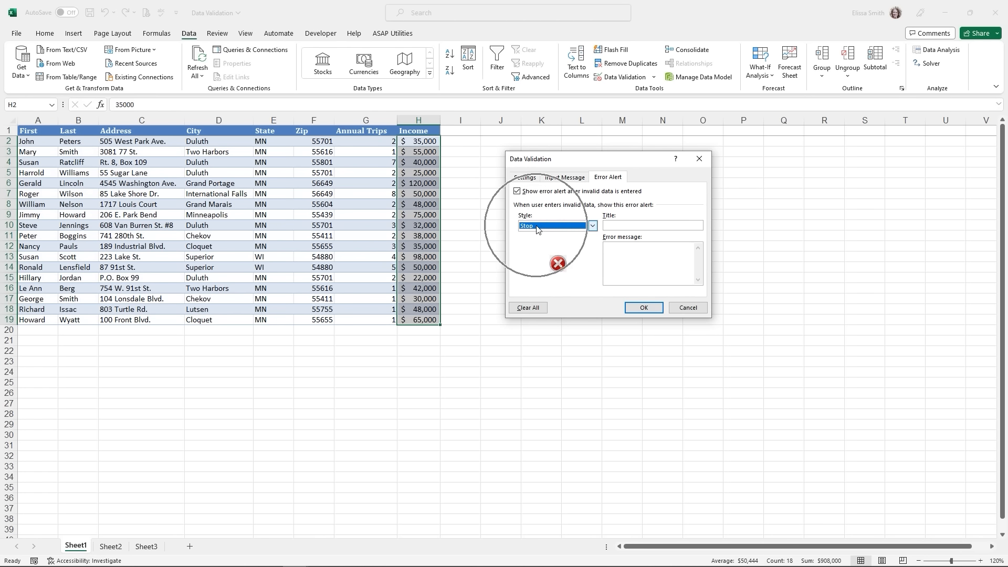
{"action": "left_click", "coordinate": [622, 225]}
{"action": "type", "text": "Incorr"}
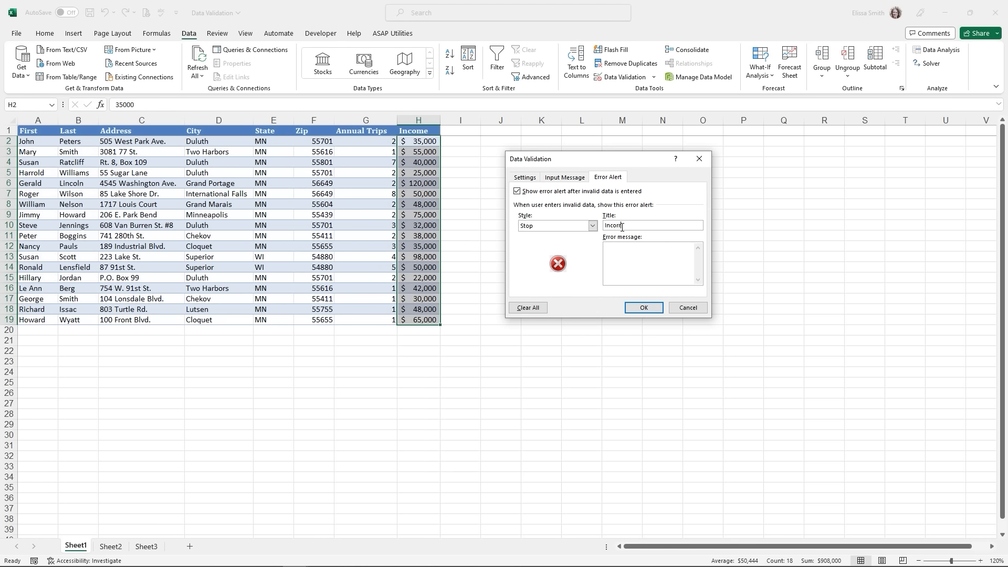
{"action": "type", "text": "ect Income Amou"}
{"action": "type", "text": "nt"}
{"action": "type", "text": "You have entered"}
{"action": "type", "text": " an incorrect "}
{"action": "type", "text": "income a"}
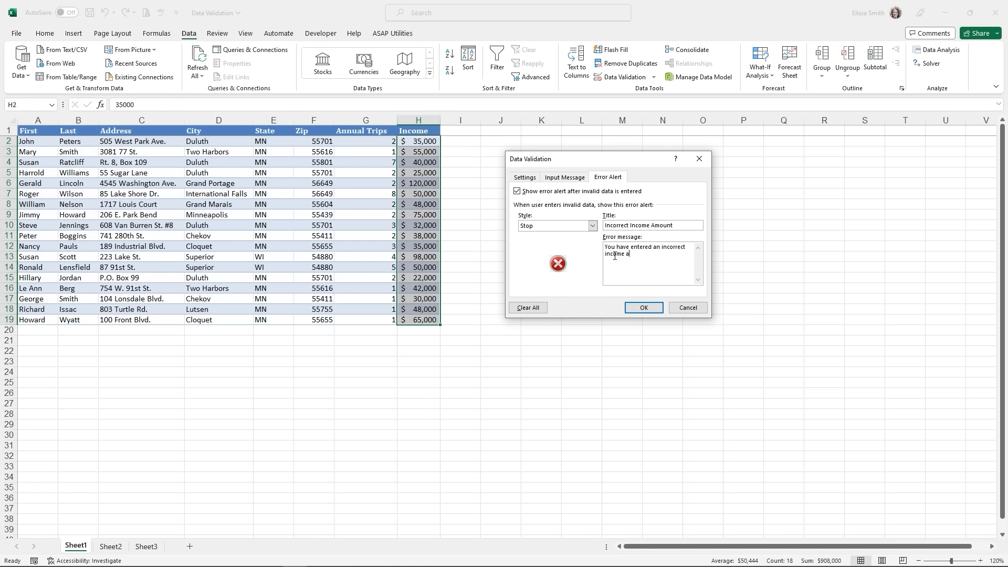
{"action": "type", "text": "mount. It must be $15000 or higher."}
{"action": "left_click", "coordinate": [646, 309]}
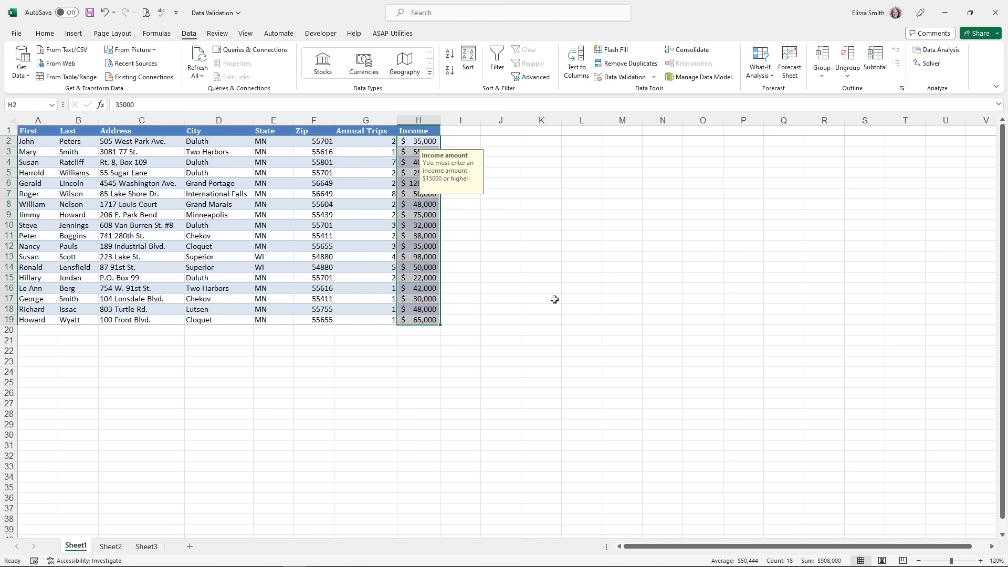
- Test the rule by entering 12000 and then 13000 in H9, both rejected by the Stop alert
{"action": "left_click", "coordinate": [422, 271]}
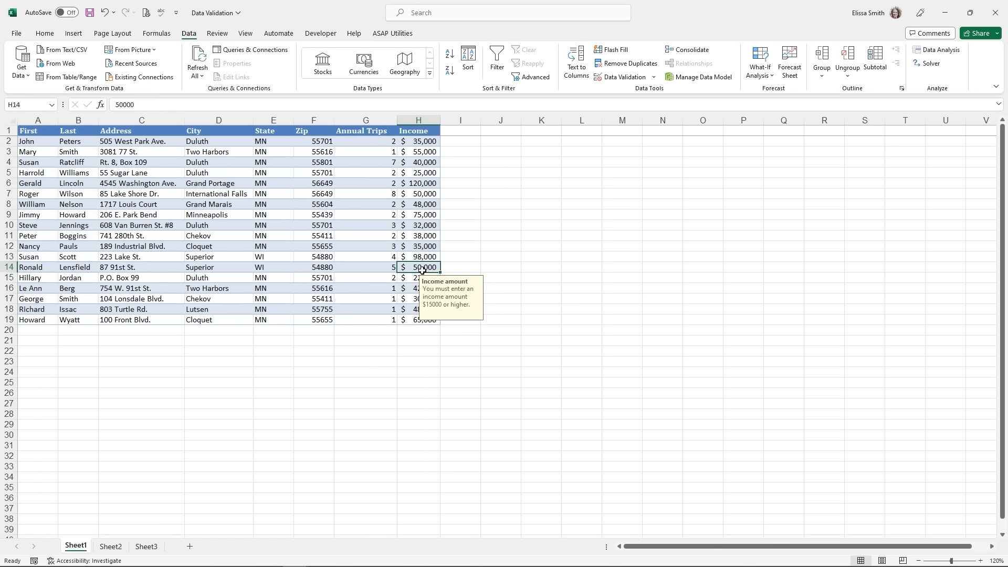
{"action": "left_click", "coordinate": [424, 248]}
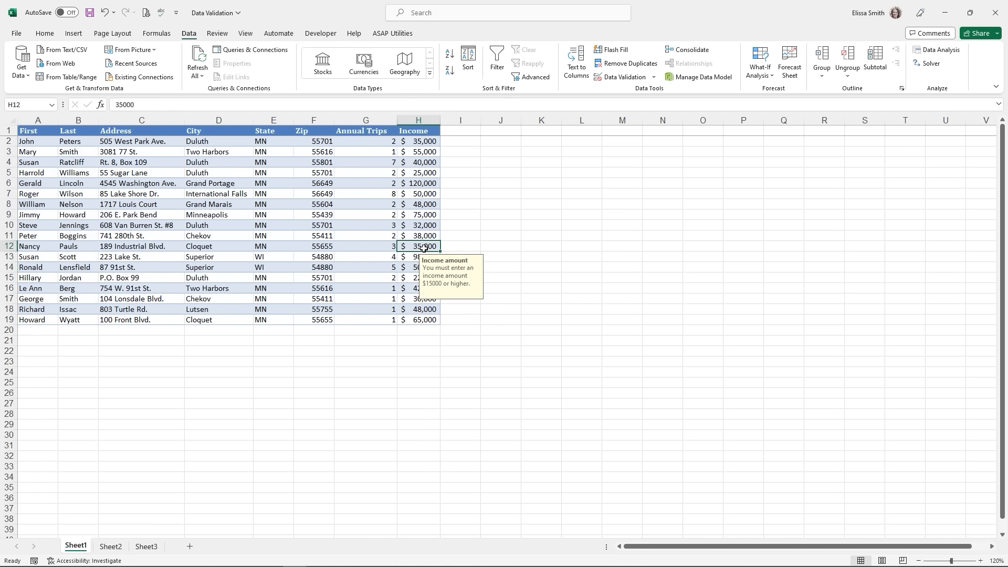
{"action": "left_click", "coordinate": [420, 217]}
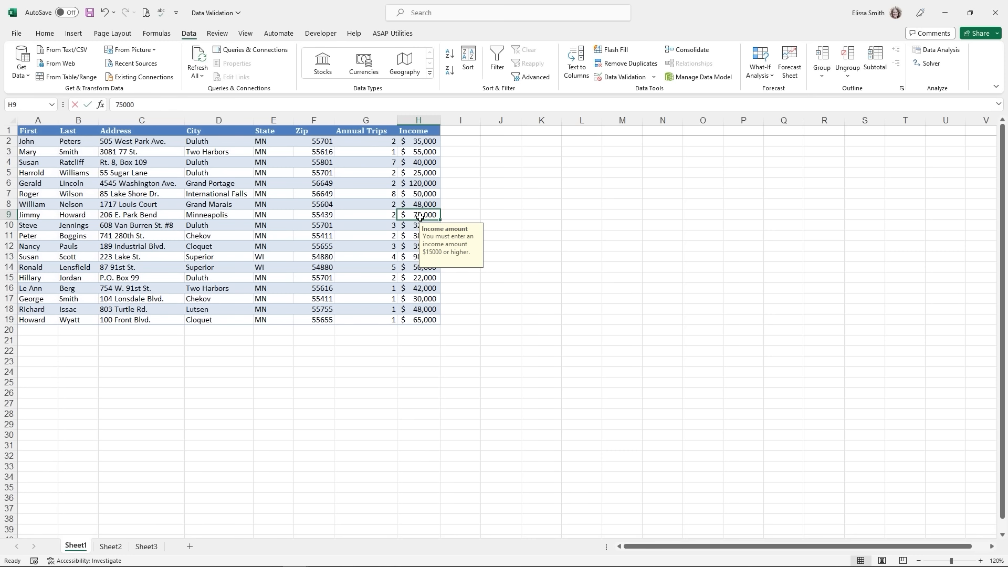
{"action": "type", "text": "12000"}
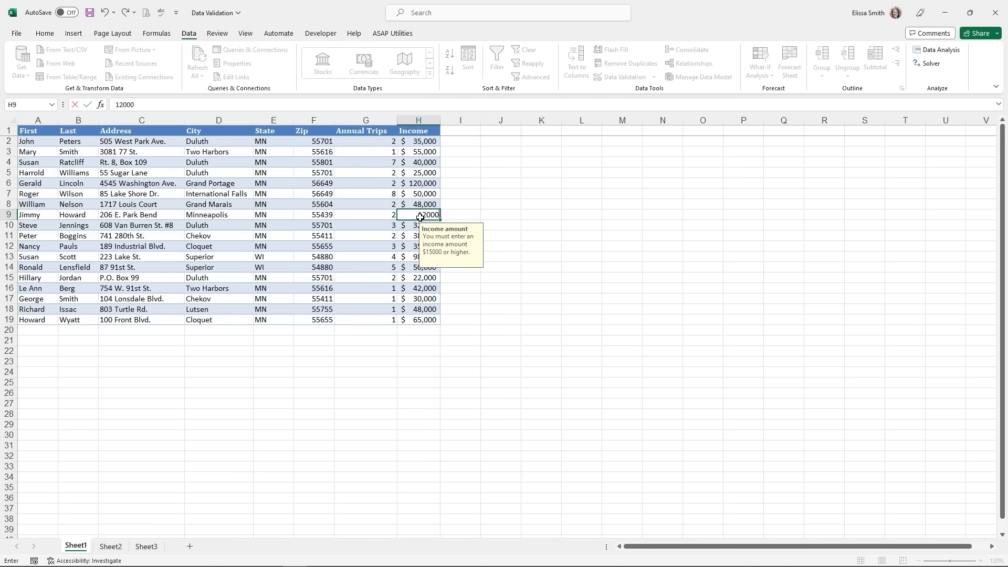
{"action": "key", "text": "Return"}
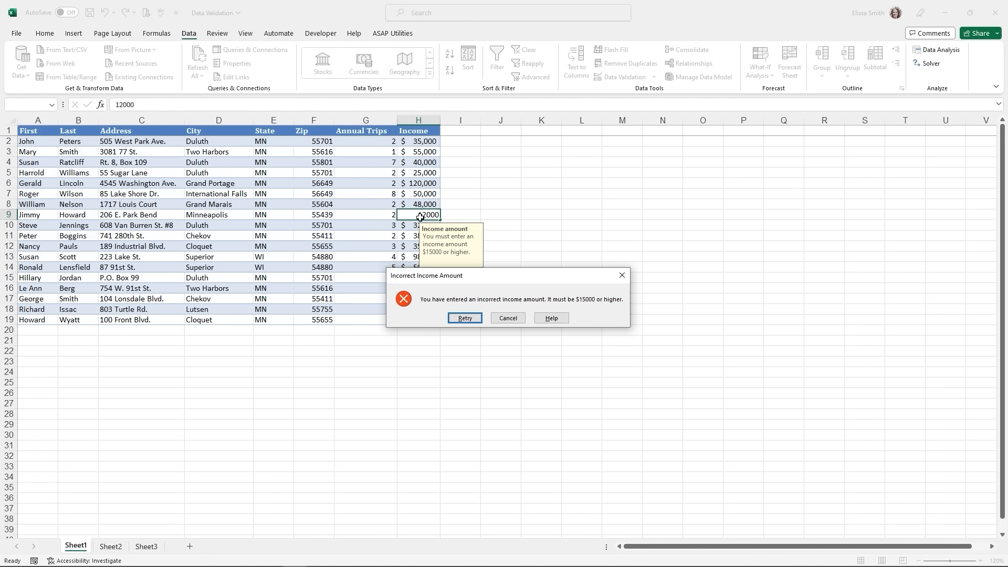
{"action": "left_click", "coordinate": [464, 318]}
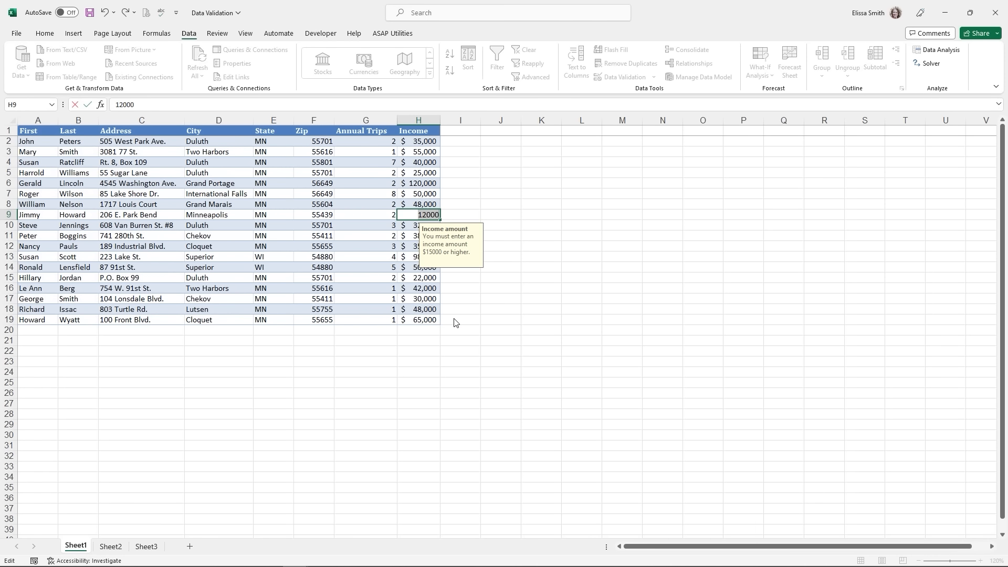
{"action": "type", "text": "13000"}
{"action": "key", "text": "Return"}
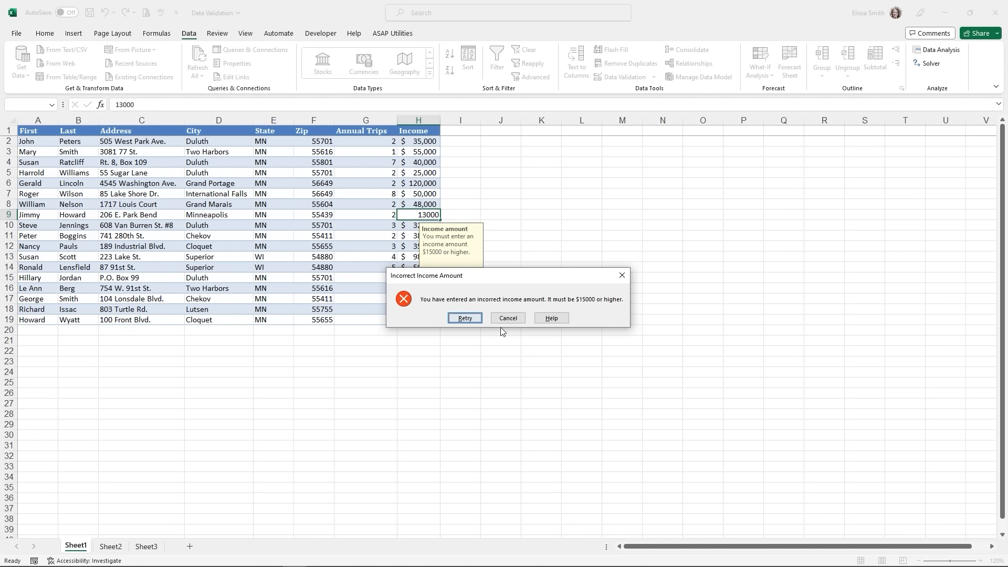
{"action": "left_click", "coordinate": [500, 319]}
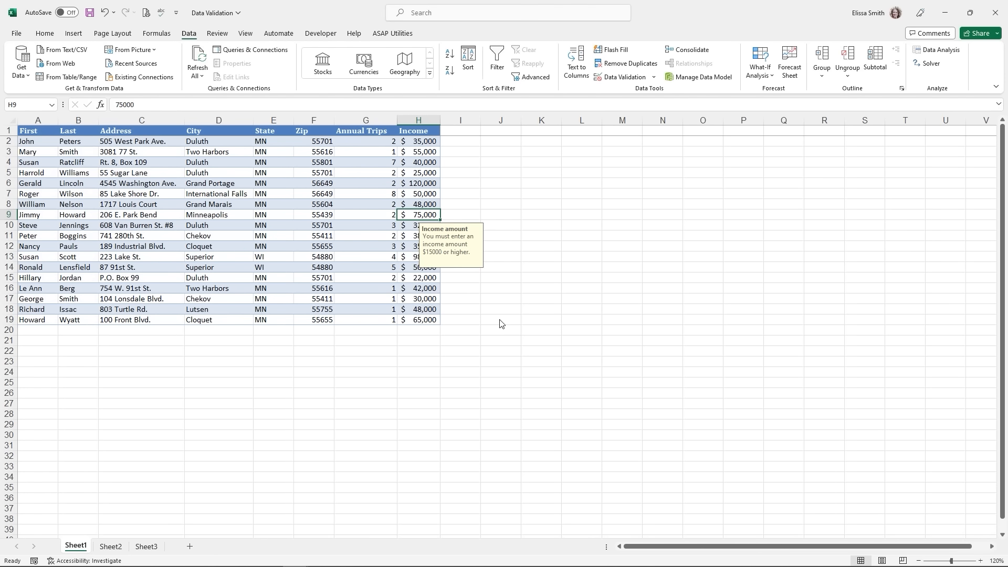
- Enter $25,000 as the income in H9 and reselect H2:H19
{"action": "type", "text": "25000"}
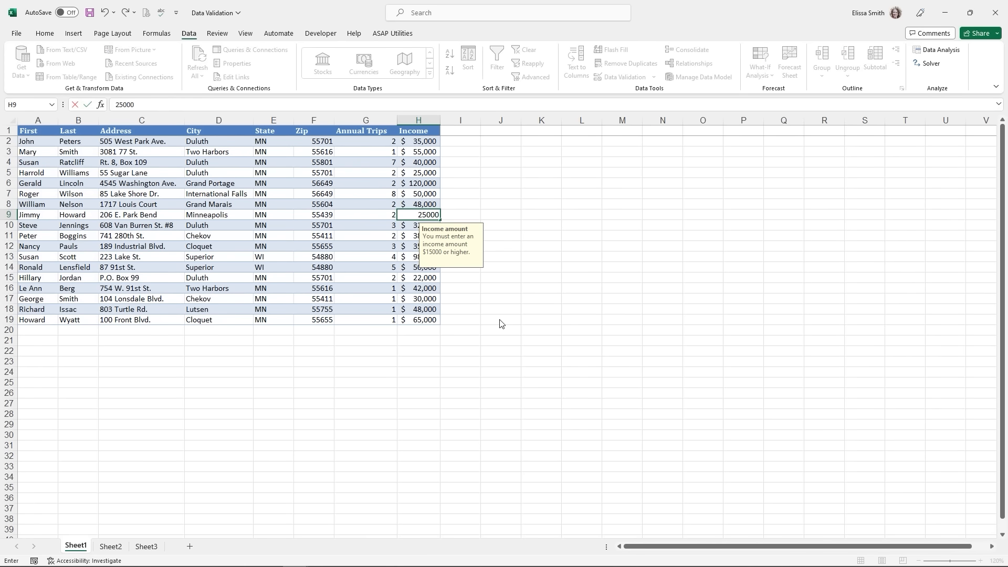
{"action": "key", "text": "Return"}
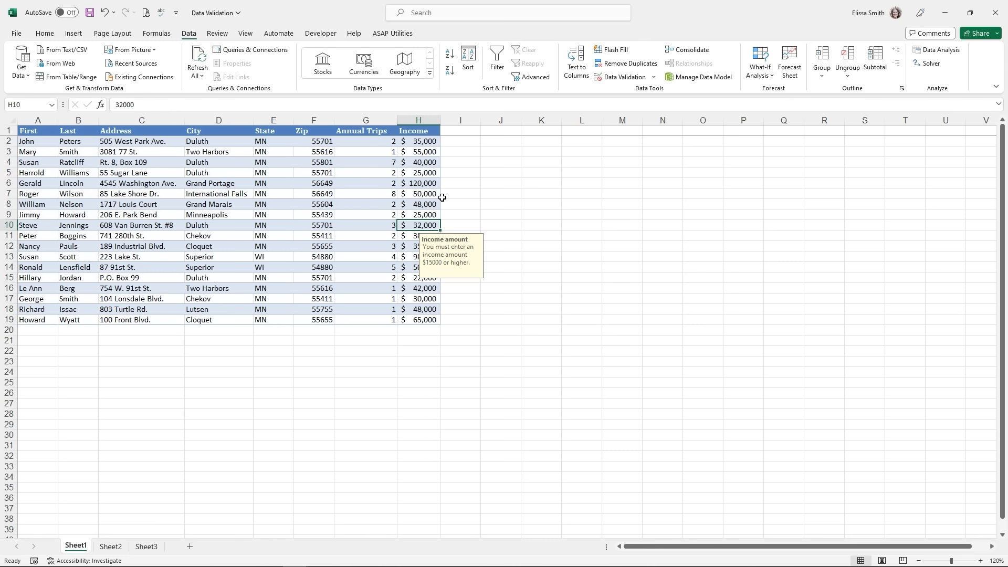
{"action": "left_click_drag", "start_coordinate": [417, 142], "coordinate": [432, 317]}
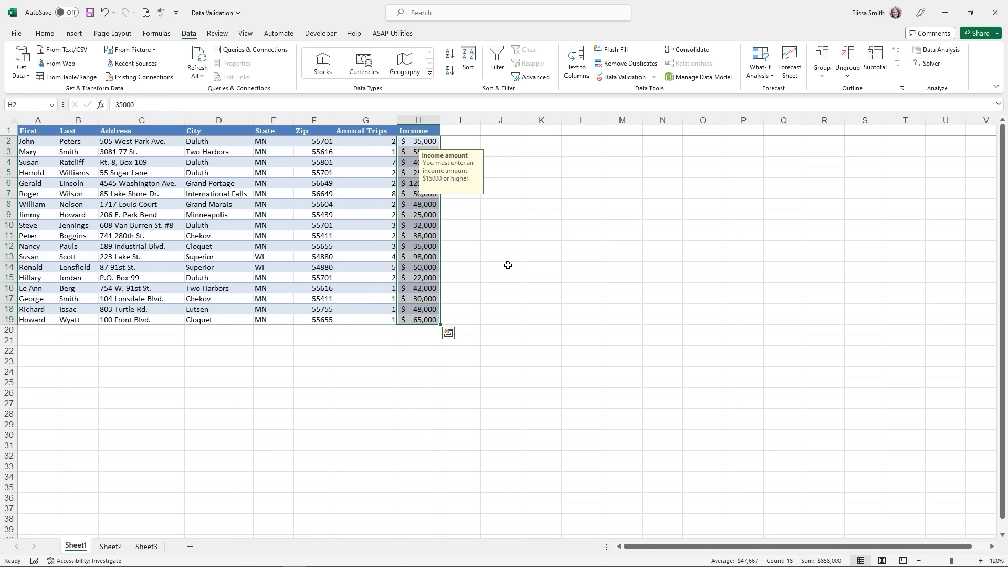
- Clear All validation from H2:H19, then confirm H12 and H15 show no prompt
{"action": "left_click", "coordinate": [624, 80]}
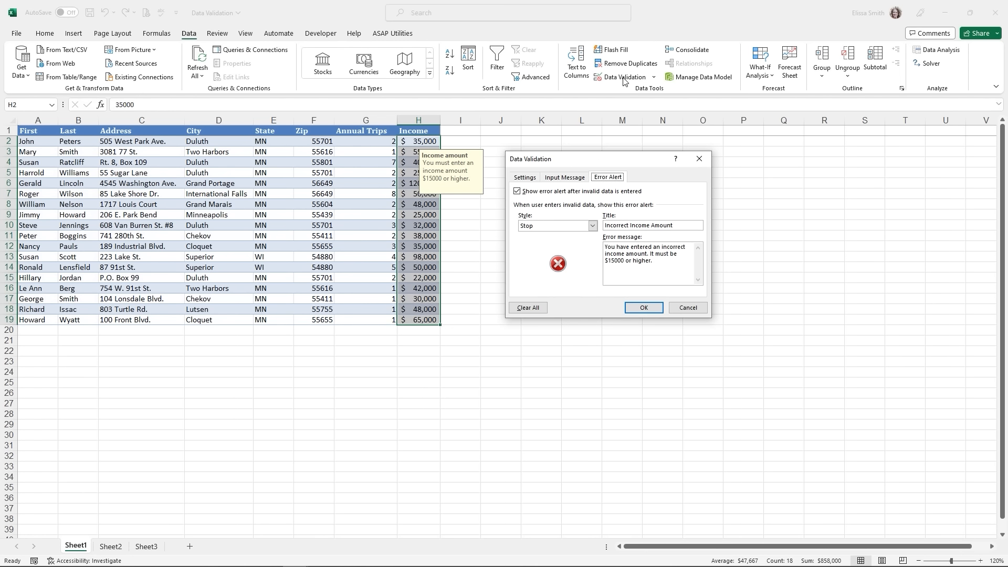
{"action": "left_click", "coordinate": [523, 311]}
{"action": "left_click", "coordinate": [517, 178]}
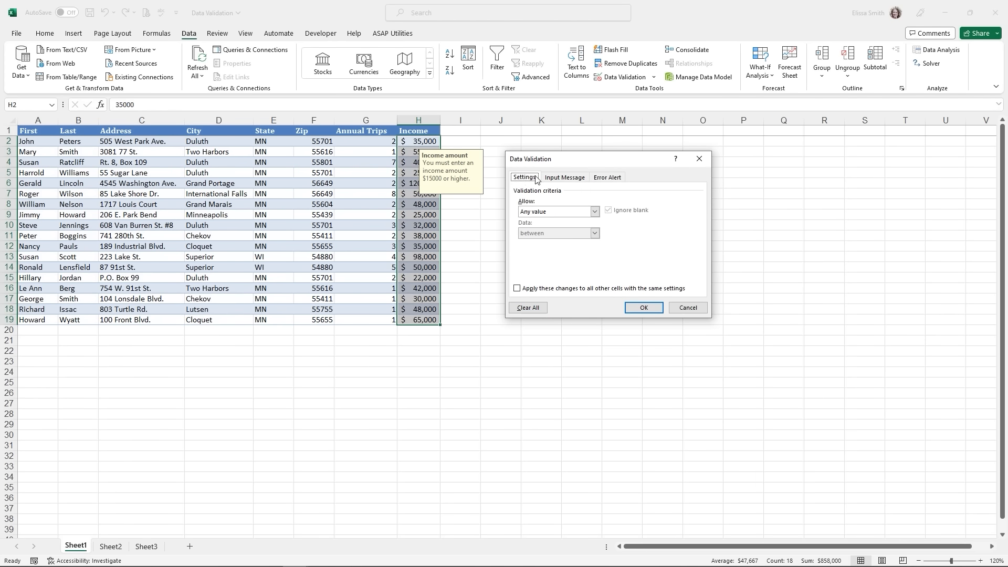
{"action": "left_click", "coordinate": [556, 179]}
{"action": "left_click", "coordinate": [612, 179]}
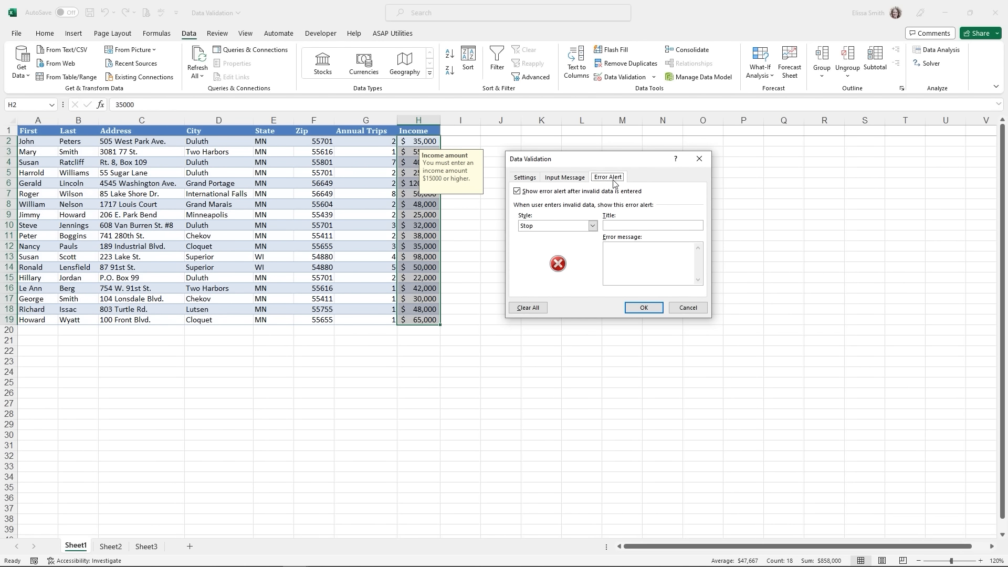
{"action": "left_click", "coordinate": [644, 307]}
{"action": "left_click", "coordinate": [414, 246]}
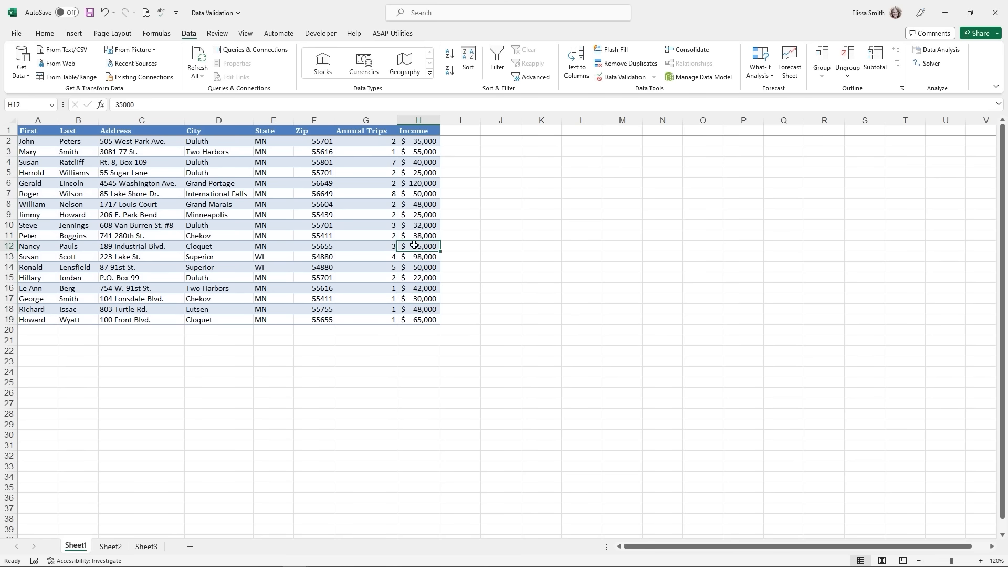
{"action": "left_click", "coordinate": [416, 277]}
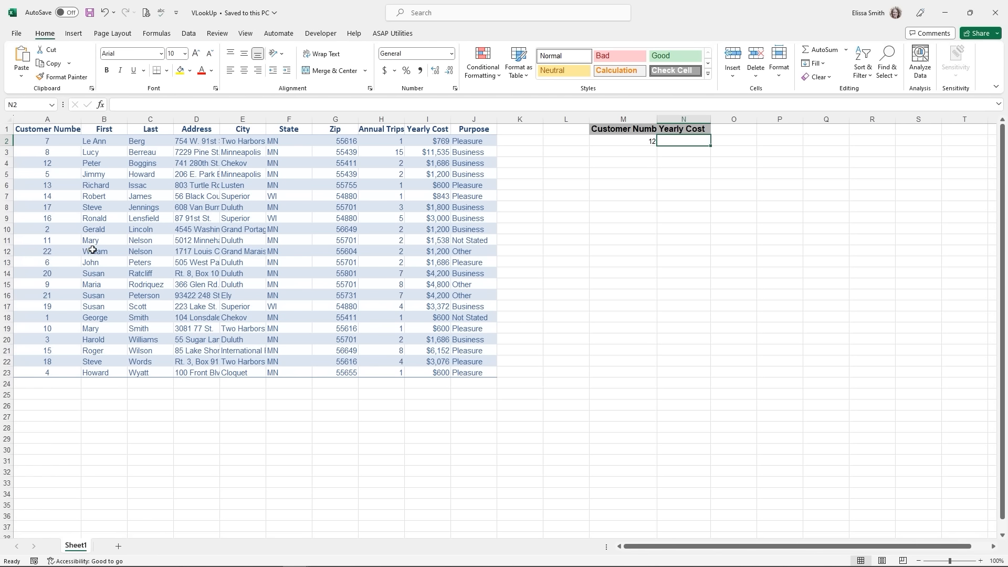
- Select lookup cells M2 and N2 and widen column N for the Yearly Cost result
{"action": "left_click", "coordinate": [352, 251]}
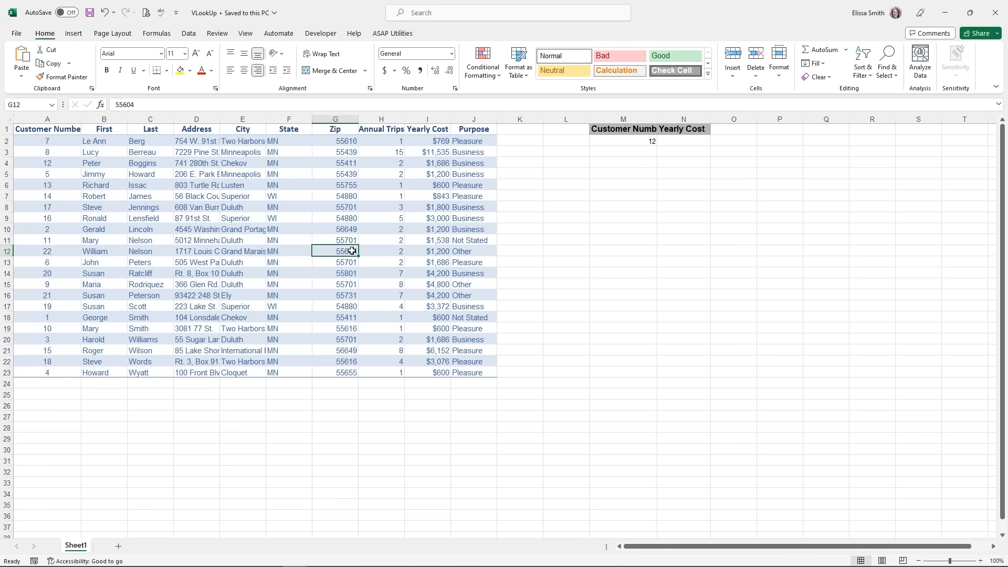
{"action": "left_click", "coordinate": [43, 119]}
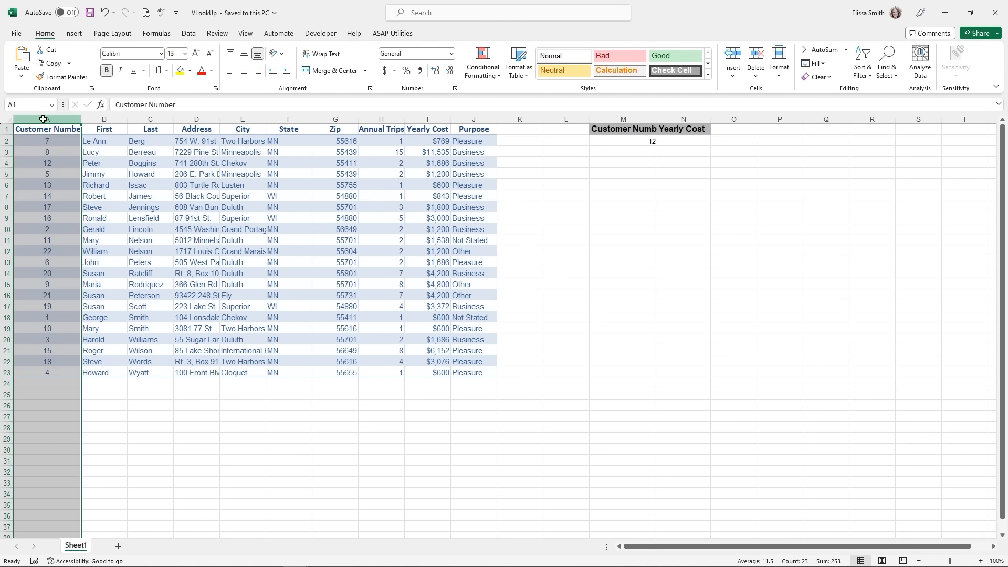
{"action": "left_click", "coordinate": [41, 152]}
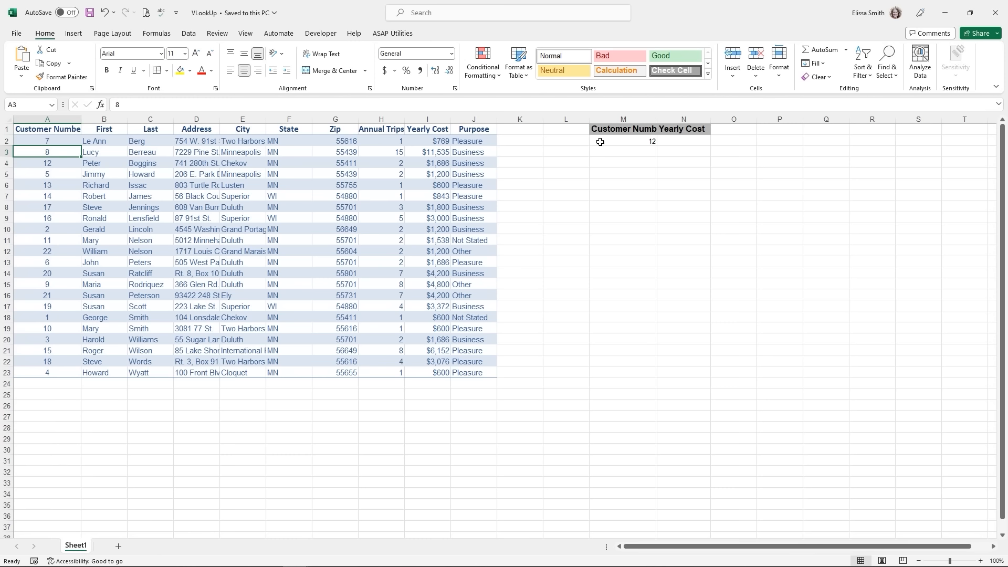
{"action": "left_click", "coordinate": [628, 142]}
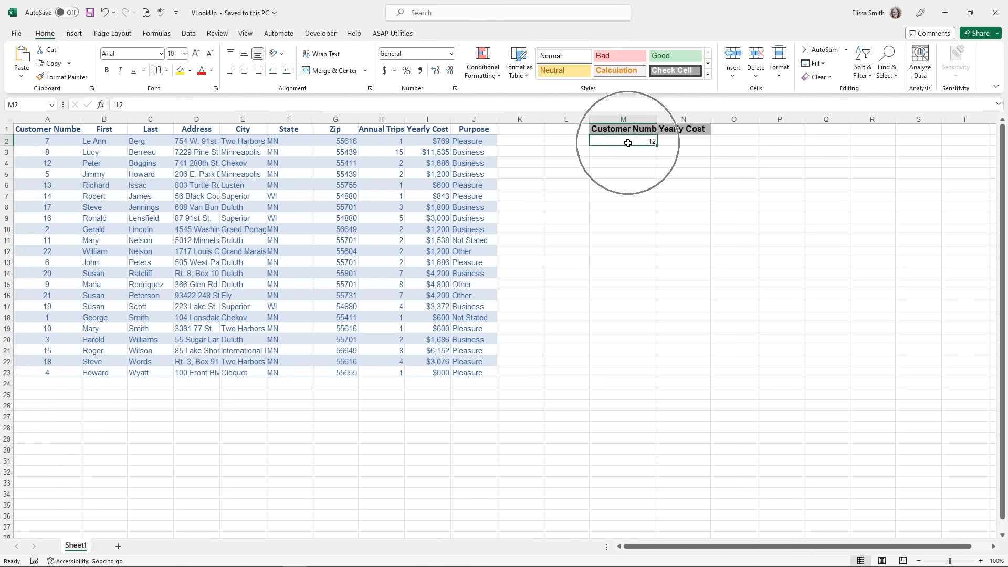
{"action": "left_click", "coordinate": [672, 139]}
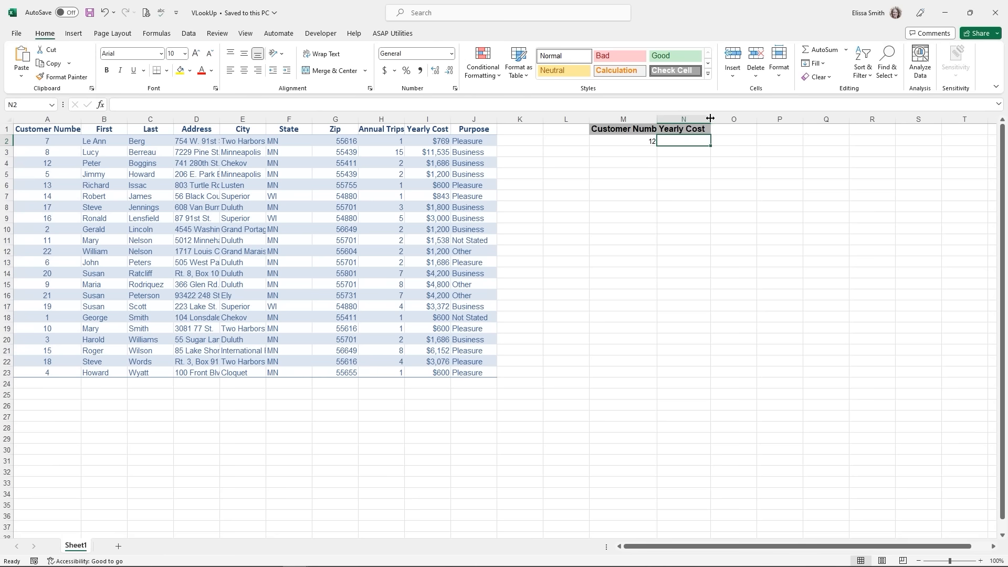
{"action": "left_click_drag", "start_coordinate": [710, 118], "coordinate": [733, 119]}
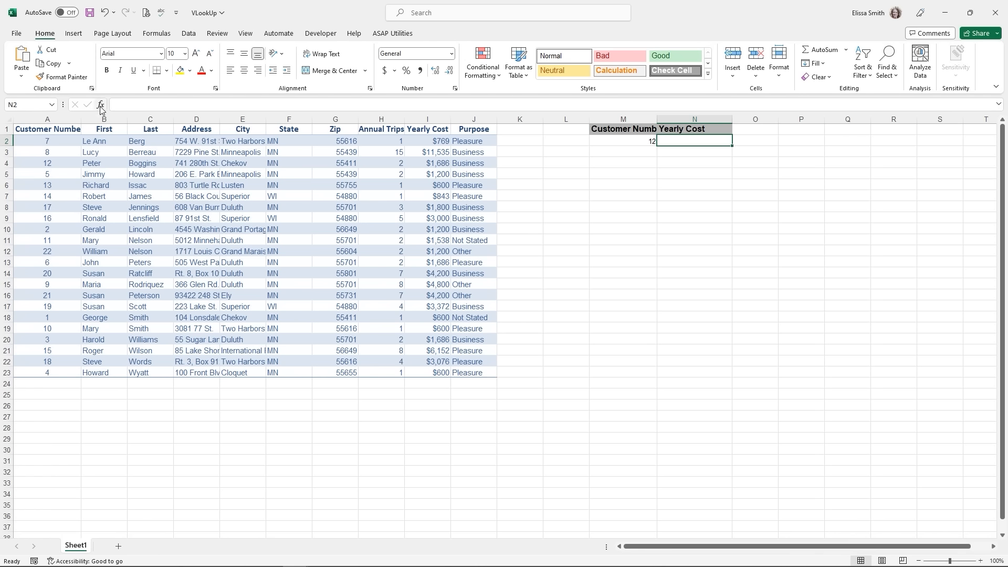
- Find VLOOKUP through the function search for N2 and open its arguments form, moved clear of the data
{"action": "key", "text": "ctrl"}
{"action": "key", "text": "ctrl"}
{"action": "key", "text": "ctrl"}
{"action": "key", "text": "ctrl"}
{"action": "key", "text": "ctrl"}
{"action": "left_click", "coordinate": [101, 106]}
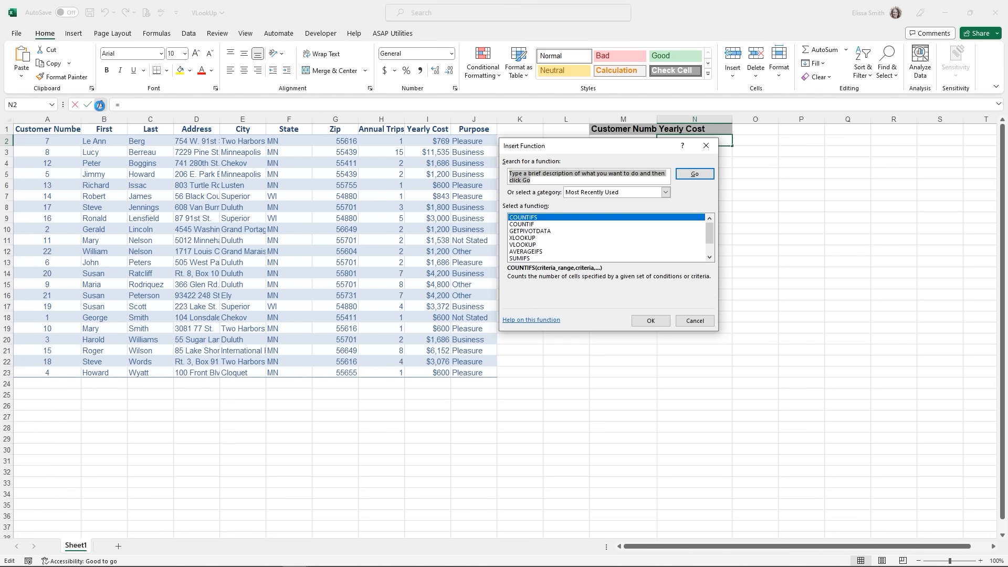
{"action": "type", "text": "vl"}
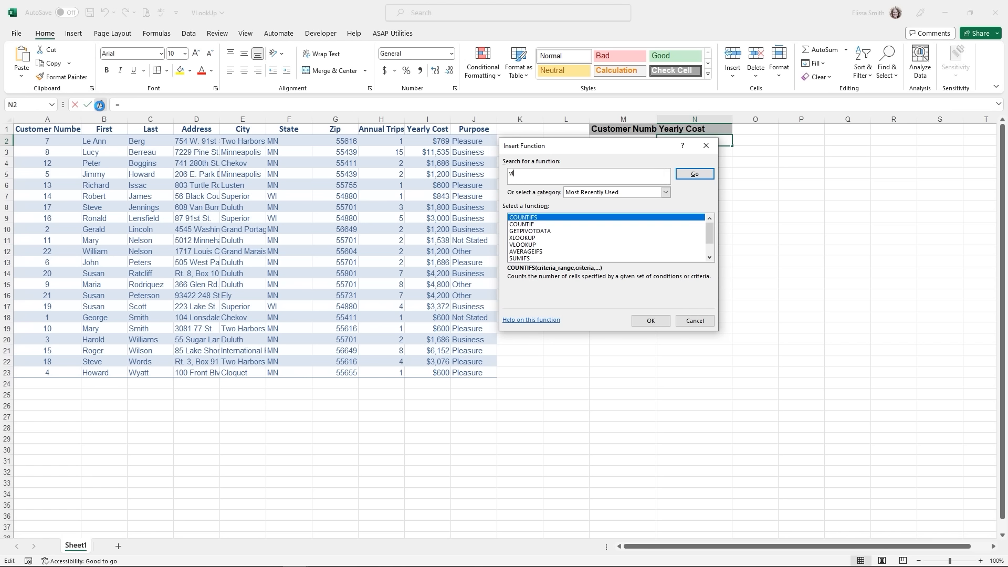
{"action": "type", "text": "ookup"}
{"action": "left_click", "coordinate": [684, 174]}
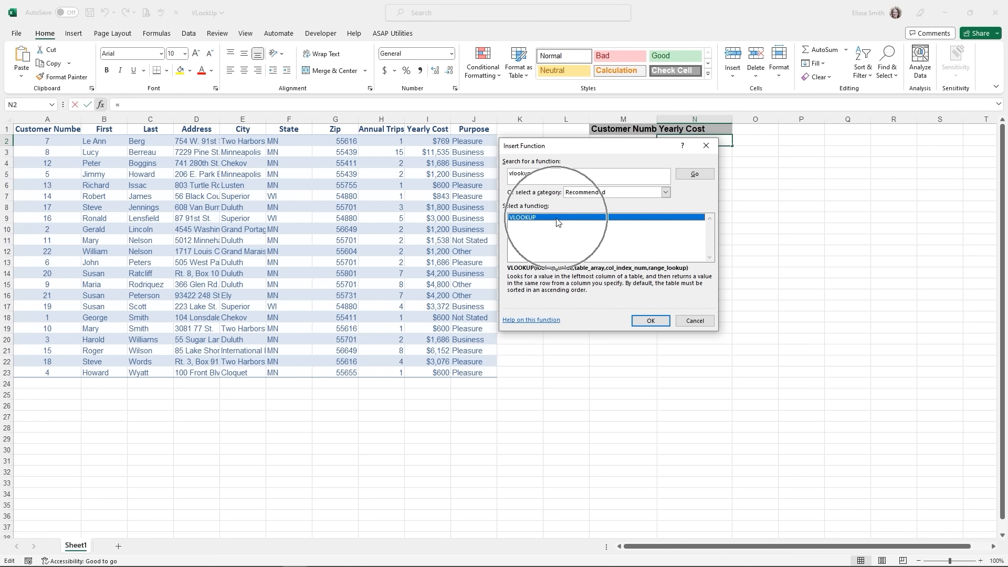
{"action": "double_click", "coordinate": [557, 222]}
{"action": "left_click_drag", "start_coordinate": [544, 171], "coordinate": [641, 203]}
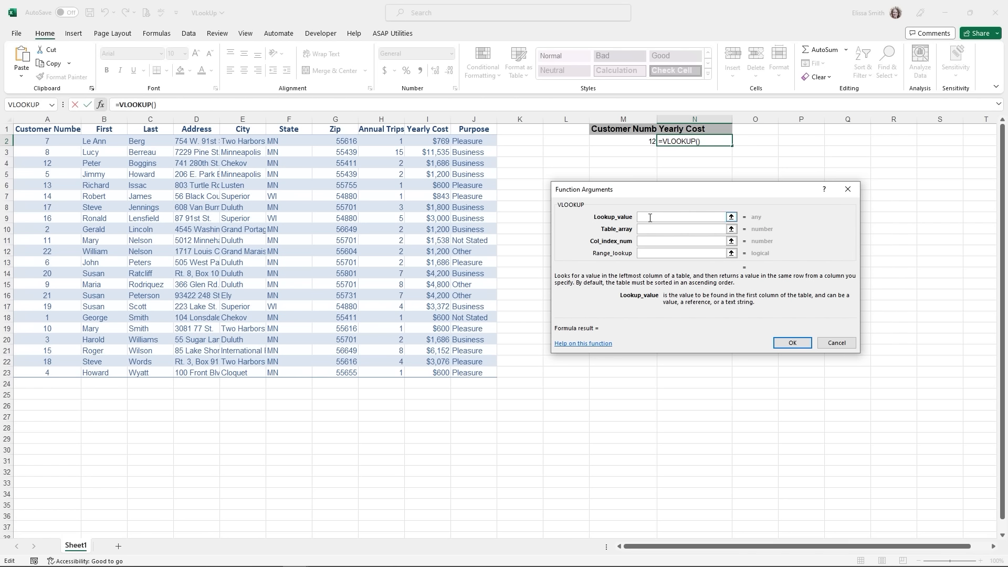
- Set the VLOOKUP lookup value to M2 and the table range to A1:J23
{"action": "left_click", "coordinate": [610, 142]}
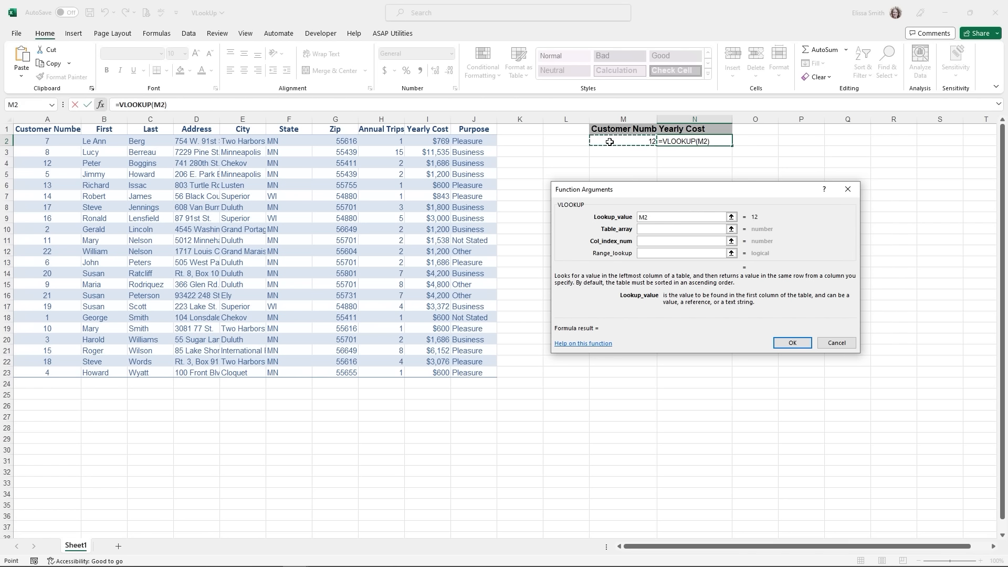
{"action": "left_click", "coordinate": [659, 229]}
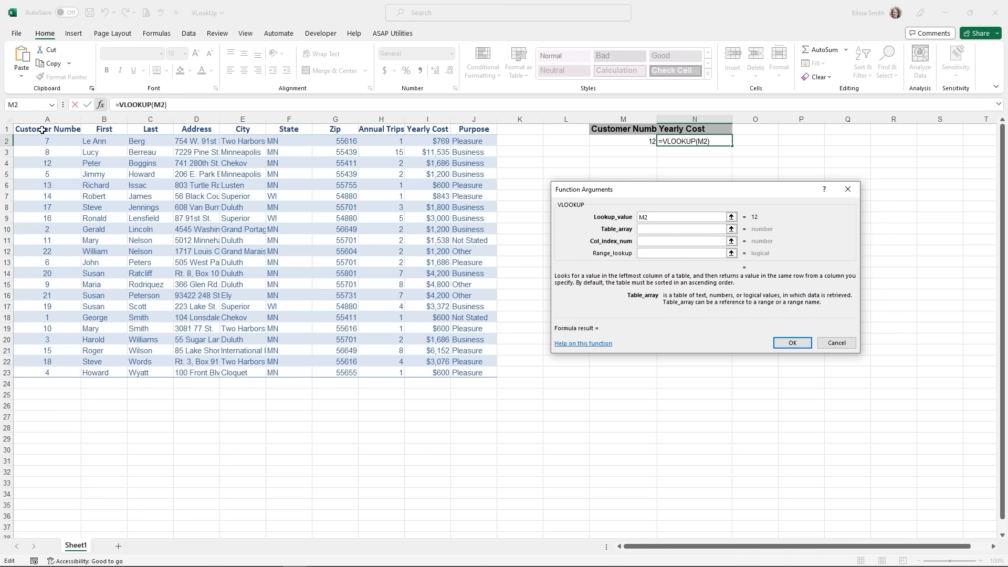
{"action": "left_click_drag", "start_coordinate": [41, 130], "coordinate": [472, 372]}
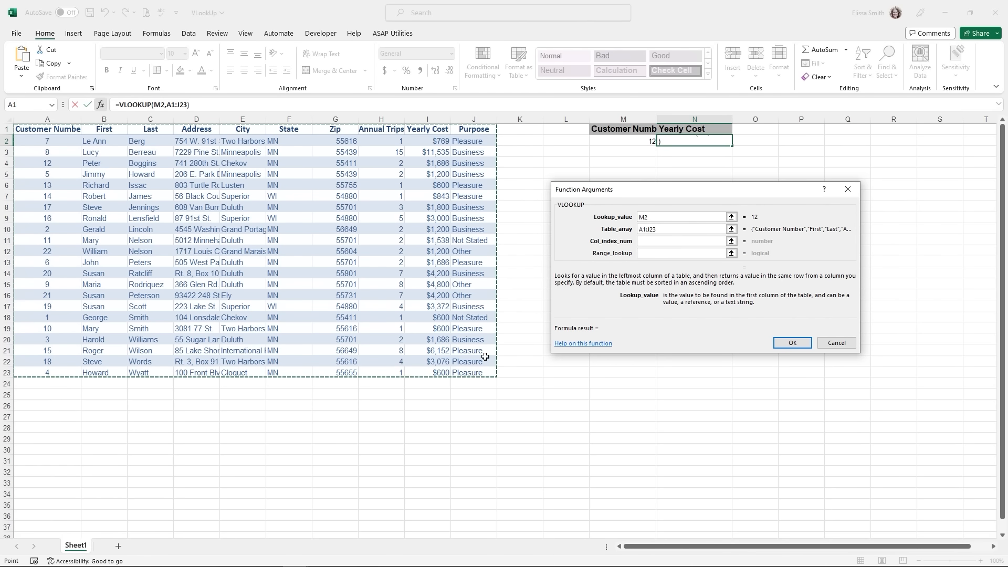
{"action": "key", "text": "ctrl"}
{"action": "key", "text": "ctrl"}
{"action": "left_click", "coordinate": [643, 241]}
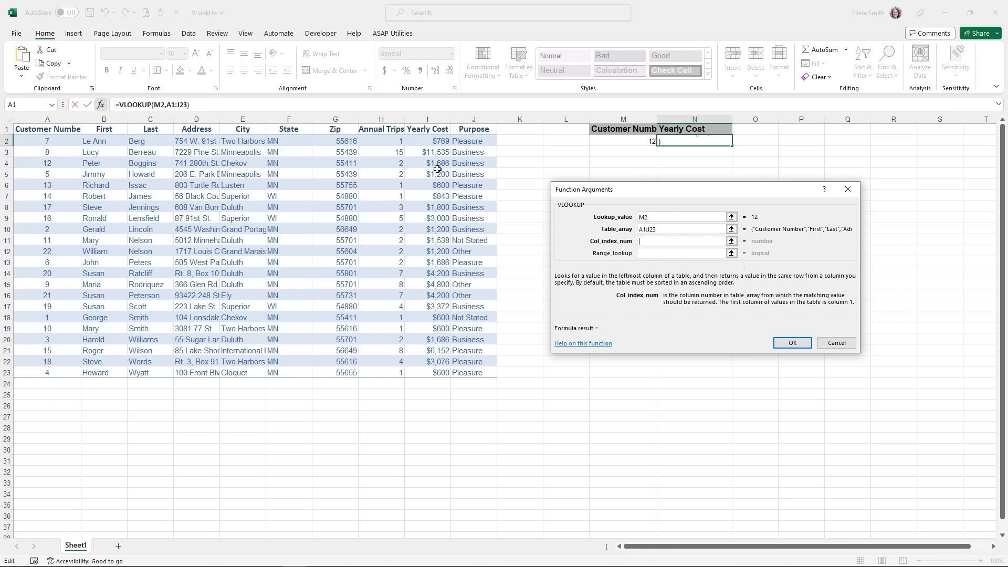
- Finish with column 9 and FALSE to return 1686, then autofit column M
{"action": "type", "text": "9"}
{"action": "left_click", "coordinate": [641, 253]}
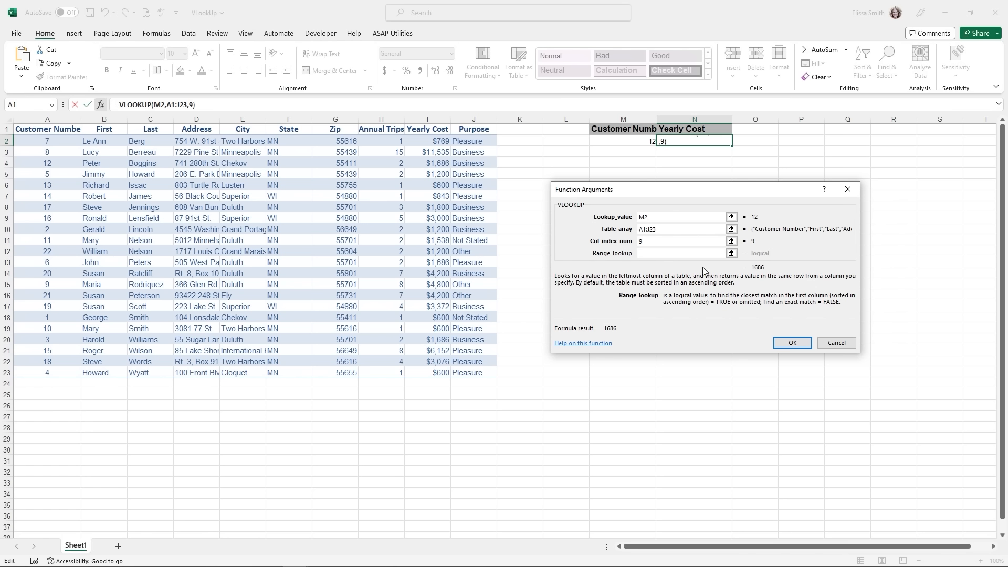
{"action": "type", "text": "false"}
{"action": "left_click", "coordinate": [779, 344]}
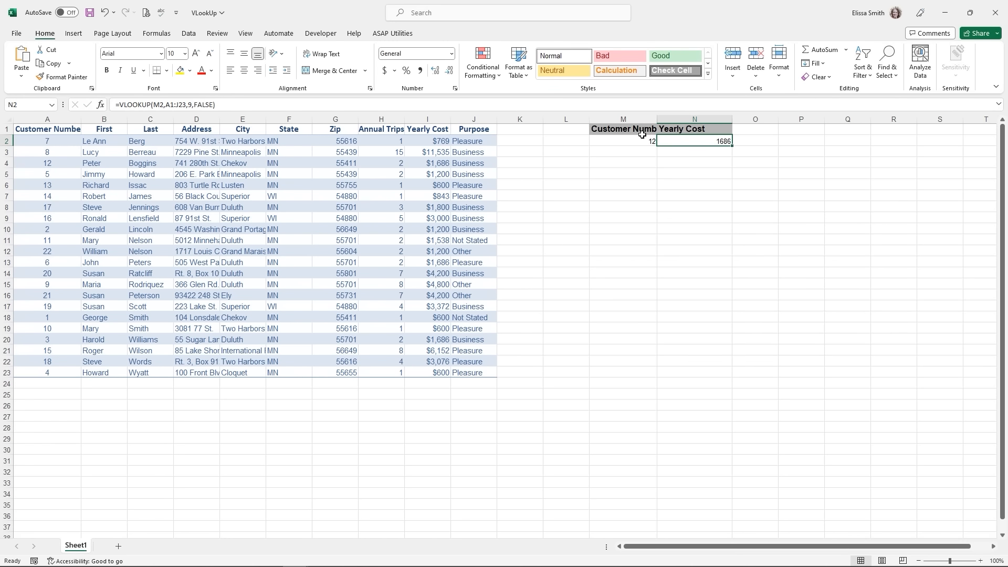
{"action": "double_click", "coordinate": [657, 119]}
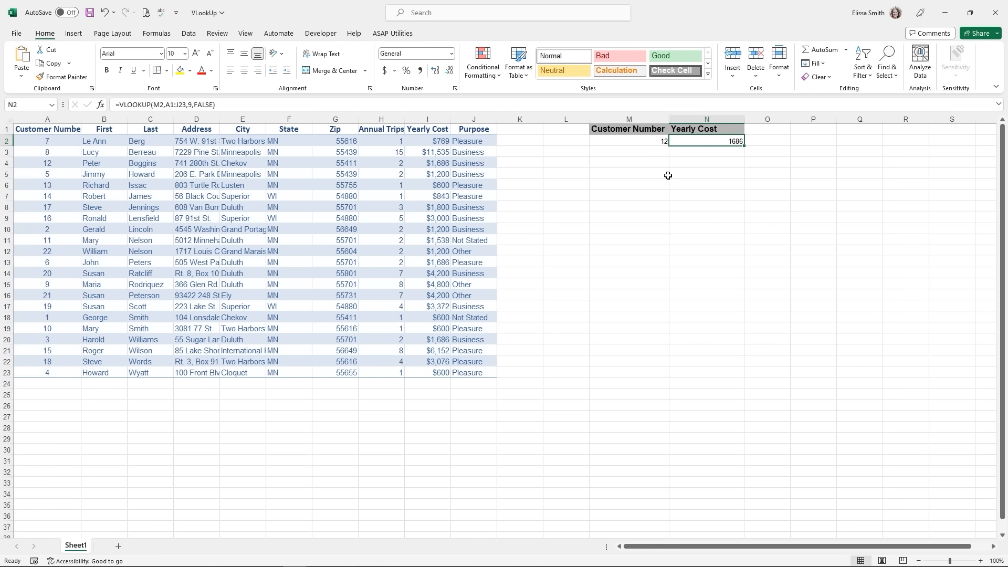
- Check customer 12's row and yearly cost in the source table
{"action": "left_click", "coordinate": [655, 142]}
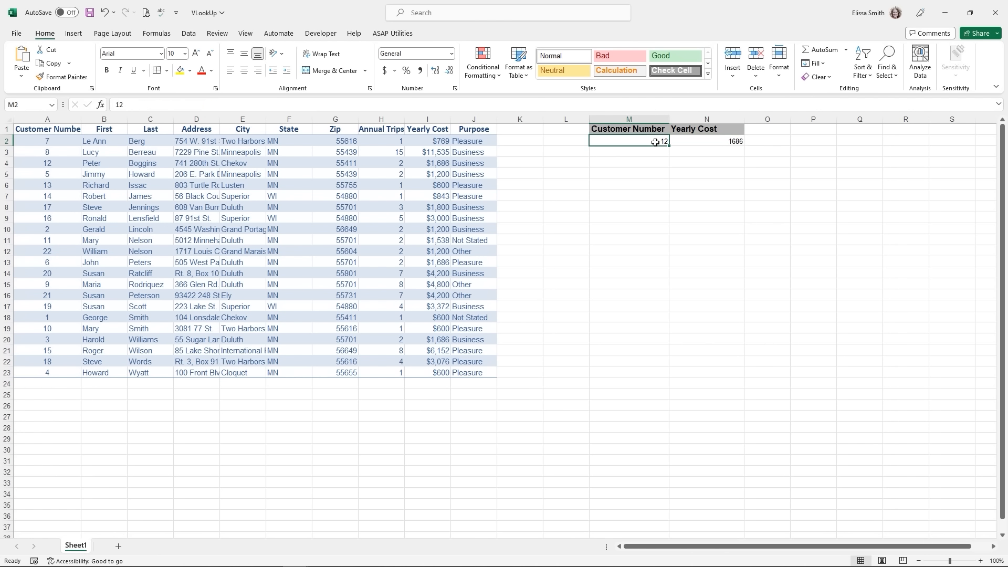
{"action": "left_click", "coordinate": [41, 166]}
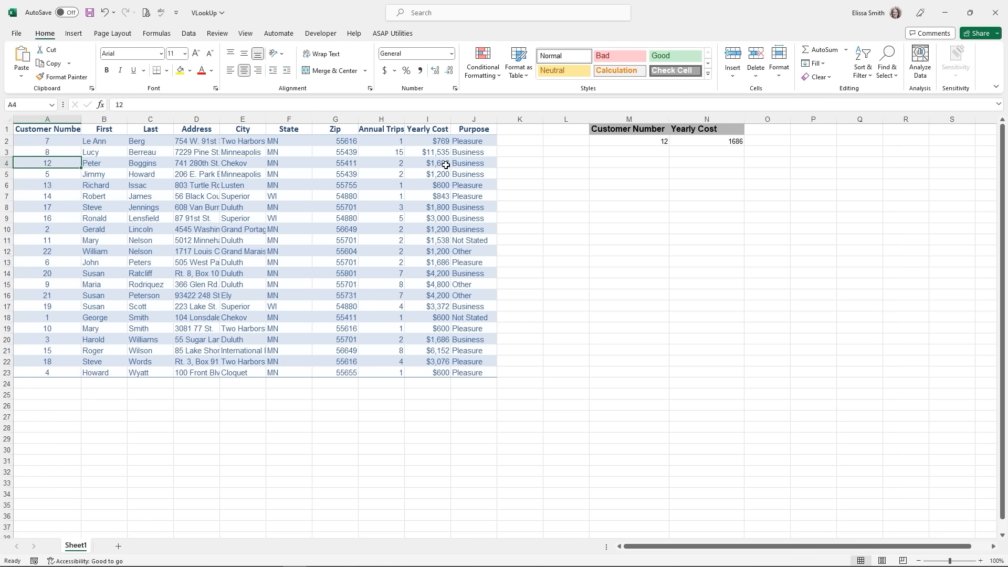
{"action": "left_click", "coordinate": [428, 165]}
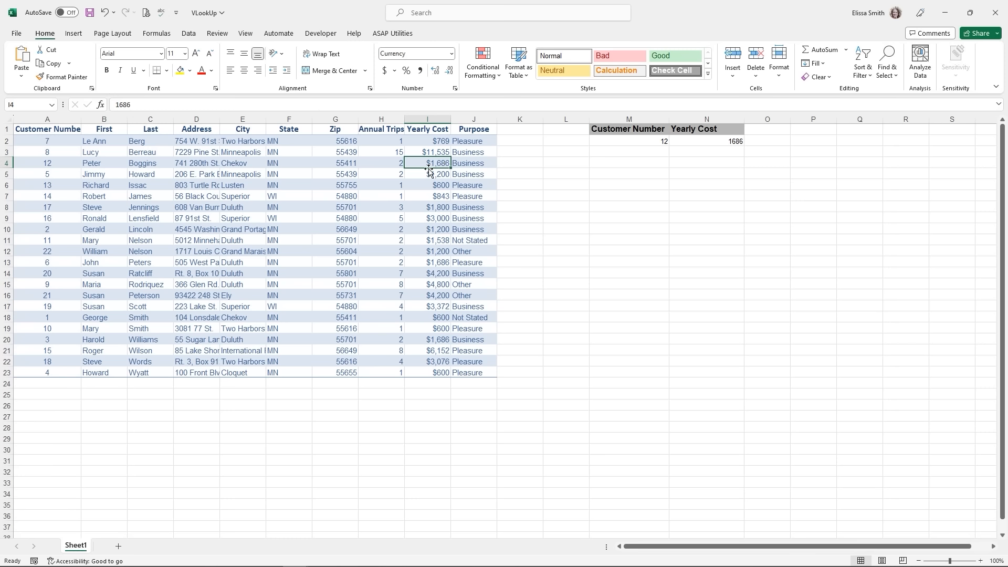
- Change M2 to customer 19 and verify the 3372 result against row 17
{"action": "left_click", "coordinate": [621, 141]}
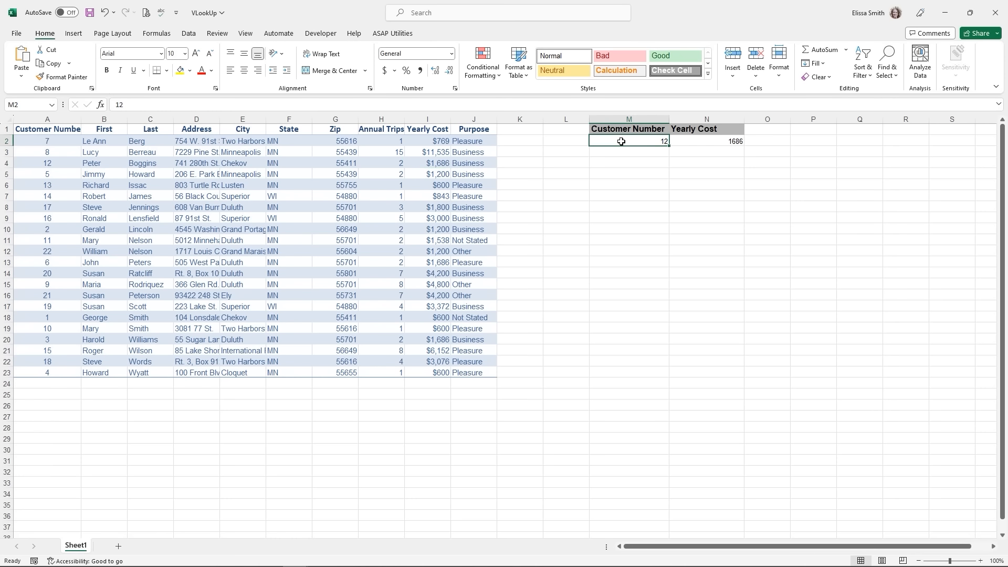
{"action": "type", "text": "19"}
{"action": "key", "text": "Return"}
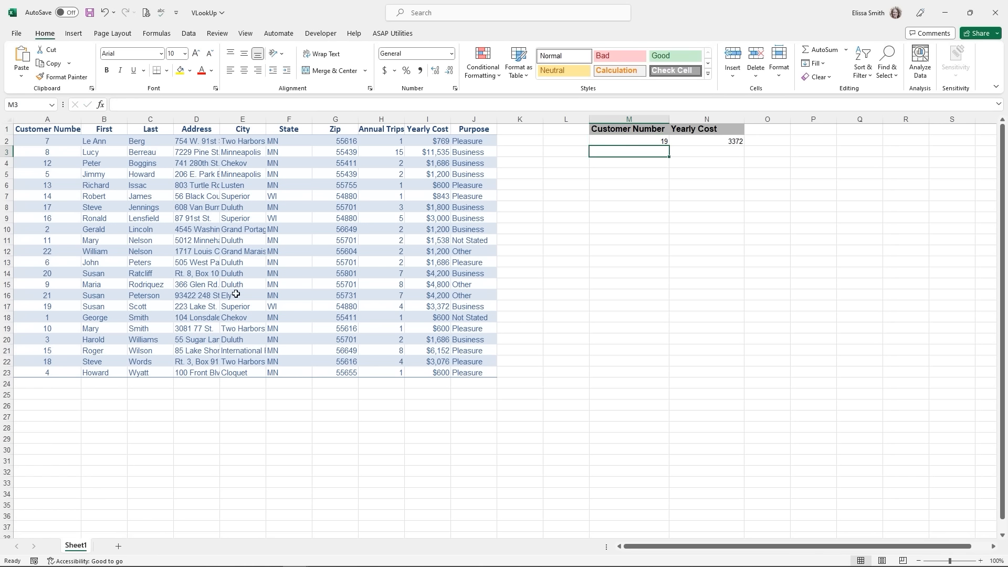
{"action": "left_click_drag", "start_coordinate": [27, 304], "coordinate": [424, 305]}
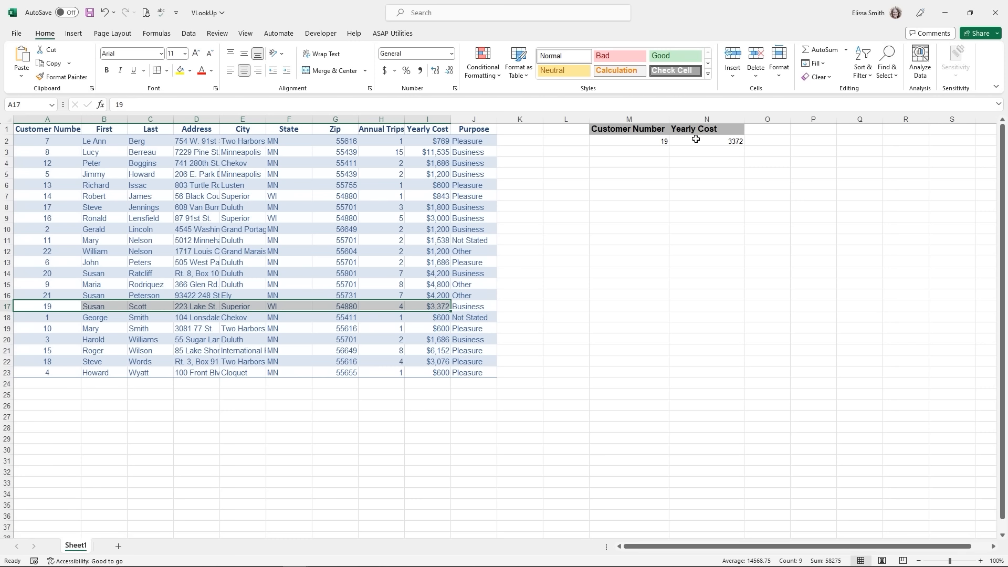
{"action": "left_click", "coordinate": [696, 140]}
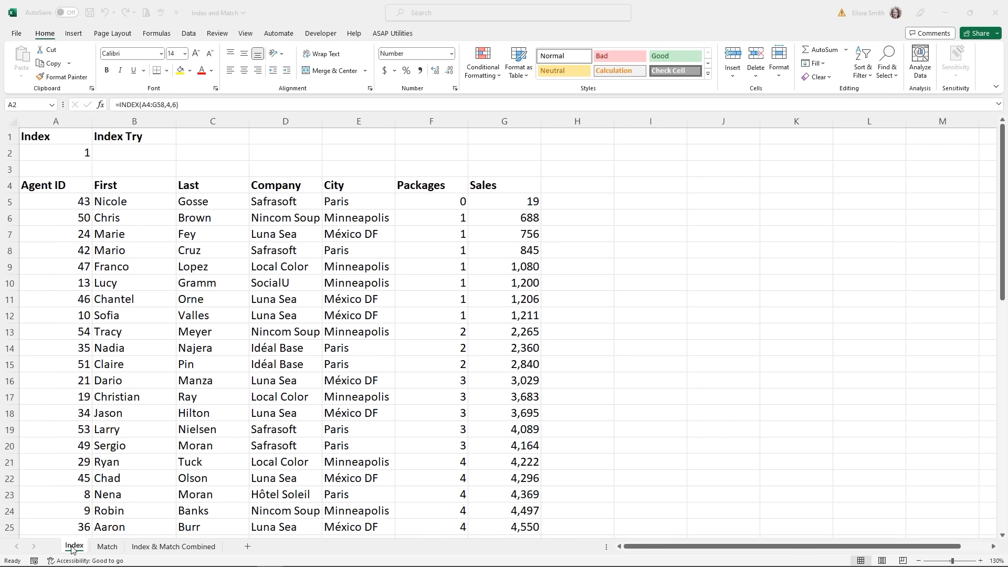
{"action": "left_click", "coordinate": [65, 155]}
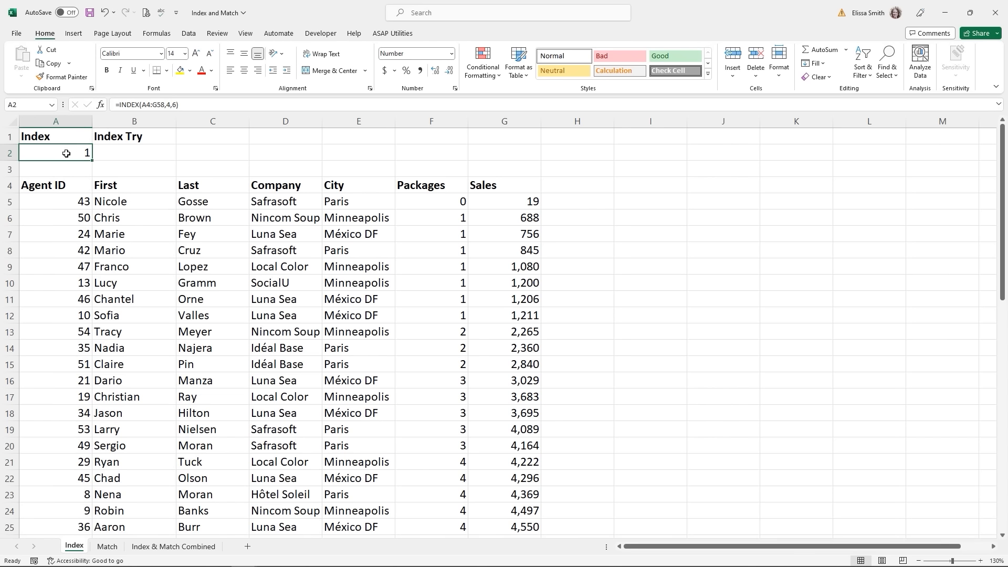
{"action": "double_click", "coordinate": [66, 153]}
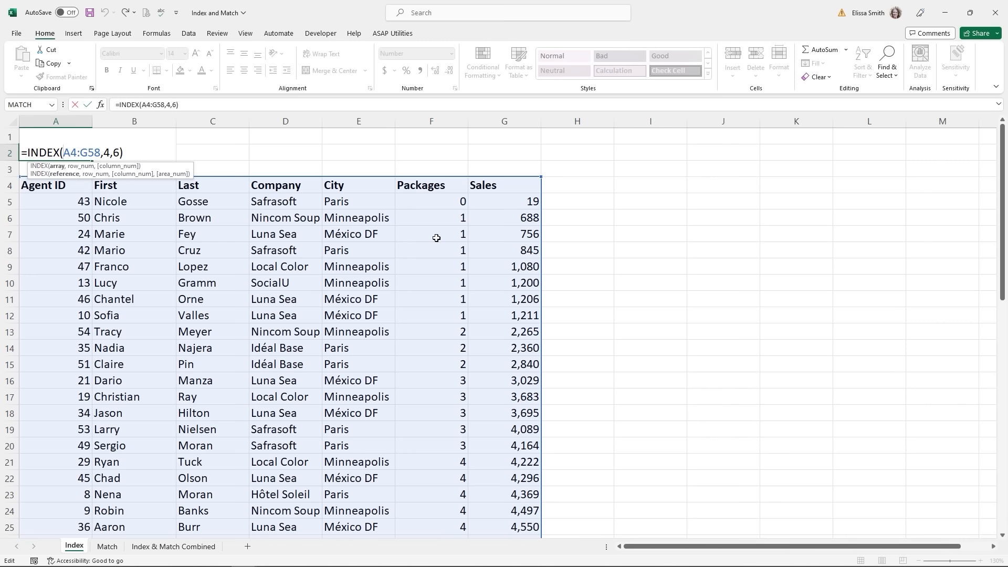
{"action": "key", "text": "ctrl"}
{"action": "key", "text": "Return"}
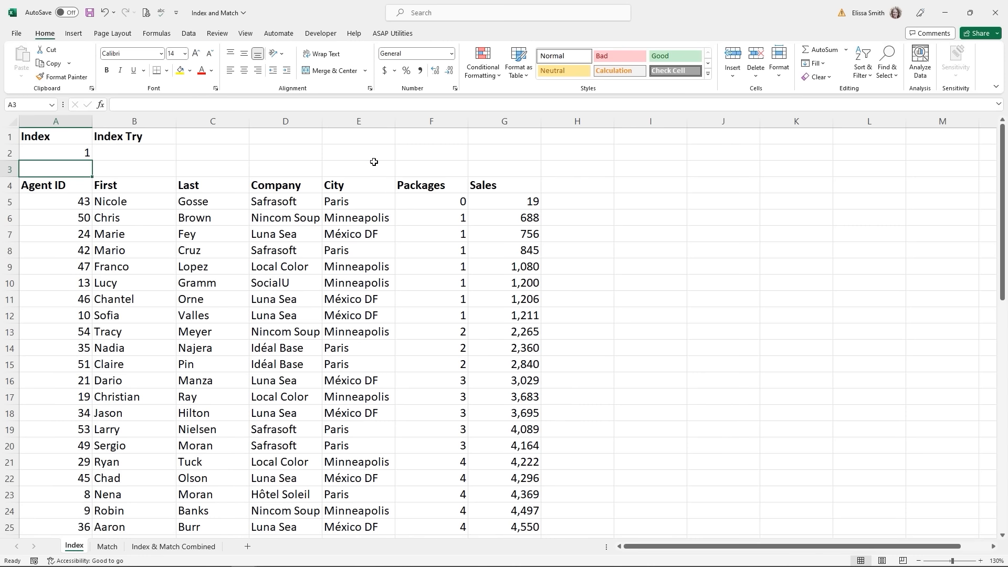
- Enter =INDEX(A4:G58,5,7) in B2 so it returns the Sales value 845
{"action": "left_click", "coordinate": [125, 152]}
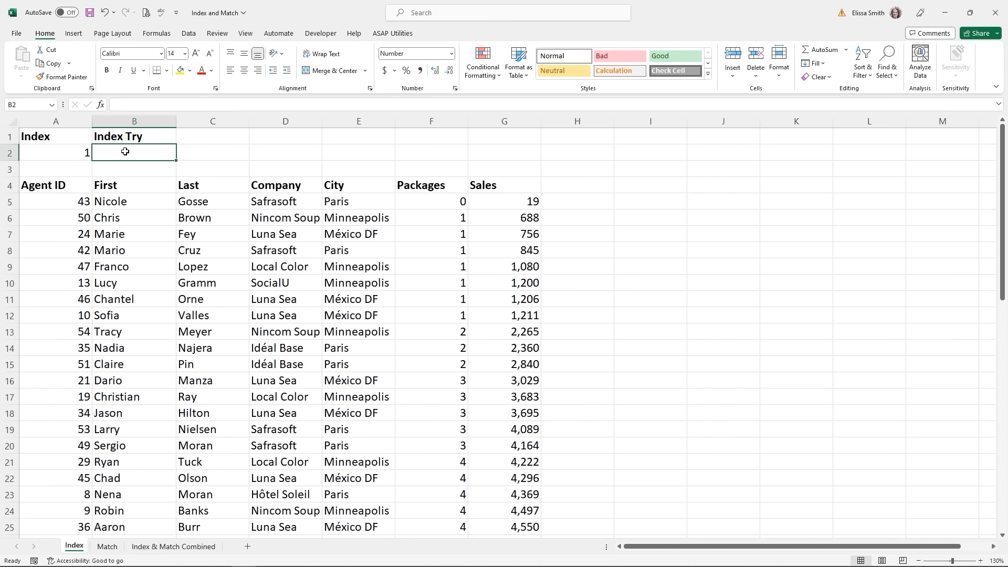
{"action": "type", "text": "="}
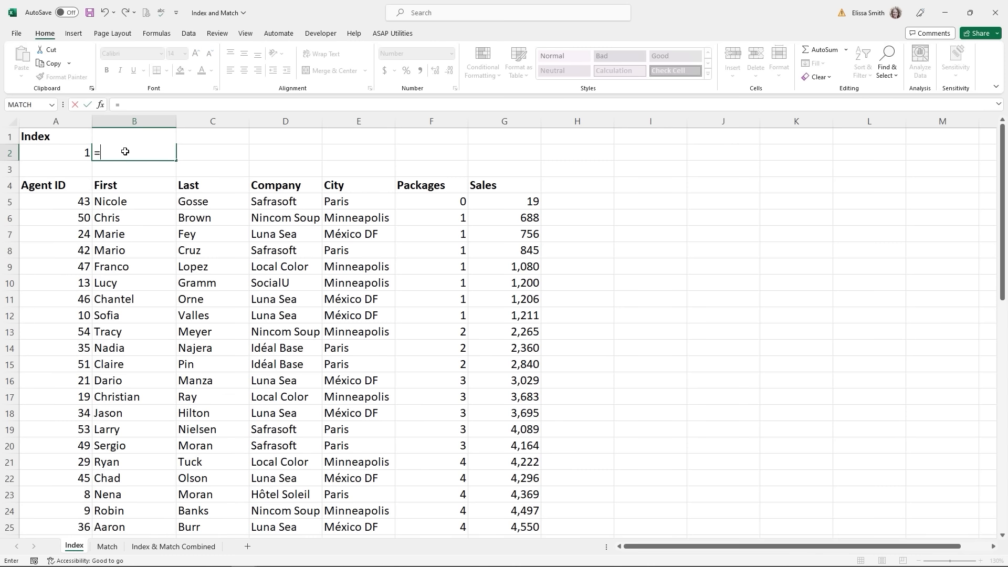
{"action": "type", "text": "index"}
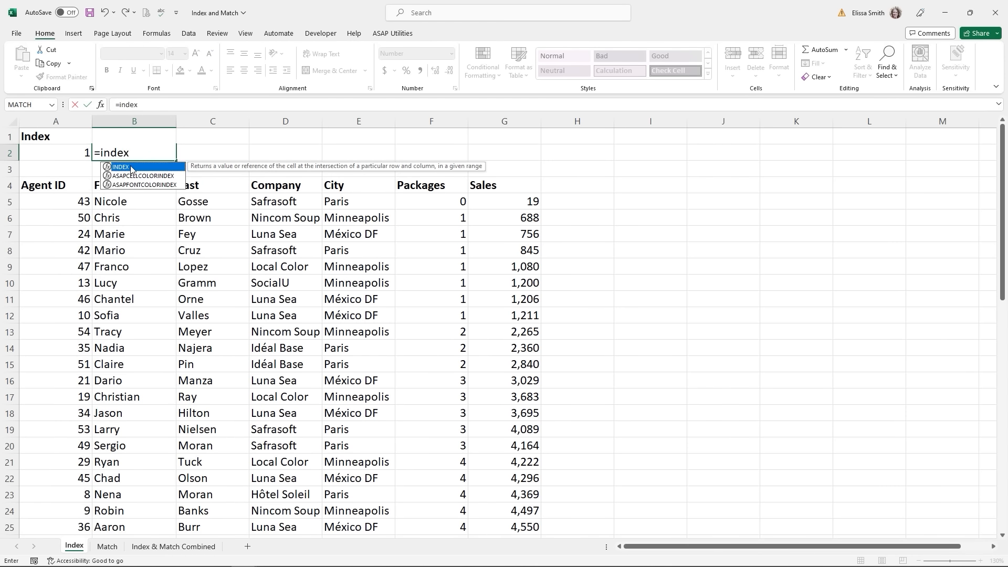
{"action": "double_click", "coordinate": [131, 167]}
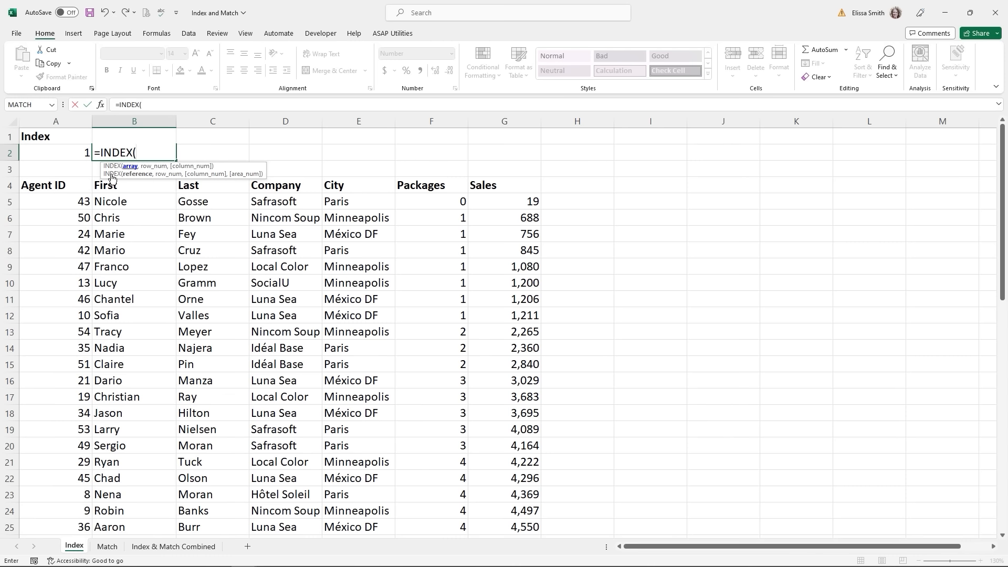
{"action": "left_click", "coordinate": [50, 190]}
{"action": "key", "text": "ctrl+shift+Down"}
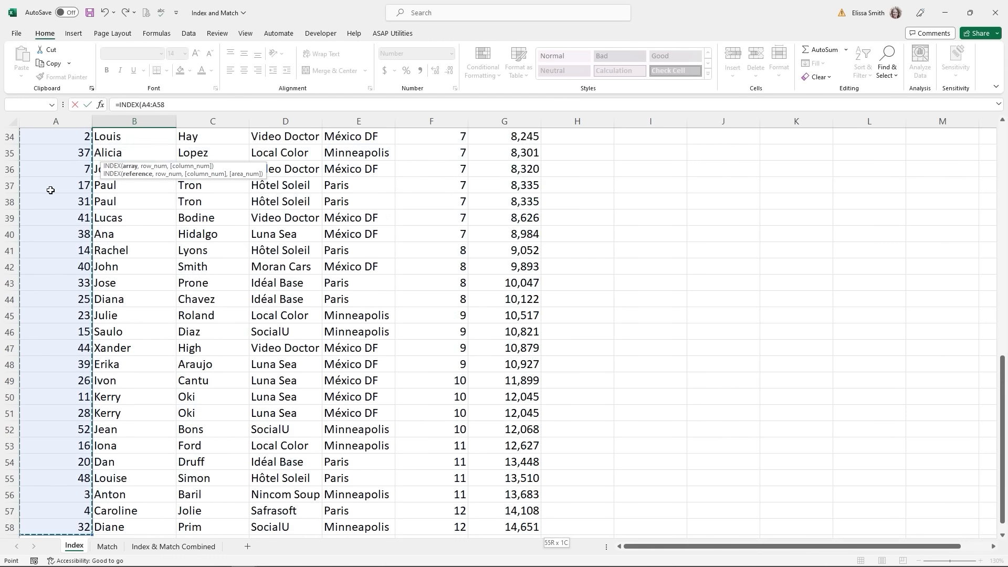
{"action": "key", "text": "ctrl+shift+Right"}
{"action": "scroll", "coordinate": [51, 190], "scroll_direction": "up", "scroll_amount": 11}
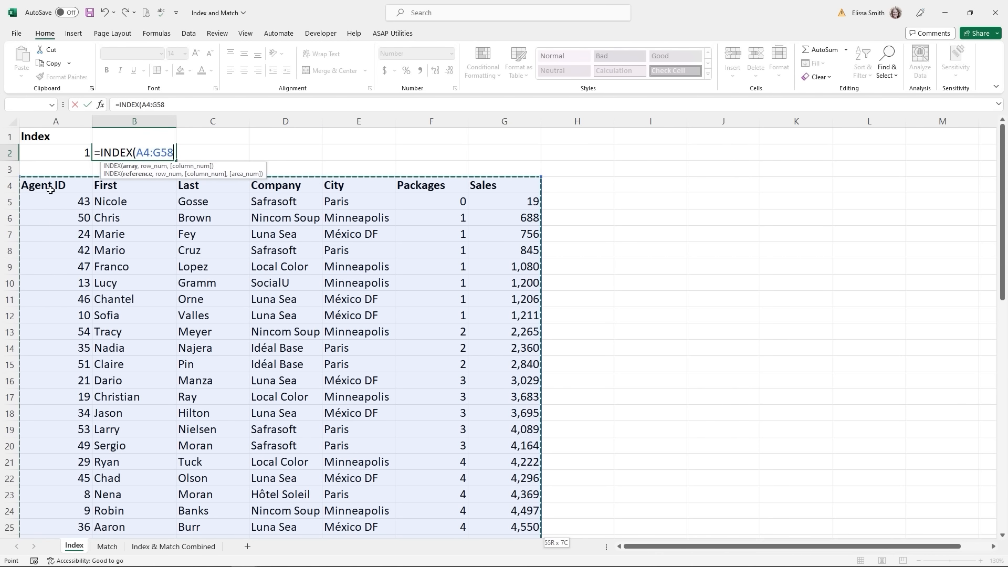
{"action": "type", "text": ","}
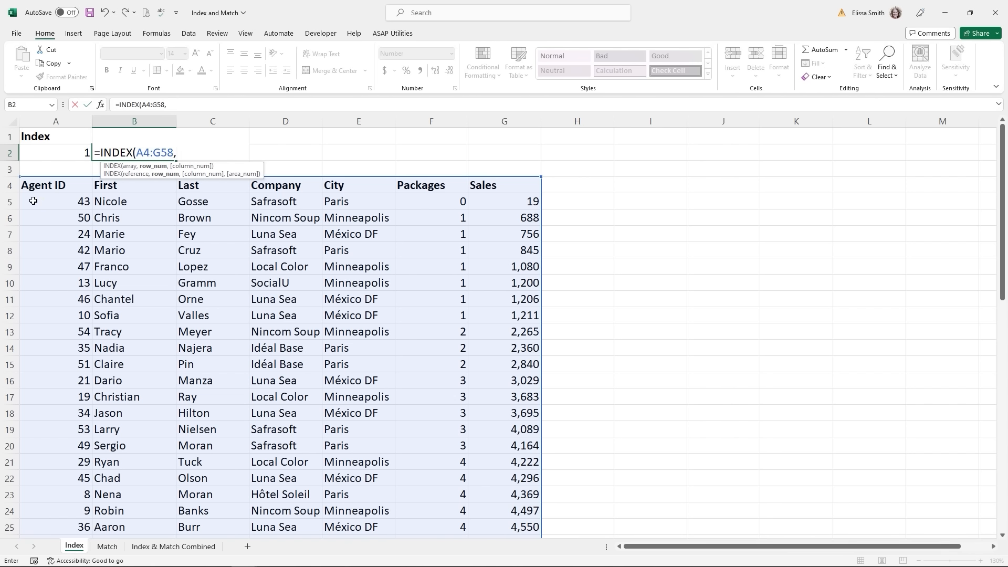
{"action": "type", "text": "5,"}
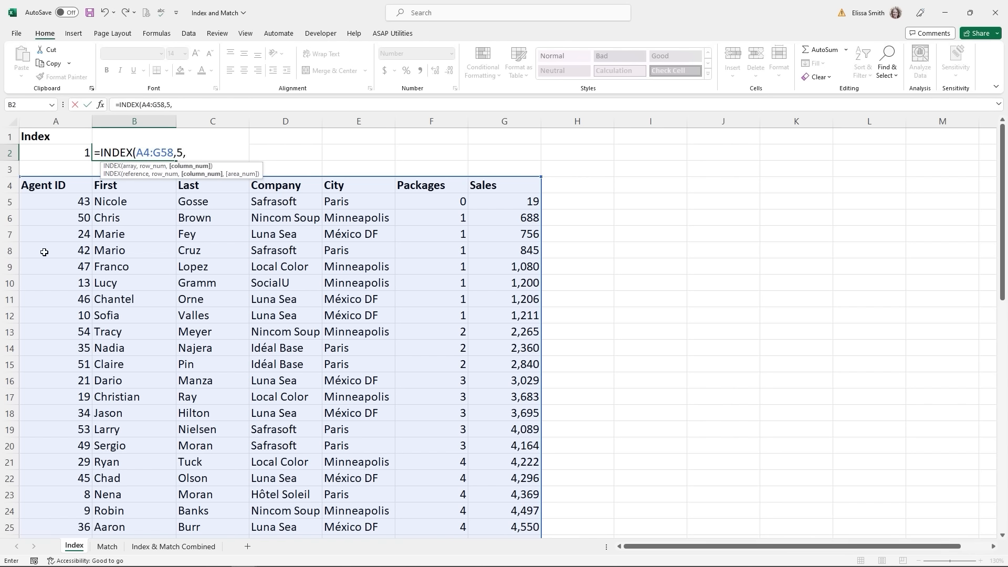
{"action": "type", "text": "7"}
{"action": "key", "text": "Return"}
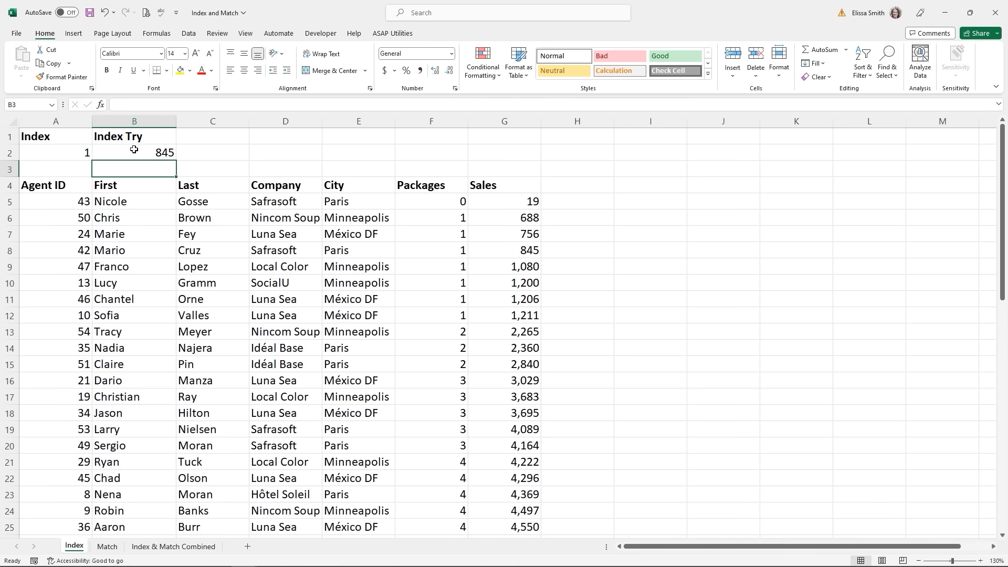
{"action": "left_click", "coordinate": [113, 549]}
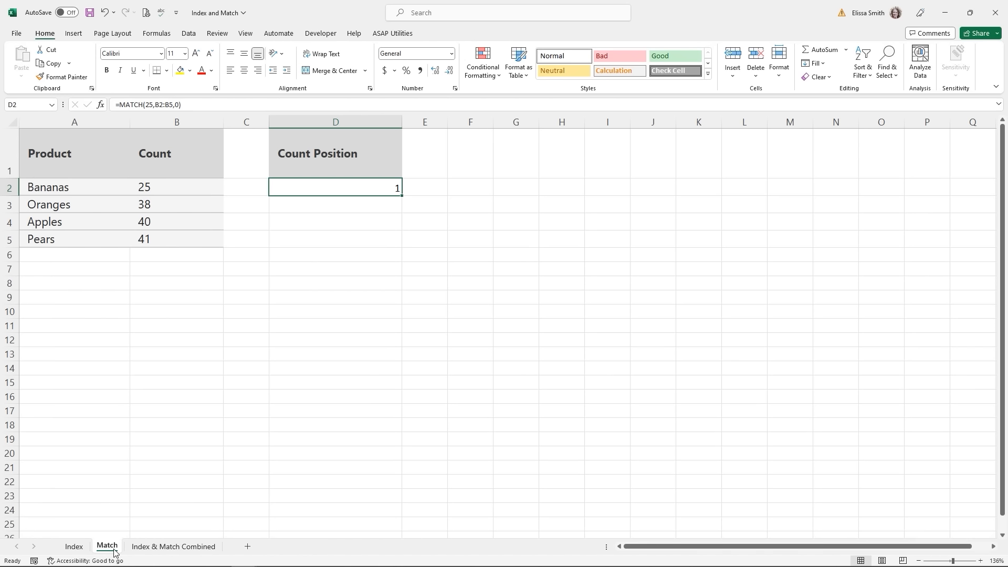
- Inspect D2's =MATCH(25,B2:B5,0) formula and its match type, then go to Index & Match Combined
{"action": "key", "text": "ctrl"}
{"action": "left_click", "coordinate": [173, 190]}
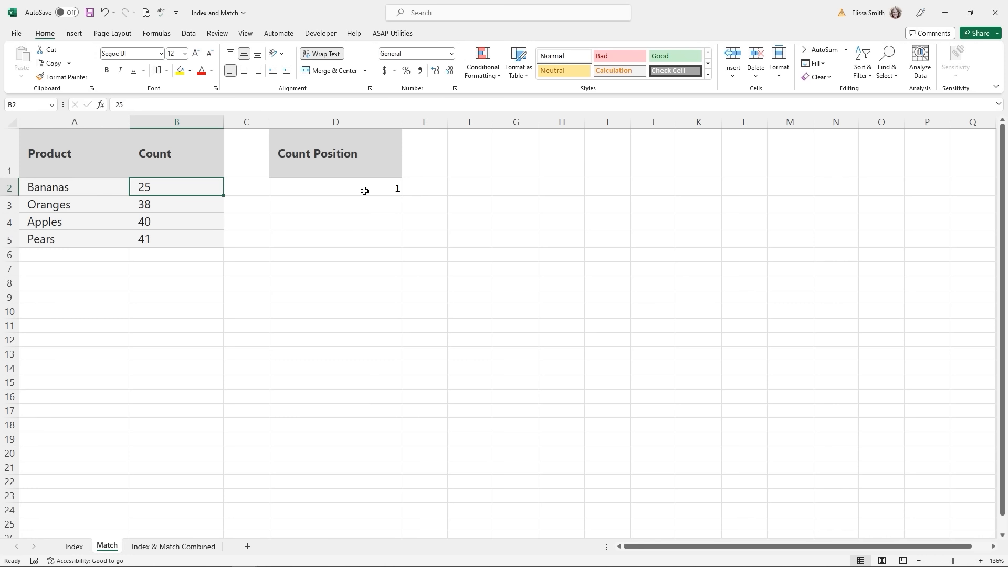
{"action": "double_click", "coordinate": [364, 190]}
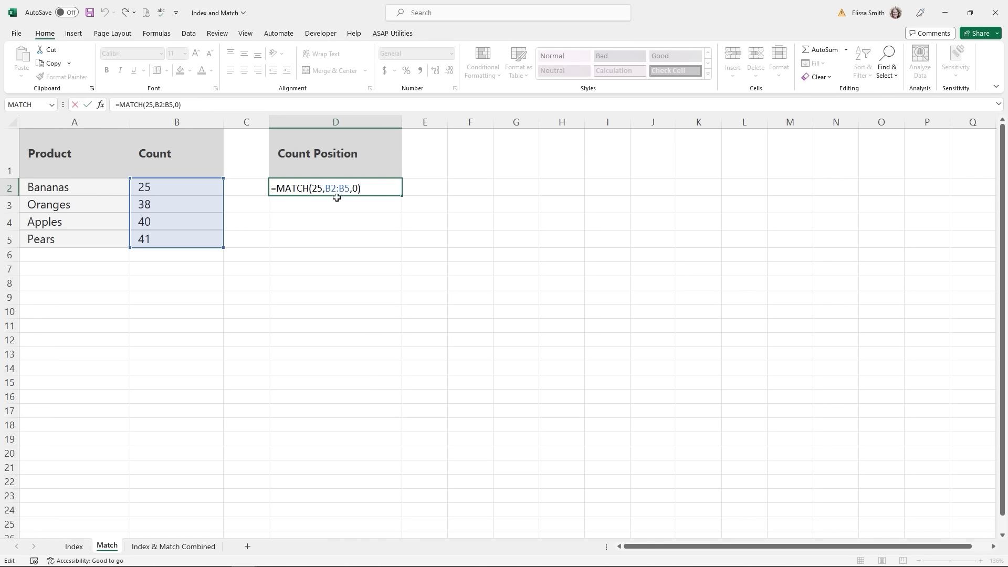
{"action": "left_click", "coordinate": [354, 187]}
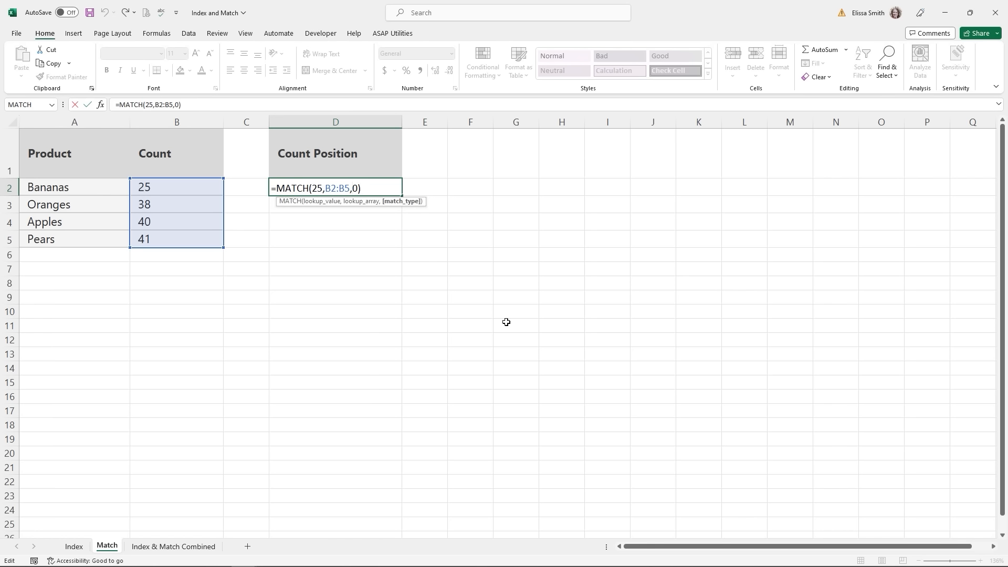
{"action": "key", "text": "Return"}
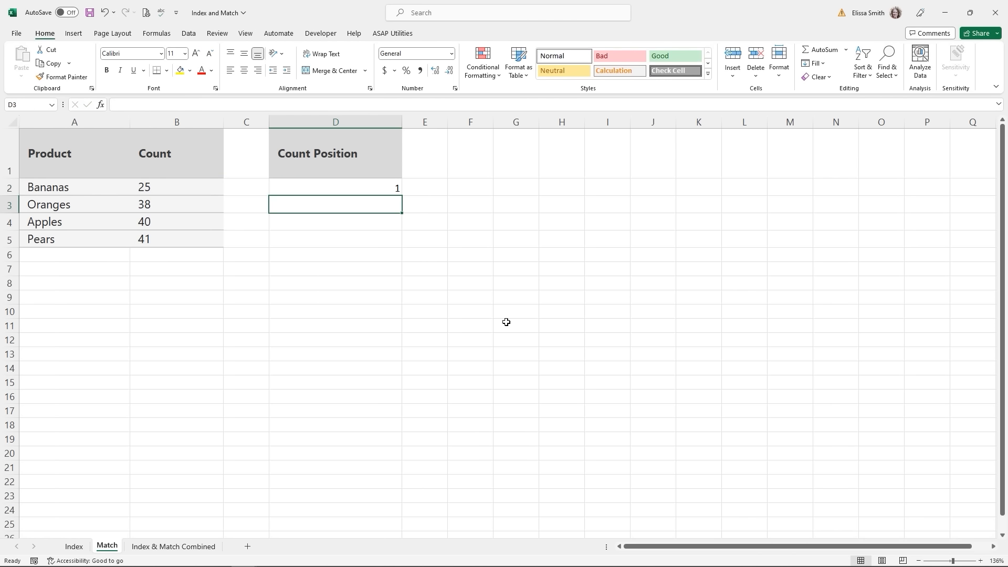
{"action": "left_click", "coordinate": [159, 192]}
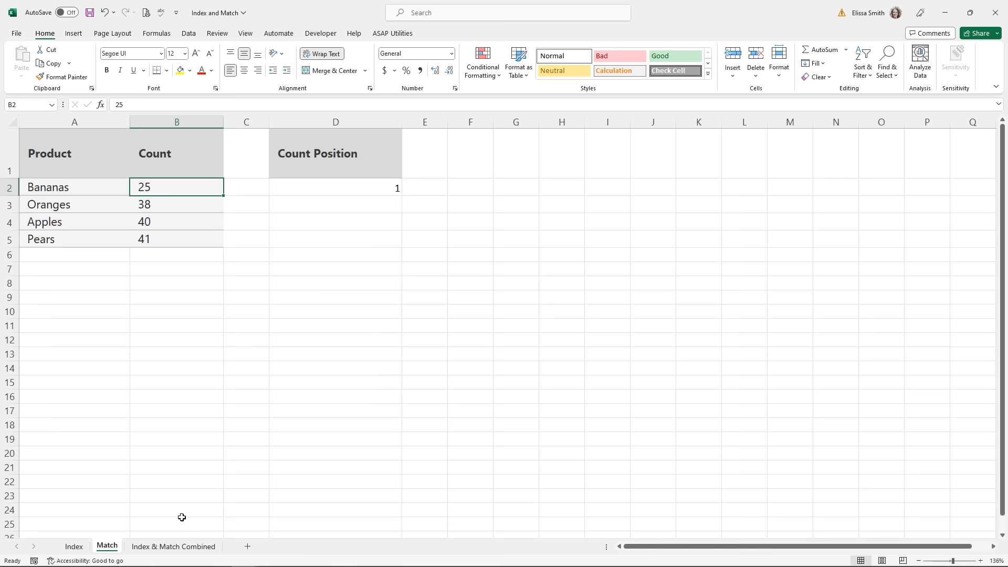
{"action": "left_click", "coordinate": [182, 546]}
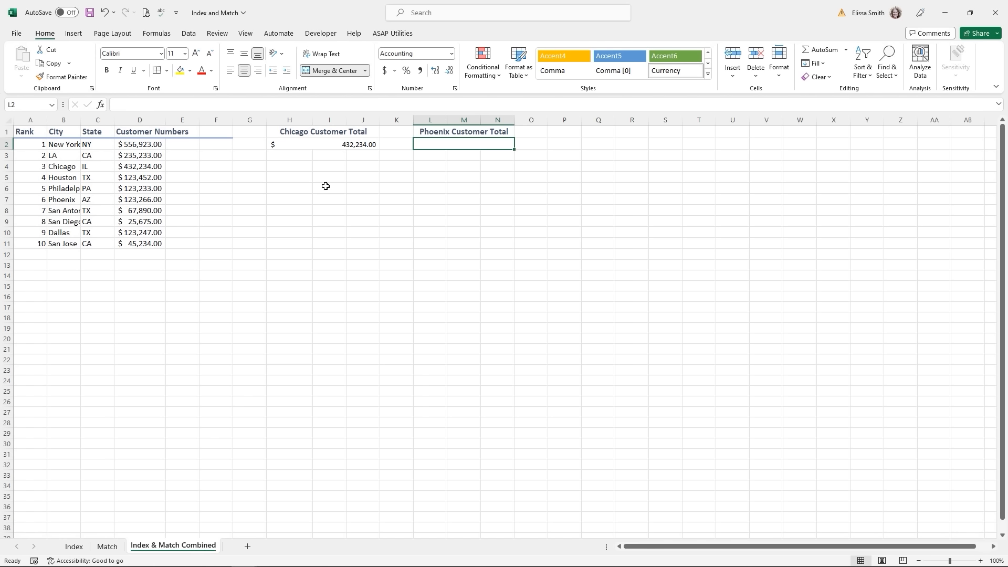
{"action": "left_click", "coordinate": [168, 549]}
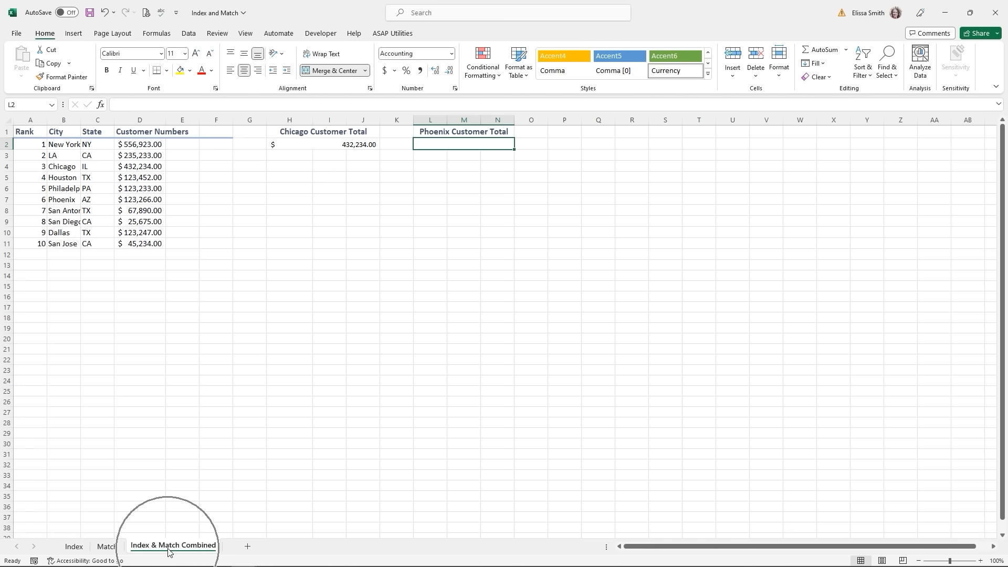
{"action": "left_click", "coordinate": [331, 144]}
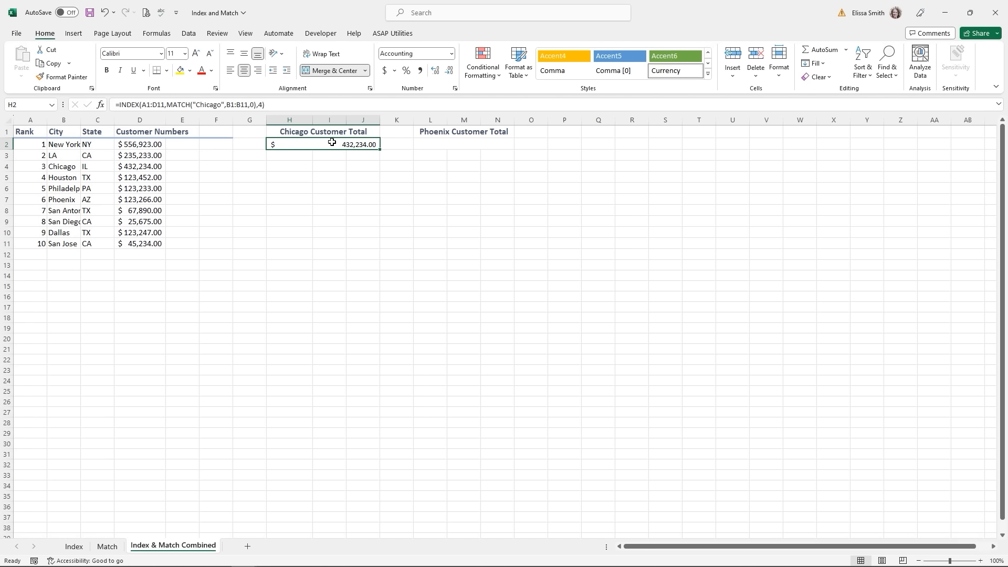
{"action": "double_click", "coordinate": [331, 142]}
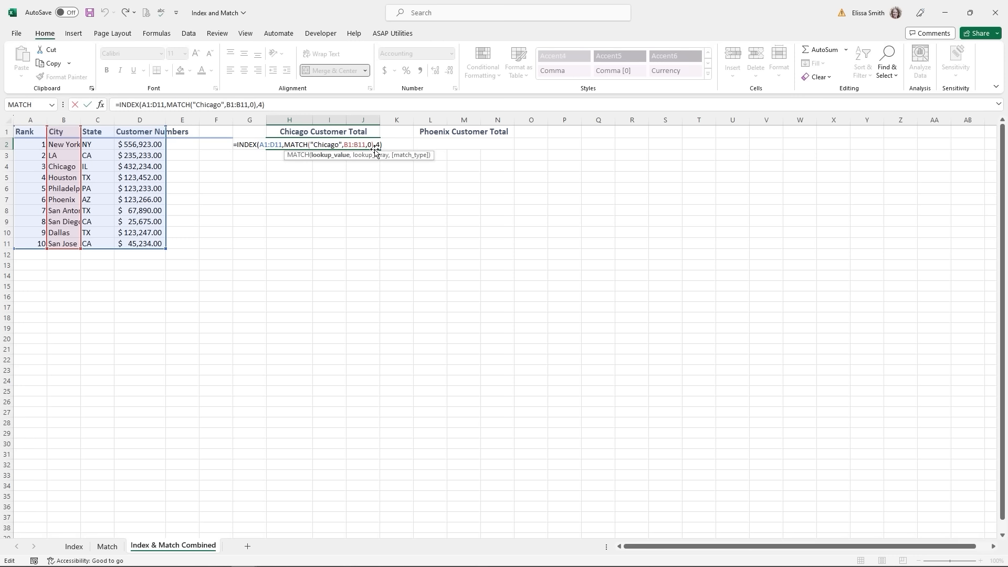
{"action": "key", "text": "Return"}
{"action": "left_click", "coordinate": [343, 146]}
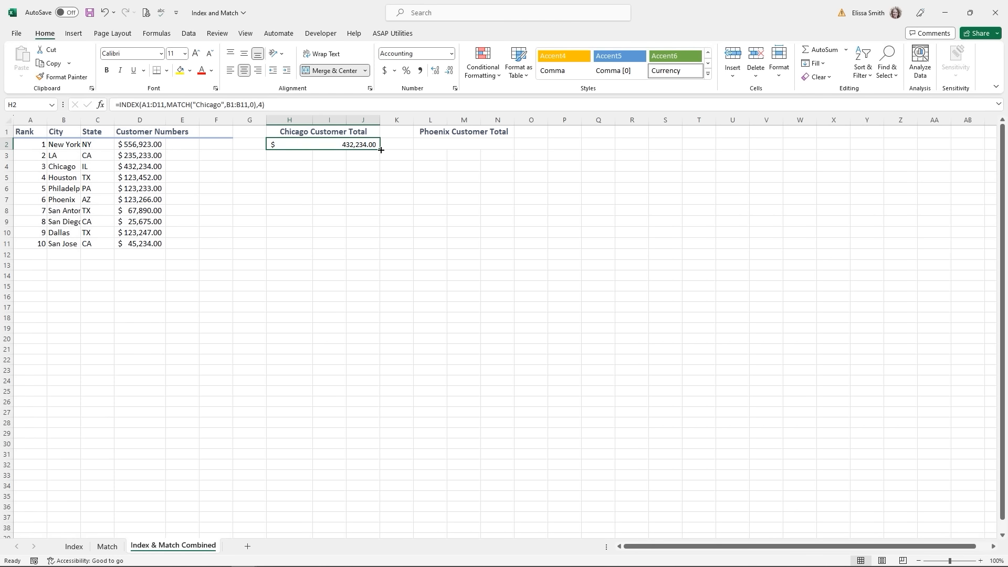
{"action": "left_click", "coordinate": [431, 144]}
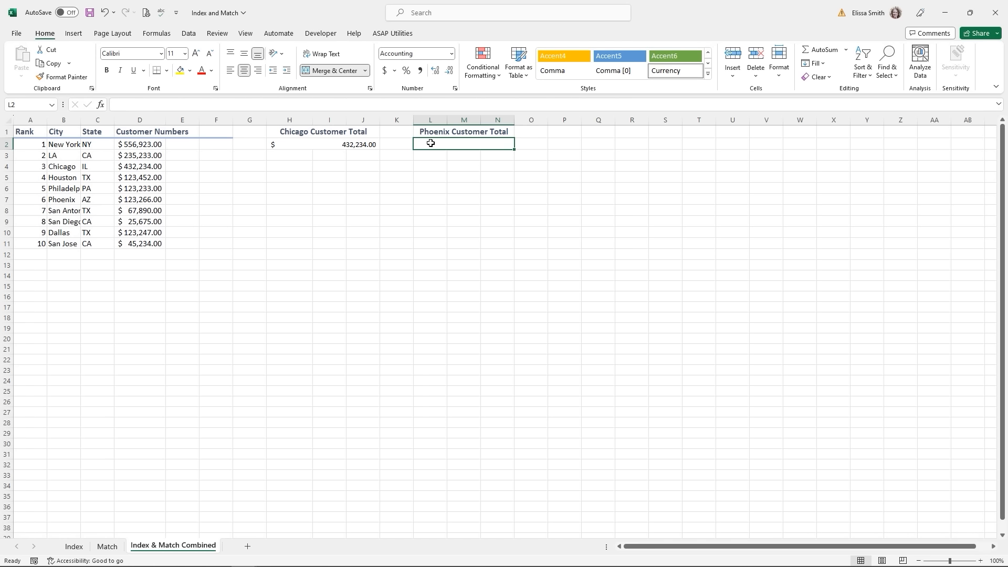
{"action": "left_click", "coordinate": [147, 189]}
- Begin an INDEX formula in L2 over the table A1:D11
{"action": "left_click", "coordinate": [461, 144]}
{"action": "type", "text": "="}
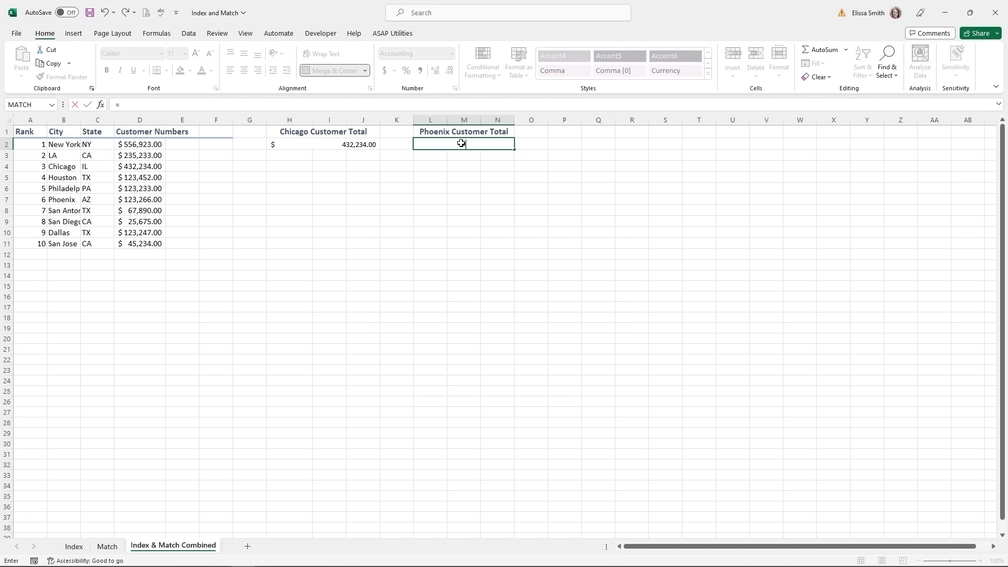
{"action": "type", "text": "ind"}
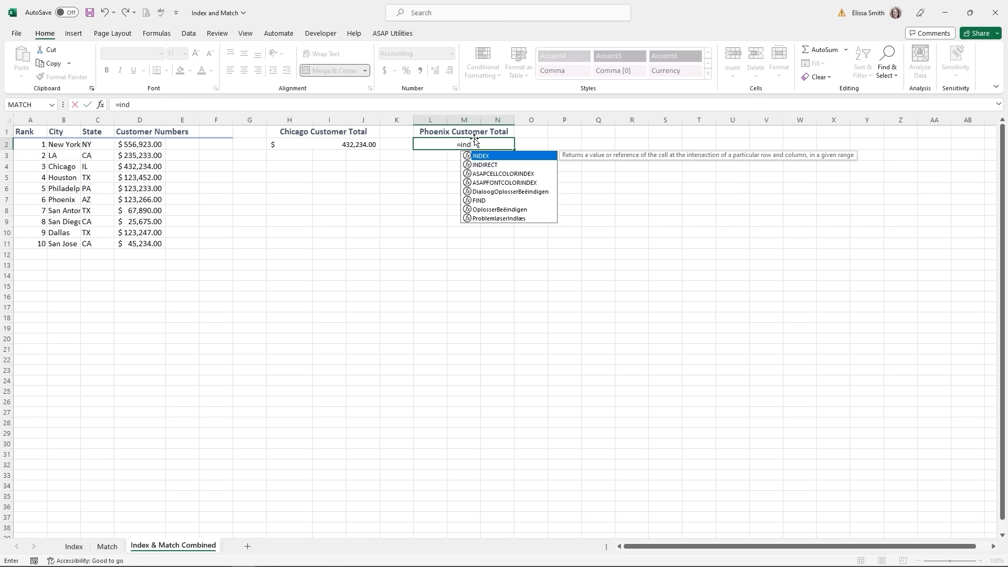
{"action": "double_click", "coordinate": [485, 155]}
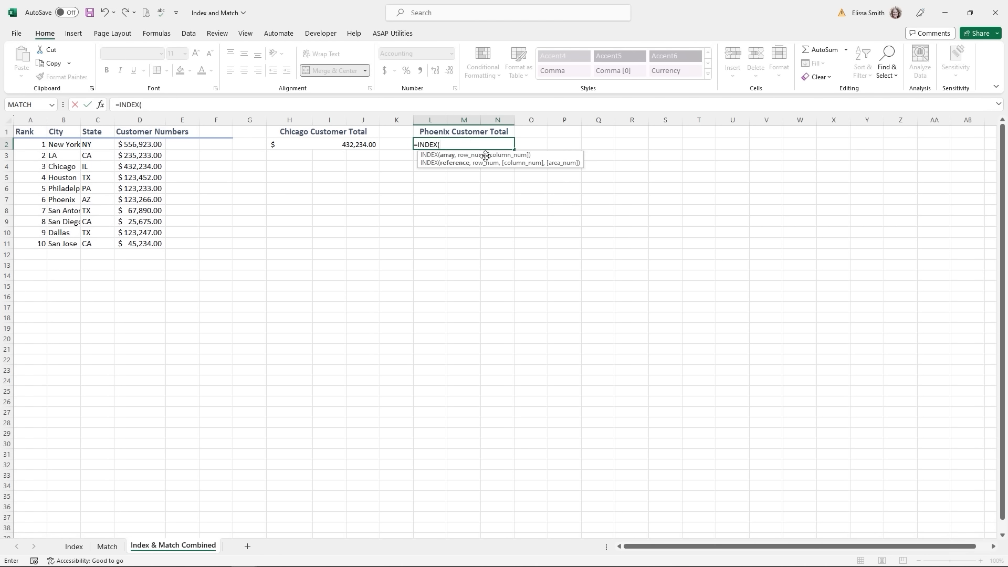
{"action": "left_click_drag", "start_coordinate": [24, 131], "coordinate": [155, 244]}
- Nest MATCH("Phoenix",B1:B11,0) as the row with column 4, returning $123,266.00
{"action": "type", "text": ","}
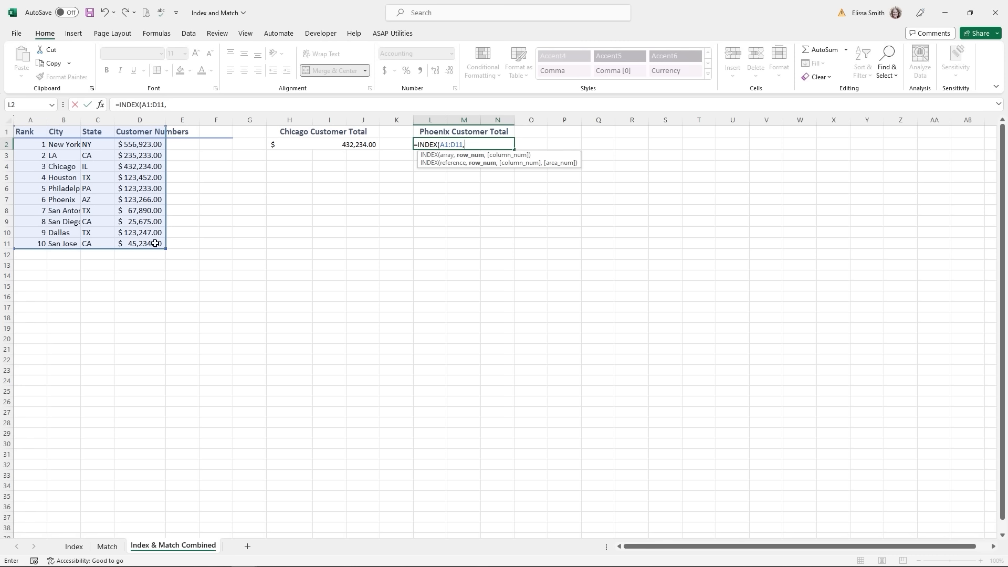
{"action": "type", "text": "M"}
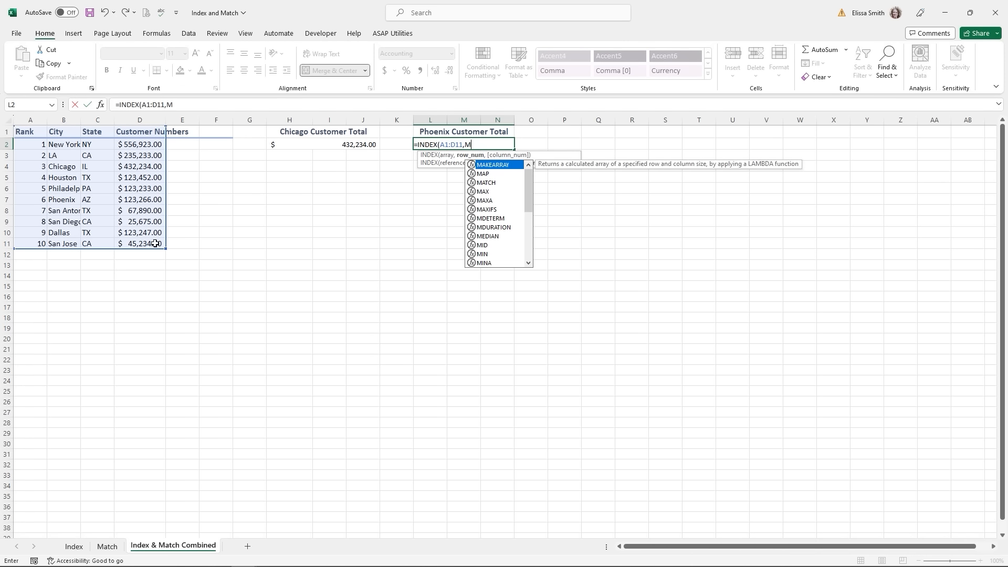
{"action": "left_click", "coordinate": [482, 184]}
{"action": "double_click", "coordinate": [482, 184]}
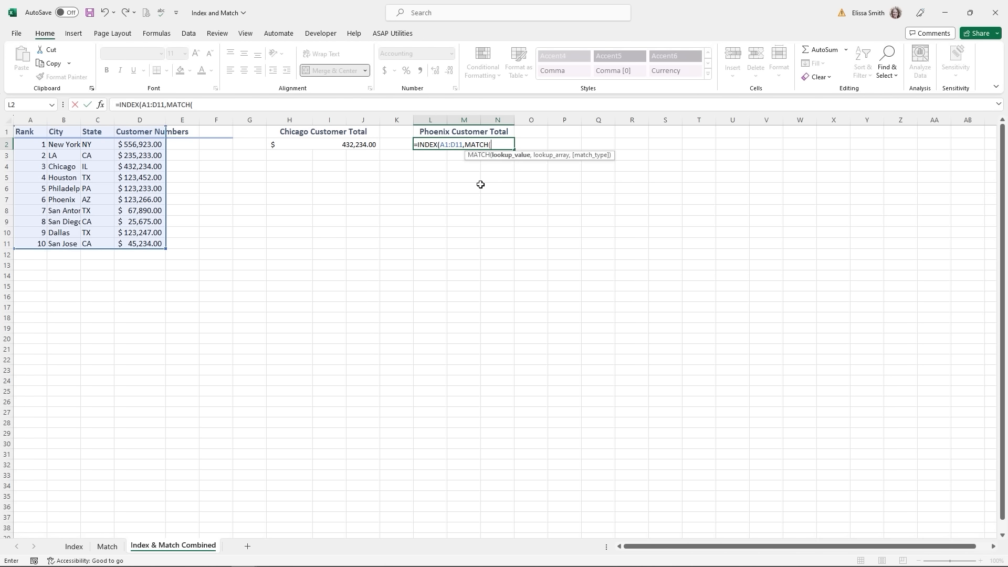
{"action": "type", "text": "\"Phoenix\","}
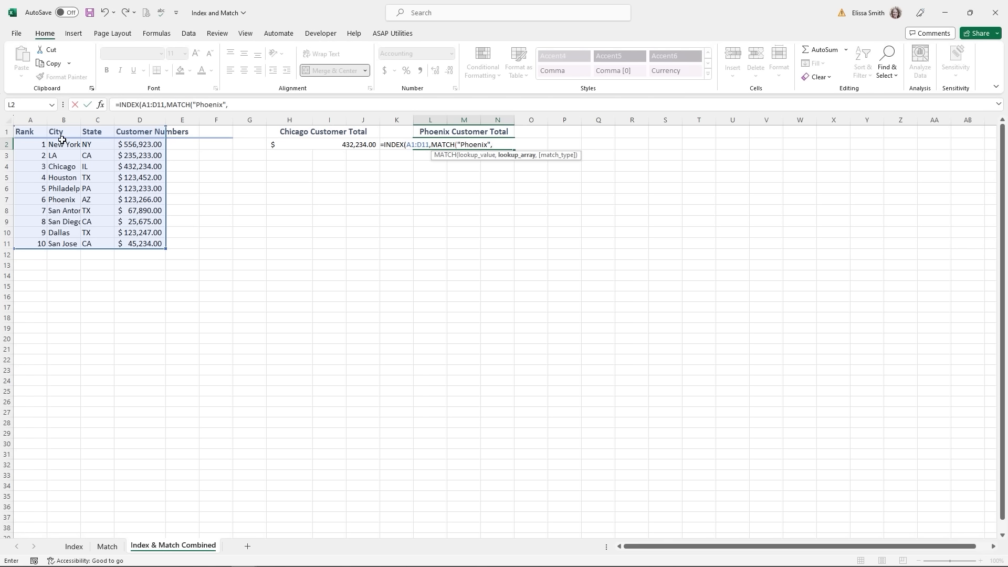
{"action": "left_click_drag", "start_coordinate": [62, 132], "coordinate": [59, 244]}
{"action": "type", "text": ","}
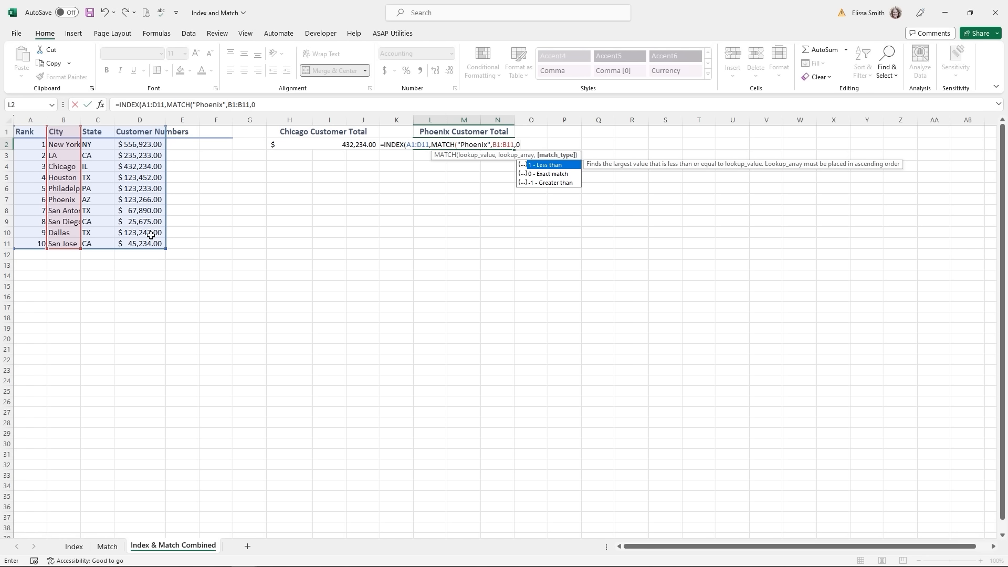
{"action": "type", "text": "0)"}
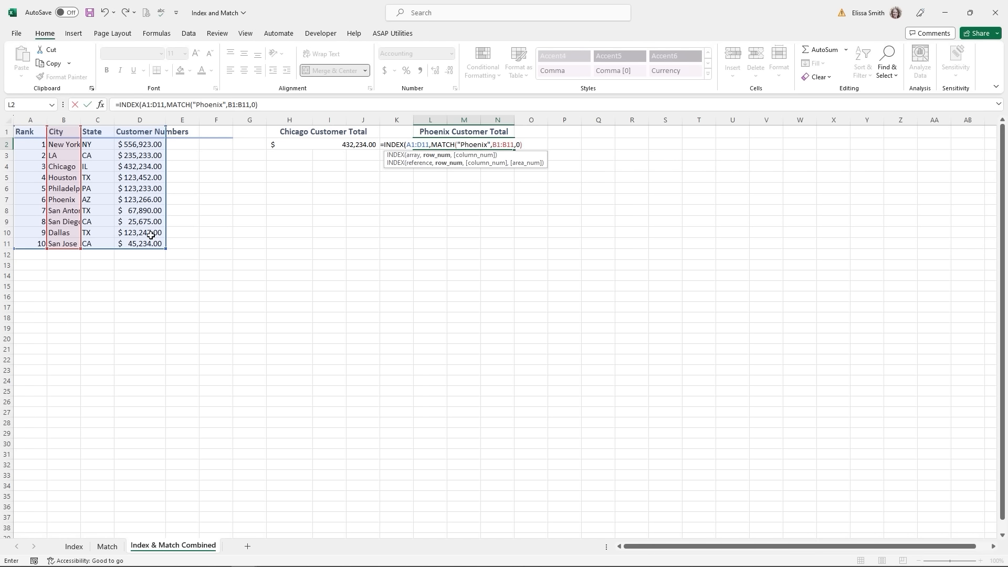
{"action": "type", "text": ",4"}
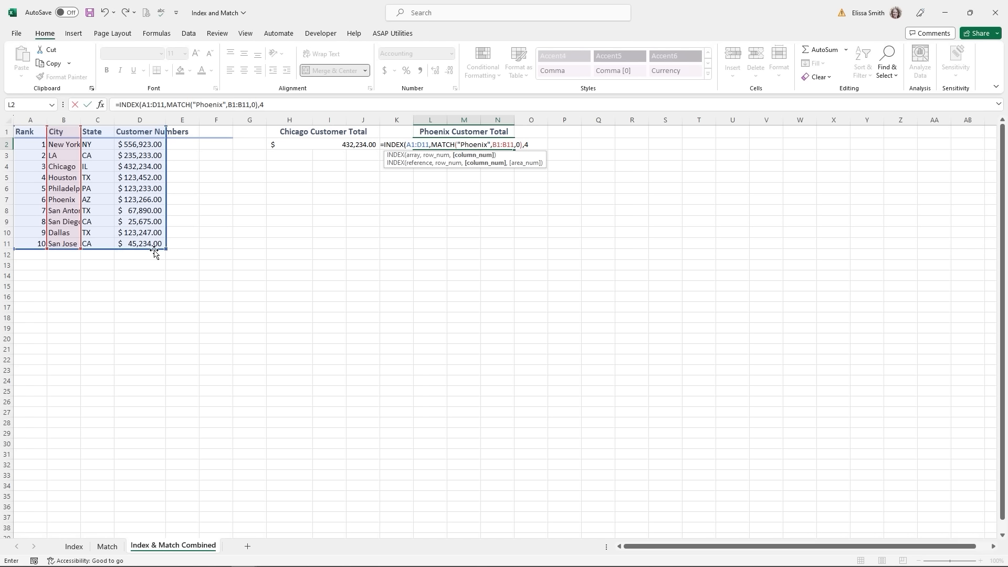
{"action": "type", "text": ")"}
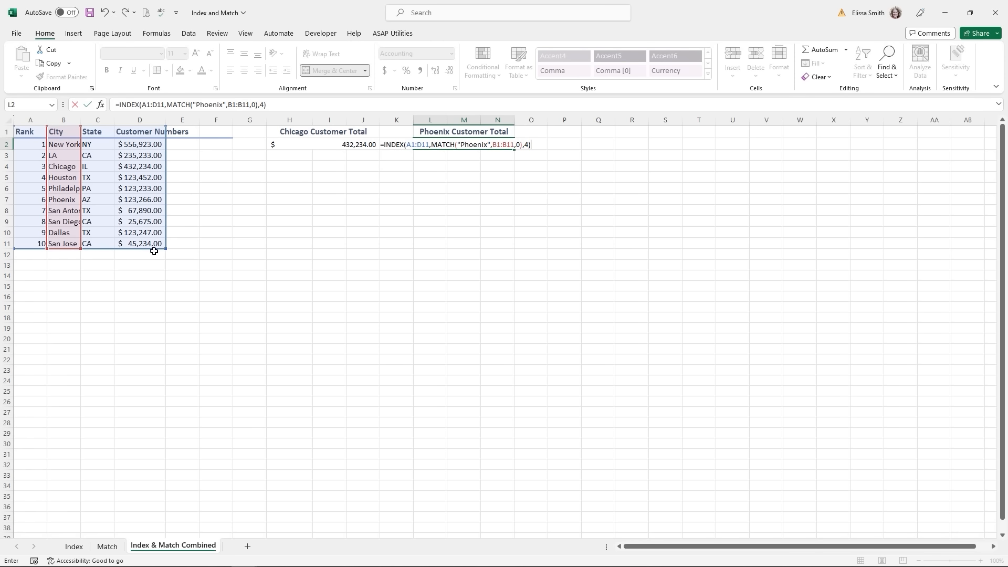
{"action": "key", "text": "Return"}
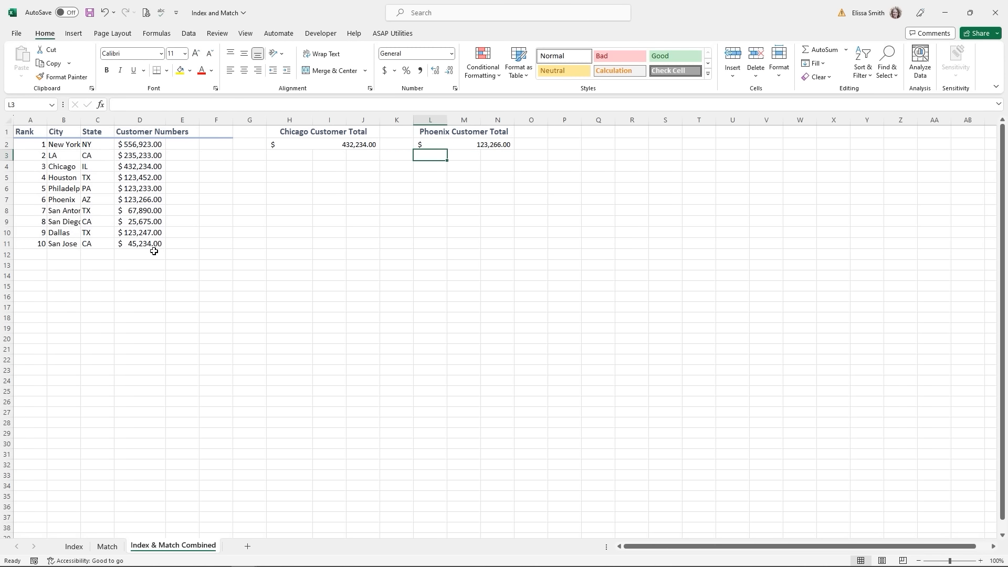
{"action": "left_click", "coordinate": [471, 145]}
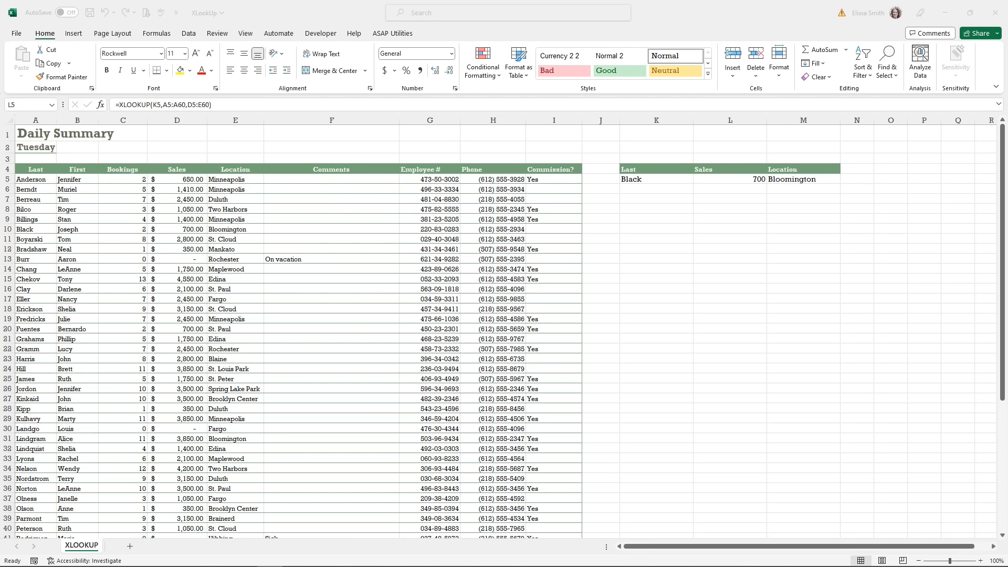
- Select L5 in the XLookUp workbook to view its XLOOKUP formula
{"action": "left_click", "coordinate": [701, 176]}
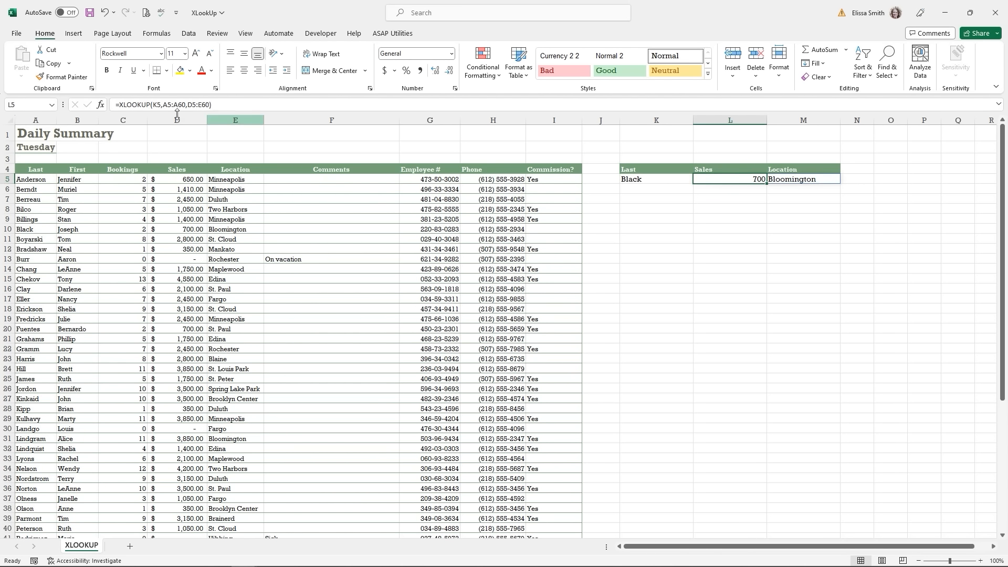
- Confirm L5's XLOOKUP with If_not_found and Match_mode left empty, returning 700 and Bloomington
{"action": "left_click", "coordinate": [99, 106]}
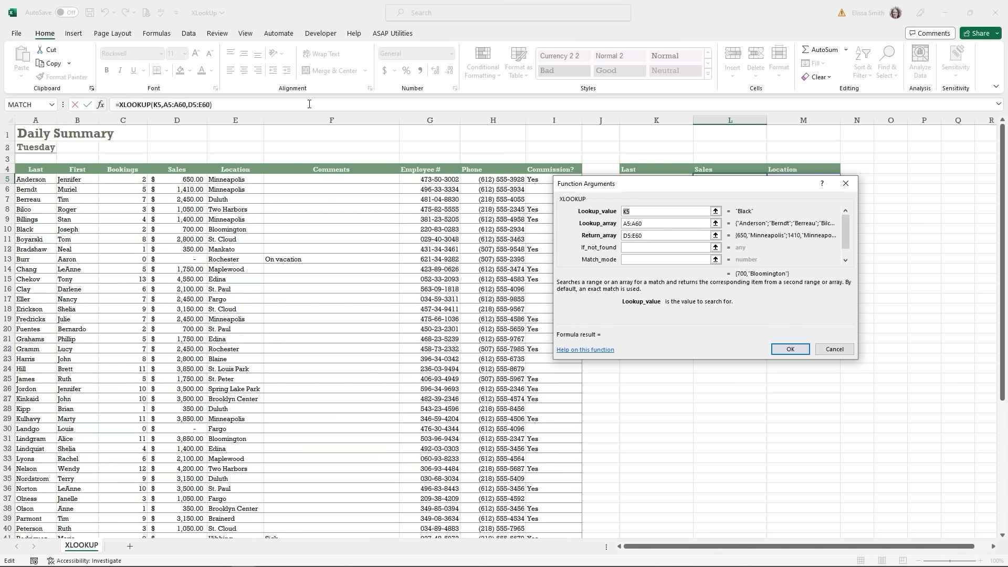
{"action": "left_click_drag", "start_coordinate": [686, 185], "coordinate": [697, 230]}
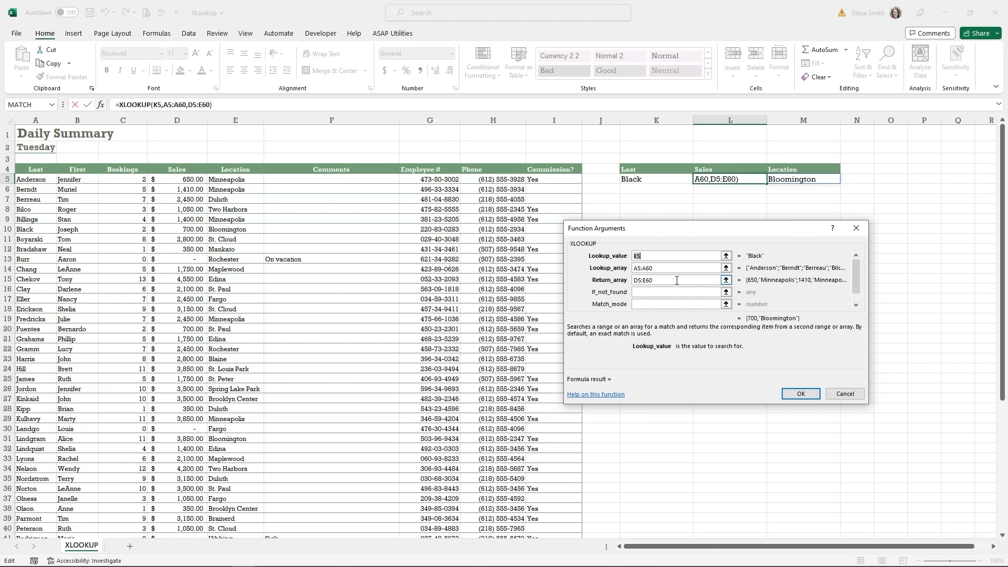
{"action": "left_click", "coordinate": [669, 292]}
{"action": "left_click", "coordinate": [669, 292]}
{"action": "left_click", "coordinate": [659, 304]}
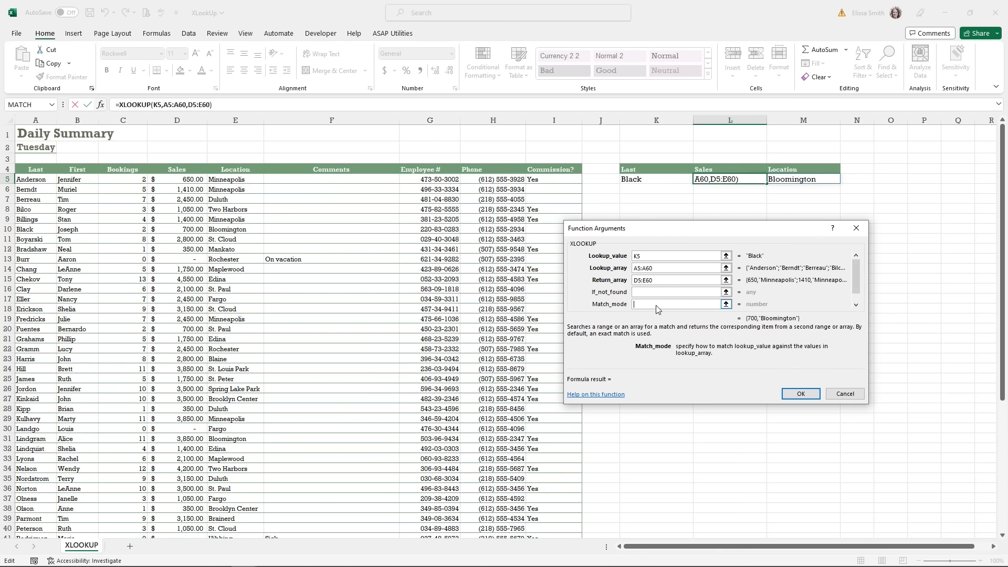
{"action": "left_click", "coordinate": [801, 394]}
{"action": "left_click", "coordinate": [635, 190]}
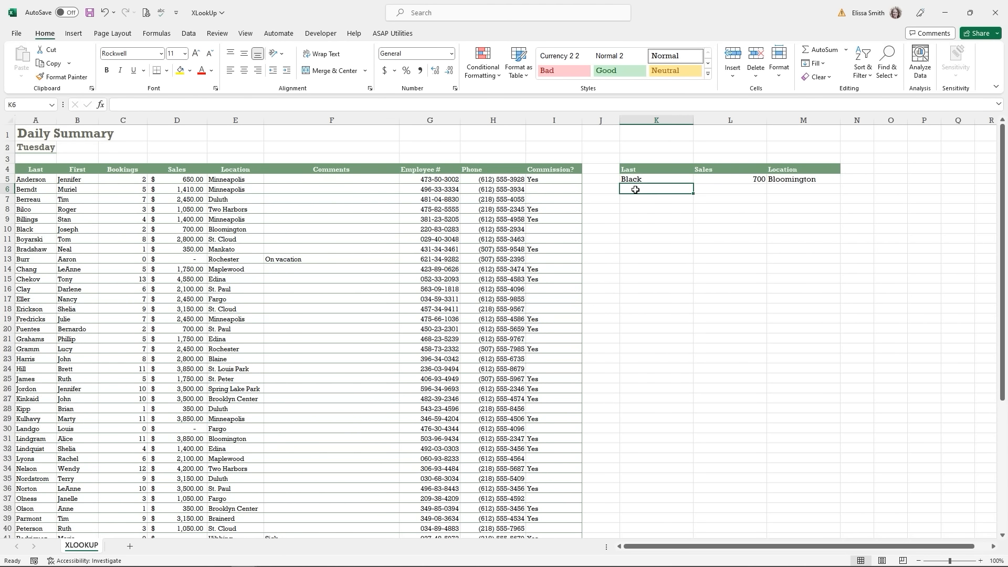
- Enter Bilco in K6 and open the XLOOKUP arguments form for L6
{"action": "type", "text": "Bilco"}
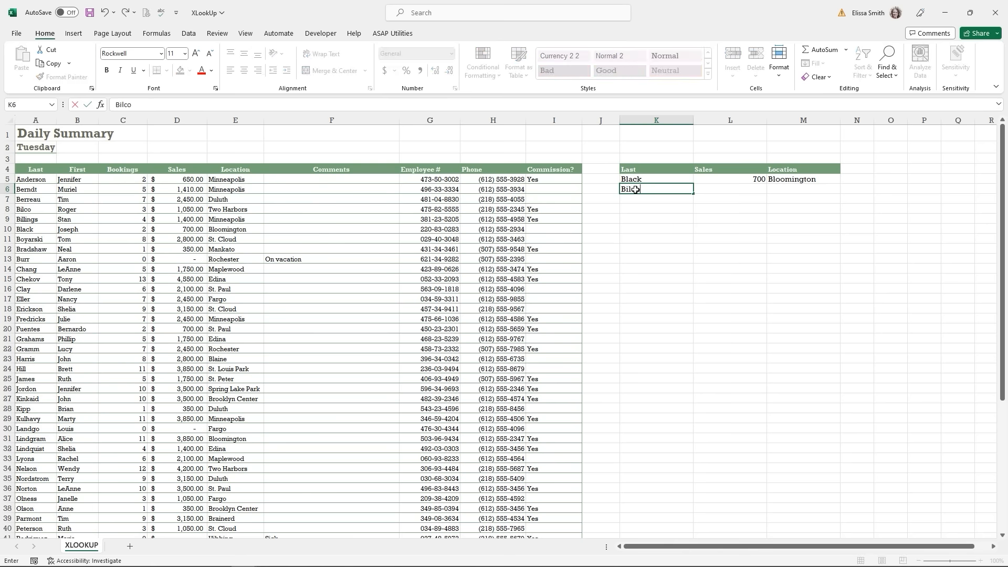
{"action": "key", "text": "Tab"}
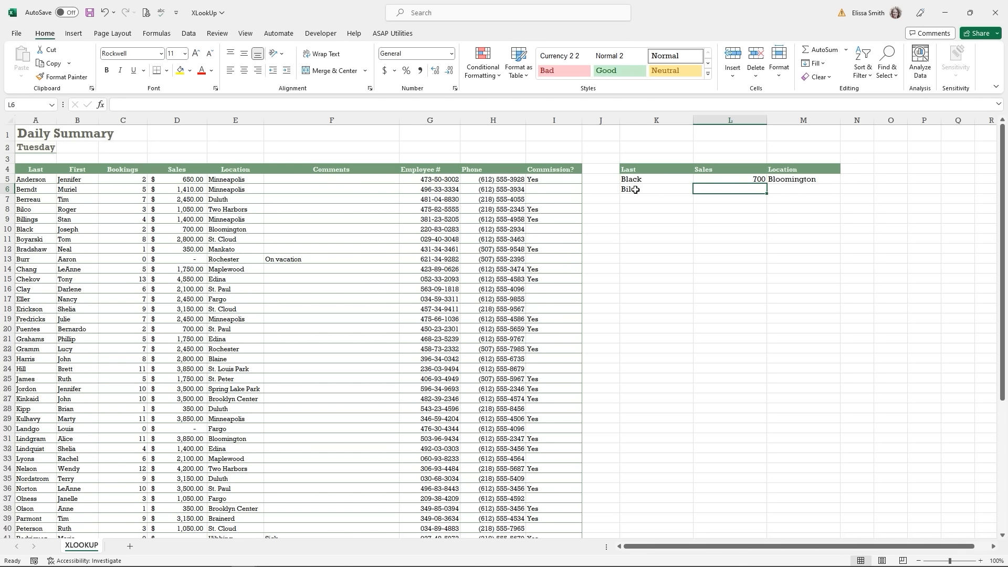
{"action": "left_click", "coordinate": [103, 109]}
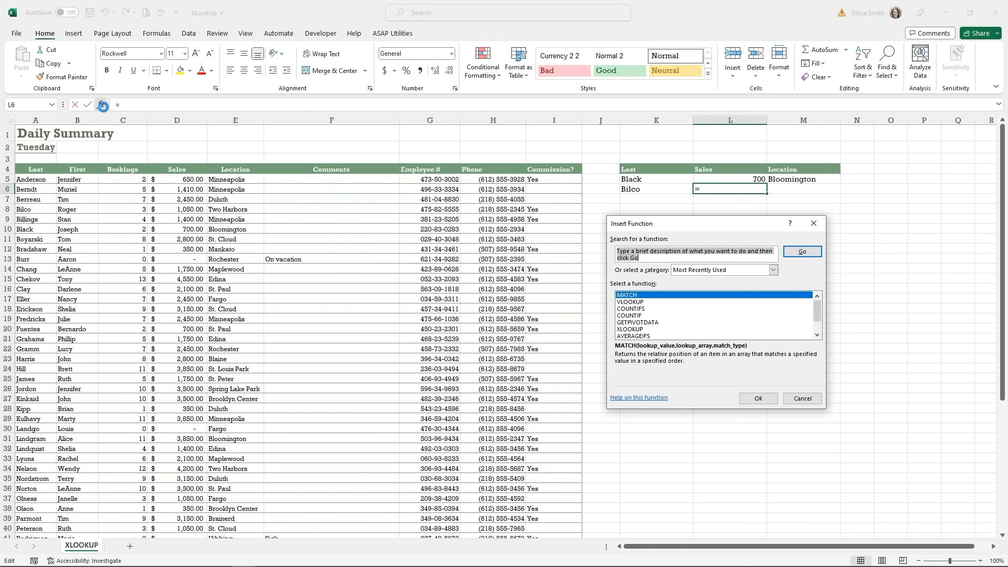
{"action": "type", "text": "x"}
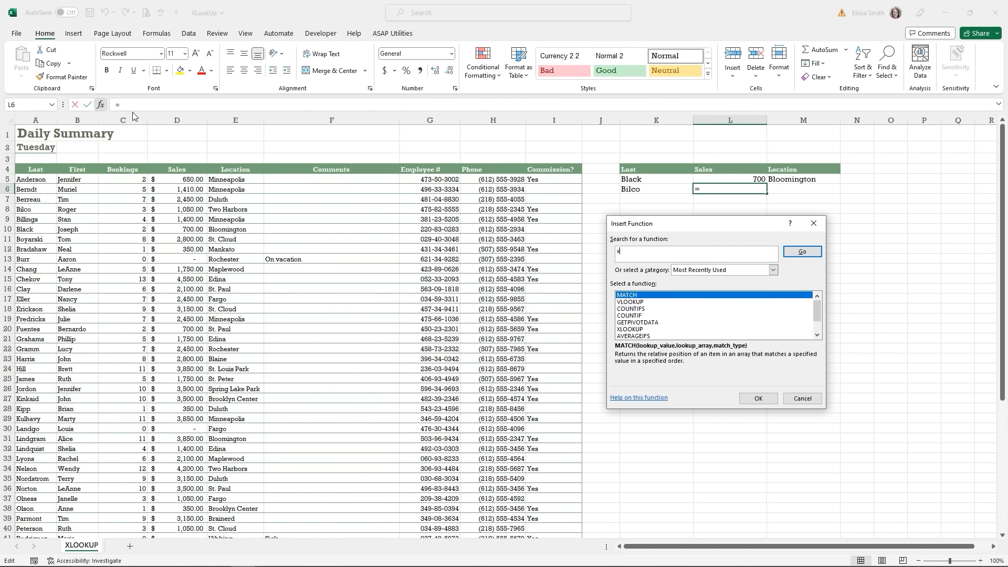
{"action": "type", "text": "lookup"}
{"action": "left_click", "coordinate": [791, 252]}
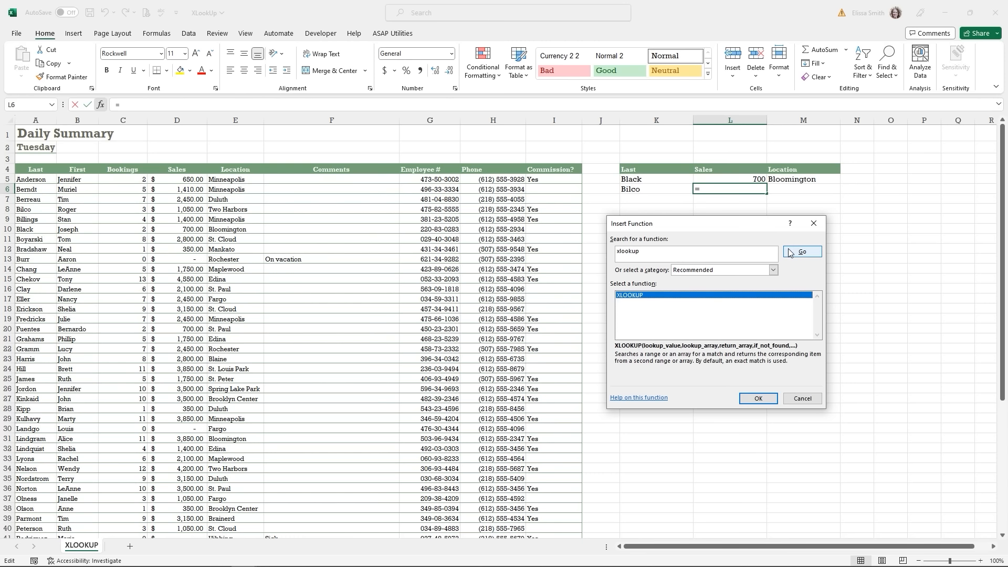
{"action": "double_click", "coordinate": [637, 297]}
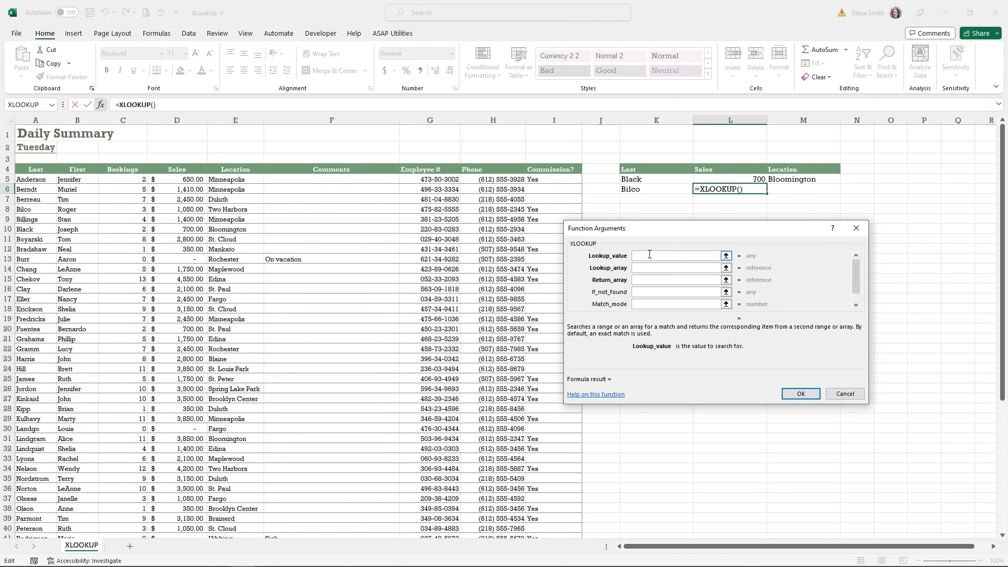
- Set XLOOKUP arguments K6, A5:A60 and D5:E60, returning 1050 and Two Harbors
{"action": "left_click", "coordinate": [641, 188]}
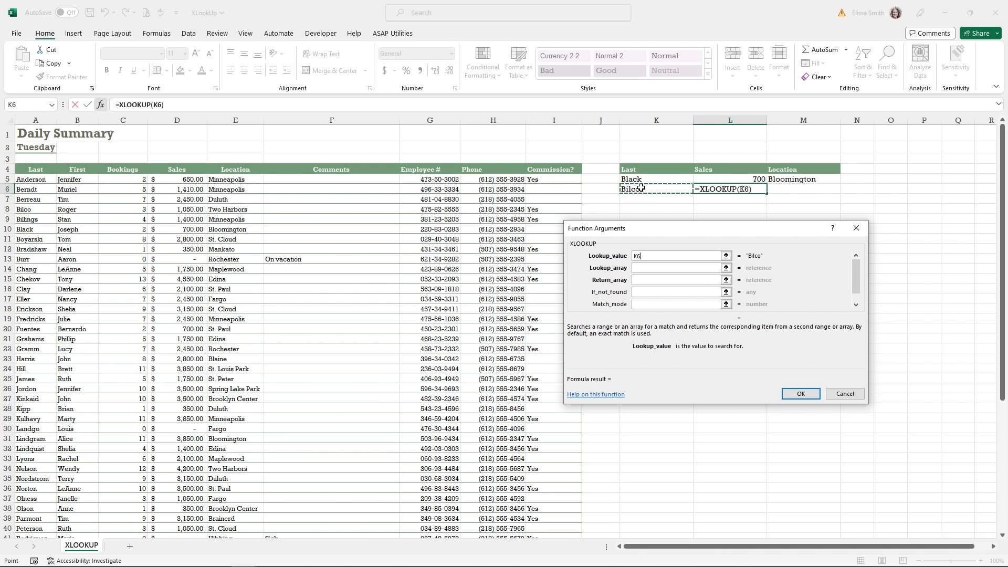
{"action": "left_click", "coordinate": [655, 268]}
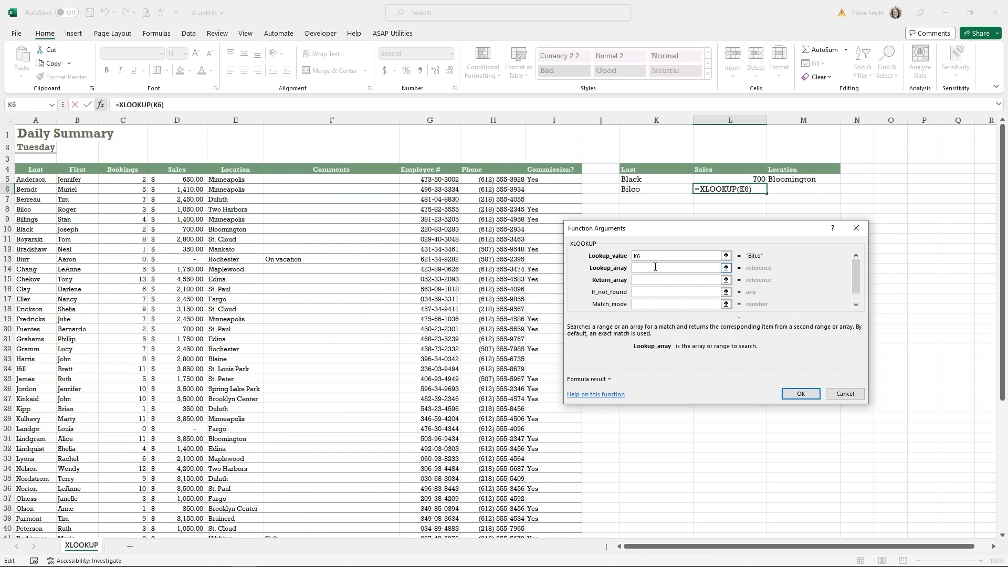
{"action": "left_click", "coordinate": [33, 179]}
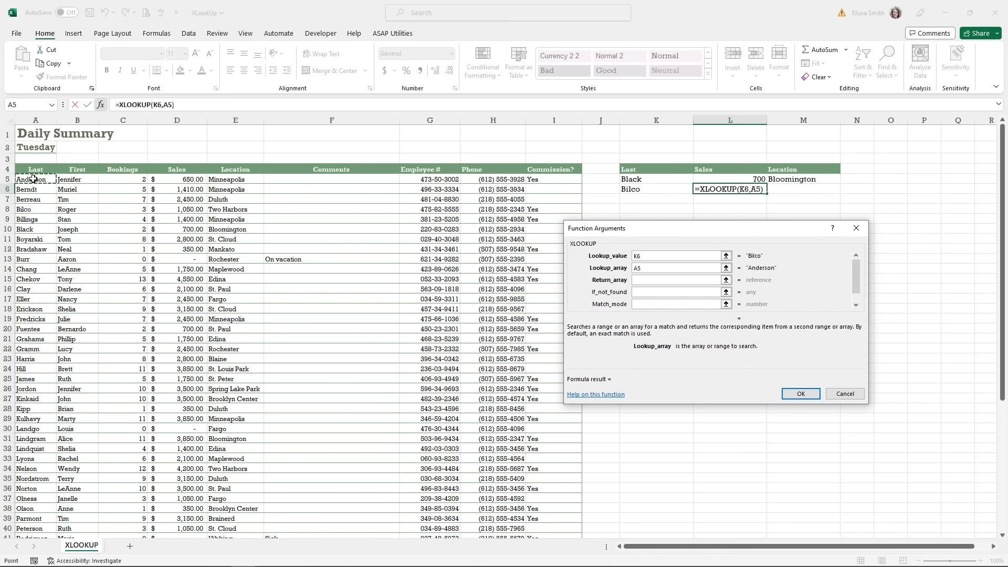
{"action": "key", "text": "ctrl+shift+Down"}
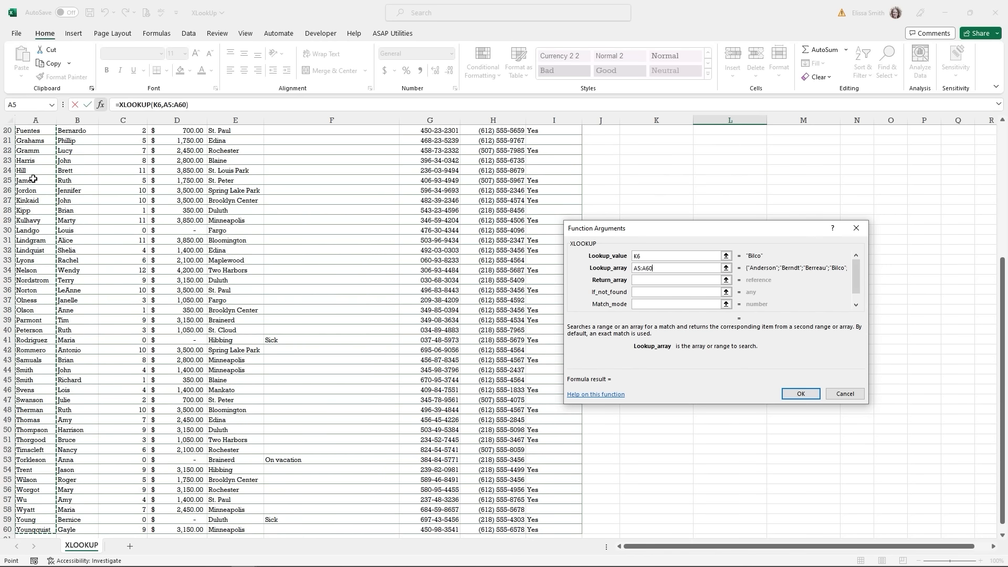
{"action": "scroll", "coordinate": [597, 280], "scroll_direction": "up", "scroll_amount": 5}
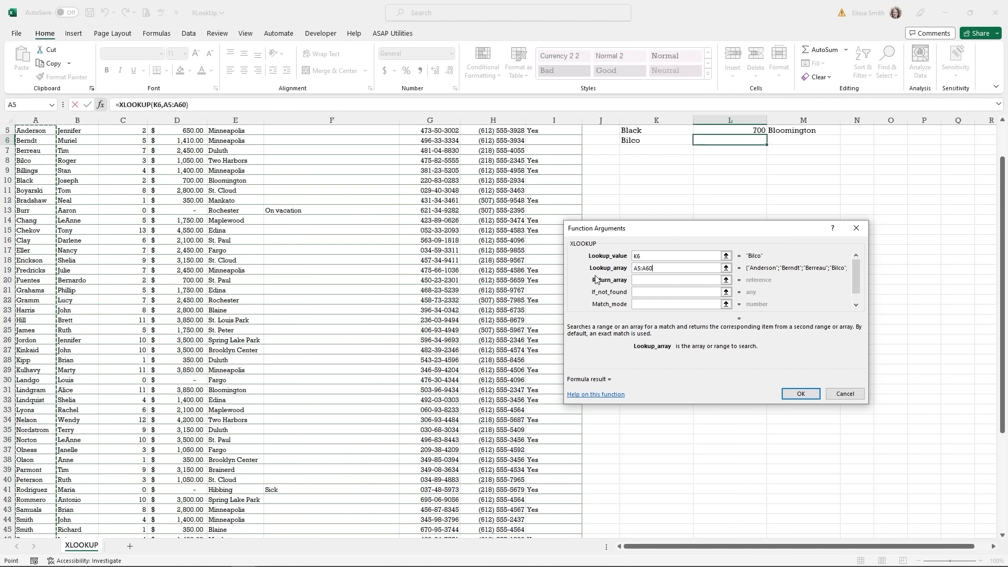
{"action": "scroll", "coordinate": [597, 280], "scroll_direction": "up", "scroll_amount": 2}
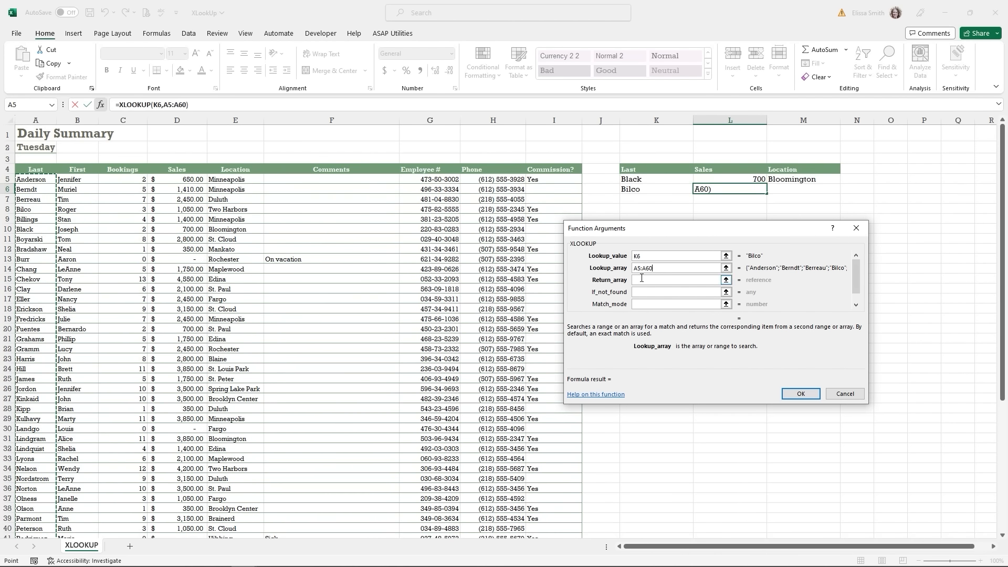
{"action": "left_click", "coordinate": [642, 280]}
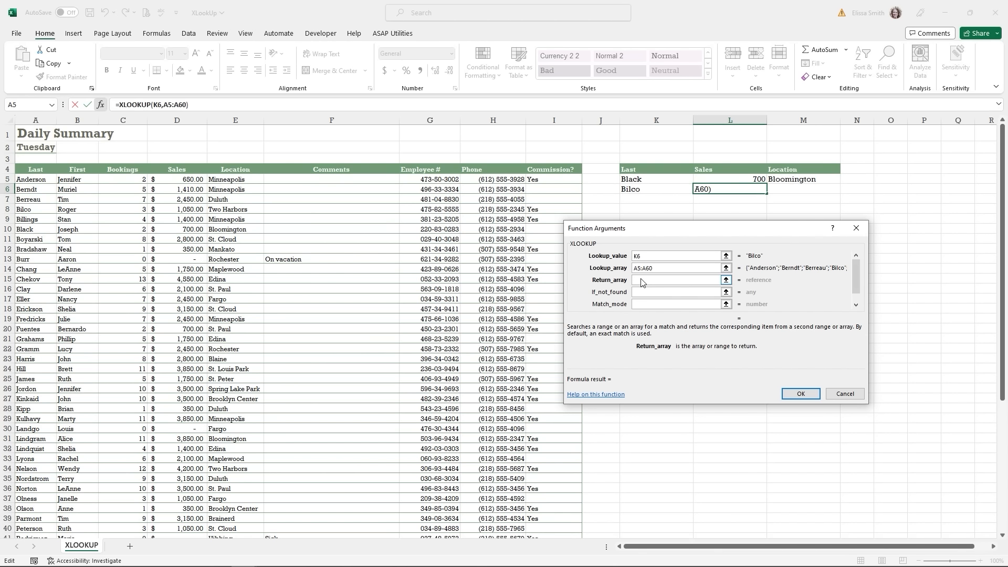
{"action": "left_click", "coordinate": [172, 181]}
{"action": "key", "text": "shift+Right"}
{"action": "key", "text": "ctrl+shift+Down"}
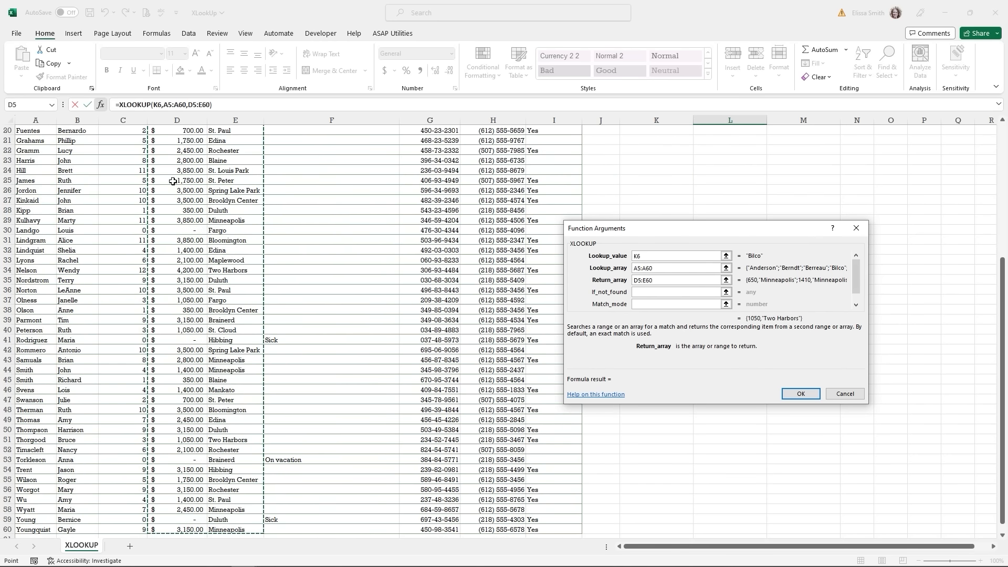
{"action": "scroll", "coordinate": [172, 182], "scroll_direction": "up", "scroll_amount": 7}
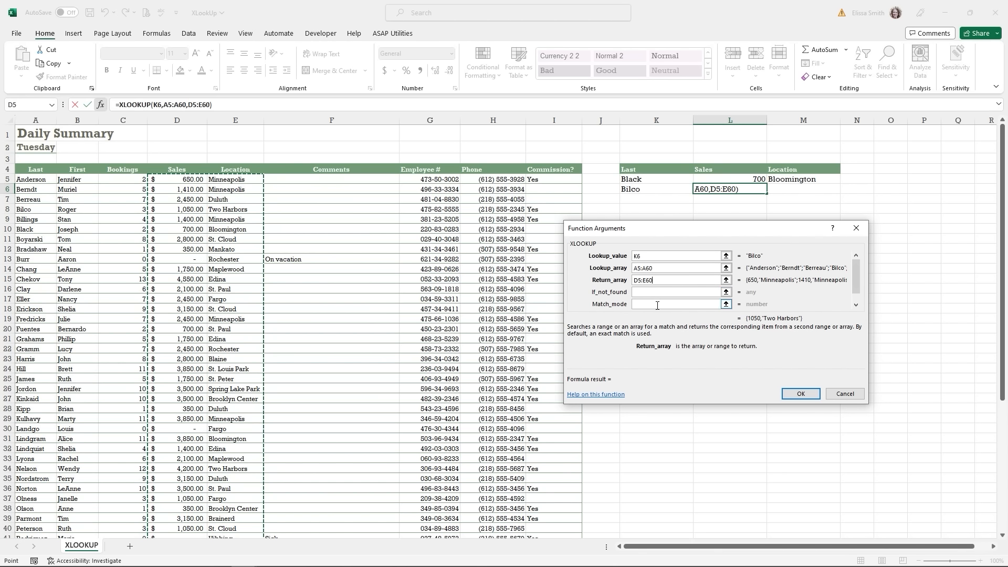
{"action": "left_click", "coordinate": [798, 394]}
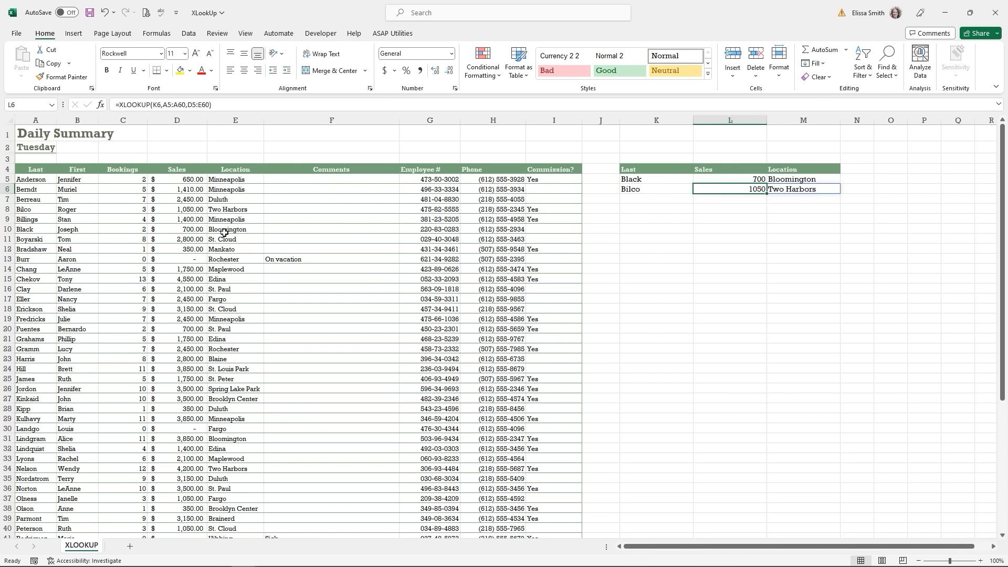
- Compare Bilco's source row A8 and D8:E8 with the L6 lookup result
{"action": "left_click", "coordinate": [27, 210]}
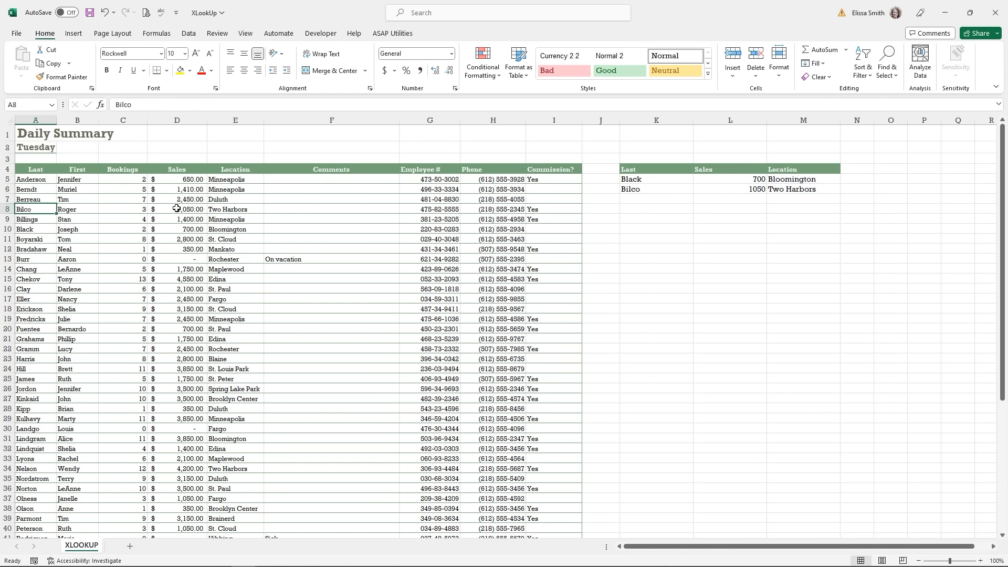
{"action": "left_click_drag", "start_coordinate": [177, 208], "coordinate": [215, 208]}
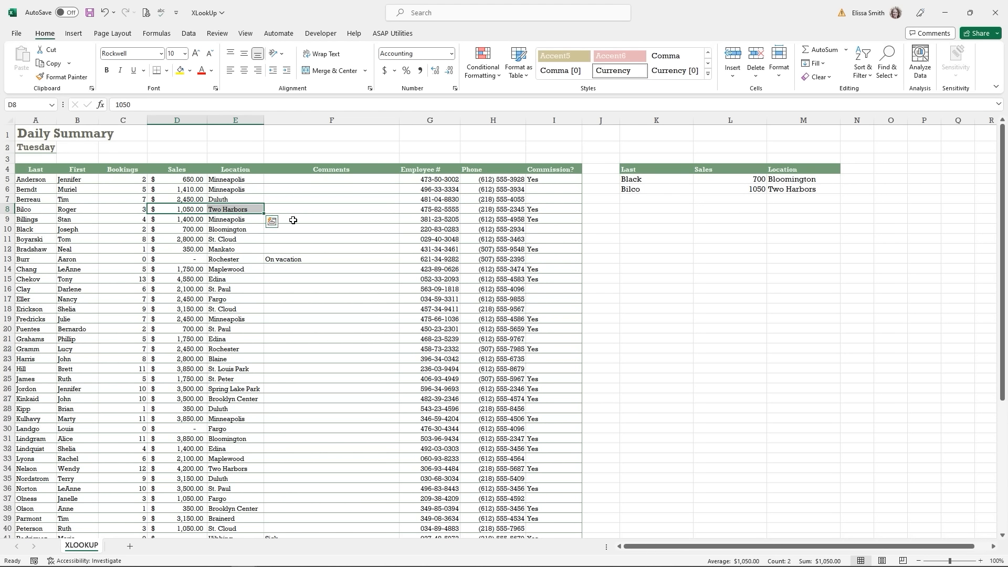
{"action": "left_click", "coordinate": [293, 220]}
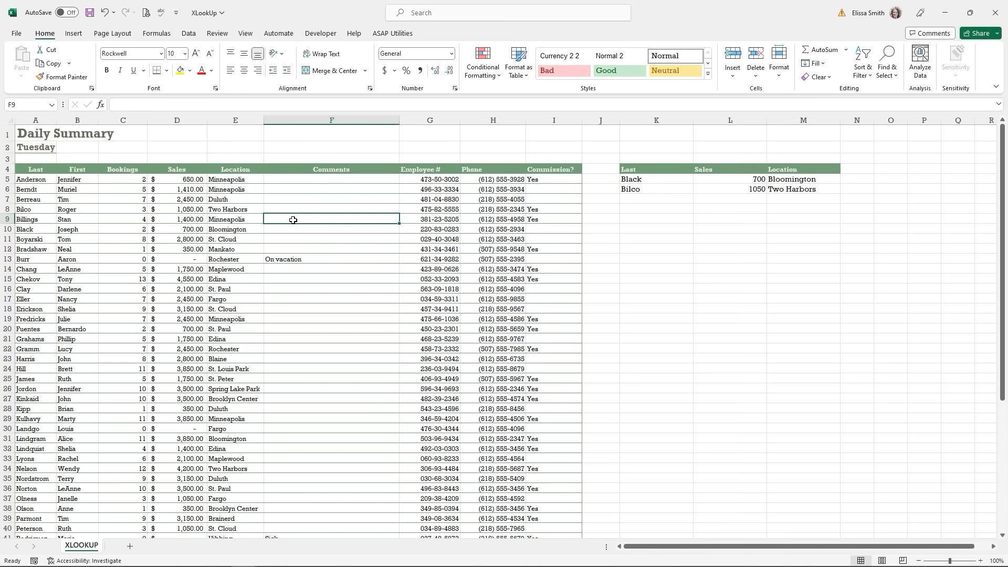
{"action": "left_click", "coordinate": [710, 190]}
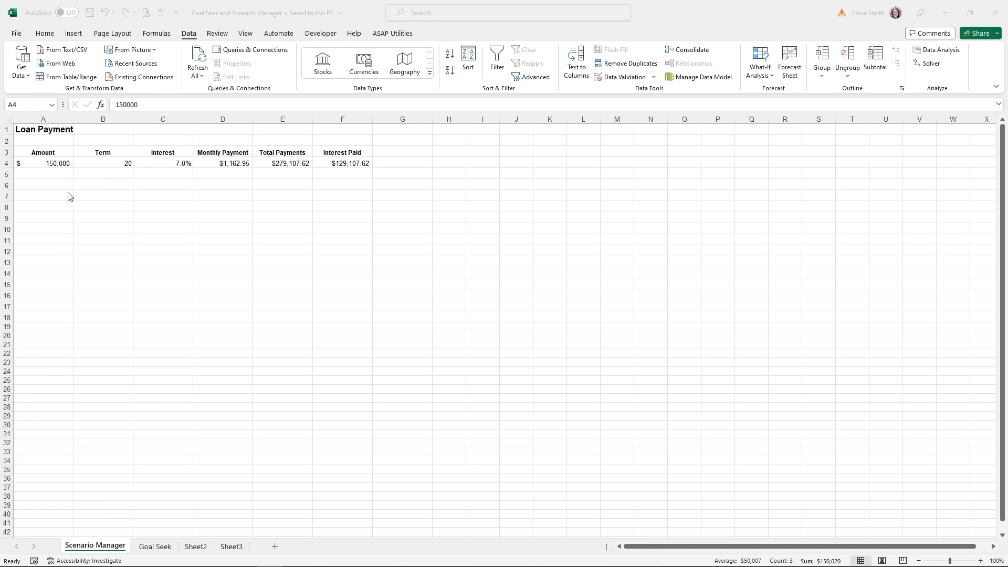
{"action": "left_click", "coordinate": [46, 166]}
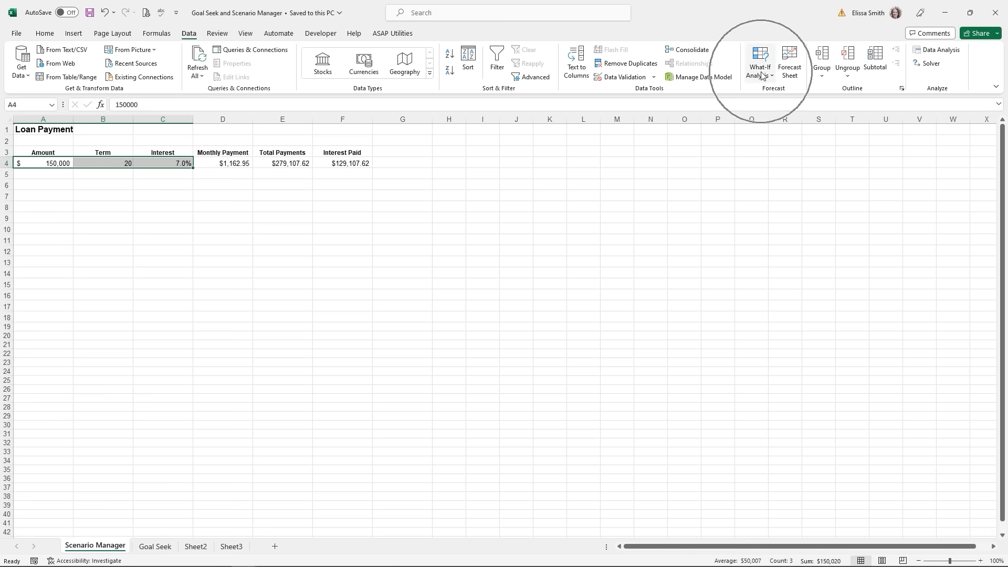
- Add a '1st Try' scenario on changing cells A4:C4, keeping 150000, 20 and 0.07
{"action": "key", "text": "ctrl+q"}
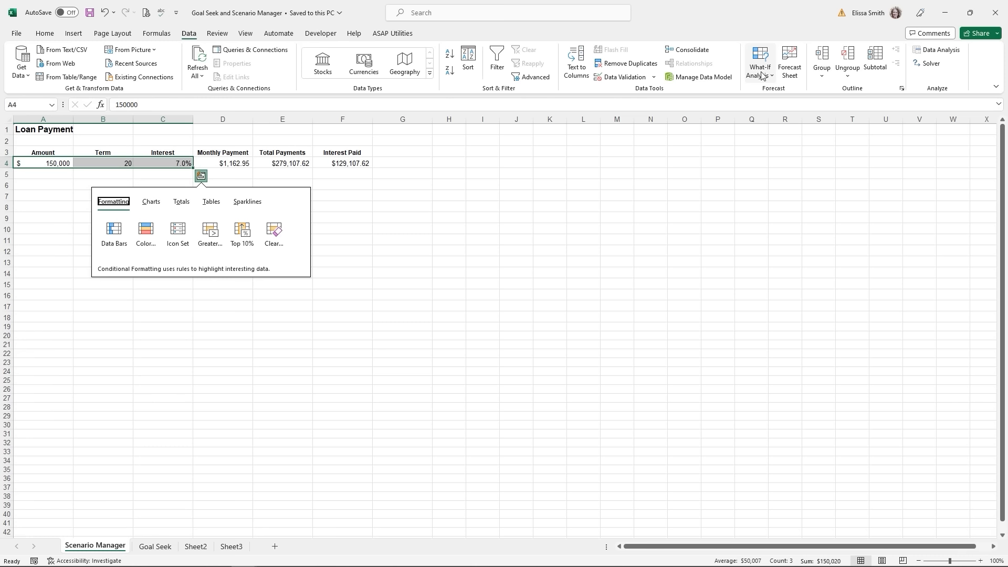
{"action": "left_click", "coordinate": [763, 76]}
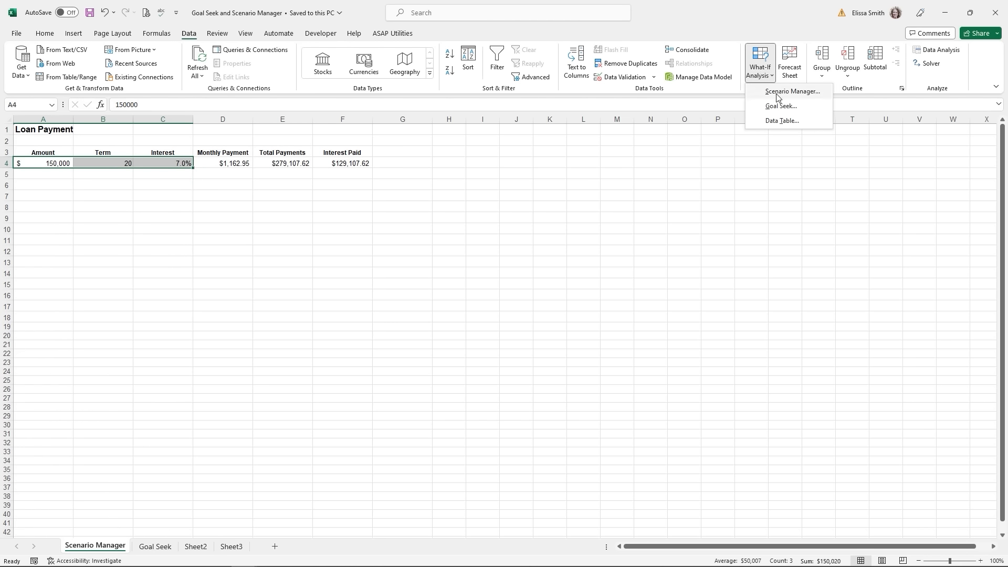
{"action": "key", "text": "ctrl+q"}
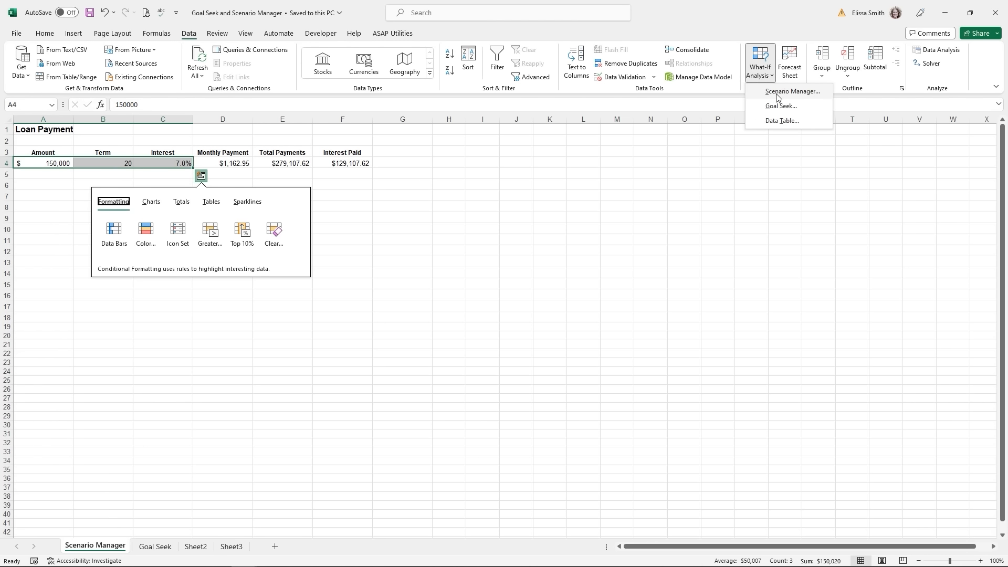
{"action": "left_click", "coordinate": [778, 93]}
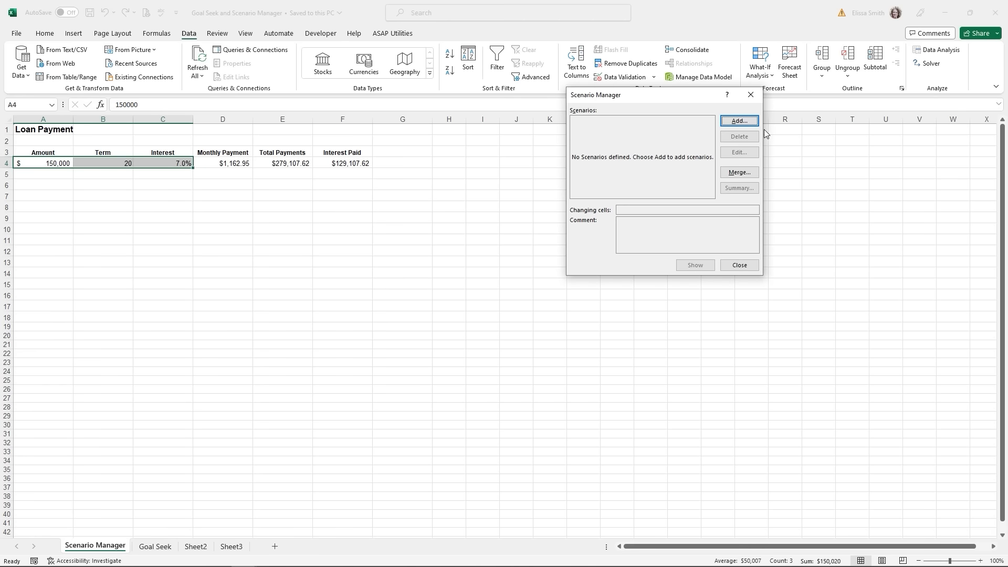
{"action": "left_click", "coordinate": [738, 121]}
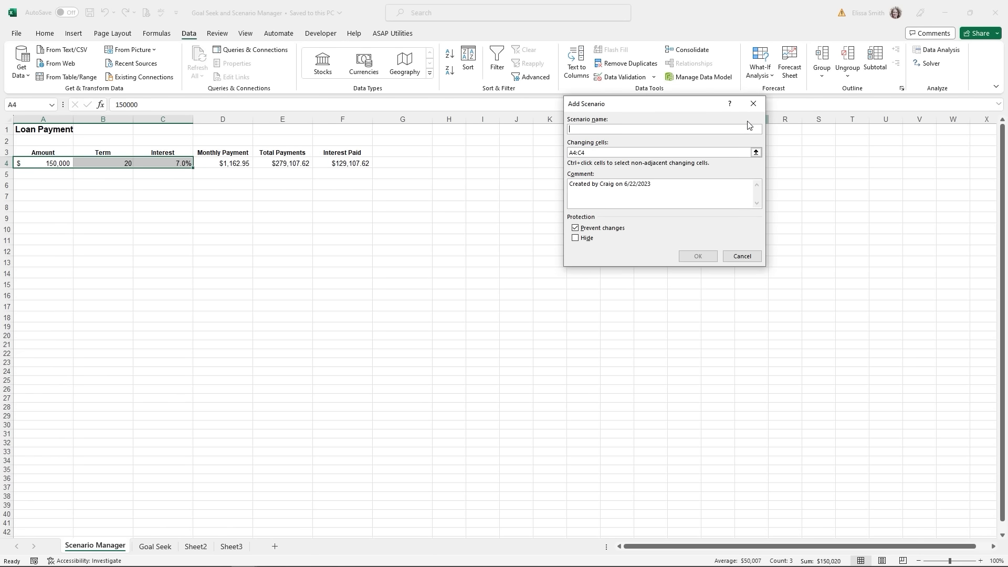
{"action": "type", "text": "1st Try"}
{"action": "left_click", "coordinate": [629, 152]}
{"action": "left_click", "coordinate": [711, 257]}
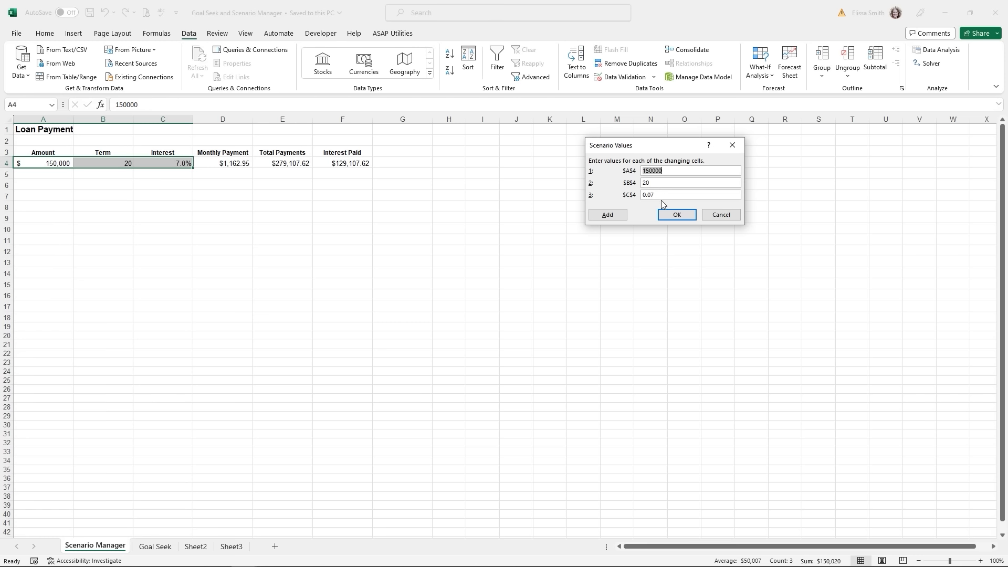
{"action": "left_click", "coordinate": [675, 216]}
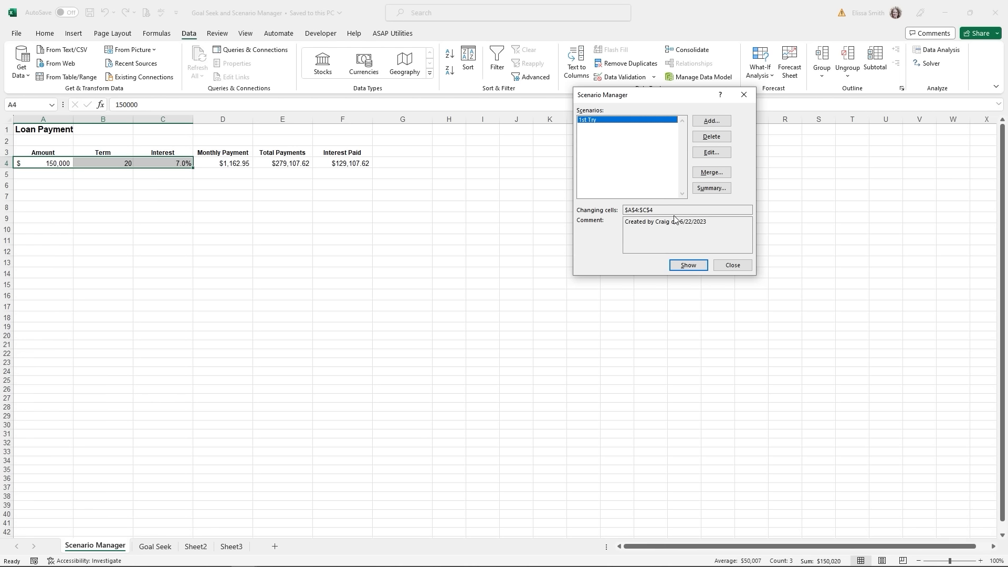
- Add a '2nd Try' scenario with a 200000 loan amount and a 15-year term
{"action": "left_click", "coordinate": [707, 123]}
{"action": "type", "text": "2nd"}
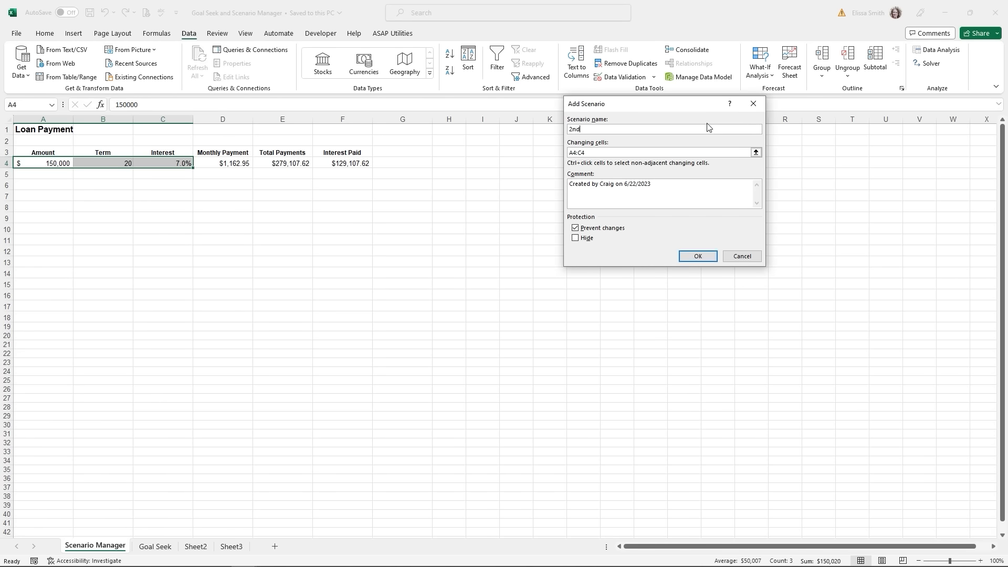
{"action": "type", "text": " Try"}
{"action": "left_click", "coordinate": [698, 257]}
{"action": "type", "text": "200000"}
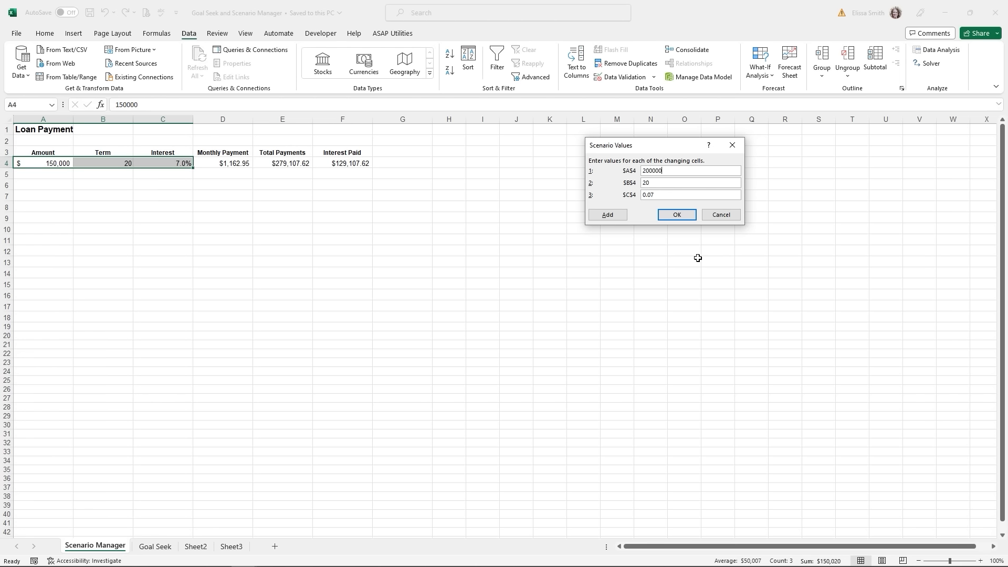
{"action": "left_click", "coordinate": [646, 182]}
{"action": "type", "text": "15"}
{"action": "key", "text": "Tab"}
{"action": "double_click", "coordinate": [665, 182]}
{"action": "type", "text": "15"}
{"action": "left_click", "coordinate": [670, 217]}
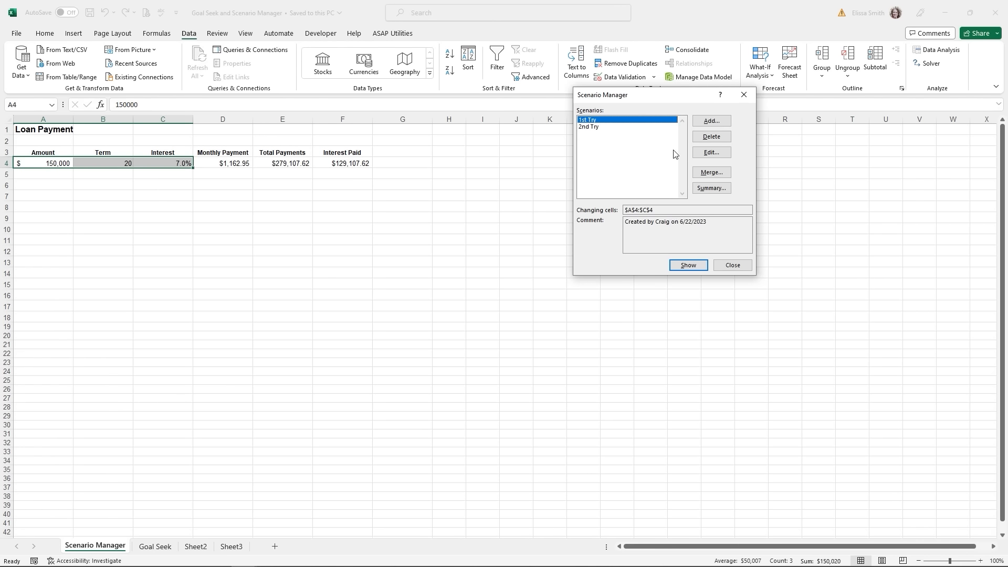
- Add a '3rd Try' scenario storing 300000, 15 years and 8% interest
{"action": "left_click", "coordinate": [709, 124]}
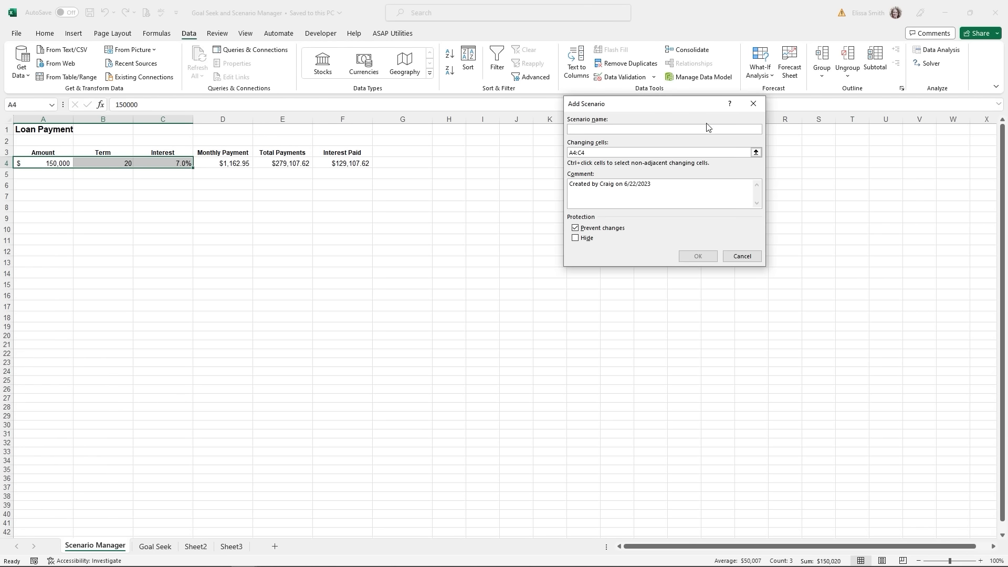
{"action": "type", "text": "3rd Try"}
{"action": "left_click", "coordinate": [698, 255]}
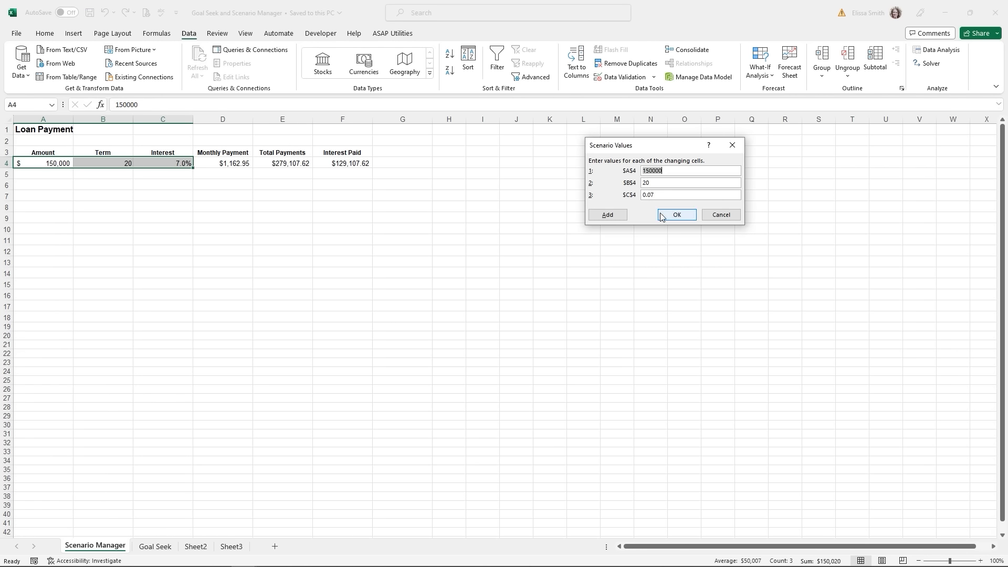
{"action": "type", "text": "3"}
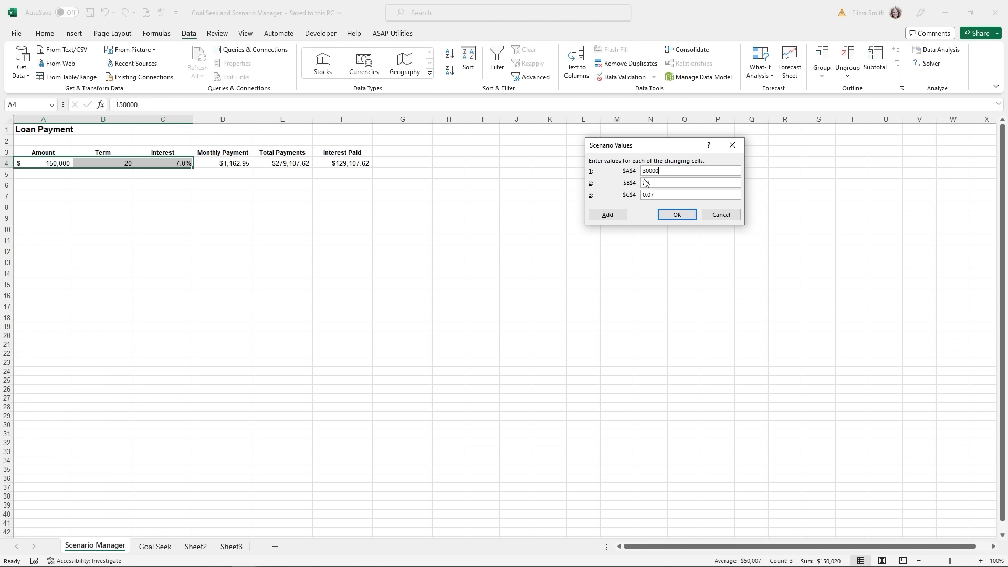
{"action": "double_click", "coordinate": [646, 183]}
{"action": "type", "text": "15"}
{"action": "double_click", "coordinate": [657, 195]}
{"action": "type", "text": "8%"}
{"action": "left_click", "coordinate": [664, 173]}
{"action": "left_click", "coordinate": [675, 216]}
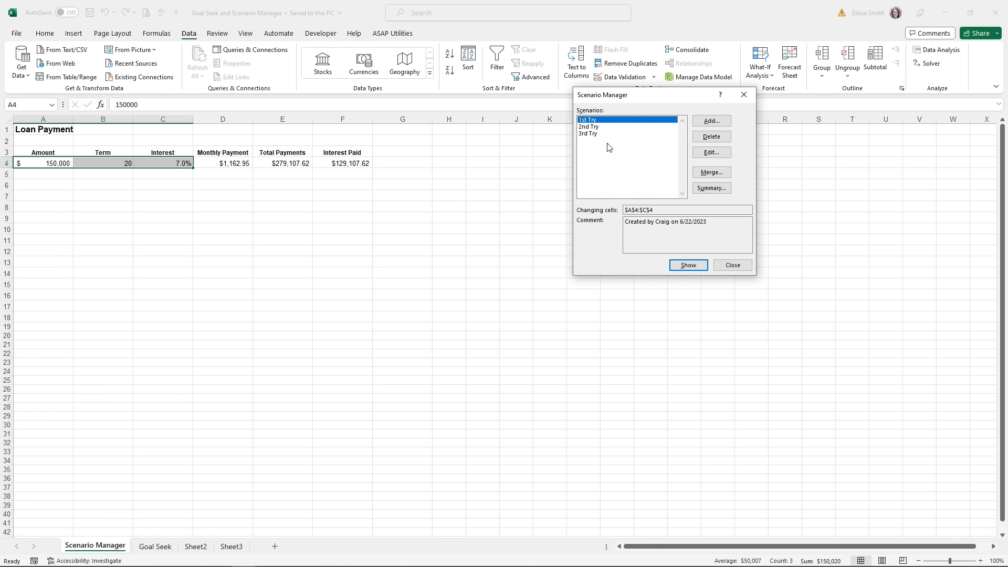
- Show the 2nd Try, then the 3rd Try scenario, loading 300,000, 15 years and 8.0% into the table
{"action": "left_click", "coordinate": [593, 128]}
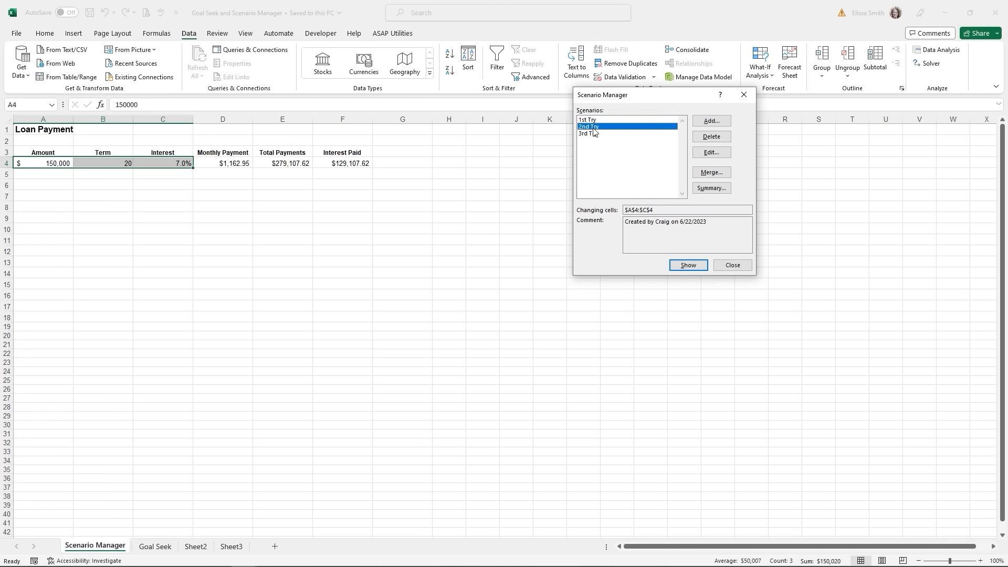
{"action": "left_click", "coordinate": [688, 265]}
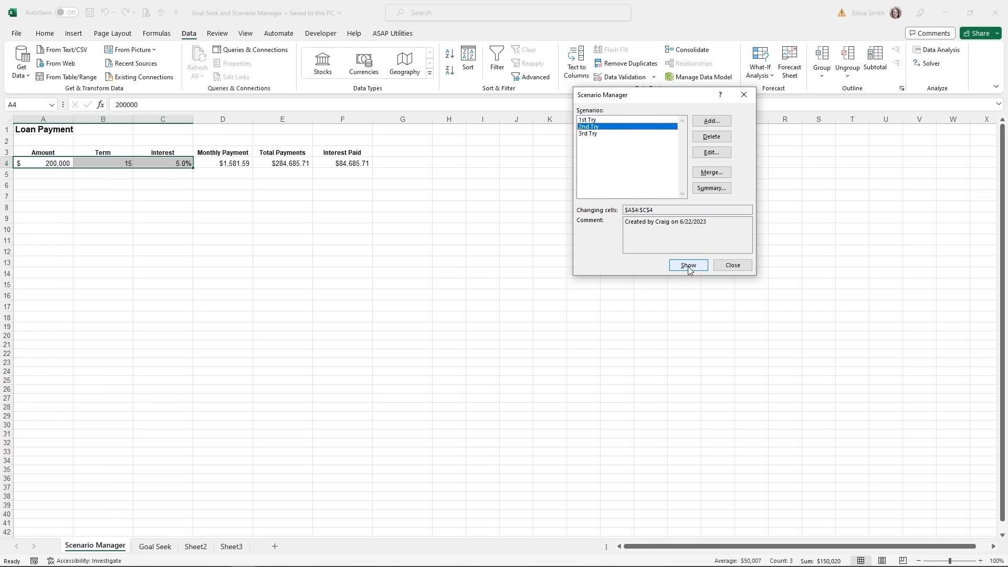
{"action": "left_click", "coordinate": [589, 135]}
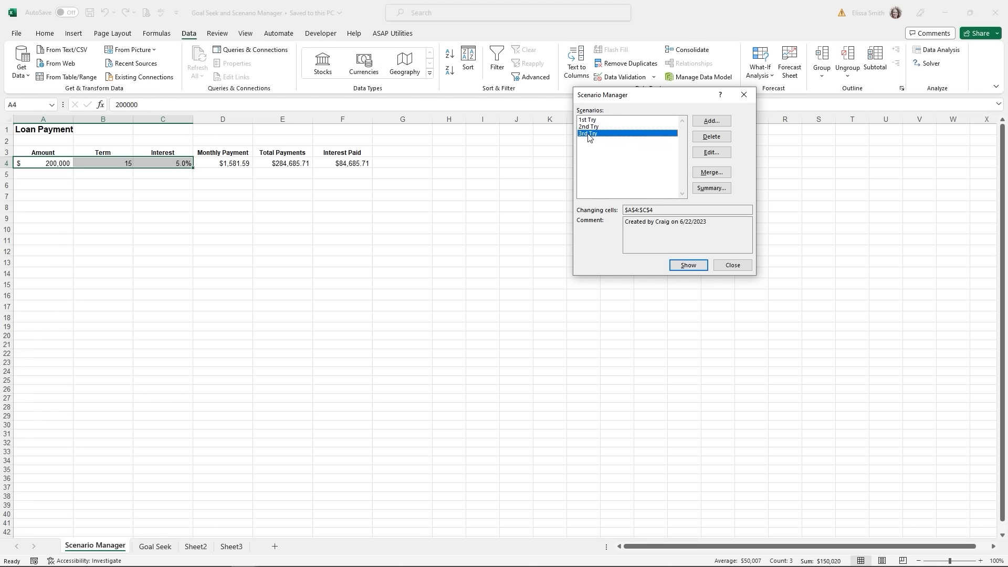
{"action": "left_click", "coordinate": [682, 268]}
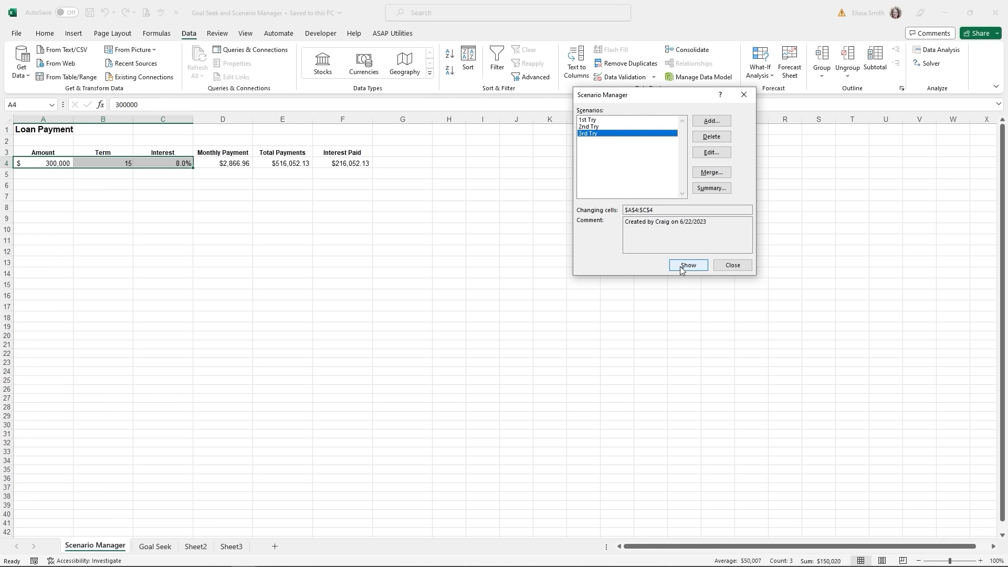
{"action": "left_click", "coordinate": [711, 187]}
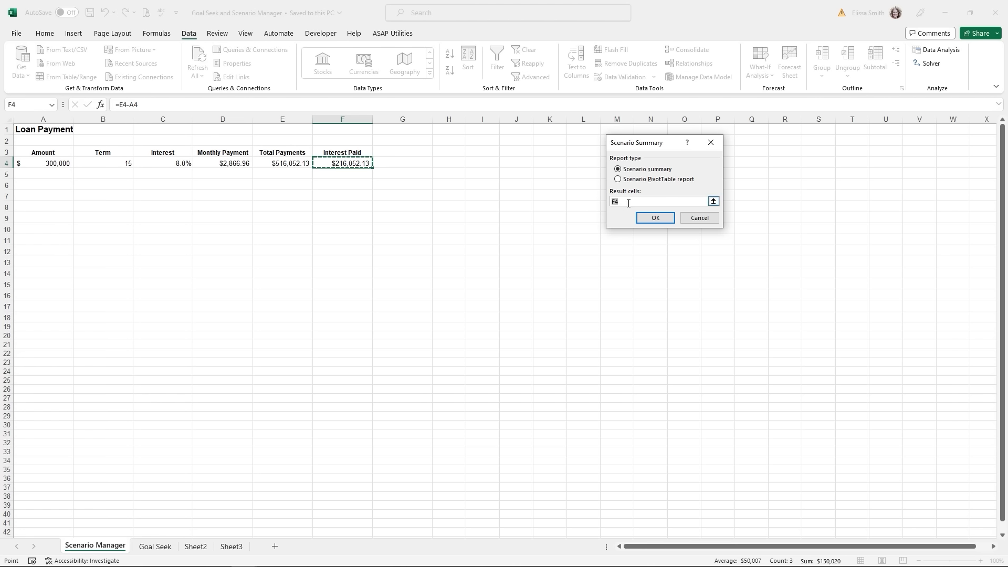
- Generate the scenario summary report using D4:F4 as the result cells
{"action": "left_click_drag", "start_coordinate": [222, 163], "coordinate": [350, 165]}
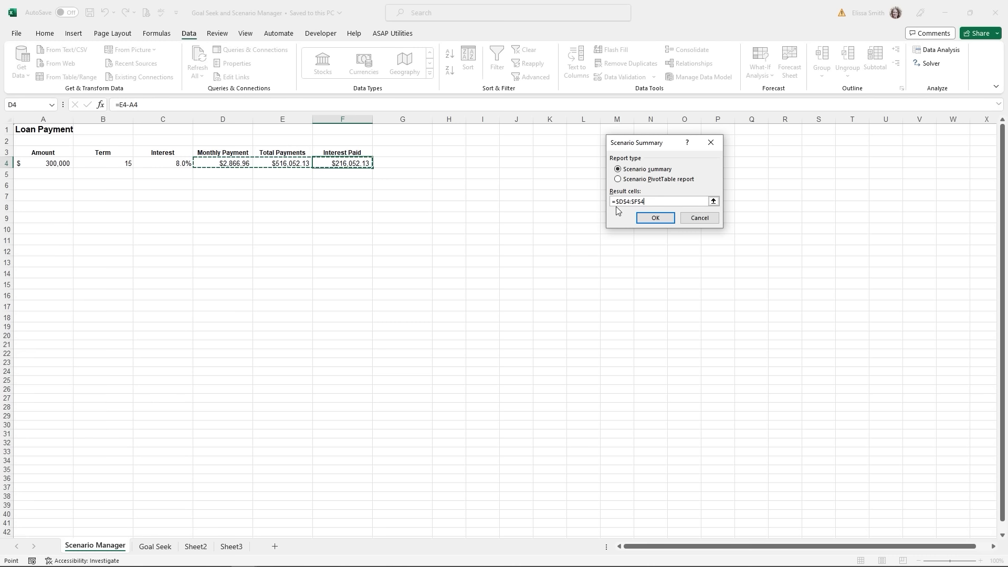
{"action": "left_click", "coordinate": [645, 220]}
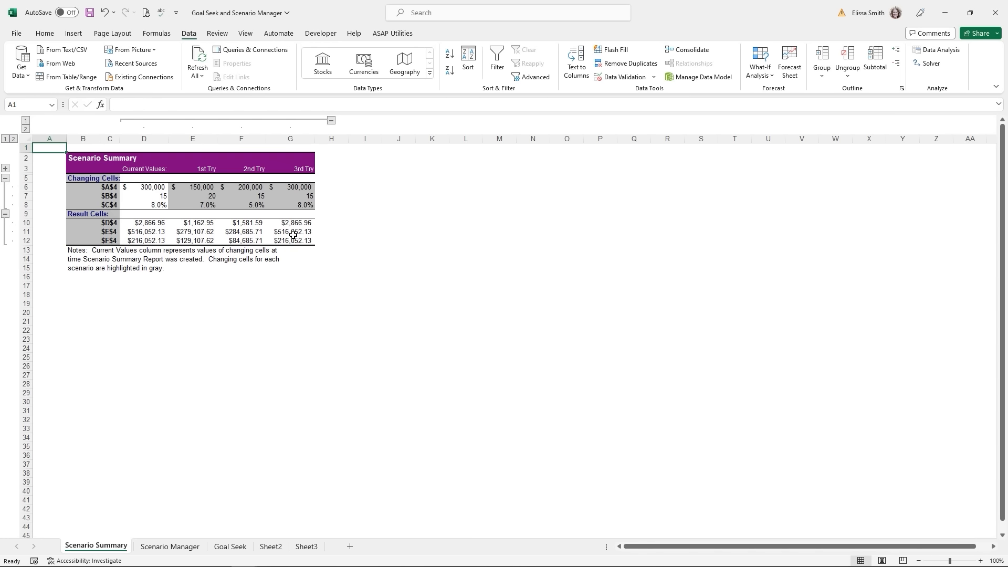
- Collapse and expand the summary's outline rows and columns D–G, then return to the Scenario Manager sheet
{"action": "left_click", "coordinate": [14, 139]}
{"action": "left_click", "coordinate": [4, 139]}
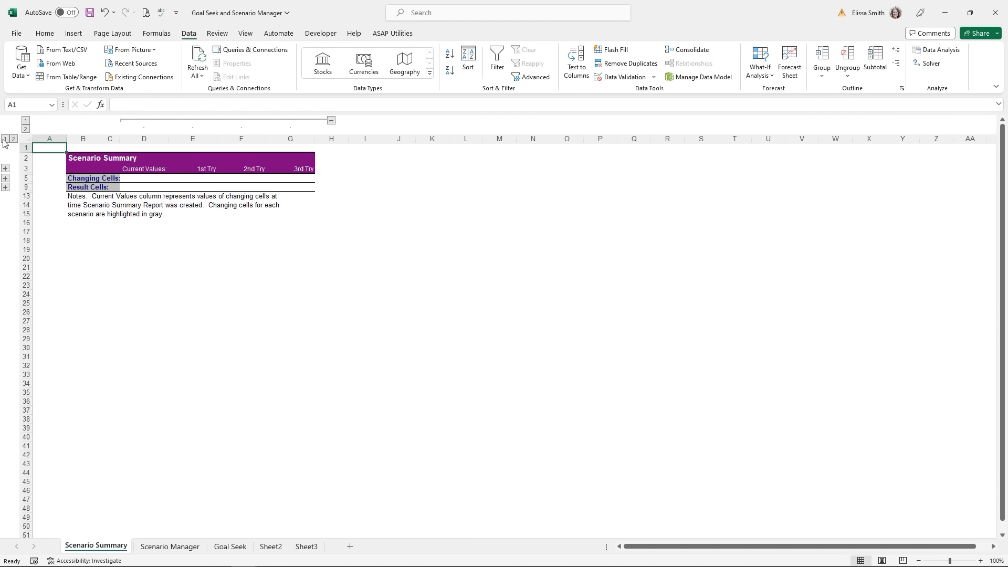
{"action": "left_click", "coordinate": [25, 122]}
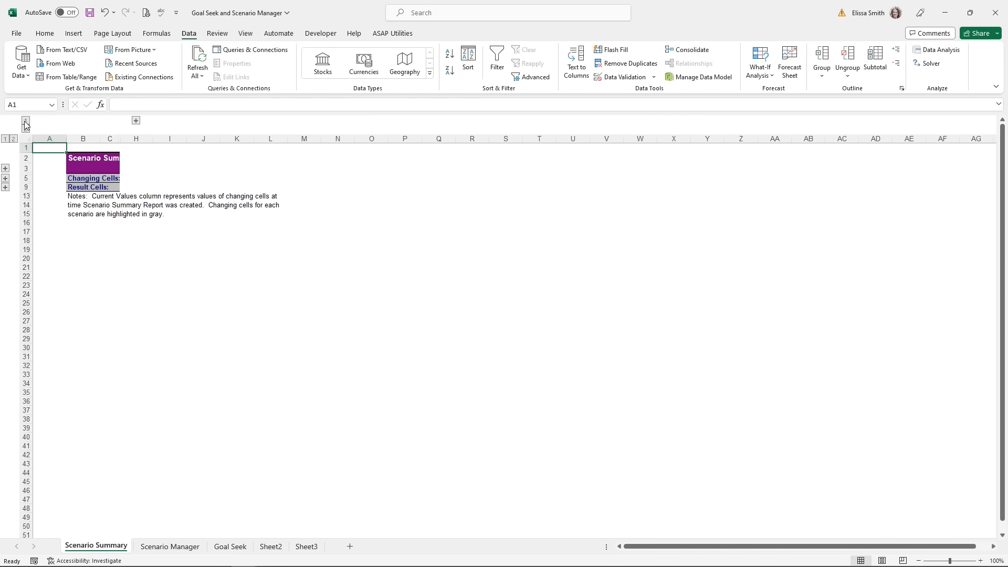
{"action": "left_click", "coordinate": [136, 120]}
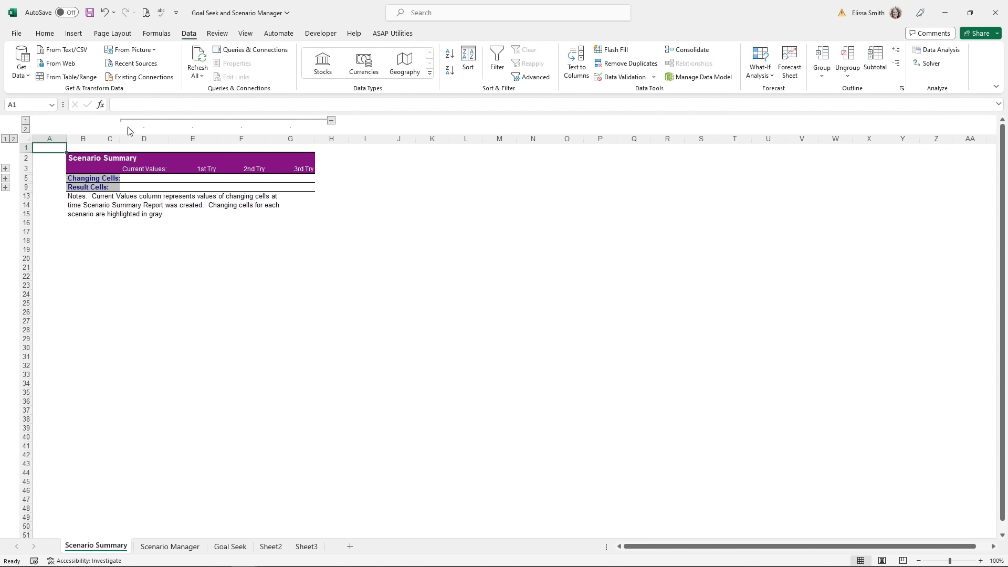
{"action": "left_click", "coordinate": [5, 178]}
{"action": "left_click", "coordinate": [5, 214]}
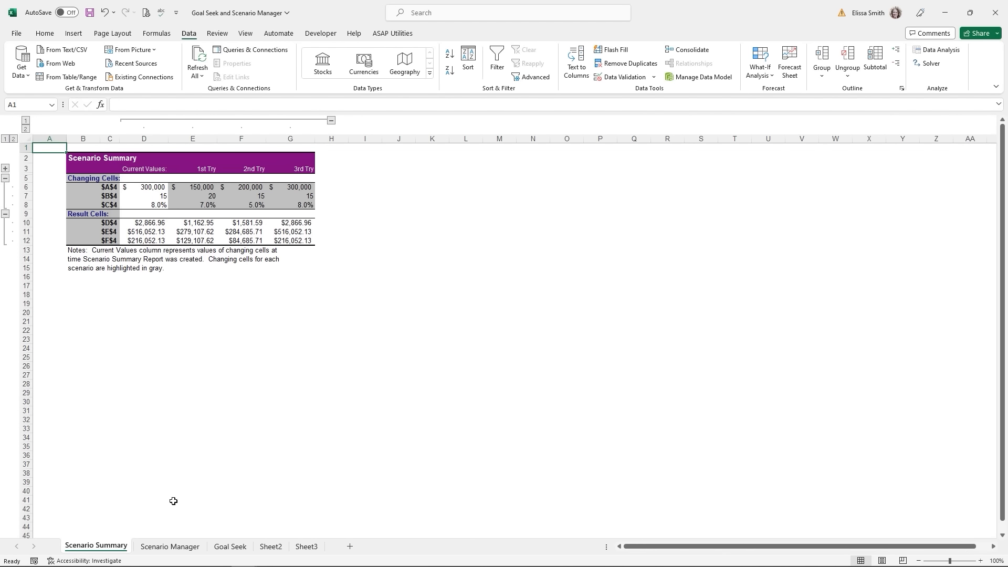
{"action": "left_click", "coordinate": [176, 548]}
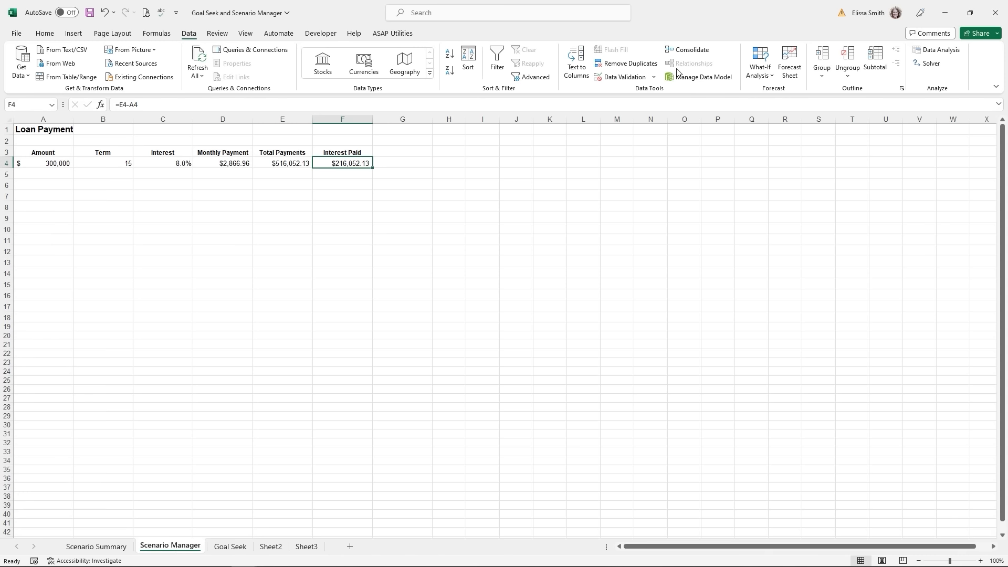
- Check the saved scenarios list, then switch to the Goal Seek sheet
{"action": "left_click", "coordinate": [759, 71]}
{"action": "left_click", "coordinate": [767, 92]}
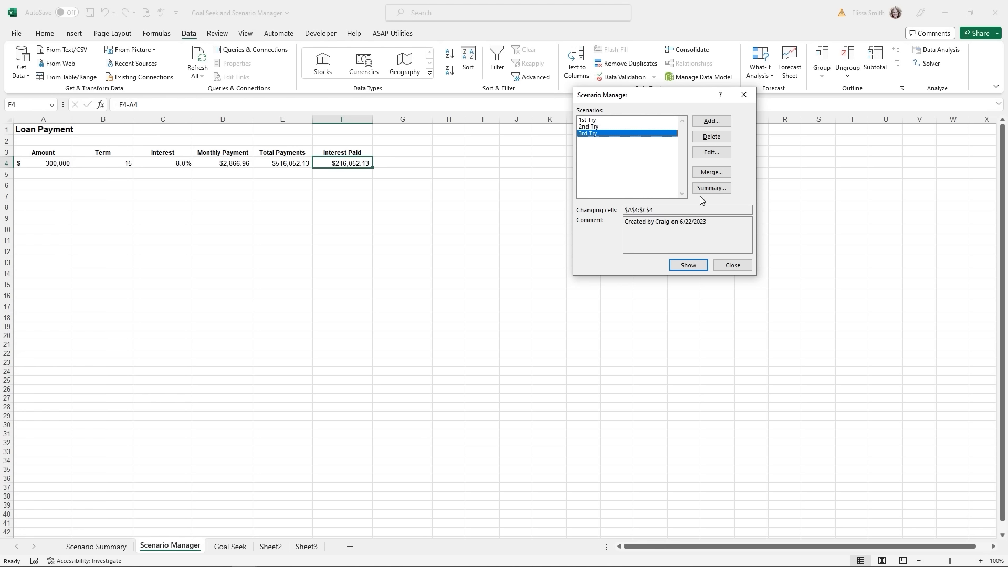
{"action": "left_click", "coordinate": [740, 96]}
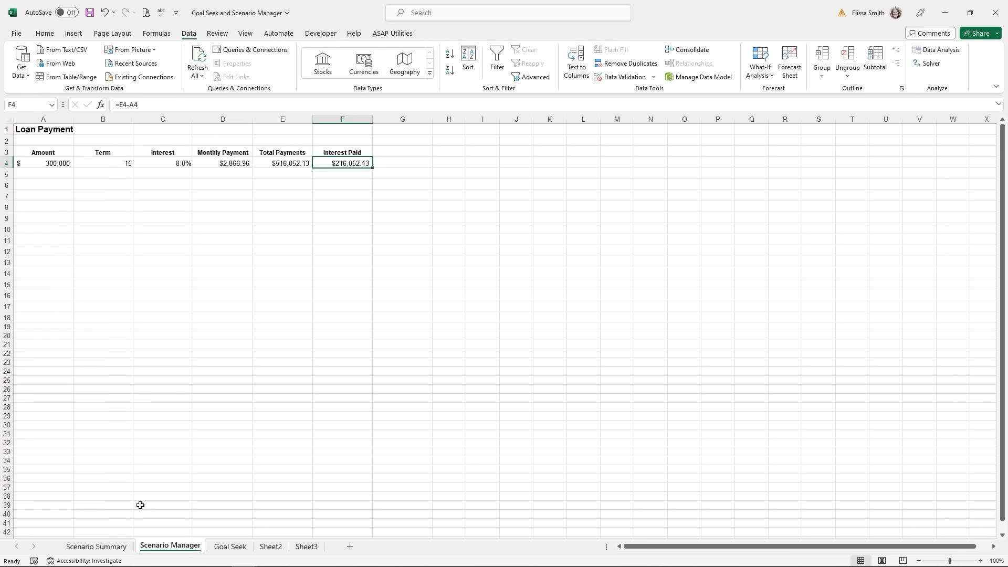
{"action": "left_click", "coordinate": [231, 546]}
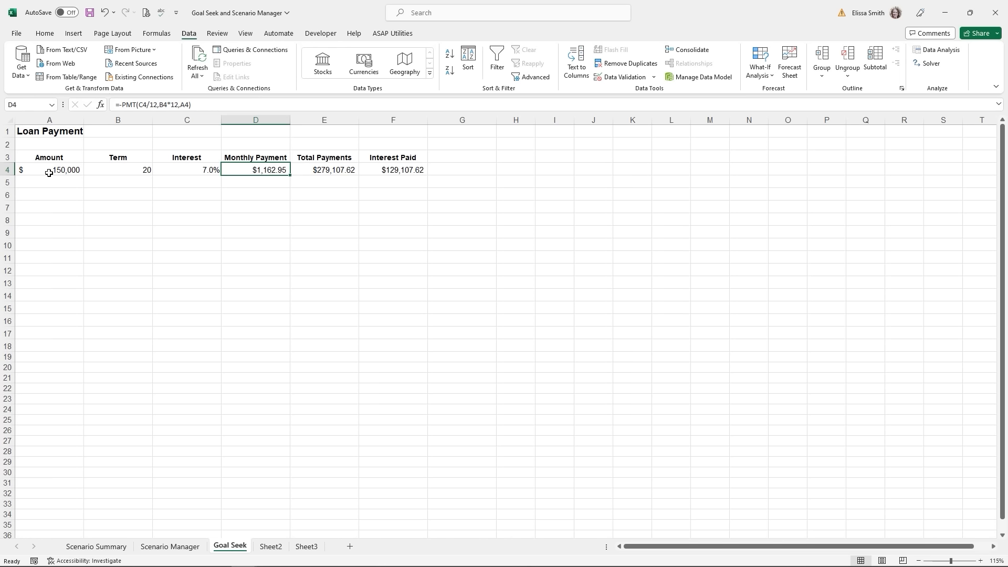
- Goal Seek D4 to 2000 by changing A4, accepting the resulting 257,965 loan amount
{"action": "left_click", "coordinate": [759, 79]}
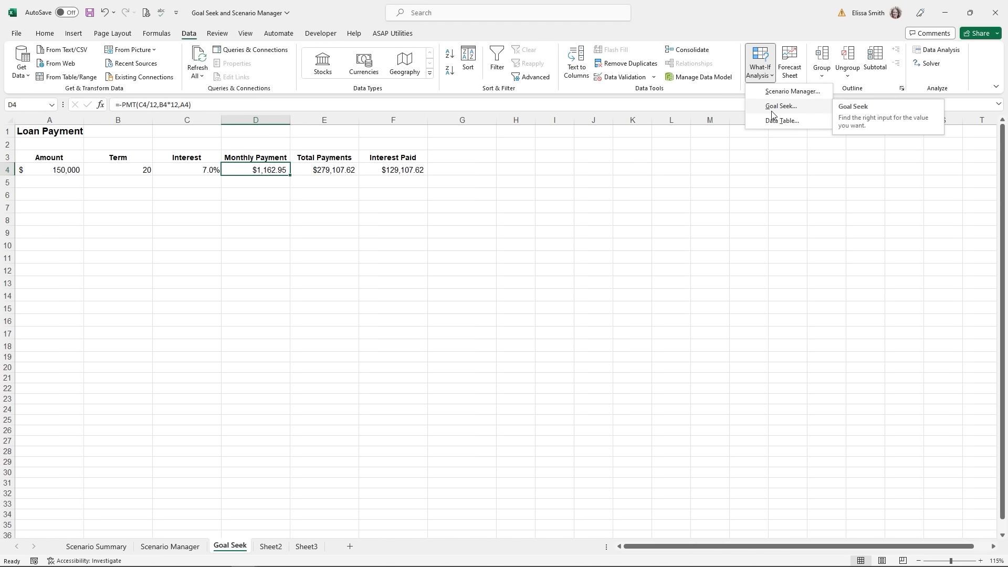
{"action": "left_click", "coordinate": [771, 110]}
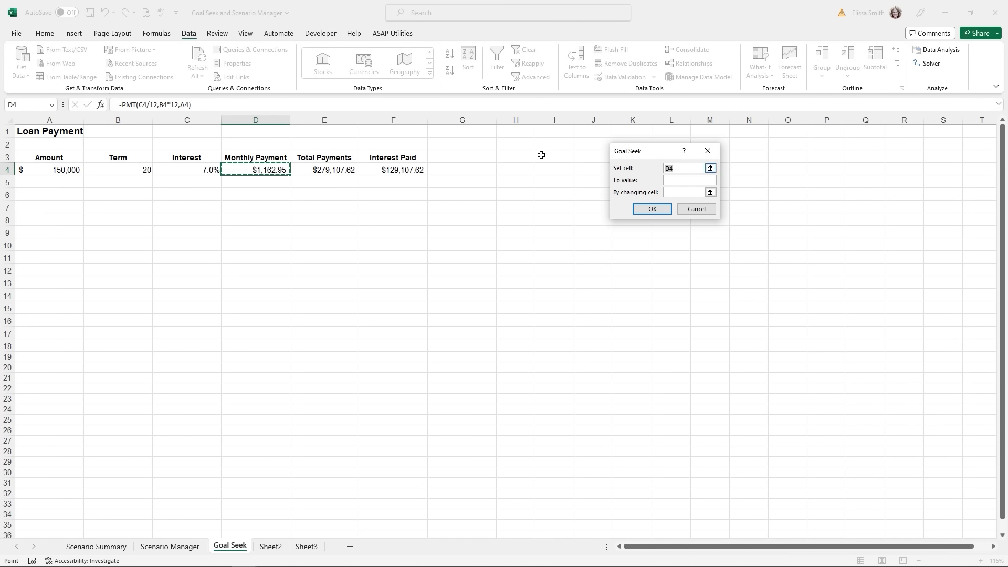
{"action": "left_click", "coordinate": [236, 171]}
{"action": "left_click", "coordinate": [675, 180]}
{"action": "type", "text": "2000"}
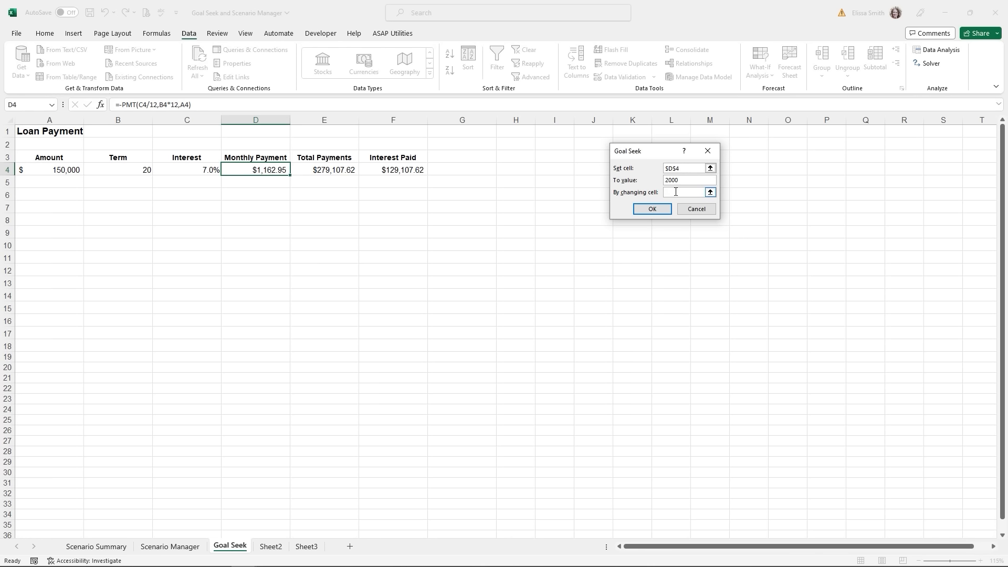
{"action": "left_click", "coordinate": [676, 192]}
{"action": "left_click", "coordinate": [47, 169]}
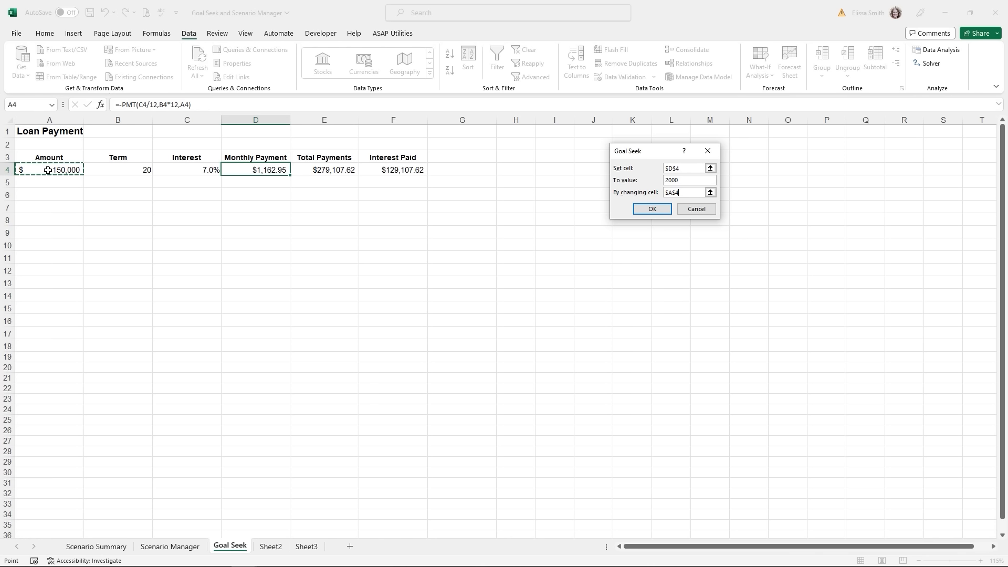
{"action": "left_click", "coordinate": [648, 214]}
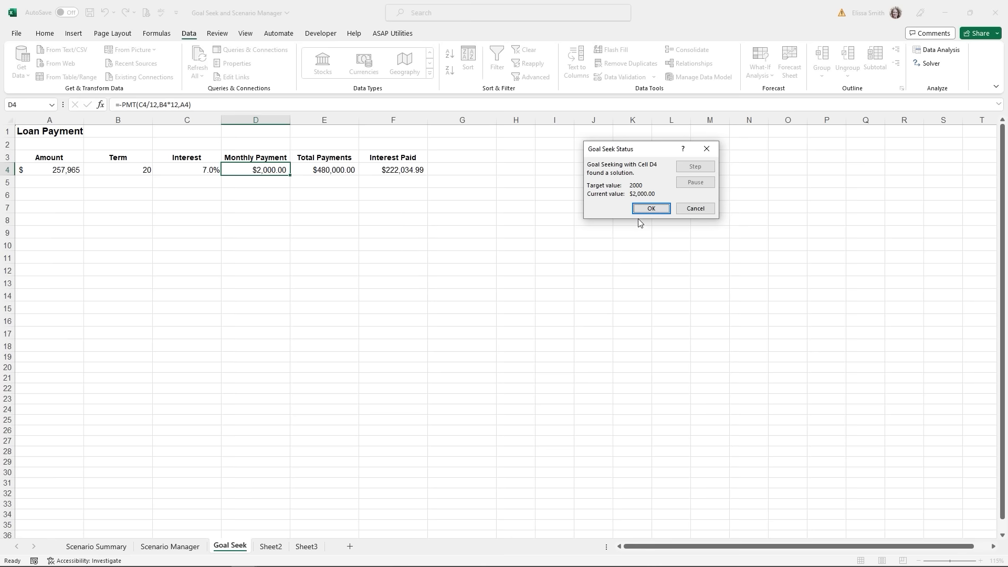
{"action": "left_click", "coordinate": [651, 209]}
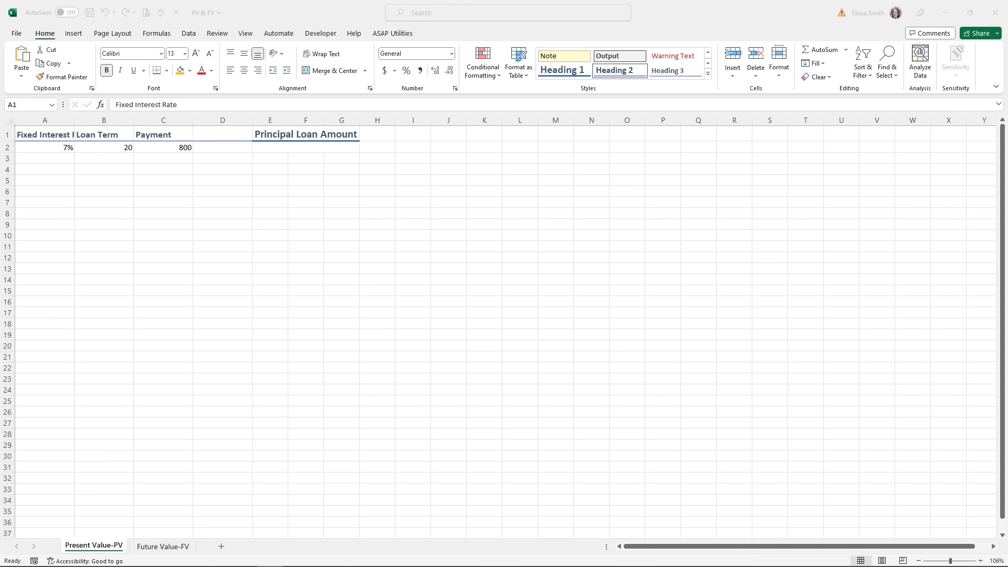
- Insert the PV function into Principal Loan Amount cell E2 using an Insert Function search for 'pv'
{"action": "left_click", "coordinate": [279, 149]}
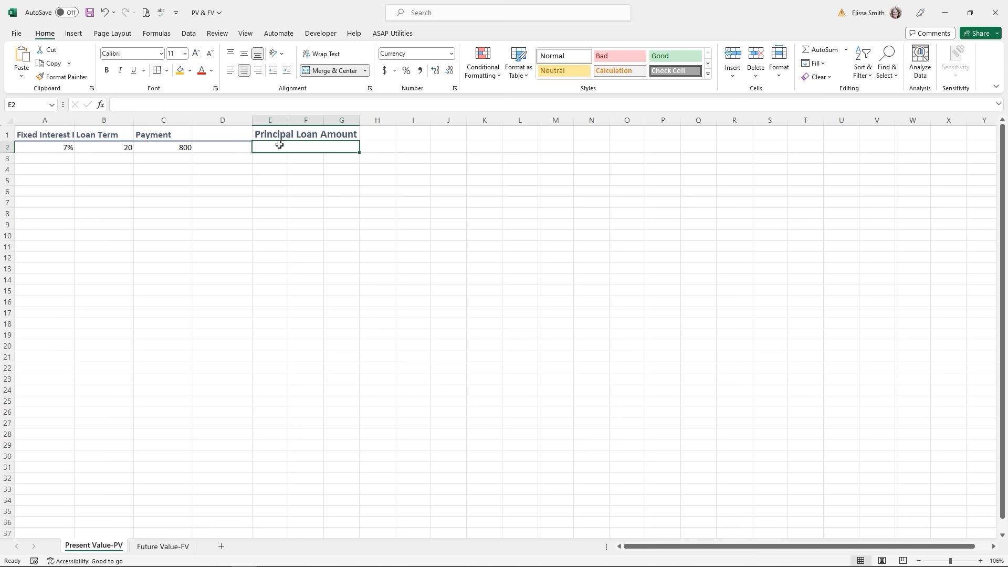
{"action": "left_click", "coordinate": [100, 106]}
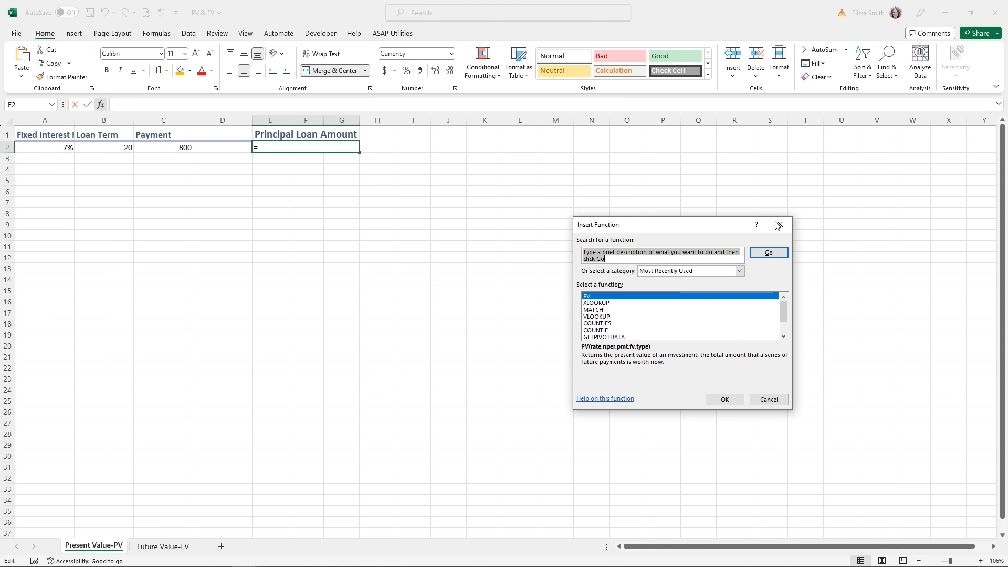
{"action": "type", "text": "pv"}
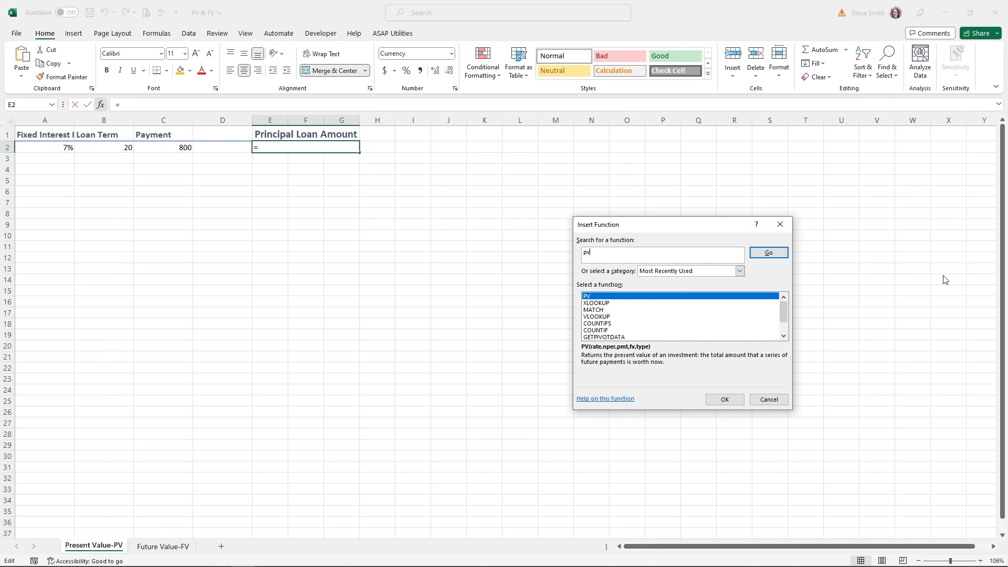
{"action": "left_click", "coordinate": [773, 254]}
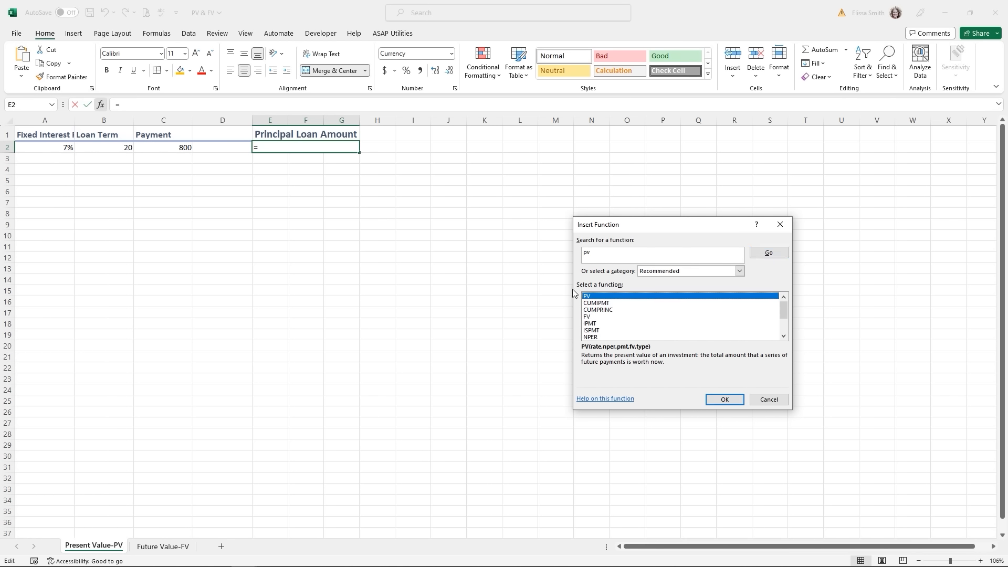
{"action": "left_click", "coordinate": [725, 400]}
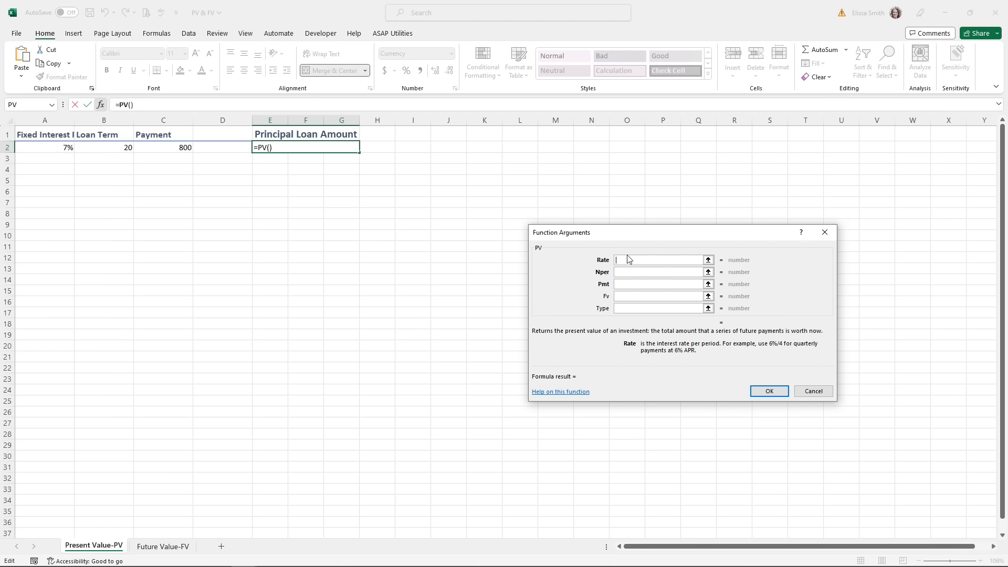
- Fill in PV with Rate A2/12, Nper B2*12 and Pmt C2, so E2 shows ($103,186.01)
{"action": "left_click", "coordinate": [46, 147]}
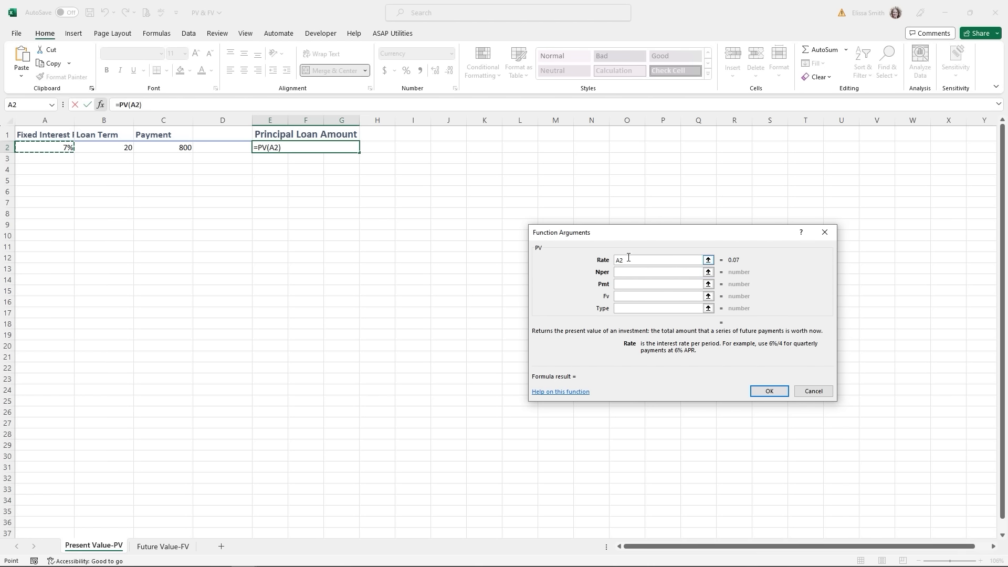
{"action": "type", "text": "/12"}
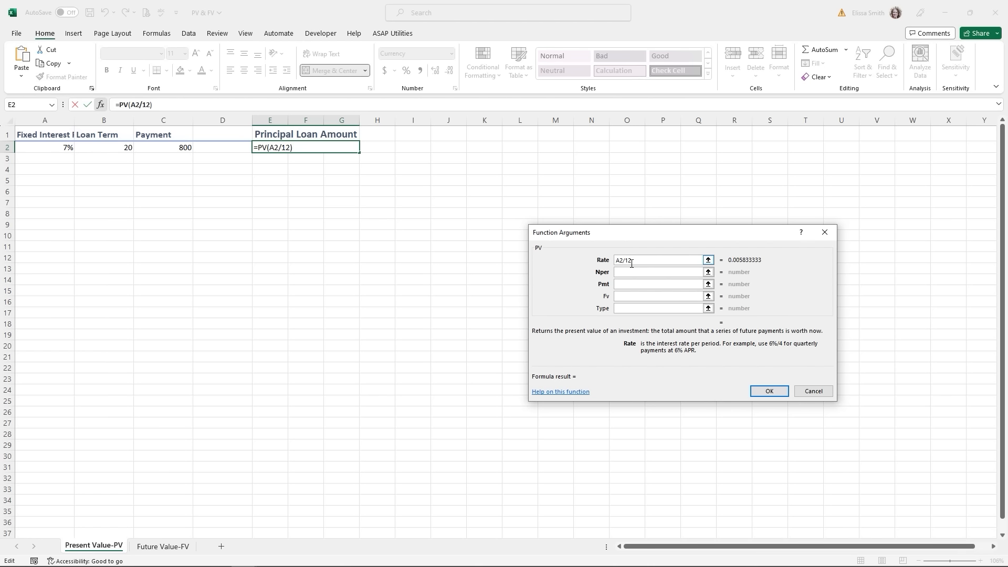
{"action": "left_click", "coordinate": [626, 272]}
{"action": "left_click", "coordinate": [625, 272]}
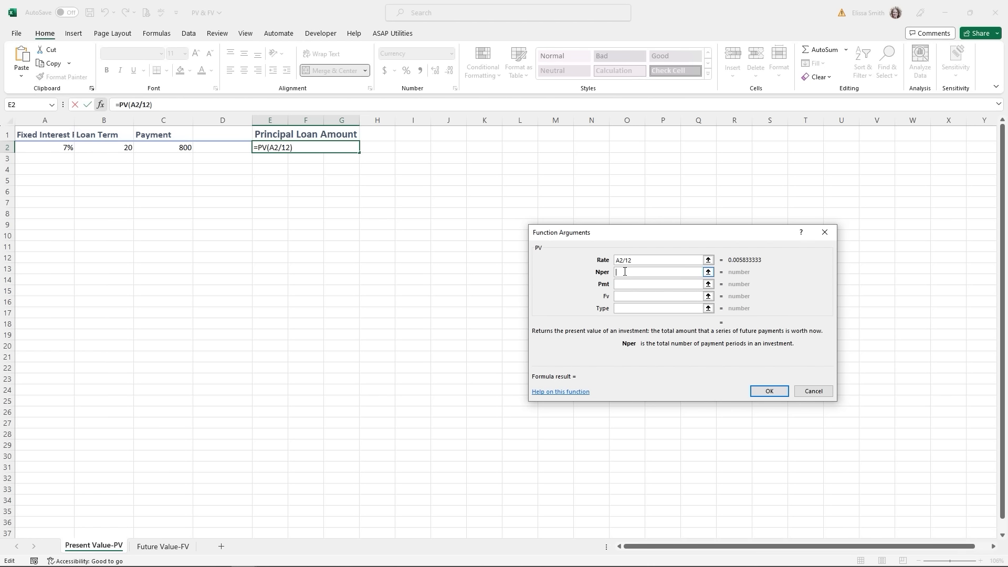
{"action": "left_click", "coordinate": [88, 149]}
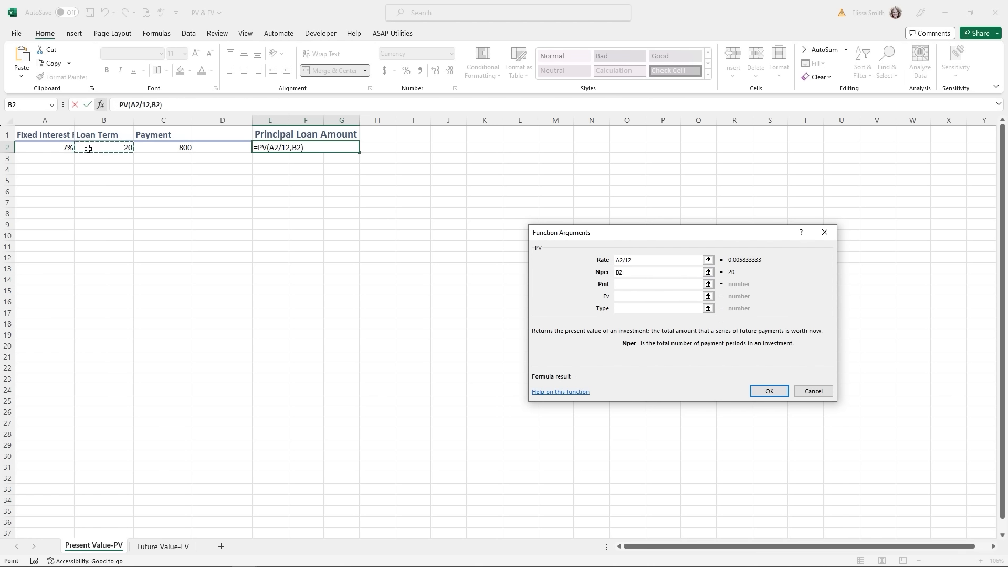
{"action": "type", "text": "*12"}
{"action": "left_click", "coordinate": [656, 285]}
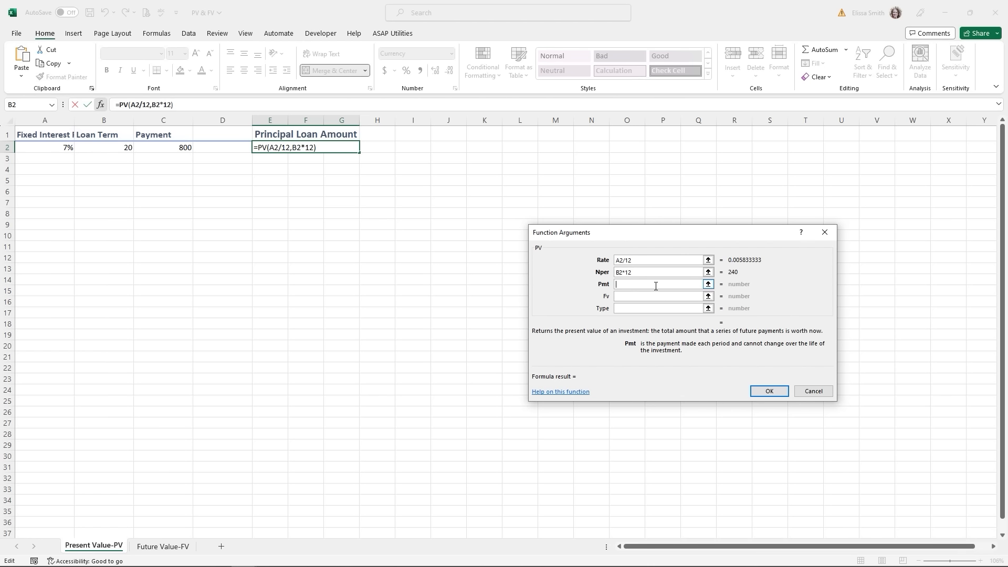
{"action": "left_click", "coordinate": [169, 148]}
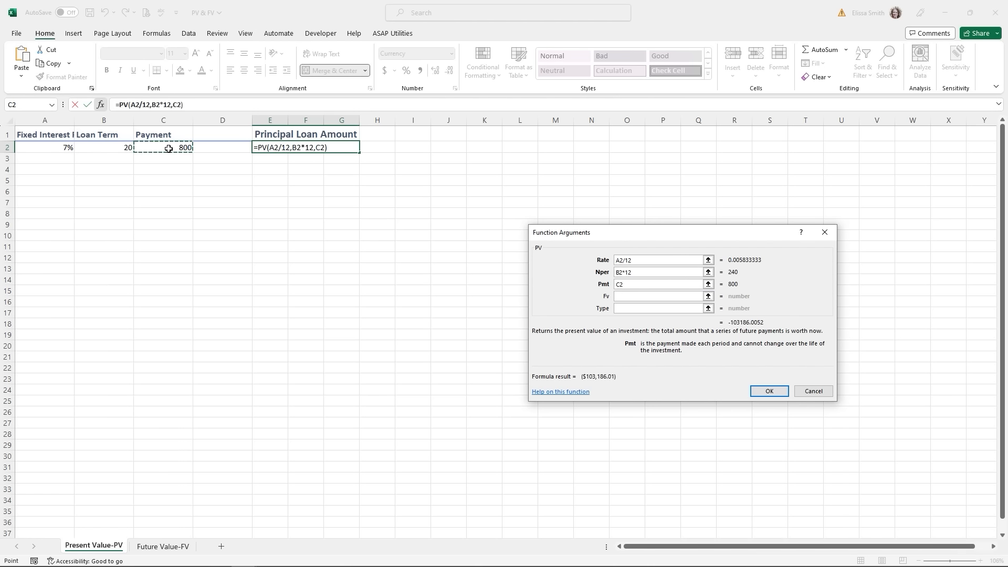
{"action": "left_click", "coordinate": [622, 298]}
{"action": "left_click", "coordinate": [621, 297]}
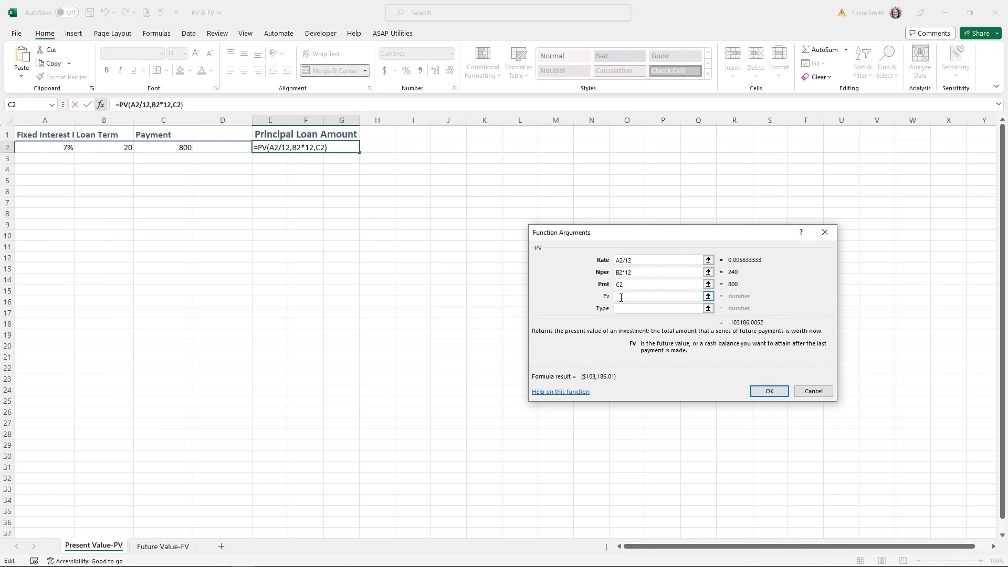
{"action": "left_click", "coordinate": [621, 309]}
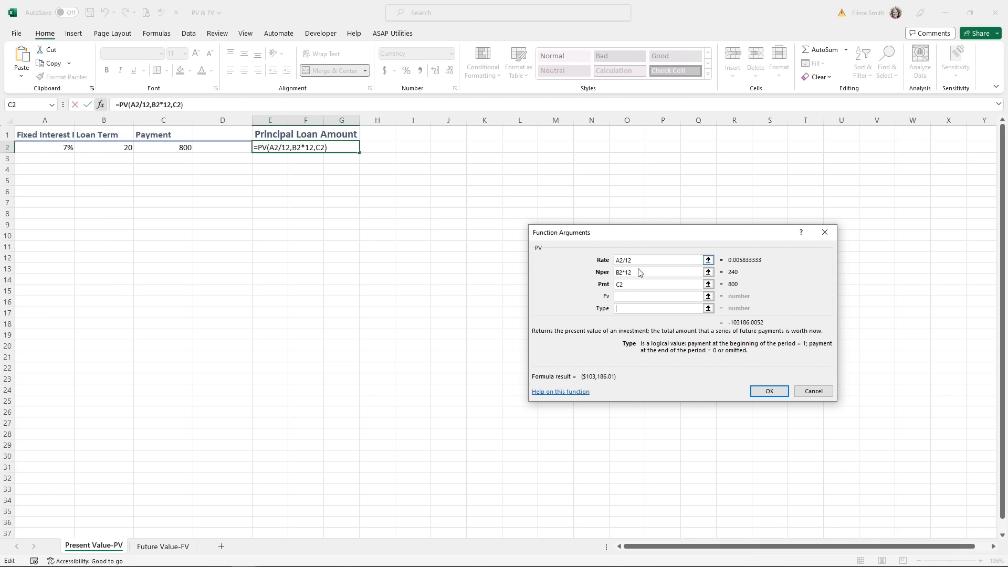
{"action": "left_click", "coordinate": [768, 391]}
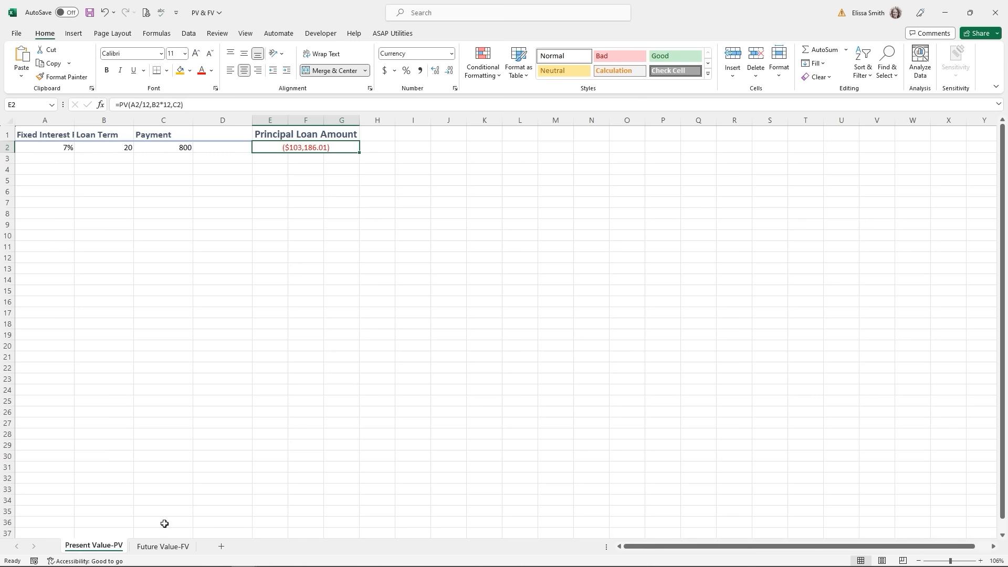
- Go to the Future Value-FV sheet holding inputs 12%, 12, -1000, -1000 and 1
{"action": "left_click", "coordinate": [161, 545]}
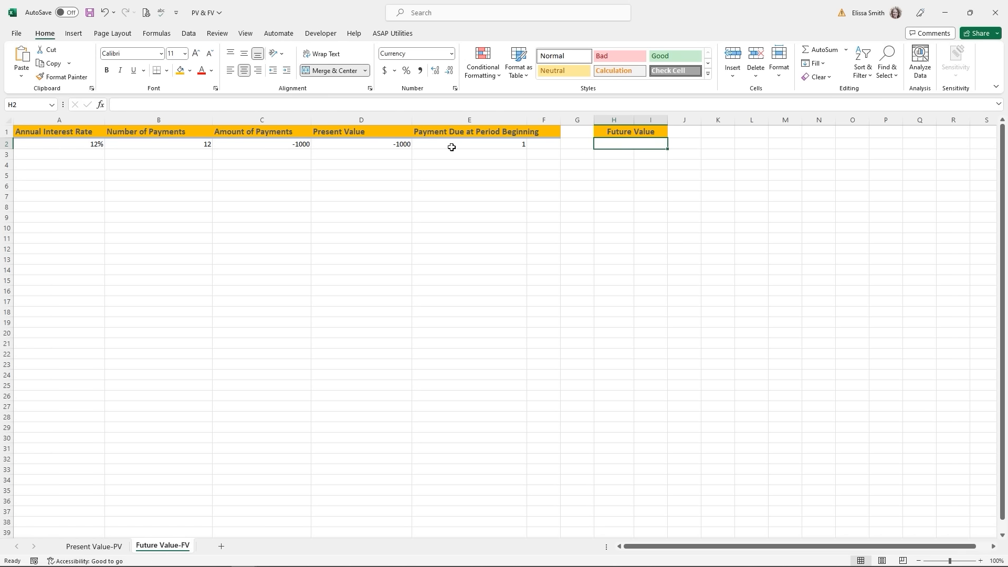
- Check the FV inputs in A2 through E2: rate, payments, payment amount, present value, timing
{"action": "left_click", "coordinate": [37, 146]}
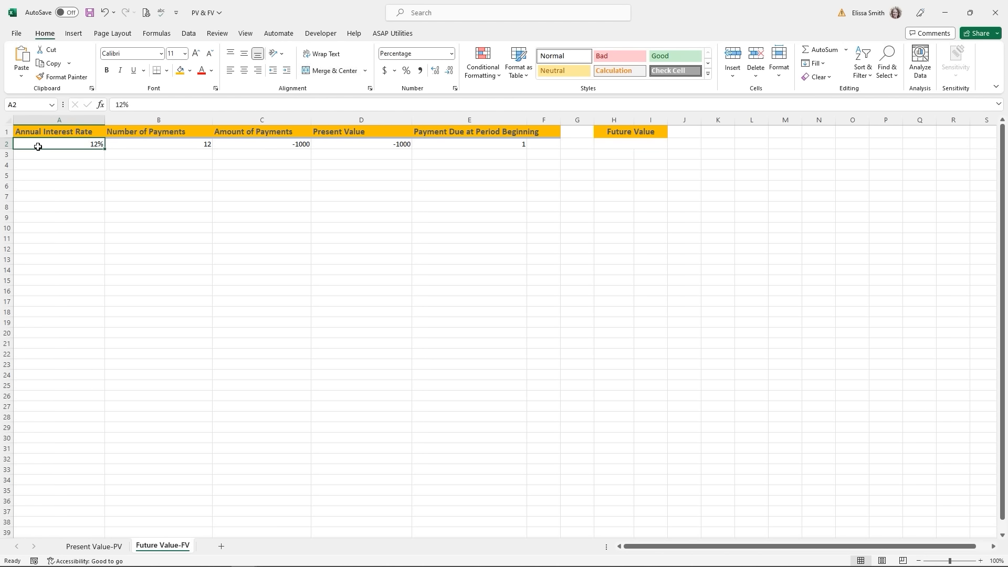
{"action": "left_click", "coordinate": [144, 143]}
{"action": "left_click", "coordinate": [281, 146]}
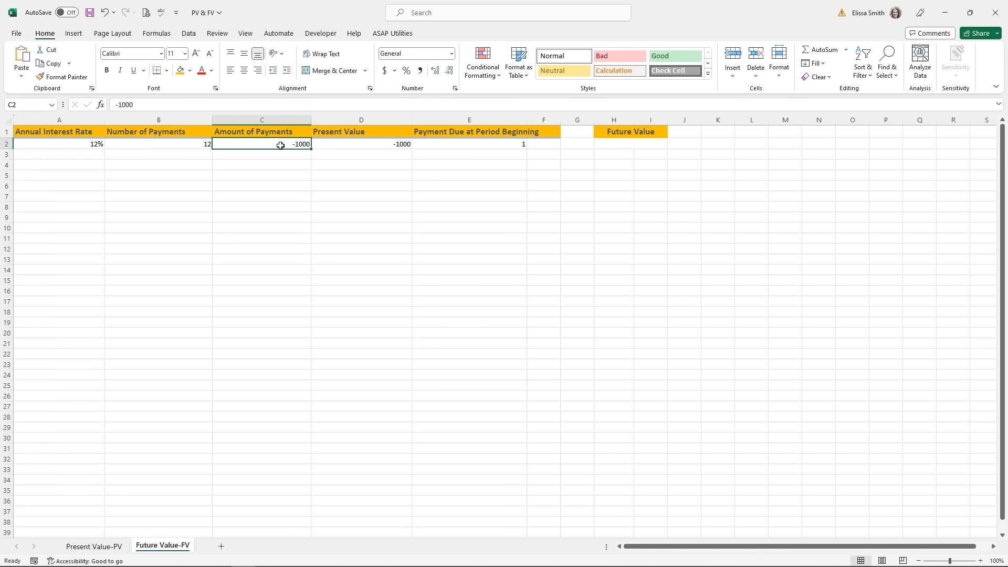
{"action": "left_click", "coordinate": [347, 146]}
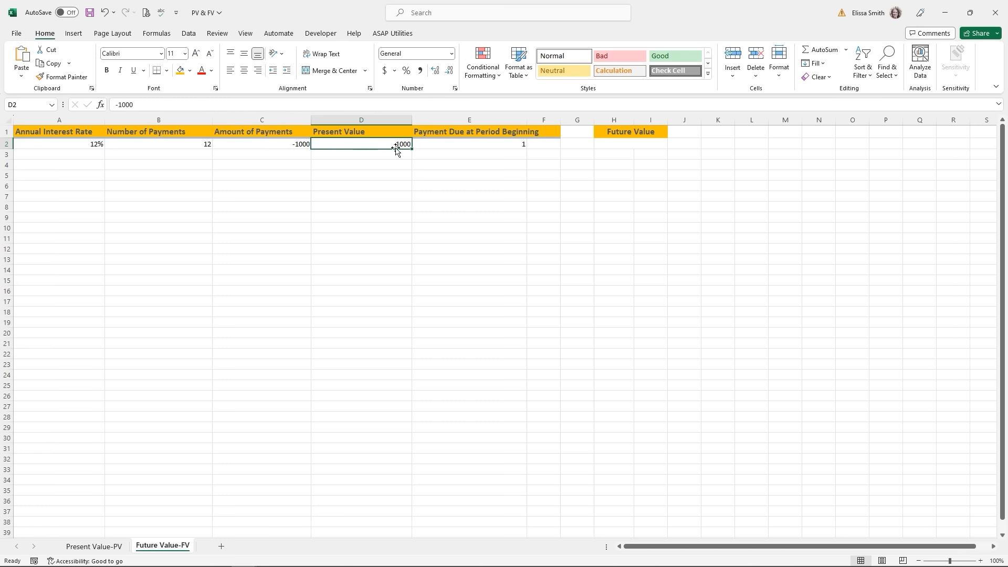
{"action": "left_click", "coordinate": [437, 145]}
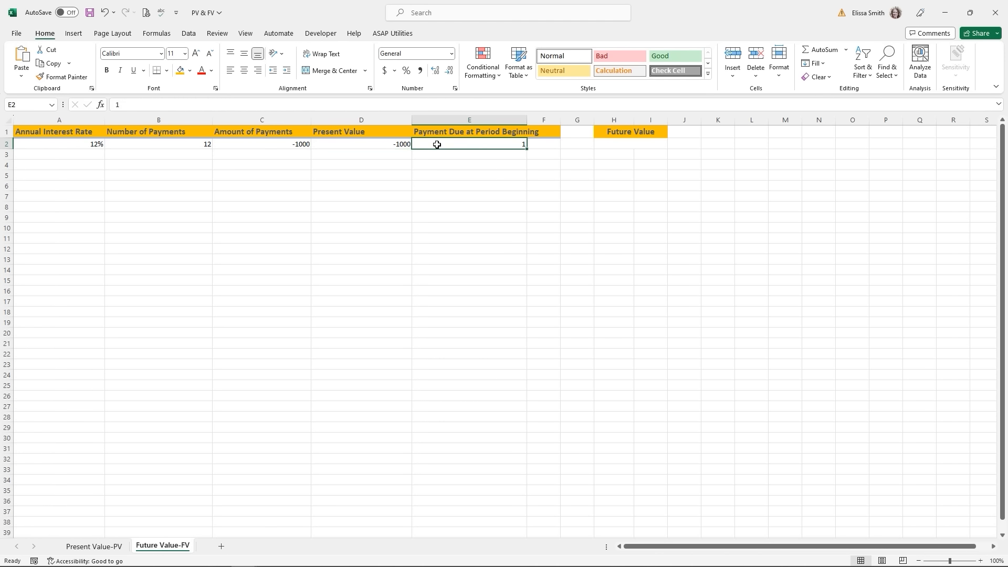
- Insert the FV function into Future Value cell H2 by searching 'fv'
{"action": "left_click", "coordinate": [628, 144]}
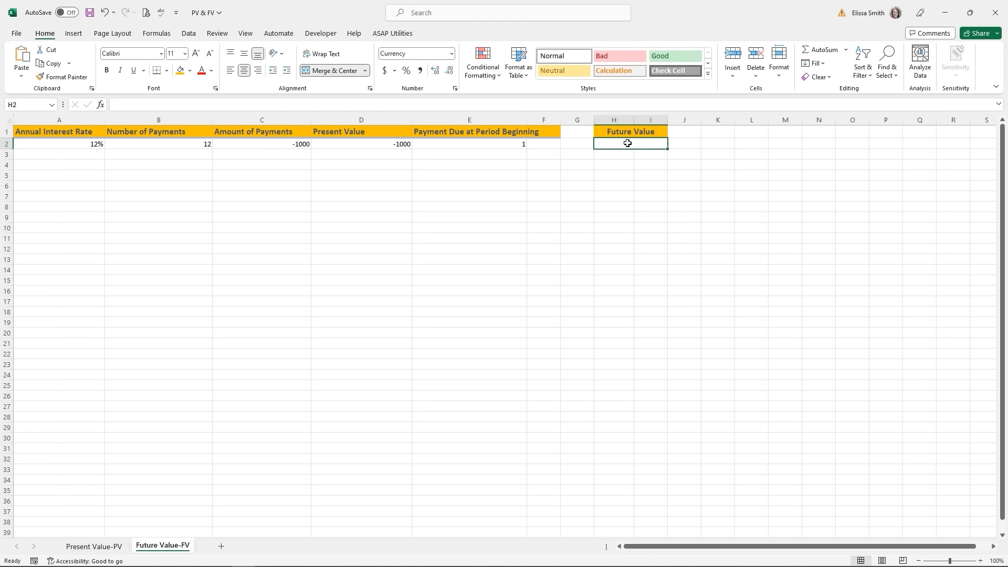
{"action": "left_click", "coordinate": [100, 105]}
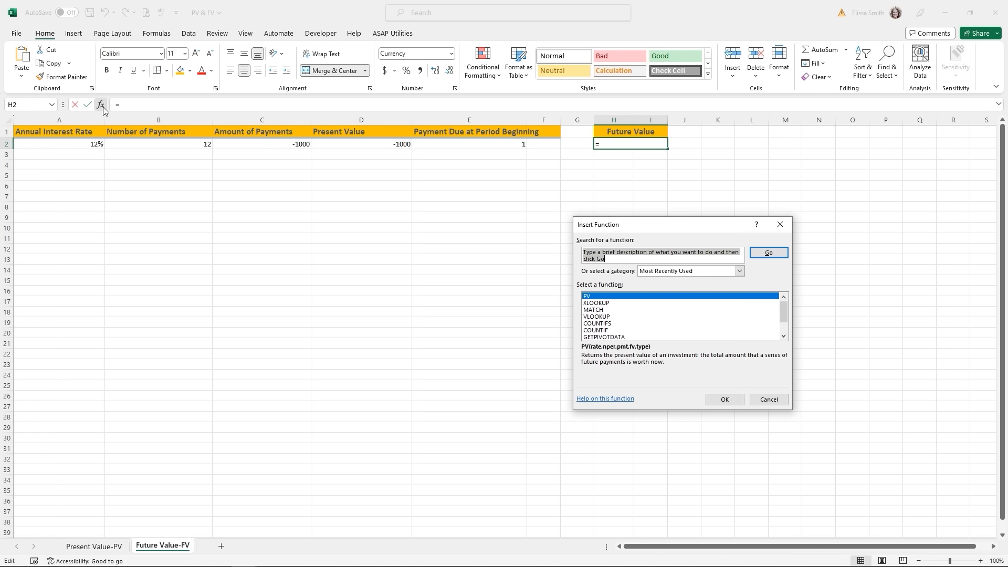
{"action": "type", "text": "f"}
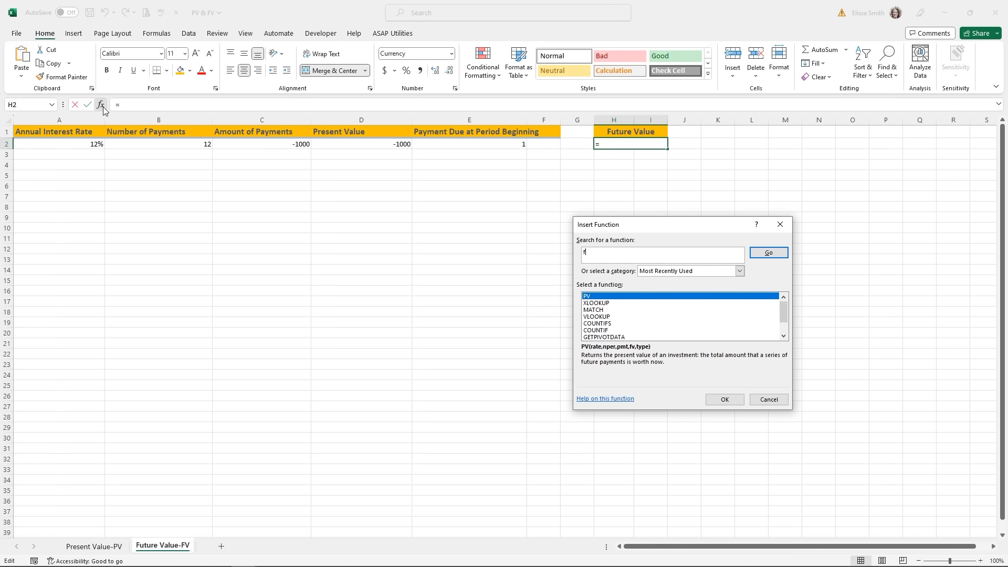
{"action": "type", "text": "v"}
{"action": "left_click", "coordinate": [762, 254]}
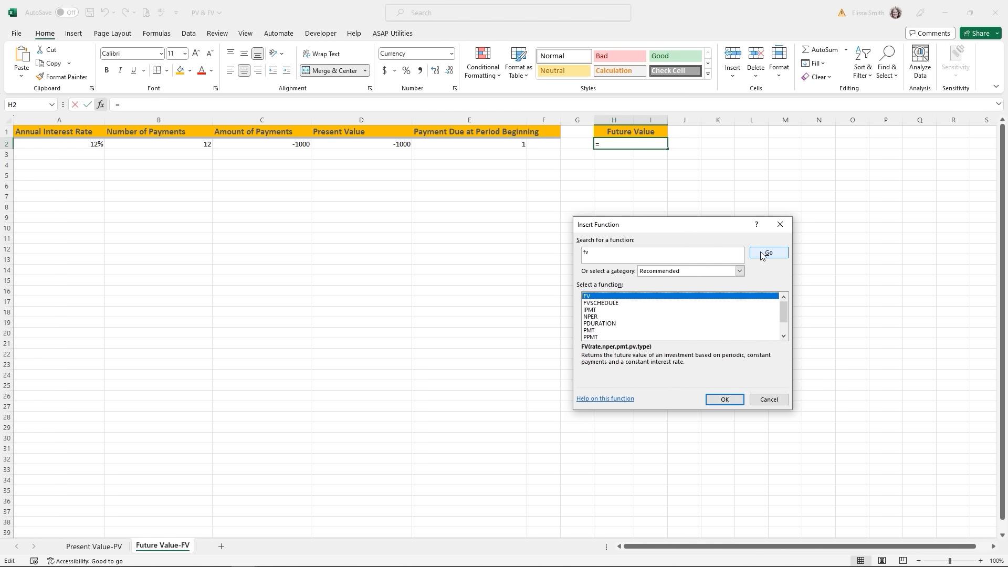
{"action": "double_click", "coordinate": [601, 297]}
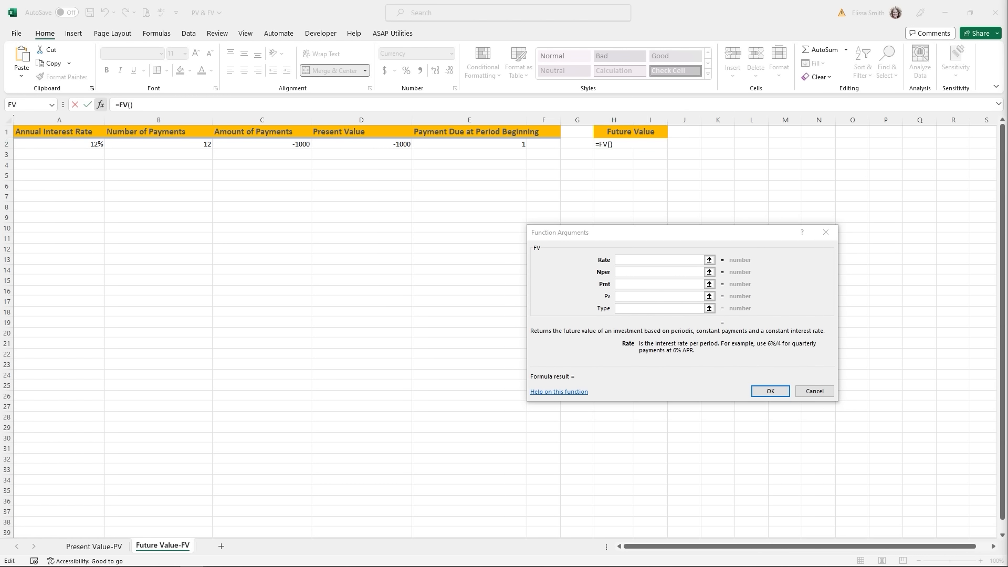
- Complete FV in H2 with Rate A2/12, Nper B2, Pmt C2, Pv D2 and Type 1
{"action": "left_click", "coordinate": [61, 145]}
{"action": "left_click", "coordinate": [61, 145]}
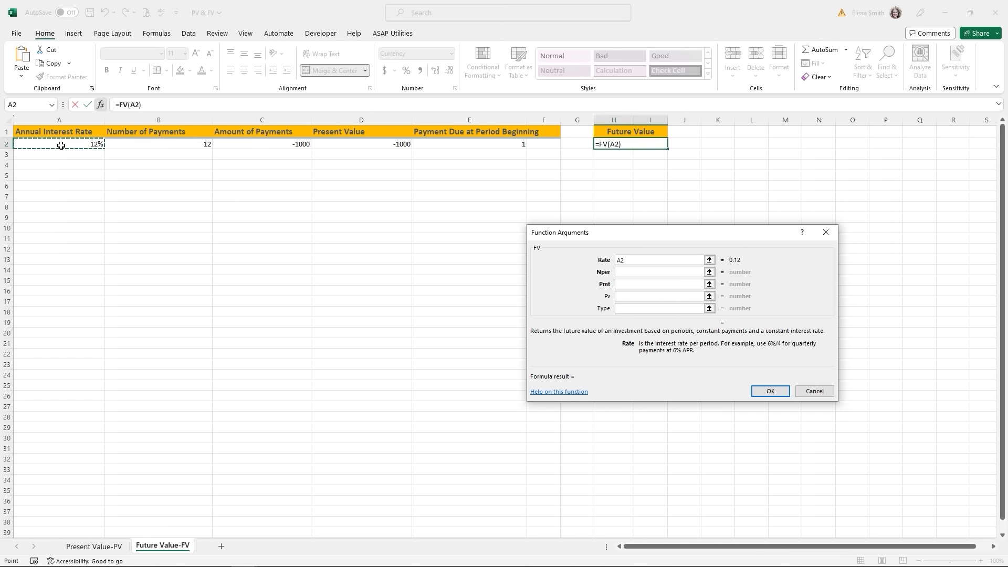
{"action": "type", "text": "/12"}
{"action": "left_click", "coordinate": [626, 273]}
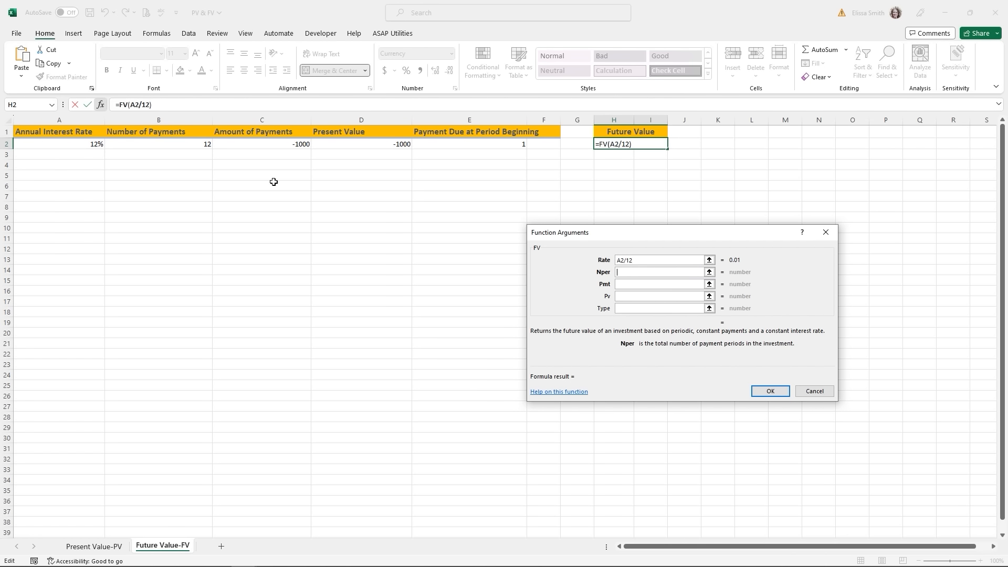
{"action": "left_click", "coordinate": [199, 146]}
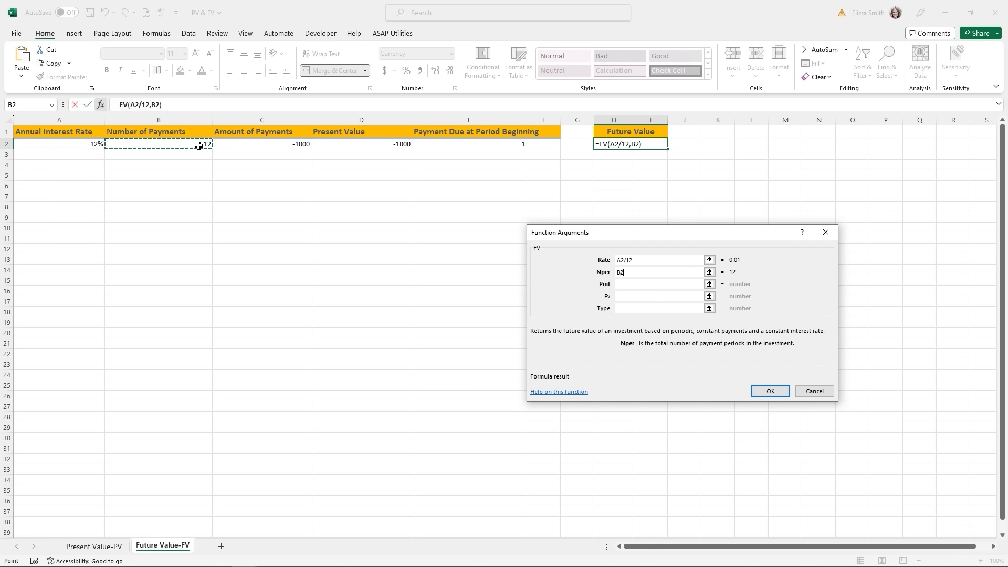
{"action": "left_click", "coordinate": [649, 286]}
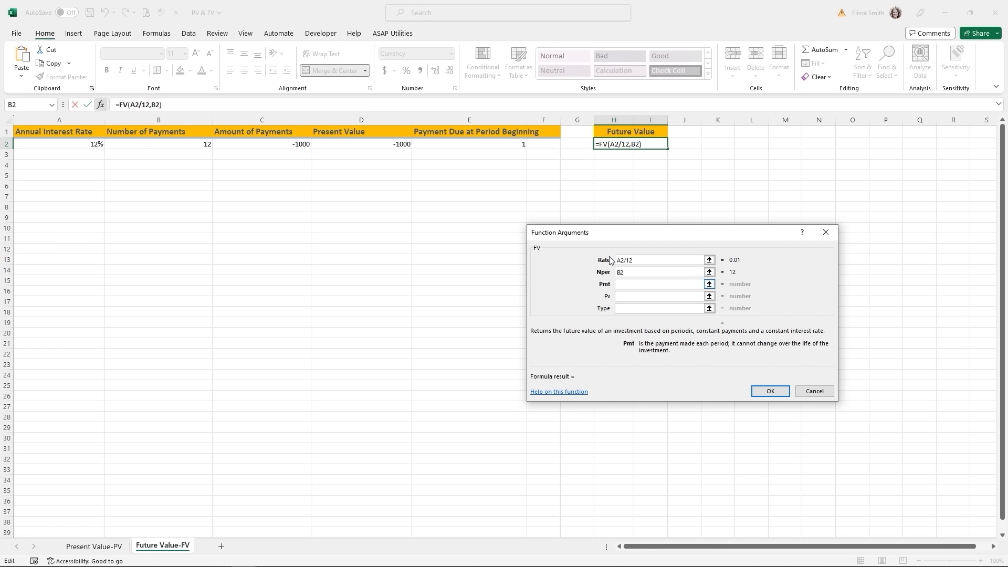
{"action": "left_click", "coordinate": [280, 147]}
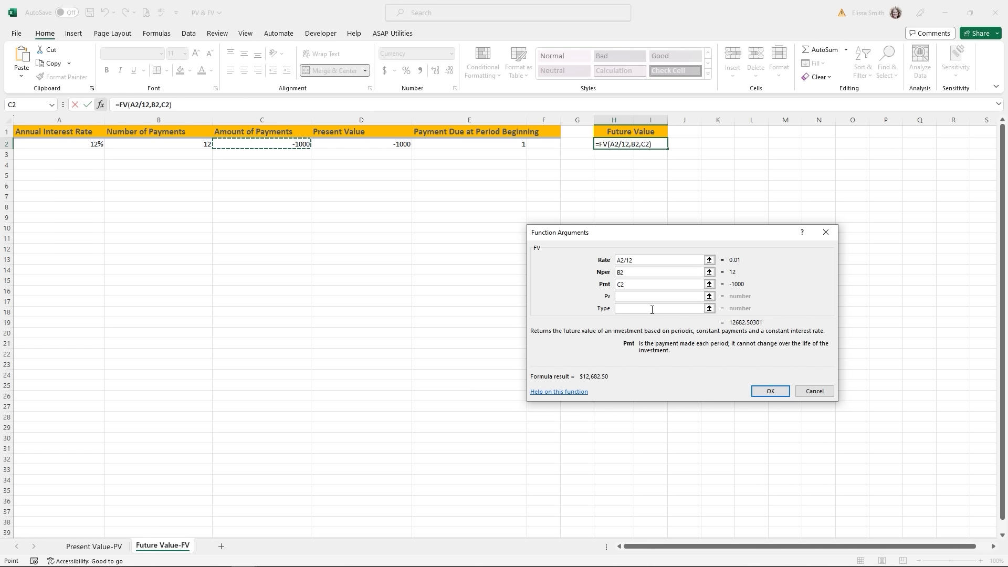
{"action": "left_click", "coordinate": [636, 296]}
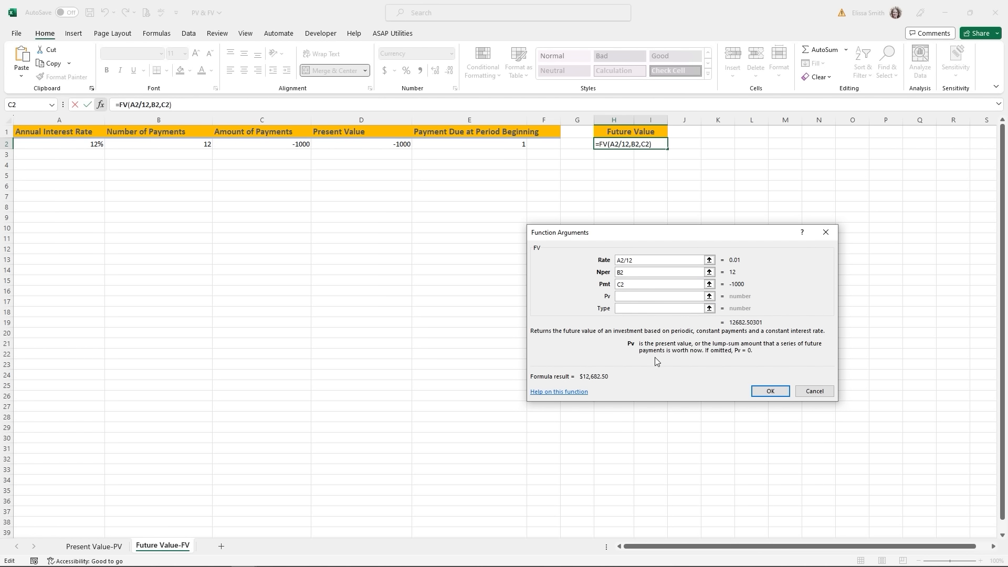
{"action": "left_click", "coordinate": [385, 146]}
{"action": "left_click", "coordinate": [626, 309]}
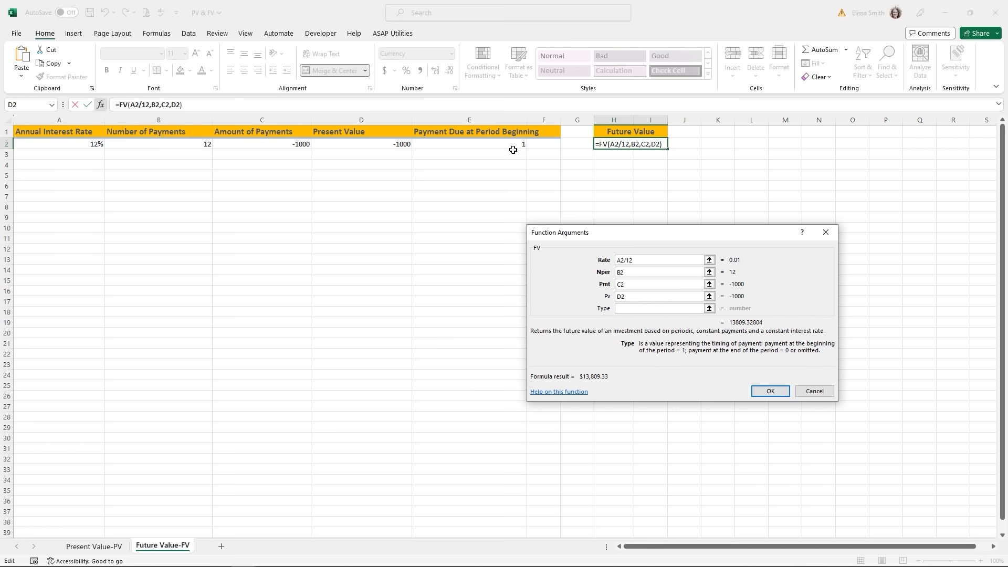
{"action": "type", "text": "1"}
{"action": "left_click", "coordinate": [769, 391]}
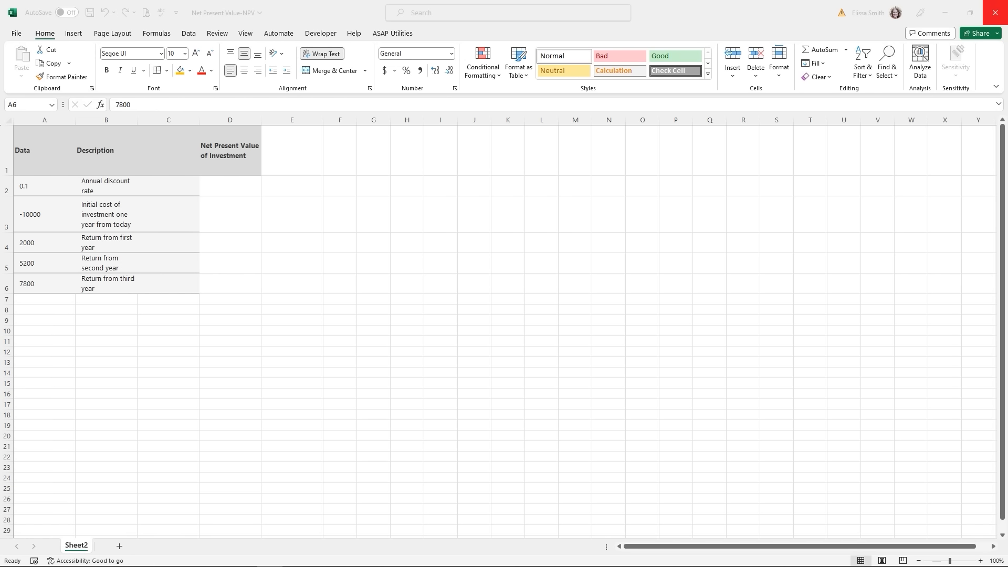
- Review the NPV inputs: initial cost in A3 and yearly returns down to A6
{"action": "left_click", "coordinate": [31, 189]}
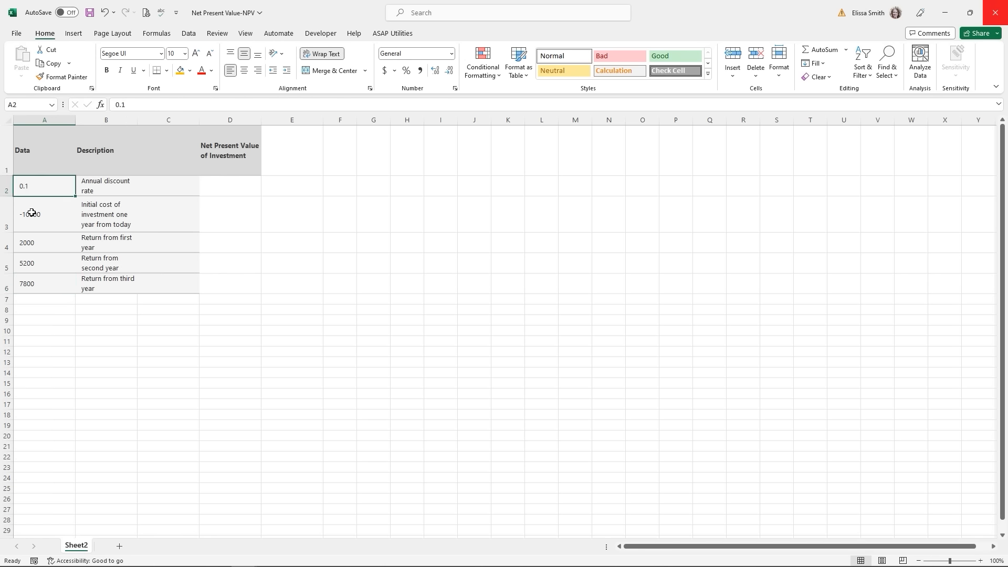
{"action": "left_click", "coordinate": [31, 214]}
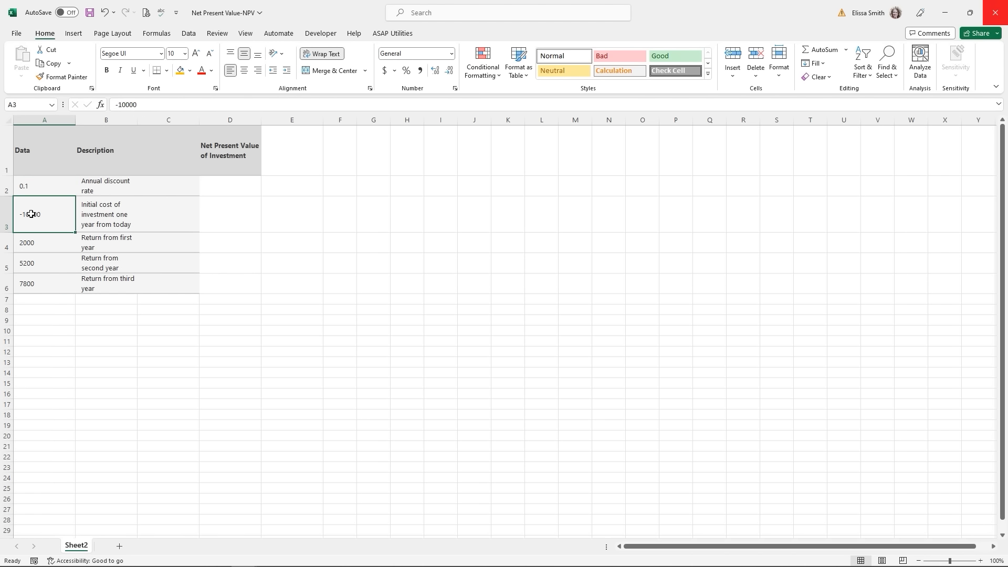
{"action": "left_click", "coordinate": [30, 245]}
{"action": "left_click", "coordinate": [28, 260]}
{"action": "left_click", "coordinate": [30, 279]}
{"action": "left_click", "coordinate": [31, 223]}
{"action": "left_click", "coordinate": [30, 242]}
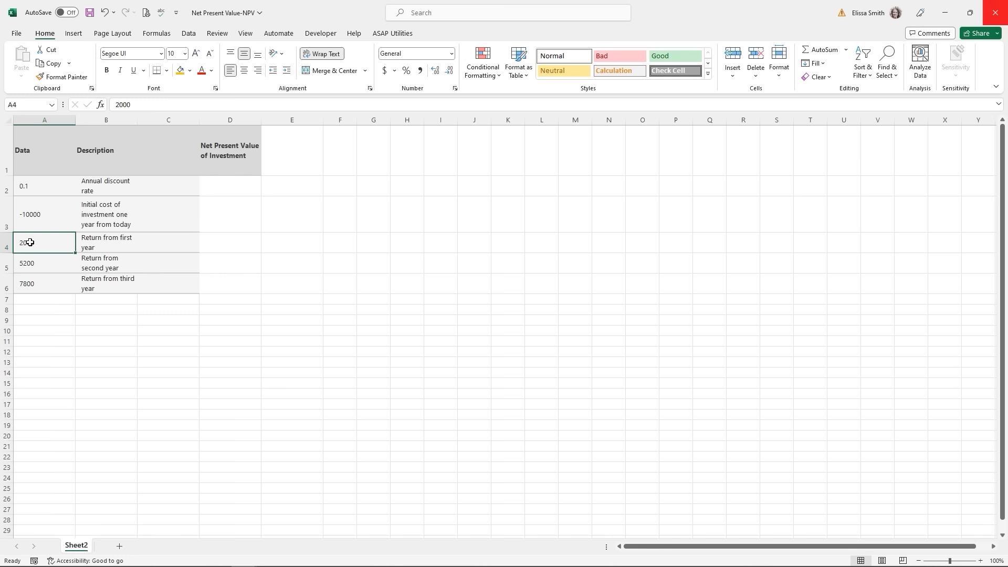
- Start an =NPV formula in D2 with A2 as the discount rate
{"action": "left_click", "coordinate": [218, 190]}
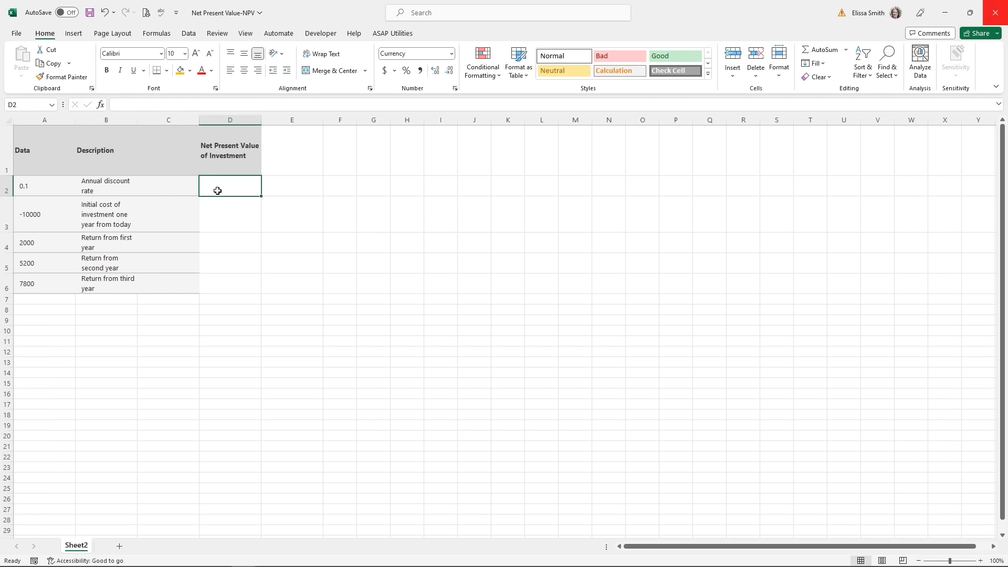
{"action": "type", "text": "=npv"}
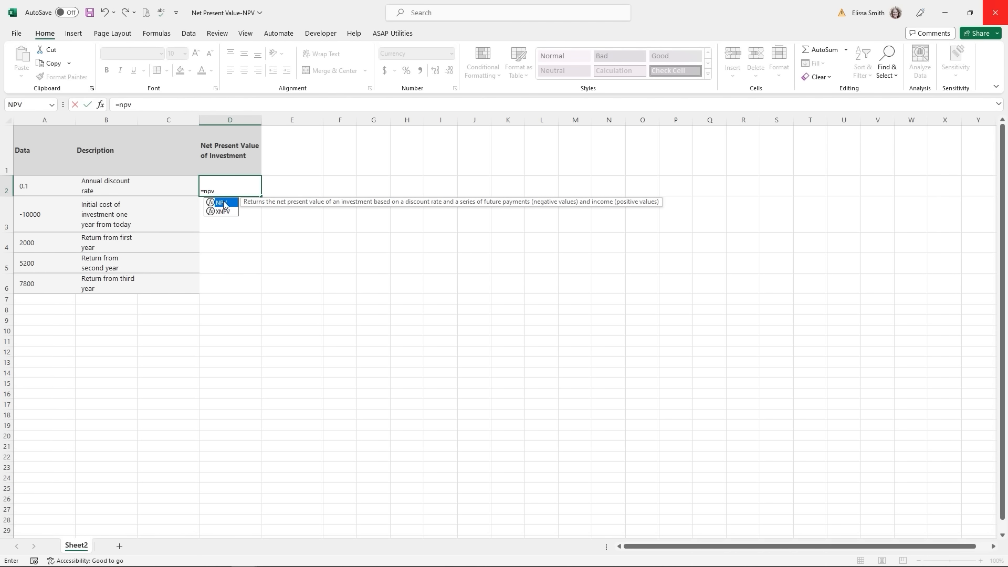
{"action": "double_click", "coordinate": [223, 204]}
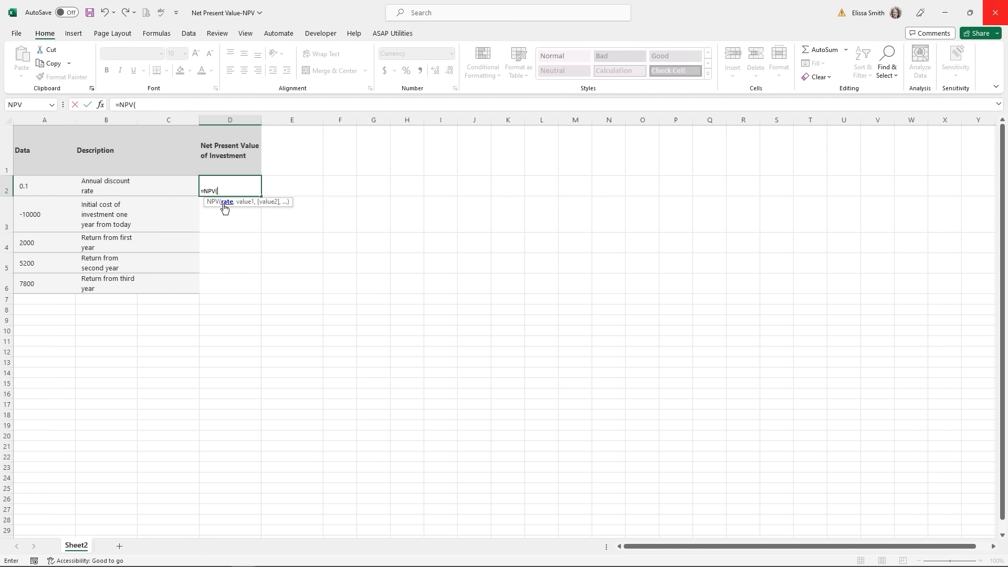
{"action": "left_click", "coordinate": [27, 189]}
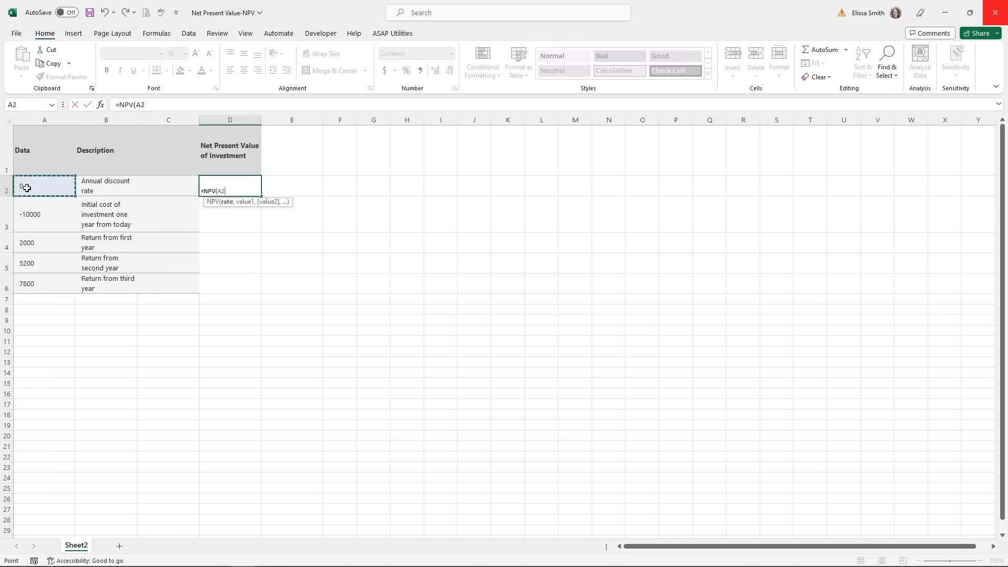
{"action": "type", "text": ","}
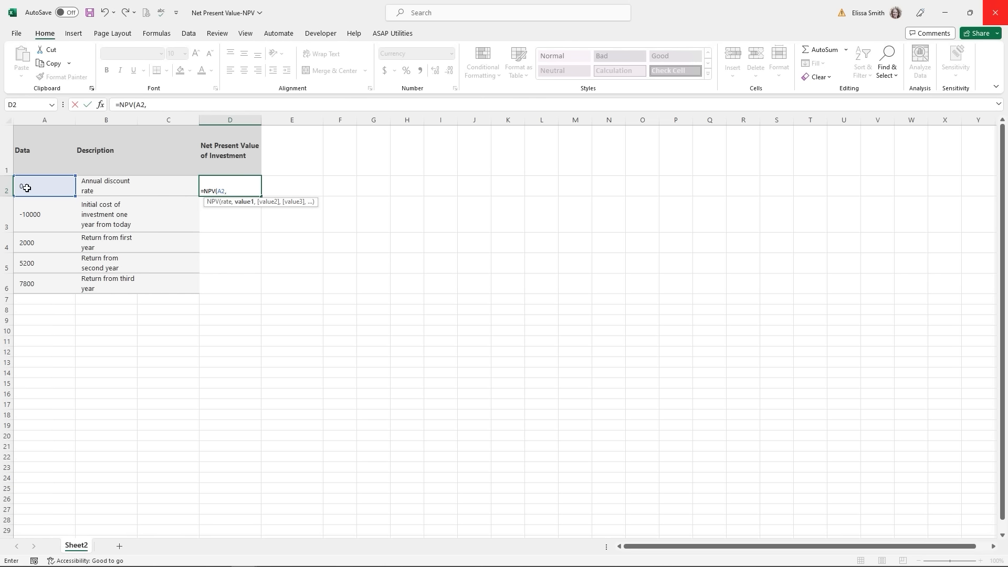
- Add cash flows A3, A4, A5 and A6 and commit, giving $1,796.33 in D2
{"action": "left_click", "coordinate": [30, 220]}
{"action": "type", "text": ","}
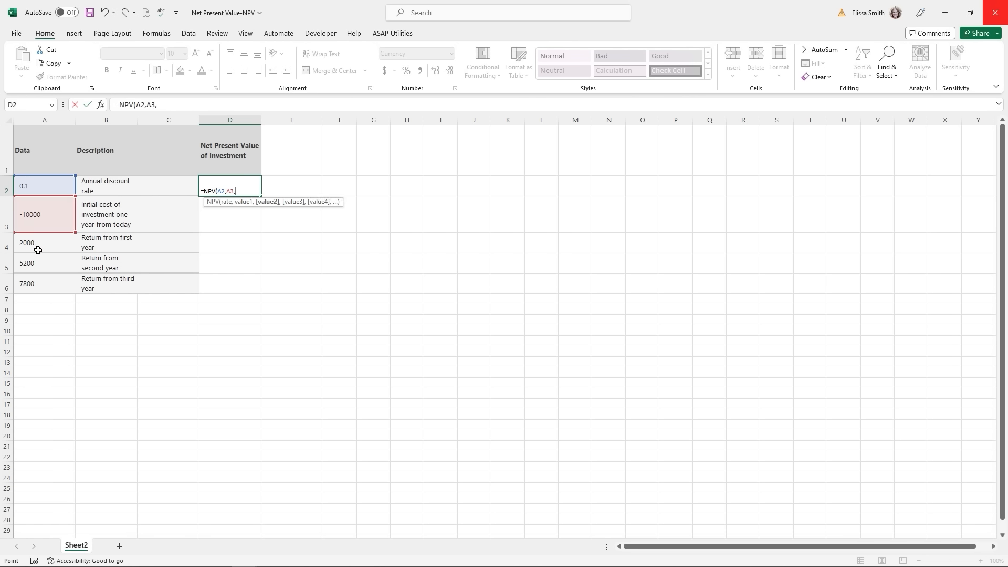
{"action": "left_click", "coordinate": [38, 250]}
{"action": "type", "text": ","}
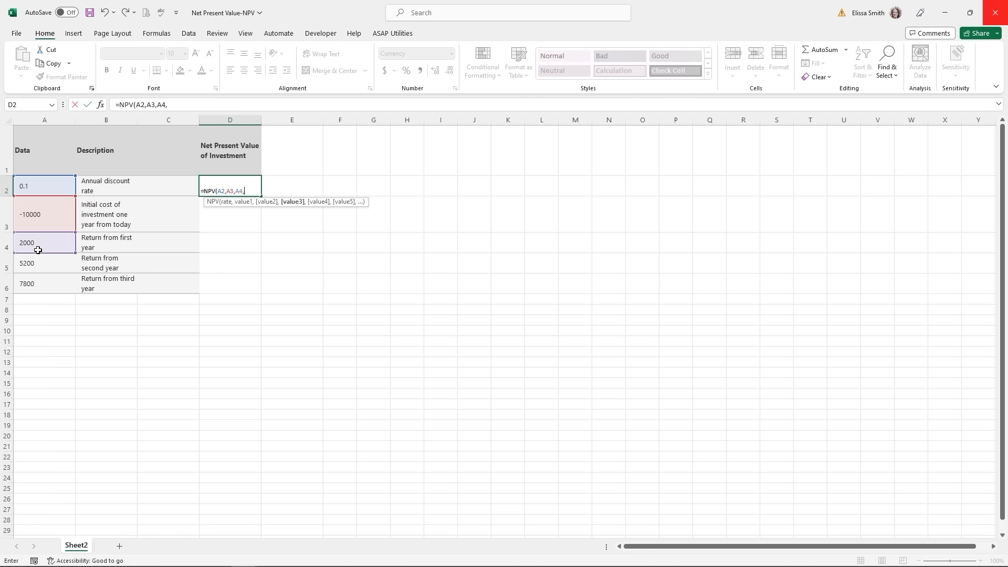
{"action": "left_click", "coordinate": [41, 263]}
{"action": "type", "text": ","}
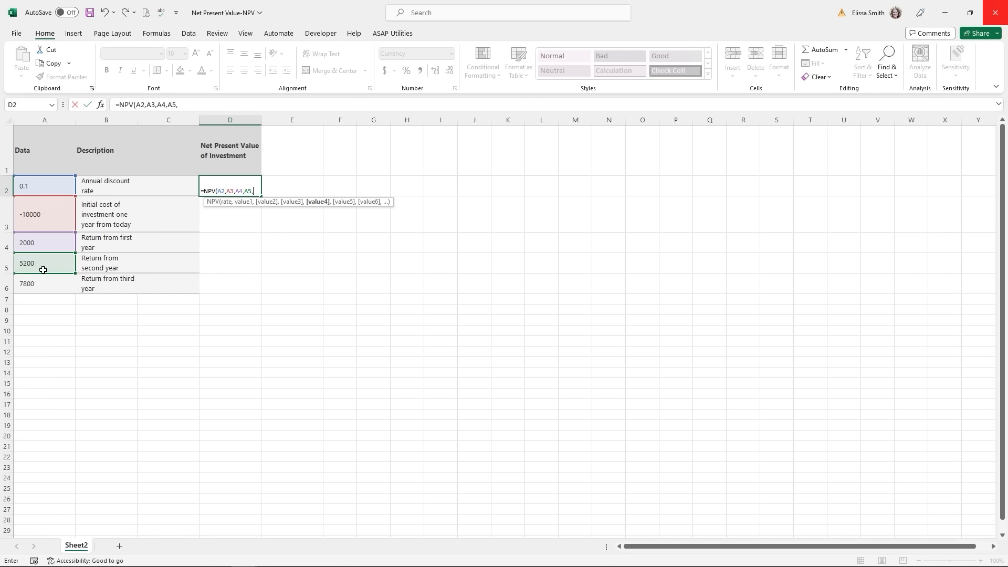
{"action": "left_click", "coordinate": [41, 283]}
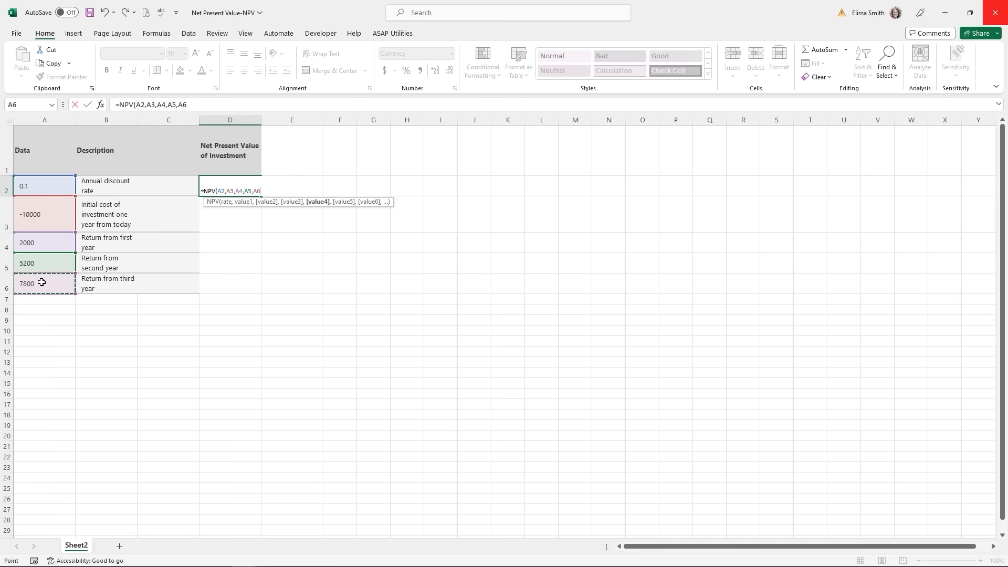
{"action": "type", "text": ")"}
{"action": "key", "text": "Return"}
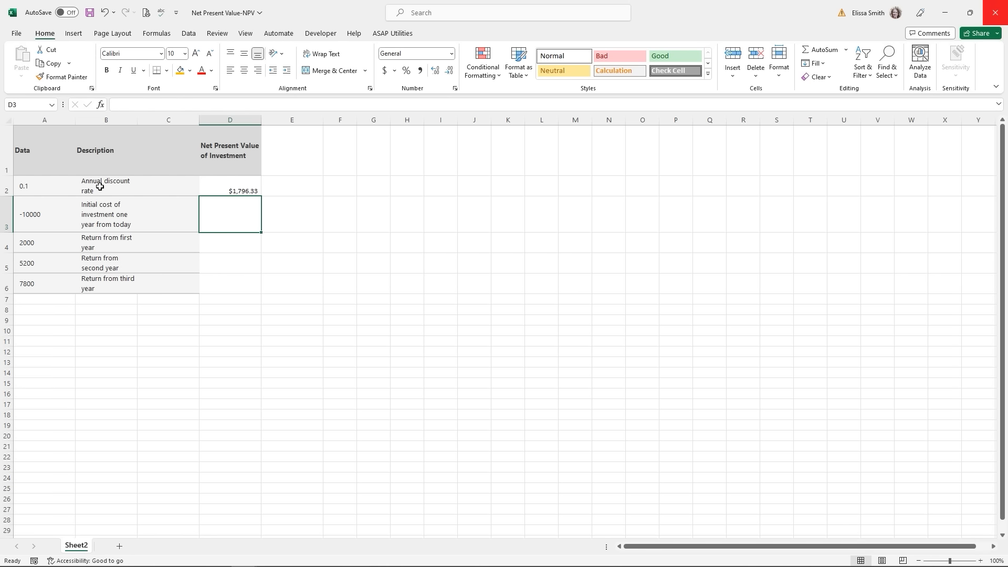
{"action": "left_click", "coordinate": [215, 188]}
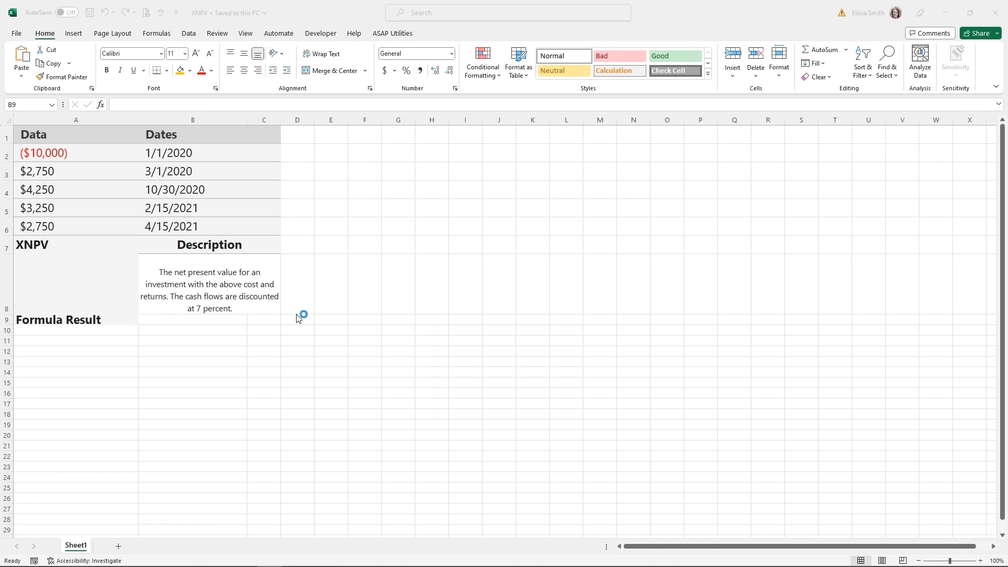
- Compute XNPV in B9 at .07 for values A2:A6 and dates B2:B6, in Accounting format ($2,269.61)
{"action": "left_click", "coordinate": [217, 321]}
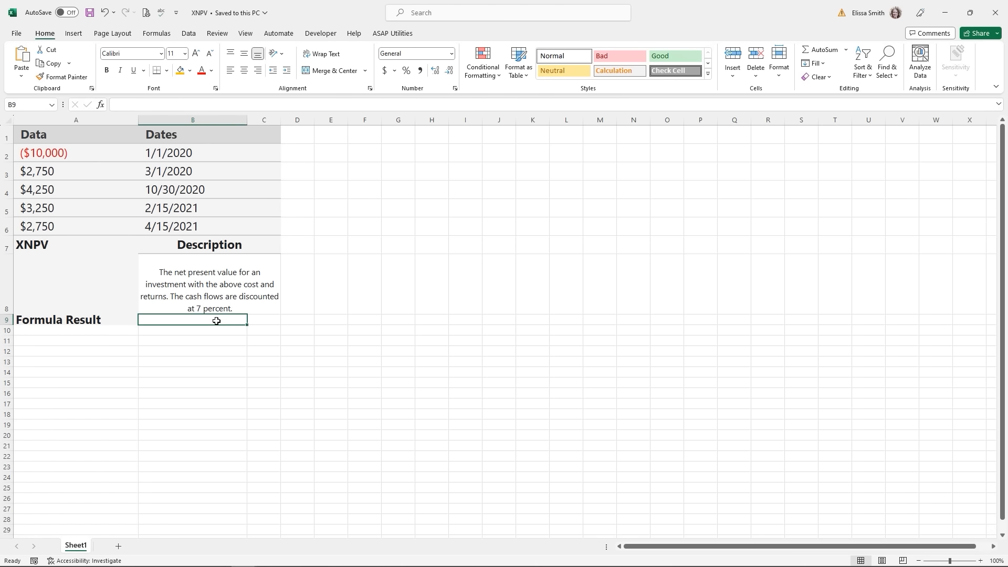
{"action": "type", "text": "="}
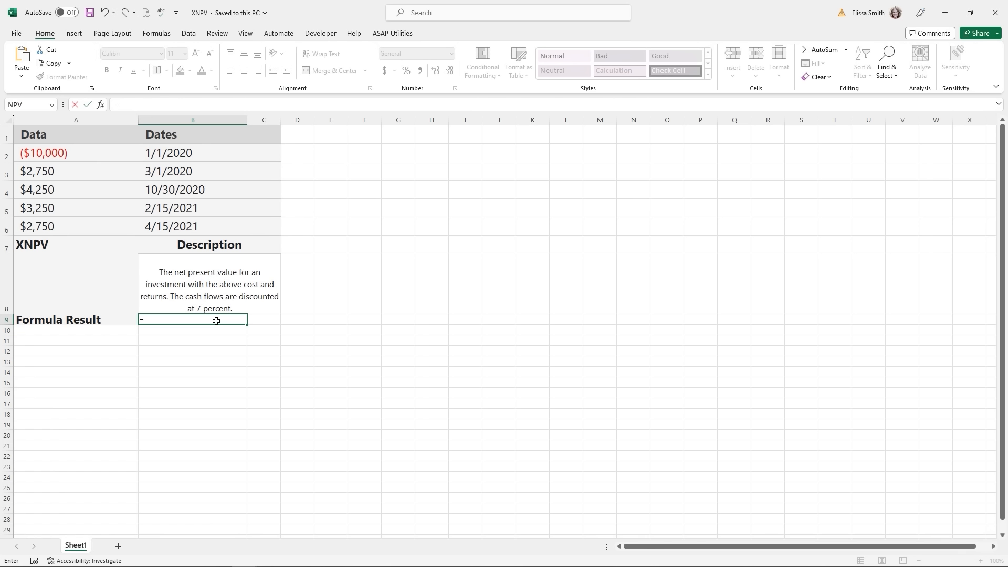
{"action": "type", "text": "x"}
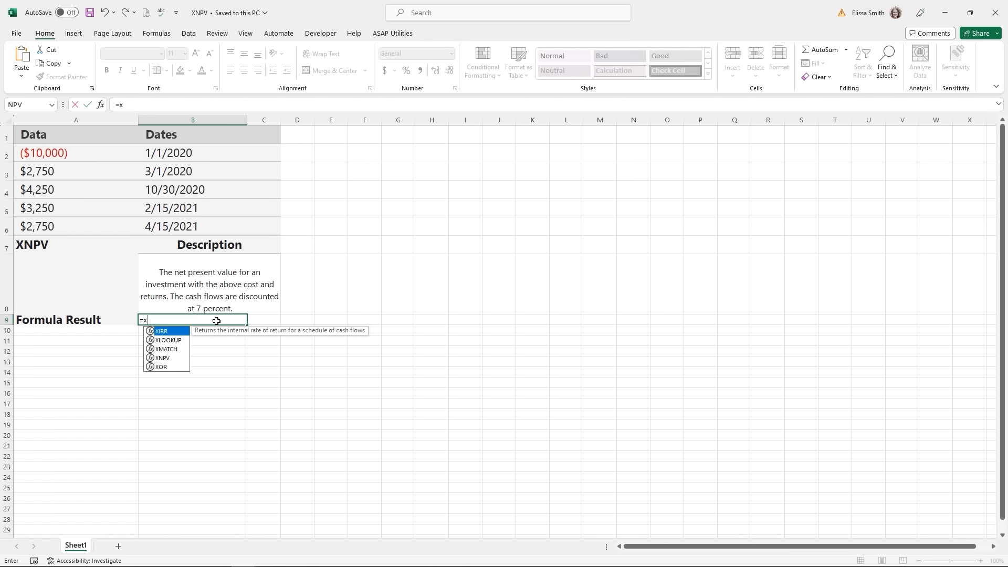
{"action": "type", "text": "n"}
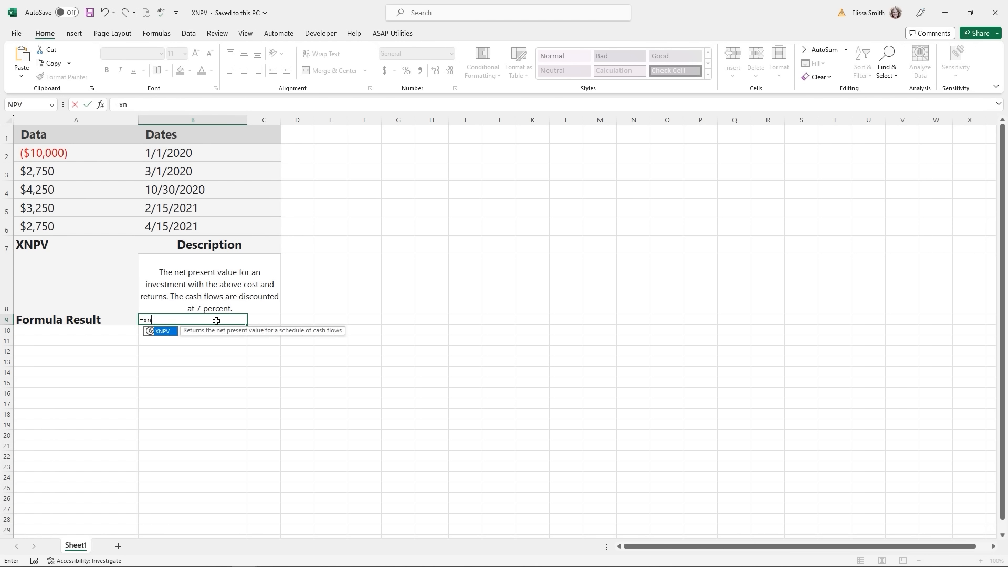
{"action": "double_click", "coordinate": [157, 333]}
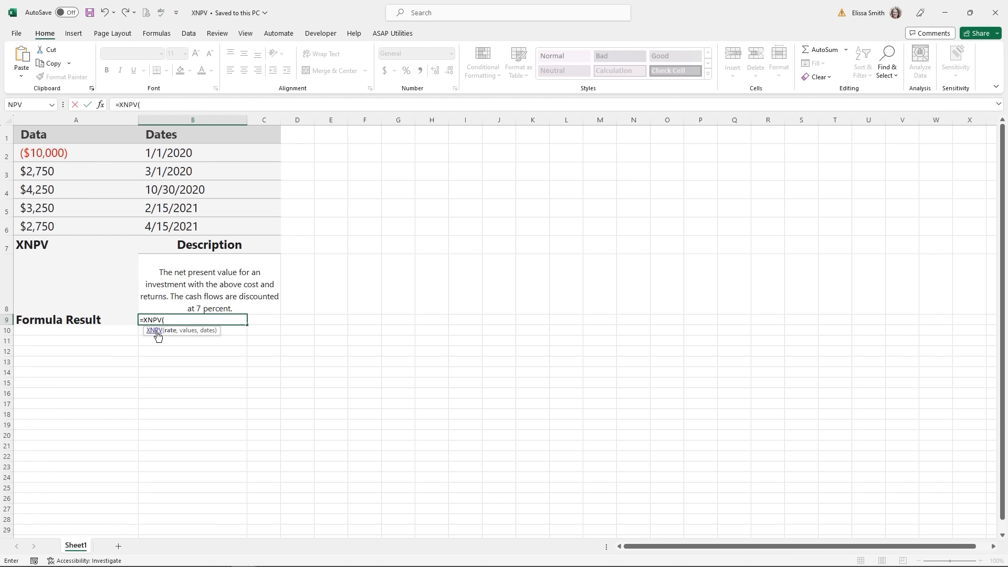
{"action": "left_click", "coordinate": [101, 108]}
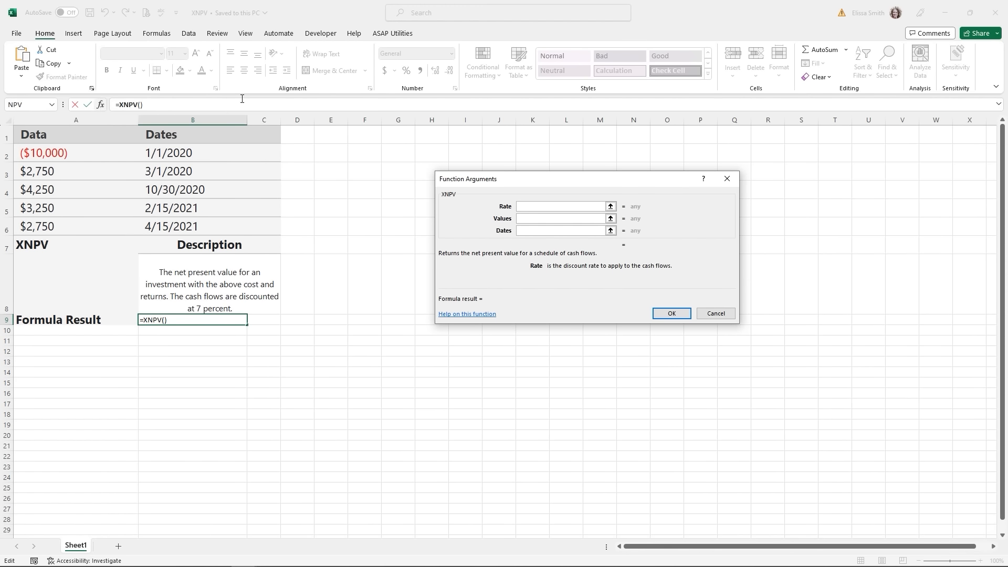
{"action": "left_click", "coordinate": [521, 208]}
{"action": "type", "text": ".07"}
{"action": "left_click", "coordinate": [560, 220]}
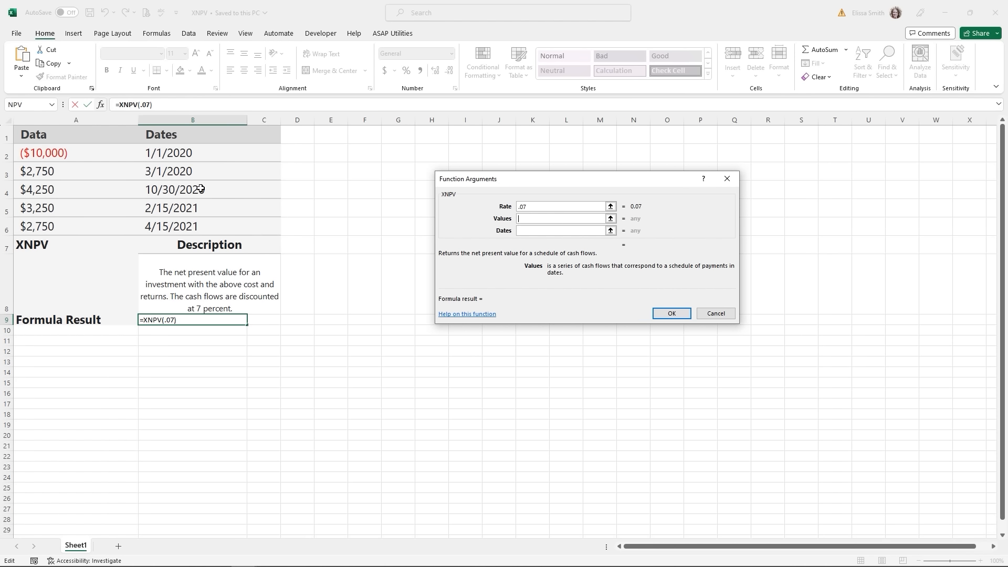
{"action": "left_click_drag", "start_coordinate": [35, 151], "coordinate": [38, 230]}
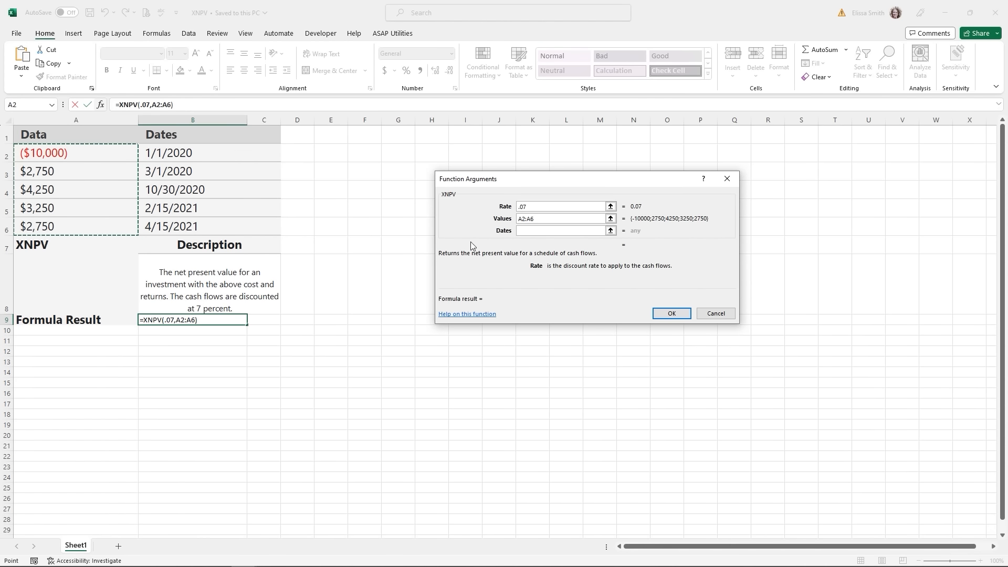
{"action": "left_click", "coordinate": [532, 232]}
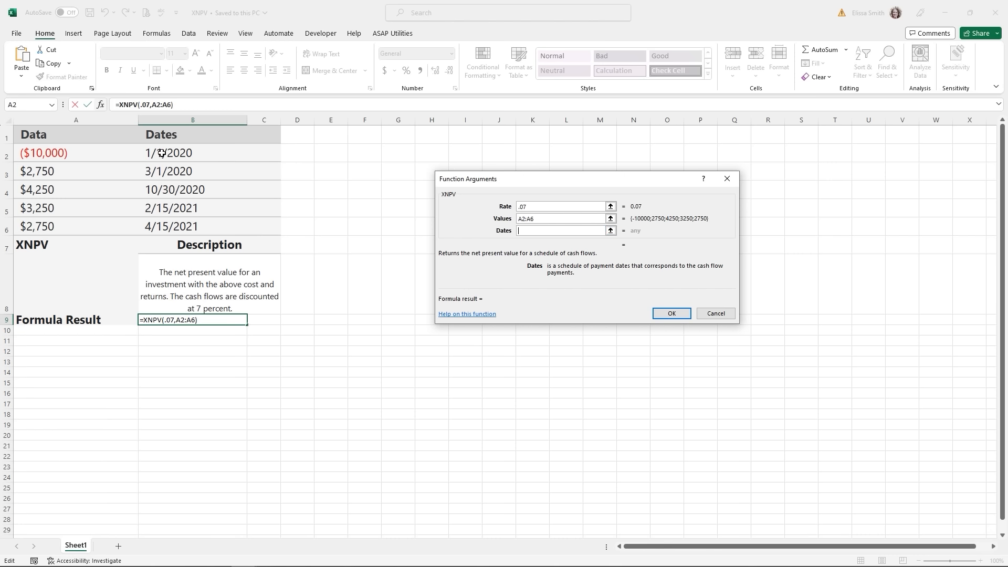
{"action": "left_click_drag", "start_coordinate": [162, 153], "coordinate": [163, 222]}
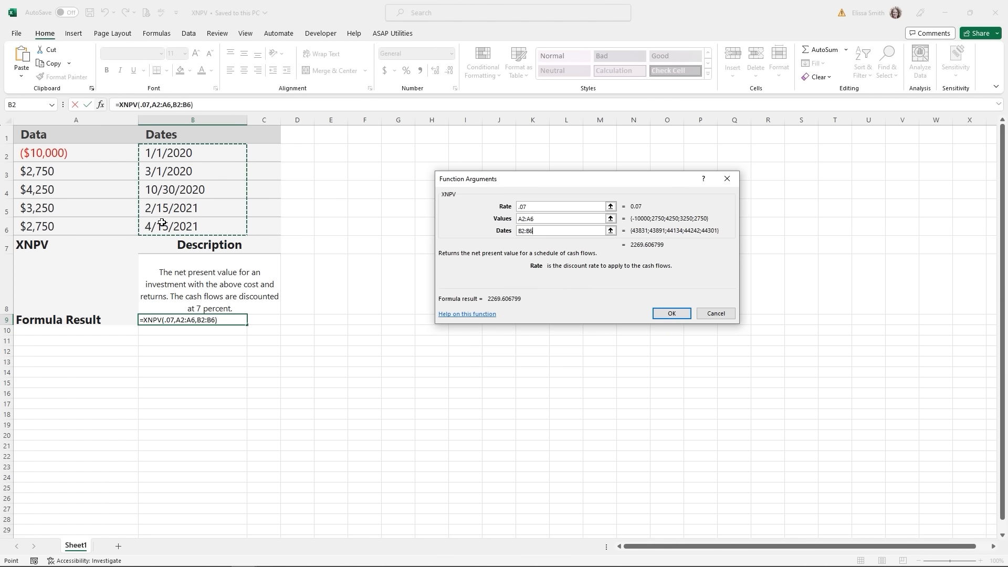
{"action": "key", "text": "Return"}
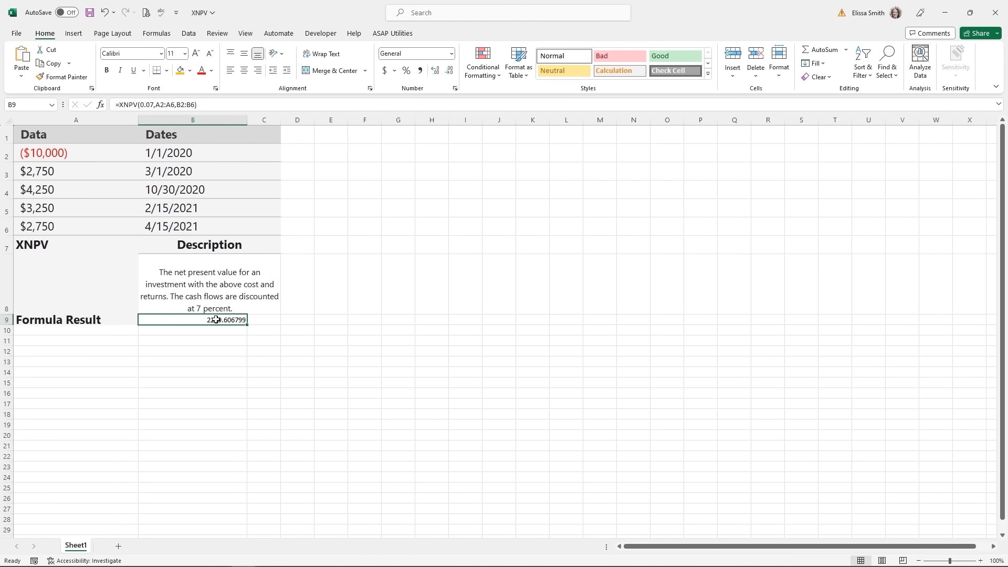
{"action": "left_click", "coordinate": [385, 72]}
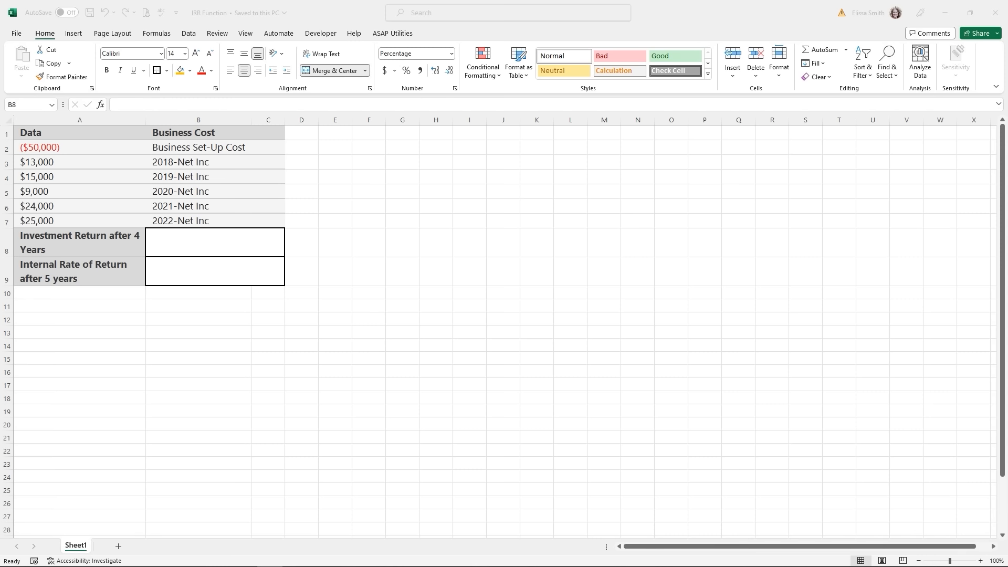
- Start an =IRR formula in four-year return cell B8 and open its Function Arguments form
{"action": "left_click", "coordinate": [74, 147]}
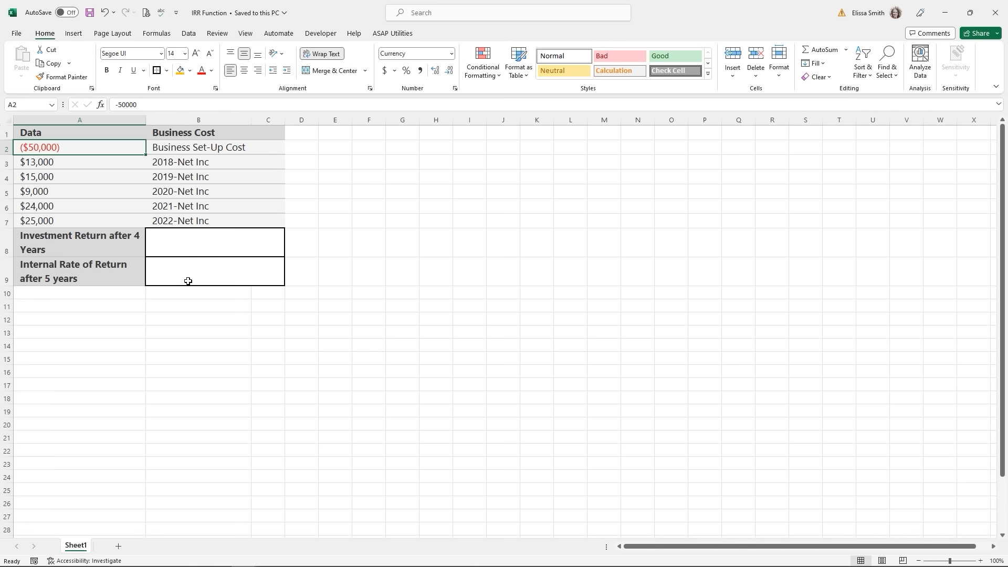
{"action": "left_click", "coordinate": [196, 250]}
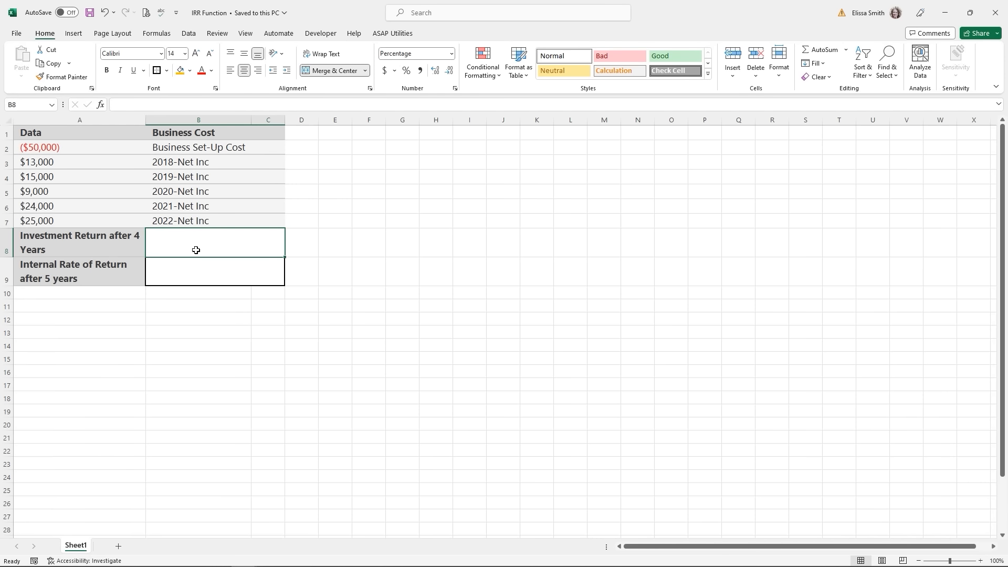
{"action": "type", "text": "="}
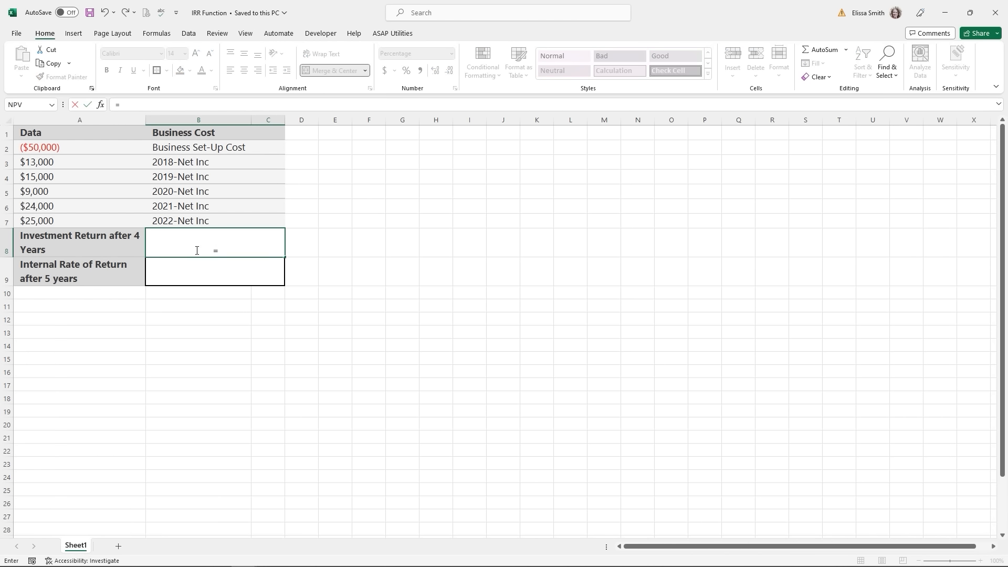
{"action": "type", "text": "irr"}
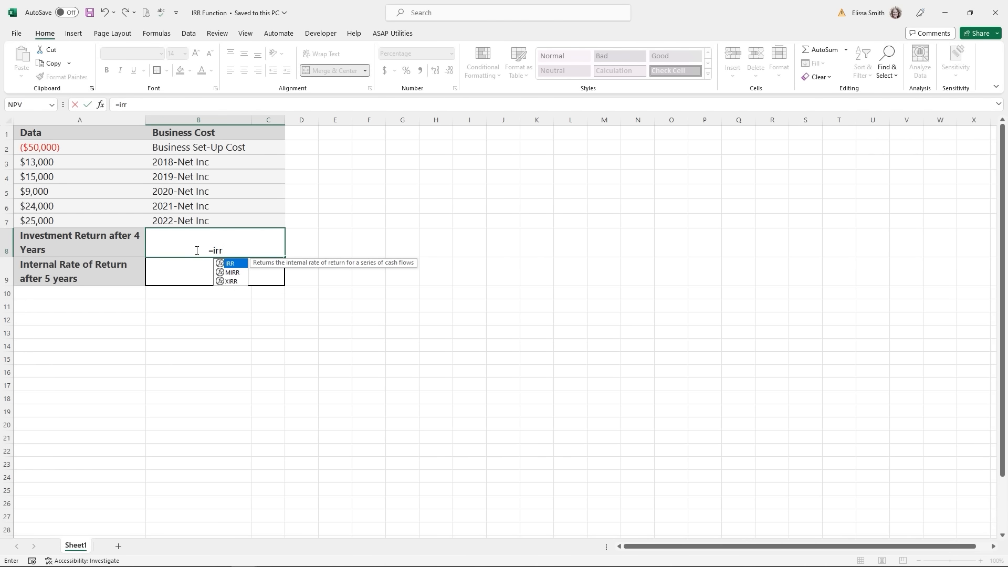
{"action": "double_click", "coordinate": [238, 263]}
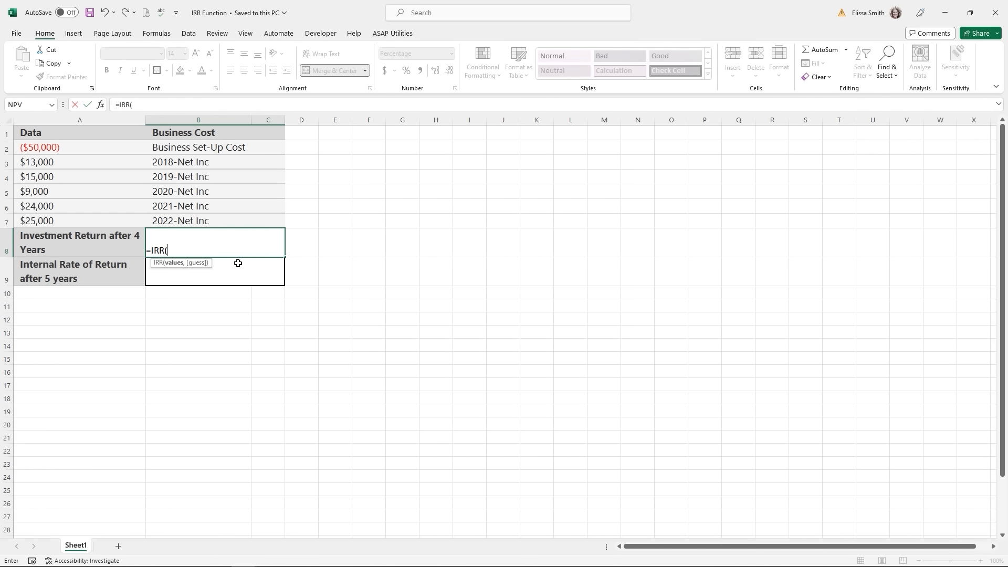
{"action": "left_click", "coordinate": [100, 105]}
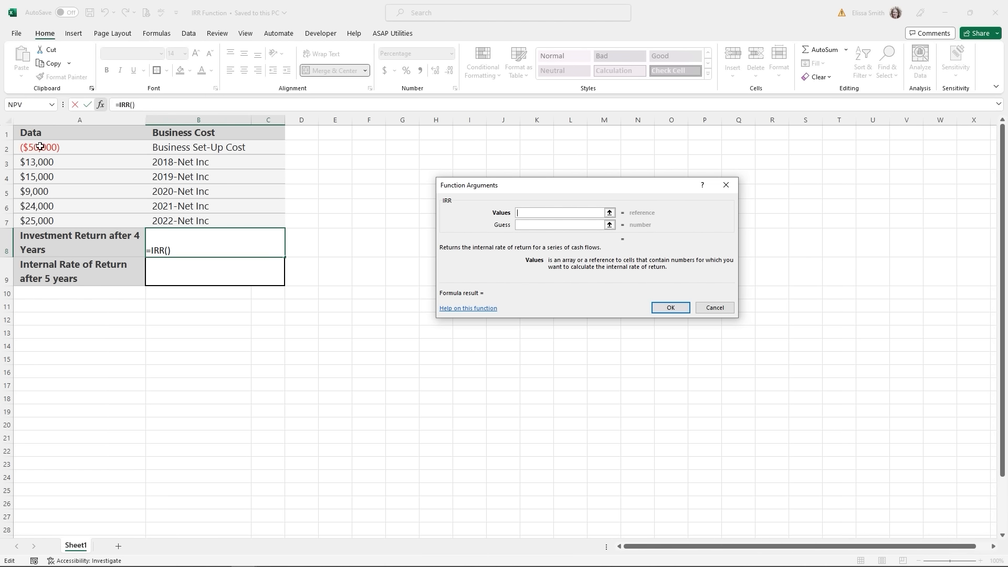
- Set the IRR values to A2:A6 so B8 returns 7.74%
{"action": "left_click_drag", "start_coordinate": [37, 147], "coordinate": [43, 205]}
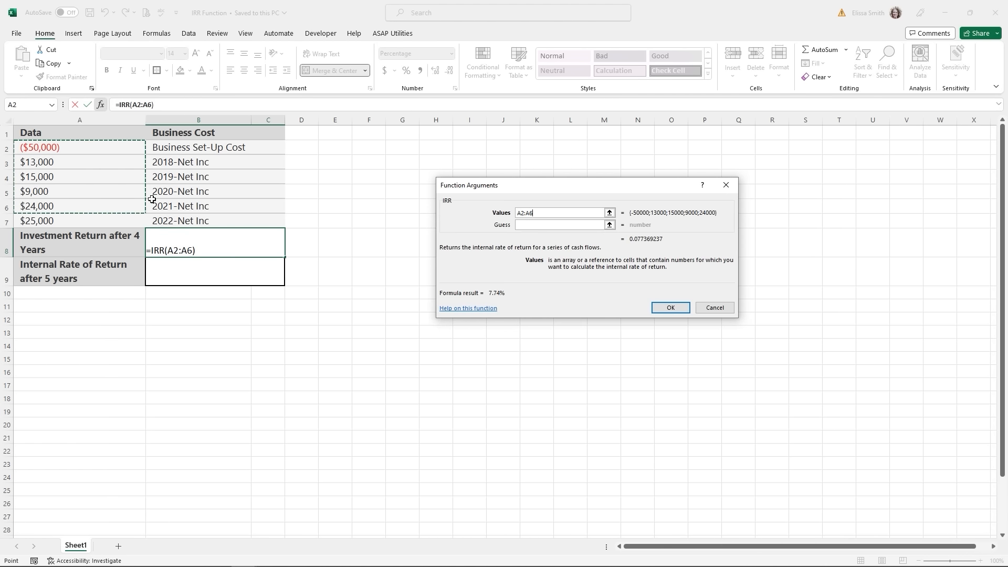
{"action": "left_click", "coordinate": [525, 226]}
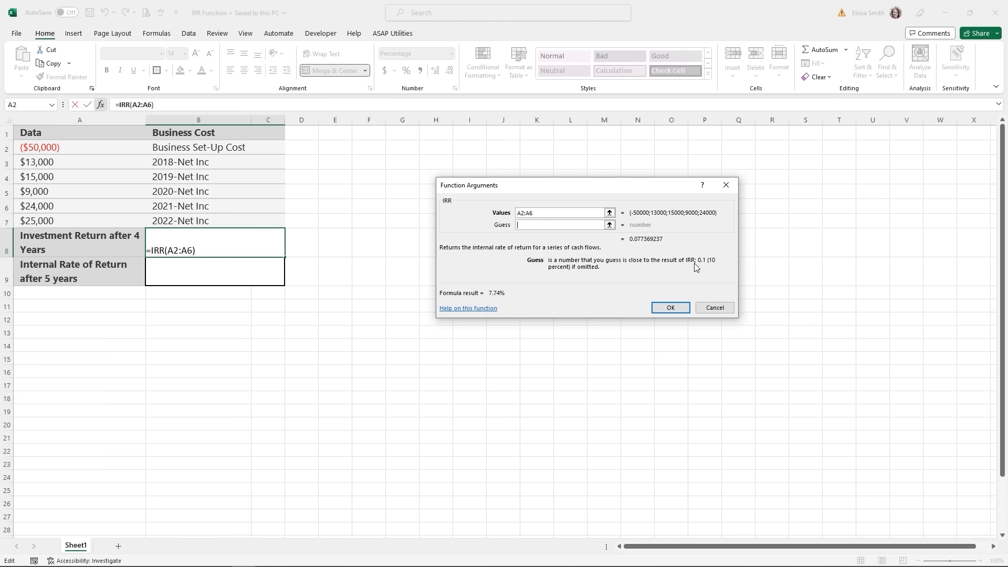
{"action": "left_click", "coordinate": [669, 308]}
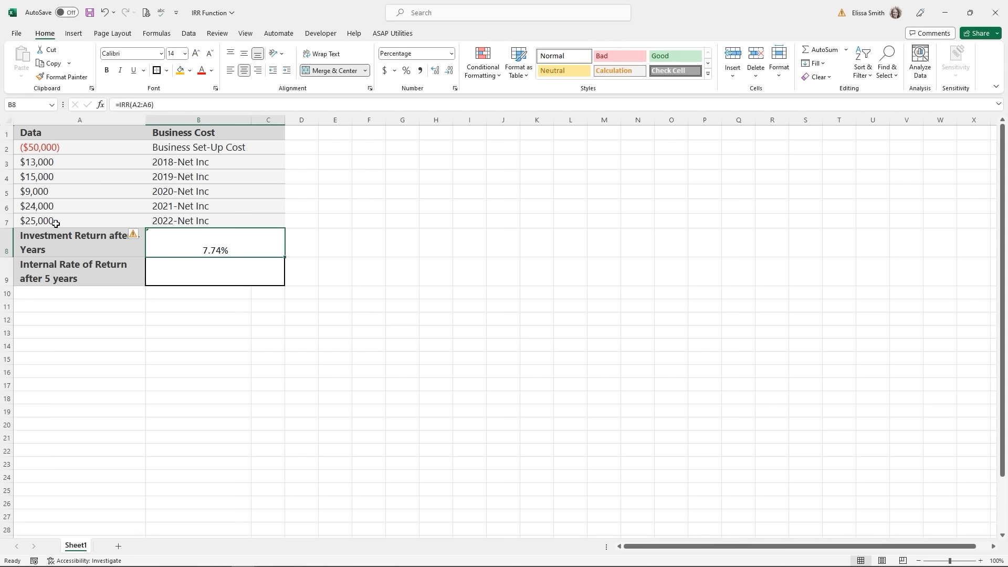
{"action": "left_click", "coordinate": [199, 275]}
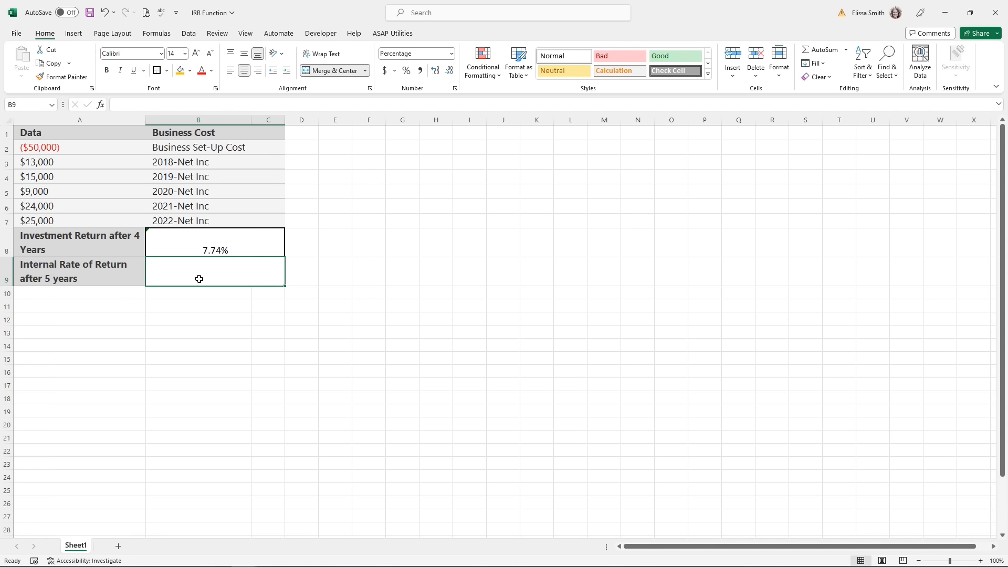
- Enter =IRR(A2:A7) in B9 for an 18% five-year return
{"action": "type", "text": "=irr"}
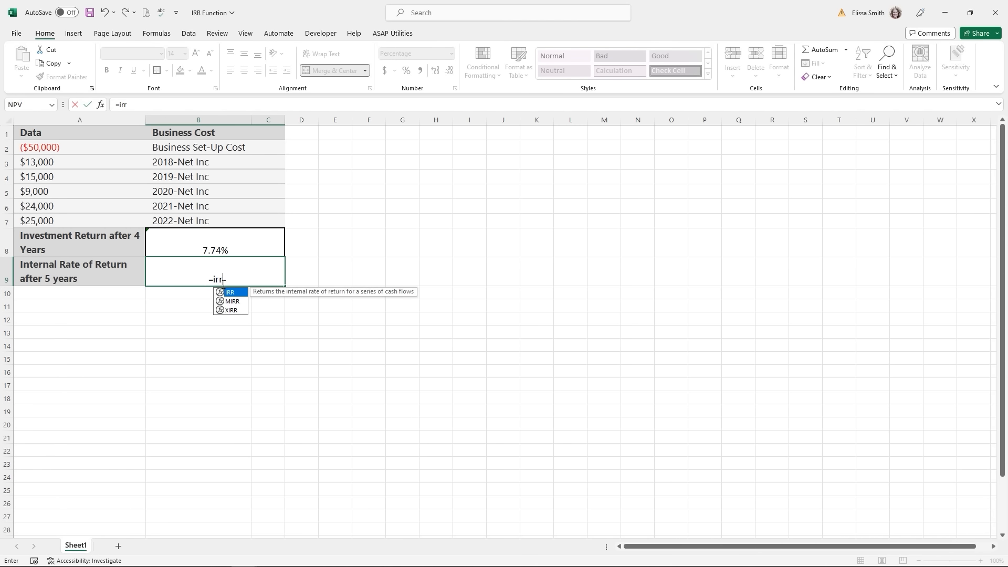
{"action": "double_click", "coordinate": [230, 292]}
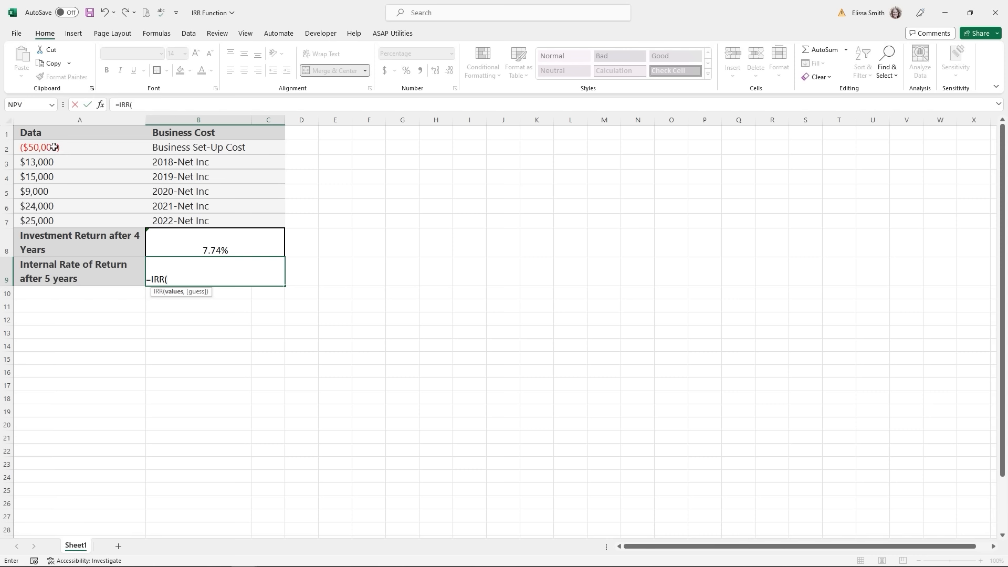
{"action": "left_click_drag", "start_coordinate": [51, 147], "coordinate": [54, 220]}
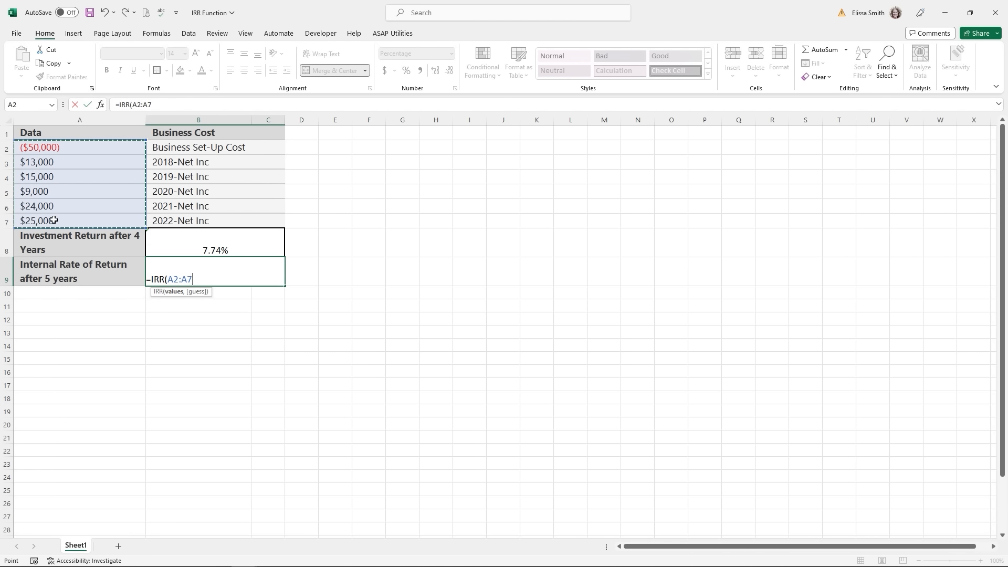
{"action": "key", "text": "Return"}
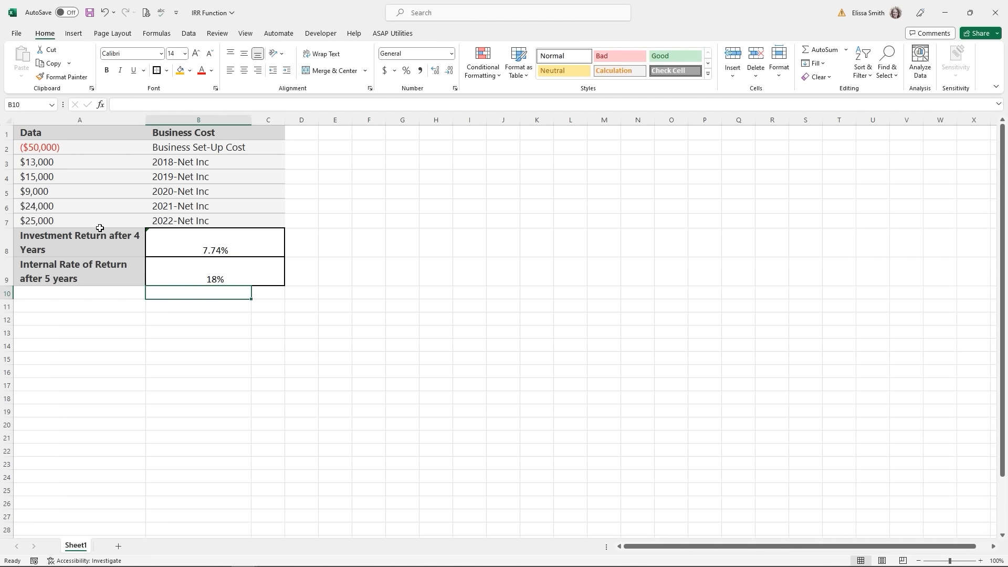
{"action": "left_click", "coordinate": [198, 310]}
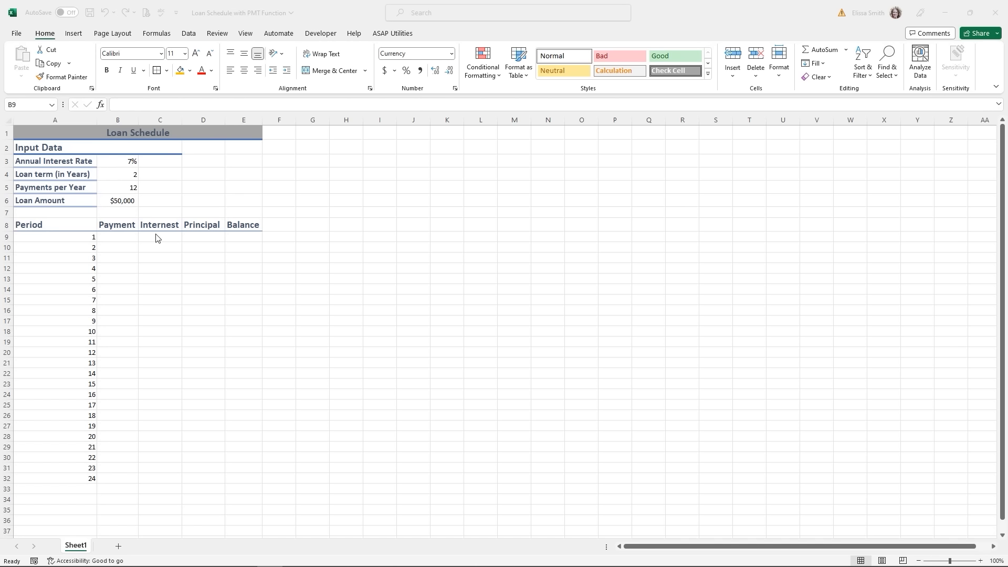
- Begin =PMT( in cell B9 and bring up the PMT Function Arguments form
{"action": "left_click", "coordinate": [120, 235]}
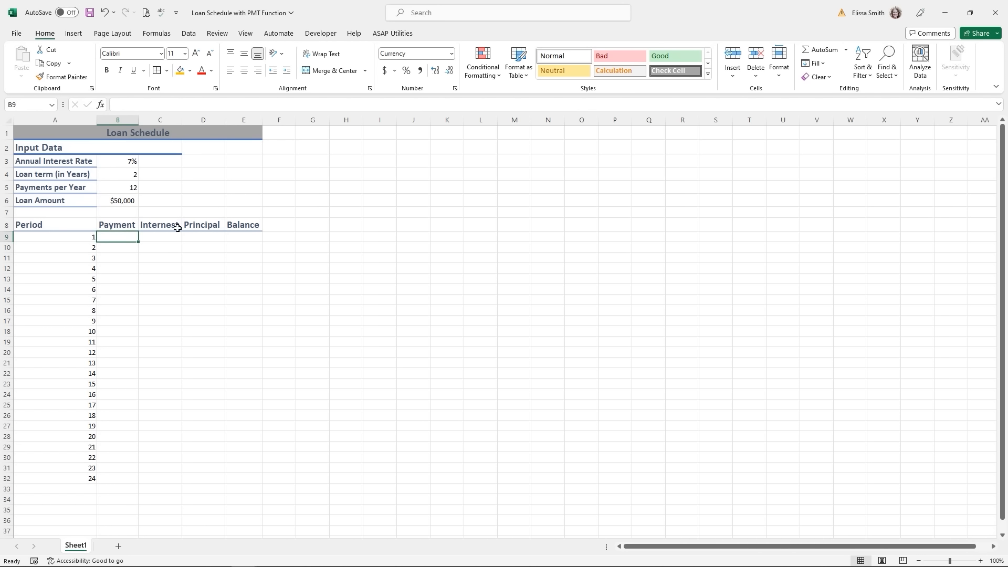
{"action": "type", "text": "=pmt"}
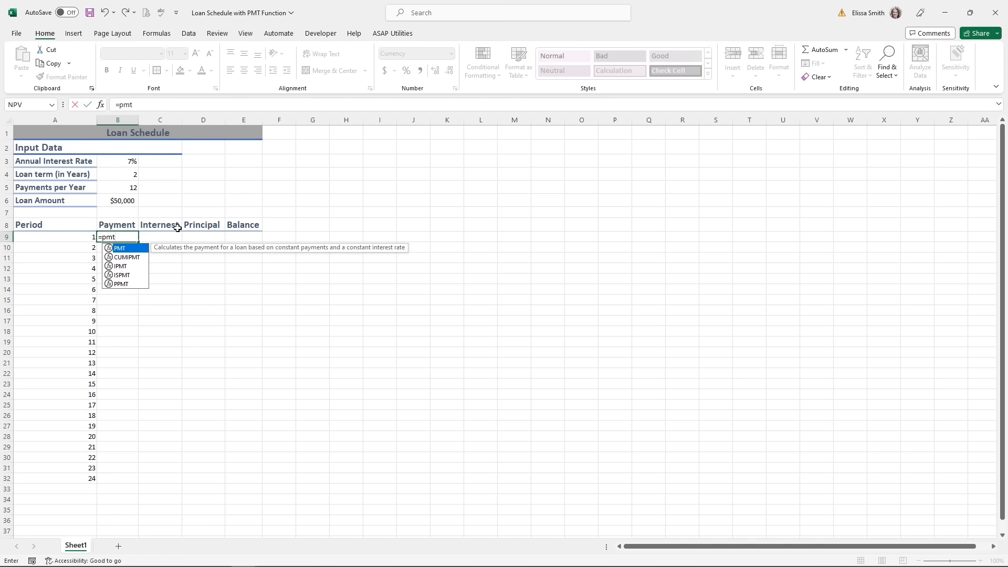
{"action": "key", "text": "Tab"}
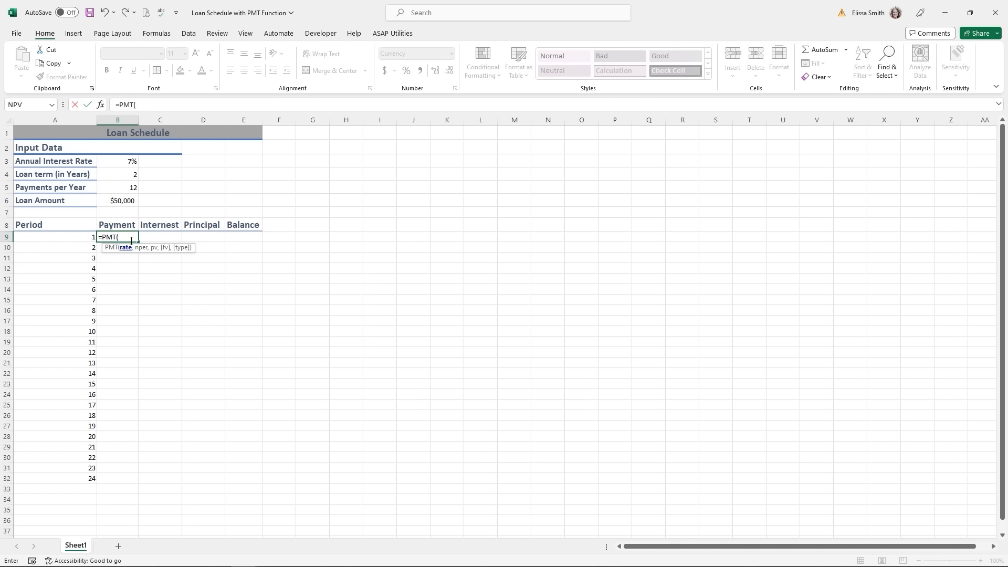
{"action": "left_click", "coordinate": [101, 105]}
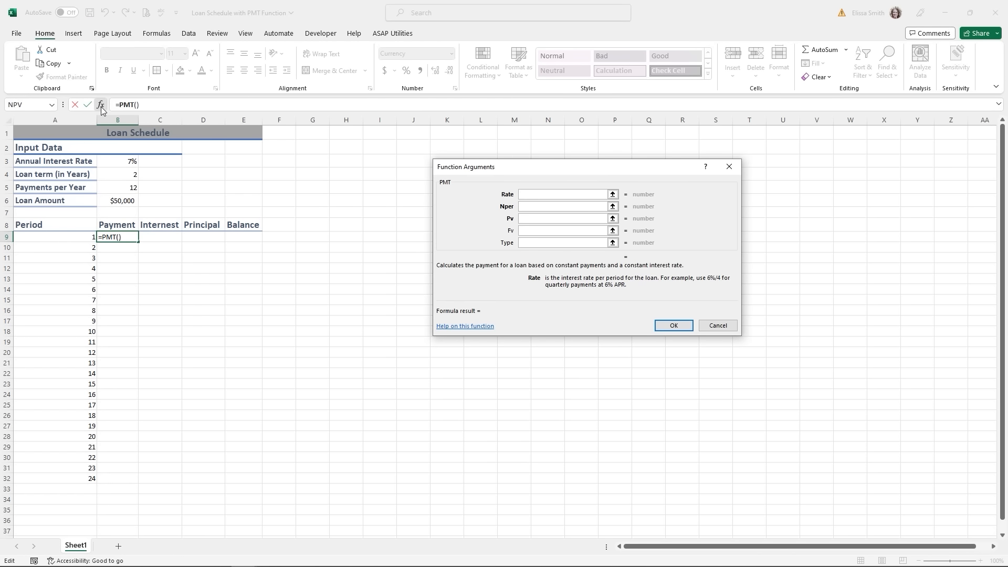
- Enter PMT arguments Rate B3/B5, Nper B4*B5, Pv B6 so B9 shows ($2,238.63)
{"action": "left_click_drag", "start_coordinate": [539, 168], "coordinate": [382, 123]}
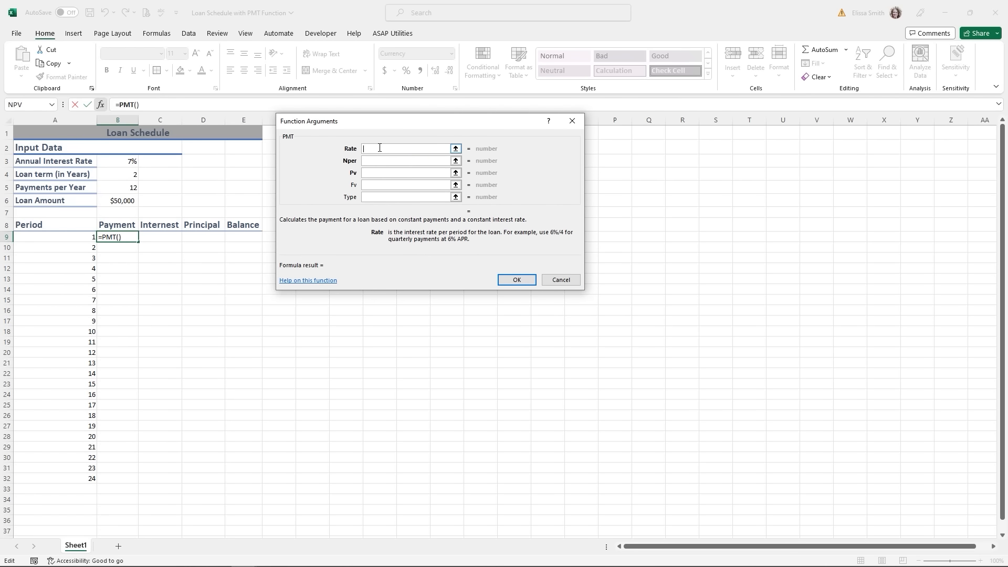
{"action": "left_click", "coordinate": [127, 162]}
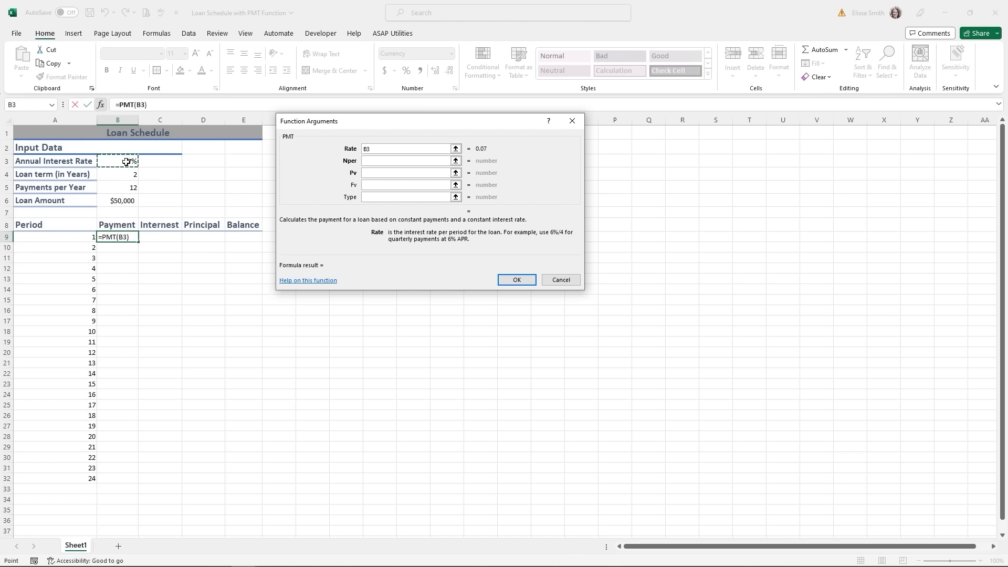
{"action": "type", "text": "/"}
{"action": "left_click", "coordinate": [124, 187]}
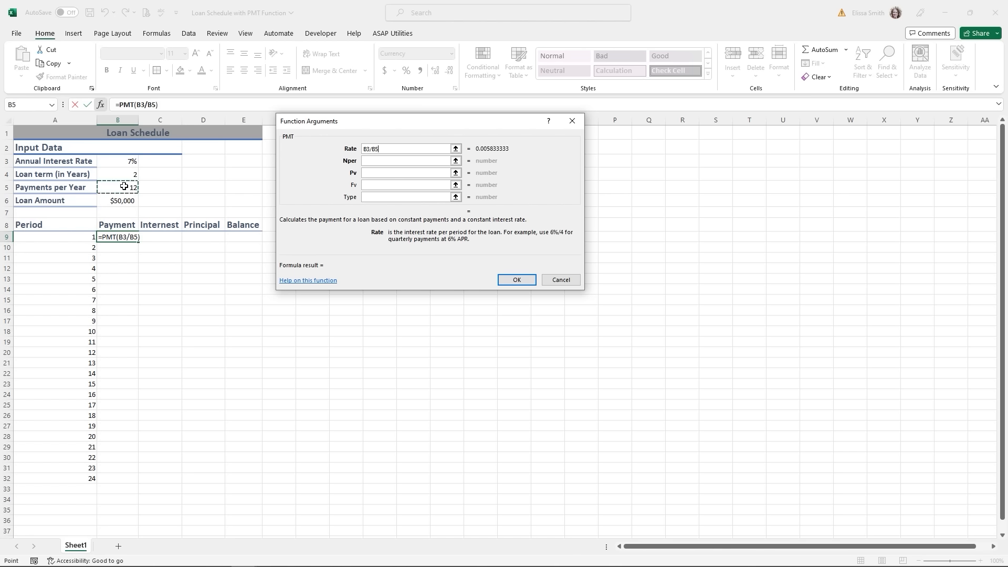
{"action": "left_click", "coordinate": [389, 161]}
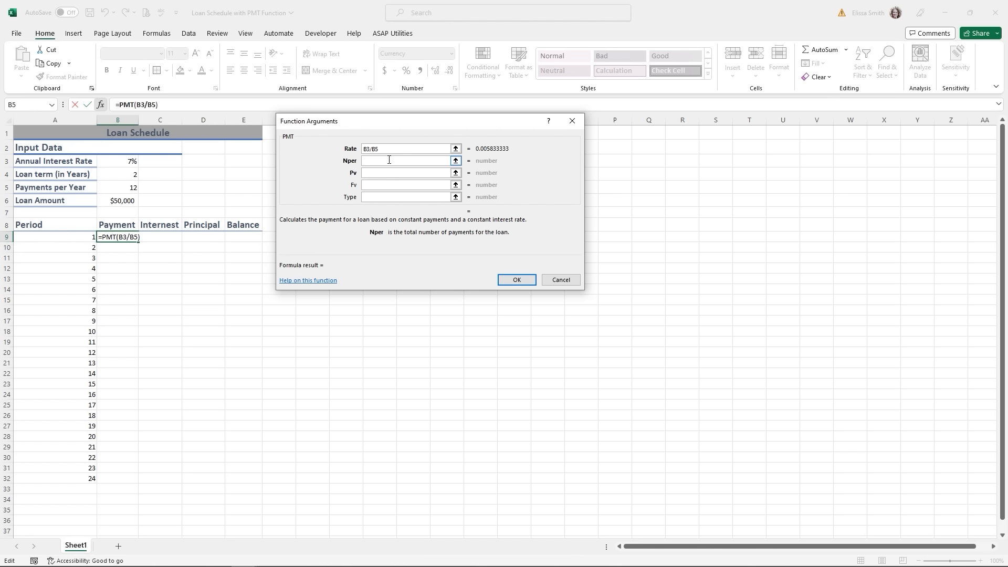
{"action": "left_click", "coordinate": [117, 174]}
{"action": "type", "text": "*"}
{"action": "left_click", "coordinate": [116, 187]}
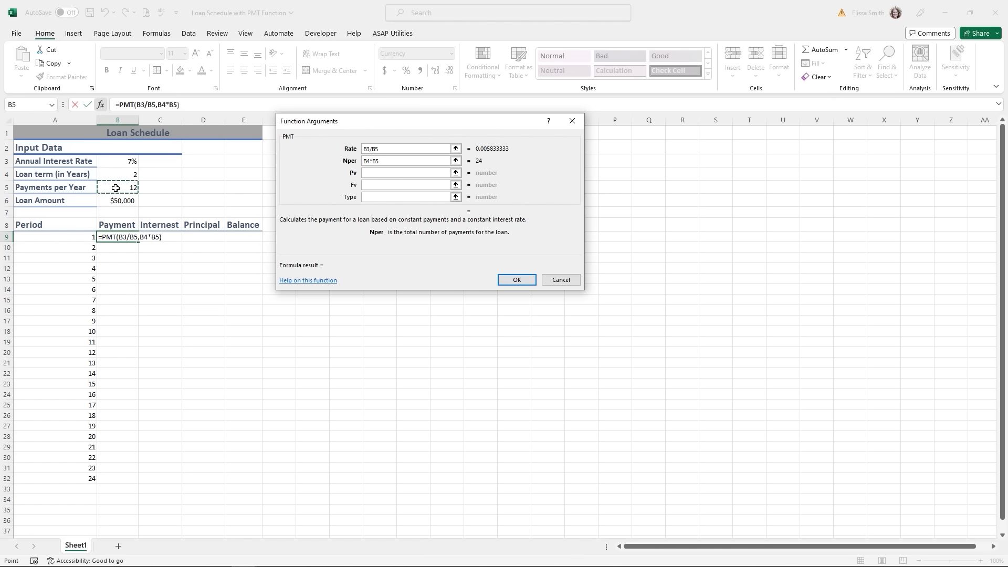
{"action": "left_click", "coordinate": [375, 174]}
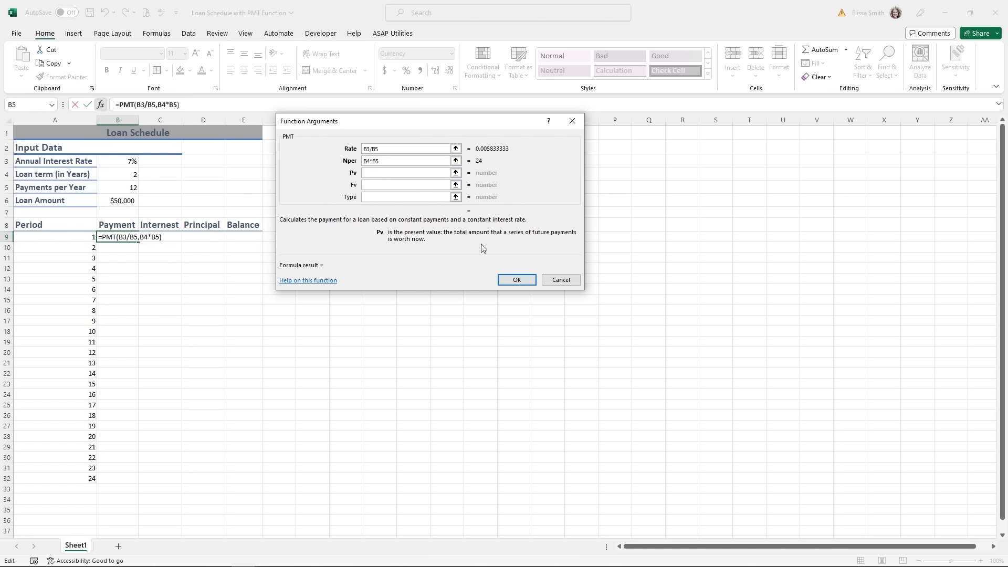
{"action": "left_click", "coordinate": [124, 201]}
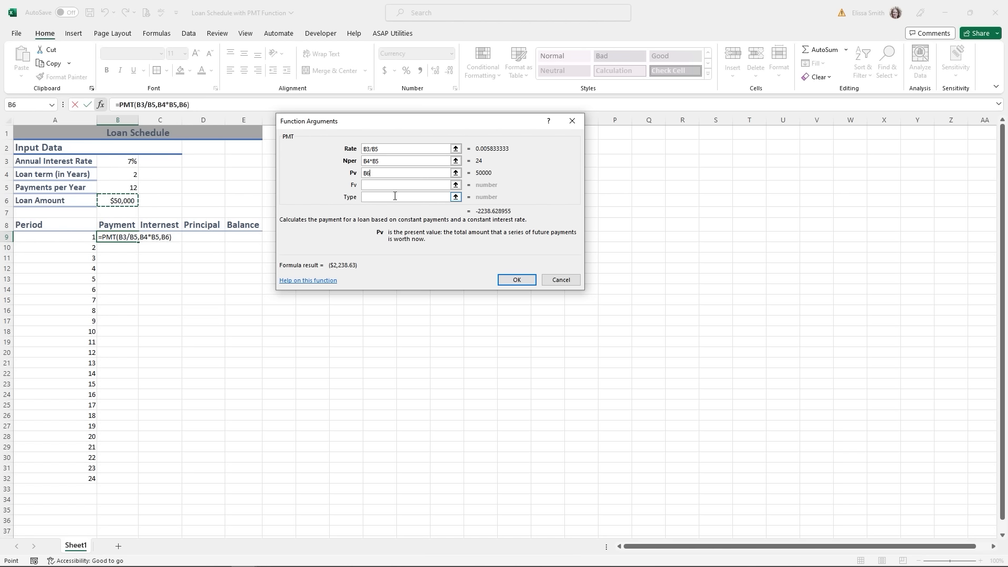
{"action": "left_click", "coordinate": [515, 279]}
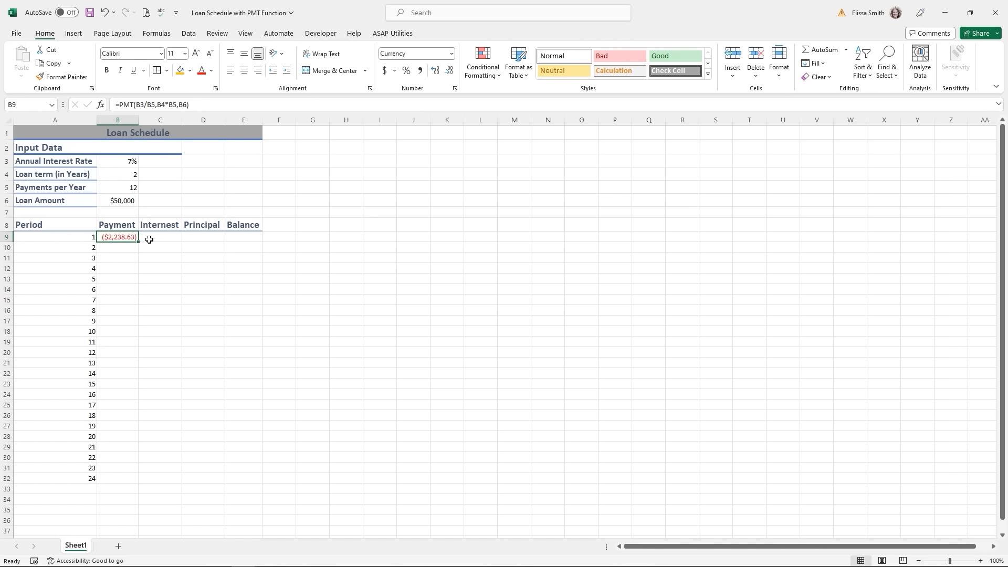
- Undo the faulty fill and make B9's PMT references absolute with F4
{"action": "left_click_drag", "start_coordinate": [137, 244], "coordinate": [158, 483]}
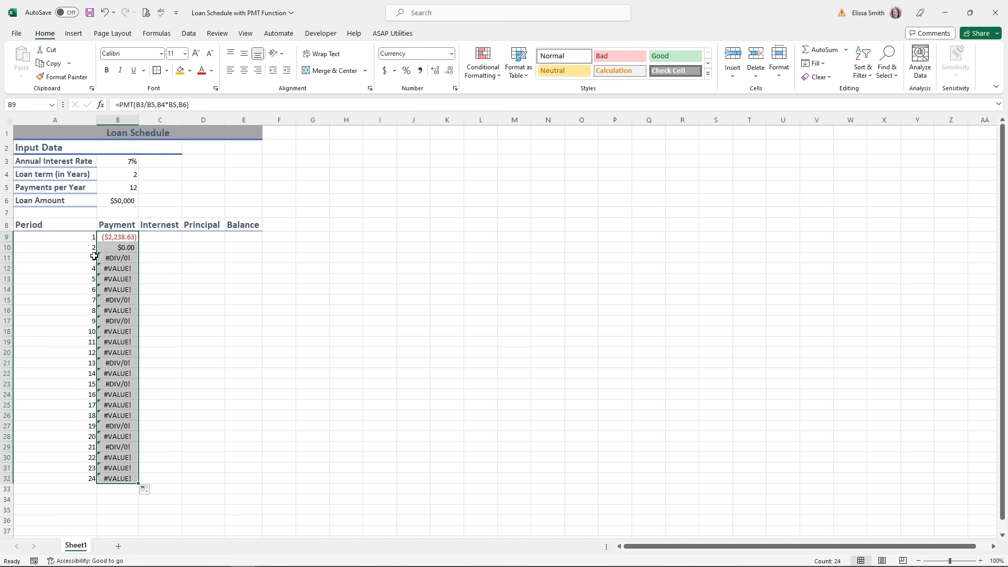
{"action": "key", "text": "ctrl+z"}
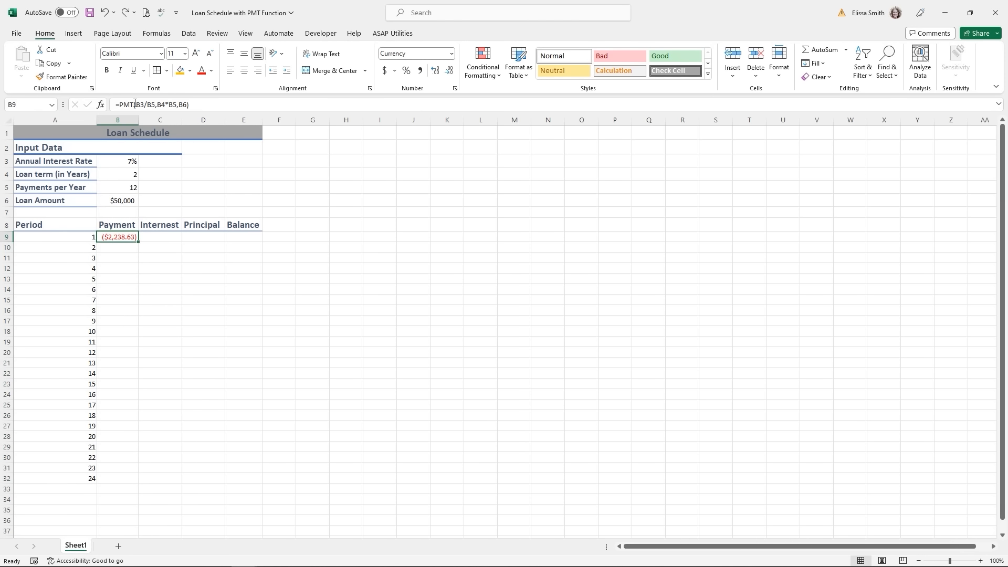
{"action": "left_click_drag", "start_coordinate": [135, 103], "coordinate": [188, 106]}
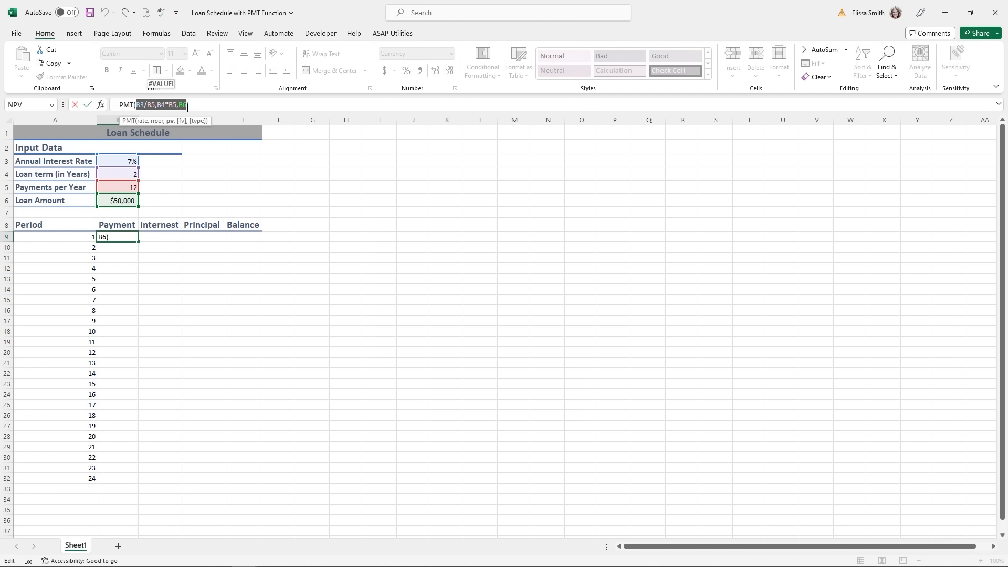
{"action": "key", "text": "F4"}
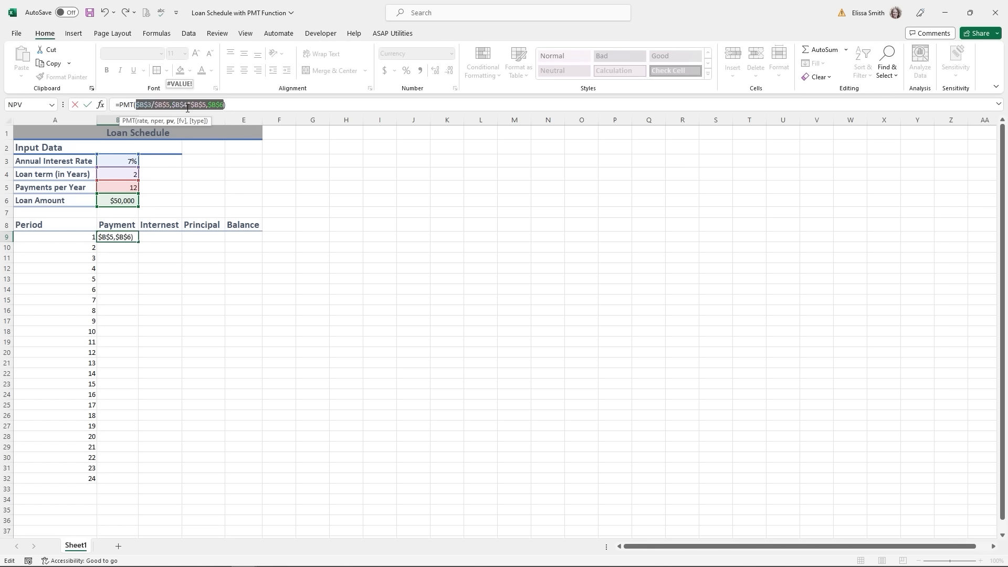
{"action": "key", "text": "Return"}
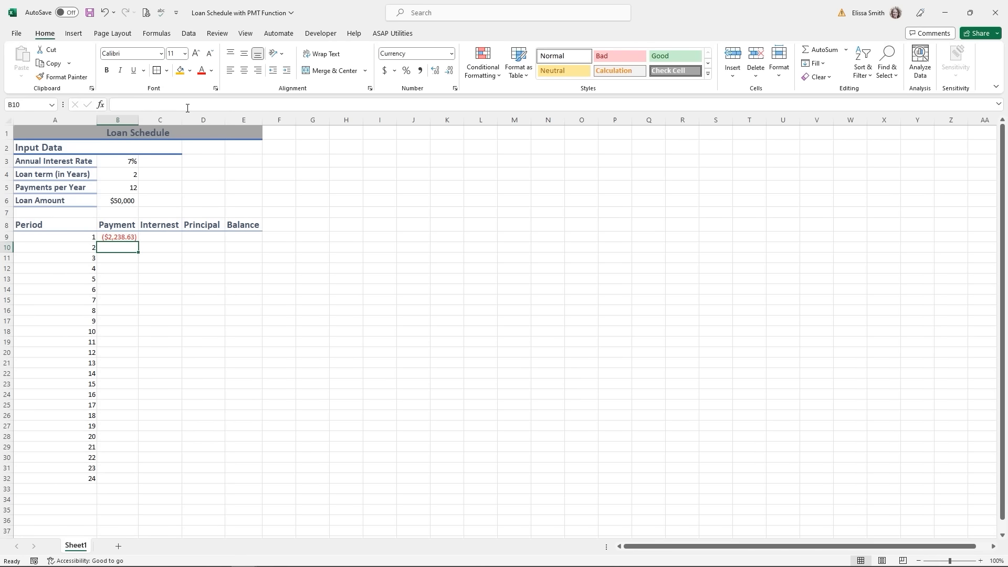
- Copy the absolute payment formula from B9 down through row 32
{"action": "left_click", "coordinate": [118, 237]}
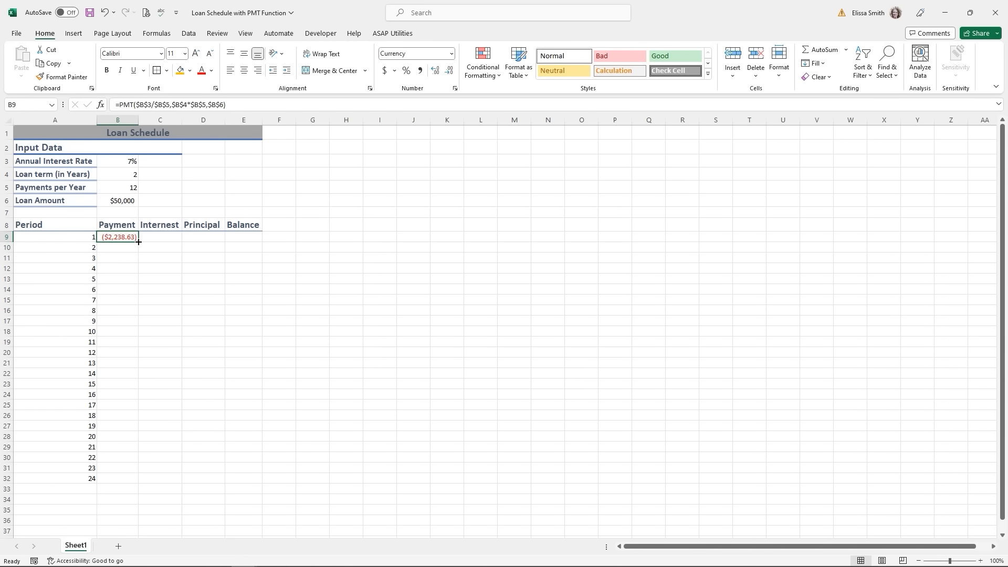
{"action": "left_click_drag", "start_coordinate": [138, 241], "coordinate": [120, 483]}
{"action": "left_click_drag", "start_coordinate": [156, 245], "coordinate": [155, 238]}
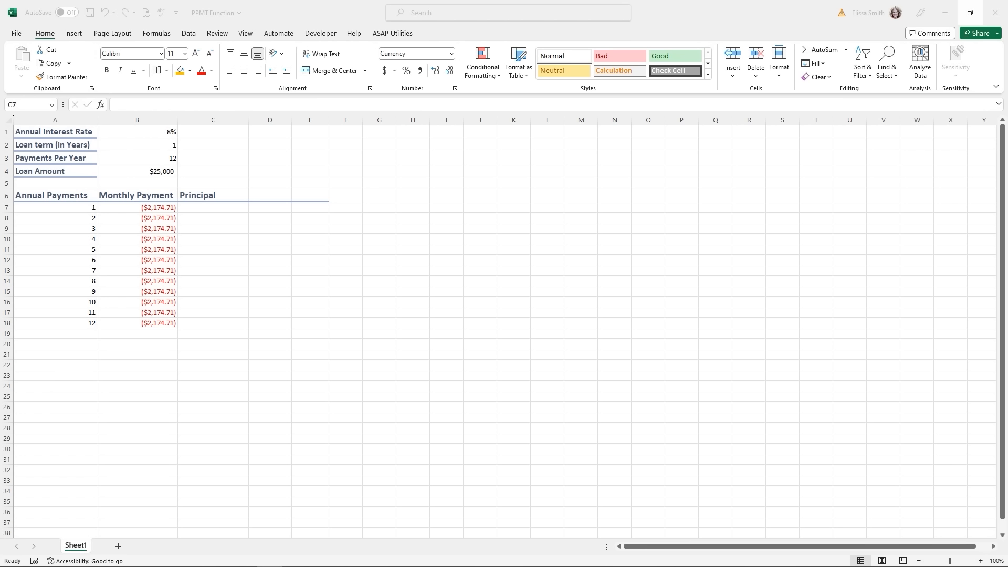
- Type =PPMT( into C7 of the PPMT Function workbook and bring up its argument form
{"action": "left_click", "coordinate": [205, 213]}
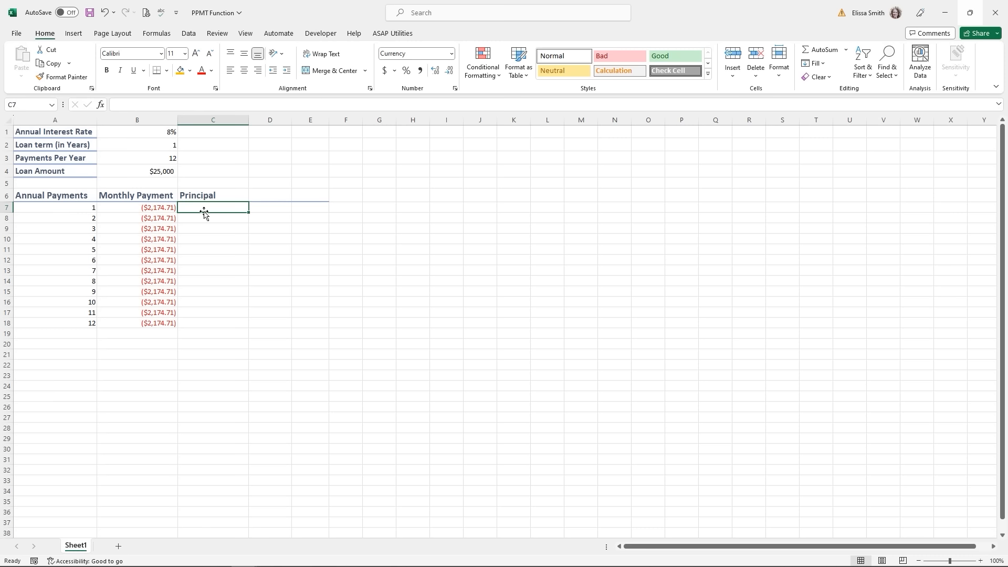
{"action": "type", "text": "=ppmt"}
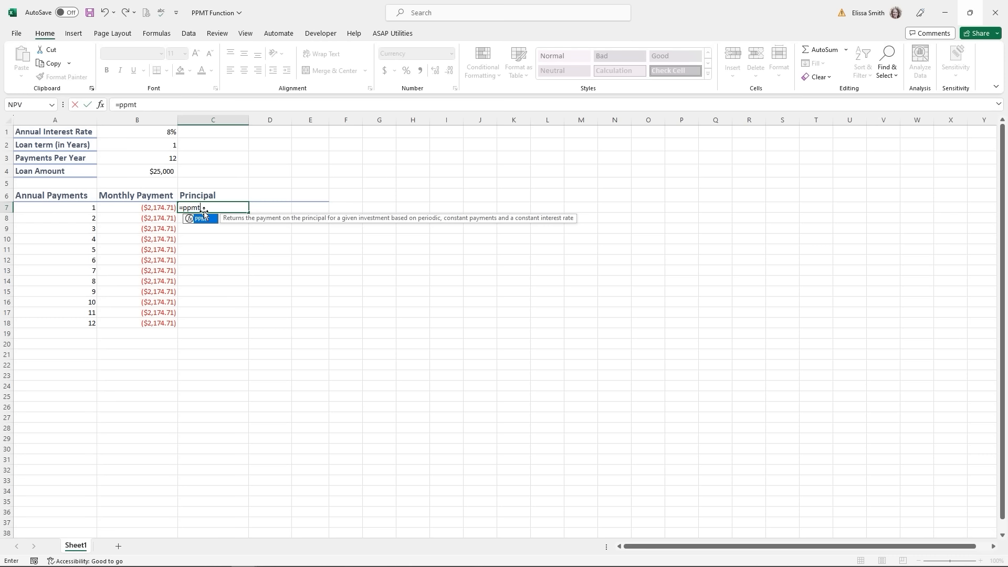
{"action": "type", "text": "("}
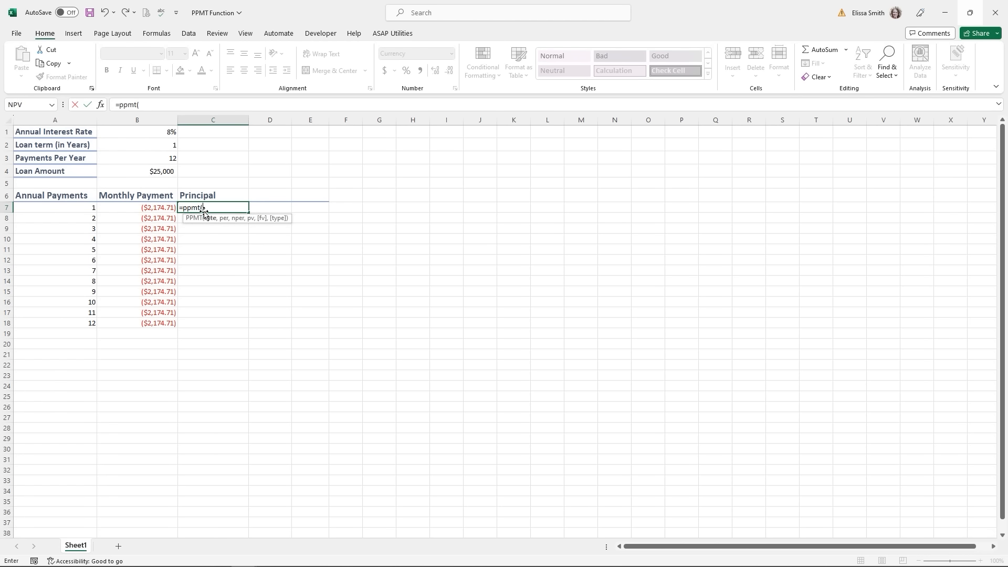
{"action": "left_click", "coordinate": [97, 106]}
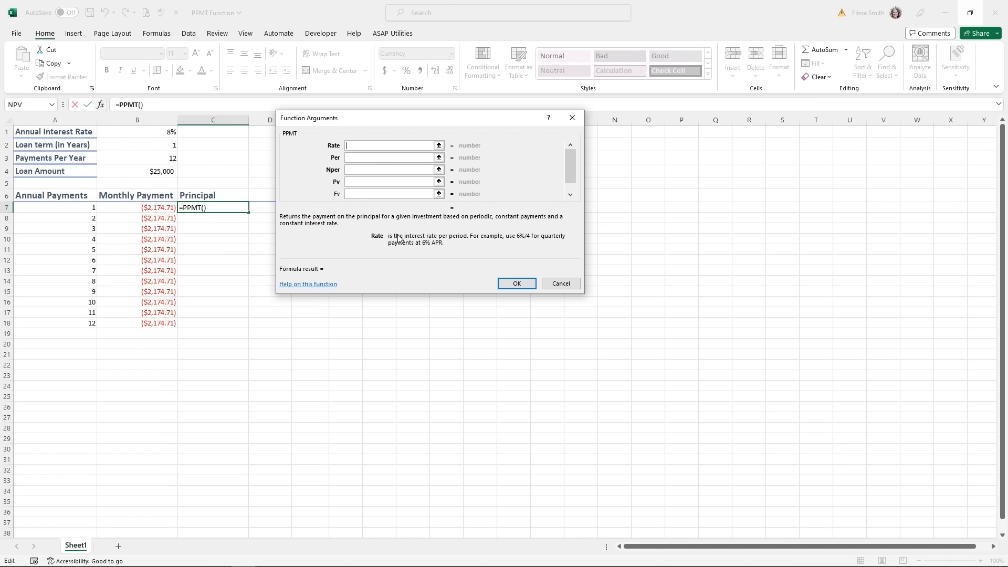
- Enter PPMT arguments Rate B1/B3, Per A7, Nper B2*B3, Pv B4, giving ($2,008.04) in C7
{"action": "left_click", "coordinate": [157, 135]}
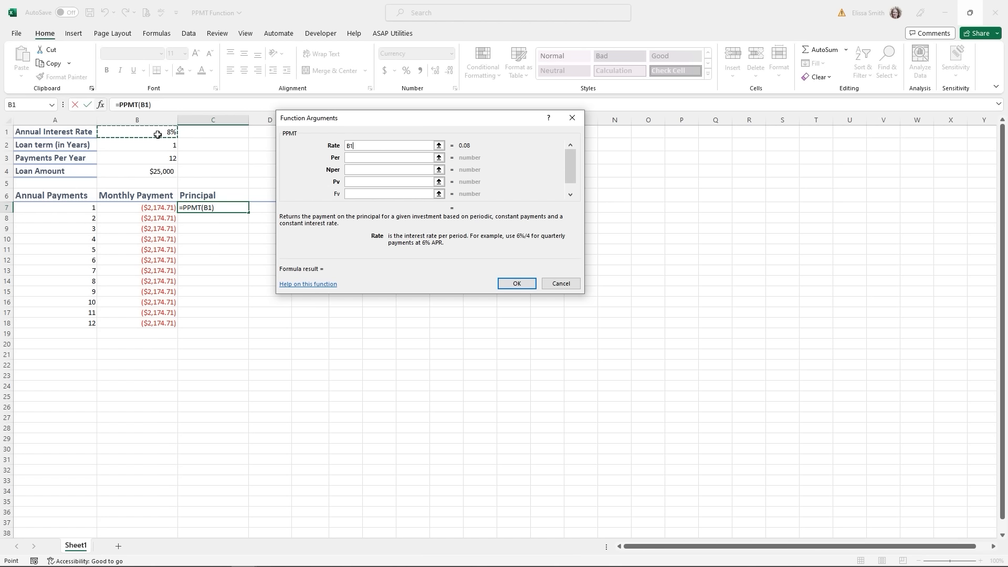
{"action": "type", "text": "/"}
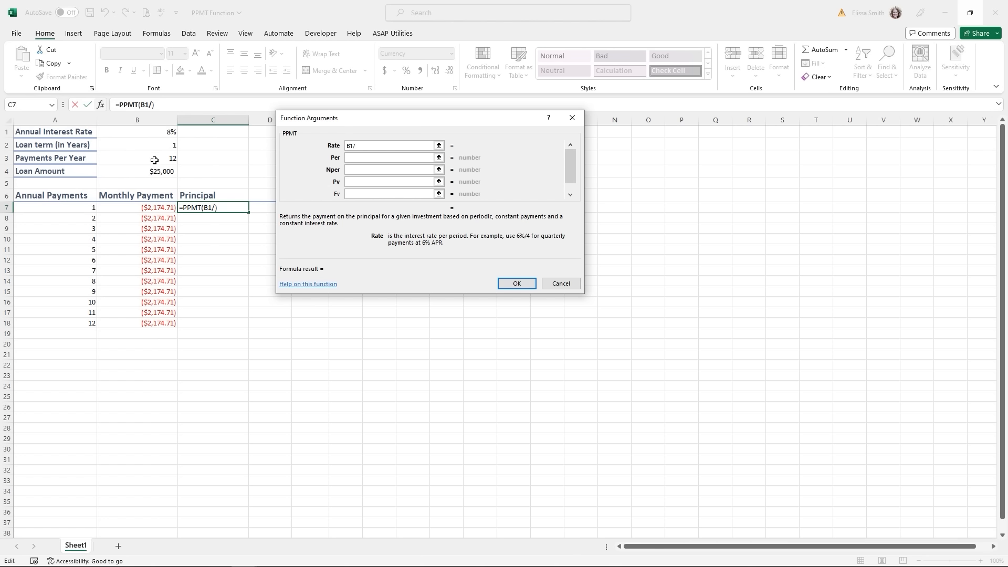
{"action": "left_click", "coordinate": [155, 160]}
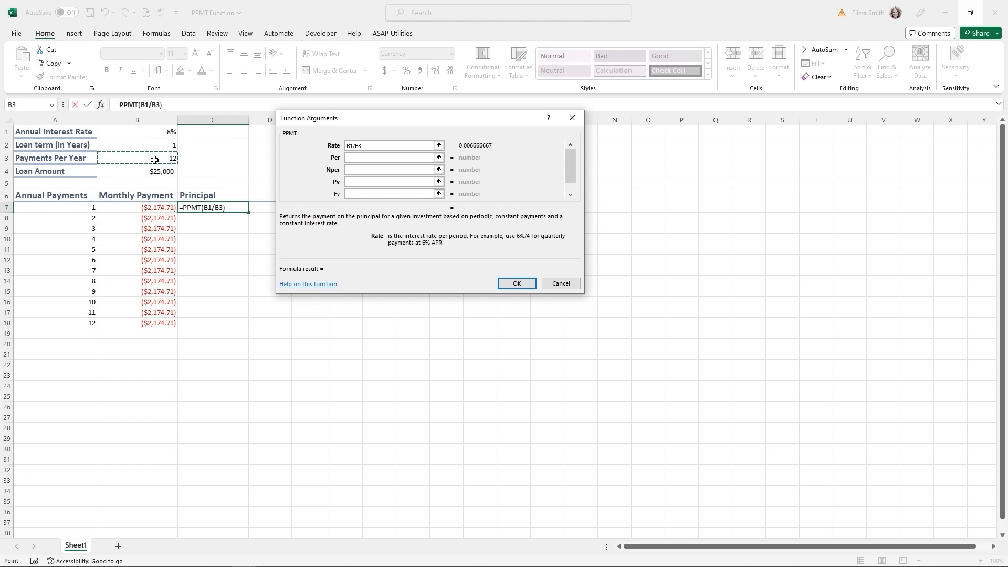
{"action": "left_click", "coordinate": [355, 159]}
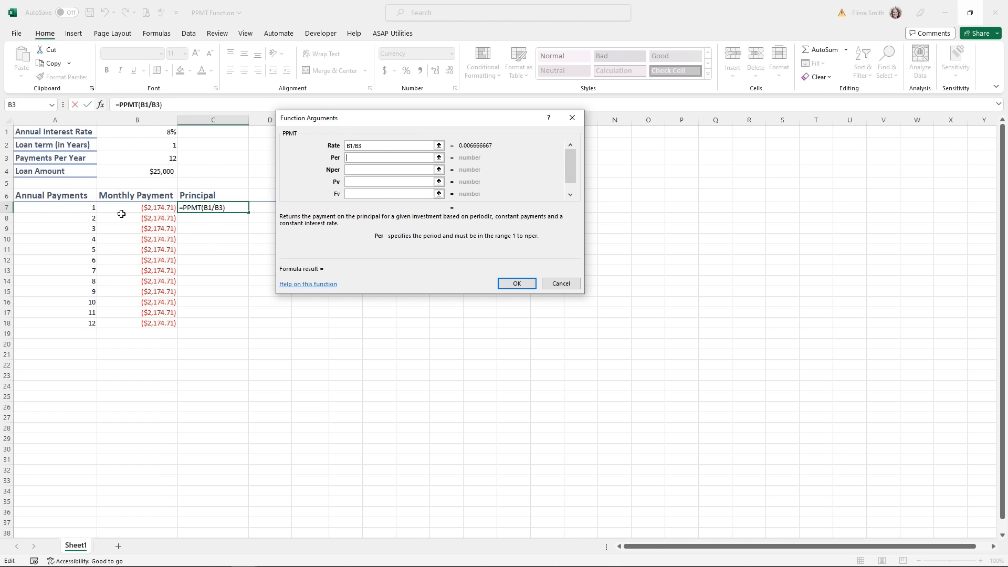
{"action": "left_click", "coordinate": [70, 209]}
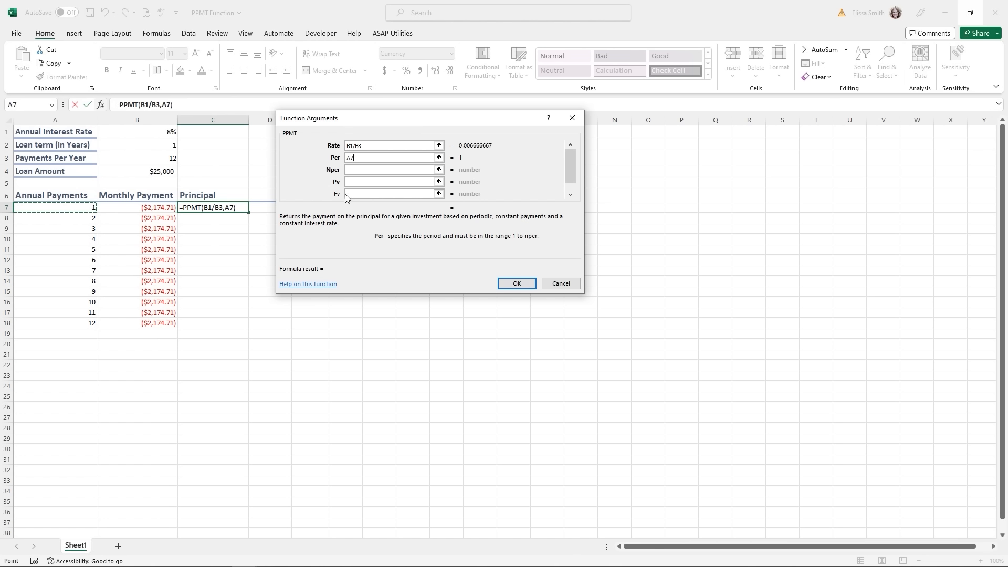
{"action": "left_click", "coordinate": [348, 171]}
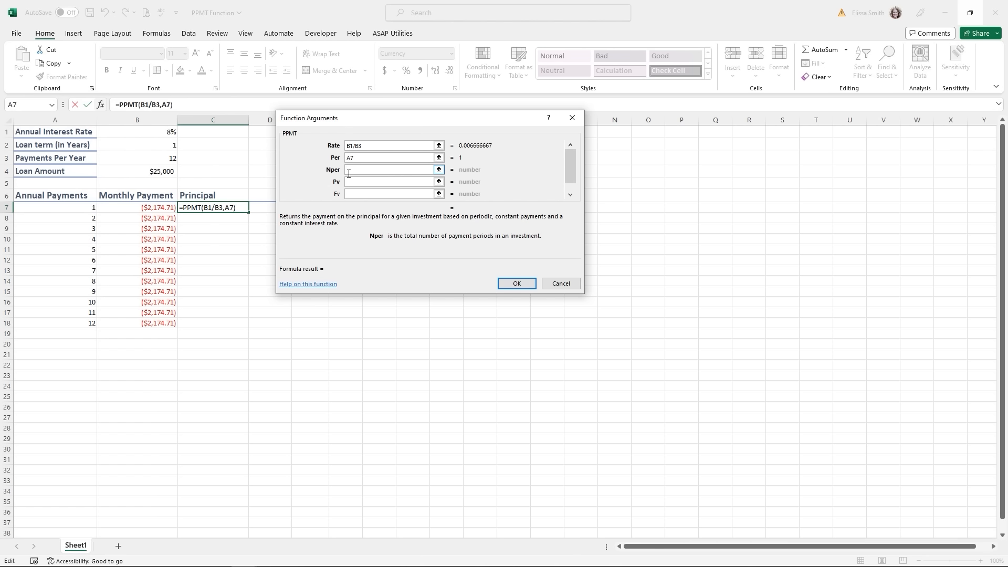
{"action": "left_click", "coordinate": [147, 146]}
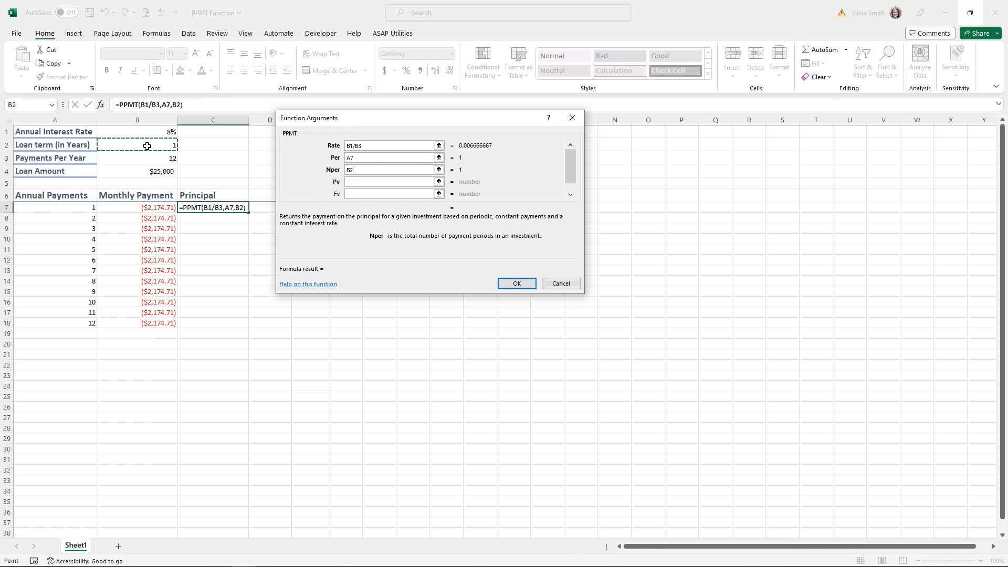
{"action": "type", "text": "*"}
{"action": "left_click", "coordinate": [141, 160]}
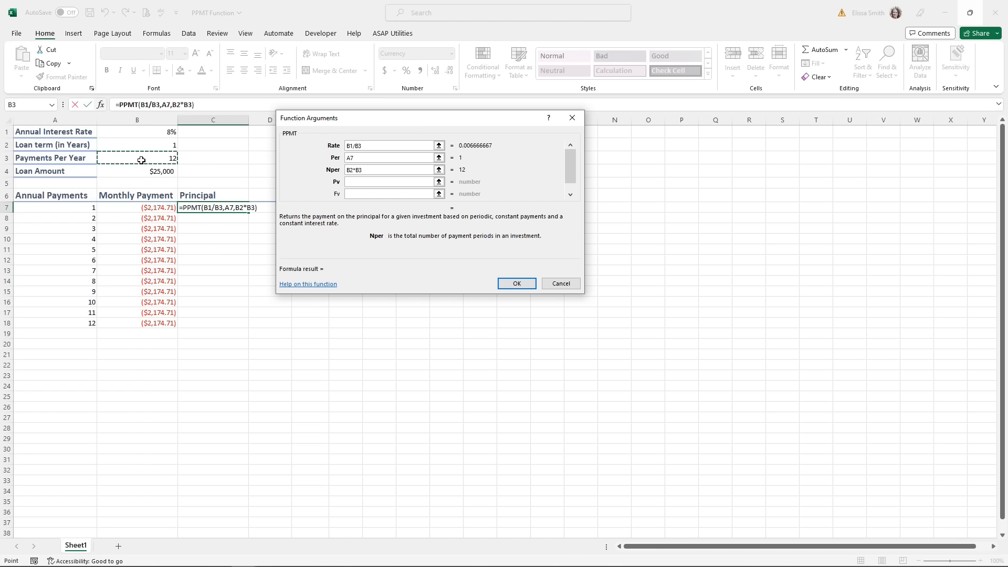
{"action": "type", "text": ","}
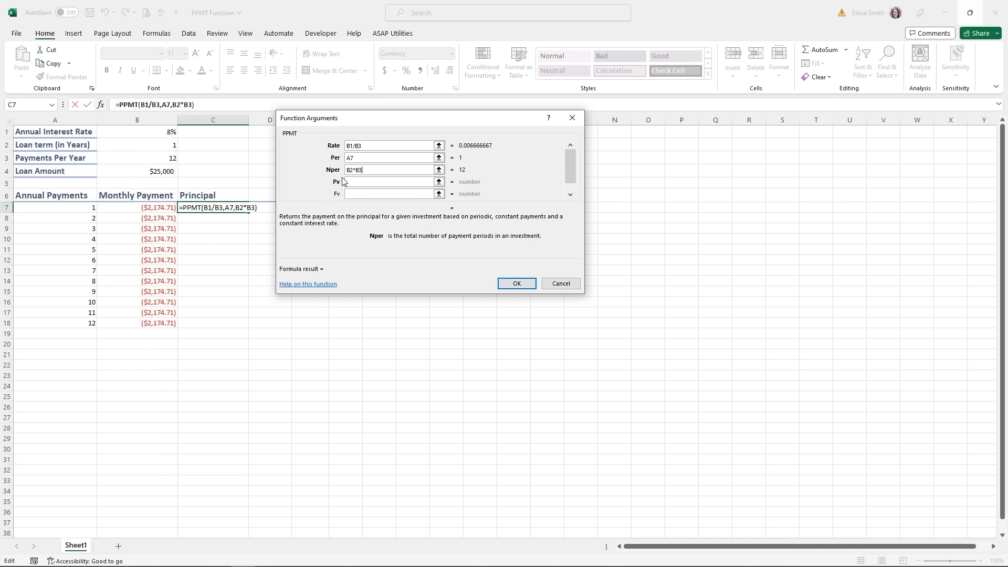
{"action": "left_click", "coordinate": [347, 184]}
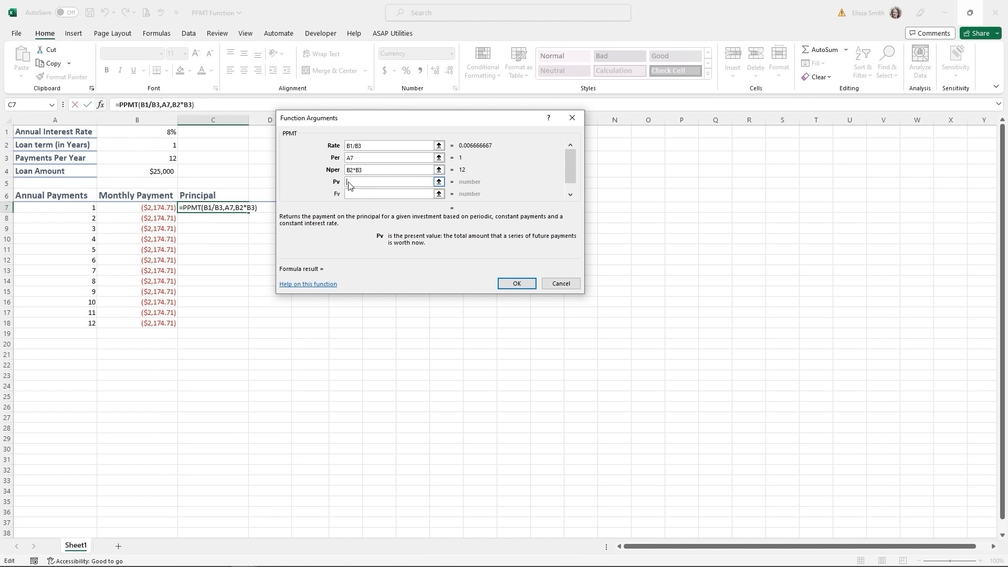
{"action": "left_click", "coordinate": [166, 173]}
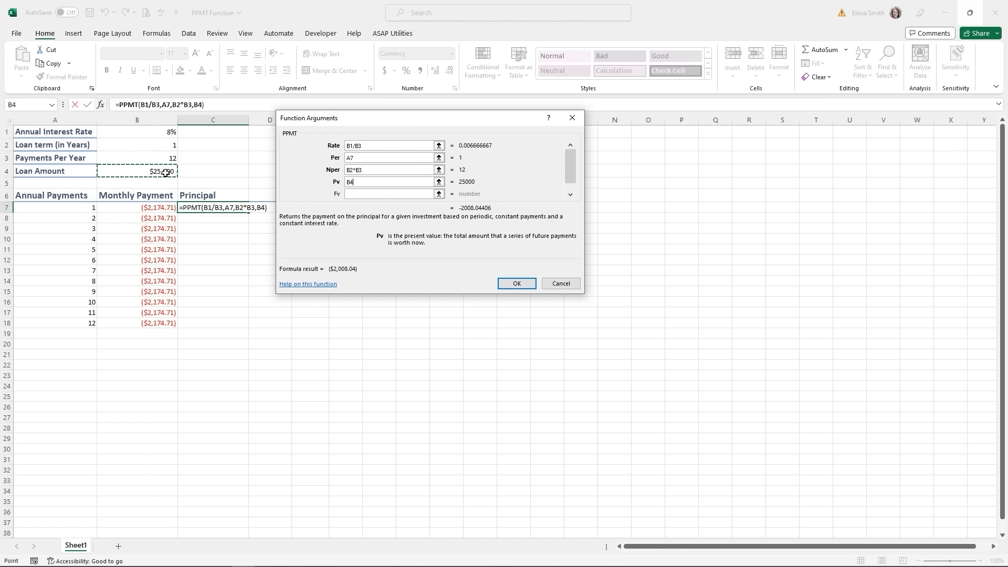
{"action": "left_click", "coordinate": [527, 285]}
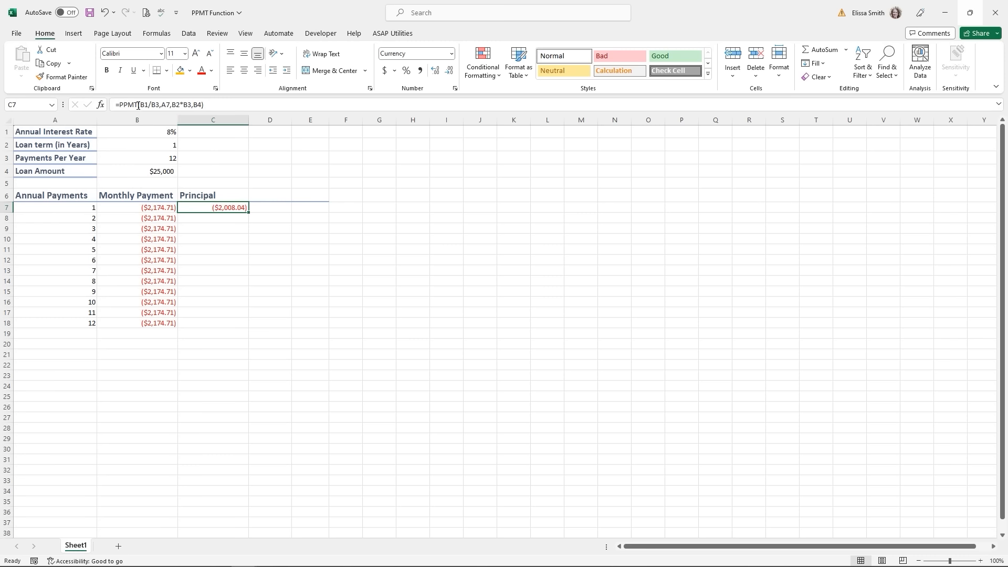
{"action": "left_click_drag", "start_coordinate": [140, 105], "coordinate": [159, 107]}
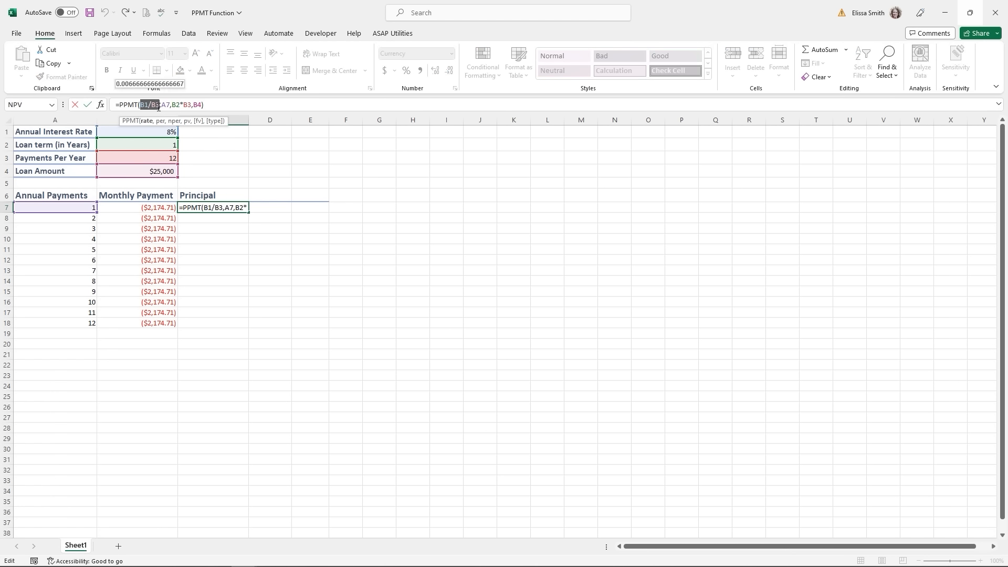
{"action": "key", "text": "F4"}
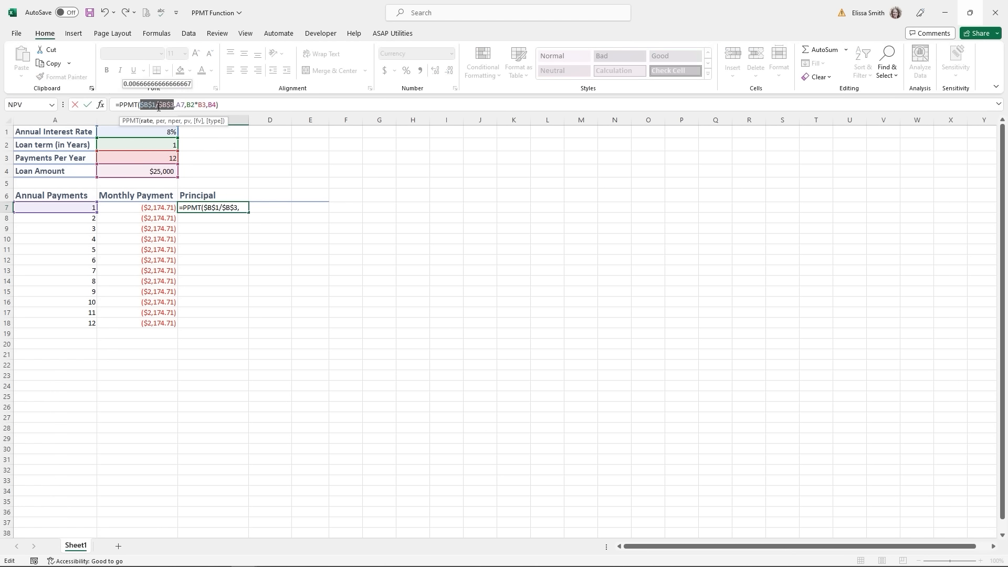
{"action": "left_click_drag", "start_coordinate": [187, 105], "coordinate": [216, 107]}
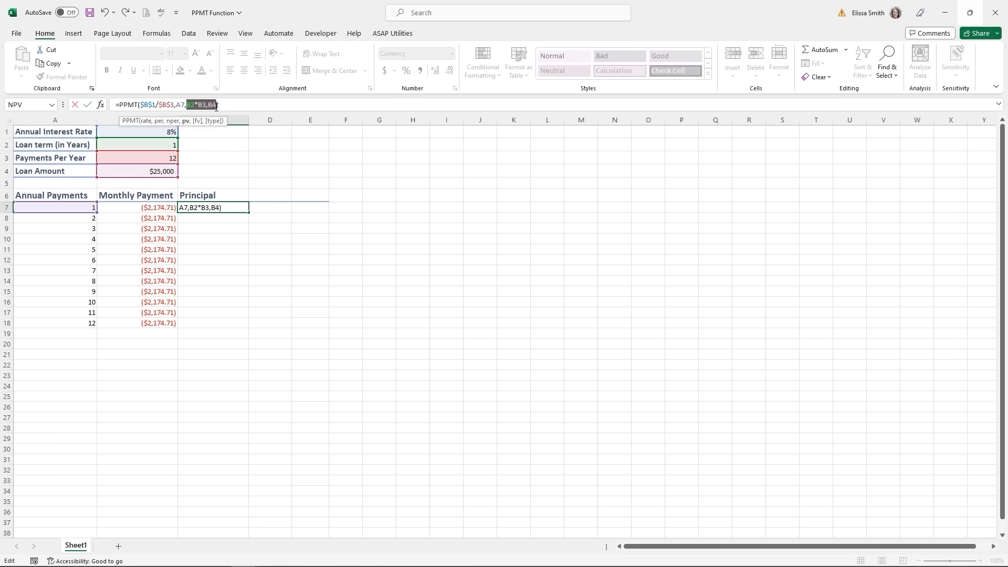
{"action": "key", "text": "F4"}
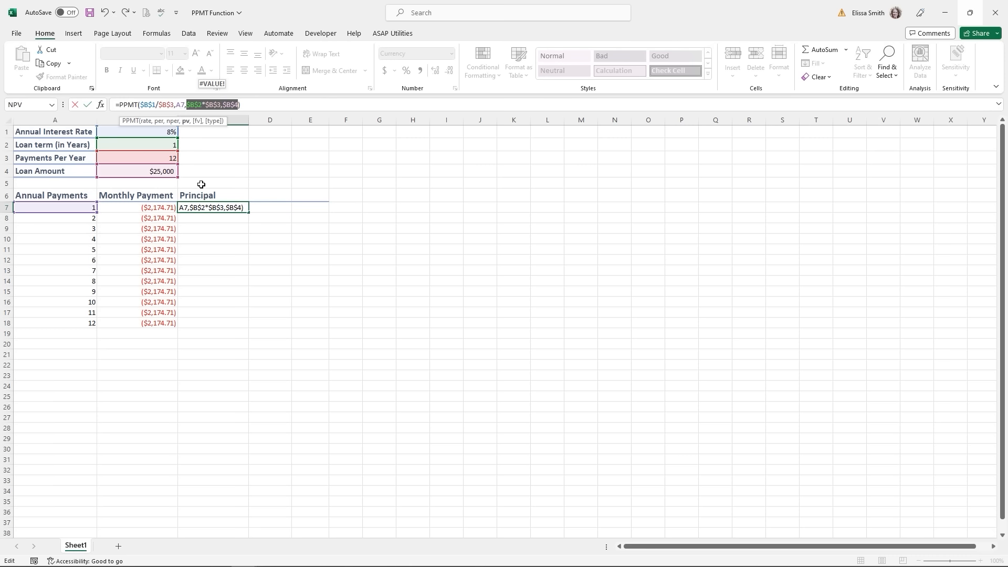
{"action": "key", "text": "Return"}
{"action": "left_click", "coordinate": [239, 207]}
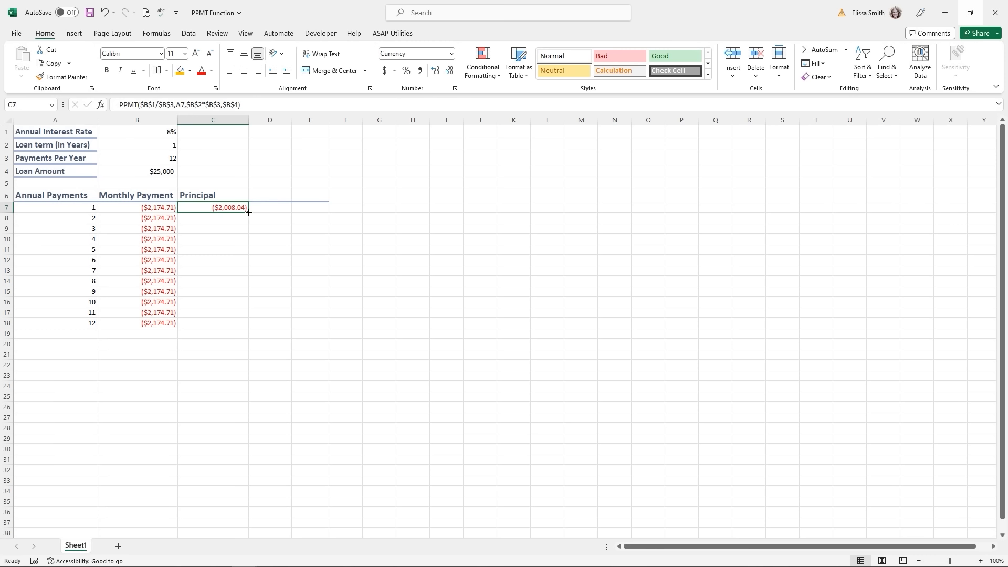
{"action": "left_click_drag", "start_coordinate": [249, 212], "coordinate": [234, 326]}
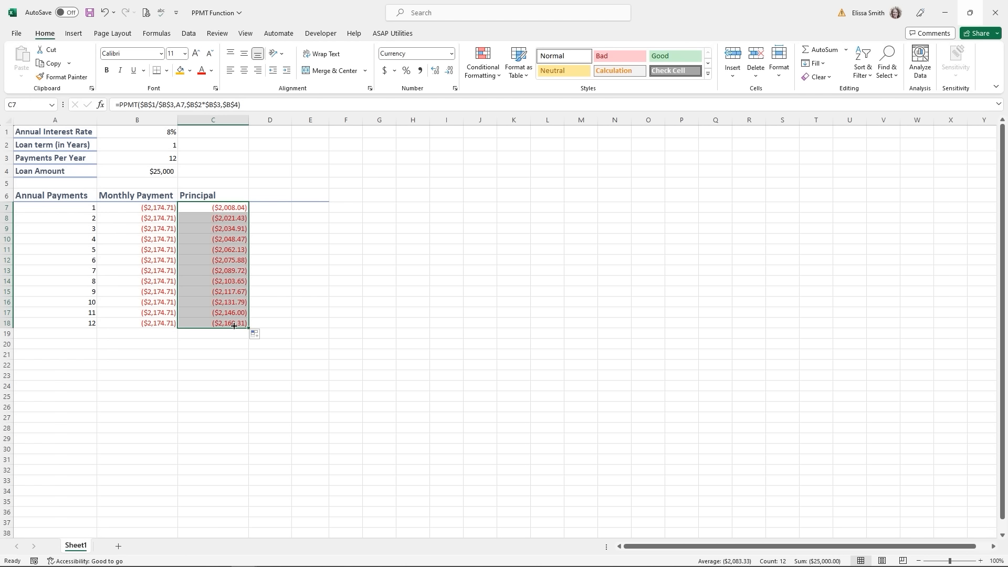
{"action": "left_click", "coordinate": [212, 301]}
{"action": "left_click", "coordinate": [209, 219]}
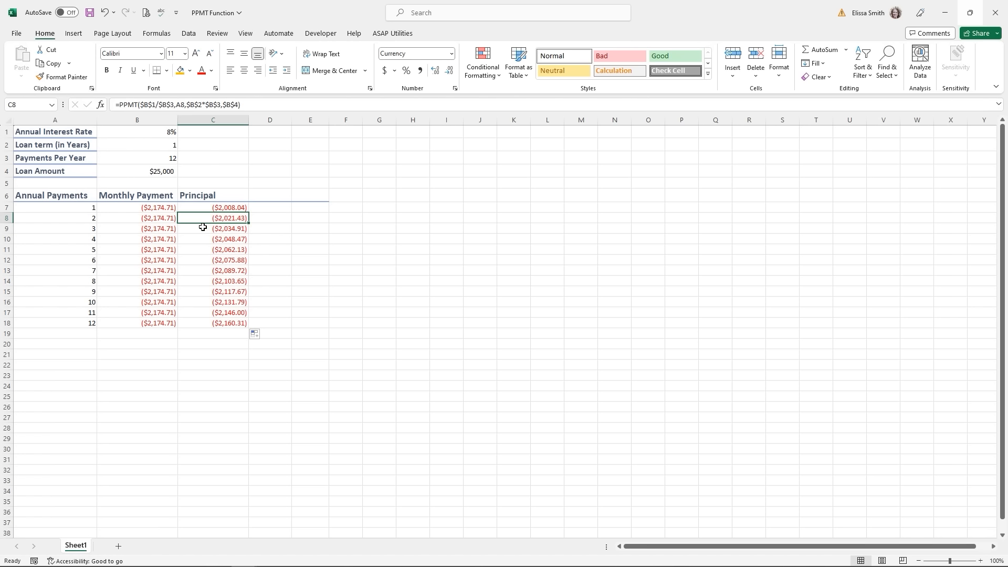
{"action": "left_click", "coordinate": [202, 227]}
{"action": "left_click", "coordinate": [204, 237]}
{"action": "left_click", "coordinate": [207, 250]}
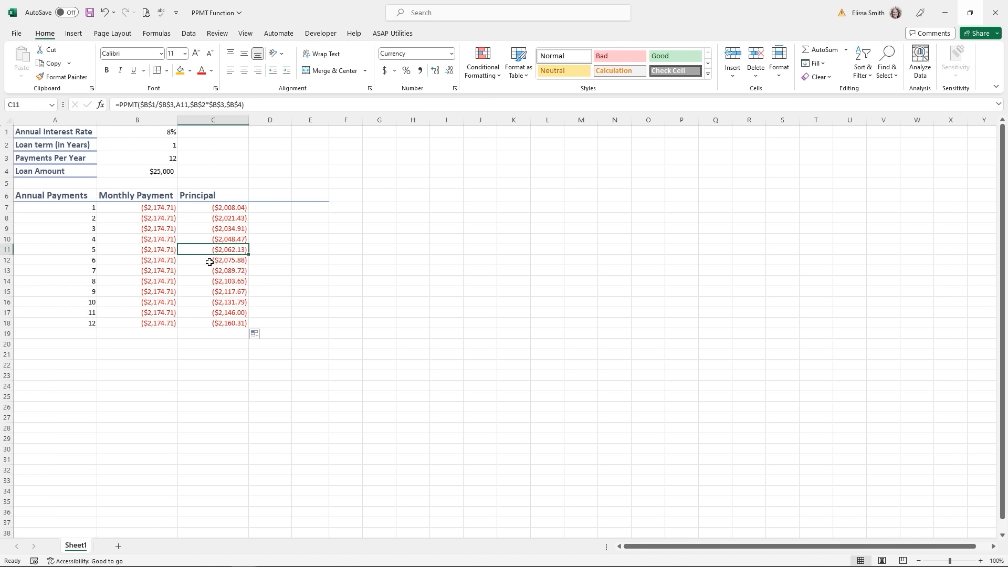
{"action": "left_click", "coordinate": [209, 261]}
{"action": "left_click", "coordinate": [208, 271]}
{"action": "left_click", "coordinate": [207, 282]}
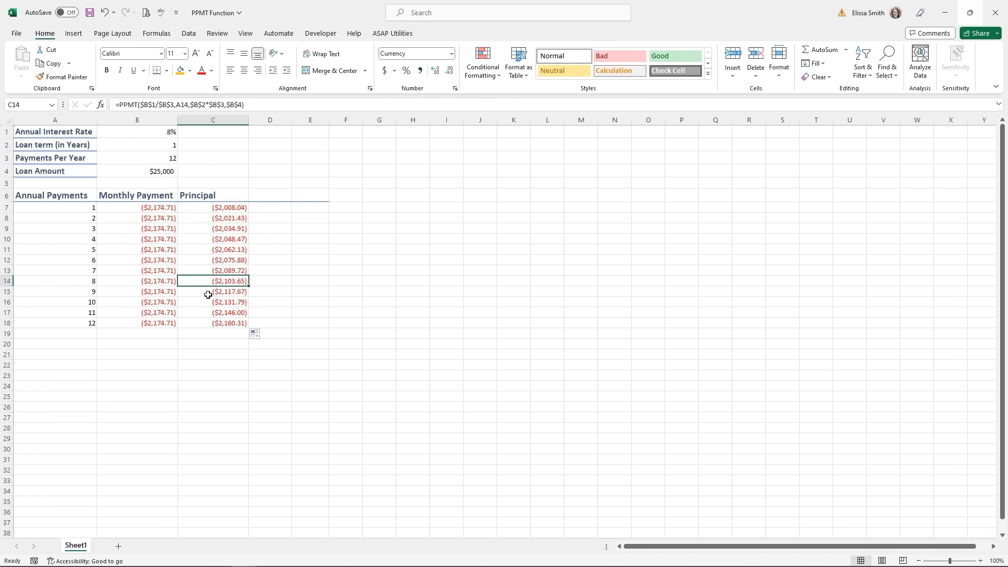
{"action": "left_click", "coordinate": [208, 293]}
{"action": "left_click", "coordinate": [208, 304]}
{"action": "left_click", "coordinate": [208, 315]}
{"action": "left_click", "coordinate": [208, 325]}
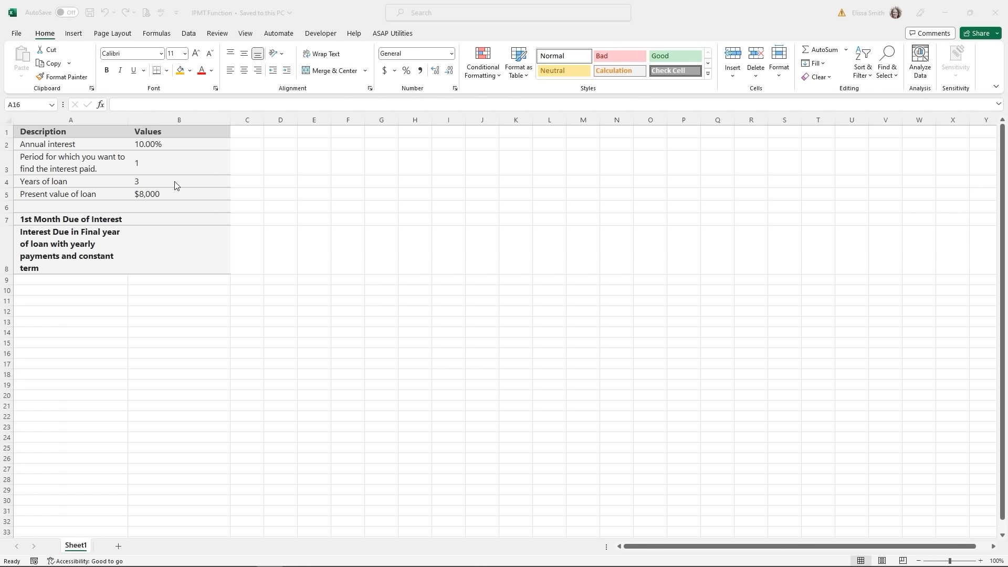
- Start an IPMT formula in B7 and bring up its Function Arguments form
{"action": "left_click", "coordinate": [177, 218]}
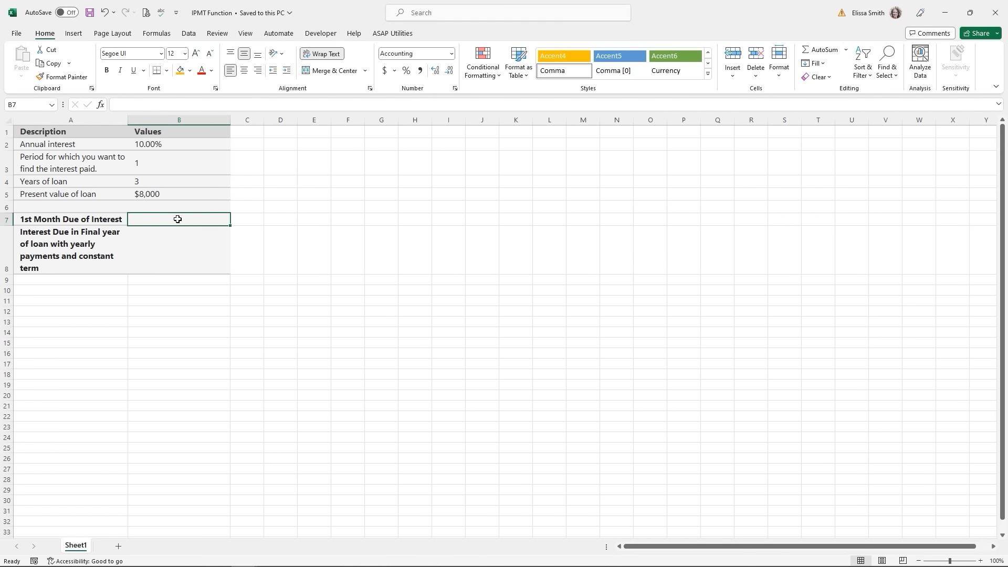
{"action": "type", "text": "="}
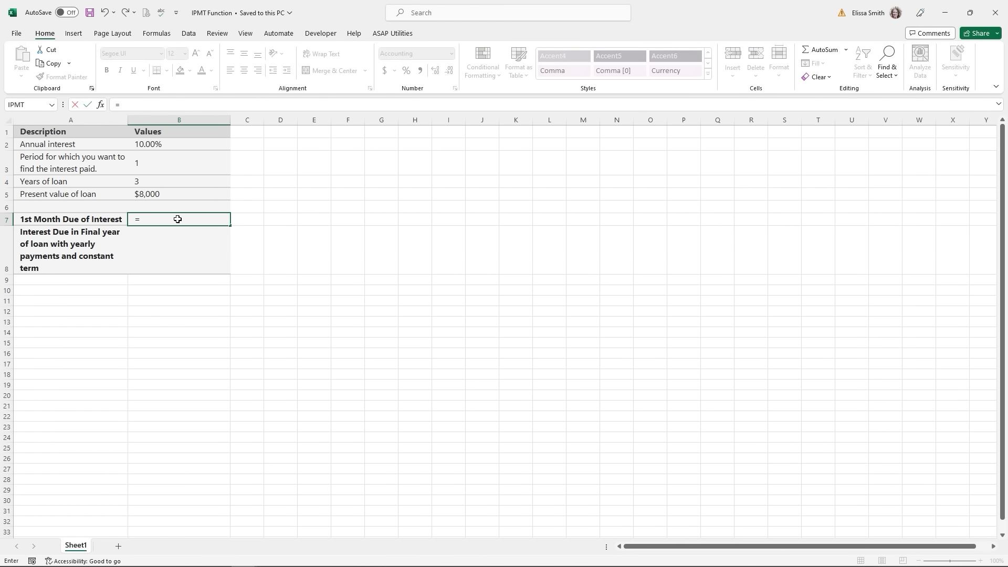
{"action": "type", "text": "i"}
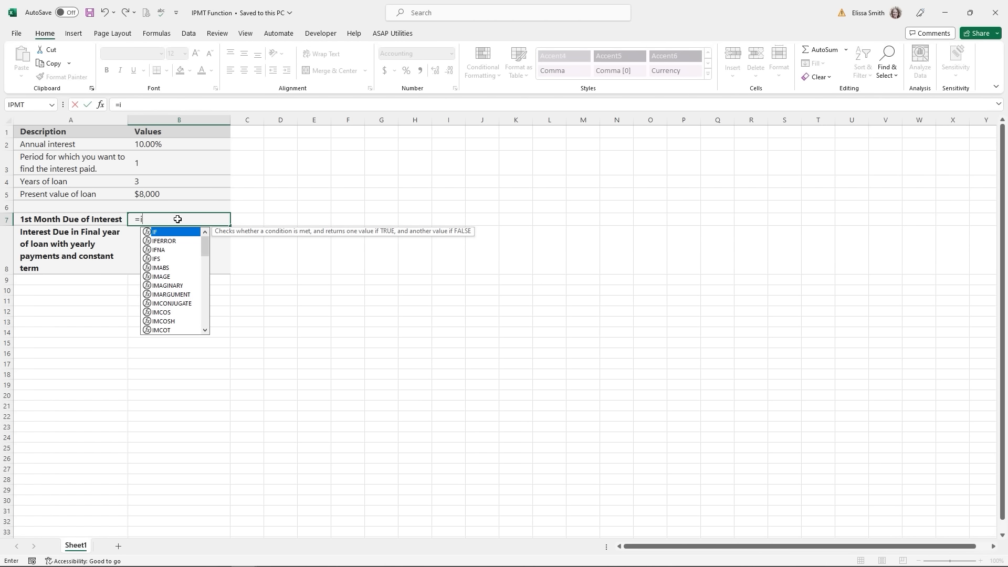
{"action": "type", "text": "pm"}
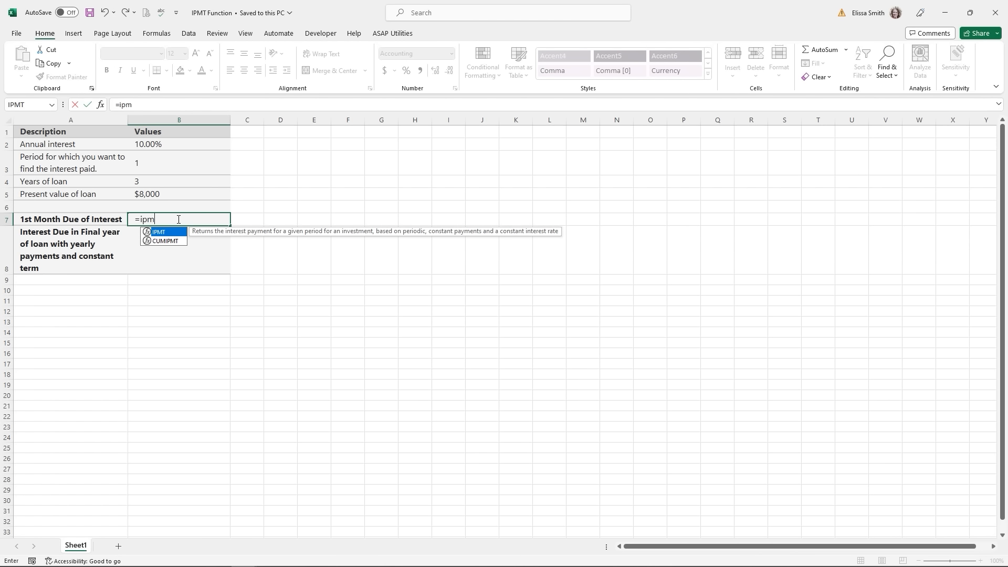
{"action": "double_click", "coordinate": [165, 233]}
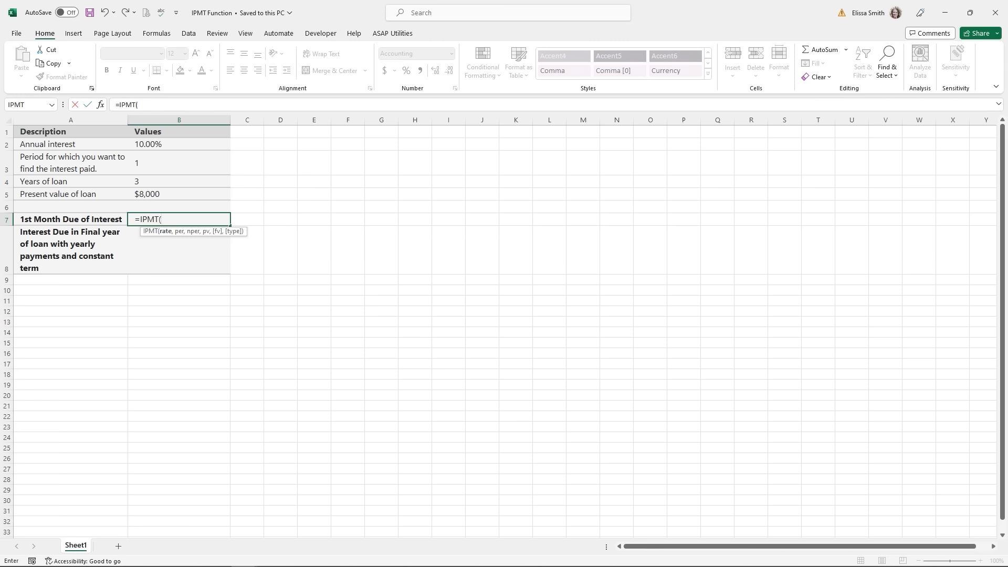
{"action": "left_click", "coordinate": [100, 105]}
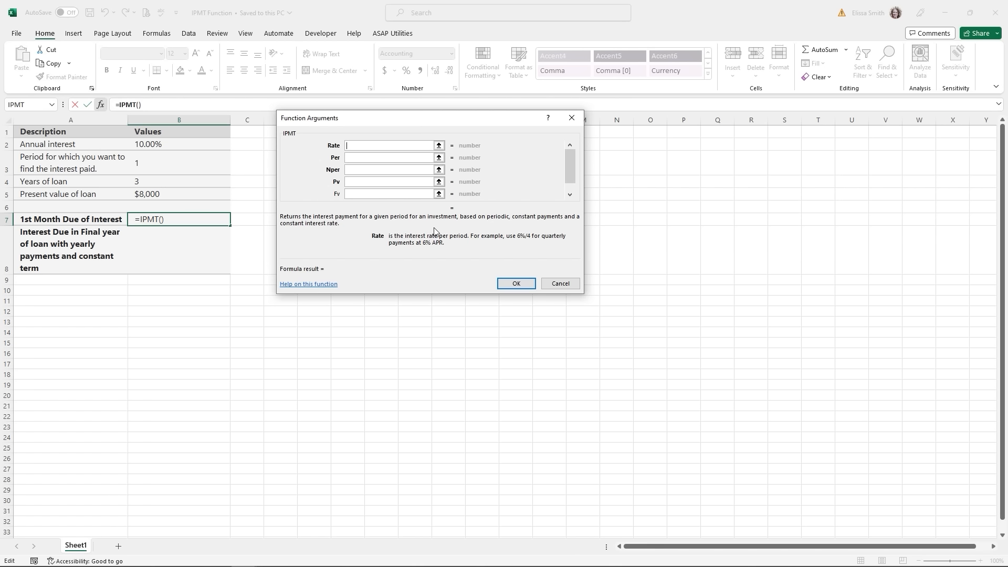
- Enter IPMT arguments Rate B2/12, Per B3, Nper B4*12, Pv B5, returning ($66.67)
{"action": "left_click", "coordinate": [151, 145]}
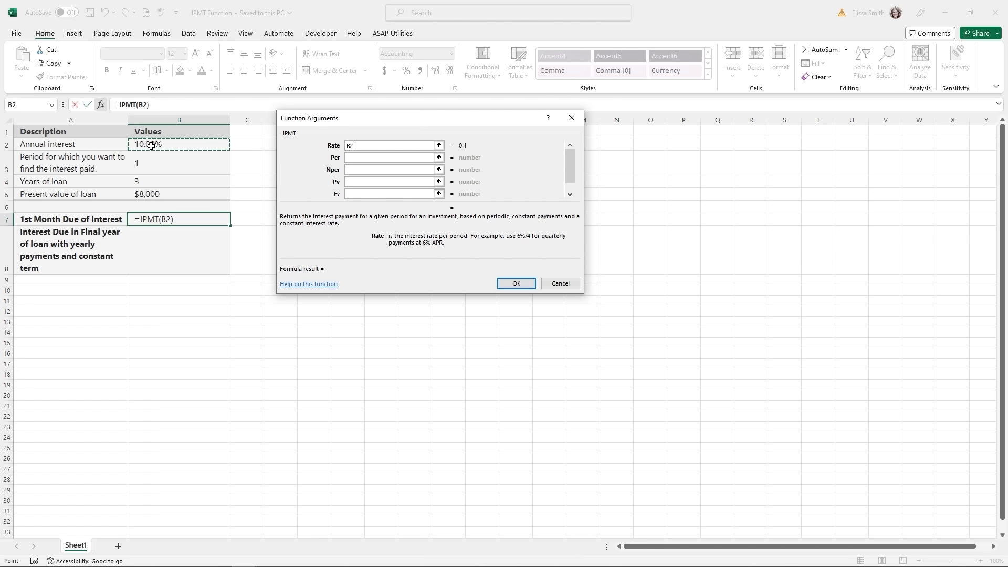
{"action": "type", "text": "/12"}
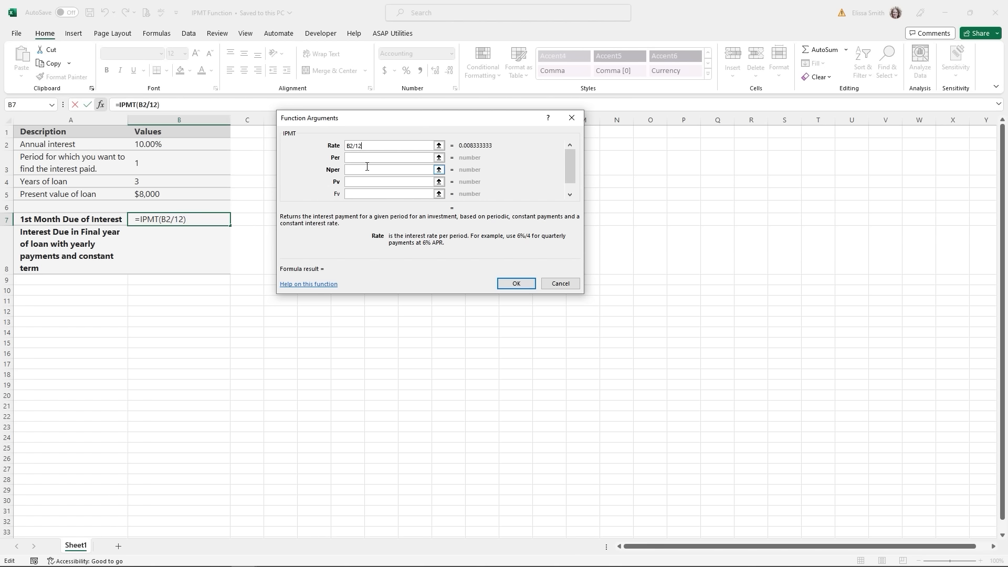
{"action": "left_click", "coordinate": [369, 157]}
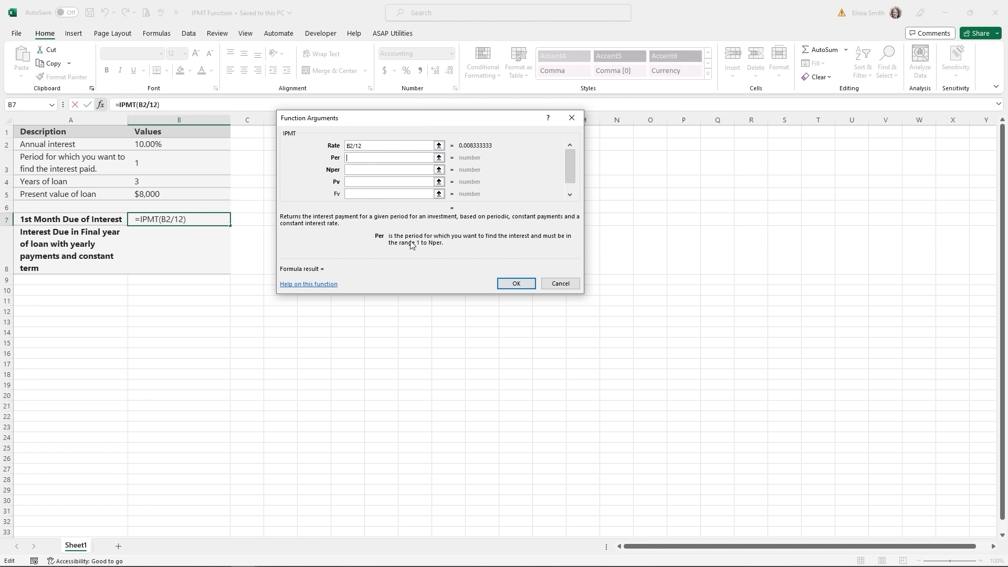
{"action": "left_click", "coordinate": [148, 167]}
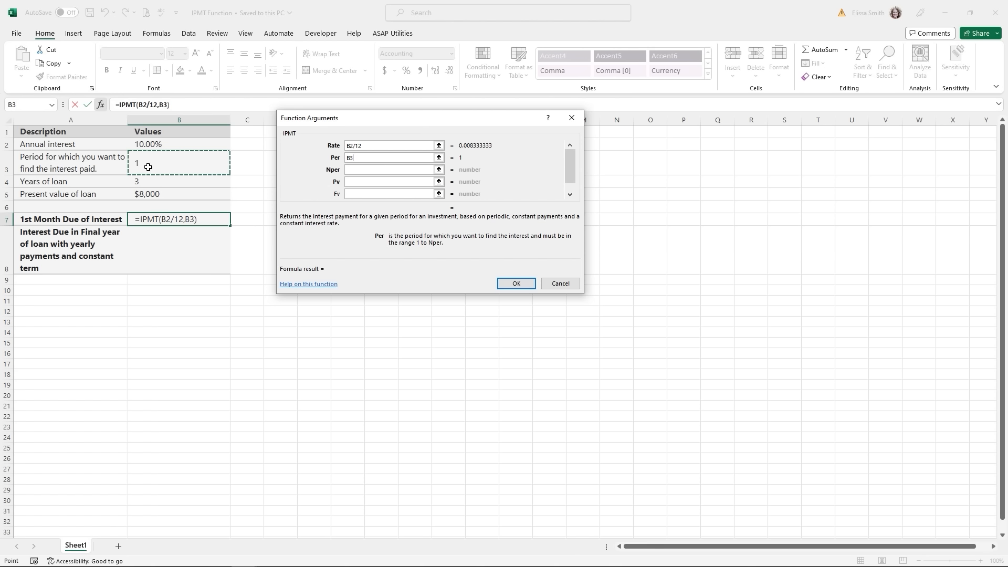
{"action": "left_click", "coordinate": [353, 170]}
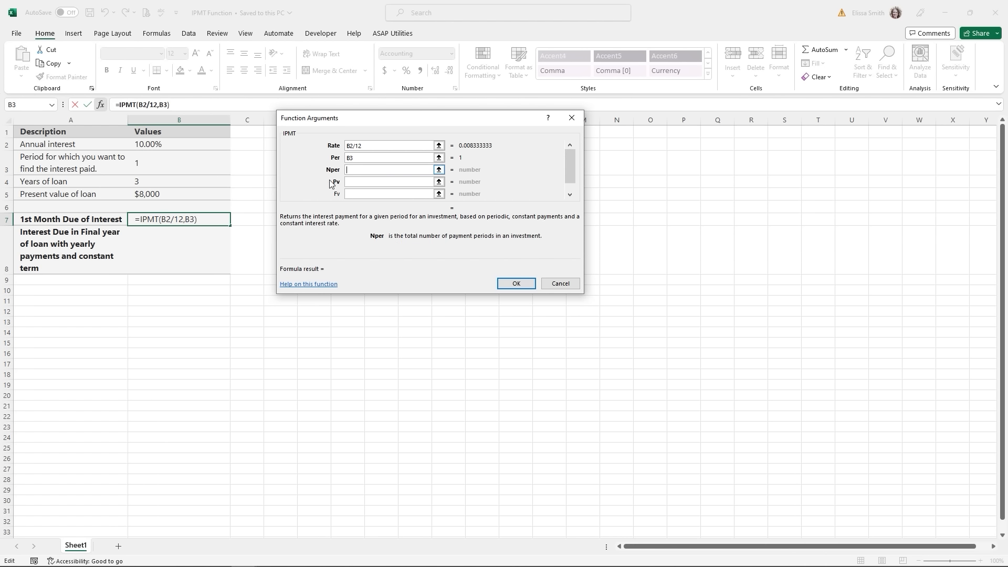
{"action": "left_click", "coordinate": [169, 182]}
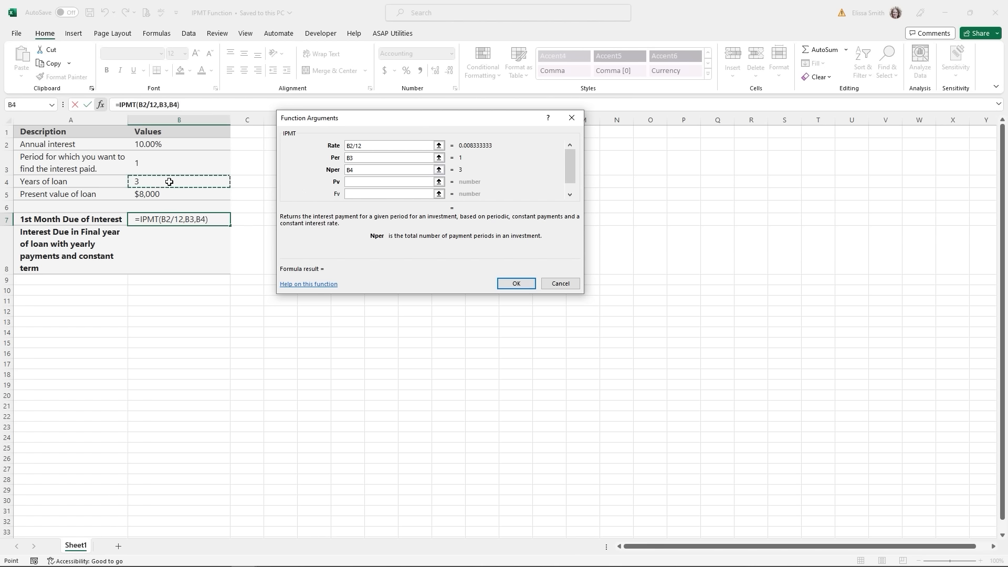
{"action": "type", "text": "*12"}
{"action": "left_click", "coordinate": [351, 183]}
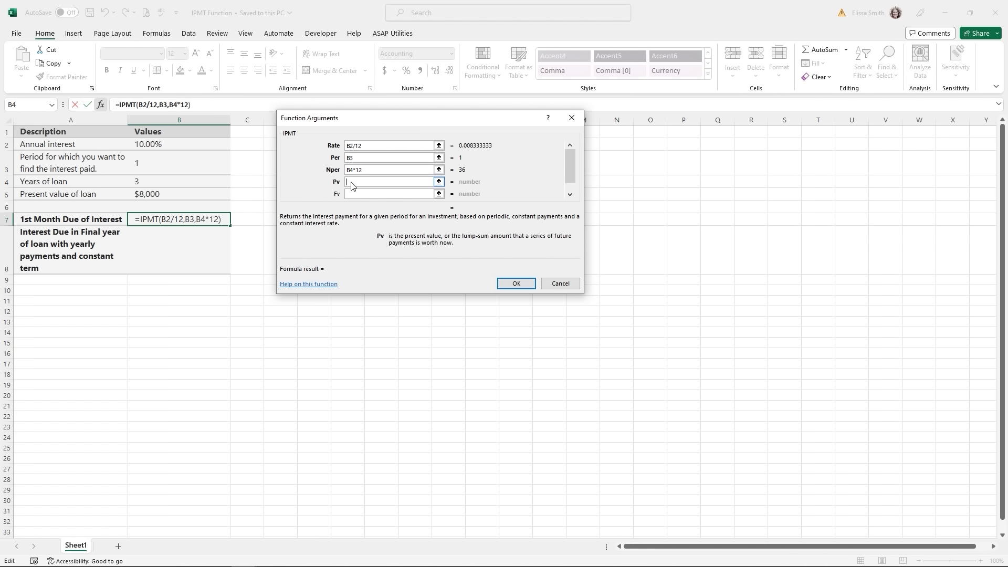
{"action": "left_click", "coordinate": [143, 195]}
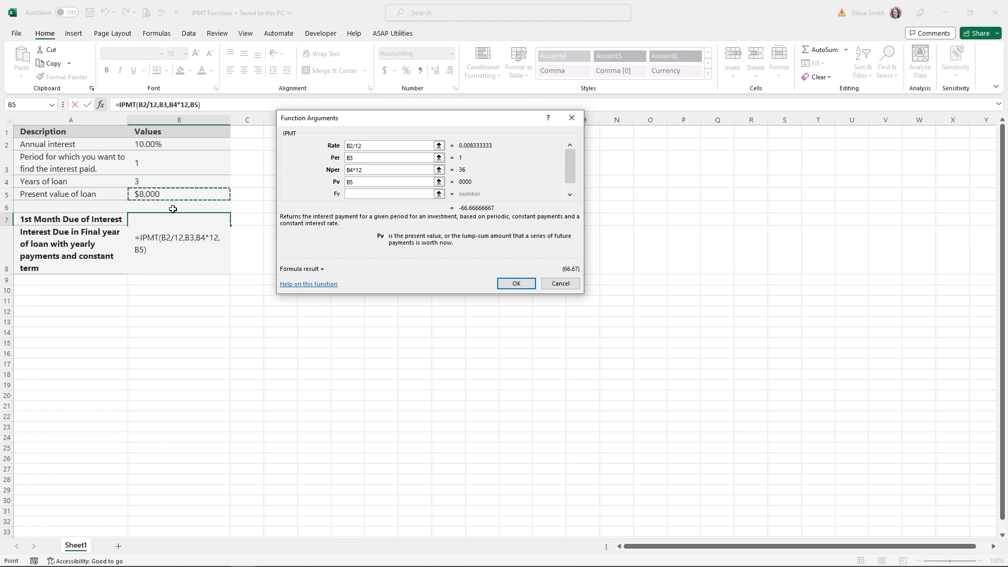
{"action": "key", "text": "Return"}
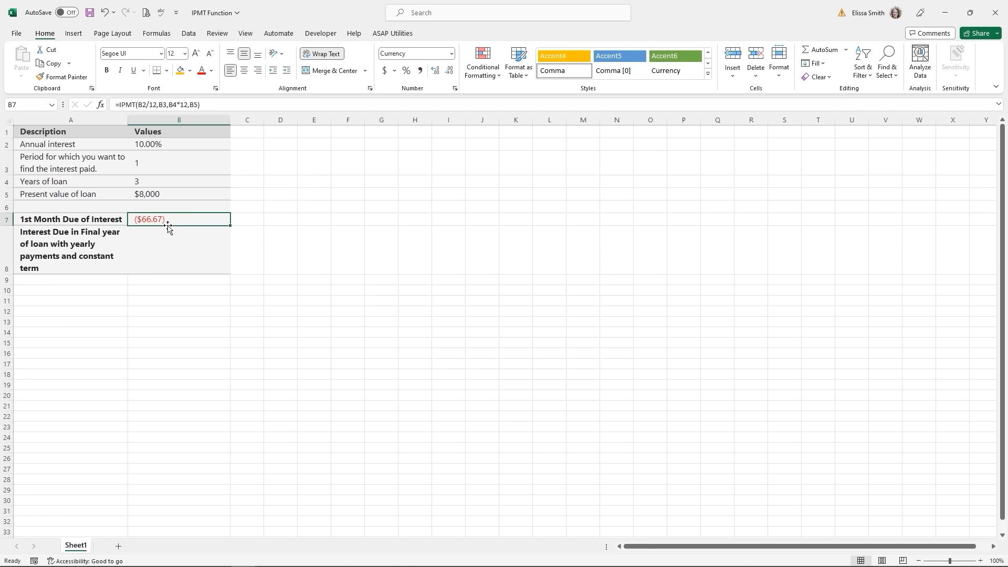
{"action": "left_click", "coordinate": [185, 249]}
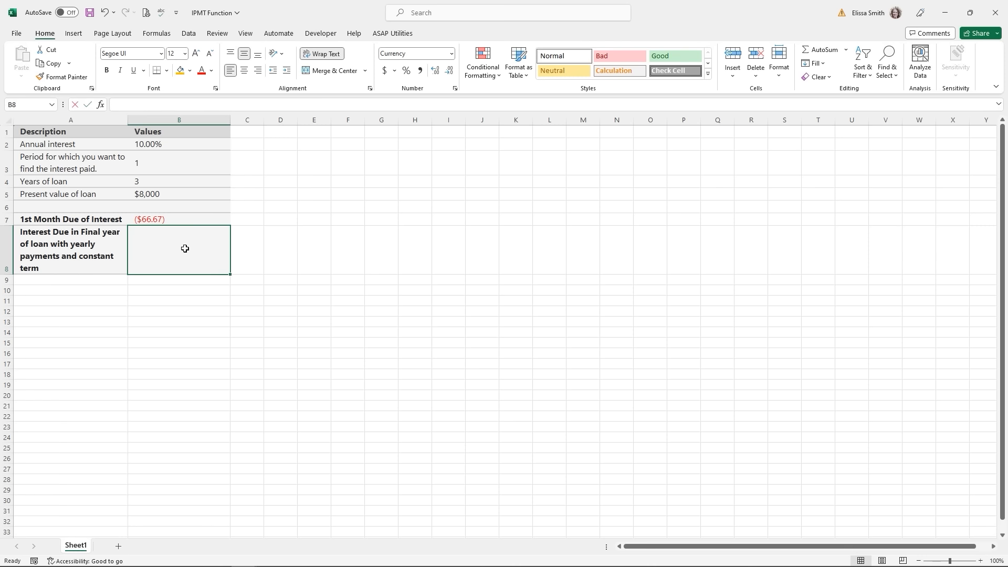
- Start an IPMT formula in B8 and bring up its Function Arguments form
{"action": "type", "text": "="}
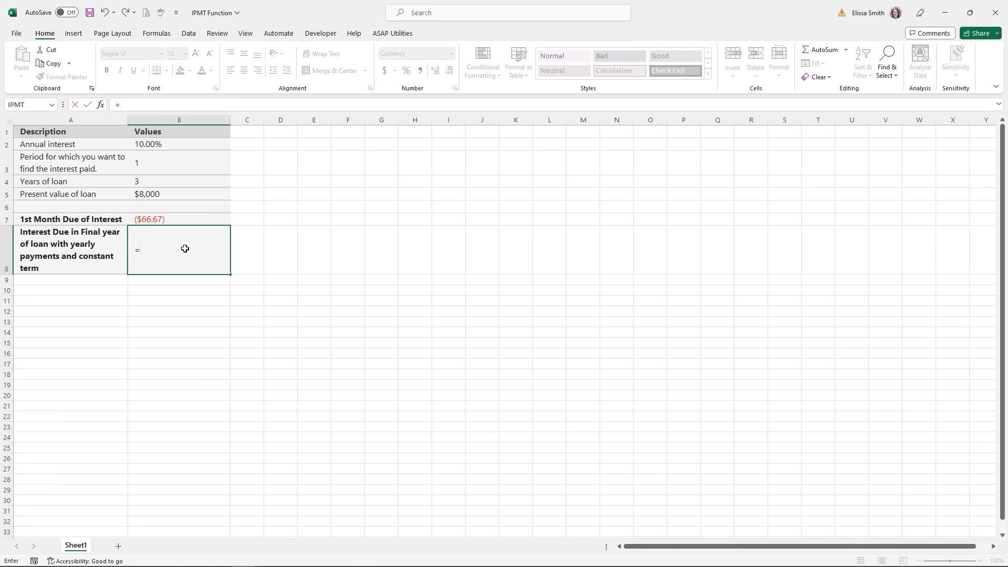
{"action": "type", "text": "ipmt"}
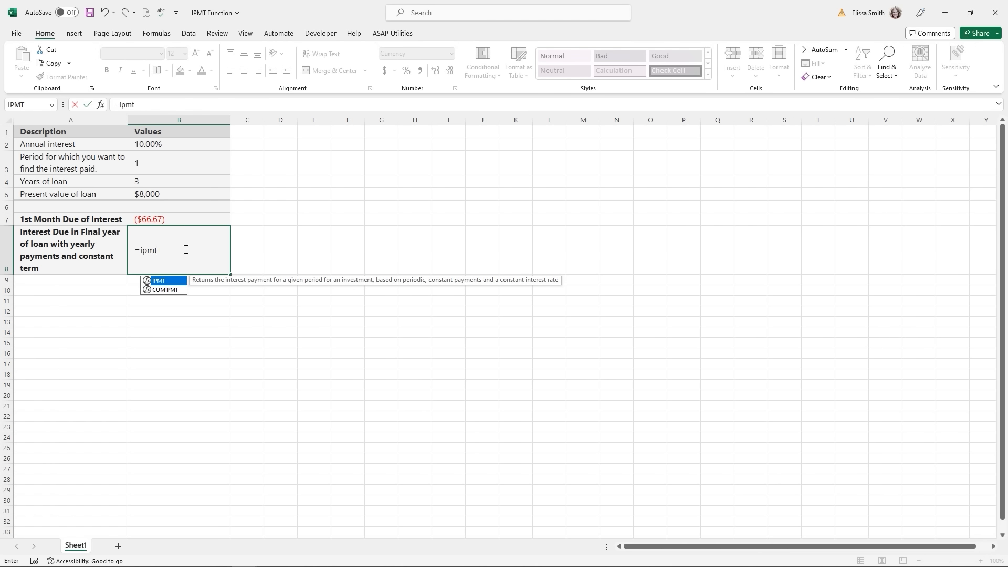
{"action": "double_click", "coordinate": [166, 285]}
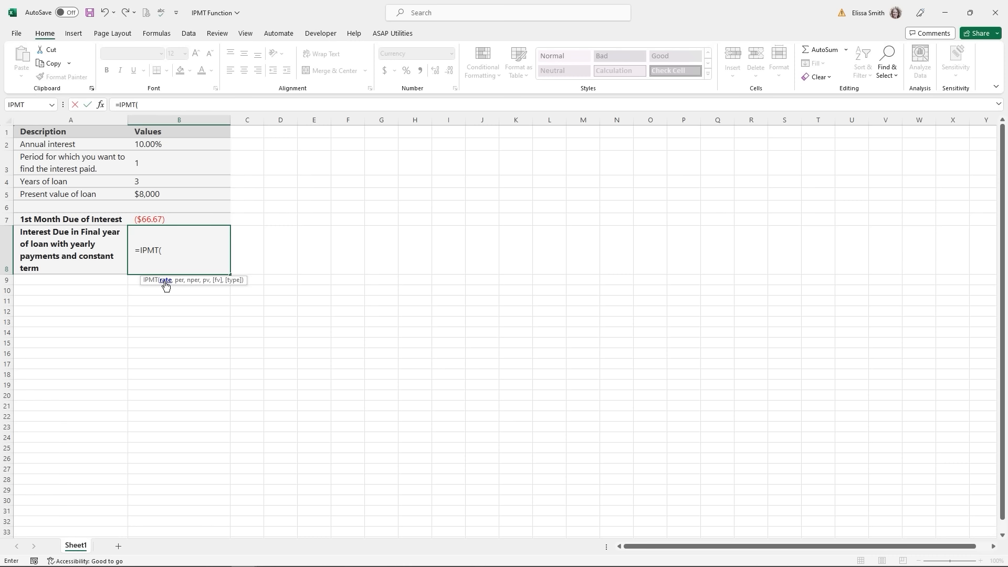
{"action": "left_click", "coordinate": [101, 105]}
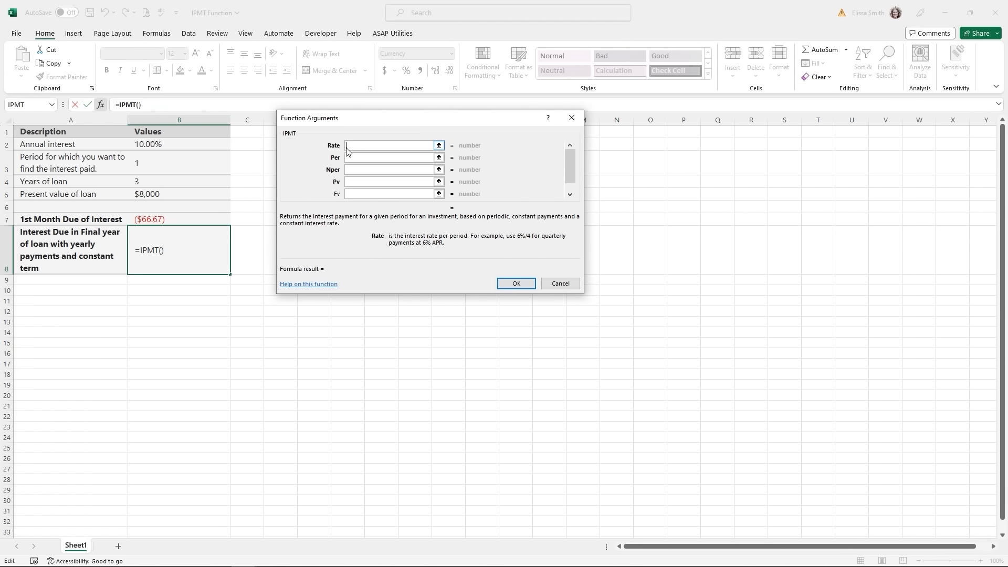
- Set Rate B2, Per 3, Nper B4, Pv B5, then show one more decimal in the ($292) result
{"action": "left_click", "coordinate": [146, 144]}
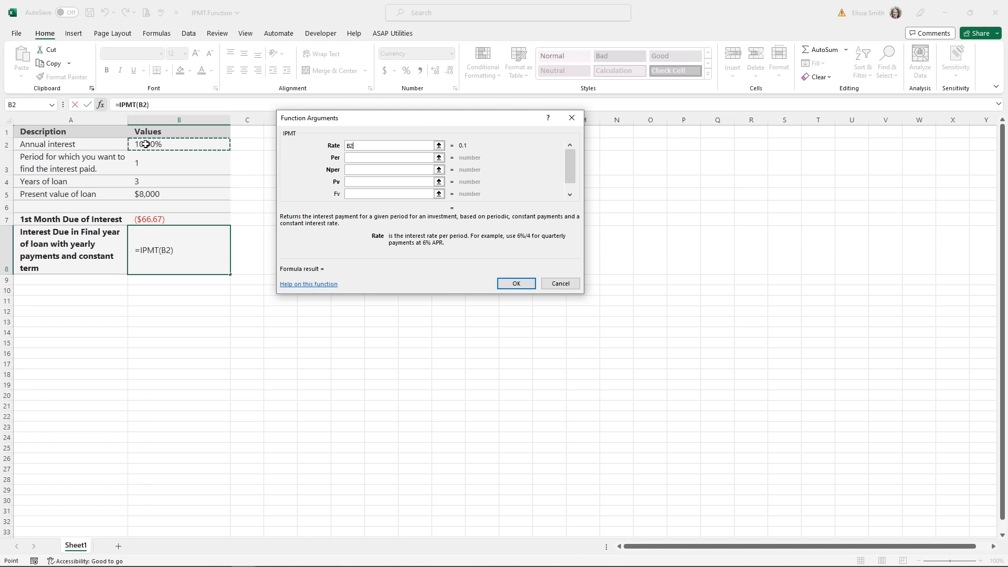
{"action": "left_click", "coordinate": [356, 159]}
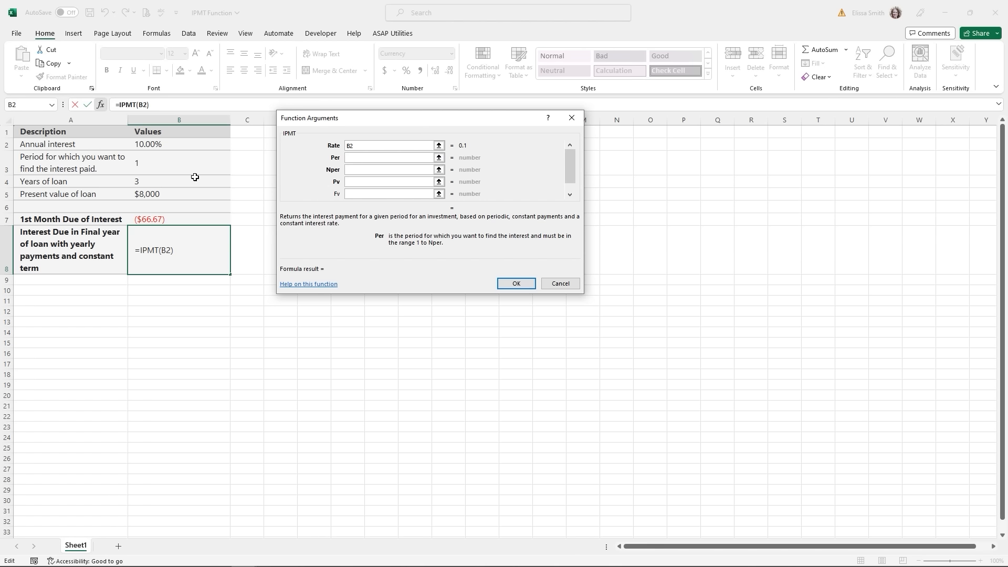
{"action": "type", "text": "3"}
{"action": "left_click", "coordinate": [353, 173]}
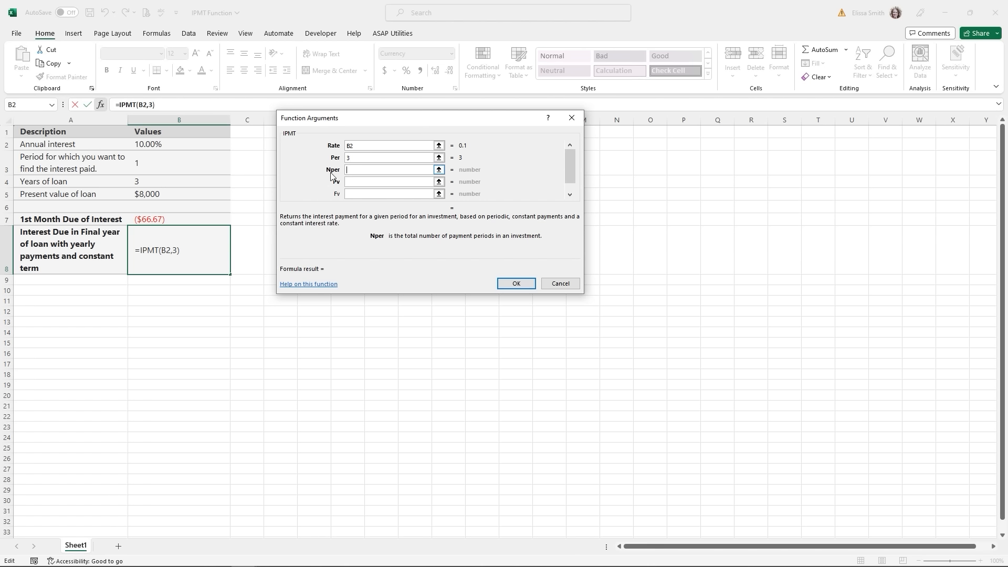
{"action": "left_click", "coordinate": [144, 182]}
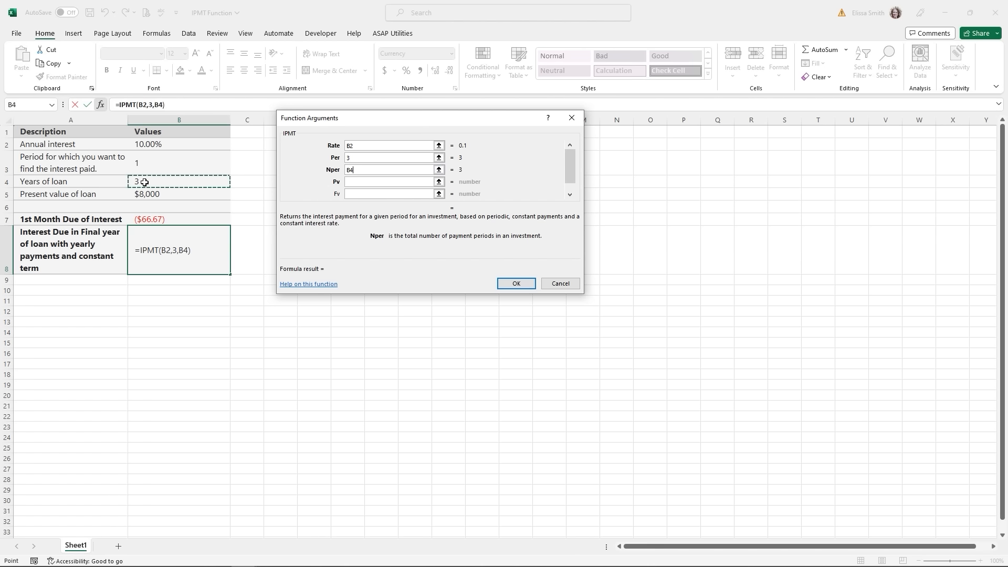
{"action": "left_click", "coordinate": [368, 183]}
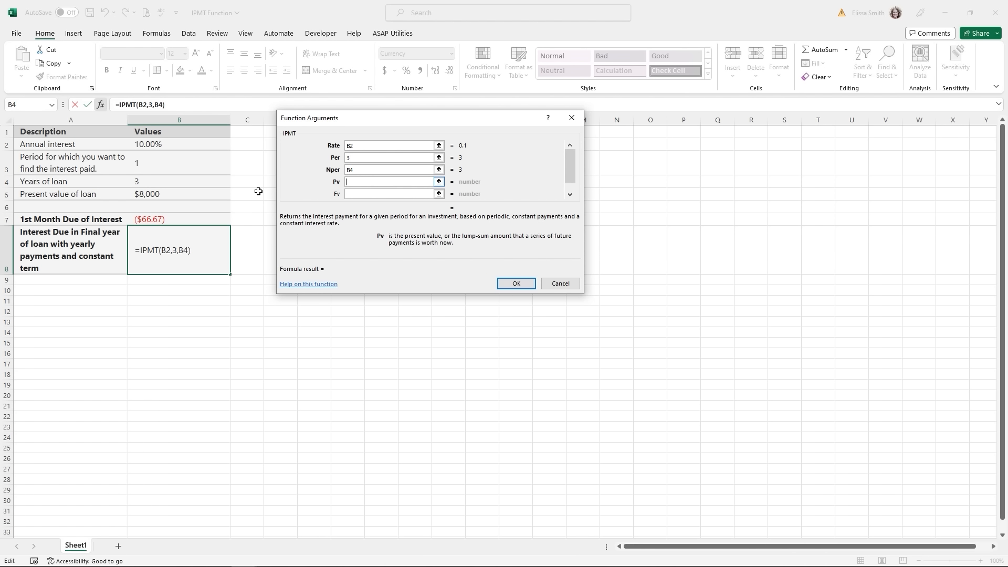
{"action": "left_click", "coordinate": [165, 196]}
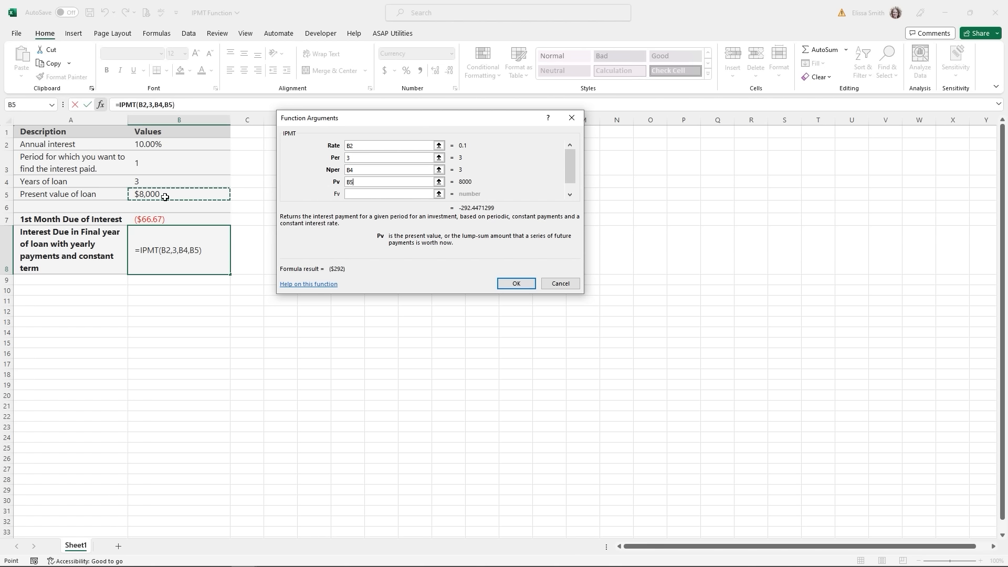
{"action": "left_click", "coordinate": [527, 285]}
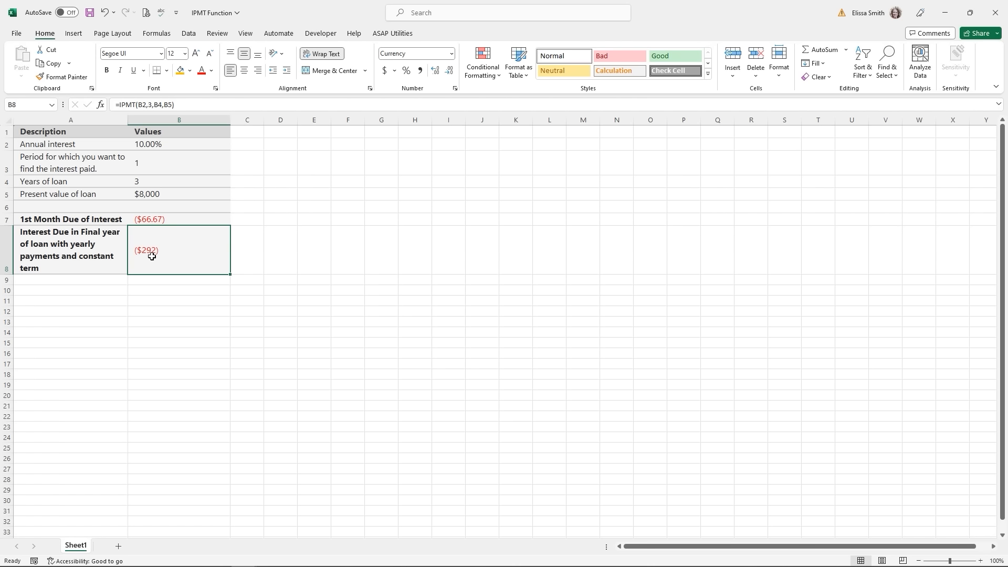
{"action": "left_click", "coordinate": [439, 74]}
{"action": "left_click", "coordinate": [438, 75]}
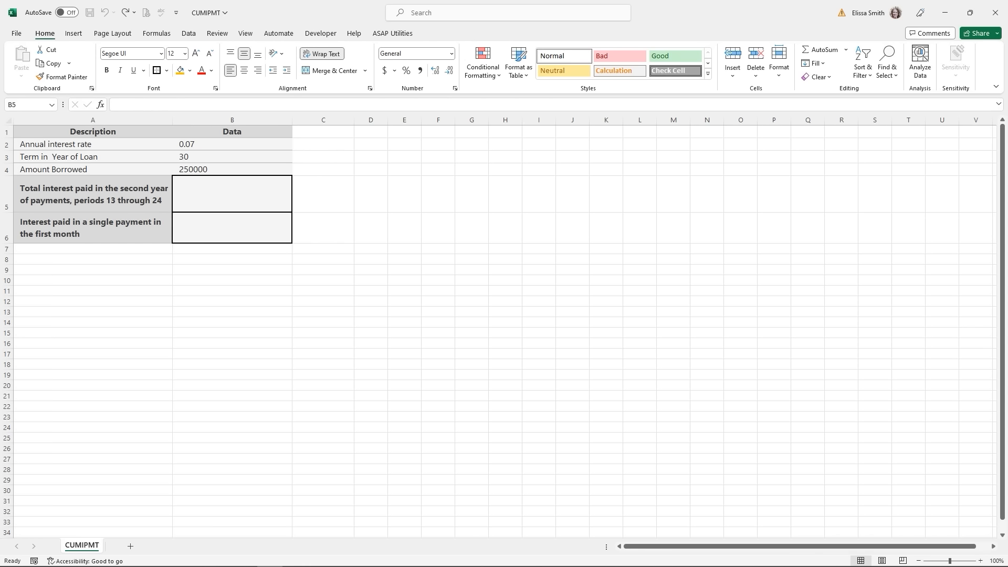
- Insert the CUMIPMT function into B5 and bring up its argument form
{"action": "left_click", "coordinate": [224, 192]}
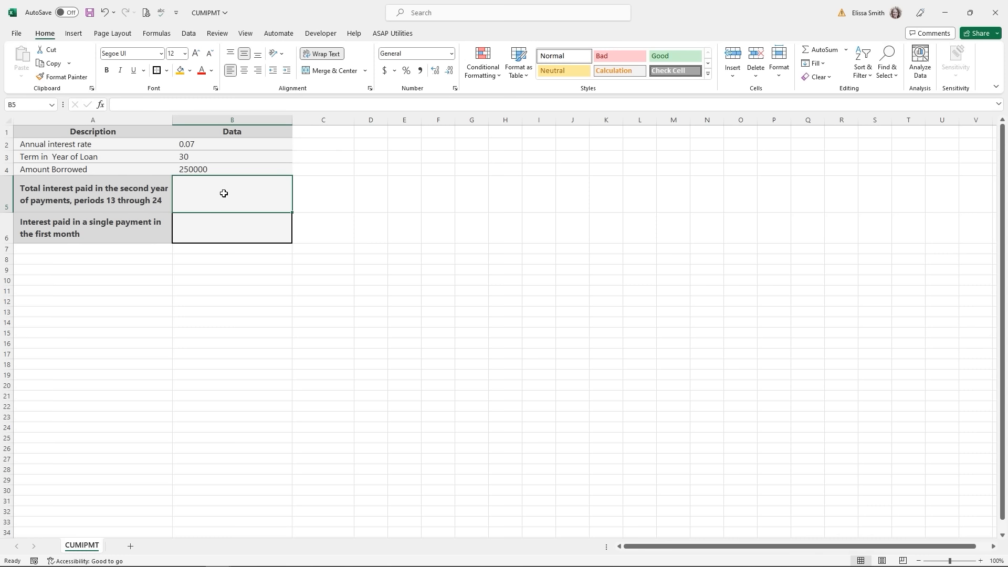
{"action": "type", "text": "=cu,m"}
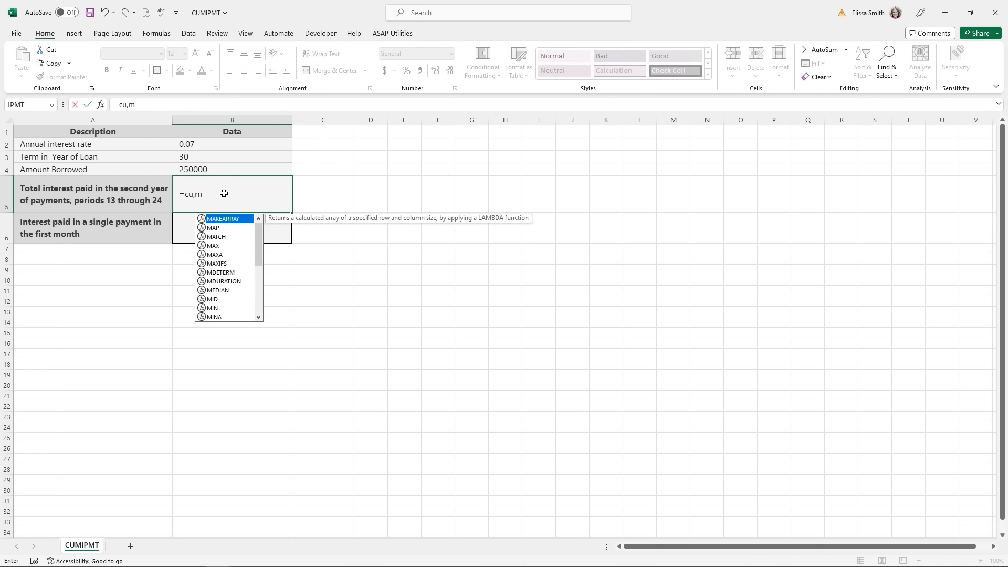
{"action": "key", "text": "BackSpace"}
{"action": "key", "text": "BackSpace"}
{"action": "type", "text": "mi"}
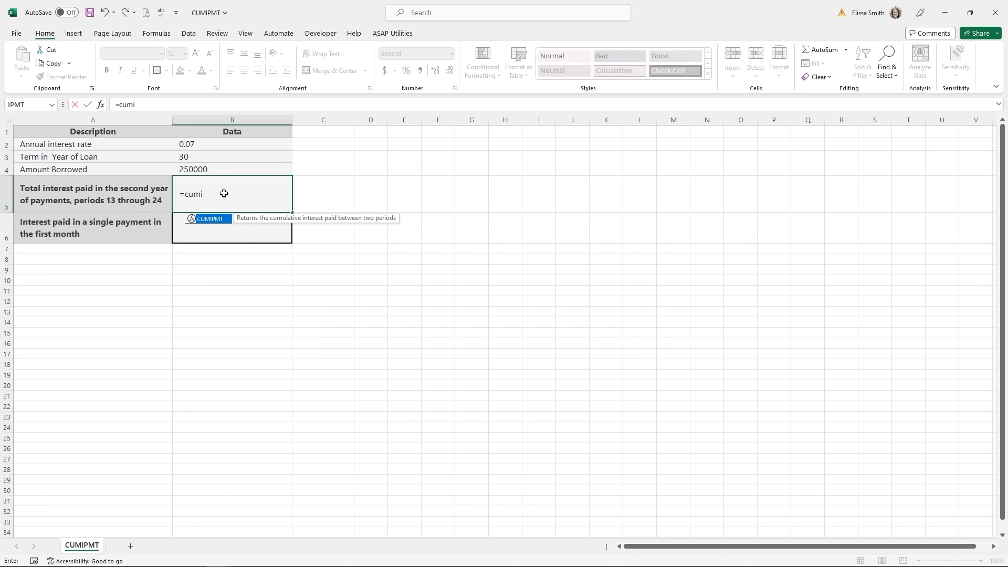
{"action": "left_click", "coordinate": [221, 221]}
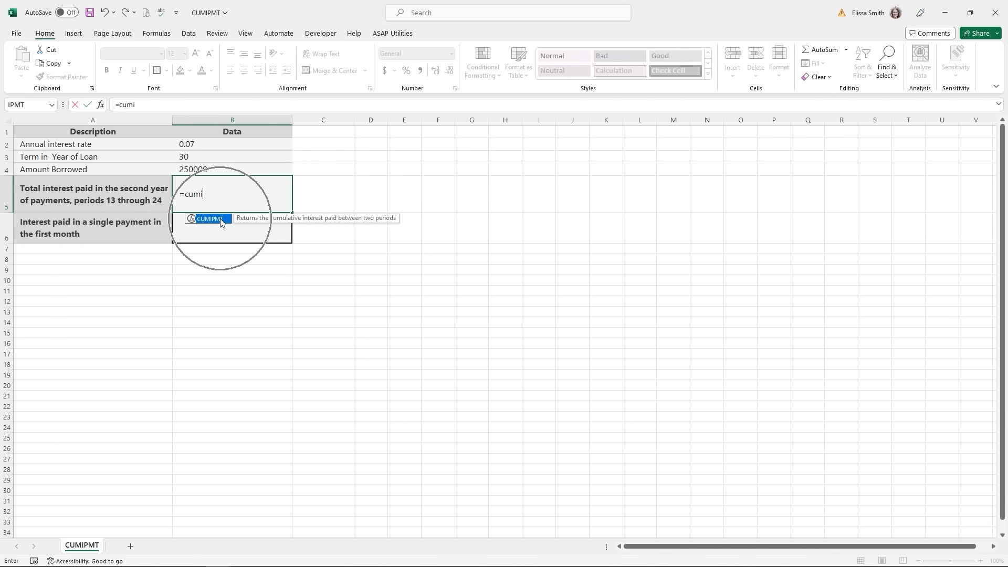
{"action": "double_click", "coordinate": [221, 222]}
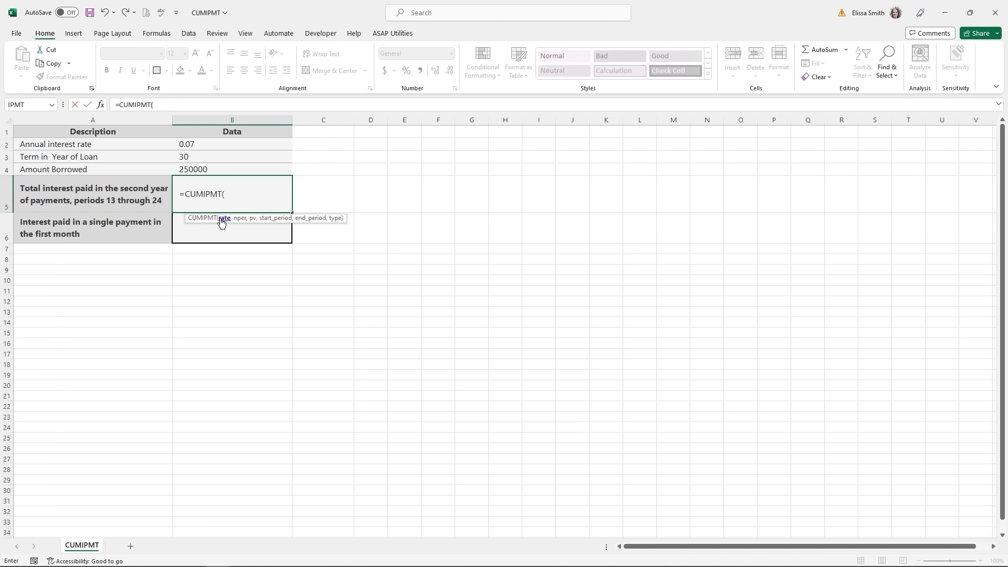
{"action": "left_click", "coordinate": [99, 106]}
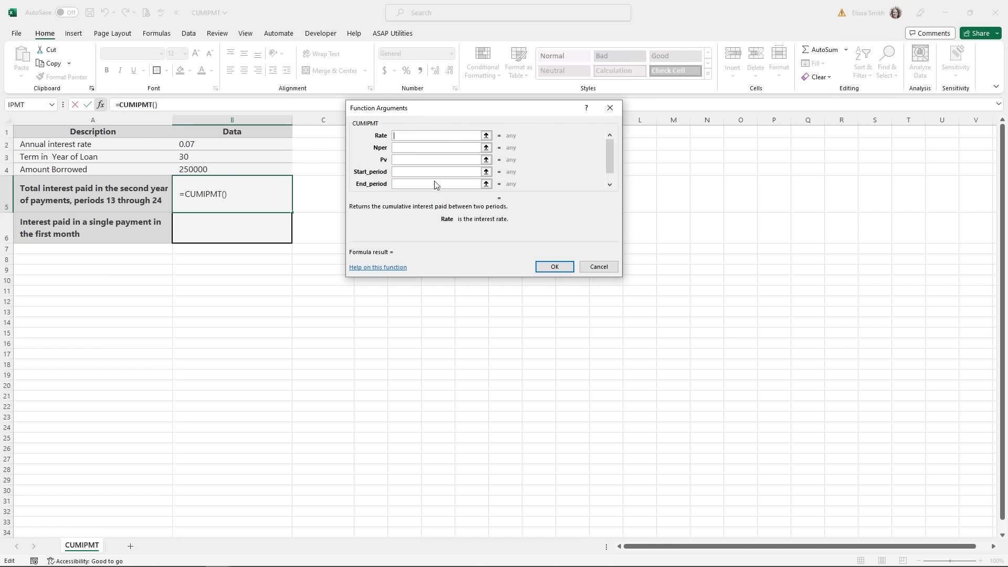
- Set CUMIPMT Rate B2/12, Nper B3*12 and Pv B4
{"action": "left_click", "coordinate": [200, 145]}
{"action": "type", "text": "/12"}
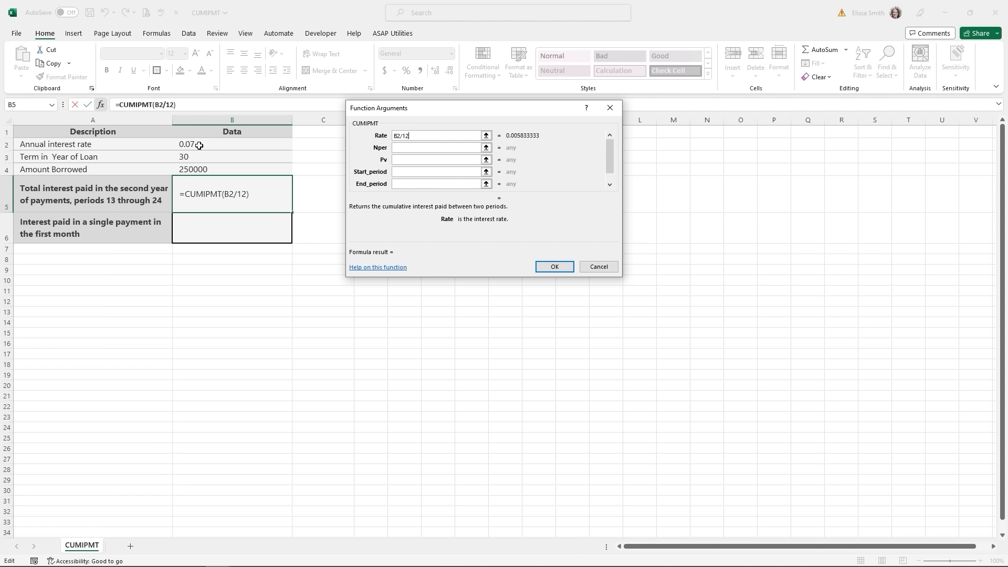
{"action": "left_click", "coordinate": [398, 147]}
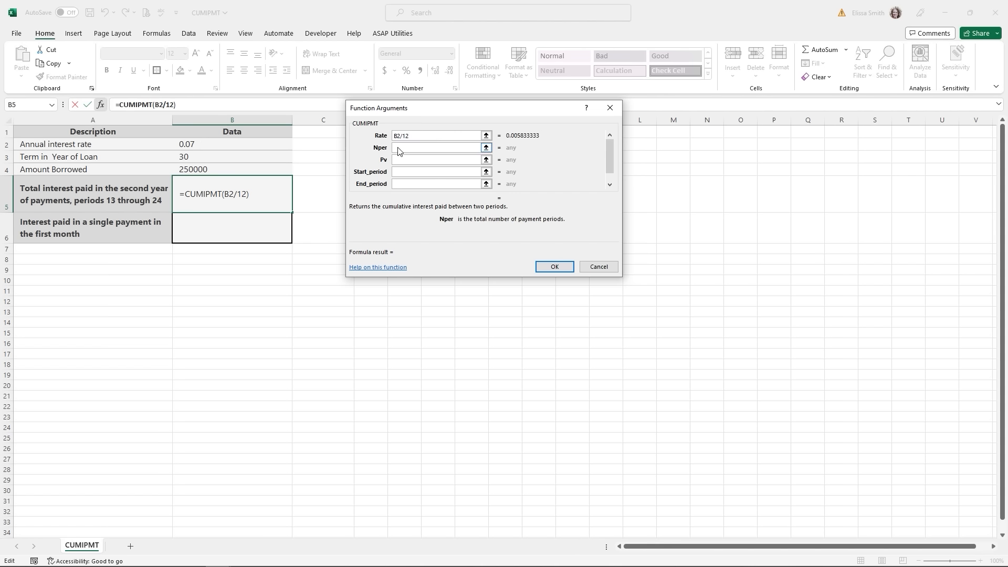
{"action": "left_click", "coordinate": [188, 158]}
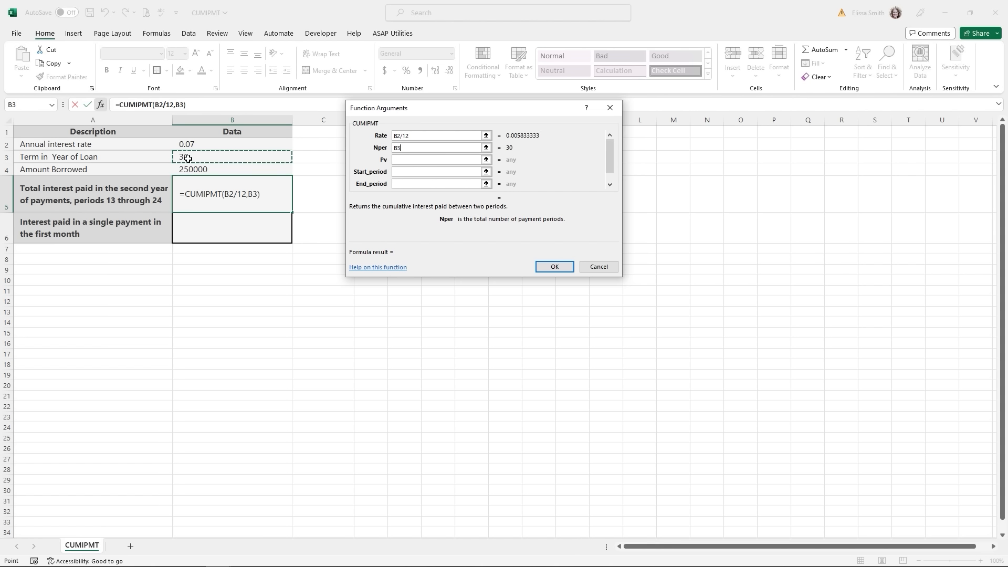
{"action": "type", "text": "*12"}
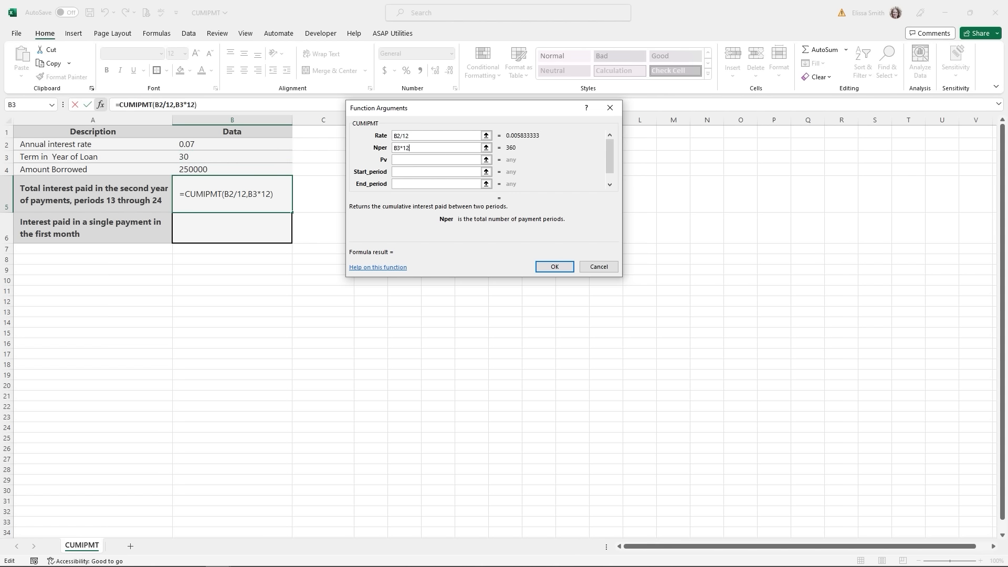
{"action": "left_click", "coordinate": [411, 159]}
{"action": "left_click", "coordinate": [195, 171]}
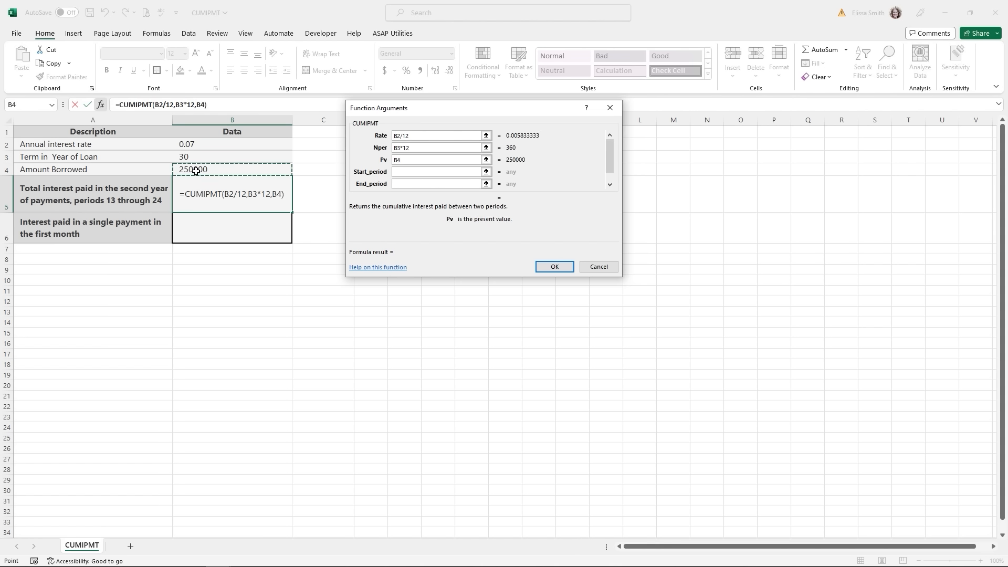
- Set Start 13, End 24 and type 0, confirming -17235.96785 in B5
{"action": "left_click", "coordinate": [403, 171]}
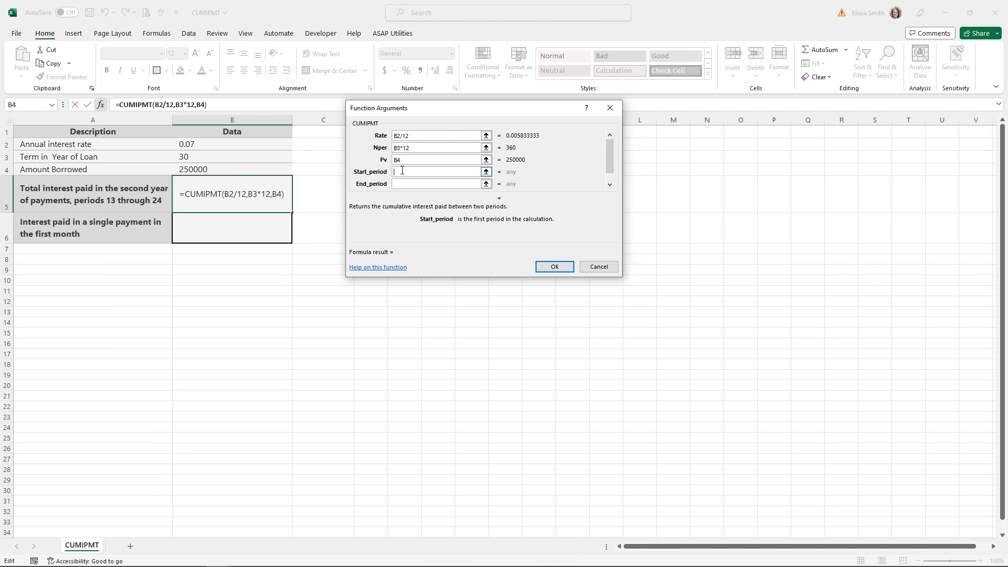
{"action": "type", "text": "13"}
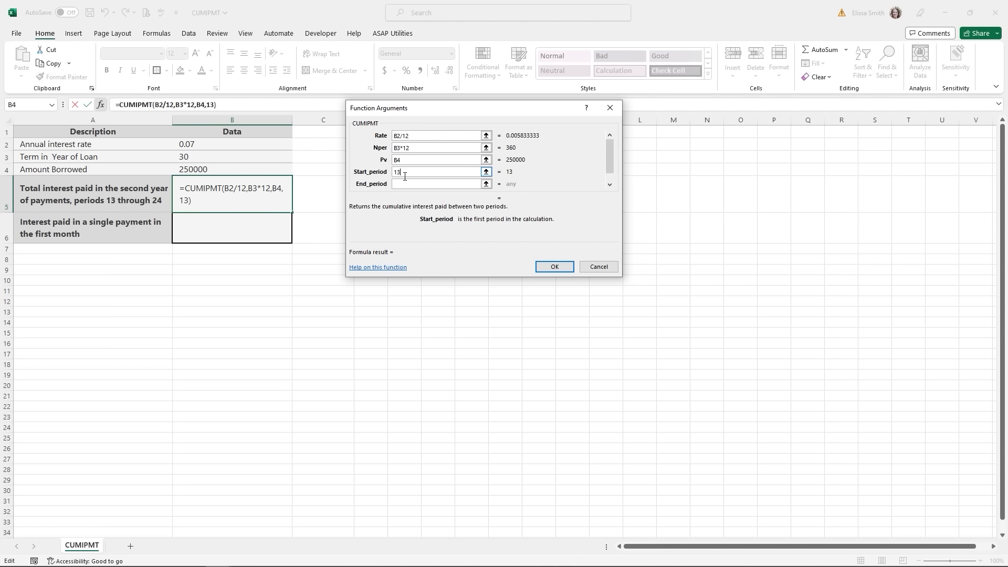
{"action": "left_click", "coordinate": [406, 183]}
{"action": "type", "text": "24"}
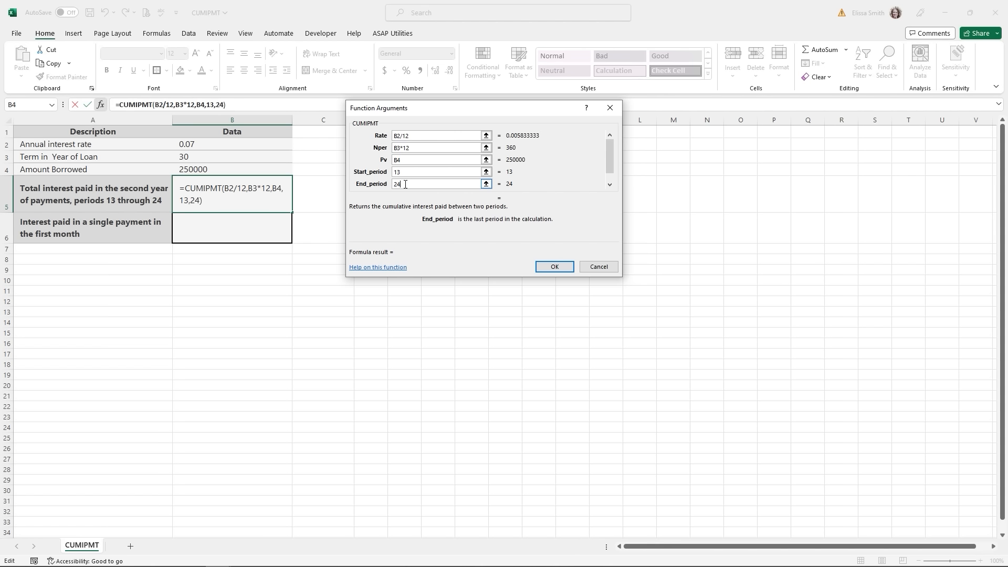
{"action": "left_click", "coordinate": [224, 105]}
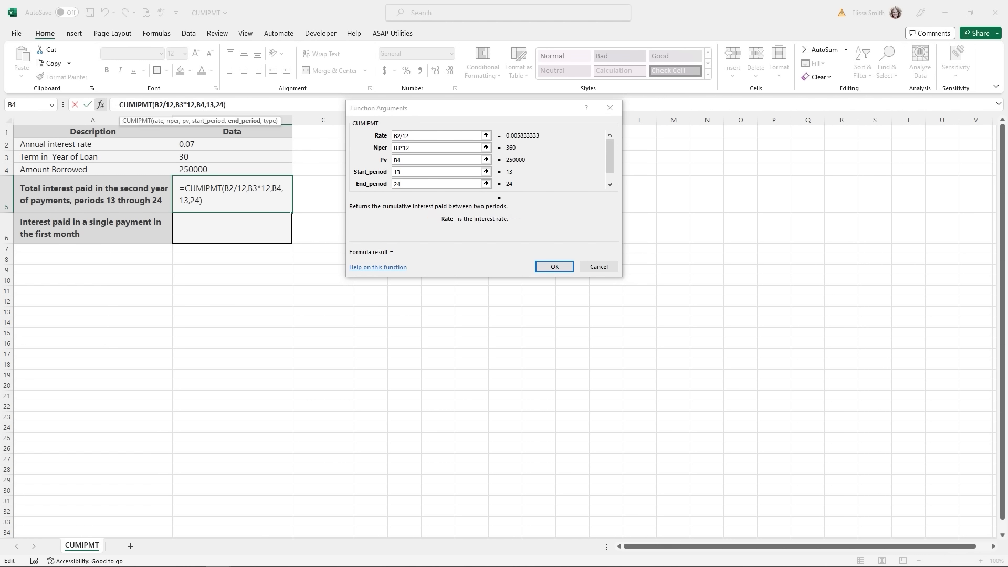
{"action": "type", "text": ",0"}
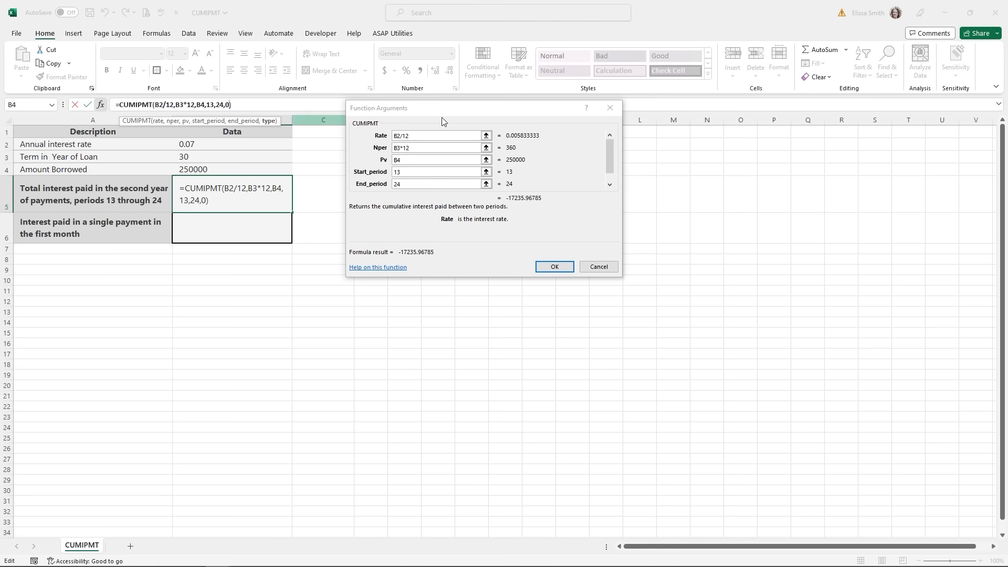
{"action": "left_click", "coordinate": [562, 268]}
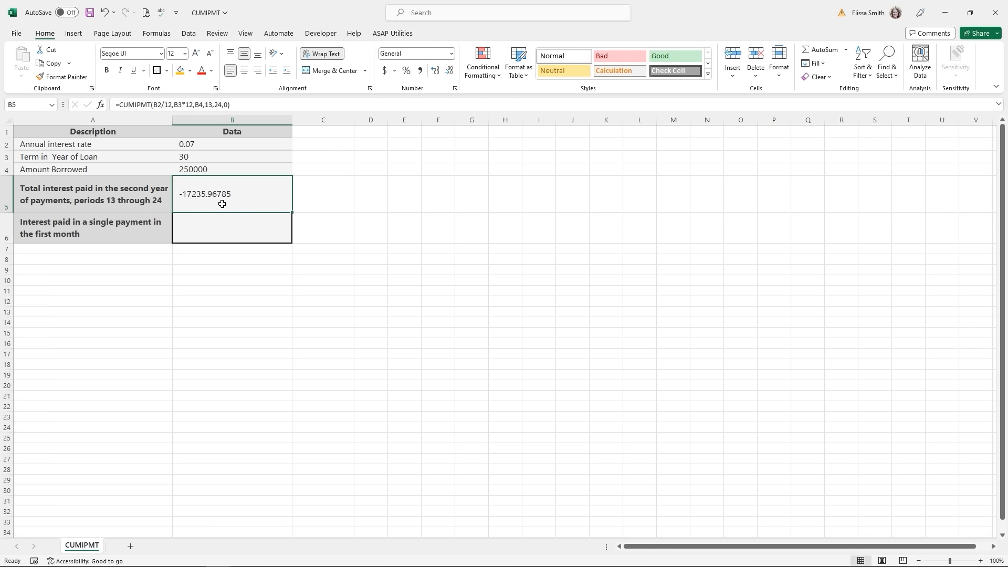
- Select B6 and insert CUMIPMT from the =cu autocomplete suggestions
{"action": "left_click", "coordinate": [228, 233]}
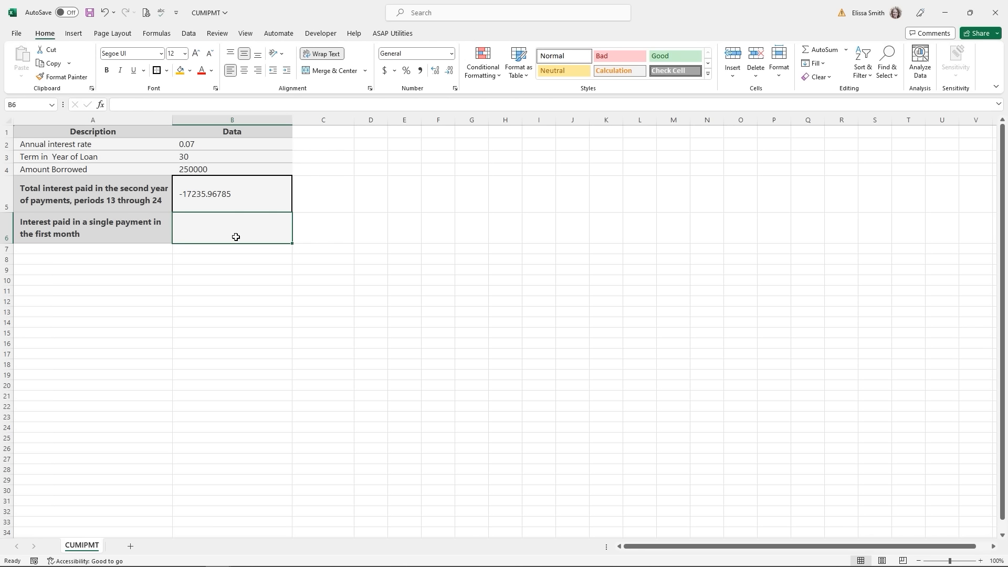
{"action": "type", "text": "="}
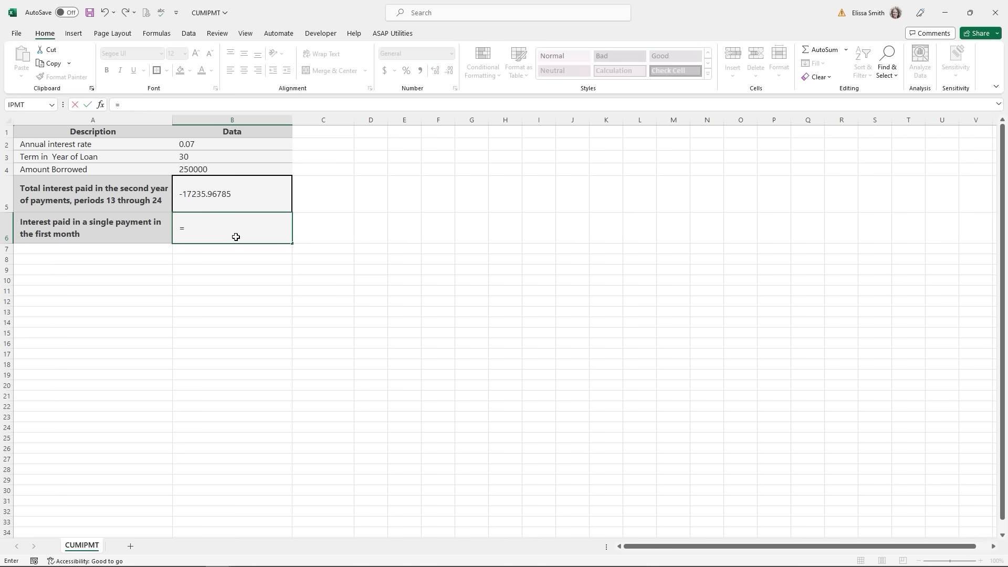
{"action": "type", "text": "cu"}
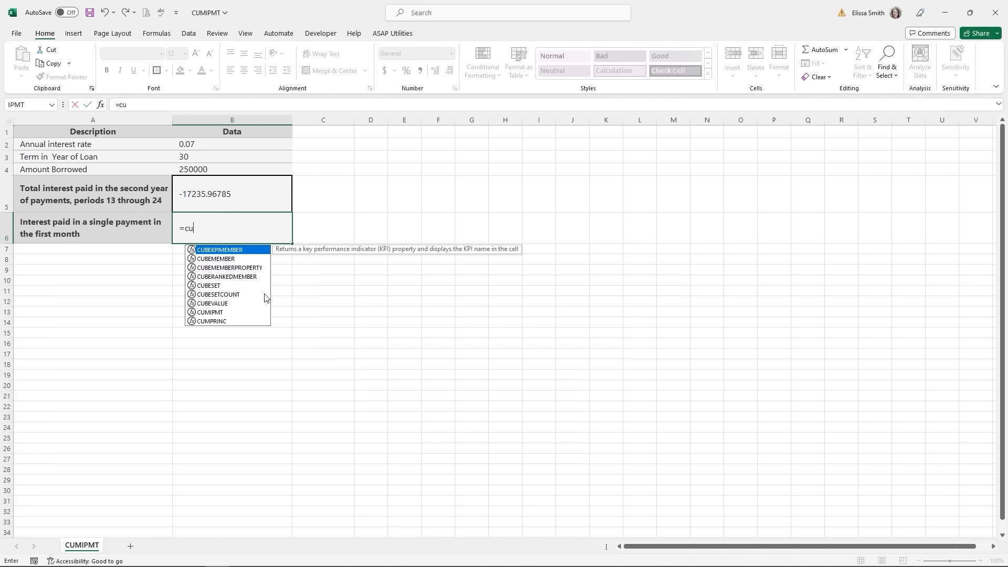
{"action": "left_click", "coordinate": [219, 313]}
{"action": "double_click", "coordinate": [220, 315]}
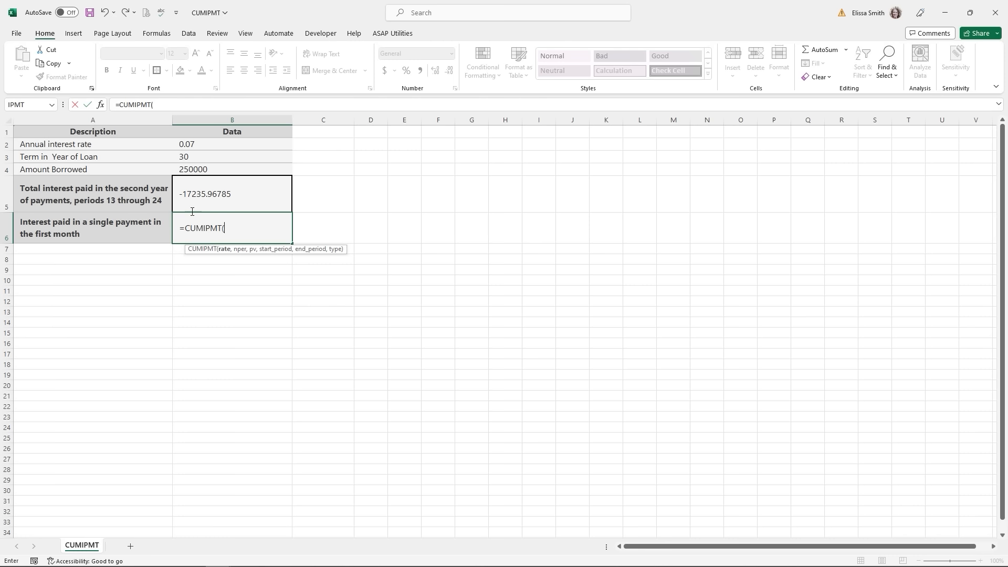
- Set the B6 CUMIPMT arguments Rate B2/12, Nper B3*12 and Pv B4
{"action": "left_click", "coordinate": [101, 105]}
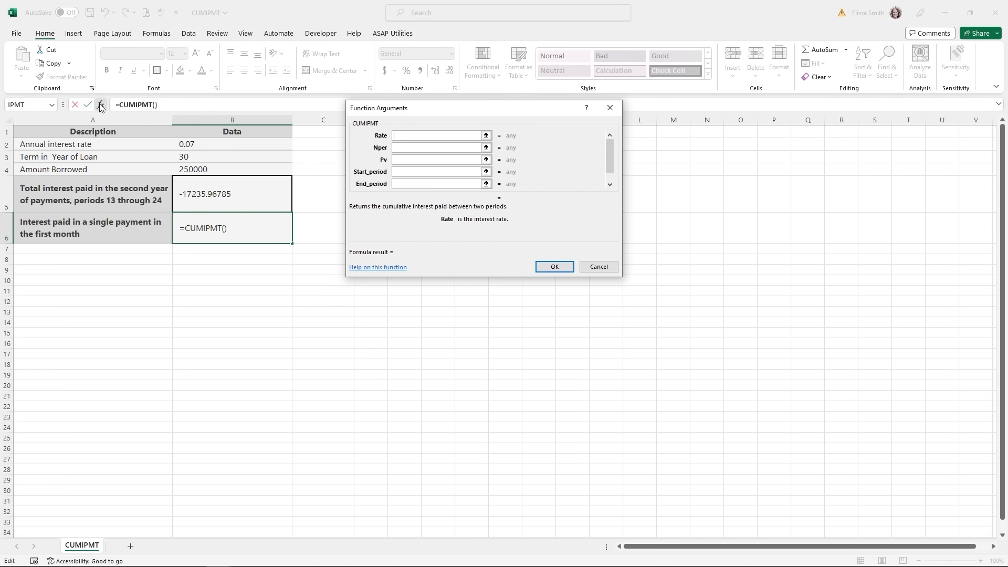
{"action": "left_click", "coordinate": [205, 146]}
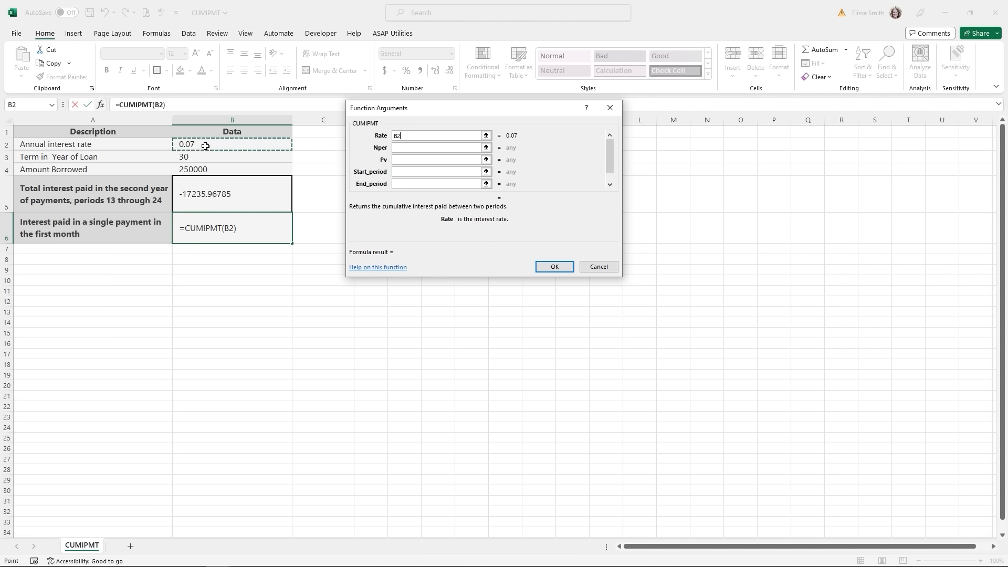
{"action": "type", "text": "/12"}
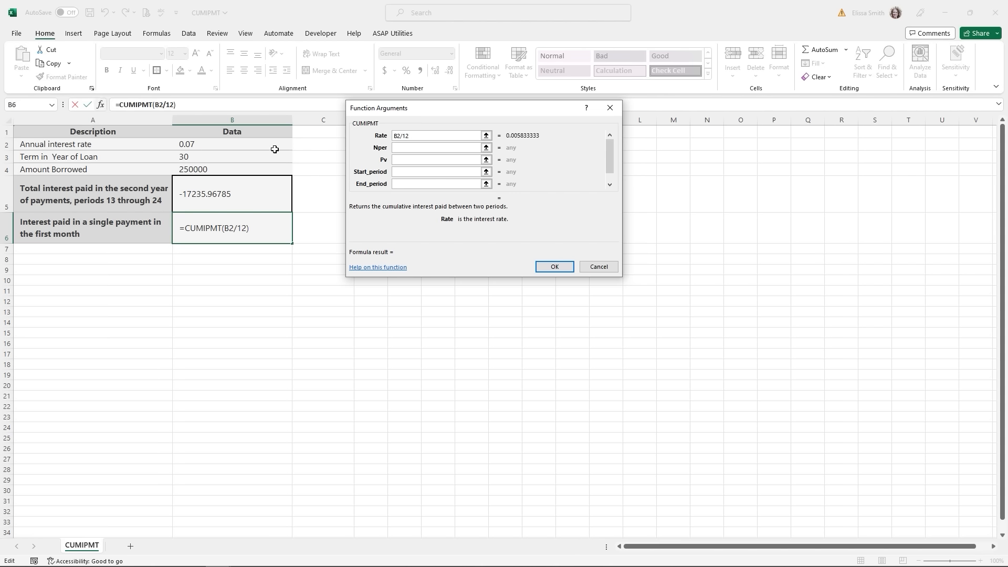
{"action": "left_click", "coordinate": [419, 148]}
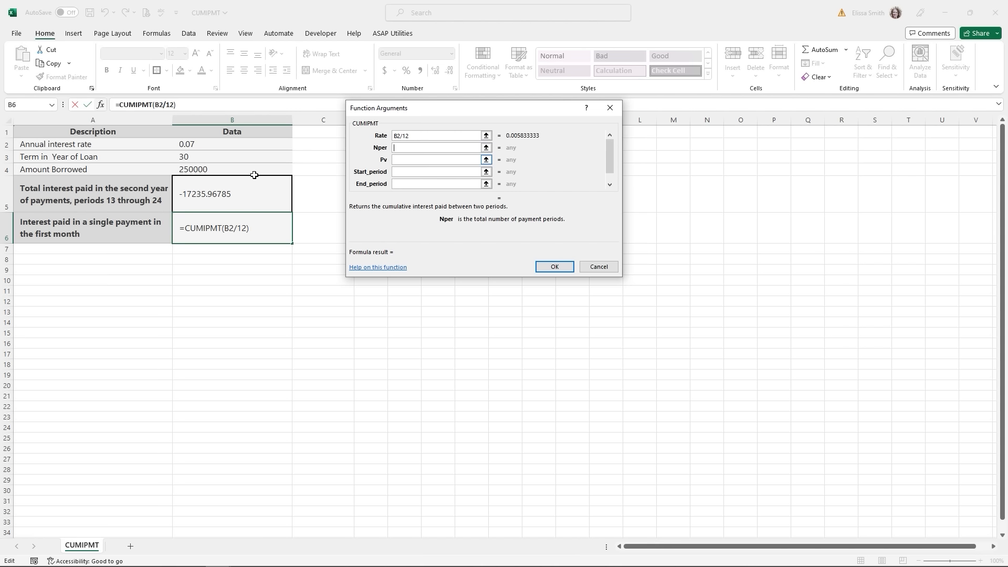
{"action": "left_click", "coordinate": [197, 159]}
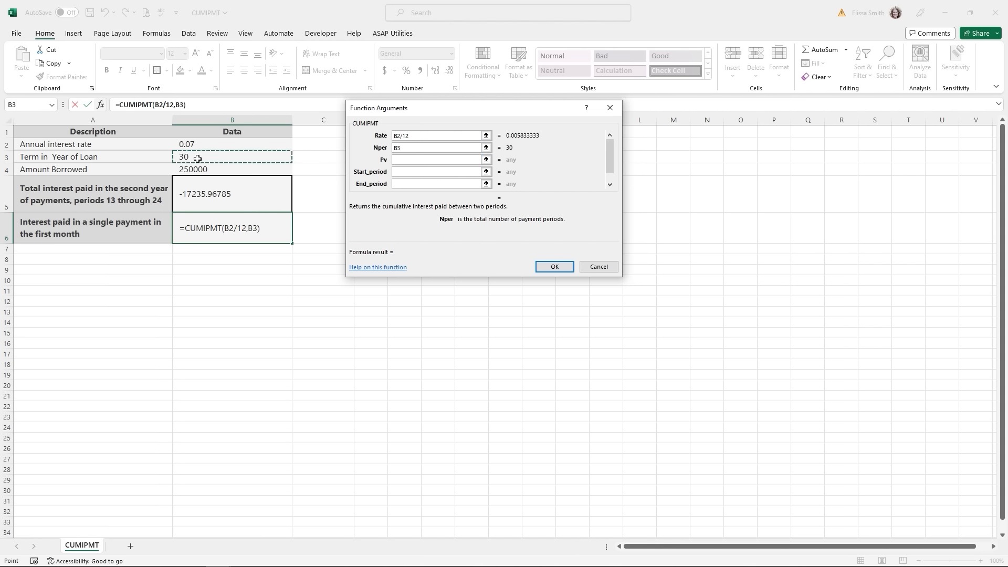
{"action": "type", "text": "*12"}
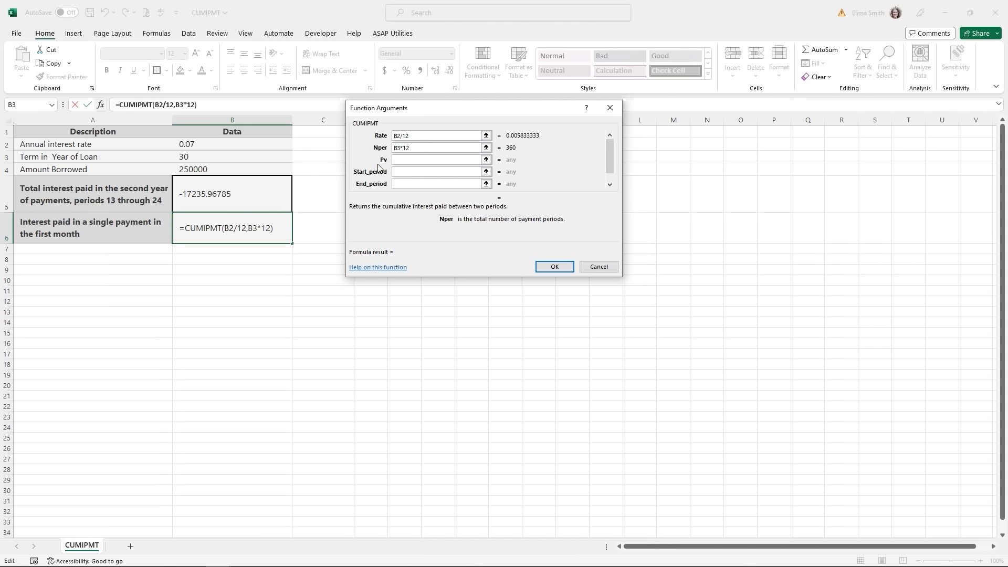
{"action": "left_click", "coordinate": [403, 161]}
{"action": "left_click", "coordinate": [214, 169]}
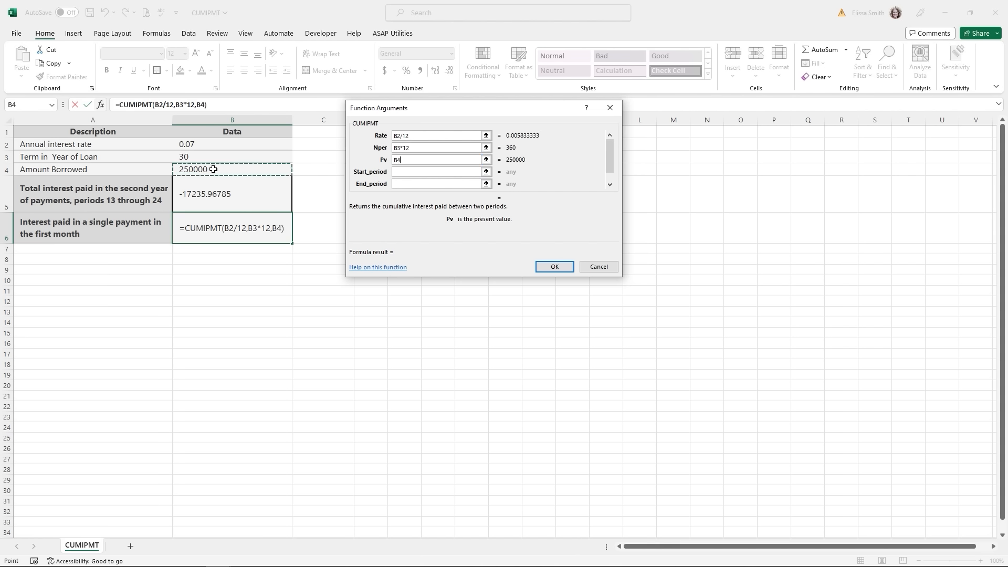
- Set Start and End periods to 1 and type 0, confirming -1458.333333
{"action": "left_click", "coordinate": [405, 173]}
{"action": "type", "text": "1"}
{"action": "left_click", "coordinate": [408, 184]}
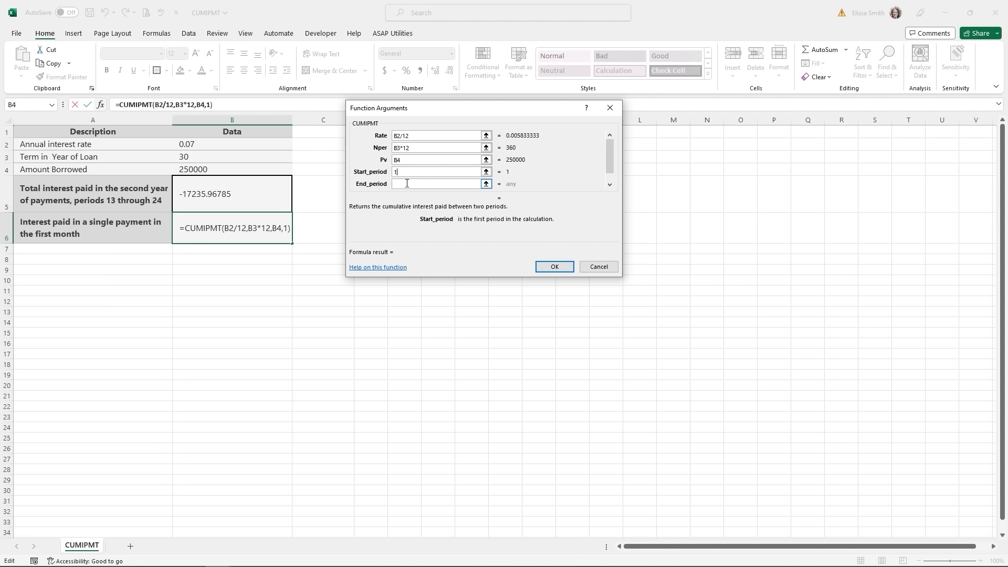
{"action": "type", "text": "1"}
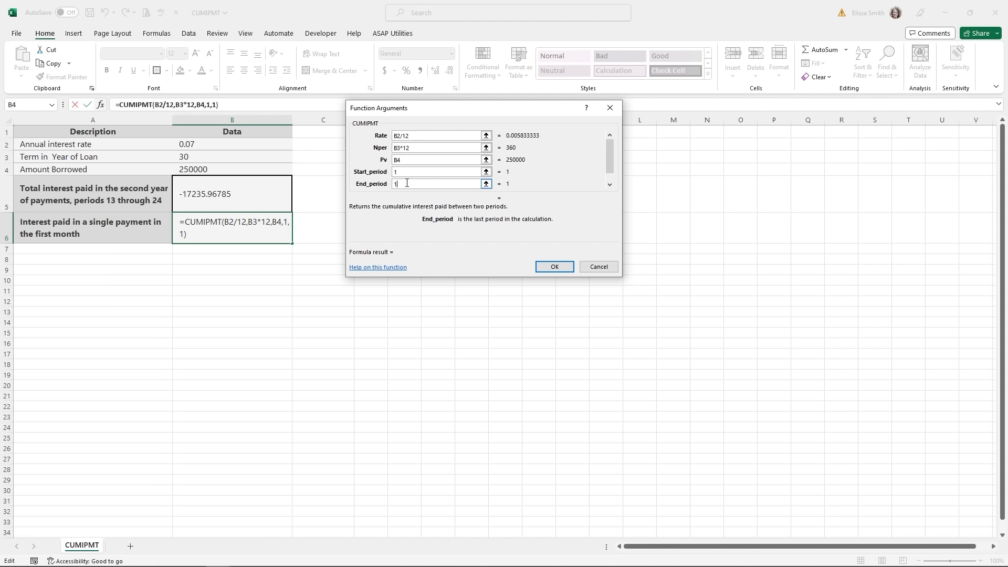
{"action": "type", "text": "0"}
{"action": "key", "text": "BackSpace"}
{"action": "left_click", "coordinate": [216, 105]}
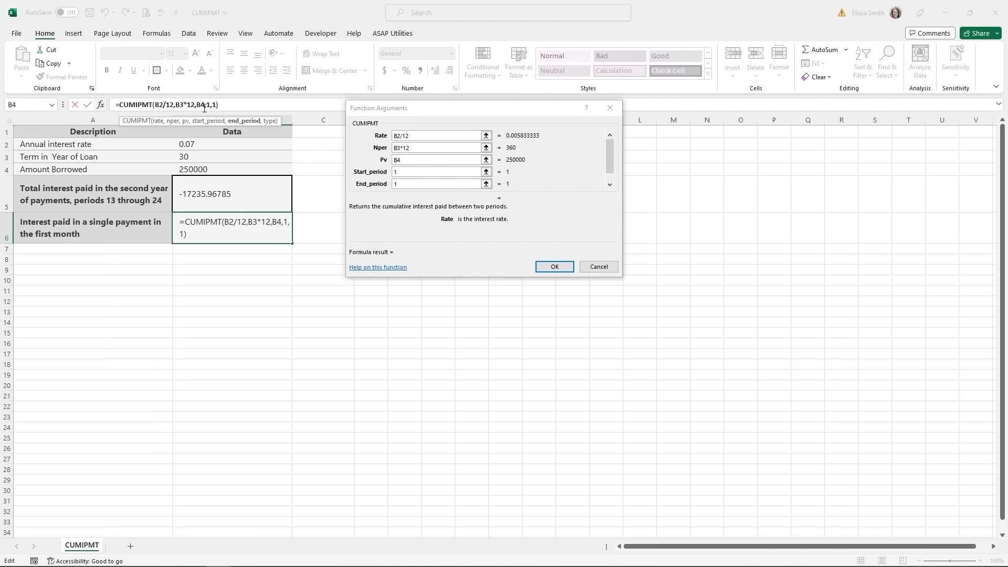
{"action": "type", "text": ",0"}
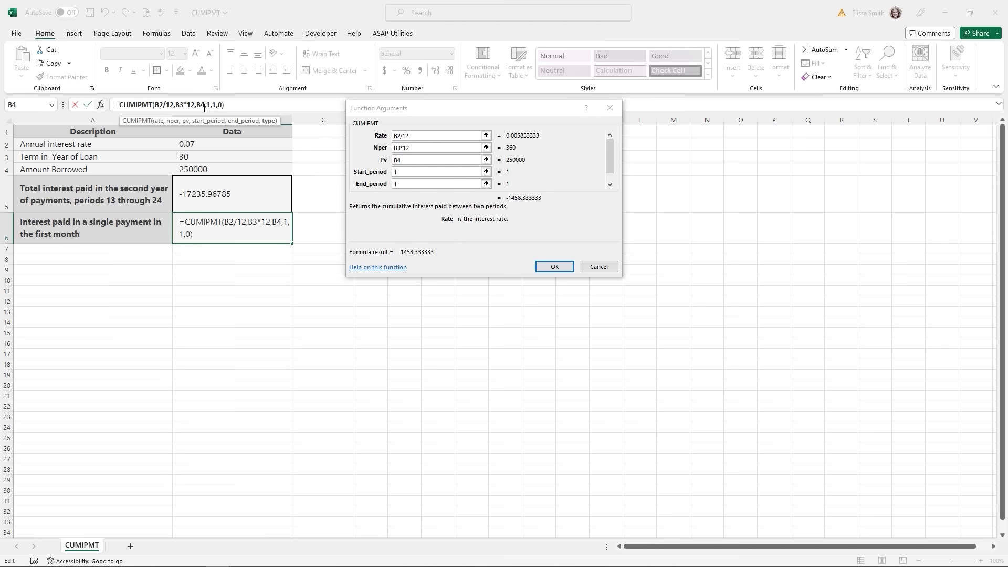
{"action": "left_click", "coordinate": [554, 266]}
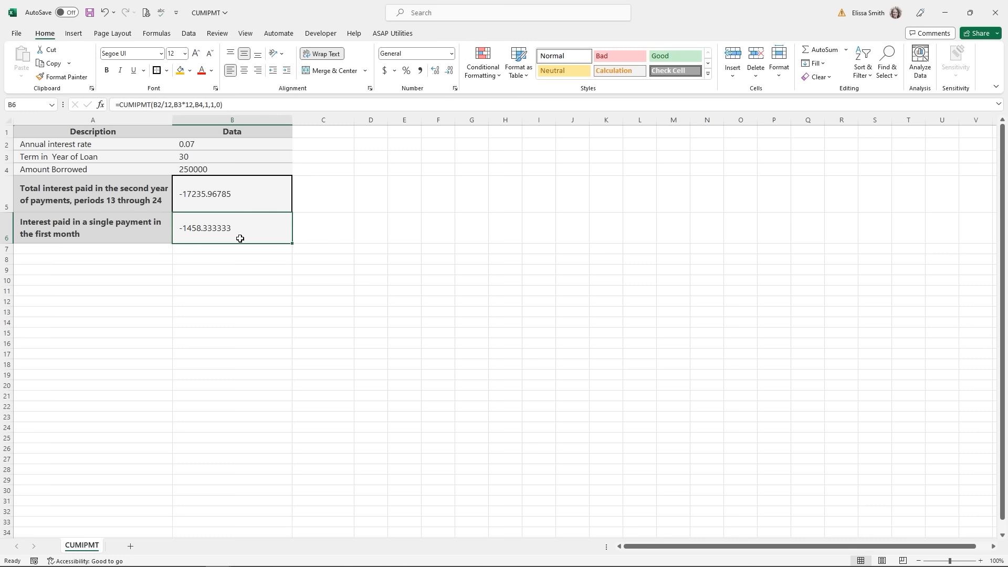
- Create a new blank workbook, Book11, with Ctrl+N
{"action": "key", "text": "ctrl+n"}
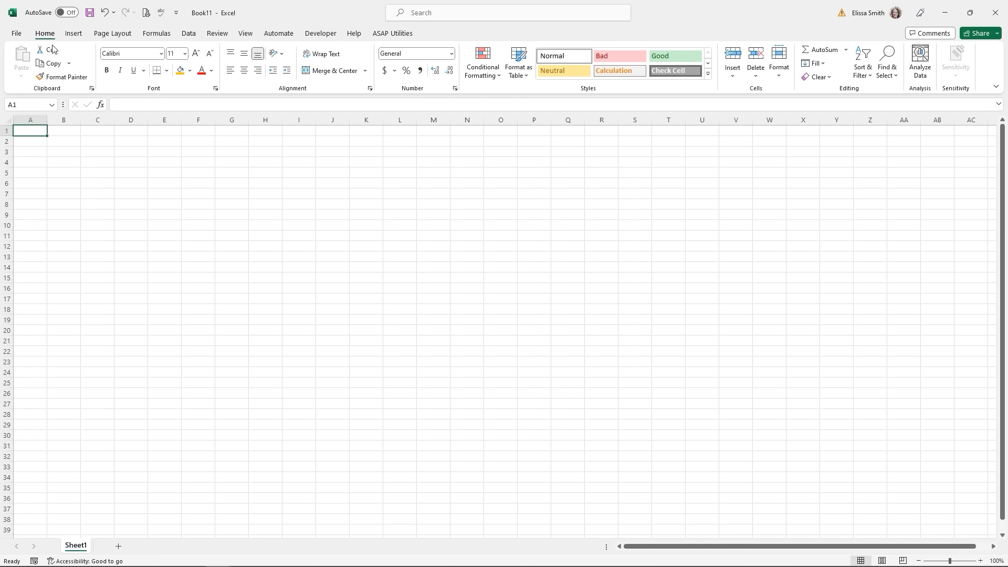
- Search online templates for 'loan' and create a workbook from the Loan calculator template
{"action": "left_click", "coordinate": [14, 35]}
{"action": "left_click", "coordinate": [49, 84]}
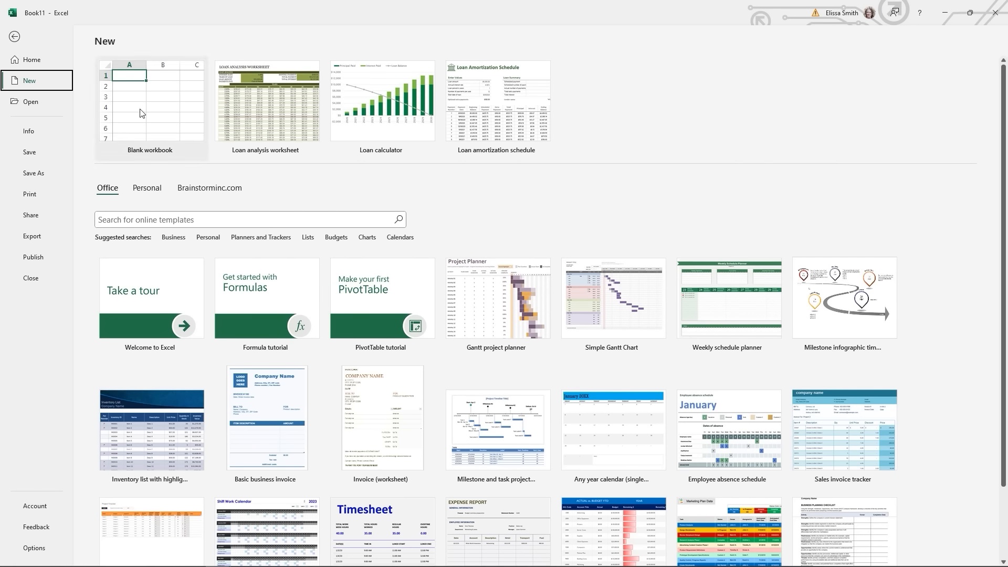
{"action": "left_click", "coordinate": [152, 216]}
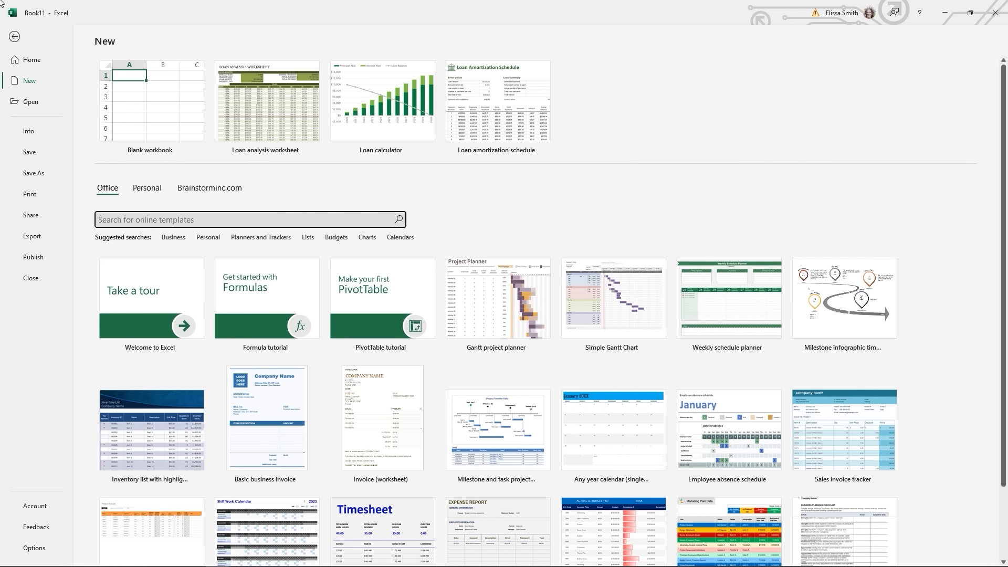
{"action": "type", "text": "loan"}
{"action": "key", "text": "Return"}
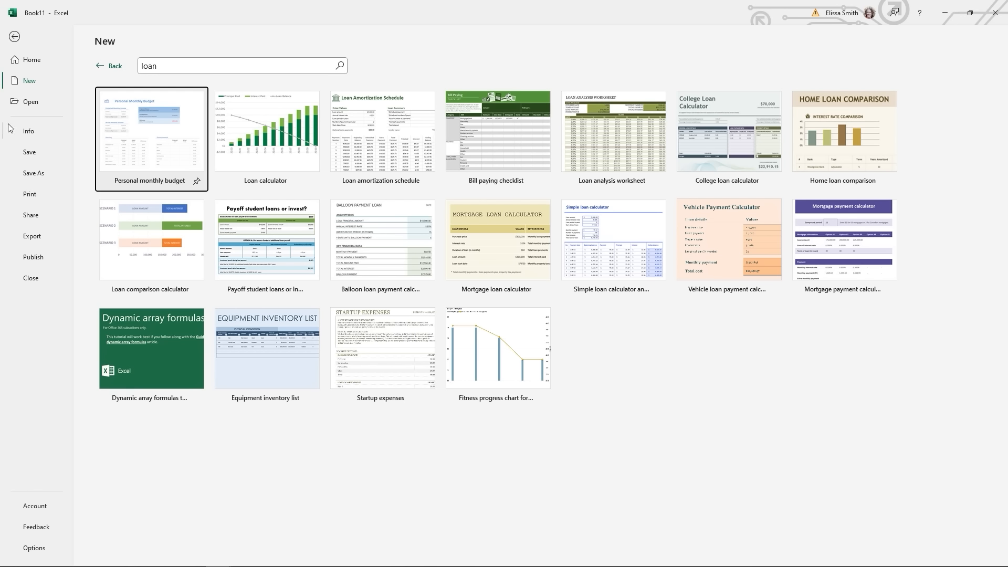
{"action": "left_click", "coordinate": [235, 128]}
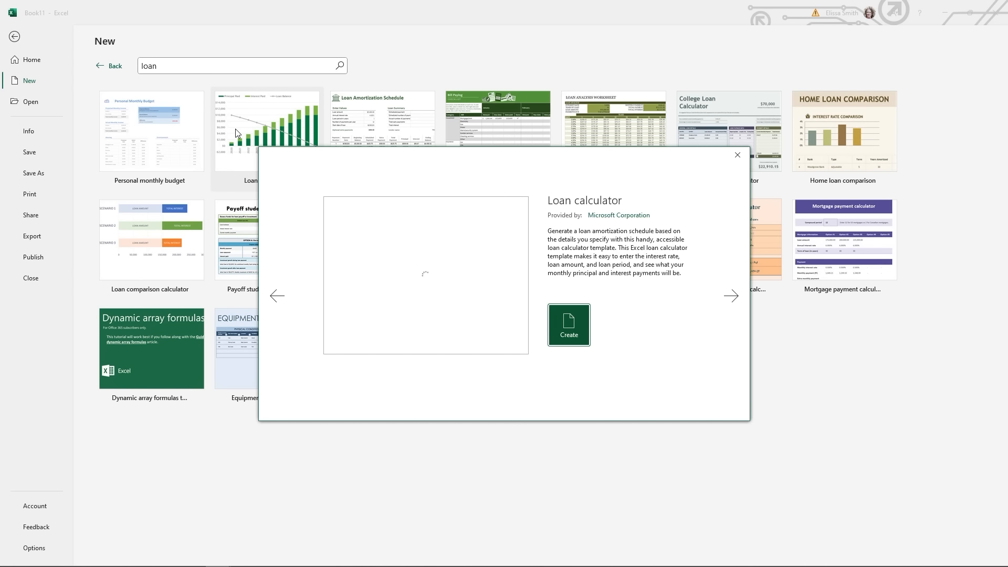
{"action": "left_click", "coordinate": [603, 224]}
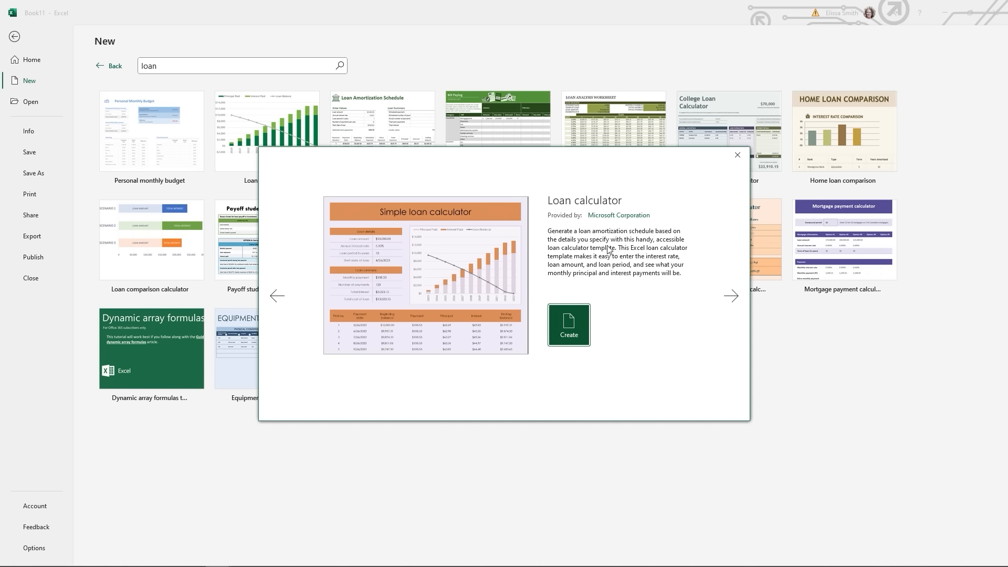
{"action": "left_click", "coordinate": [569, 327]}
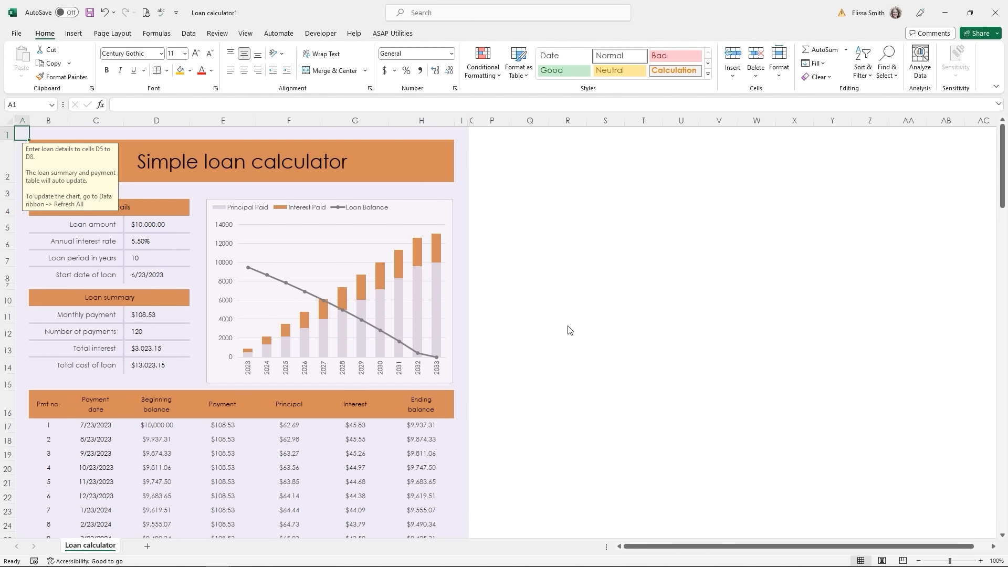
- Enter a $25,000 loan amount in D5, 7% interest in D6 and 20 years in D7
{"action": "left_click", "coordinate": [137, 227]}
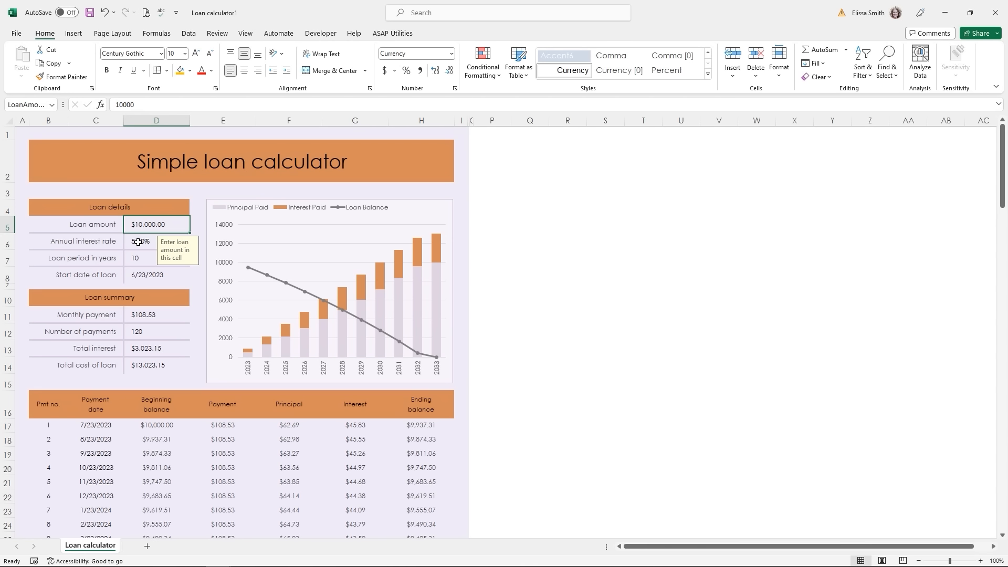
{"action": "left_click", "coordinate": [138, 242]}
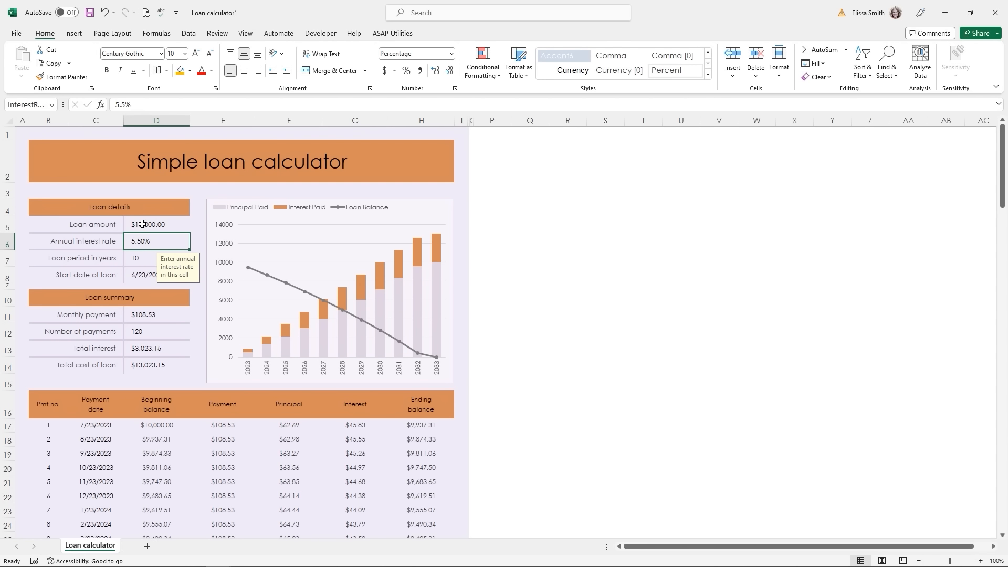
{"action": "left_click", "coordinate": [143, 224]}
{"action": "type", "text": "25000"}
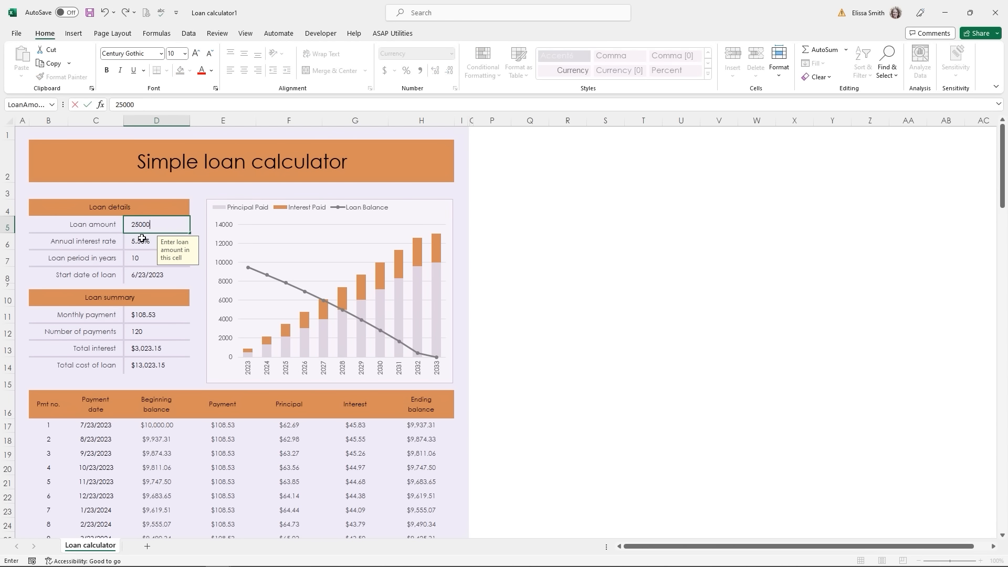
{"action": "left_click", "coordinate": [142, 241]}
{"action": "type", "text": "7"}
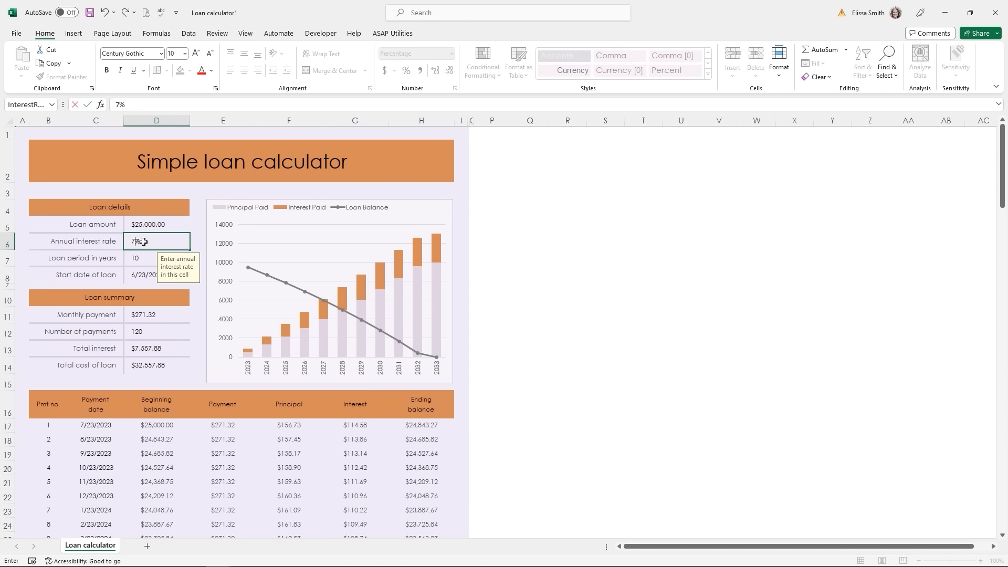
{"action": "left_click", "coordinate": [145, 258]}
{"action": "type", "text": "2"}
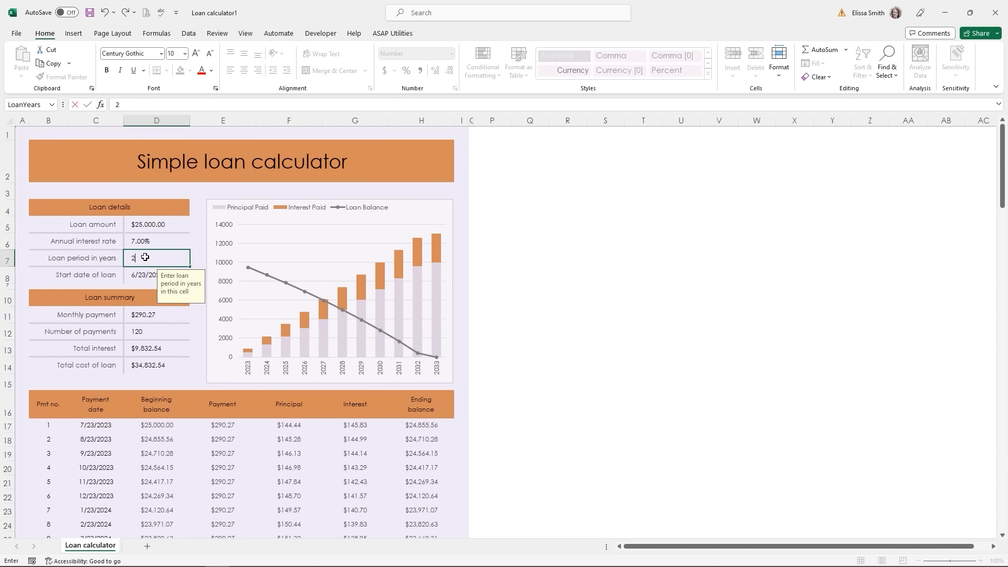
{"action": "type", "text": "0"}
{"action": "left_click", "coordinate": [143, 274]}
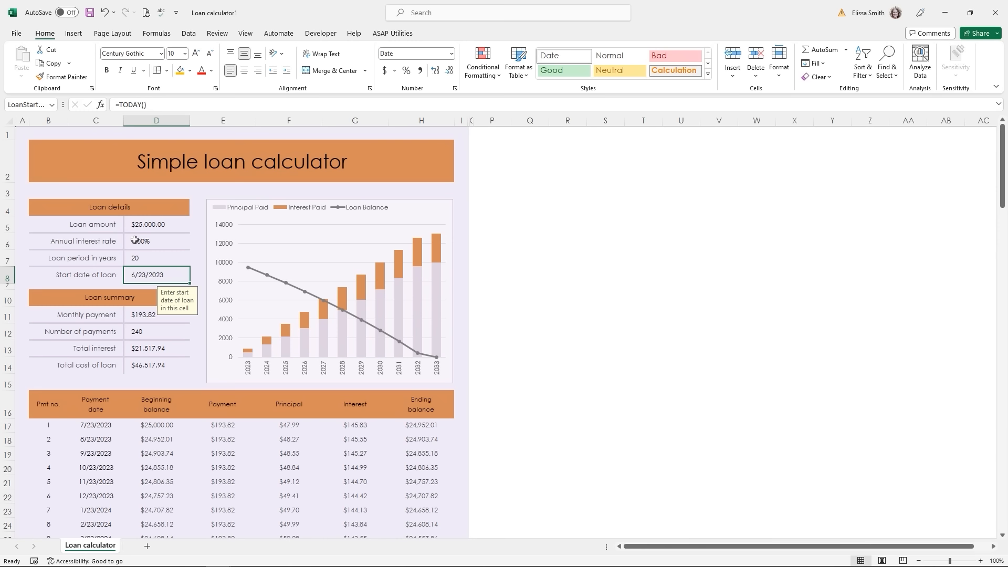
- Overwrite the calculated monthly payment in D11 with 500
{"action": "left_click", "coordinate": [139, 314]}
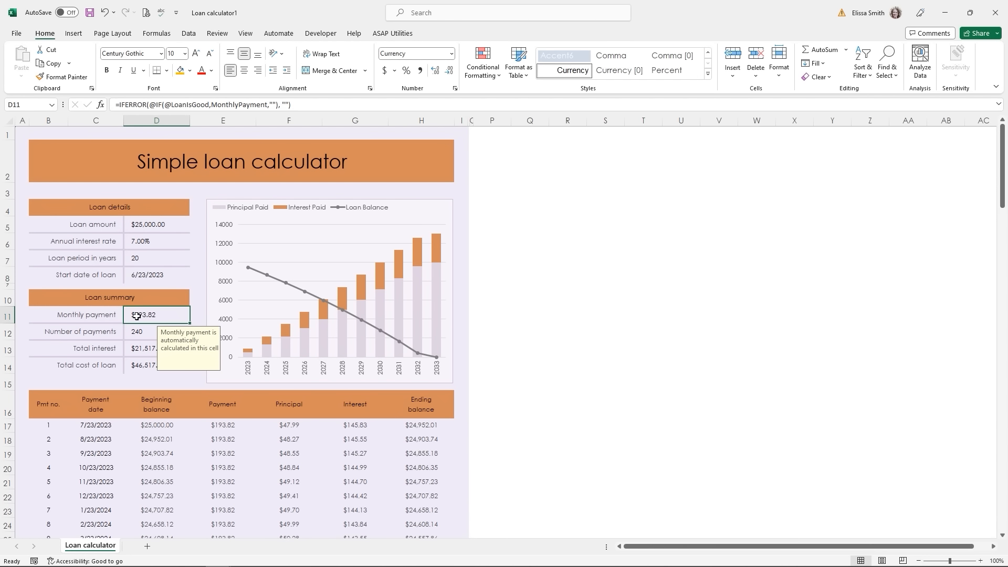
{"action": "type", "text": "500"}
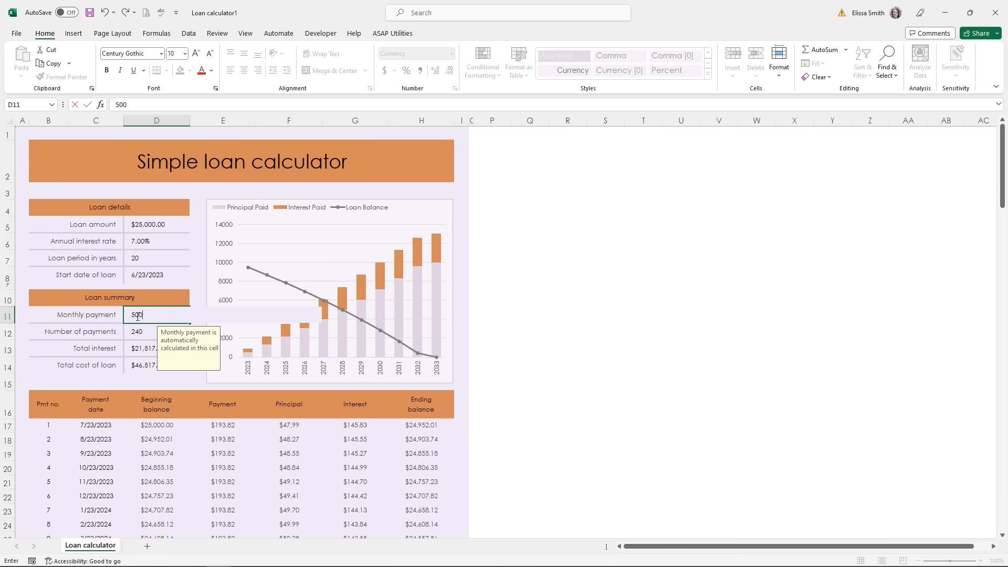
{"action": "key", "text": "Return"}
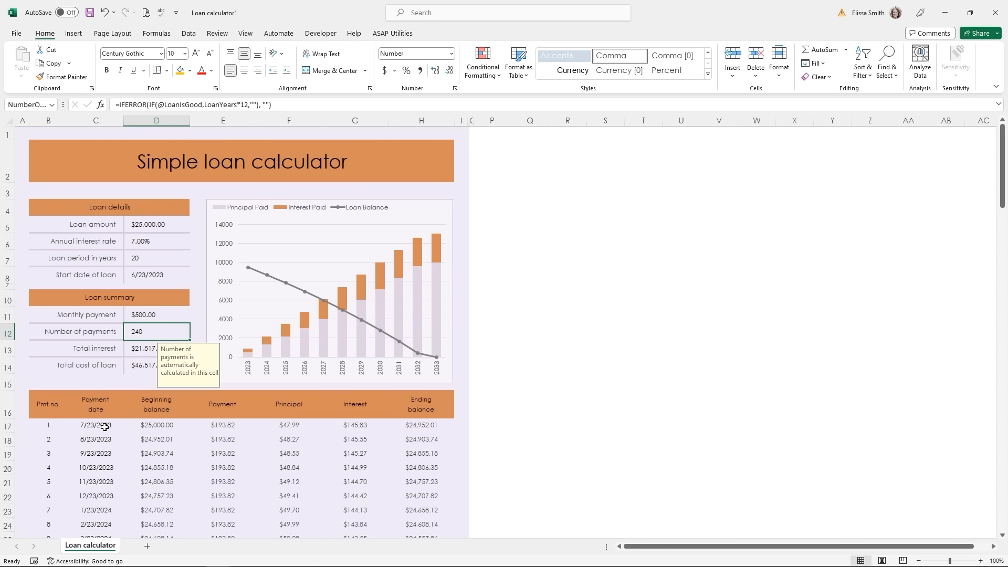
{"action": "left_click", "coordinate": [18, 35]}
- Search templates for 'loan' and create a workbook from the Loan analysis worksheet template
{"action": "left_click", "coordinate": [37, 78]}
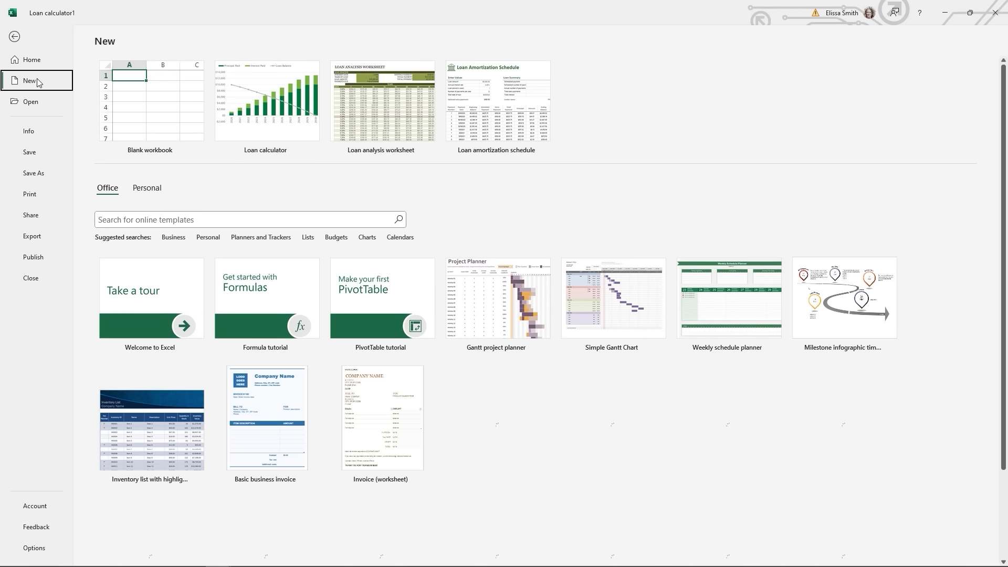
{"action": "left_click", "coordinate": [152, 222]}
{"action": "type", "text": "loan"}
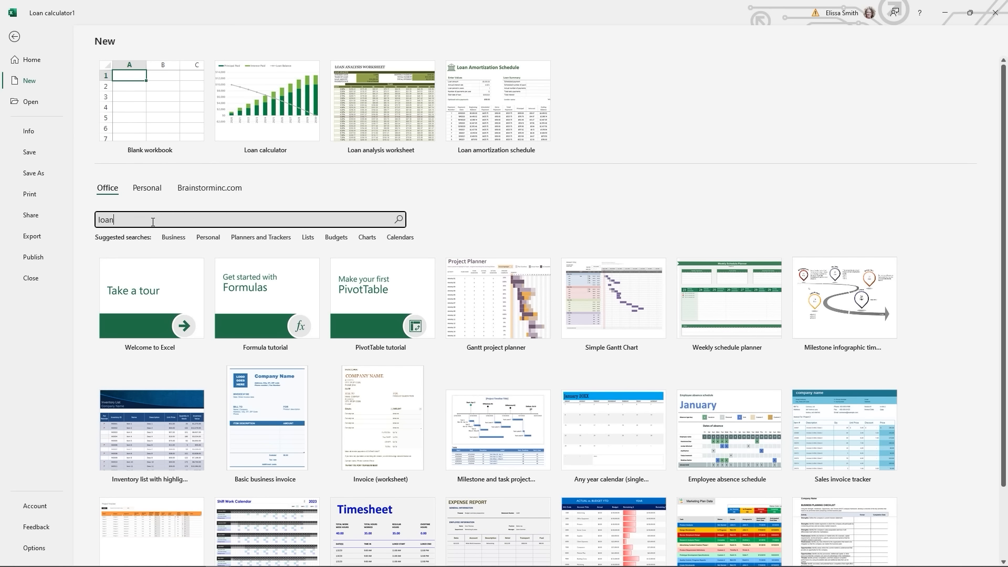
{"action": "key", "text": "Return"}
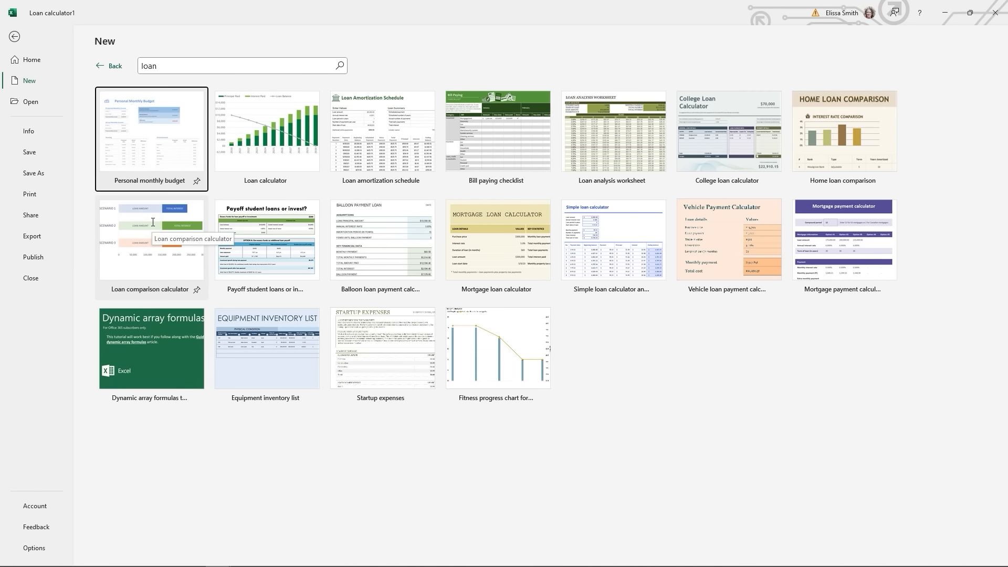
{"action": "left_click", "coordinate": [584, 157]}
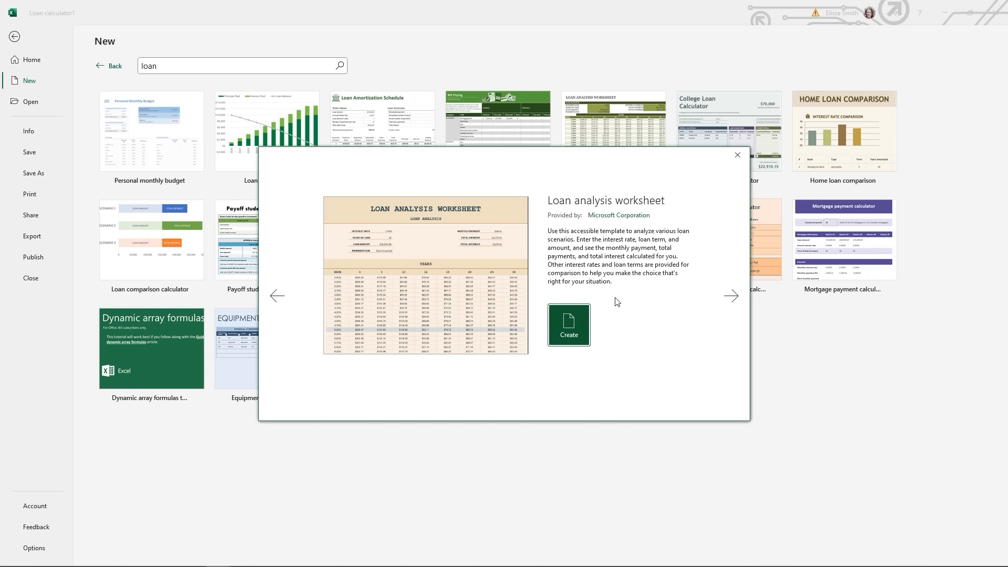
{"action": "left_click", "coordinate": [574, 329]}
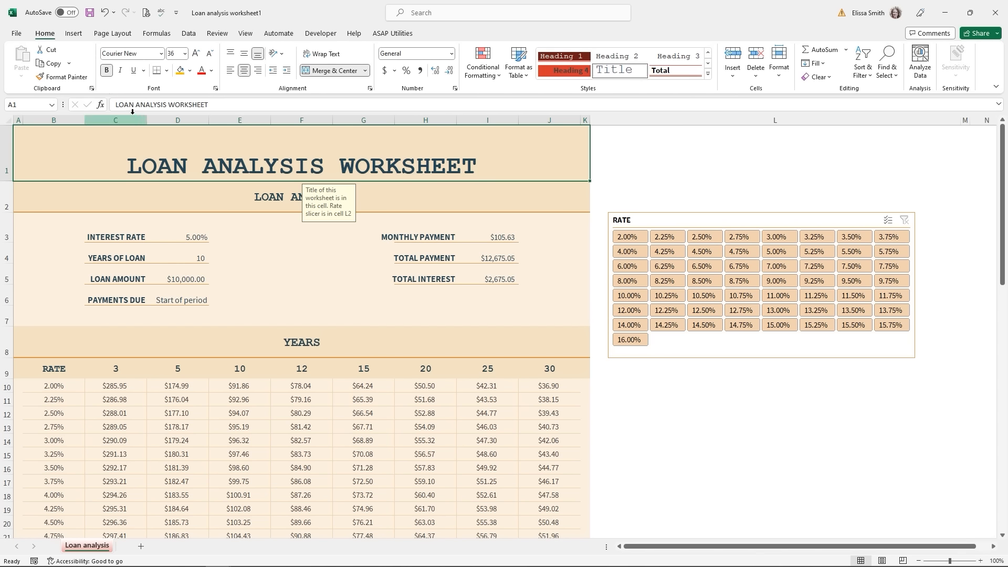
{"action": "left_click", "coordinate": [17, 37]}
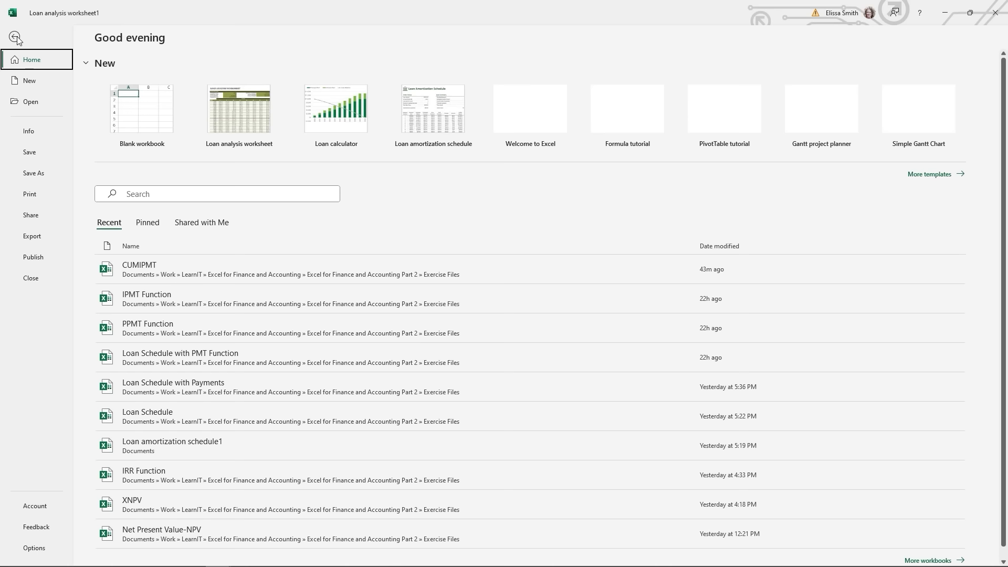
- Search templates for 'loan' and create a workbook from the Loan amortization schedule template
{"action": "left_click", "coordinate": [29, 81]}
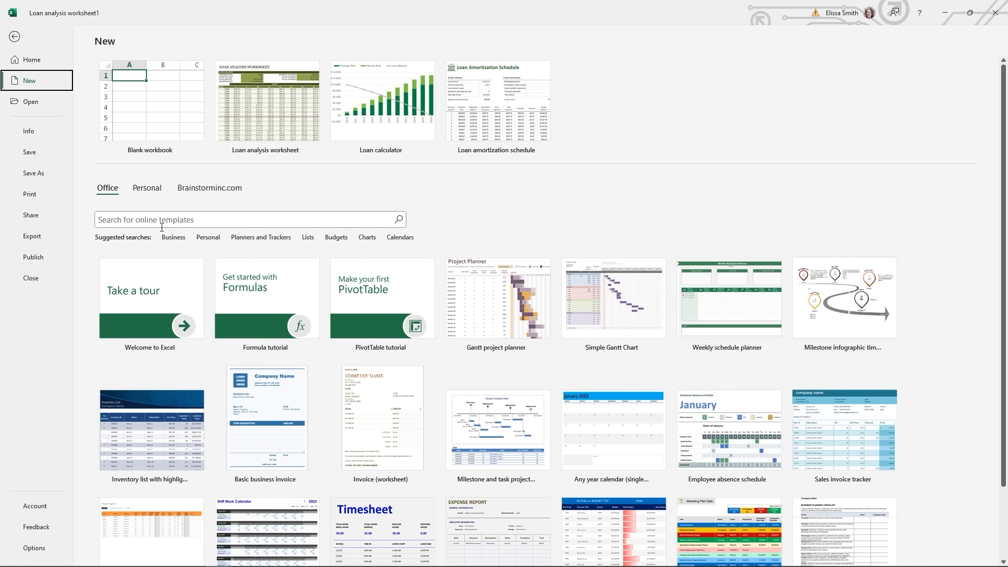
{"action": "left_click", "coordinate": [162, 221]}
{"action": "type", "text": "loan"}
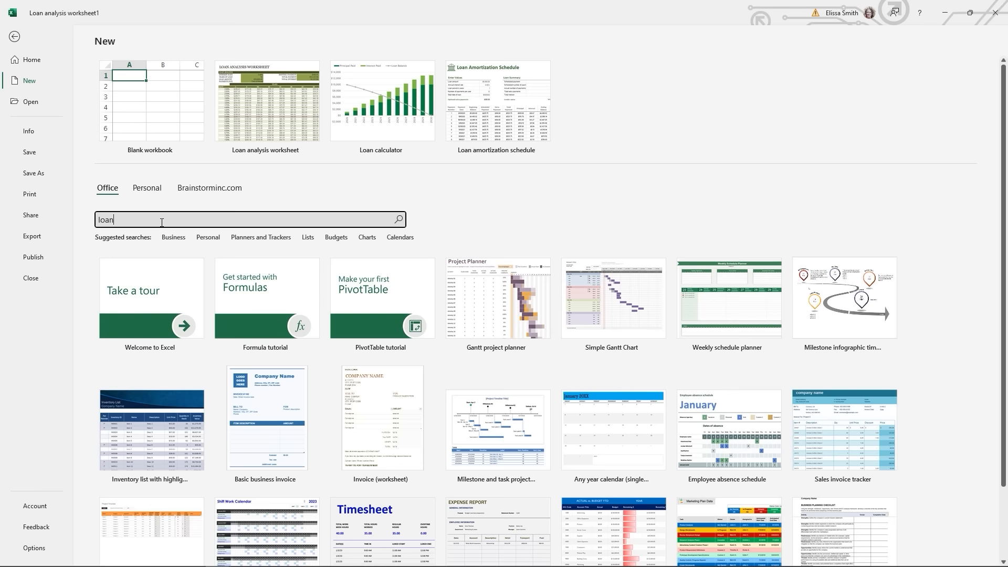
{"action": "key", "text": "Return"}
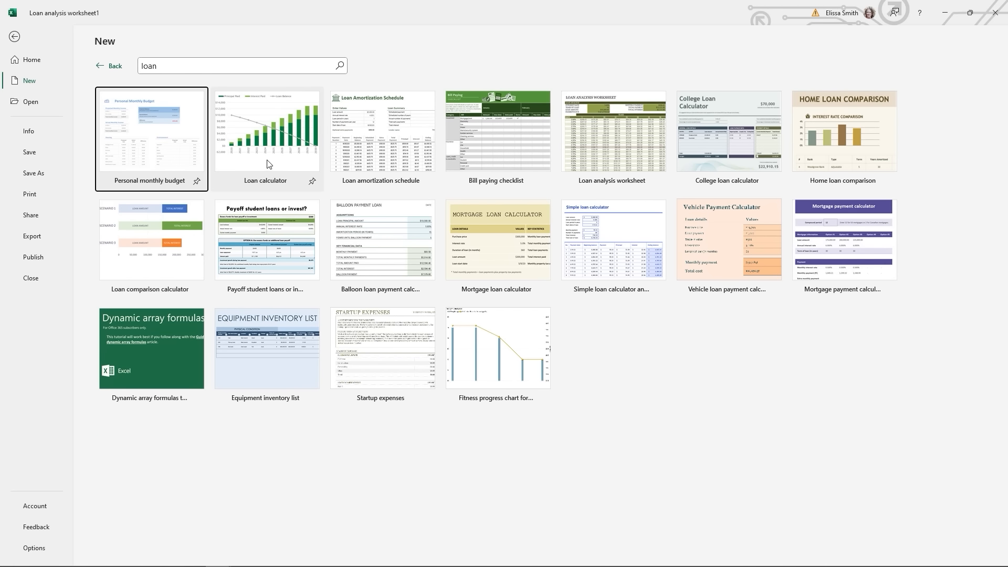
{"action": "left_click", "coordinate": [345, 156]}
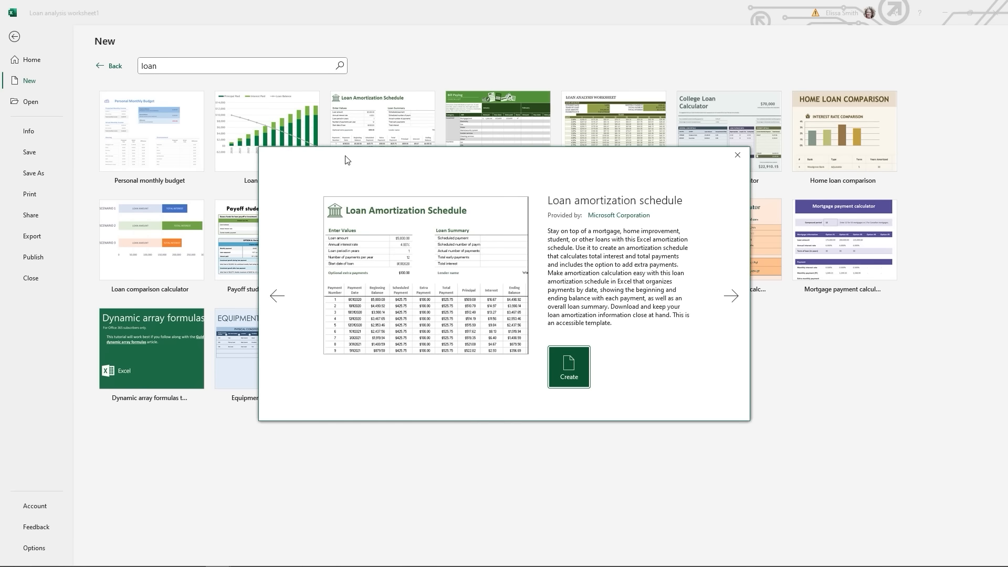
{"action": "left_click", "coordinate": [555, 357]}
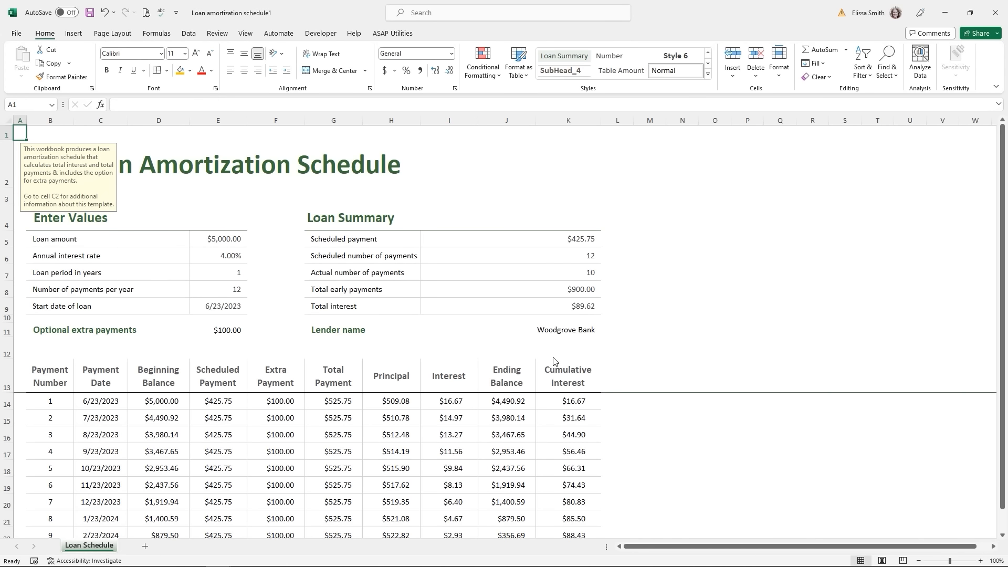
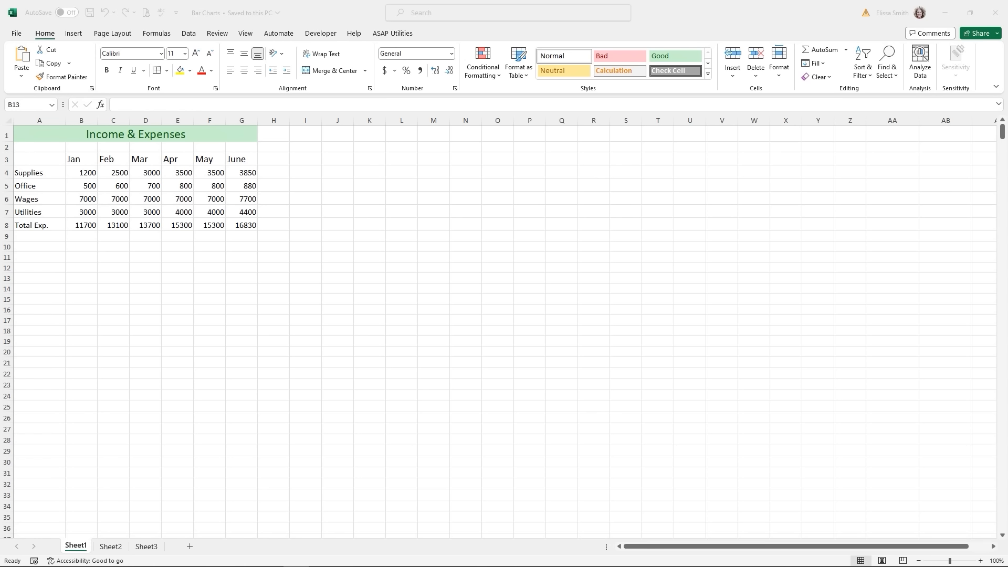
- Select A3:G7, the month headers and four expense rows, leaving out the Total Exp. row
{"action": "left_click", "coordinate": [49, 133]}
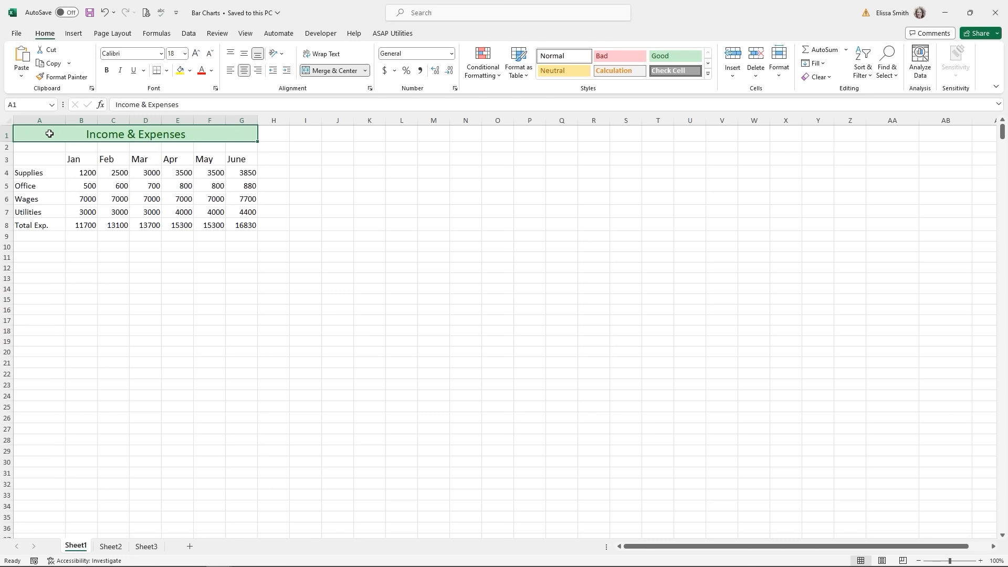
{"action": "left_click", "coordinate": [6, 225]}
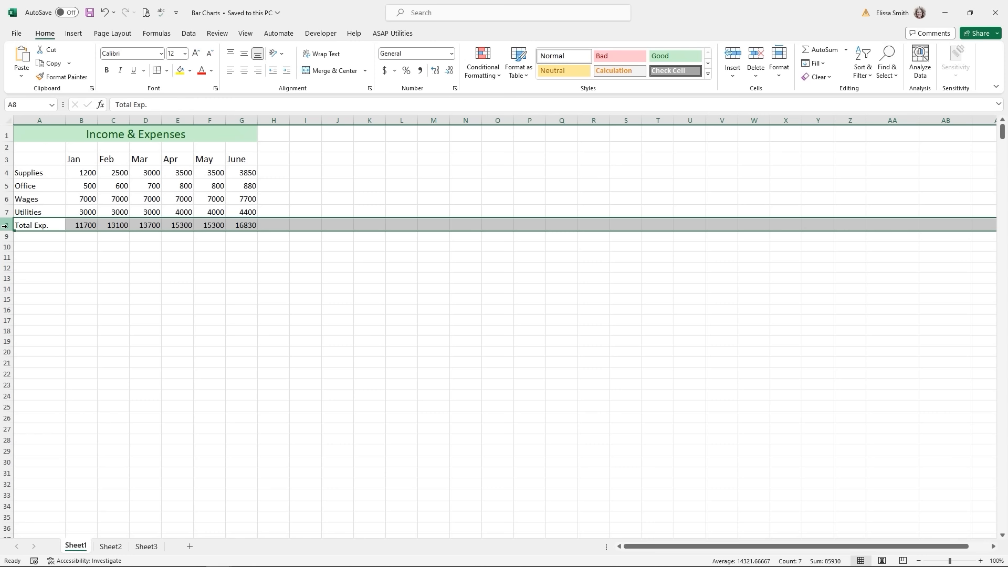
{"action": "left_click", "coordinate": [54, 263]}
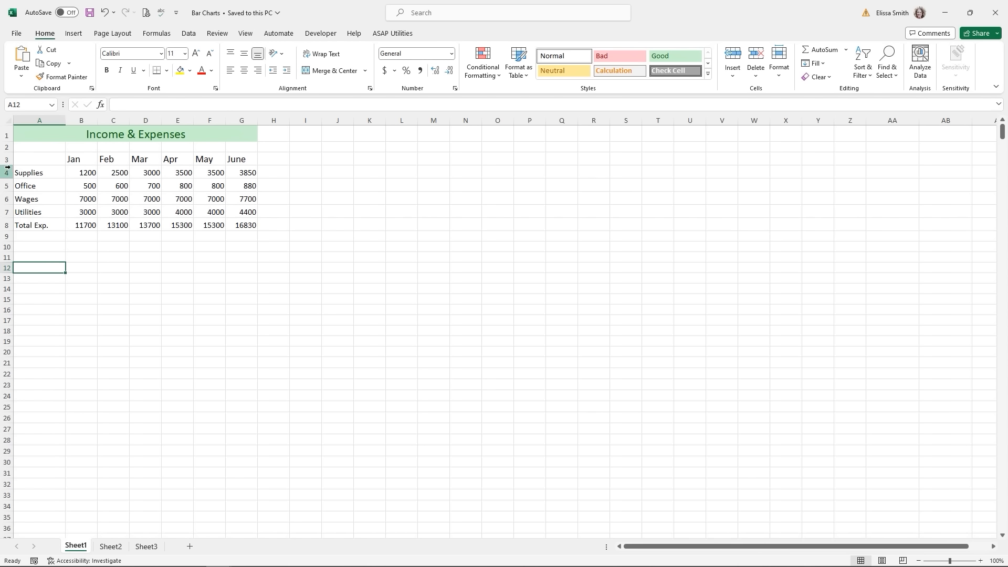
{"action": "left_click_drag", "start_coordinate": [22, 158], "coordinate": [253, 210]}
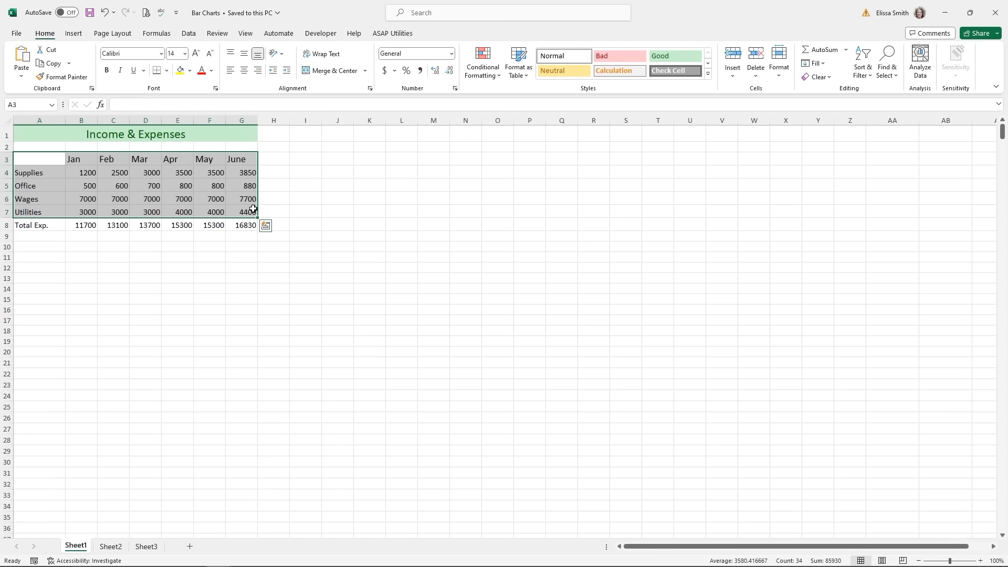
- Insert a 2-D Stacked Column chart of the Supplies, Office, Wages and Utilities rows
{"action": "key", "text": "ctrl"}
{"action": "key", "text": "ctrl"}
{"action": "left_click", "coordinate": [72, 34]}
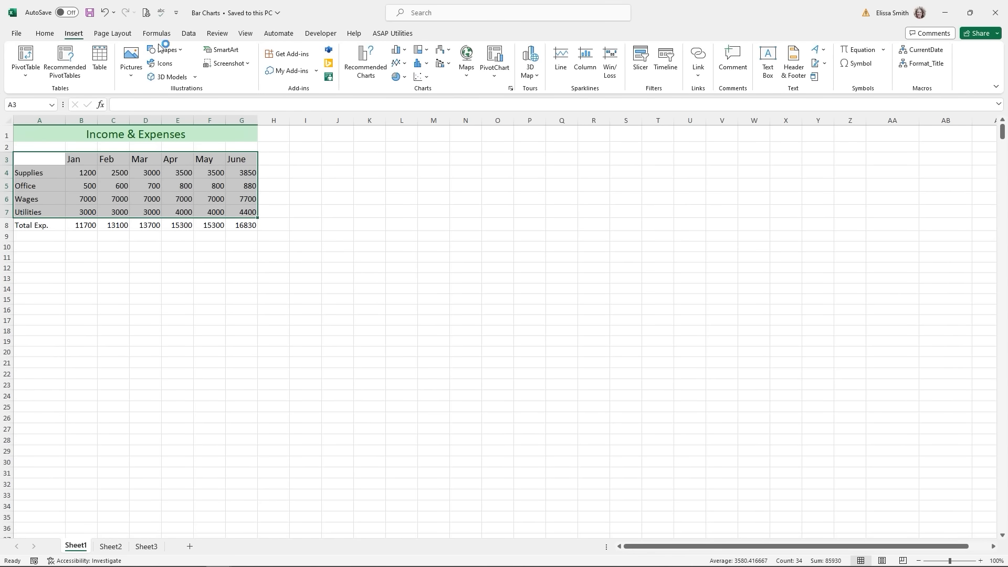
{"action": "key", "text": "ctrl+q"}
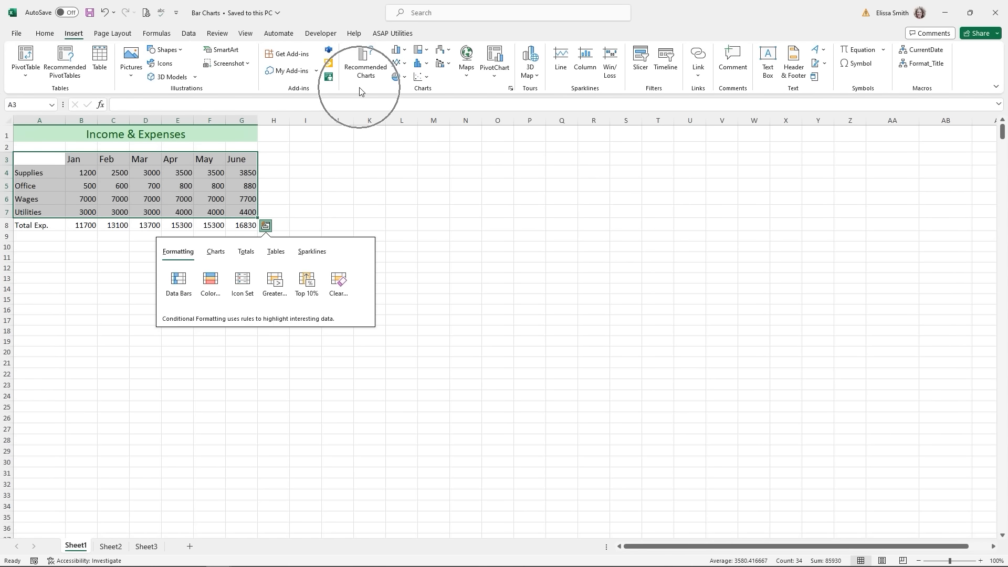
{"action": "left_click", "coordinate": [398, 52]}
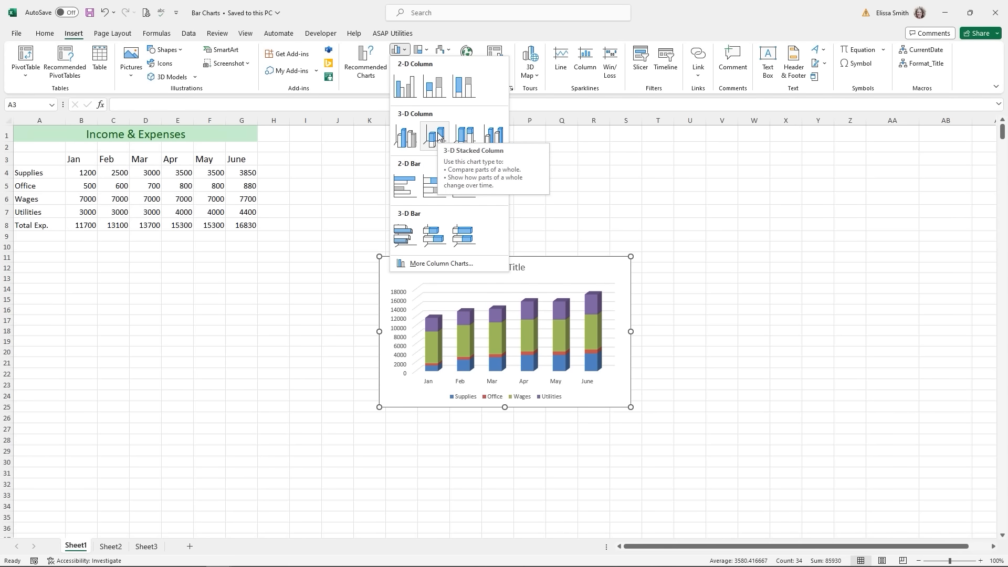
{"action": "left_click", "coordinate": [434, 86]}
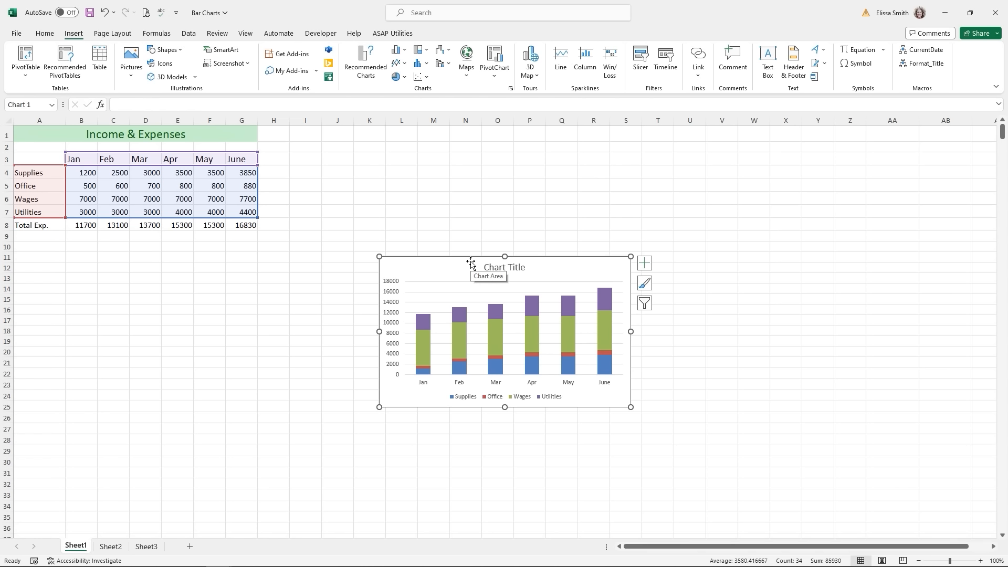
- Enlarge the stacked column chart and move it beside the table, spanning rows 2 to 18
{"action": "left_click", "coordinate": [631, 407]}
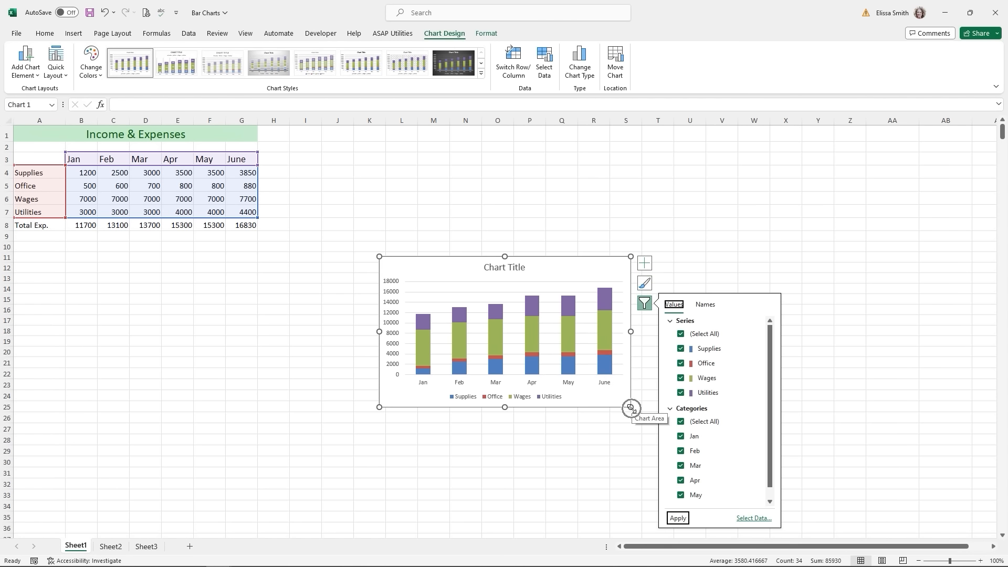
{"action": "left_click_drag", "start_coordinate": [631, 408], "coordinate": [732, 457]}
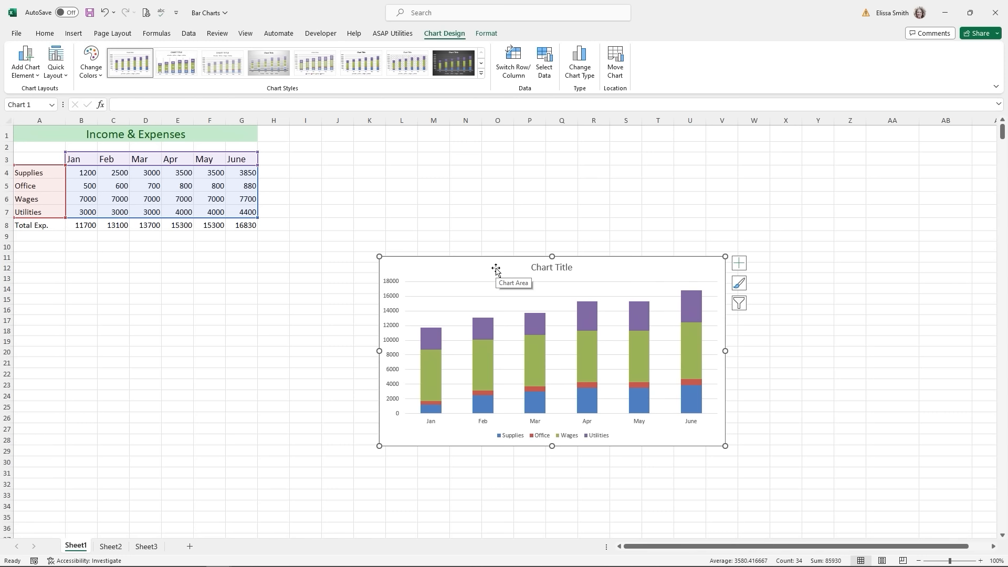
{"action": "left_click_drag", "start_coordinate": [495, 269], "coordinate": [439, 154]}
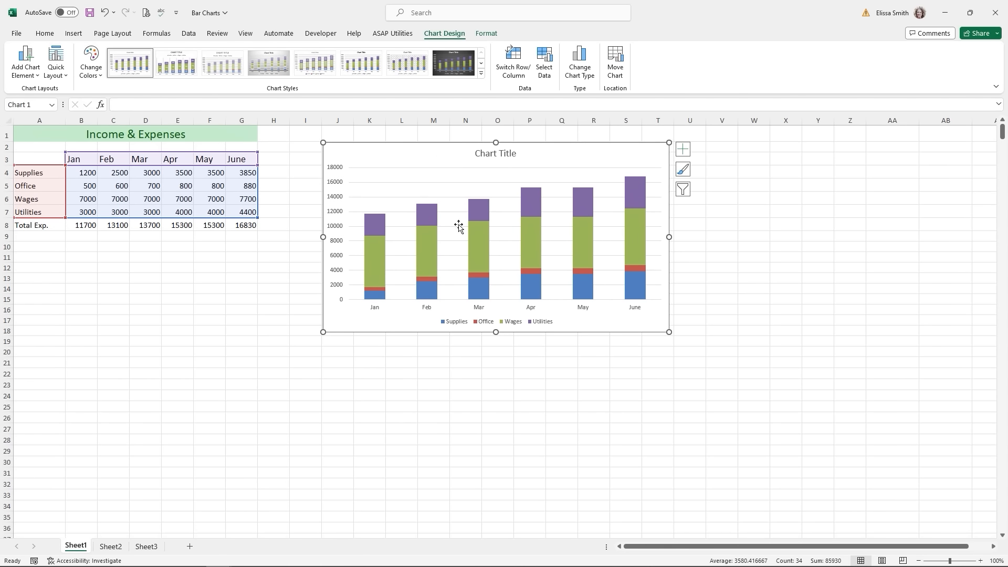
{"action": "left_click", "coordinate": [498, 429]}
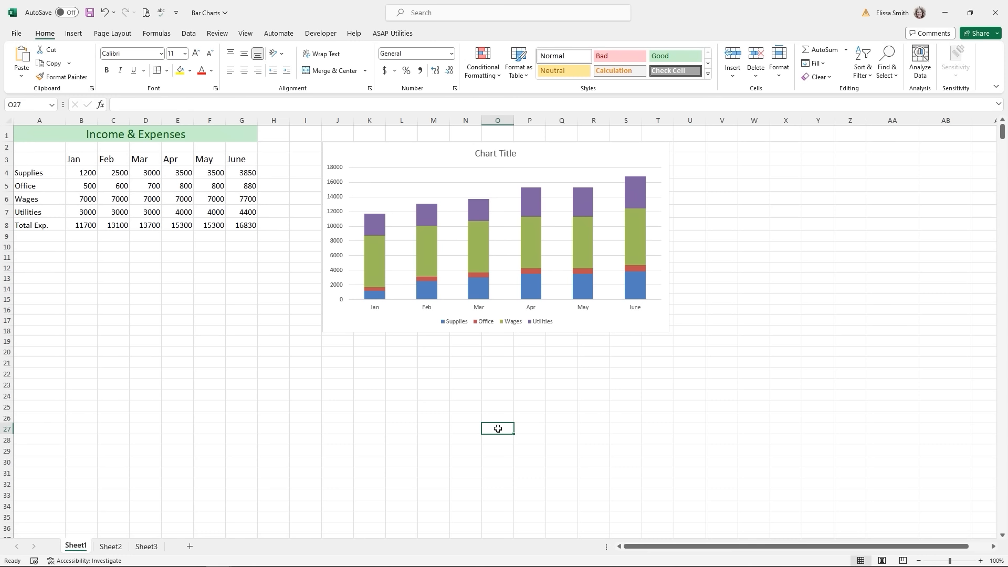
{"action": "left_click", "coordinate": [573, 323]}
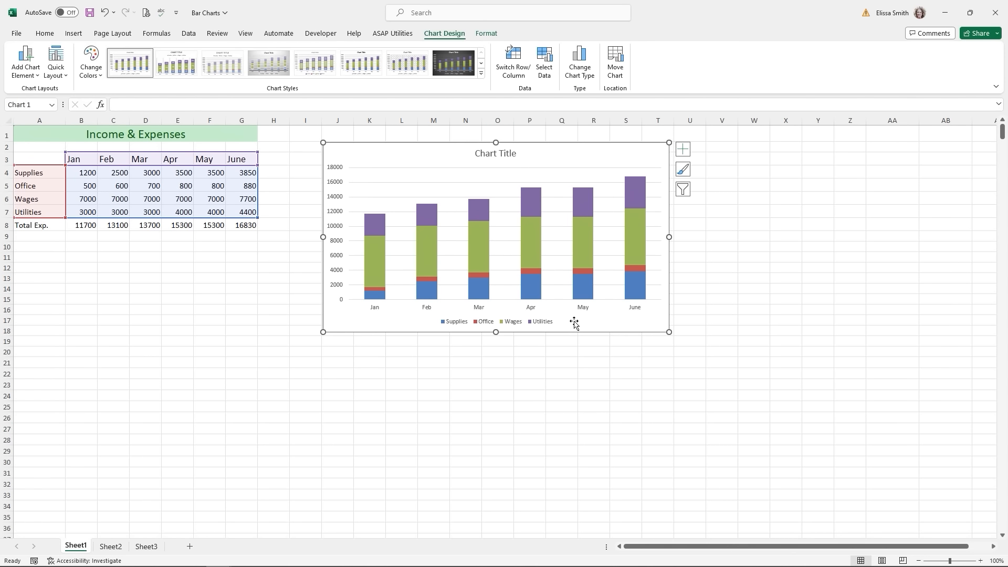
{"action": "left_click", "coordinate": [522, 386]}
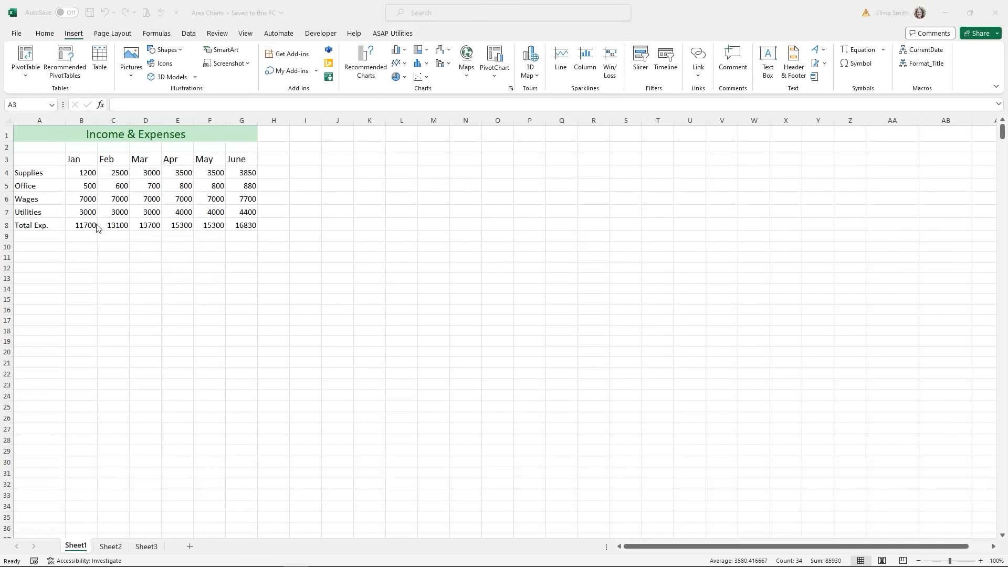
- Bring up the Insert Chart dialog for A3:G7 from the Charts group launcher
{"action": "left_click", "coordinate": [52, 160]}
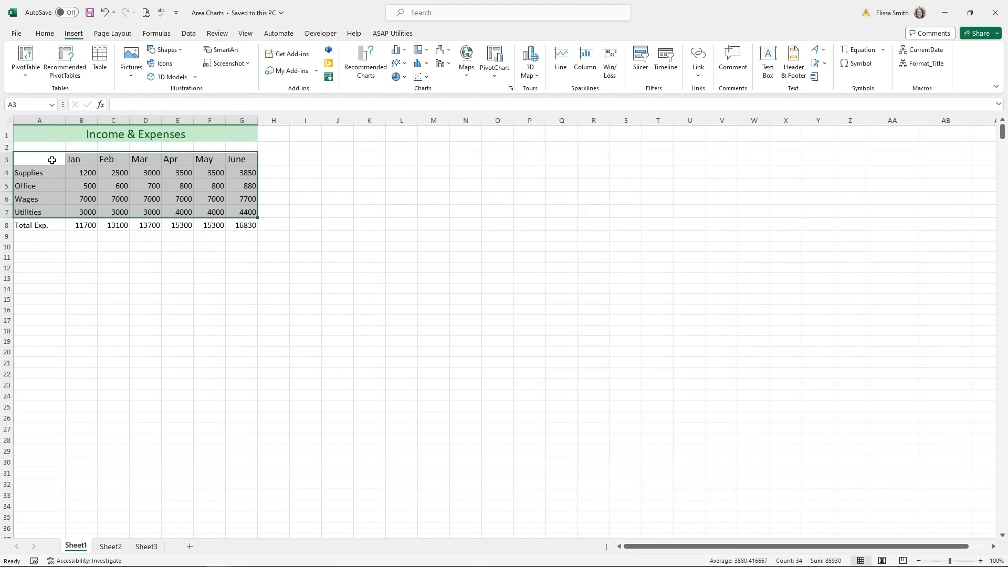
{"action": "key", "text": "ctrl+q"}
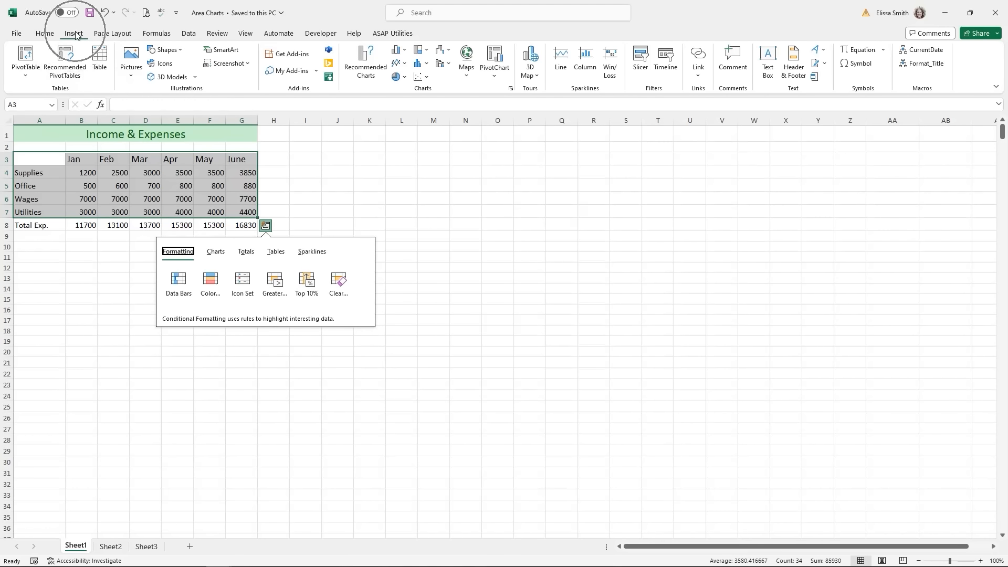
{"action": "key", "text": "ctrl"}
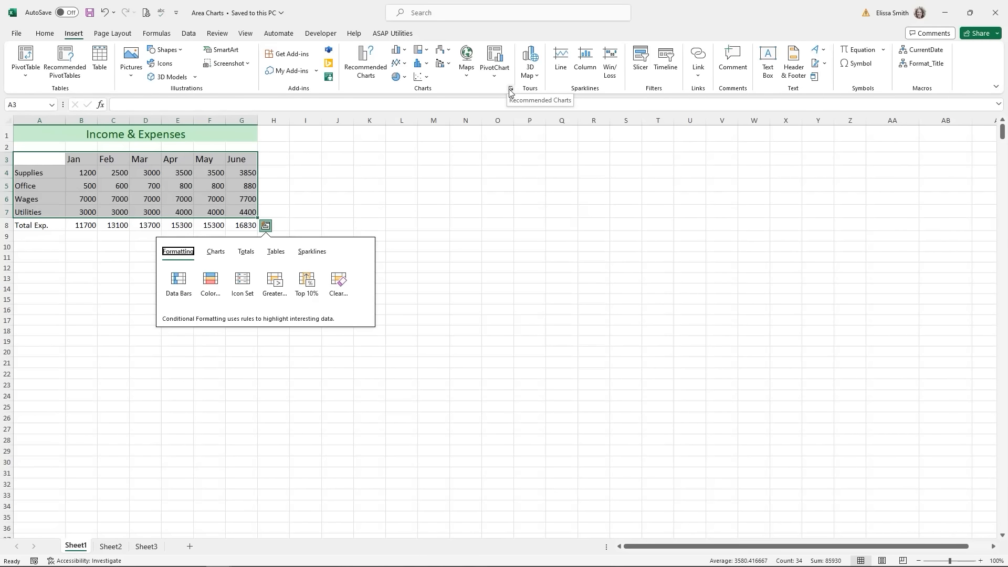
{"action": "key", "text": "ctrl"}
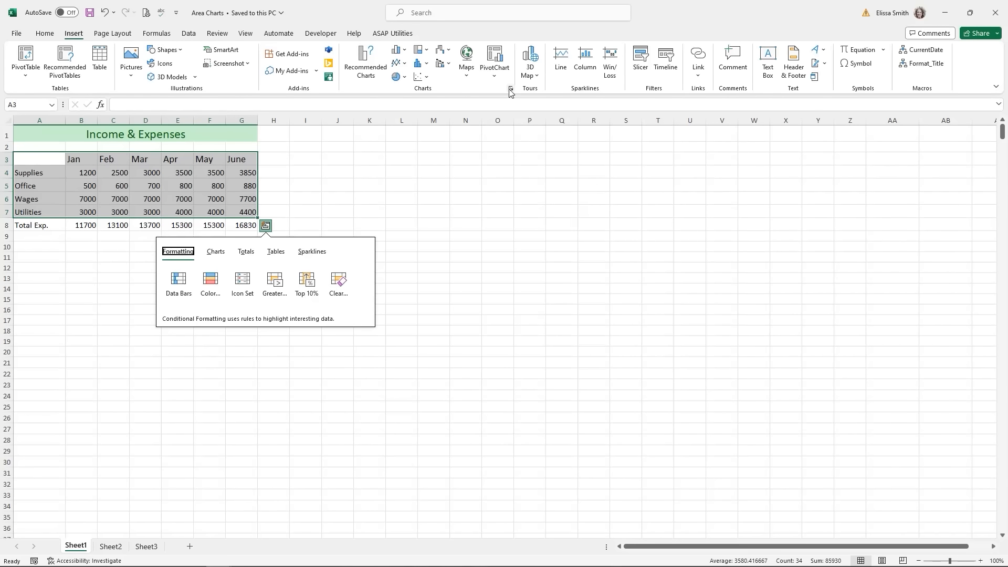
{"action": "left_click", "coordinate": [509, 90]}
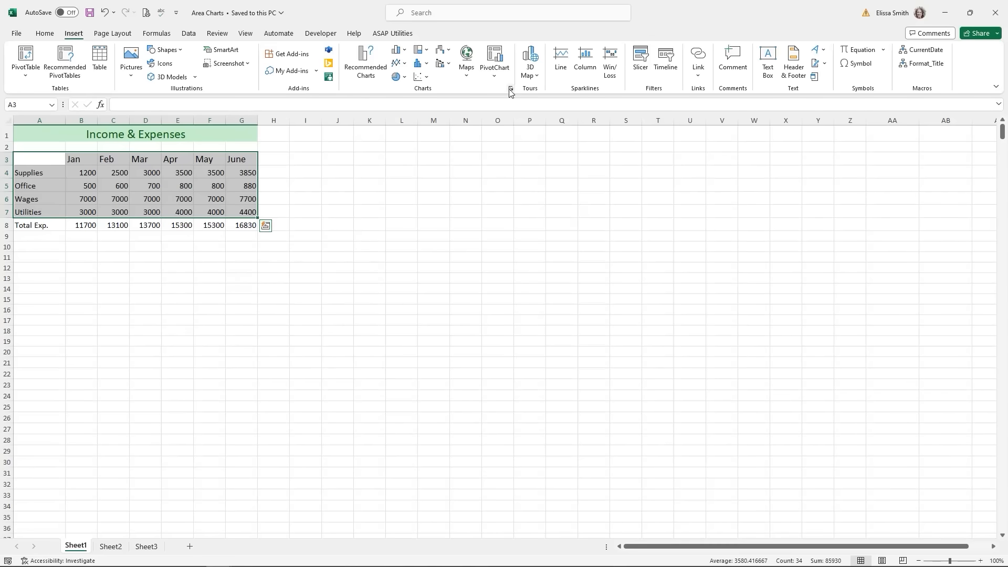
{"action": "key", "text": "ctrl"}
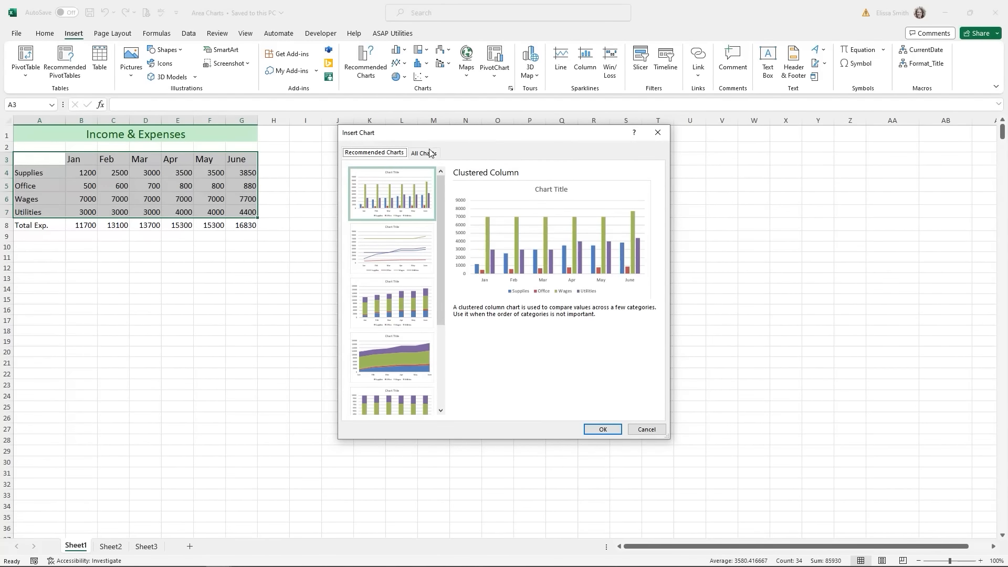
- Insert the second 3-D Stacked Area layout from All Charts > Area
{"action": "left_click", "coordinate": [427, 154]}
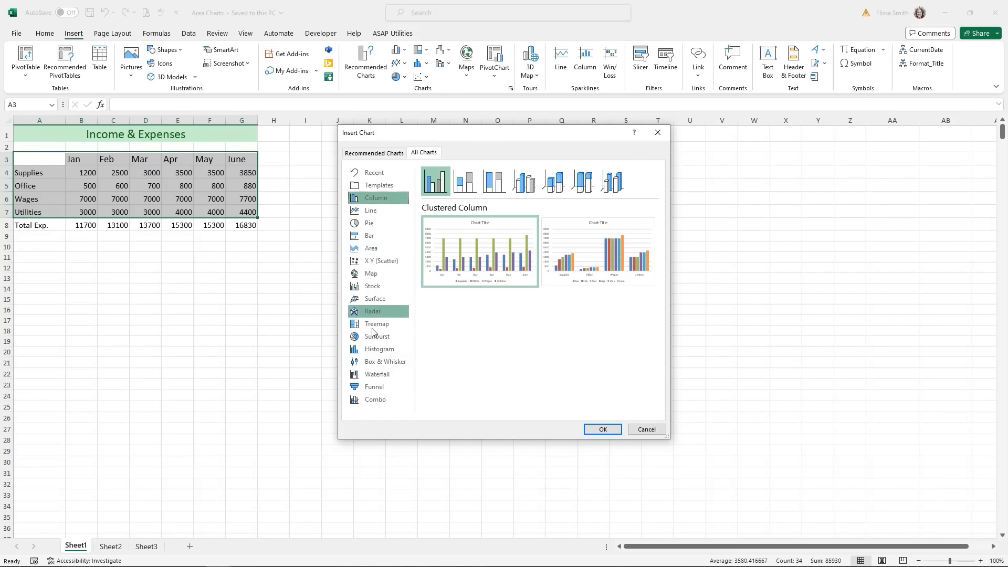
{"action": "left_click", "coordinate": [371, 248]}
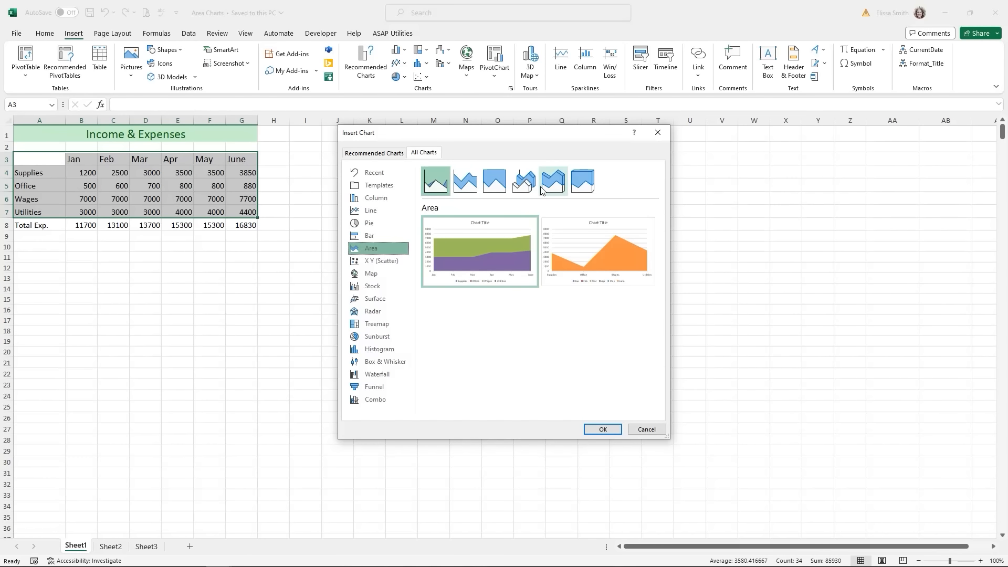
{"action": "left_click", "coordinate": [560, 188]}
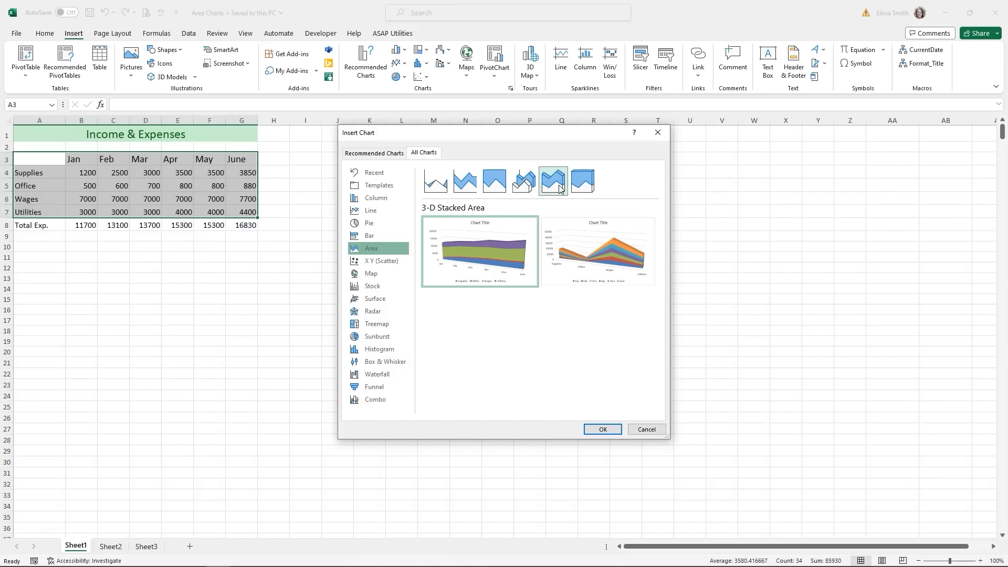
{"action": "left_click", "coordinate": [578, 189]}
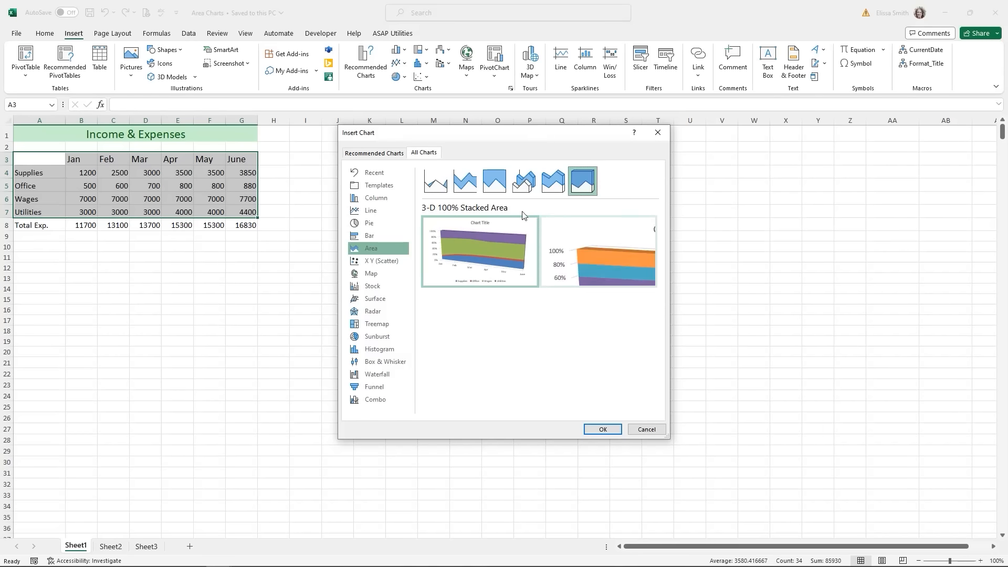
{"action": "mouse_move", "coordinate": [466, 262]}
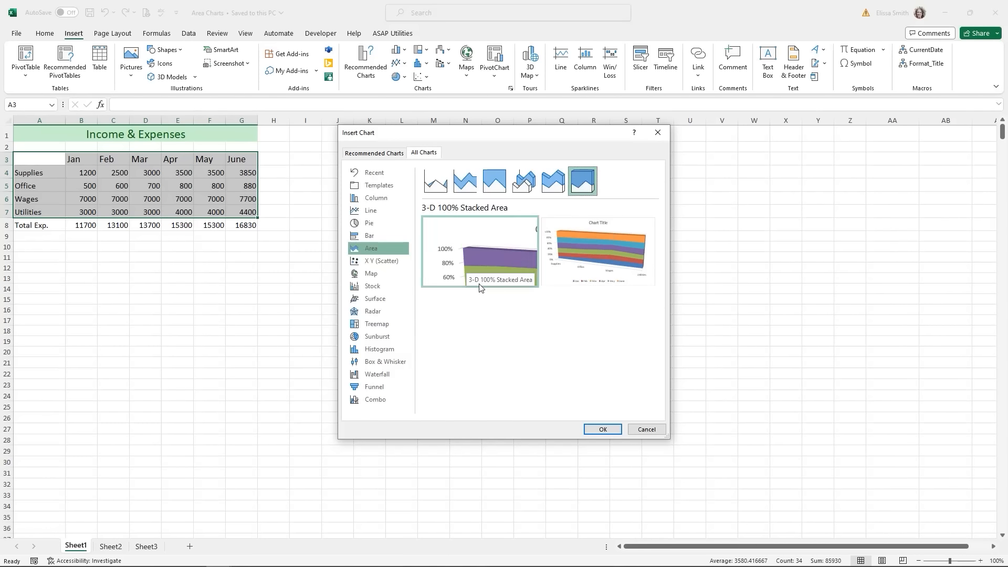
{"action": "left_click", "coordinate": [553, 186]}
{"action": "left_click", "coordinate": [596, 246]}
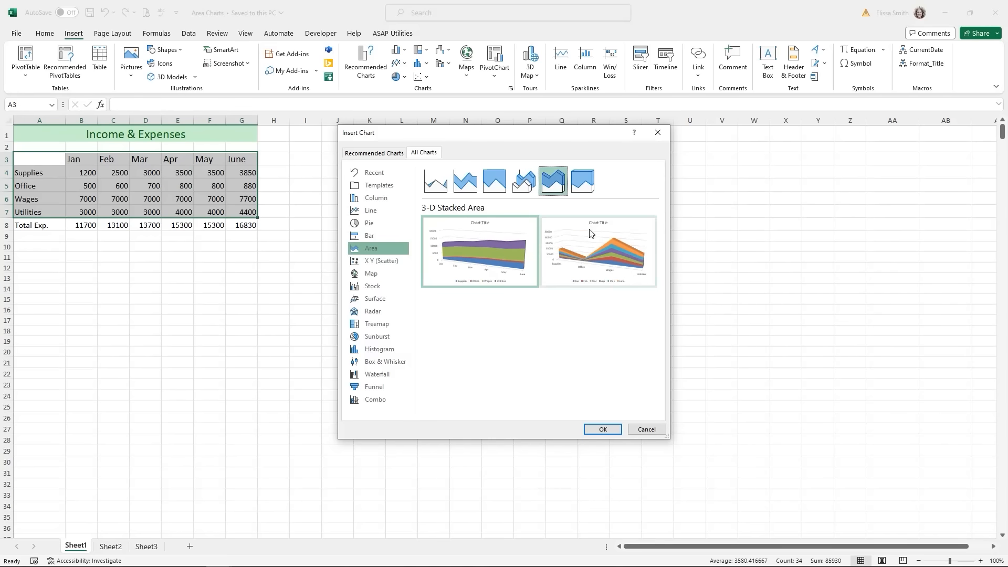
{"action": "left_click", "coordinate": [597, 430]}
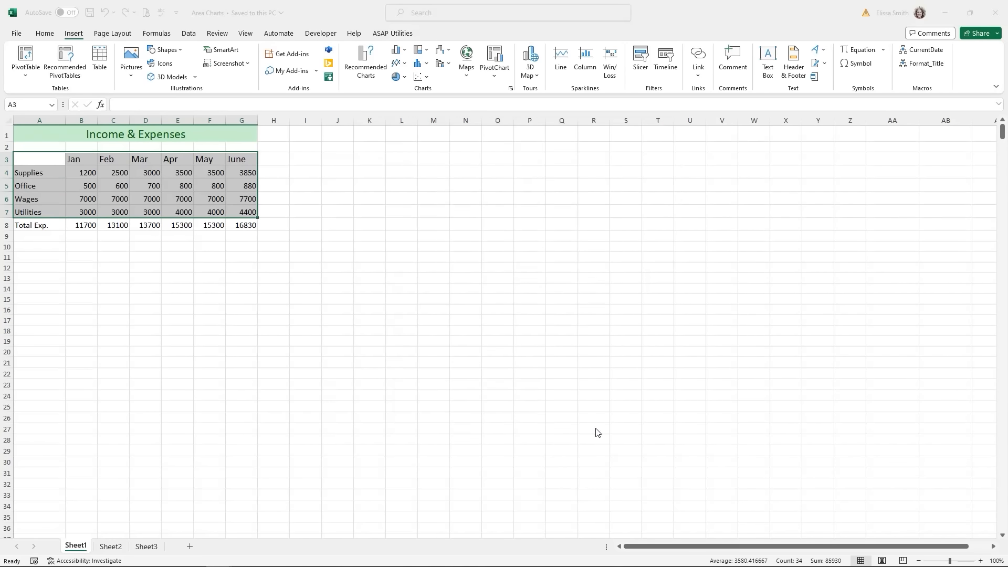
- Enlarge the 3-D area chart and toggle the Data Table element on and back off
{"action": "left_click_drag", "start_coordinate": [379, 257], "coordinate": [335, 191]}
{"action": "left_click_drag", "start_coordinate": [631, 408], "coordinate": [665, 439]}
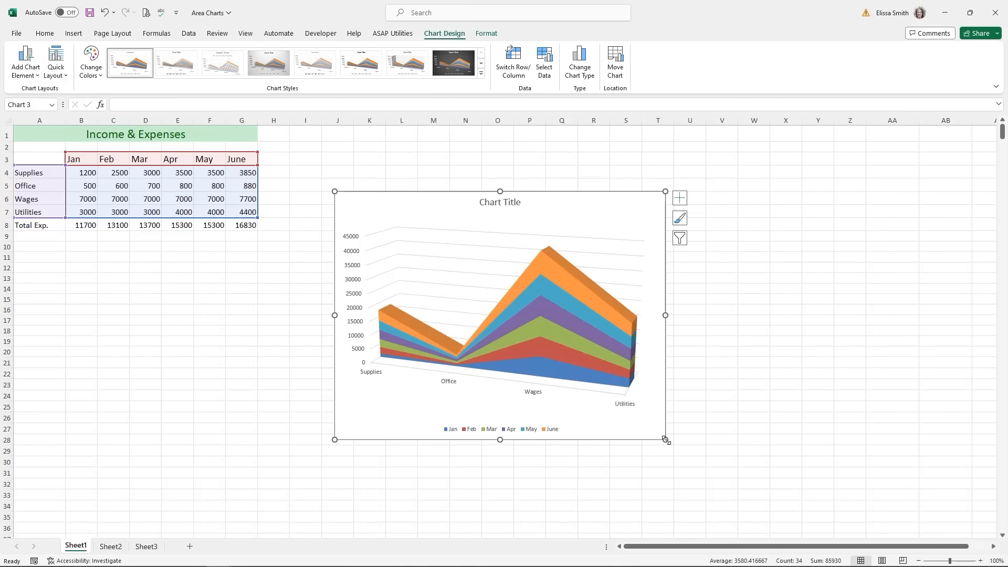
{"action": "left_click", "coordinate": [679, 200]}
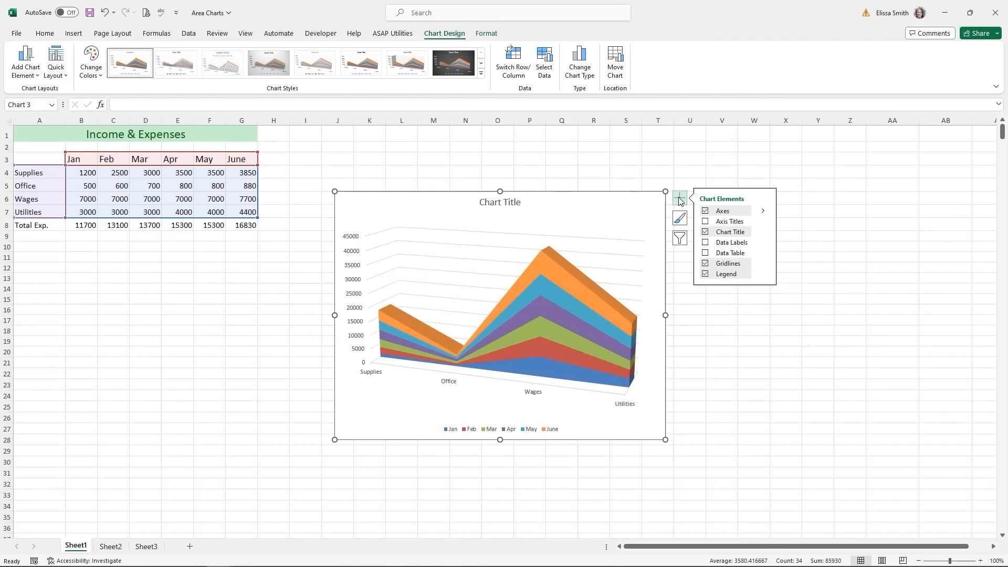
{"action": "left_click", "coordinate": [706, 244]}
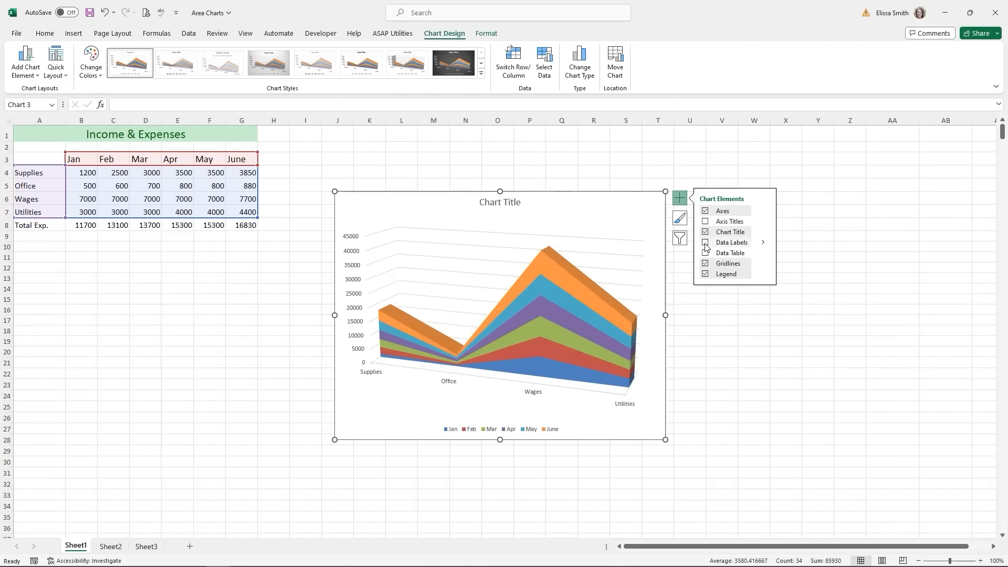
{"action": "left_click", "coordinate": [706, 253]}
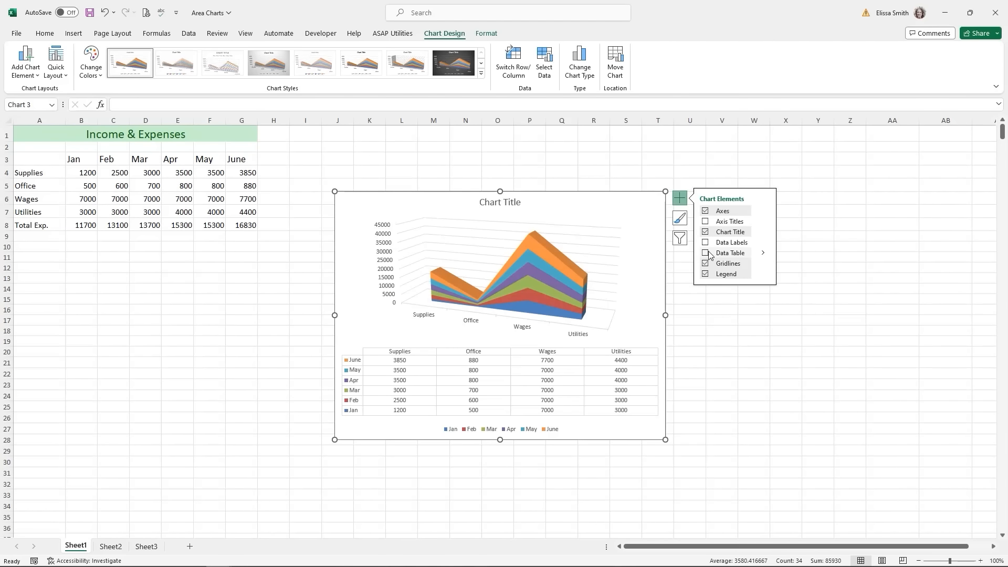
{"action": "left_click", "coordinate": [706, 254]}
{"action": "left_click", "coordinate": [843, 246]}
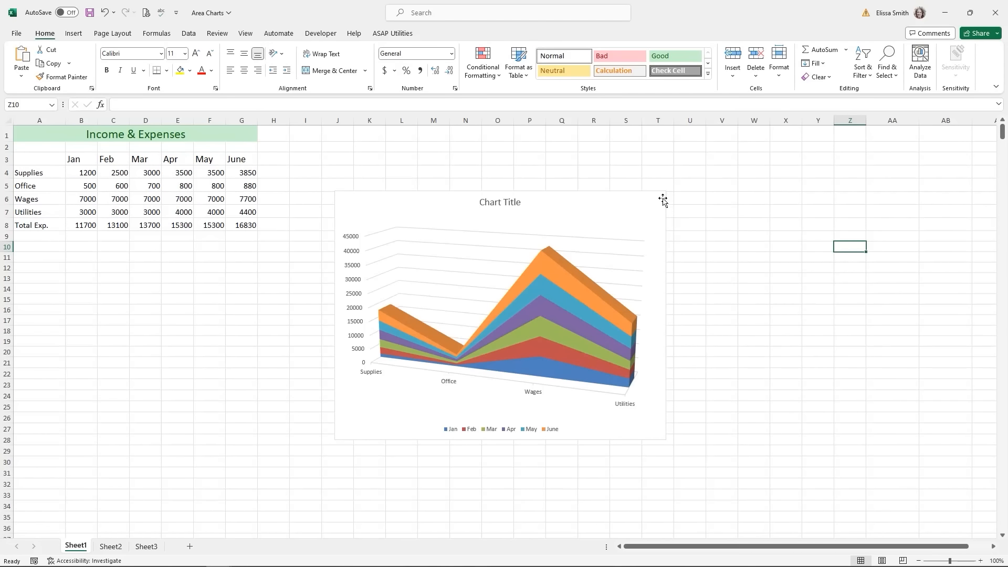
{"action": "left_click", "coordinate": [662, 200]}
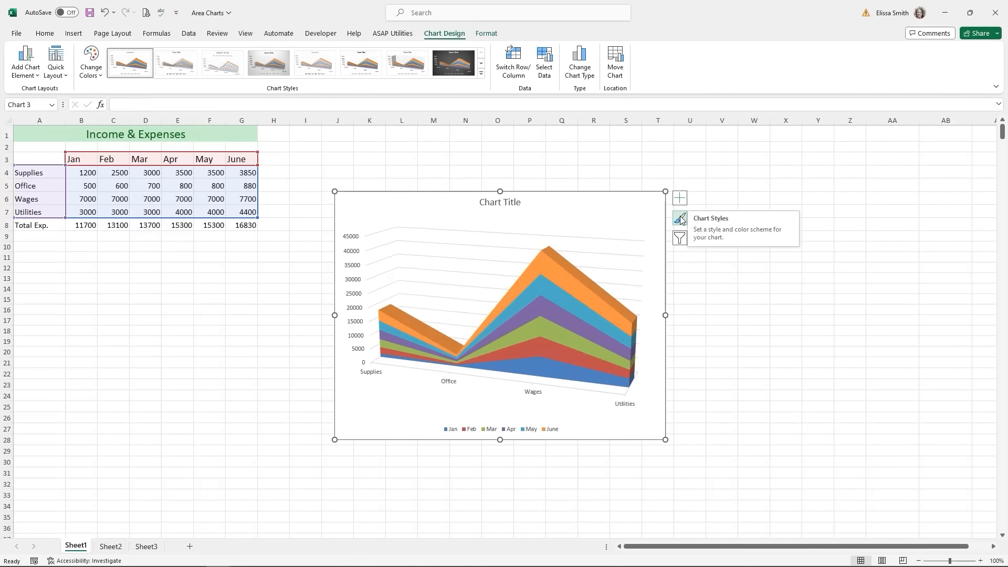
- Try the transparent and grey gradient styles and the blue monochromatic palette on the chart
{"action": "left_click", "coordinate": [679, 219]}
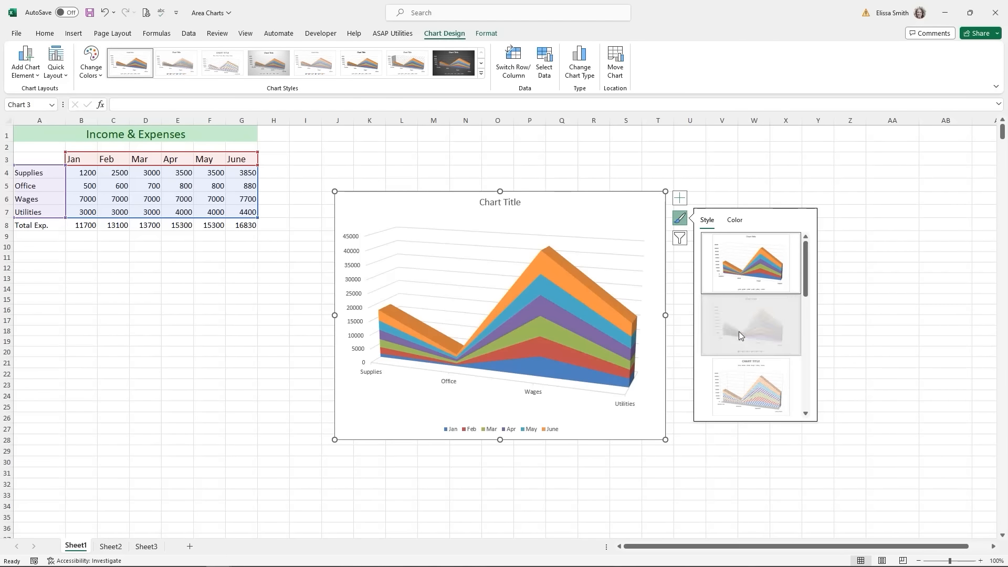
{"action": "left_click", "coordinate": [738, 332]}
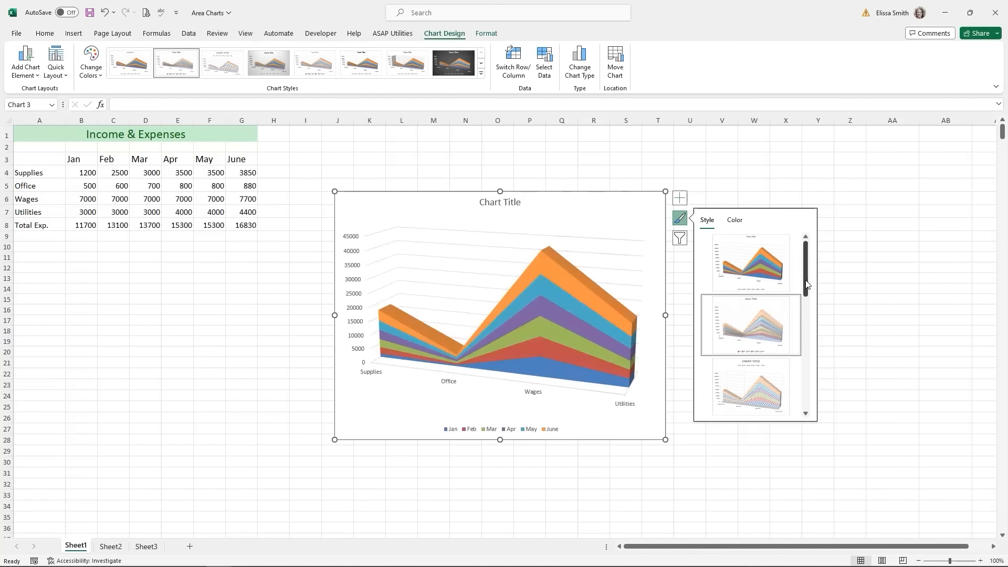
{"action": "scroll", "coordinate": [776, 300], "scroll_direction": "down", "scroll_amount": 3}
{"action": "left_click", "coordinate": [765, 300]}
{"action": "left_click", "coordinate": [679, 197]}
{"action": "left_click", "coordinate": [680, 218]}
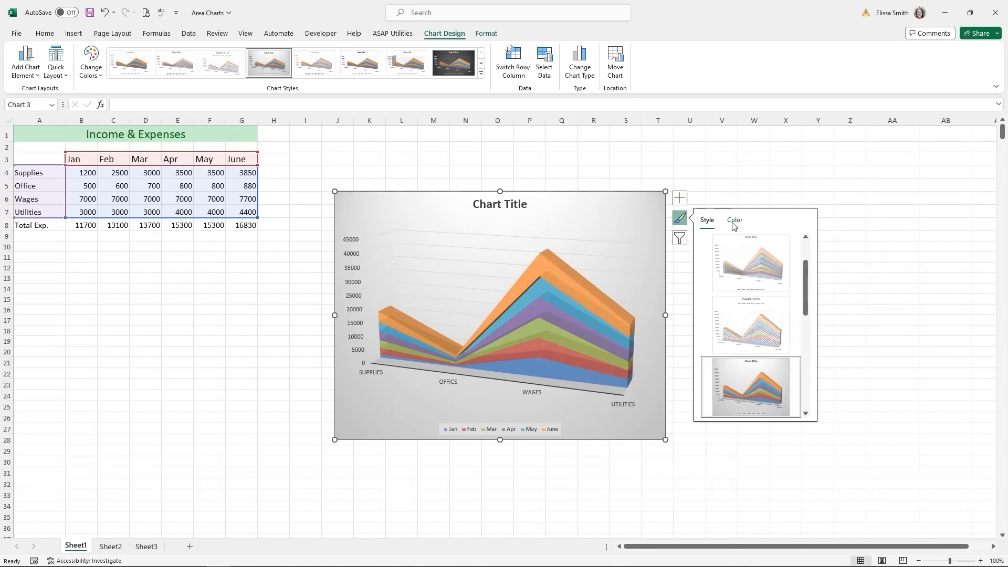
{"action": "left_click", "coordinate": [733, 220]}
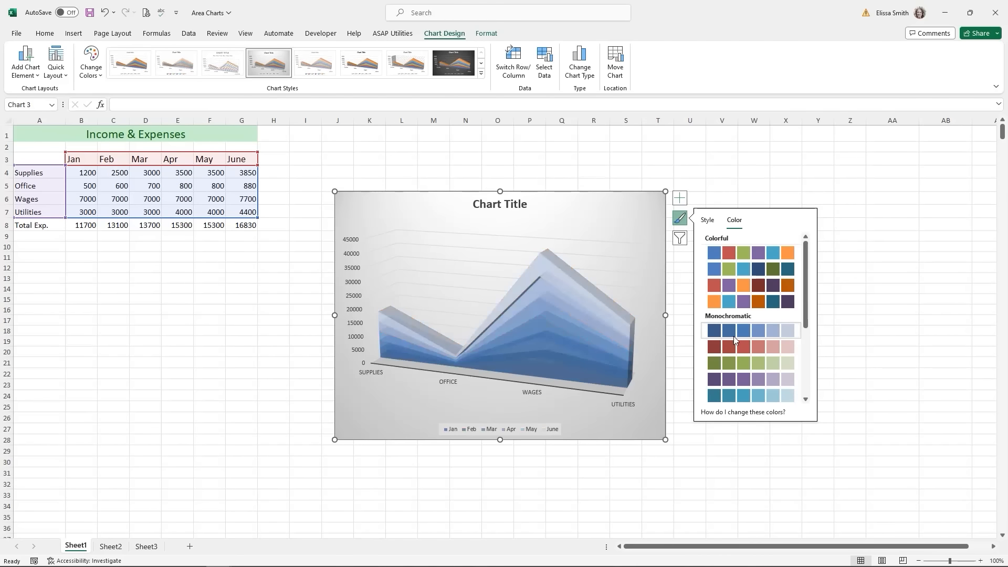
{"action": "left_click", "coordinate": [733, 336]}
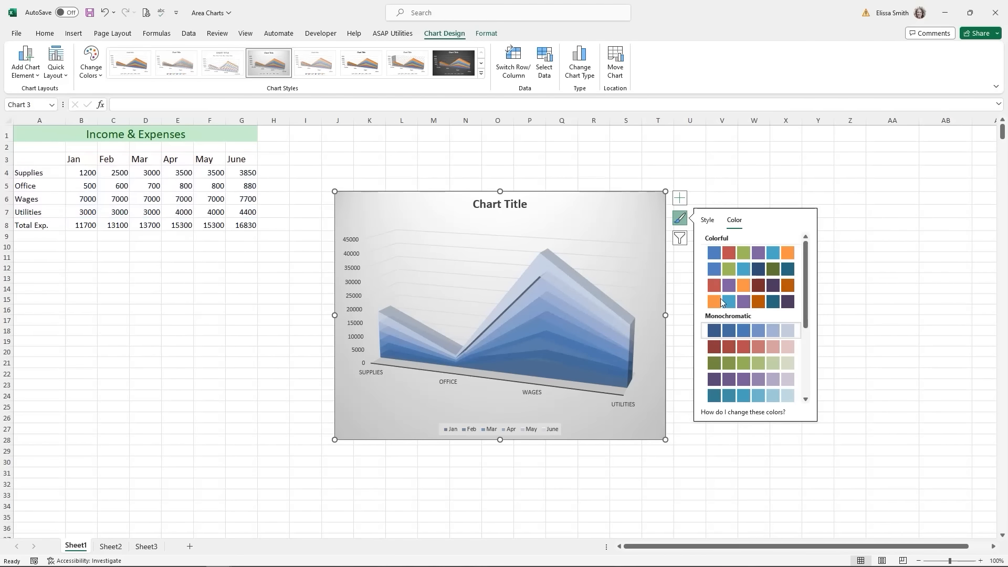
{"action": "left_click", "coordinate": [707, 225]}
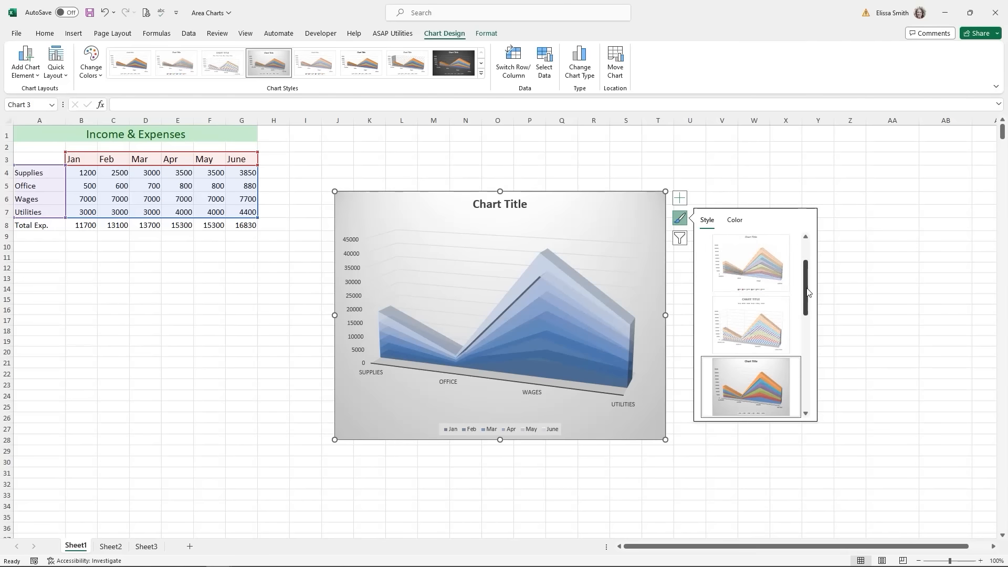
- Apply the dark chart style with the orange, blue and purple Colorful palette
{"action": "left_click_drag", "start_coordinate": [806, 291], "coordinate": [816, 371]}
{"action": "left_click", "coordinate": [750, 386]}
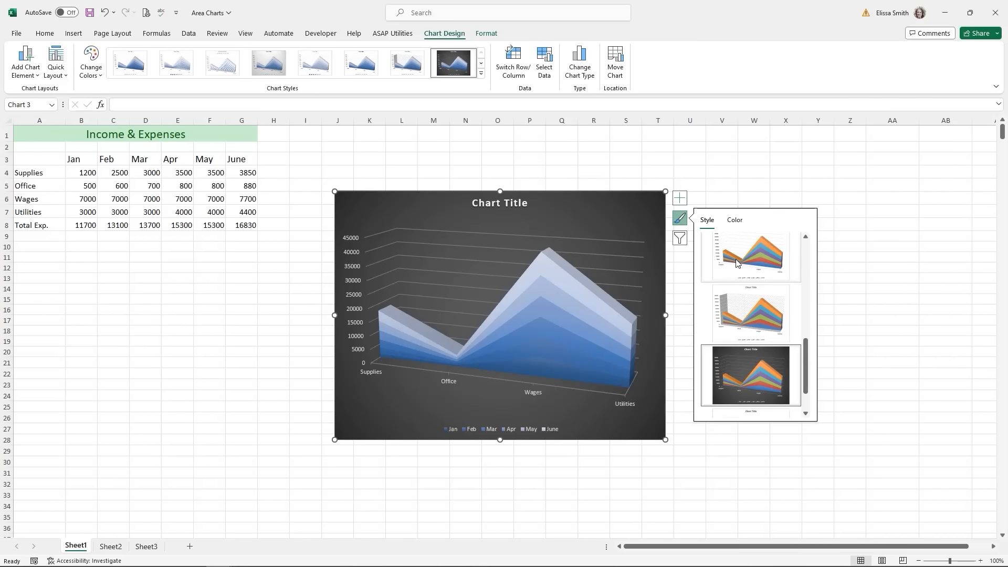
{"action": "left_click", "coordinate": [737, 220]}
{"action": "left_click", "coordinate": [758, 303]}
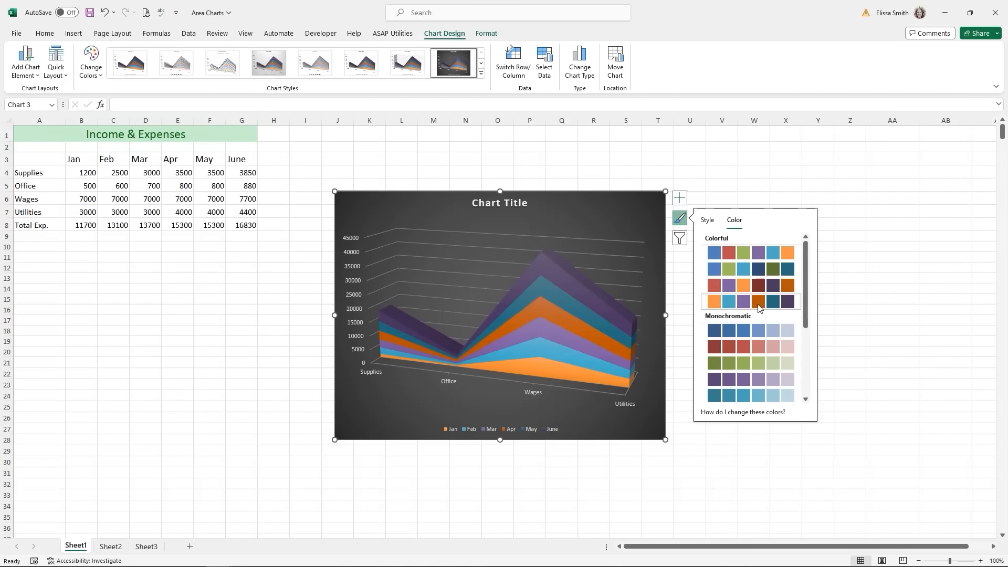
{"action": "left_click", "coordinate": [680, 242]}
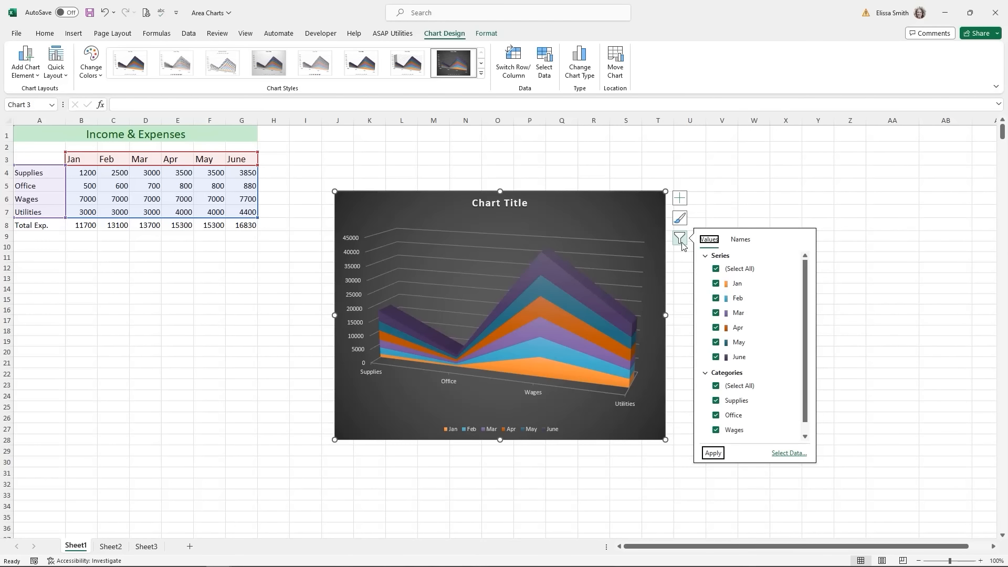
{"action": "left_click", "coordinate": [716, 284]}
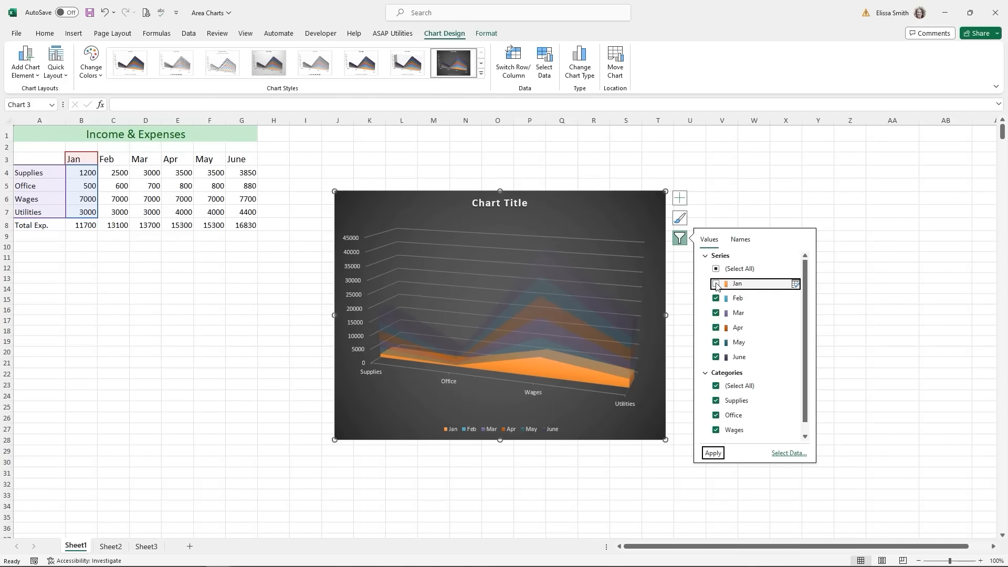
{"action": "left_click", "coordinate": [713, 459]}
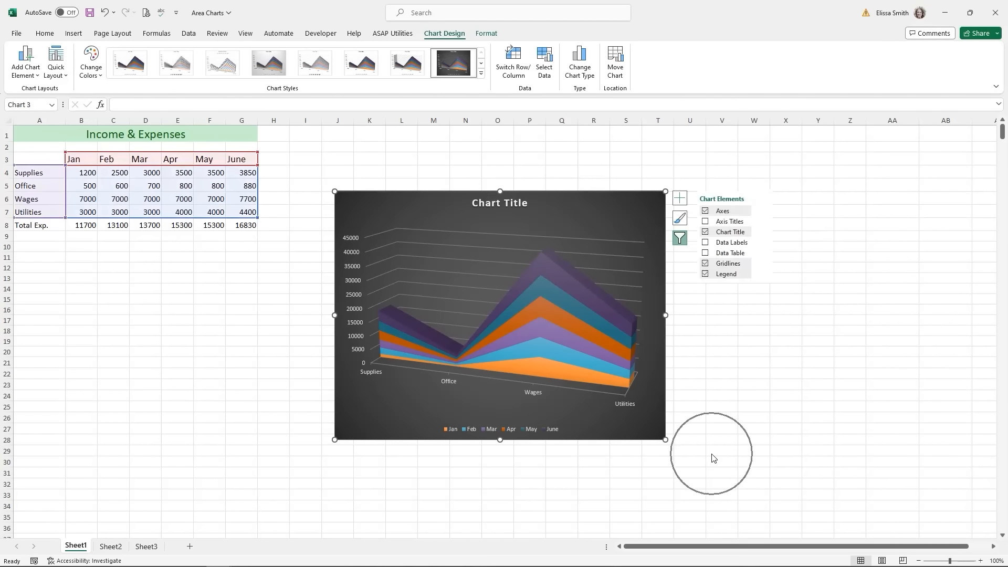
{"action": "left_click", "coordinate": [680, 239]}
{"action": "left_click", "coordinate": [716, 284]}
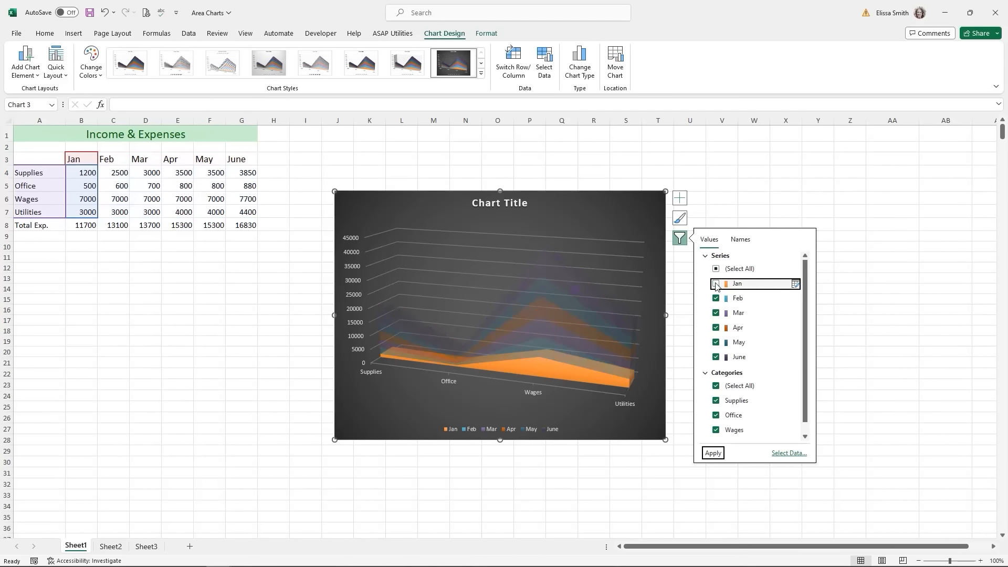
{"action": "left_click", "coordinate": [718, 454]}
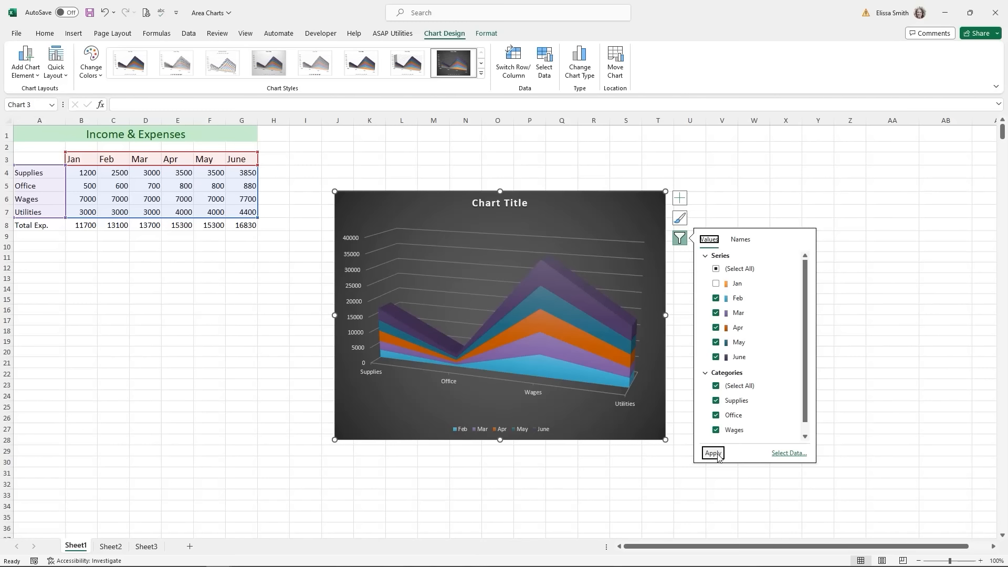
{"action": "left_click", "coordinate": [716, 283]}
{"action": "left_click", "coordinate": [713, 453]}
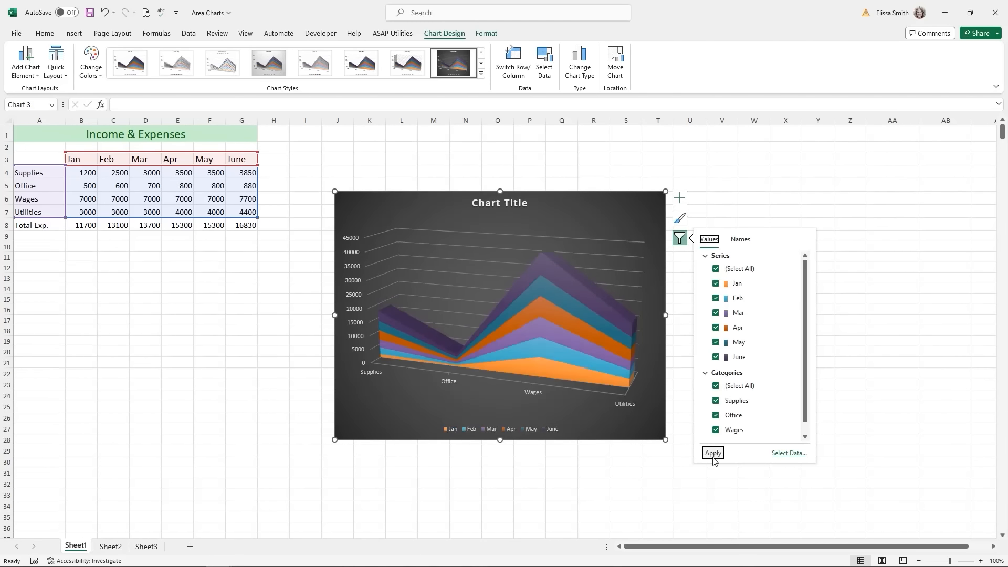
{"action": "left_click", "coordinate": [708, 483]}
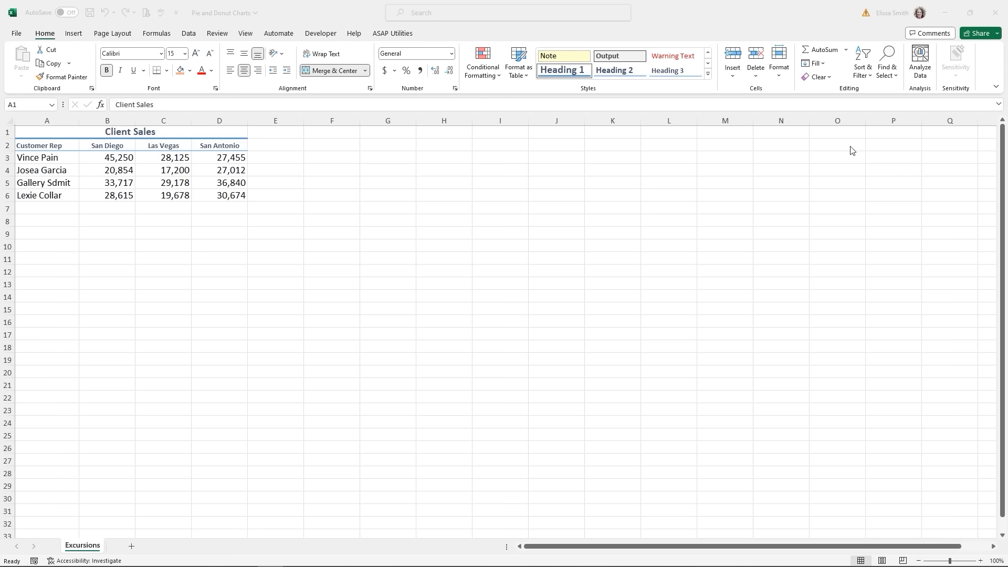
- In the Client Sales sheet, select A2:D3 and list the Pie or Doughnut chart types
{"action": "left_click", "coordinate": [32, 147]}
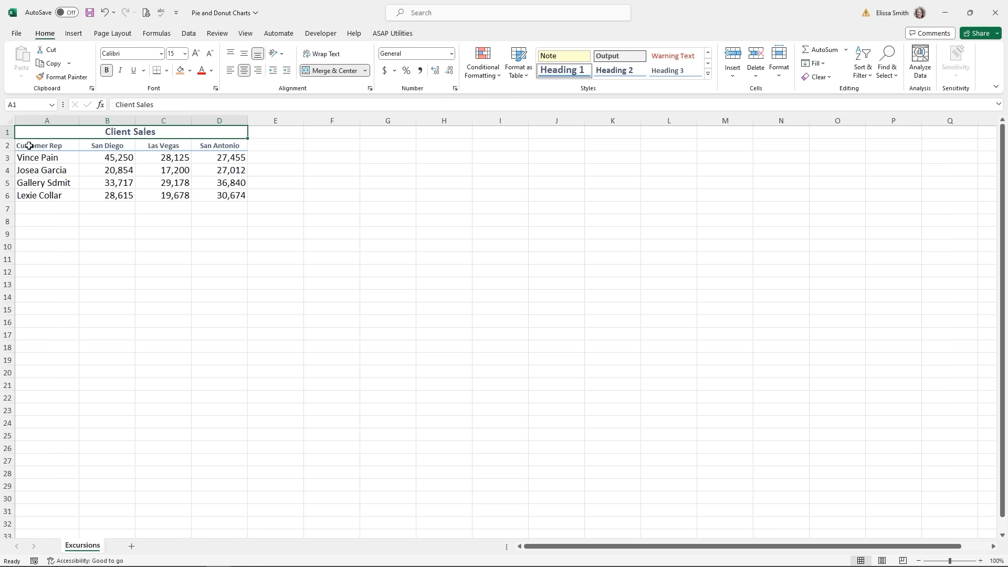
{"action": "left_click_drag", "start_coordinate": [29, 146], "coordinate": [230, 160]}
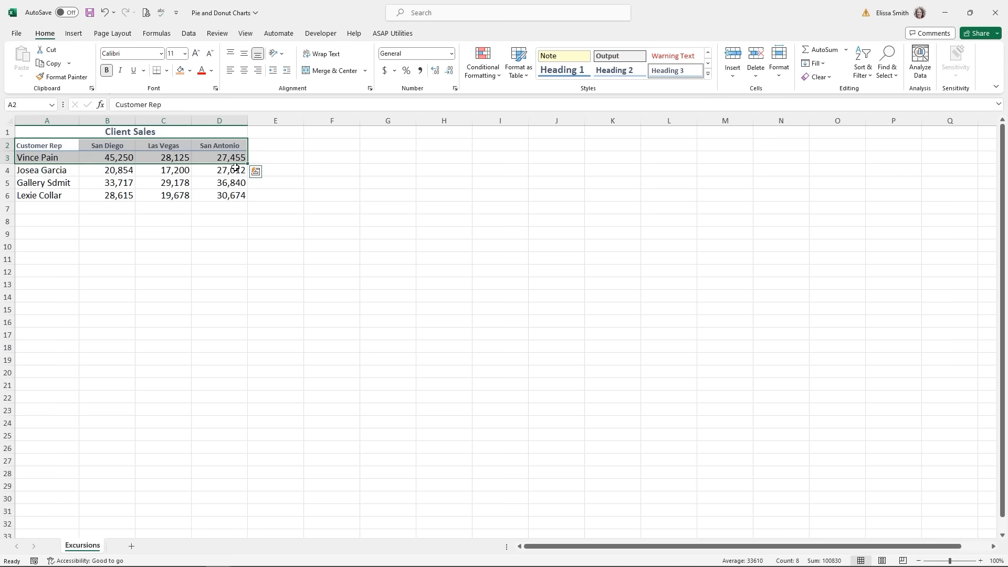
{"action": "left_click", "coordinate": [74, 34]}
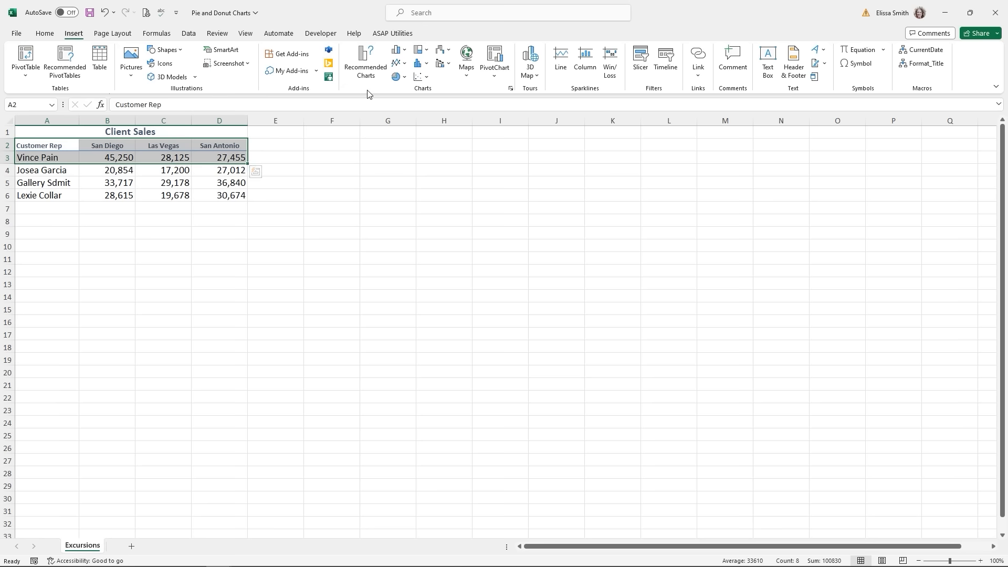
{"action": "key", "text": "ctrl+q"}
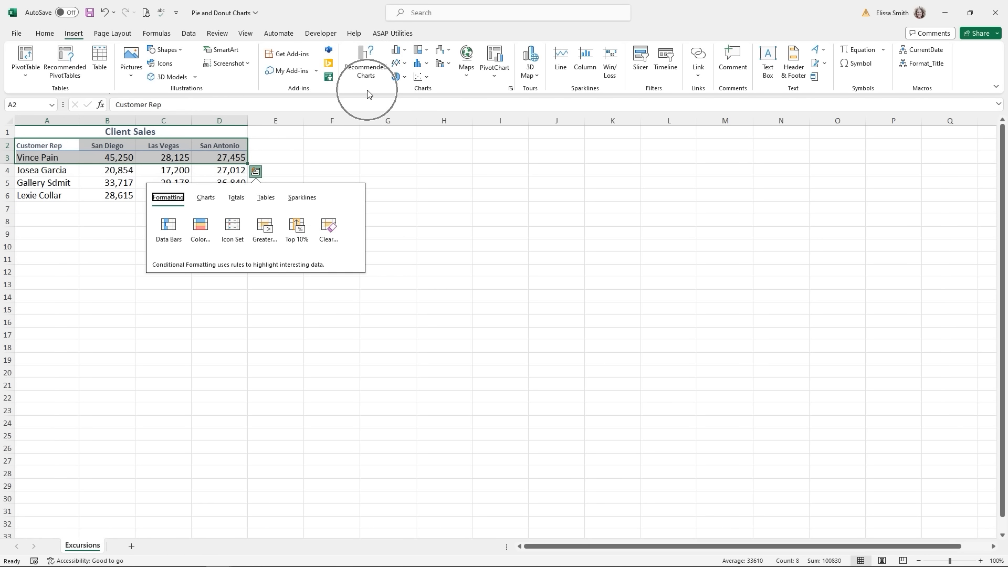
{"action": "left_click", "coordinate": [405, 78]}
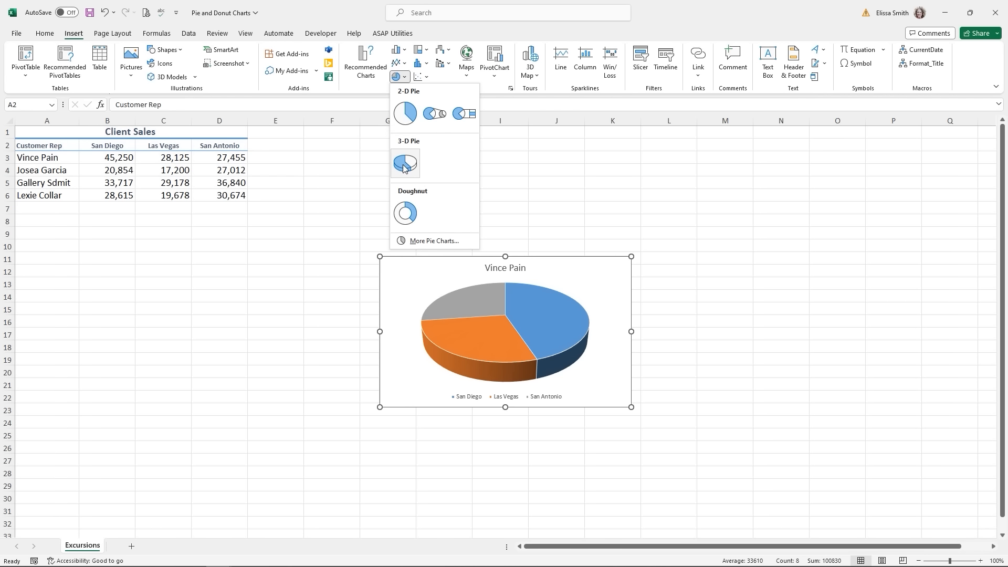
- Insert a 3-D pie chart, shift its data to the second rep's row, and place it under the table
{"action": "left_click", "coordinate": [405, 169]}
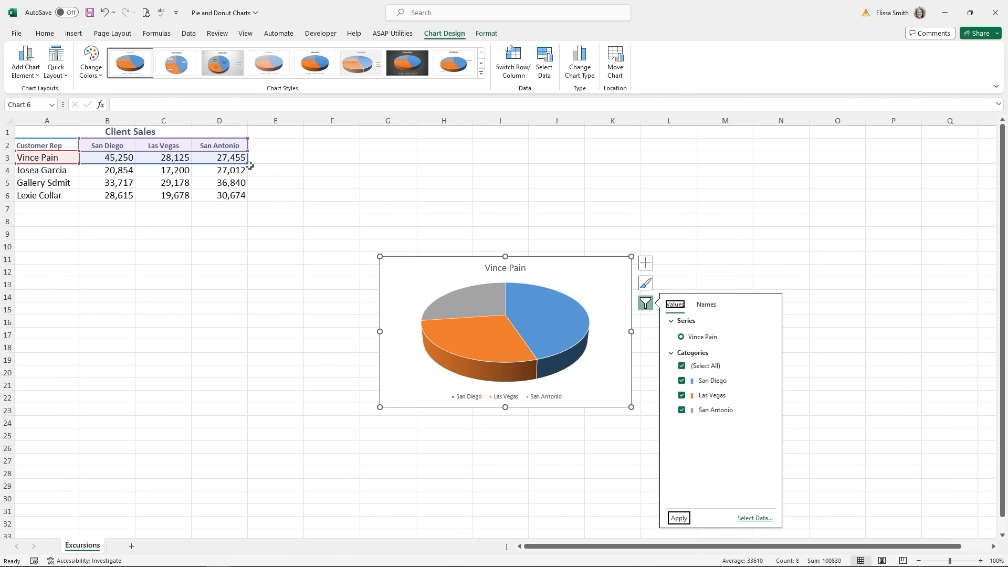
{"action": "left_click_drag", "start_coordinate": [247, 163], "coordinate": [247, 163]}
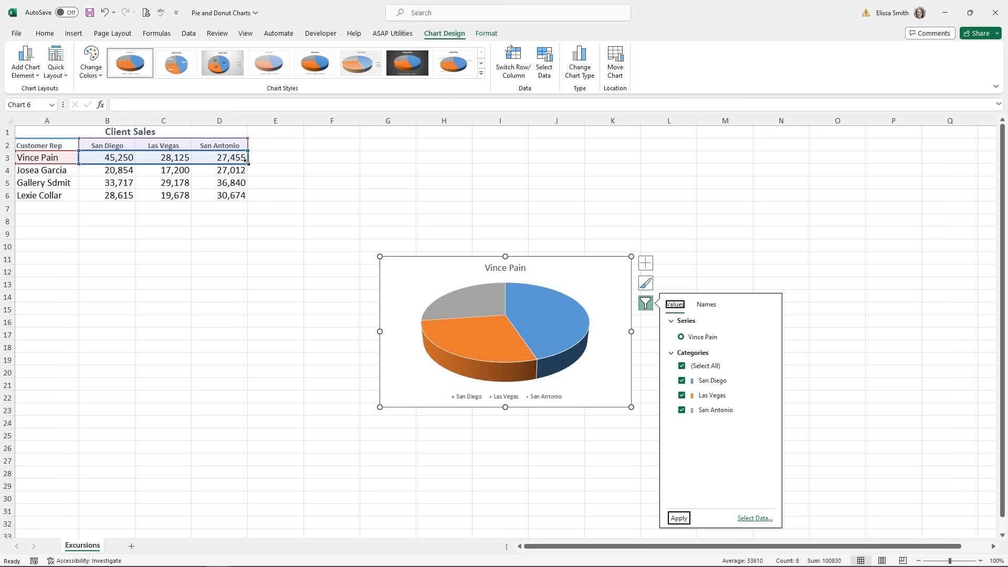
{"action": "mouse_move", "coordinate": [245, 161]}
{"action": "left_mouse_down"}
{"action": "mouse_move", "coordinate": [247, 176]}
{"action": "mouse_move", "coordinate": [243, 162]}
{"action": "left_mouse_up"}
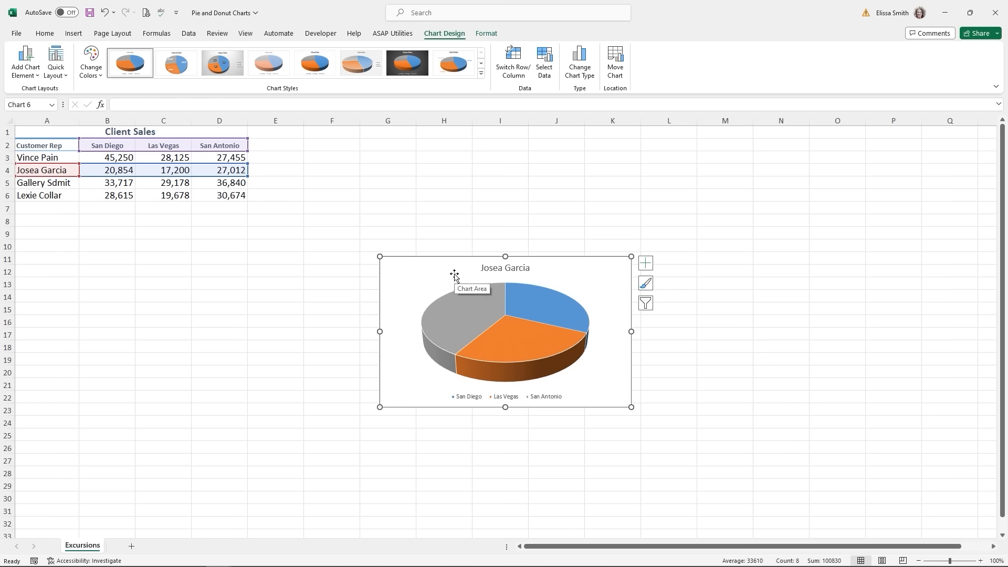
{"action": "key", "text": "ctrl"}
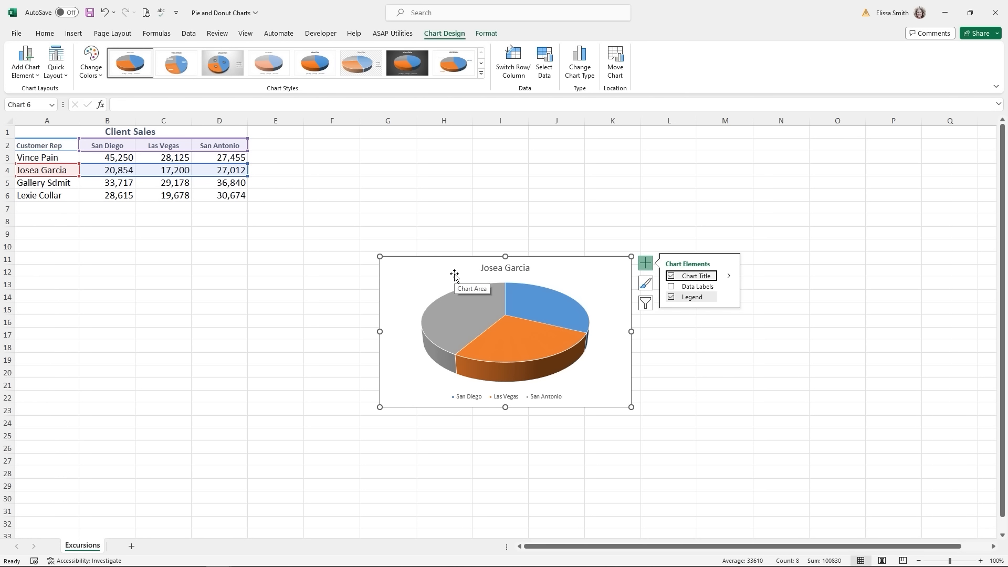
{"action": "left_click_drag", "start_coordinate": [454, 274], "coordinate": [321, 268]}
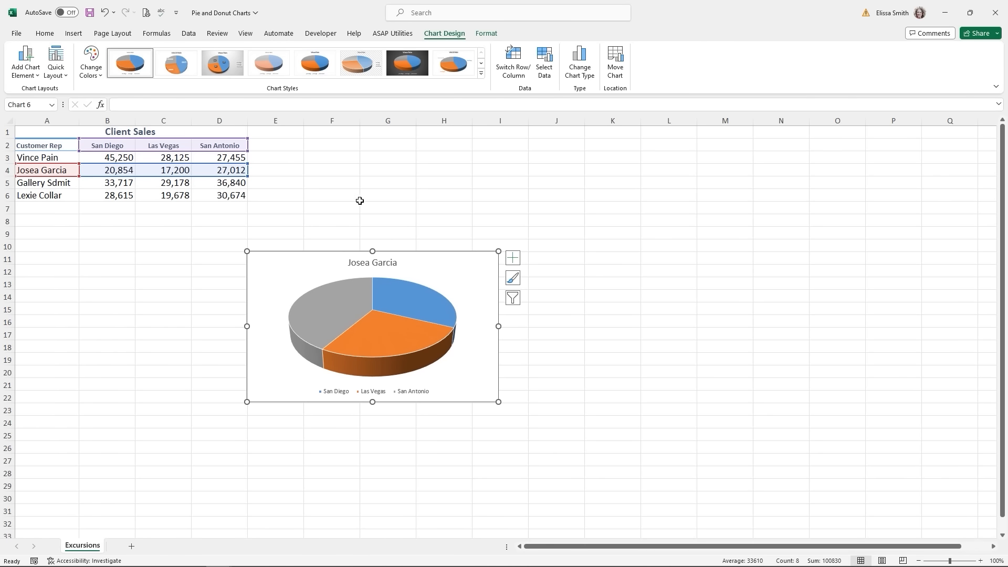
{"action": "left_click", "coordinate": [380, 187]}
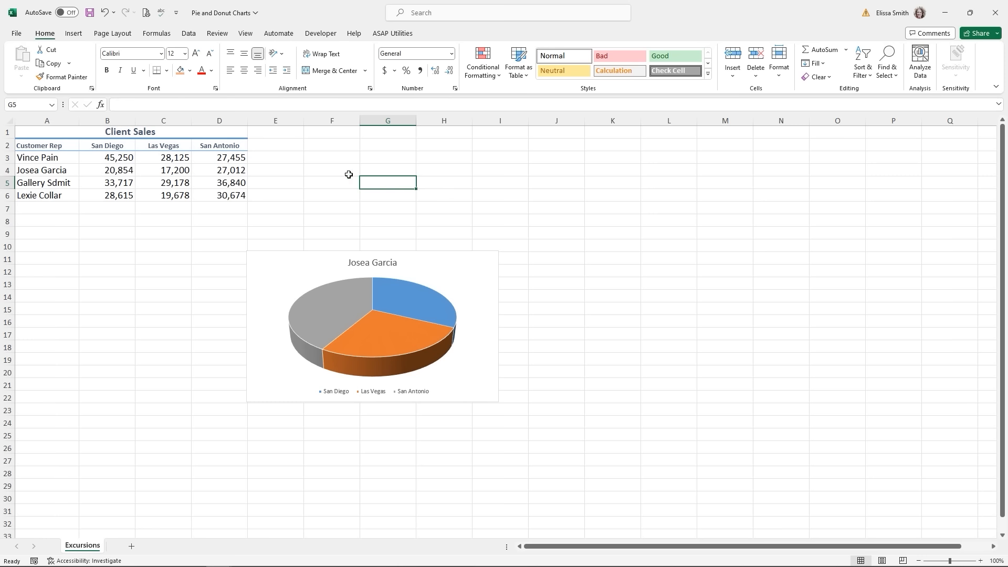
- Insert a doughnut chart of all four reps' city sales and enlarge it across columns J to O
{"action": "left_click_drag", "start_coordinate": [31, 145], "coordinate": [221, 199]}
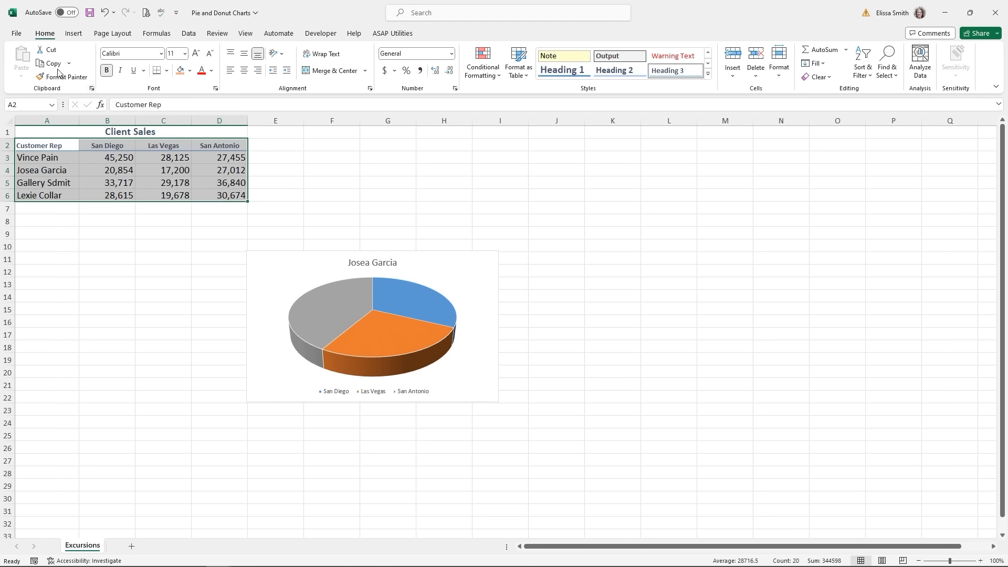
{"action": "left_click", "coordinate": [73, 34]}
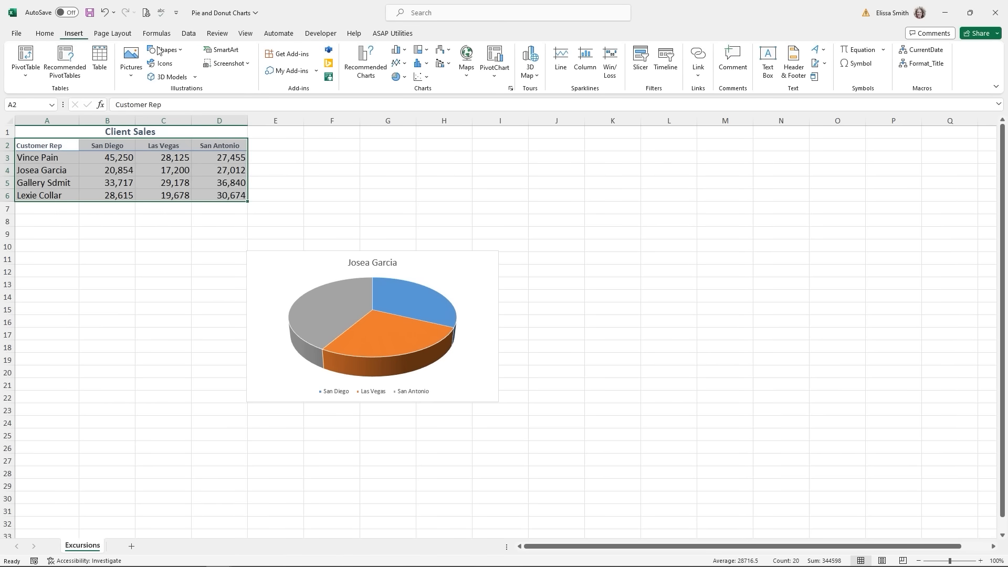
{"action": "left_click", "coordinate": [404, 77]}
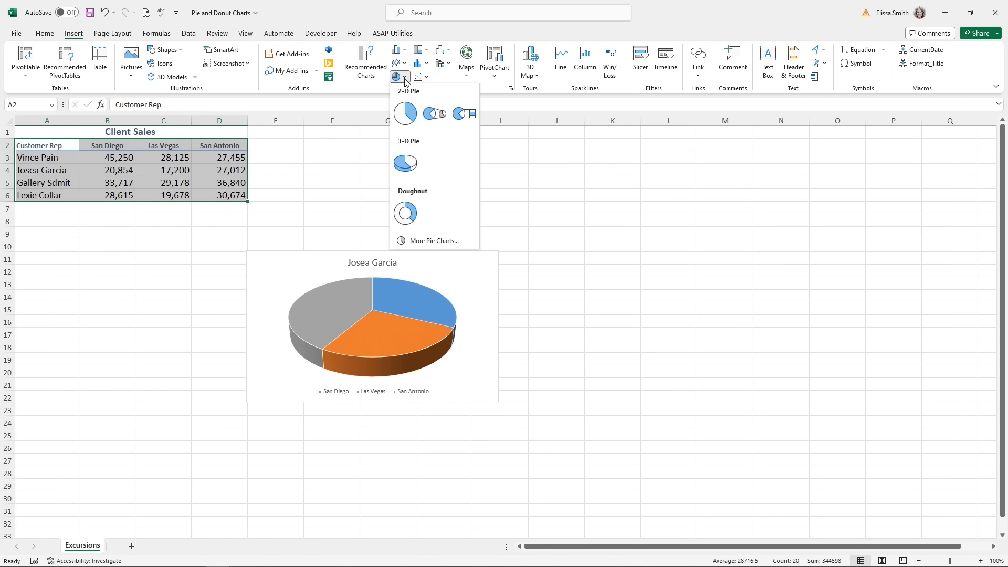
{"action": "left_click", "coordinate": [407, 214]}
{"action": "left_click_drag", "start_coordinate": [454, 273], "coordinate": [613, 173]}
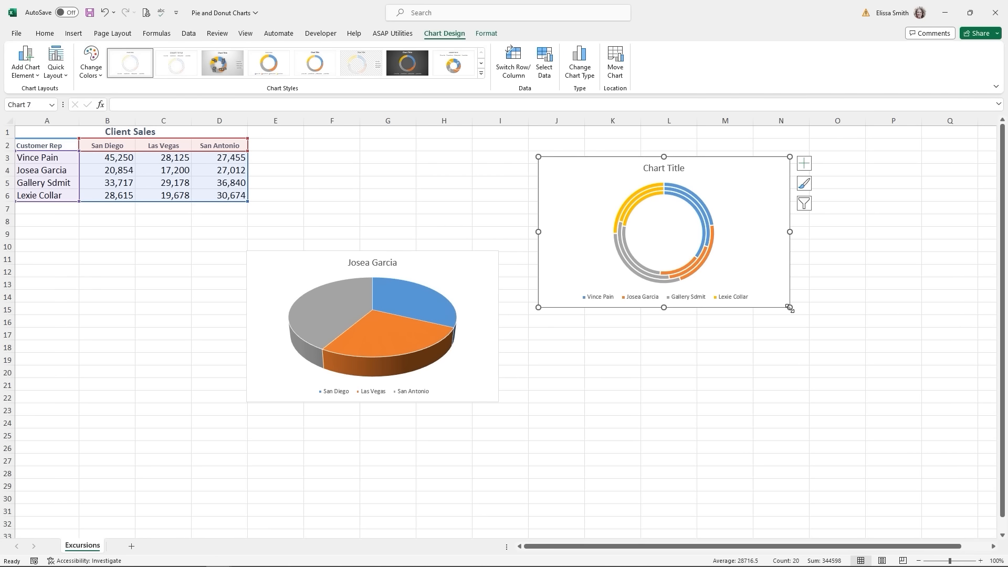
{"action": "left_click_drag", "start_coordinate": [791, 310], "coordinate": [876, 383]}
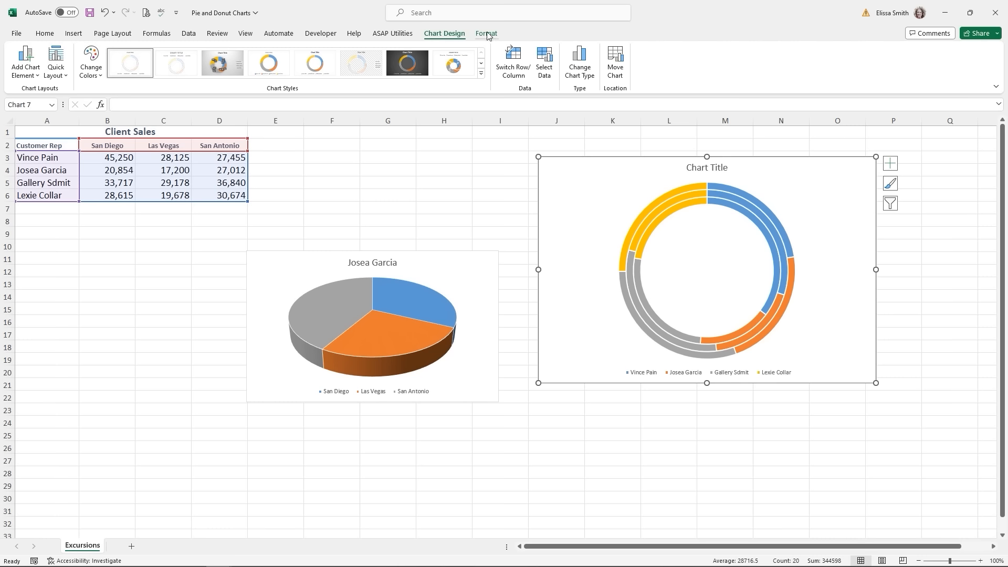
- Give the doughnut chart the last preset style and Quick Layout 4 with name-and-value labels
{"action": "left_click", "coordinate": [452, 70]}
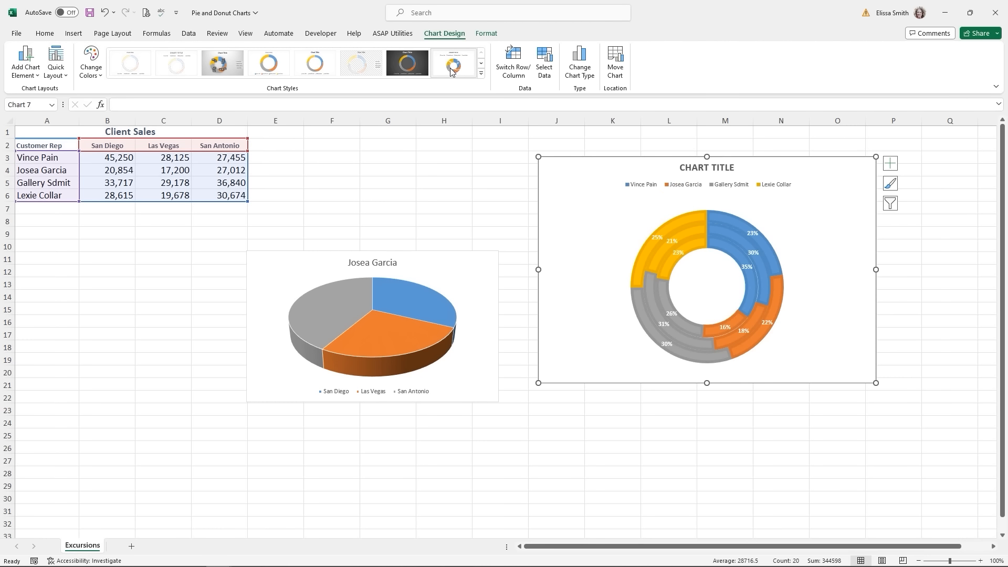
{"action": "left_click", "coordinate": [56, 67]}
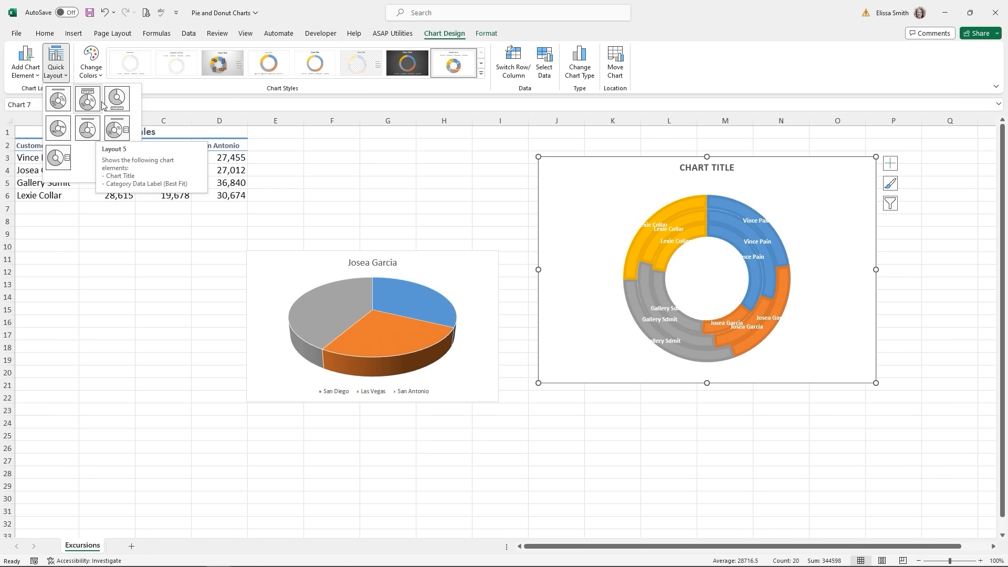
{"action": "left_click", "coordinate": [60, 130]}
{"action": "left_click", "coordinate": [403, 158]}
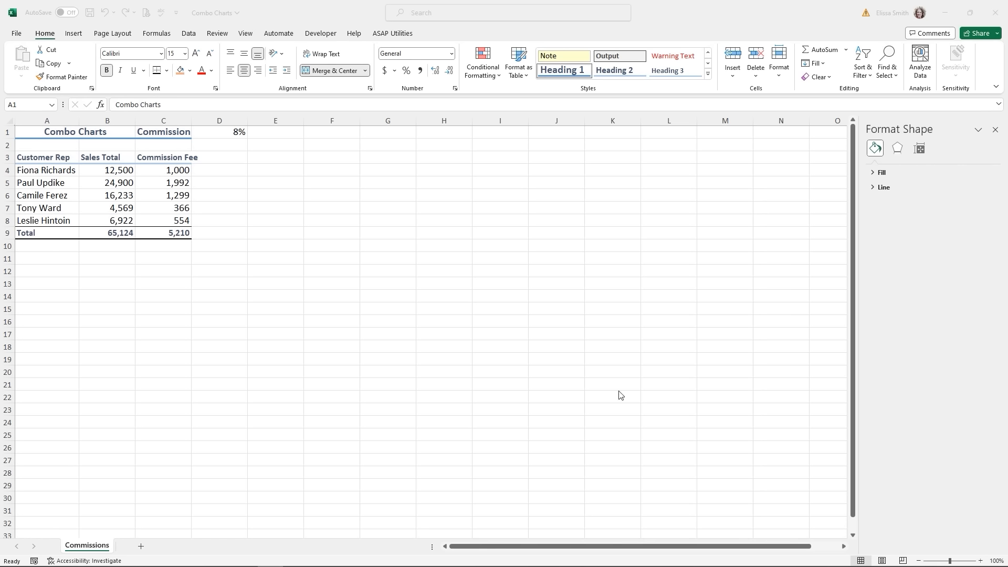
- Chart A3:C8 as a clustered column–line combo with Commission Fee on a secondary axis, then enlarge it
{"action": "left_click", "coordinate": [40, 158]}
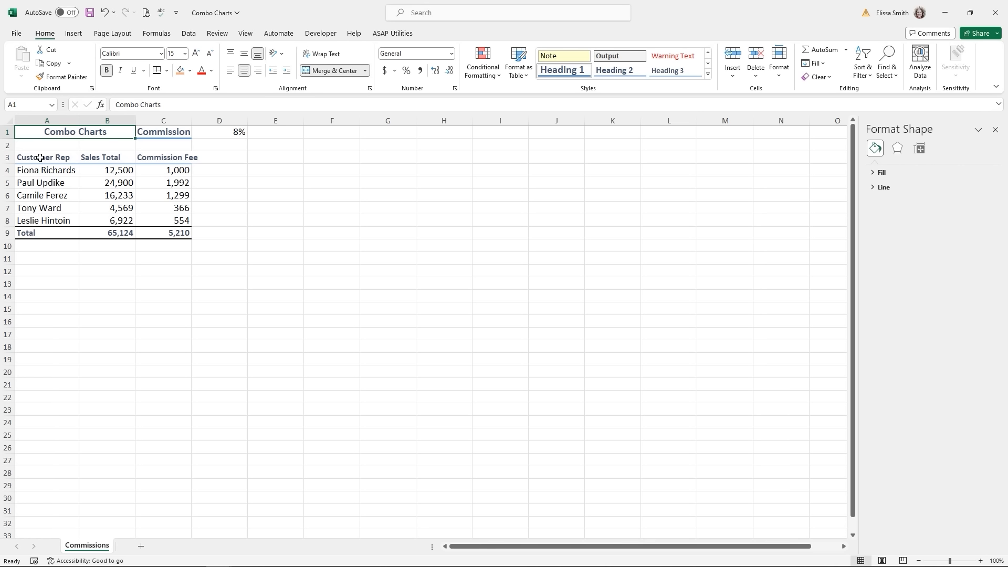
{"action": "left_click_drag", "start_coordinate": [40, 157], "coordinate": [169, 220]}
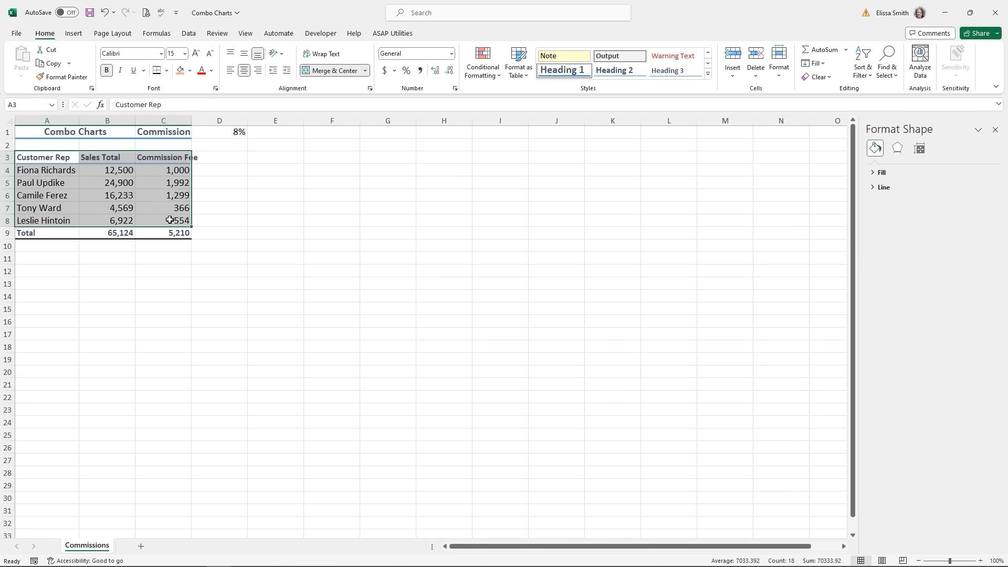
{"action": "left_click", "coordinate": [73, 34]}
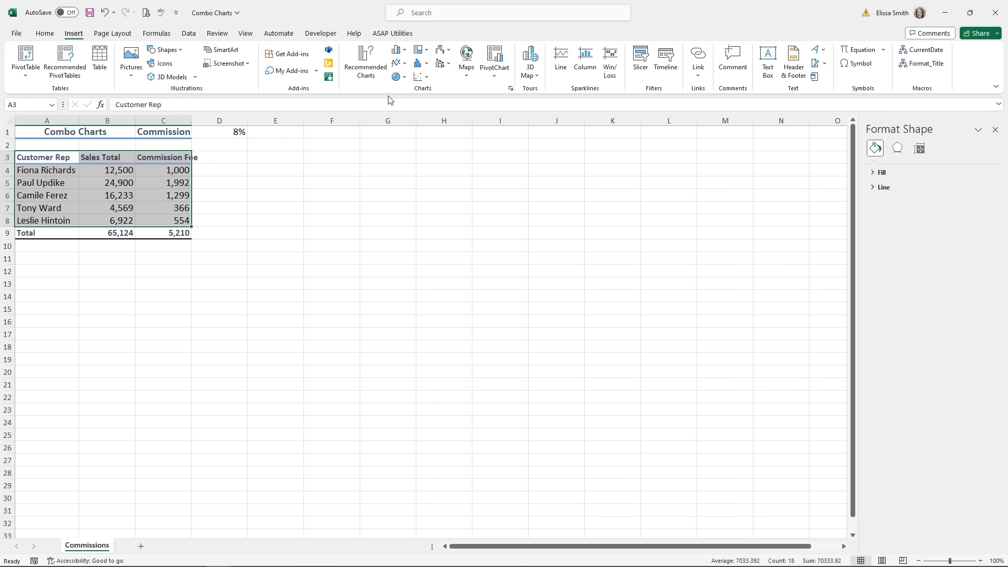
{"action": "left_click", "coordinate": [449, 64]}
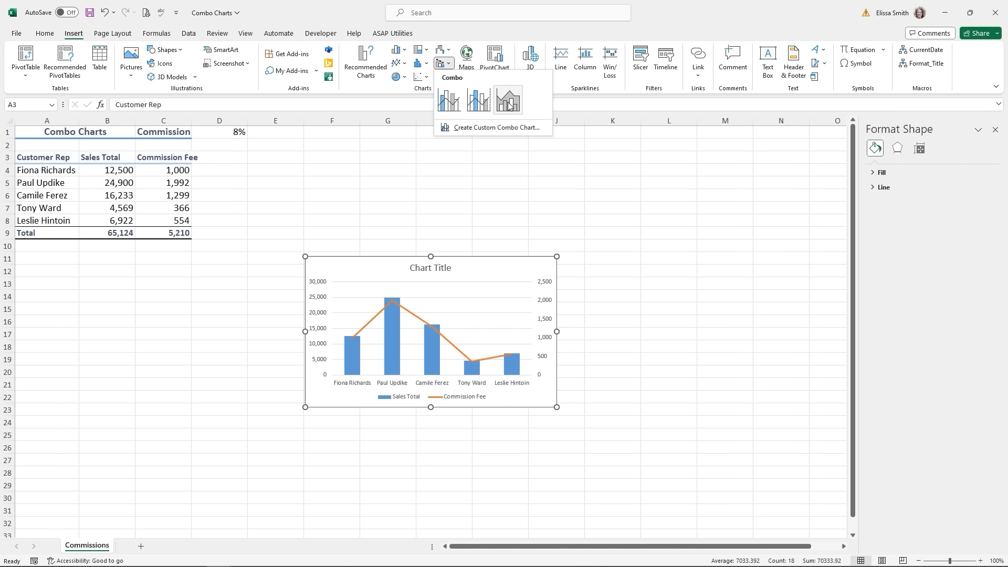
{"action": "left_click", "coordinate": [478, 100]}
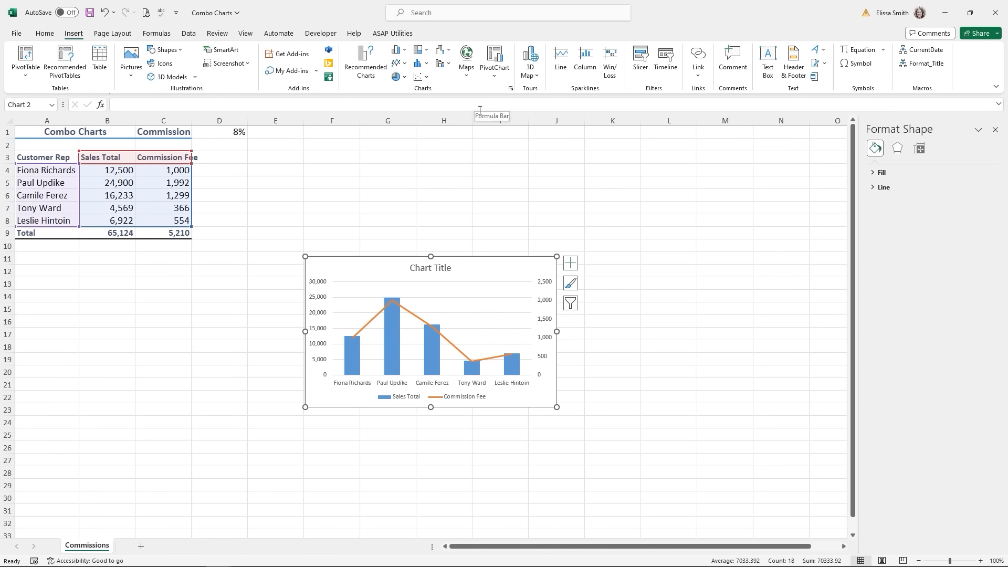
{"action": "key", "text": "ctrl"}
{"action": "key", "text": "ctrl"}
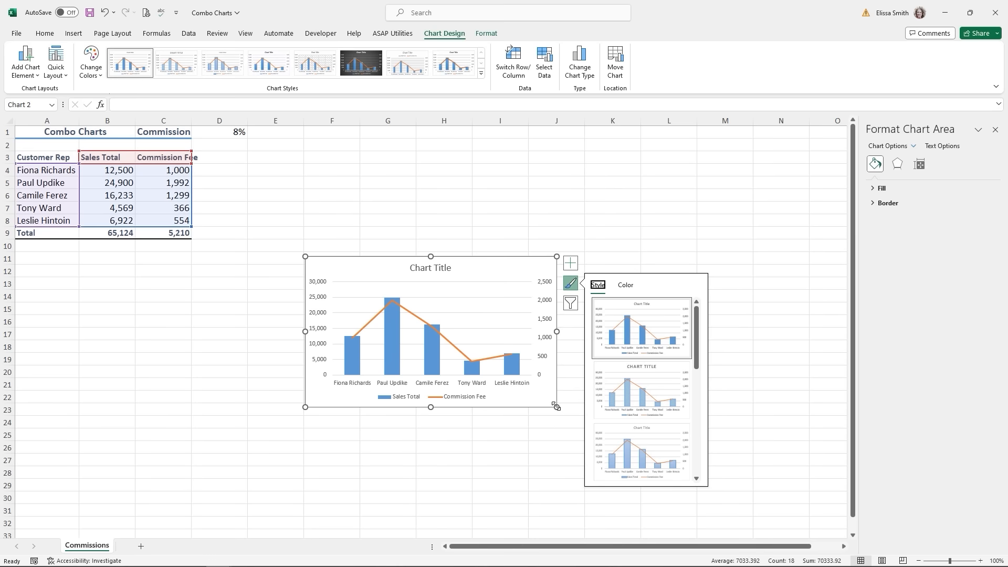
{"action": "left_click_drag", "start_coordinate": [554, 404], "coordinate": [664, 458]}
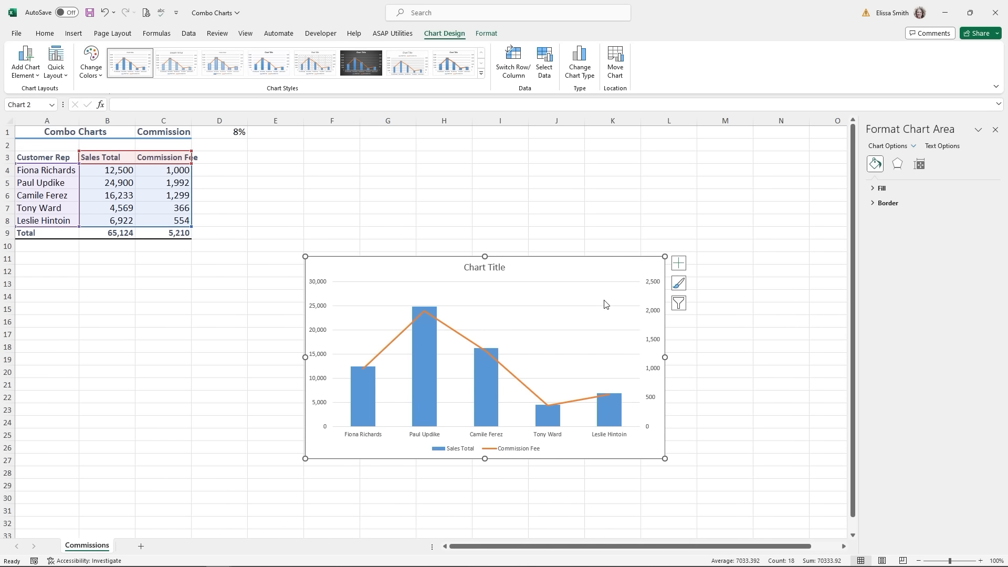
- Make Commission Fee clustered columns on the secondary axis and Sales Total a stacked line with markers
{"action": "right_click", "coordinate": [591, 272]}
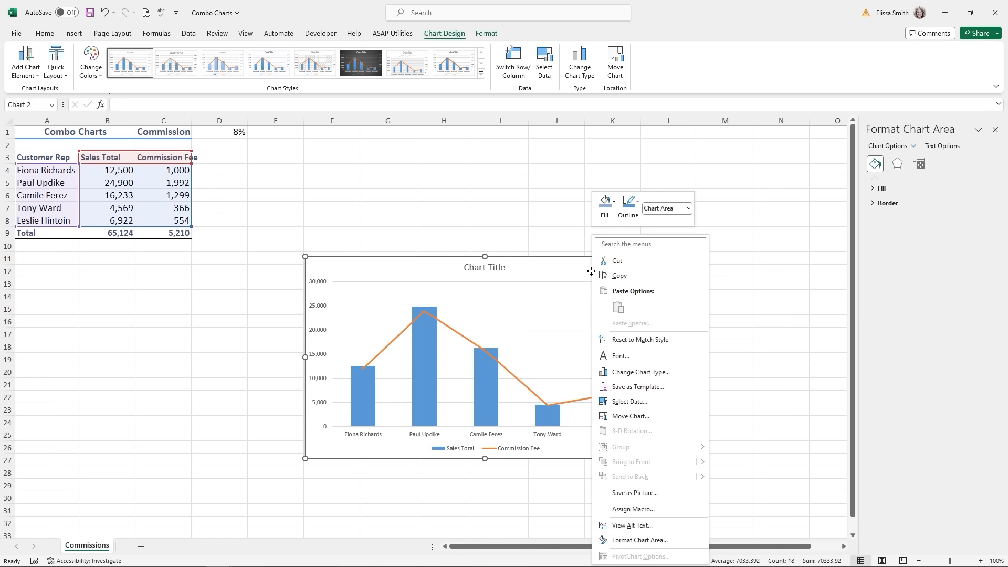
{"action": "left_click", "coordinate": [639, 373]}
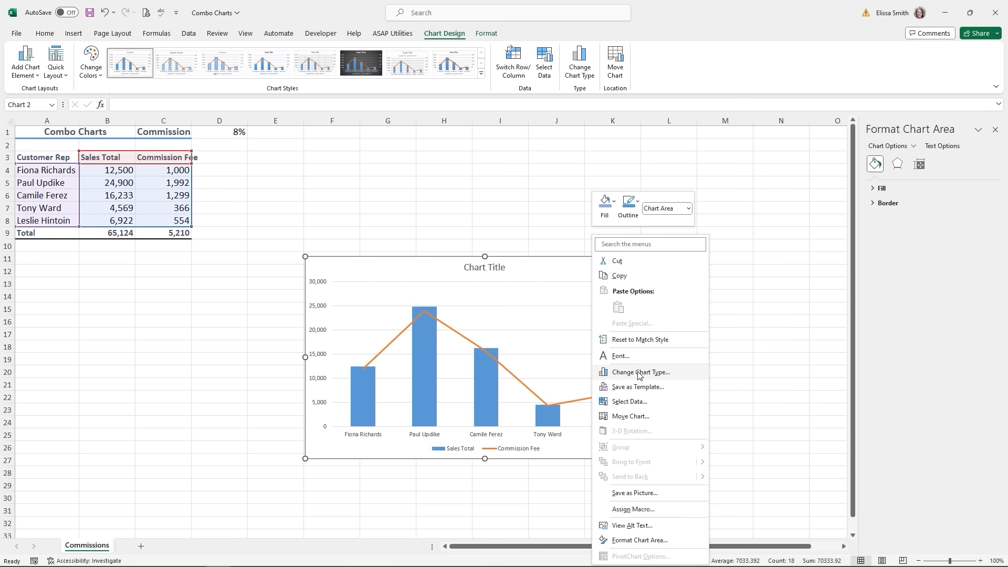
{"action": "left_click", "coordinate": [639, 373]}
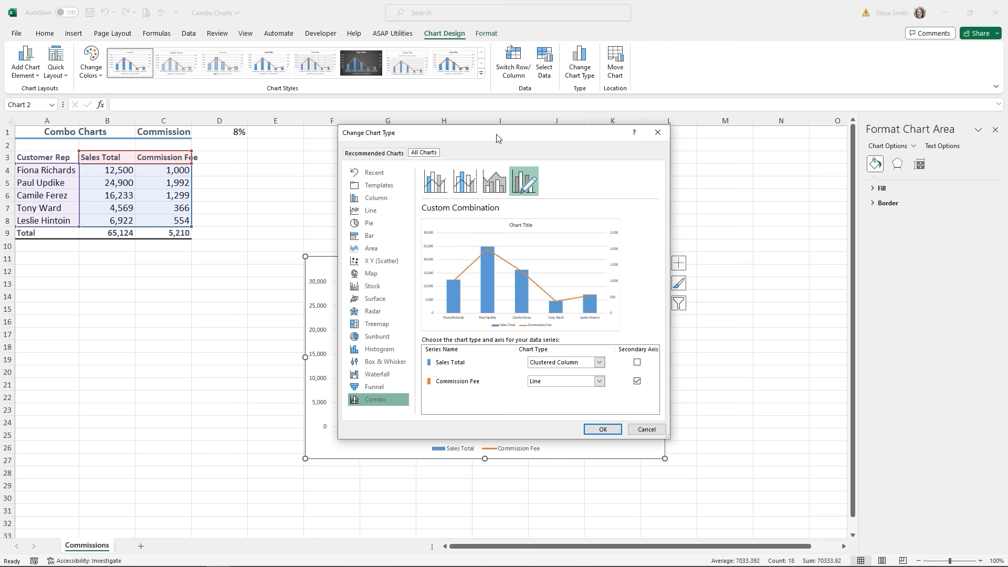
{"action": "left_click_drag", "start_coordinate": [502, 137], "coordinate": [500, 78]}
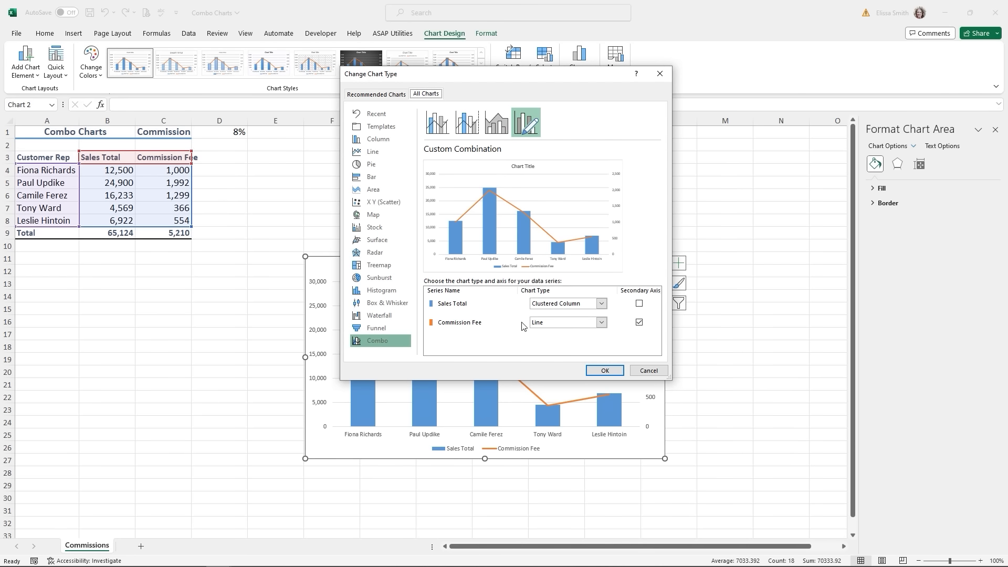
{"action": "left_click", "coordinate": [601, 323]}
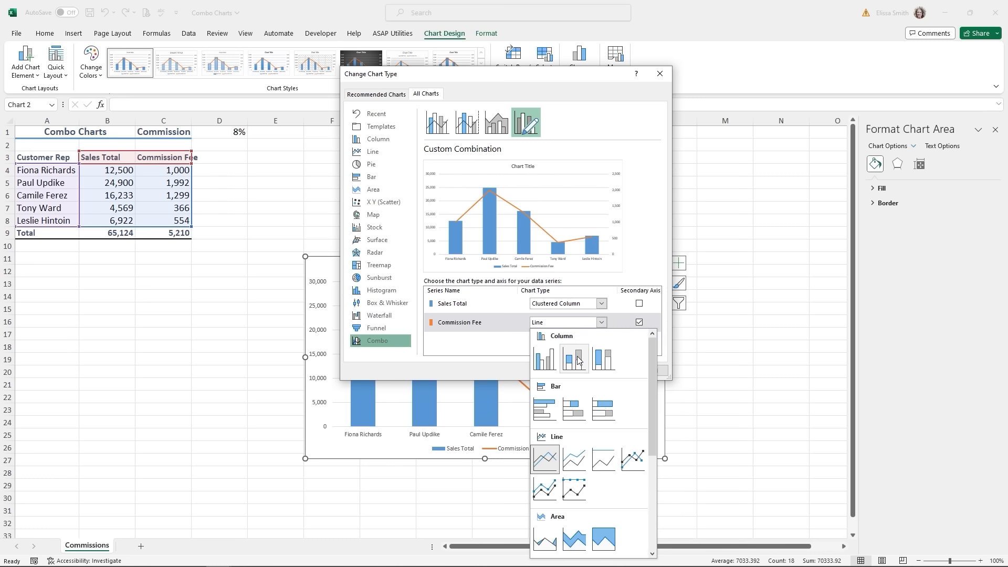
{"action": "left_click", "coordinate": [545, 359]}
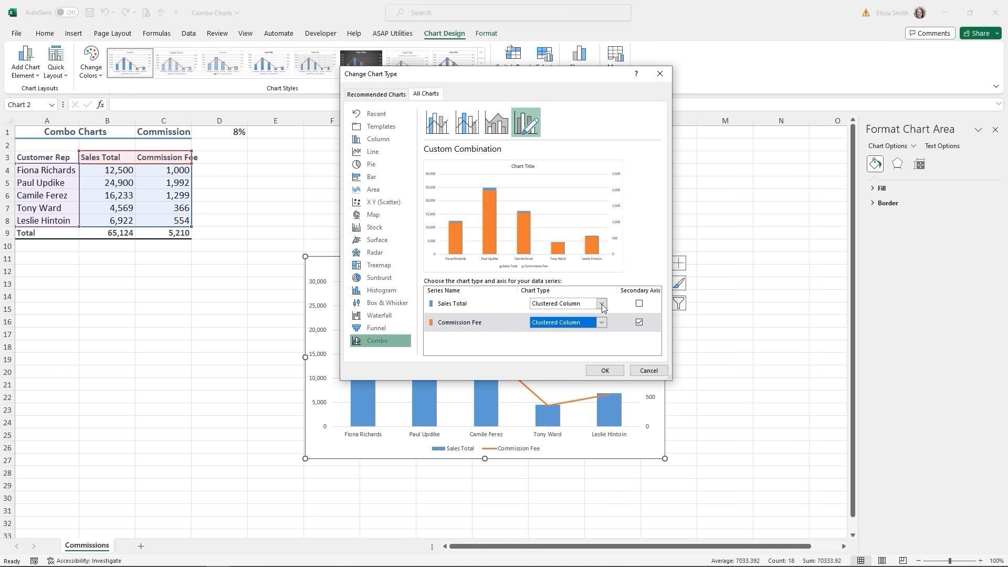
{"action": "left_click", "coordinate": [601, 304]}
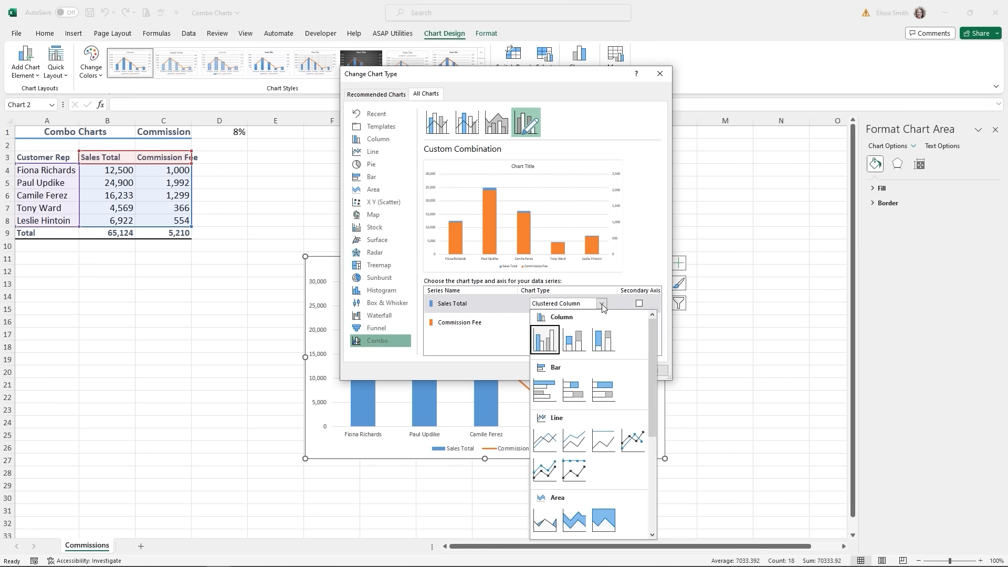
{"action": "left_click", "coordinate": [546, 471]}
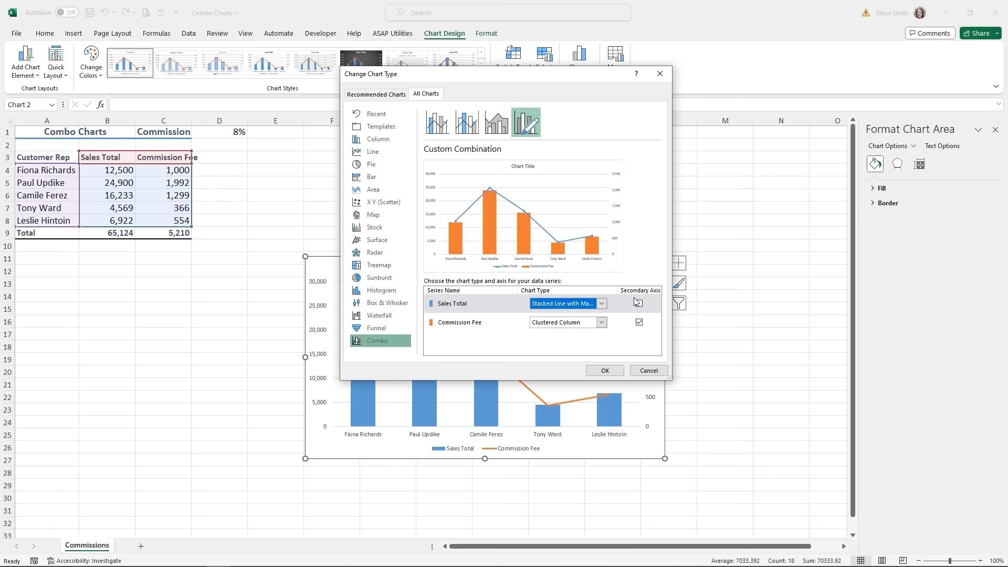
{"action": "left_click", "coordinate": [639, 323]}
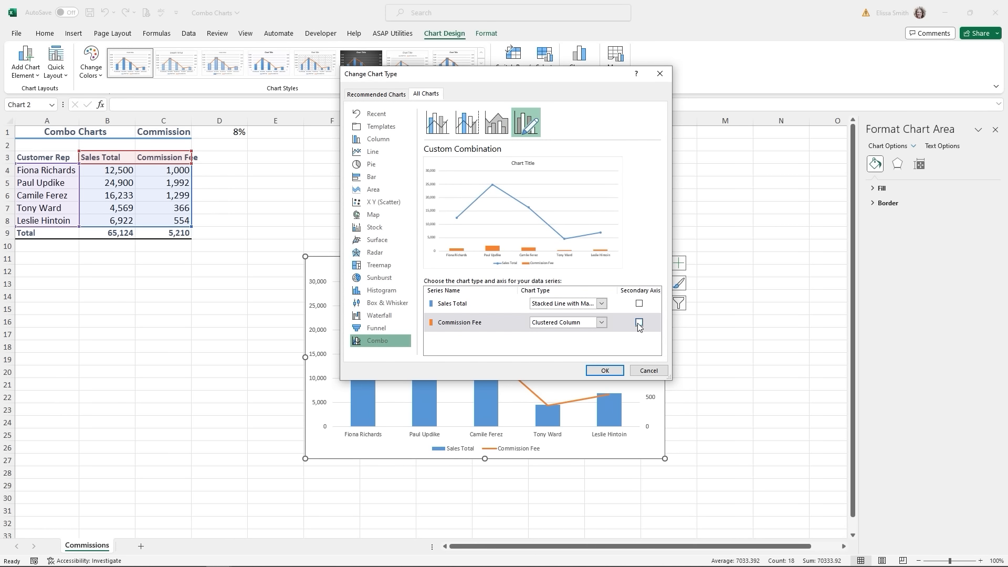
{"action": "left_click", "coordinate": [638, 323]}
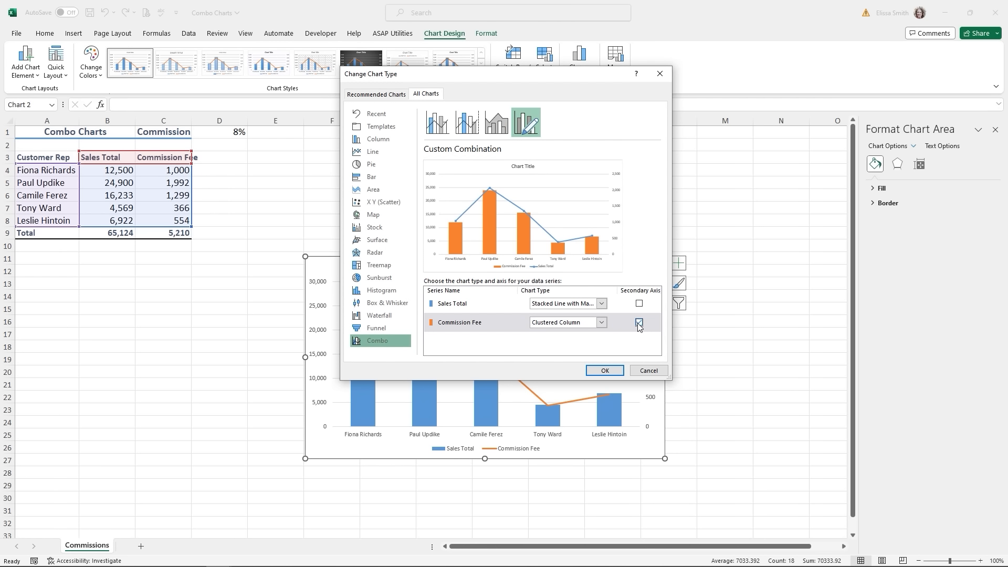
{"action": "left_click", "coordinate": [605, 371]}
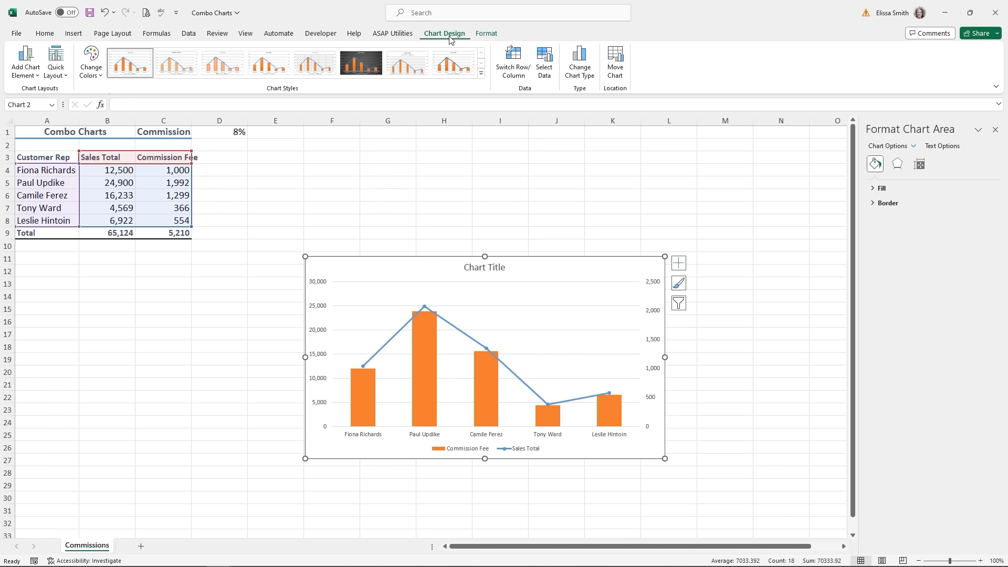
- Apply Quick Layout 10 to the combo chart, adding axis title placeholders and a right-side legend
{"action": "key", "text": "ctrl"}
{"action": "key", "text": "ctrl"}
{"action": "key", "text": "ctrl"}
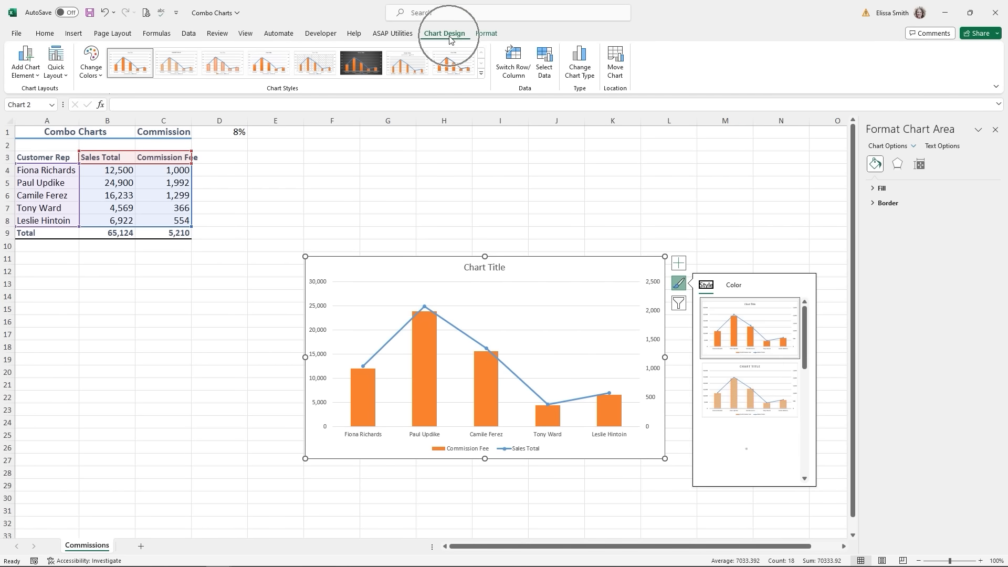
{"action": "left_click", "coordinate": [58, 79]}
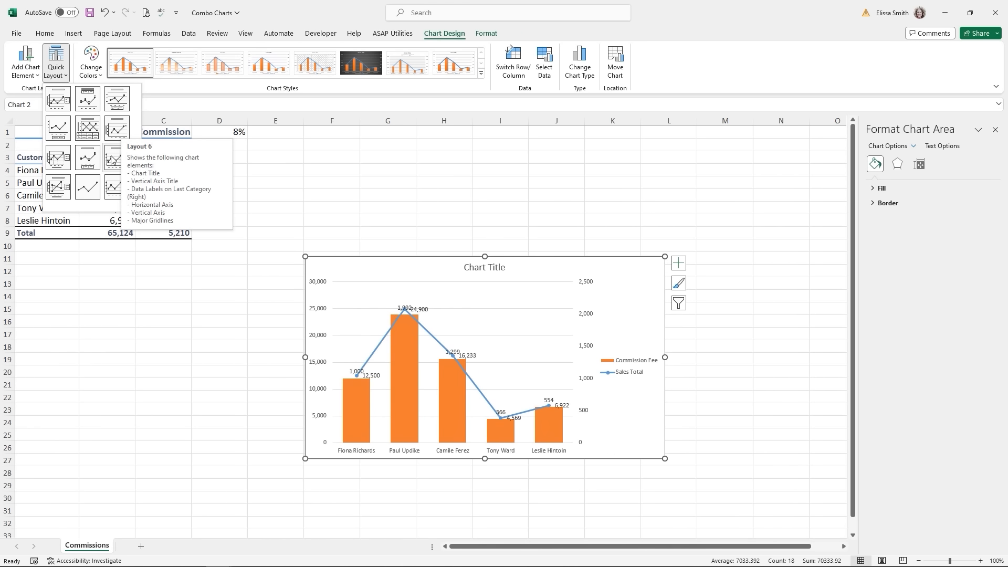
{"action": "left_click", "coordinate": [54, 189]}
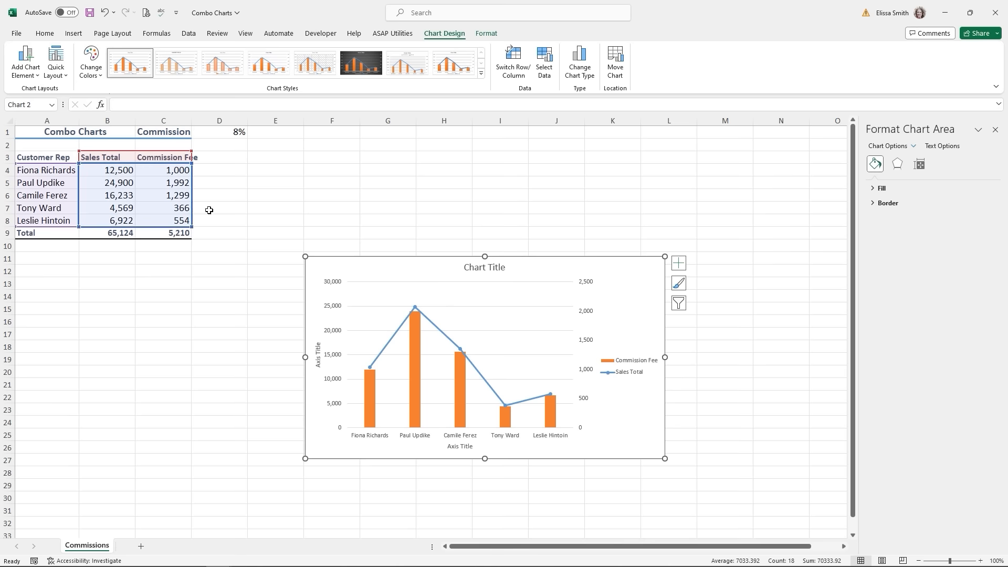
{"action": "left_click", "coordinate": [297, 205]}
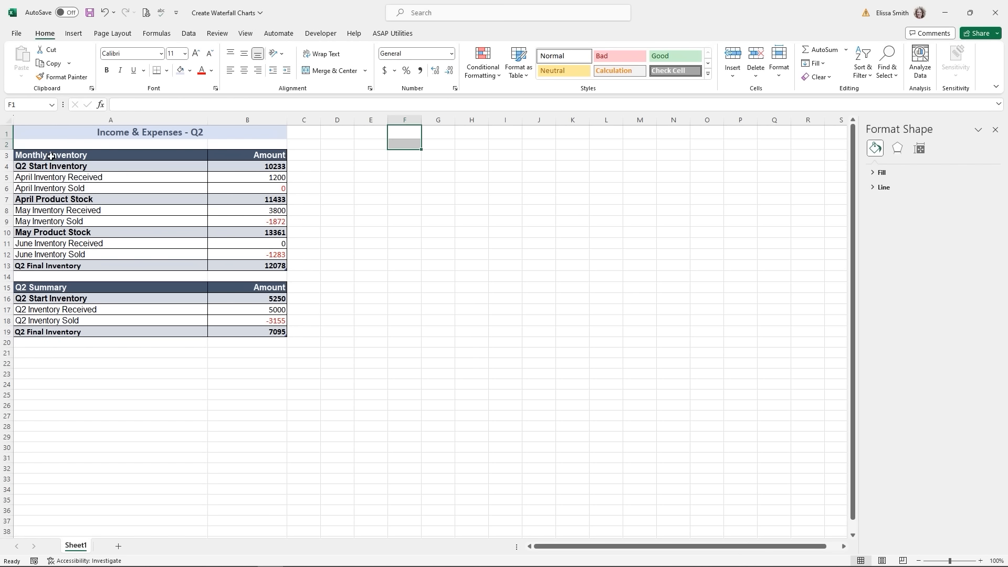
- Insert a waterfall chart of the Q2 Monthly Inventory amounts and enlarge it across roughly columns C–Q
{"action": "left_click_drag", "start_coordinate": [51, 156], "coordinate": [269, 264]}
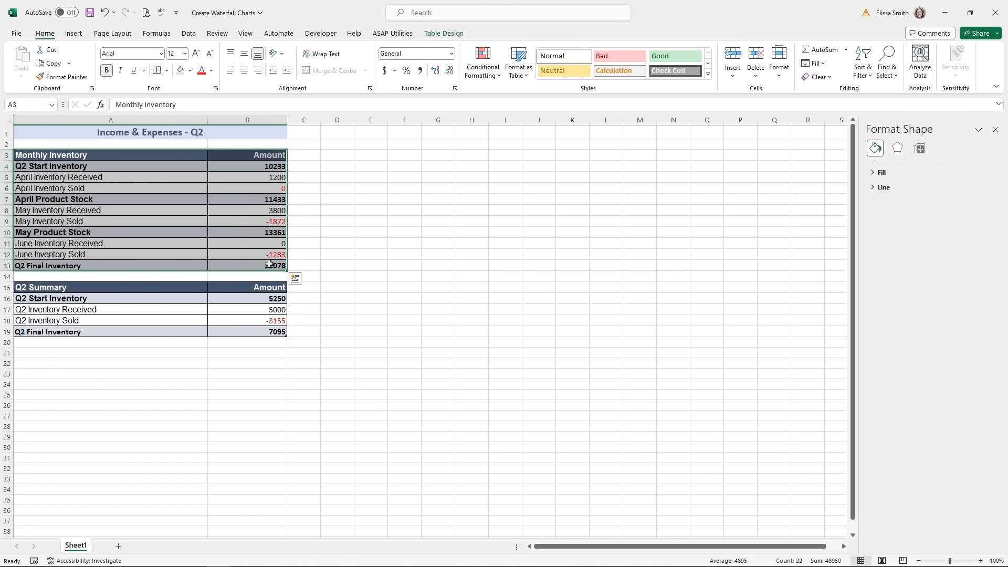
{"action": "left_click", "coordinate": [74, 34]}
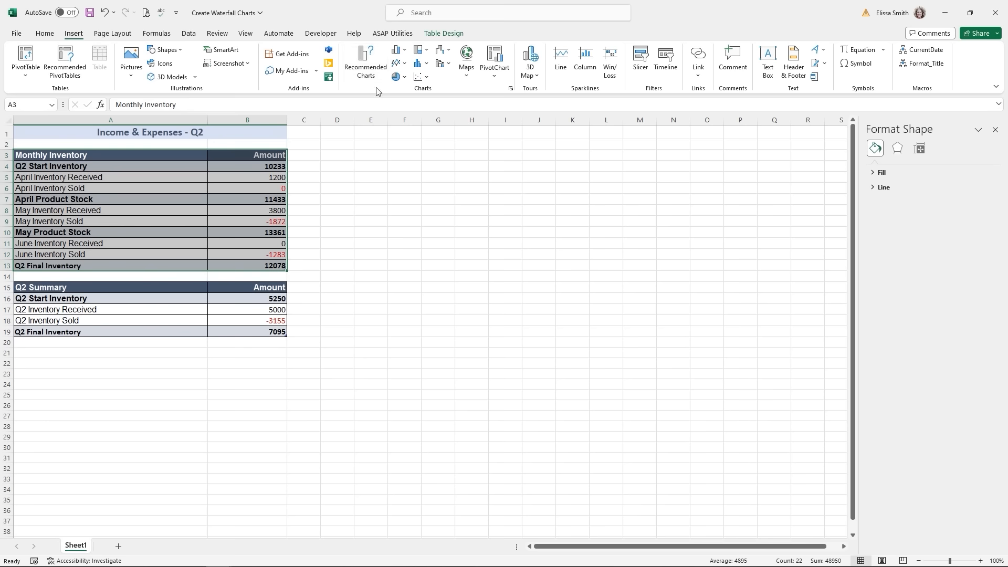
{"action": "key", "text": "ctrl+q"}
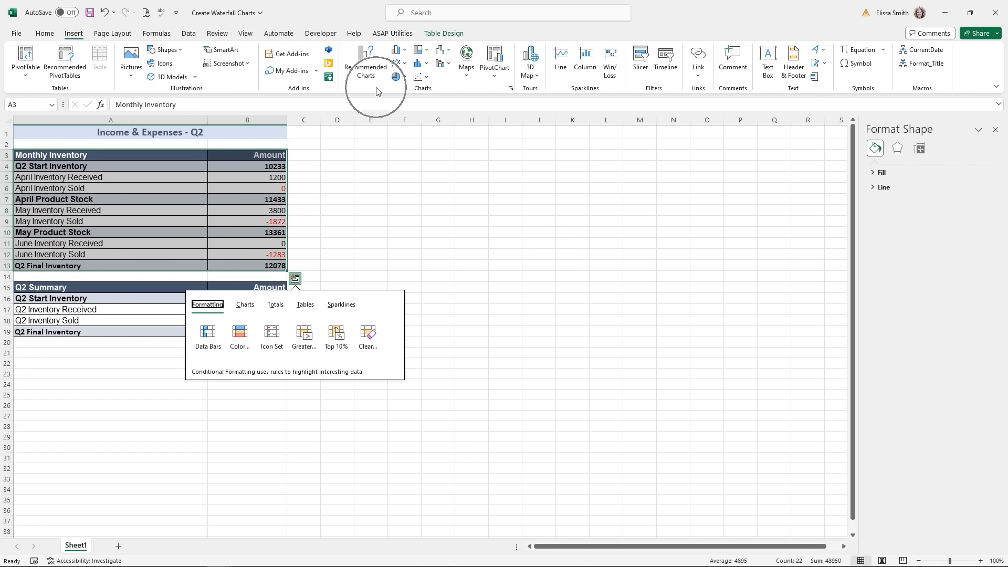
{"action": "left_click", "coordinate": [445, 54]}
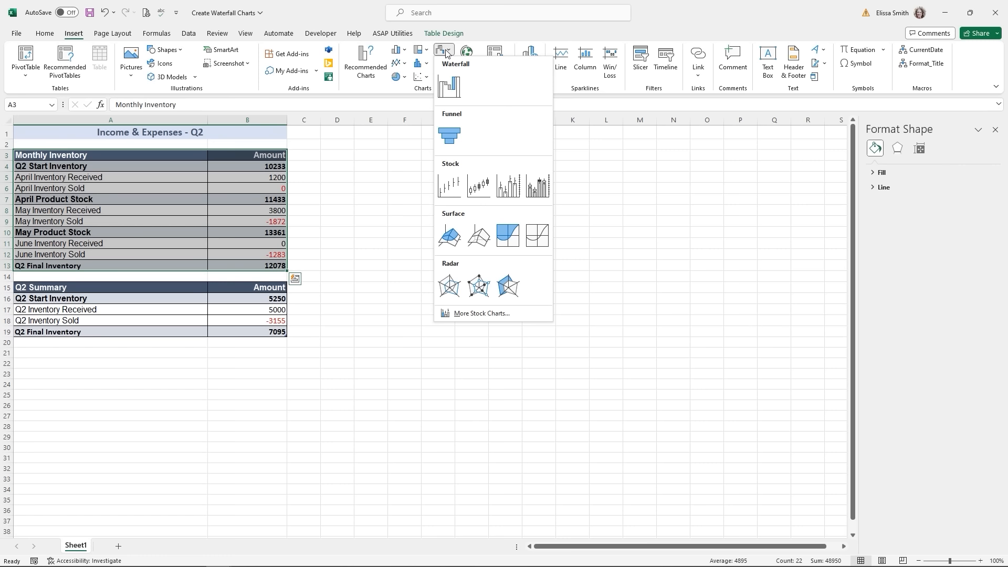
{"action": "left_click", "coordinate": [449, 87]}
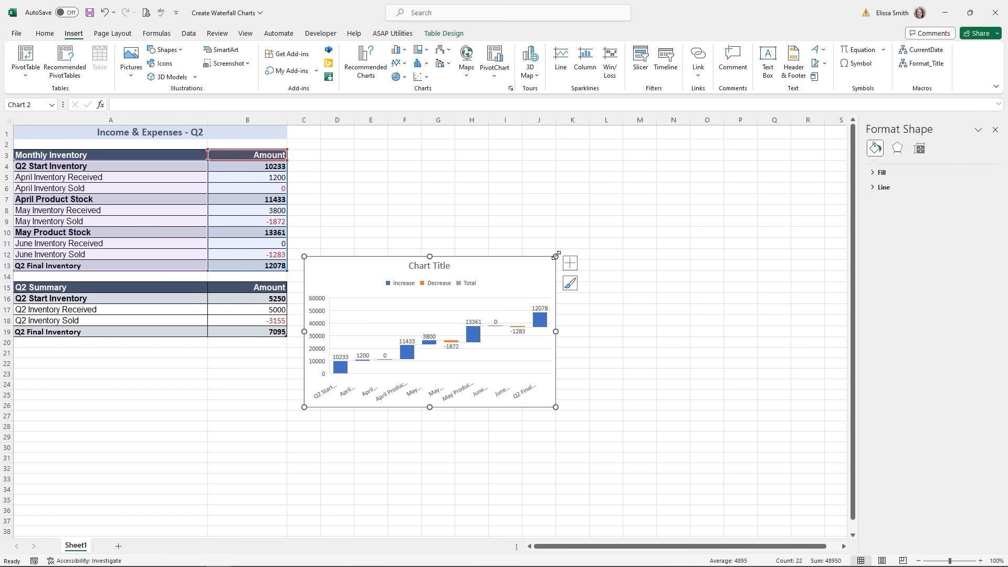
{"action": "left_click_drag", "start_coordinate": [556, 256], "coordinate": [660, 139]}
{"action": "left_click_drag", "start_coordinate": [661, 407], "coordinate": [790, 461]}
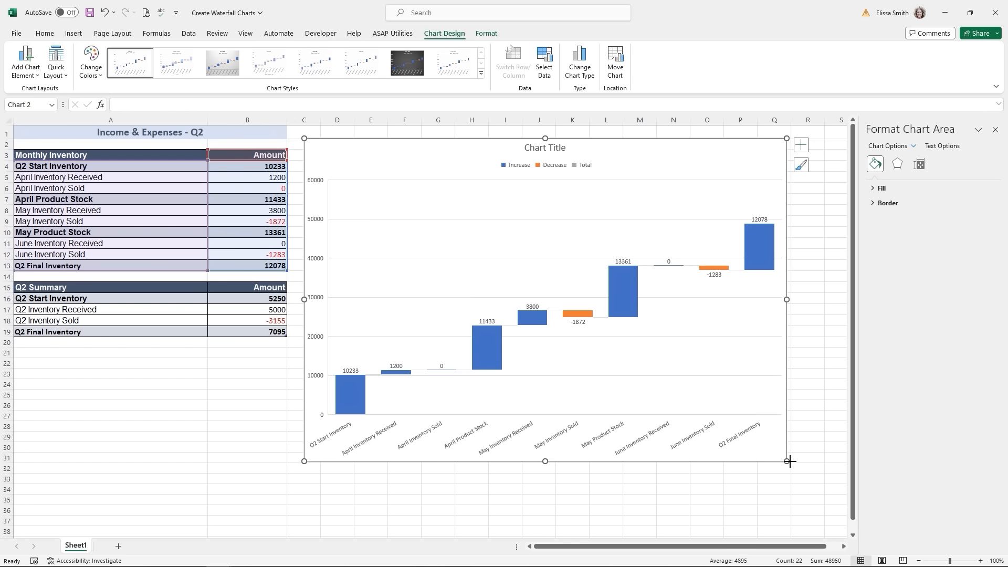
{"action": "mouse_move", "coordinate": [495, 357]}
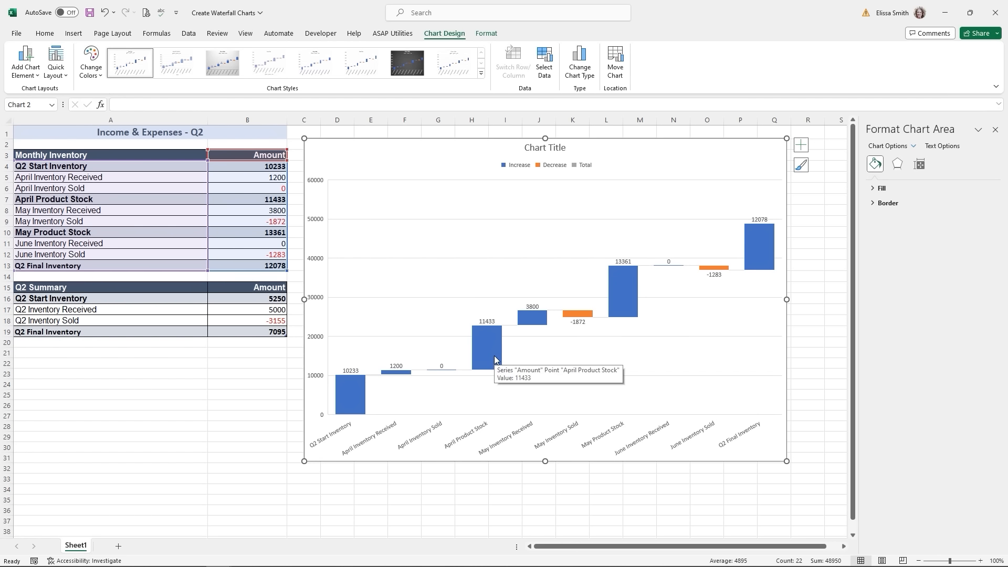
{"action": "mouse_move", "coordinate": [579, 321]}
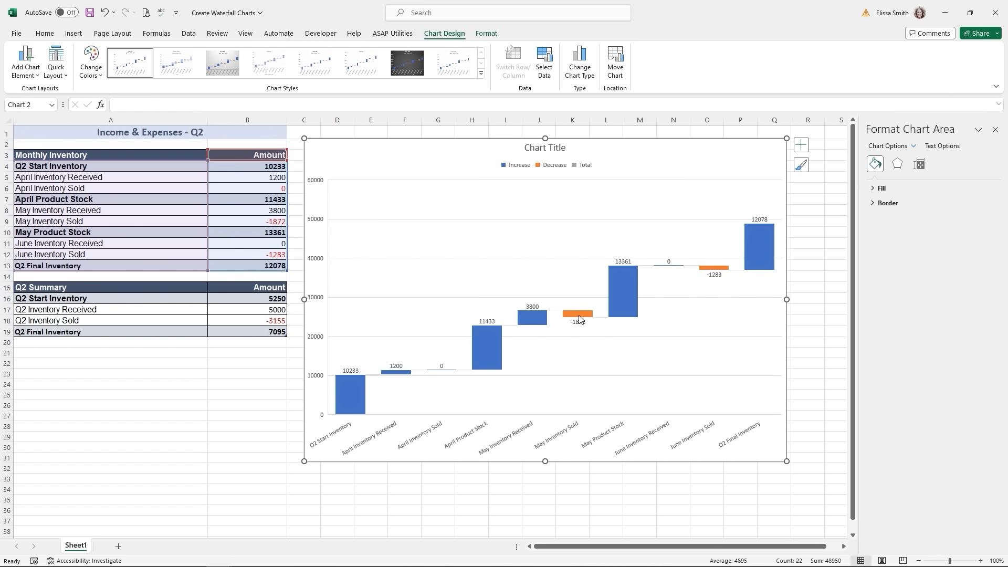
- Set both the May Inventory Sold and June Inventory Sold bars as total bars
{"action": "left_click", "coordinate": [579, 314]}
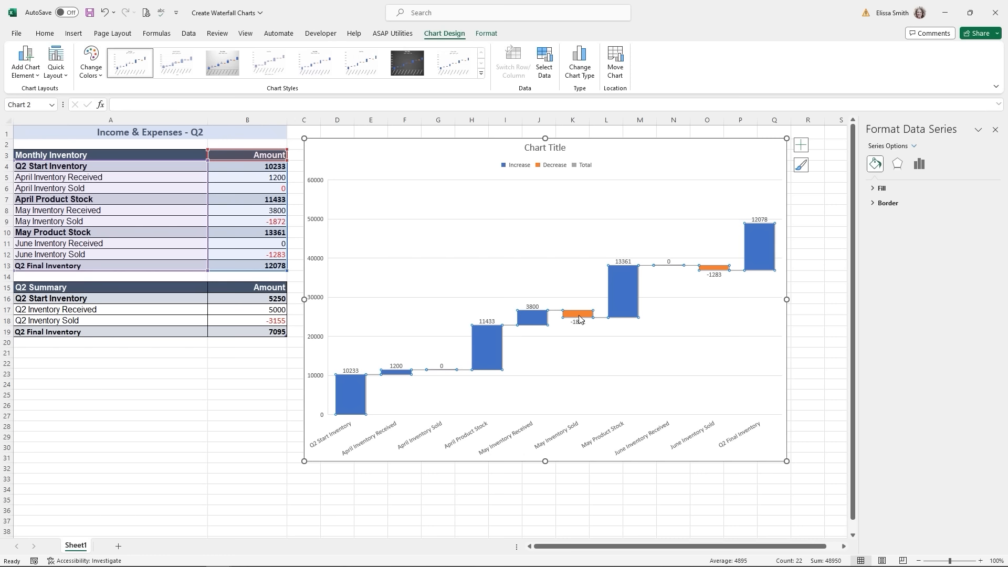
{"action": "left_click", "coordinate": [580, 315]}
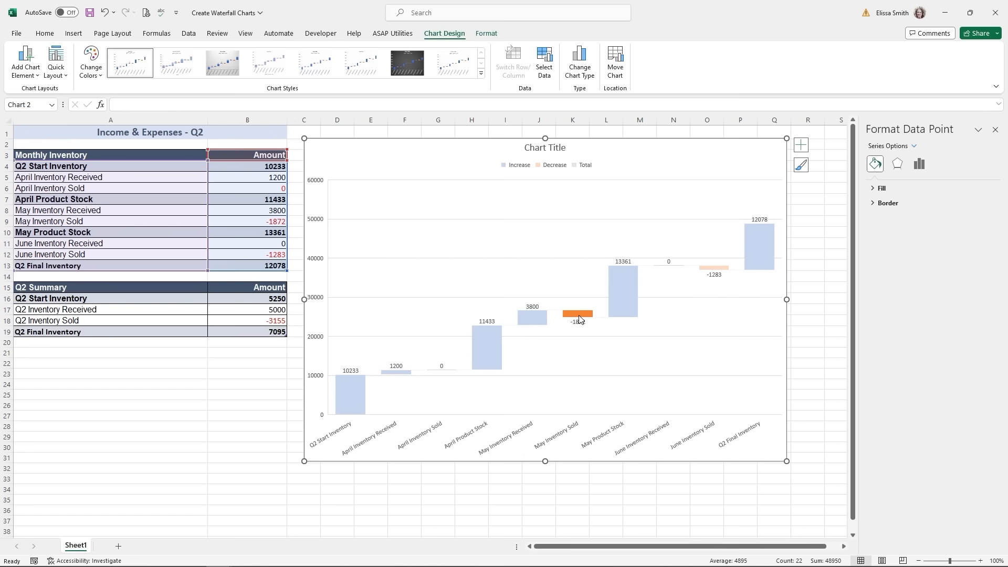
{"action": "right_click", "coordinate": [580, 318]}
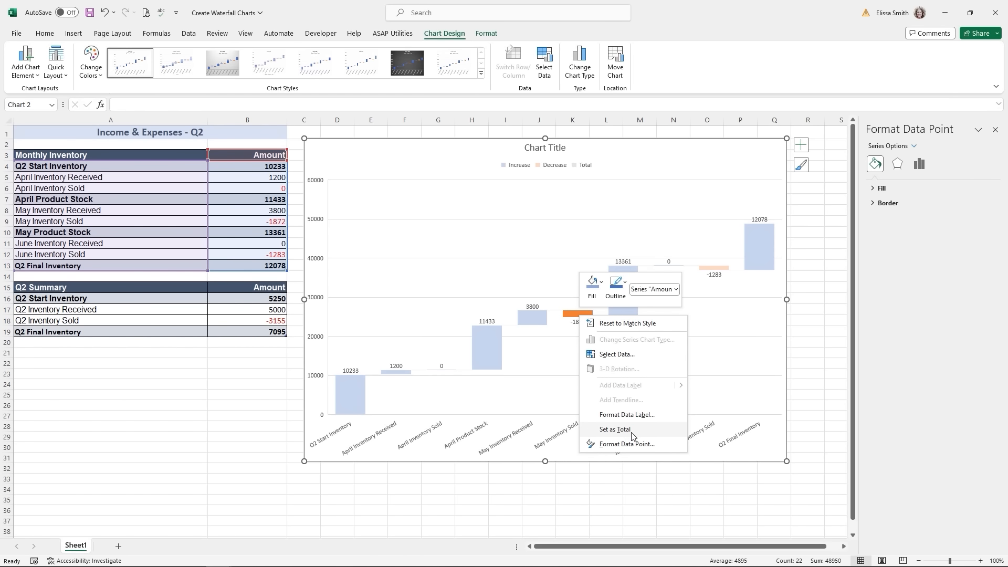
{"action": "left_click", "coordinate": [615, 430]}
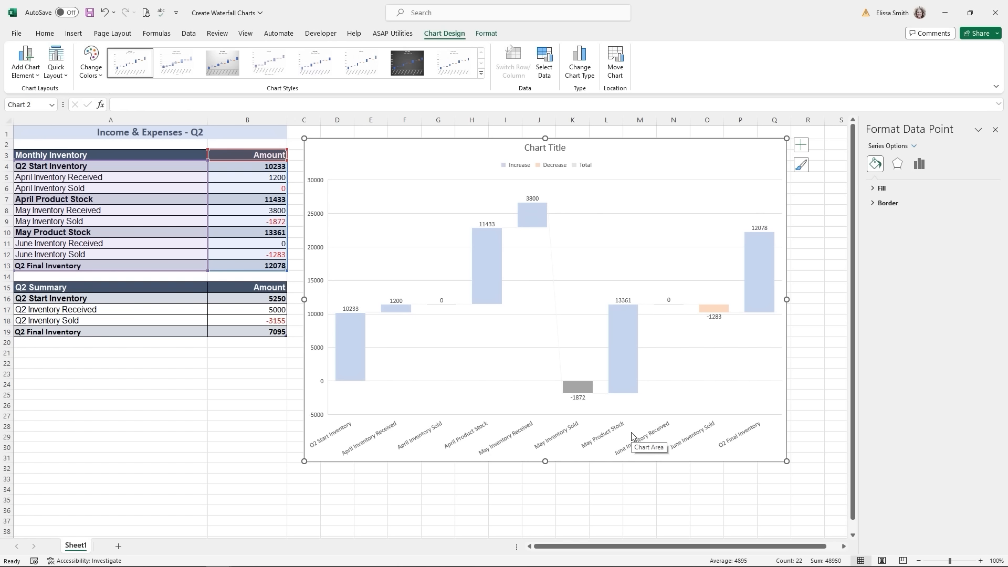
{"action": "left_click", "coordinate": [715, 316]}
{"action": "right_click", "coordinate": [715, 316]}
{"action": "left_click", "coordinate": [749, 426]}
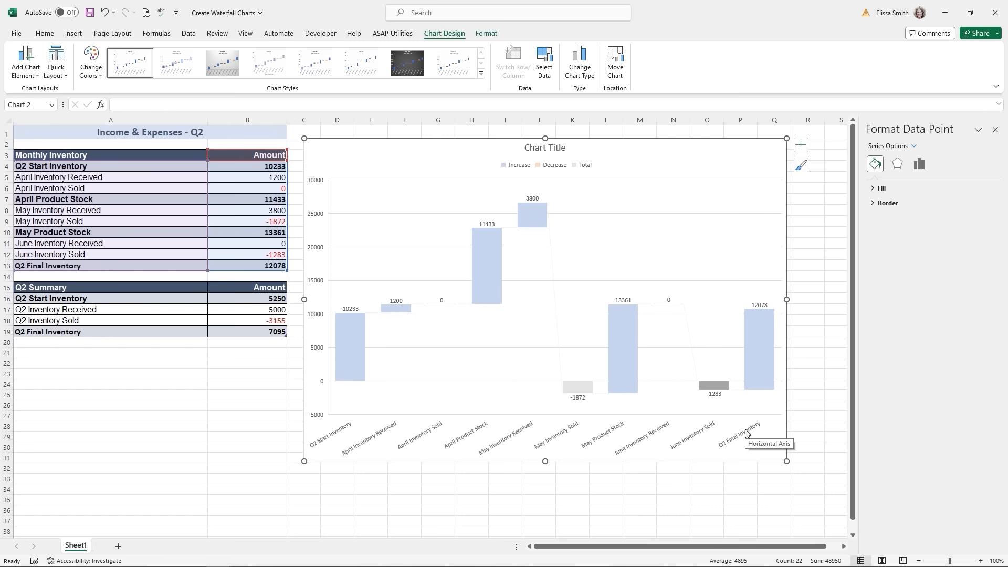
- Deselect the waterfall chart and bring up the Create Football Field Charts workbook
{"action": "left_click", "coordinate": [812, 395]}
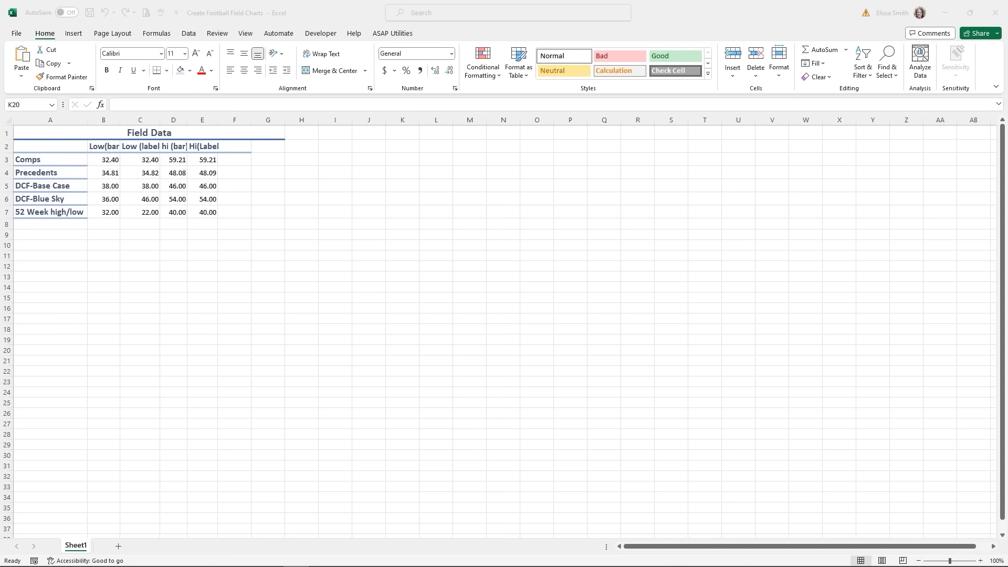
- Insert an Open-High-Low-Close stock chart of Field Data B3:E7, placed below the table and widened
{"action": "left_click", "coordinate": [108, 163]}
{"action": "left_click_drag", "start_coordinate": [108, 163], "coordinate": [205, 212]}
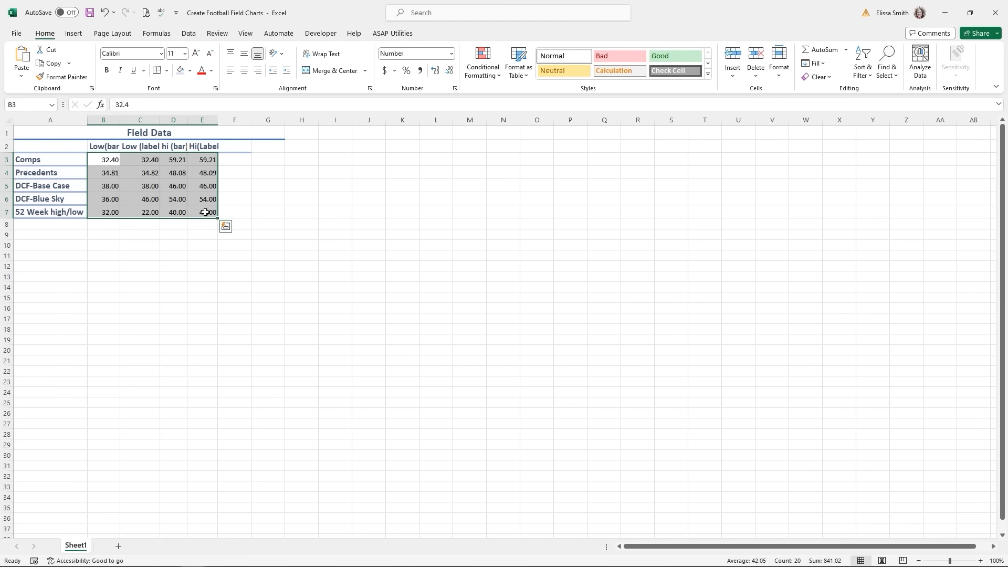
{"action": "left_click", "coordinate": [74, 33]}
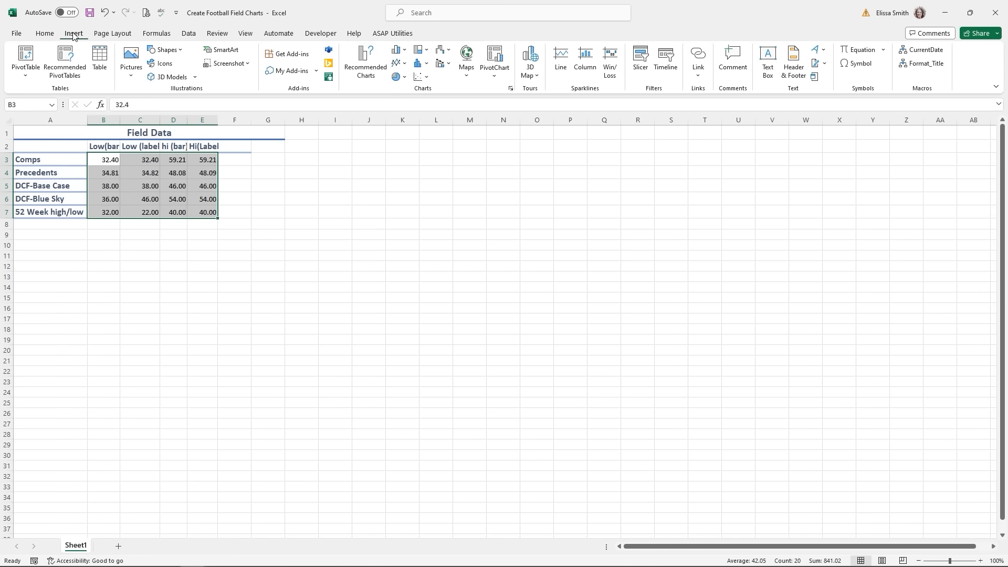
{"action": "left_click", "coordinate": [511, 90]}
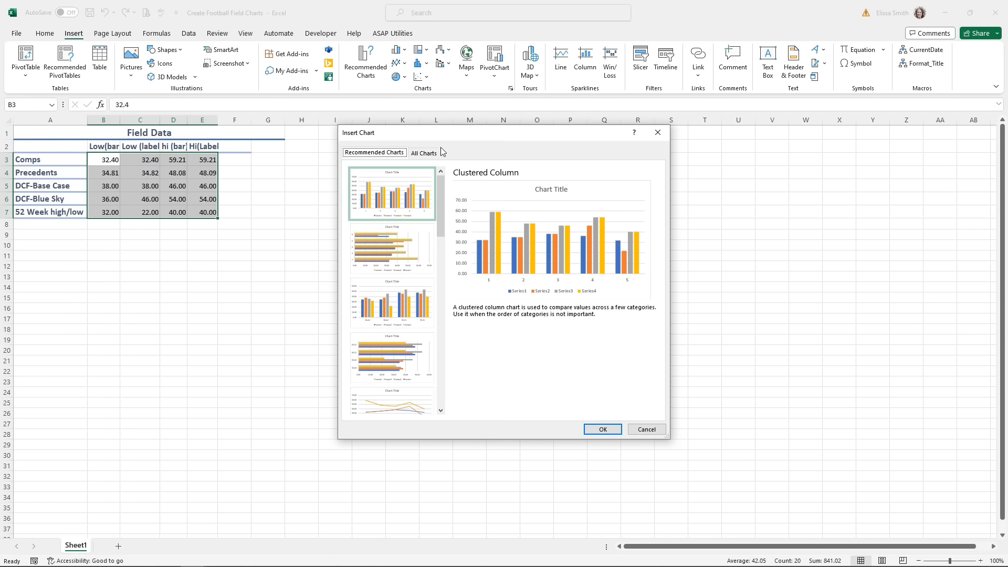
{"action": "left_click", "coordinate": [424, 153]}
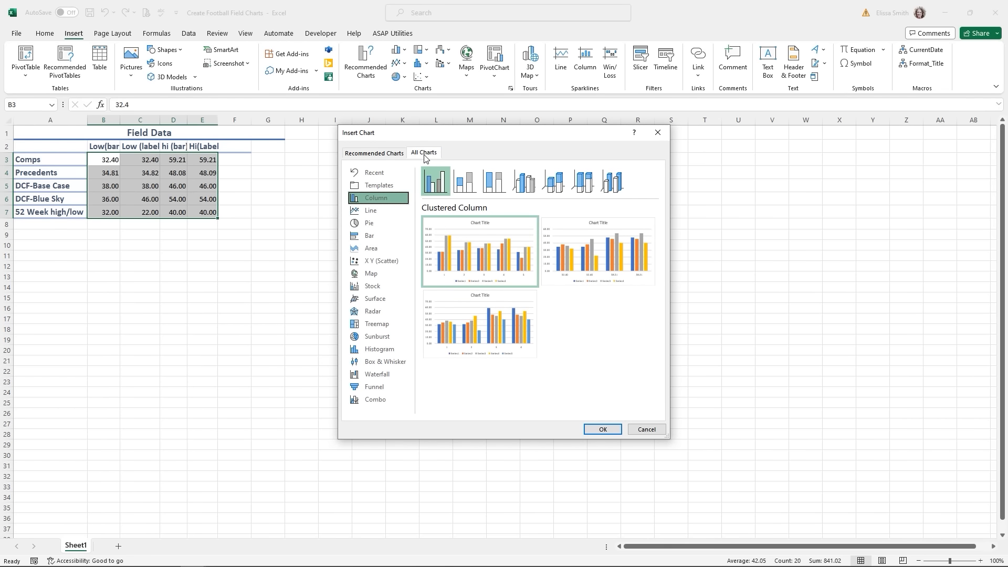
{"action": "left_click", "coordinate": [384, 288]}
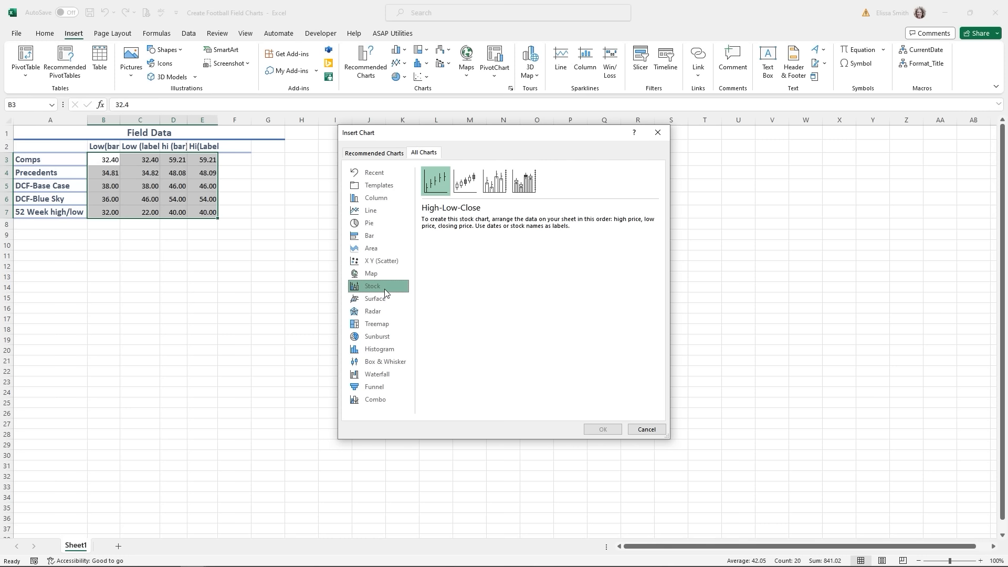
{"action": "left_click", "coordinate": [461, 181]}
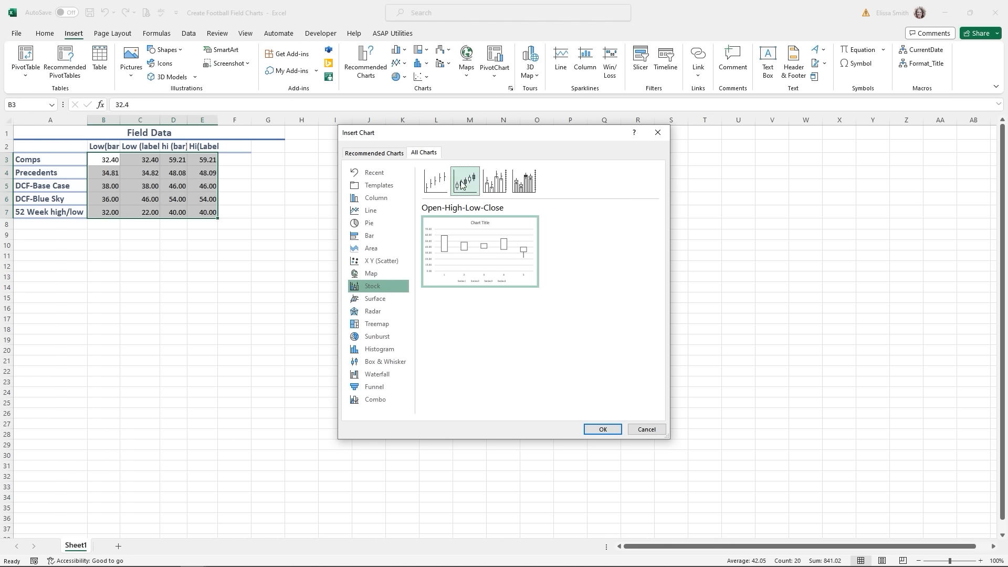
{"action": "left_click", "coordinate": [596, 433]}
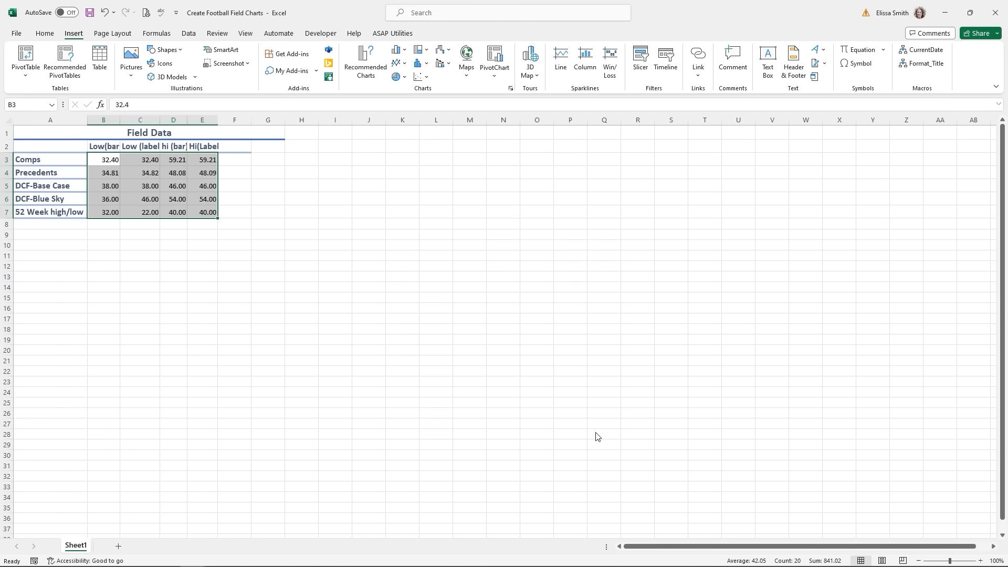
{"action": "left_click_drag", "start_coordinate": [462, 259], "coordinate": [103, 230]}
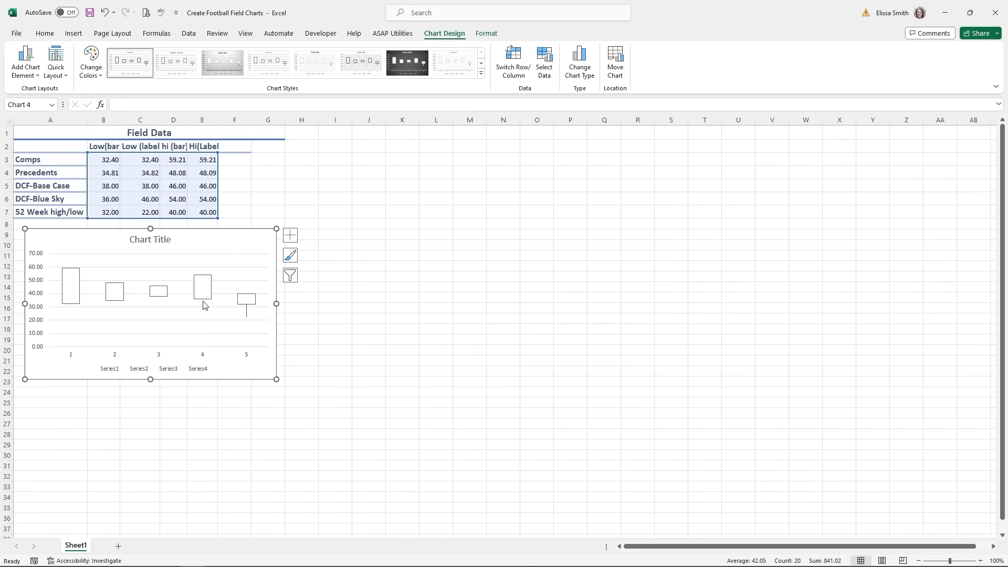
{"action": "left_click_drag", "start_coordinate": [274, 303], "coordinate": [418, 308]}
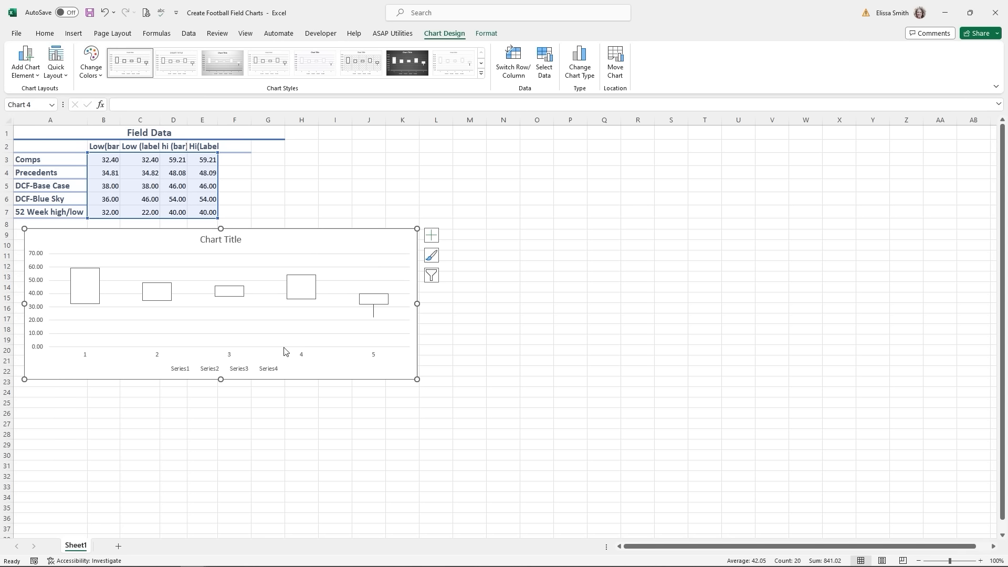
- Use the A3:A7 method names, Comps through 52 Week high/low, as horizontal axis labels
{"action": "right_click", "coordinate": [156, 298]}
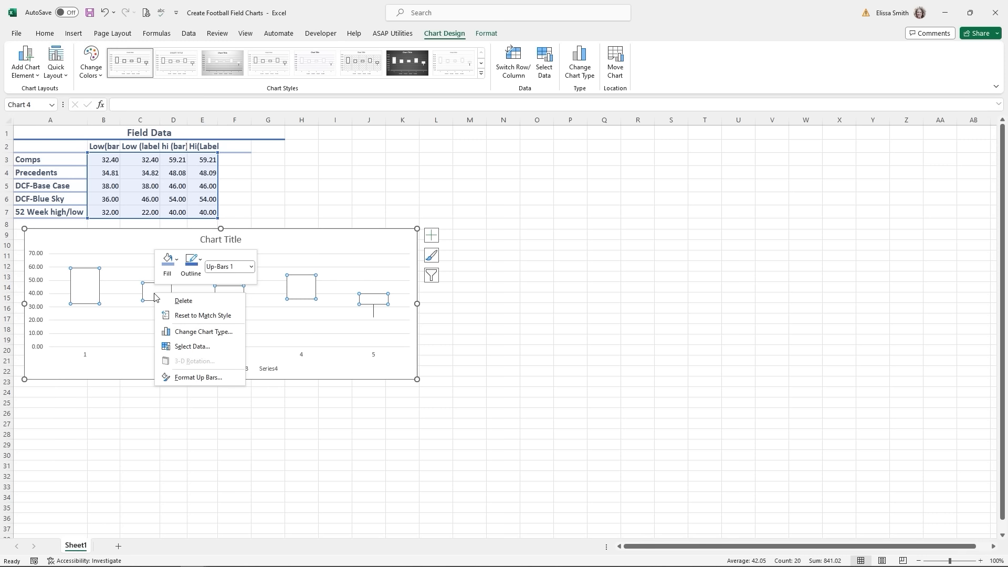
{"action": "left_click", "coordinate": [191, 346]}
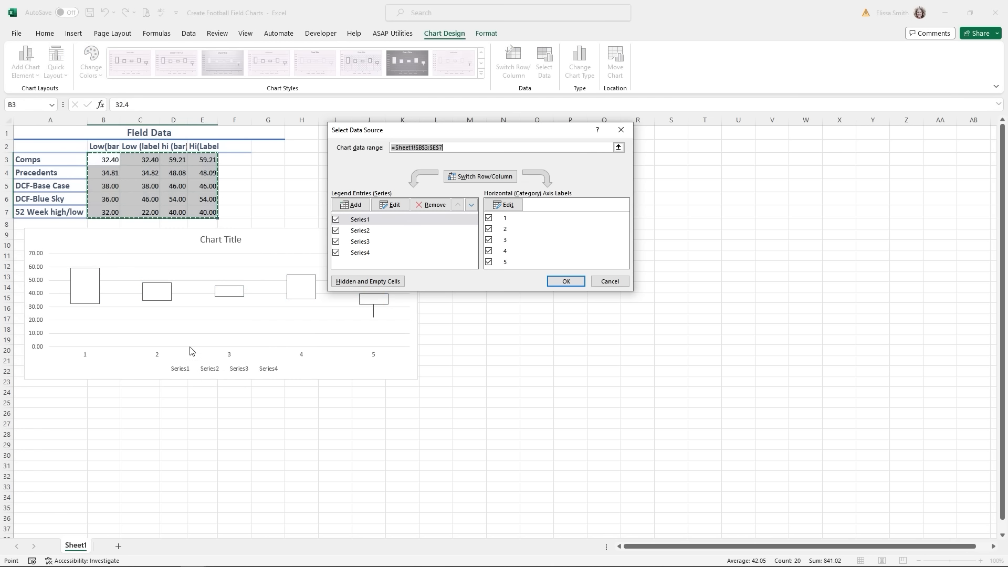
{"action": "left_click", "coordinate": [507, 205]}
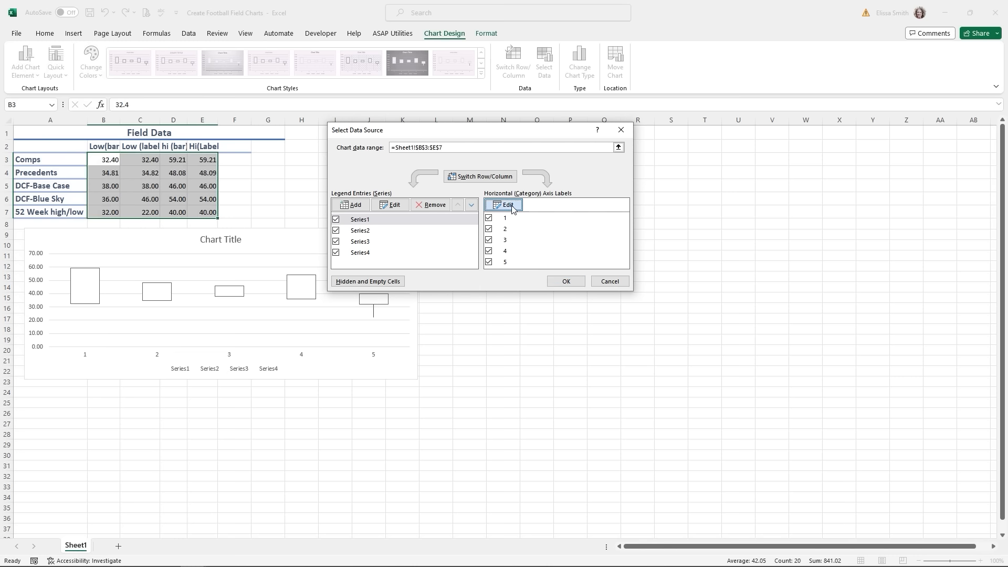
{"action": "left_click_drag", "start_coordinate": [38, 159], "coordinate": [40, 212]}
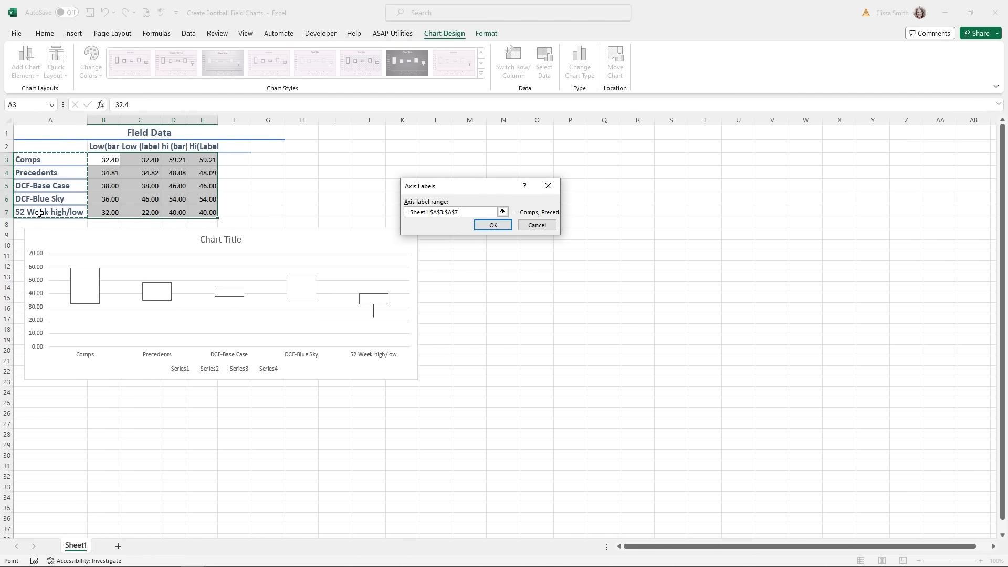
{"action": "left_click", "coordinate": [493, 225]}
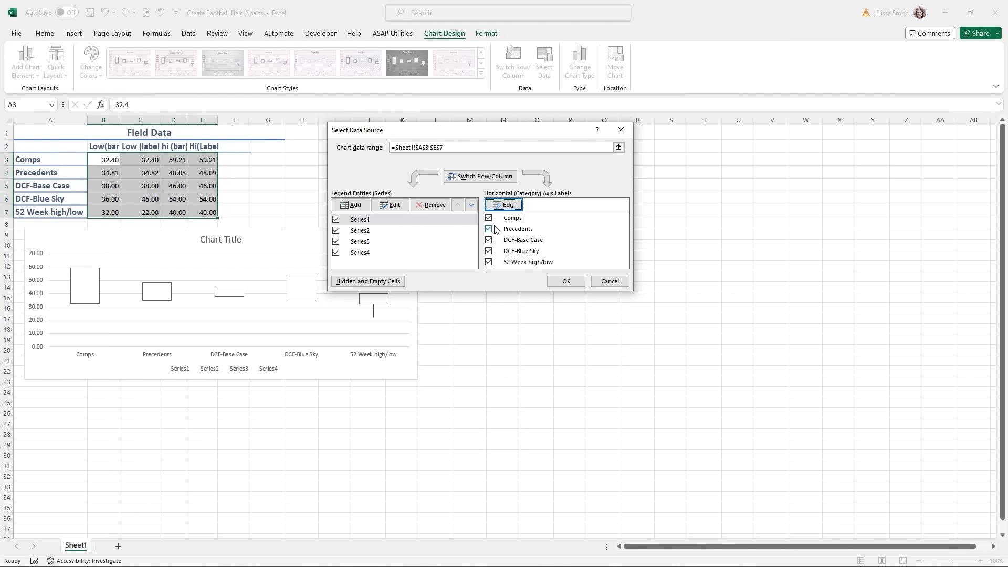
{"action": "left_click", "coordinate": [564, 282]}
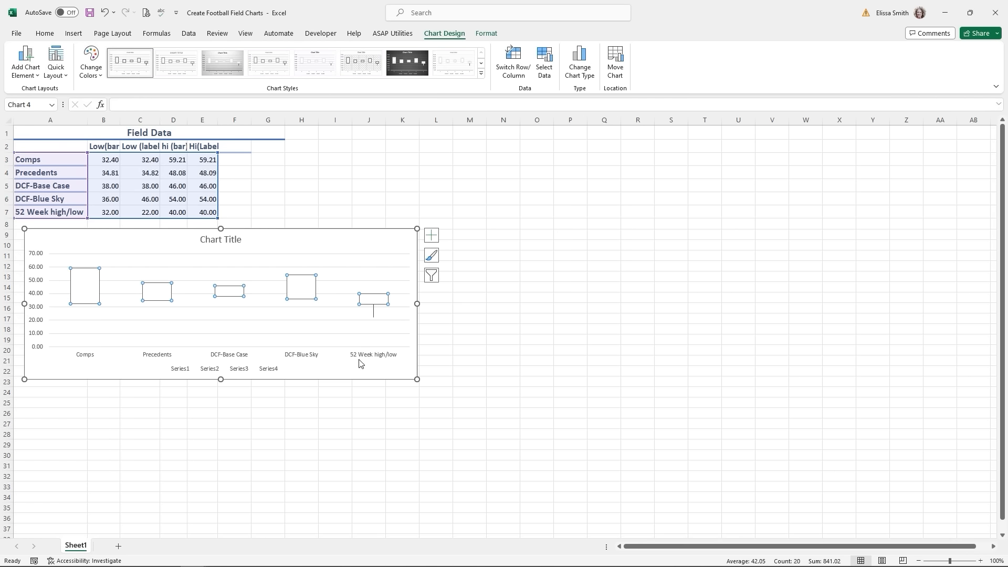
- Remove the legend and horizontal gridlines from the football field chart
{"action": "left_click", "coordinate": [265, 374]}
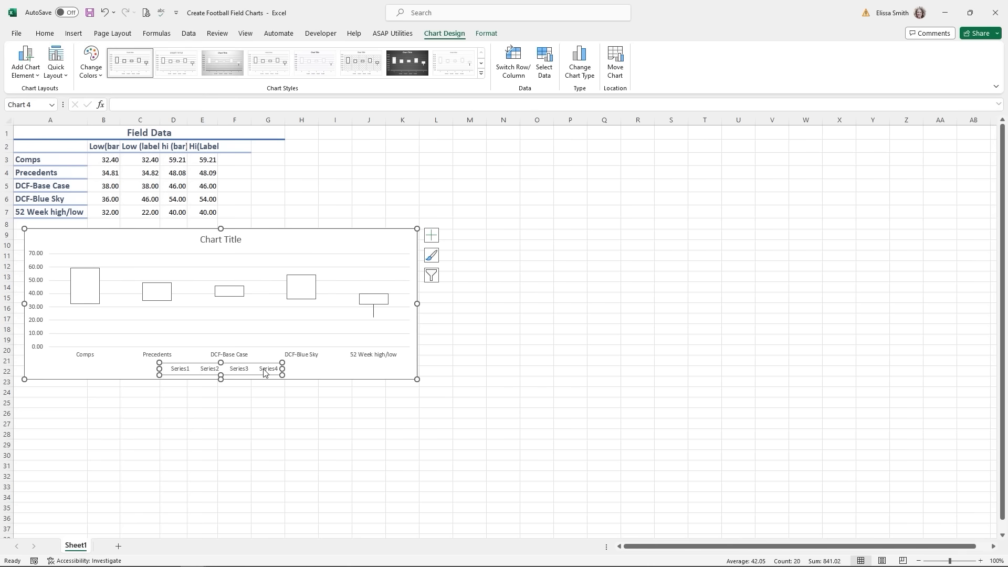
{"action": "key", "text": "Delete"}
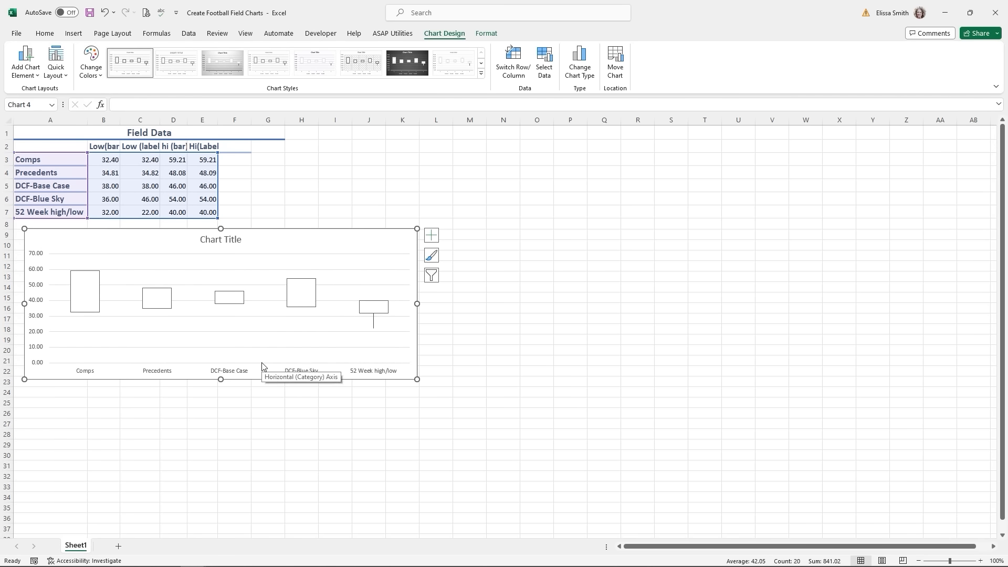
{"action": "left_click", "coordinate": [262, 366]}
{"action": "left_click", "coordinate": [261, 332]}
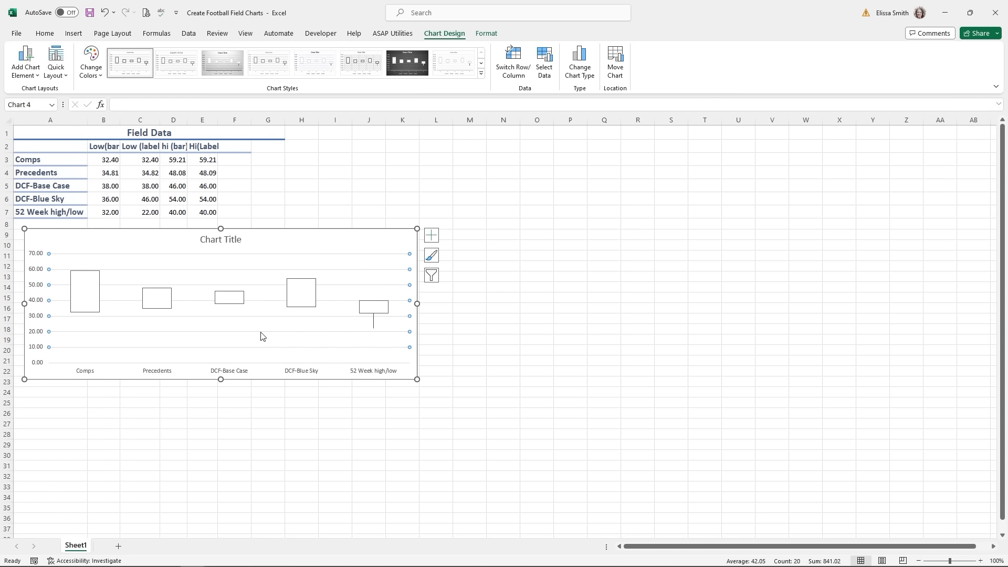
{"action": "key", "text": "Escape"}
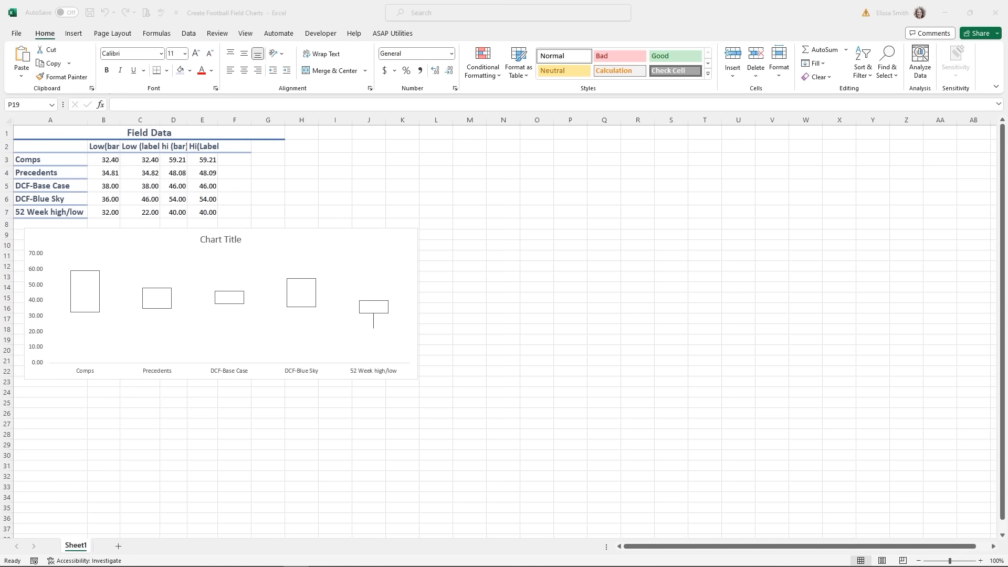
{"action": "left_click", "coordinate": [87, 289]}
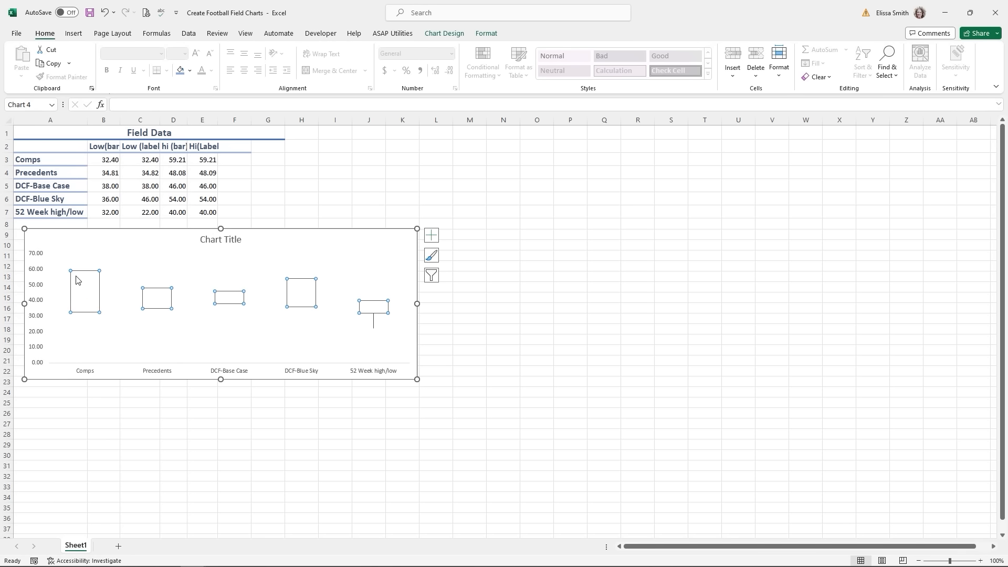
- Add data labels to the Hi(Label) series, positioned above the bars
{"action": "mouse_move", "coordinate": [86, 275]}
{"action": "left_click", "coordinate": [84, 273]}
{"action": "mouse_move", "coordinate": [84, 272]}
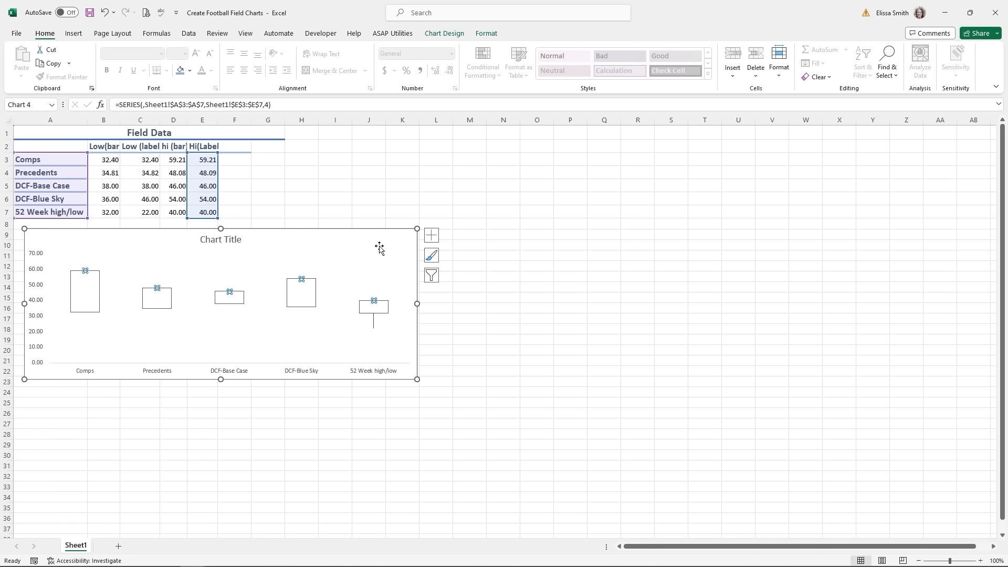
{"action": "left_click", "coordinate": [432, 236]}
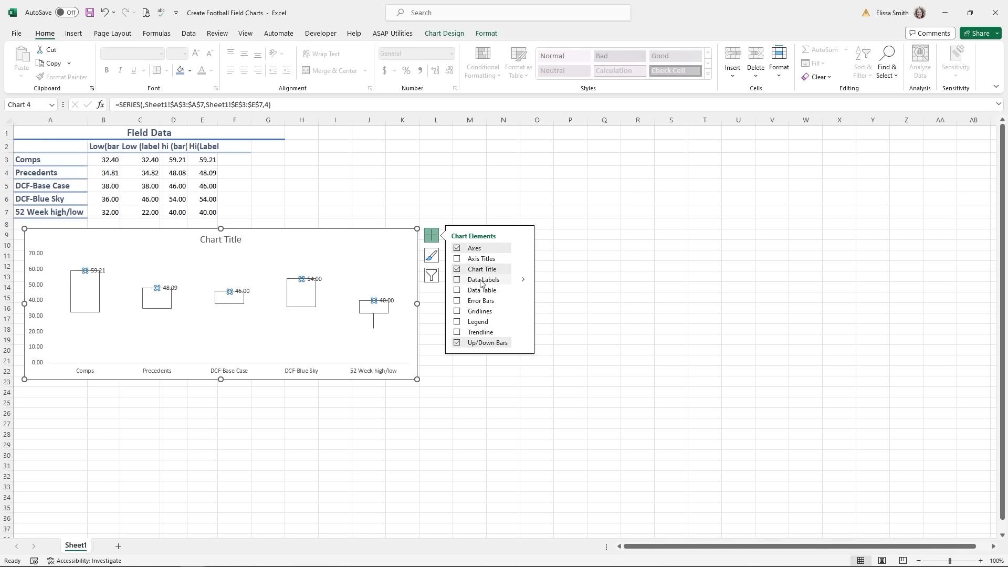
{"action": "left_click", "coordinate": [525, 282]}
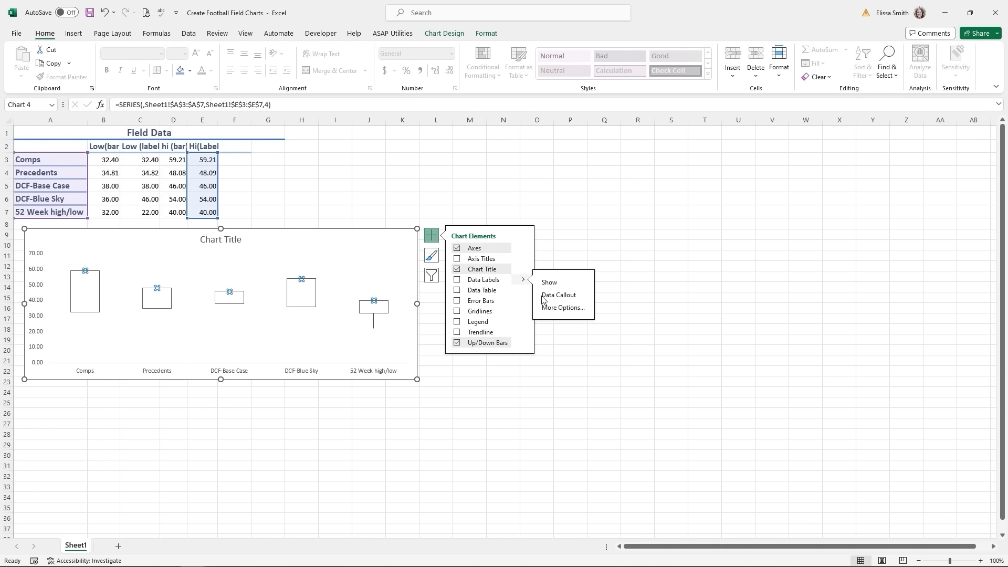
{"action": "left_click", "coordinate": [557, 310]}
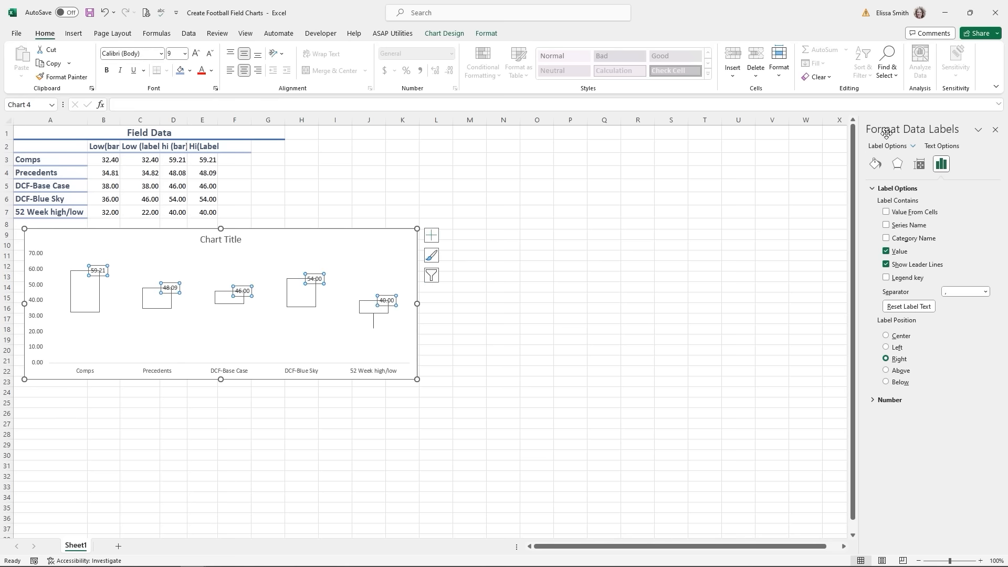
{"action": "key", "text": "ctrl"}
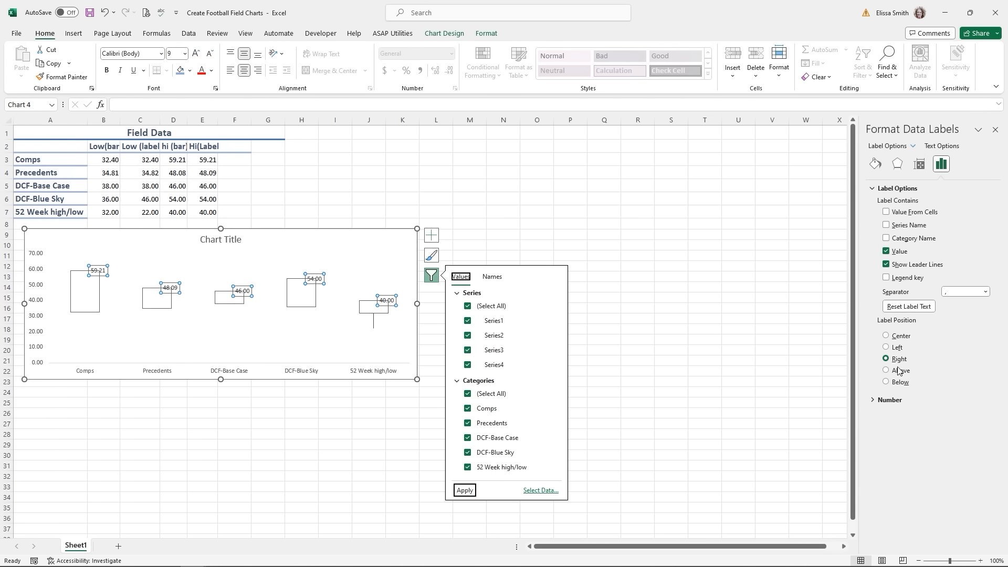
{"action": "left_click", "coordinate": [887, 371]}
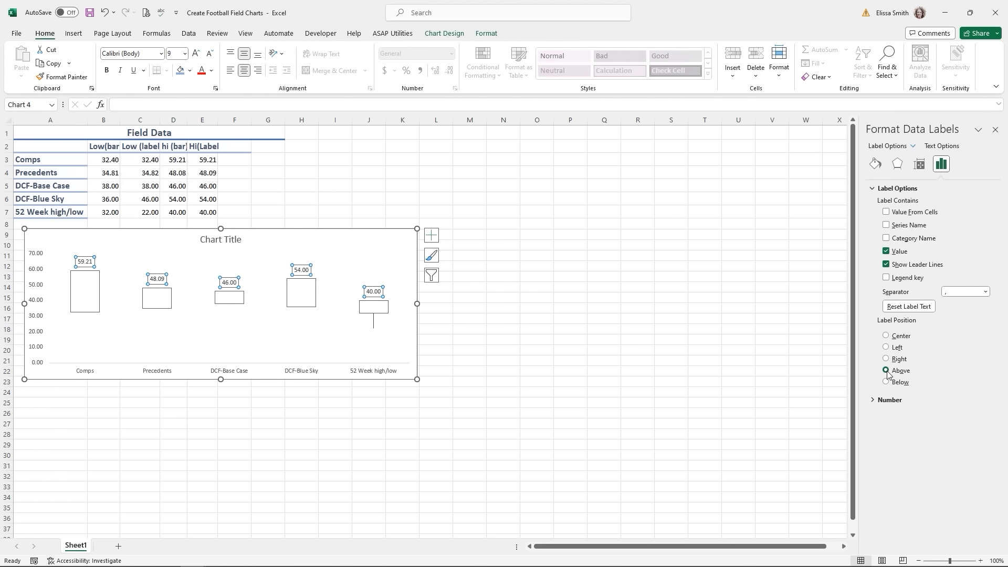
- Format the high-value labels as Currency, e.g. $59.21 to $40.00
{"action": "left_click", "coordinate": [874, 400]}
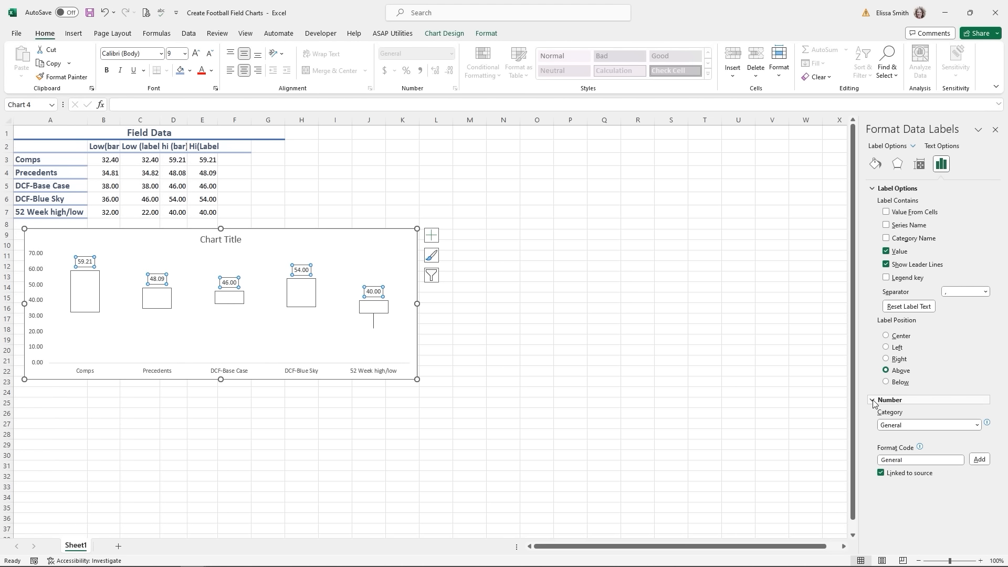
{"action": "left_click", "coordinate": [978, 425]}
{"action": "left_click", "coordinate": [927, 456]}
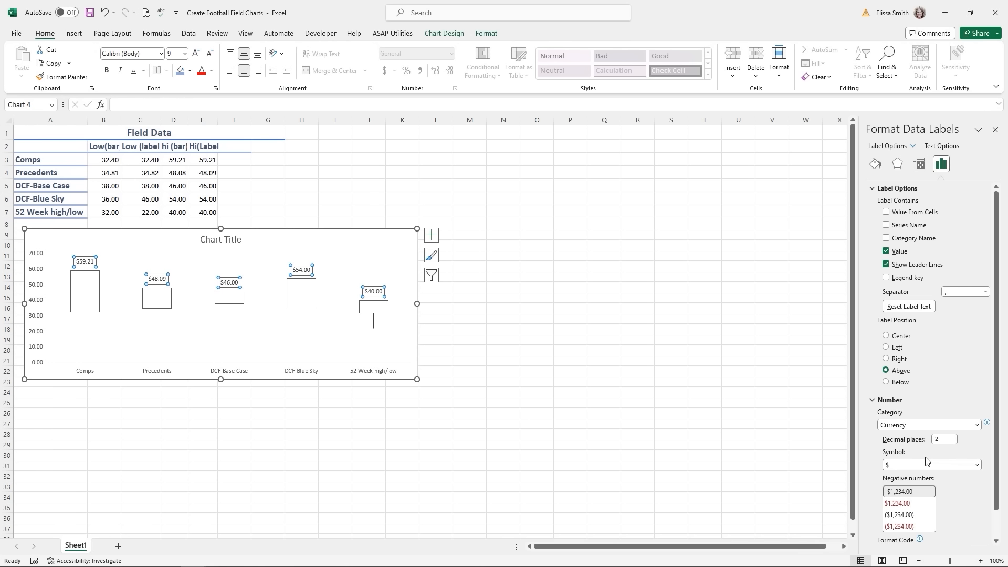
{"action": "left_click", "coordinate": [995, 130]}
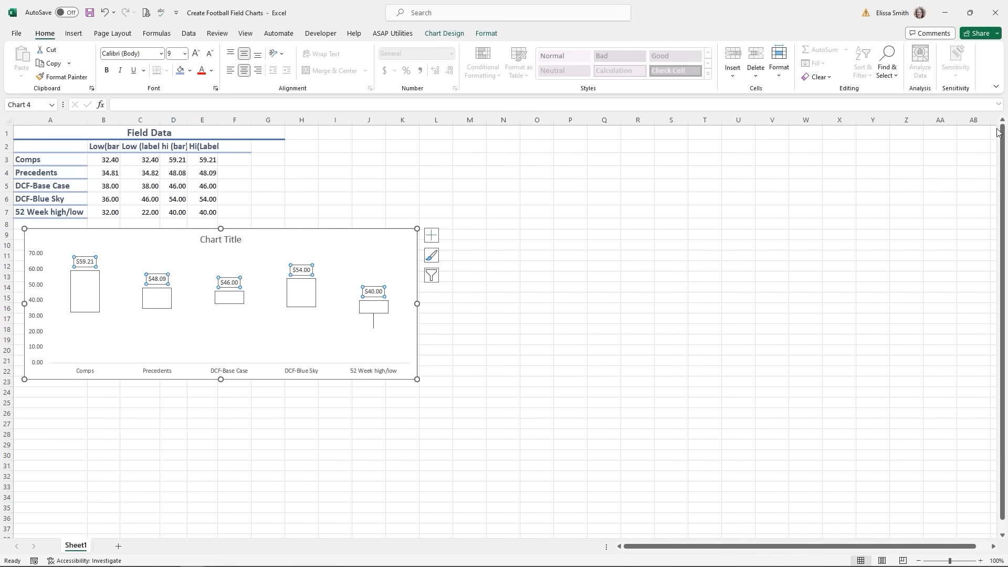
{"action": "left_click", "coordinate": [86, 314]}
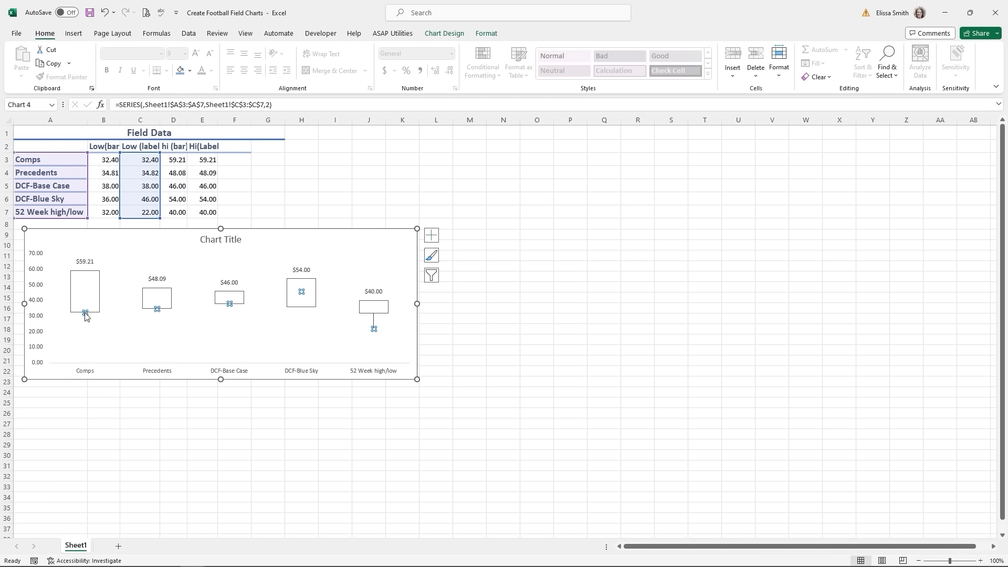
- Add data labels to the Low (label) series, positioned below the bars
{"action": "mouse_move", "coordinate": [158, 311]}
{"action": "left_click", "coordinate": [432, 236]}
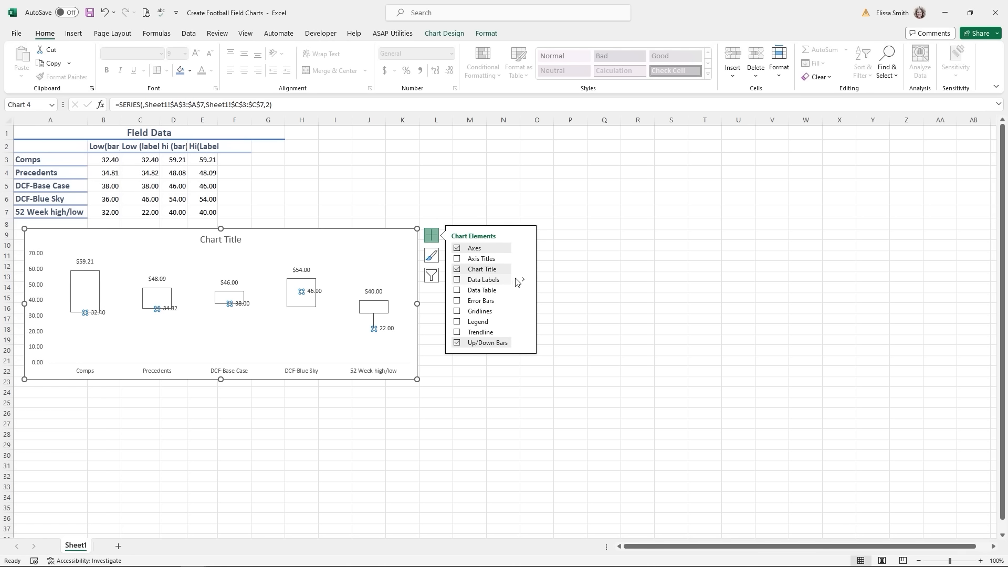
{"action": "mouse_move", "coordinate": [524, 283]}
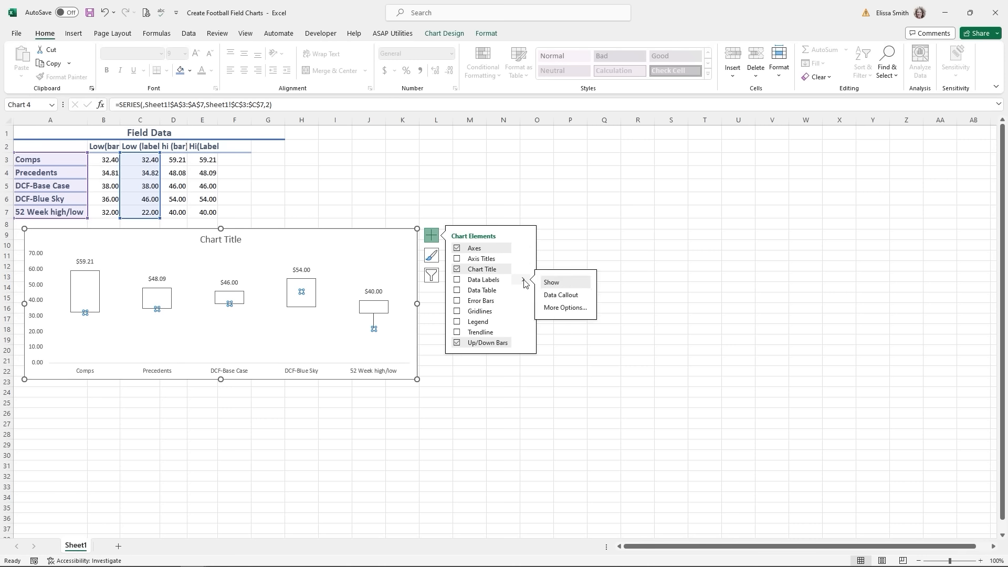
{"action": "left_click", "coordinate": [555, 309]}
{"action": "left_click", "coordinate": [431, 240]}
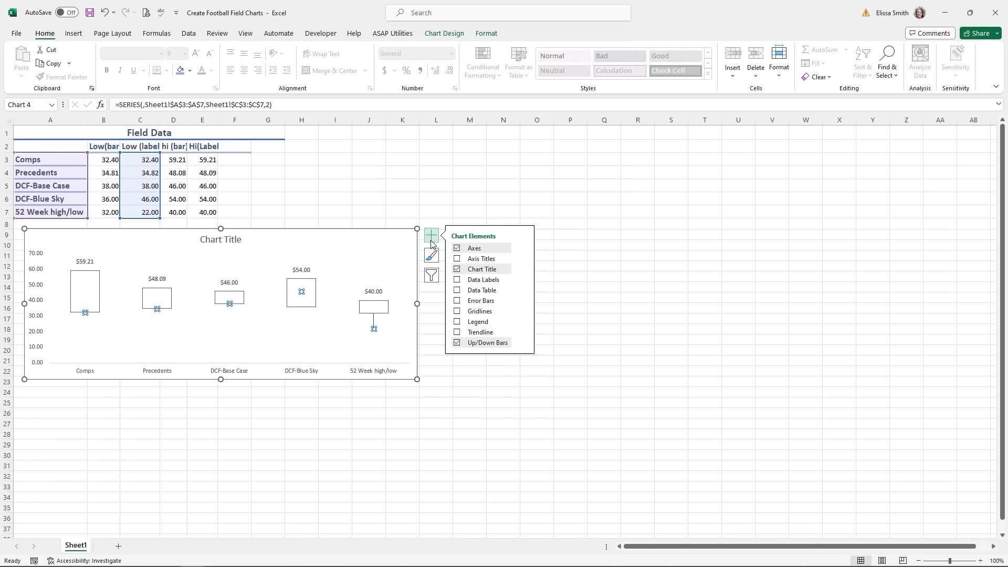
{"action": "mouse_move", "coordinate": [525, 283]}
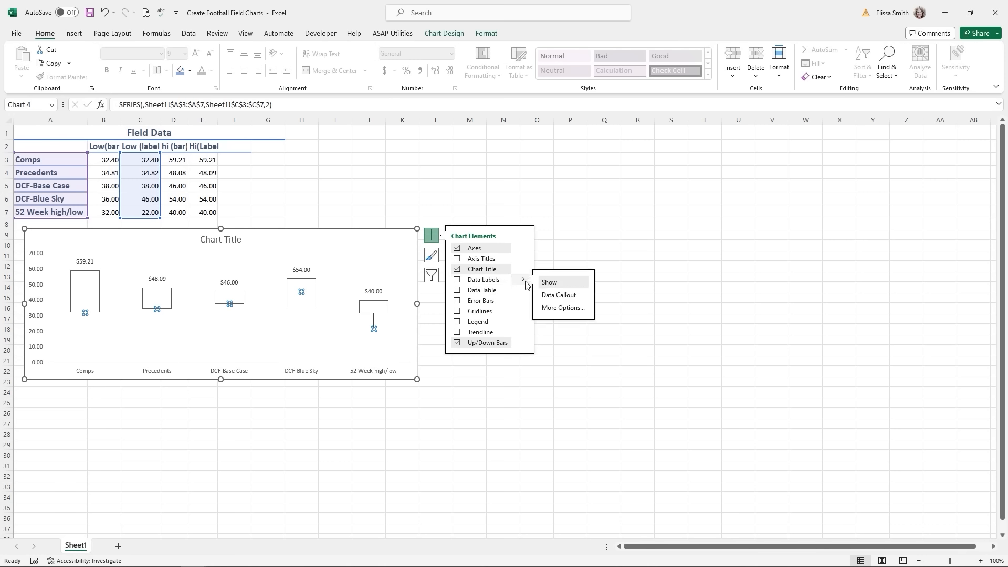
{"action": "left_click", "coordinate": [561, 308]}
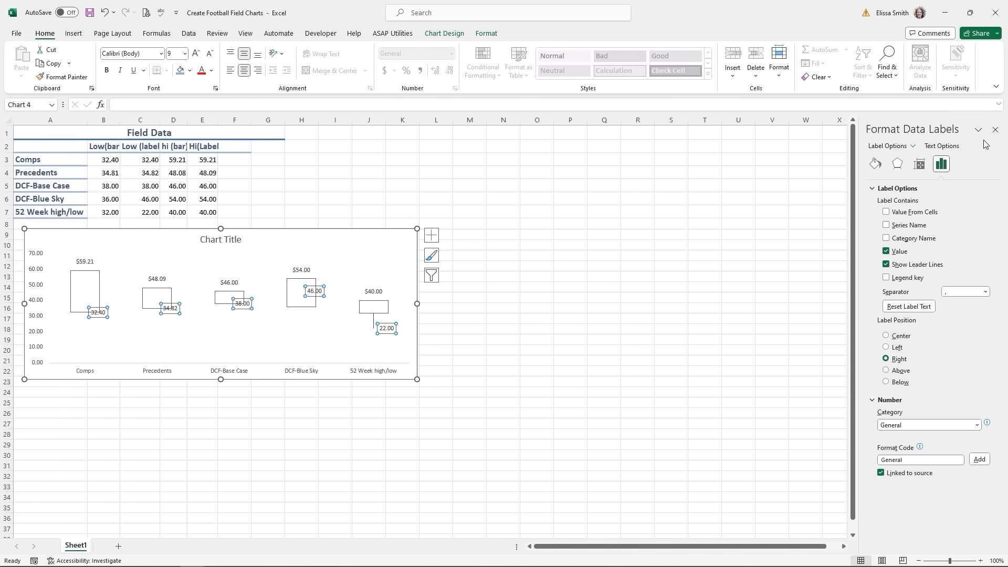
{"action": "left_click", "coordinate": [887, 383]}
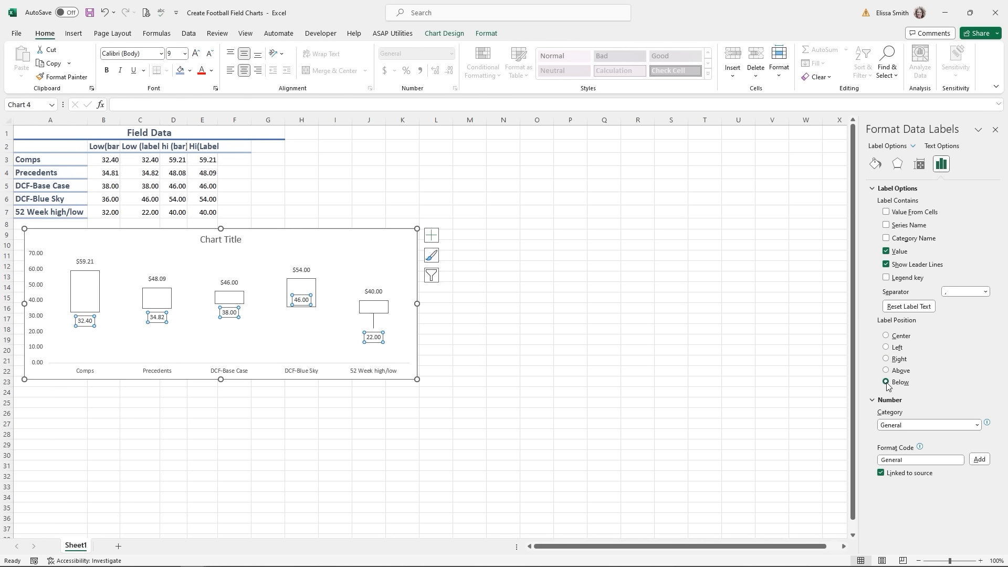
- Format the low-value labels as Currency, from $32.40 to $22.00
{"action": "left_click", "coordinate": [900, 426]}
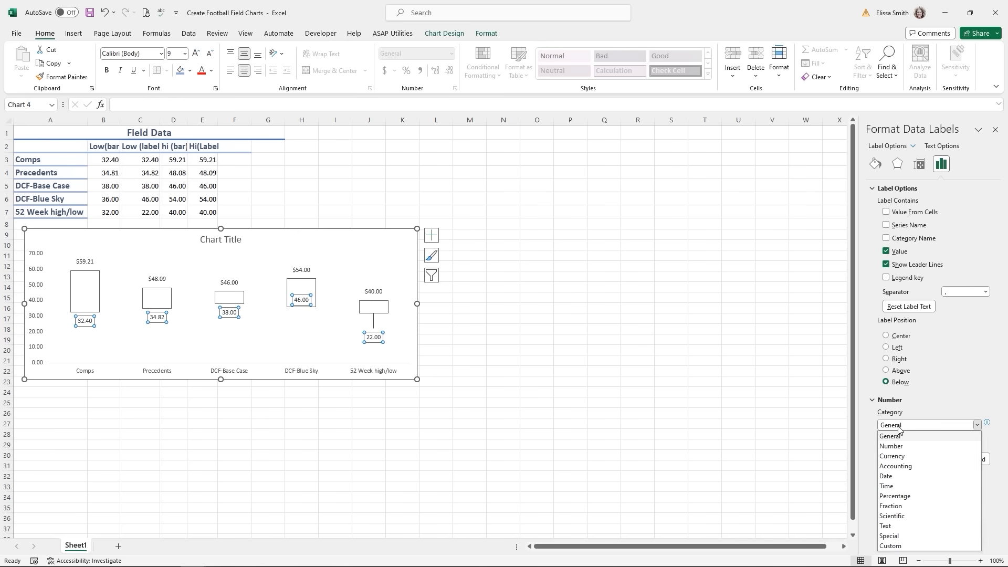
{"action": "left_click", "coordinate": [899, 456]}
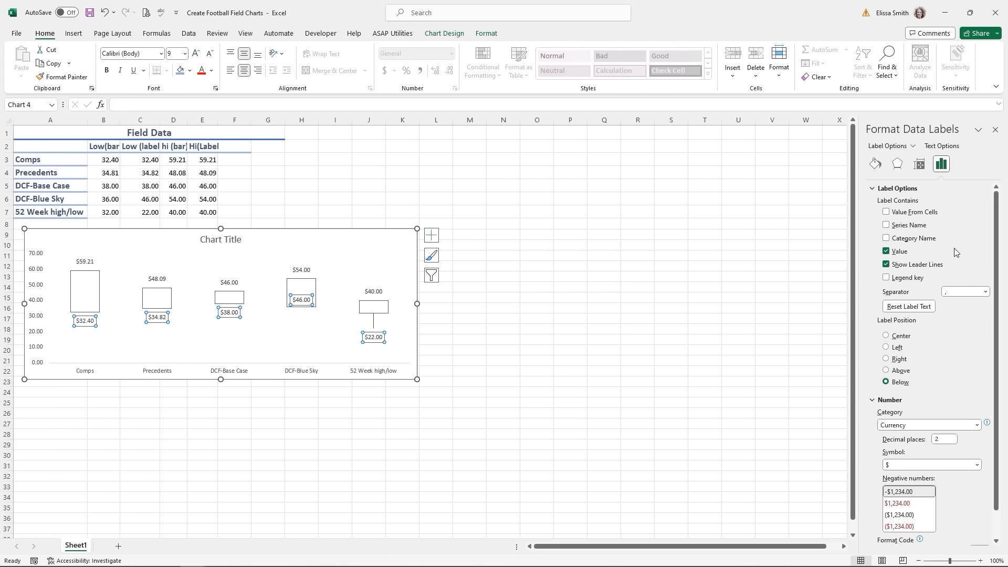
{"action": "left_click", "coordinate": [995, 128]}
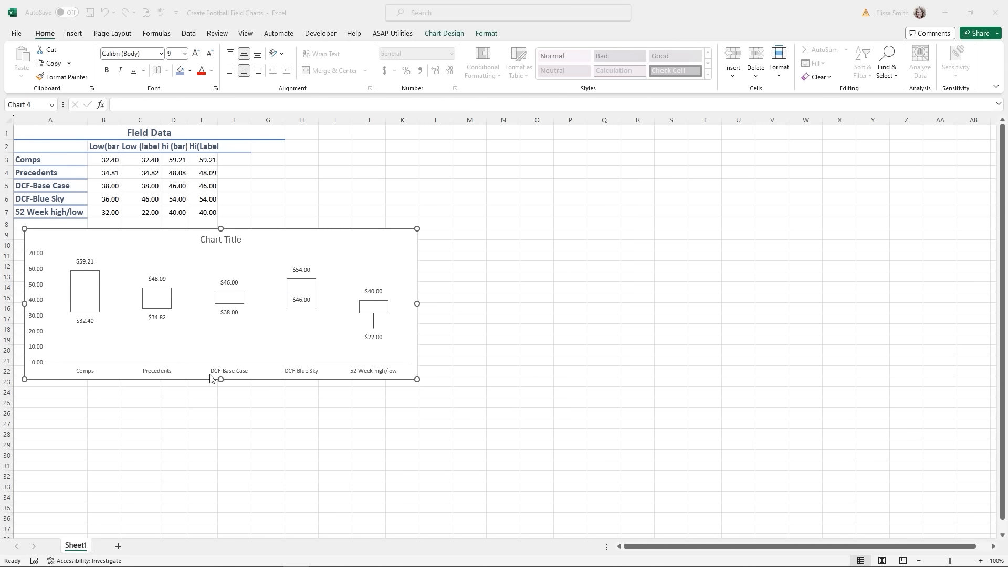
{"action": "left_click", "coordinate": [95, 297]}
- Give the chart's up bars a solid light-blue fill with no border line
{"action": "left_click", "coordinate": [95, 298]}
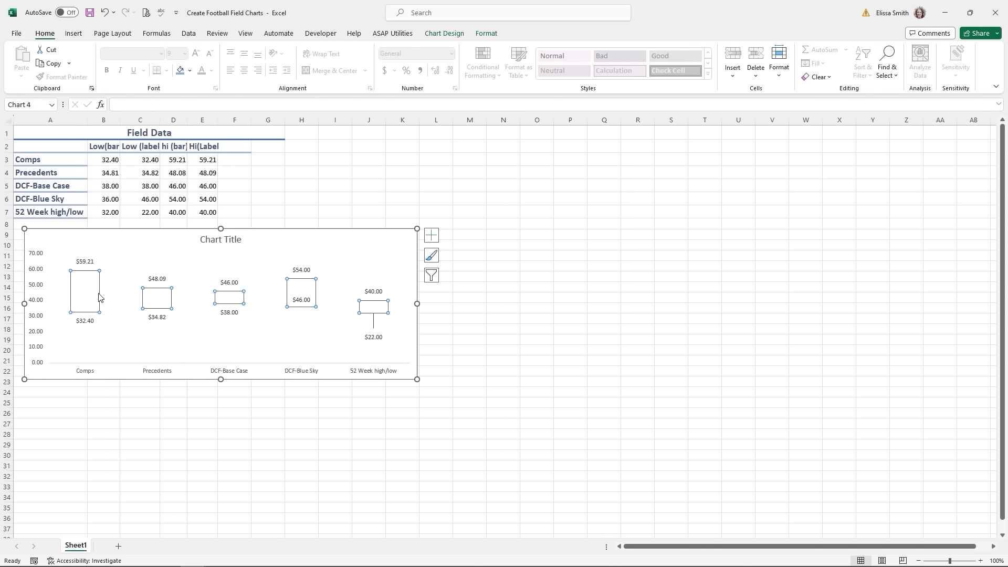
{"action": "right_click", "coordinate": [99, 295]}
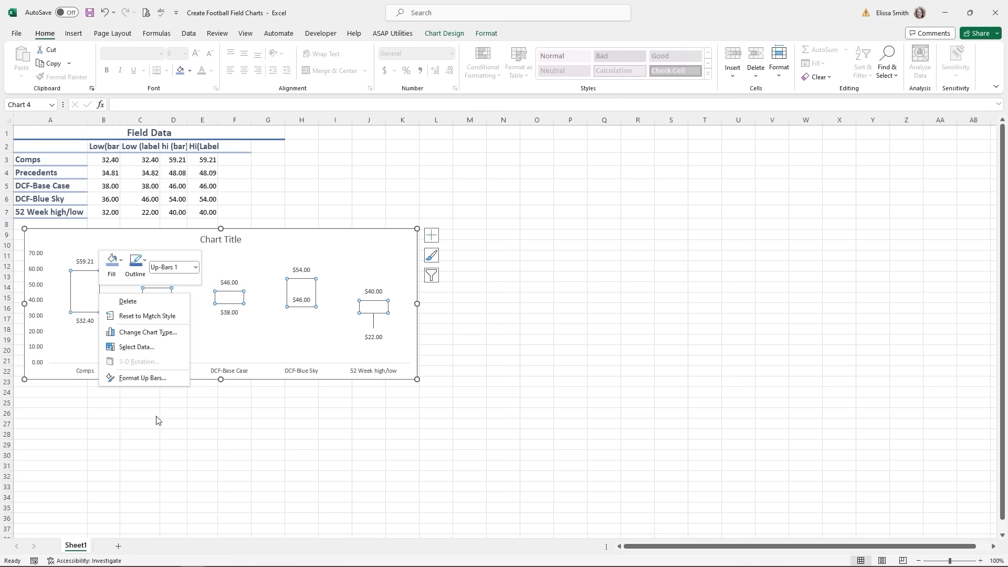
{"action": "left_click", "coordinate": [152, 378]}
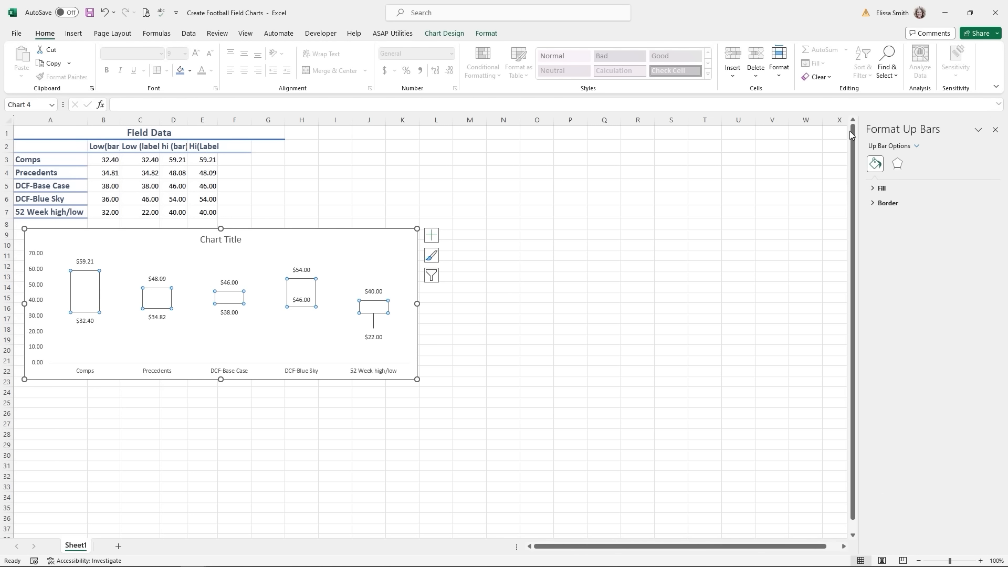
{"action": "left_click", "coordinate": [873, 189]}
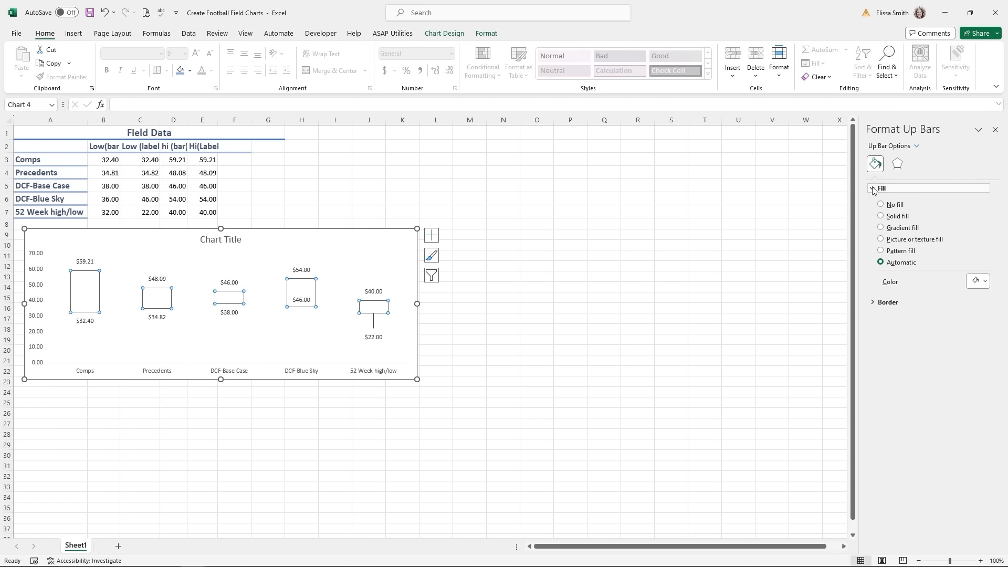
{"action": "left_click", "coordinate": [881, 216]}
{"action": "left_click", "coordinate": [976, 287]}
{"action": "left_click", "coordinate": [957, 337]}
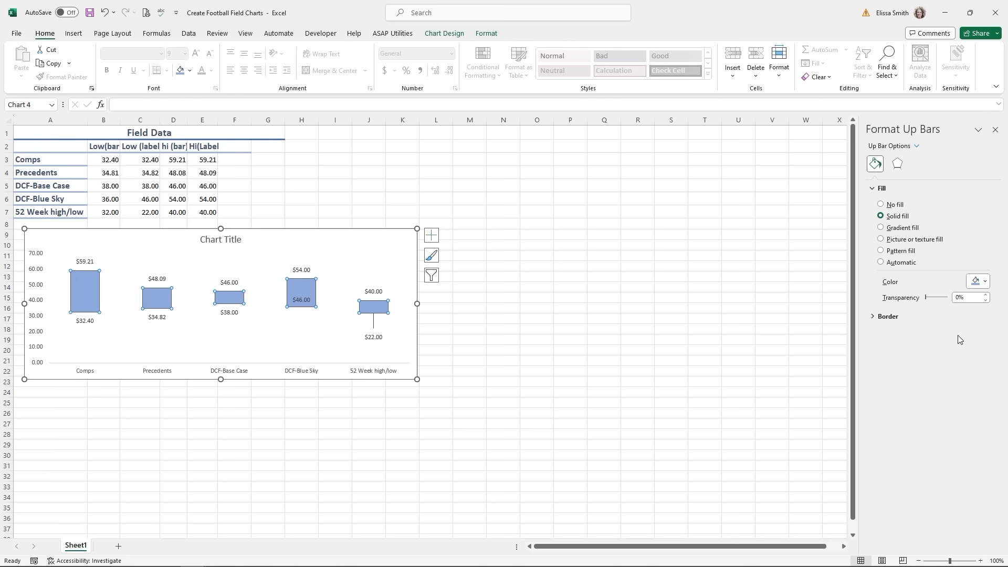
{"action": "left_click", "coordinate": [874, 318]}
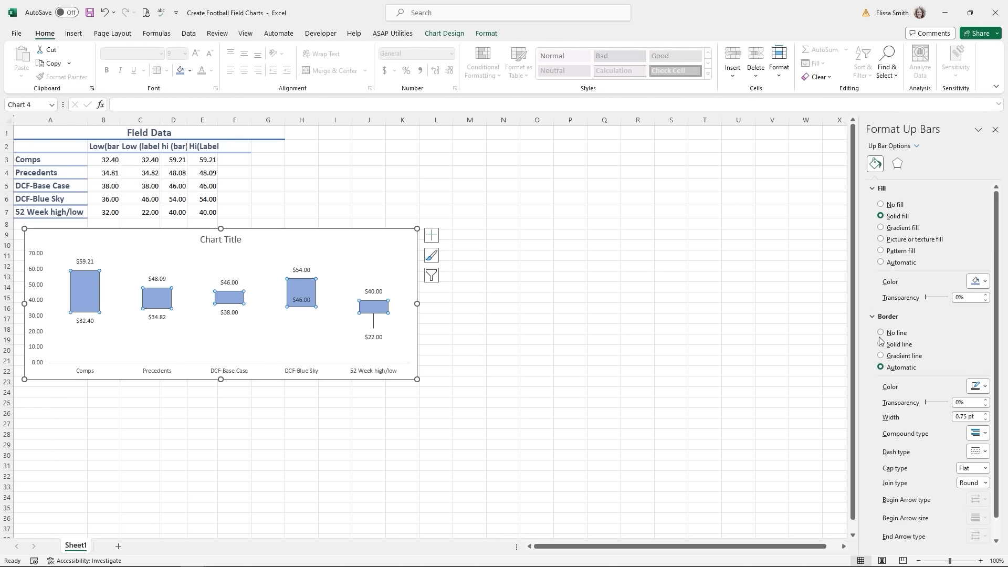
{"action": "left_click", "coordinate": [881, 333]}
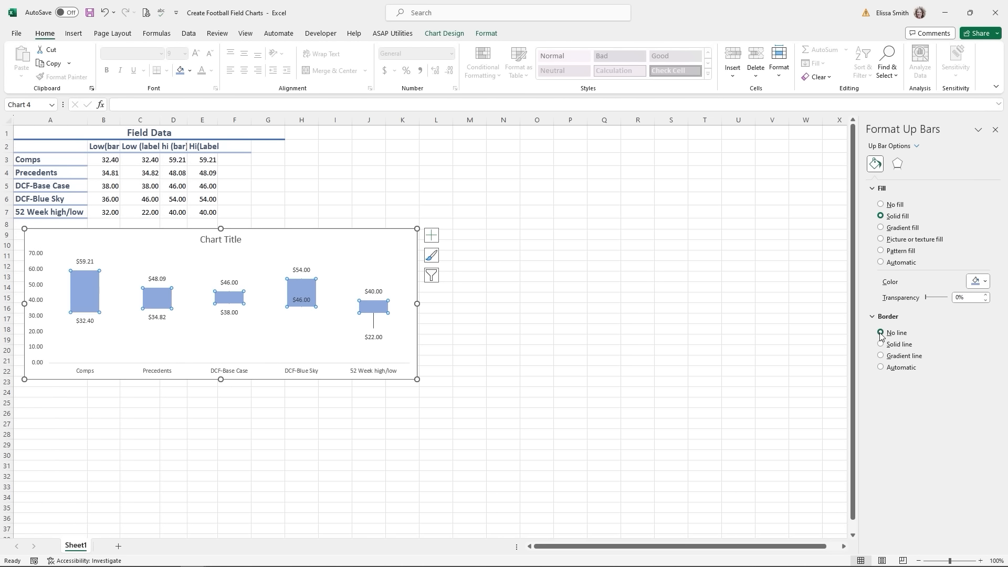
- Title the chart 'Valuation Summary'
{"action": "left_click", "coordinate": [234, 241]}
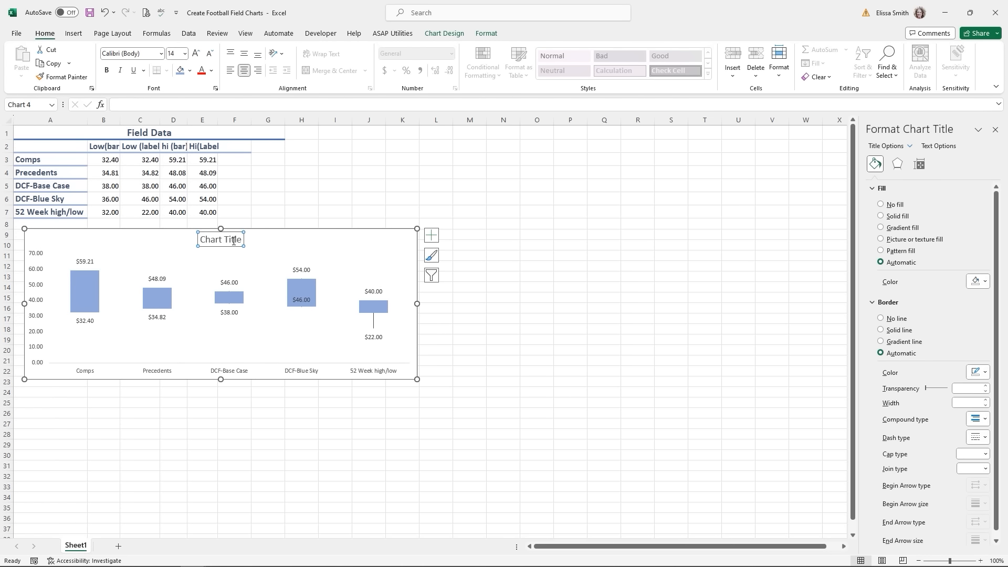
{"action": "type", "text": "Valuation"}
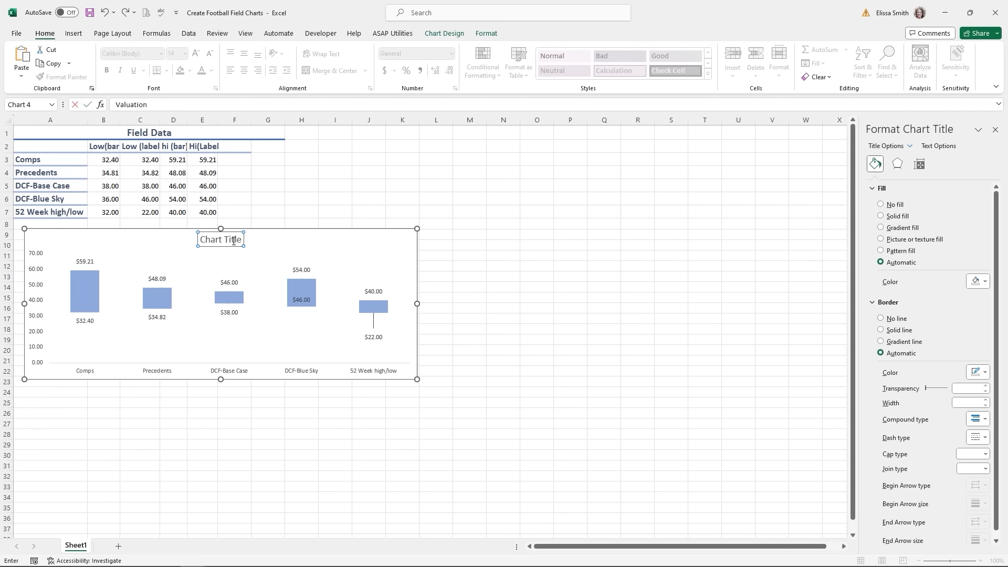
{"action": "type", "text": " Summary"}
{"action": "key", "text": "Return"}
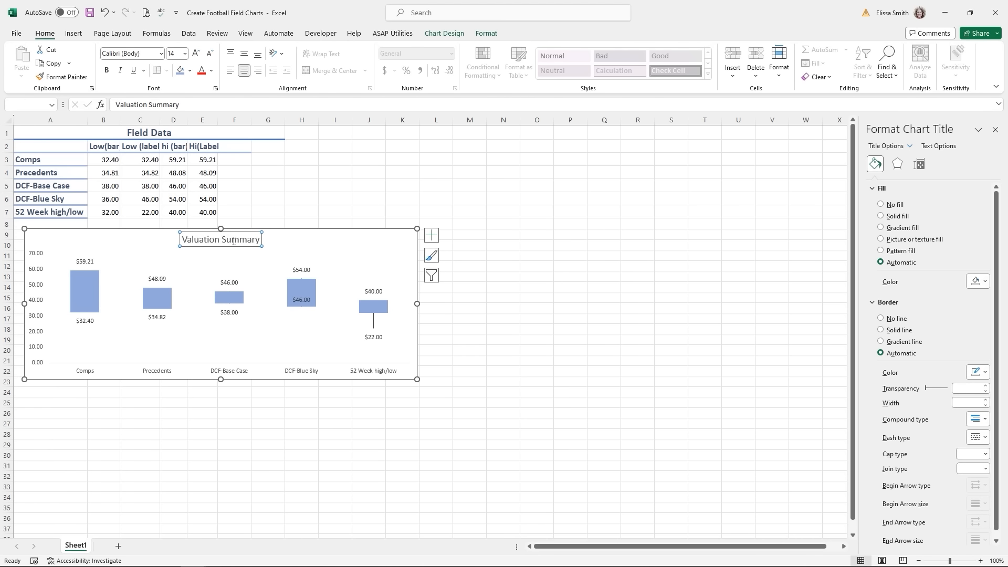
- Give the chart area a solid white fill and remove its outer border
{"action": "left_click", "coordinate": [341, 256]}
{"action": "left_click", "coordinate": [350, 239]}
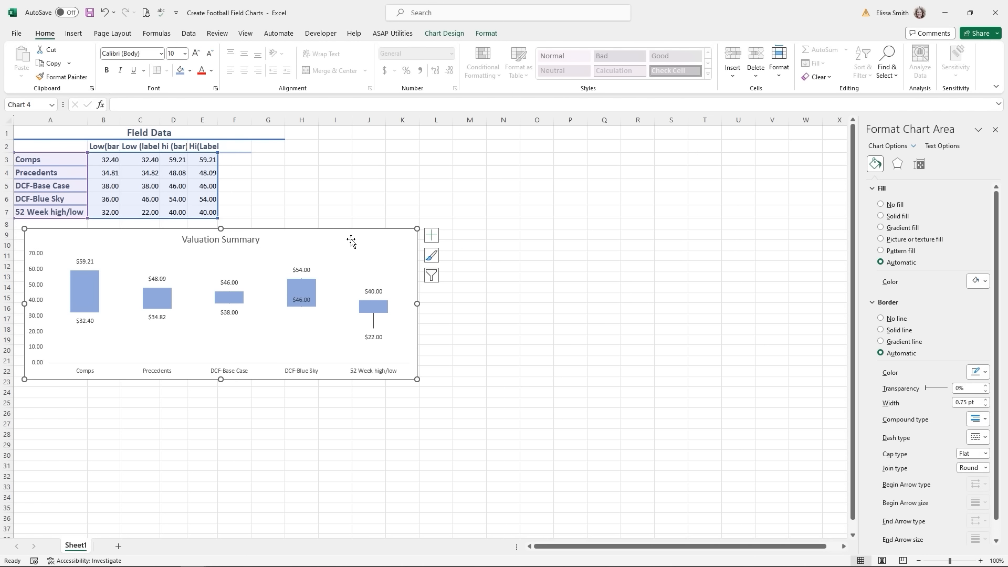
{"action": "left_click", "coordinate": [881, 205]}
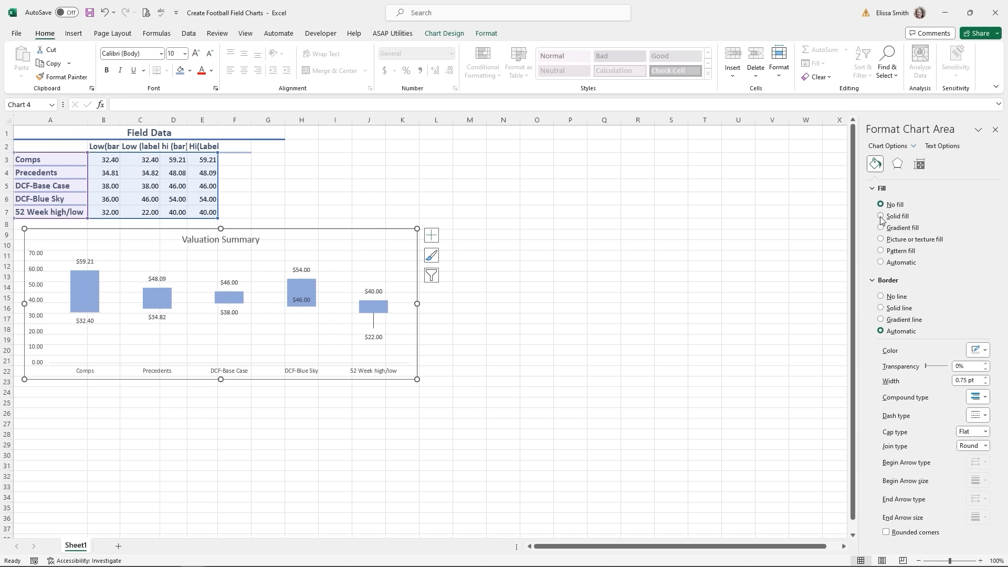
{"action": "left_click", "coordinate": [881, 216]}
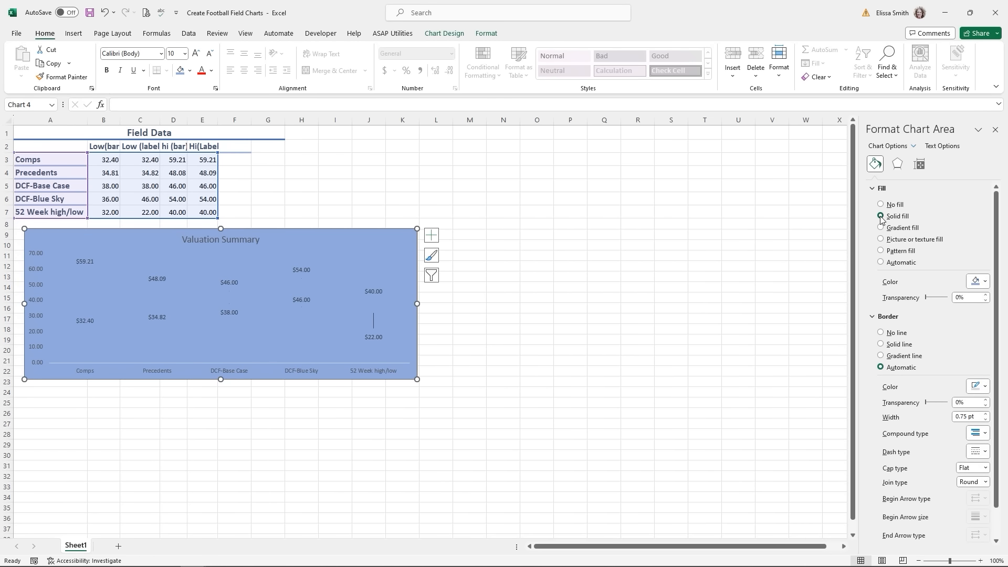
{"action": "left_click", "coordinate": [980, 281]}
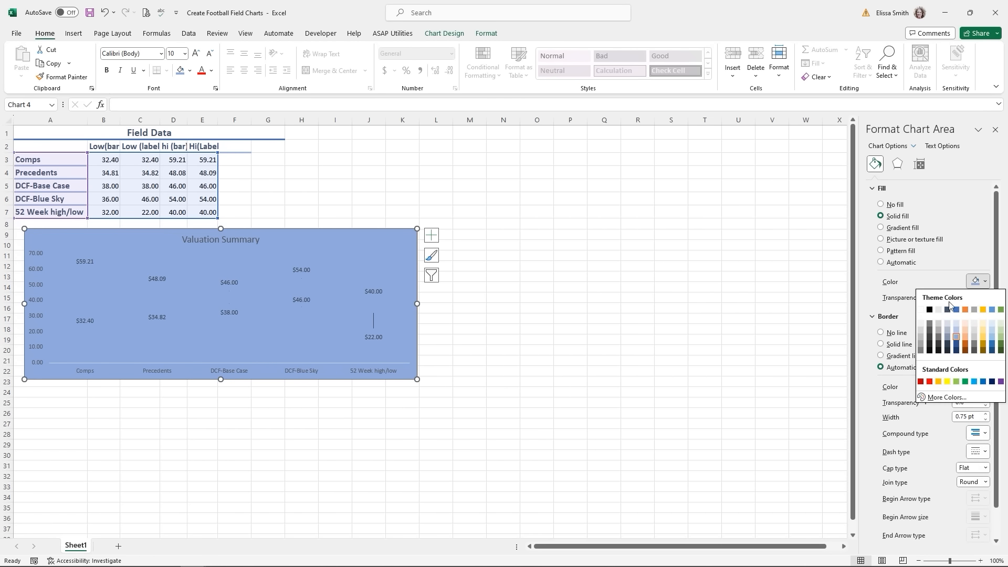
{"action": "left_click", "coordinate": [921, 309]}
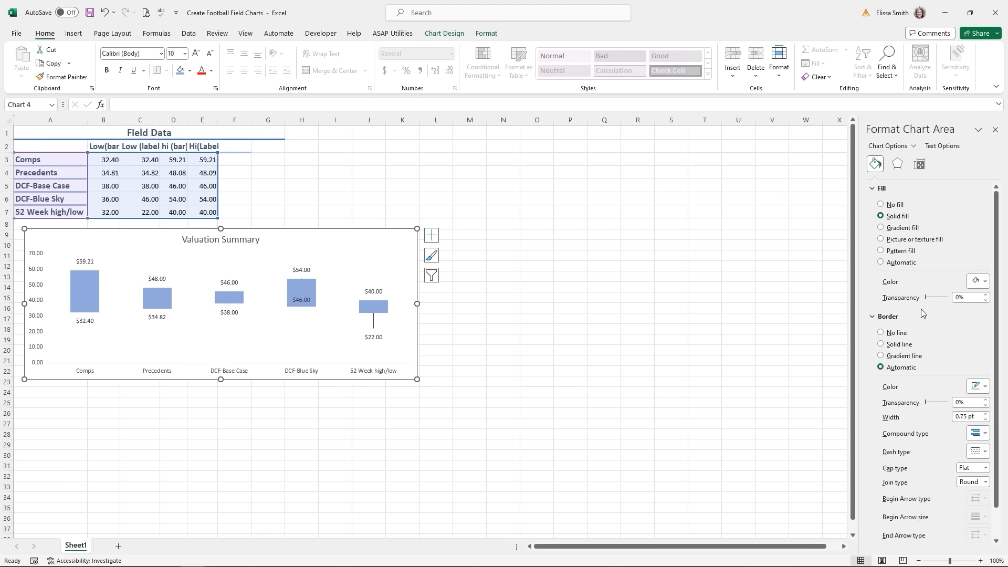
{"action": "left_click", "coordinate": [880, 333]}
{"action": "left_click", "coordinate": [563, 343]}
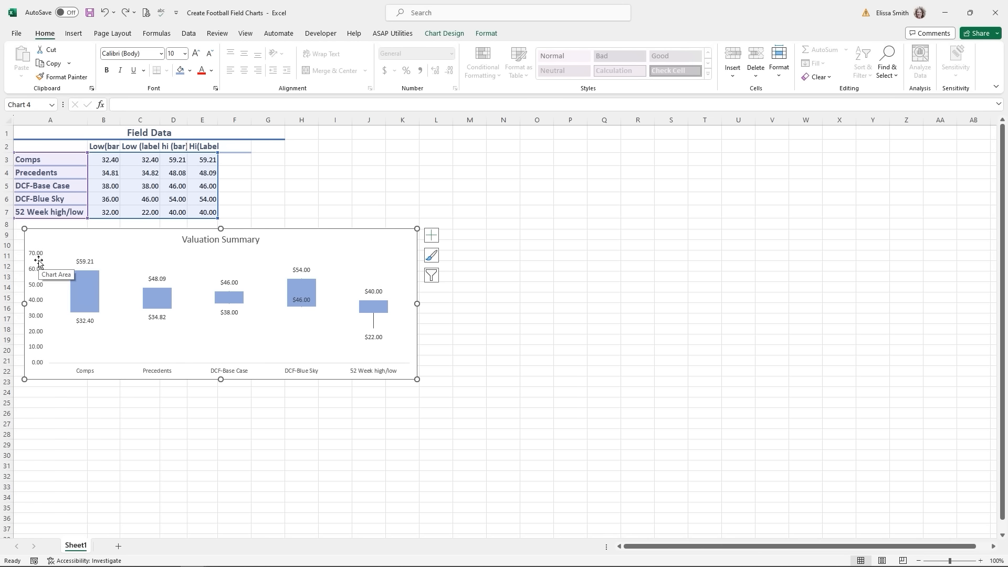
- Set the vertical axis minimum bound to 10, so it runs from 10.00 to 70.00
{"action": "left_click", "coordinate": [38, 250]}
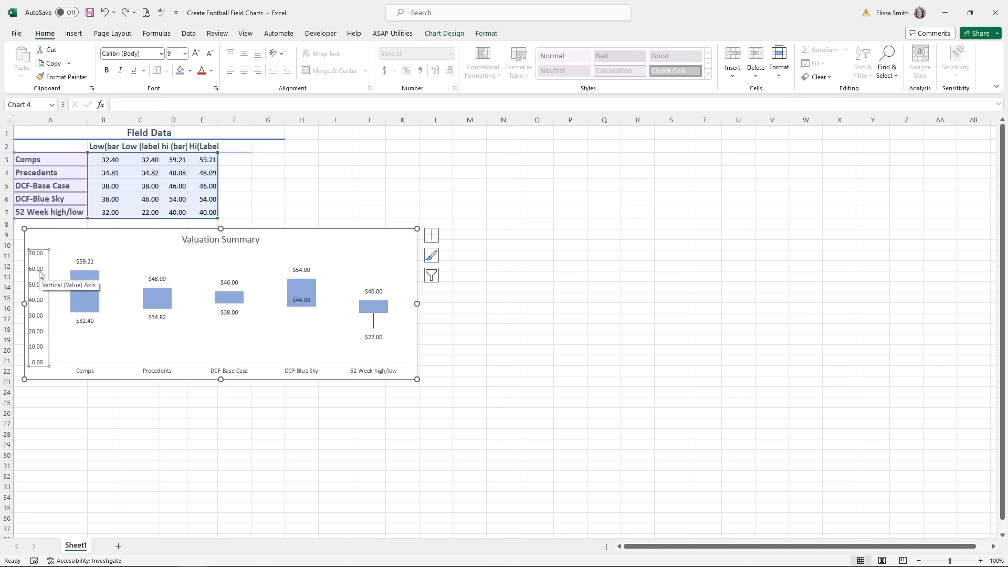
{"action": "right_click", "coordinate": [40, 272]}
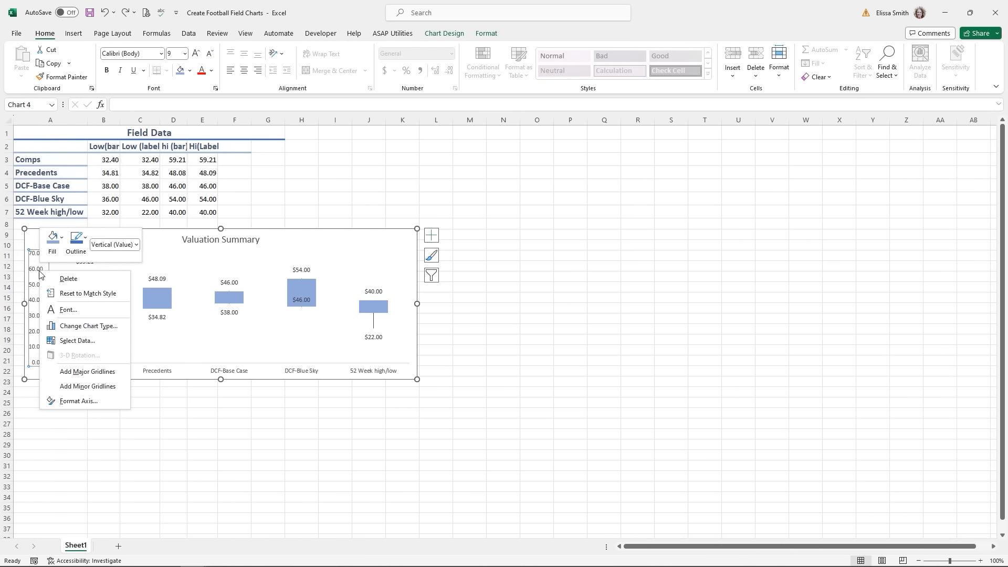
{"action": "left_click", "coordinate": [78, 401]}
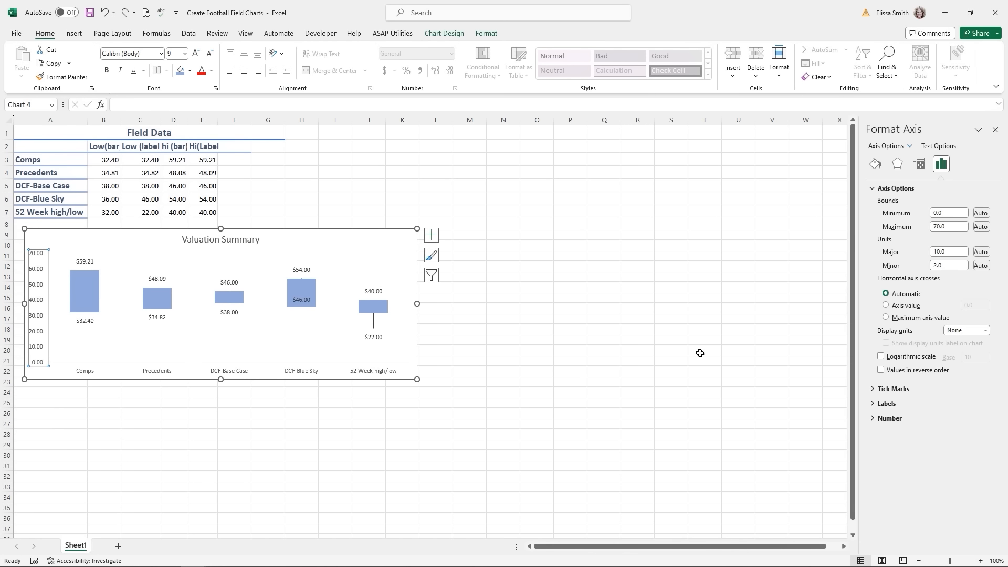
{"action": "left_click", "coordinate": [940, 212]}
{"action": "type", "text": "10"}
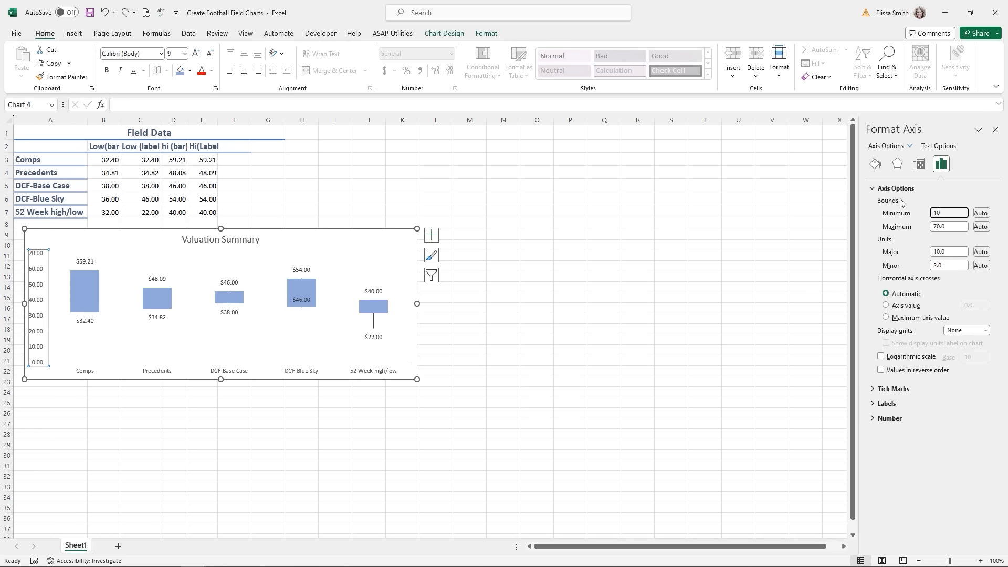
{"action": "key", "text": "Return"}
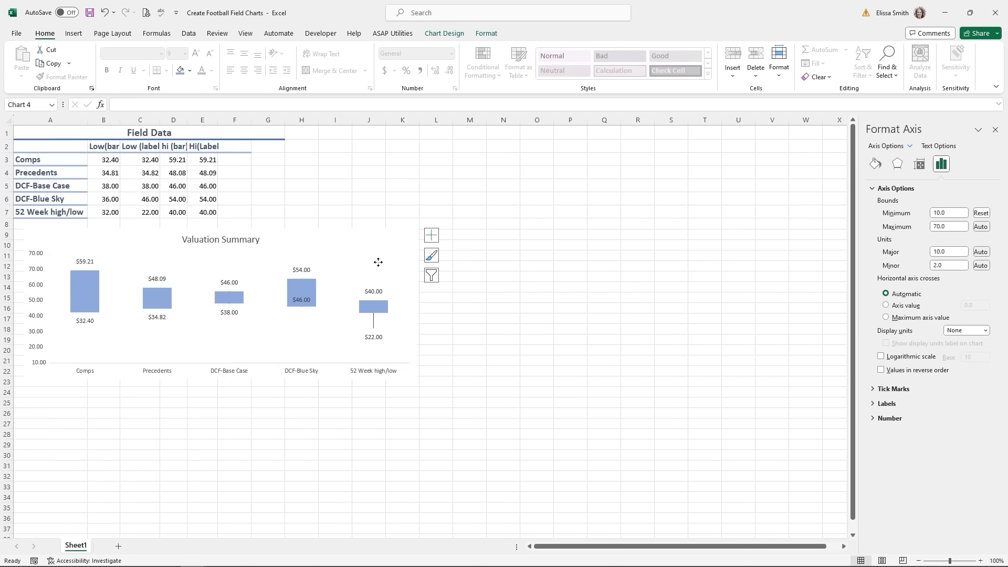
{"action": "left_click", "coordinate": [378, 262]}
{"action": "left_click", "coordinate": [35, 260]}
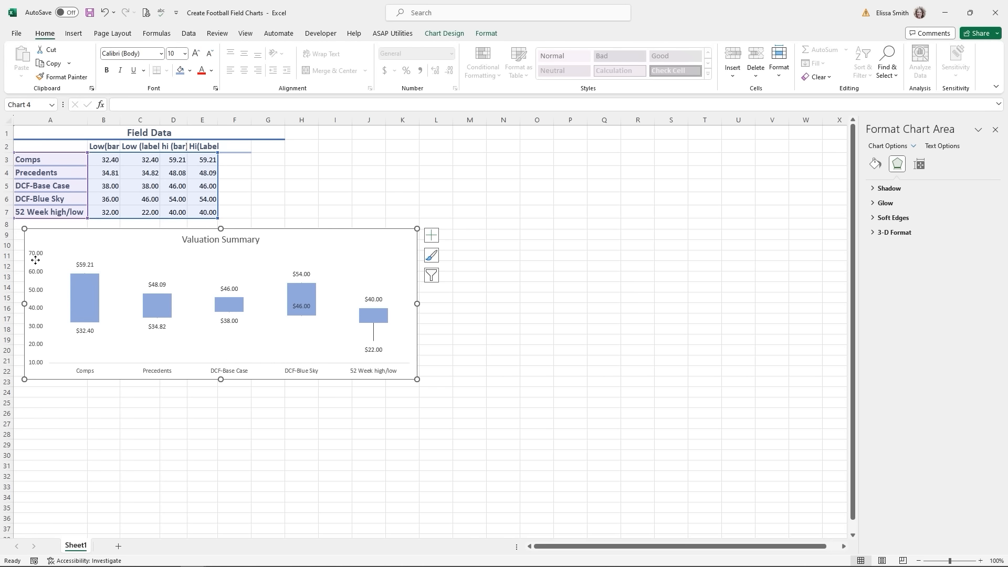
{"action": "left_click", "coordinate": [35, 256]}
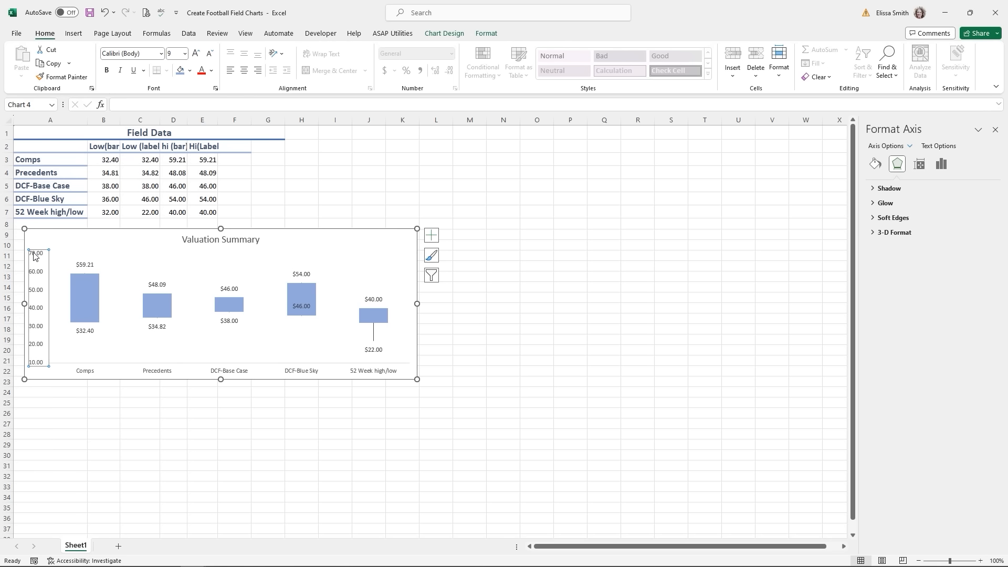
{"action": "left_click", "coordinate": [38, 257]}
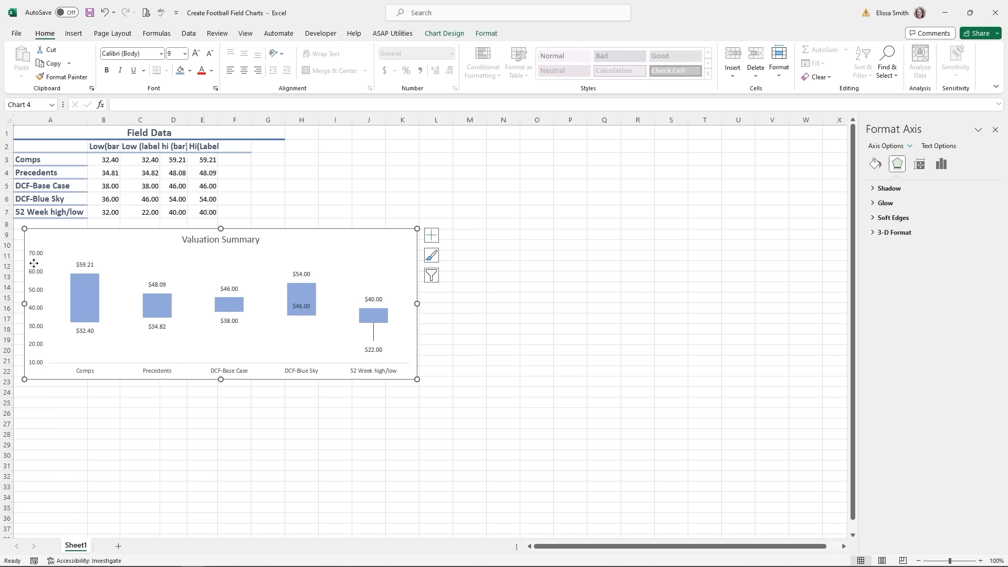
{"action": "left_click", "coordinate": [40, 256]}
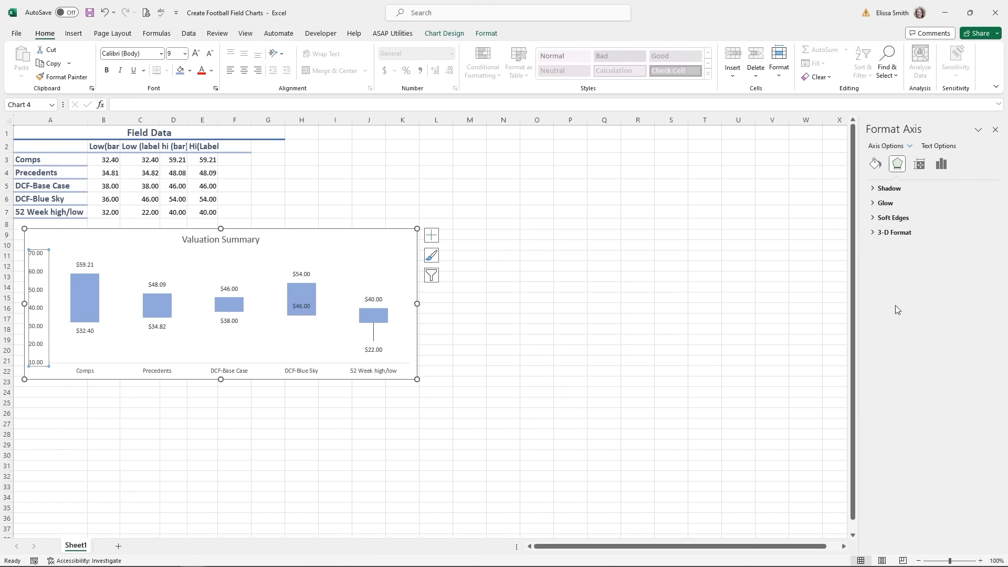
- Draw the vertical axis as a solid, dark-coloured 2 pt line
{"action": "left_click", "coordinate": [874, 167]}
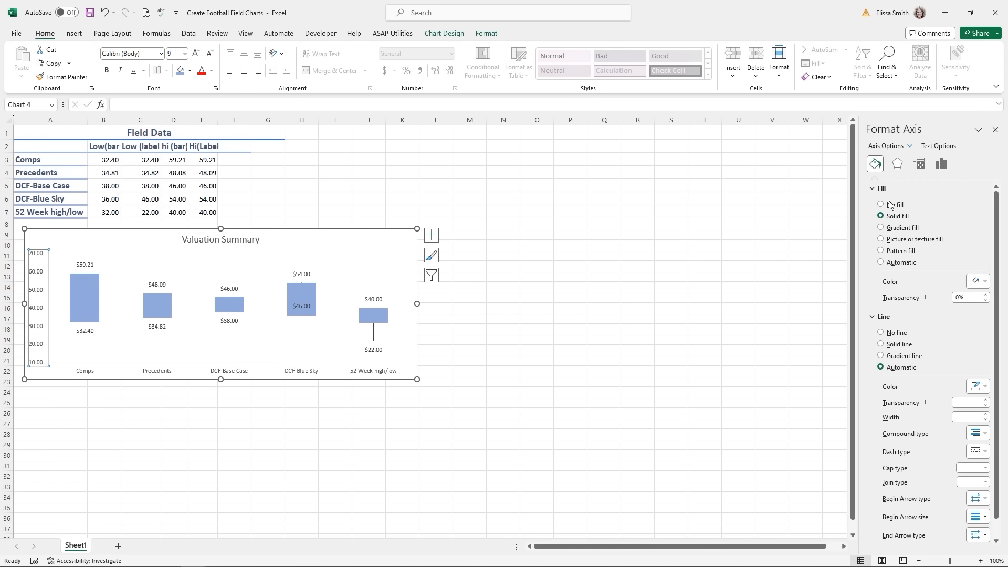
{"action": "left_click", "coordinate": [882, 345]}
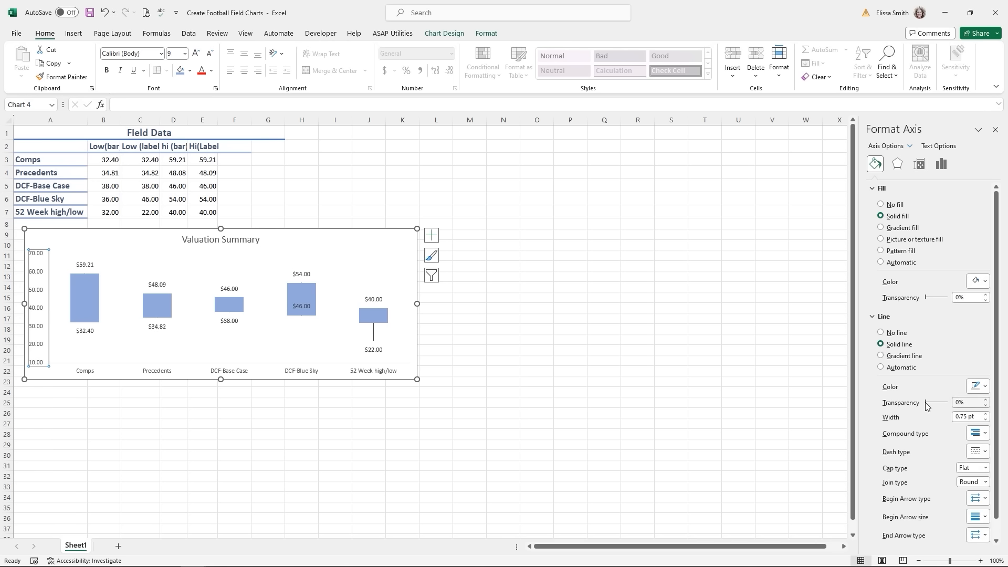
{"action": "left_click", "coordinate": [986, 414]}
{"action": "left_click", "coordinate": [985, 414]}
{"action": "left_click", "coordinate": [986, 414]}
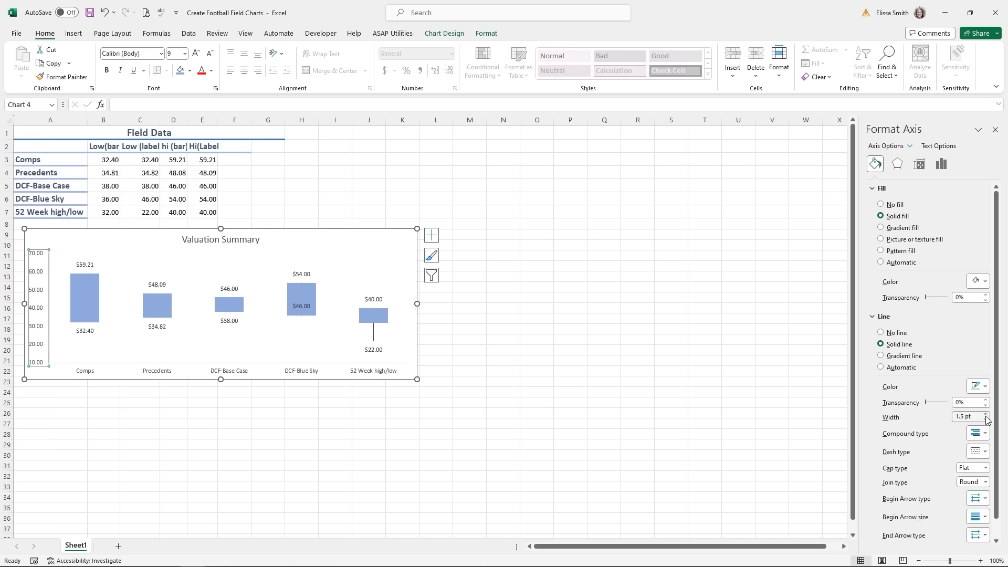
{"action": "left_click", "coordinate": [986, 414]}
{"action": "left_click", "coordinate": [986, 415]}
{"action": "left_click", "coordinate": [985, 387]}
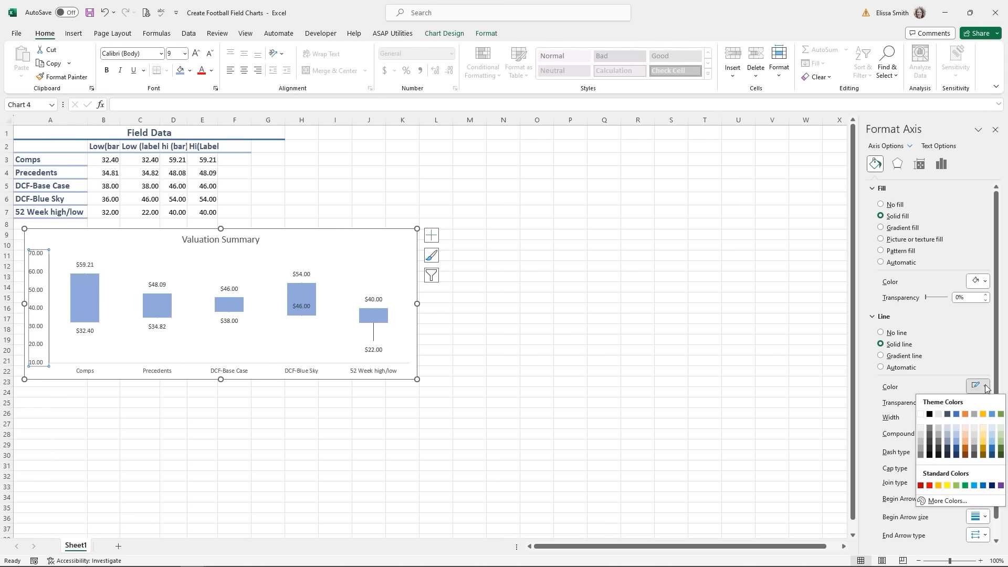
{"action": "left_click", "coordinate": [921, 442]}
{"action": "left_click", "coordinate": [610, 356]}
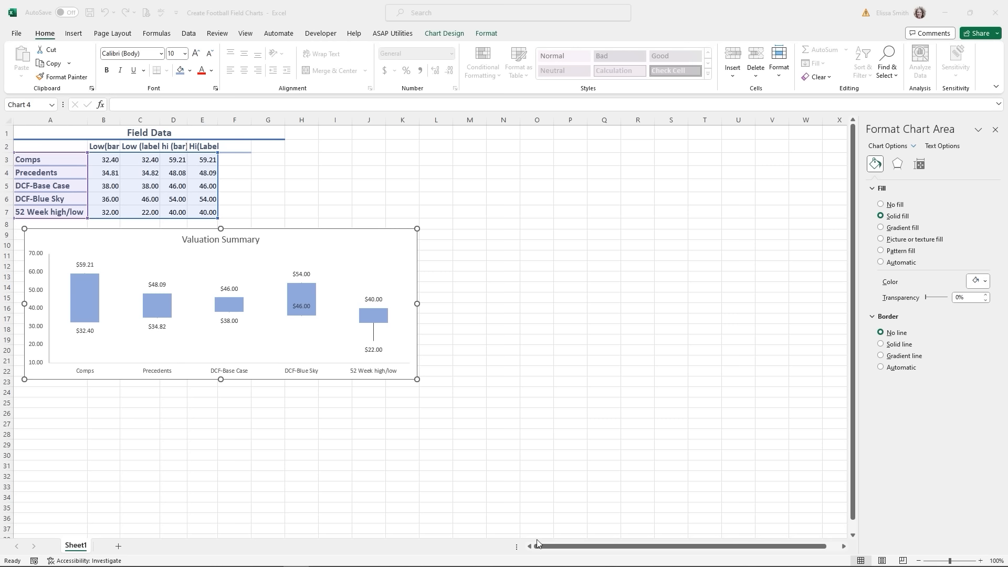
{"action": "left_click", "coordinate": [237, 374]}
{"action": "left_click", "coordinate": [237, 374]}
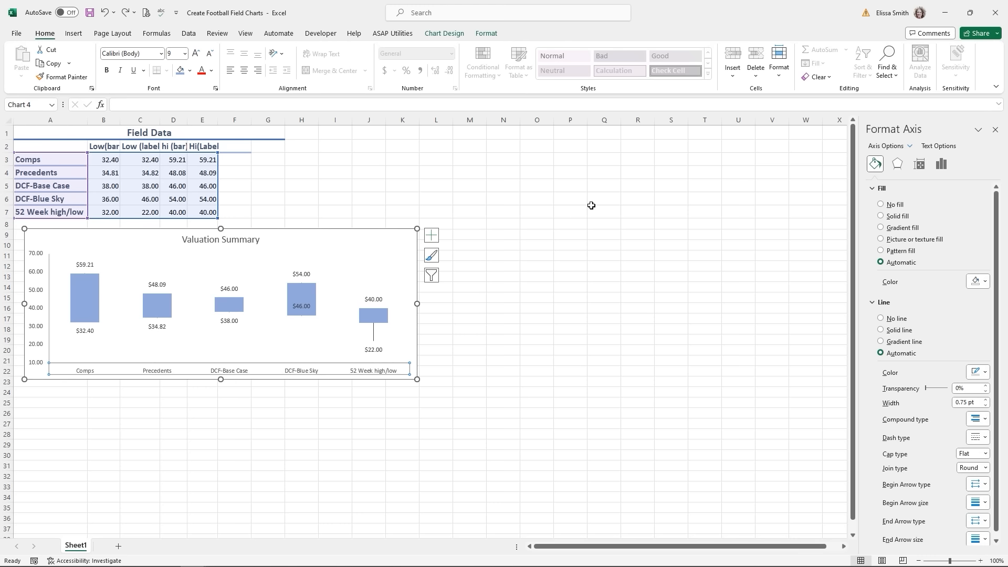
- Make the horizontal category axis a solid theme-coloured line 2 pt wide
{"action": "right_click", "coordinate": [376, 372]}
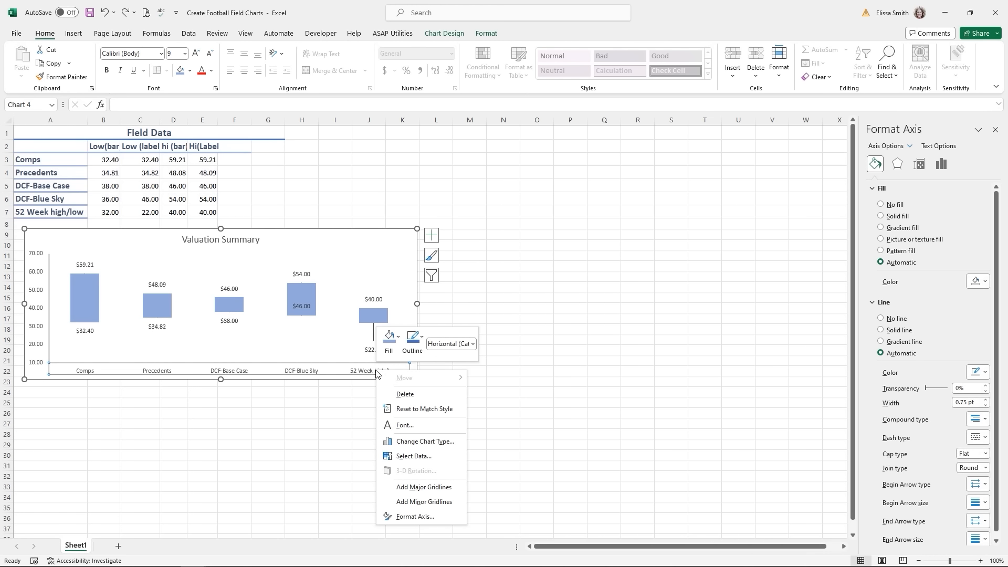
{"action": "left_click", "coordinate": [423, 516]}
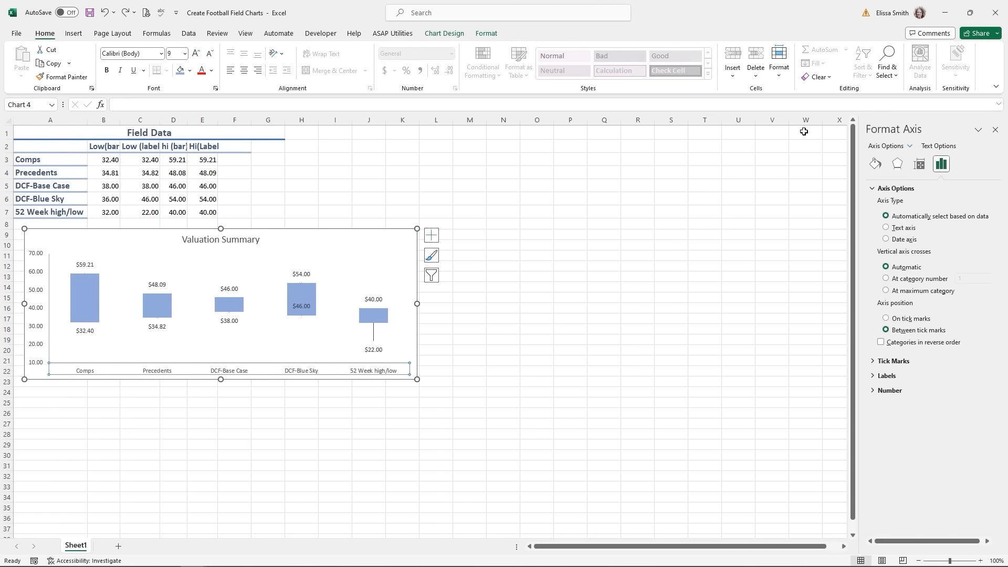
{"action": "left_click", "coordinate": [874, 165]}
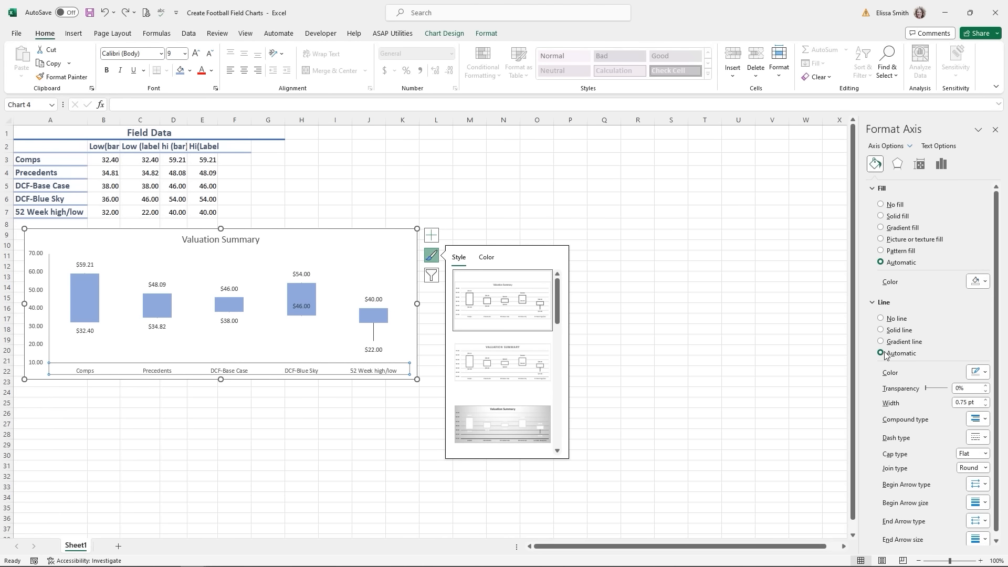
{"action": "left_click", "coordinate": [983, 373]}
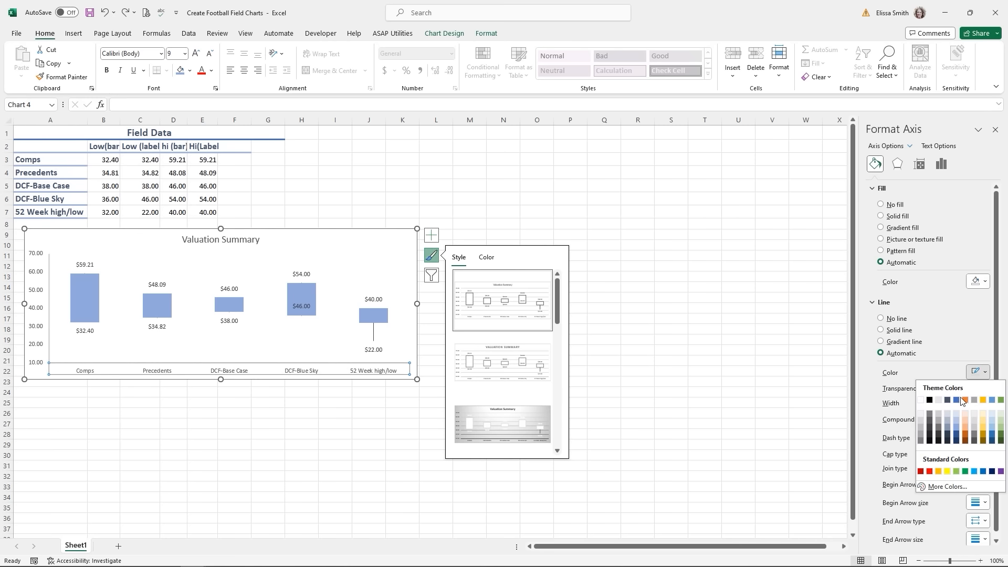
{"action": "left_click", "coordinate": [929, 428]}
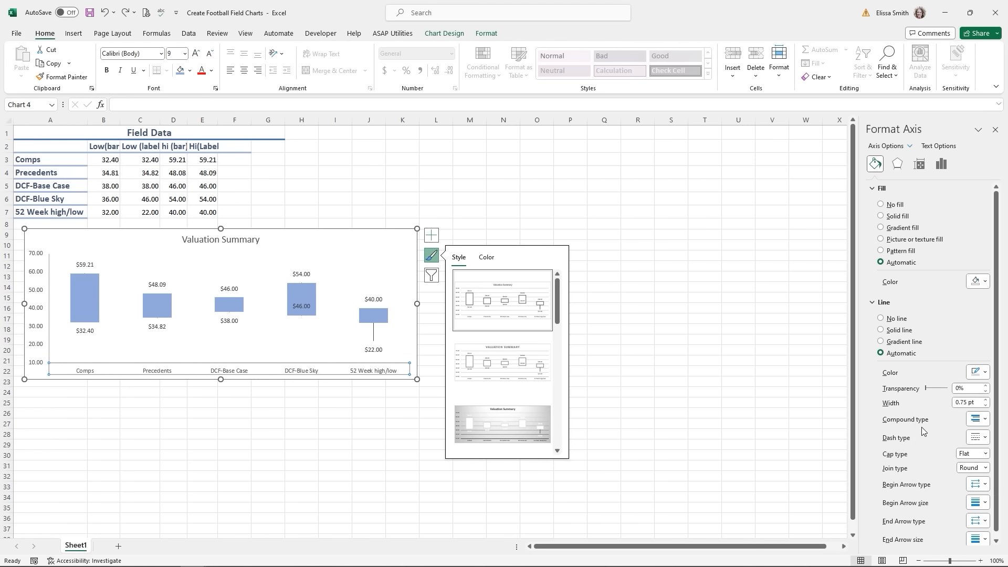
{"action": "left_click", "coordinate": [987, 400]}
{"action": "left_click", "coordinate": [987, 400]}
{"action": "left_click", "coordinate": [987, 400]}
{"action": "left_click", "coordinate": [987, 400]}
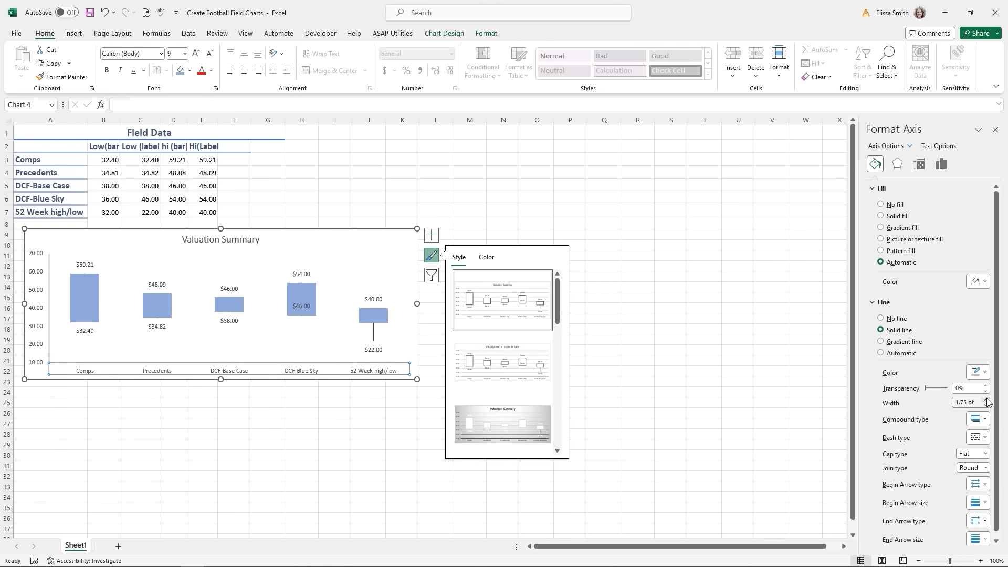
{"action": "left_click", "coordinate": [987, 400]}
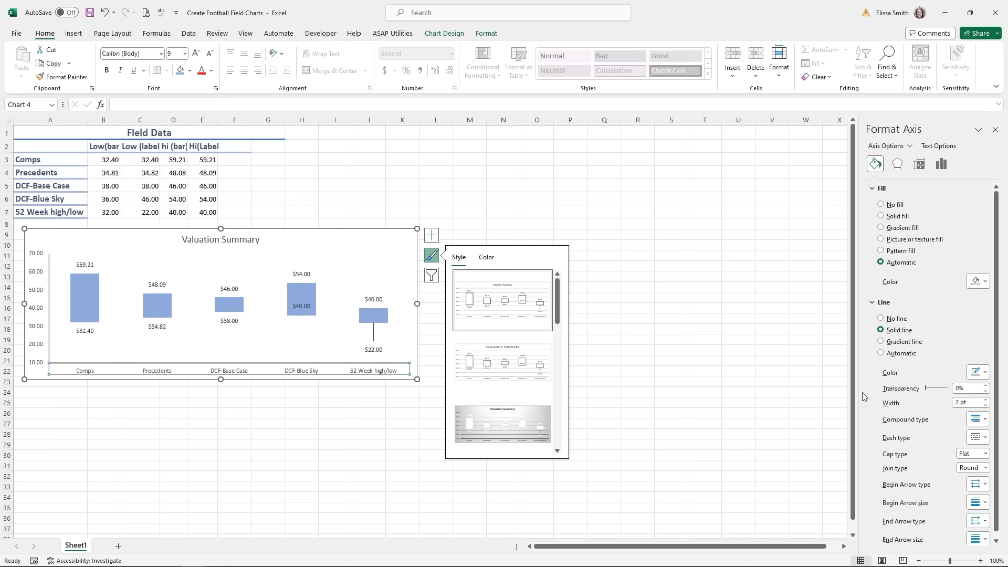
{"action": "left_click", "coordinate": [734, 380]}
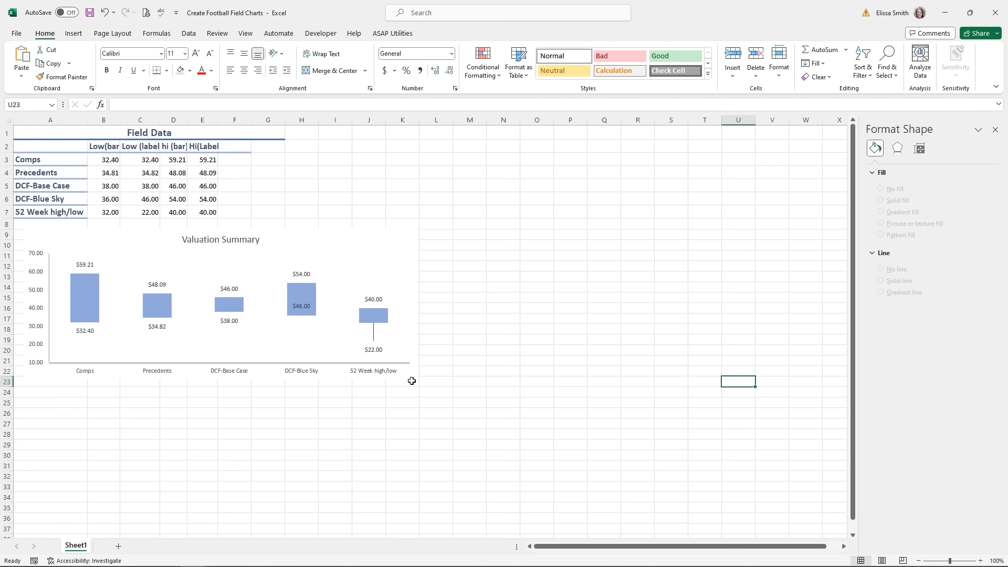
- Append '-Equity Value Per Share ($)' to the chart title after 'Summary'
{"action": "left_click", "coordinate": [405, 236]}
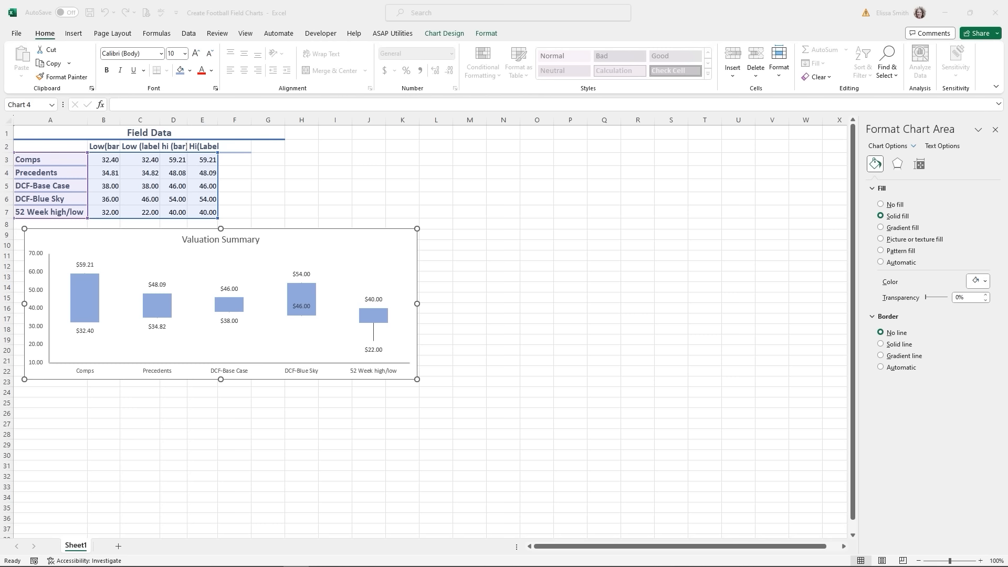
{"action": "left_click", "coordinate": [259, 240]}
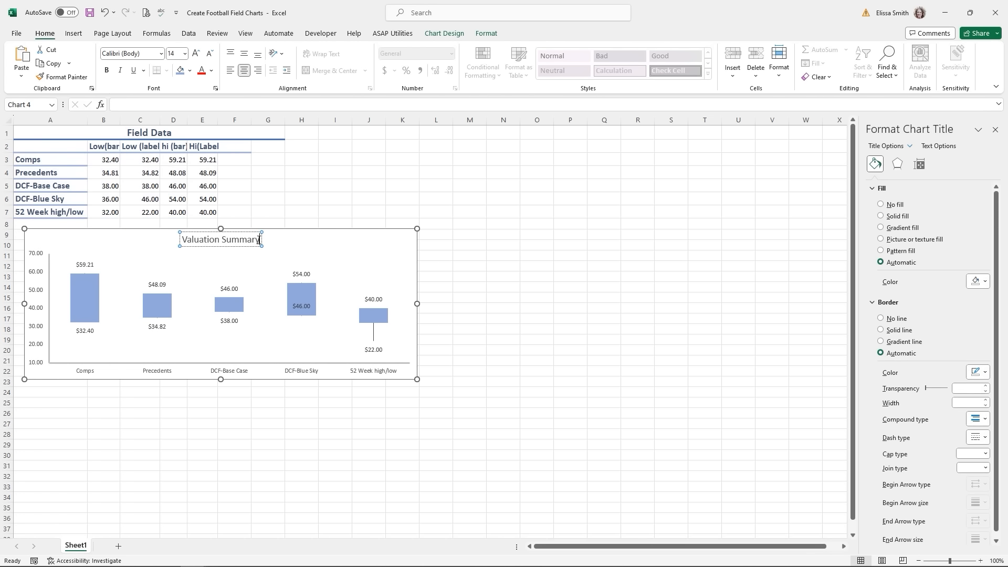
{"action": "left_click", "coordinate": [260, 240]}
{"action": "type", "text": "-Equi"}
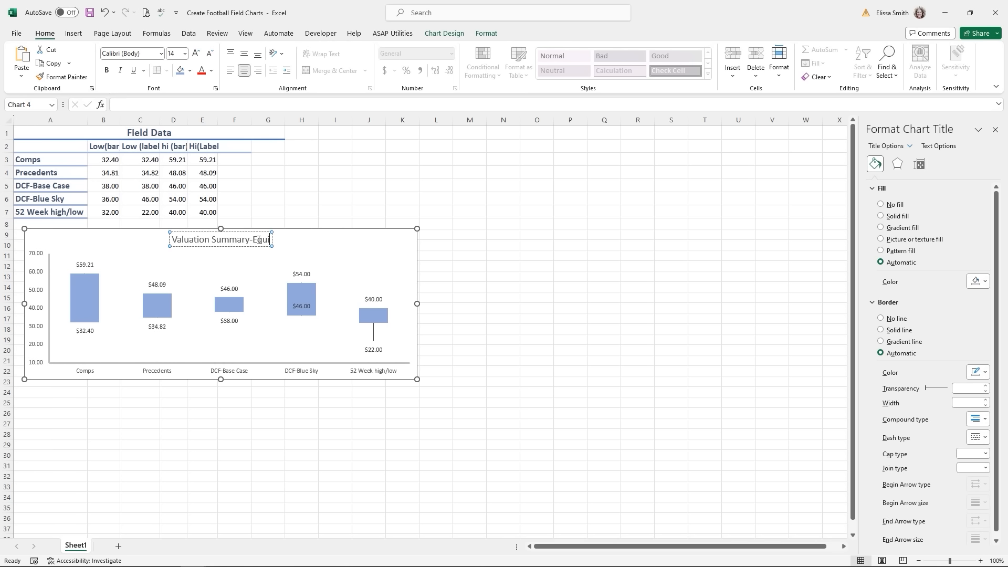
{"action": "type", "text": "ty"}
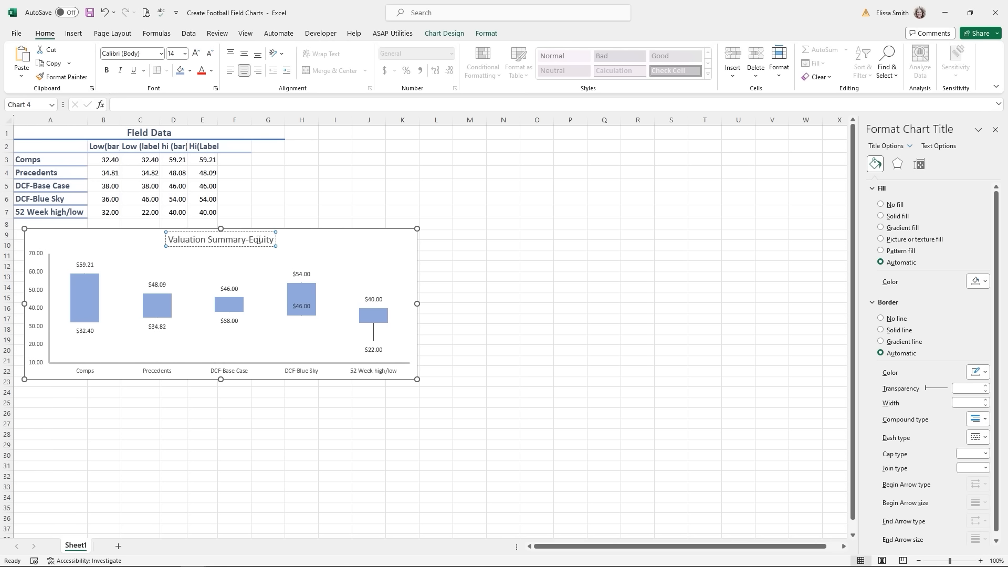
{"action": "type", "text": " Value Per"}
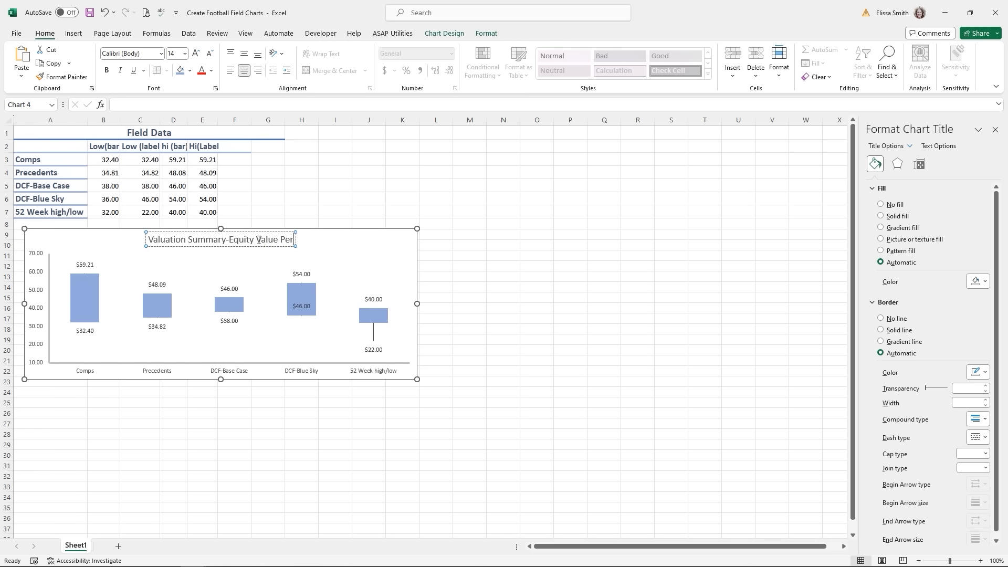
{"action": "type", "text": " Share ("}
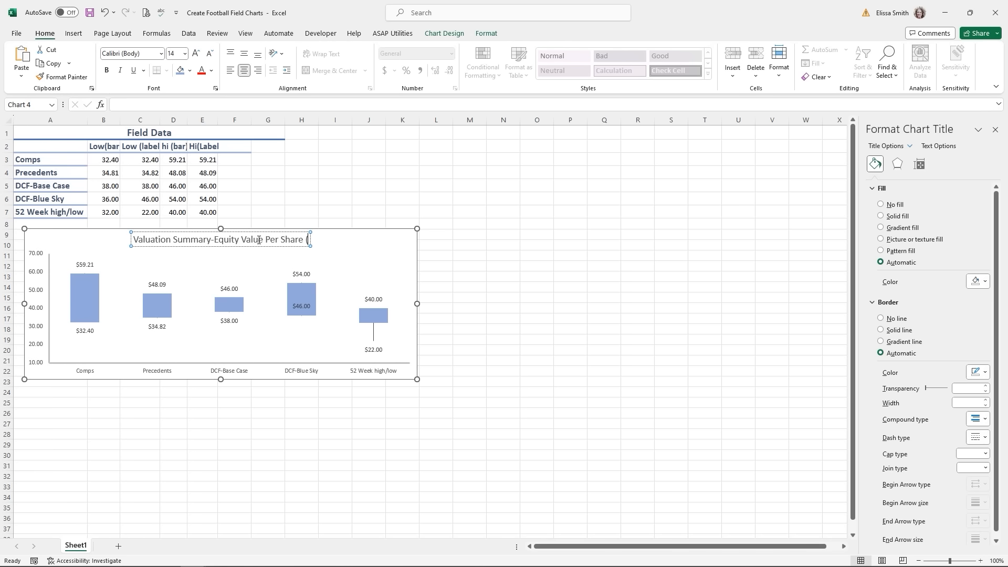
{"action": "type", "text": "$)"}
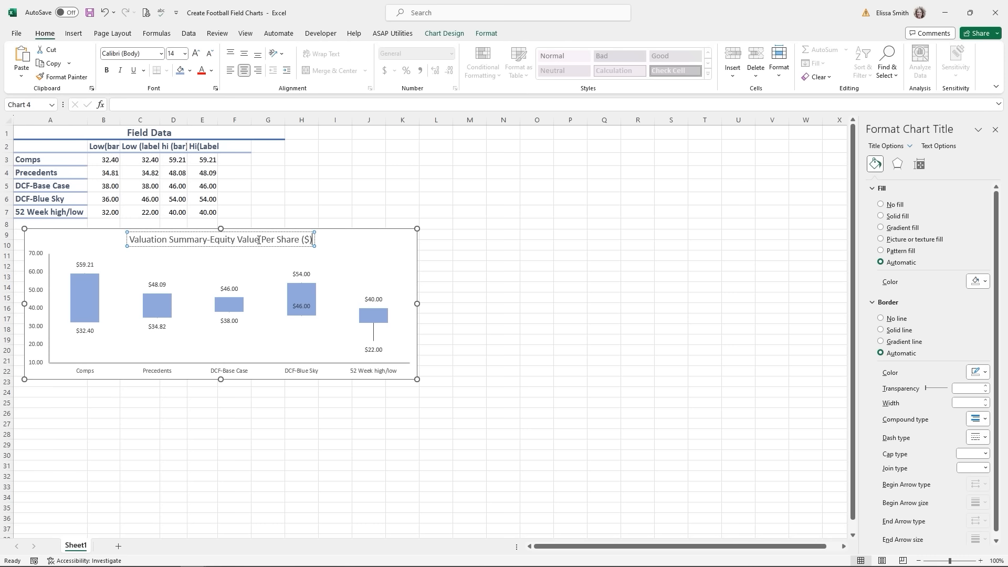
{"action": "left_click", "coordinate": [562, 231]}
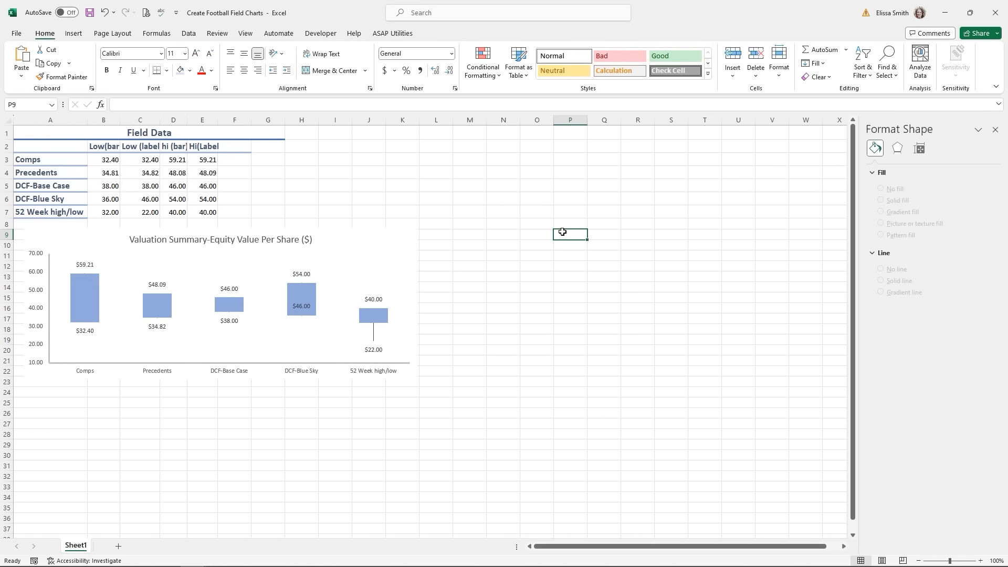
- Draw a horizontal straight line shape to the right of the chart
{"action": "left_click", "coordinate": [73, 34]}
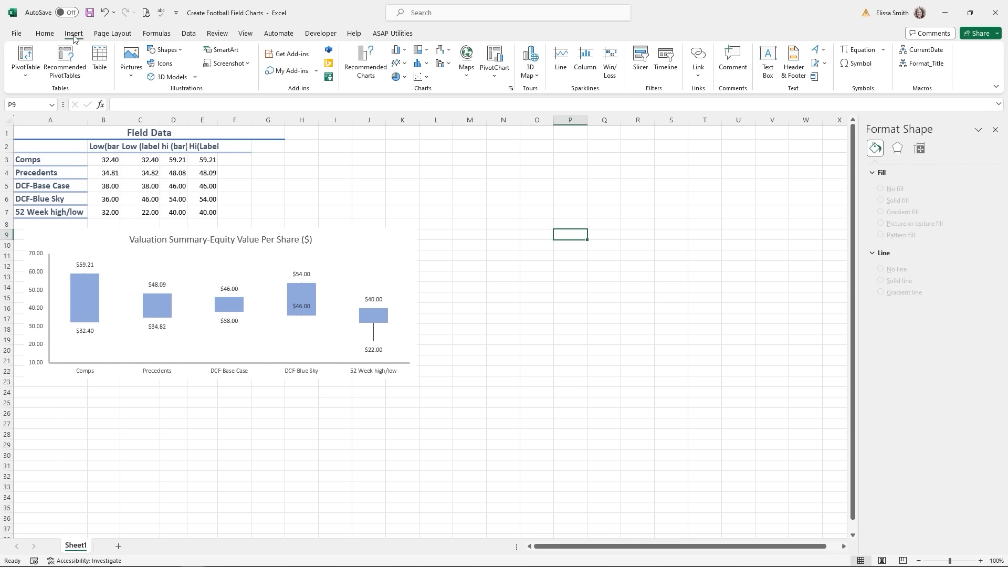
{"action": "left_click", "coordinate": [159, 50]}
{"action": "left_click", "coordinate": [150, 118]}
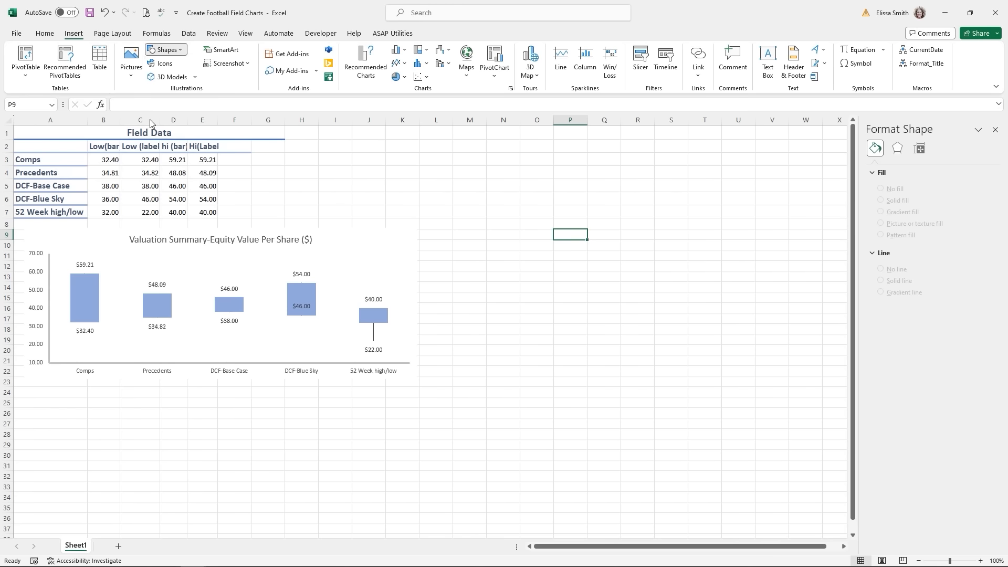
{"action": "mouse_move", "coordinate": [475, 260]}
{"action": "left_mouse_down"}
{"action": "mouse_move", "coordinate": [641, 270]}
{"action": "mouse_move", "coordinate": [710, 260]}
{"action": "left_mouse_up"}
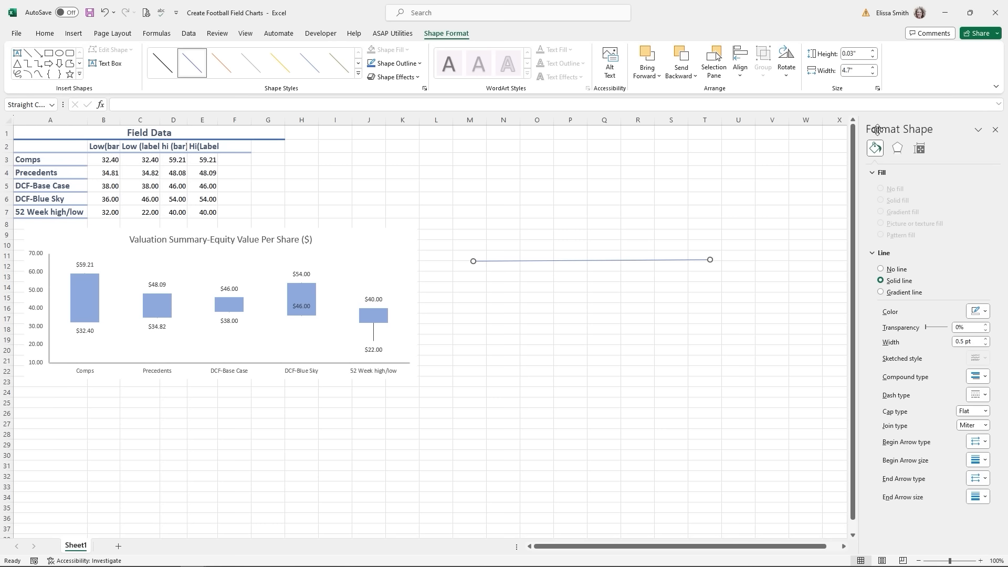
{"action": "left_click", "coordinate": [994, 130]}
- Format the line as orange, 2 pt wide, with a dashed style
{"action": "right_click", "coordinate": [628, 261]}
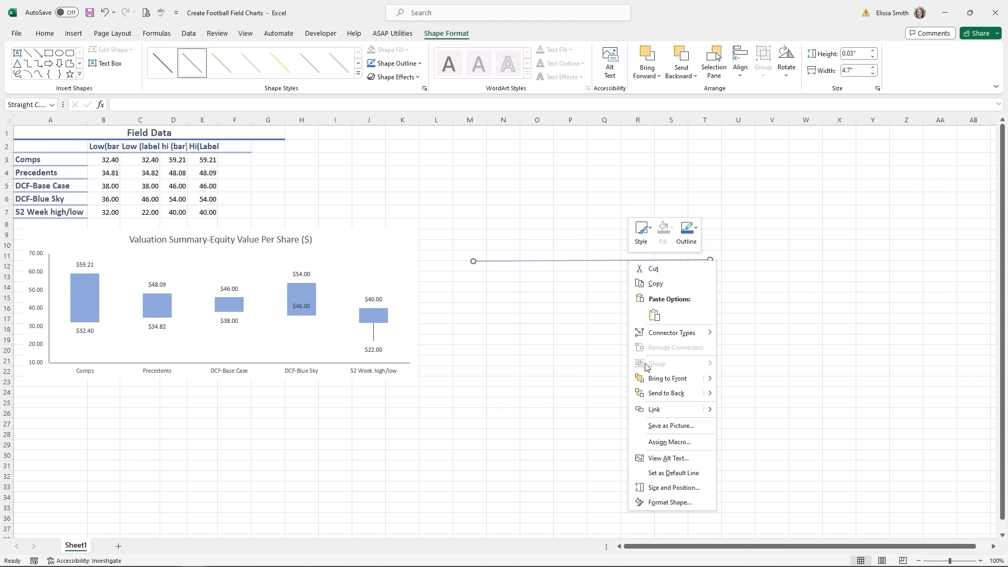
{"action": "left_click", "coordinate": [667, 503]}
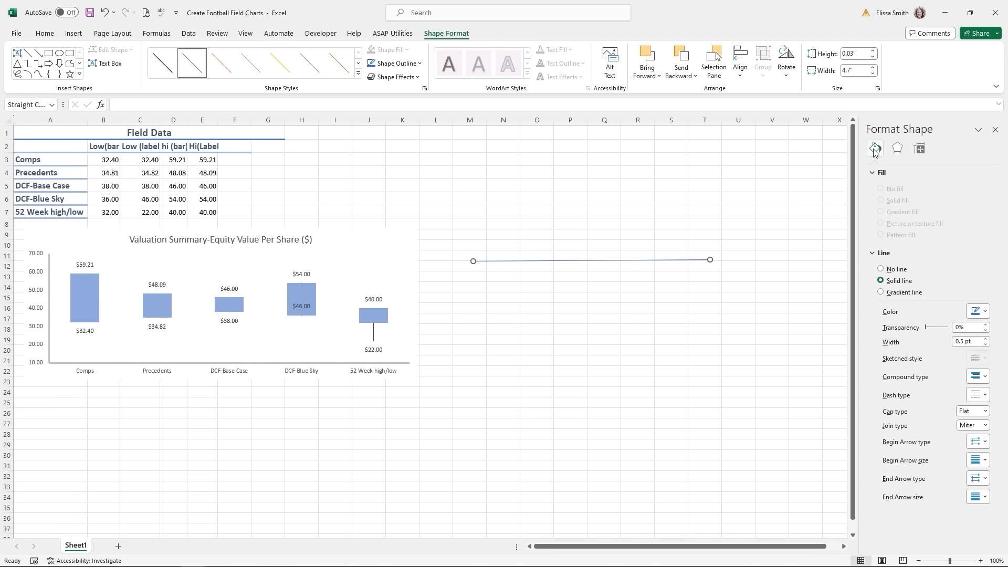
{"action": "left_click", "coordinate": [983, 312]}
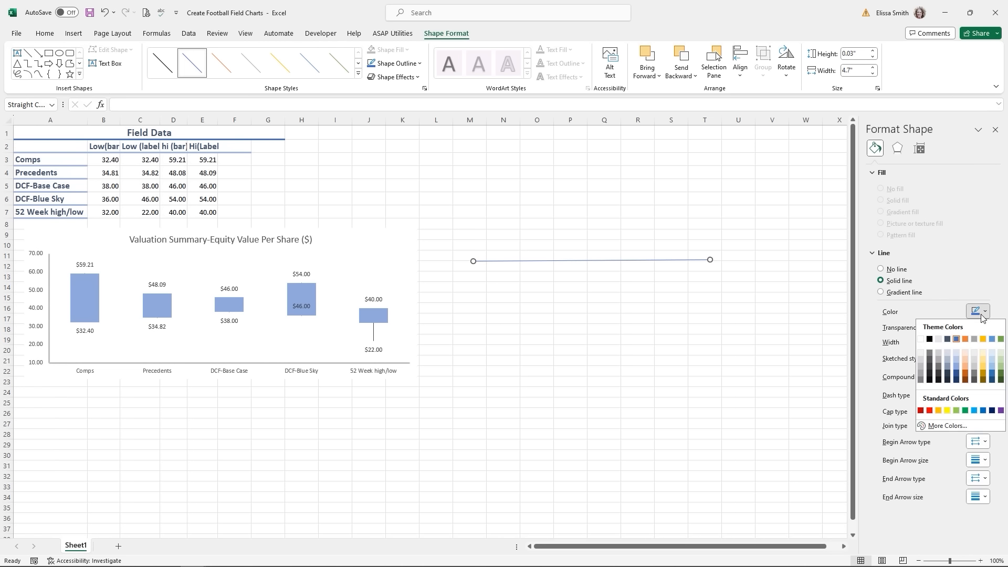
{"action": "left_click", "coordinate": [965, 338]}
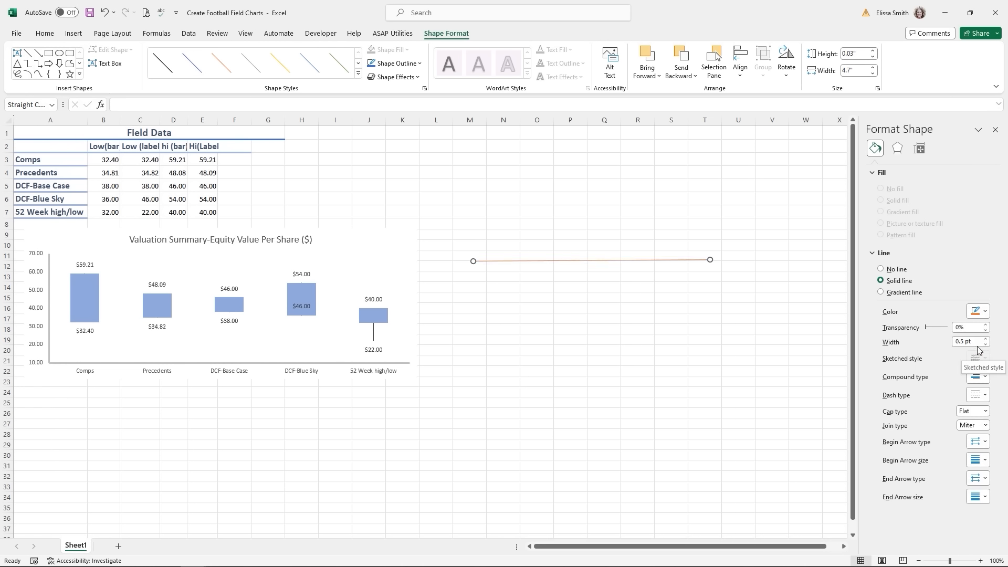
{"action": "left_click", "coordinate": [986, 340]}
{"action": "left_click", "coordinate": [986, 340]}
{"action": "left_click", "coordinate": [985, 340]}
{"action": "left_click", "coordinate": [985, 340]}
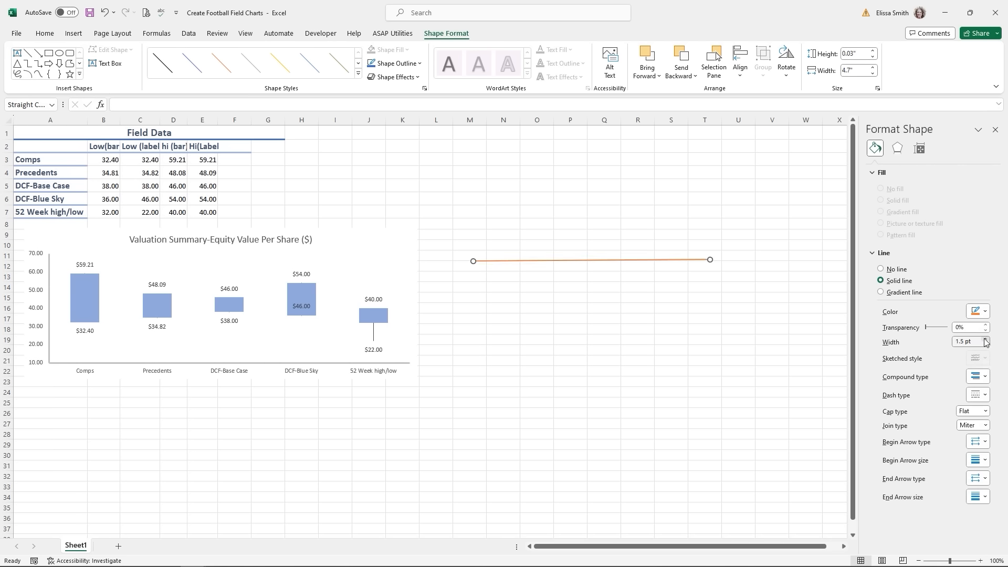
{"action": "left_click", "coordinate": [986, 340]}
{"action": "left_click", "coordinate": [985, 340]}
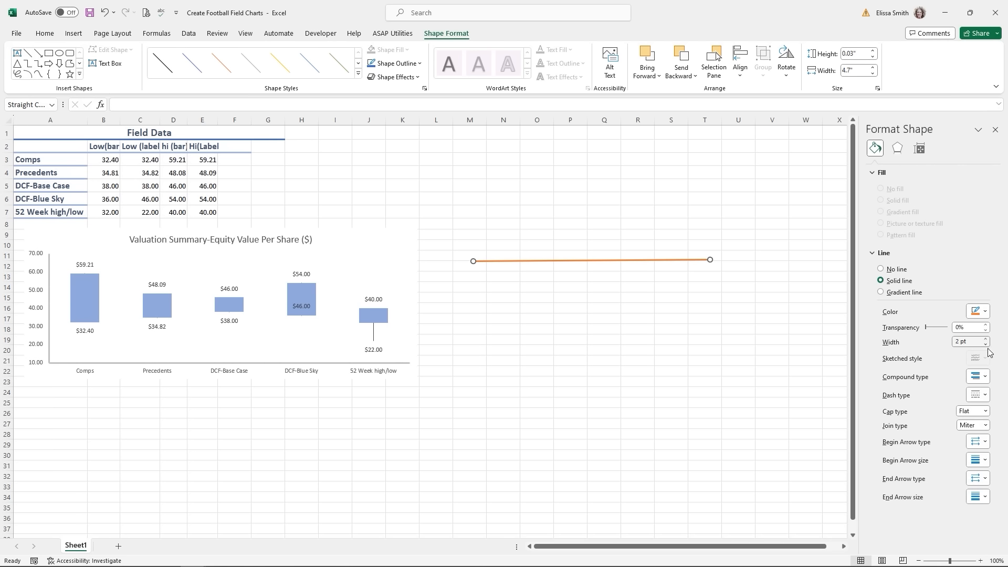
{"action": "left_click", "coordinate": [987, 380]}
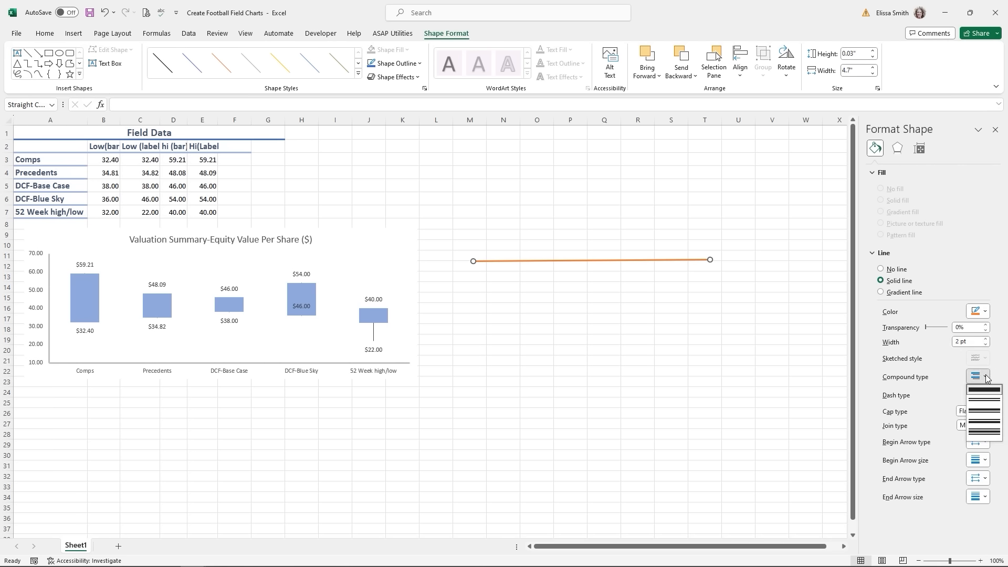
{"action": "left_click", "coordinate": [986, 379]}
{"action": "left_click", "coordinate": [981, 394]}
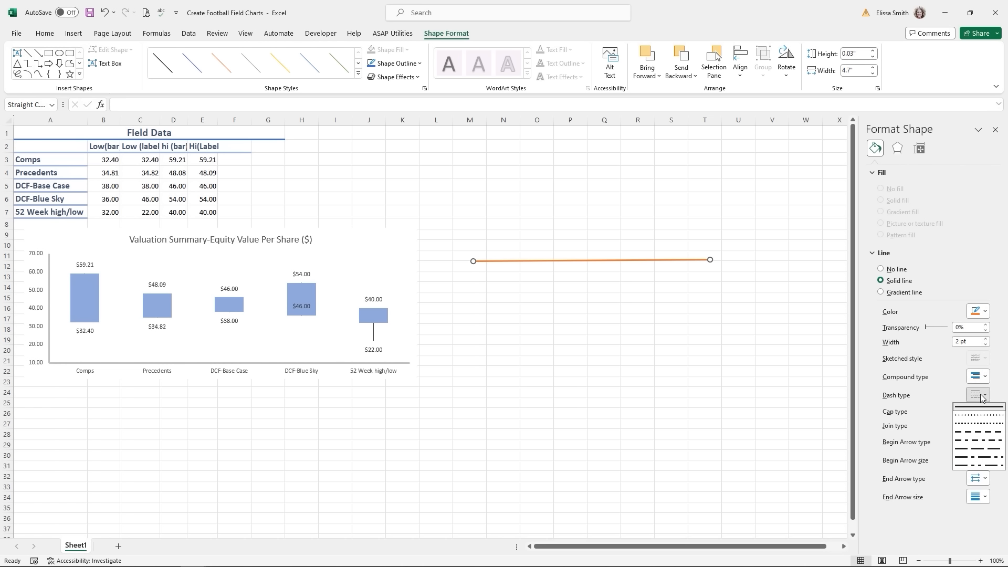
{"action": "left_click", "coordinate": [974, 432]}
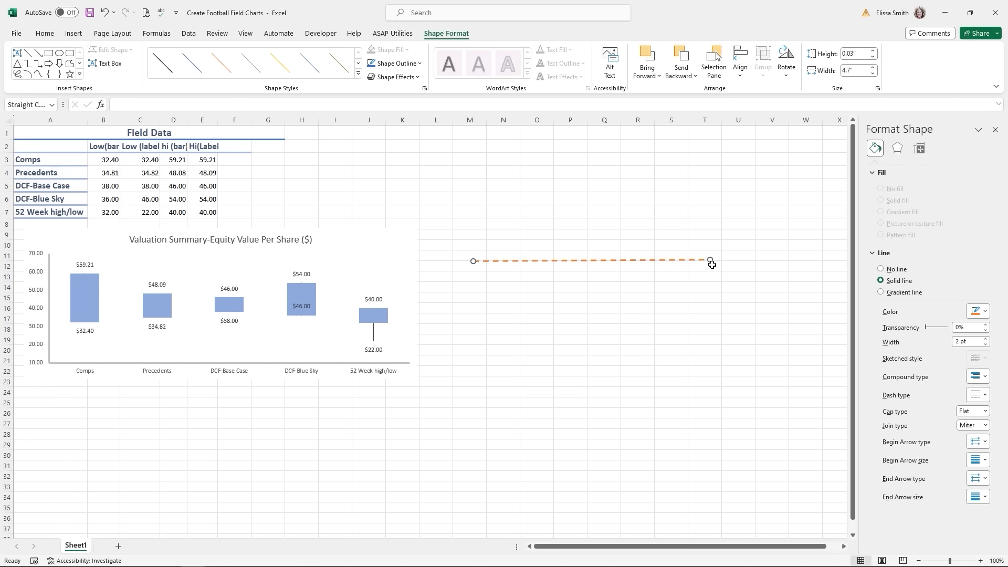
- Level the dashed line and stretch it across the chart at the 40 level
{"action": "left_click_drag", "start_coordinate": [711, 259], "coordinate": [713, 261]}
{"action": "left_click_drag", "start_coordinate": [598, 262], "coordinate": [181, 307]}
{"action": "left_click_drag", "start_coordinate": [296, 306], "coordinate": [416, 311]}
{"action": "left_click", "coordinate": [995, 130]}
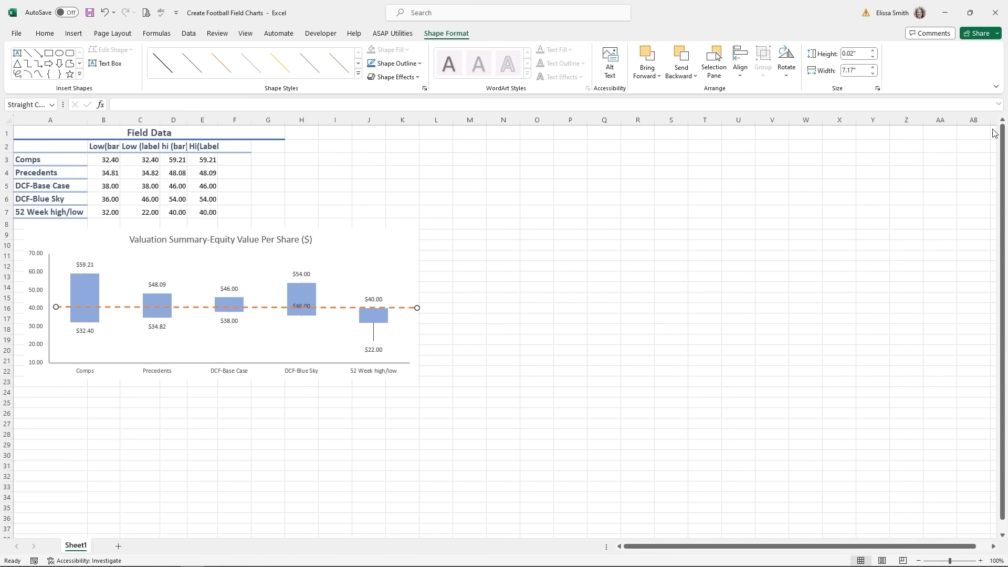
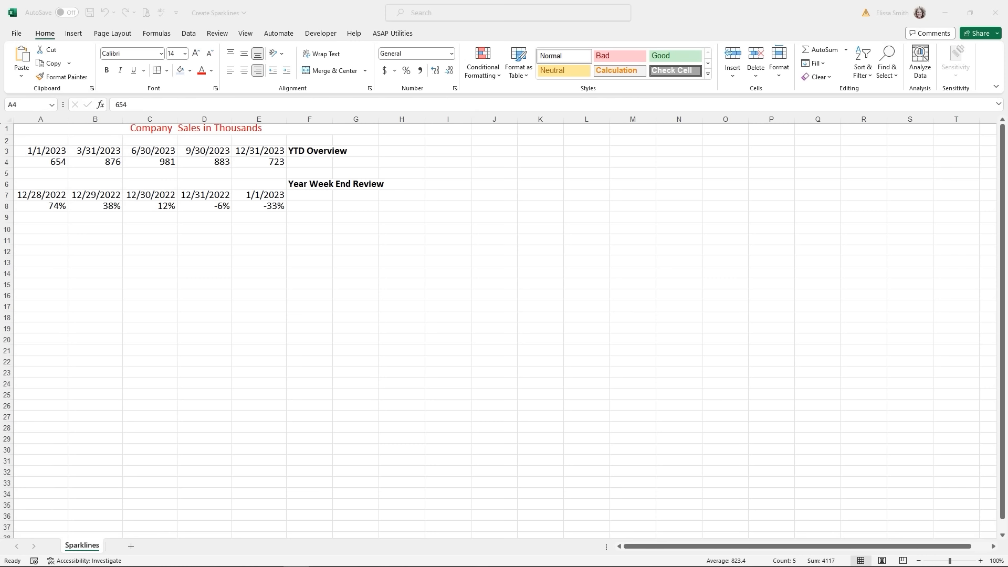
- Insert a line sparkline in F4 built from the data range A4:E4
{"action": "left_click", "coordinate": [309, 163]}
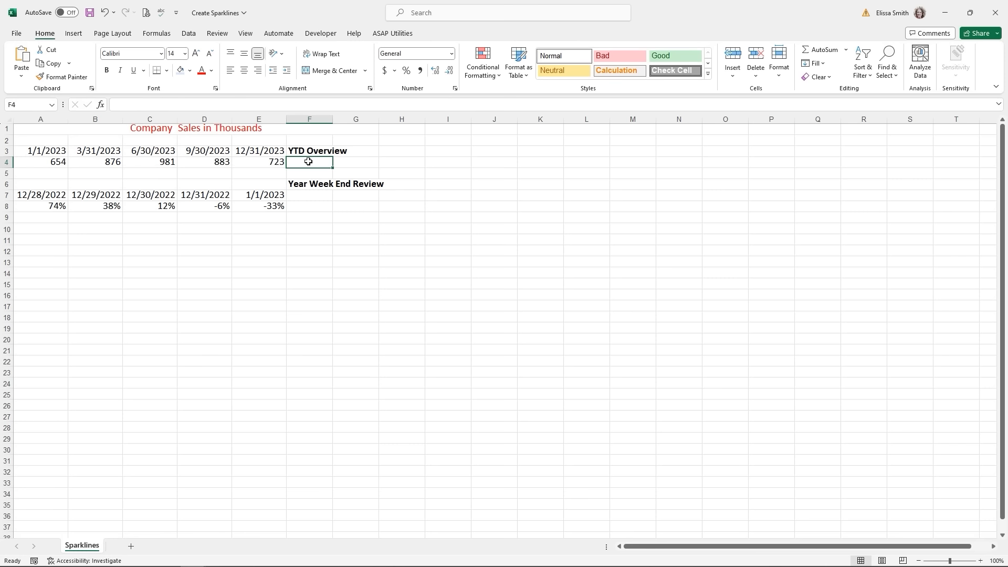
{"action": "left_click", "coordinate": [73, 34]}
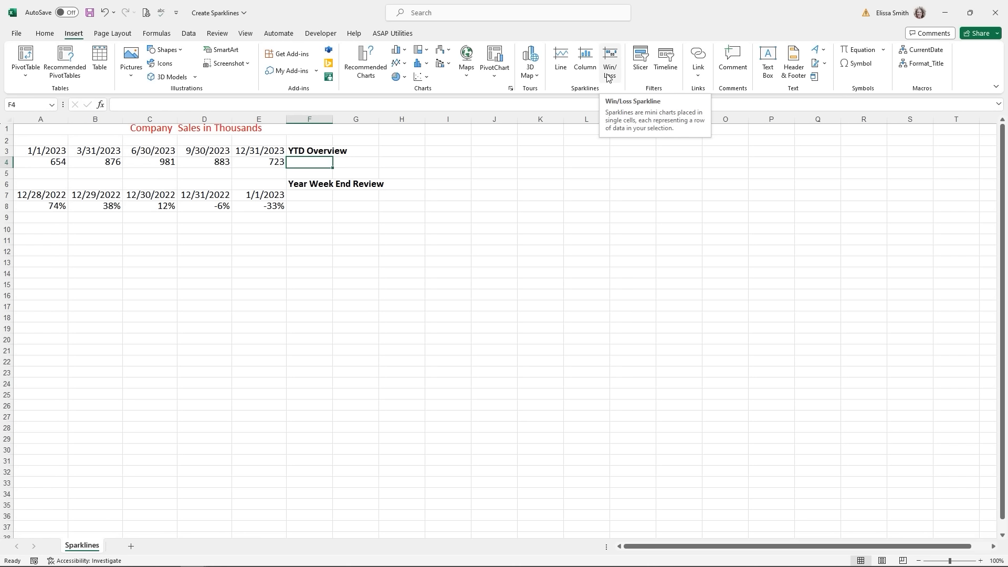
{"action": "left_click", "coordinate": [555, 70]}
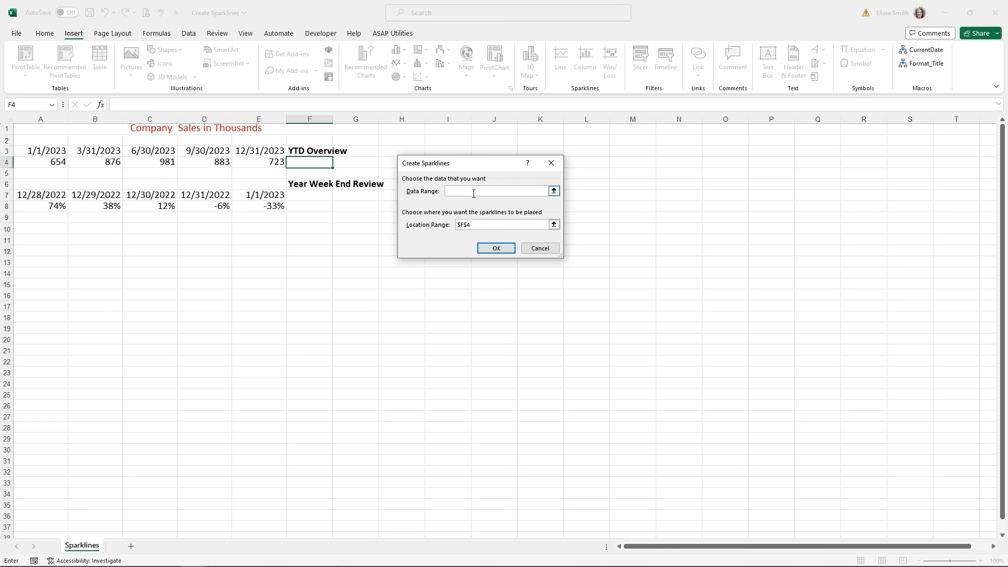
{"action": "left_click_drag", "start_coordinate": [52, 161], "coordinate": [254, 162]}
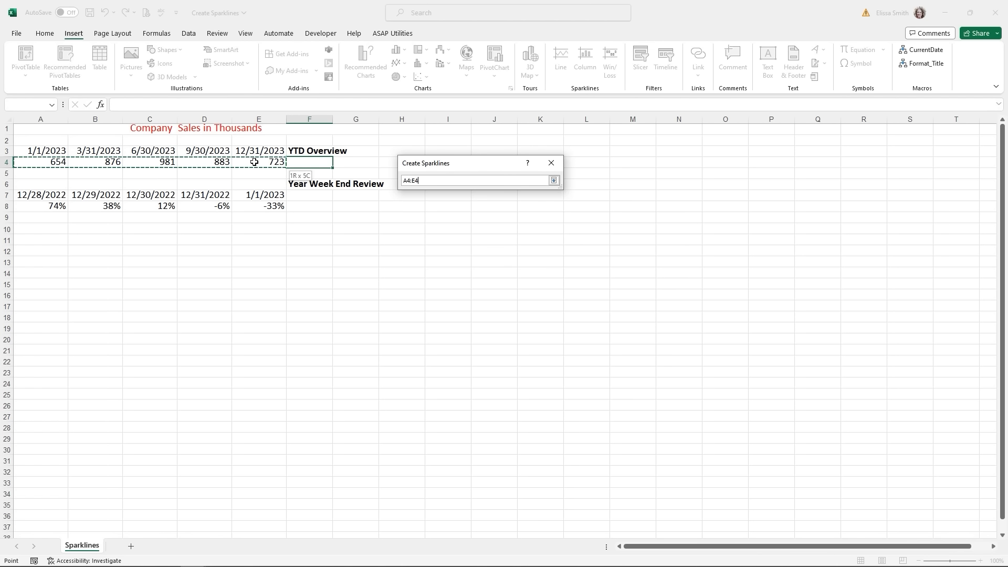
{"action": "left_click", "coordinate": [493, 250]}
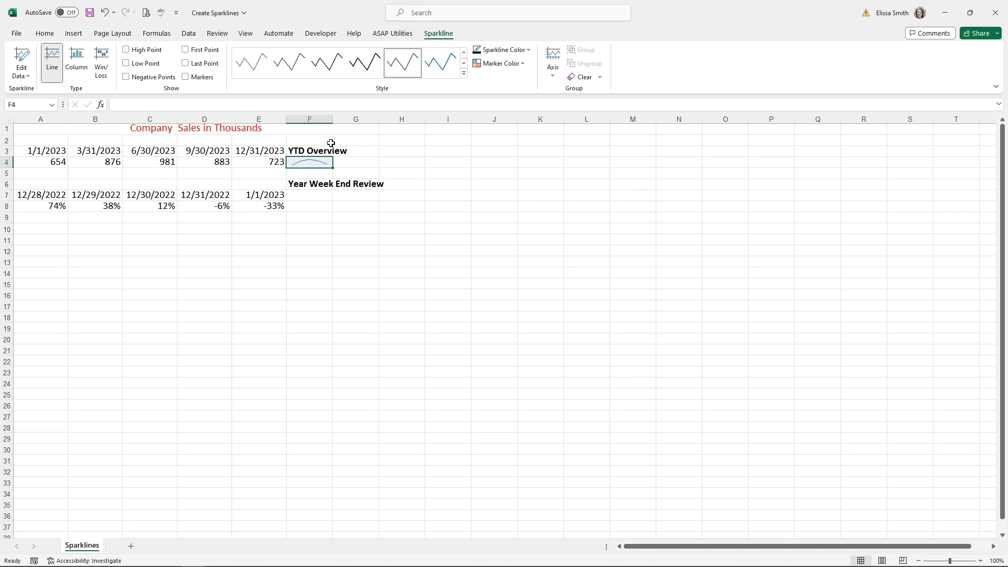
- Restyle the F4 sparkline as orange columns with its high and low points marked
{"action": "left_click", "coordinate": [435, 42]}
{"action": "left_click", "coordinate": [463, 74]}
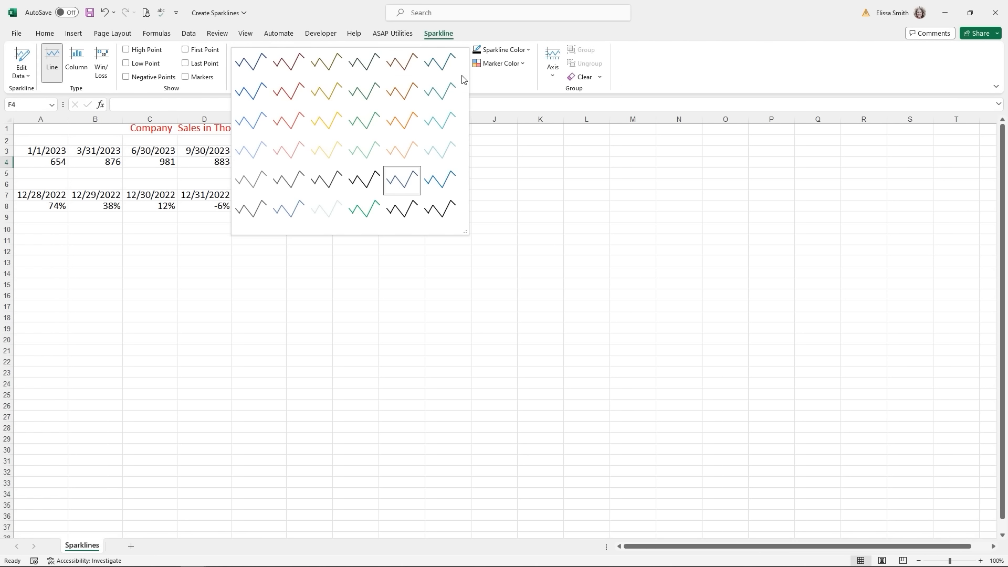
{"action": "left_click", "coordinate": [396, 126]}
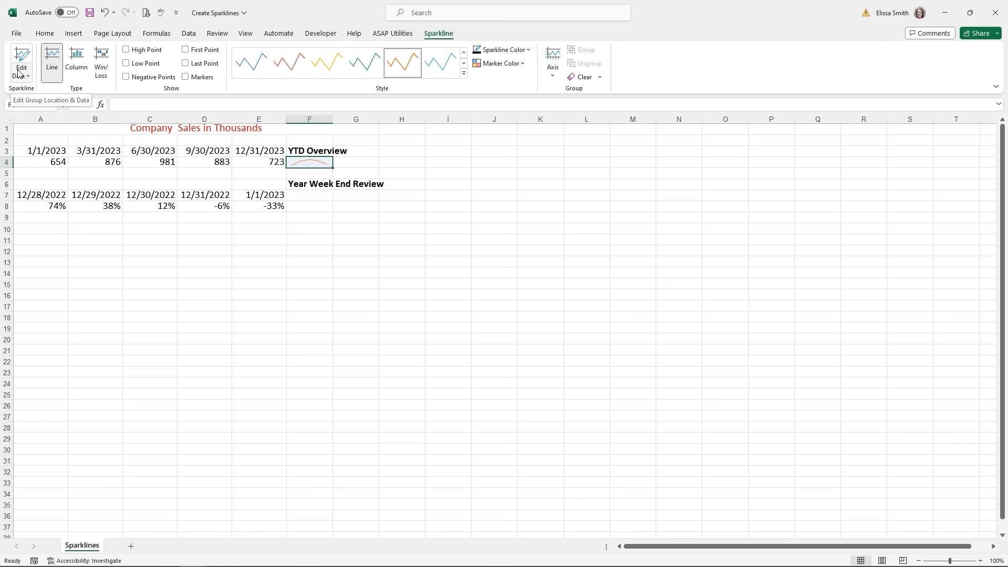
{"action": "left_click", "coordinate": [77, 63]}
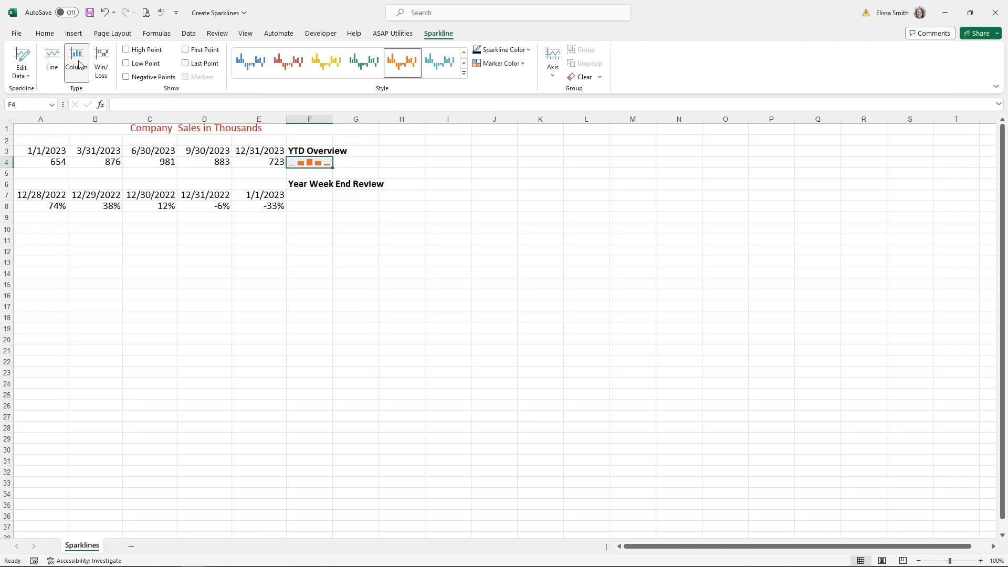
{"action": "left_click", "coordinate": [126, 51]}
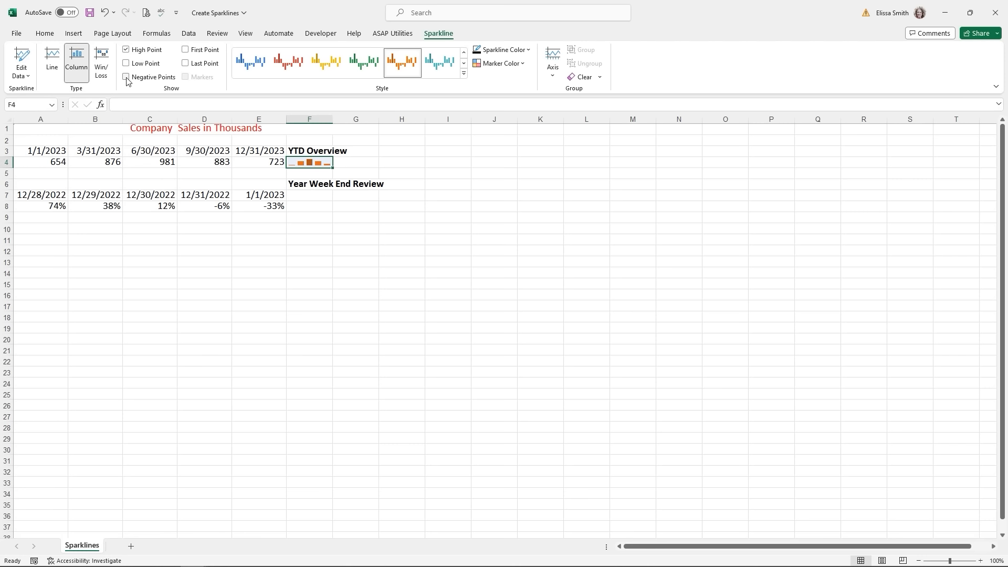
{"action": "left_click", "coordinate": [126, 64]}
{"action": "left_click", "coordinate": [302, 208]}
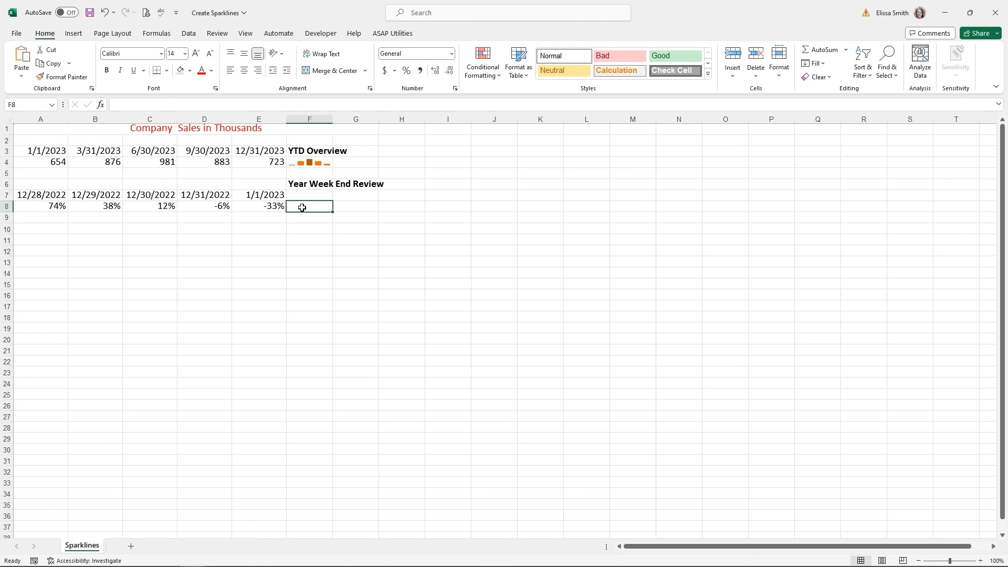
- Insert a win/loss sparkline in F8 using the range A8:E8
{"action": "left_click", "coordinate": [71, 34]}
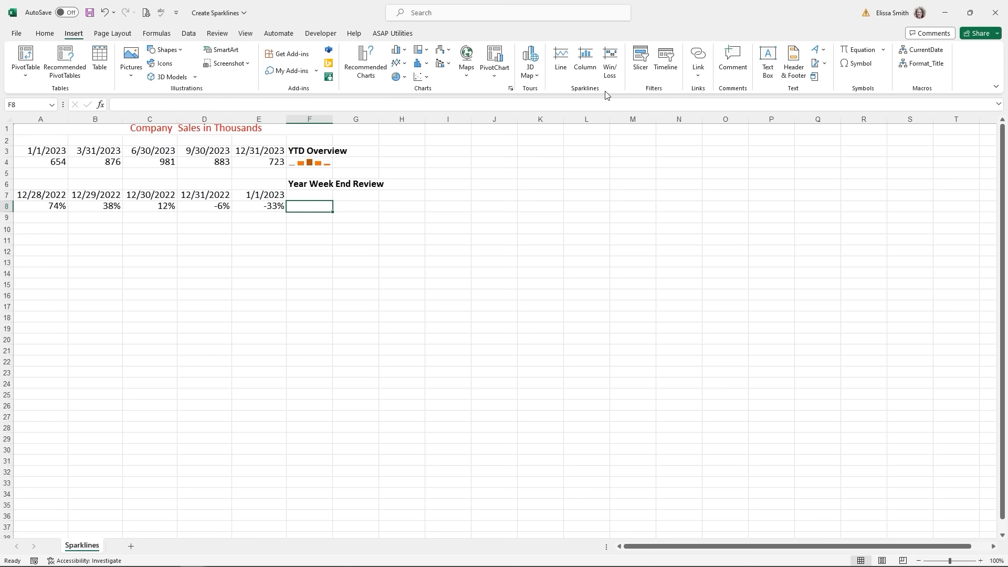
{"action": "left_click", "coordinate": [609, 78]}
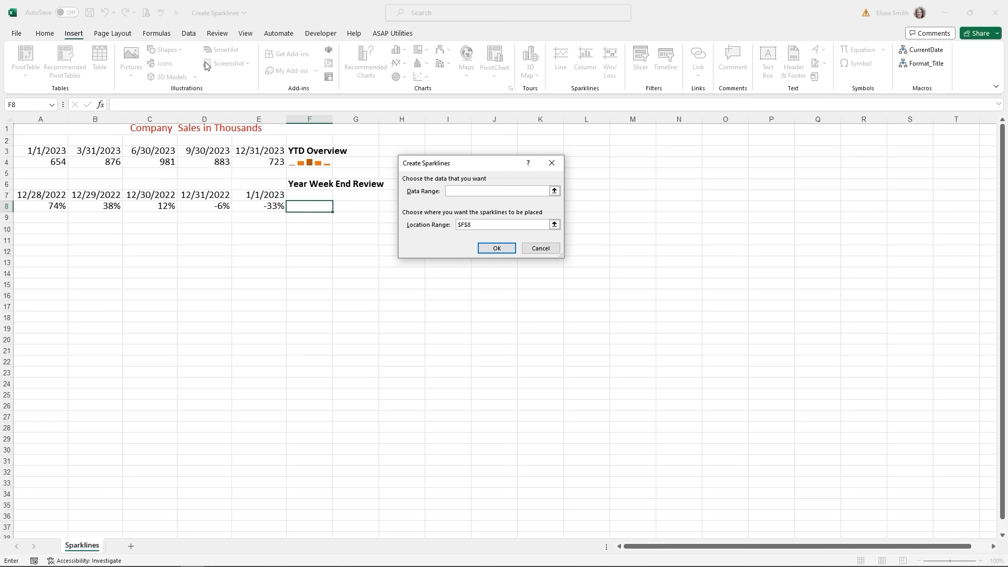
{"action": "left_click_drag", "start_coordinate": [29, 205], "coordinate": [257, 208]}
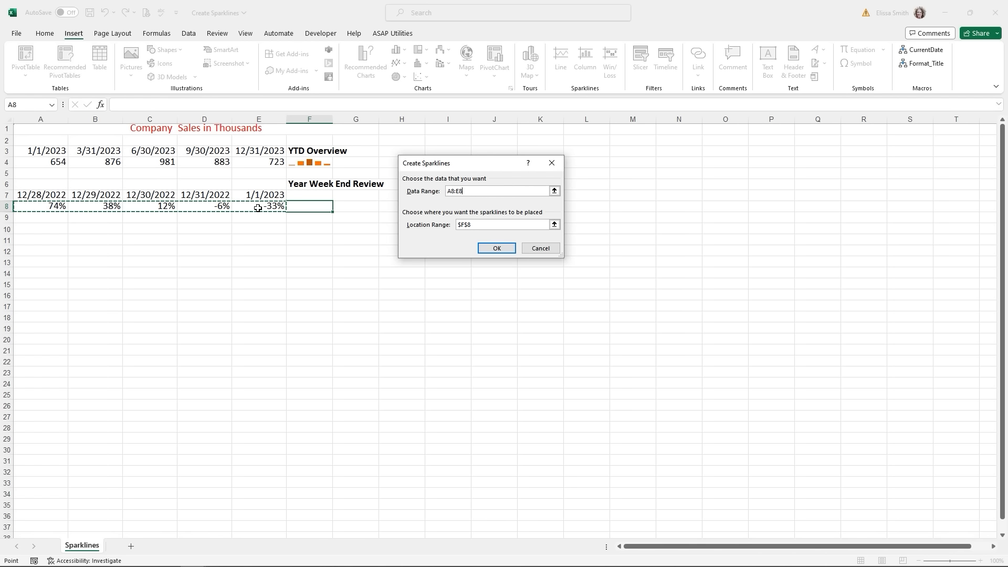
{"action": "left_click", "coordinate": [501, 249]}
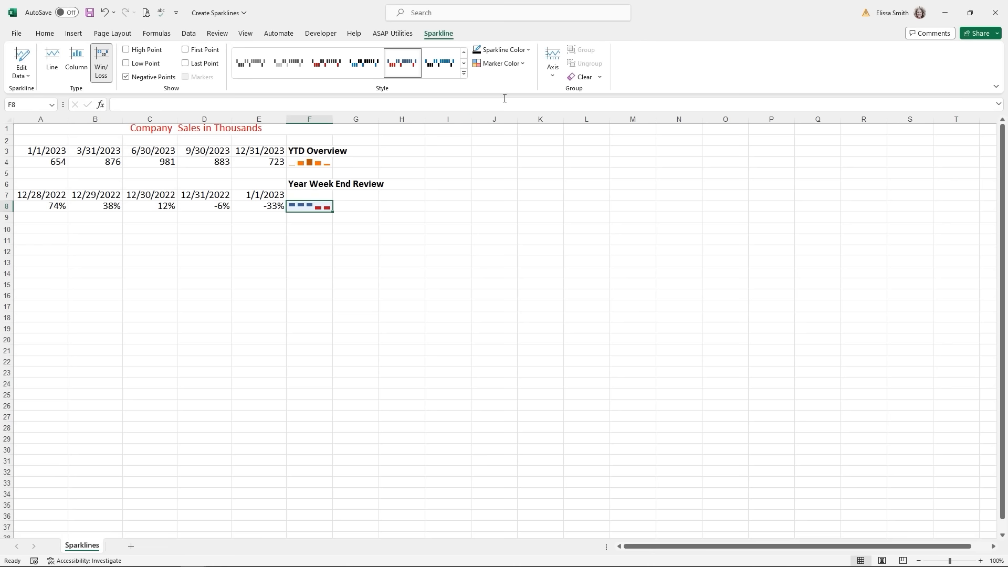
- Set the win/loss sparkline's high point marker colour to red
{"action": "left_click", "coordinate": [501, 64]}
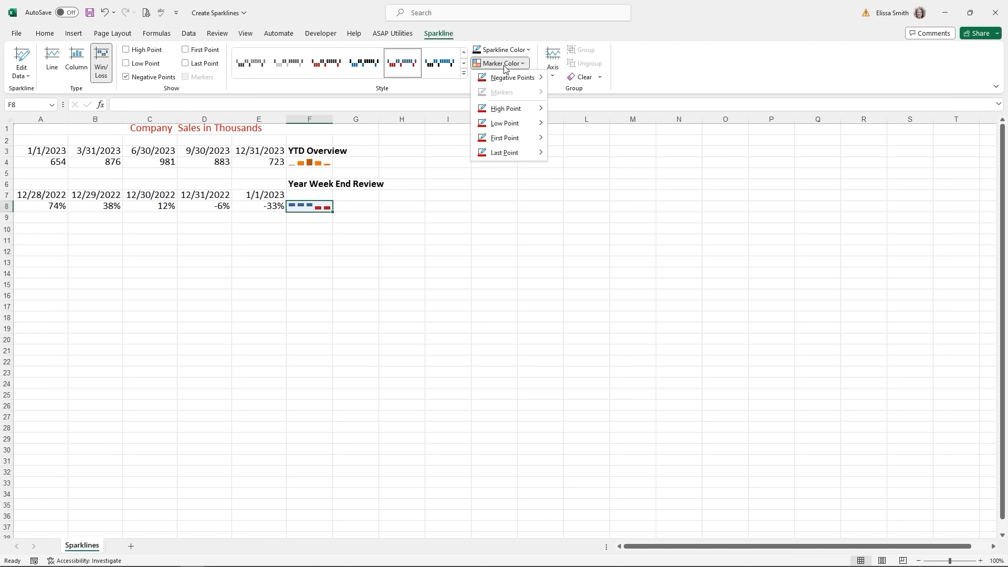
{"action": "mouse_move", "coordinate": [512, 110]}
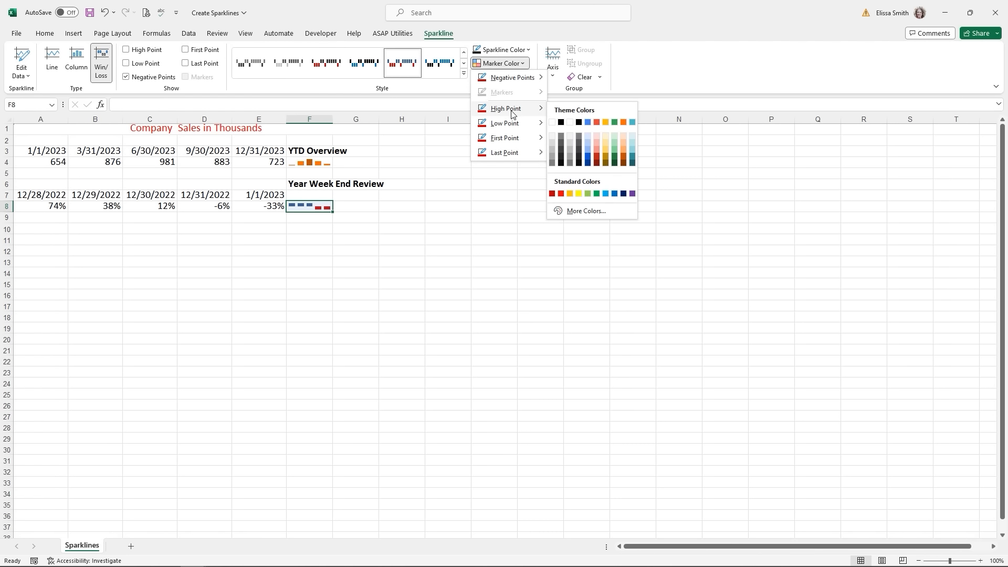
{"action": "left_click", "coordinate": [561, 195]}
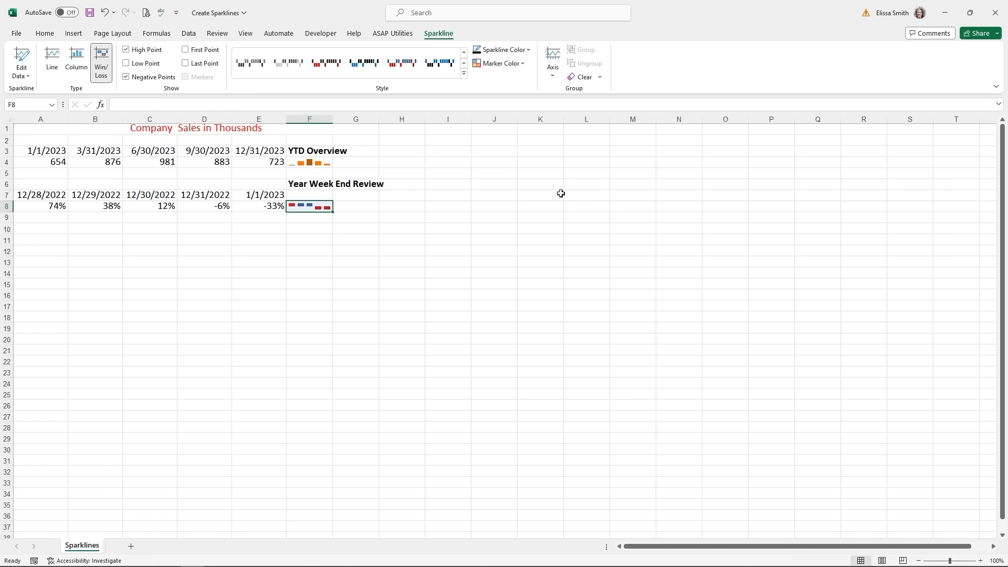
{"action": "left_click", "coordinate": [496, 63]}
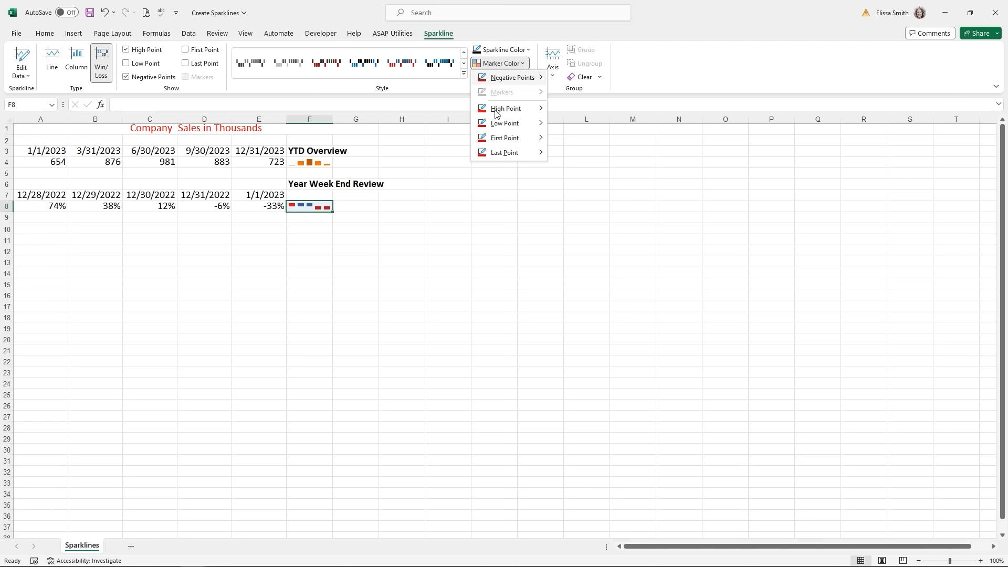
{"action": "left_click", "coordinate": [455, 219]}
{"action": "left_click", "coordinate": [458, 205]}
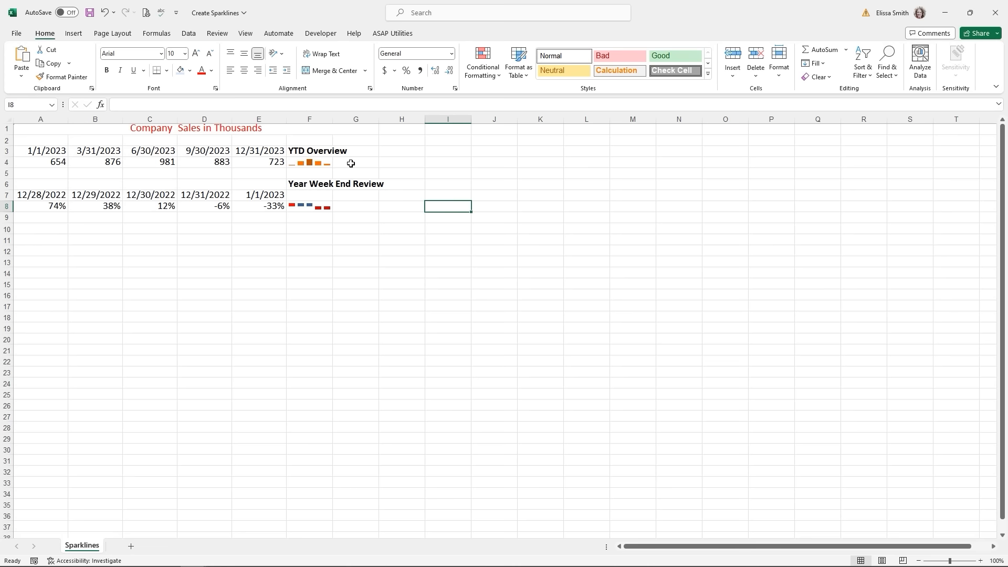
{"action": "left_click", "coordinate": [313, 161]}
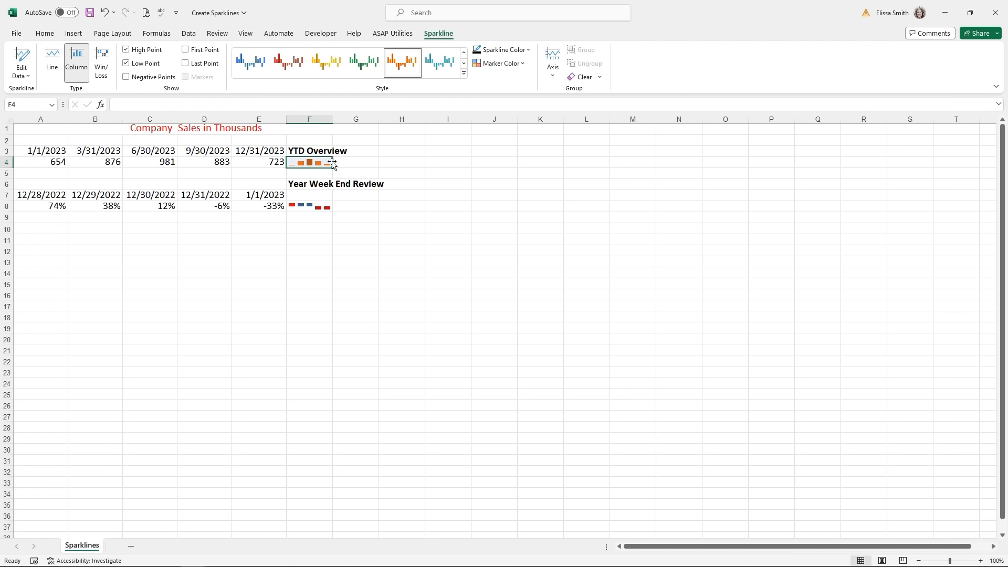
- Clear the selected line sparkline from cell F4
{"action": "left_click", "coordinate": [599, 78]}
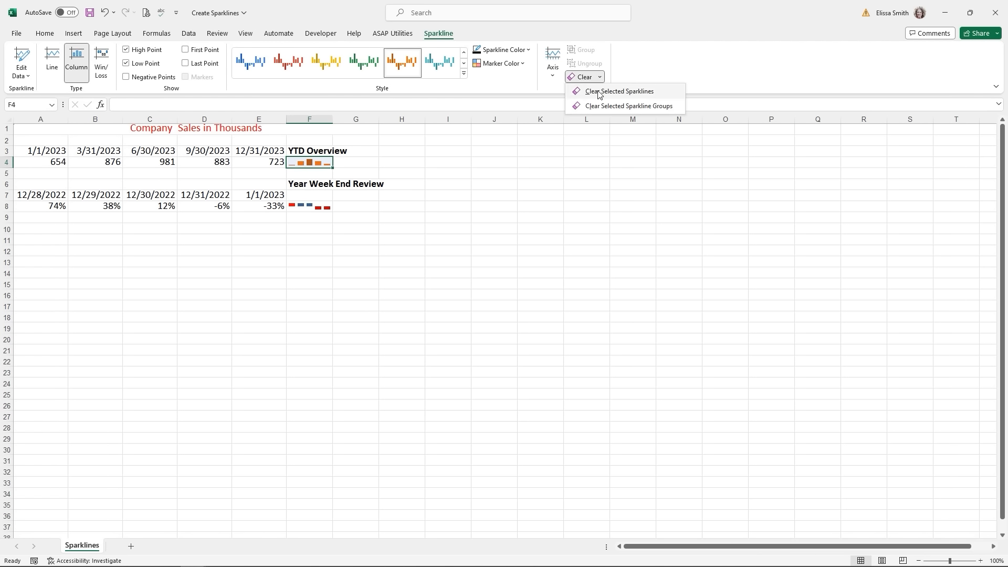
{"action": "left_click", "coordinate": [600, 92]}
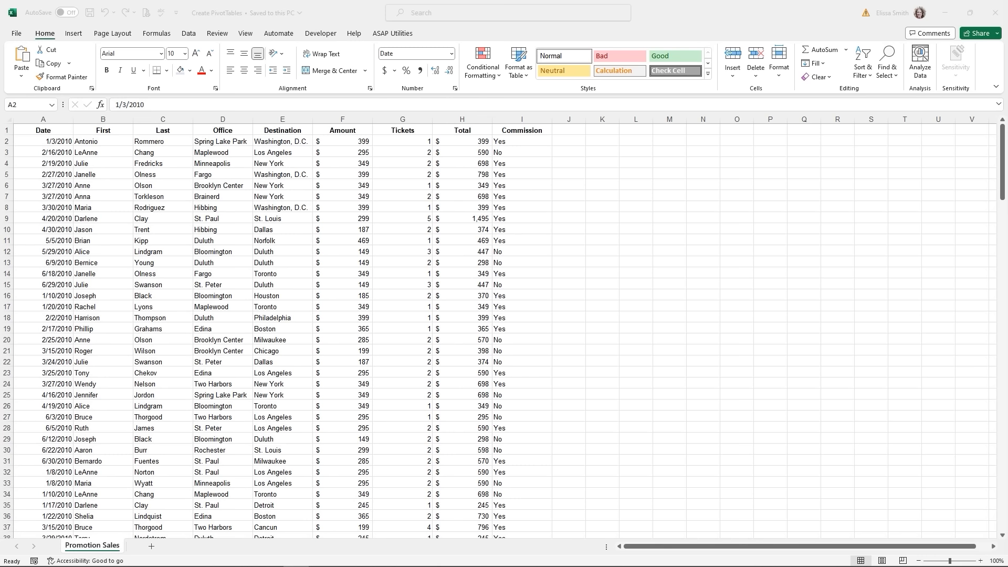
- In the Create PivotTables workbook, select a cell inside the Promotion Sales ticket data
{"action": "left_click", "coordinate": [5, 130]}
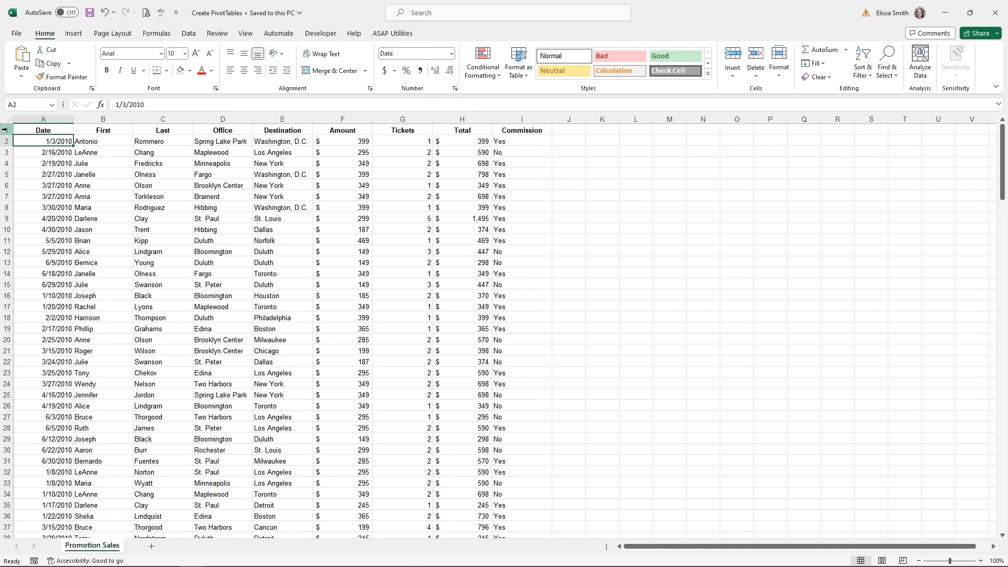
{"action": "left_click", "coordinate": [4, 129]}
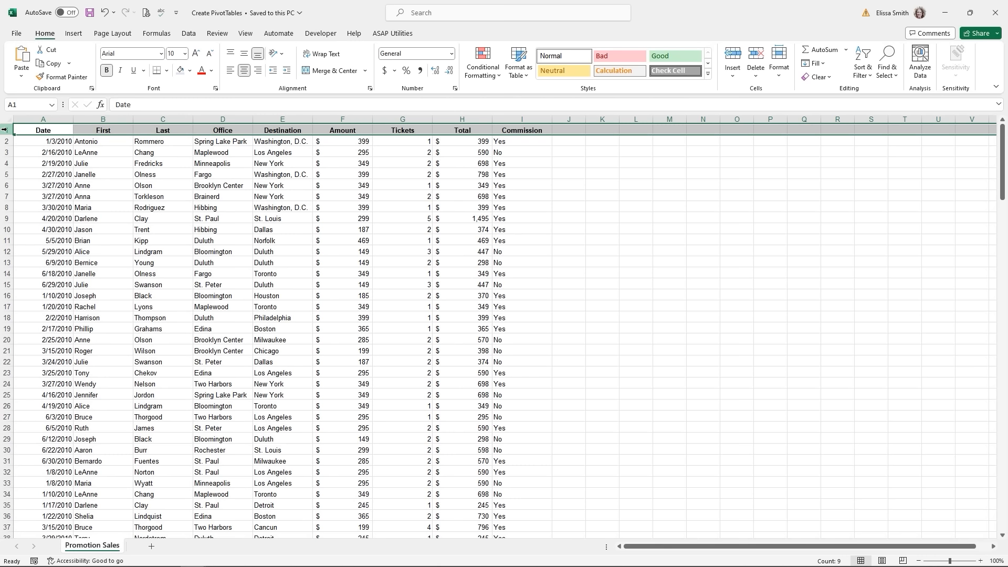
{"action": "left_click", "coordinate": [190, 195]}
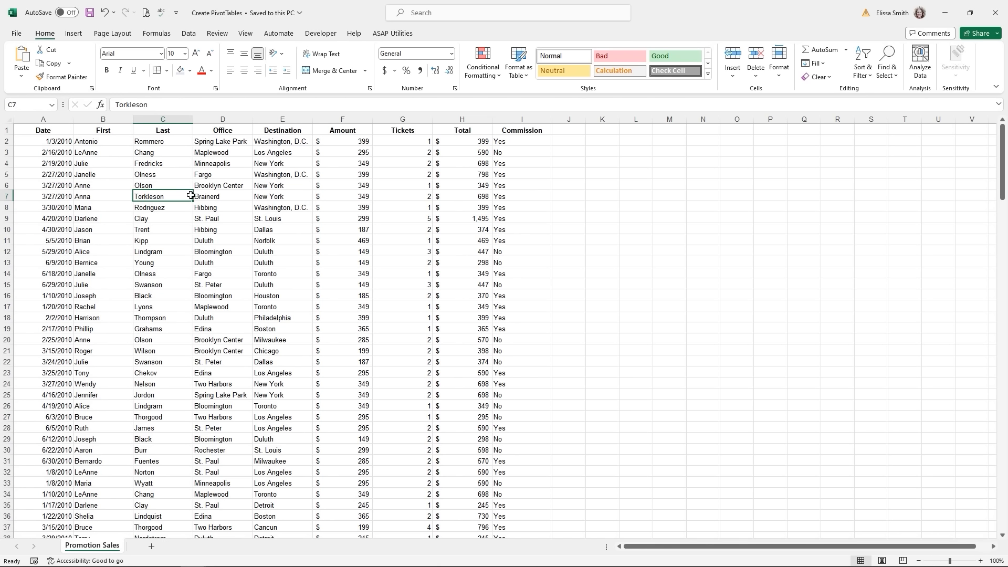
{"action": "left_click", "coordinate": [269, 198]}
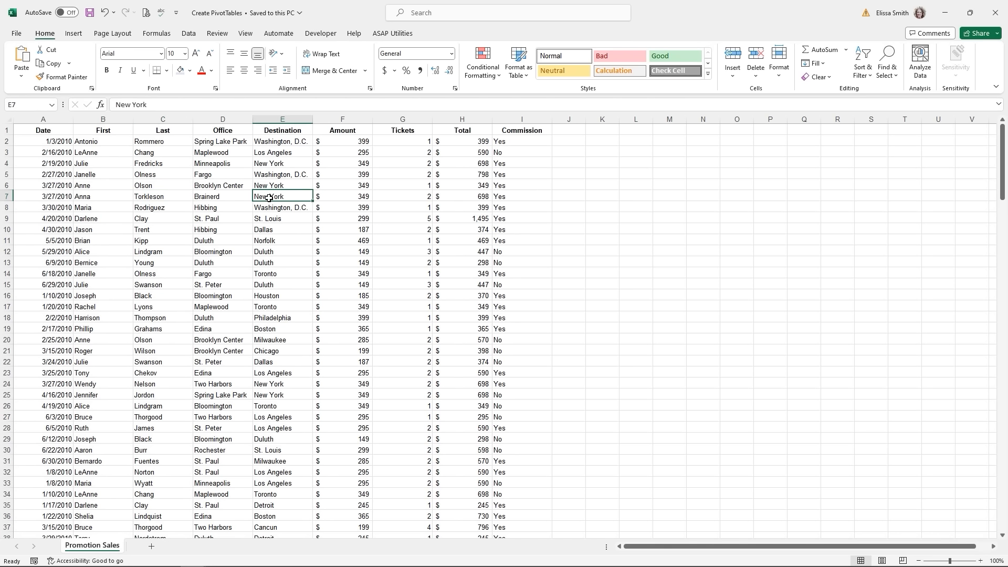
{"action": "left_click", "coordinate": [79, 35]}
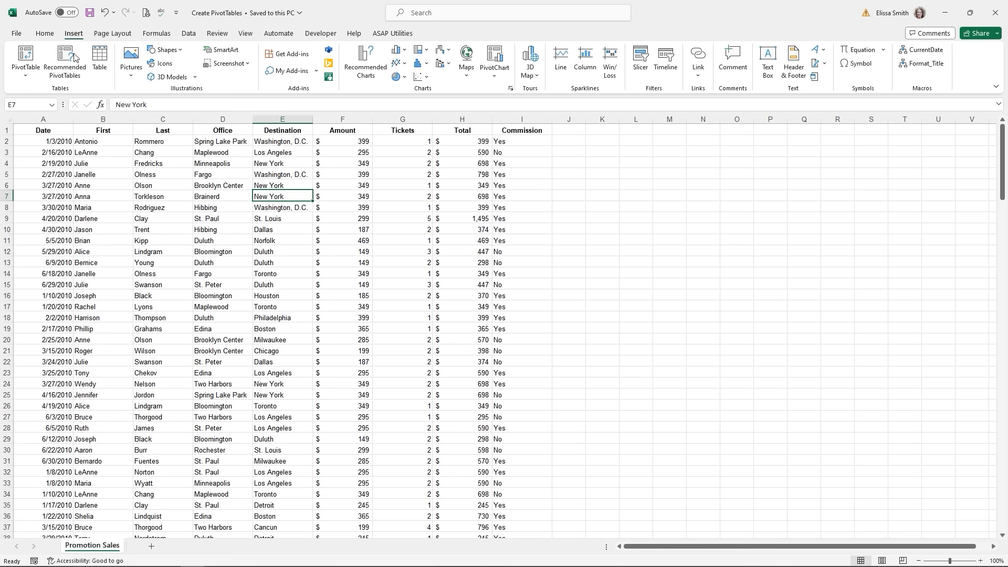
- Insert the recommended Sum of Tickets by Destination pivot, split by Commission, on Sheet1
{"action": "left_click", "coordinate": [63, 67]}
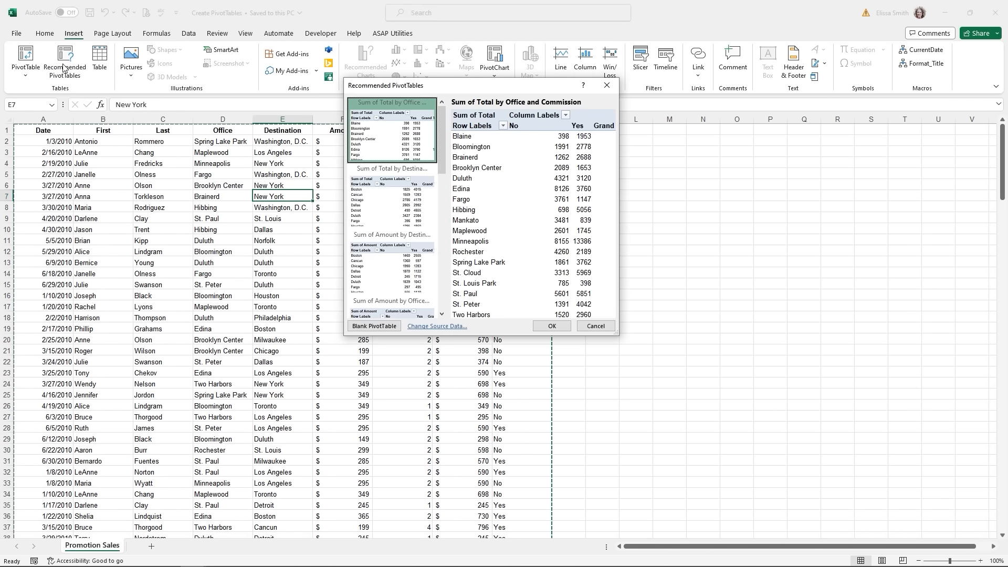
{"action": "left_click", "coordinate": [355, 197]}
{"action": "left_click", "coordinate": [367, 272]}
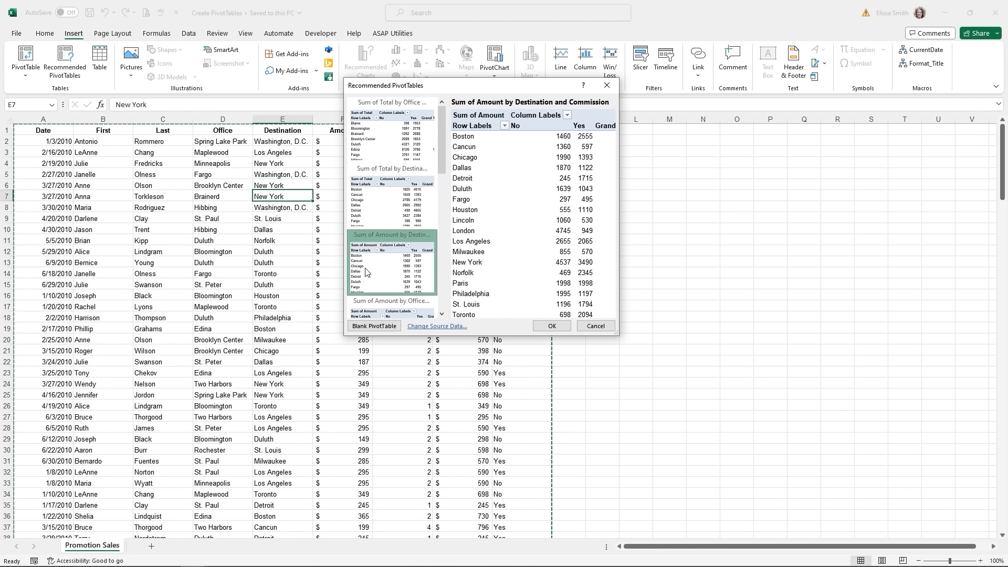
{"action": "scroll", "coordinate": [446, 165], "scroll_direction": "down", "scroll_amount": 3}
{"action": "left_click", "coordinate": [404, 240]}
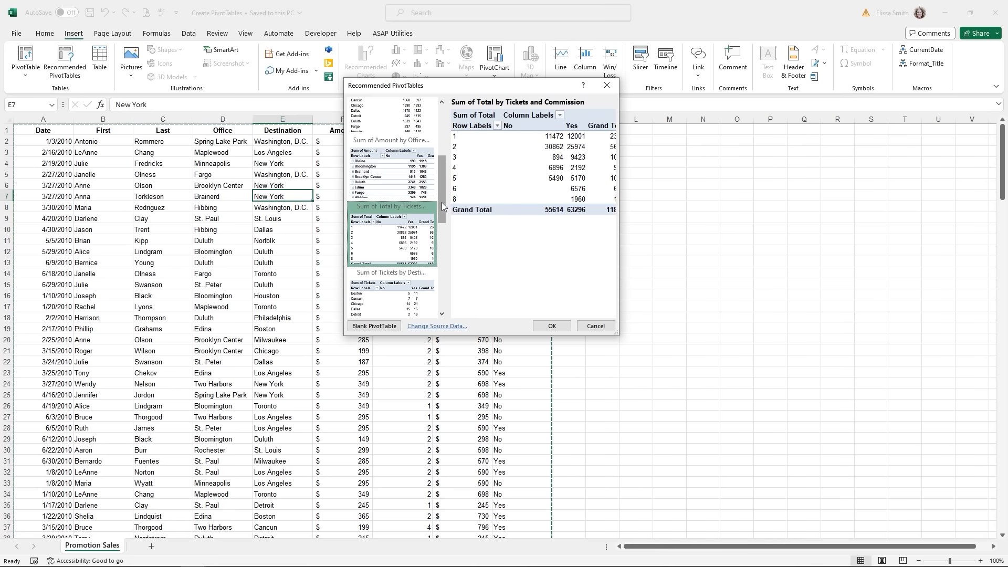
{"action": "left_click_drag", "start_coordinate": [442, 208], "coordinate": [441, 229]}
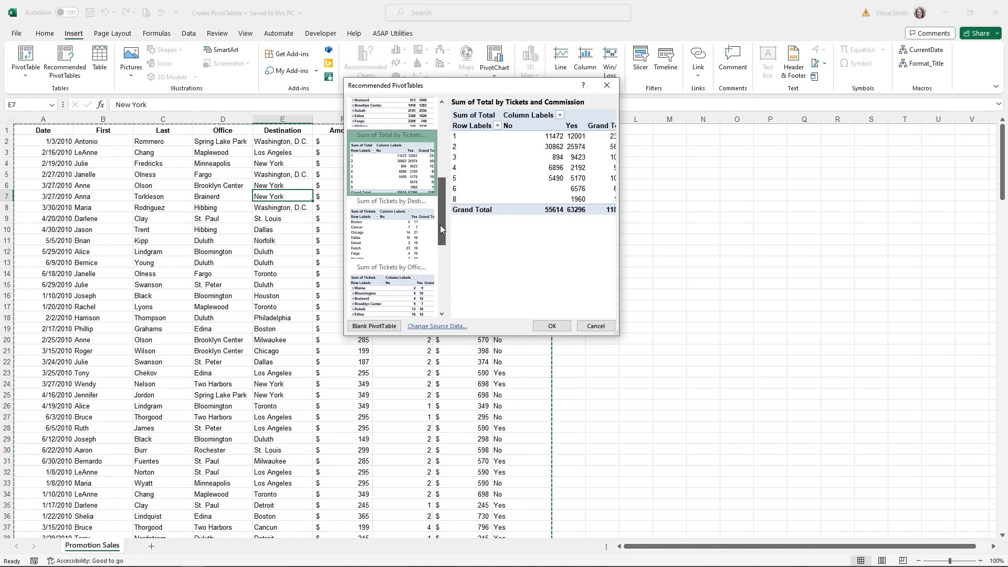
{"action": "left_click", "coordinate": [412, 240]}
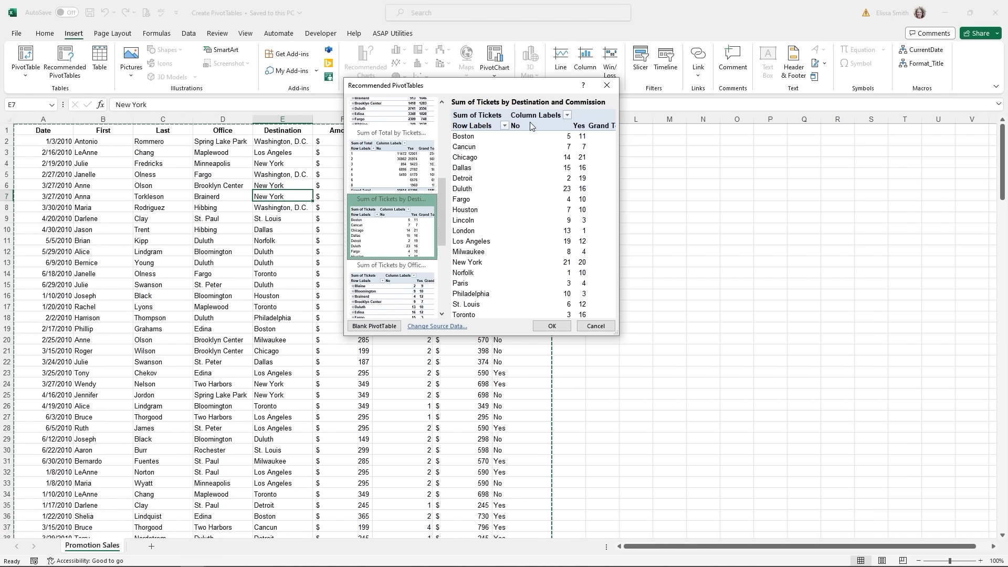
{"action": "left_click", "coordinate": [552, 326]}
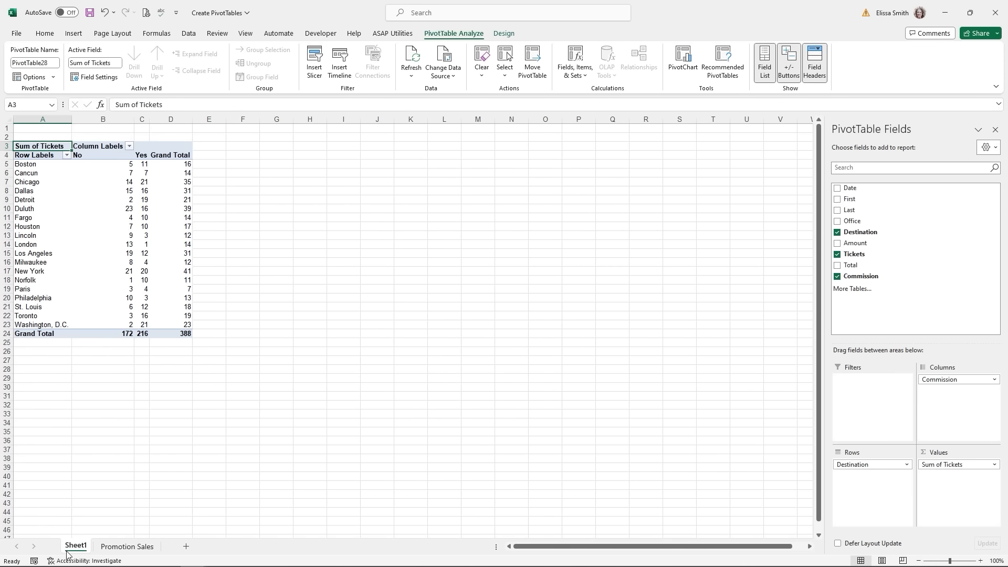
{"action": "left_click", "coordinate": [116, 548]}
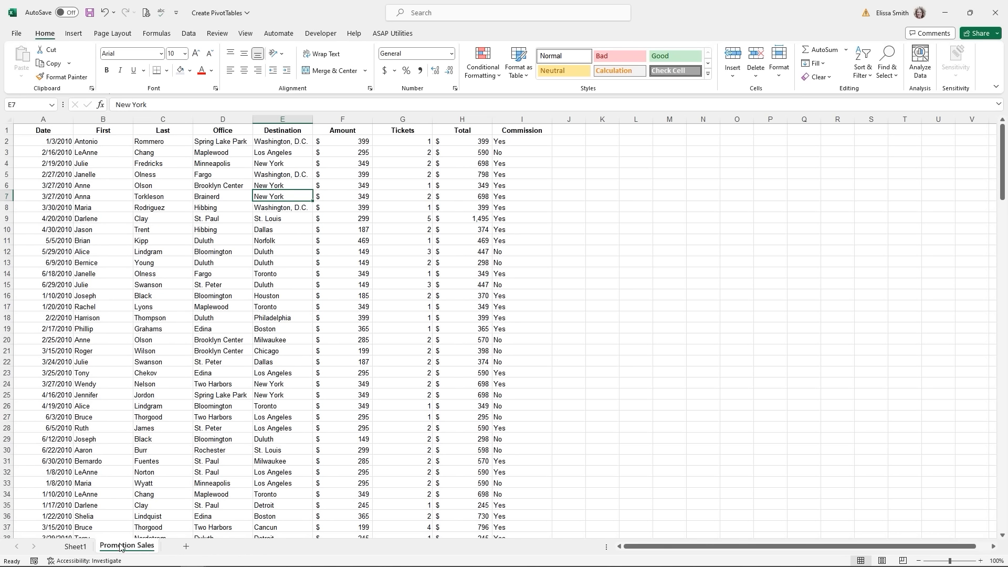
- Create an empty PivotTable from the Promotion Sales range on a new worksheet, Sheet2
{"action": "left_click", "coordinate": [146, 209]}
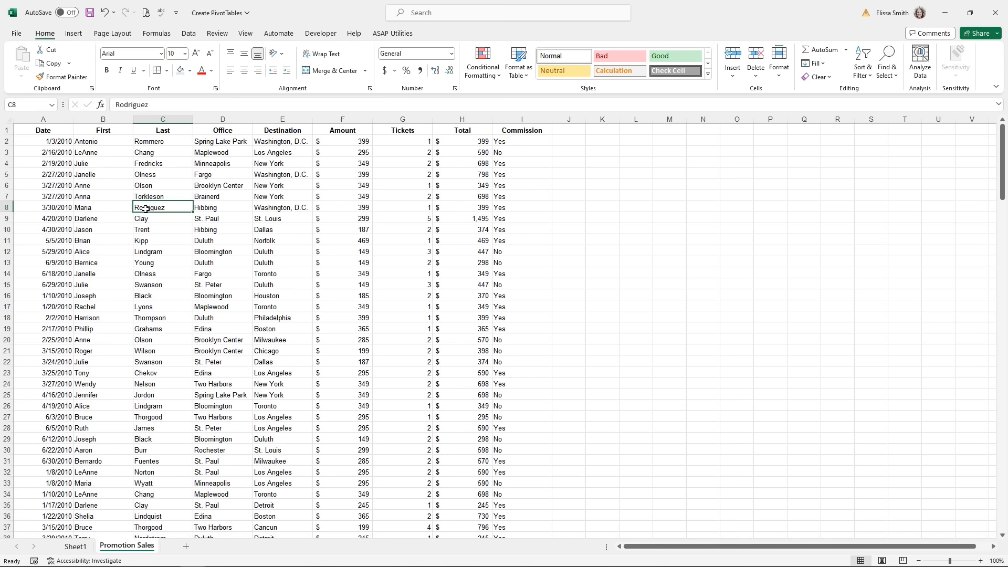
{"action": "left_click", "coordinate": [72, 35]}
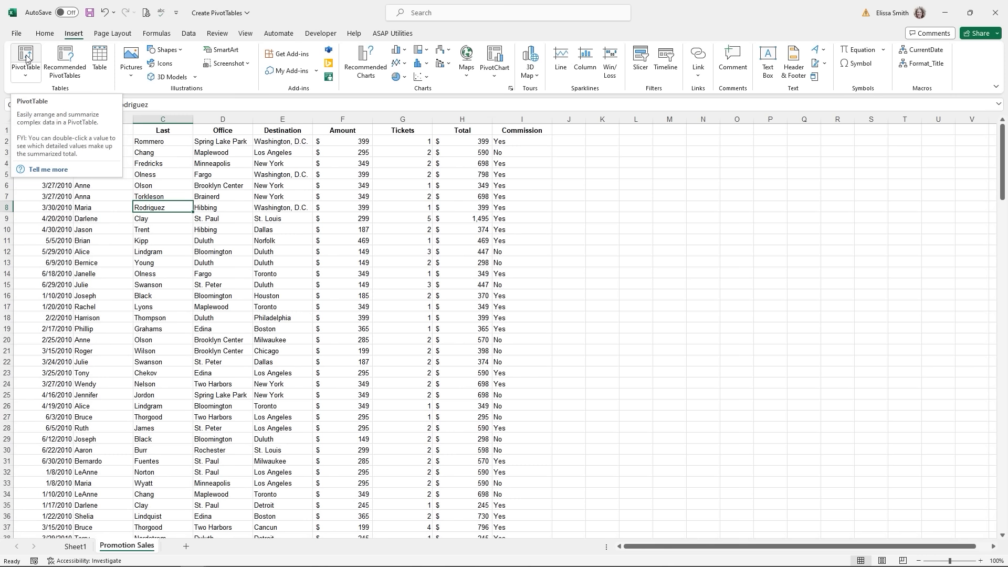
{"action": "left_click", "coordinate": [24, 77]}
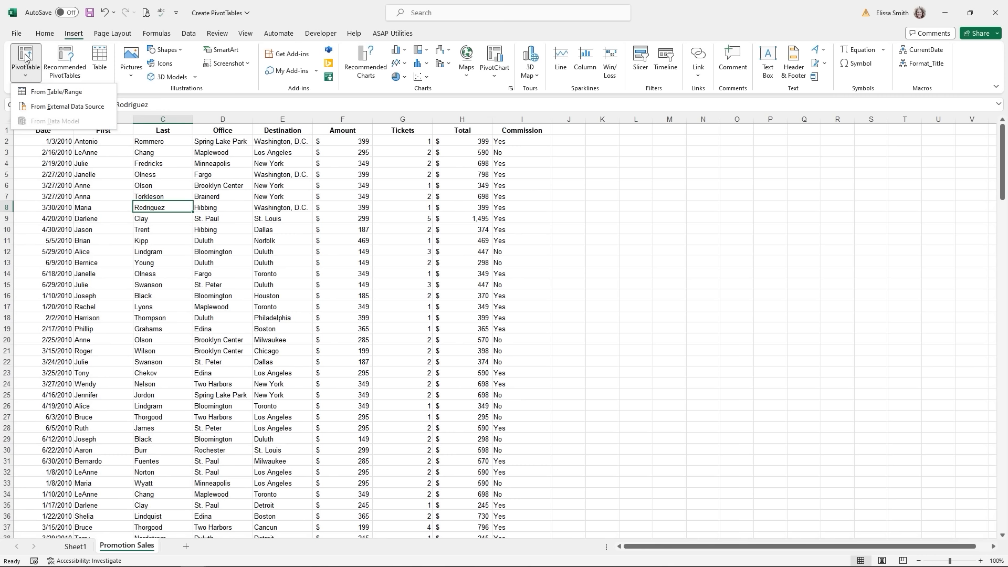
{"action": "left_click", "coordinate": [26, 57]}
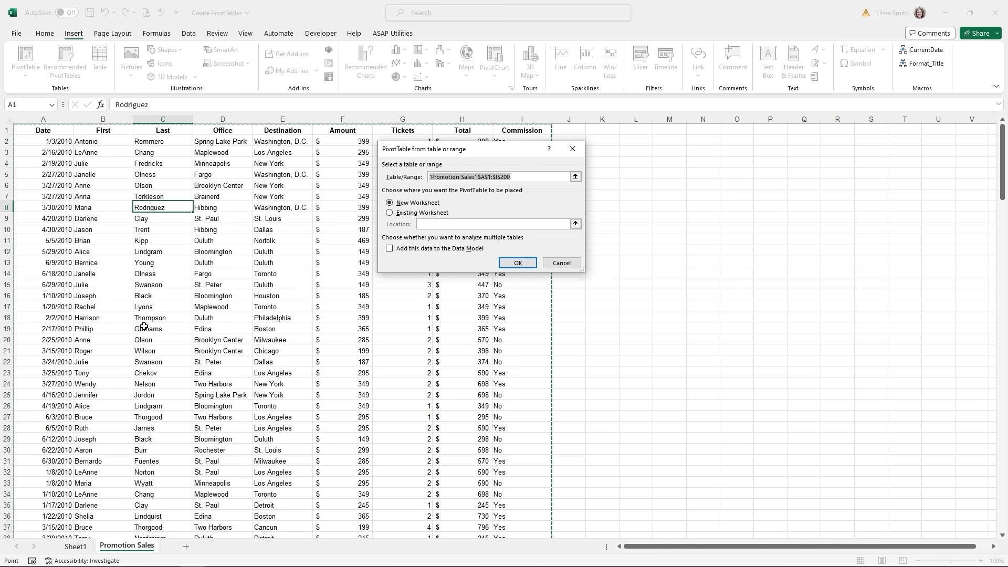
{"action": "scroll", "coordinate": [144, 327], "scroll_direction": "down", "scroll_amount": 7}
{"action": "scroll", "coordinate": [144, 327], "scroll_direction": "down", "scroll_amount": 10}
{"action": "scroll", "coordinate": [144, 326], "scroll_direction": "up", "scroll_amount": 12}
{"action": "scroll", "coordinate": [144, 326], "scroll_direction": "up", "scroll_amount": 5}
{"action": "left_click", "coordinate": [519, 264]}
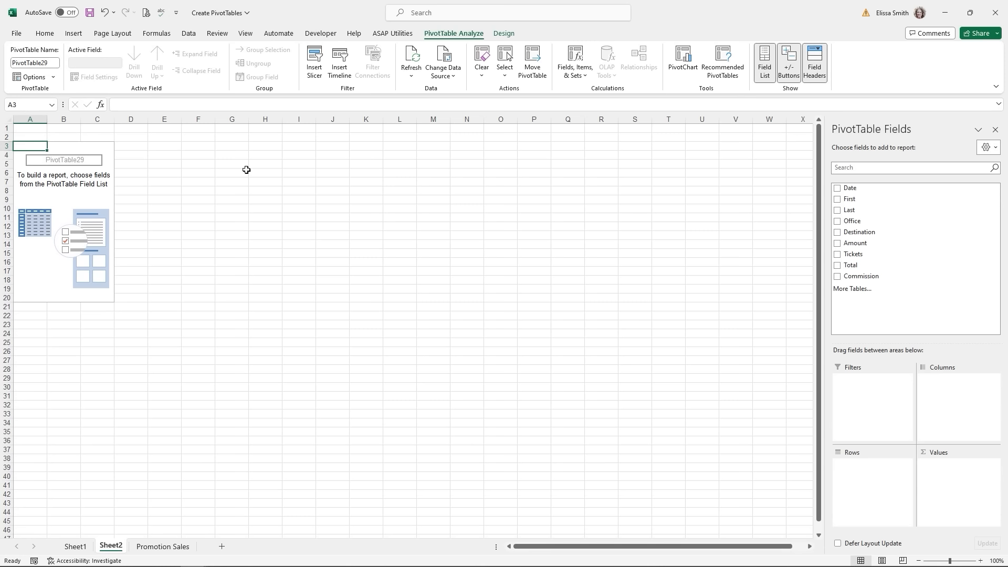
{"action": "left_click", "coordinate": [439, 198]}
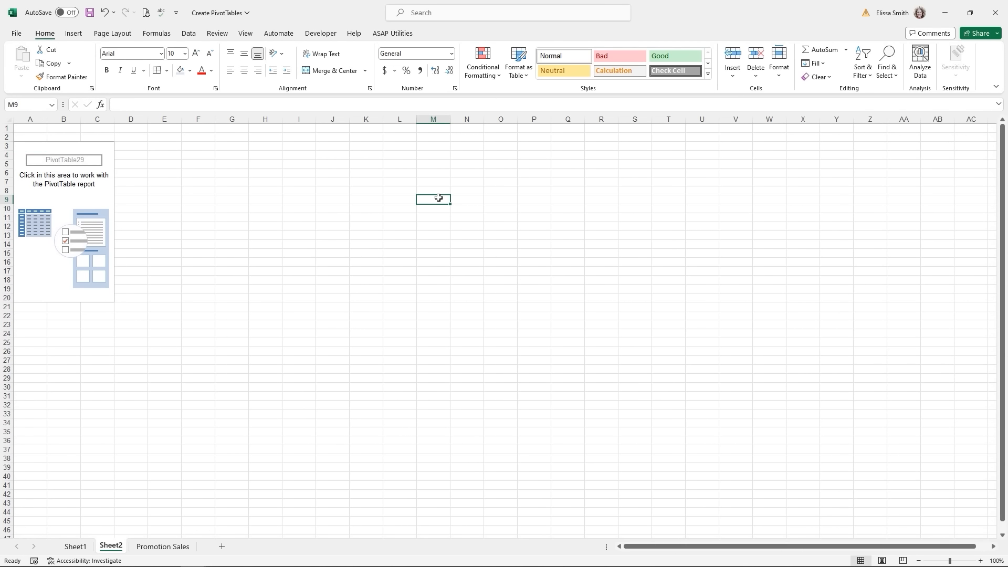
{"action": "left_click", "coordinate": [32, 145]}
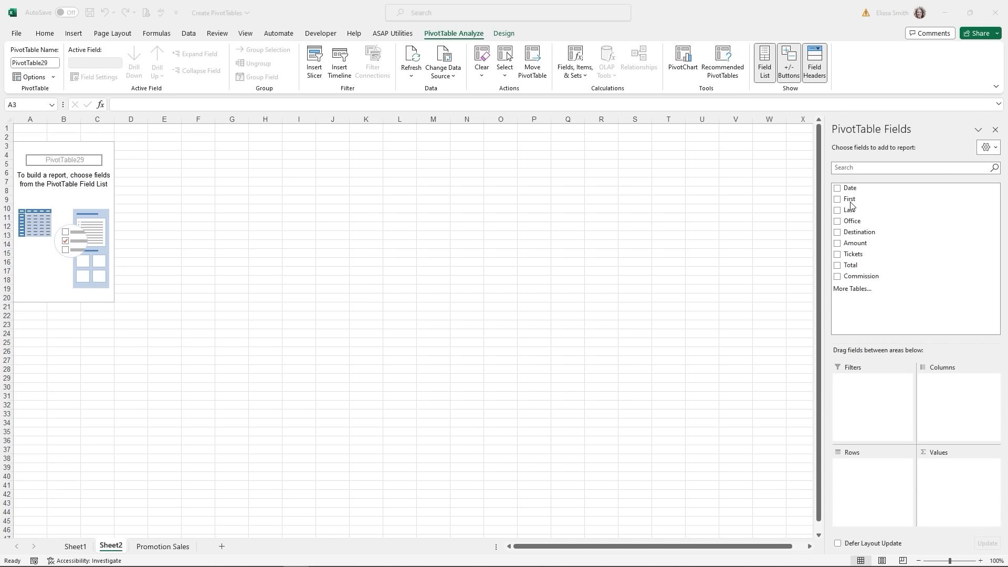
- Put Office in Rows, Destination in Columns and Sum of Total in Values
{"action": "left_click", "coordinate": [853, 223]}
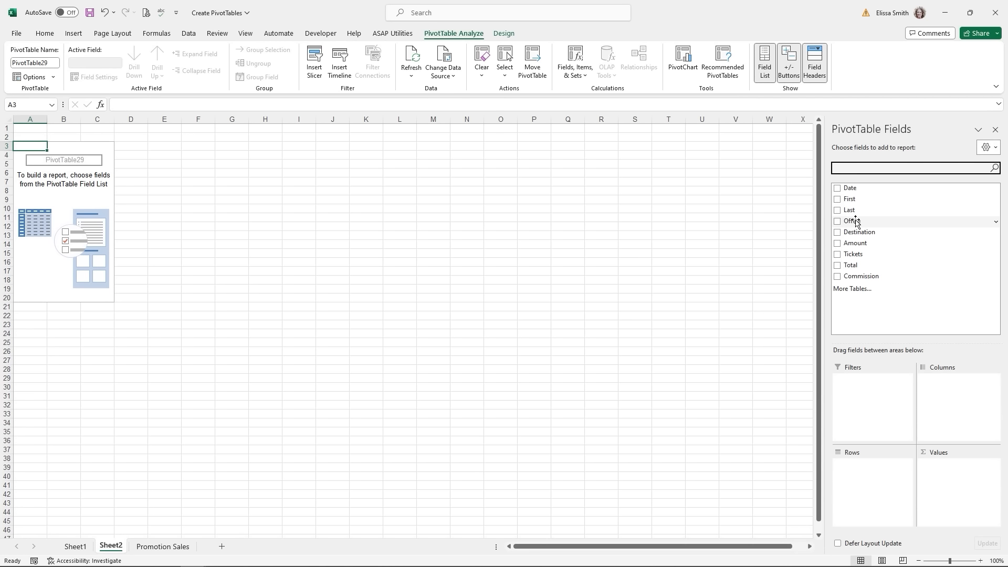
{"action": "left_click_drag", "start_coordinate": [856, 221], "coordinate": [852, 486]}
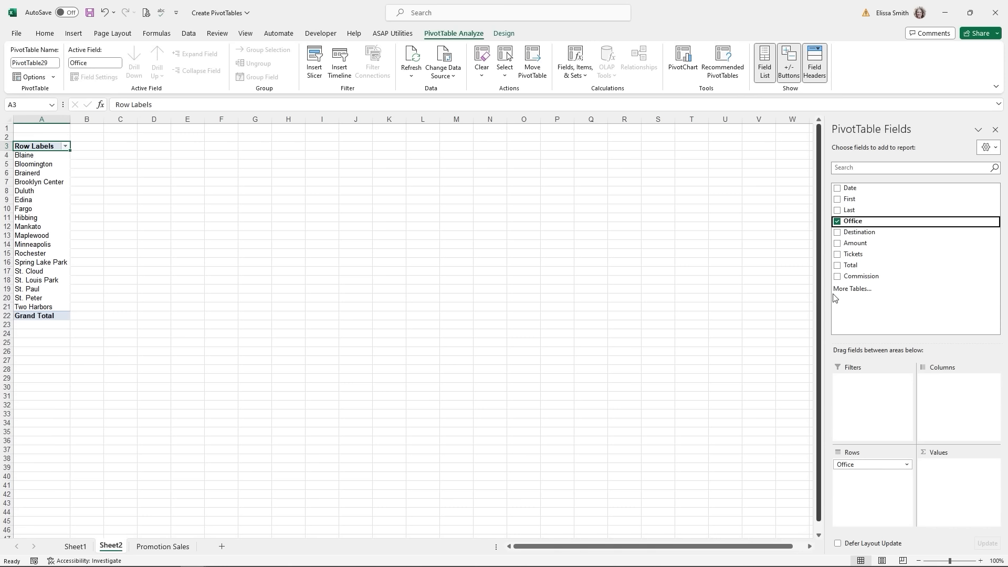
{"action": "left_click_drag", "start_coordinate": [867, 234], "coordinate": [952, 400]}
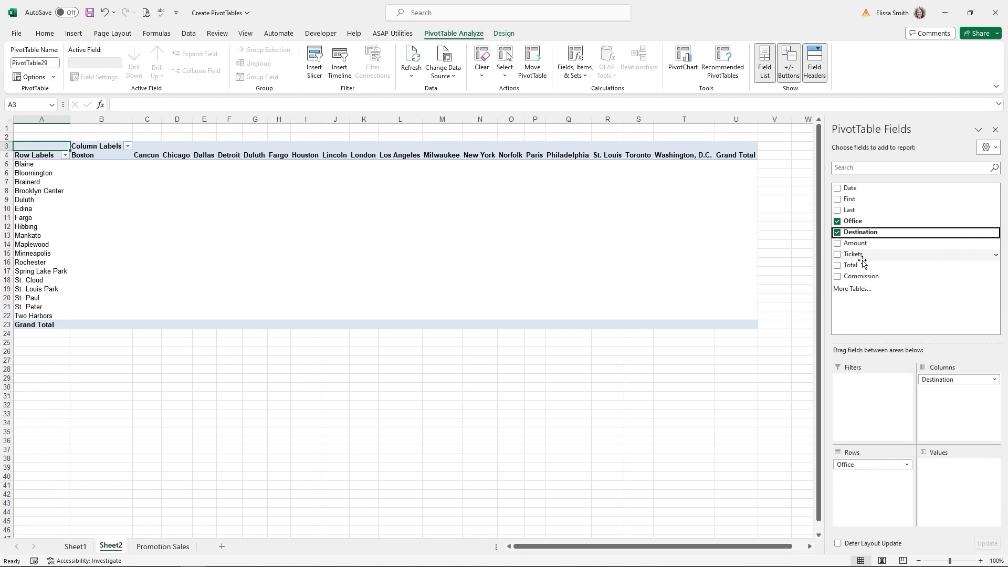
{"action": "left_click_drag", "start_coordinate": [852, 269], "coordinate": [969, 484]}
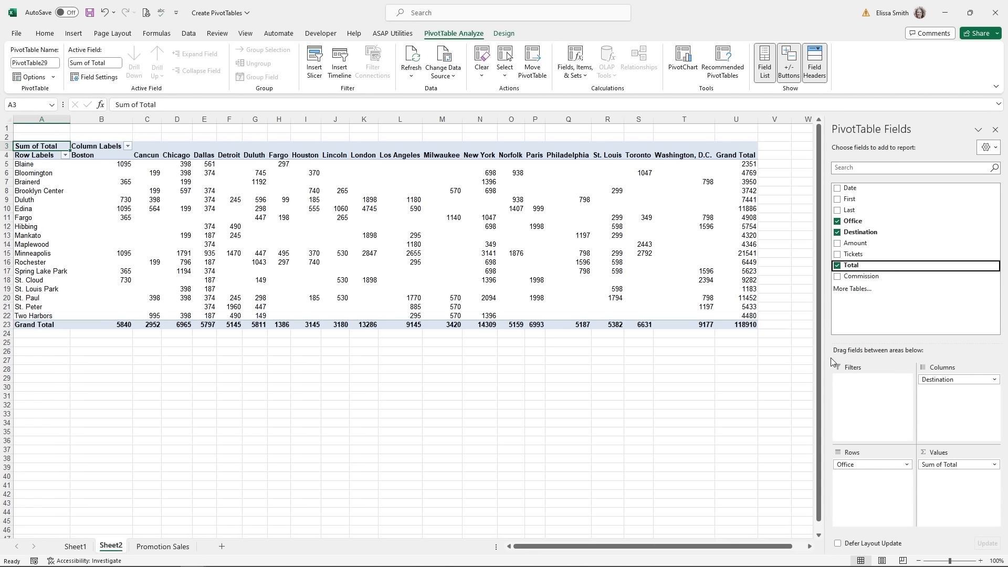
{"action": "left_click", "coordinate": [614, 165]}
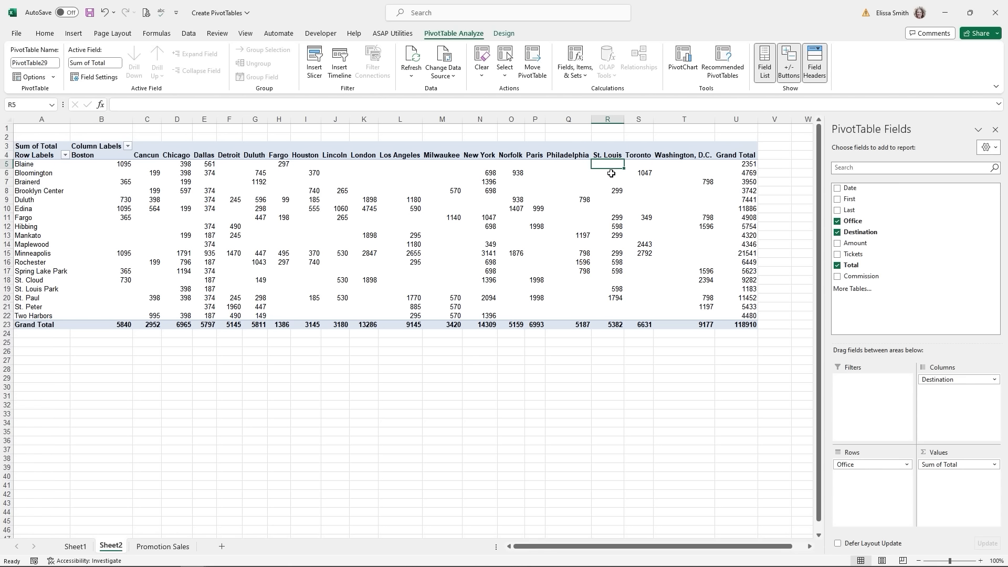
{"action": "left_click", "coordinate": [611, 173]}
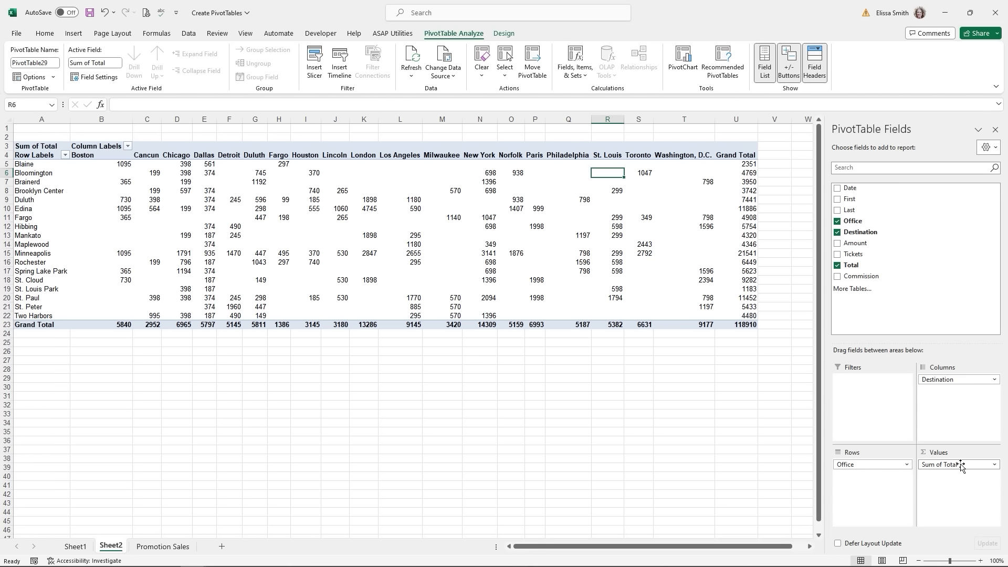
- Change the Total value field to summarize by Average instead of Sum
{"action": "left_click", "coordinate": [994, 465]}
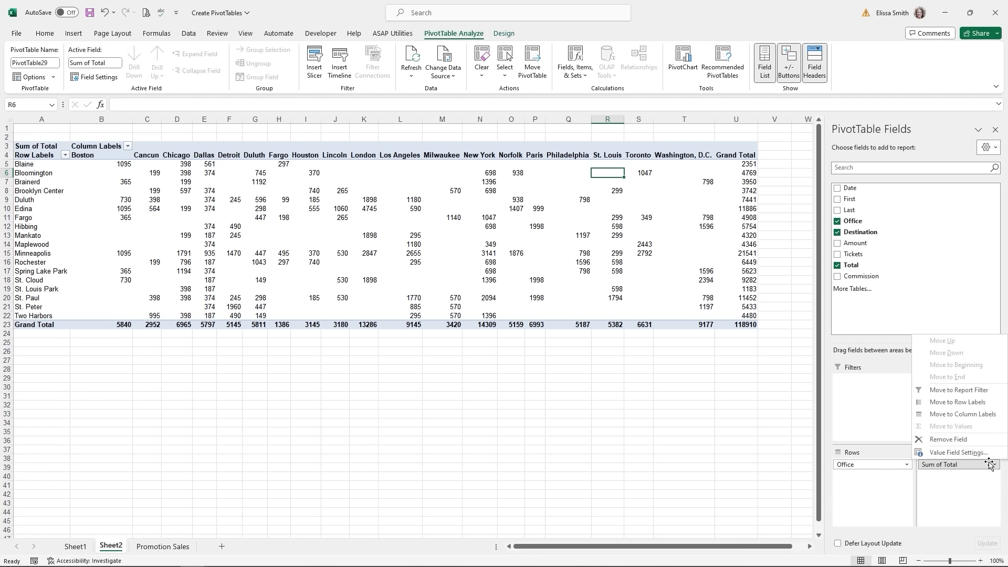
{"action": "left_click", "coordinate": [966, 452]}
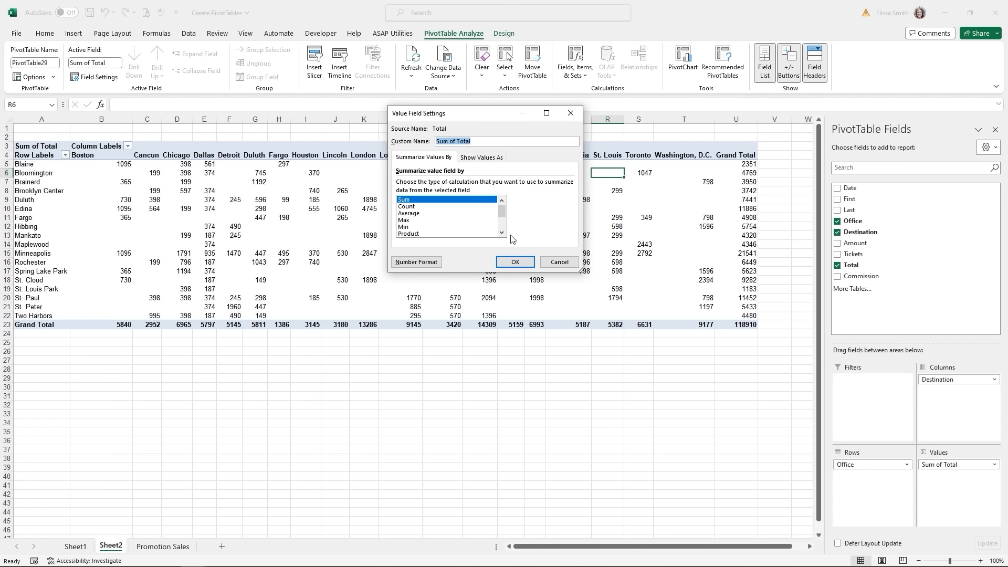
{"action": "mouse_move", "coordinate": [501, 212]}
{"action": "left_mouse_down"}
{"action": "mouse_move", "coordinate": [502, 229]}
{"action": "mouse_move", "coordinate": [502, 202]}
{"action": "left_mouse_up"}
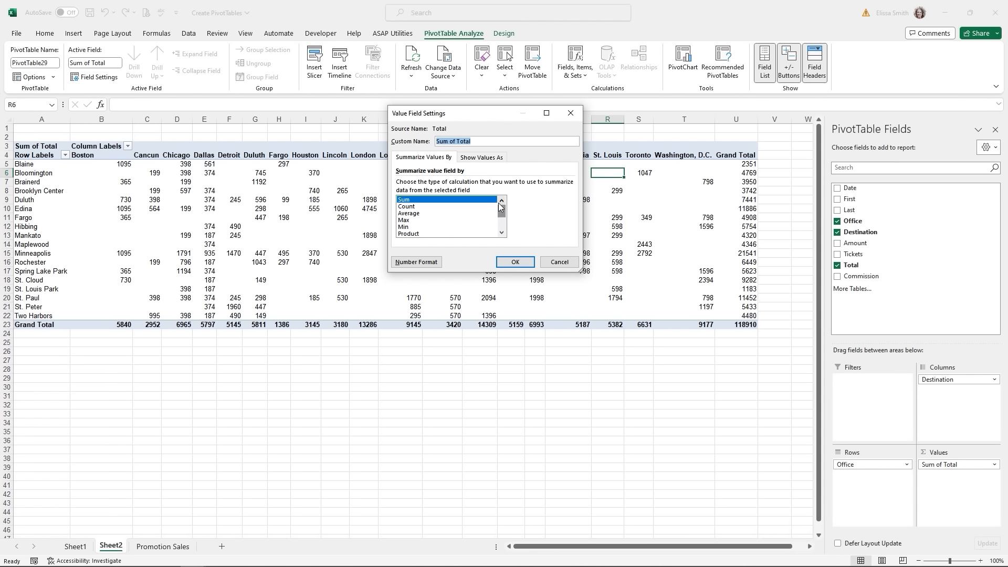
{"action": "left_click", "coordinate": [414, 215]}
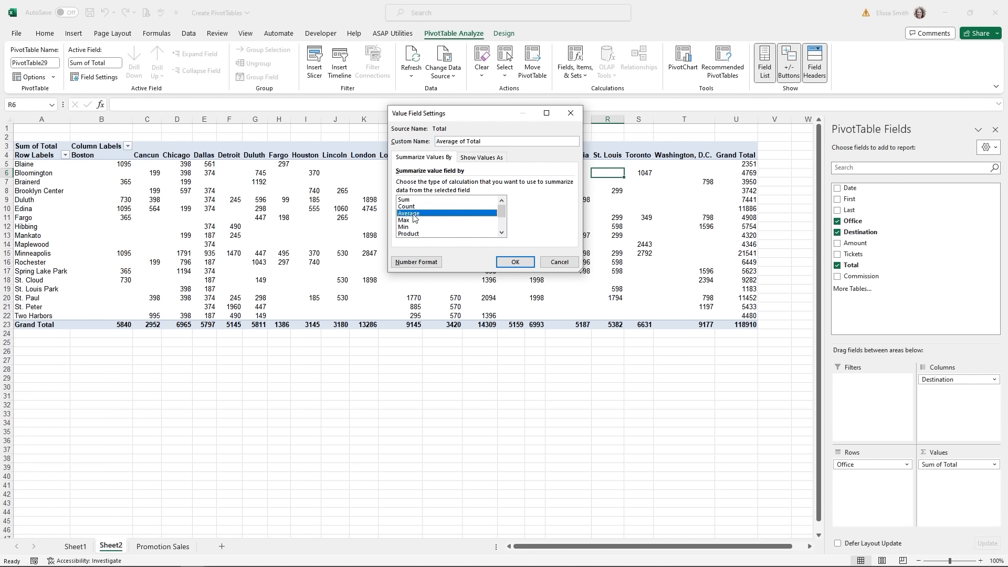
{"action": "left_click", "coordinate": [514, 262]}
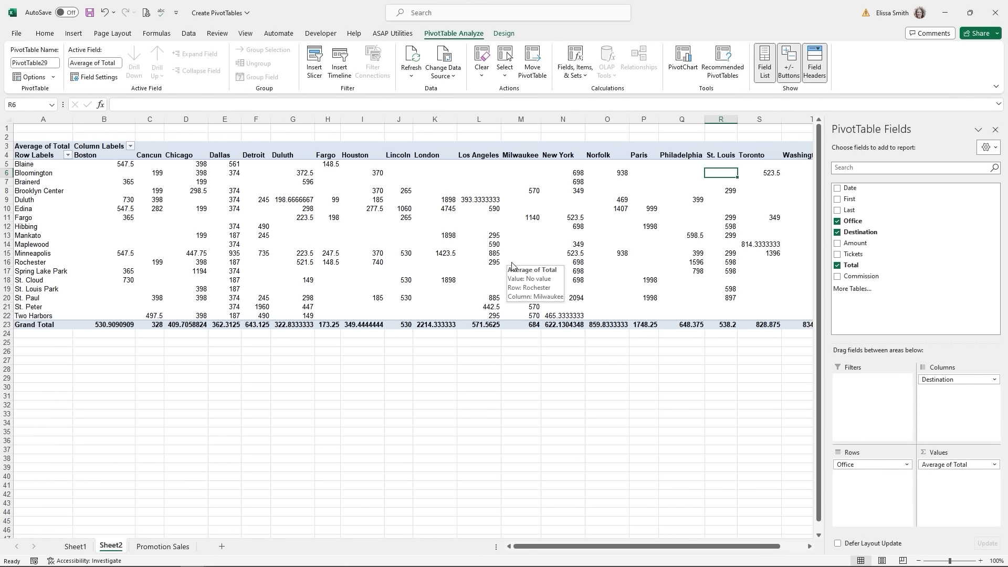
- Format the pivot table's average values as Currency
{"action": "right_click", "coordinate": [492, 236]}
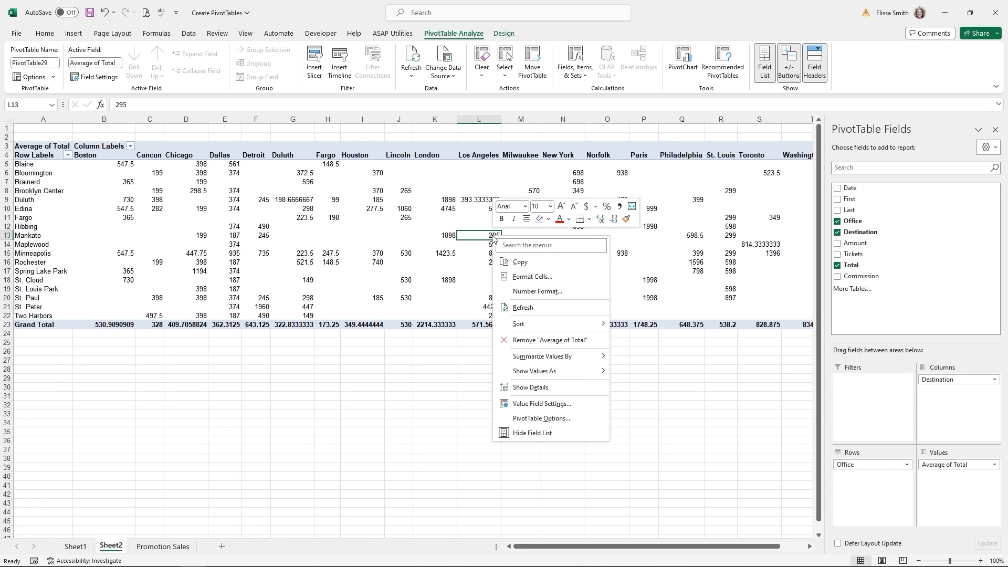
{"action": "left_click", "coordinate": [538, 292]}
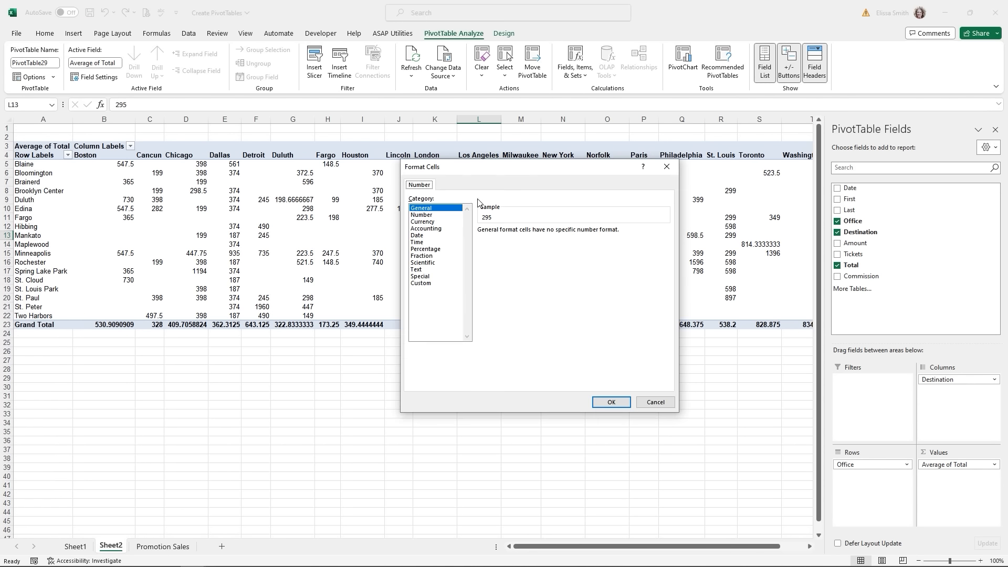
{"action": "left_click", "coordinate": [432, 222]}
{"action": "left_click", "coordinate": [610, 402]}
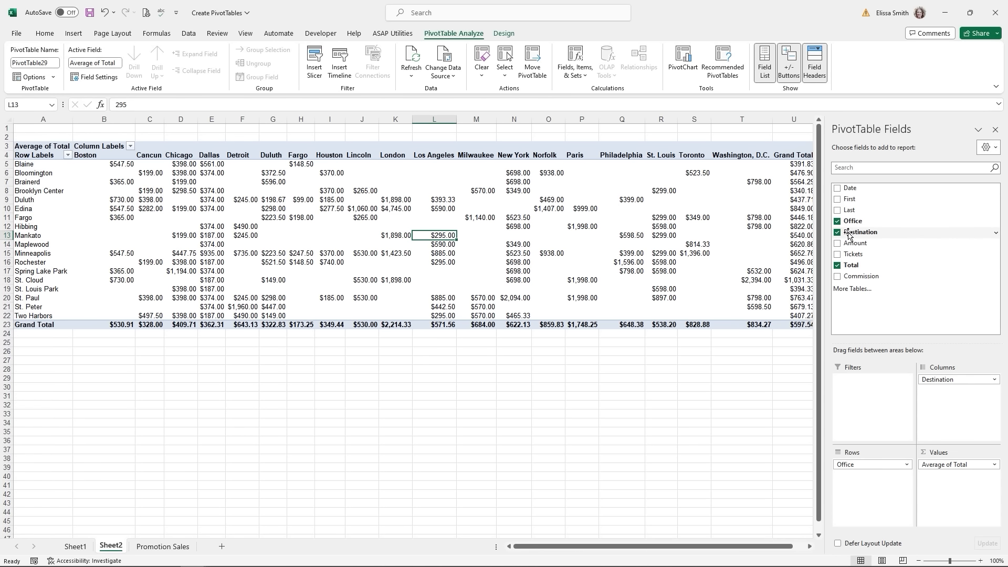
- Nest Destination under Office in Rows and check the $597.54 grand total average
{"action": "left_click_drag", "start_coordinate": [849, 235], "coordinate": [871, 491]}
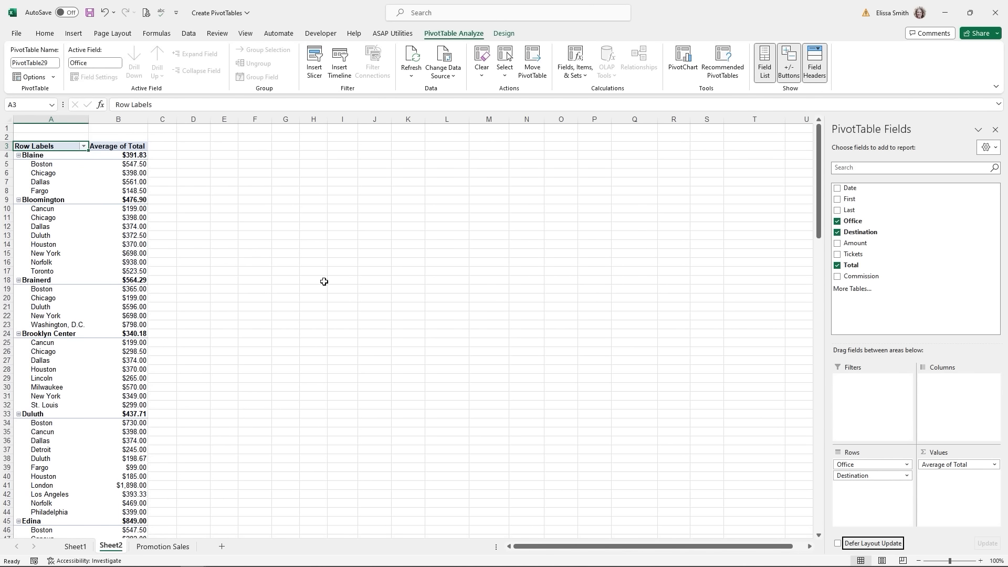
{"action": "mouse_move", "coordinate": [124, 193]}
{"action": "left_click", "coordinate": [134, 201]}
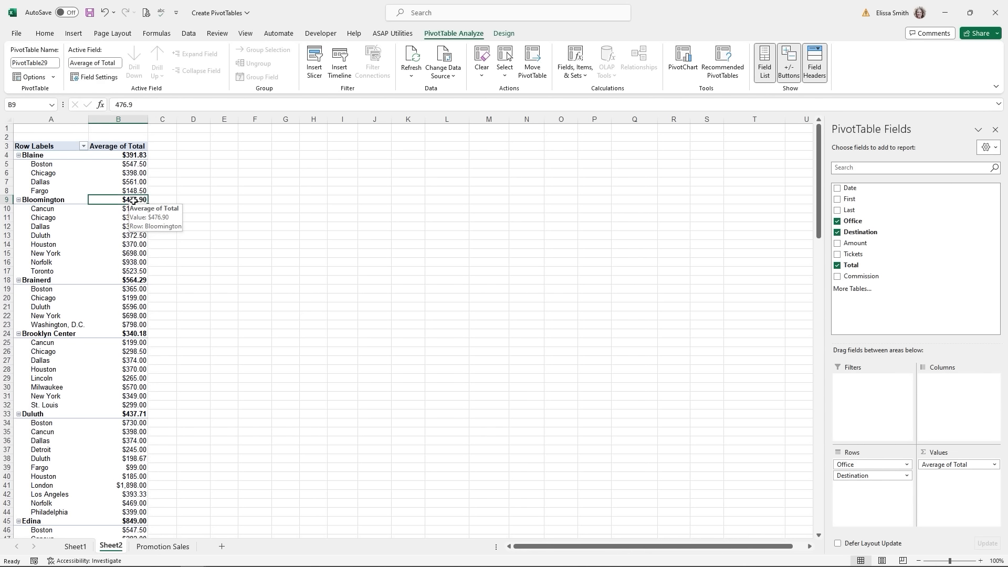
{"action": "scroll", "coordinate": [133, 201], "scroll_direction": "down", "scroll_amount": 20}
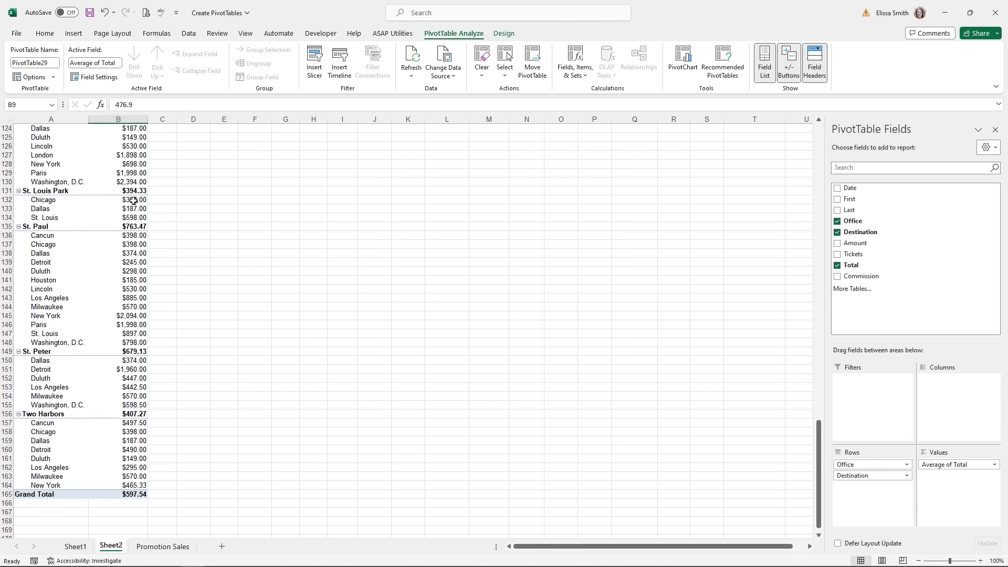
{"action": "scroll", "coordinate": [133, 202], "scroll_direction": "down", "scroll_amount": 1}
{"action": "left_click", "coordinate": [125, 467]}
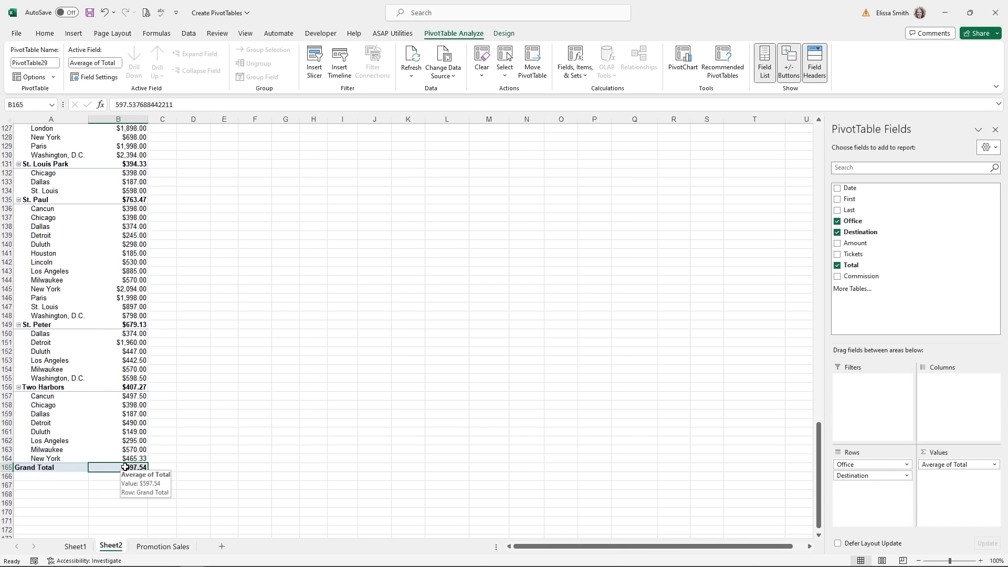
- Change the ticket counts to 6 in row 9, 10 in G16 and 9 in G26, then view Sheet2's PivotTable
{"action": "left_click", "coordinate": [164, 547]}
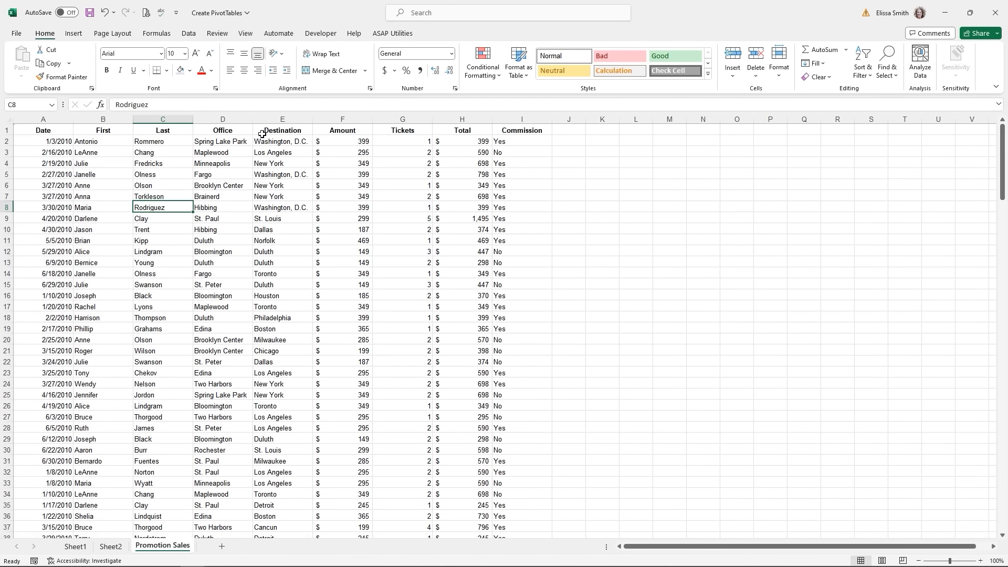
{"action": "left_click", "coordinate": [381, 215]}
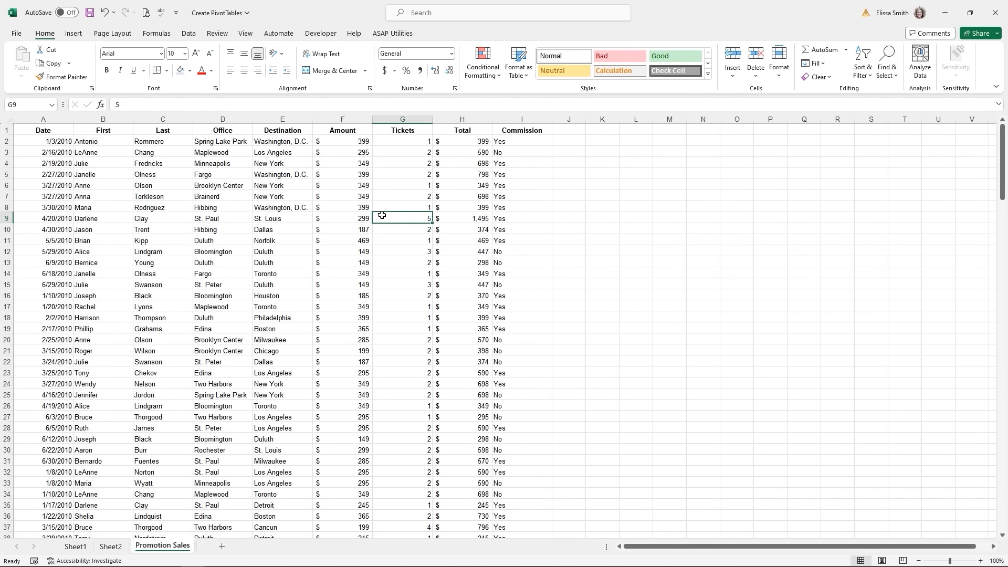
{"action": "type", "text": "6"}
{"action": "left_click", "coordinate": [385, 292]}
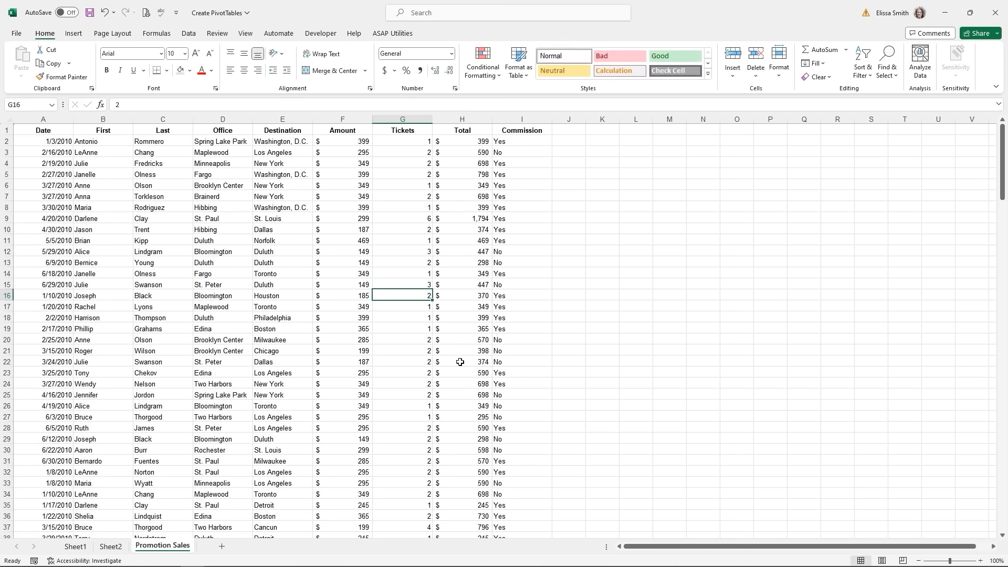
{"action": "type", "text": "10"}
{"action": "key", "text": "Return"}
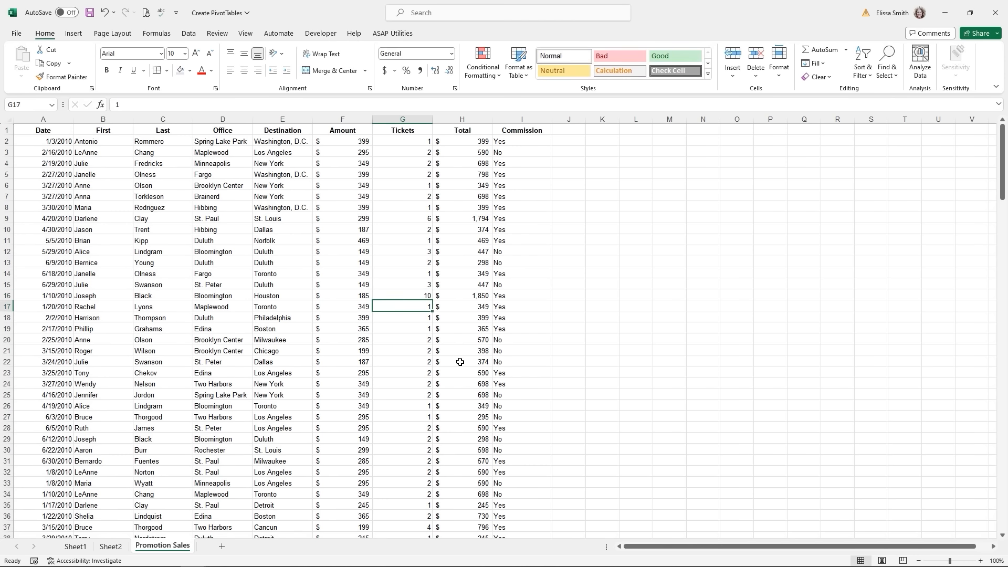
{"action": "left_click", "coordinate": [402, 403]}
{"action": "type", "text": "9"}
{"action": "key", "text": "Return"}
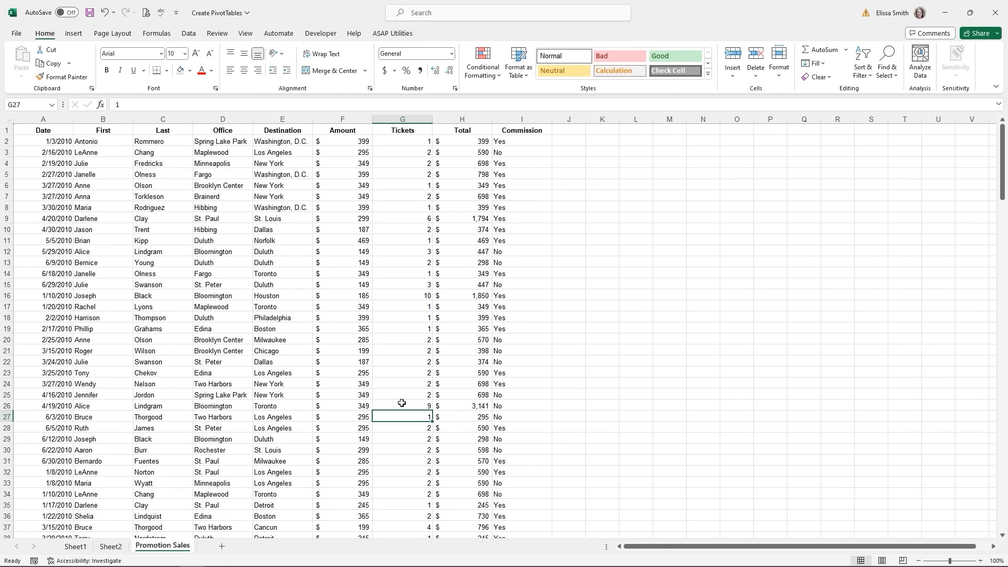
{"action": "key", "text": "Return"}
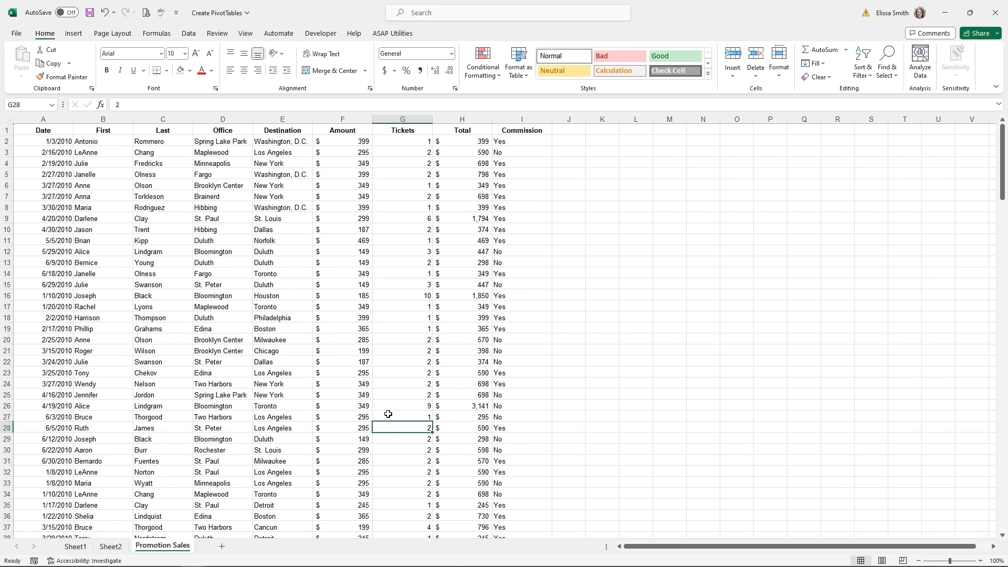
{"action": "left_click", "coordinate": [114, 550]}
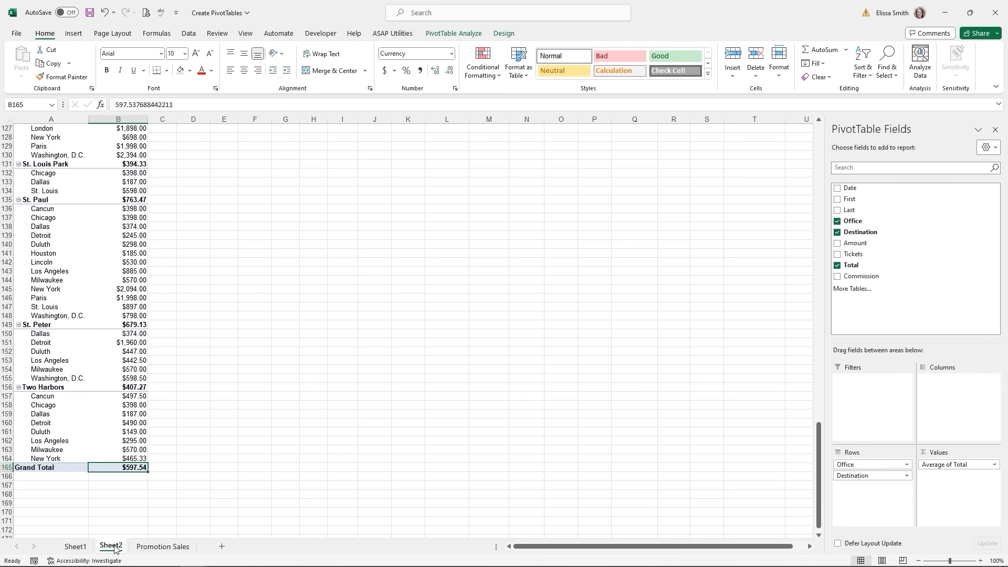
- Refresh the Sheet2 PivotTable so the Grand Total average updates to $620.51
{"action": "right_click", "coordinate": [80, 239]}
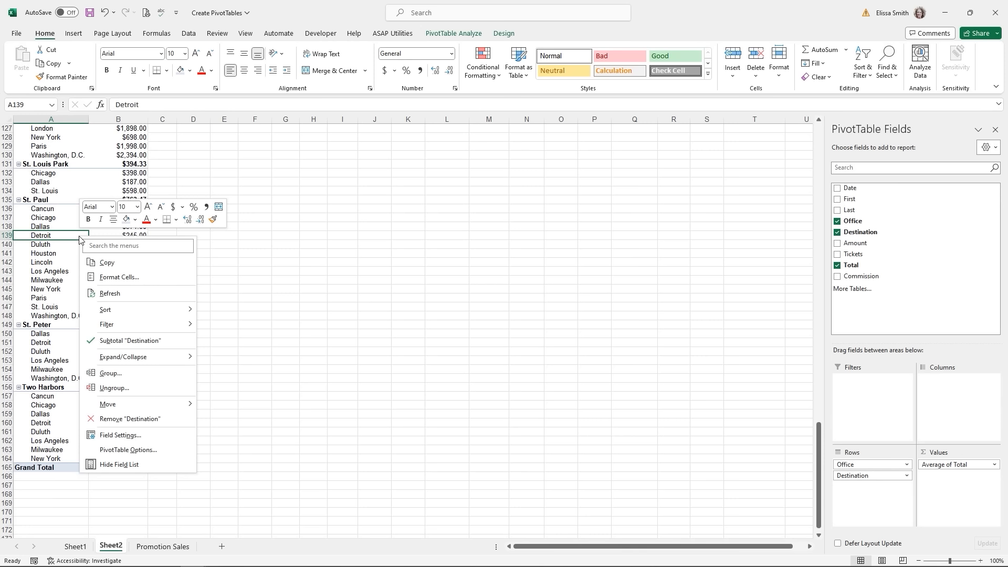
{"action": "left_click", "coordinate": [116, 294]}
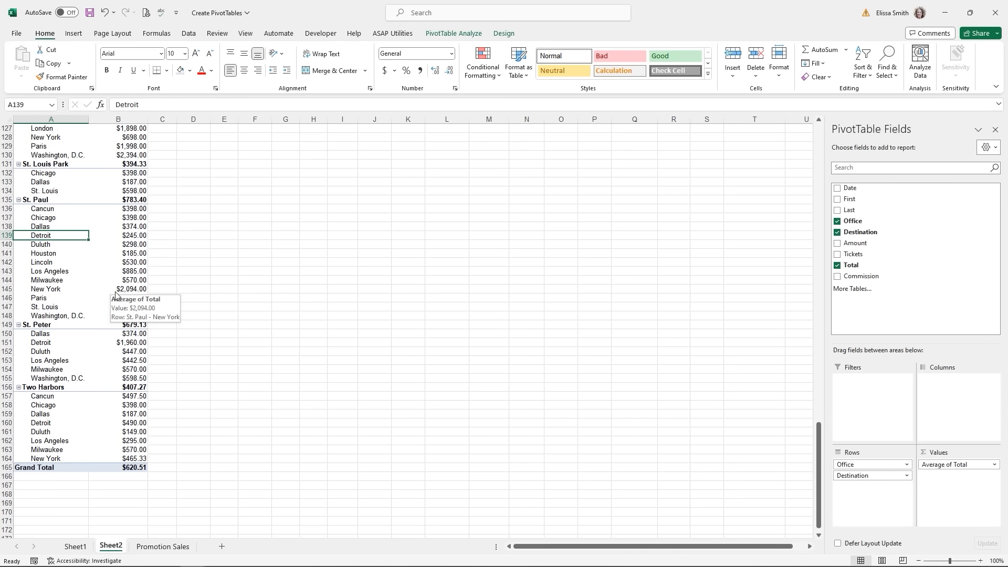
{"action": "scroll", "coordinate": [116, 294], "scroll_direction": "up", "scroll_amount": 4}
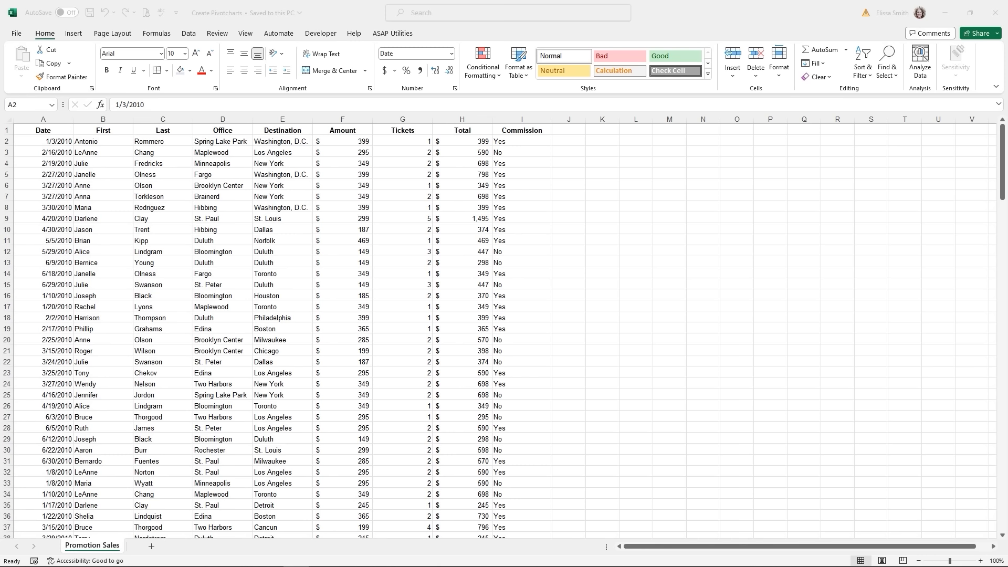
- Create a Chart1 chart sheet from the headers and first data rows A1:I19 with F11
{"action": "left_click", "coordinate": [56, 128]}
{"action": "left_click_drag", "start_coordinate": [51, 127], "coordinate": [509, 323]}
{"action": "key", "text": "F11"}
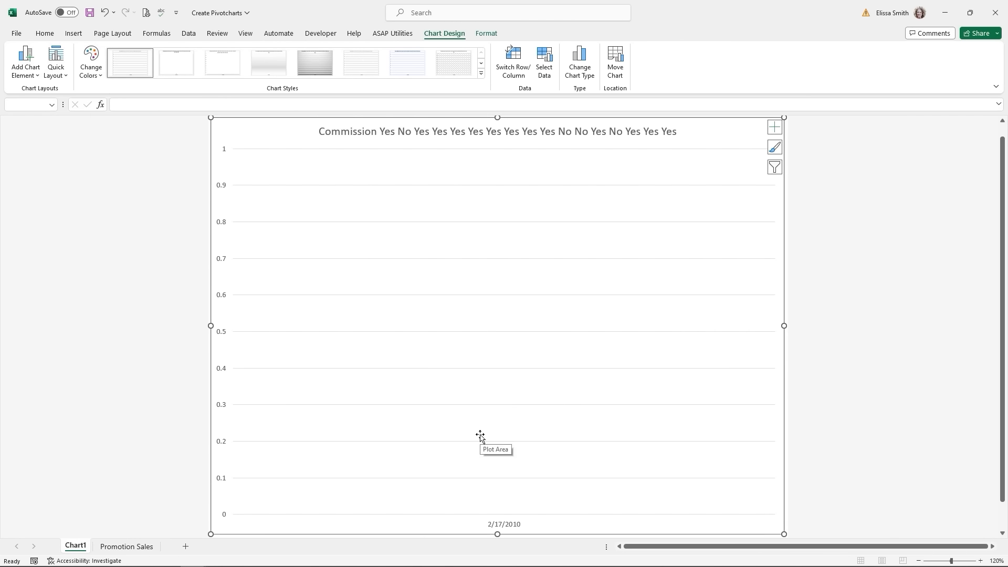
- From a Promotion Sales data cell, bring up the Insert PivotChart dropdown choices
{"action": "left_click", "coordinate": [138, 548]}
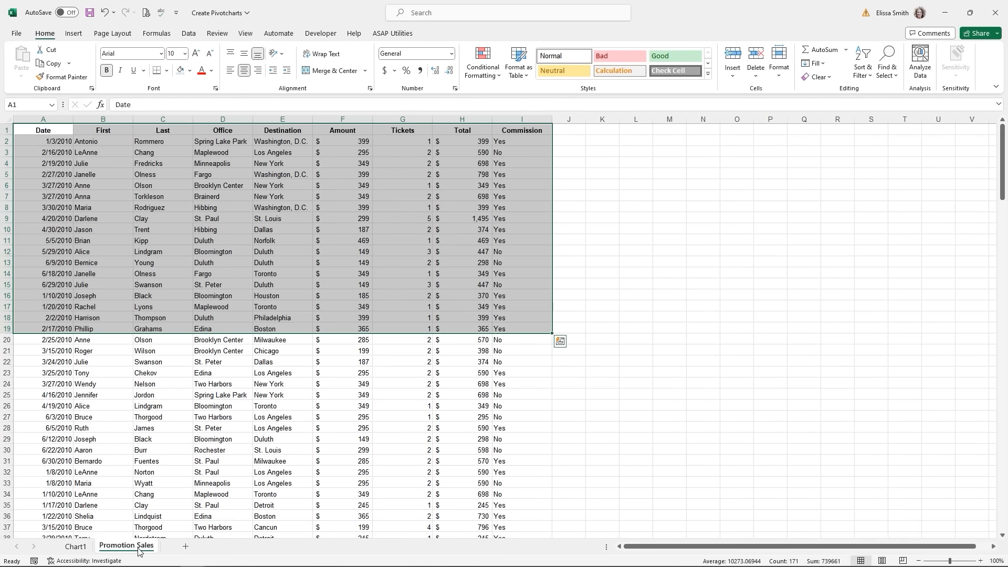
{"action": "left_click", "coordinate": [184, 443]}
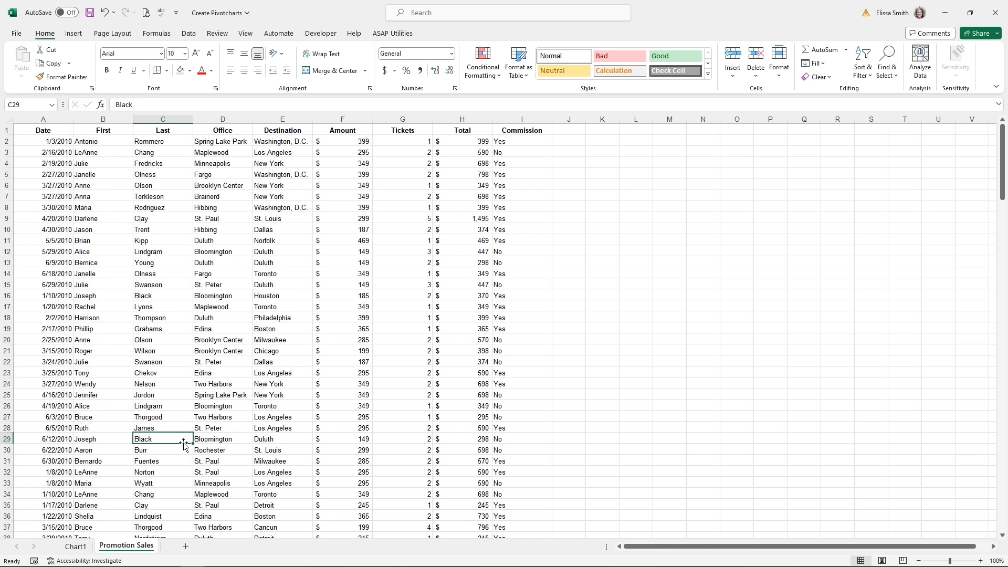
{"action": "left_click", "coordinate": [191, 269]}
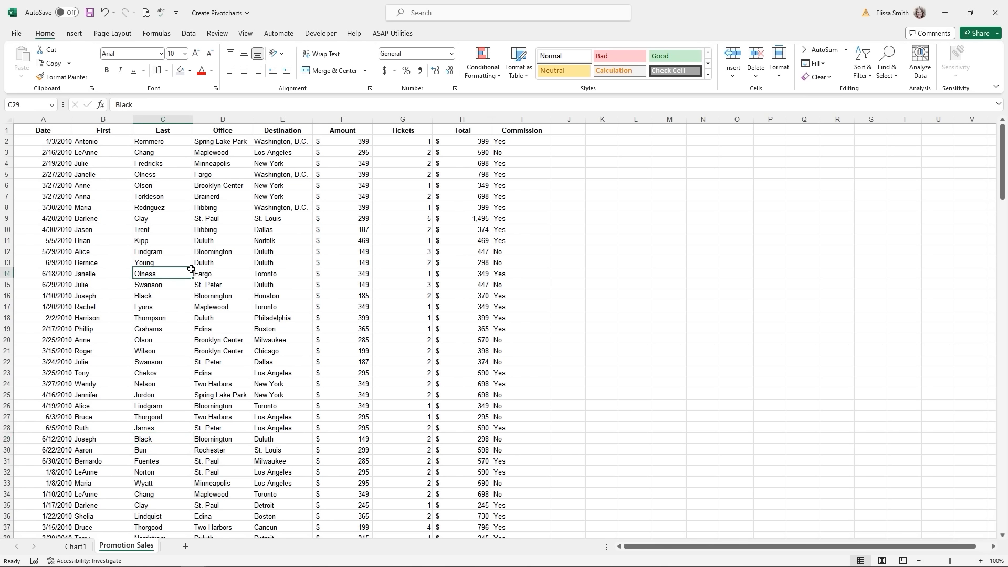
{"action": "left_click", "coordinate": [74, 34]}
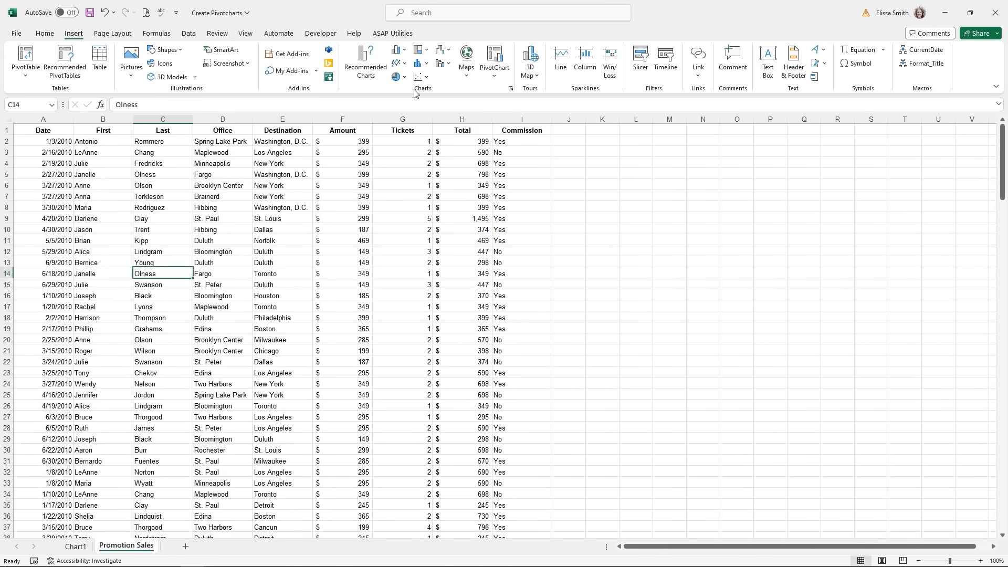
{"action": "left_click", "coordinate": [496, 79]}
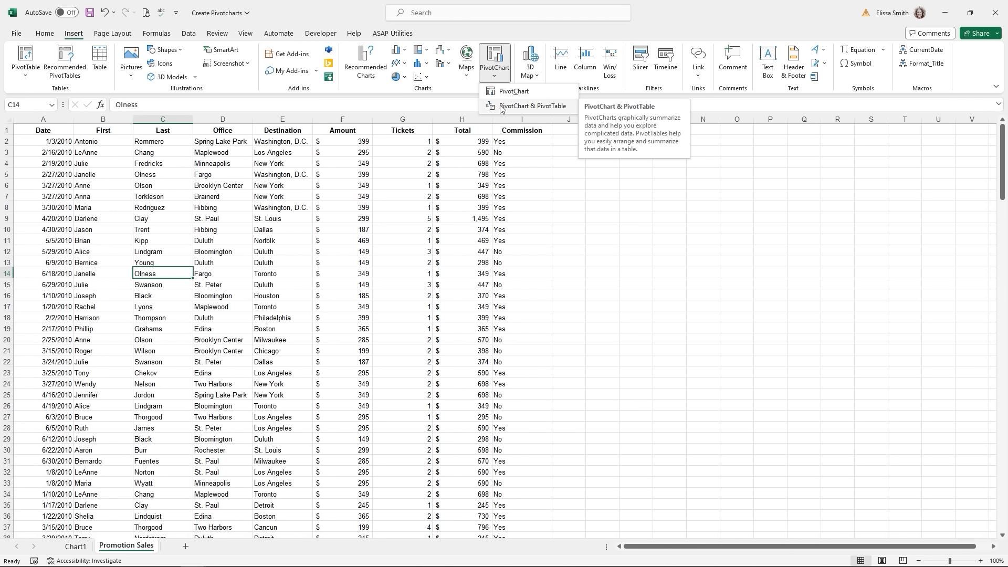
- Create a PivotChart with PivotTable from A1:I200 on a new worksheet
{"action": "left_click", "coordinate": [498, 58]}
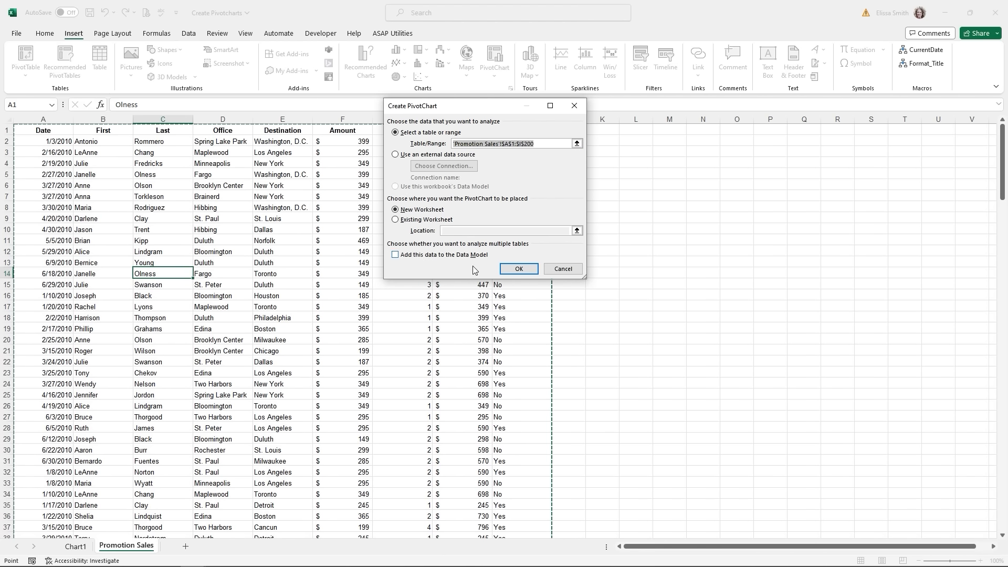
{"action": "left_click", "coordinate": [516, 268]}
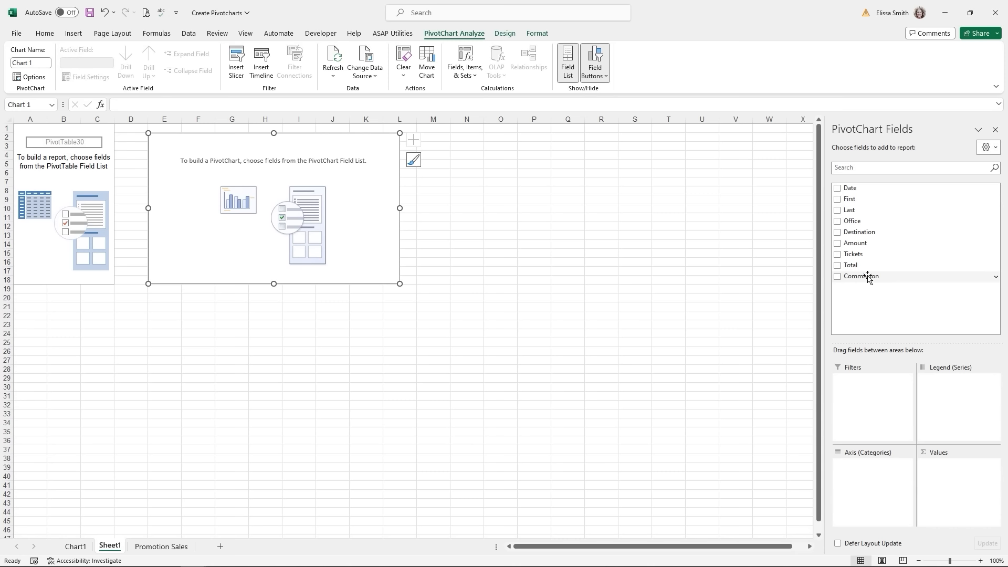
- Plot Sum of Total by Office as columns, replacing Destination on the axis, and enlarge the chart
{"action": "left_click_drag", "start_coordinate": [864, 232], "coordinate": [867, 481]}
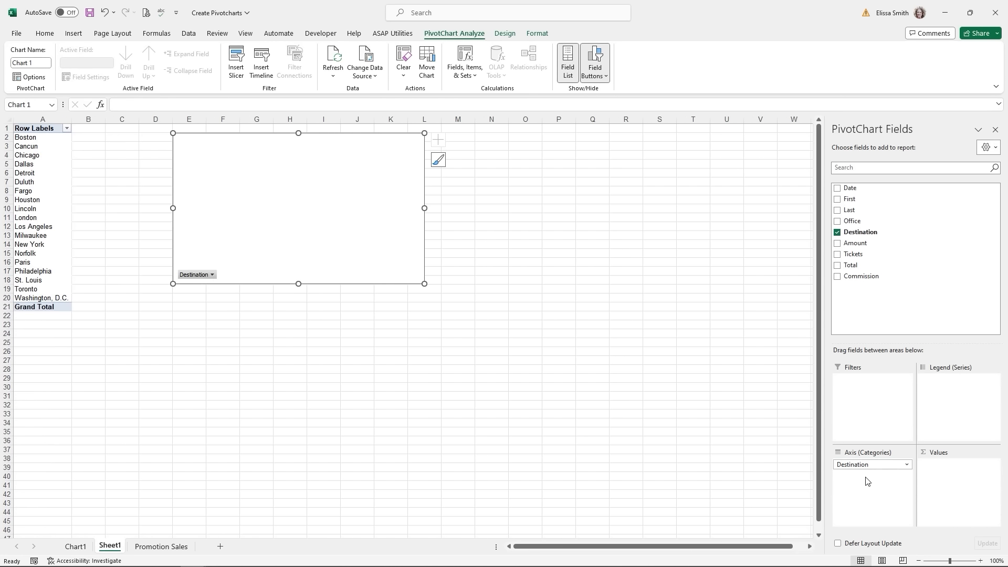
{"action": "left_click_drag", "start_coordinate": [839, 267], "coordinate": [959, 465]}
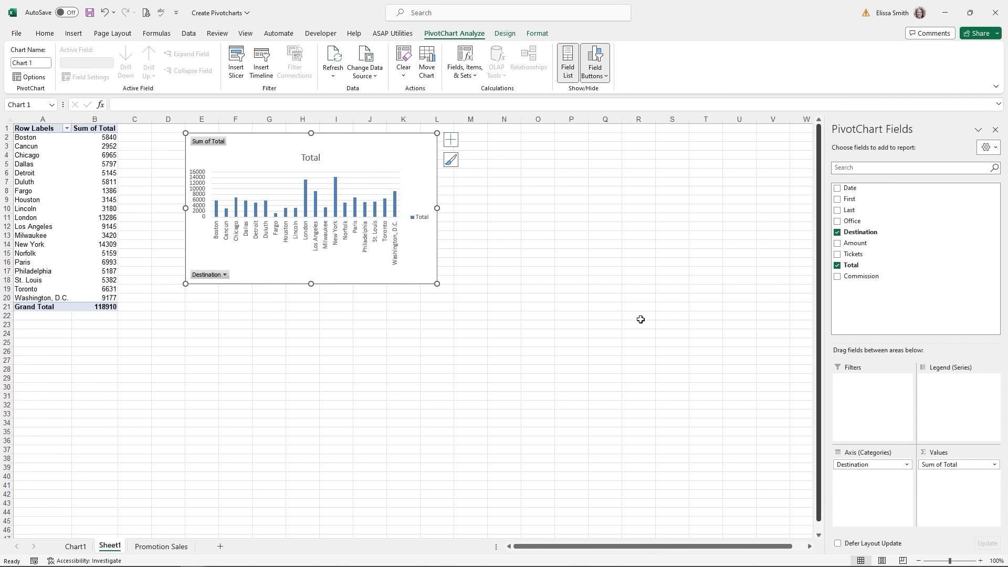
{"action": "left_click_drag", "start_coordinate": [436, 284], "coordinate": [529, 329]}
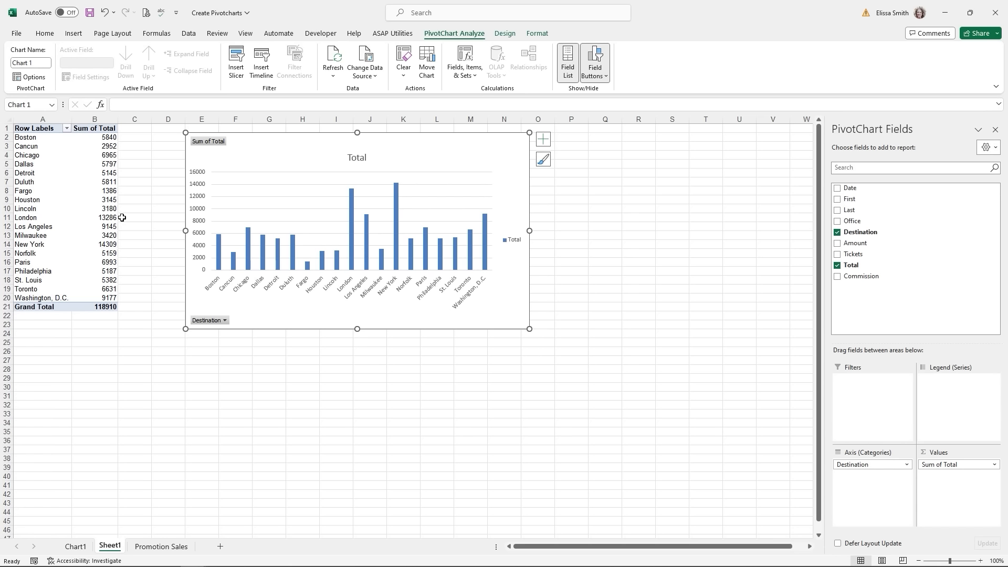
{"action": "mouse_move", "coordinate": [94, 217]}
{"action": "left_click_drag", "start_coordinate": [850, 221], "coordinate": [962, 412]}
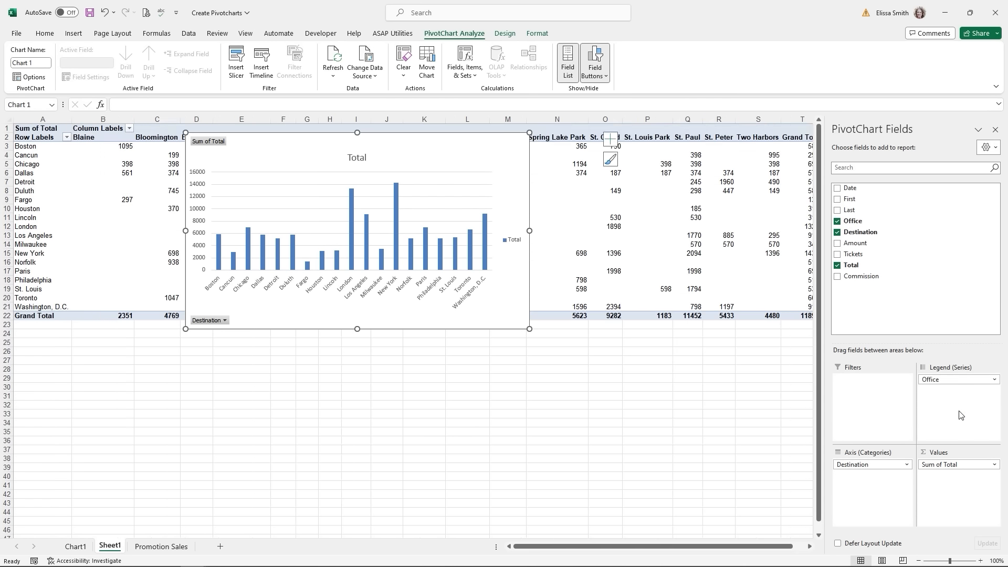
{"action": "left_click_drag", "start_coordinate": [597, 329], "coordinate": [672, 367]}
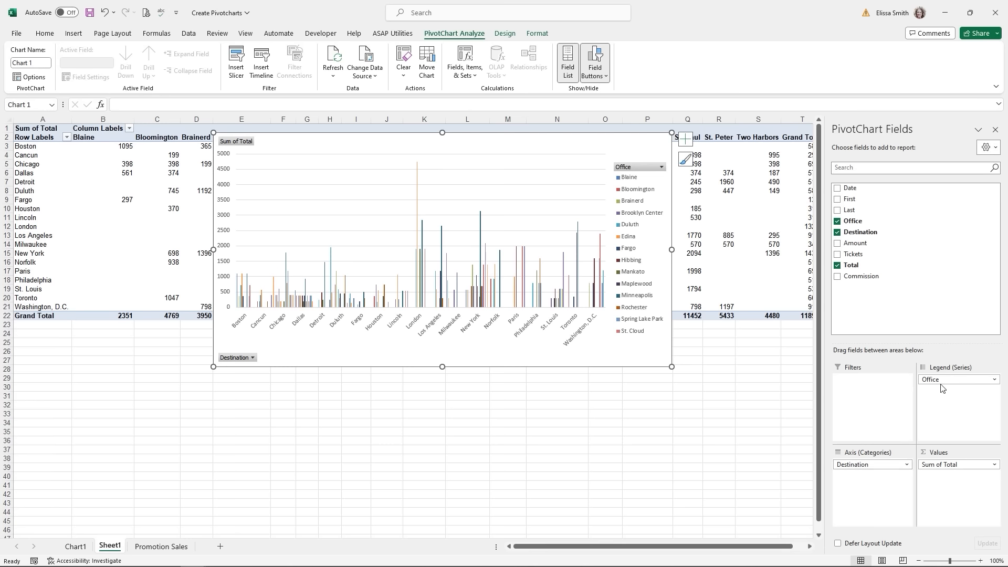
{"action": "left_click_drag", "start_coordinate": [941, 387], "coordinate": [705, 463]}
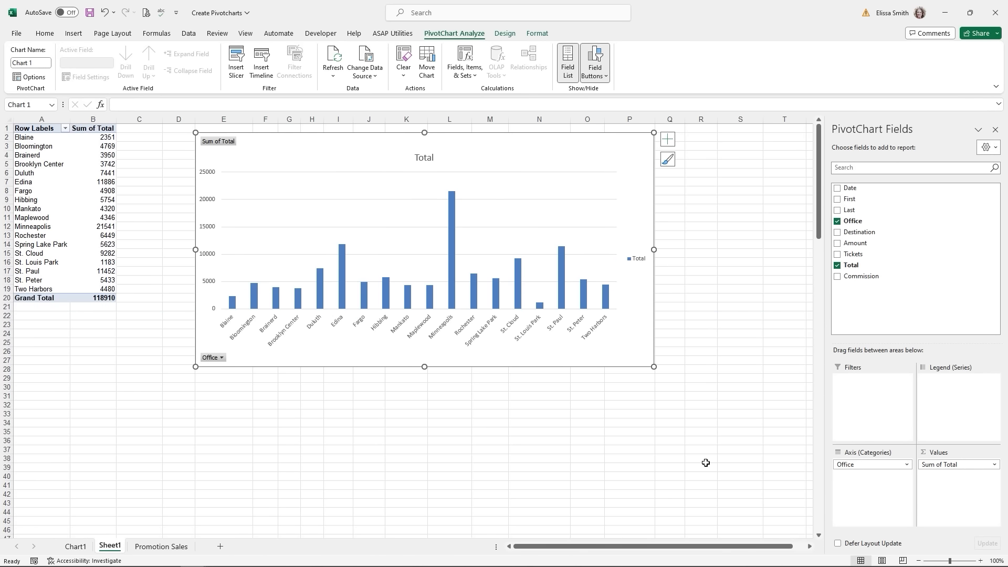
- Turn on Data Labels and a Data Table for the Office PivotChart
{"action": "left_click", "coordinate": [549, 173]}
{"action": "left_click", "coordinate": [667, 139]}
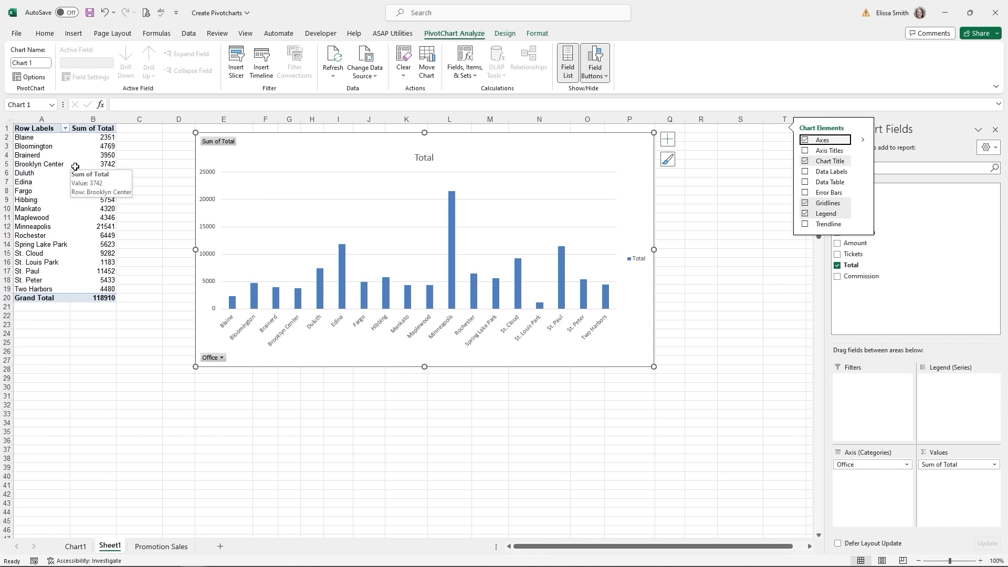
{"action": "left_click", "coordinate": [668, 146]}
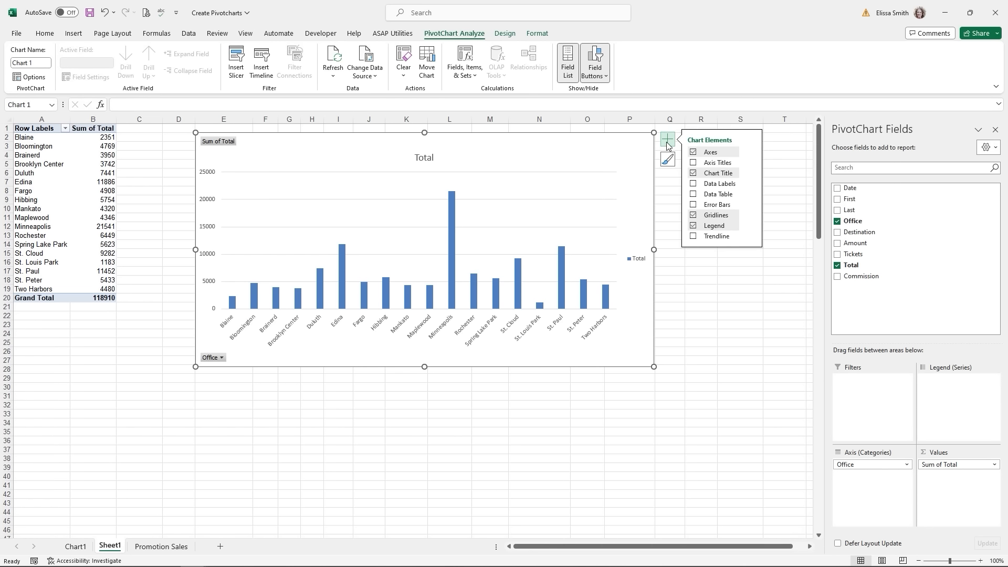
{"action": "left_click", "coordinate": [694, 184]}
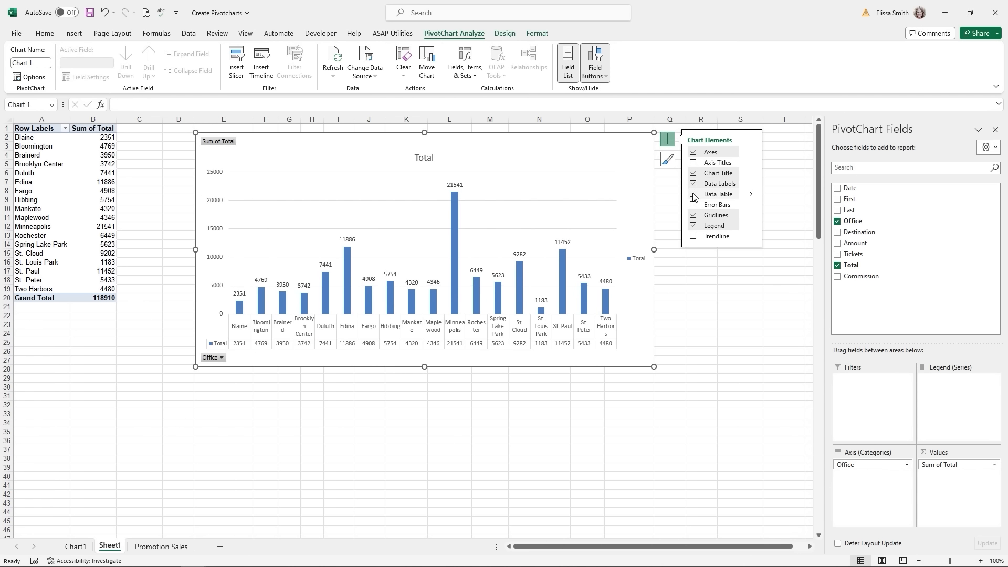
{"action": "left_click", "coordinate": [693, 195]}
{"action": "left_click", "coordinate": [667, 160]}
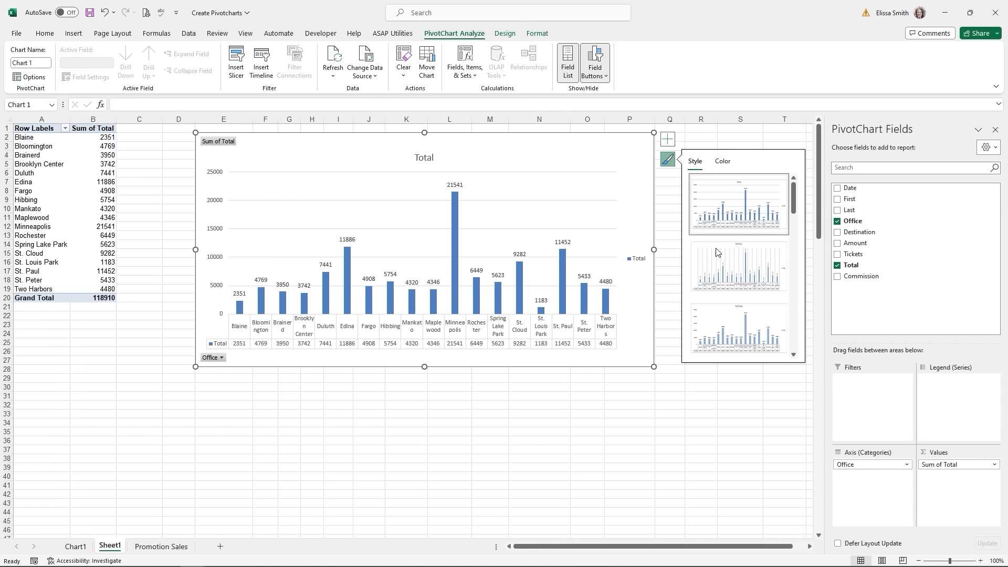
- Apply chart Style 3 to the PivotChart and resize it larger
{"action": "left_click", "coordinate": [733, 329]}
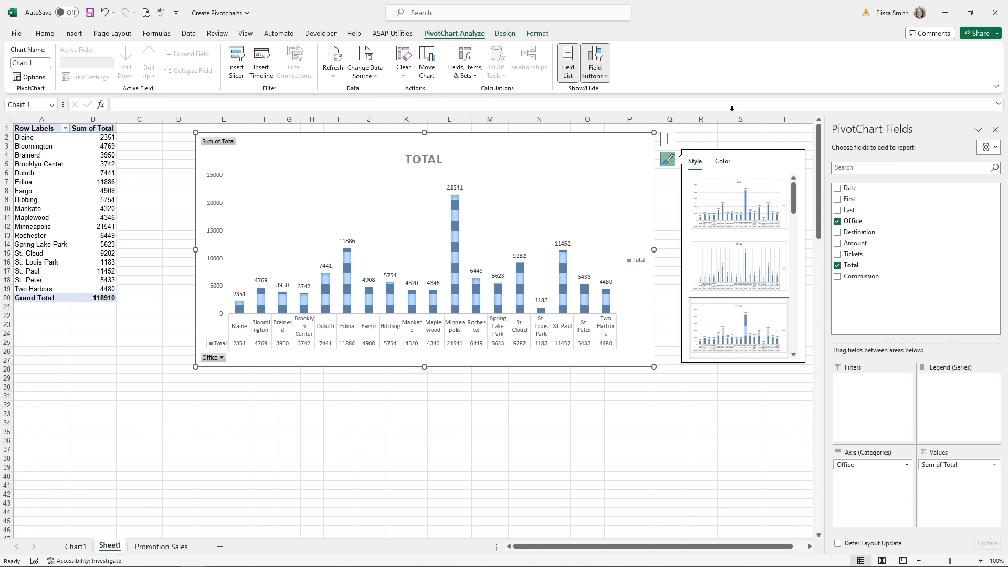
{"action": "left_click", "coordinate": [725, 162]}
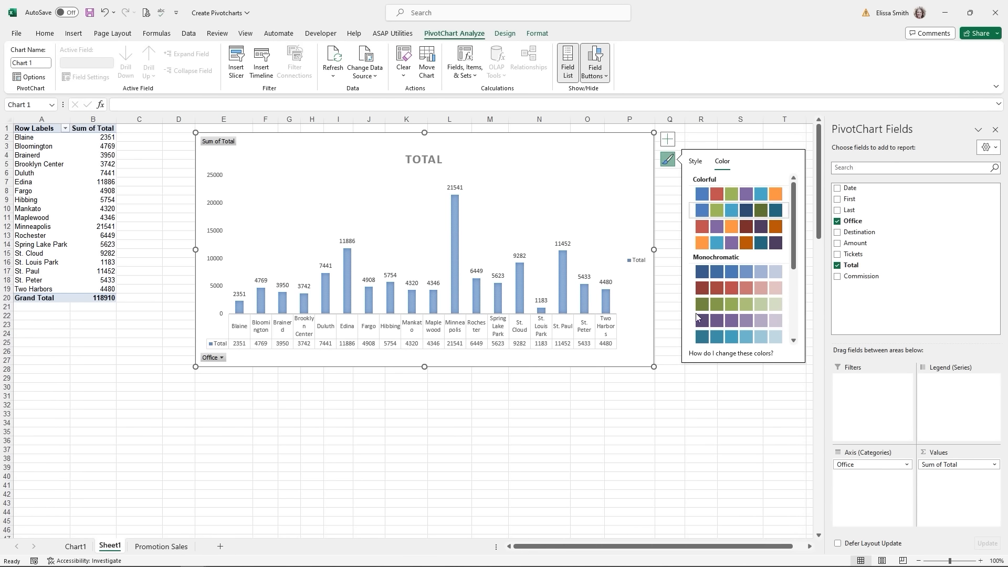
{"action": "left_click", "coordinate": [653, 437]}
{"action": "left_click", "coordinate": [629, 357]}
{"action": "left_click_drag", "start_coordinate": [654, 367], "coordinate": [748, 433]}
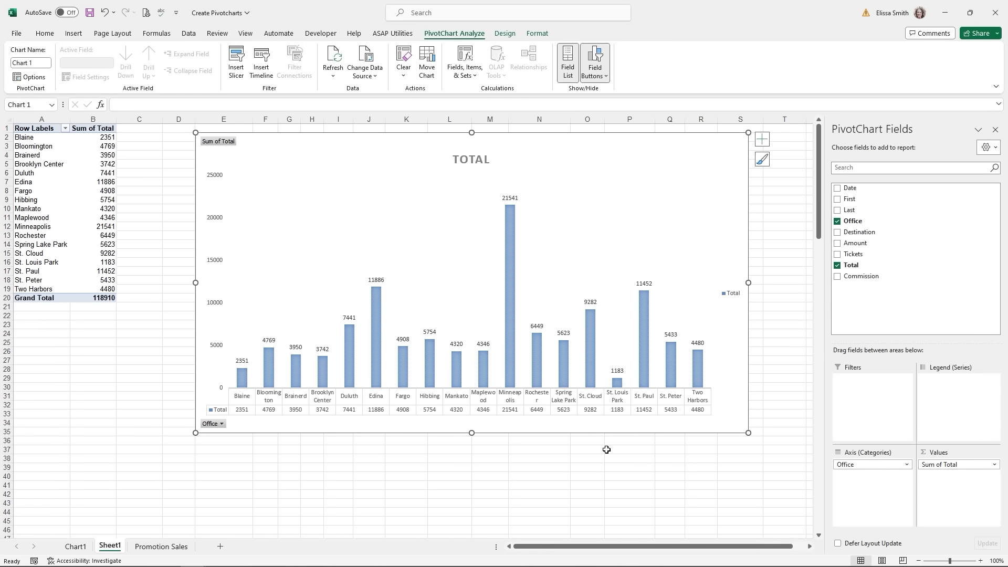
- Refresh the Sheet1 pivot table from its Duluth total value in B6
{"action": "left_click", "coordinate": [179, 547]}
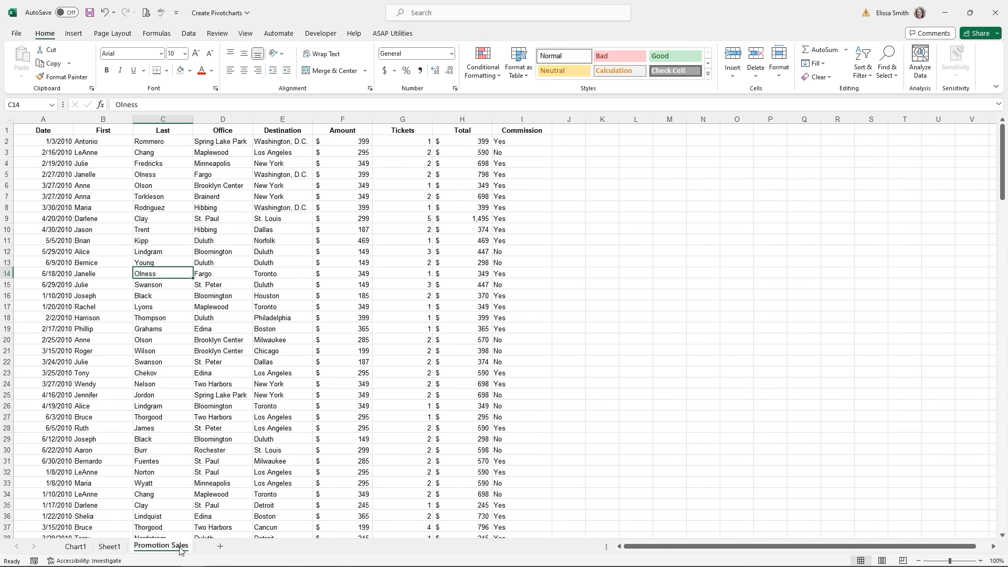
{"action": "left_click", "coordinate": [110, 546]}
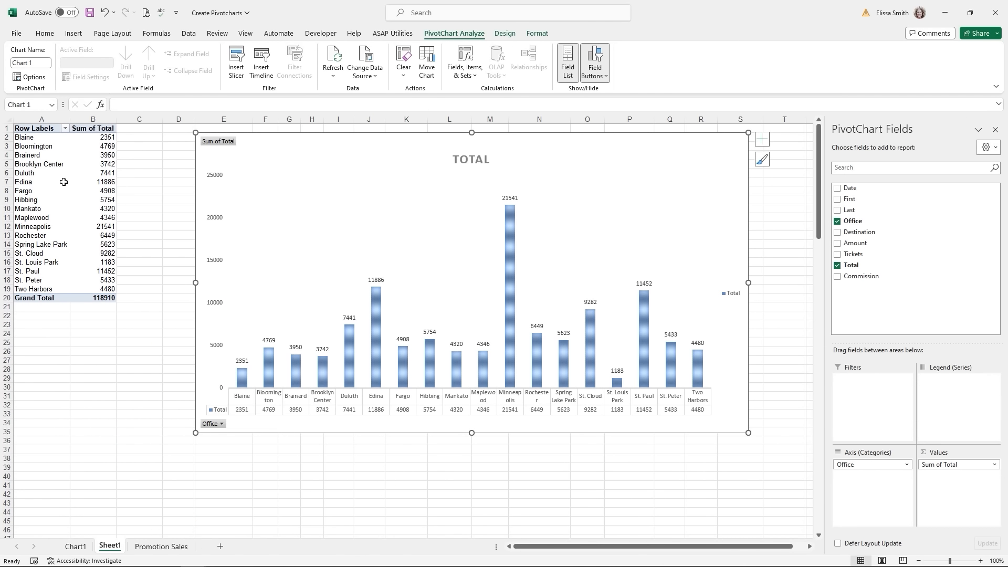
{"action": "right_click", "coordinate": [286, 184]}
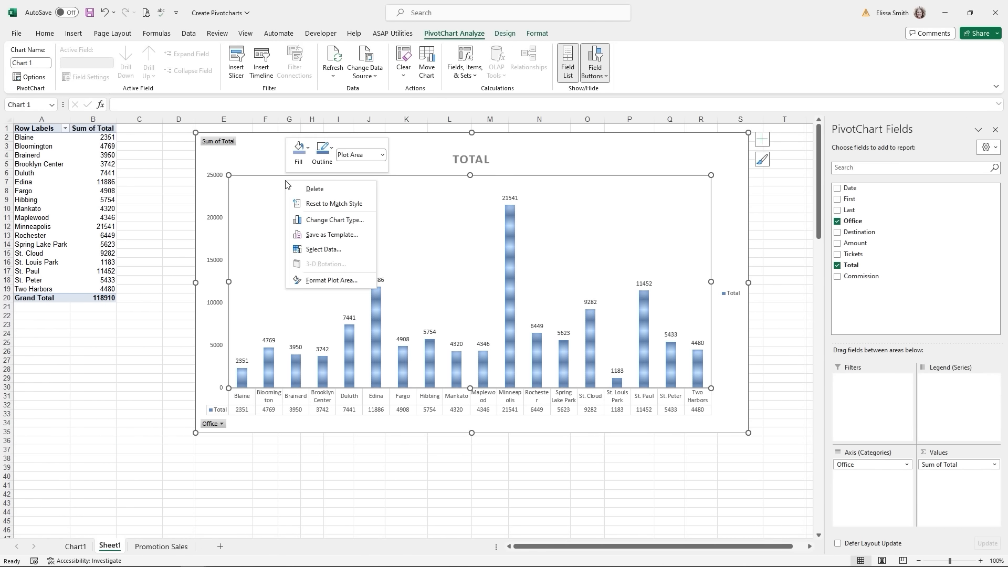
{"action": "left_click", "coordinate": [97, 176]}
{"action": "right_click", "coordinate": [98, 175]}
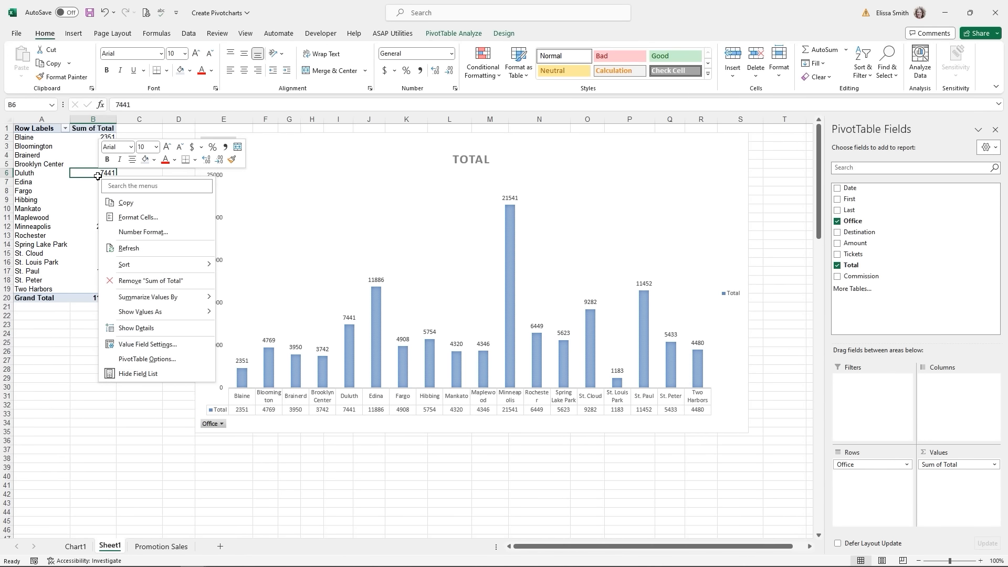
{"action": "left_click", "coordinate": [173, 247]}
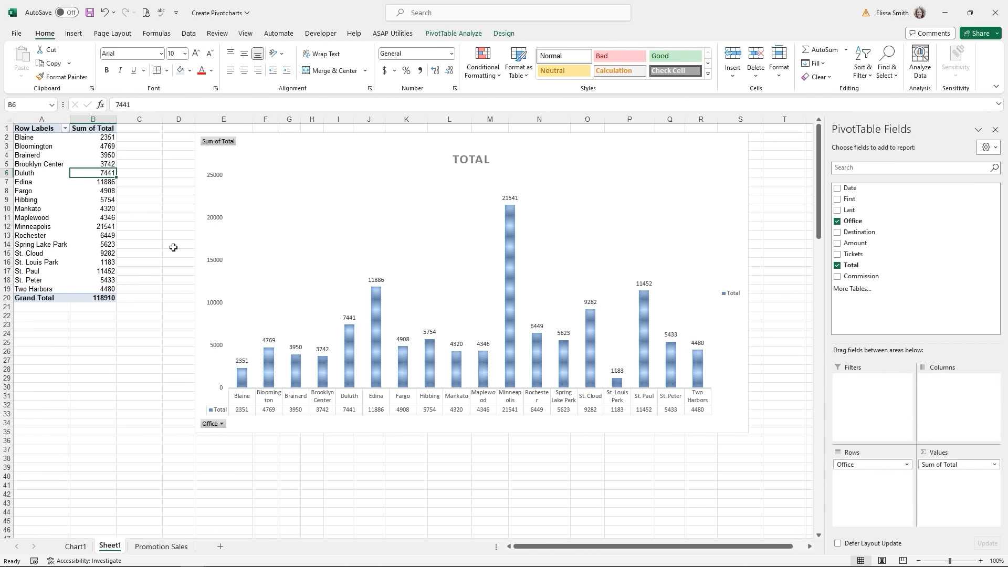
{"action": "left_click", "coordinate": [152, 352]}
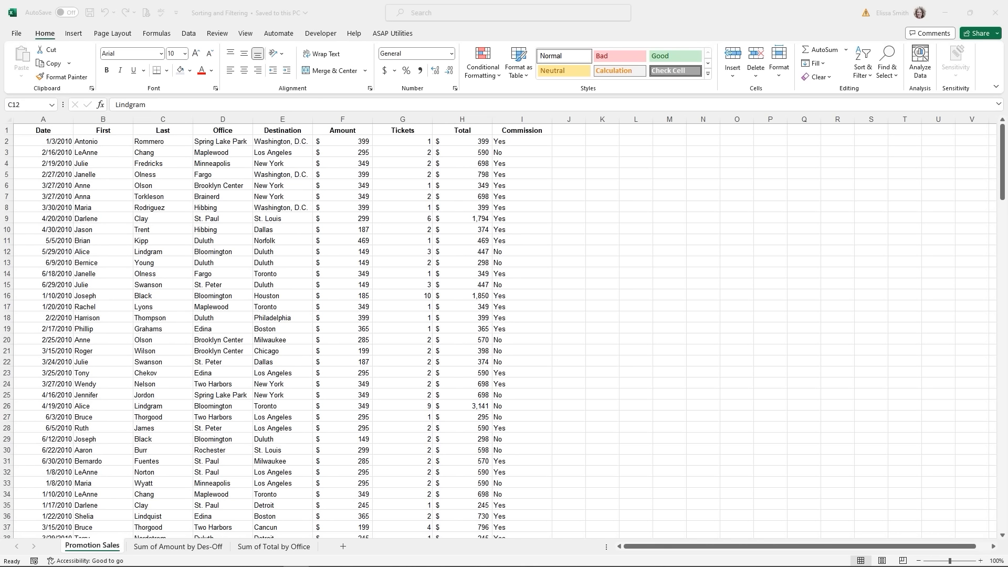
- Add filter arrows to every Promotion Sales column header using Data > Filter
{"action": "left_click", "coordinate": [345, 174]}
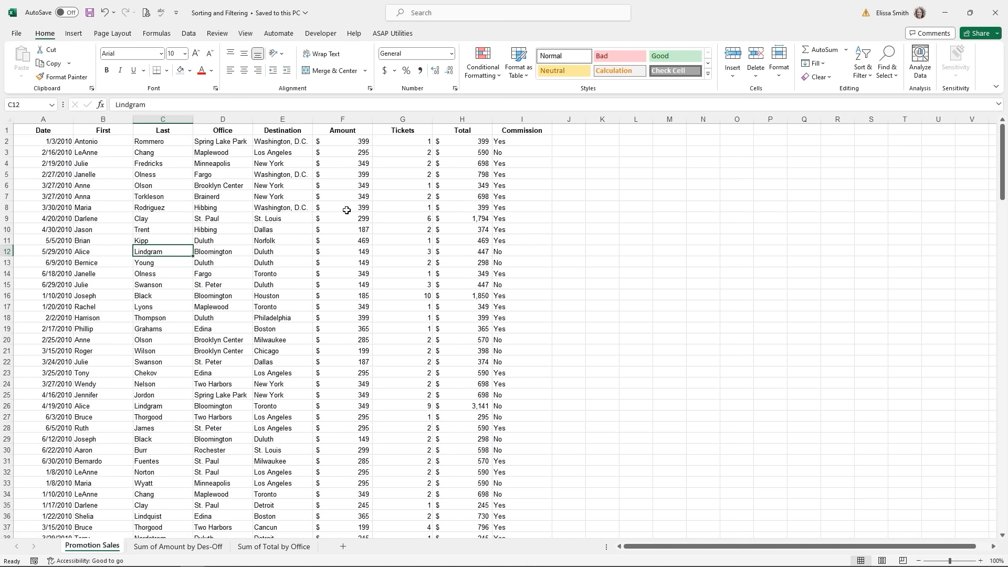
{"action": "left_click", "coordinate": [5, 240]}
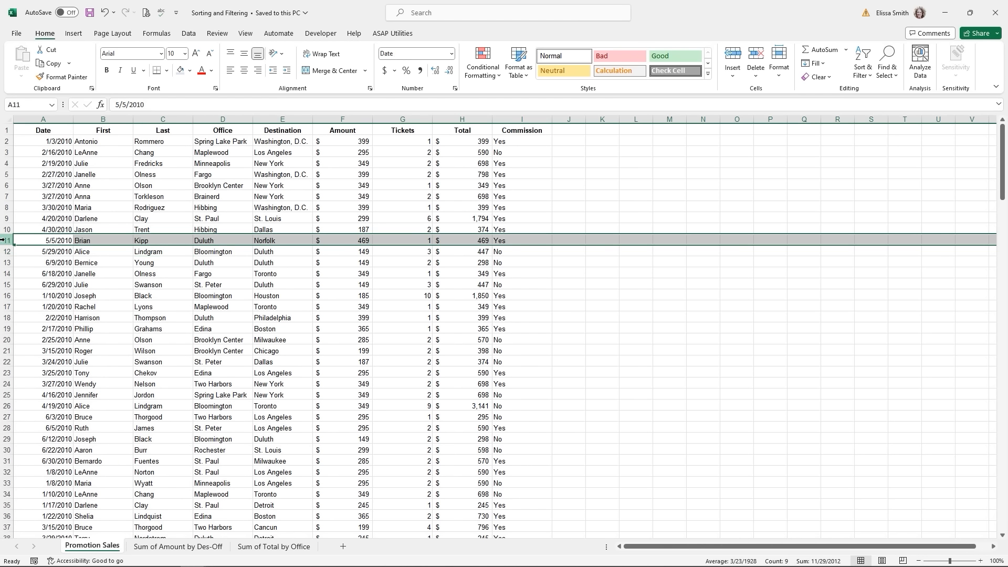
{"action": "left_click", "coordinate": [66, 250]}
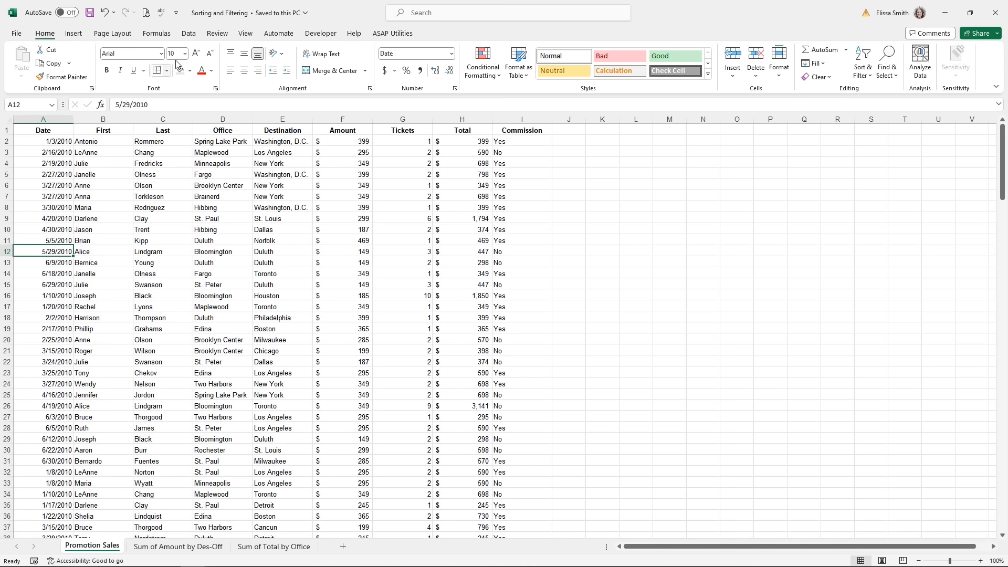
{"action": "left_click", "coordinate": [188, 34]}
{"action": "left_click", "coordinate": [188, 35]}
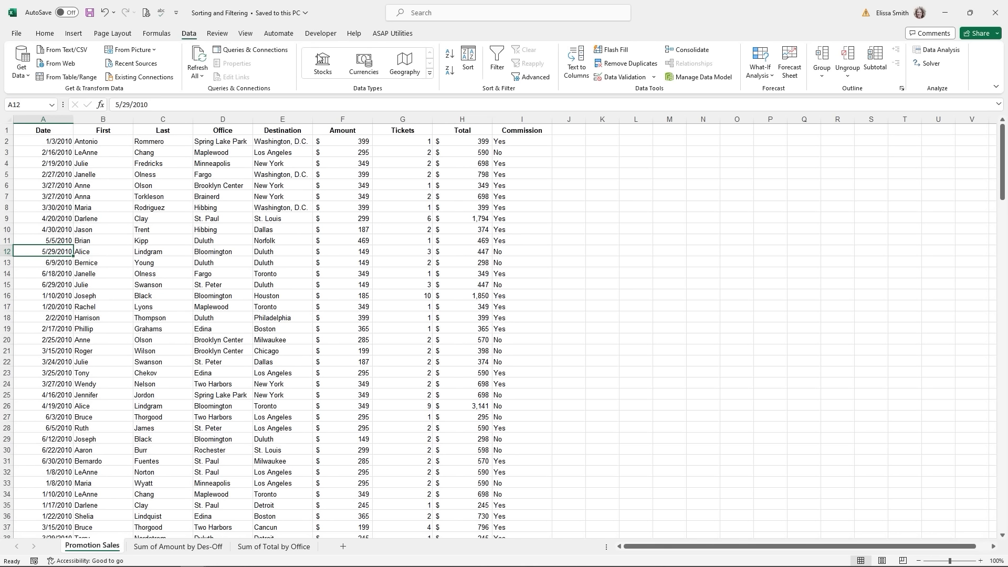
{"action": "key", "text": "ctrl"}
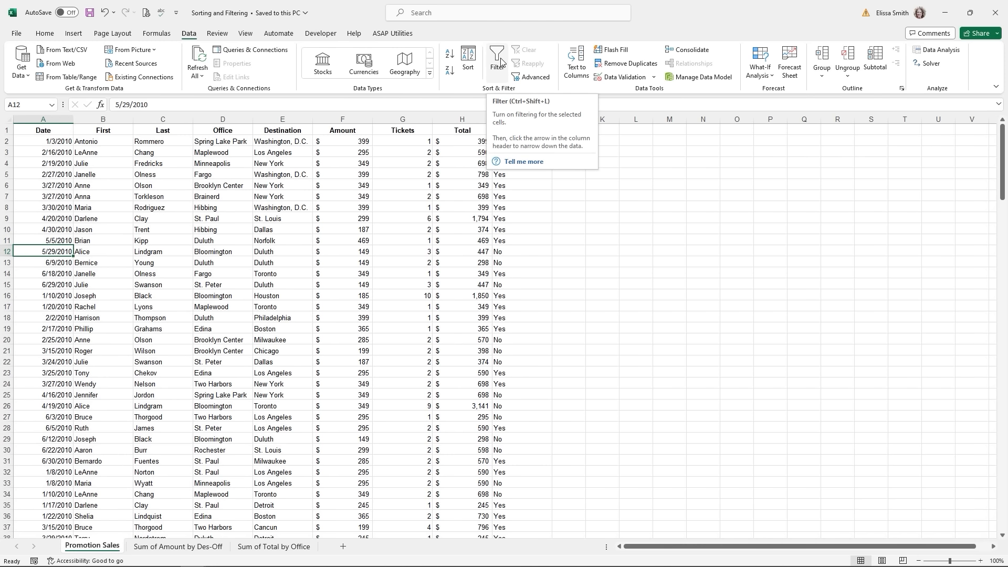
{"action": "left_click", "coordinate": [501, 62]}
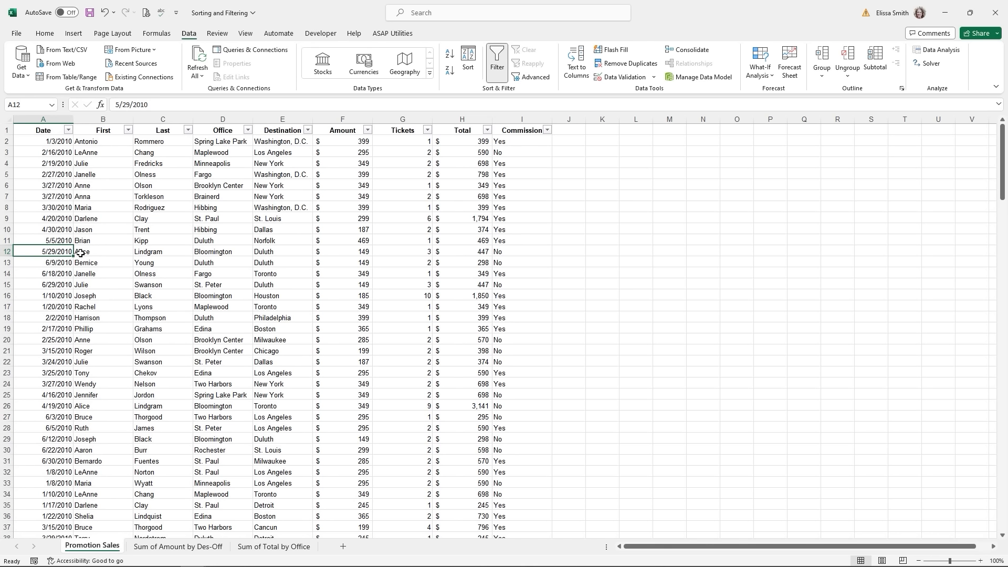
- Sort rows by Total largest to smallest and filter Commission to show only No
{"action": "left_click", "coordinate": [487, 130]}
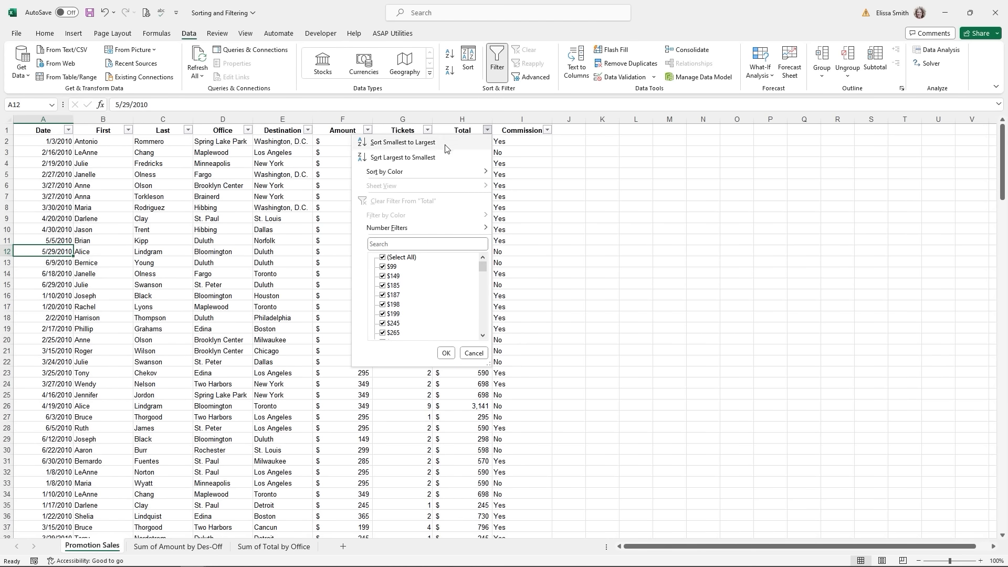
{"action": "left_click", "coordinate": [436, 157]}
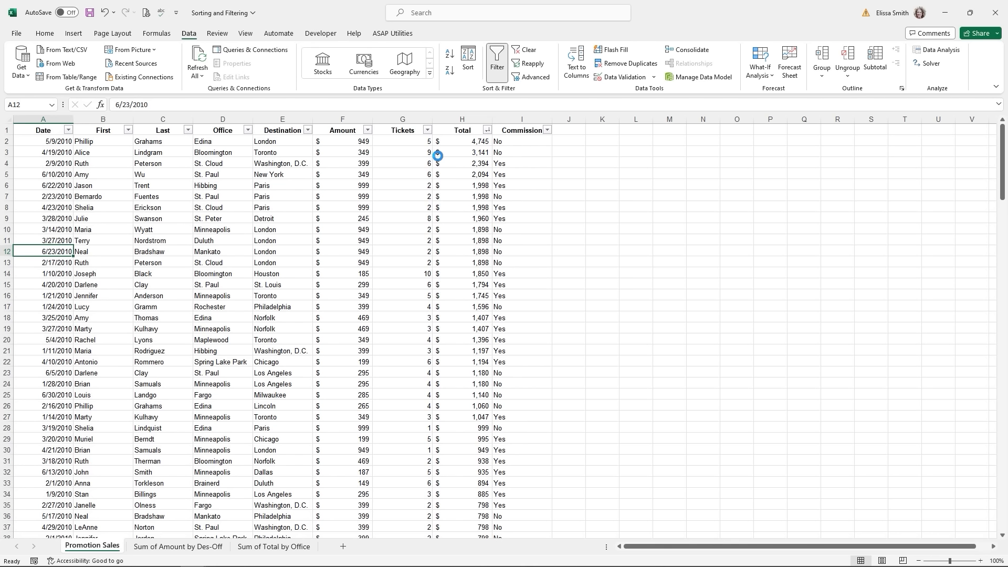
{"action": "left_click", "coordinate": [547, 131]}
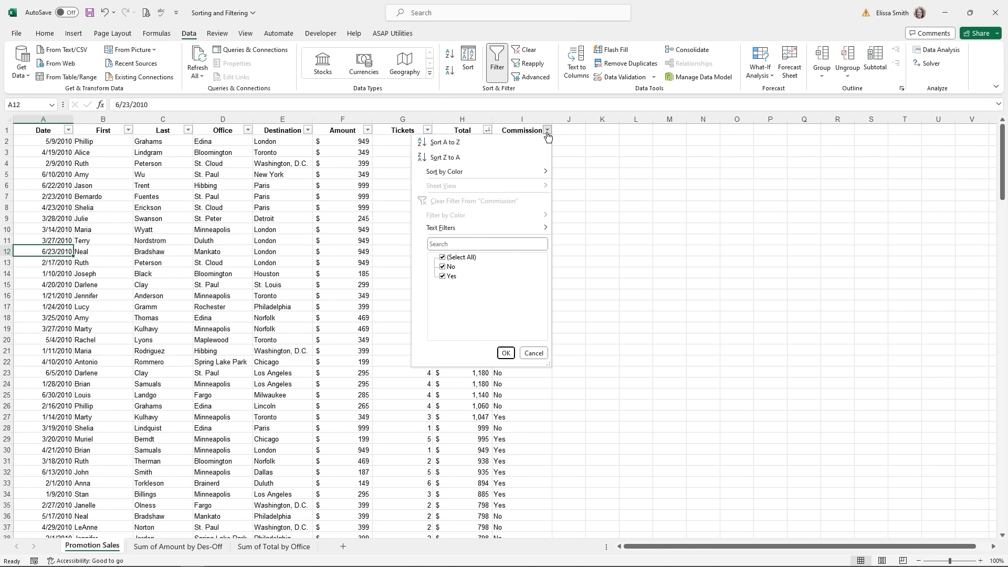
{"action": "left_click", "coordinate": [442, 258]}
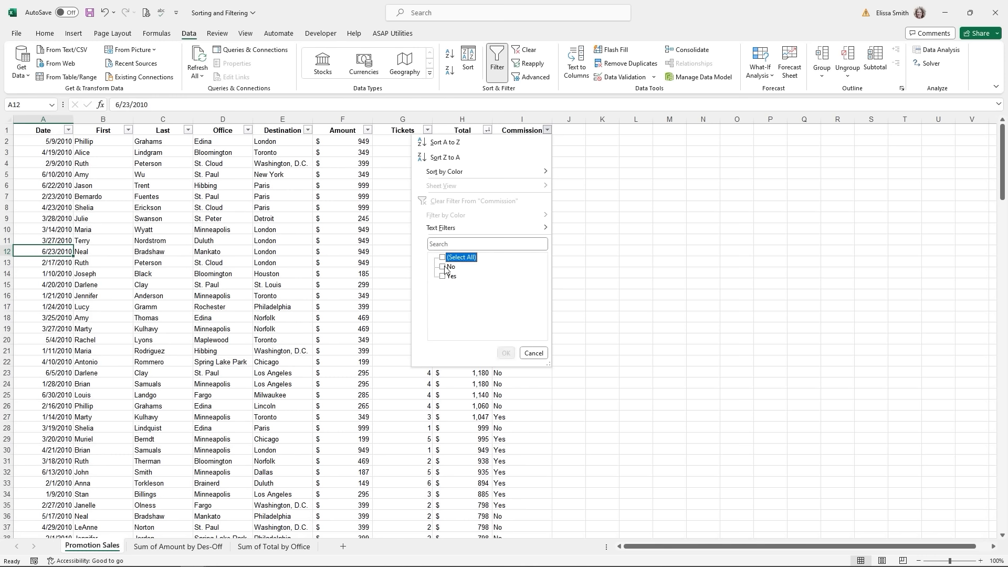
{"action": "left_click", "coordinate": [444, 267]}
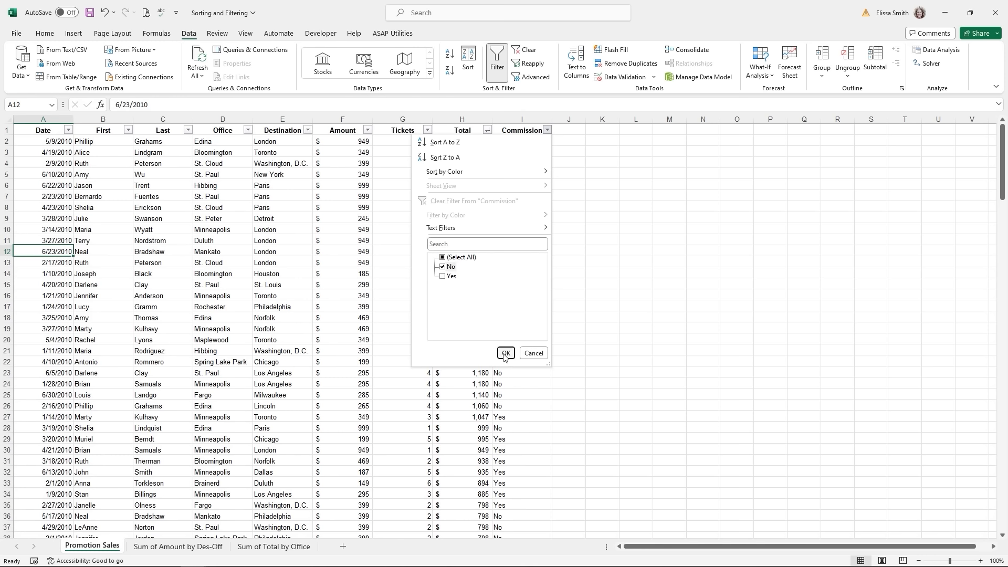
{"action": "left_click", "coordinate": [505, 354]}
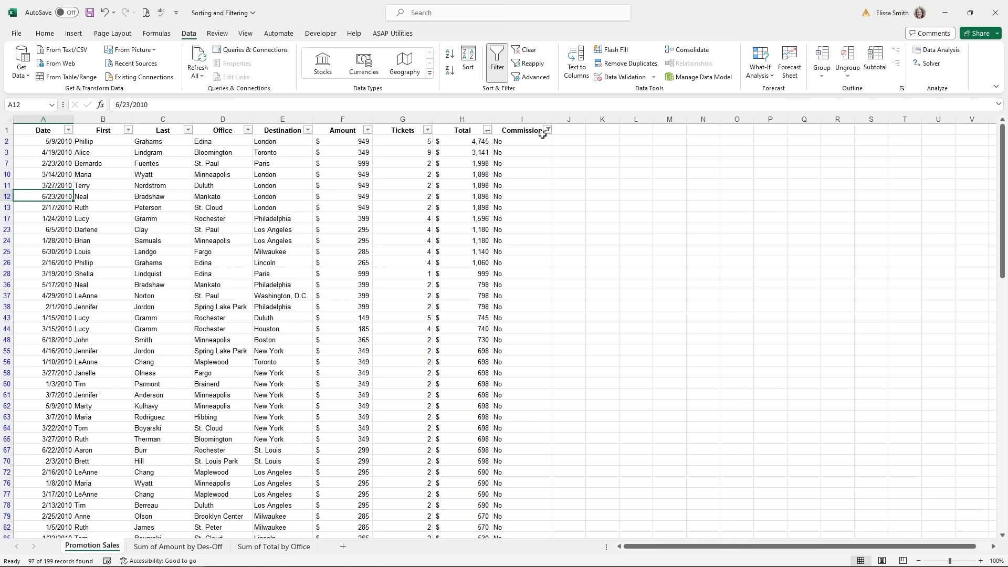
- Clear the Commission filter so all records show again
{"action": "key", "text": "ctrl"}
{"action": "key", "text": "ctrl"}
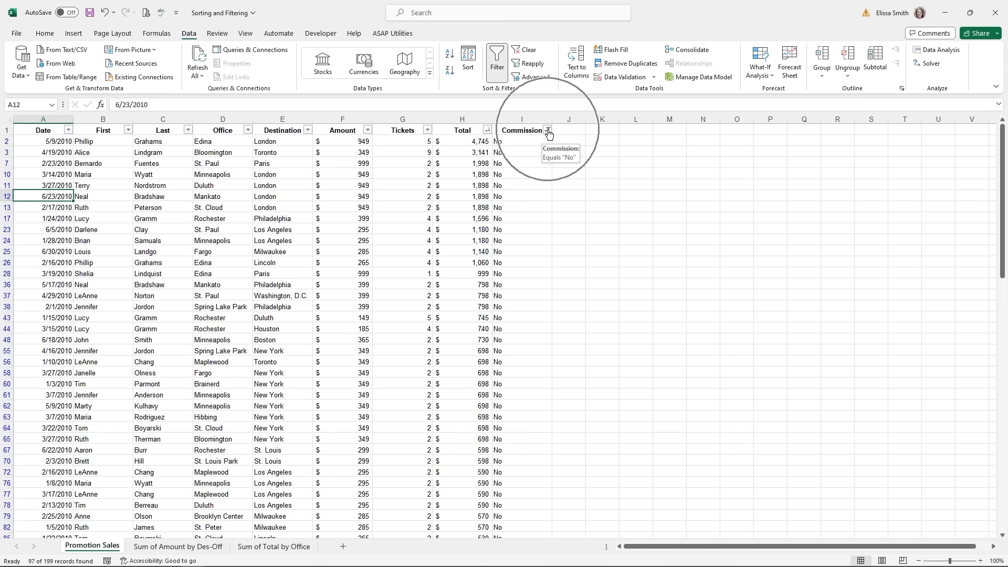
{"action": "left_click", "coordinate": [548, 131]}
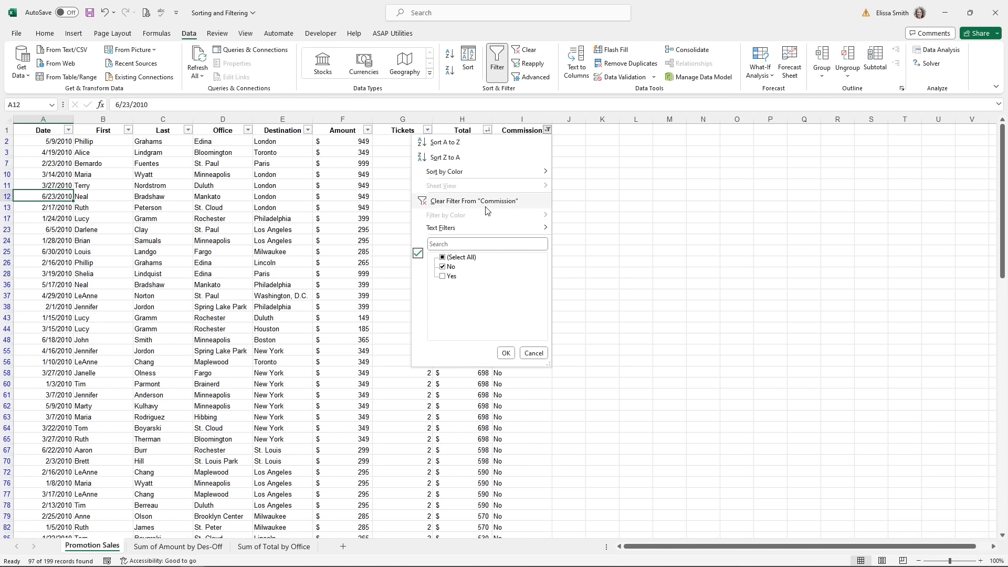
{"action": "left_click", "coordinate": [529, 50]}
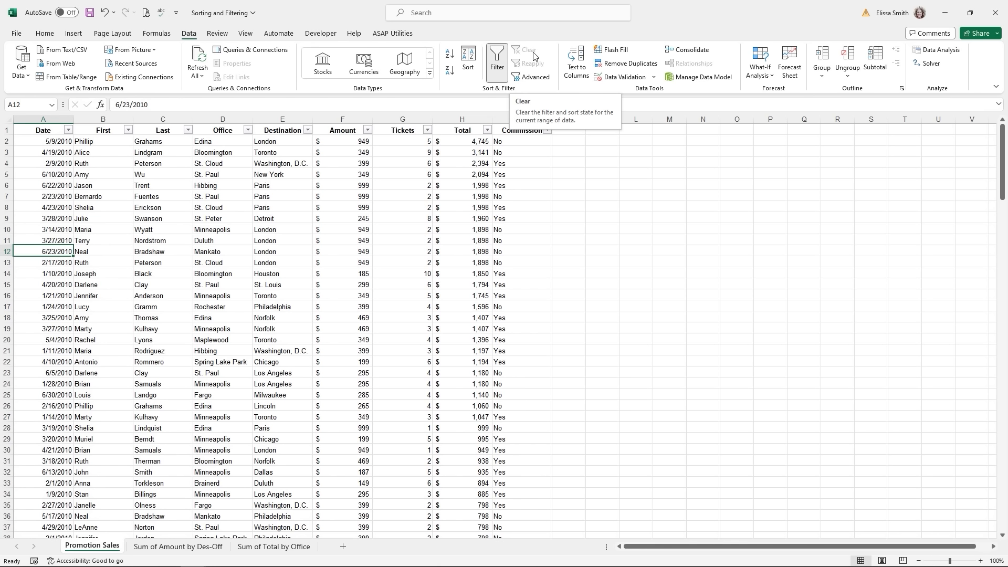
- Filter the Amount column to show only sales of 500 or more
{"action": "left_click", "coordinate": [369, 131]}
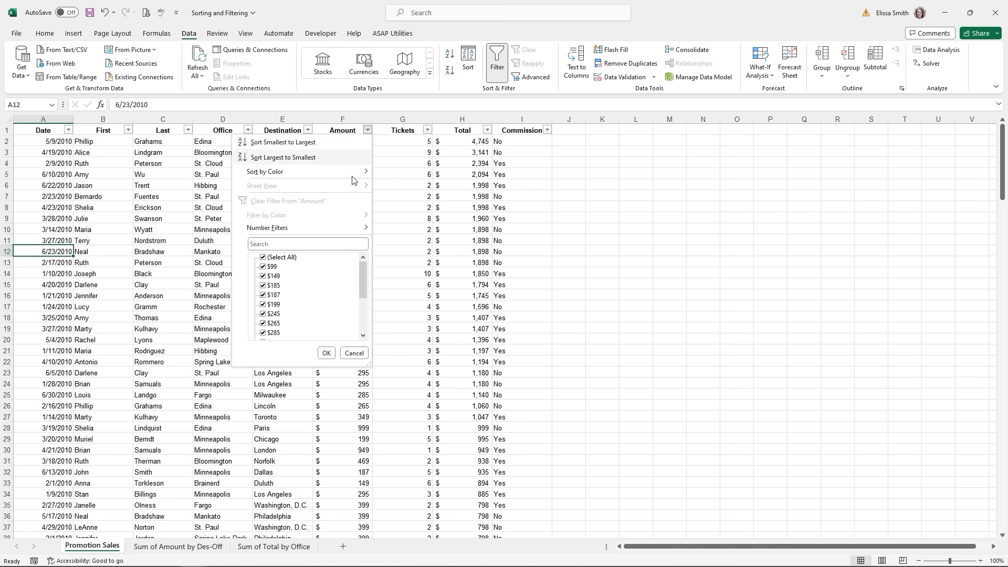
{"action": "mouse_move", "coordinate": [326, 229]}
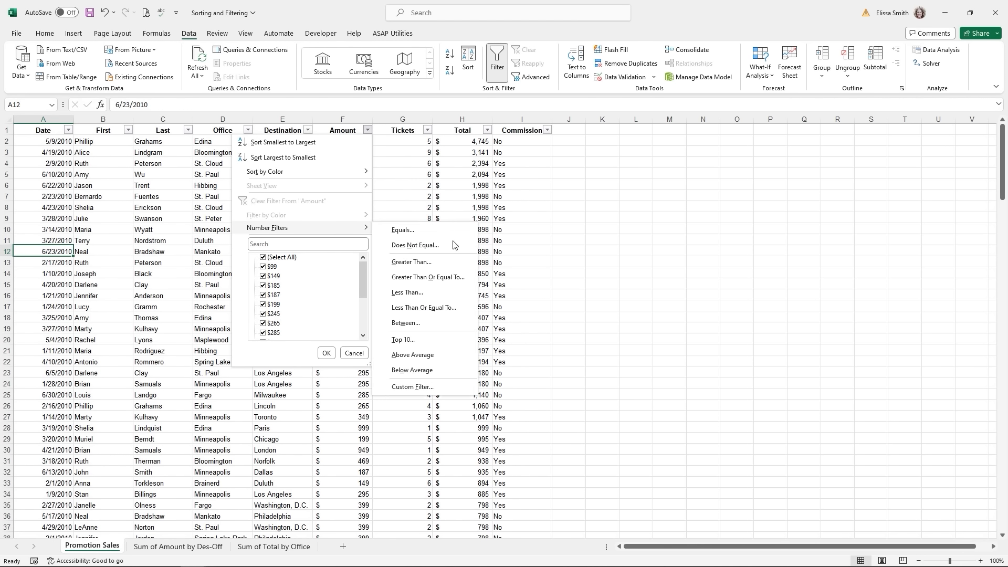
{"action": "left_click", "coordinate": [440, 278]}
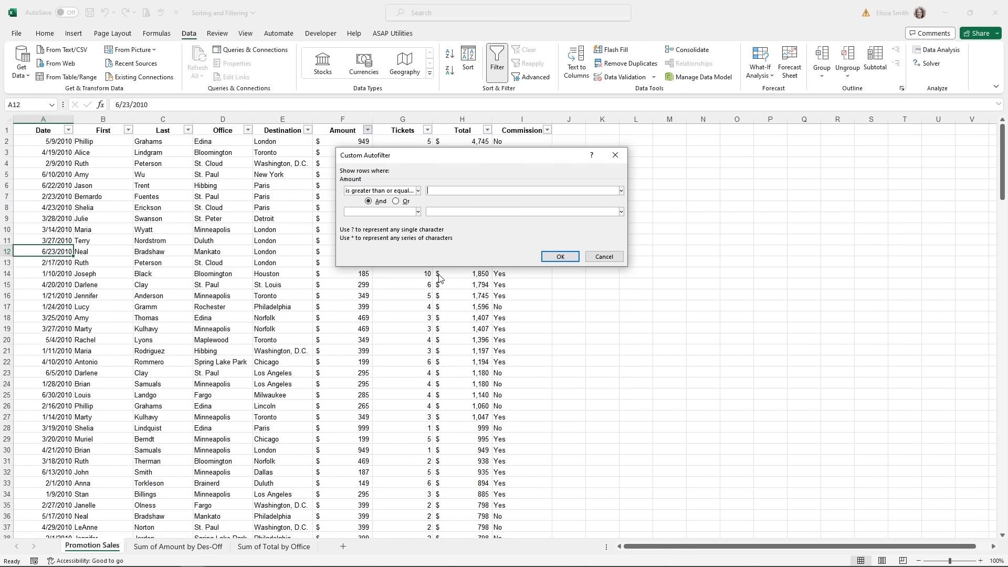
{"action": "type", "text": "500"}
{"action": "left_click", "coordinate": [559, 257]}
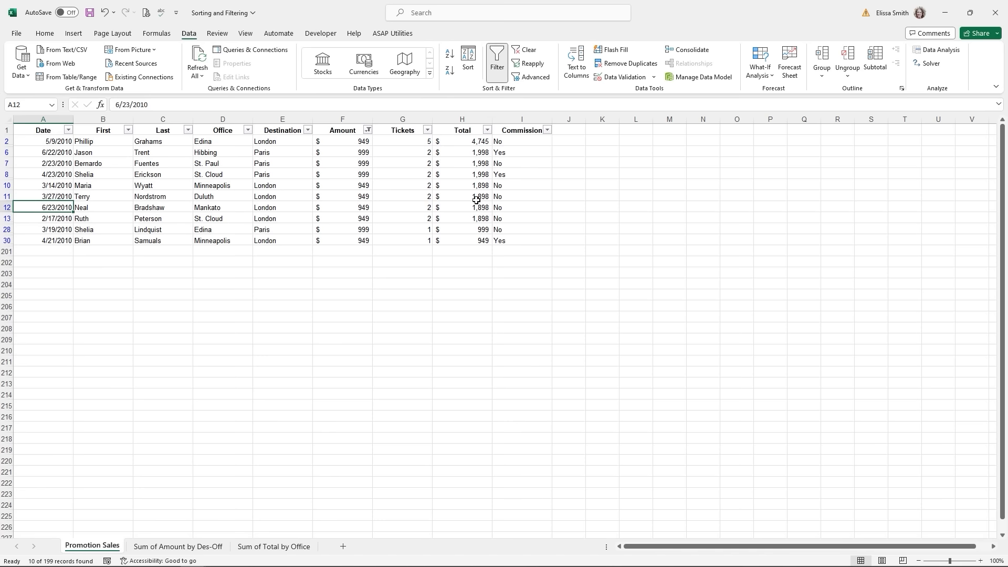
- Sort the filtered rows by Amount smallest to largest, then clear the Amount filter
{"action": "left_click", "coordinate": [367, 129]}
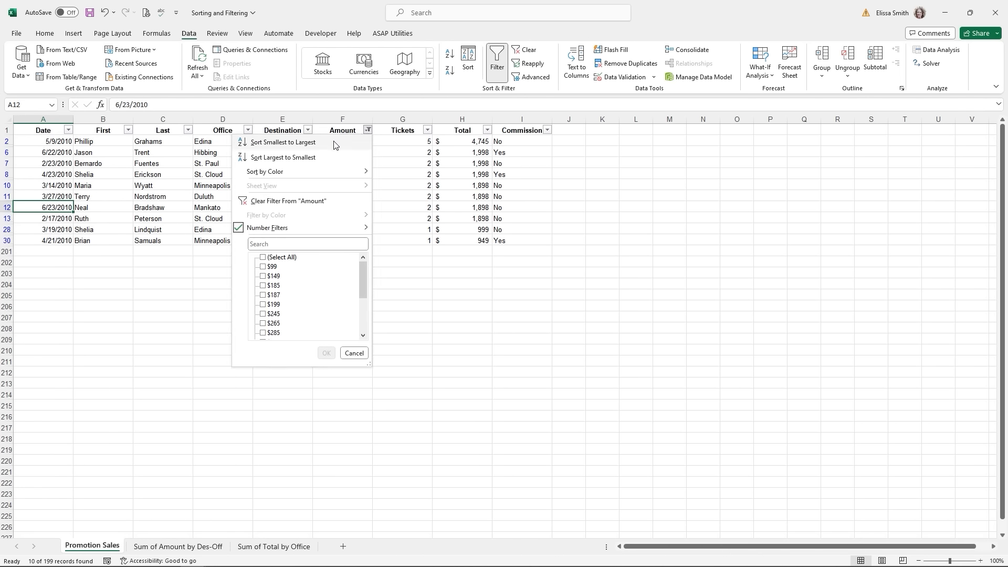
{"action": "left_click", "coordinate": [341, 141]}
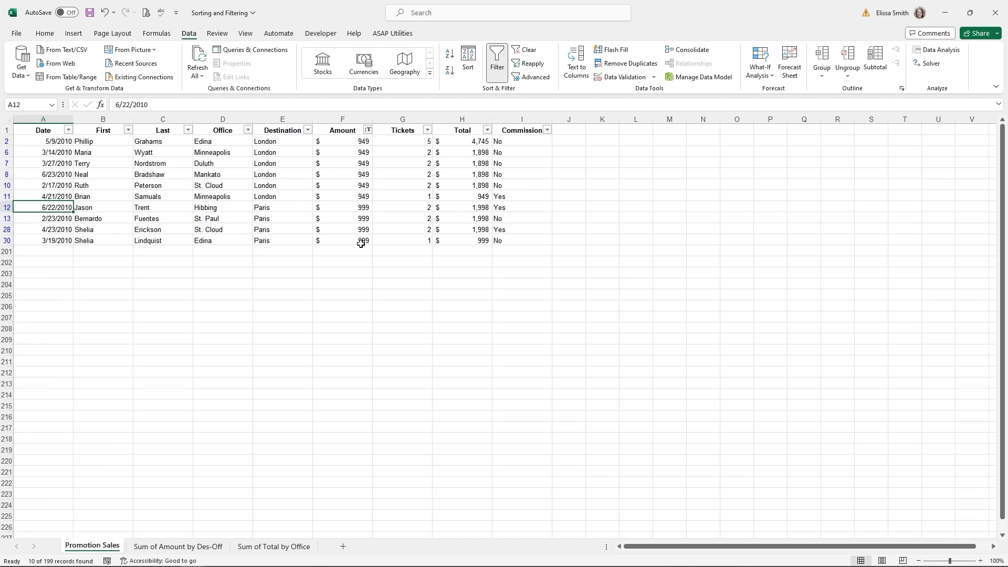
{"action": "left_click", "coordinate": [523, 53]}
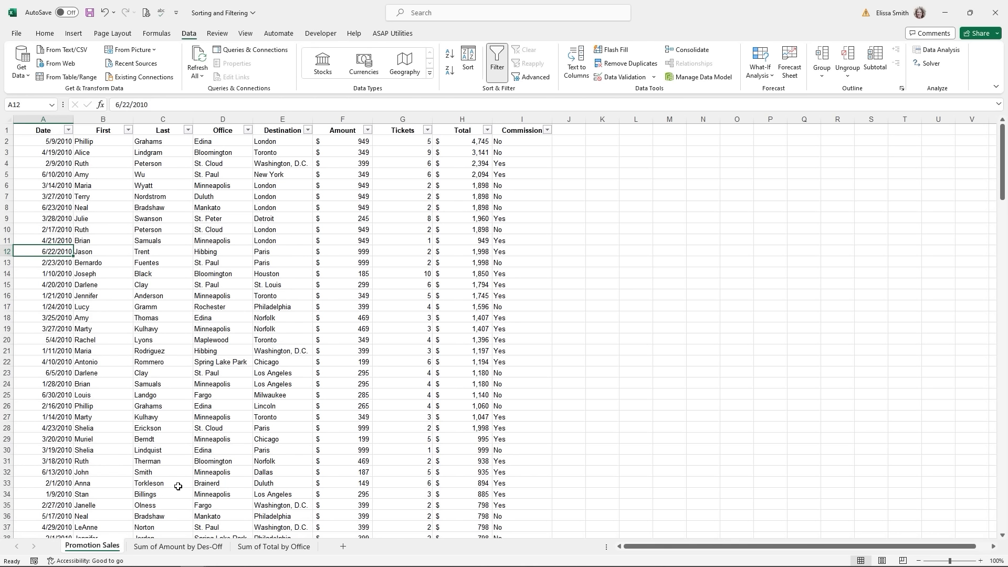
- On the Sum of Amount by Des-Off sheet, sort office columns and destination rows Z to A
{"action": "left_click", "coordinate": [175, 547]}
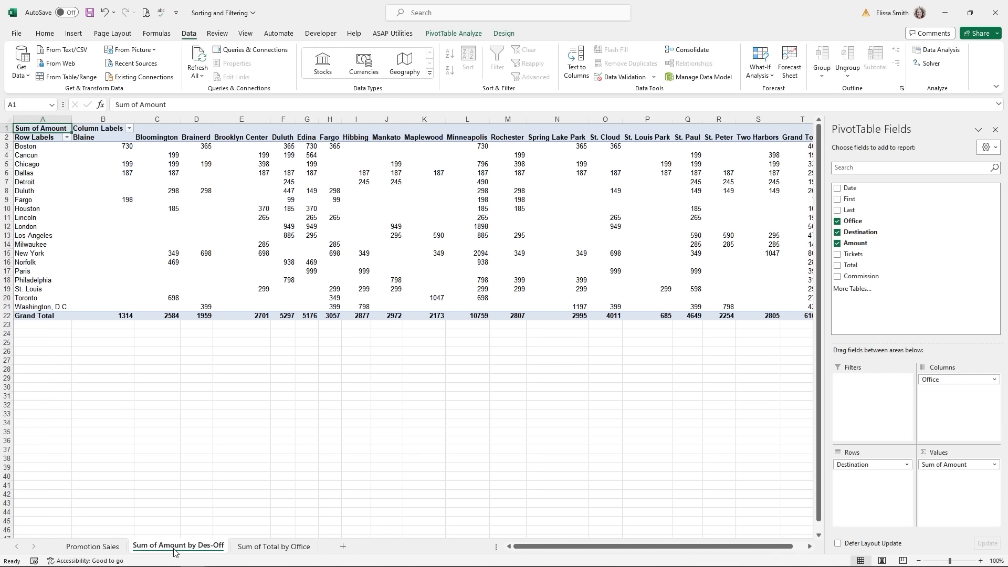
{"action": "left_click", "coordinate": [130, 130]}
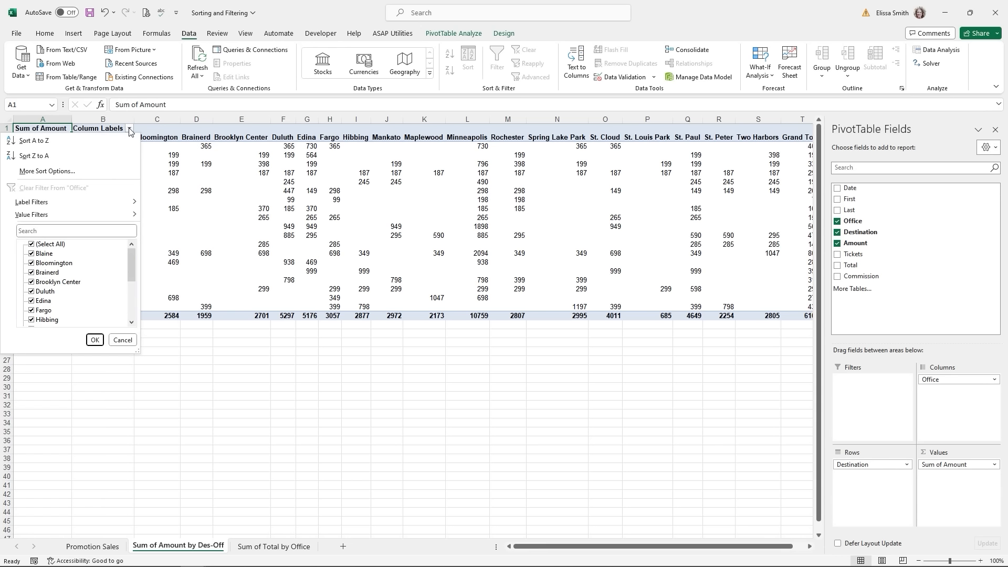
{"action": "left_click", "coordinate": [50, 156]}
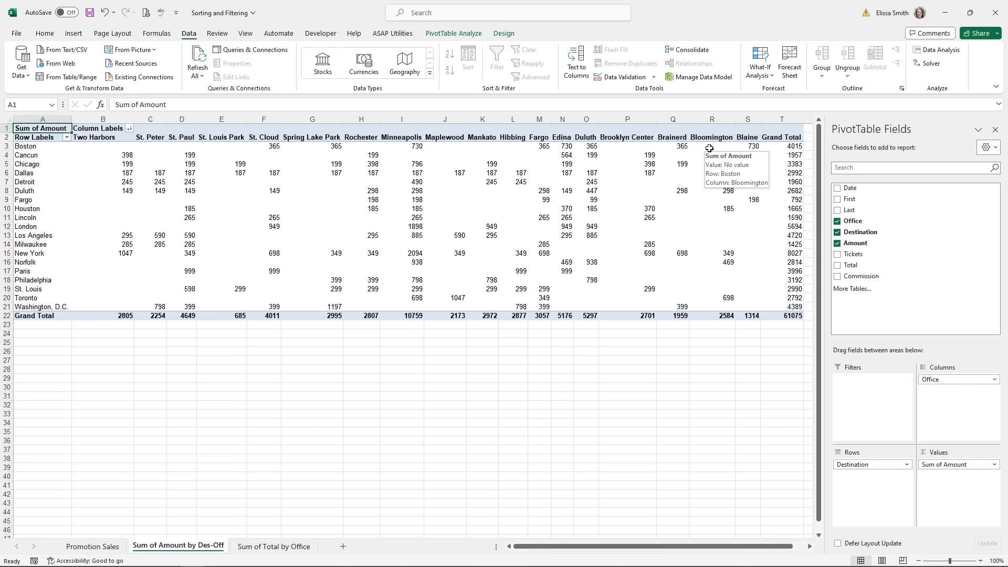
{"action": "left_click", "coordinate": [67, 137]}
{"action": "left_click", "coordinate": [54, 164]}
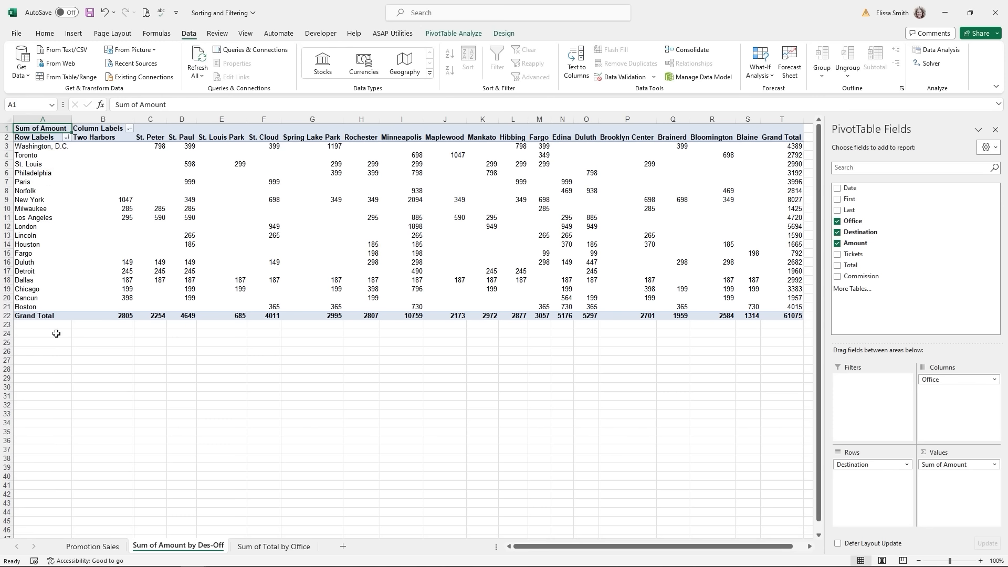
{"action": "left_click", "coordinate": [67, 138]}
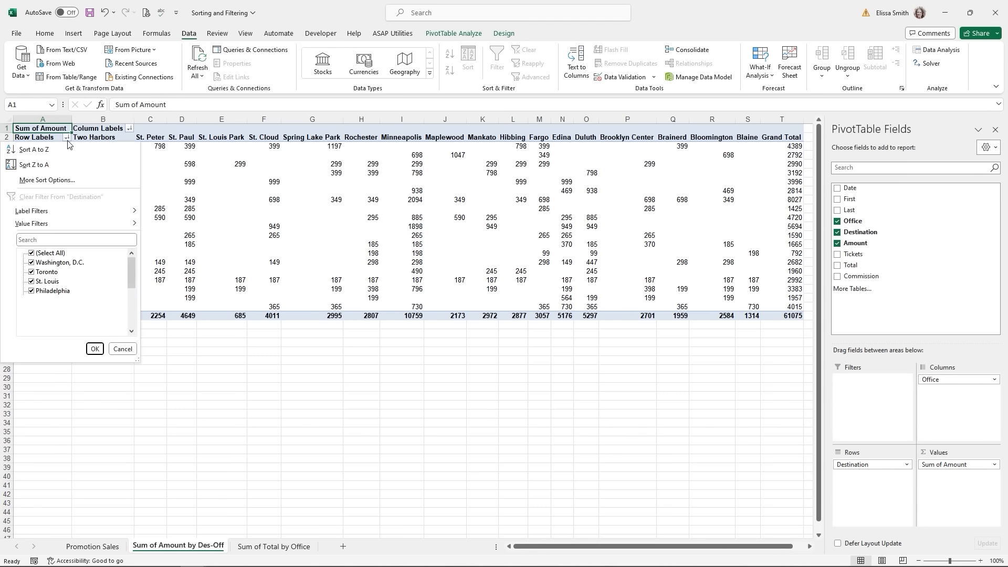
{"action": "left_click", "coordinate": [39, 239]}
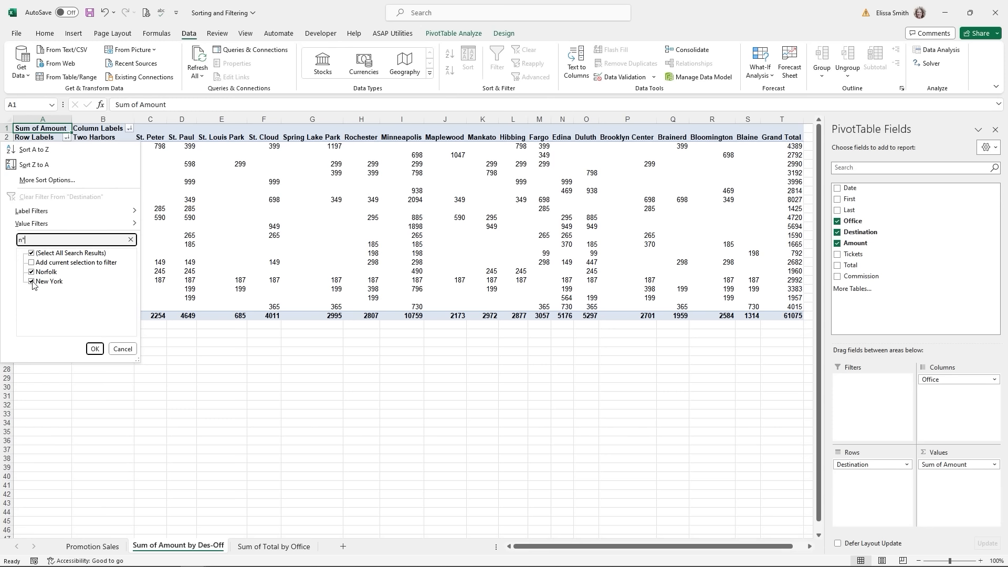
{"action": "left_click", "coordinate": [95, 348]}
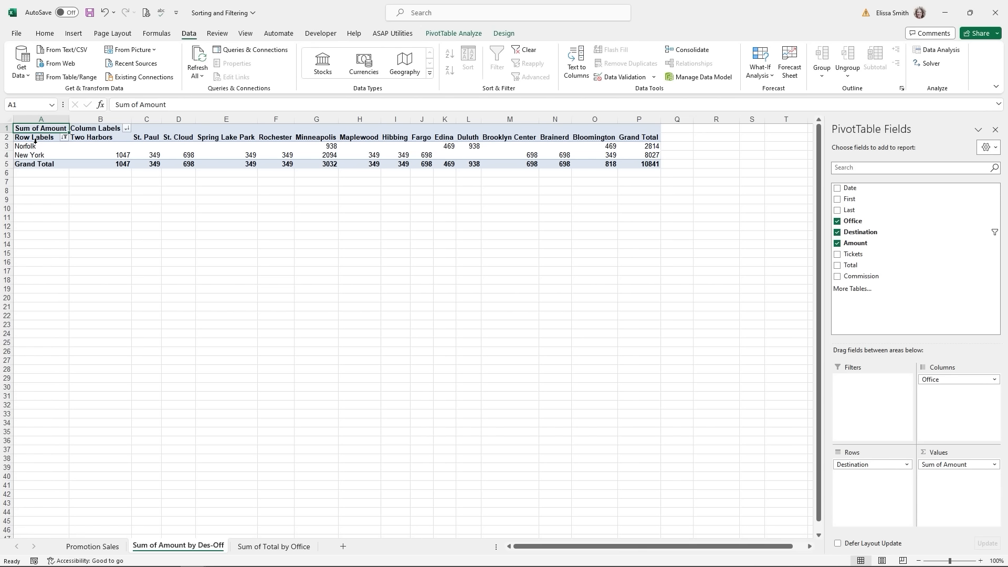
{"action": "left_click", "coordinate": [64, 137]}
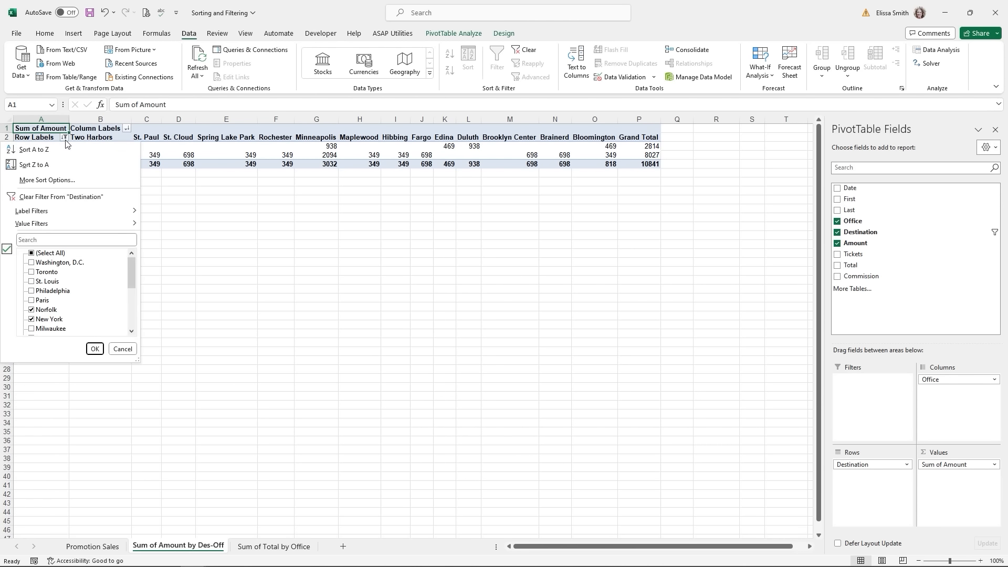
{"action": "left_click", "coordinate": [59, 196]}
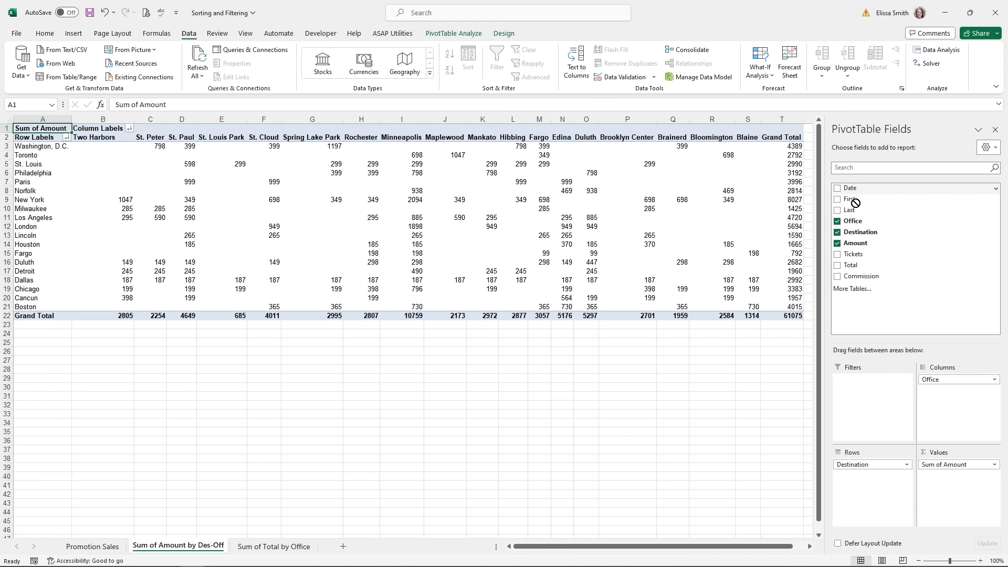
- Add Date as the pivot's report filter and filter it to 1/2/2010
{"action": "left_click_drag", "start_coordinate": [851, 190], "coordinate": [868, 406]}
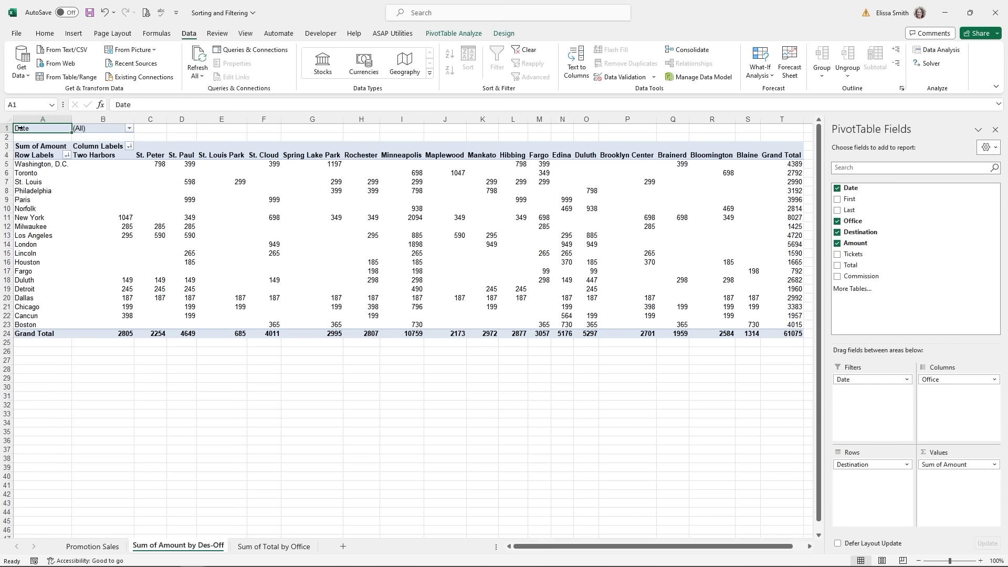
{"action": "left_click", "coordinate": [129, 129]}
{"action": "left_click", "coordinate": [45, 166]}
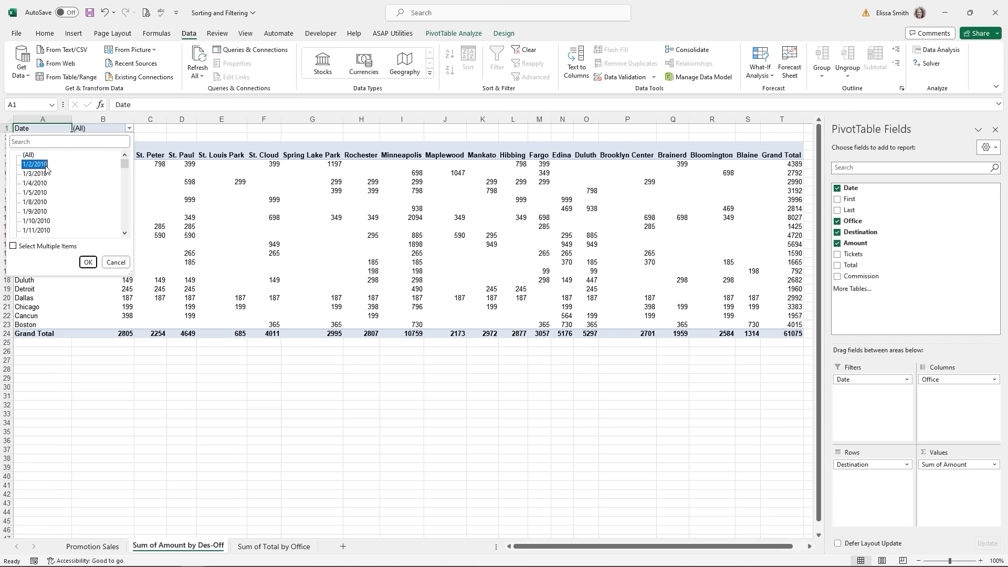
{"action": "left_click", "coordinate": [88, 262]}
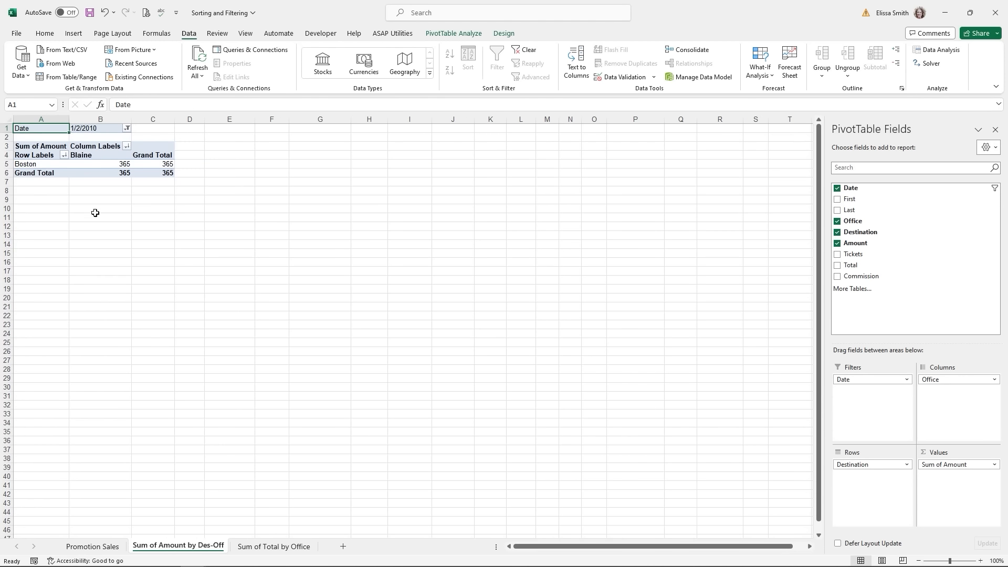
- Switch the Date filter to multiple items, adding 1/3, 1/4, 1/5 and 1/8/2010
{"action": "left_click", "coordinate": [127, 129]}
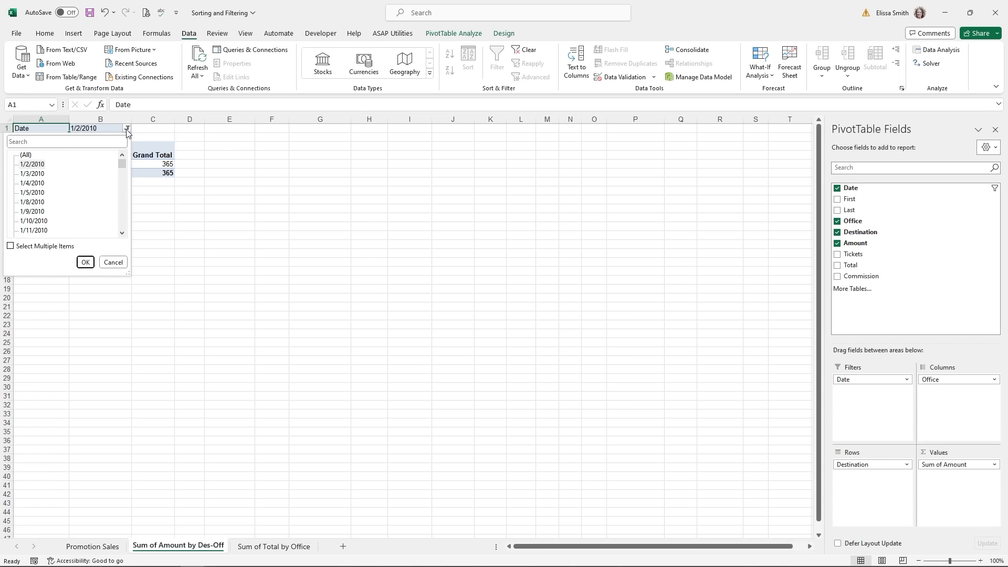
{"action": "left_click", "coordinate": [11, 246]}
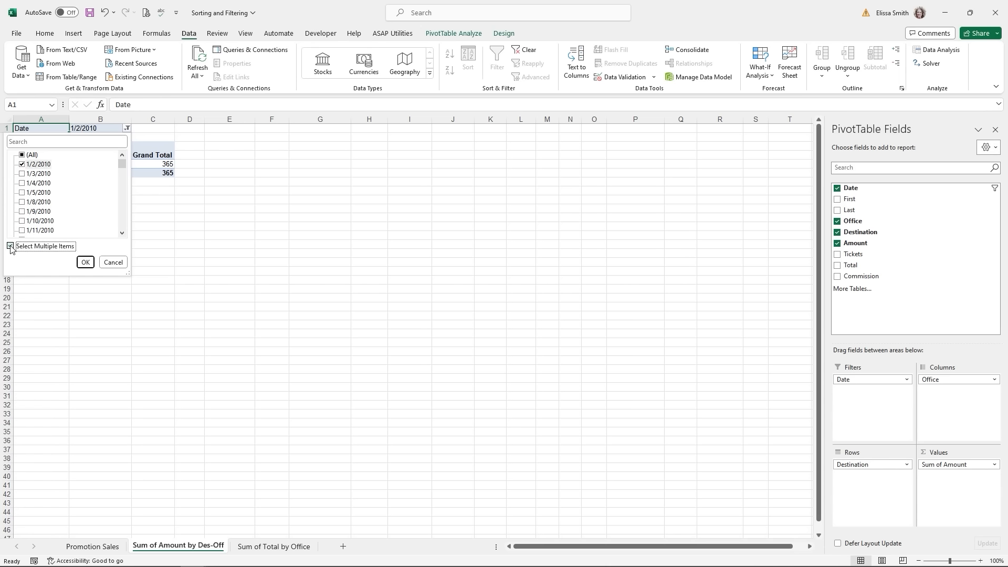
{"action": "left_click", "coordinate": [22, 174]}
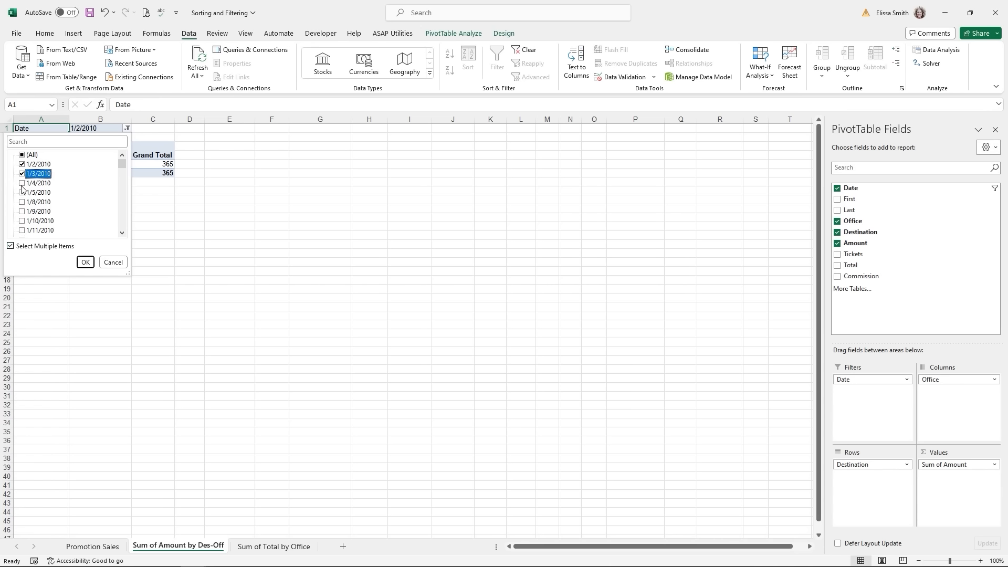
{"action": "left_click", "coordinate": [22, 183]}
{"action": "left_click", "coordinate": [21, 193]}
{"action": "left_click", "coordinate": [22, 202]}
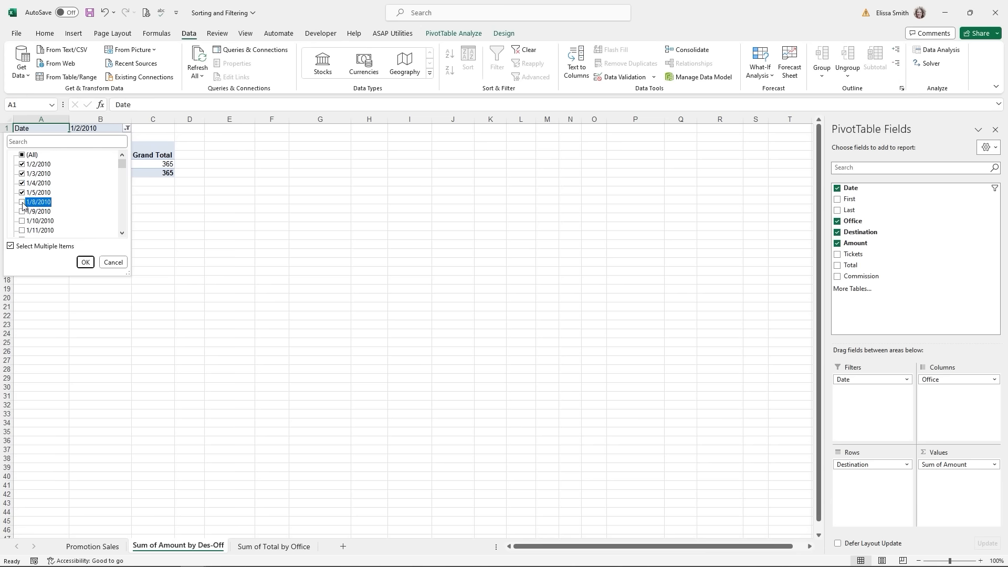
{"action": "left_click", "coordinate": [85, 262]}
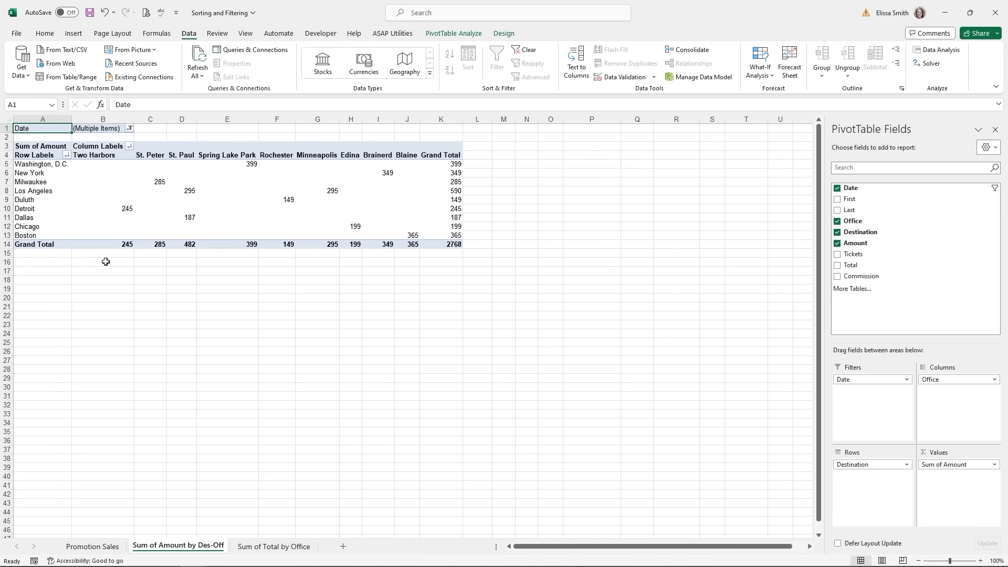
- Reset the Date filter back to (All) dates
{"action": "mouse_move", "coordinate": [104, 216]}
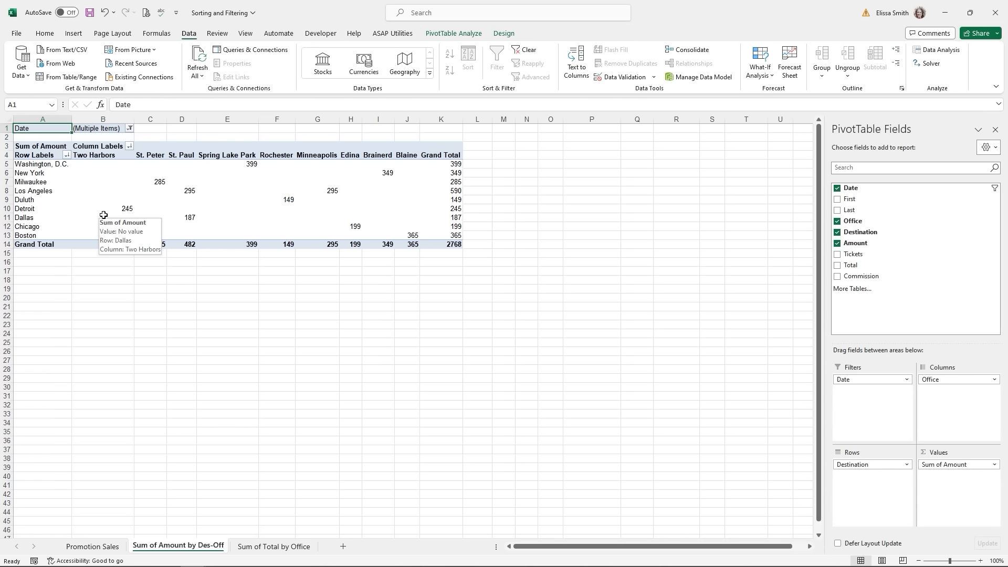
{"action": "left_click", "coordinate": [129, 130]}
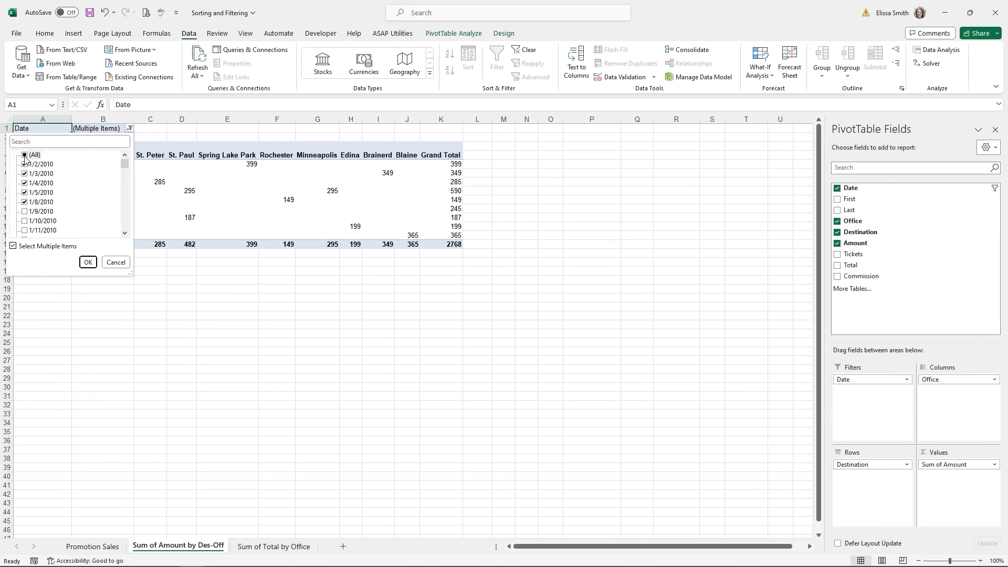
{"action": "left_click", "coordinate": [24, 155]}
{"action": "left_click", "coordinate": [86, 261]}
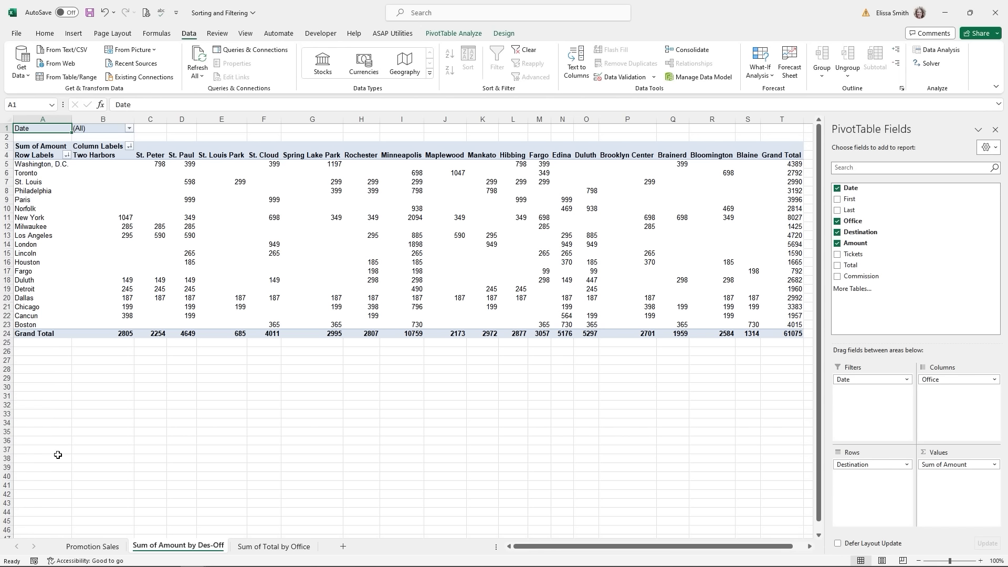
- Turn off AutoFilter on the Promotion Sales table
{"action": "left_click", "coordinate": [84, 549]}
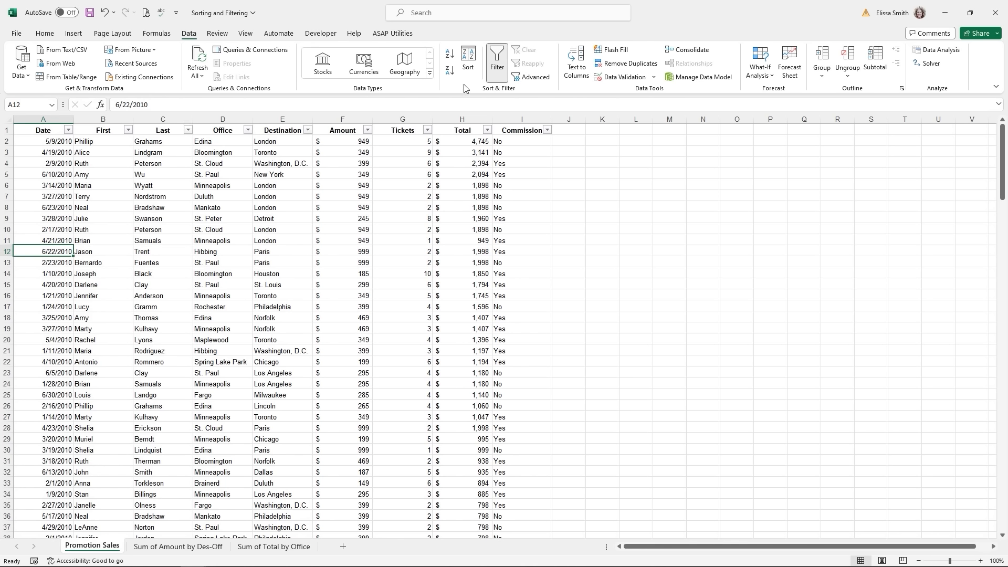
{"action": "left_click", "coordinate": [497, 74]}
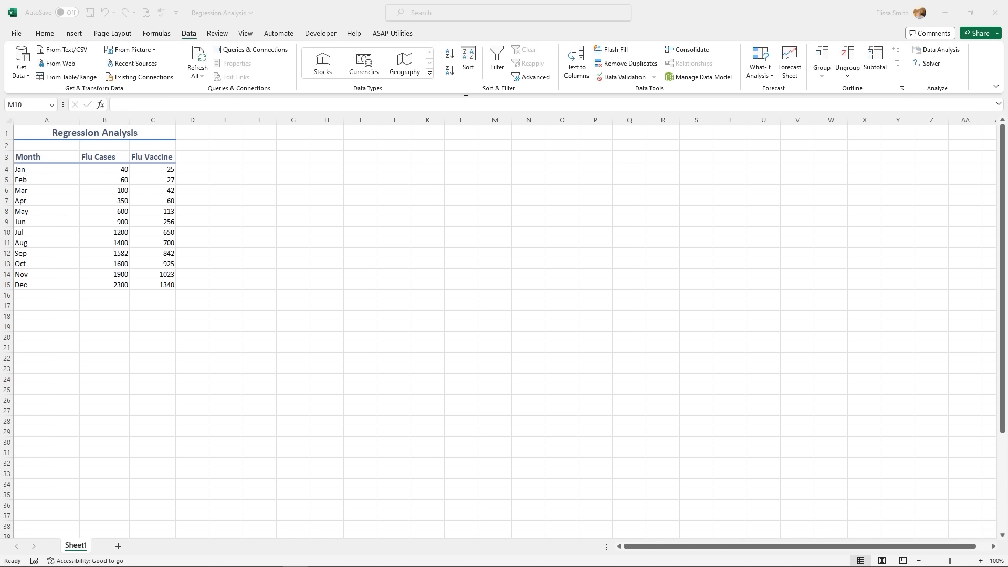
{"action": "left_click", "coordinate": [19, 34]}
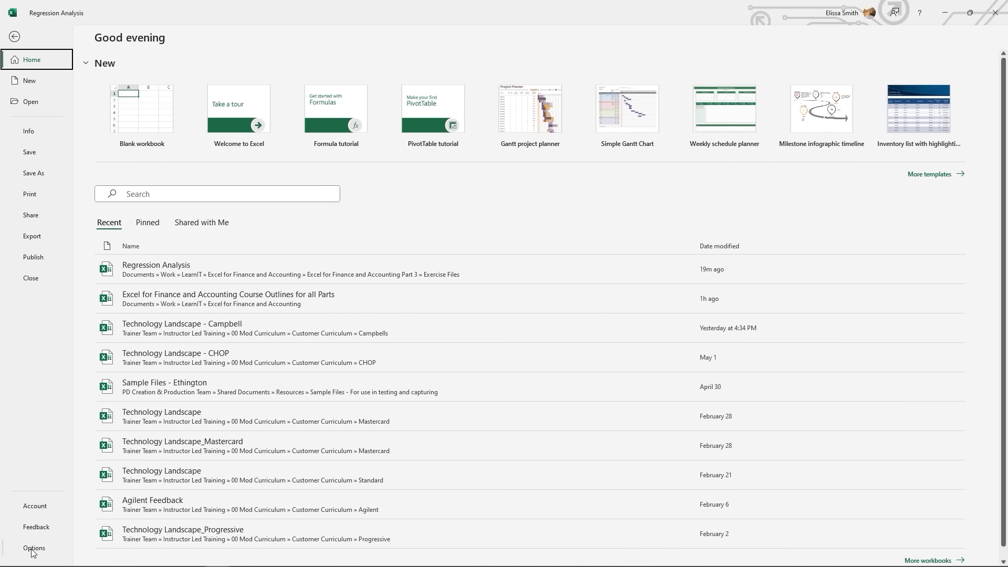
{"action": "left_click", "coordinate": [33, 550]}
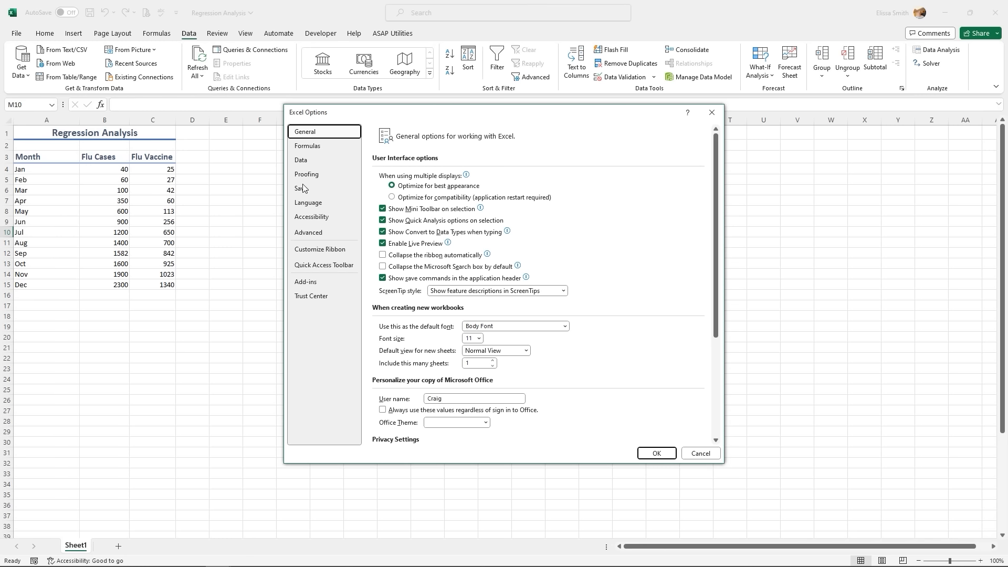
{"action": "left_click", "coordinate": [310, 282]}
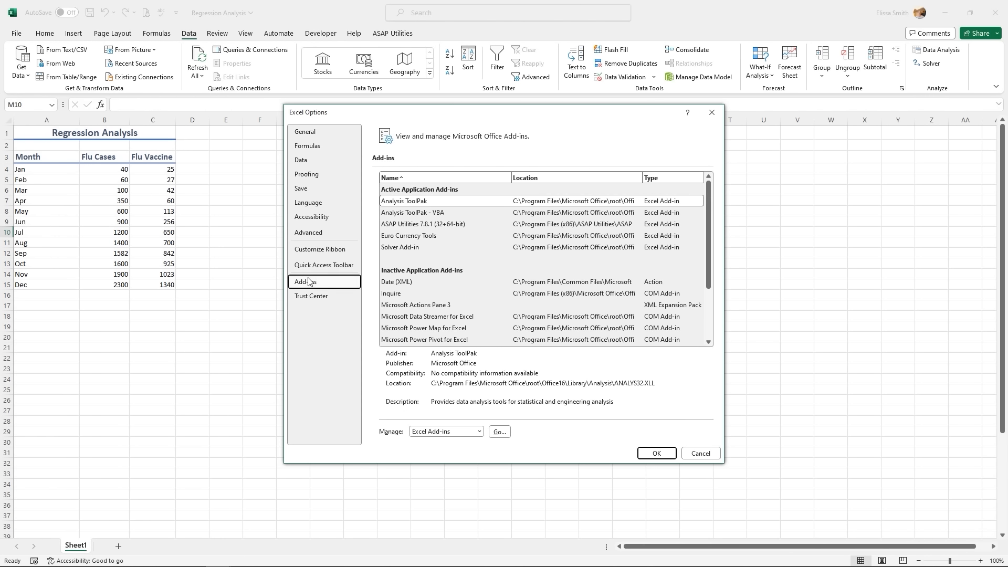
{"action": "left_click", "coordinate": [420, 202]}
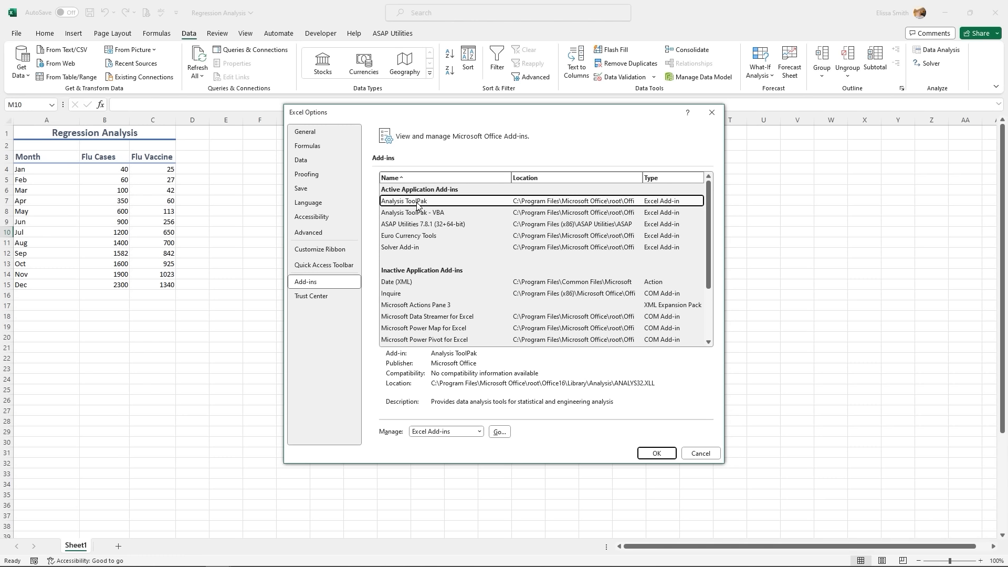
{"action": "left_click", "coordinate": [499, 432]}
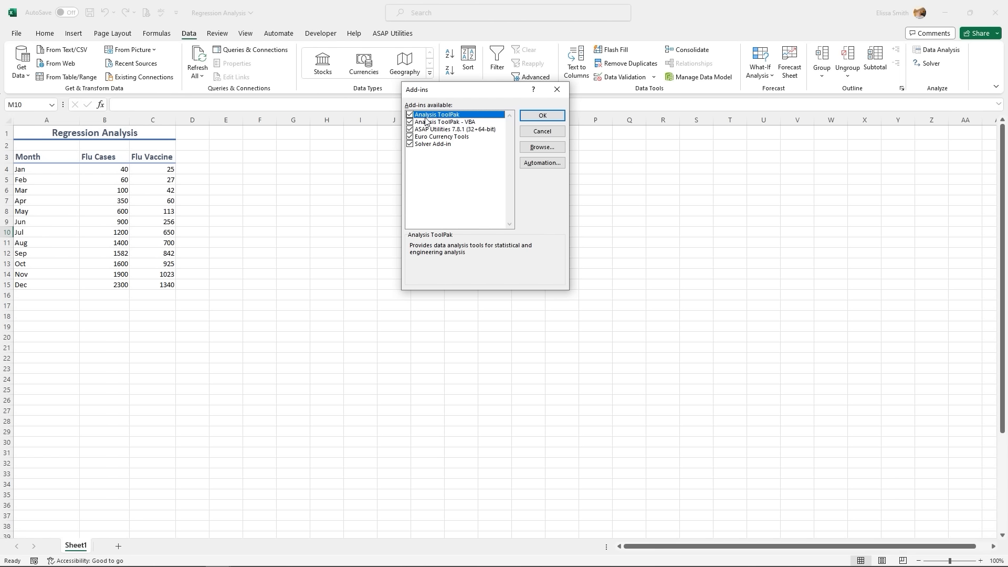
{"action": "left_click", "coordinate": [541, 116]}
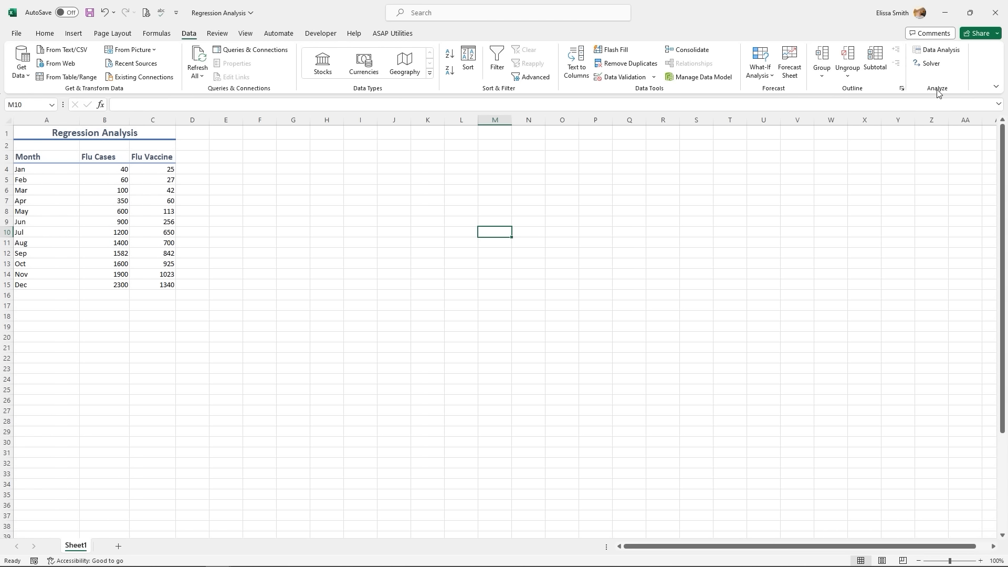
{"action": "left_click", "coordinate": [938, 53]}
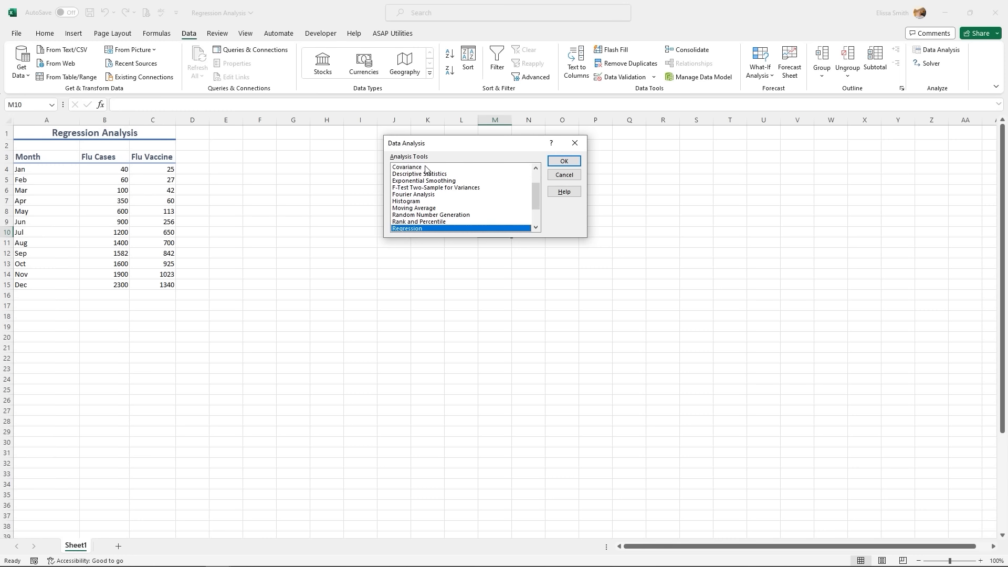
- Choose Regression with Input Y $C$3:$C$15 (Flu Vaccine) and Input X $B$3:$B$15 (Flu Cases)
{"action": "left_click", "coordinate": [435, 229]}
{"action": "left_click", "coordinate": [562, 161]}
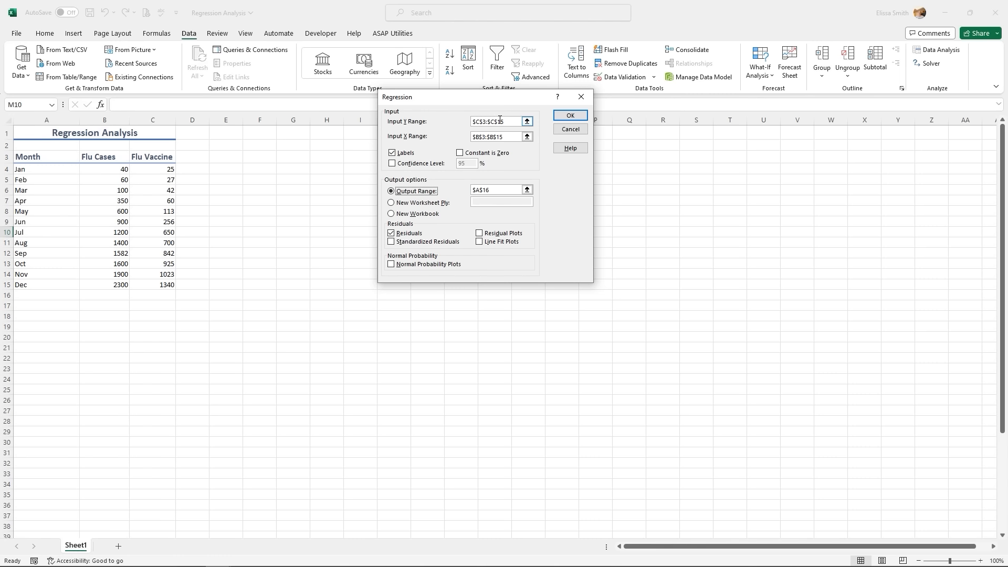
{"action": "left_click_drag", "start_coordinate": [504, 122], "coordinate": [472, 121]}
{"action": "key", "text": "BackSpace"}
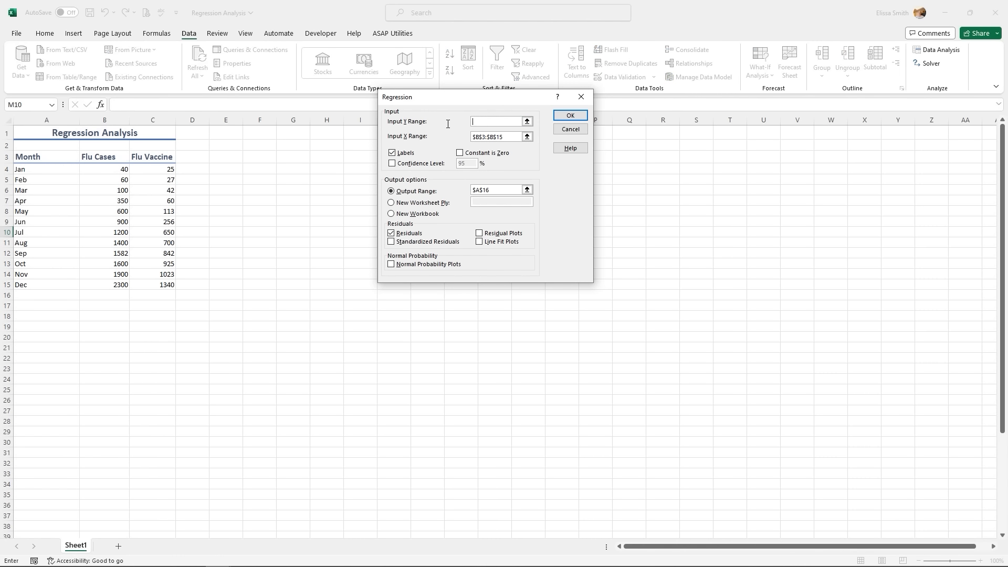
{"action": "left_click_drag", "start_coordinate": [156, 156], "coordinate": [156, 282]}
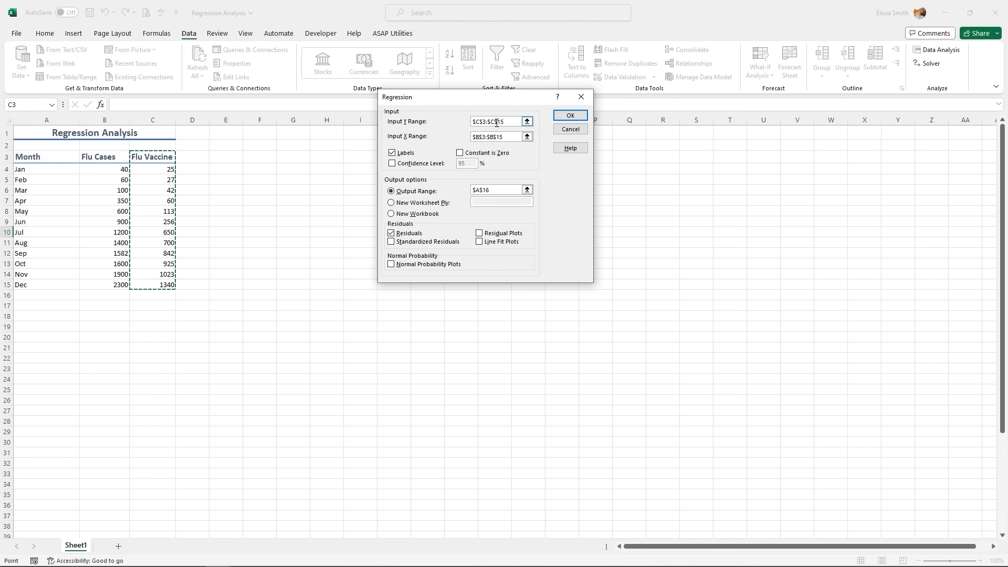
{"action": "left_click", "coordinate": [497, 122]}
{"action": "left_click_drag", "start_coordinate": [507, 137], "coordinate": [461, 136]}
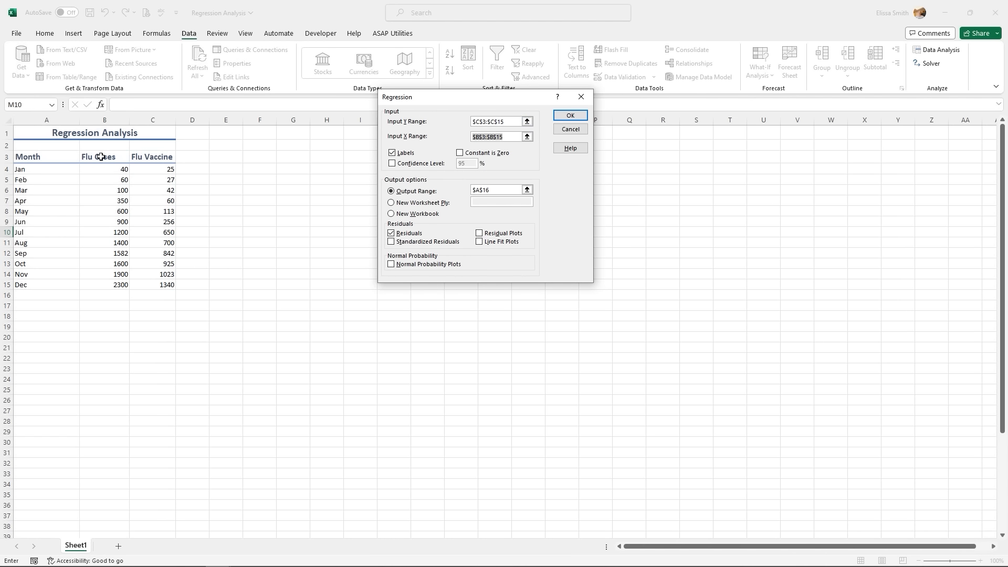
{"action": "left_click_drag", "start_coordinate": [101, 156], "coordinate": [104, 286]}
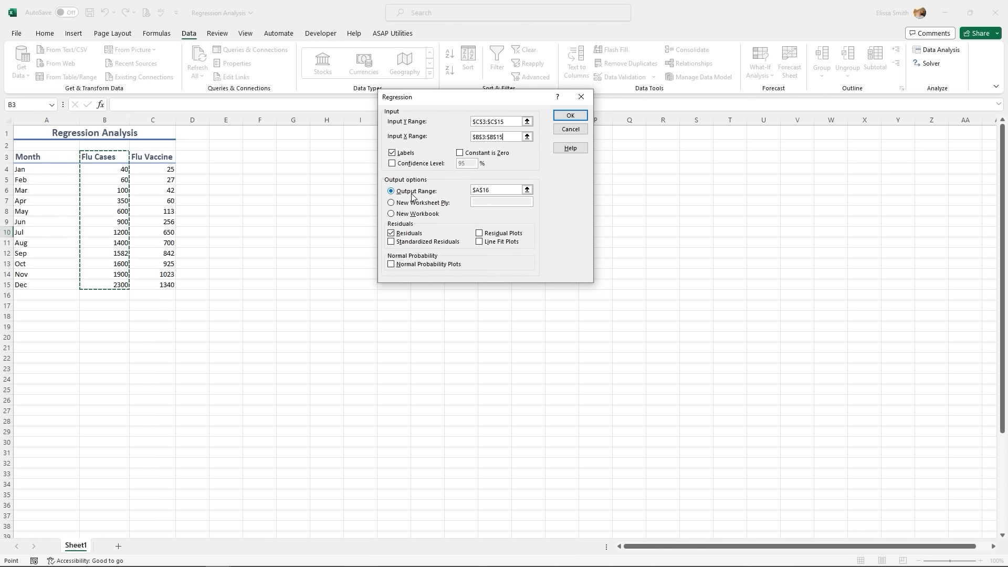
- Set the regression output range to $A$18 and run it
{"action": "left_click", "coordinate": [527, 190]}
{"action": "left_click", "coordinate": [23, 318]}
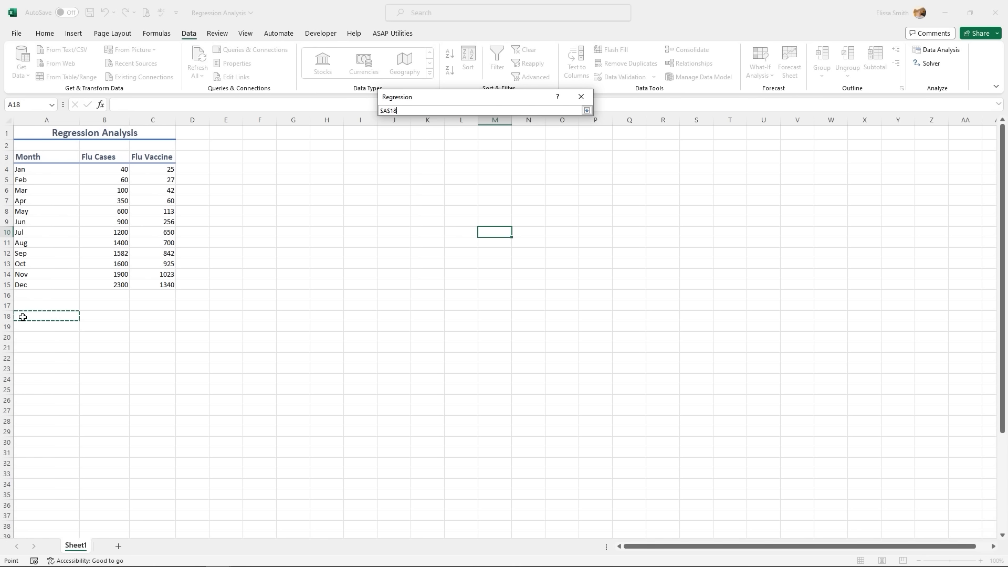
{"action": "left_click", "coordinate": [587, 110]}
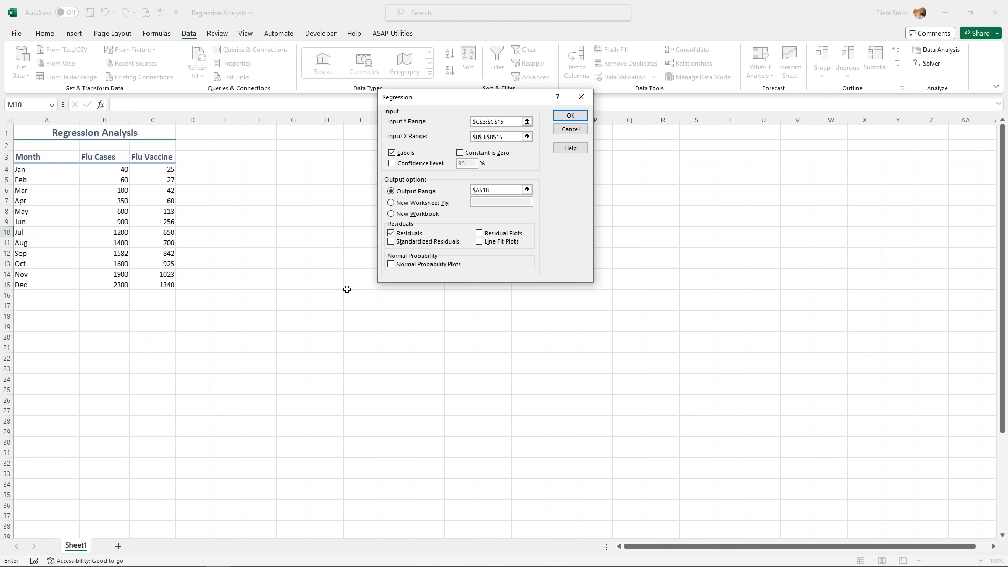
{"action": "left_click", "coordinate": [573, 116]}
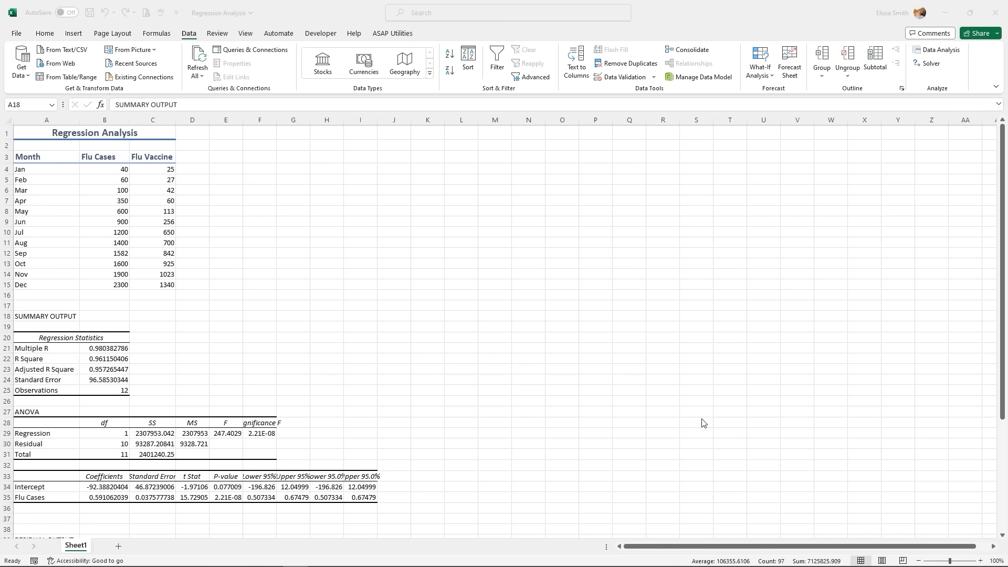
- Review the SUMMARY OUTPUT title, Multiple R, R Square values and the ANOVA section
{"action": "left_click", "coordinate": [55, 317]}
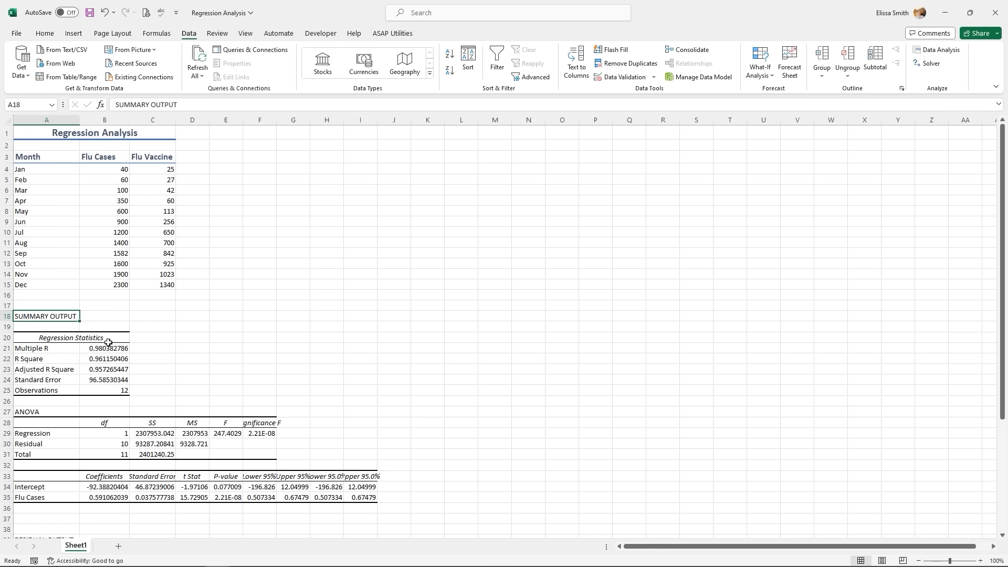
{"action": "left_click", "coordinate": [52, 349]}
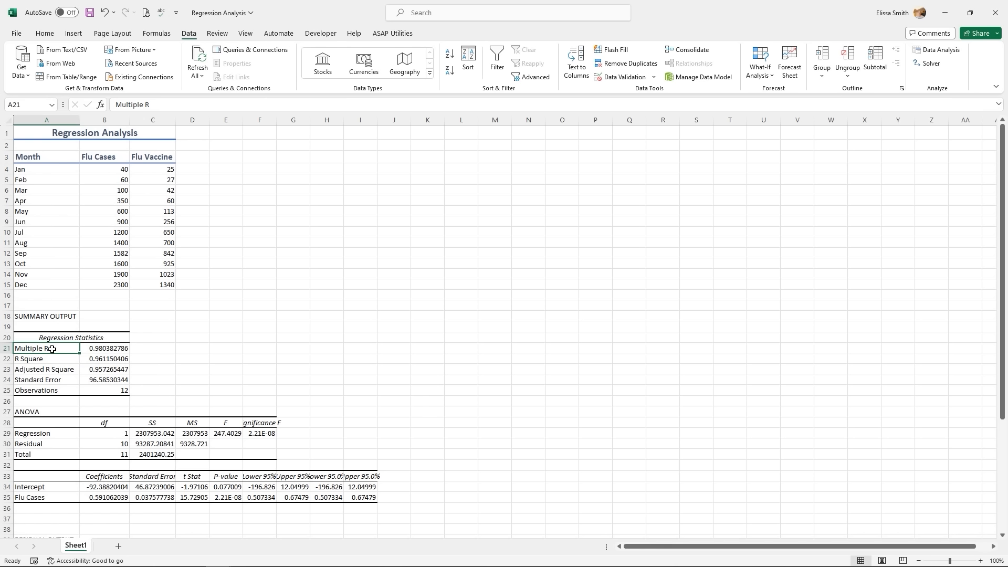
{"action": "left_click", "coordinate": [105, 348]}
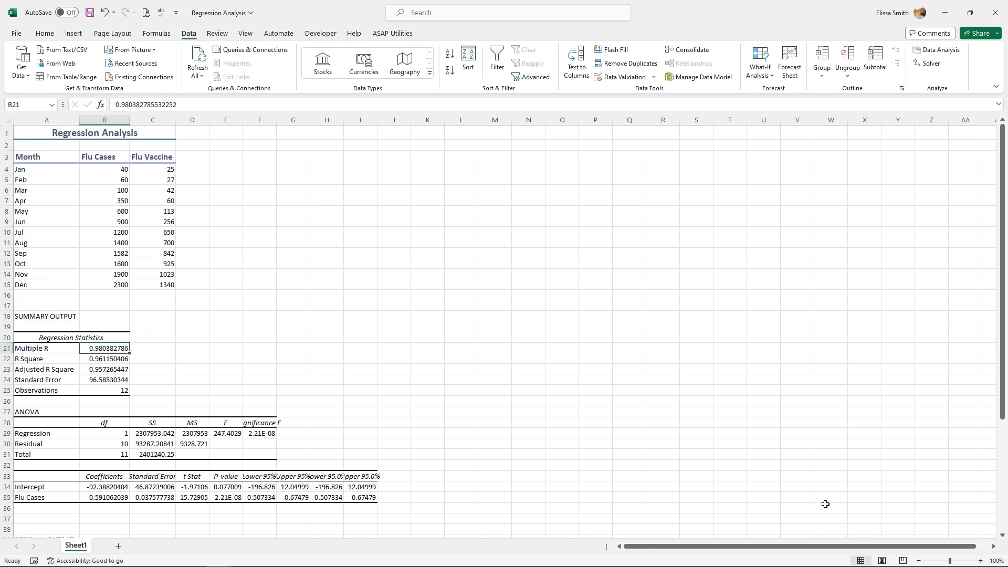
{"action": "left_click", "coordinate": [112, 362]}
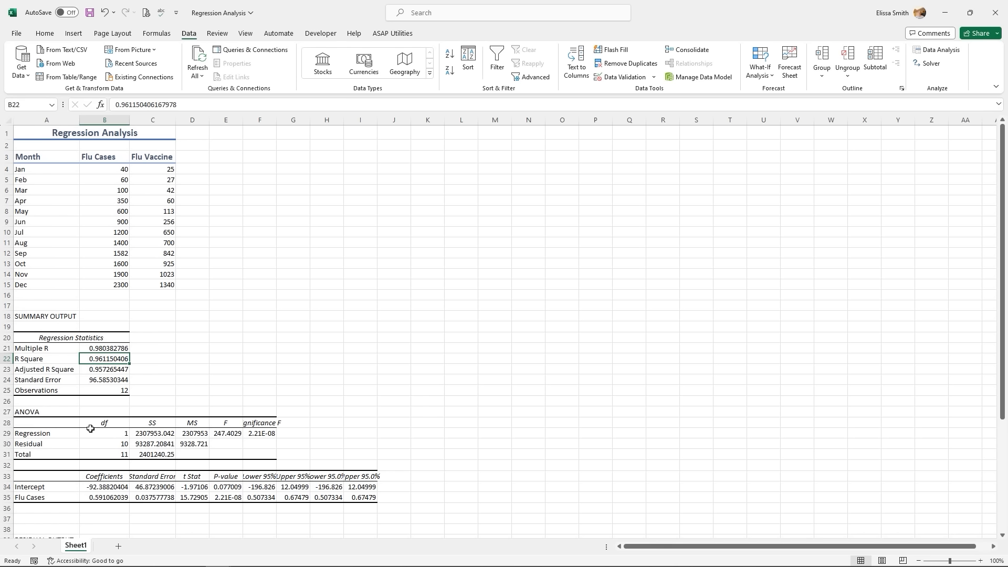
{"action": "left_click", "coordinate": [35, 412]}
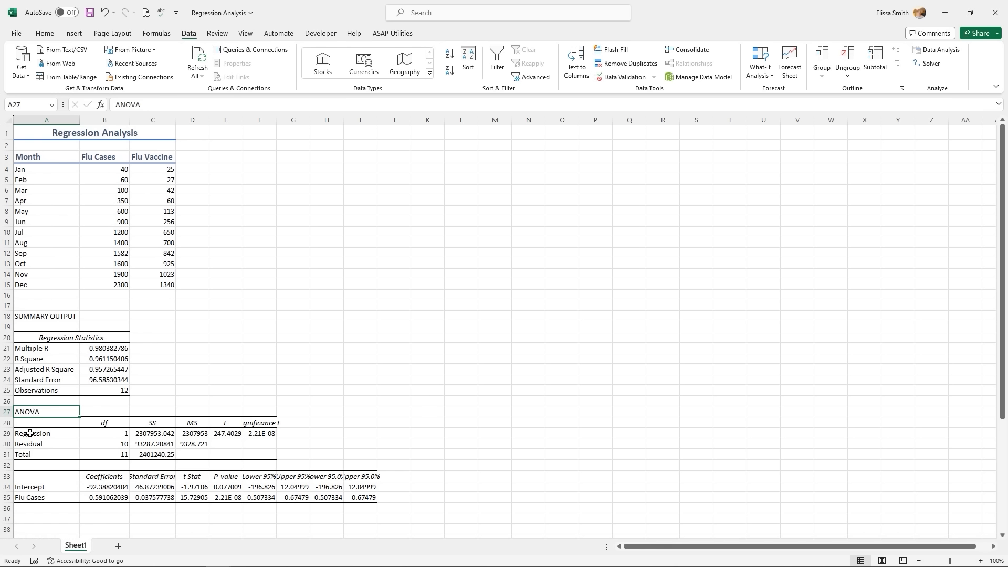
- Check the ANOVA headings, autofit column F for Significance F, and select flu data A3:C15
{"action": "left_click", "coordinate": [95, 422]}
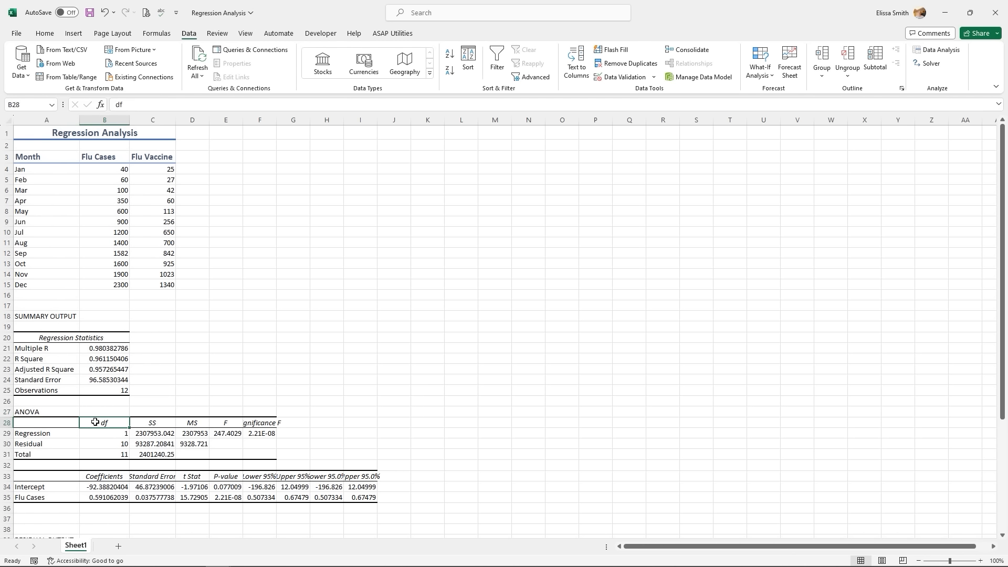
{"action": "left_click", "coordinate": [143, 420]}
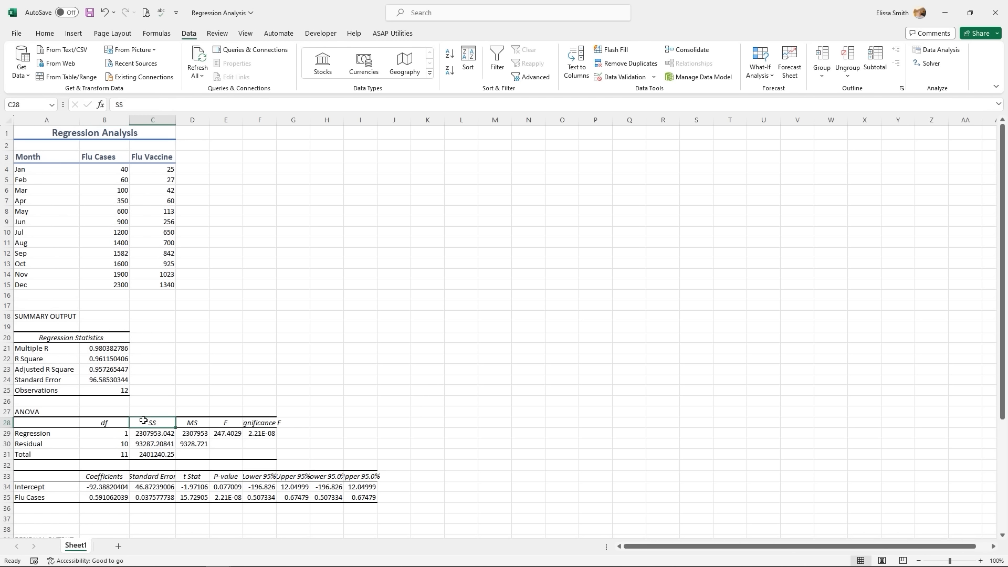
{"action": "left_click", "coordinate": [201, 423]}
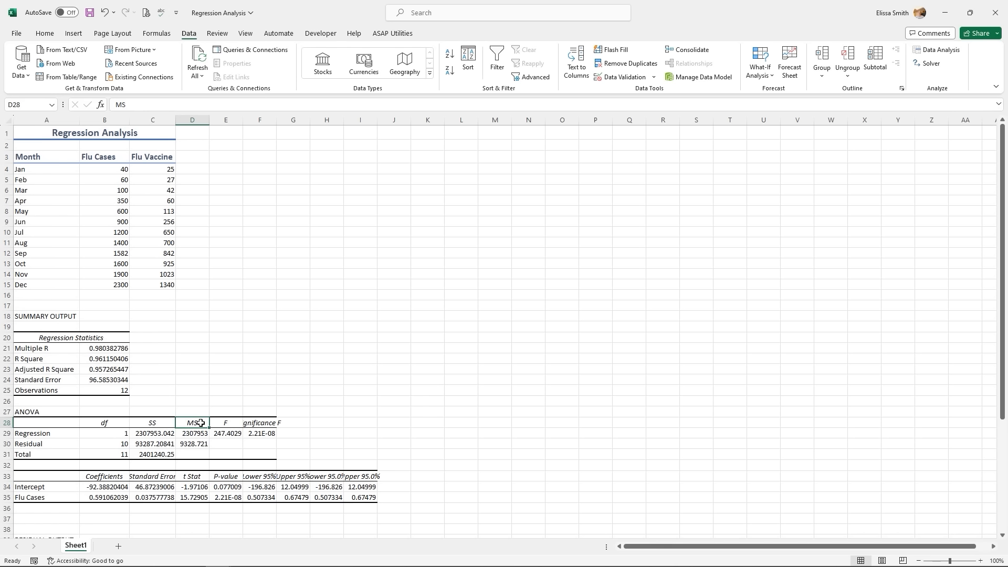
{"action": "left_click", "coordinate": [221, 424]}
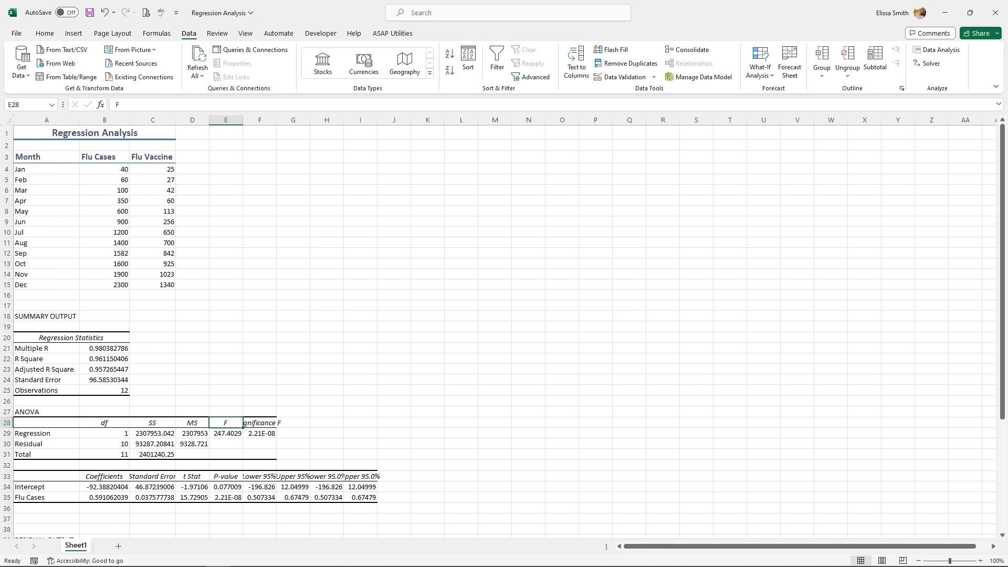
{"action": "left_click", "coordinate": [264, 426]}
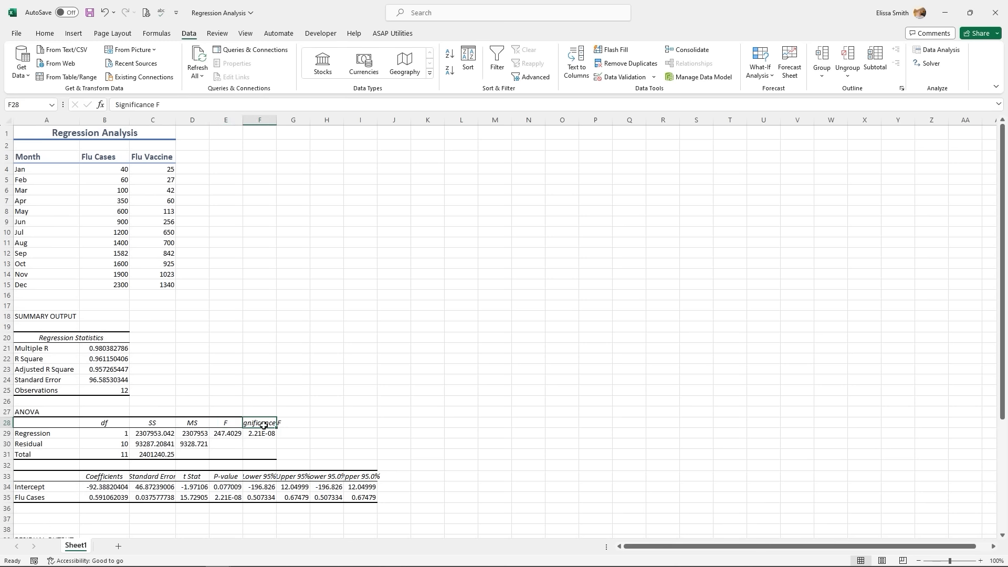
{"action": "double_click", "coordinate": [276, 120]}
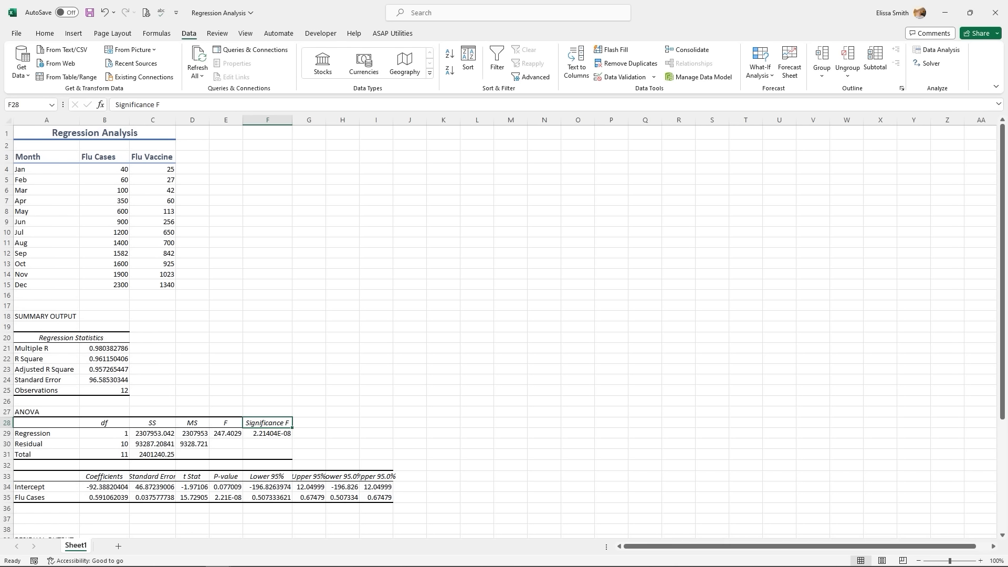
{"action": "left_click", "coordinate": [29, 156]}
{"action": "left_click_drag", "start_coordinate": [155, 176], "coordinate": [155, 281]}
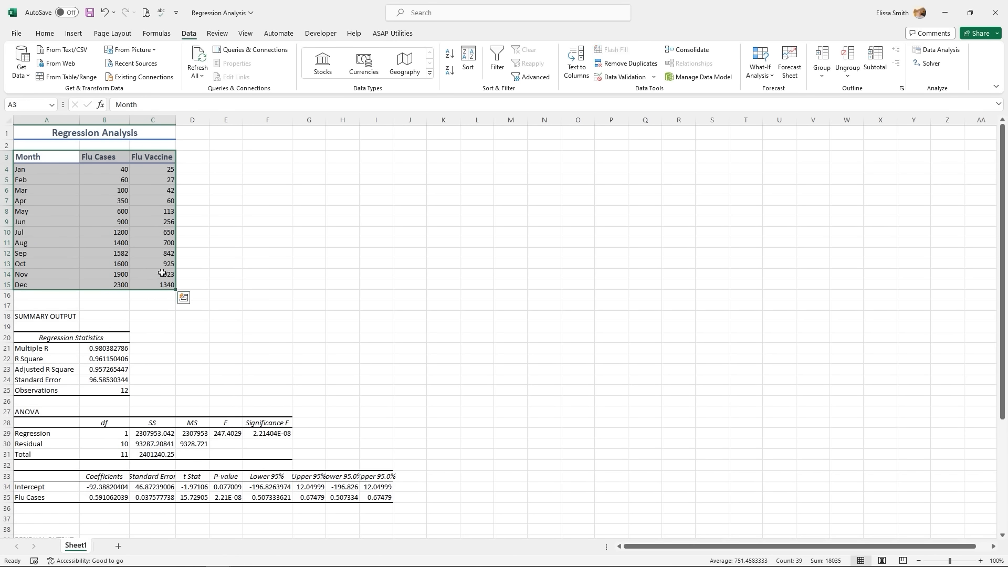
- Insert a markers-only scatter chart from A3:C15 and enlarge it
{"action": "left_click", "coordinate": [84, 37]}
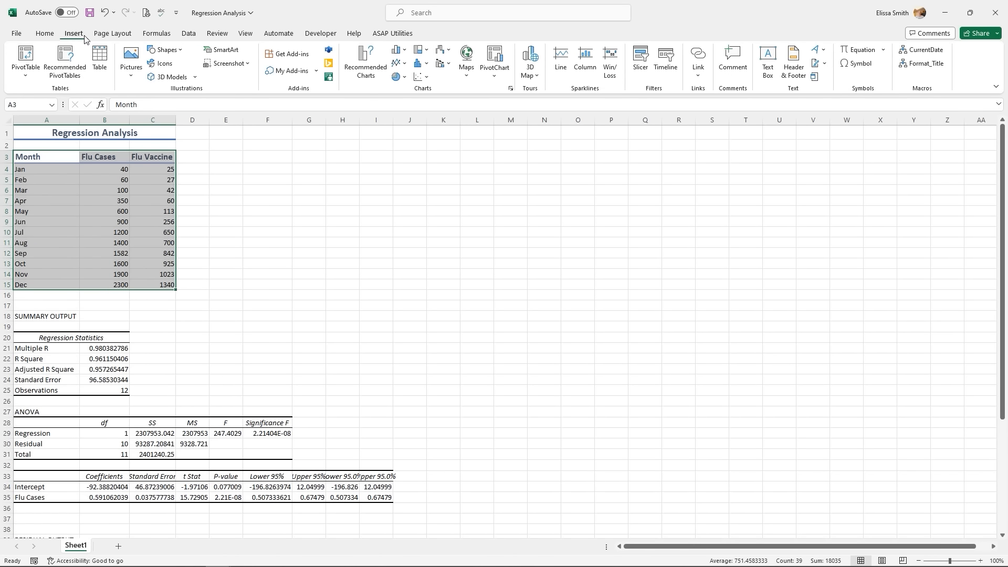
{"action": "left_click", "coordinate": [422, 78]}
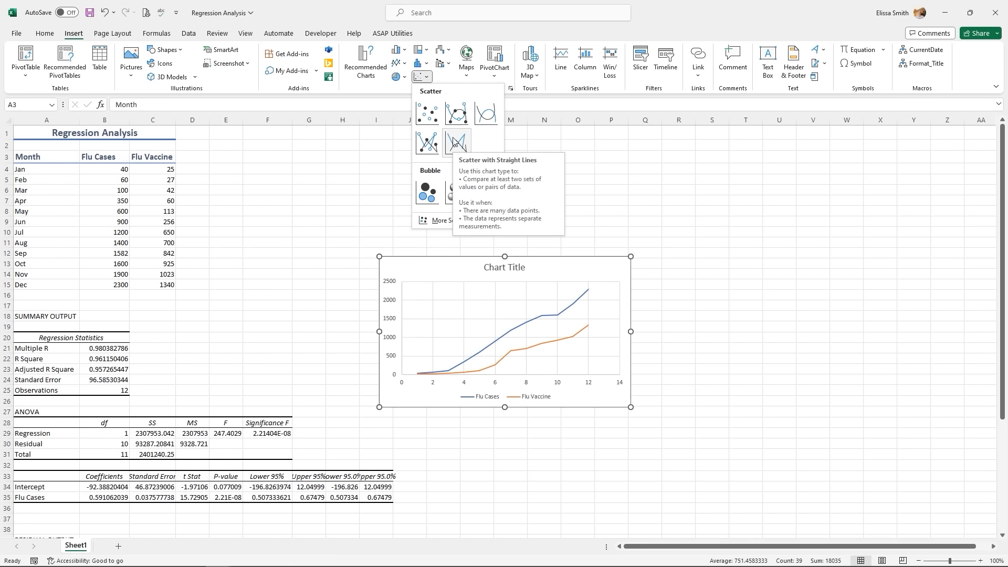
{"action": "left_click", "coordinate": [432, 117]}
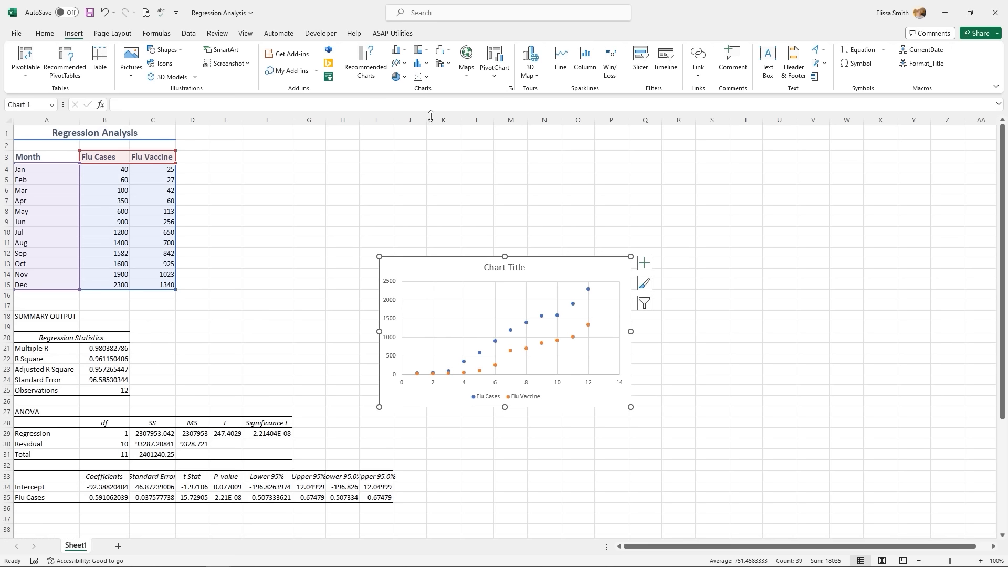
{"action": "left_click_drag", "start_coordinate": [379, 257], "coordinate": [302, 180]}
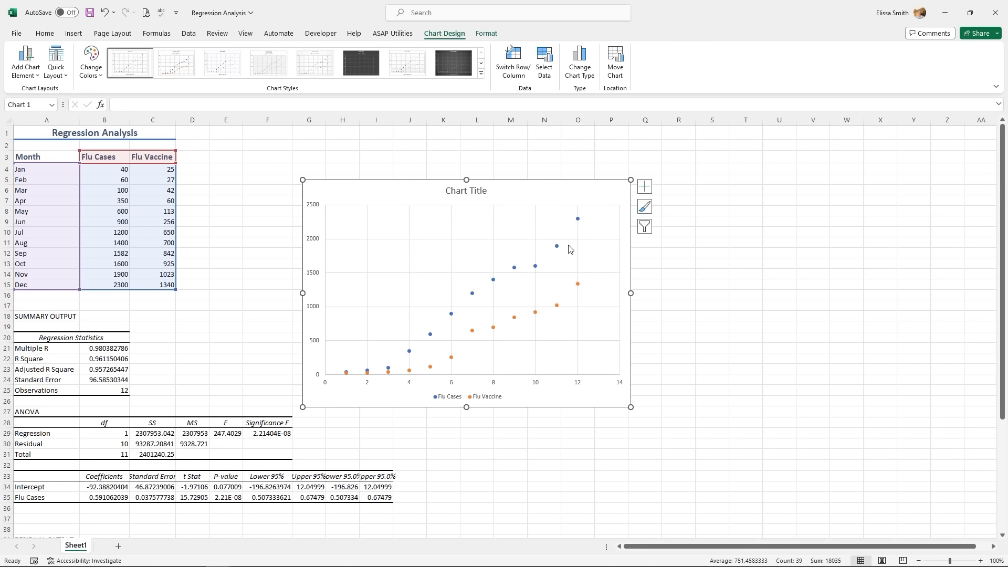
- Change the chart to the second X Y (Scatter) type, plotting Flu Vaccine against Flu Cases
{"action": "mouse_move", "coordinate": [450, 360]}
{"action": "key", "text": "ctrl"}
{"action": "left_click", "coordinate": [645, 226]}
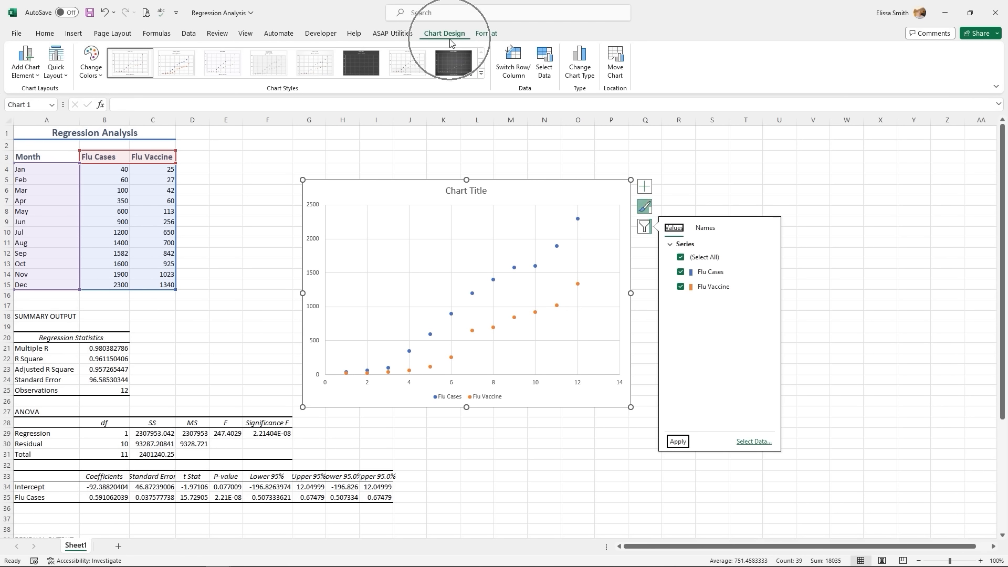
{"action": "left_click", "coordinate": [578, 63]}
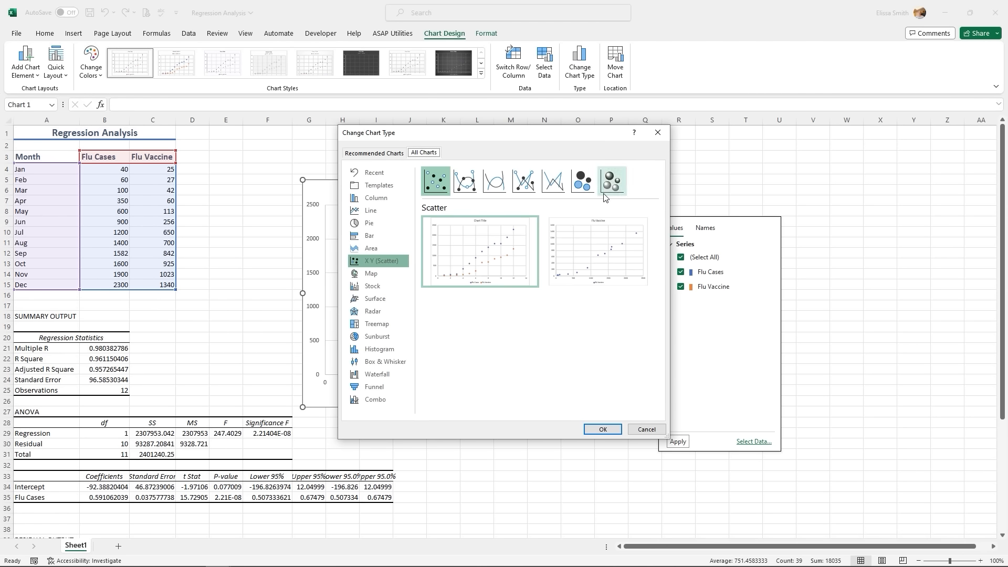
{"action": "mouse_move", "coordinate": [607, 258]}
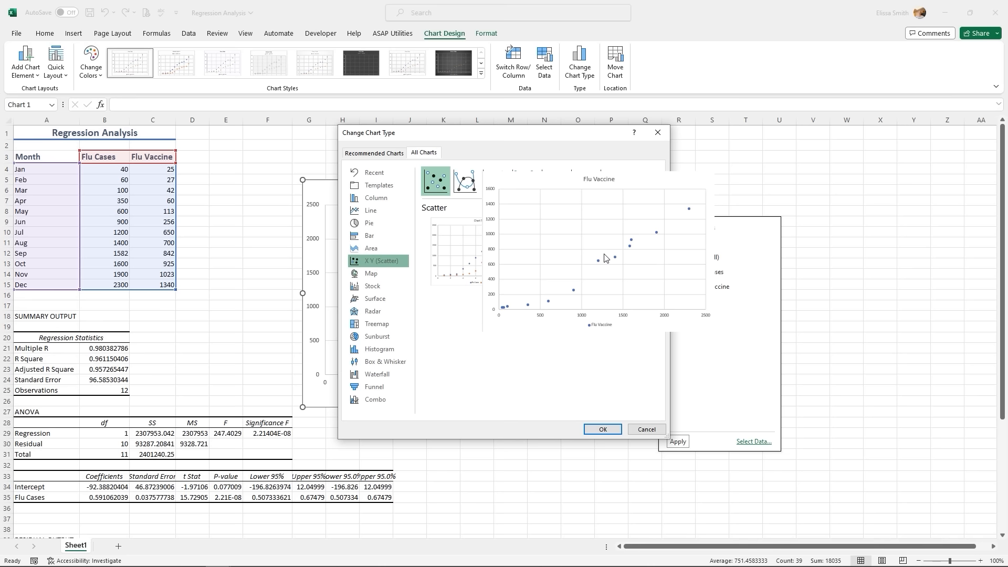
{"action": "left_click", "coordinate": [601, 271]}
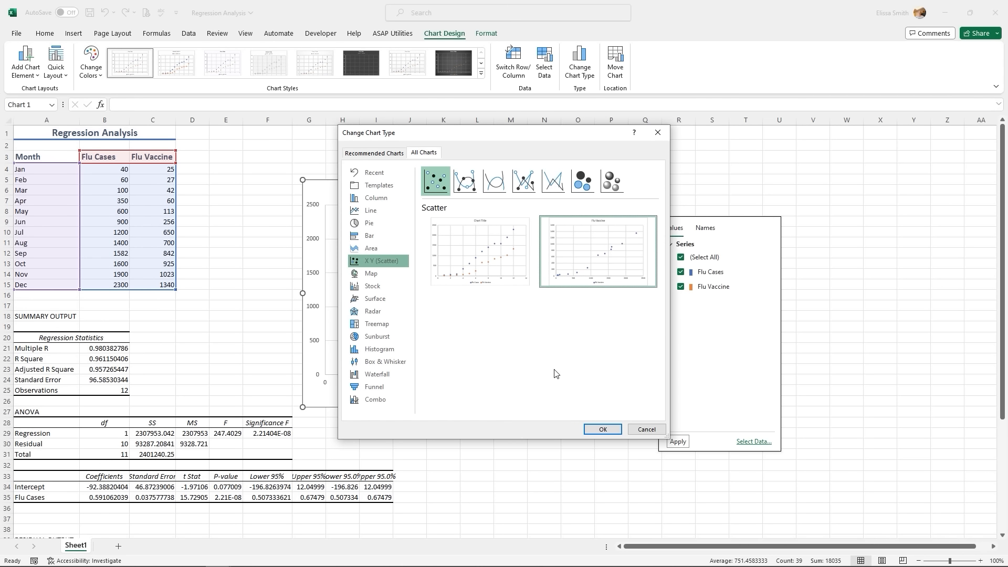
{"action": "left_click", "coordinate": [601, 429]}
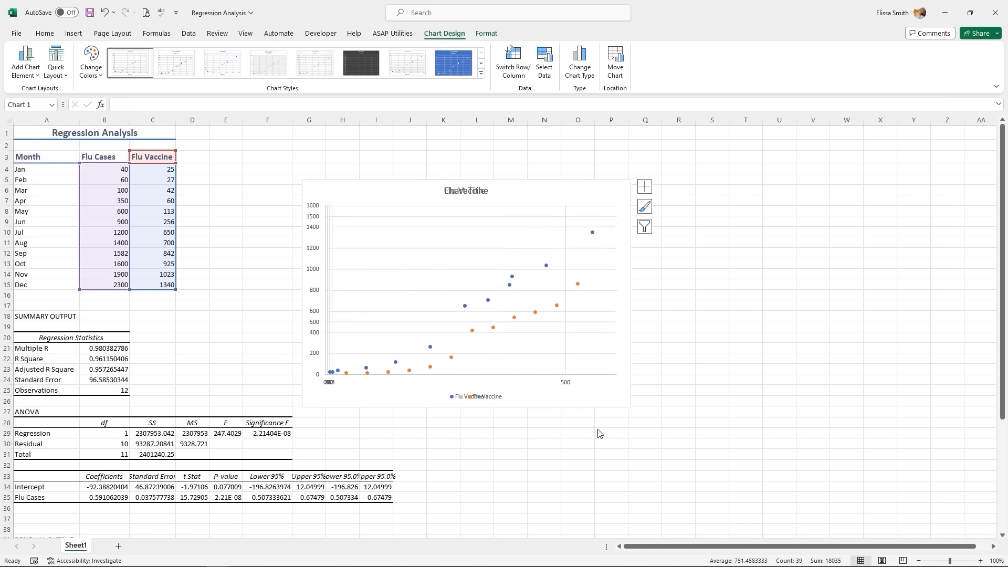
- Add a Linear trendline to the Flu Vaccine data points
{"action": "right_click", "coordinate": [490, 306]}
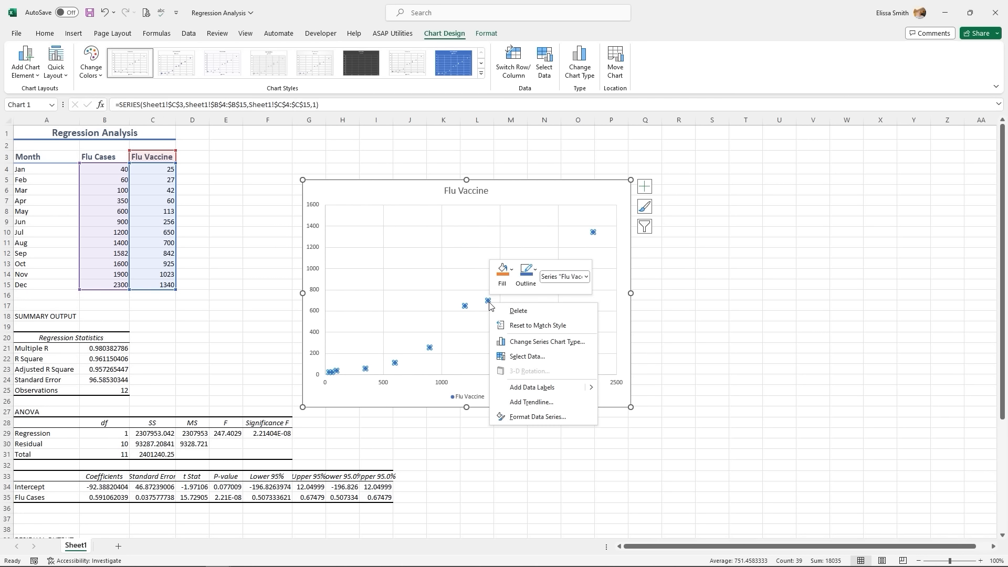
{"action": "left_click", "coordinate": [458, 290]}
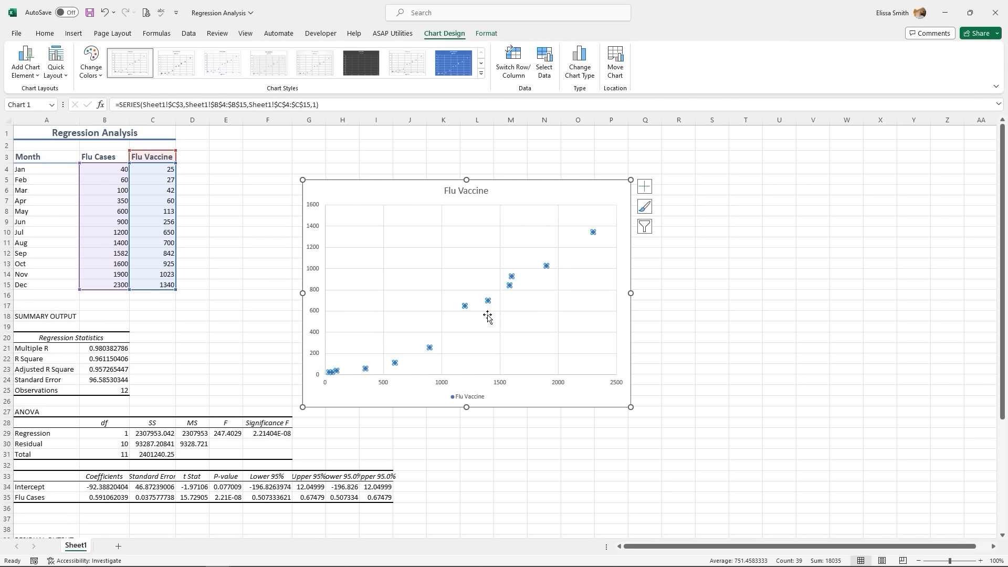
{"action": "left_click", "coordinate": [484, 313]}
{"action": "right_click", "coordinate": [488, 304]}
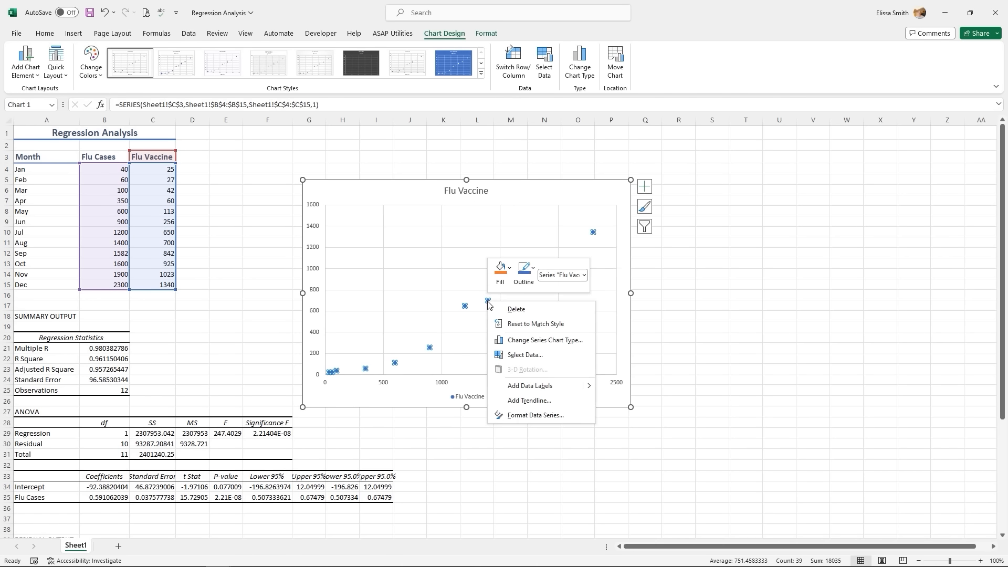
{"action": "left_click", "coordinate": [536, 404]}
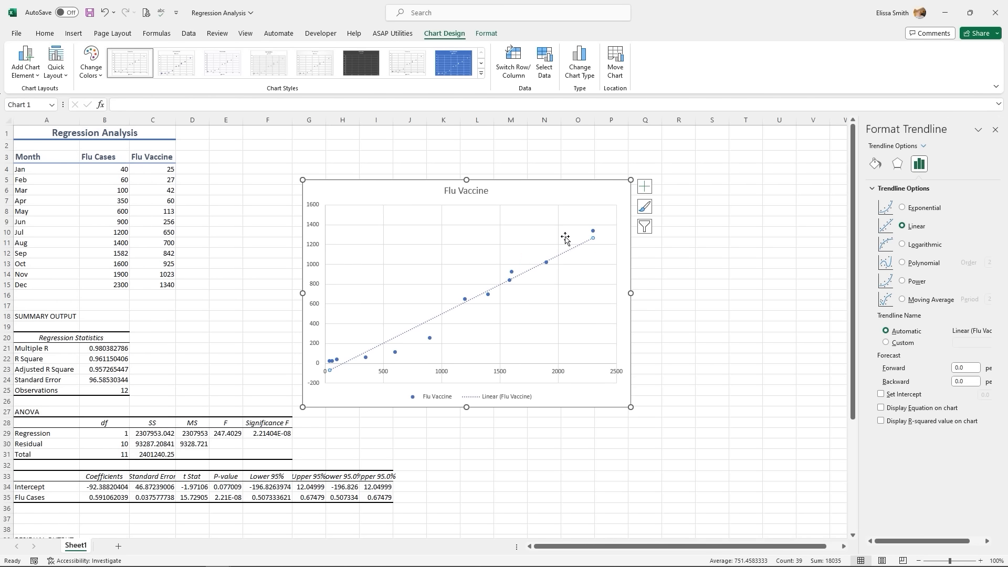
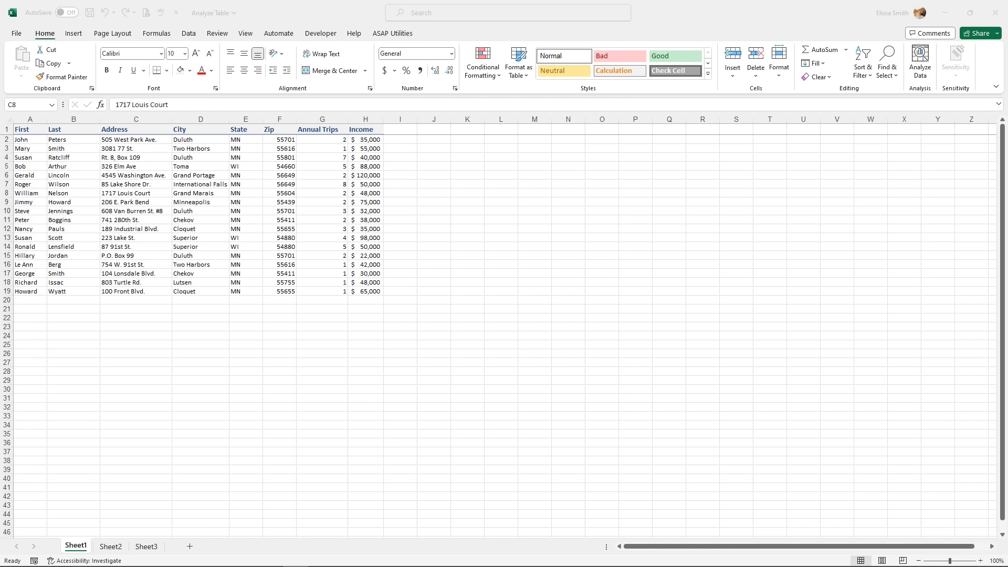
- Zoom the sheet to about 142% and select the customer table A1:H19
{"action": "left_click", "coordinate": [955, 560]}
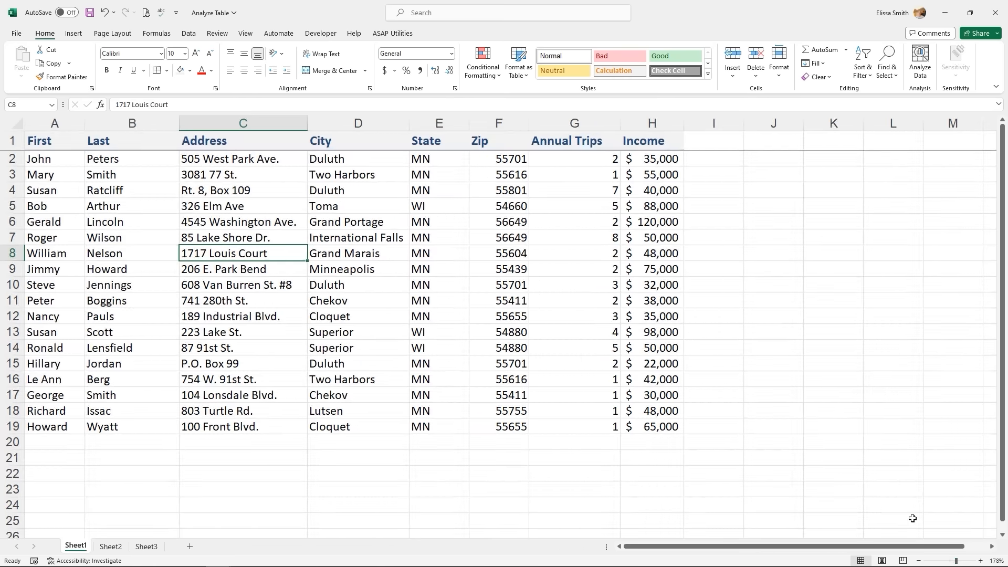
{"action": "left_click", "coordinate": [954, 560]}
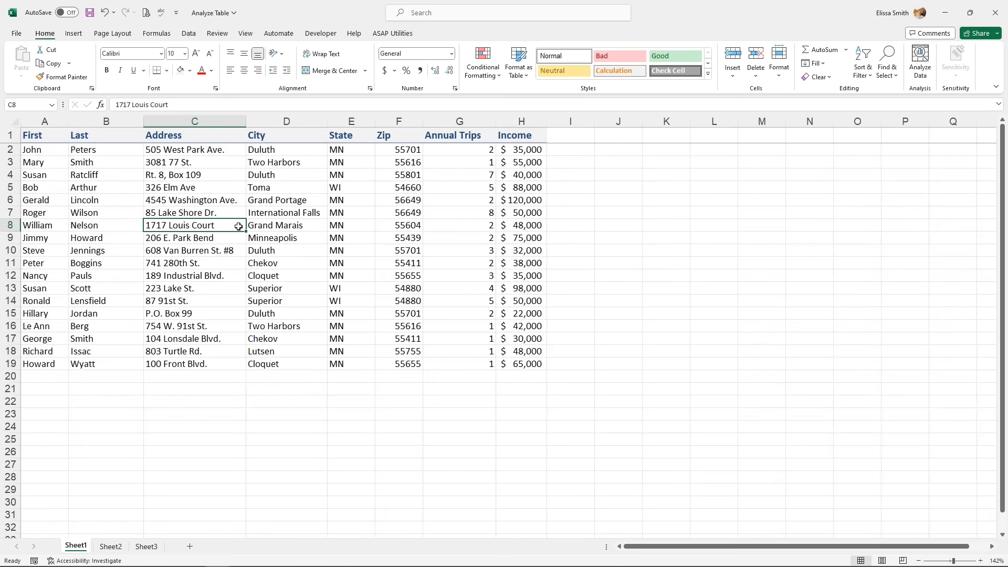
{"action": "left_click_drag", "start_coordinate": [35, 137], "coordinate": [529, 362]}
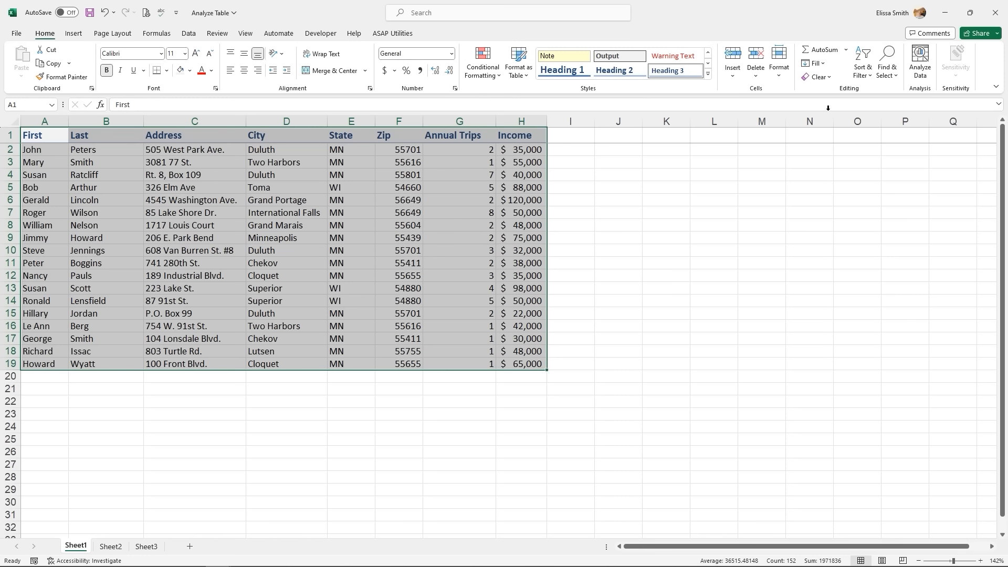
- Run Analyze Data on the customer table and show all 22 insight results
{"action": "left_click", "coordinate": [922, 74]}
{"action": "left_click", "coordinate": [921, 73]}
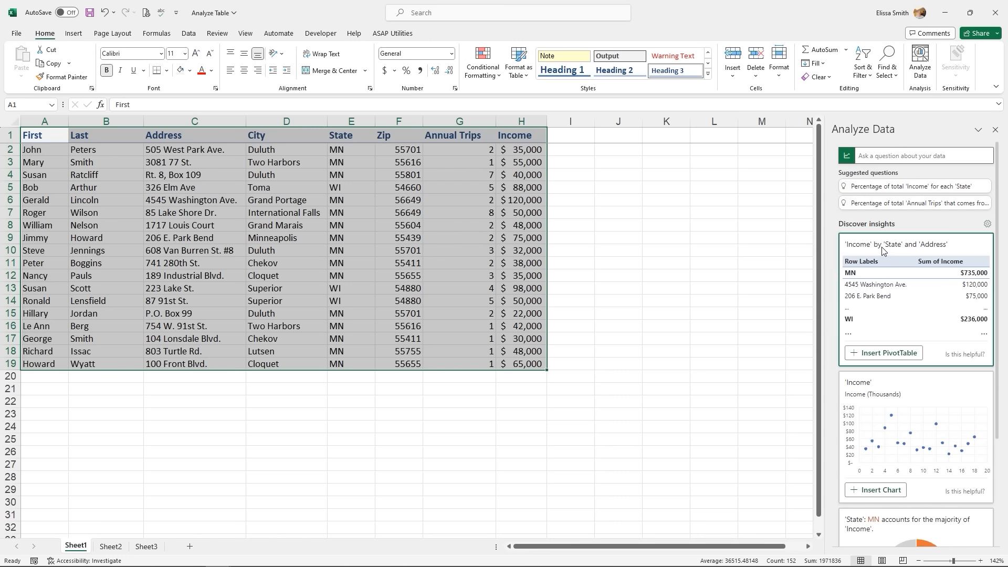
{"action": "scroll", "coordinate": [912, 424], "scroll_direction": "down", "scroll_amount": 1}
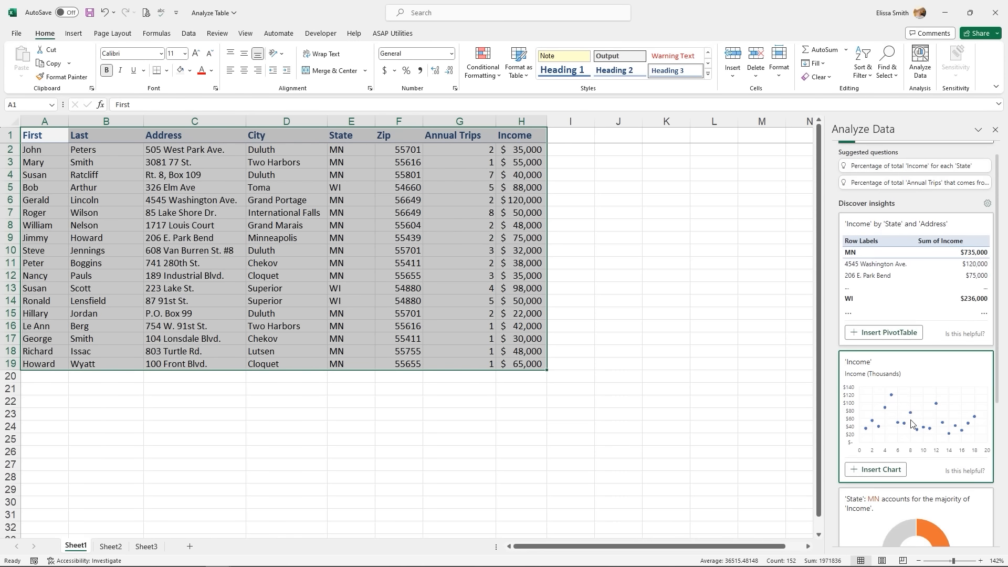
{"action": "scroll", "coordinate": [912, 424], "scroll_direction": "down", "scroll_amount": 5}
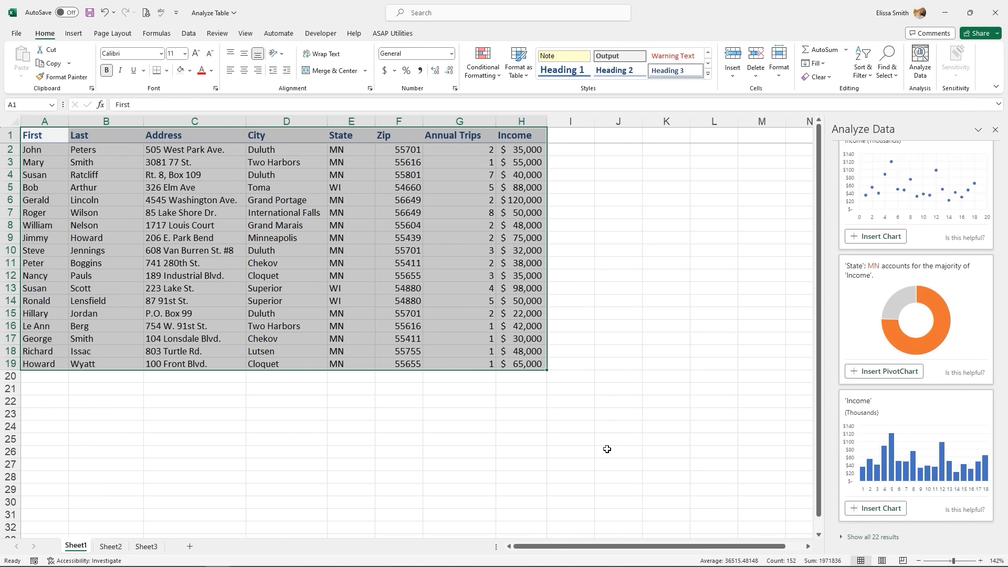
{"action": "left_click", "coordinate": [849, 538]}
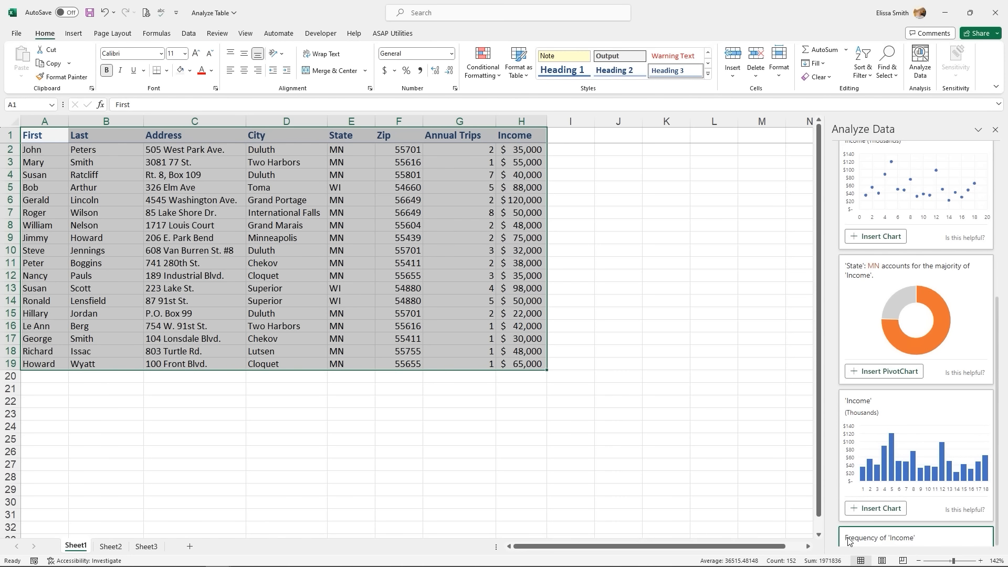
{"action": "scroll", "coordinate": [849, 541], "scroll_direction": "down", "scroll_amount": 3}
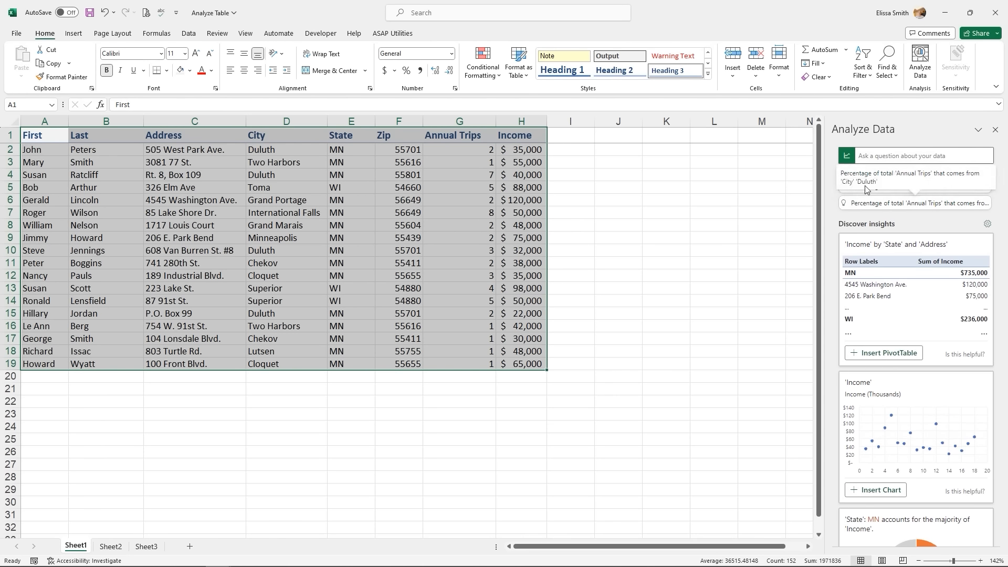
- Ask 'average of income' and insert the $53,944 answer as a PivotTable, then return to Sheet1
{"action": "left_click", "coordinate": [859, 205]}
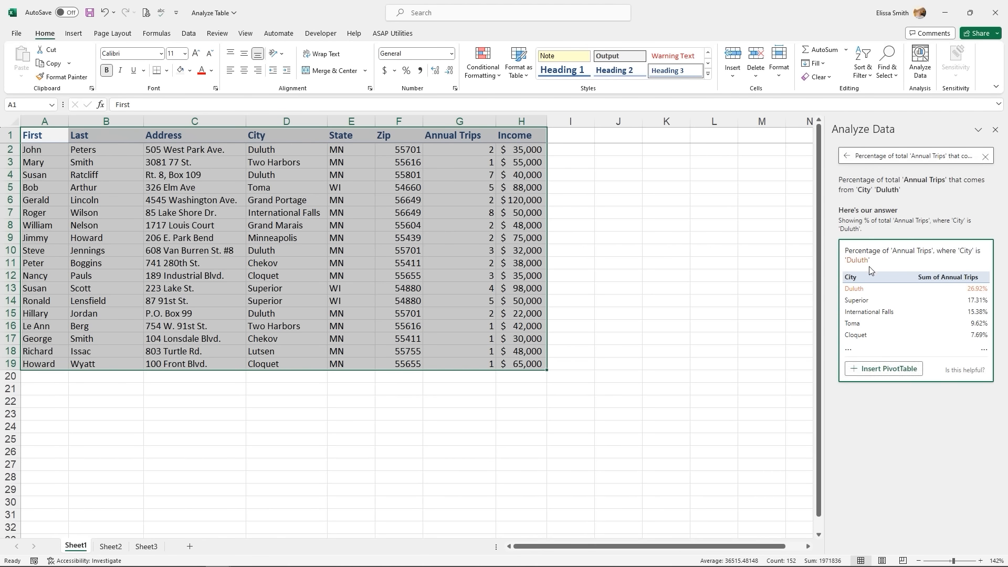
{"action": "left_click", "coordinate": [846, 156]}
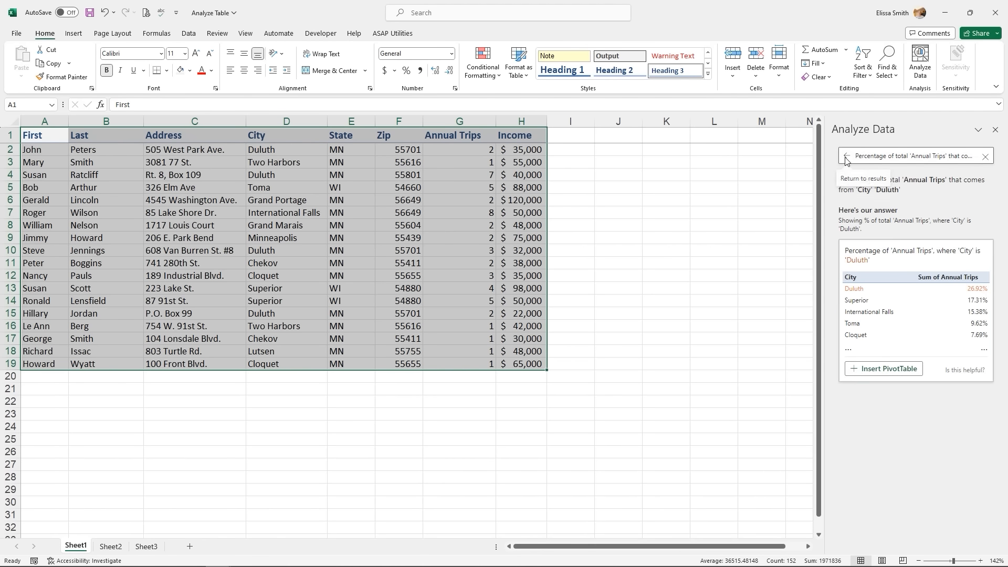
{"action": "left_click", "coordinate": [867, 156]}
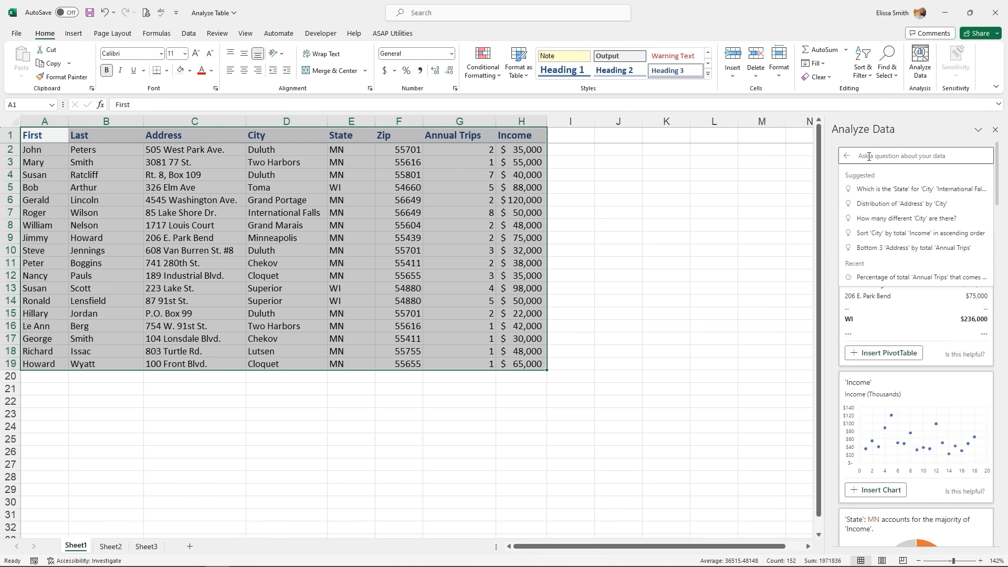
{"action": "type", "text": "a"}
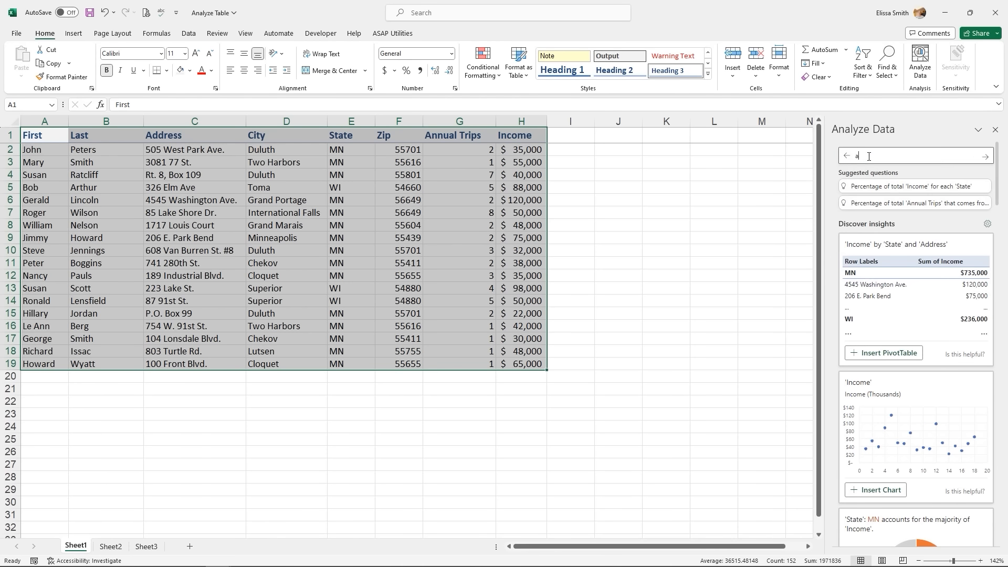
{"action": "type", "text": "verage of income"}
{"action": "key", "text": "Return"}
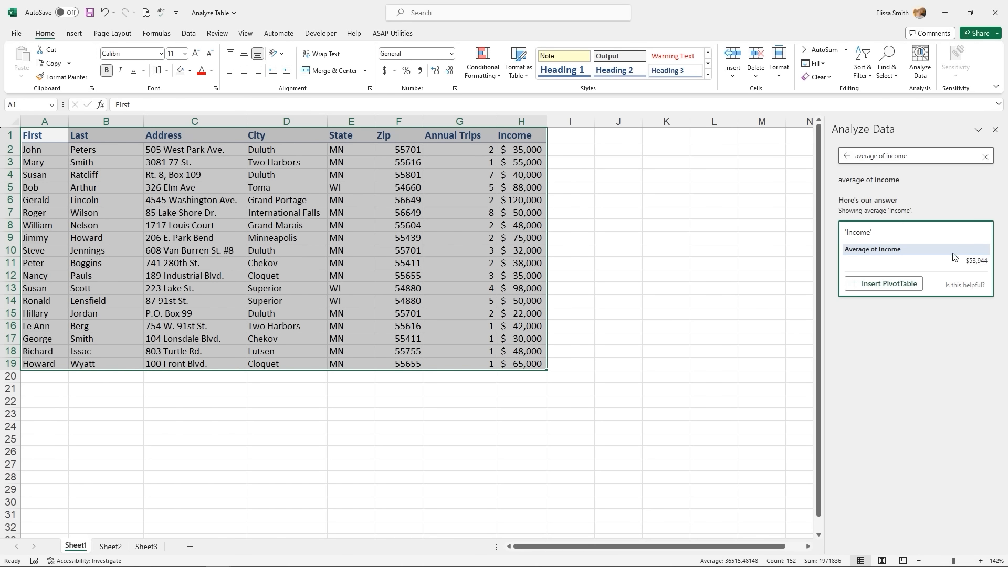
{"action": "left_click", "coordinate": [907, 289]}
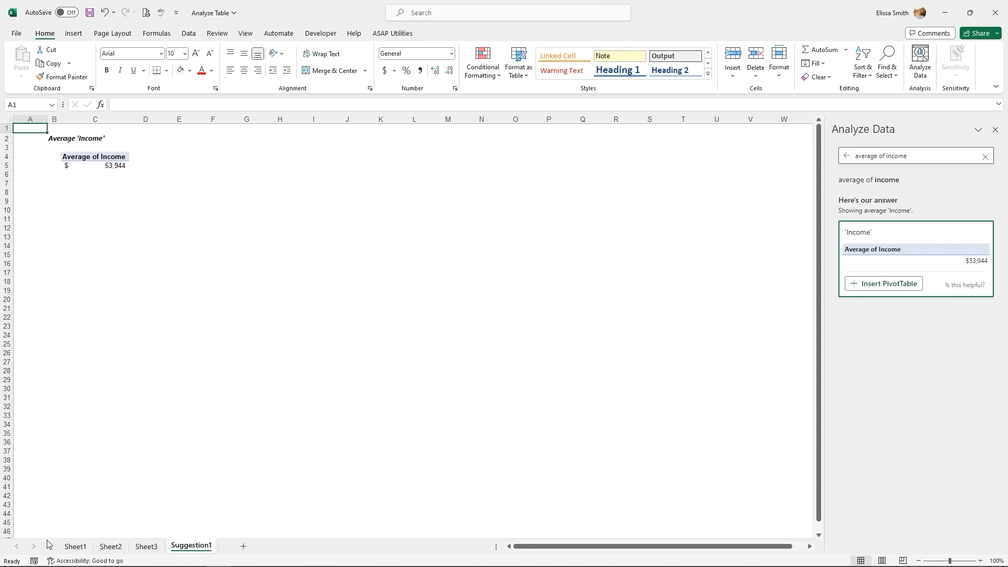
{"action": "left_click", "coordinate": [73, 547]}
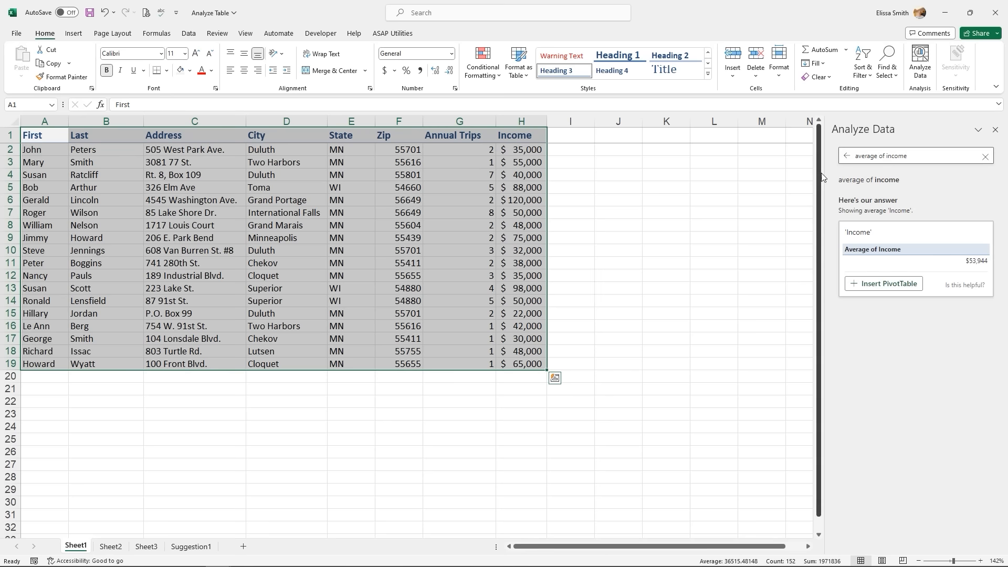
- Insert the Income scatter chart from Analyze Data and place it below the table at column A
{"action": "left_click", "coordinate": [847, 157]}
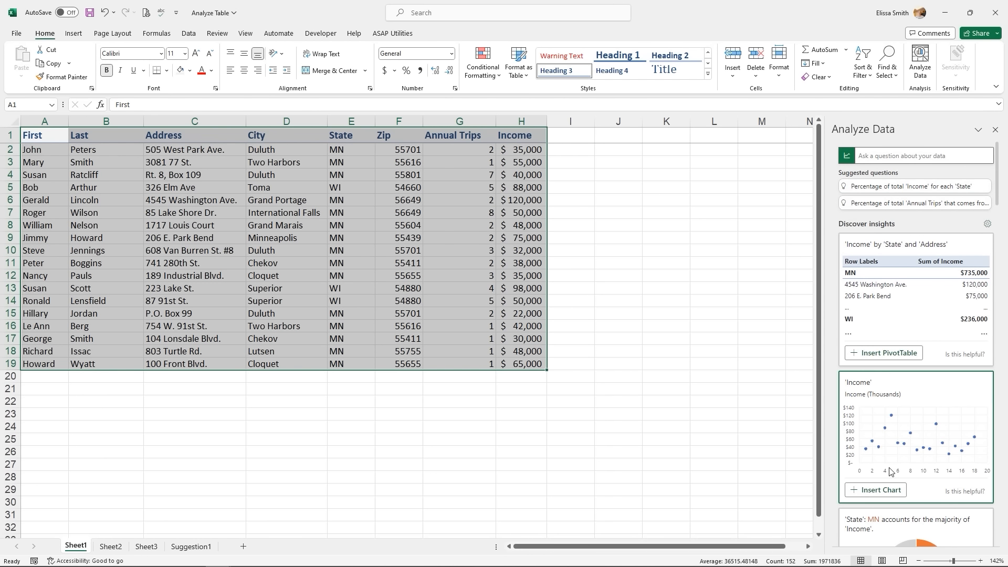
{"action": "key", "text": "ctrl"}
{"action": "left_click", "coordinate": [878, 493]}
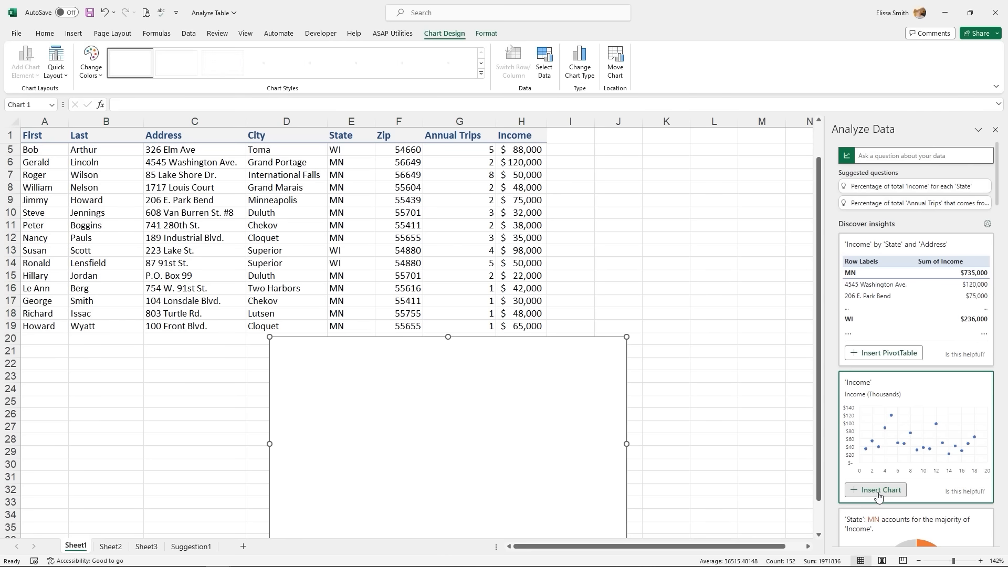
{"action": "left_click_drag", "start_coordinate": [367, 344], "coordinate": [135, 348]}
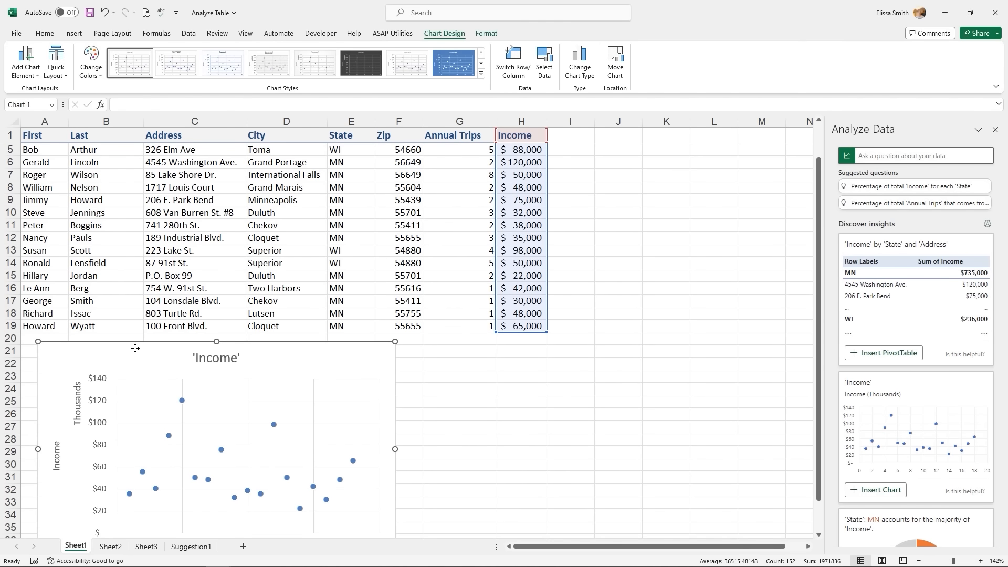
{"action": "left_click", "coordinate": [515, 376]}
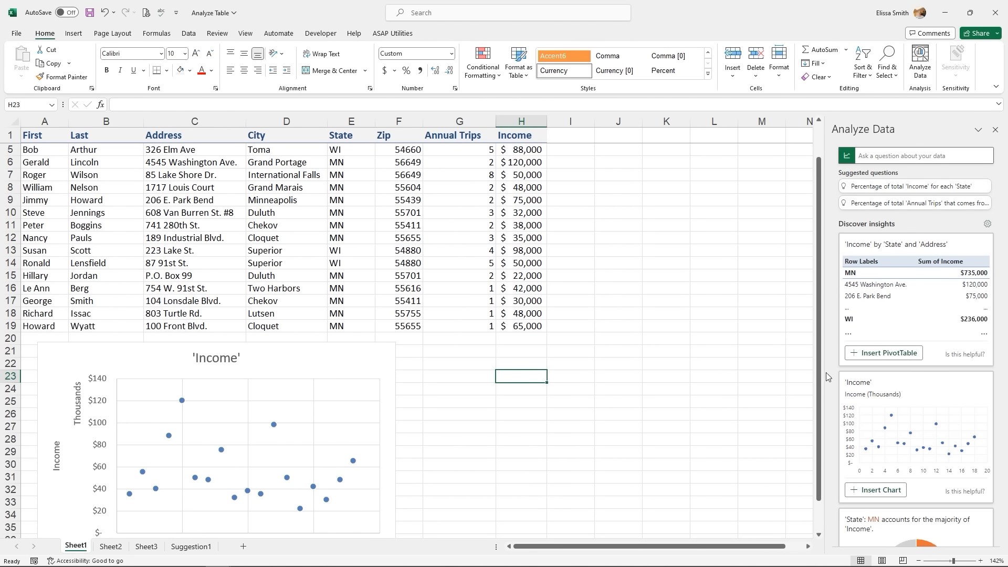
{"action": "scroll", "coordinate": [865, 371], "scroll_direction": "down", "scroll_amount": 5}
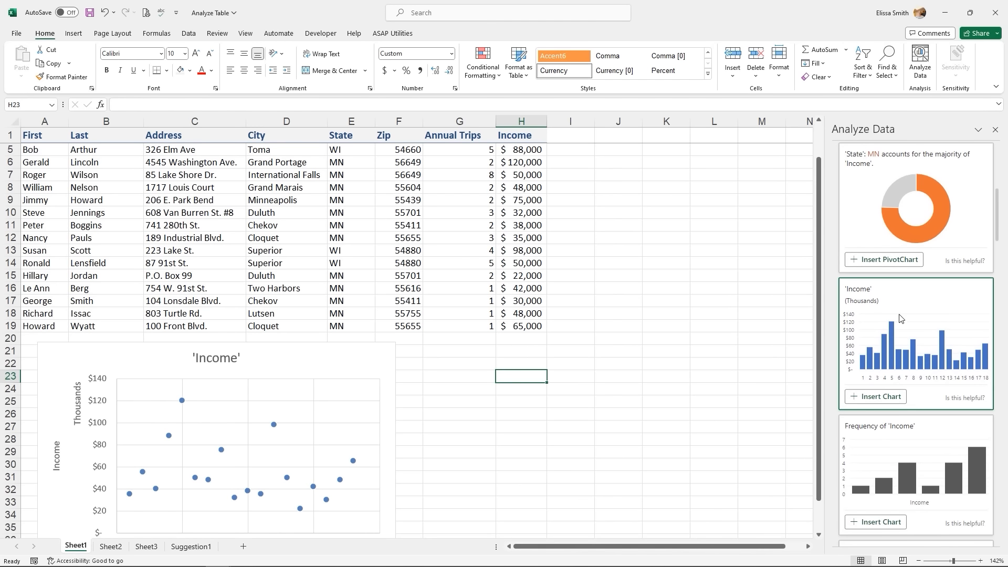
{"action": "scroll", "coordinate": [902, 320], "scroll_direction": "down", "scroll_amount": 5}
{"action": "scroll", "coordinate": [902, 320], "scroll_direction": "down", "scroll_amount": 5}
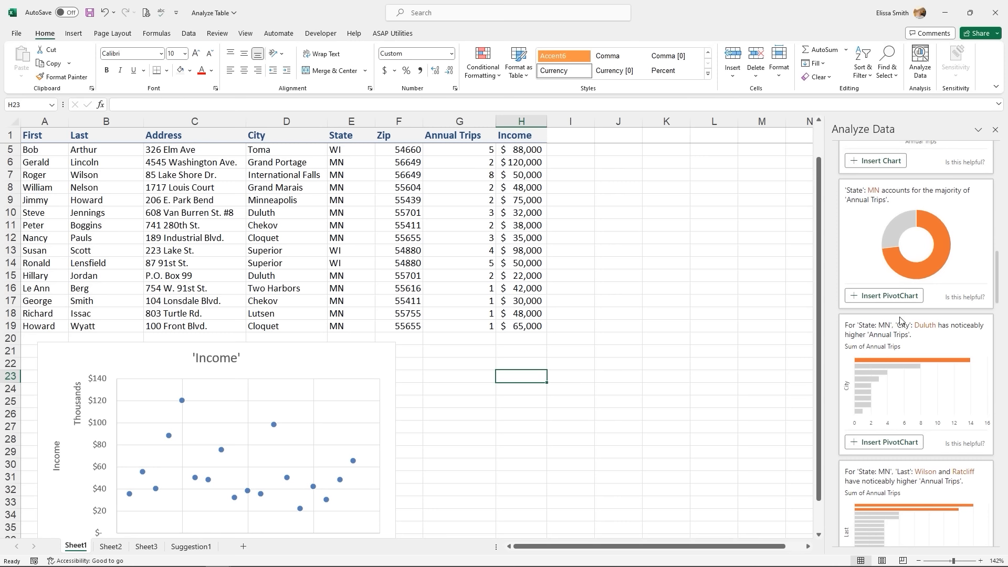
{"action": "scroll", "coordinate": [900, 320], "scroll_direction": "down", "scroll_amount": 5}
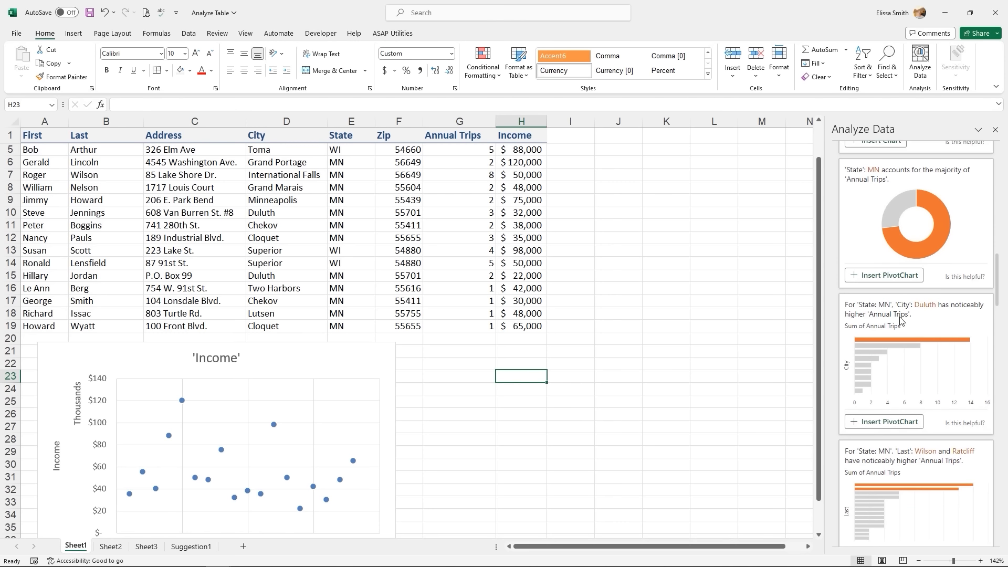
{"action": "scroll", "coordinate": [901, 320], "scroll_direction": "down", "scroll_amount": 10}
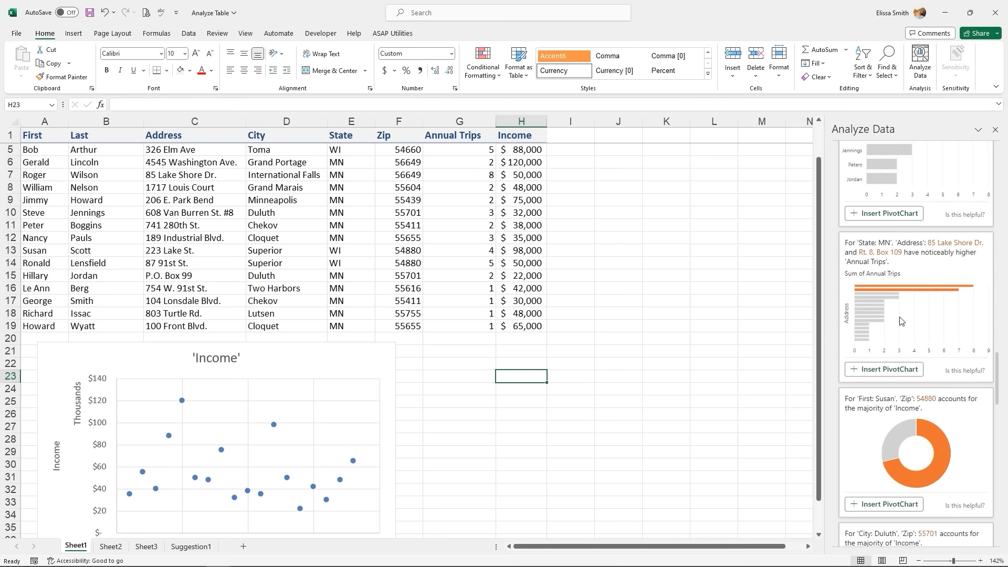
{"action": "scroll", "coordinate": [900, 320], "scroll_direction": "up", "scroll_amount": 2}
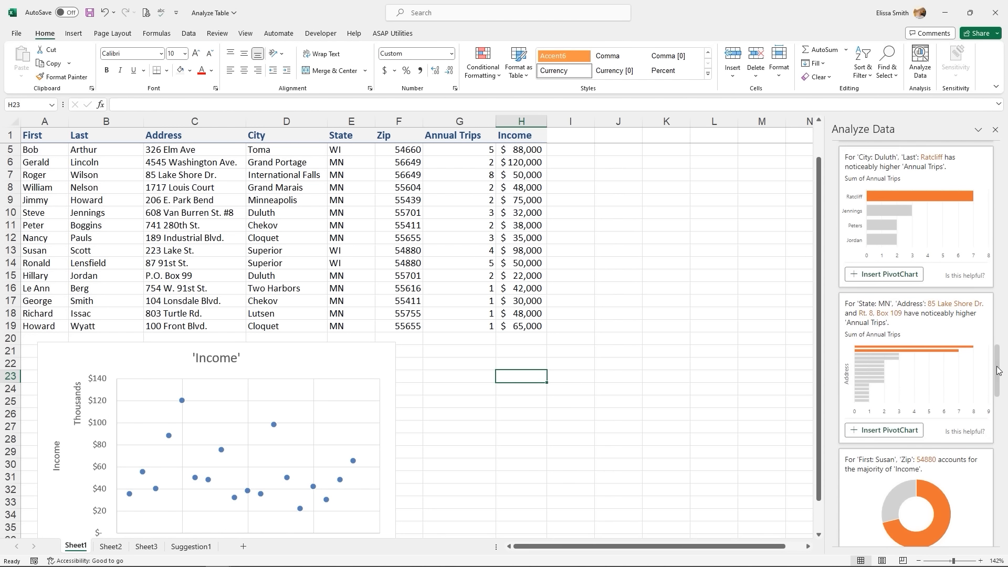
{"action": "left_click_drag", "start_coordinate": [989, 365], "coordinate": [984, 168]}
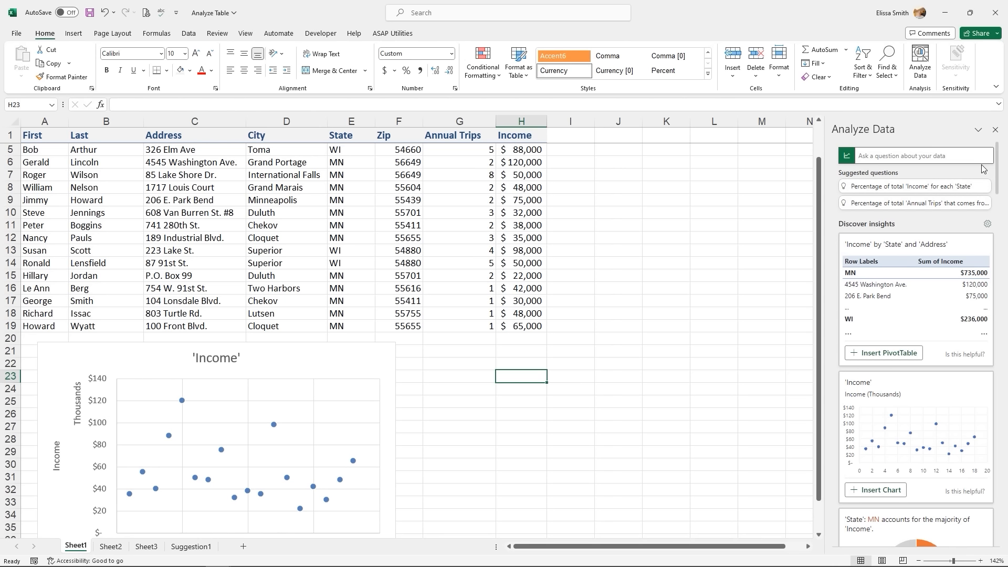
- Float and resize the Analyze Data pane, then close it
{"action": "left_click", "coordinate": [978, 131]}
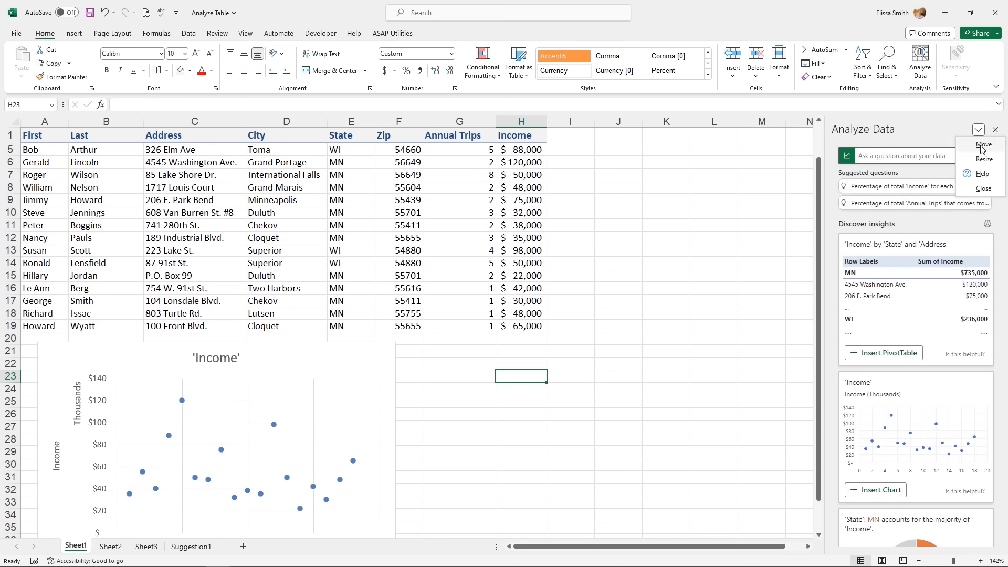
{"action": "left_click", "coordinate": [983, 144]}
{"action": "left_click", "coordinate": [638, 207]}
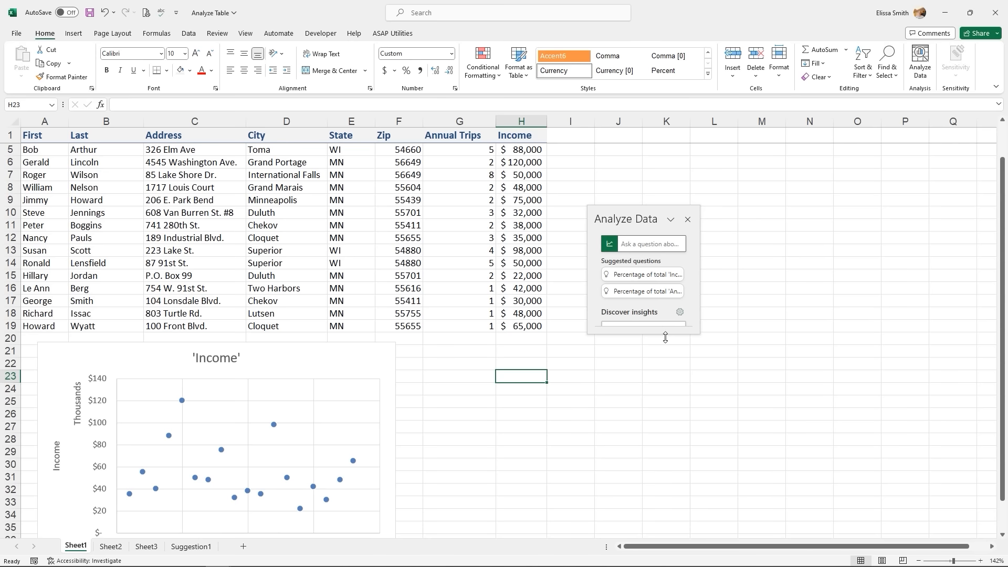
{"action": "left_click_drag", "start_coordinate": [664, 333], "coordinate": [666, 471]}
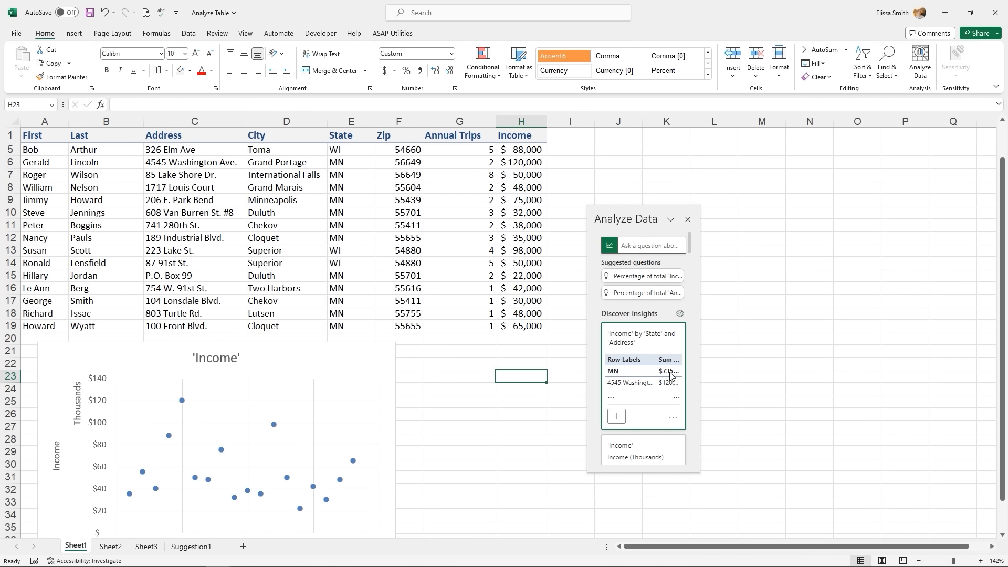
{"action": "left_click", "coordinate": [687, 220]}
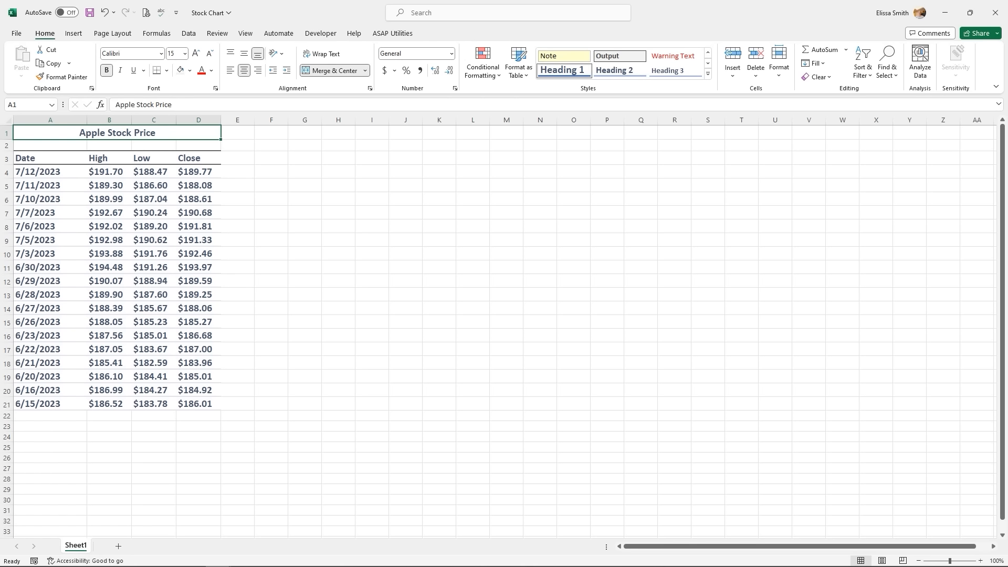
- Select the Apple price data A3:D21 with Date, High, Low and Close
{"action": "left_click", "coordinate": [58, 153]}
{"action": "left_click_drag", "start_coordinate": [57, 154], "coordinate": [197, 402]}
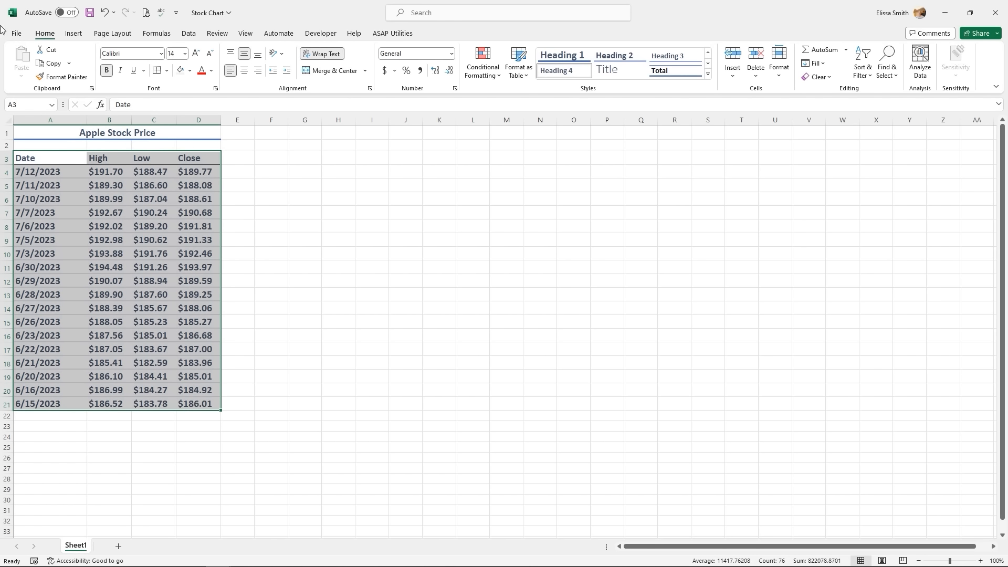
{"action": "left_click", "coordinate": [73, 33]}
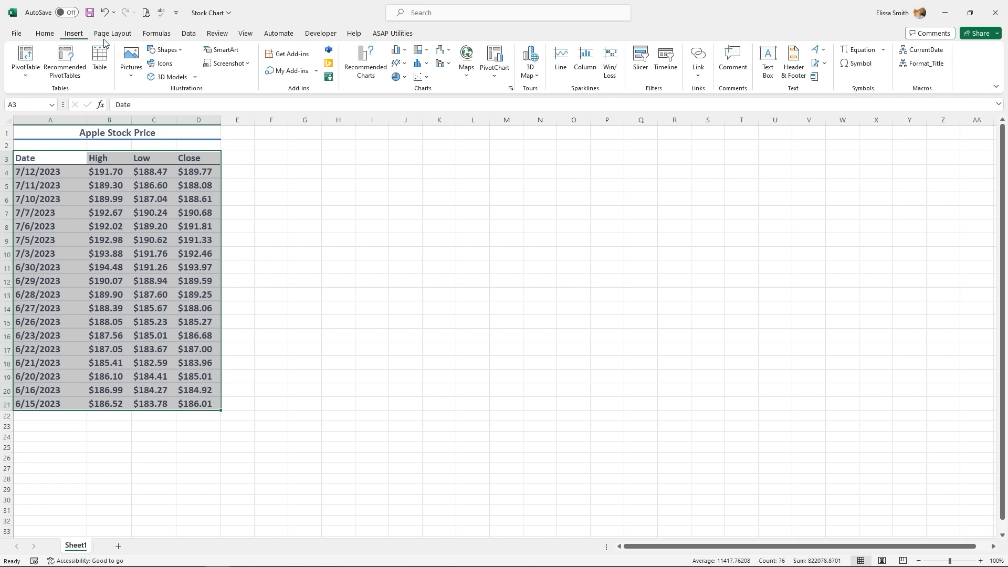
- Insert a High-Low-Close stock chart of the Apple prices
{"action": "left_click", "coordinate": [442, 53]}
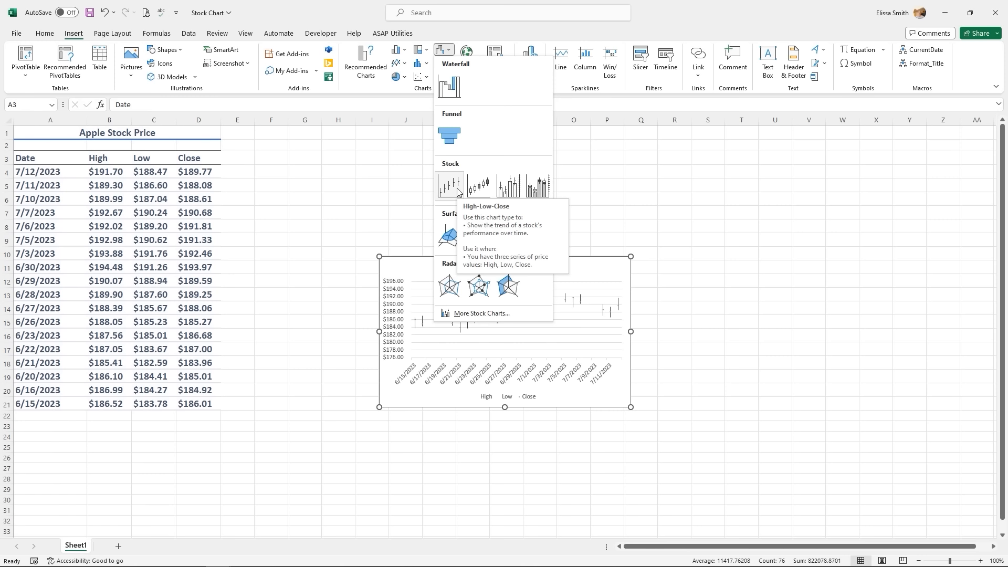
{"action": "left_click", "coordinate": [458, 192]}
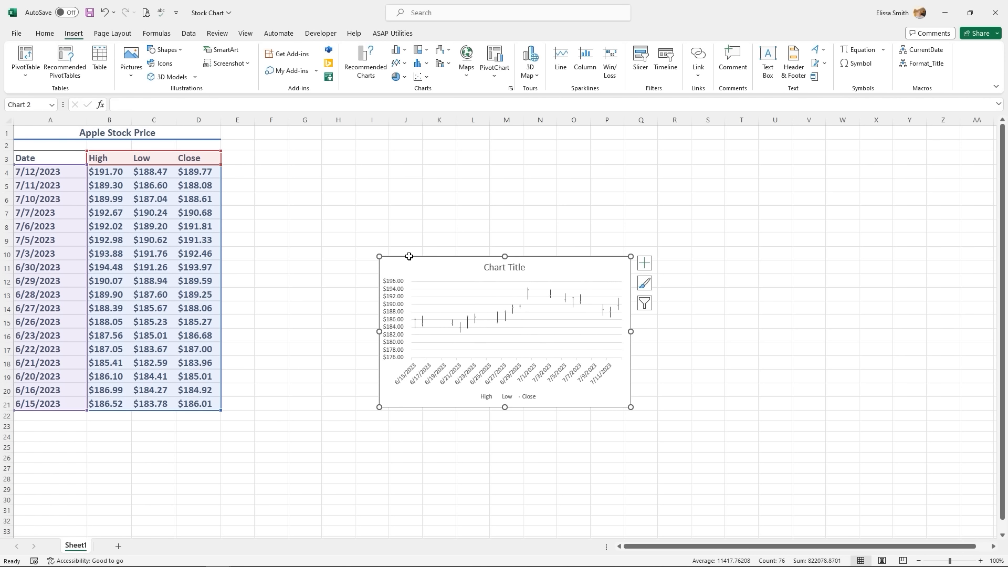
- Enlarge the stock chart to span roughly columns G through S
{"action": "left_click_drag", "start_coordinate": [380, 258], "coordinate": [285, 172]}
{"action": "left_click_drag", "start_coordinate": [630, 403], "coordinate": [716, 409]}
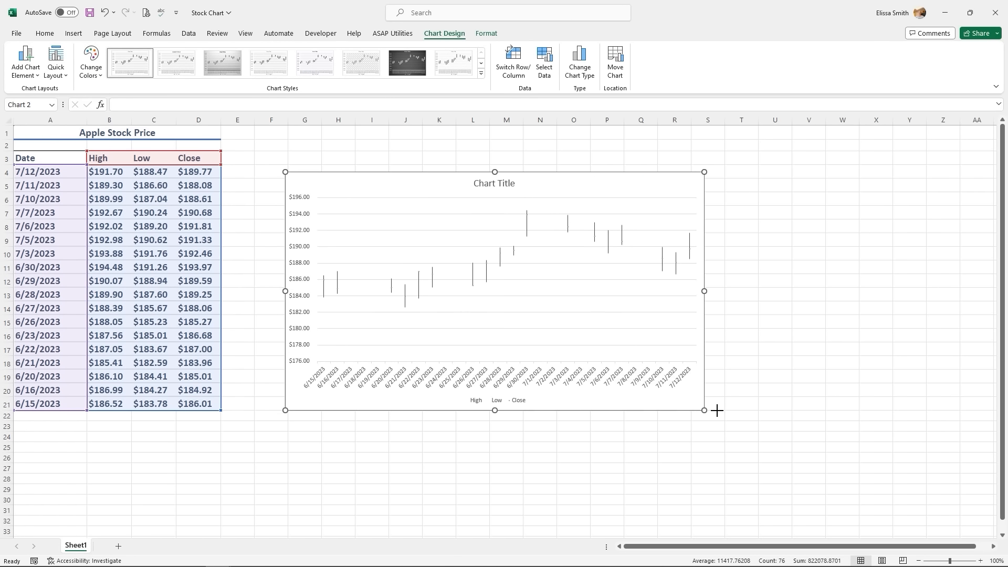
{"action": "left_click", "coordinate": [731, 347]}
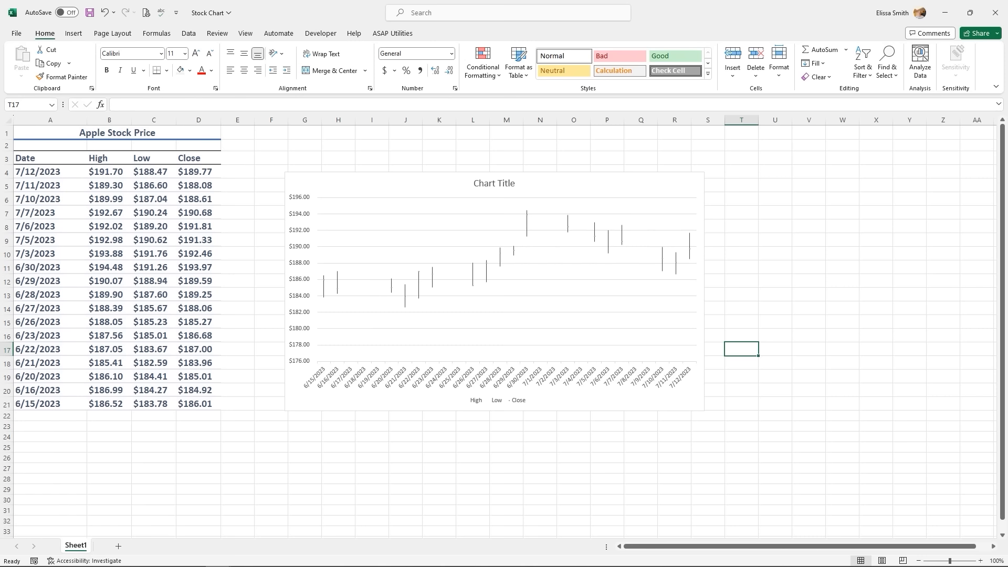
{"action": "left_click", "coordinate": [676, 188]}
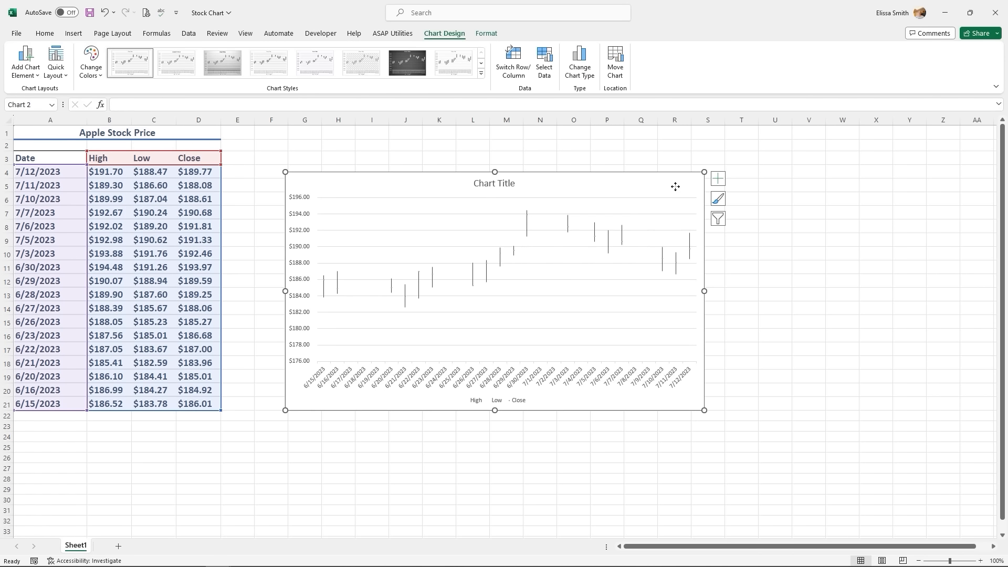
{"action": "key", "text": "ctrl"}
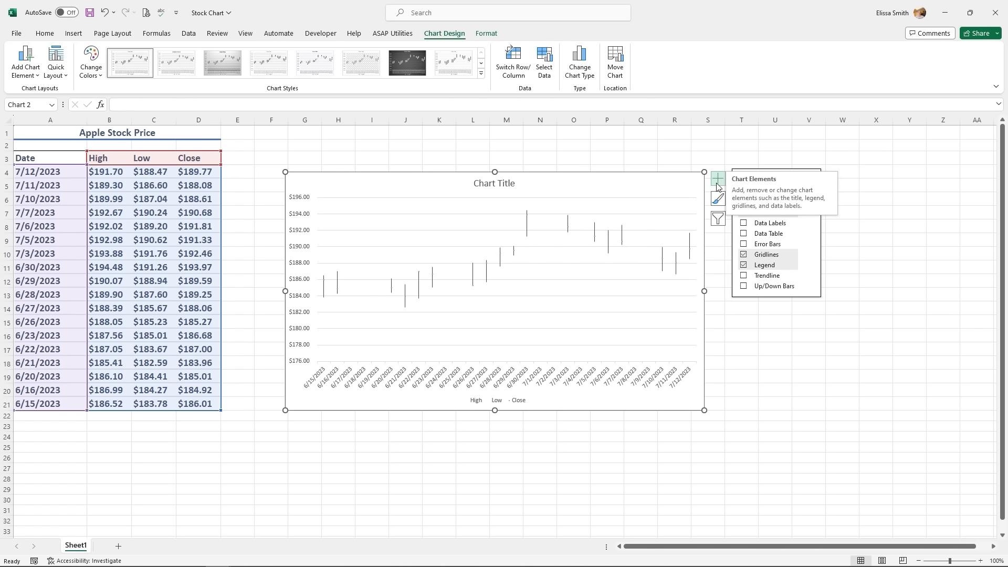
- Add a Linear trendline on the High series and make it a solid 3 pt line
{"action": "left_click", "coordinate": [745, 278]}
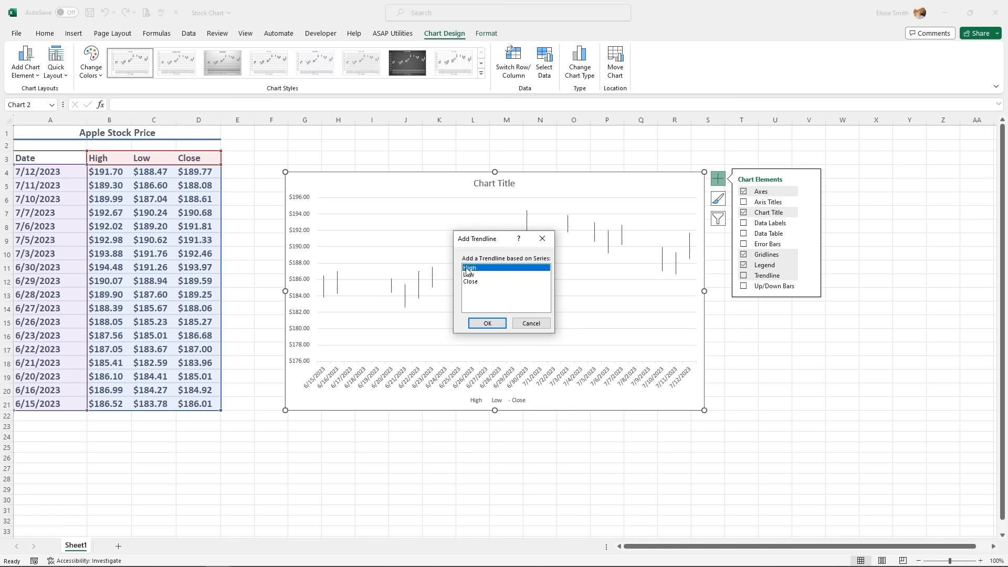
{"action": "left_click", "coordinate": [487, 324]}
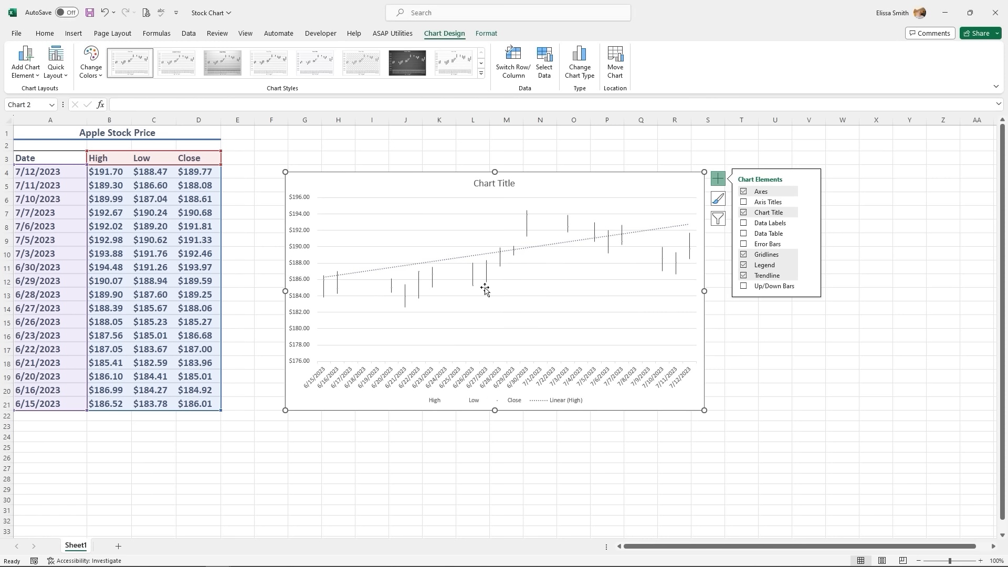
{"action": "left_click", "coordinate": [481, 255]}
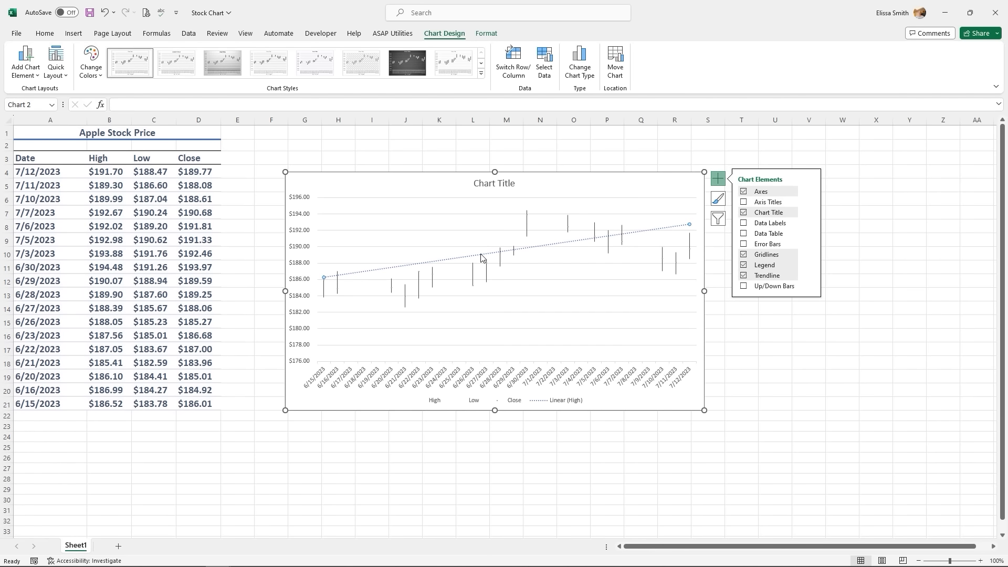
{"action": "left_click", "coordinate": [485, 35]}
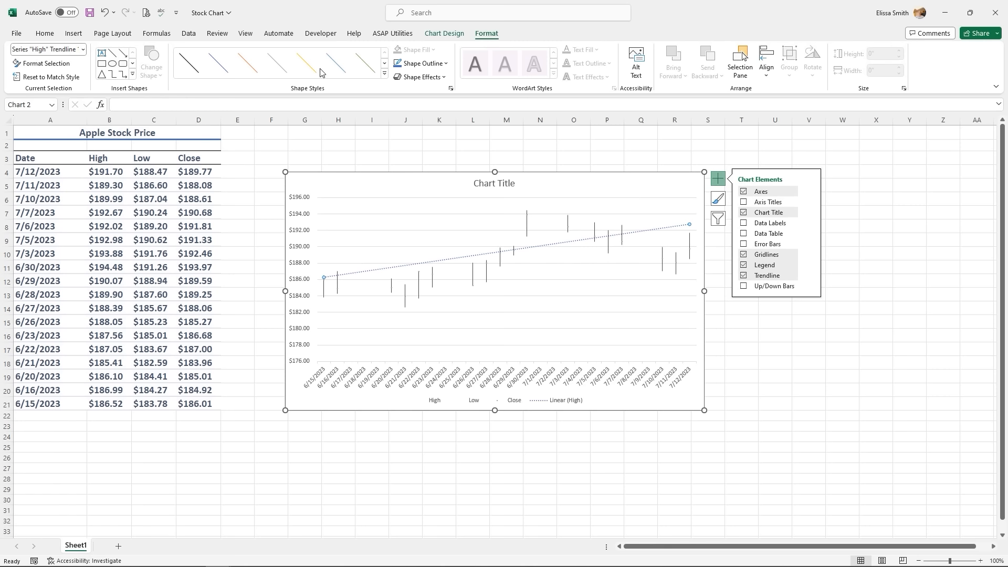
{"action": "left_click", "coordinate": [337, 71]}
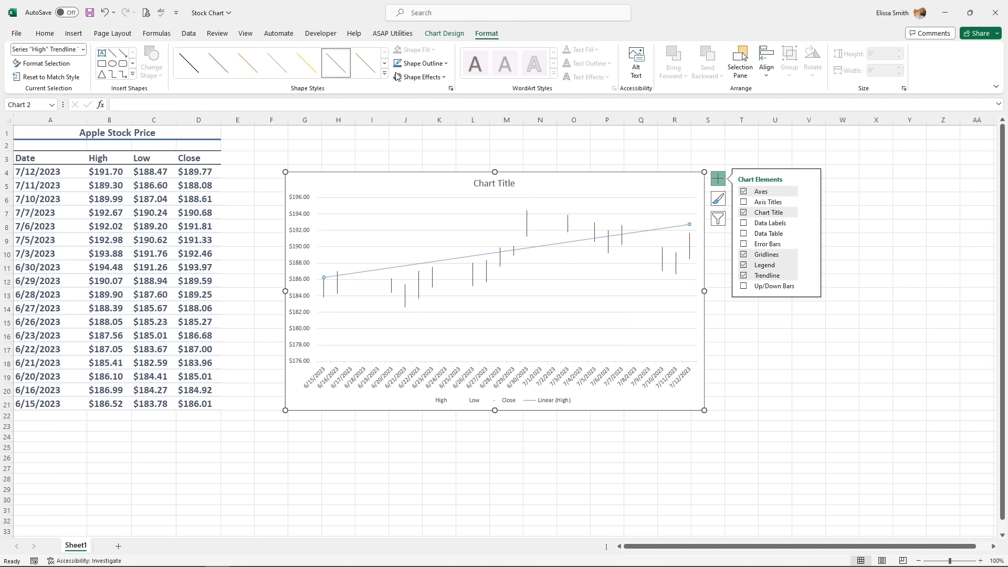
{"action": "left_click", "coordinate": [423, 63]}
{"action": "mouse_move", "coordinate": [422, 226]}
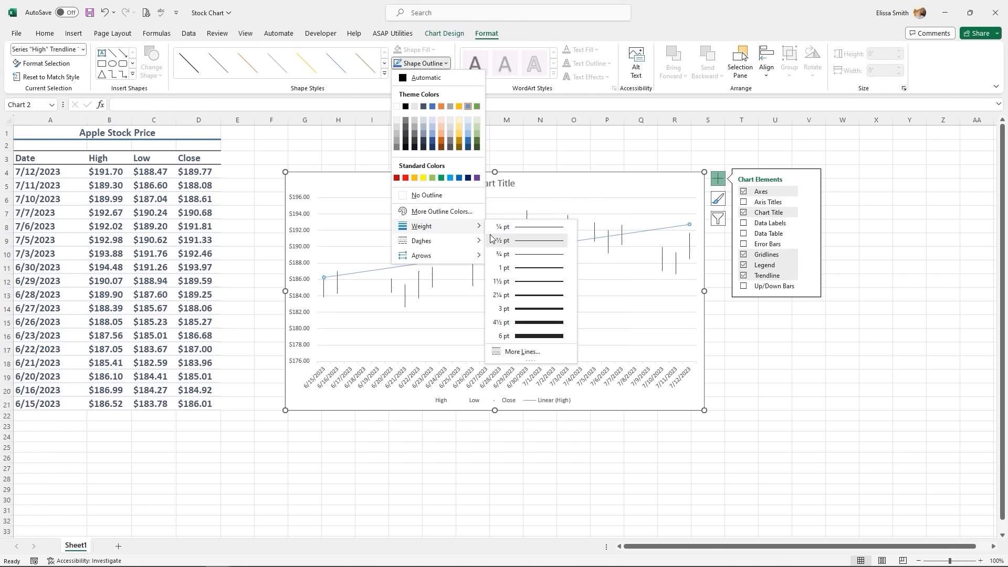
{"action": "left_click", "coordinate": [528, 311]}
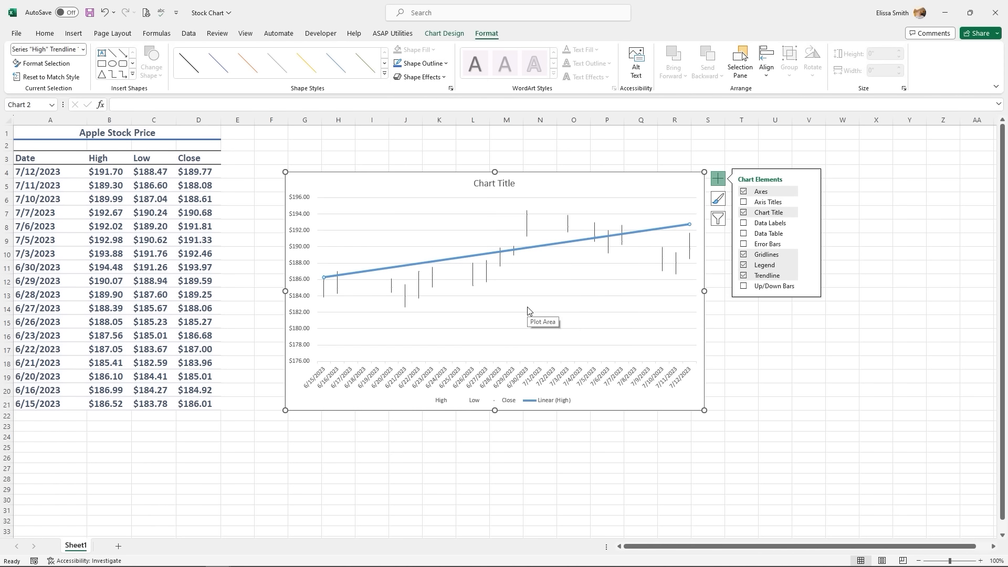
{"action": "left_click", "coordinate": [809, 323]}
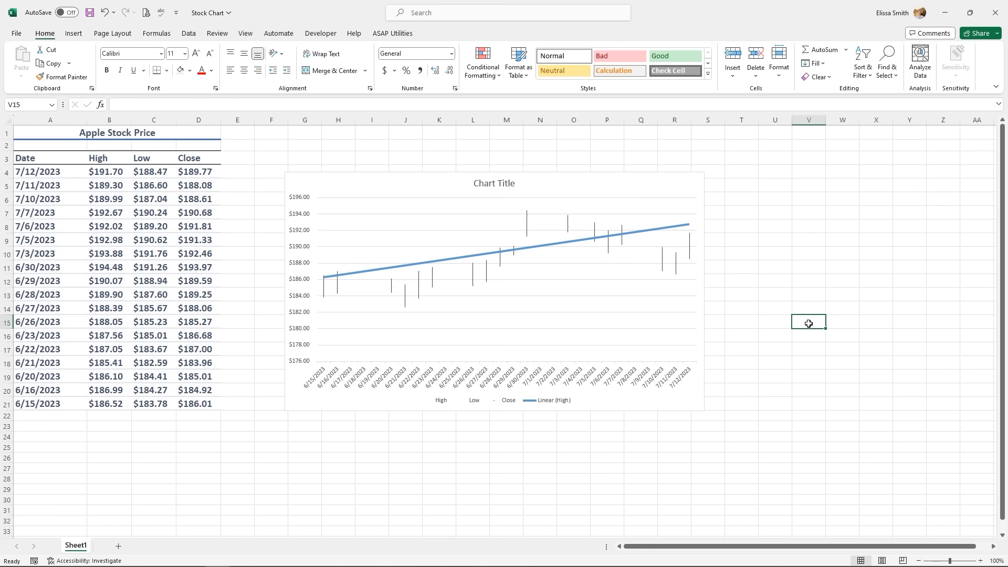
- Apply a silver gradient chart style with a bold title to the stock chart
{"action": "left_click", "coordinate": [643, 185]}
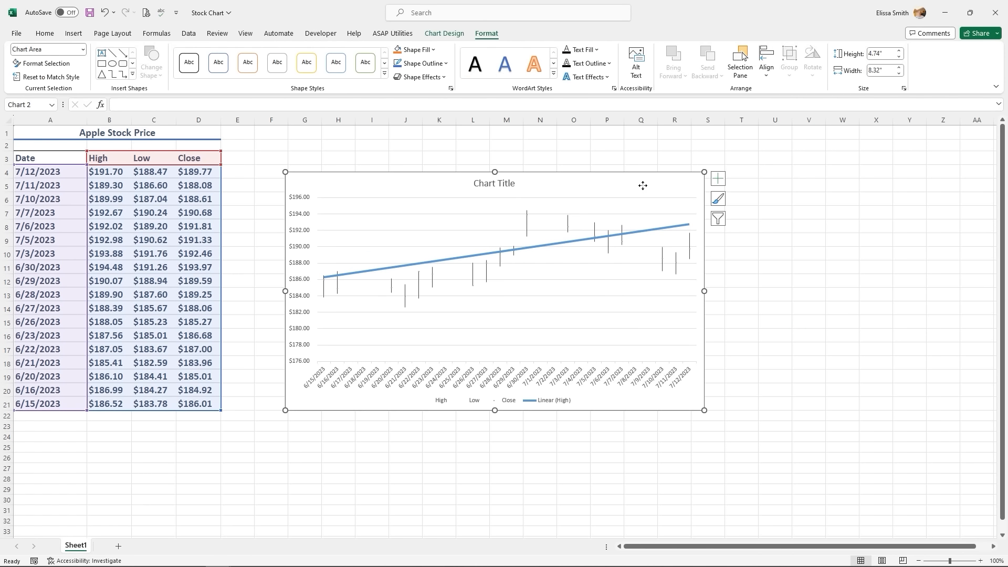
{"action": "left_click", "coordinate": [450, 37]}
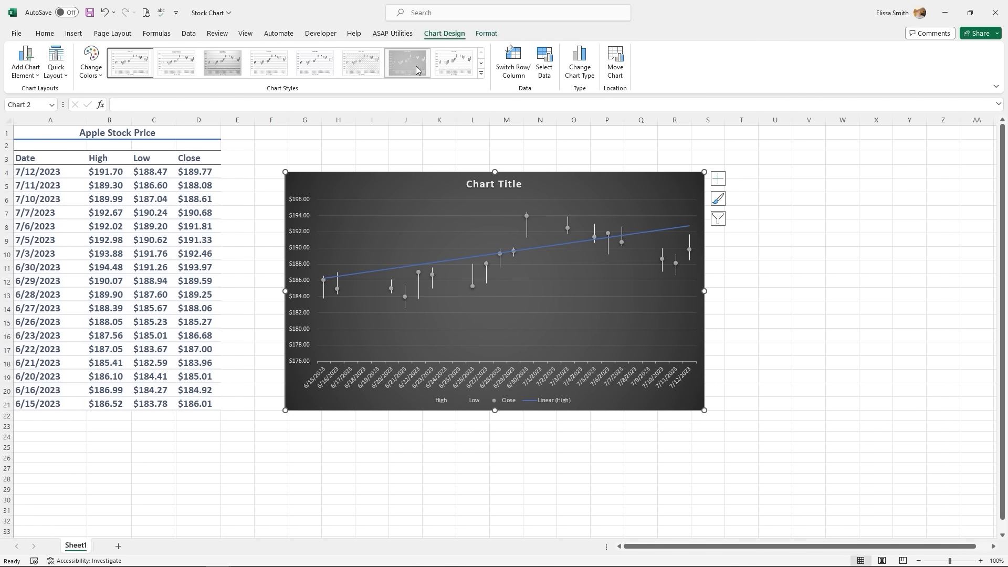
{"action": "left_click", "coordinate": [415, 65]}
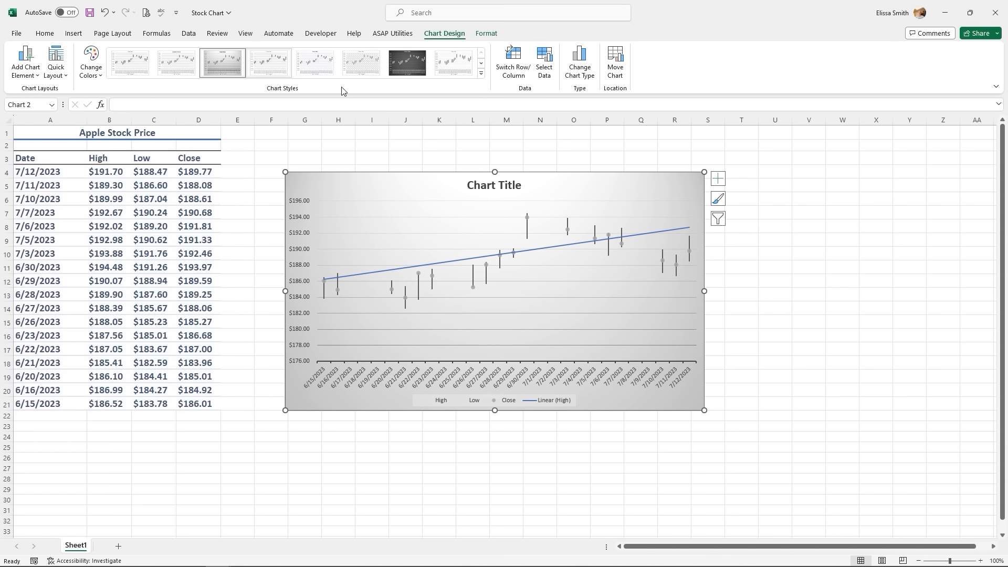
- Switch the chart to the second Colorful palette, turning the trendline and Close markers blue
{"action": "left_click", "coordinate": [718, 198]}
{"action": "left_click", "coordinate": [773, 201]}
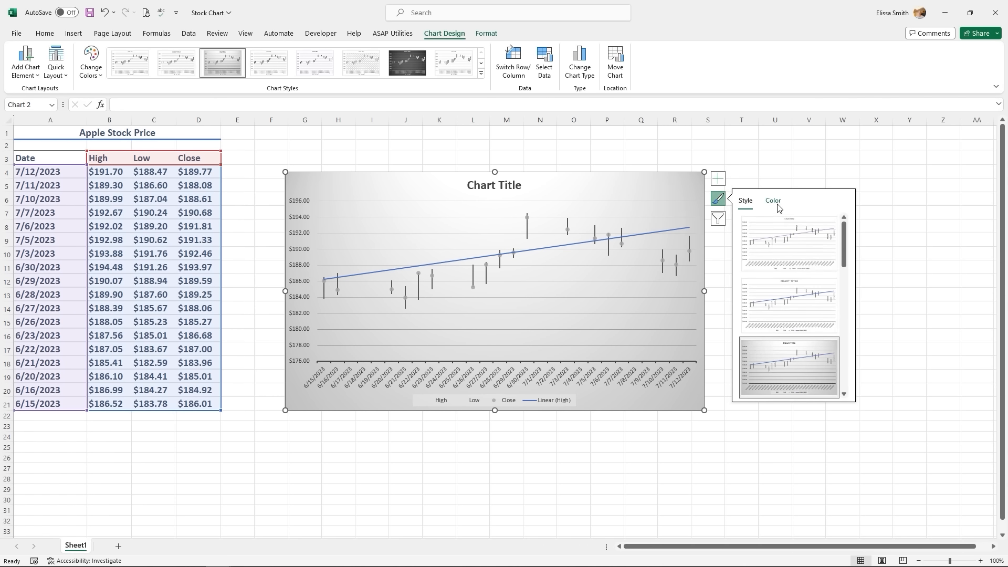
{"action": "left_click", "coordinate": [771, 279]}
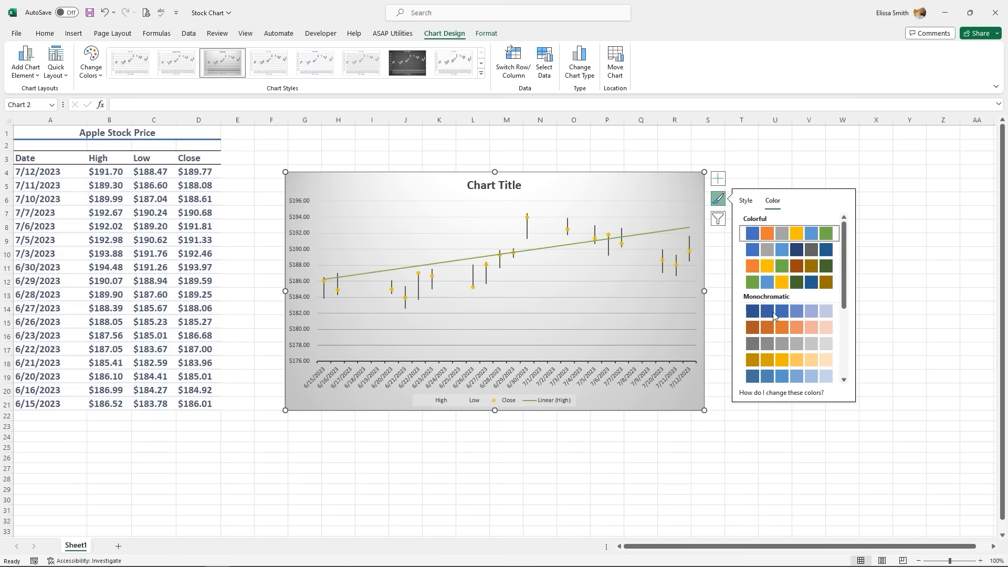
{"action": "left_click", "coordinate": [764, 268]}
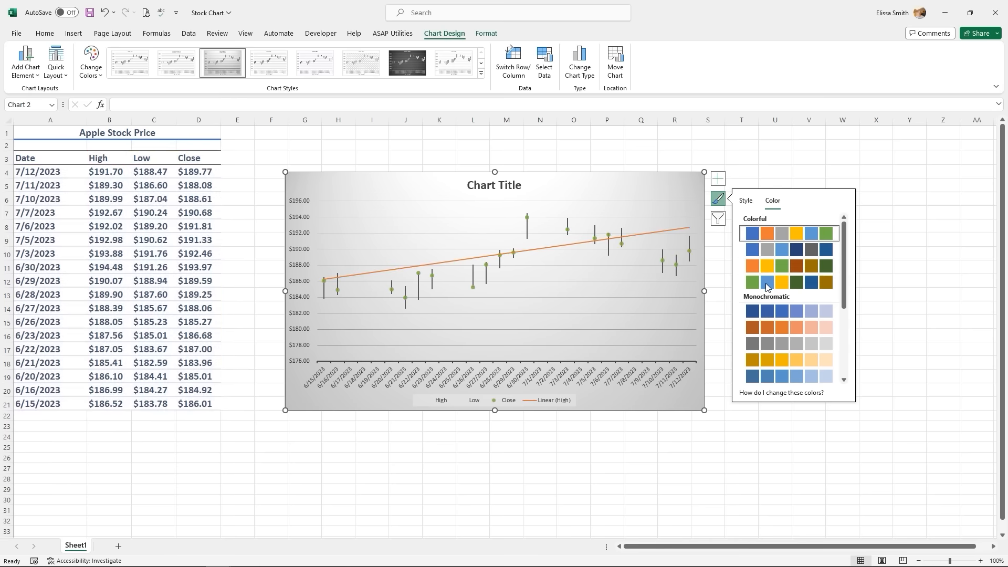
{"action": "left_click", "coordinate": [765, 247]}
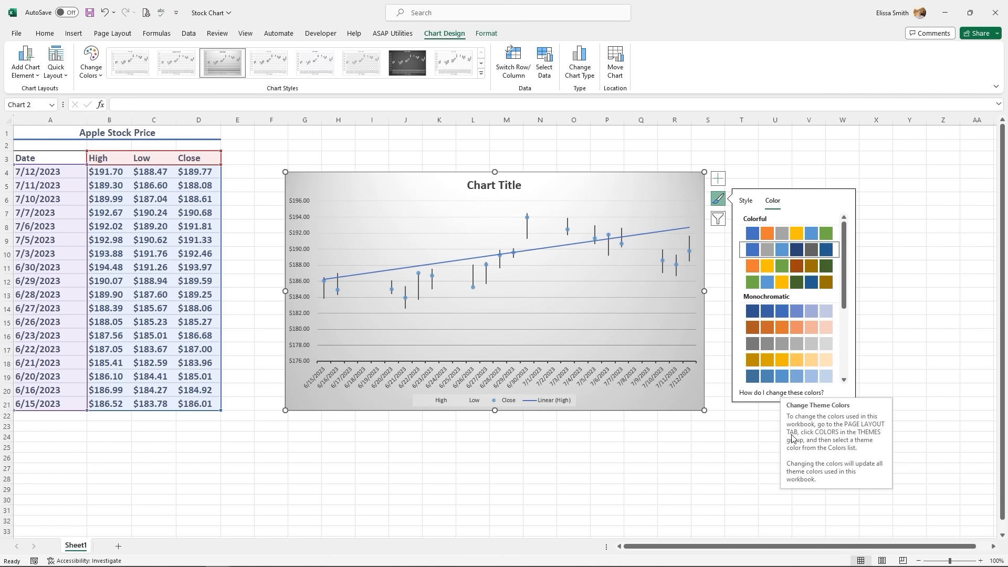
{"action": "left_click", "coordinate": [770, 437]}
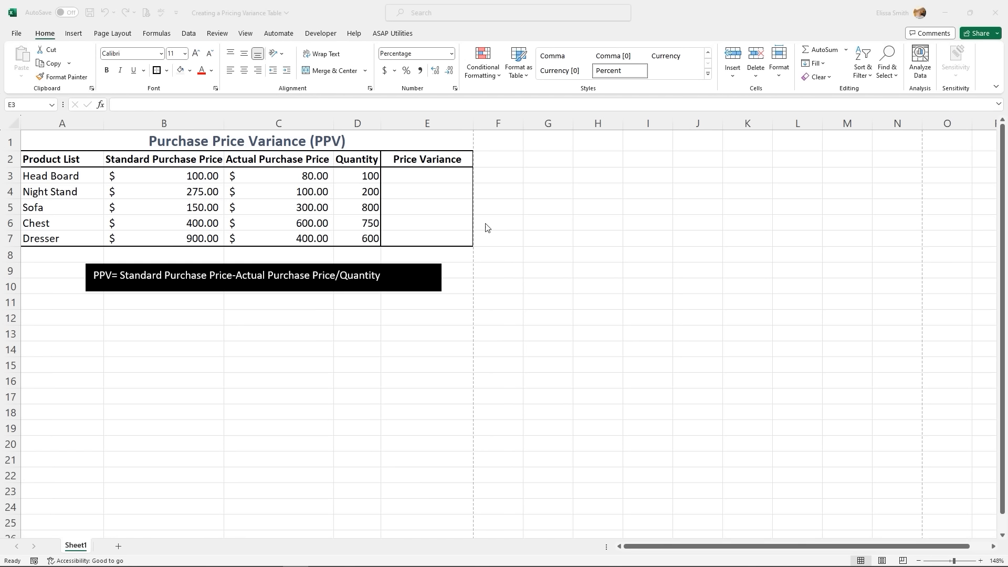
- Enter the Price Variance formula =(B3-C3)/D3 in cell E3
{"action": "left_click", "coordinate": [442, 178]}
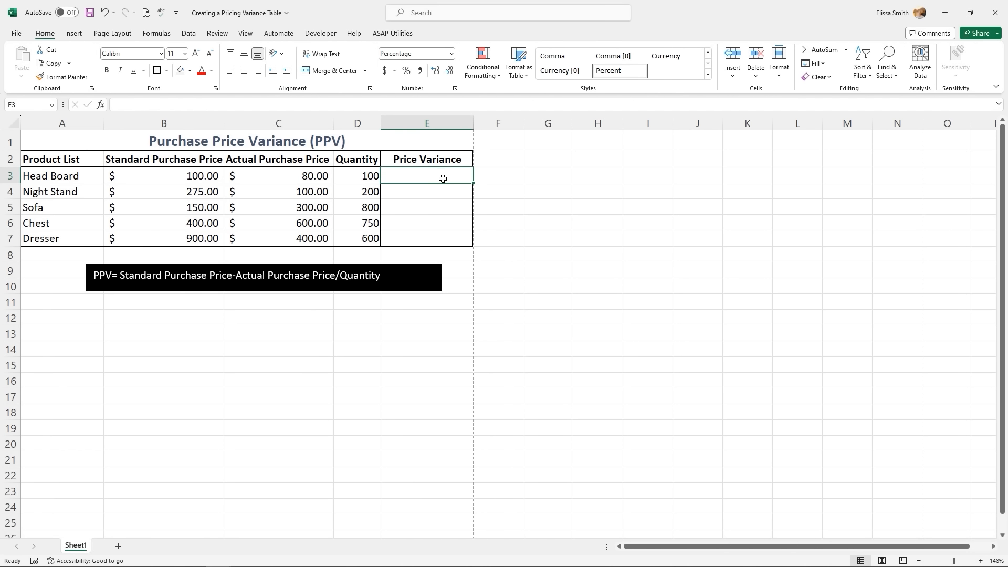
{"action": "type", "text": "="}
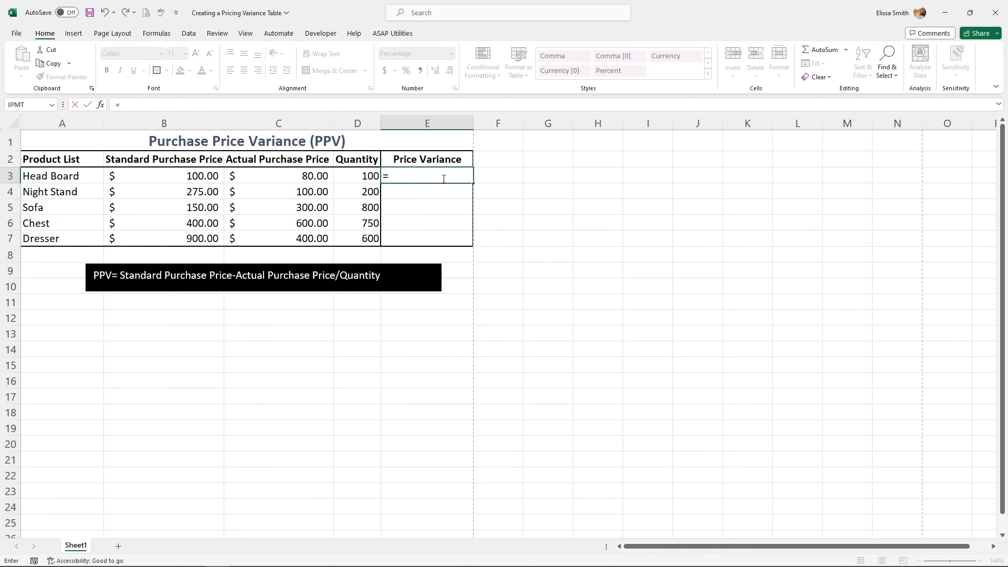
{"action": "type", "text": "("}
{"action": "left_click", "coordinate": [193, 179]}
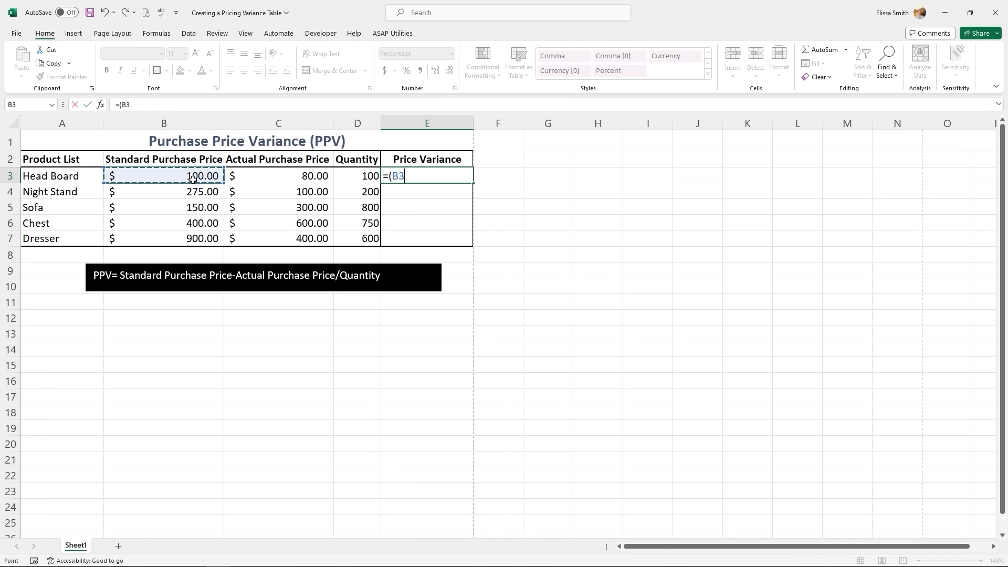
{"action": "type", "text": "-"}
{"action": "left_click", "coordinate": [273, 175]}
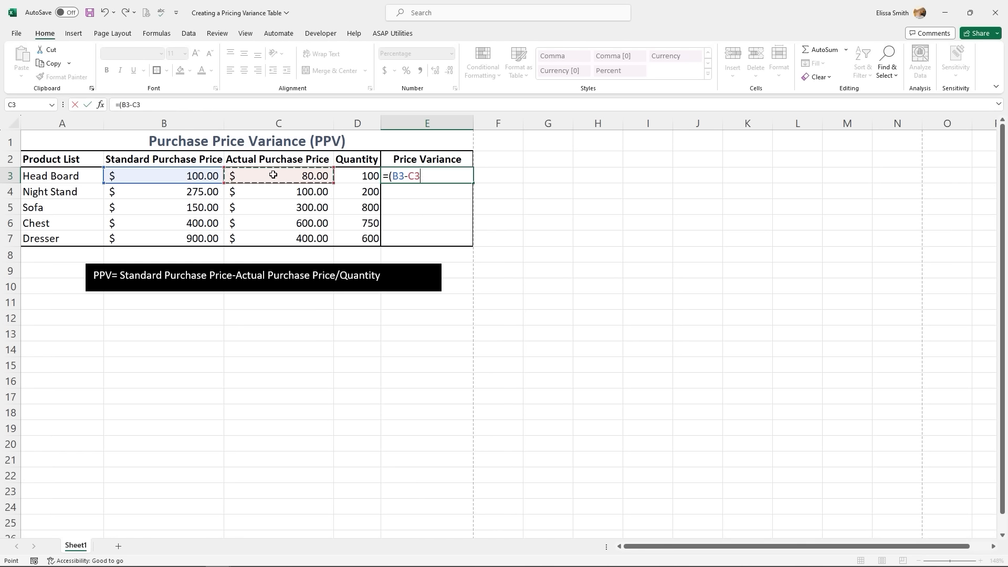
{"action": "type", "text": ")/"}
{"action": "left_click", "coordinate": [354, 177]}
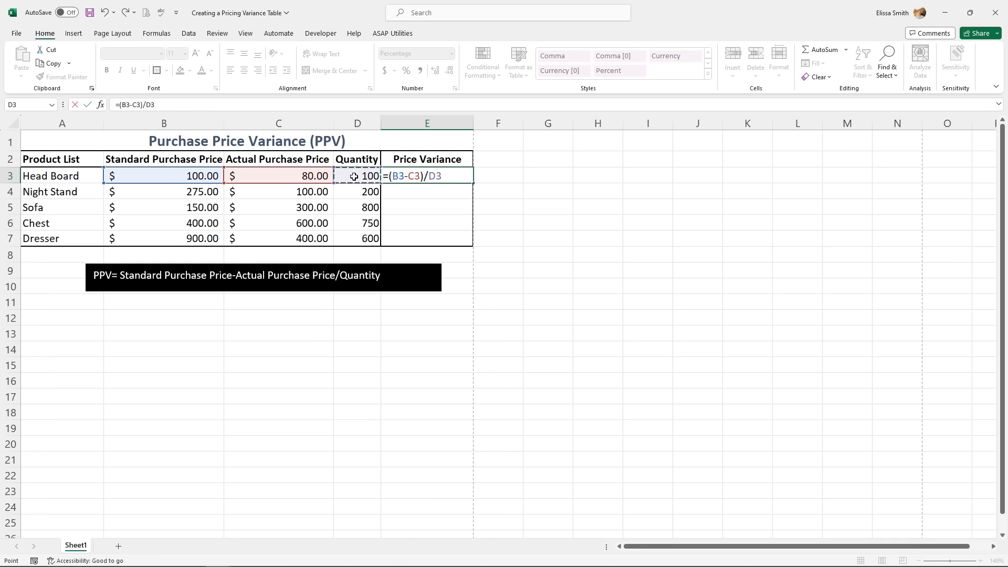
{"action": "key", "text": "Return"}
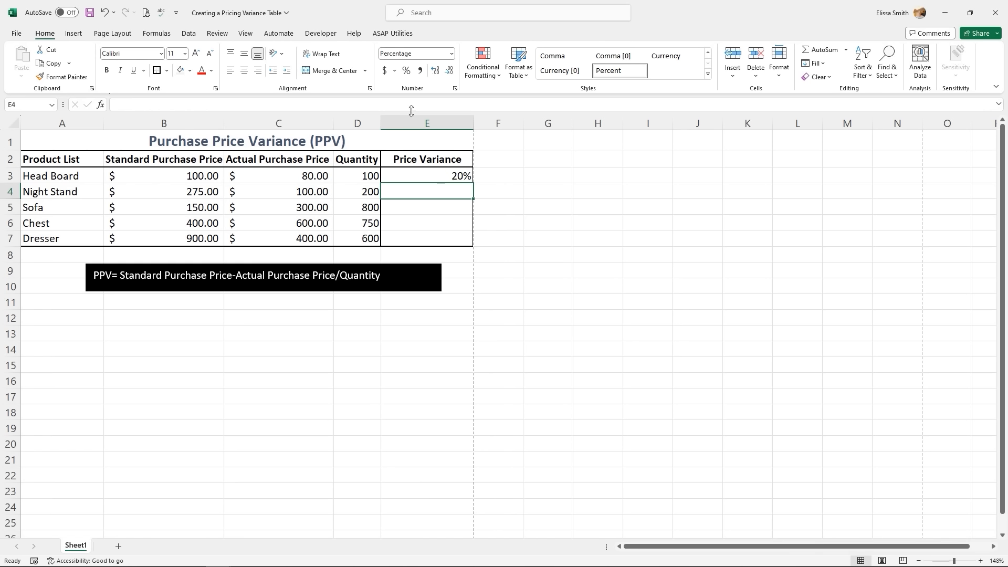
- Fill the E3 formula down to E7, giving 20%, 88%, -19%, -27% and 83%
{"action": "left_click", "coordinate": [449, 176]}
{"action": "left_click_drag", "start_coordinate": [472, 184], "coordinate": [462, 248]}
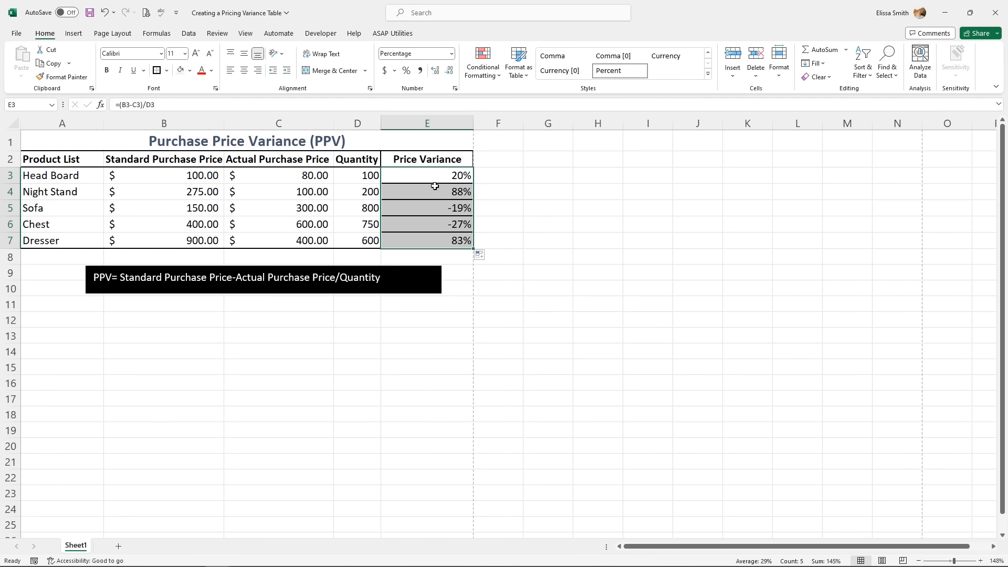
{"action": "left_click", "coordinate": [432, 175]}
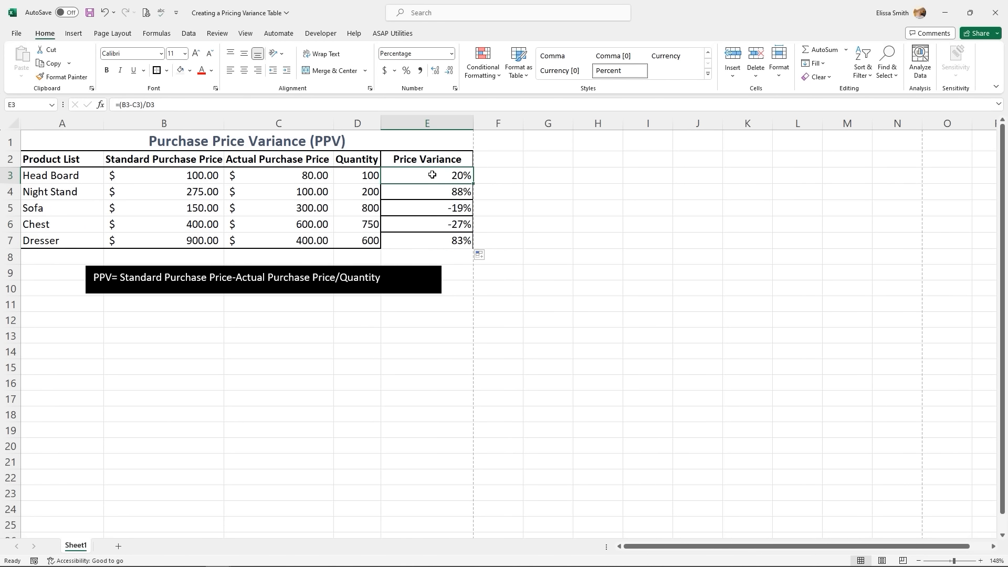
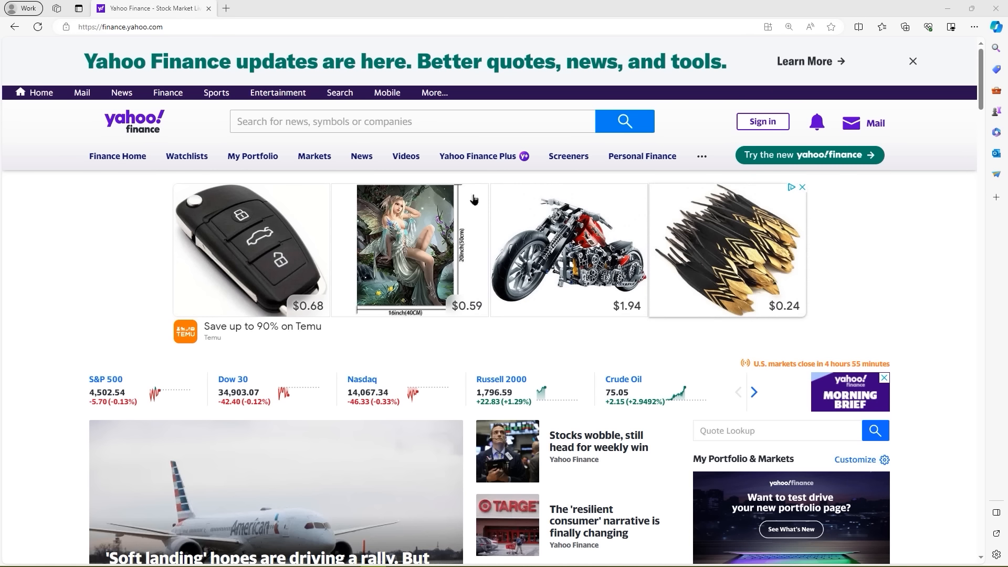
- Search Yahoo Finance for 'dis' and open the DIS – The Walt Disney Company quote page
{"action": "left_click", "coordinate": [397, 123]}
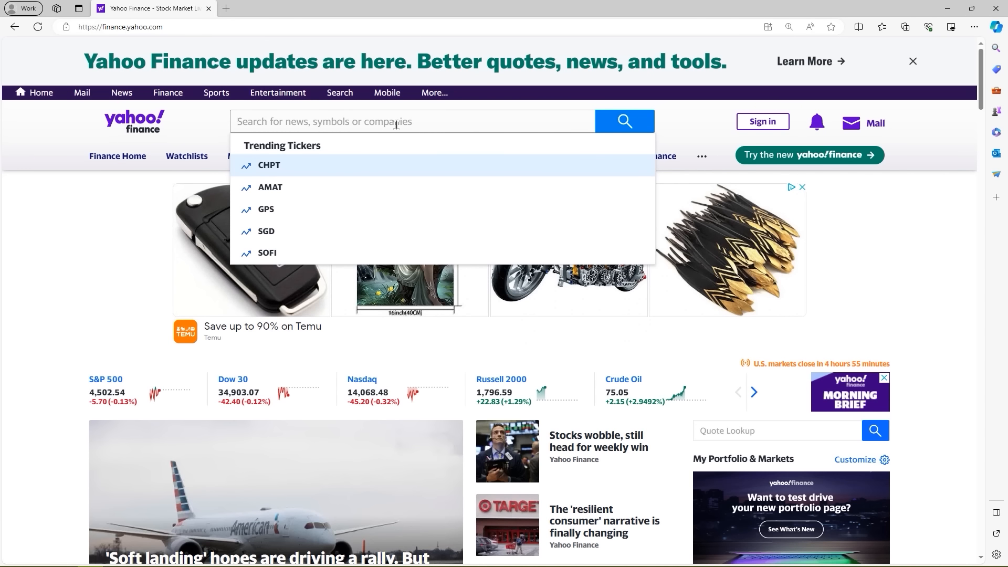
{"action": "type", "text": "dis"}
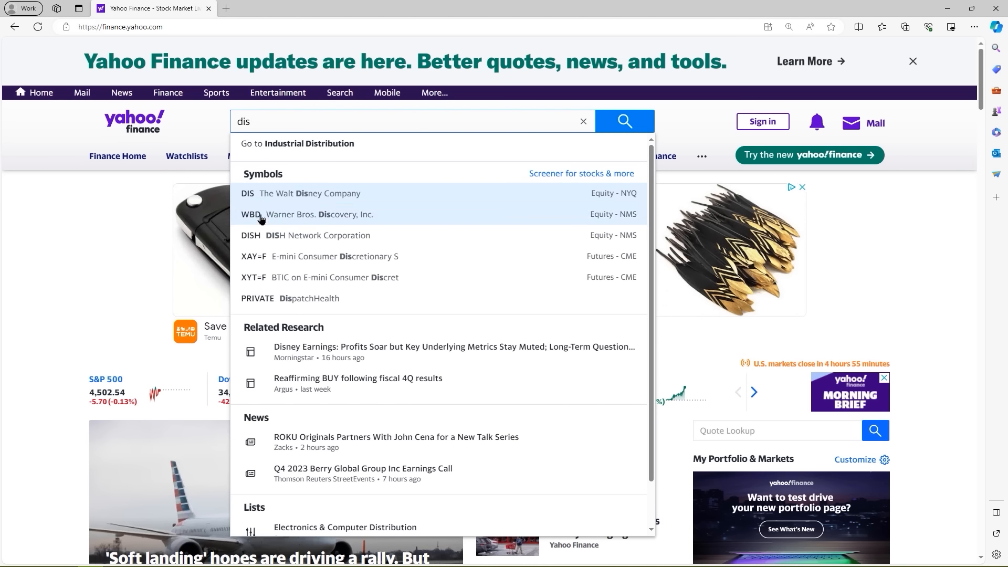
{"action": "left_click", "coordinate": [287, 198]}
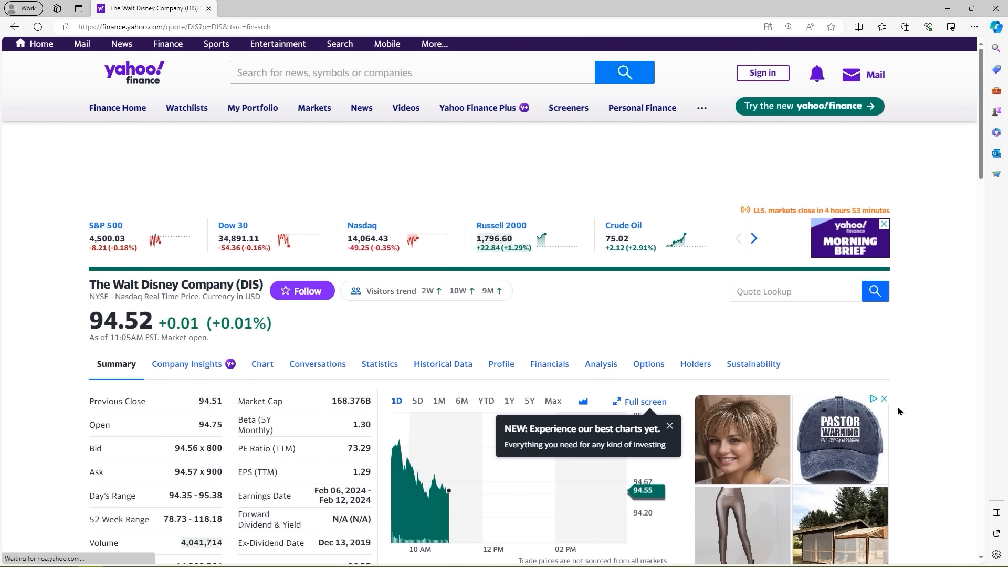
{"action": "left_click", "coordinate": [883, 399]}
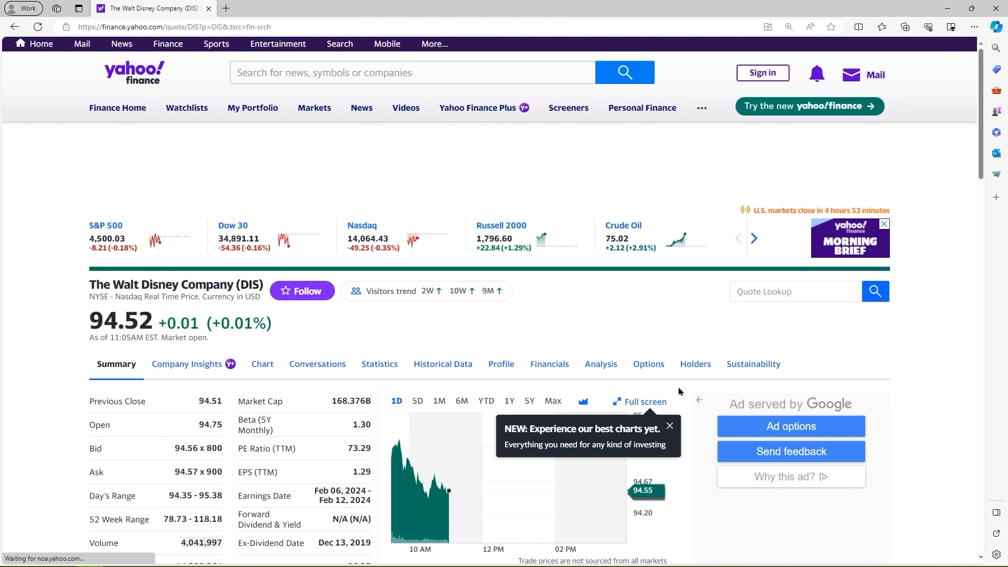
- On DIS Historical Data, set the time period to start in 2021 (Nov 16, 2021–Nov 16, 2023)
{"action": "left_click", "coordinate": [457, 366]}
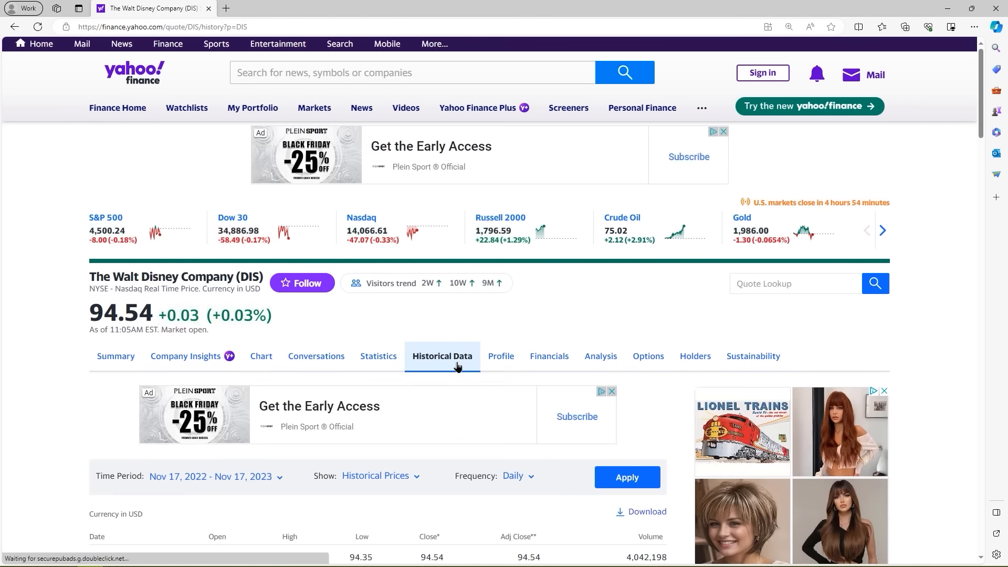
{"action": "scroll", "coordinate": [457, 366], "scroll_direction": "down", "scroll_amount": 3}
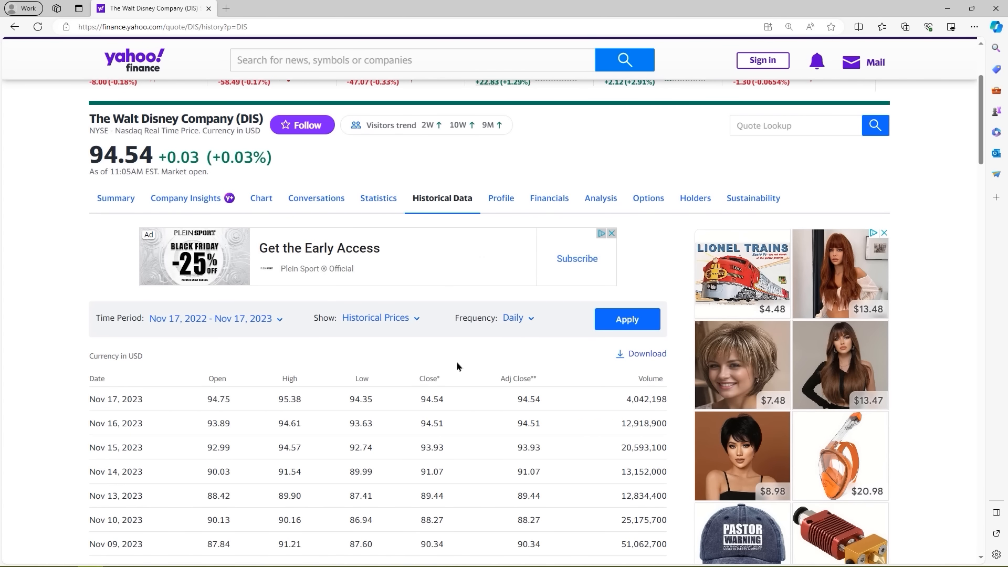
{"action": "left_click", "coordinate": [219, 326]}
{"action": "left_click", "coordinate": [230, 323]}
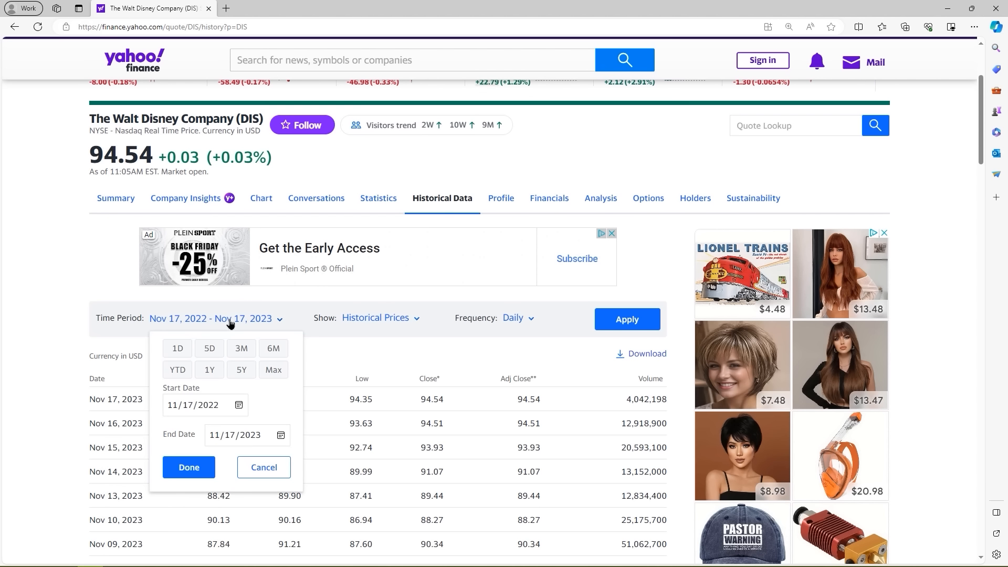
{"action": "left_click", "coordinate": [884, 233]}
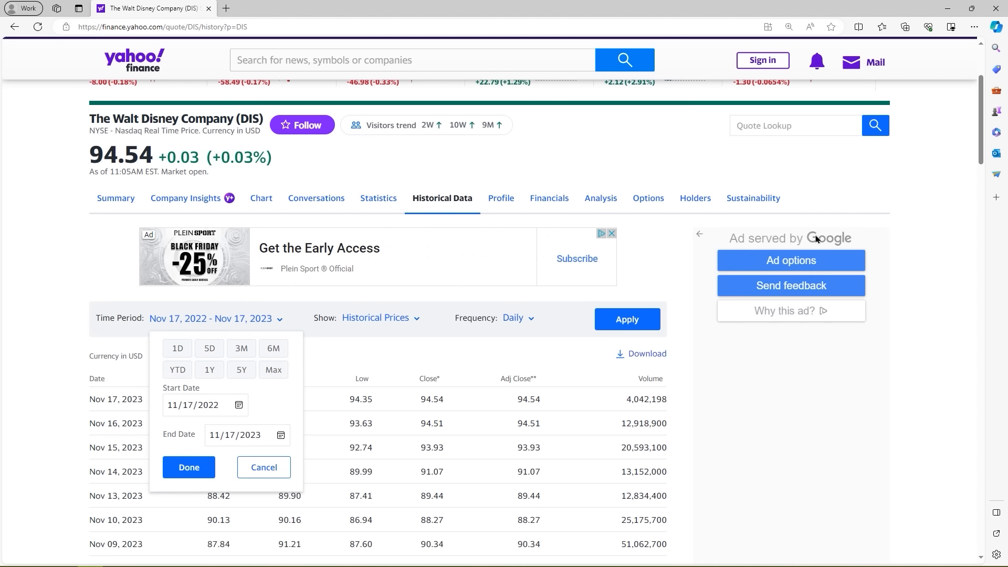
{"action": "left_click", "coordinate": [260, 438]}
{"action": "left_click", "coordinate": [216, 406]}
{"action": "type", "text": "2021"}
{"action": "left_click", "coordinate": [180, 469]}
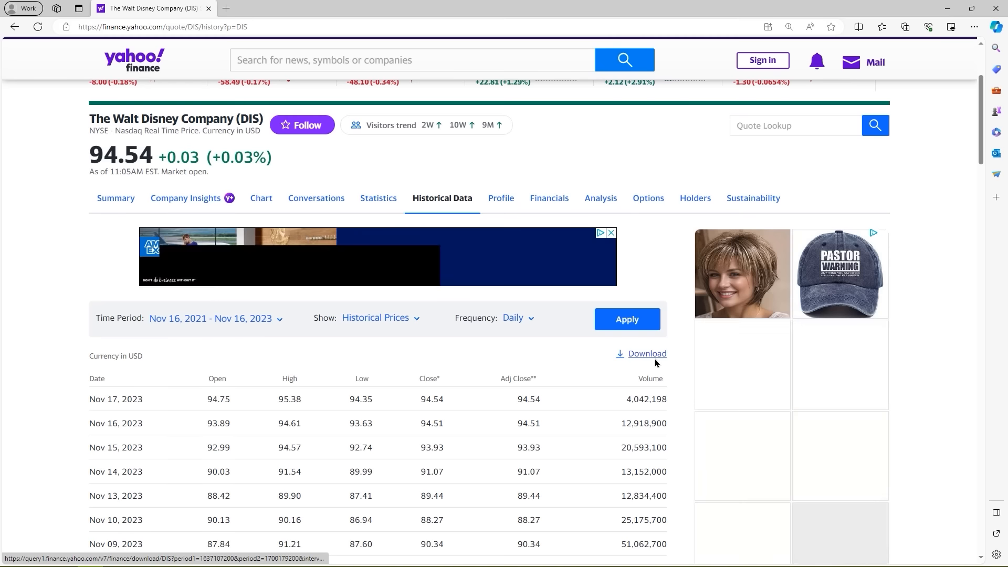
- Switch the frequency to Monthly, apply it, and download the prices as CSV
{"action": "left_click", "coordinate": [519, 320]}
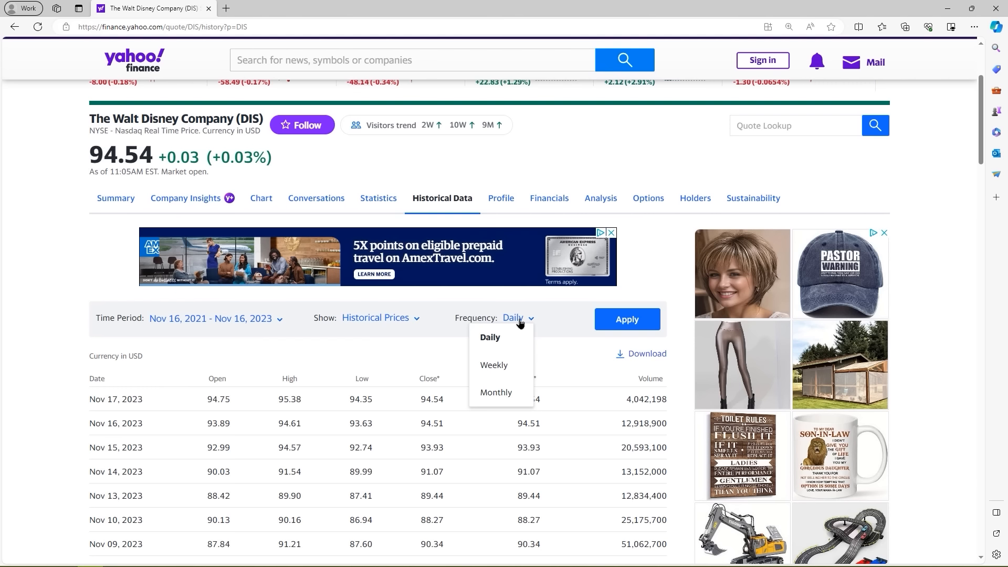
{"action": "left_click", "coordinate": [503, 397]}
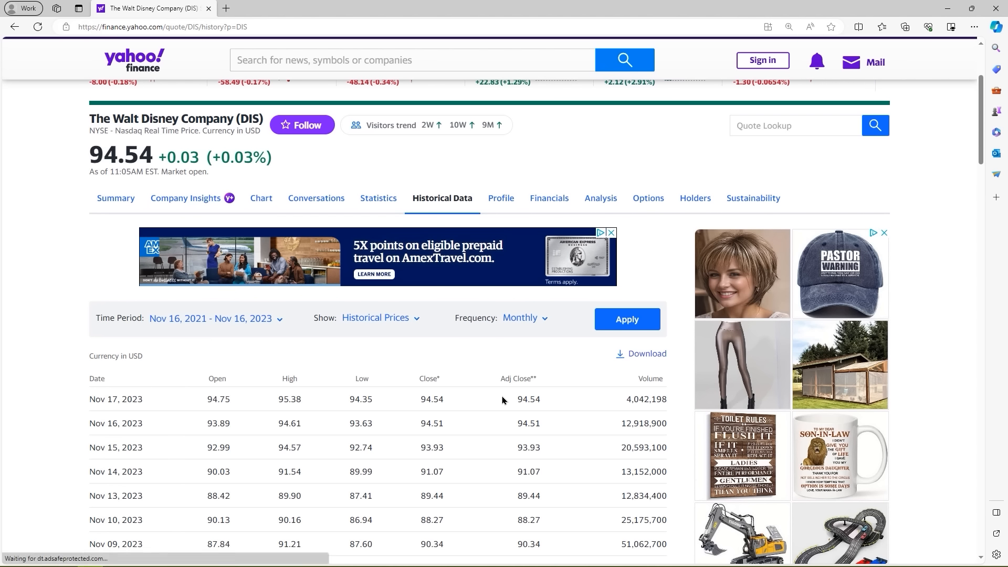
{"action": "left_click", "coordinate": [641, 328]}
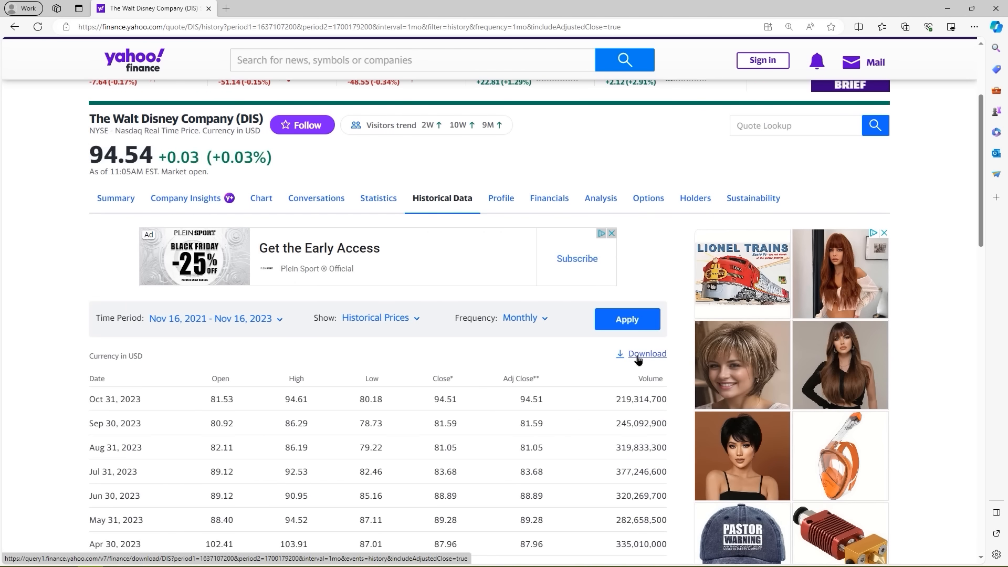
{"action": "left_click", "coordinate": [638, 357]}
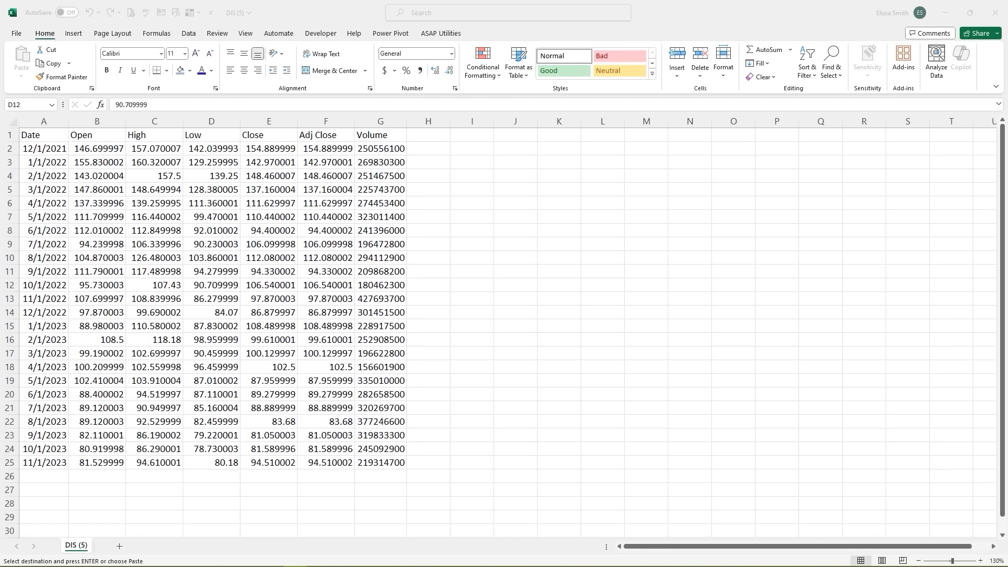
- Delete the Open through Close columns and the Volume column, keeping Date and Adj Close
{"action": "left_click", "coordinate": [265, 122]}
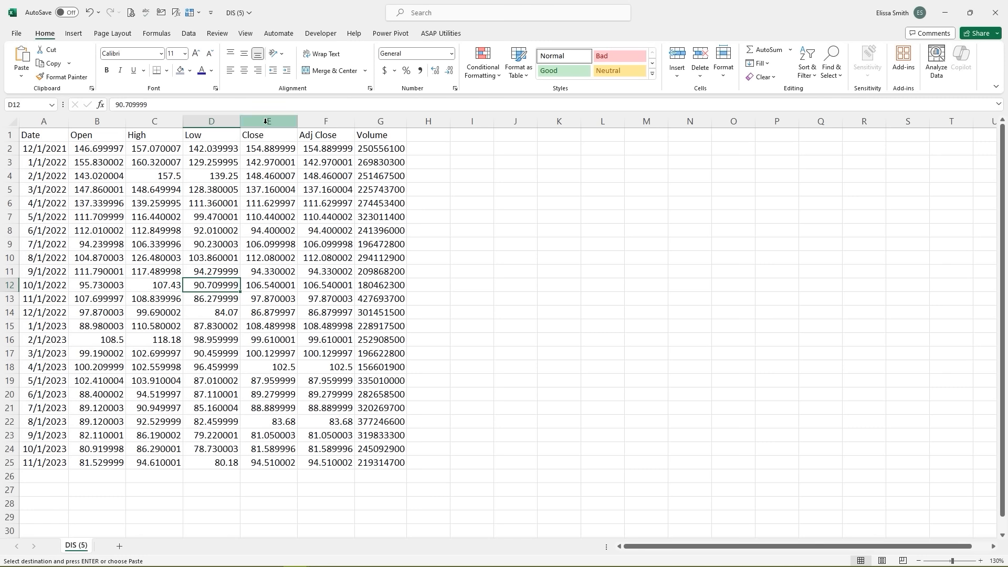
{"action": "left_click", "coordinate": [322, 122]}
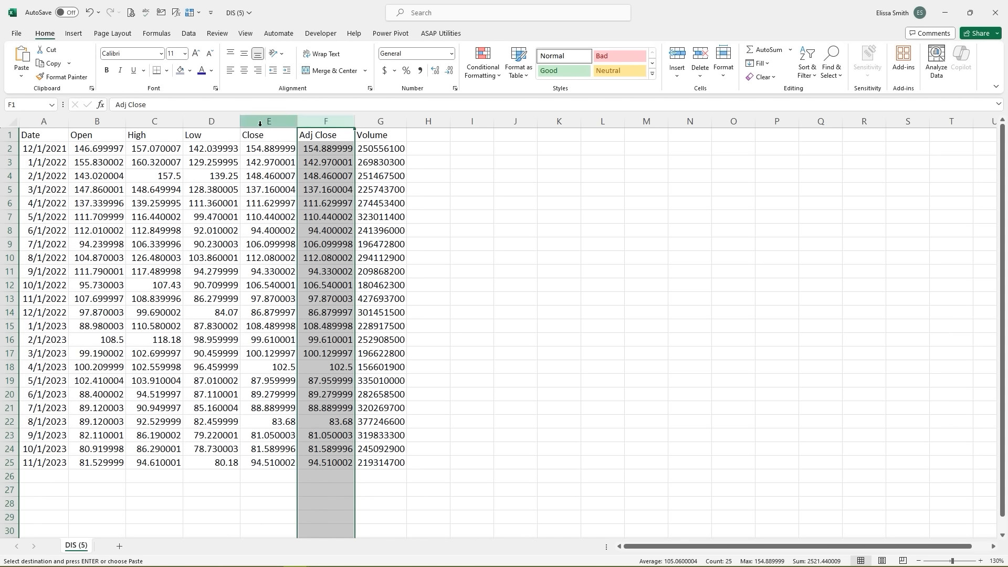
{"action": "left_click_drag", "start_coordinate": [119, 123], "coordinate": [249, 124]}
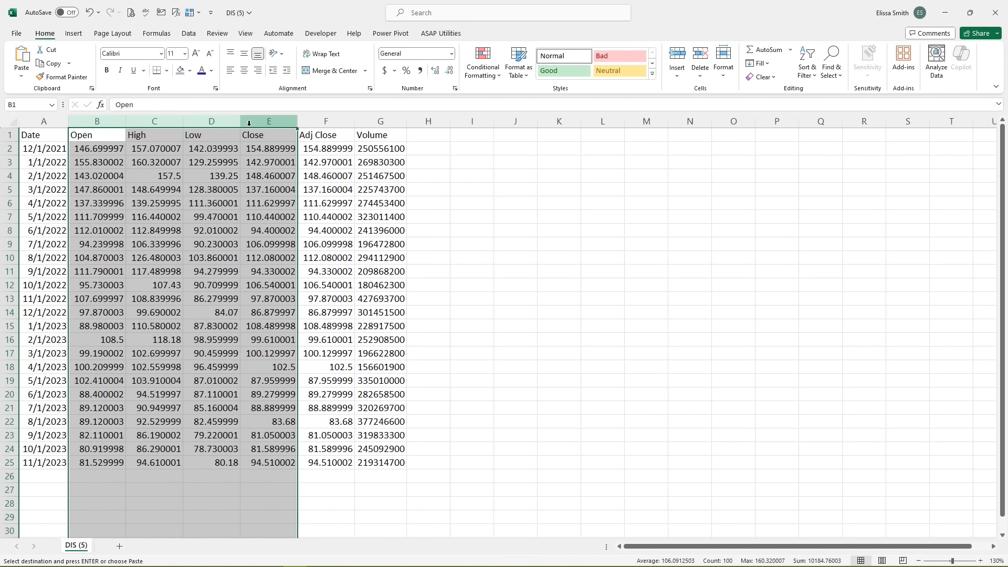
{"action": "right_click", "coordinate": [250, 125]}
{"action": "left_click", "coordinate": [273, 244]}
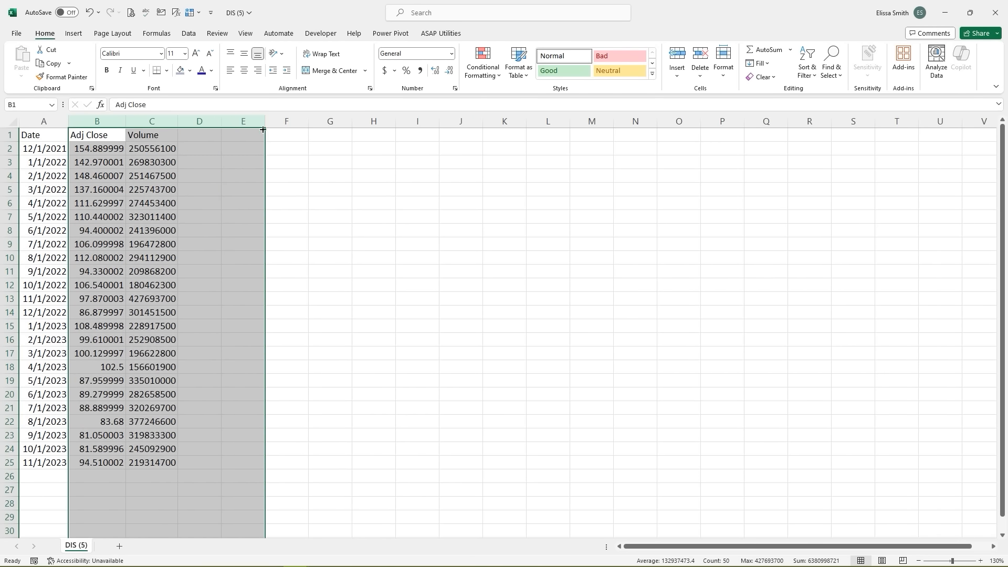
{"action": "left_click", "coordinate": [174, 120]}
{"action": "right_click", "coordinate": [164, 125]}
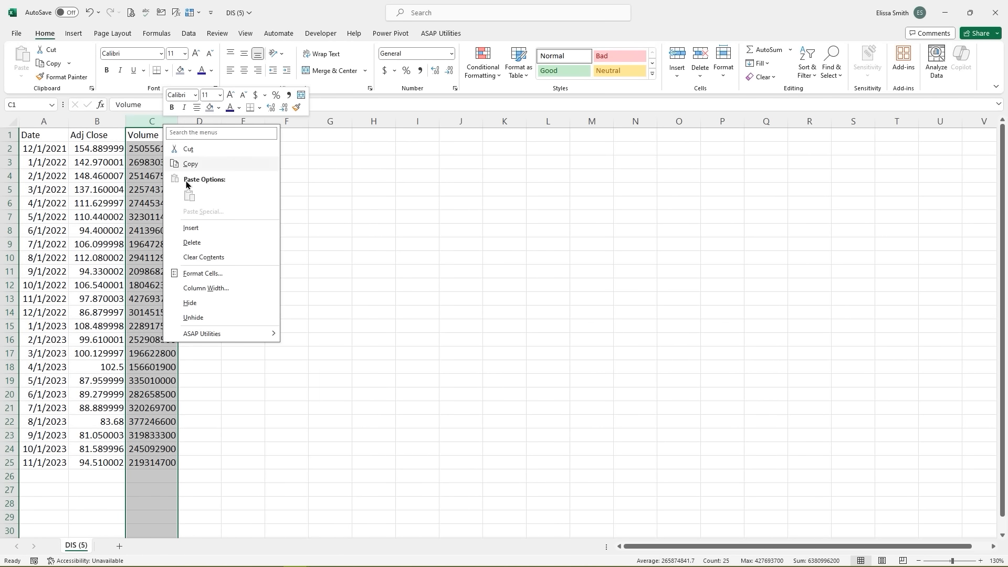
{"action": "left_click", "coordinate": [190, 243]}
- Enter the heading HPR in cell C1
{"action": "left_click", "coordinate": [158, 141]}
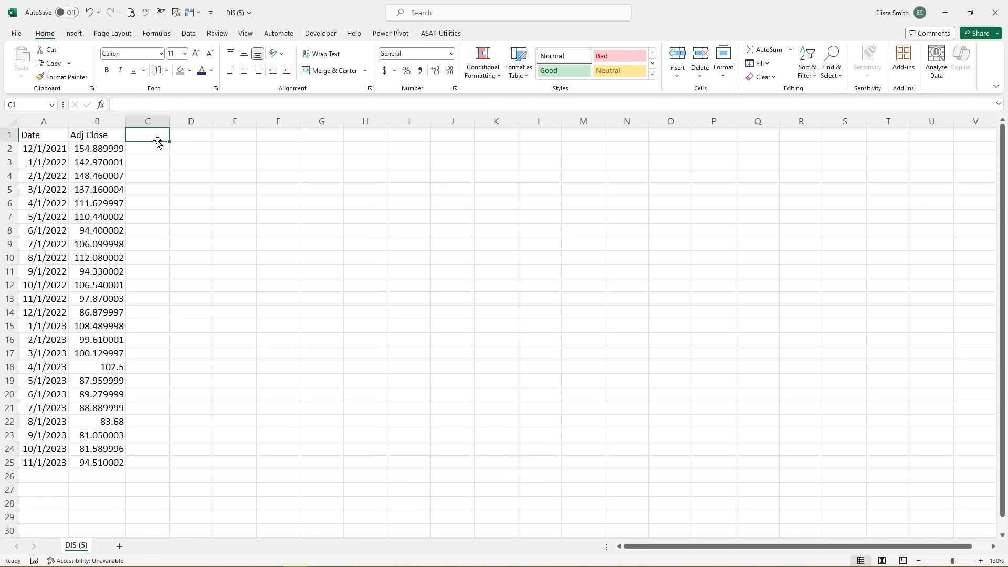
{"action": "type", "text": "HPR'"}
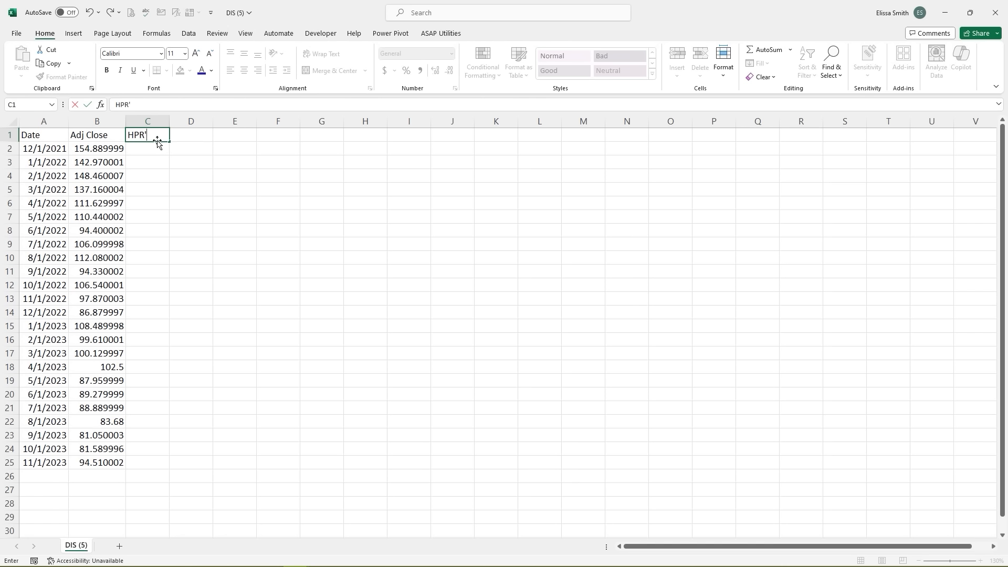
{"action": "key", "text": "BackSpace"}
{"action": "key", "text": "Return"}
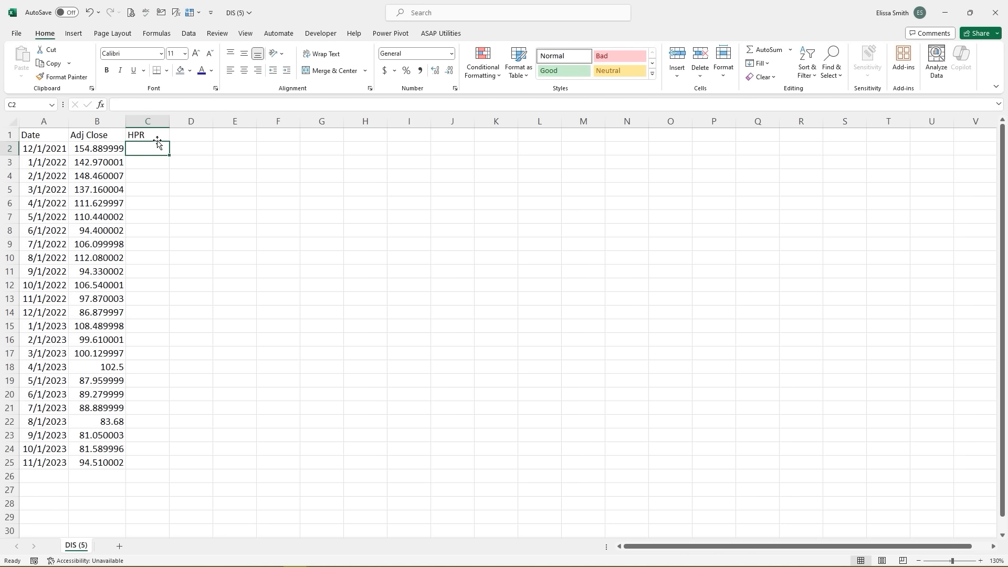
- Paste the summary labels into cells E1 through E3
{"action": "left_click", "coordinate": [237, 136]}
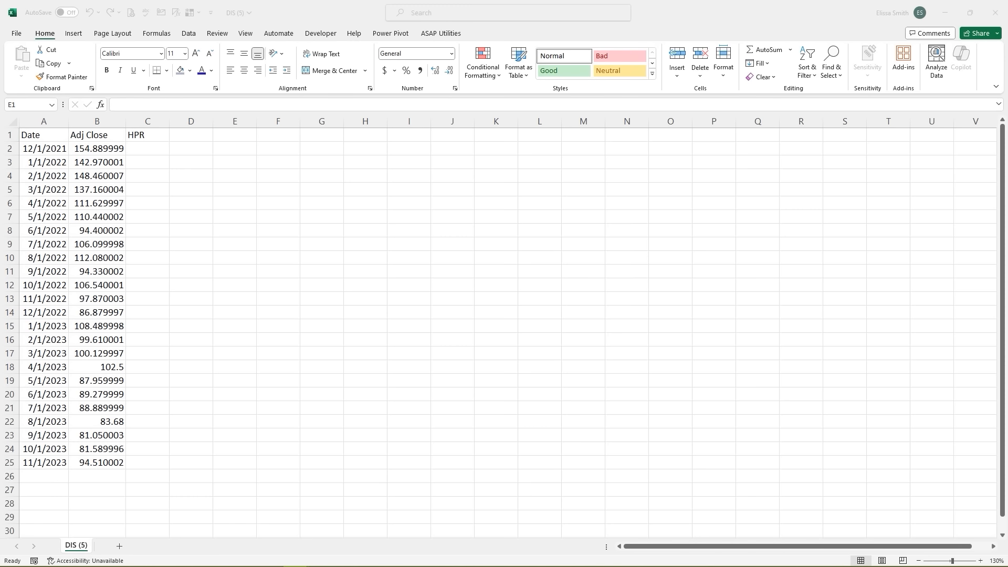
{"action": "left_click", "coordinate": [232, 135]}
{"action": "type", "text": "Summary Average Mean Return Geometric Mean Return"}
- Enter =(B3-B2)/B2 in C3 for the first monthly return, -0.07696
{"action": "left_click", "coordinate": [257, 201]}
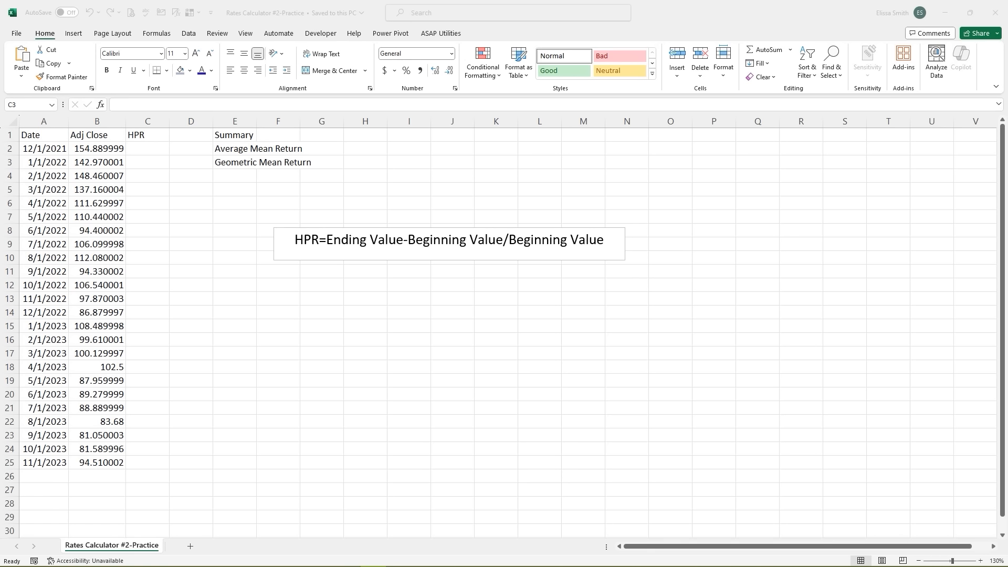
{"action": "left_click", "coordinate": [136, 160]}
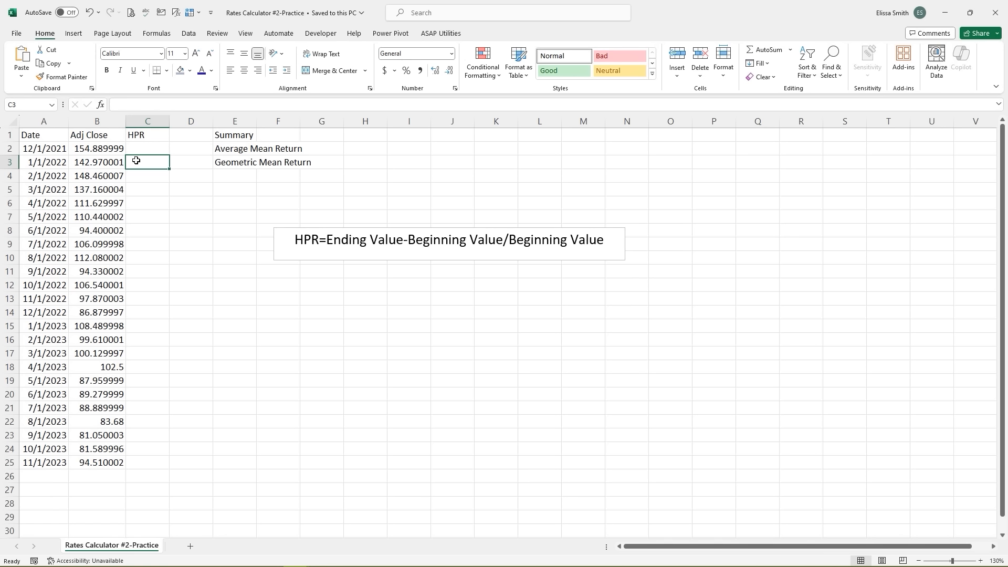
{"action": "type", "text": "=("}
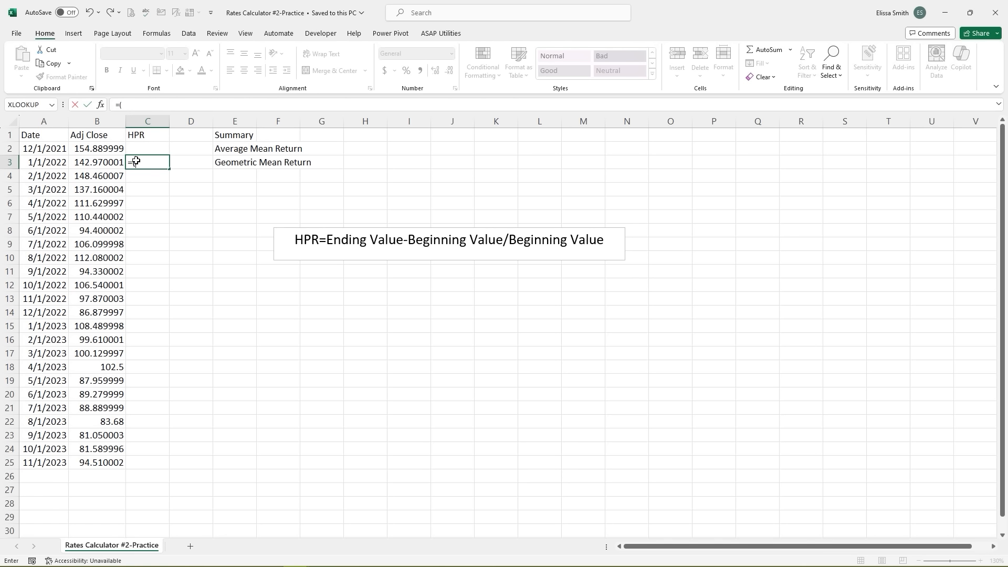
{"action": "left_click", "coordinate": [110, 162]}
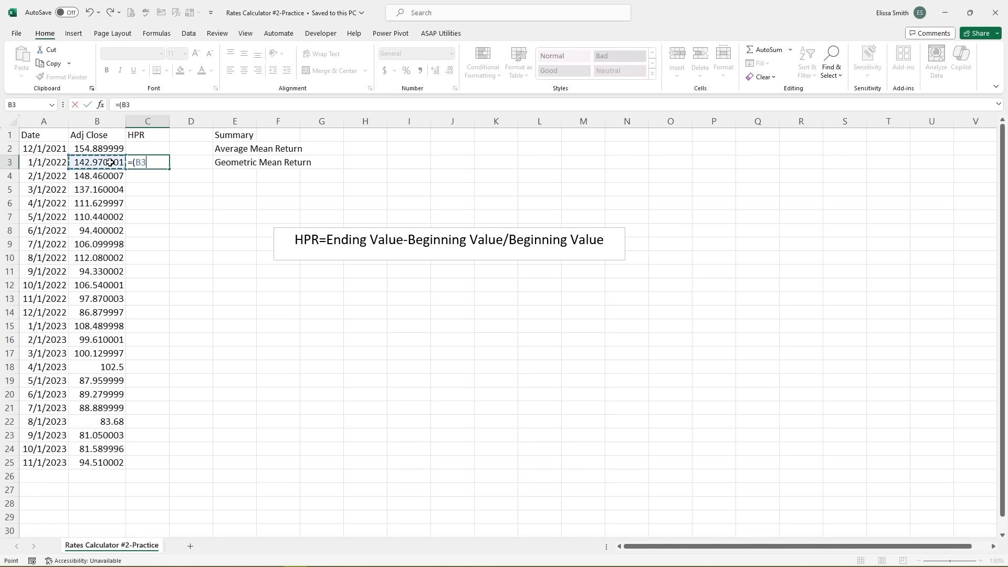
{"action": "type", "text": "-"}
{"action": "left_click", "coordinate": [102, 149]}
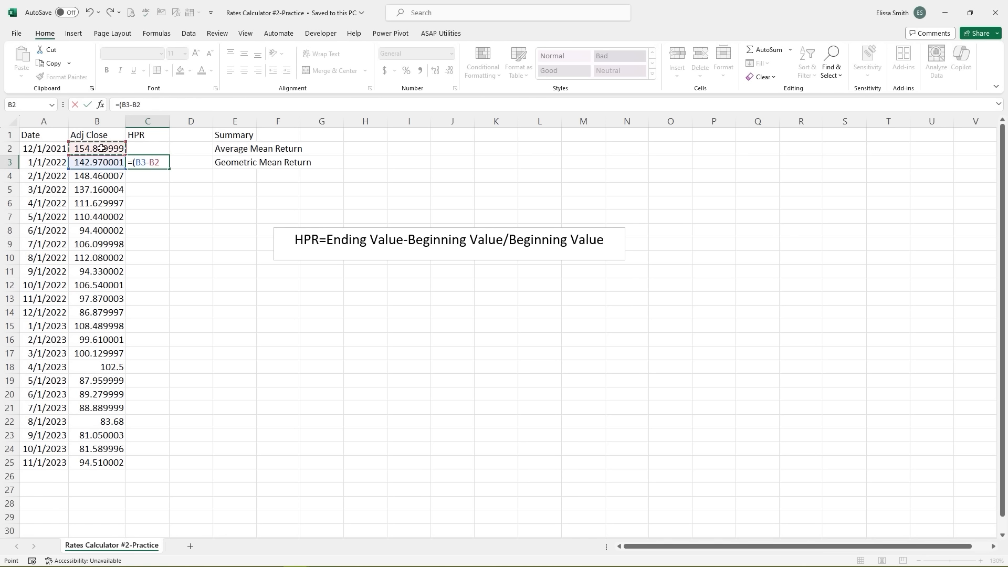
{"action": "type", "text": ")?"}
{"action": "key", "text": "BackSpace"}
{"action": "left_click", "coordinate": [101, 148]}
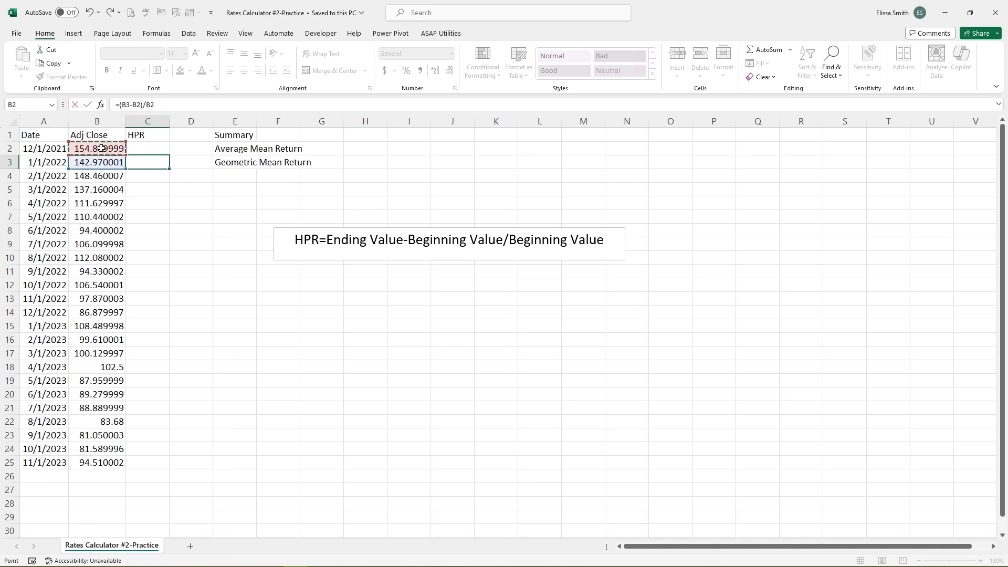
{"action": "key", "text": "Return"}
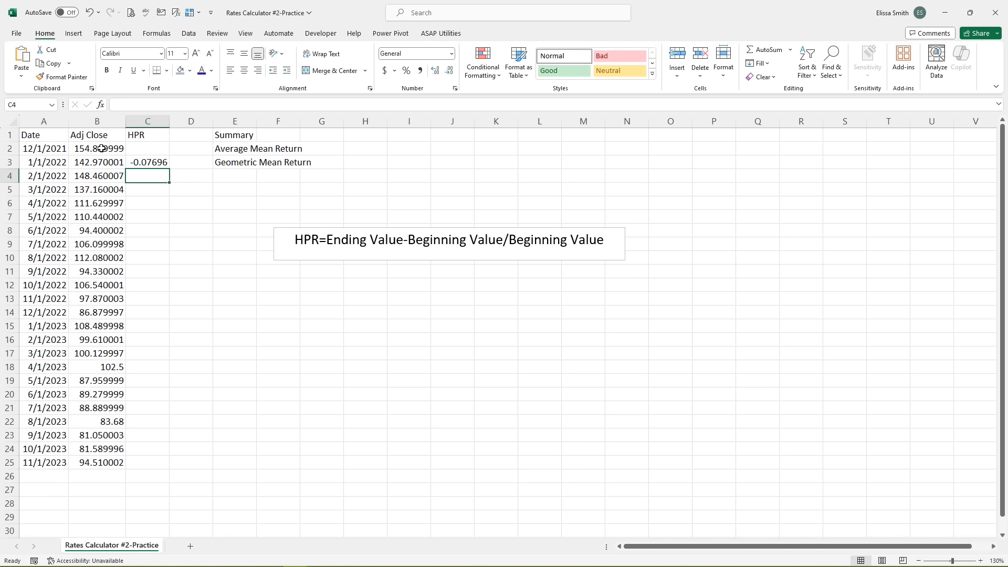
- Fill C3's HPR formula down to C25 and format C3:C25 as percentages
{"action": "left_click", "coordinate": [135, 162]}
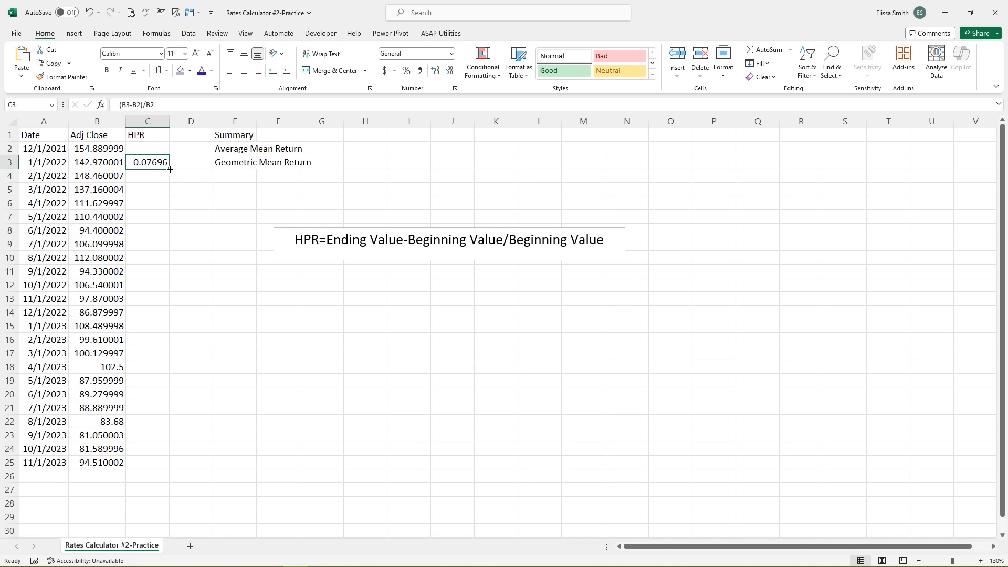
{"action": "left_click_drag", "start_coordinate": [170, 170], "coordinate": [176, 466]}
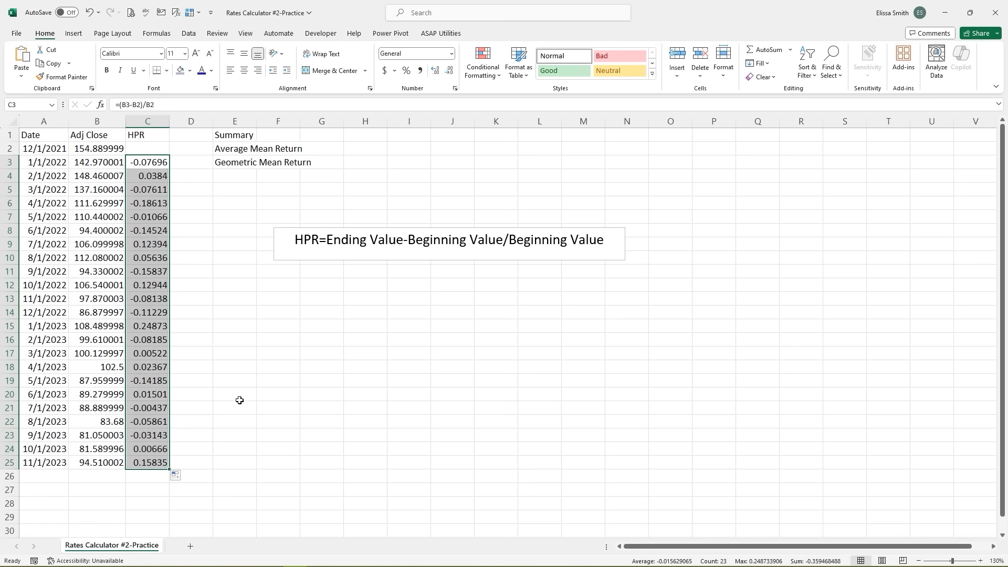
{"action": "key", "text": "shift+BackSpace"}
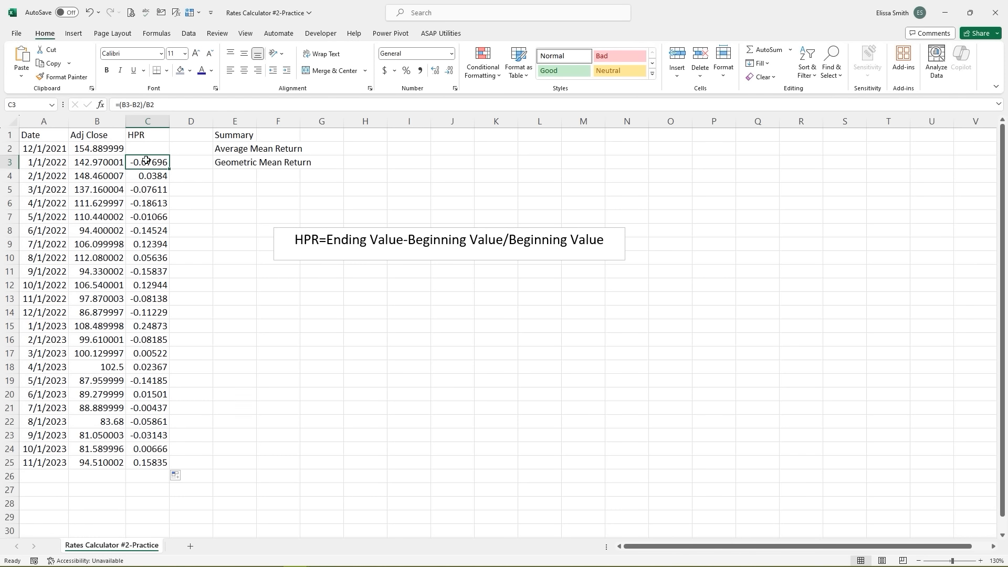
{"action": "left_click_drag", "start_coordinate": [148, 162], "coordinate": [159, 460]}
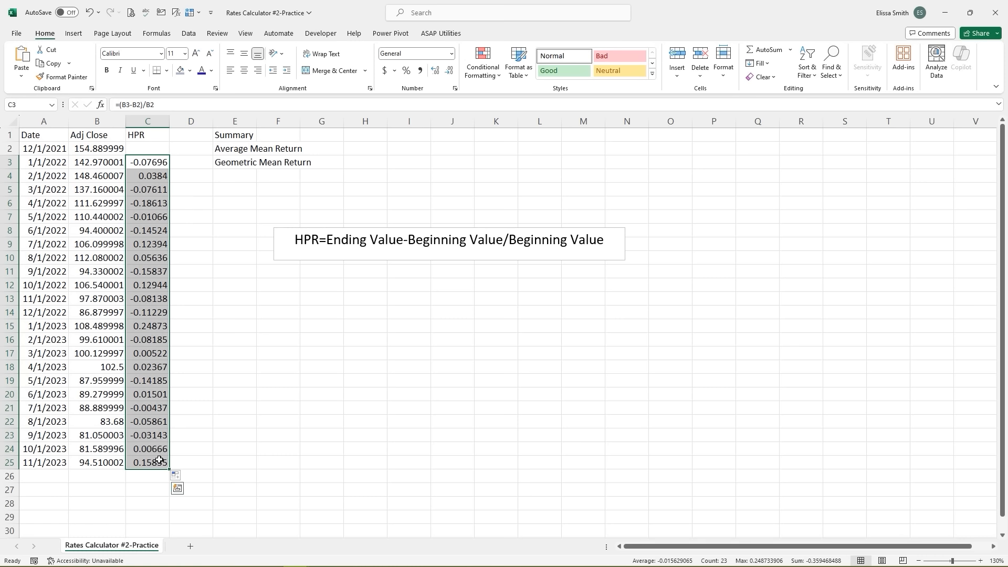
{"action": "key", "text": "ctrl+shift+5"}
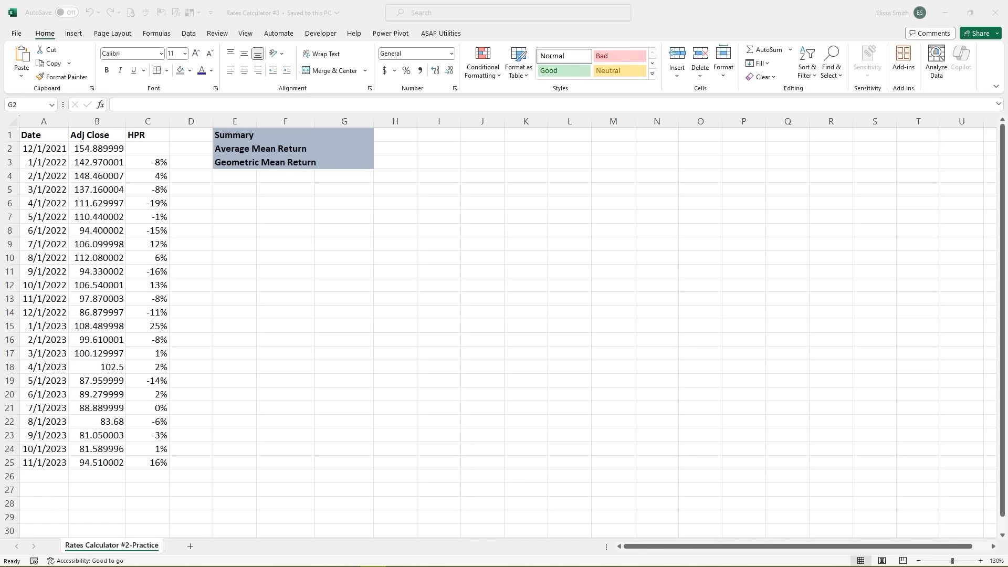
- Enter =AVERAGE(C3:C25) in G2, which displays -2%
{"action": "left_click", "coordinate": [346, 149]}
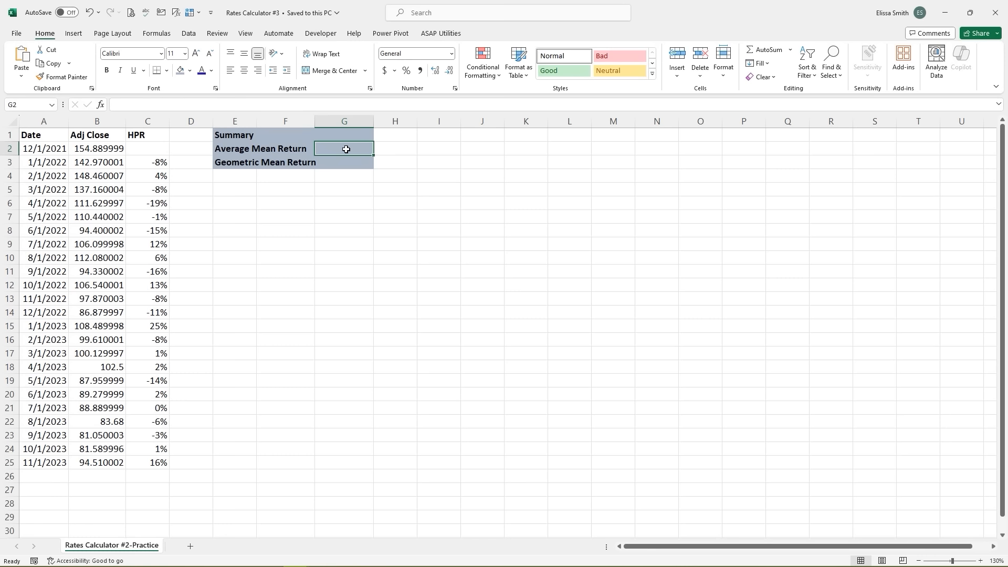
{"action": "type", "text": "="}
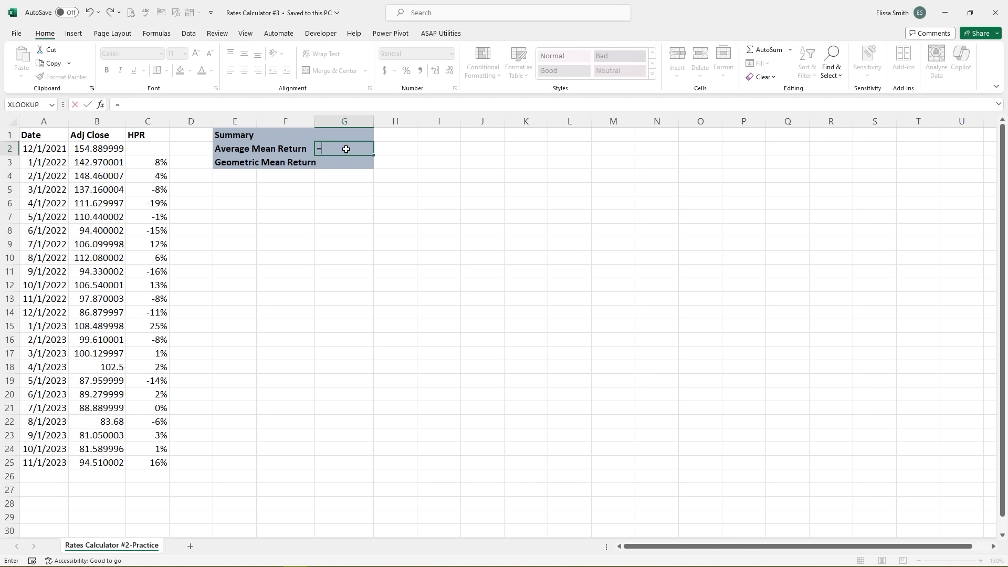
{"action": "type", "text": "av"}
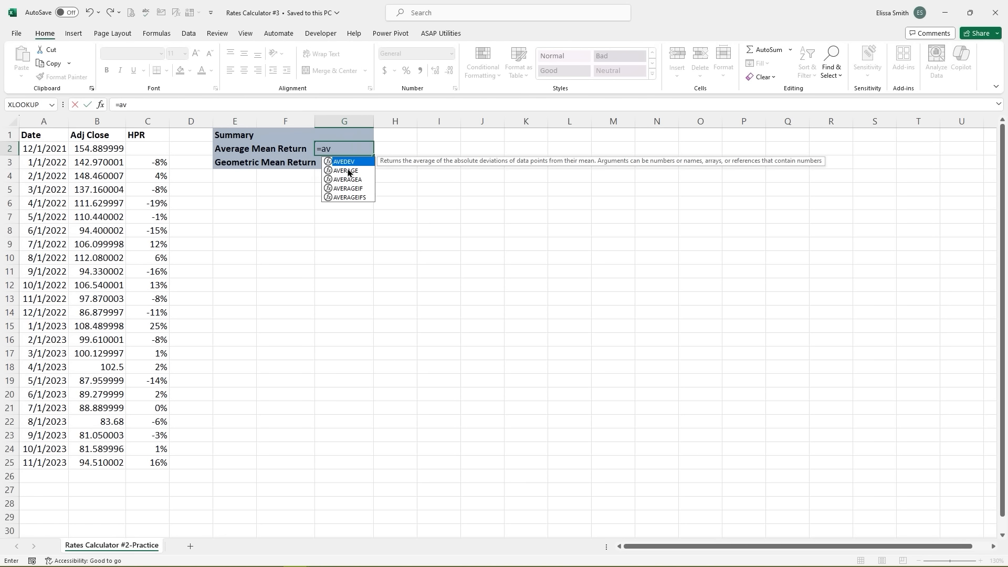
{"action": "double_click", "coordinate": [348, 171]}
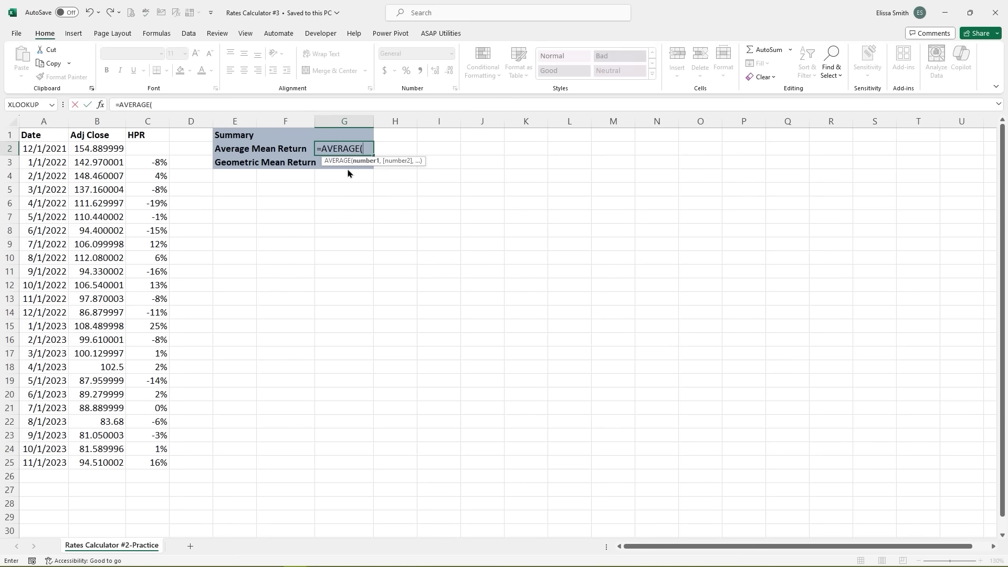
{"action": "left_click", "coordinate": [142, 163]}
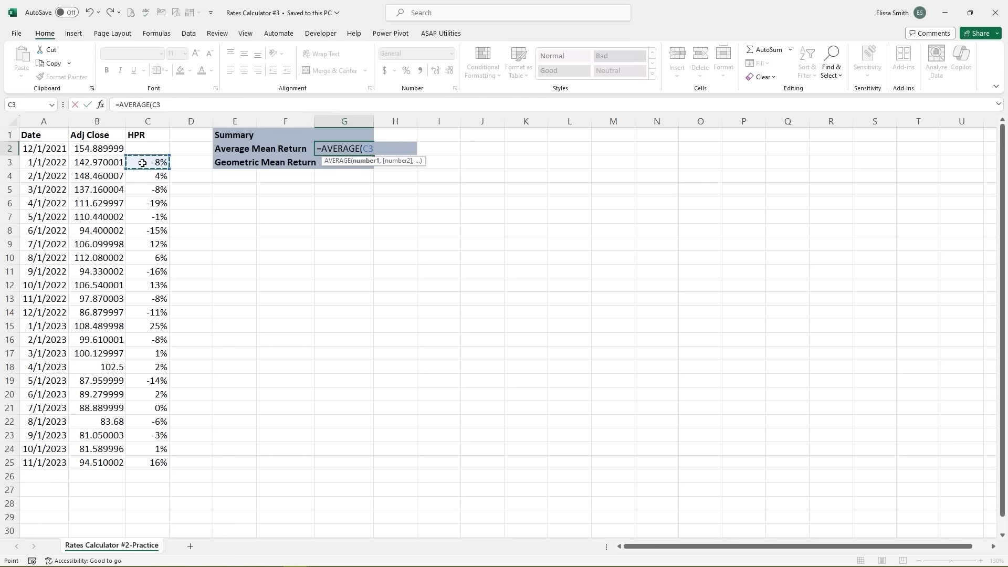
{"action": "key", "text": "ctrl+shift+Down"}
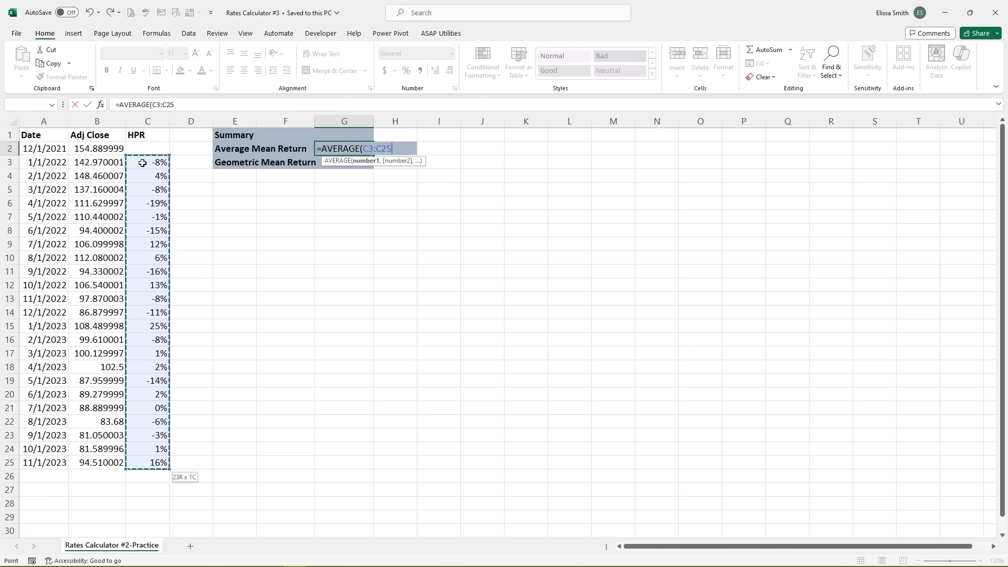
{"action": "type", "text": ")"}
{"action": "key", "text": "Return"}
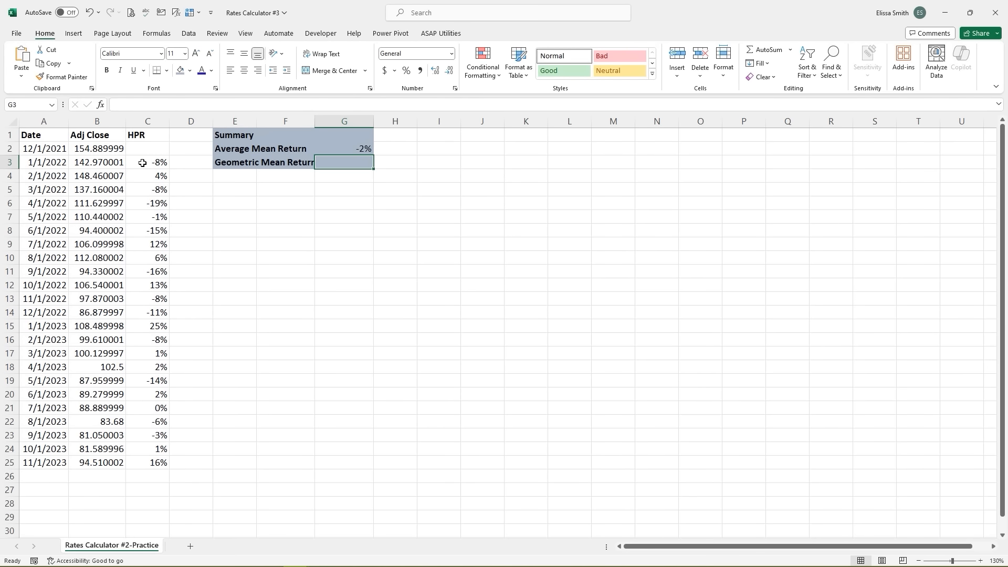
- Format G2 as a percentage with 2 decimal places so it shows -1.56%
{"action": "left_click", "coordinate": [437, 76]}
{"action": "left_click", "coordinate": [359, 150]}
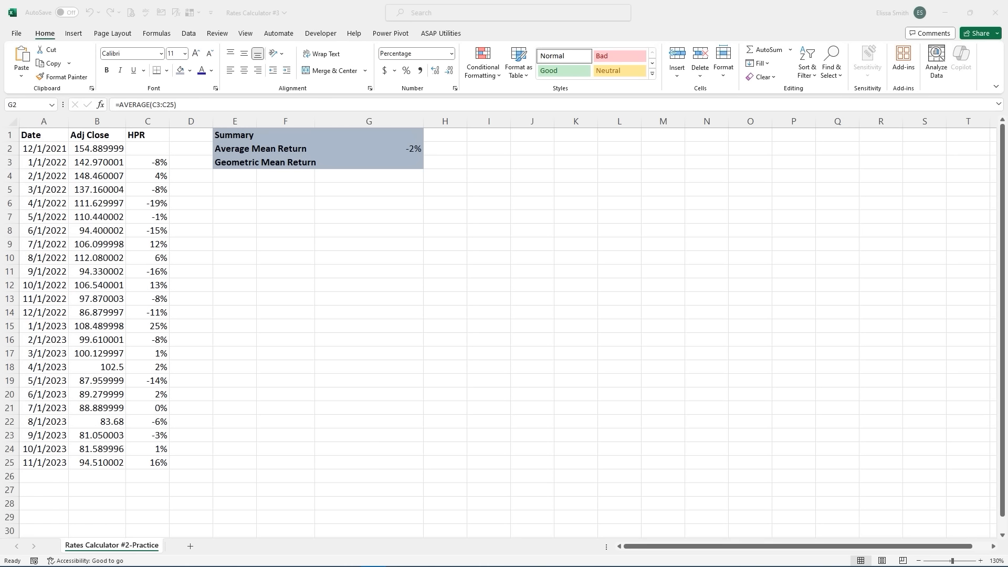
{"action": "left_click", "coordinate": [401, 147]}
{"action": "right_click", "coordinate": [402, 148]}
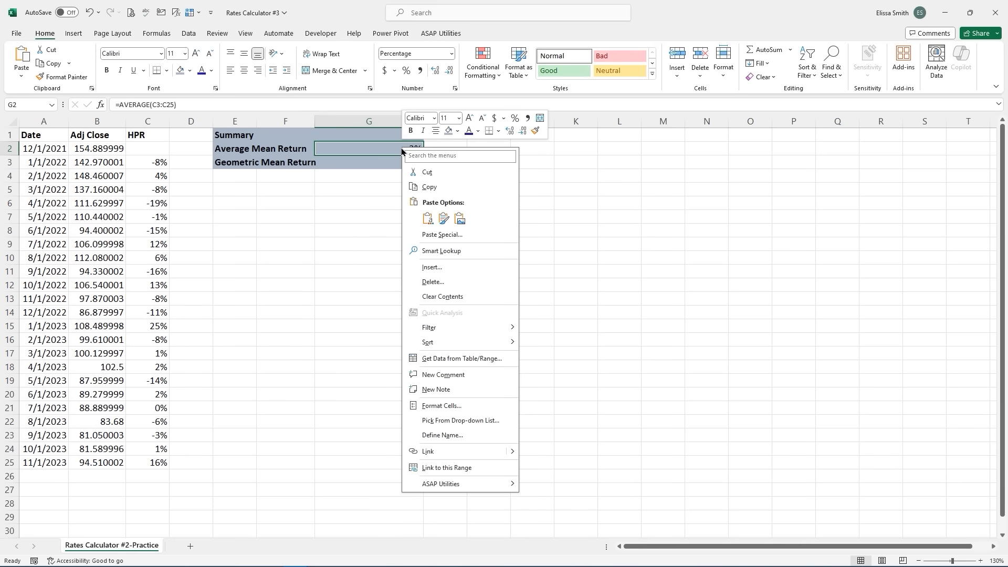
{"action": "left_click", "coordinate": [435, 408]}
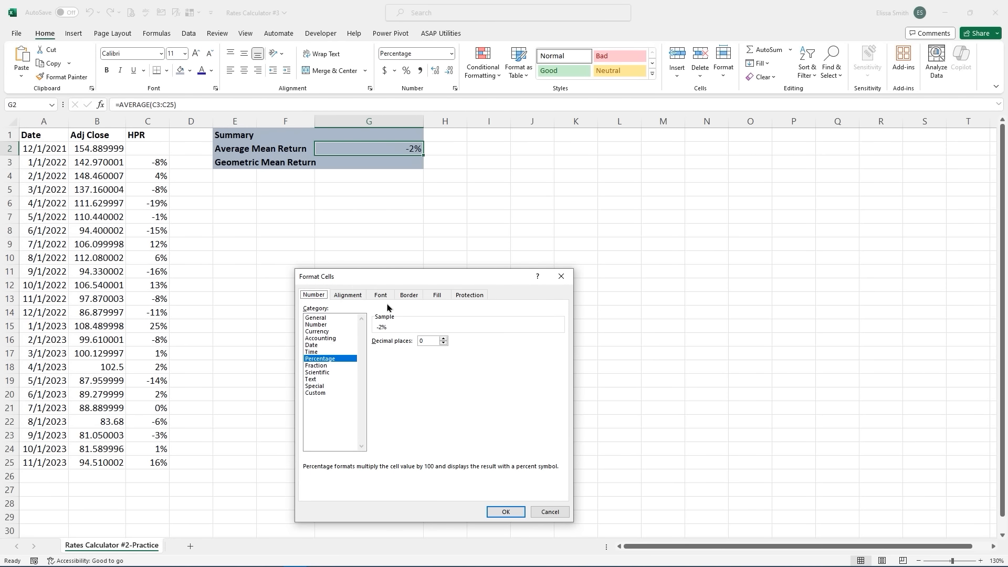
{"action": "left_click", "coordinate": [442, 340]}
{"action": "left_click", "coordinate": [442, 338]}
{"action": "left_click", "coordinate": [443, 339]}
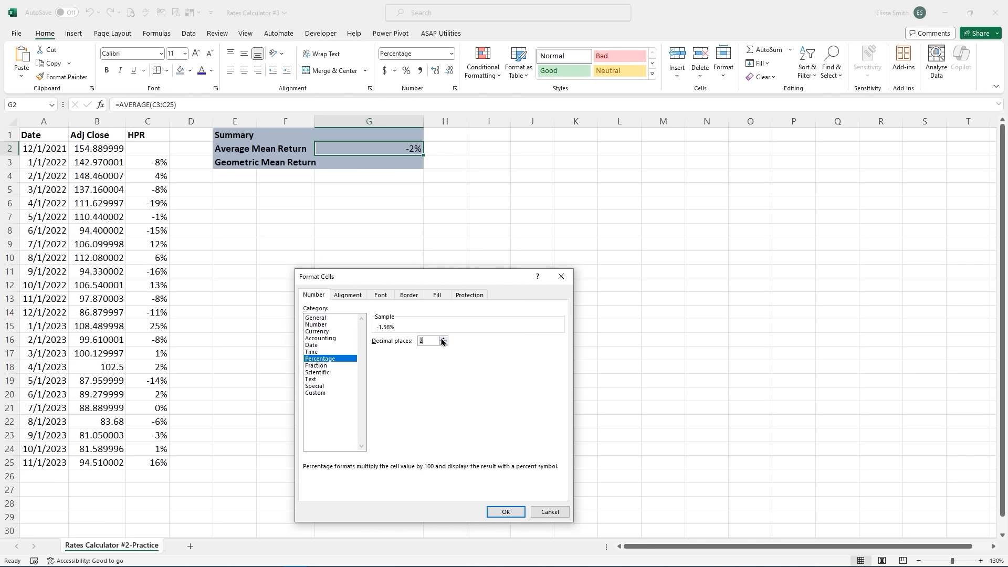
{"action": "left_click", "coordinate": [507, 513]}
{"action": "left_click", "coordinate": [381, 166]}
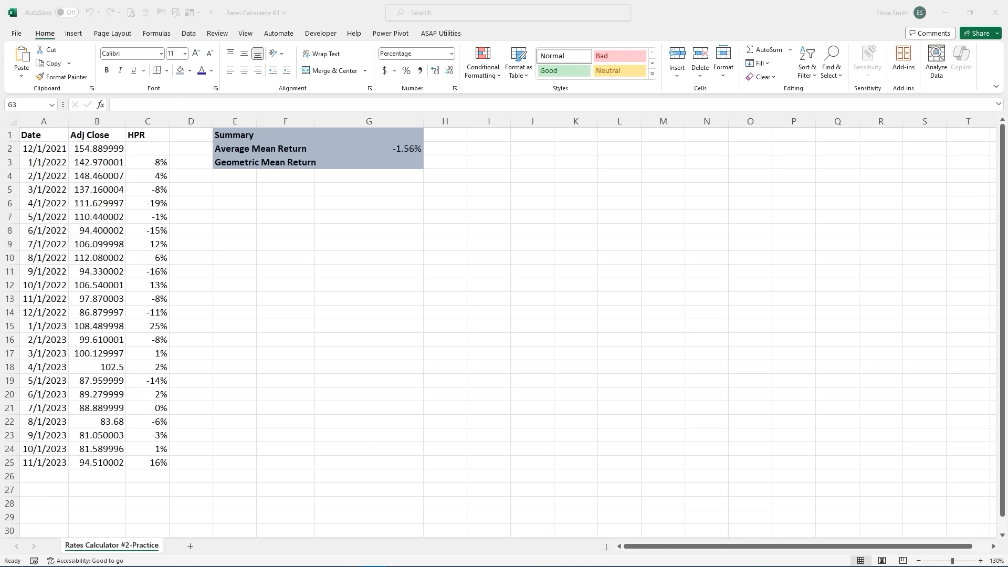
- Enter the geometric mean return formula =GEOMEAN(C3:C25+1)-1 in G3
{"action": "left_click", "coordinate": [391, 162]}
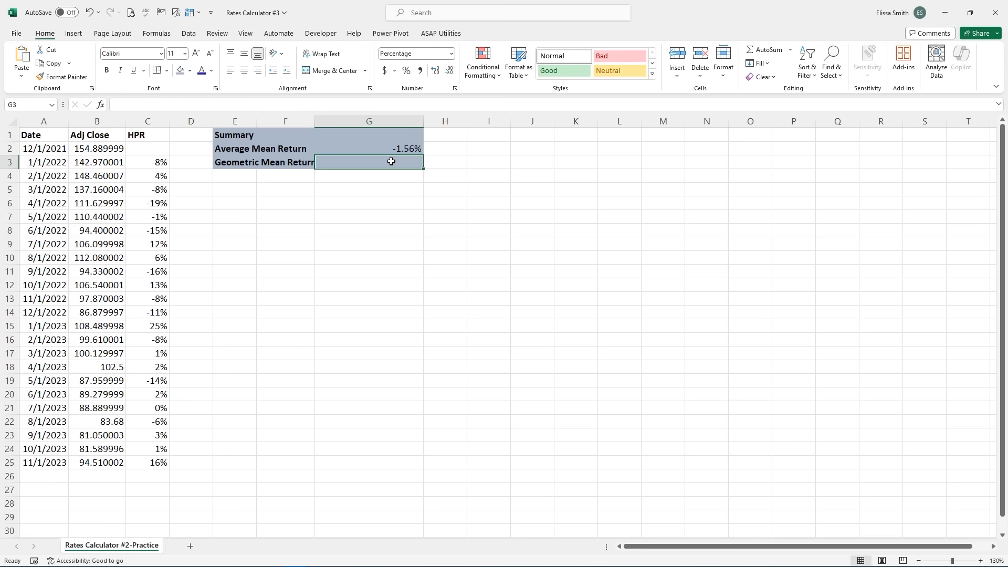
{"action": "type", "text": "=geo"}
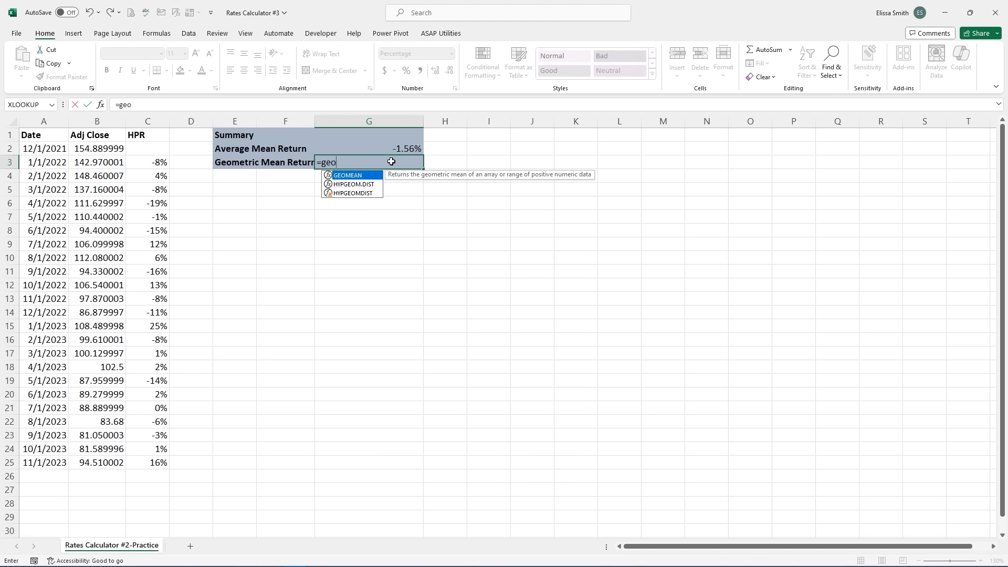
{"action": "double_click", "coordinate": [351, 177]}
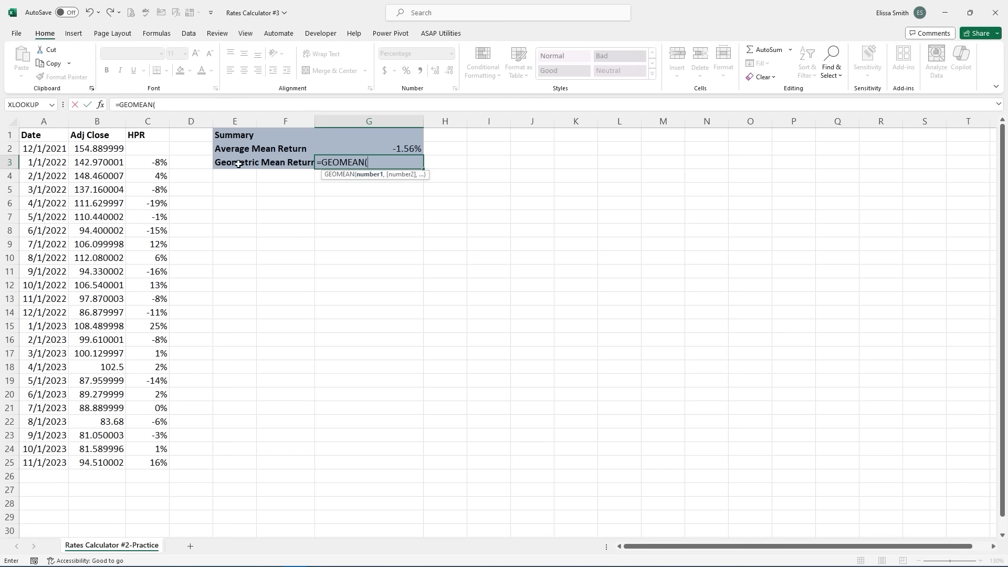
{"action": "left_click", "coordinate": [141, 162]}
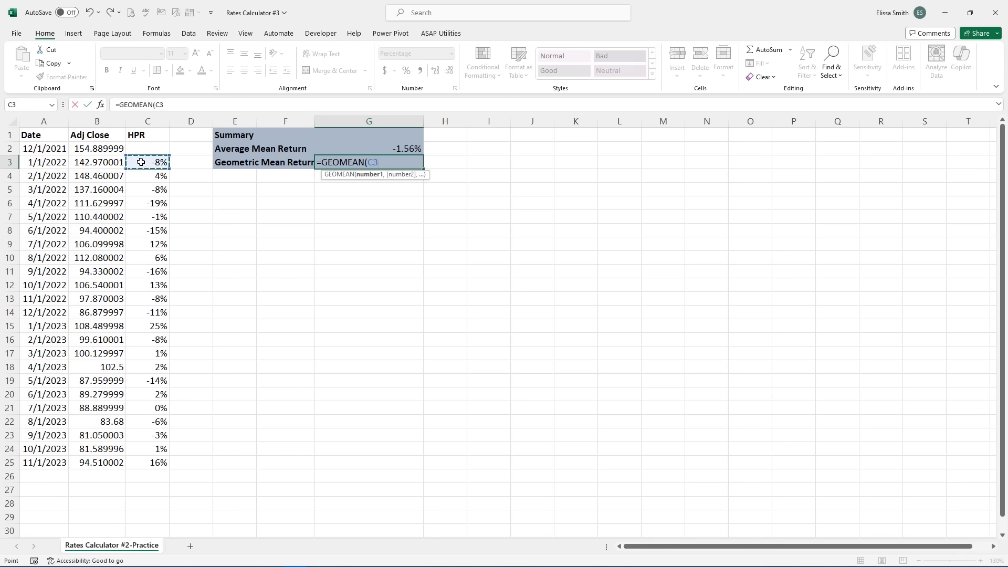
{"action": "key", "text": "ctrl+shift+Down"}
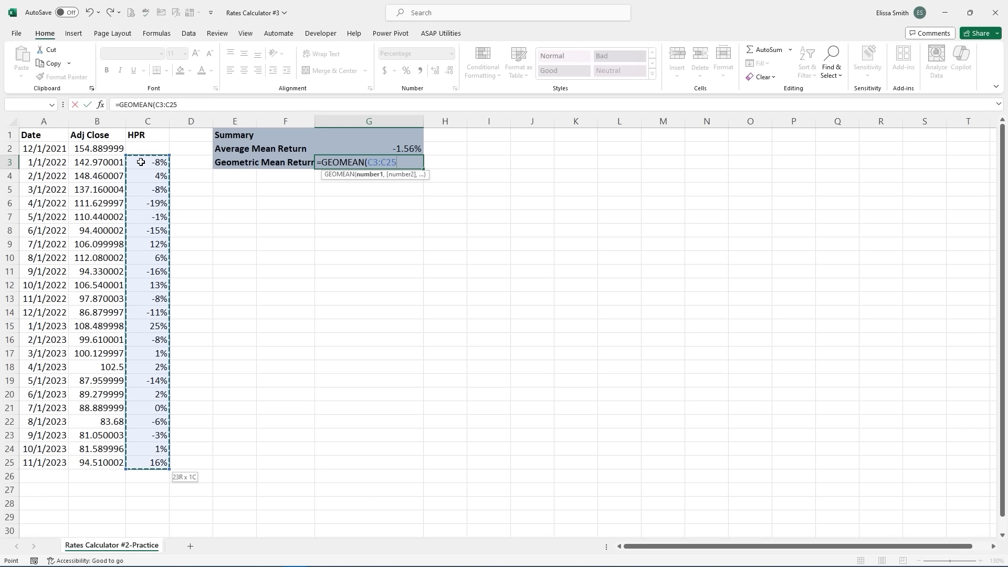
{"action": "type", "text": "+"}
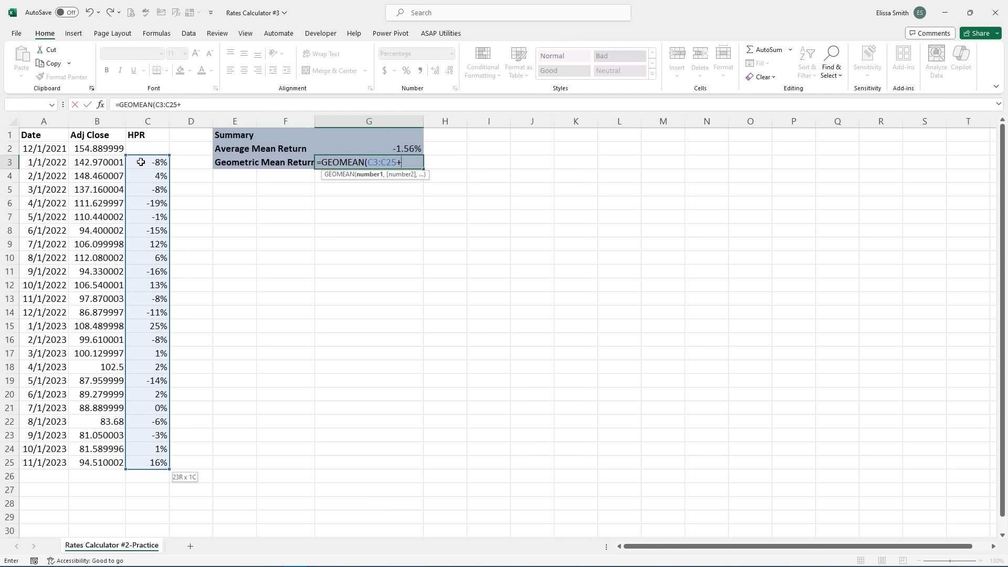
{"action": "type", "text": "1)-1"}
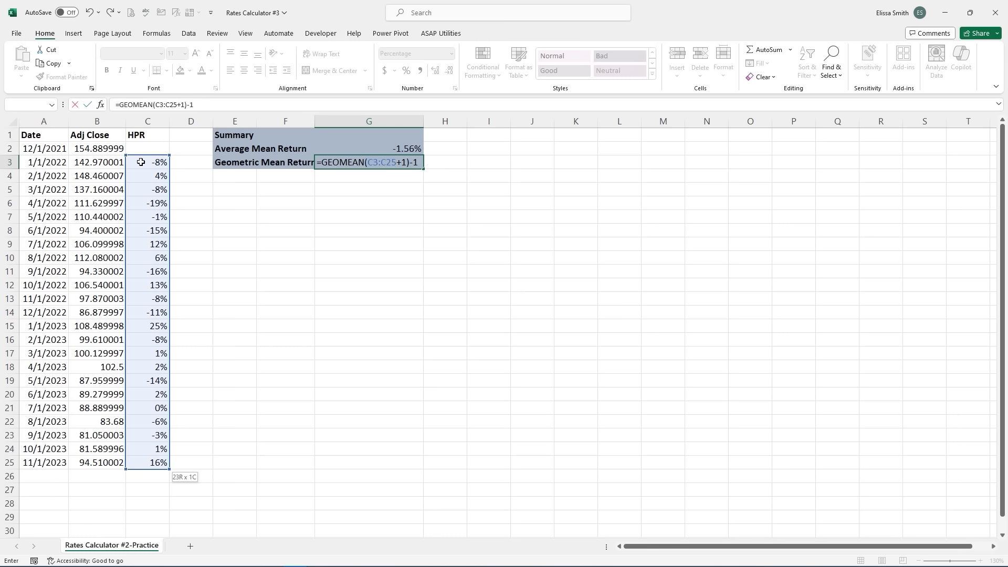
{"action": "key", "text": "Return"}
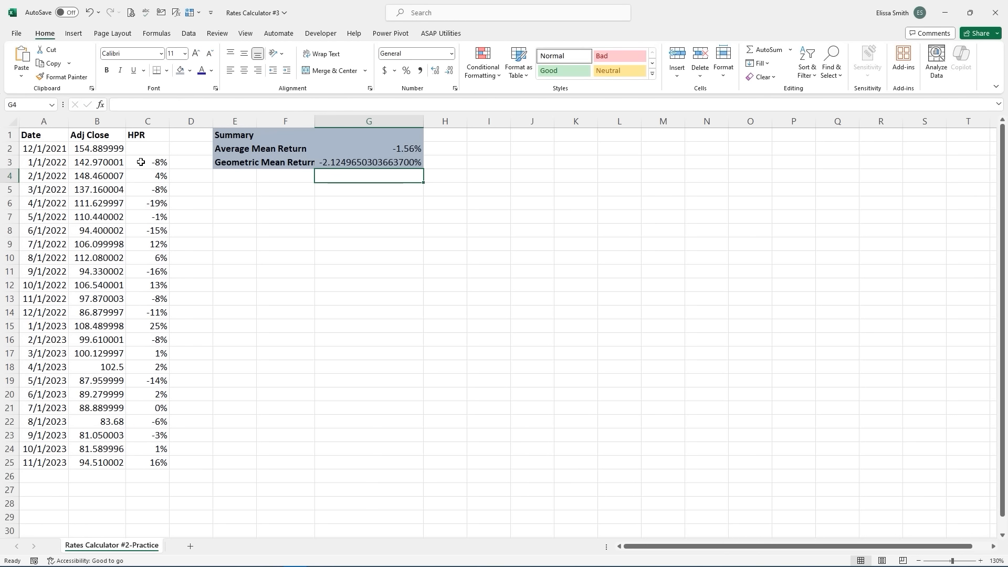
- Format G3 as a percentage with 2 decimal places, showing -2.12%
{"action": "left_click", "coordinate": [347, 163]}
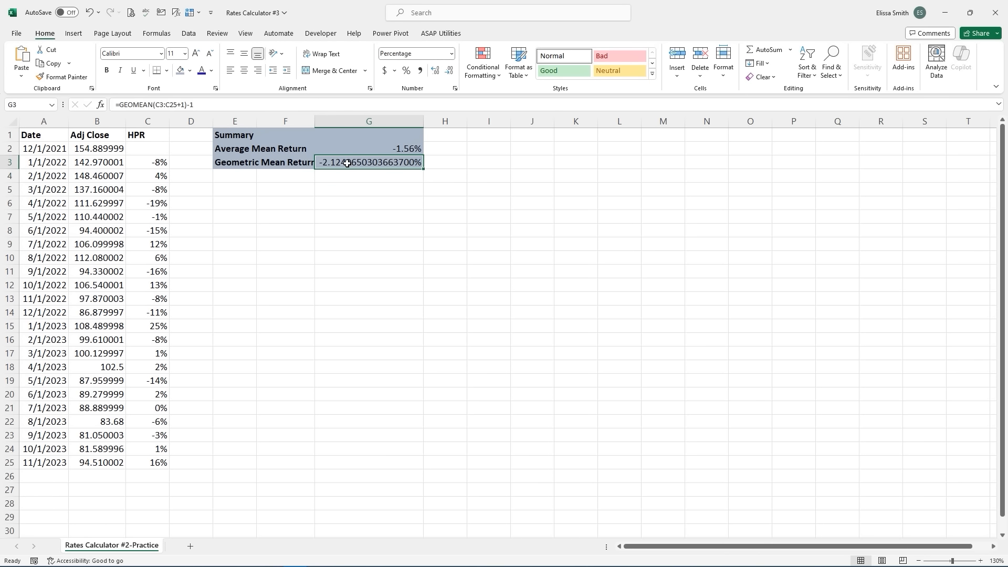
{"action": "left_click", "coordinate": [406, 71]}
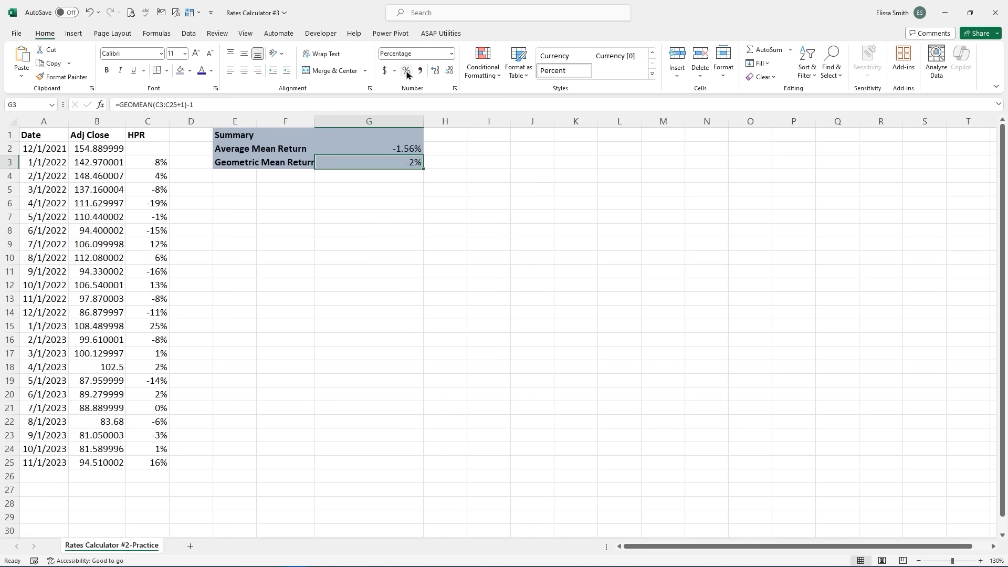
{"action": "right_click", "coordinate": [380, 164]}
{"action": "left_click", "coordinate": [416, 423]}
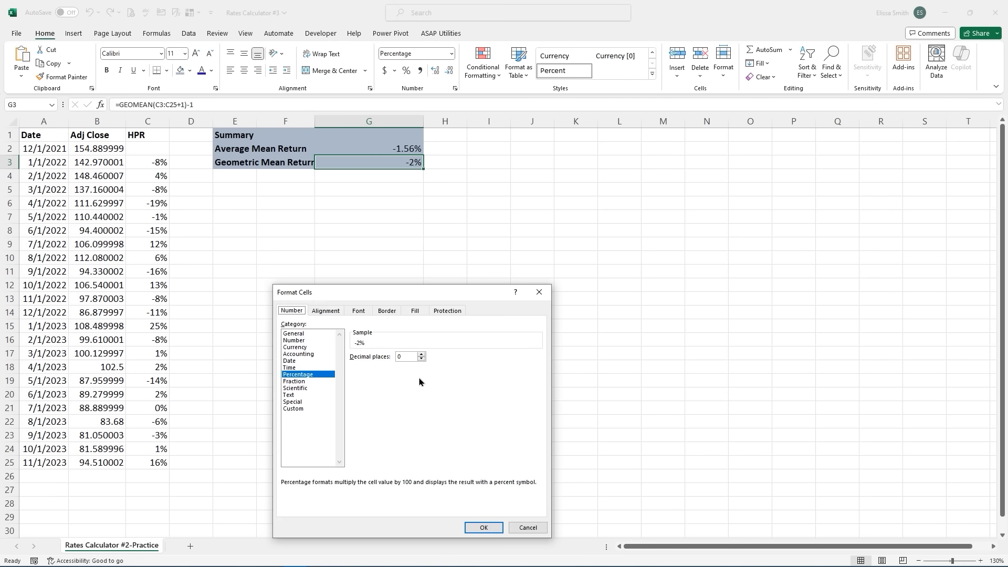
{"action": "double_click", "coordinate": [421, 354]}
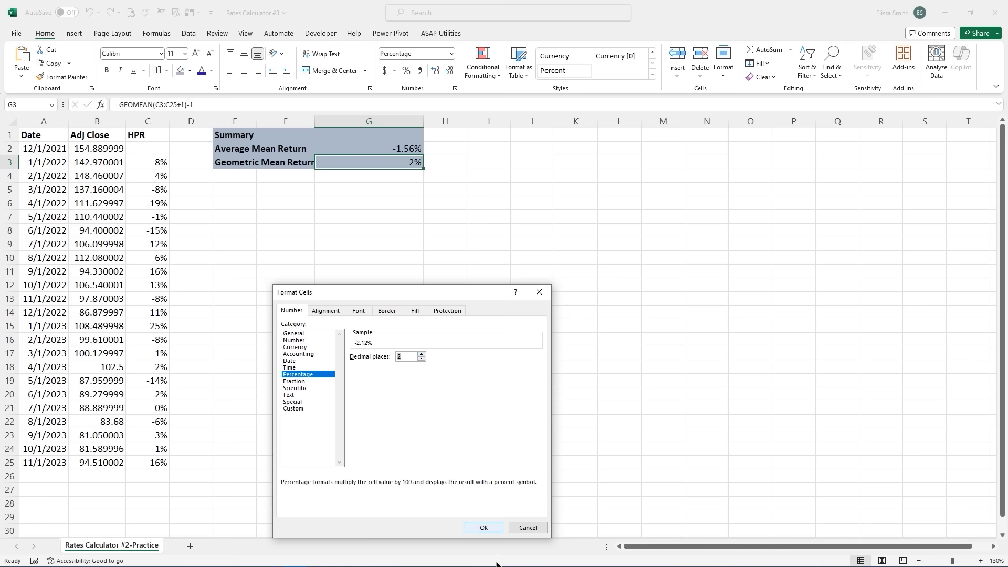
{"action": "left_click", "coordinate": [485, 528]}
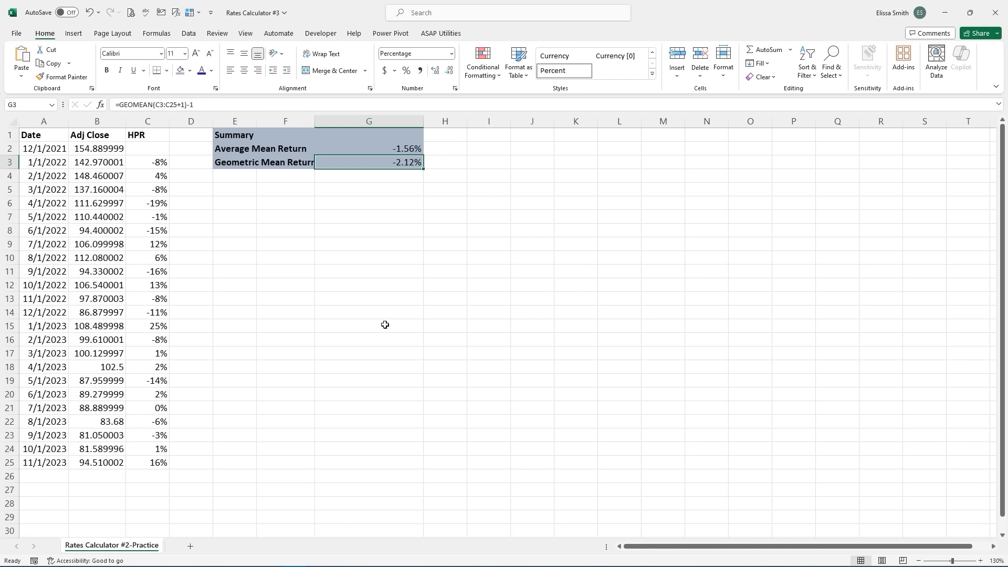
{"action": "left_click", "coordinate": [359, 256]}
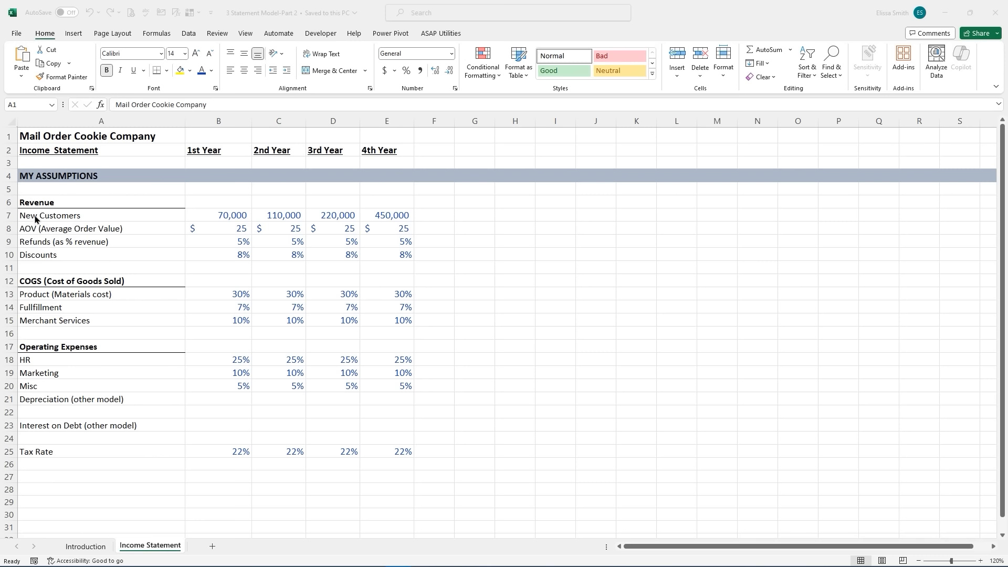
{"action": "left_click", "coordinate": [73, 202]}
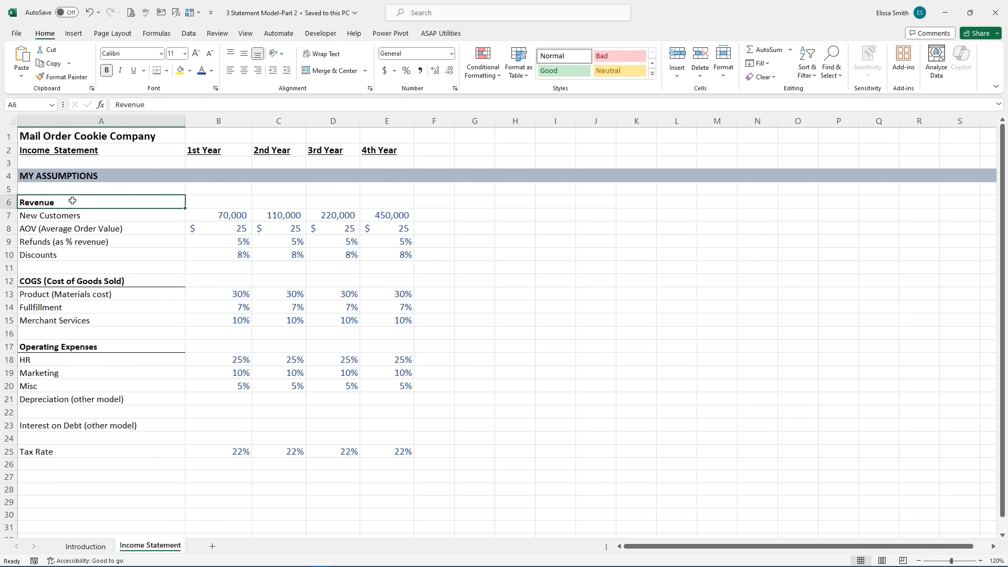
{"action": "left_click", "coordinate": [88, 283]}
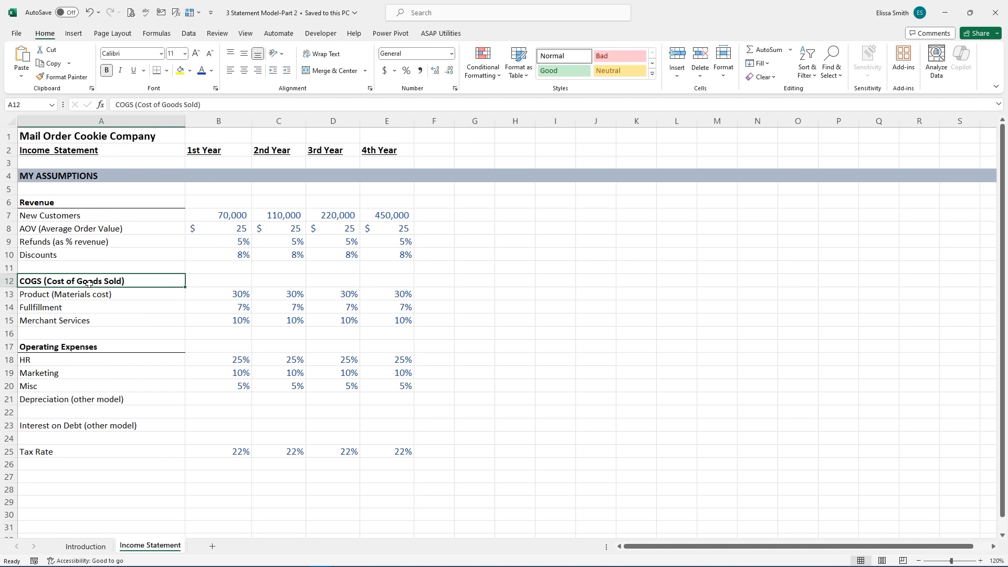
{"action": "left_click", "coordinate": [89, 348]}
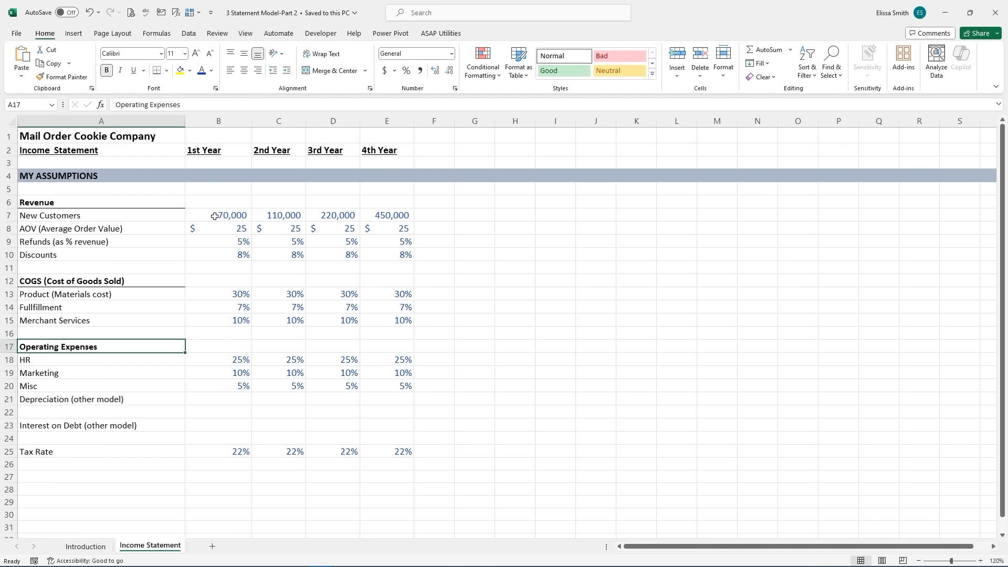
{"action": "left_click", "coordinate": [106, 215]}
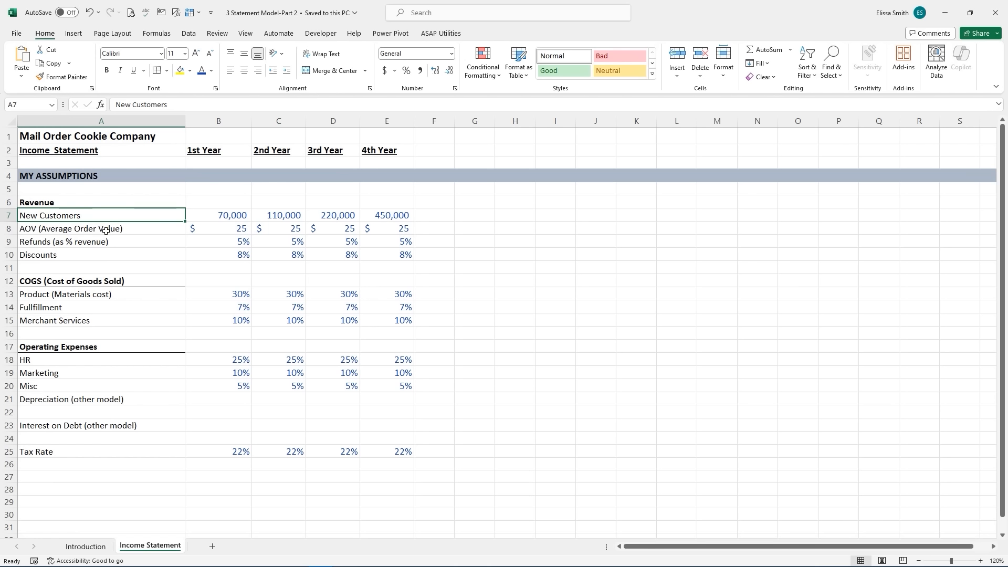
{"action": "left_click", "coordinate": [106, 230]}
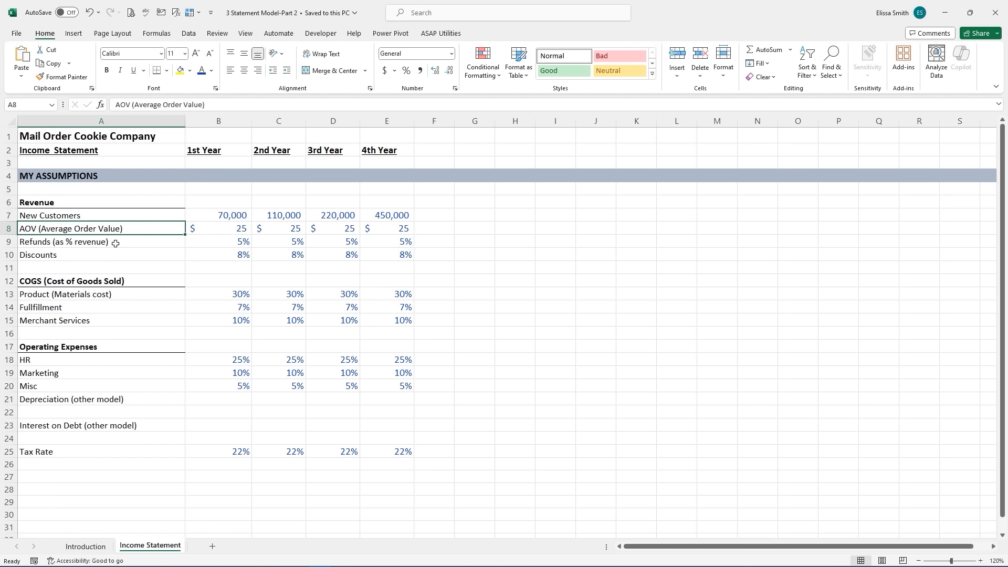
{"action": "left_click", "coordinate": [116, 243]}
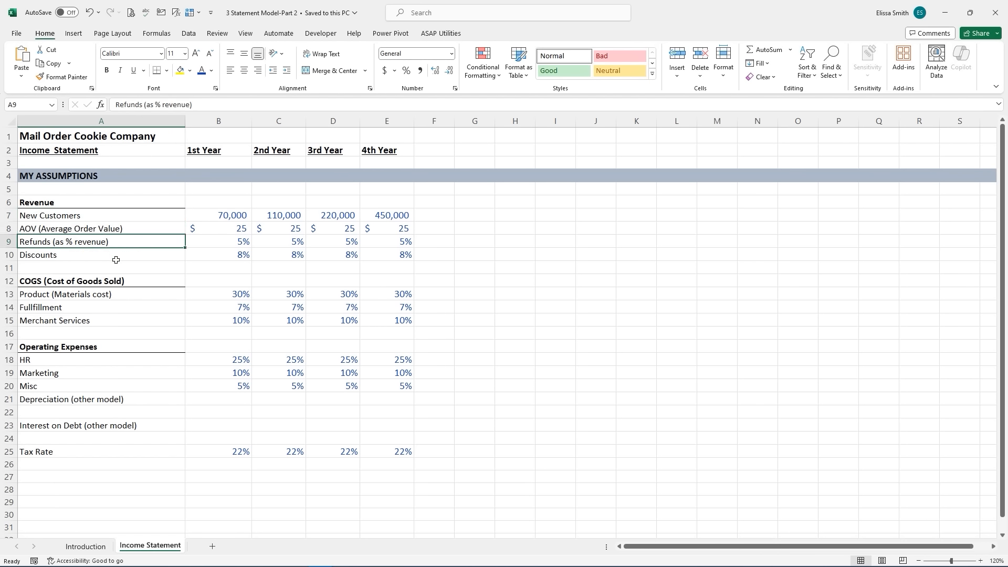
{"action": "left_click", "coordinate": [117, 258]}
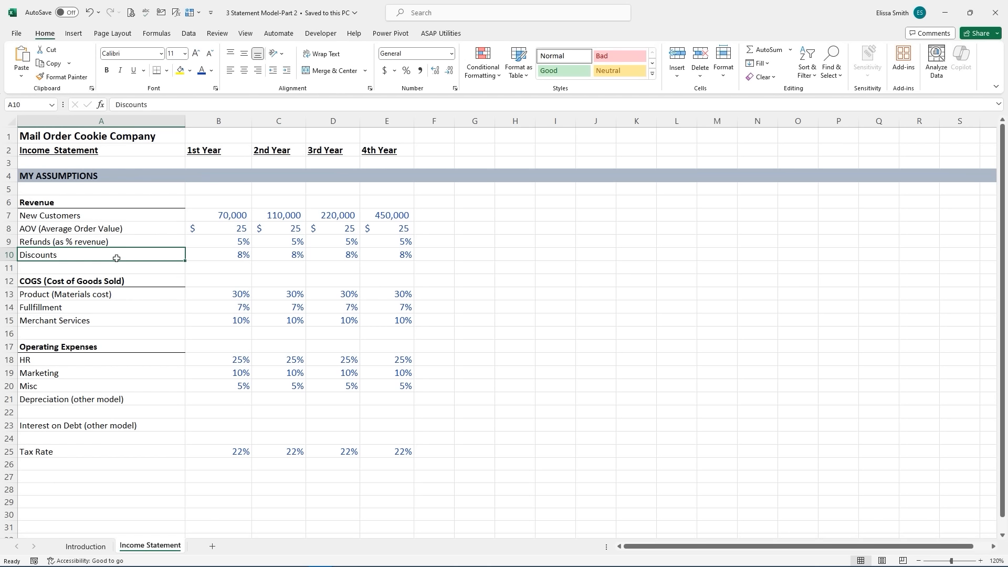
{"action": "left_click", "coordinate": [128, 295]}
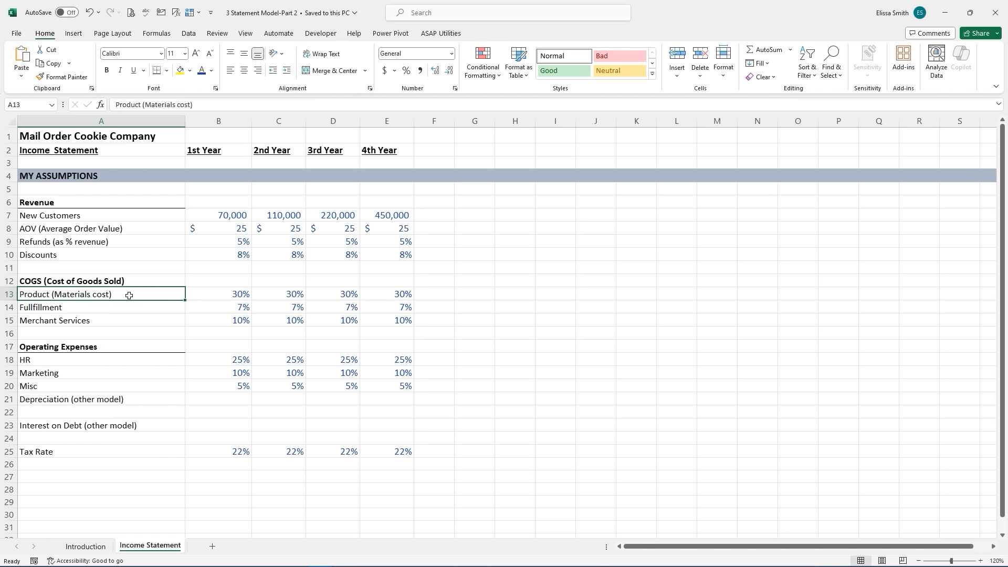
{"action": "left_click", "coordinate": [114, 319]}
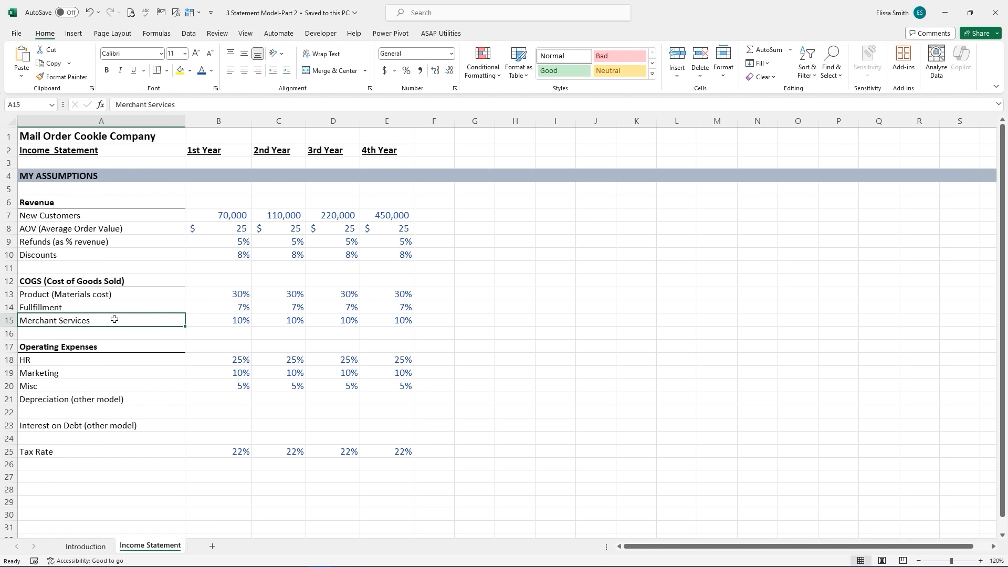
{"action": "left_click", "coordinate": [113, 348]}
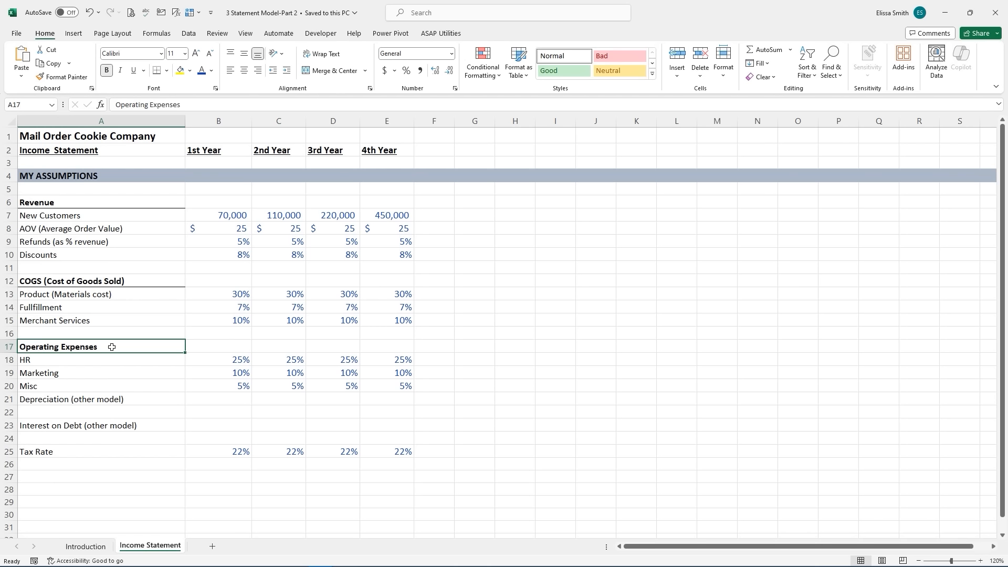
{"action": "left_click", "coordinate": [95, 400]}
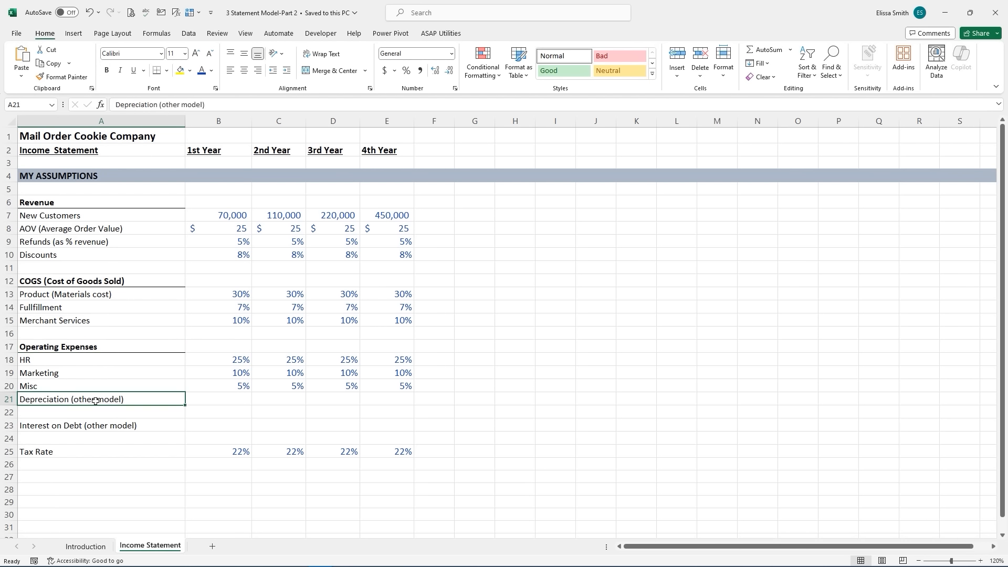
{"action": "left_click", "coordinate": [76, 452]}
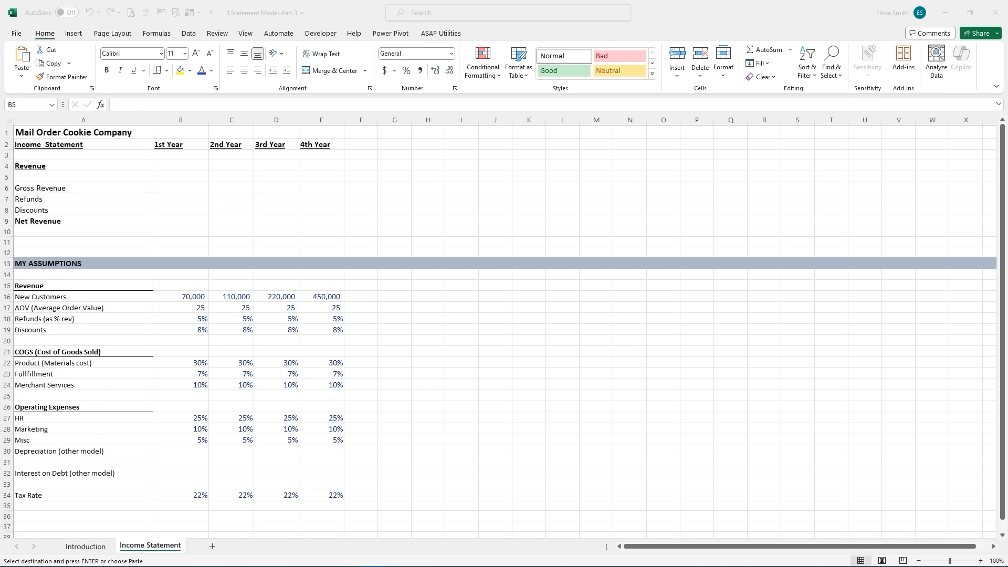
- Clear the pending copy and select the 1st Year Gross Revenue cell B6
{"action": "key", "text": "Return"}
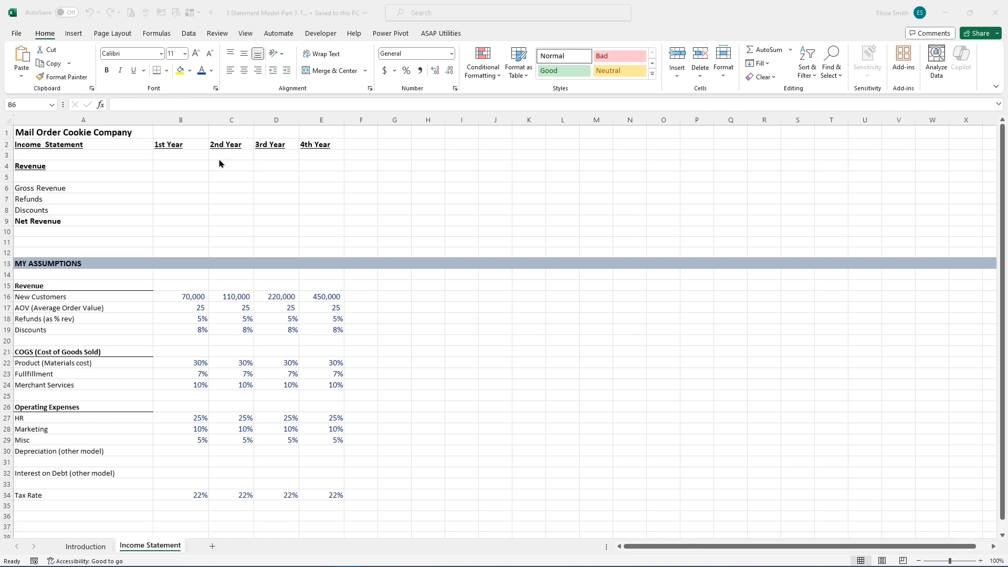
{"action": "left_click", "coordinate": [163, 187]}
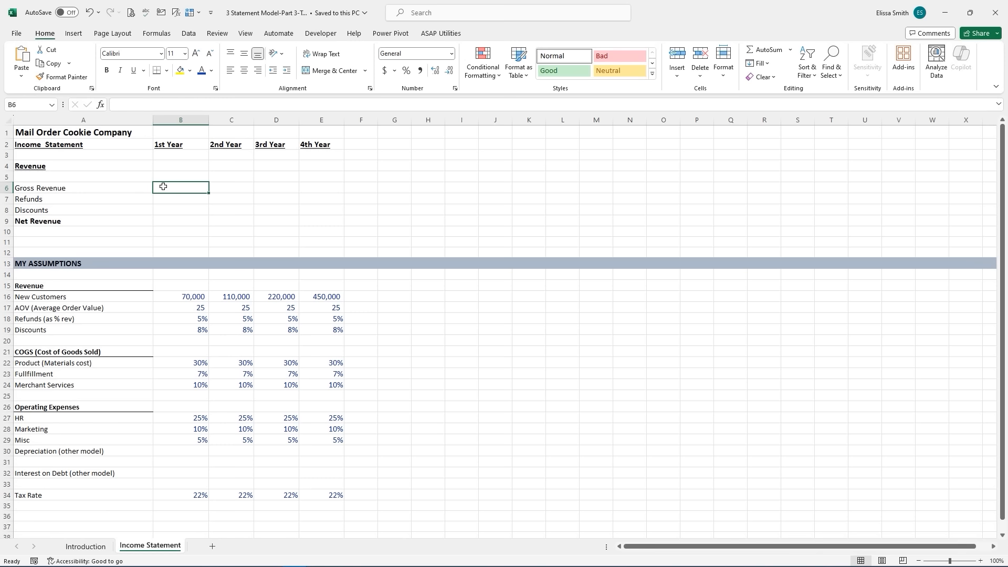
- Enter =B16*B17 in B6, apply accounting dollar format, and fill it across all four years
{"action": "type", "text": "="}
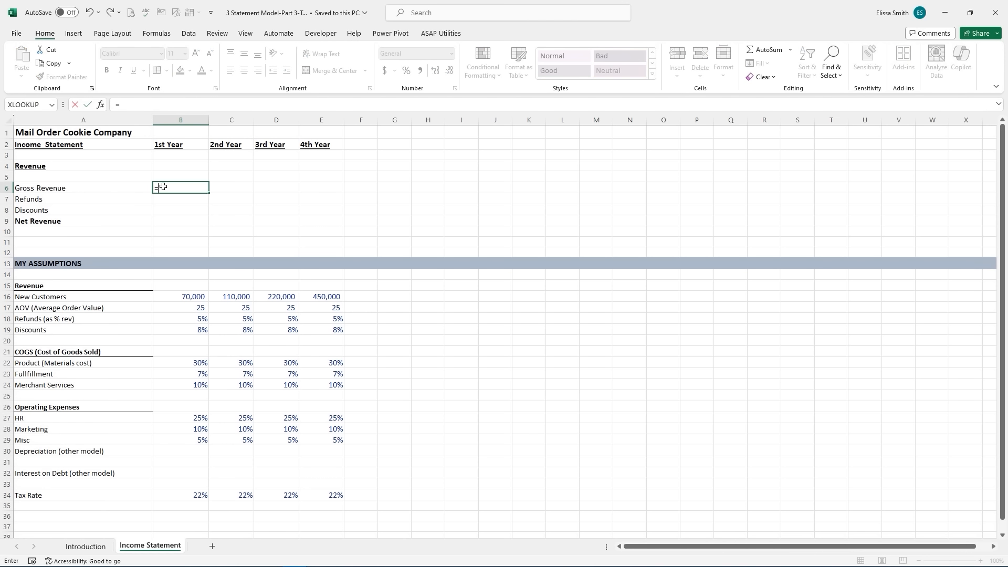
{"action": "left_click", "coordinate": [184, 297]}
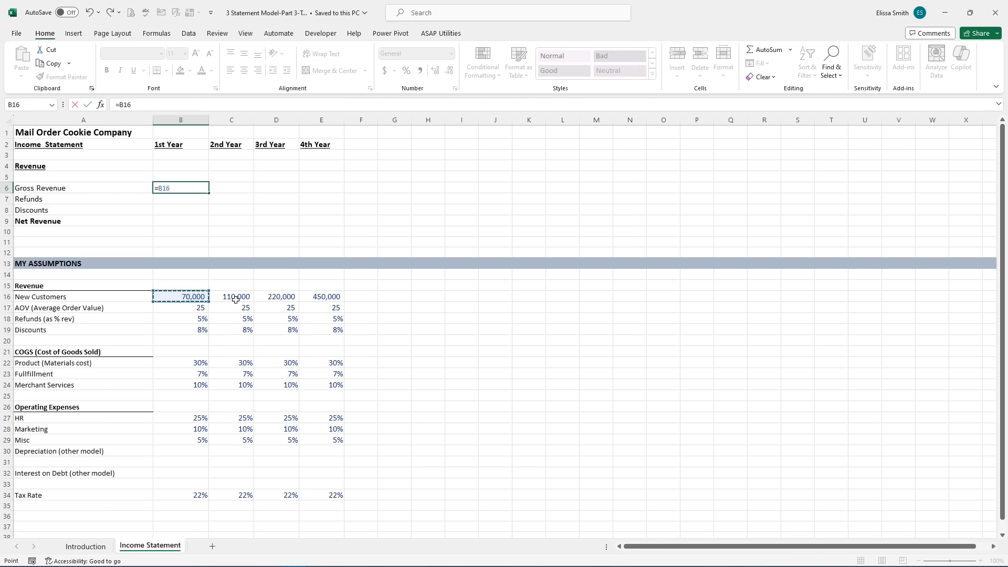
{"action": "type", "text": "*"}
{"action": "left_click", "coordinate": [188, 308]}
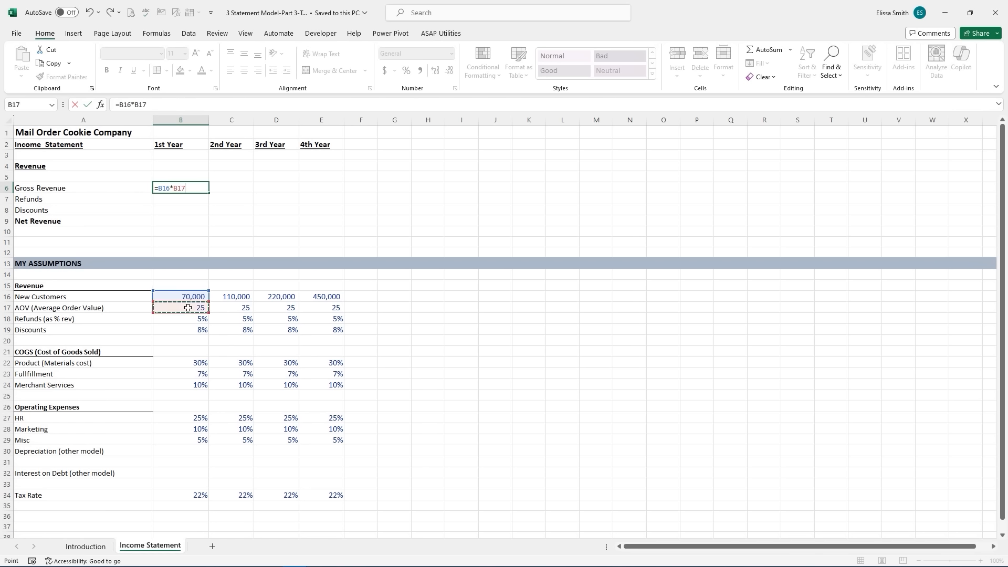
{"action": "key", "text": "Return"}
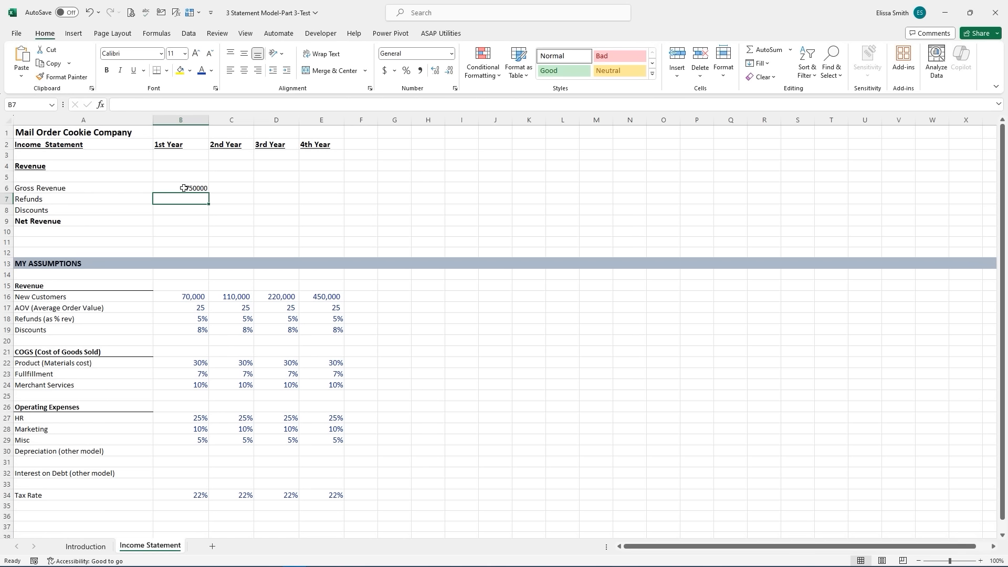
{"action": "left_click", "coordinate": [183, 188]}
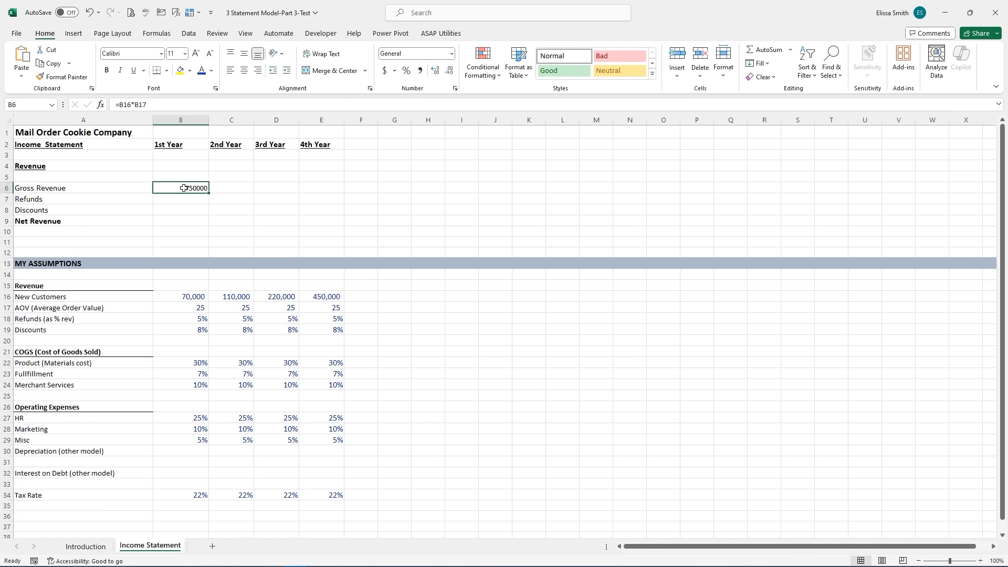
{"action": "left_click", "coordinate": [385, 71]}
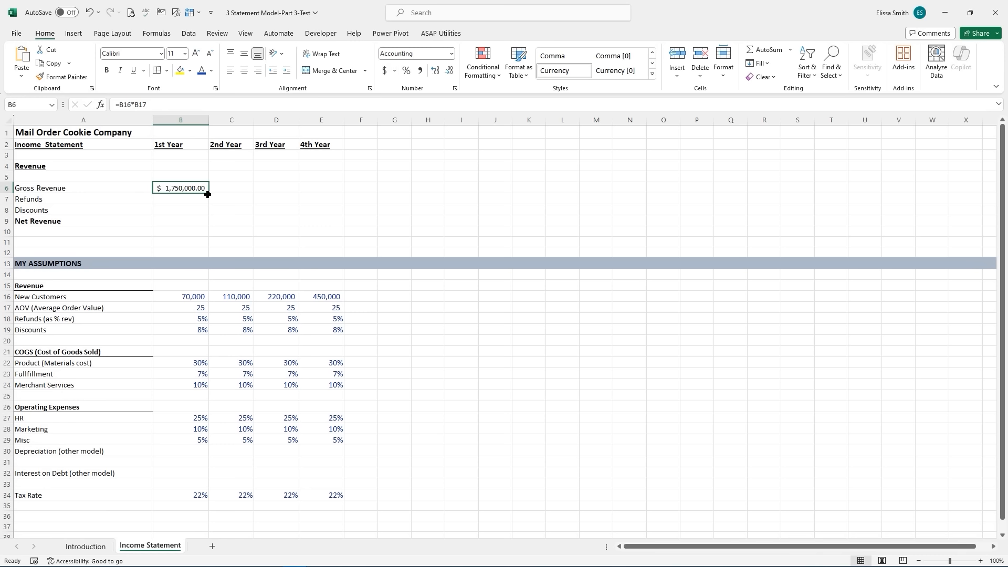
{"action": "left_click_drag", "start_coordinate": [208, 194], "coordinate": [326, 191]}
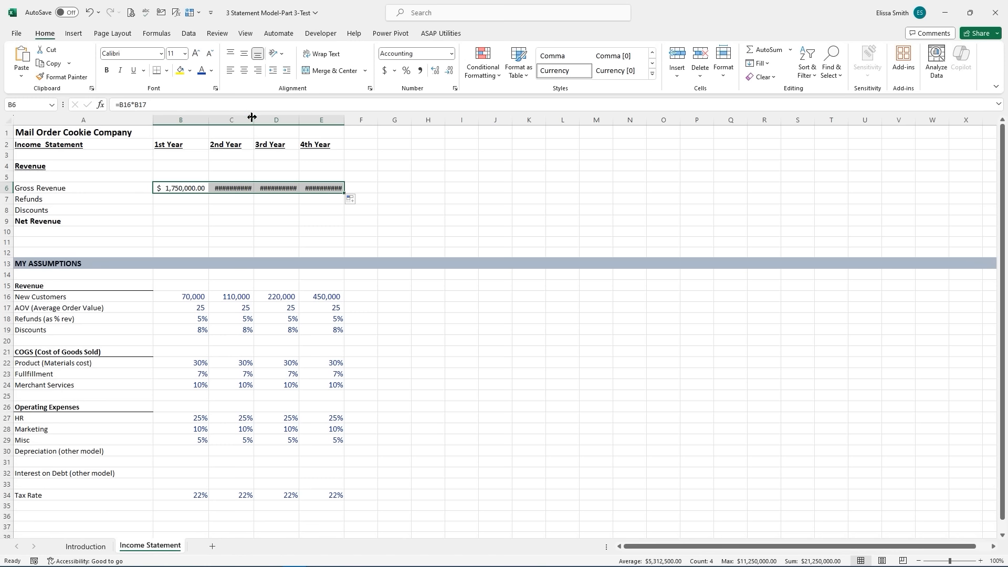
- Widen the year columns and show Gross Revenue $1,750,000–$11,250,000 with no decimals
{"action": "left_click_drag", "start_coordinate": [252, 117], "coordinate": [368, 122]}
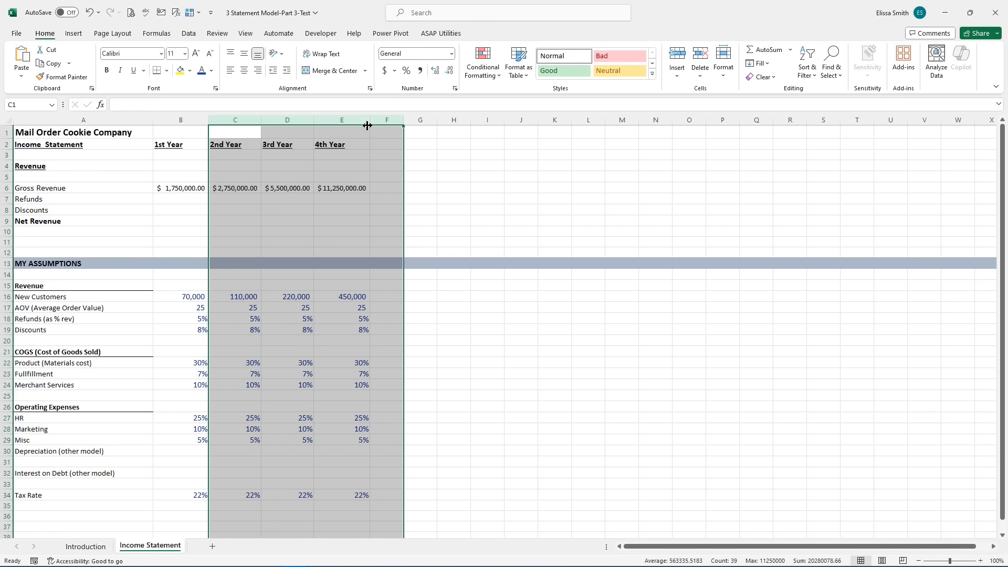
{"action": "left_click", "coordinate": [349, 200]}
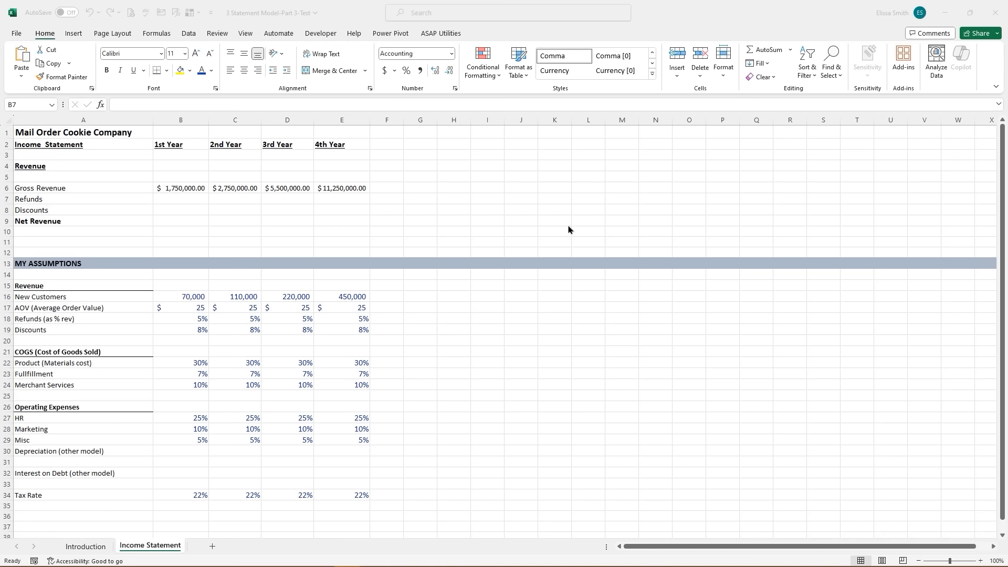
{"action": "left_click", "coordinate": [166, 188]}
{"action": "left_click", "coordinate": [166, 187]}
{"action": "left_click_drag", "start_coordinate": [166, 187], "coordinate": [348, 194]}
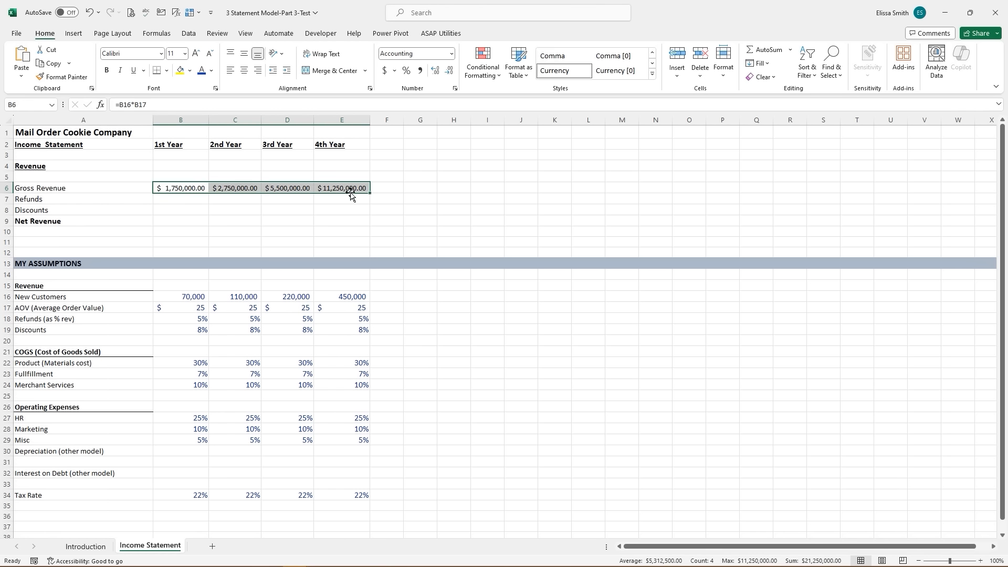
{"action": "left_click", "coordinate": [443, 77]}
{"action": "left_click", "coordinate": [443, 77]}
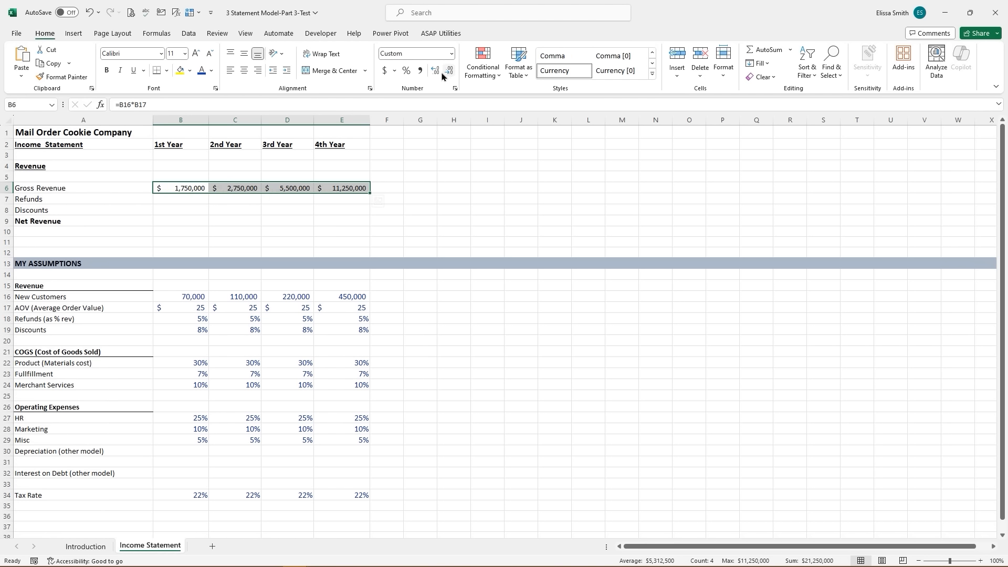
{"action": "left_click", "coordinate": [166, 200]}
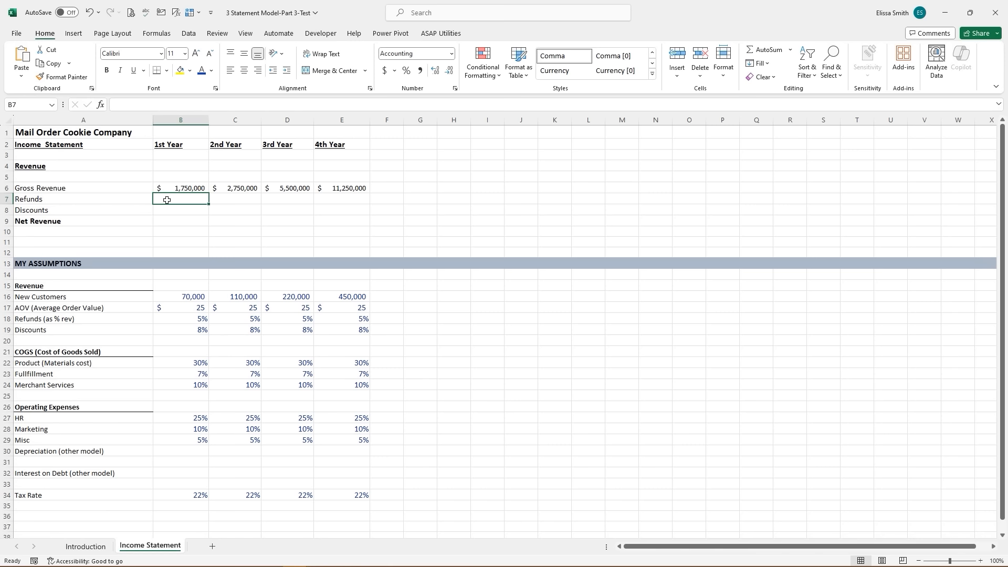
- Enter =-B$6*B18 in B7 and fill through E8, giving (87,500.0) and (140,000.0)
{"action": "type", "text": "="}
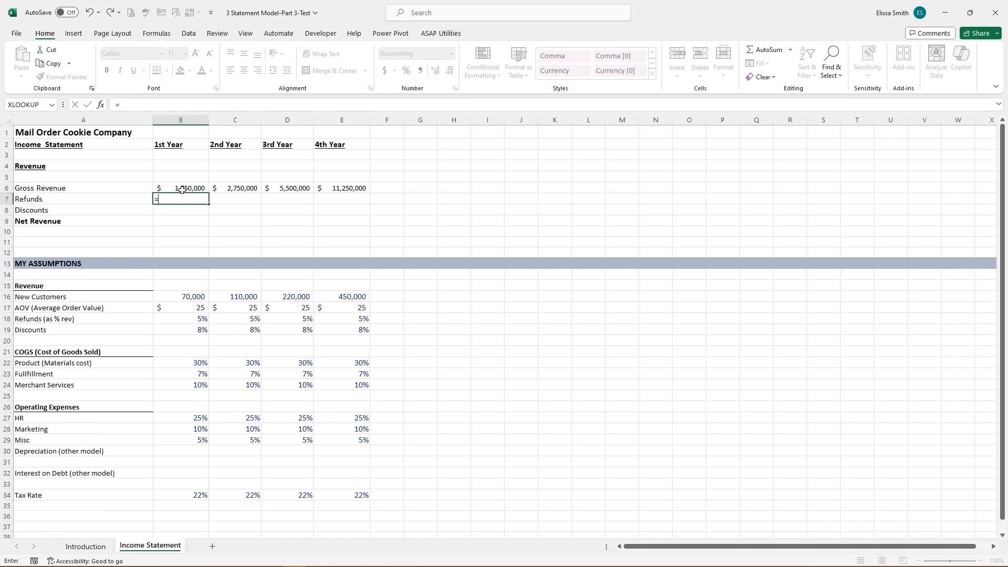
{"action": "type", "text": "-"}
{"action": "left_click", "coordinate": [182, 190]}
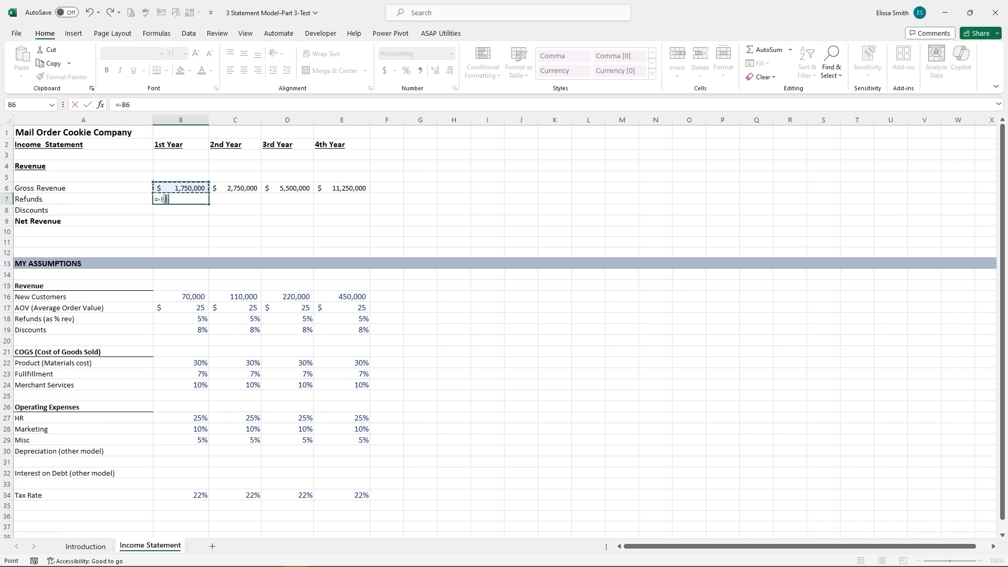
{"action": "left_click", "coordinate": [165, 200]}
{"action": "type", "text": "$6*"}
{"action": "left_click", "coordinate": [186, 319]}
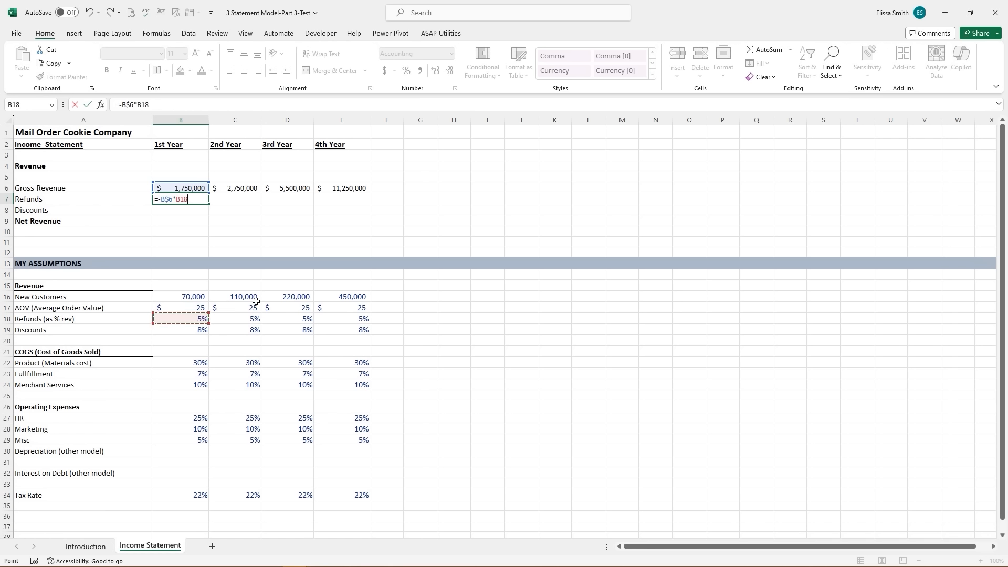
{"action": "key", "text": "Return"}
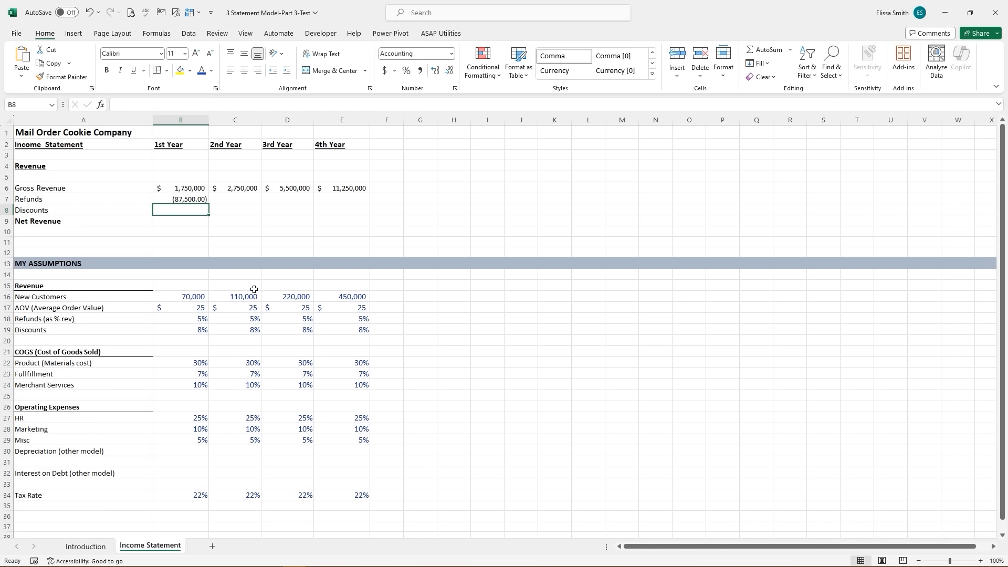
{"action": "left_click", "coordinate": [181, 199]}
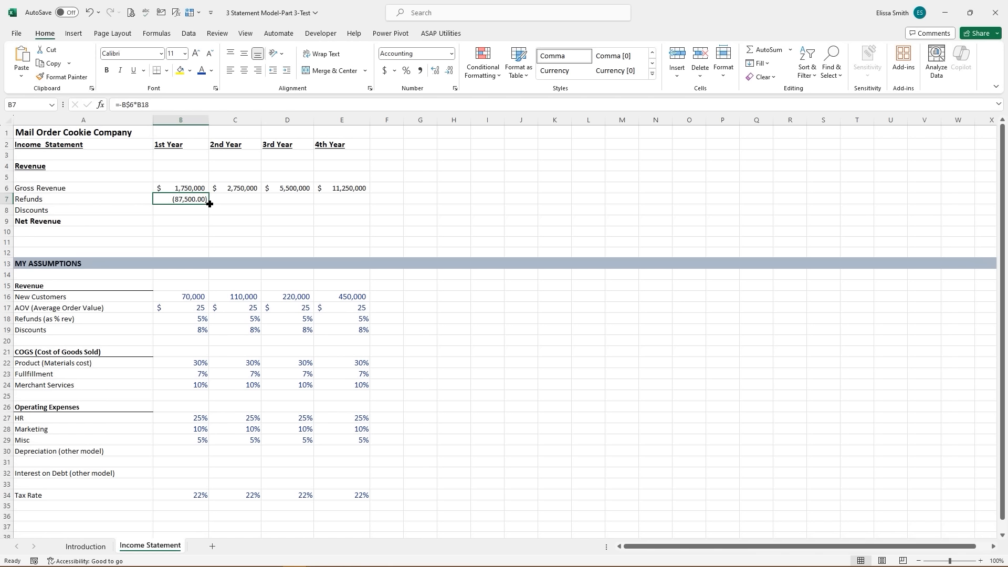
{"action": "left_click_drag", "start_coordinate": [209, 204], "coordinate": [367, 215]}
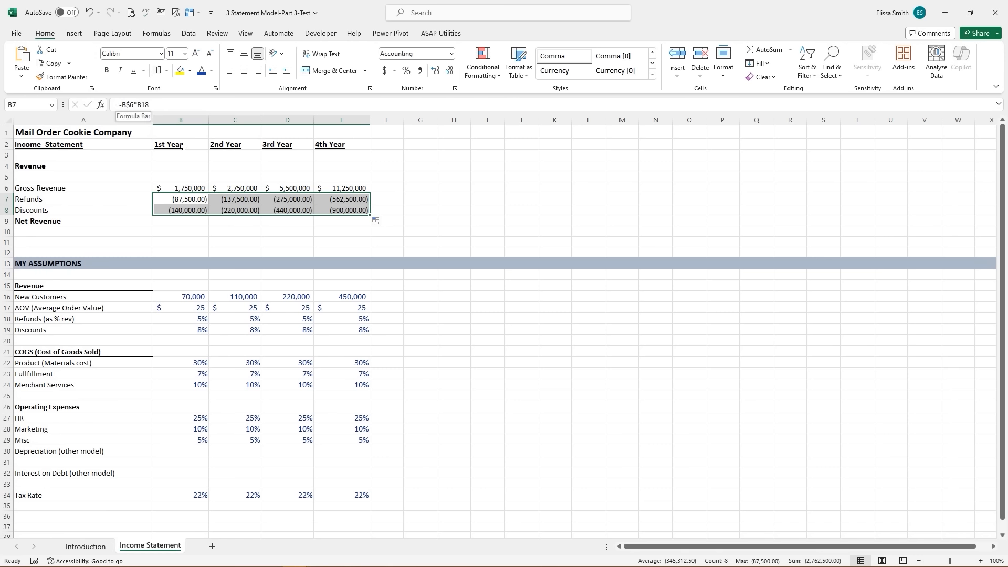
{"action": "left_click", "coordinate": [190, 200]}
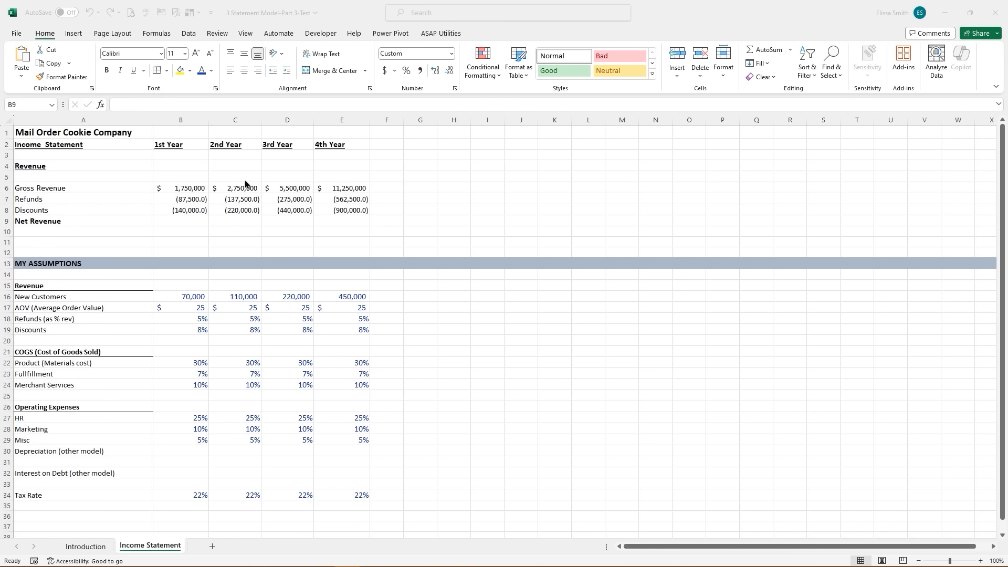
- Show the Refunds and Discounts values in B7:E8 as whole numbers
{"action": "left_click", "coordinate": [169, 218]}
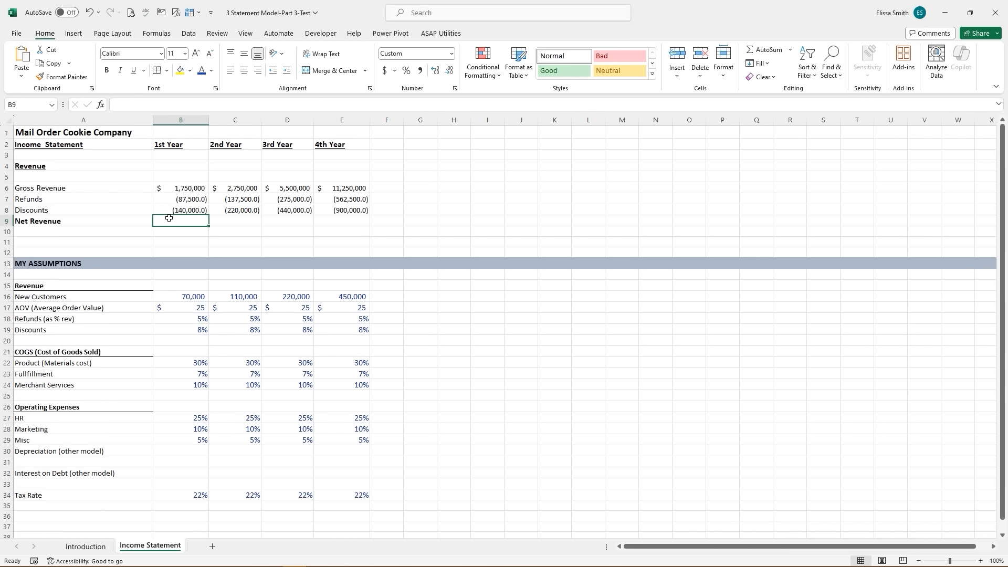
{"action": "left_click_drag", "start_coordinate": [170, 200], "coordinate": [361, 209]}
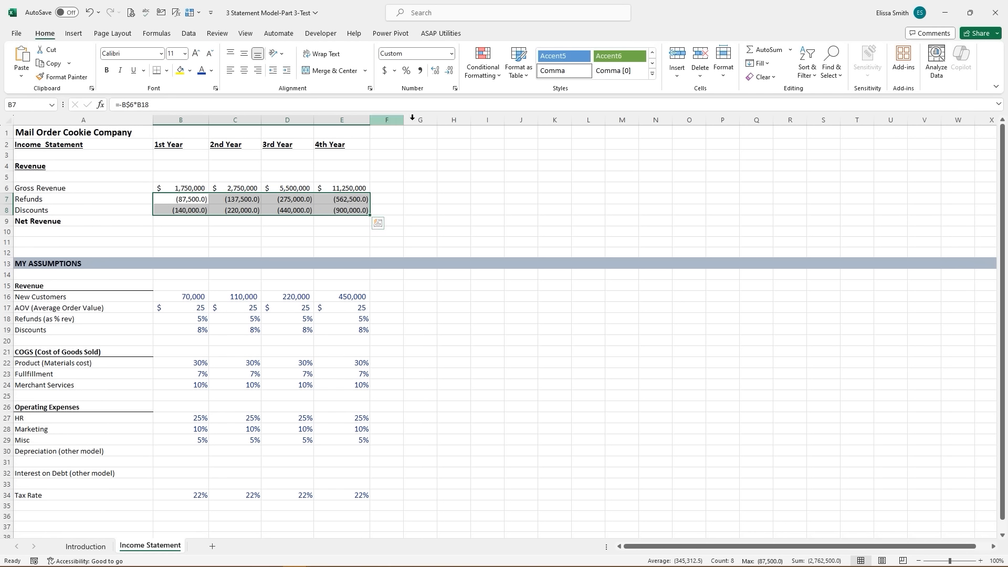
{"action": "left_click", "coordinate": [449, 72]}
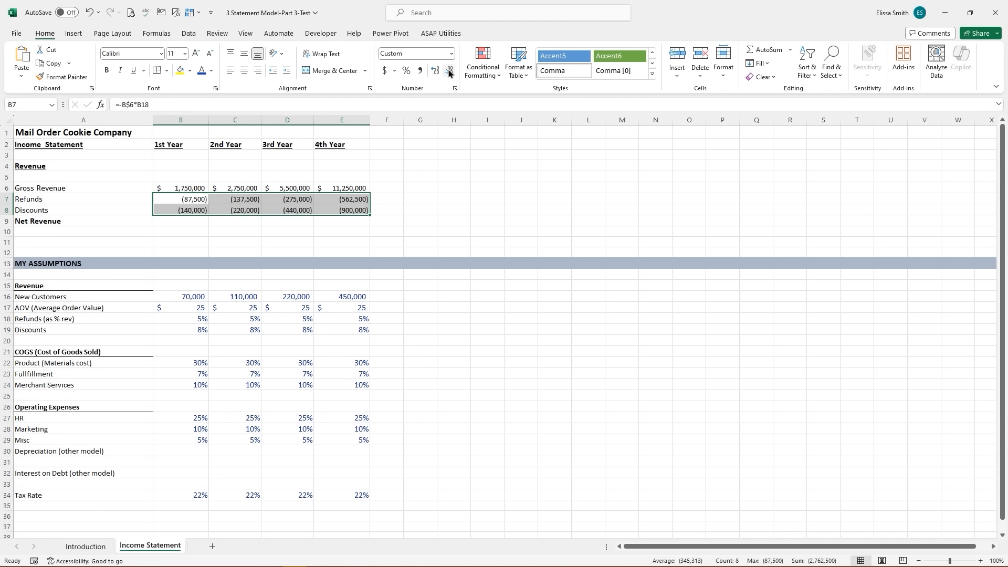
- Total Net Revenue with =SUM(B6:B8) in B9 and fill it across to E9
{"action": "left_click", "coordinate": [178, 221]}
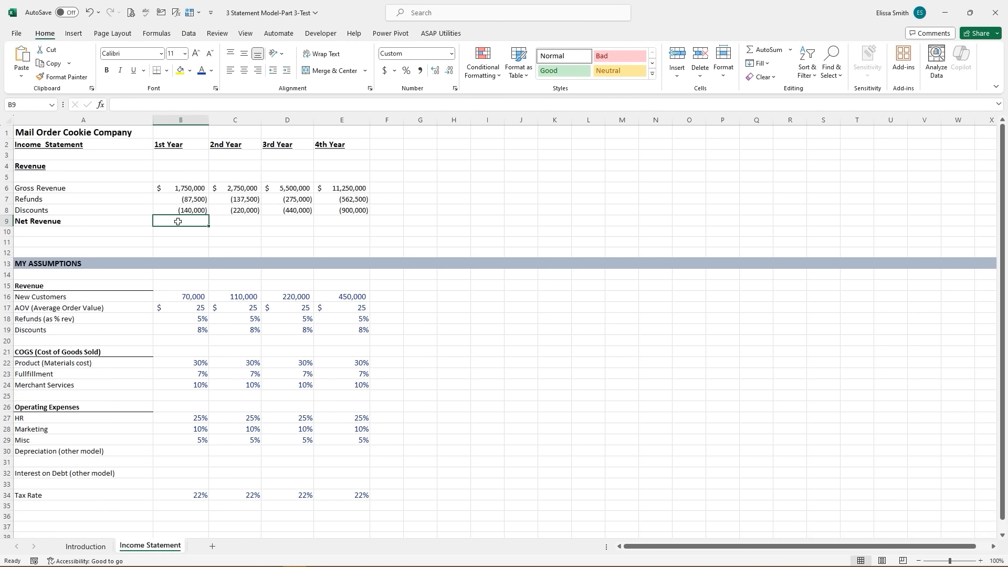
{"action": "type", "text": "=s"}
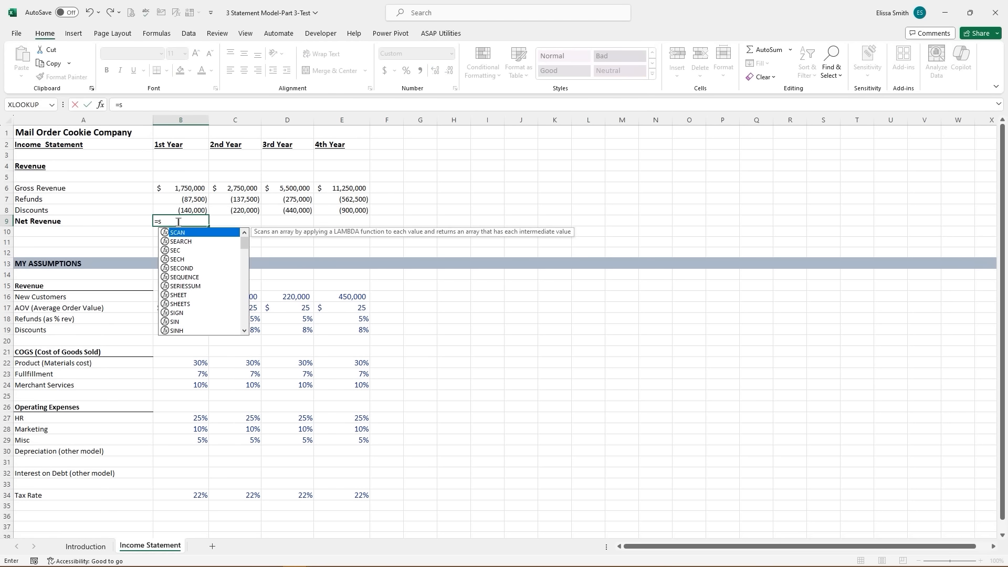
{"action": "type", "text": "u"}
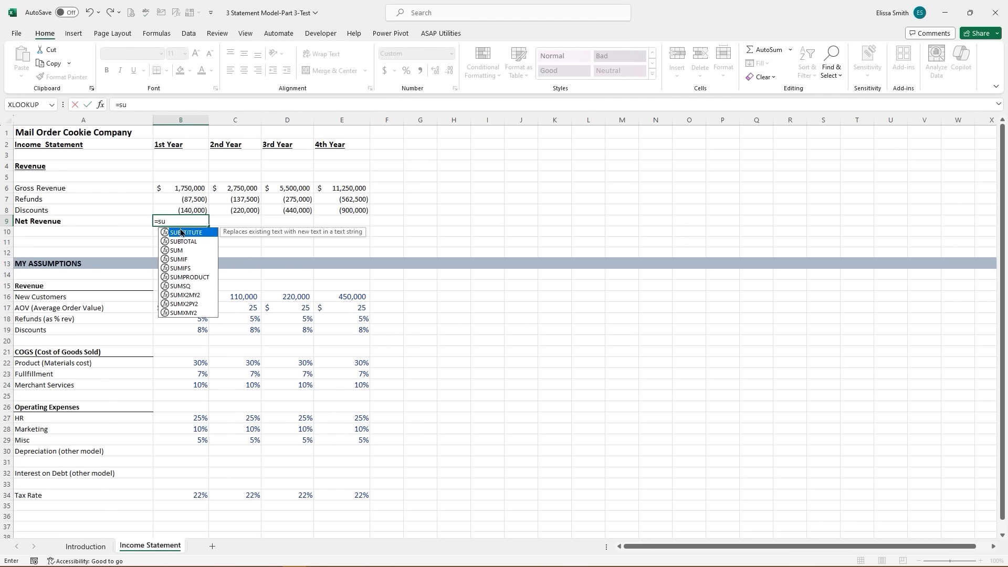
{"action": "double_click", "coordinate": [178, 250]}
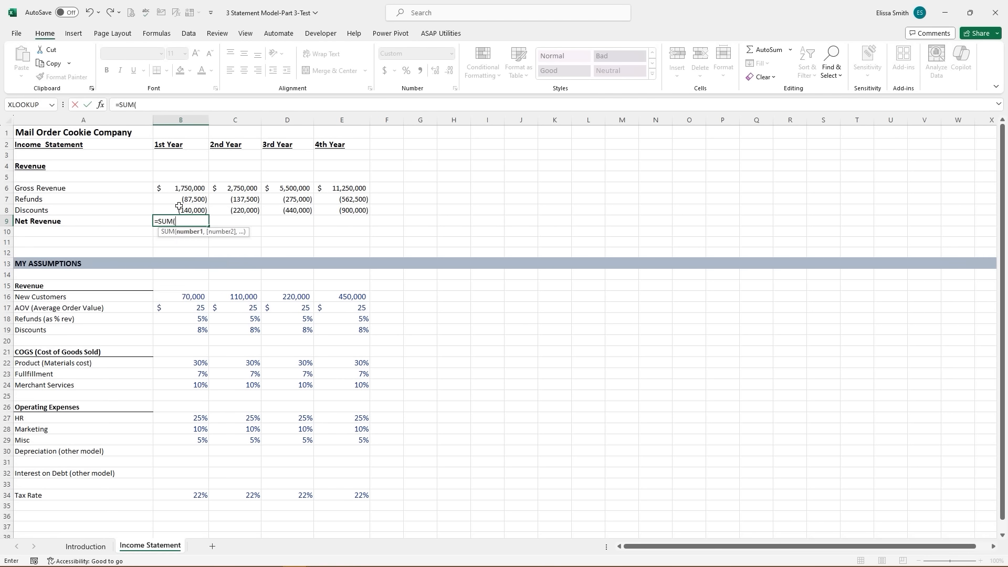
{"action": "left_click_drag", "start_coordinate": [180, 189], "coordinate": [180, 207]}
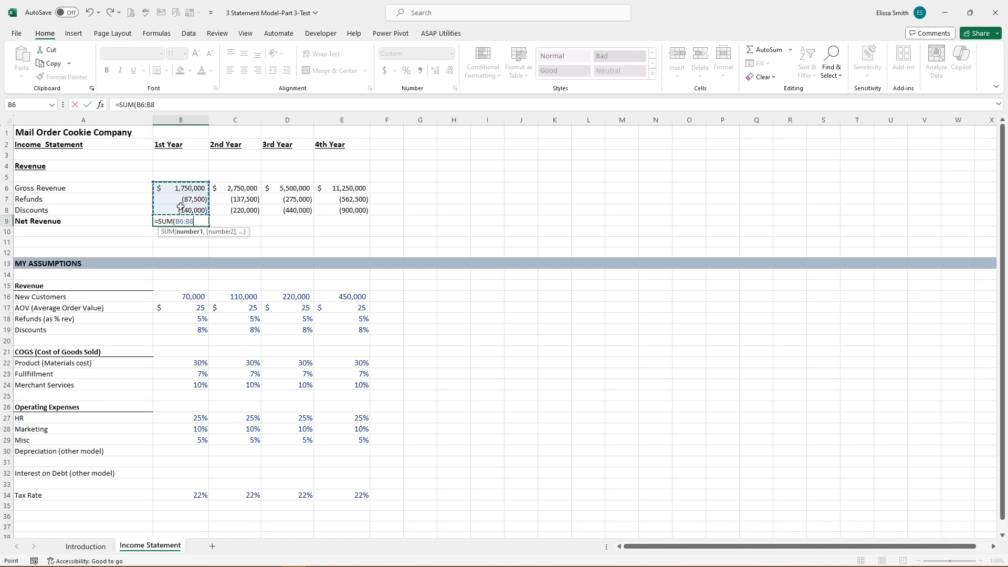
{"action": "key", "text": "Return"}
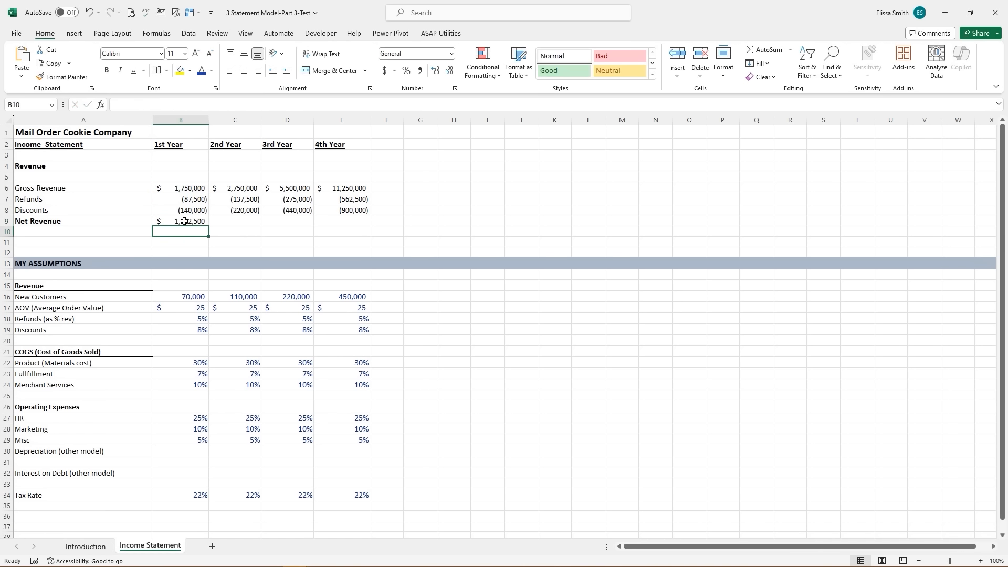
{"action": "left_click", "coordinate": [185, 221]}
{"action": "left_click_drag", "start_coordinate": [210, 228], "coordinate": [350, 222]}
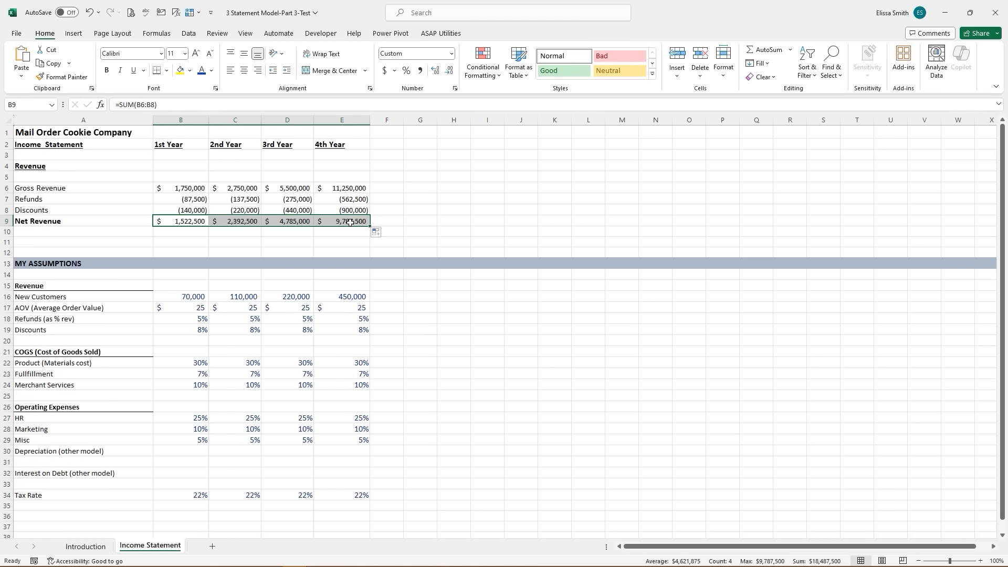
- Add a top border above the Net Revenue totals
{"action": "left_click", "coordinate": [167, 72]}
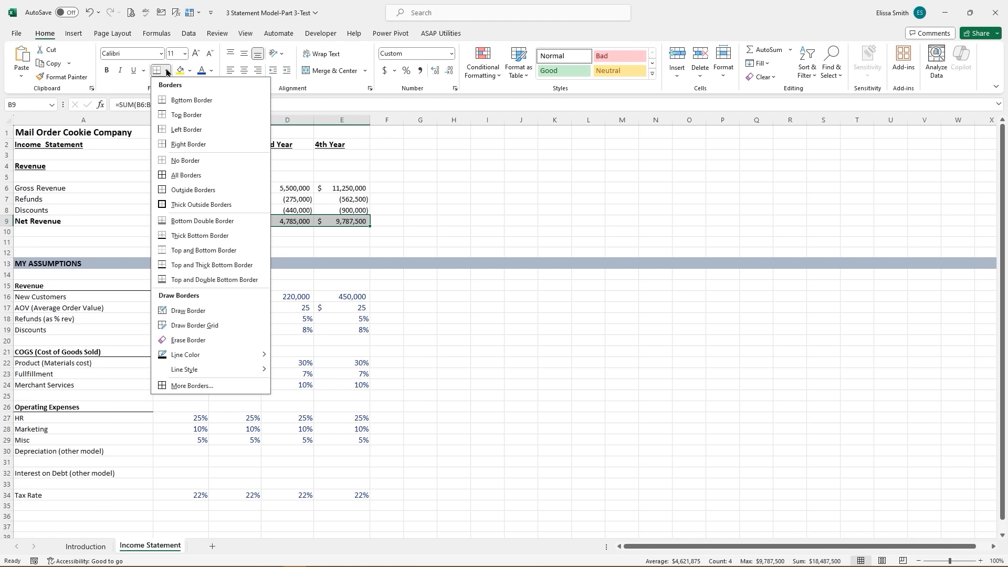
{"action": "left_click", "coordinate": [188, 115]}
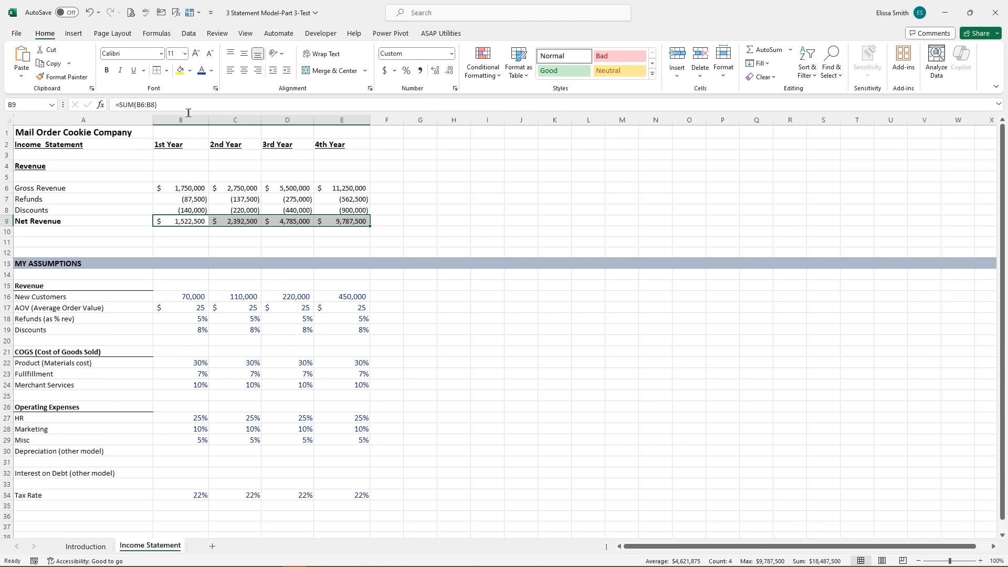
{"action": "left_click", "coordinate": [225, 241]}
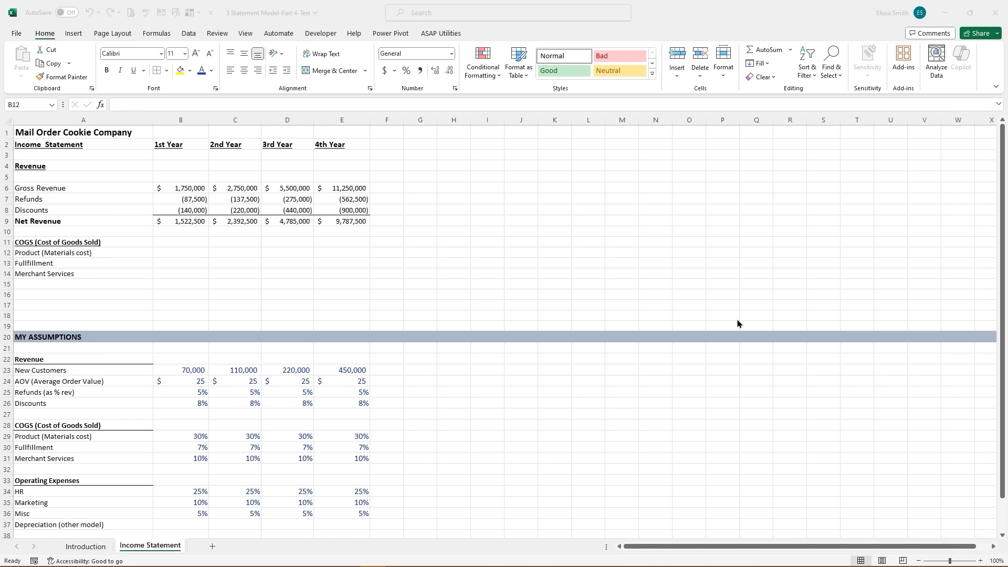
- Calculate Product, Fulfillment and Merchant Services costs as locked Net Revenue times assumptions, from $456,750
{"action": "left_click", "coordinate": [177, 250]}
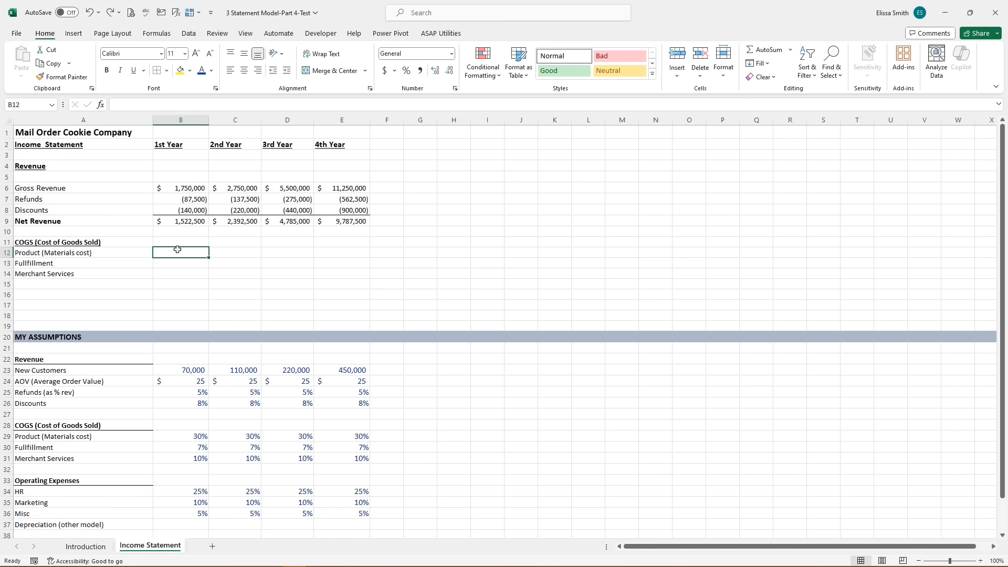
{"action": "type", "text": "="}
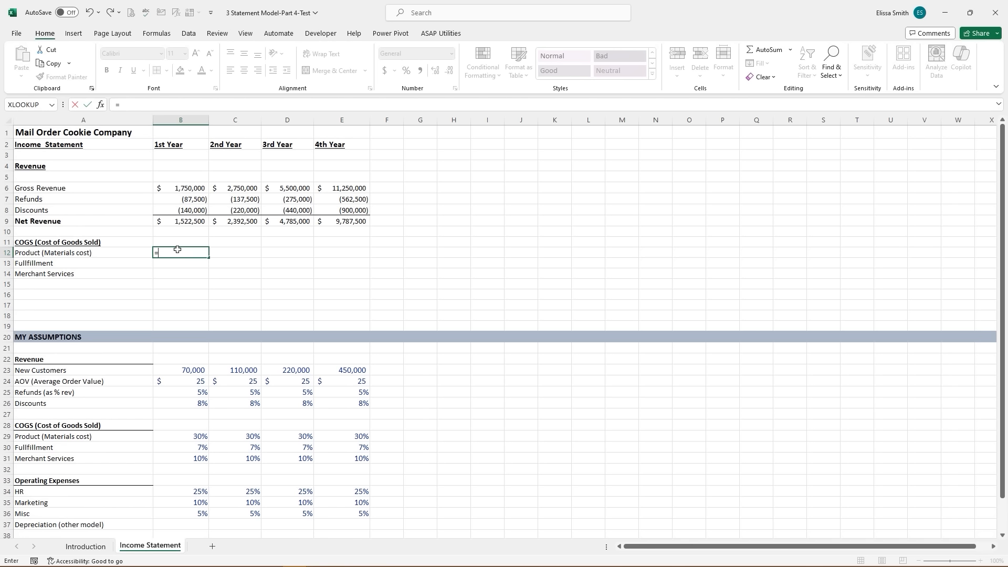
{"action": "left_click", "coordinate": [177, 221]}
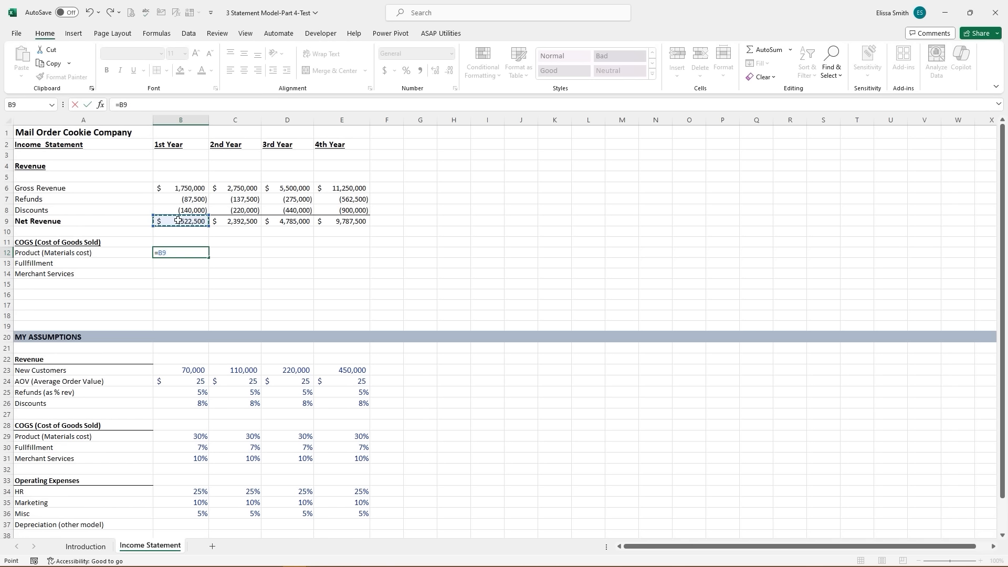
{"action": "key", "text": "F4"}
{"action": "key", "text": "F4"}
{"action": "key", "text": "F4"}
{"action": "key", "text": "F4"}
{"action": "key", "text": "F4"}
{"action": "key", "text": "F4"}
{"action": "type", "text": "*"}
{"action": "left_click", "coordinate": [195, 435]}
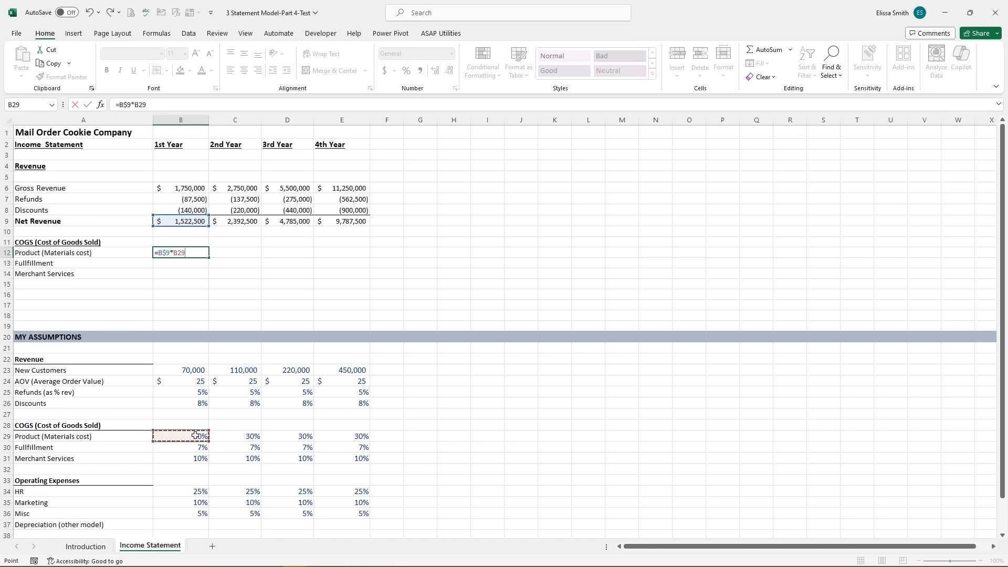
{"action": "key", "text": "Return"}
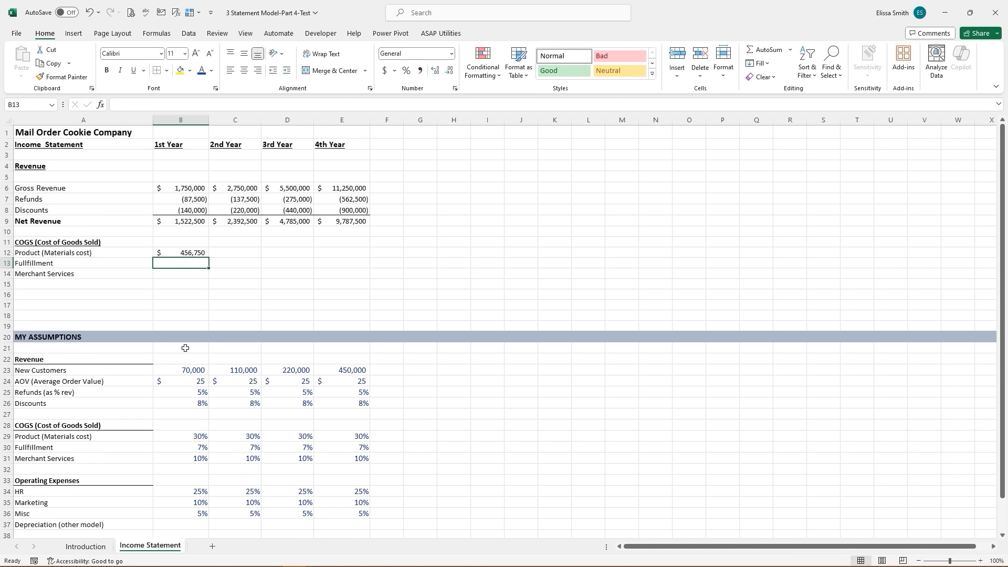
{"action": "left_click", "coordinate": [184, 253]}
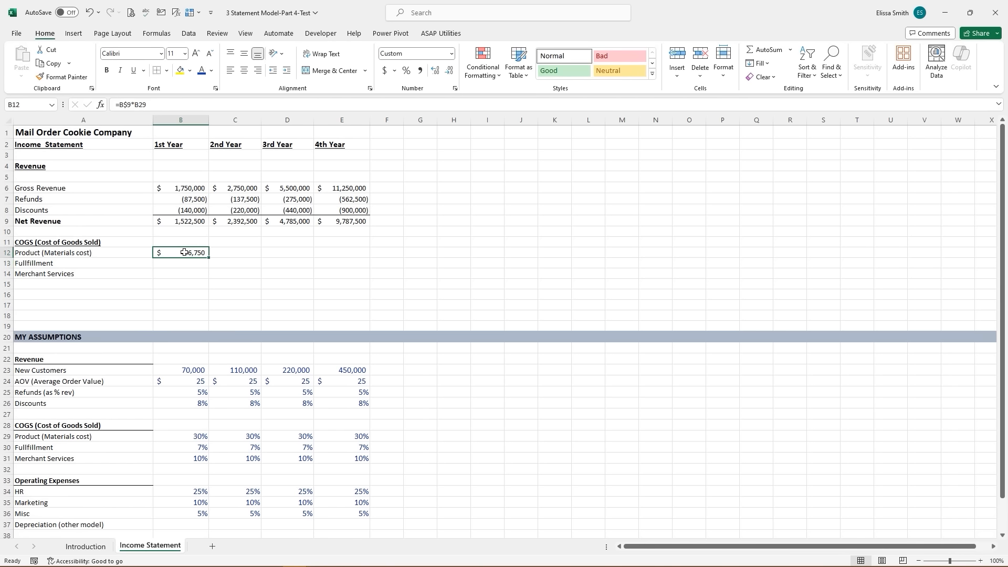
{"action": "double_click", "coordinate": [184, 252]}
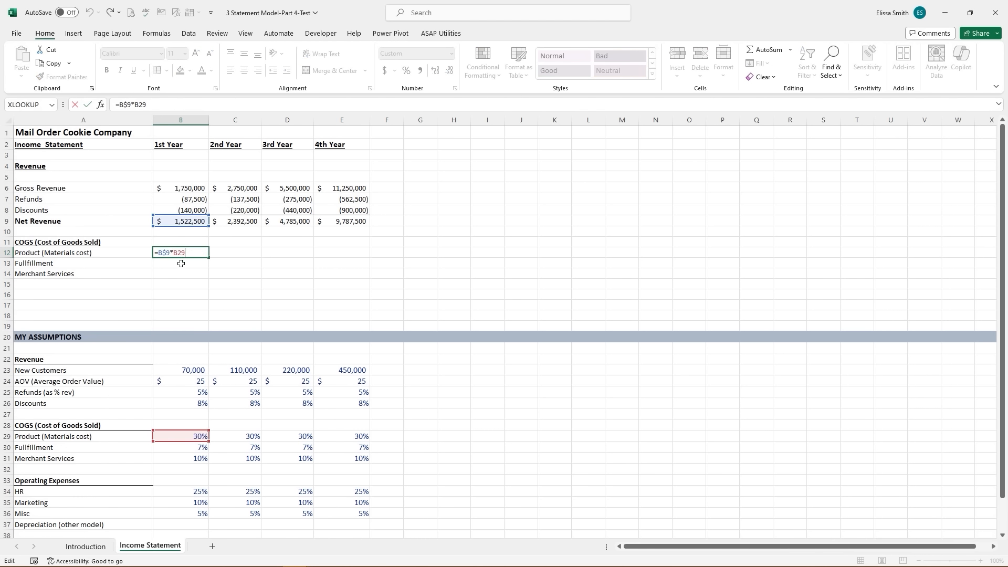
{"action": "key", "text": "Escape"}
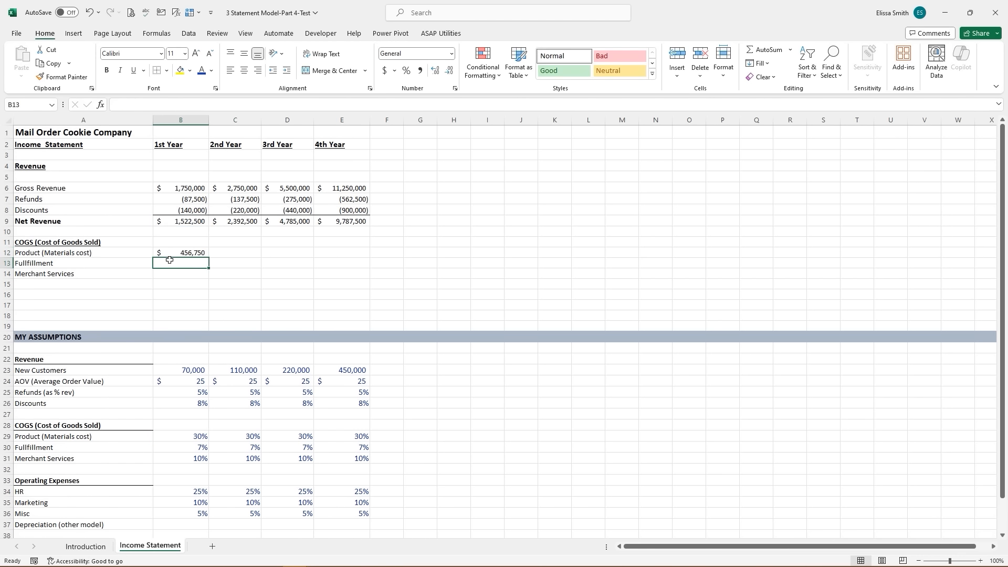
{"action": "left_click_drag", "start_coordinate": [211, 258], "coordinate": [368, 276]}
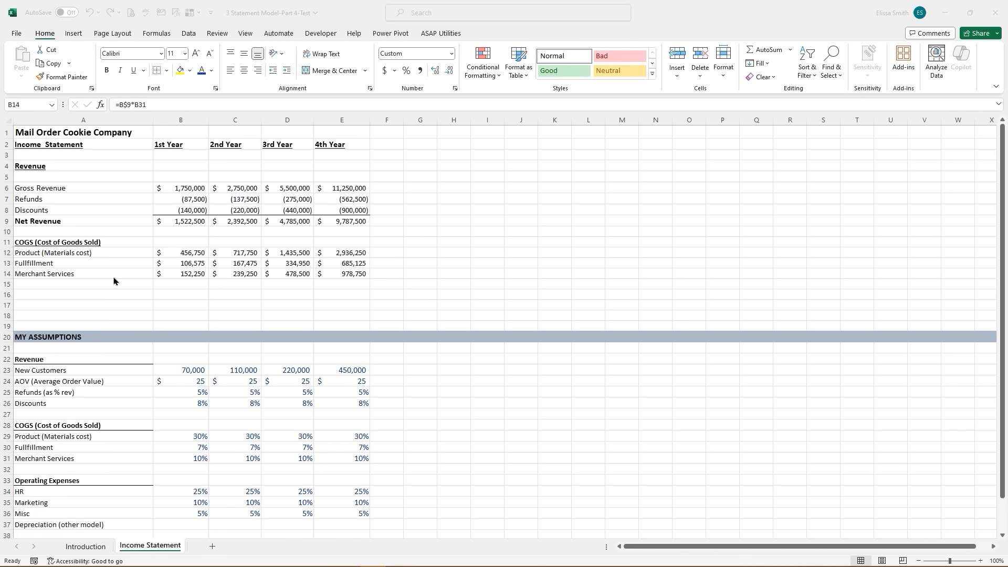
- Put a bottom border under the Merchant Services figures B14:E14 and save the workbook
{"action": "left_click_drag", "start_coordinate": [159, 278], "coordinate": [347, 272]}
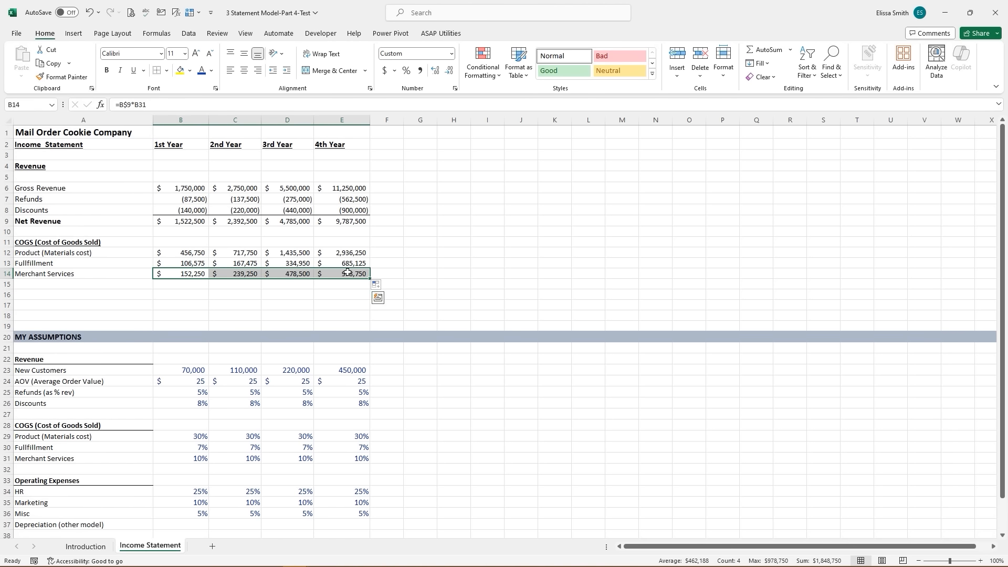
{"action": "left_click", "coordinate": [143, 71]}
{"action": "left_click", "coordinate": [167, 72]}
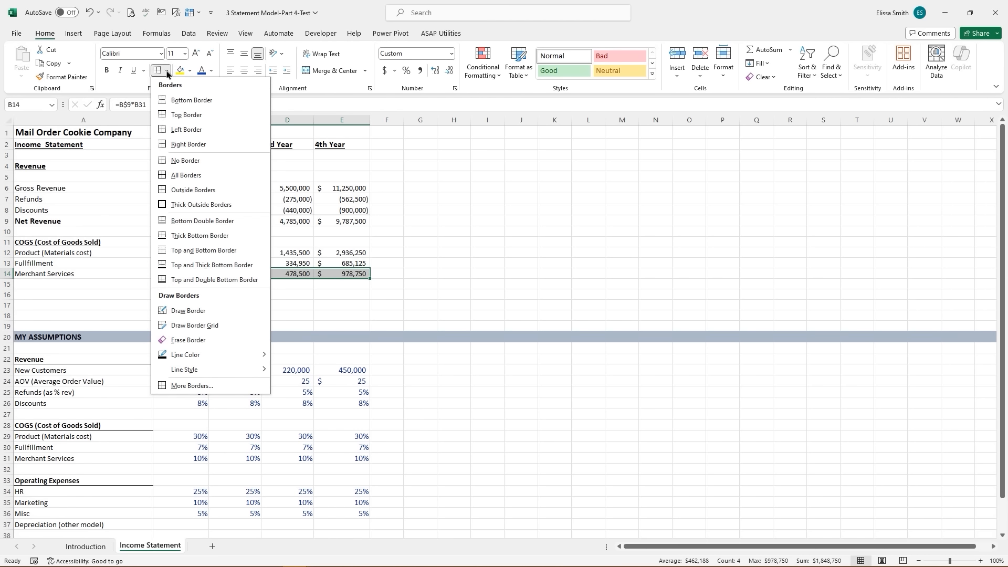
{"action": "left_click", "coordinate": [176, 100]}
{"action": "left_click", "coordinate": [403, 275]}
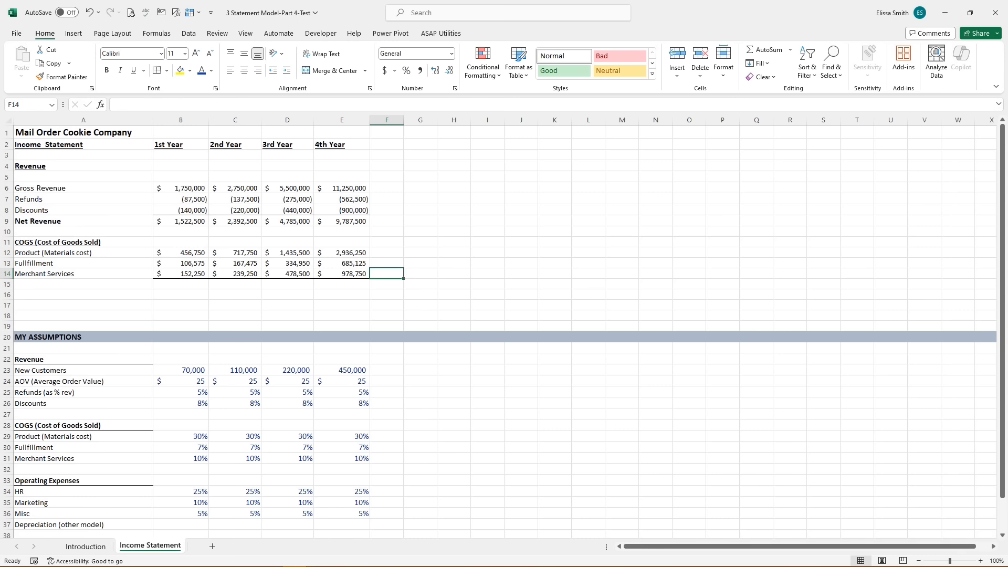
{"action": "key", "text": "ctrl+s"}
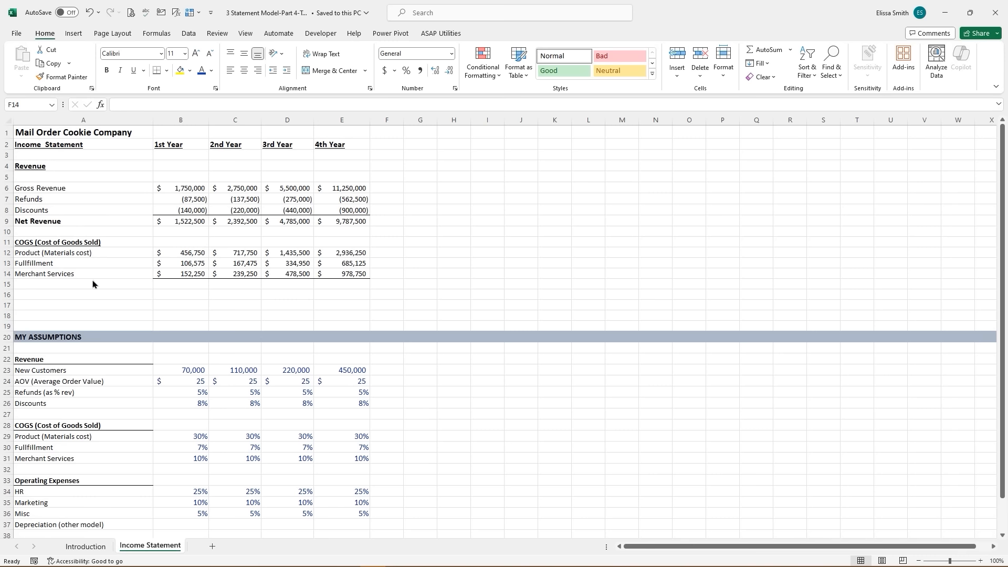
- AutoSum the three cost lines in B15 and fill to E15, totalling $715,575 to $4,600,125
{"action": "left_click", "coordinate": [183, 284]}
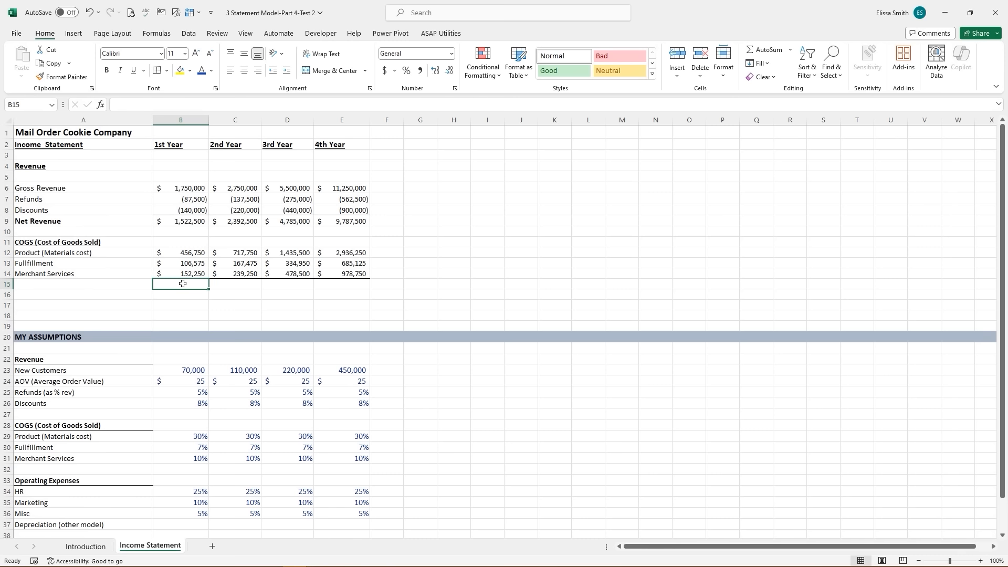
{"action": "left_click", "coordinate": [766, 50]}
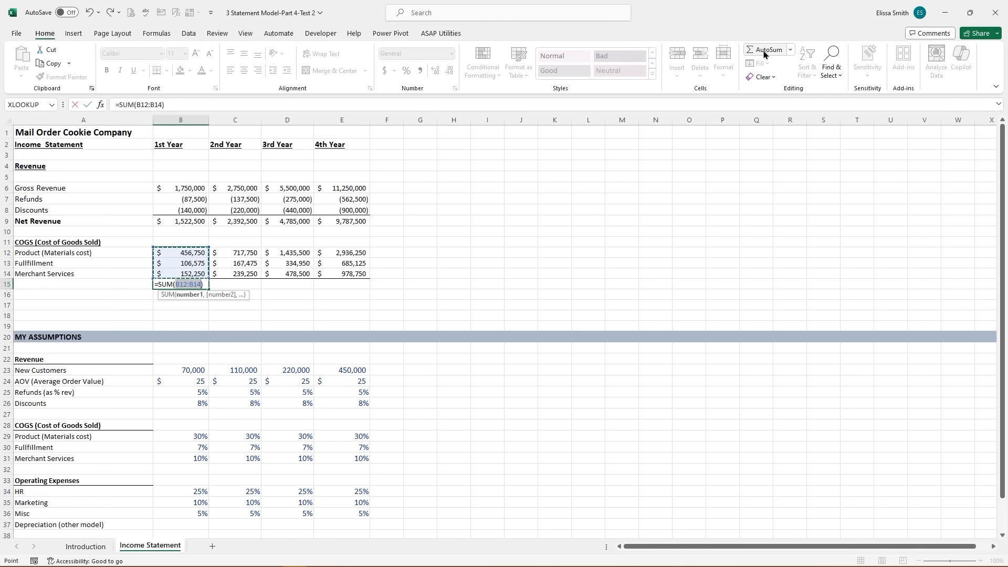
{"action": "key", "text": "Return"}
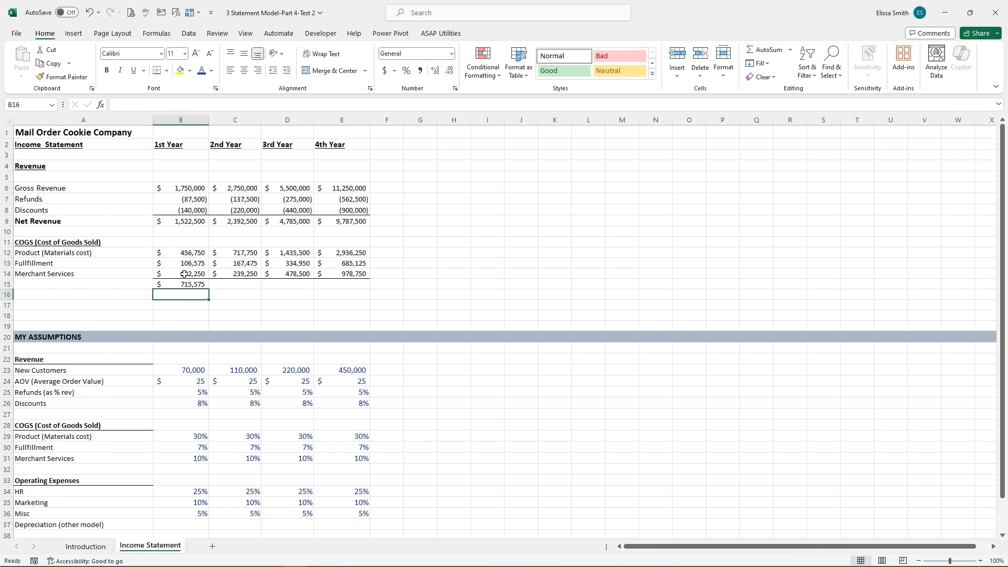
{"action": "left_click", "coordinate": [185, 284]}
{"action": "left_click_drag", "start_coordinate": [209, 291], "coordinate": [342, 287]}
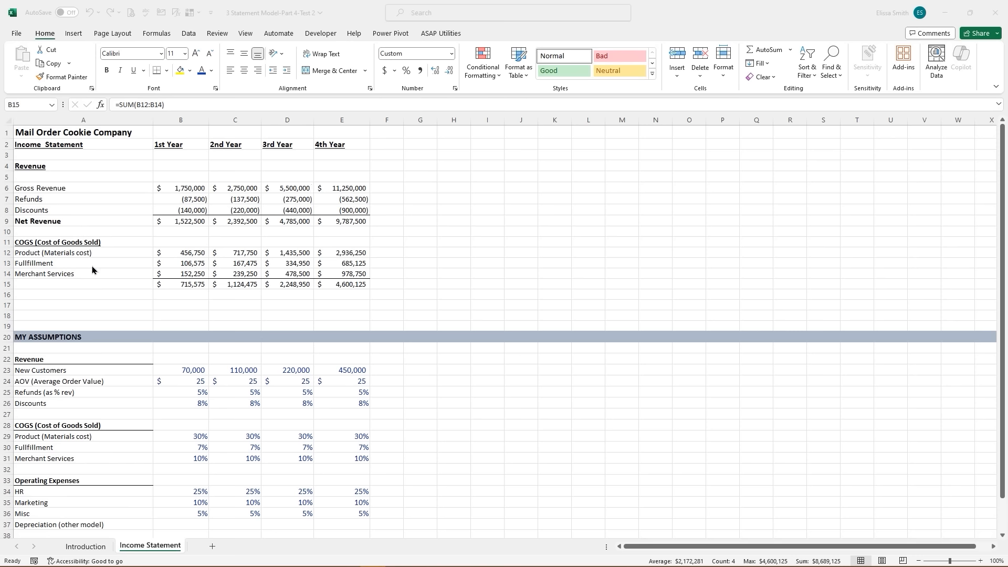
- Label row 15 'Total COGS' in A15 and make it bold
{"action": "left_click", "coordinate": [81, 286]}
{"action": "left_click", "coordinate": [82, 285]}
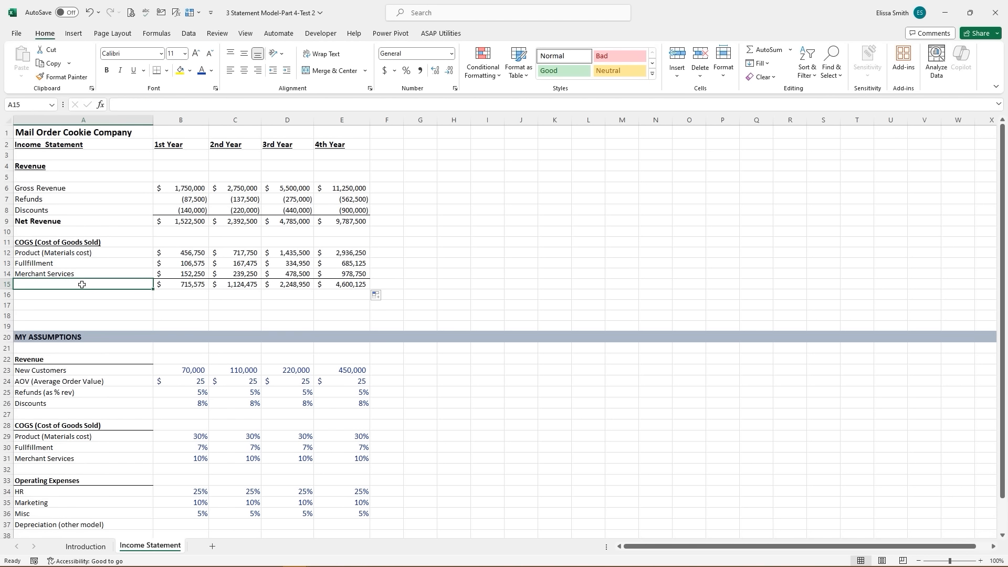
{"action": "type", "text": "Total CV"}
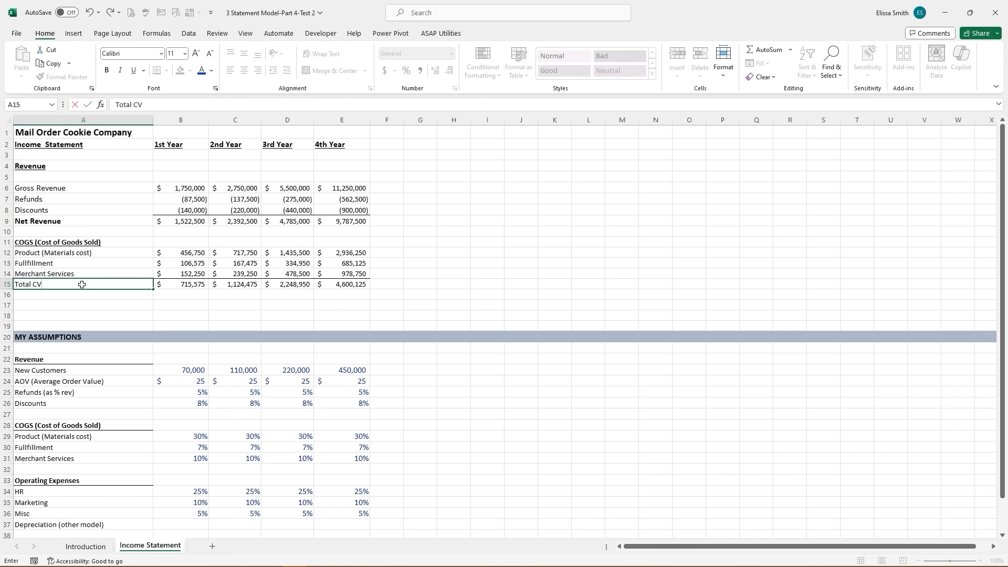
{"action": "key", "text": "BackSpace"}
{"action": "type", "text": "OGS"}
{"action": "key", "text": "Return"}
{"action": "left_click", "coordinate": [82, 285]}
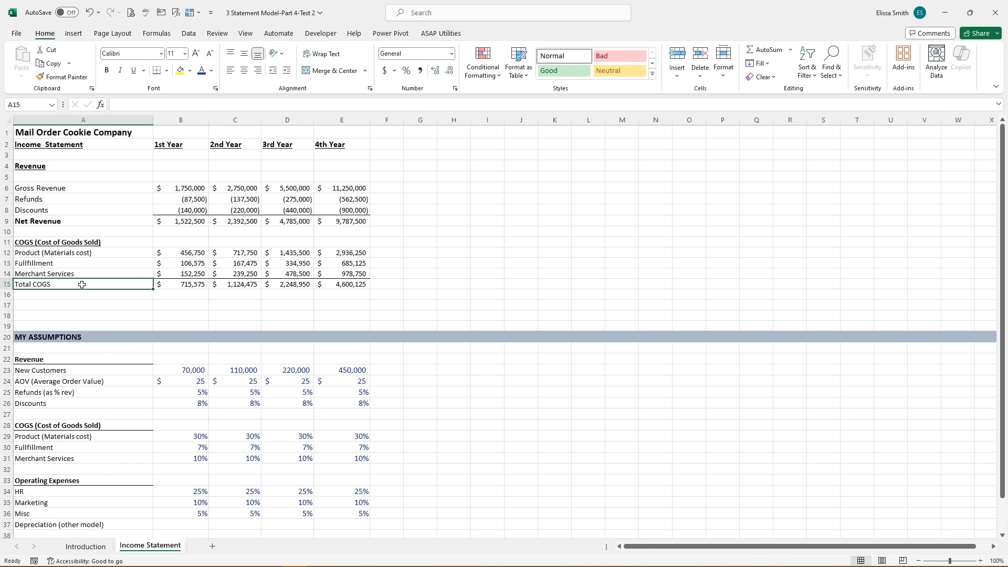
{"action": "key", "text": "ctrl+b"}
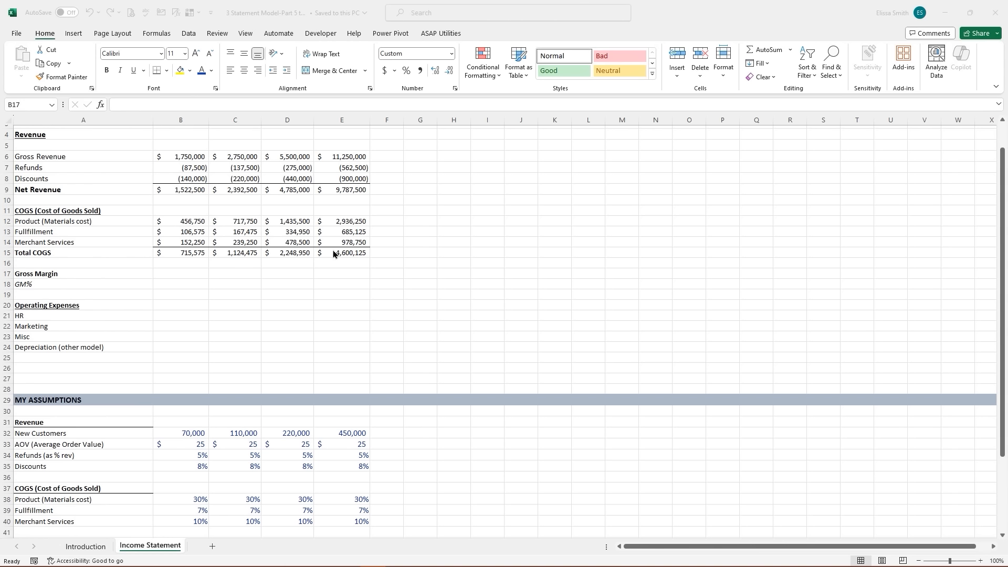
- Enter =B9-B15 in B17, giving a first-year Gross Margin of $806,925
{"action": "left_click", "coordinate": [187, 274]}
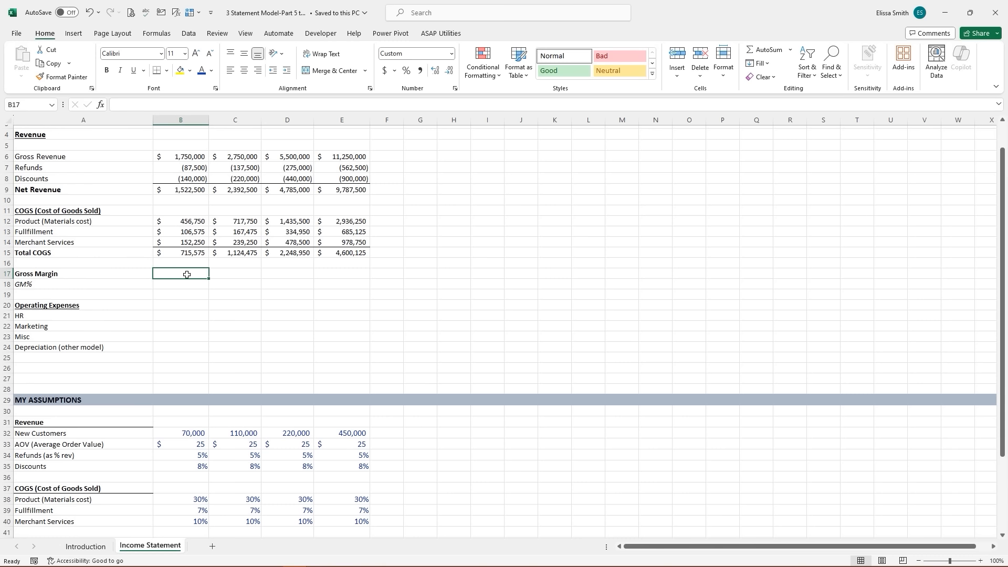
{"action": "type", "text": "="}
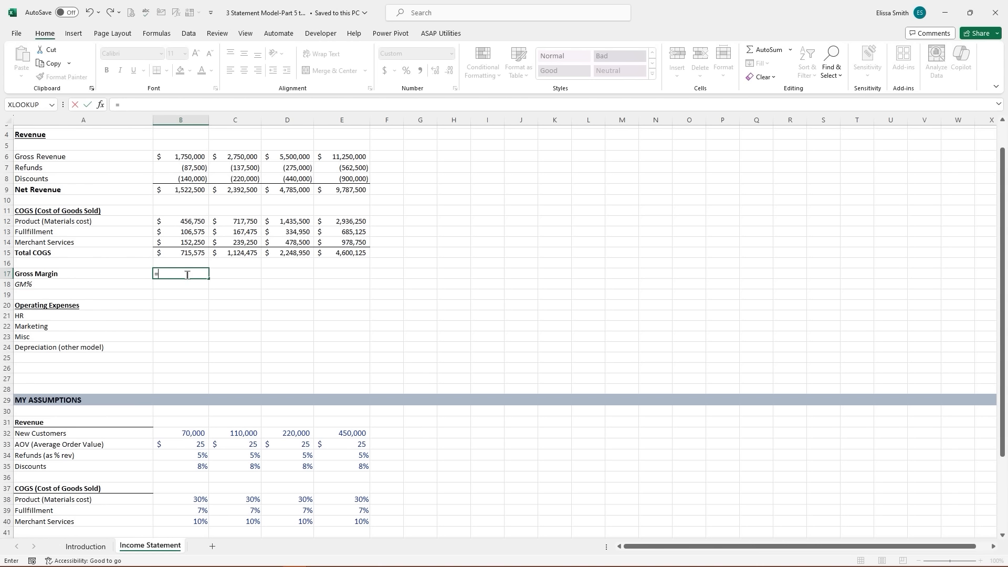
{"action": "left_click", "coordinate": [184, 191]}
{"action": "type", "text": "-"}
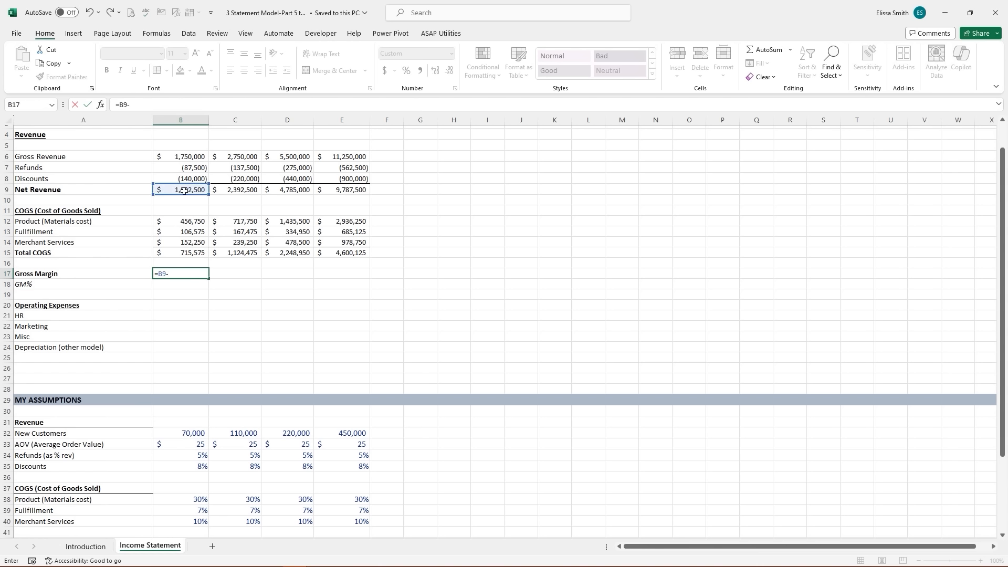
{"action": "left_click", "coordinate": [182, 253]}
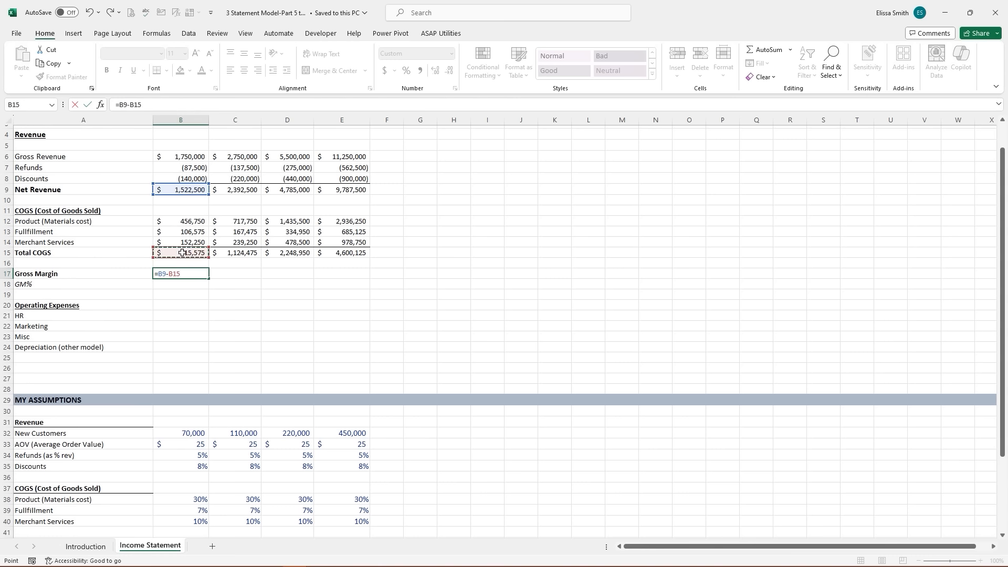
{"action": "key", "text": "Return"}
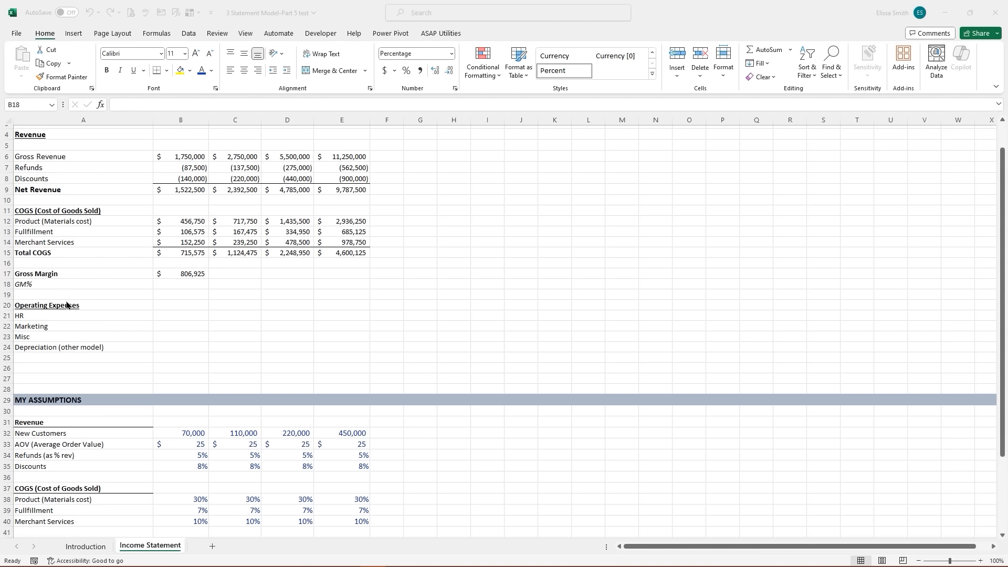
- Enter GM% as =B17/B9 in B18, showing 53%
{"action": "left_click", "coordinate": [166, 285]}
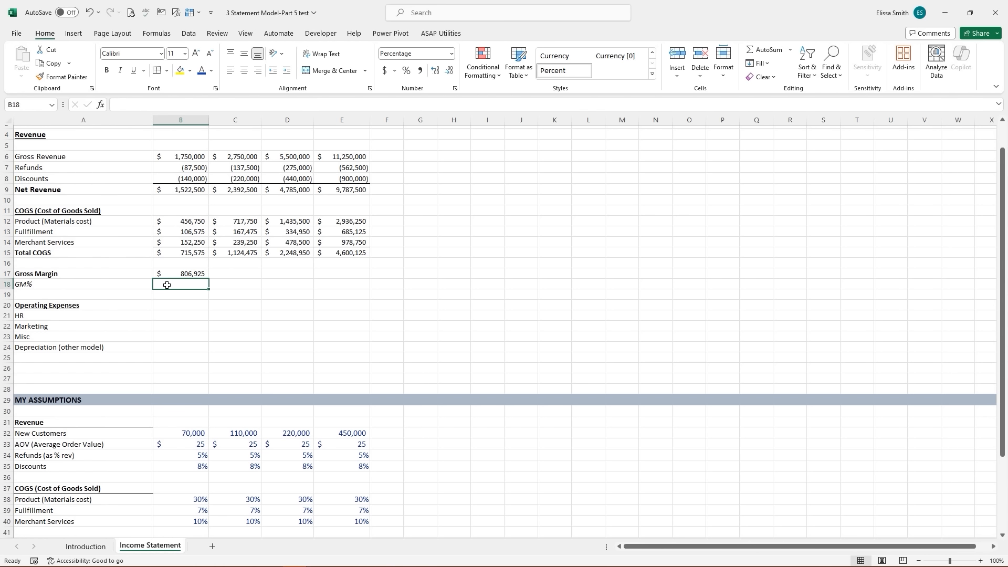
{"action": "type", "text": "="}
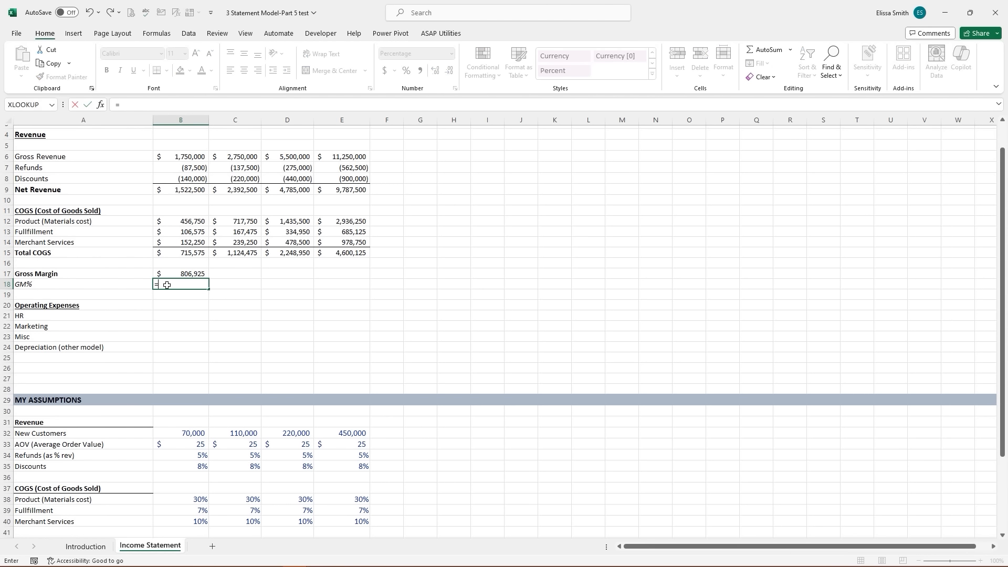
{"action": "left_click", "coordinate": [193, 274]}
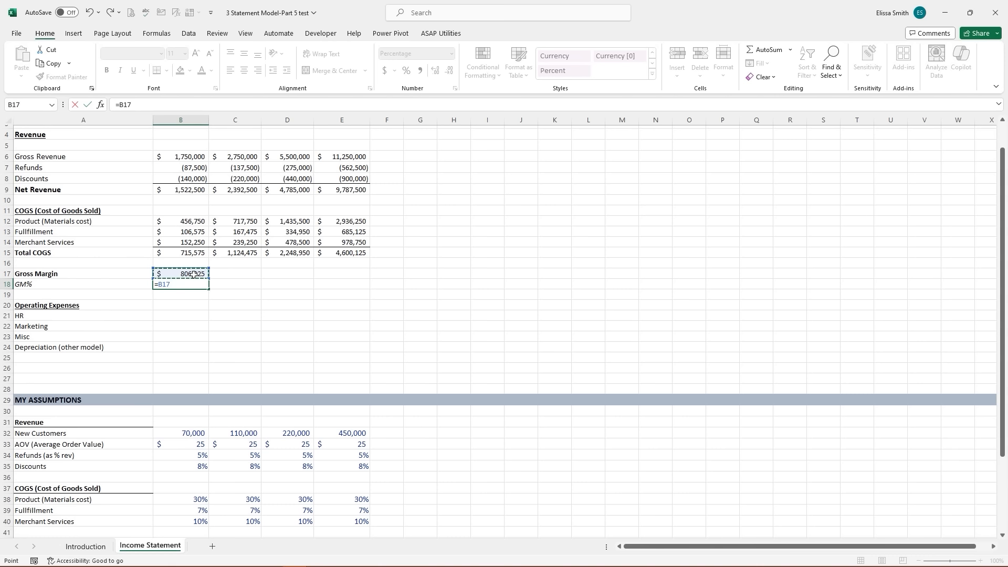
{"action": "type", "text": "/"}
{"action": "left_click", "coordinate": [192, 190]}
{"action": "key", "text": "Return"}
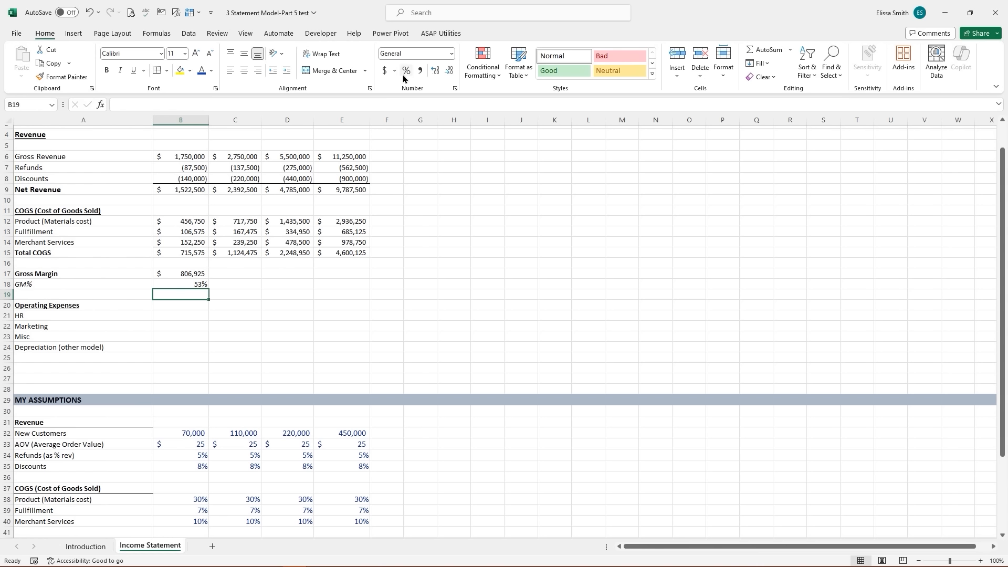
- Give Gross Margin a top and double bottom border, then fill Gross Margin and GM% to the 4th Year
{"action": "left_click", "coordinate": [180, 272]}
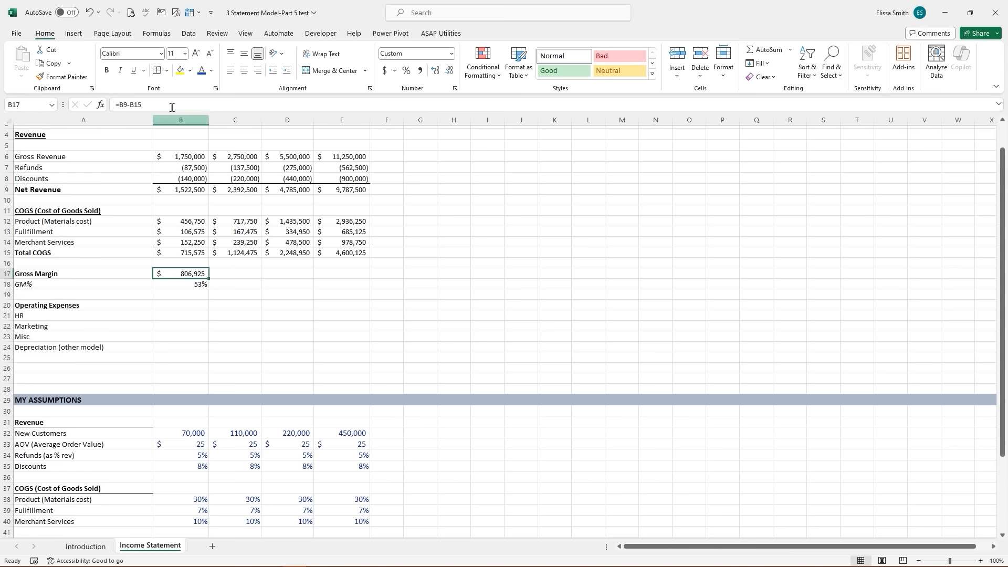
{"action": "left_click", "coordinate": [166, 74]}
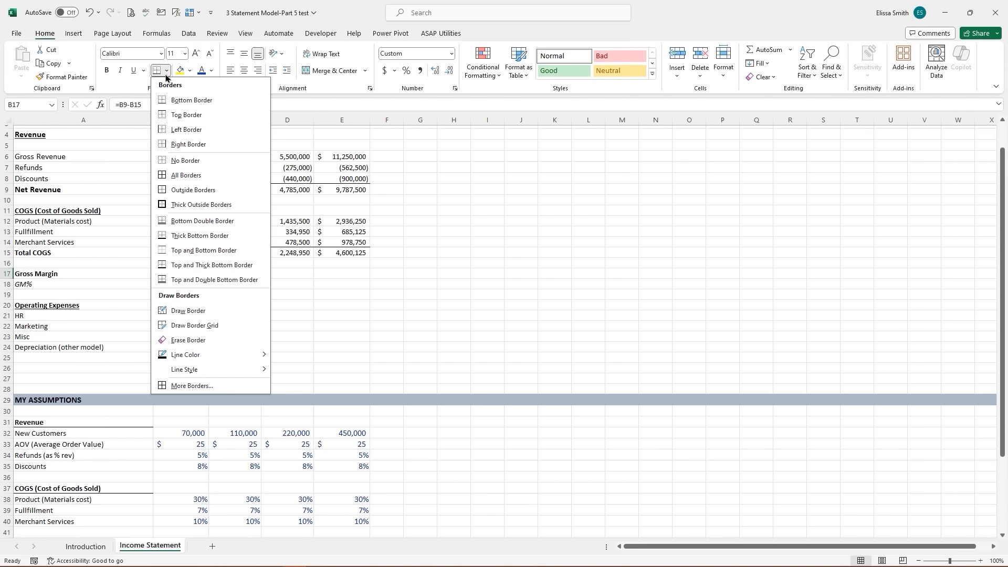
{"action": "left_click", "coordinate": [202, 286]}
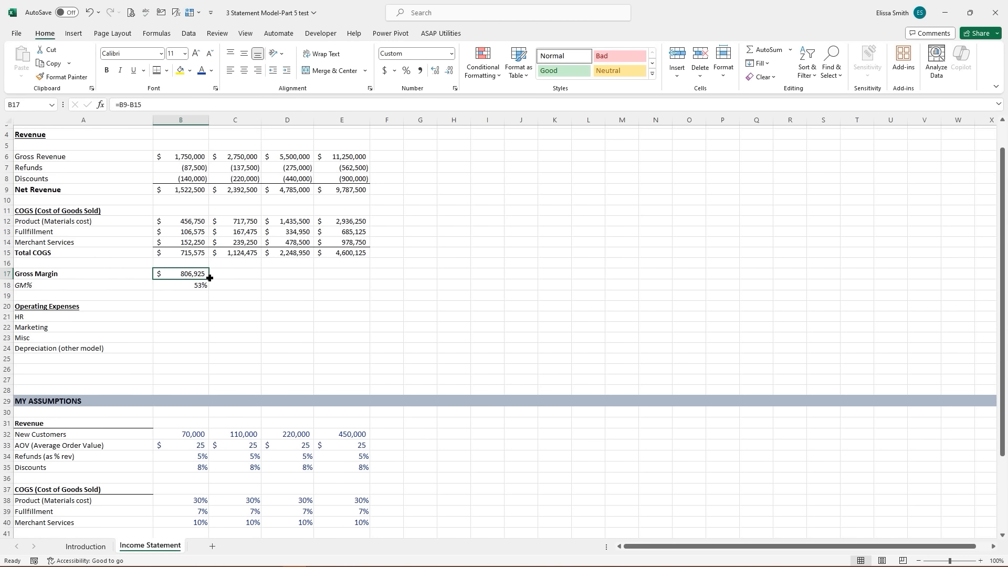
{"action": "left_click_drag", "start_coordinate": [209, 278], "coordinate": [367, 276]}
{"action": "left_click", "coordinate": [249, 294]}
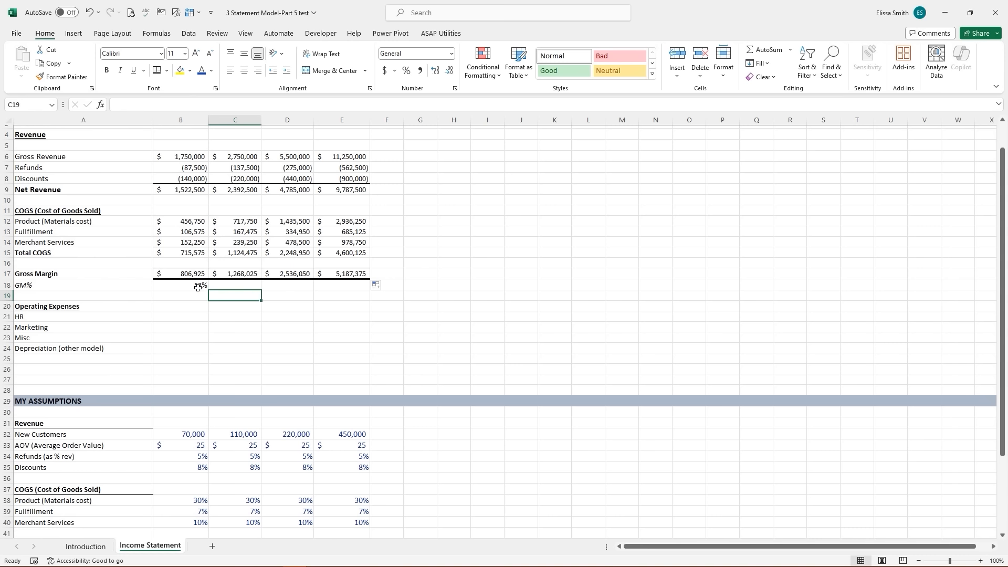
{"action": "left_click", "coordinate": [197, 287]}
{"action": "left_click_drag", "start_coordinate": [210, 292], "coordinate": [362, 292]}
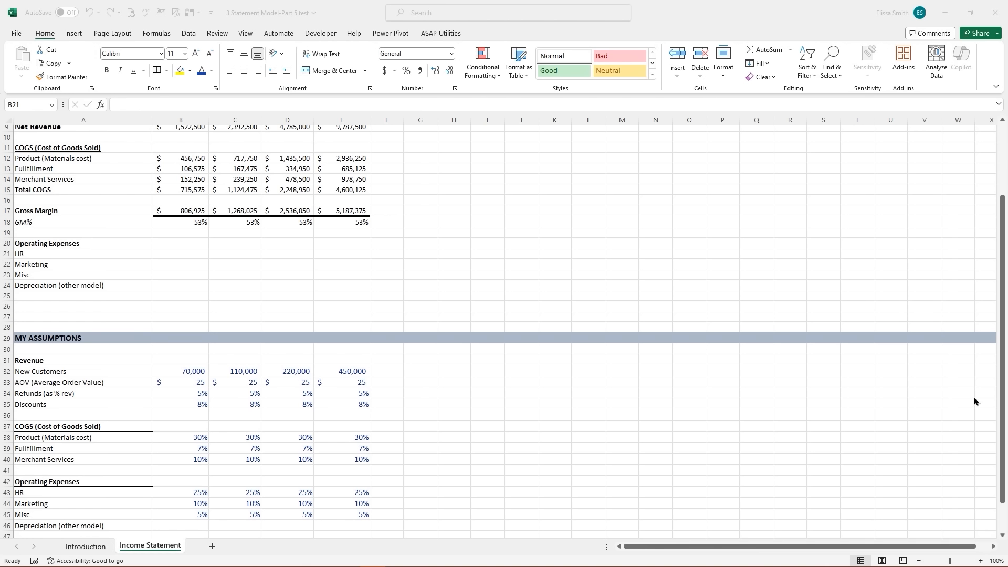
- Check the 25% HR assumption and start the HR formula in B21, clearing a mistyped attempt
{"action": "left_click", "coordinate": [170, 252]}
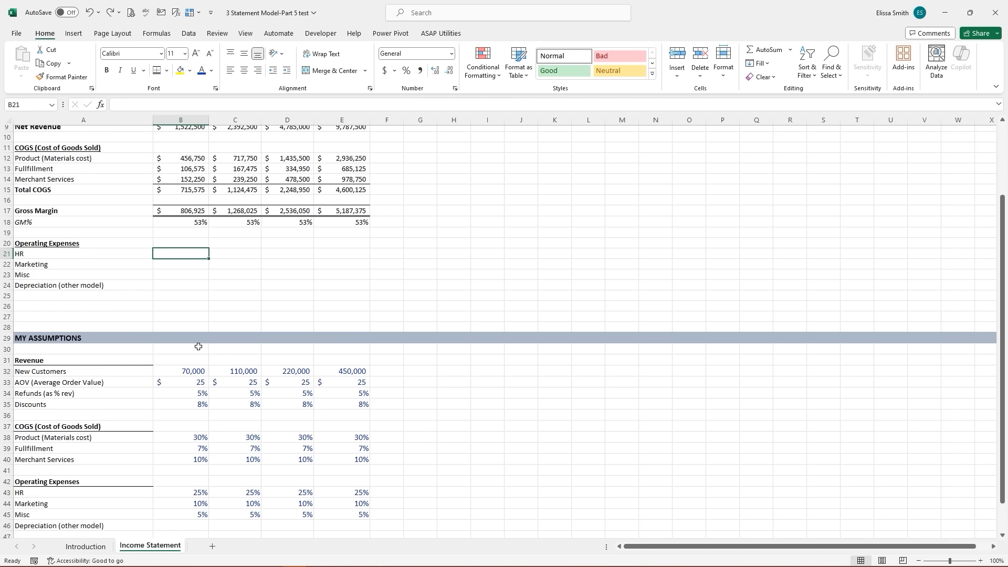
{"action": "left_click", "coordinate": [192, 492]}
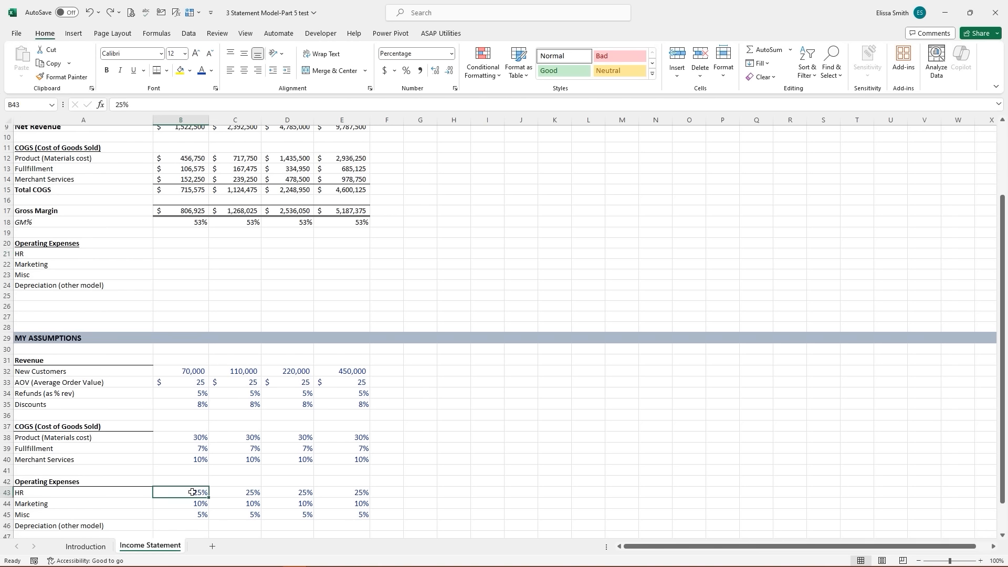
{"action": "left_click", "coordinate": [186, 256]}
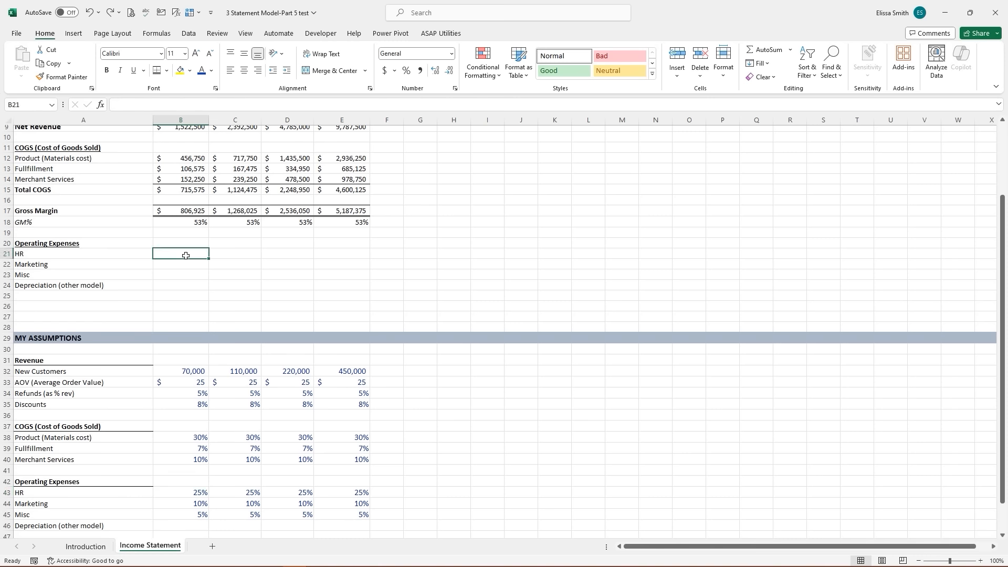
{"action": "type", "text": "="}
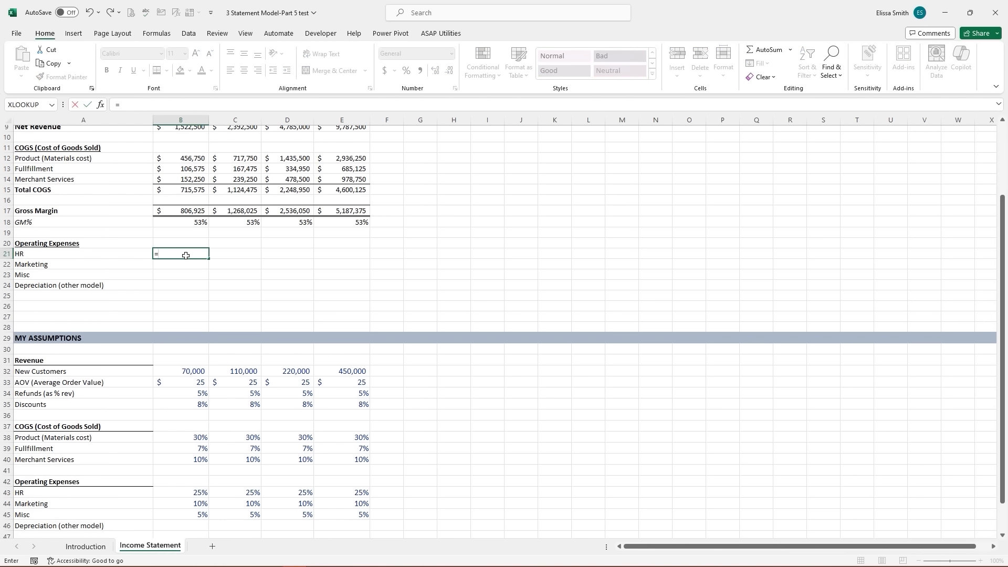
{"action": "scroll", "coordinate": [185, 256], "scroll_direction": "up", "scroll_amount": 2}
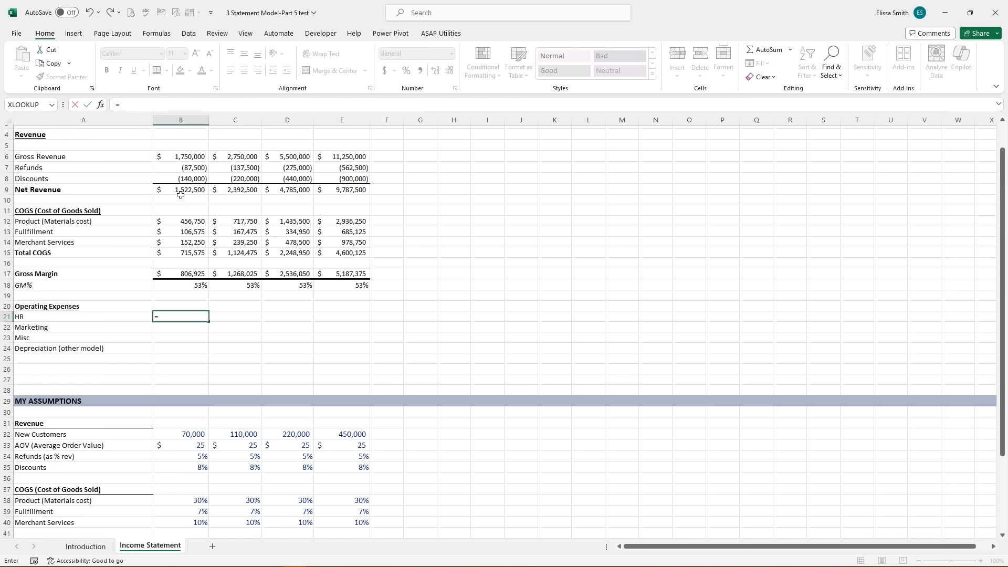
{"action": "left_click", "coordinate": [182, 191]}
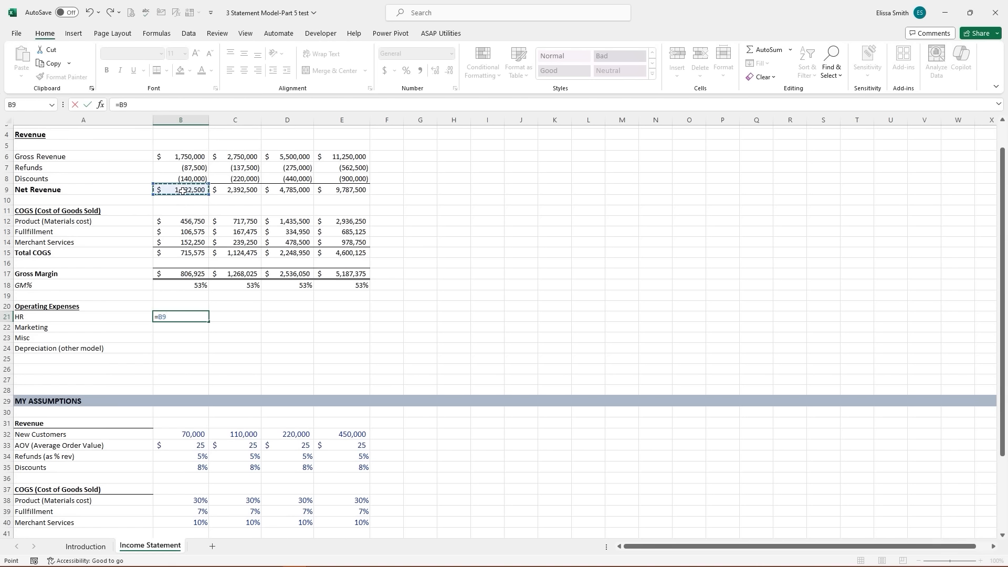
{"action": "type", "text": "8"}
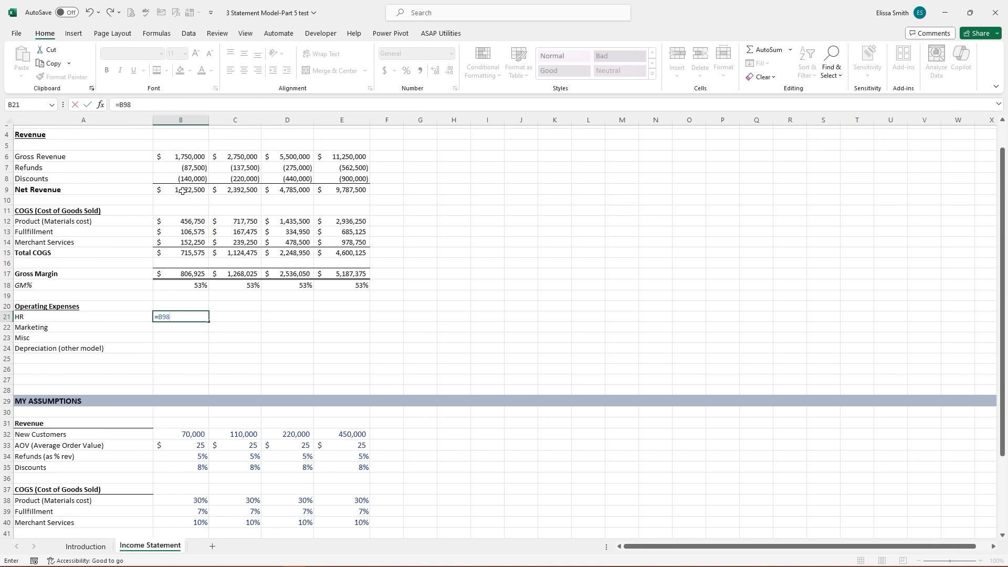
{"action": "left_click_drag", "start_coordinate": [196, 316], "coordinate": [149, 311]}
{"action": "key", "text": "BackSpace"}
- Enter =B$9*B43 in B21 and fill through E23 for HR, Marketing and Misc expenses
{"action": "type", "text": "="}
{"action": "scroll", "coordinate": [201, 293], "scroll_direction": "up", "scroll_amount": 1}
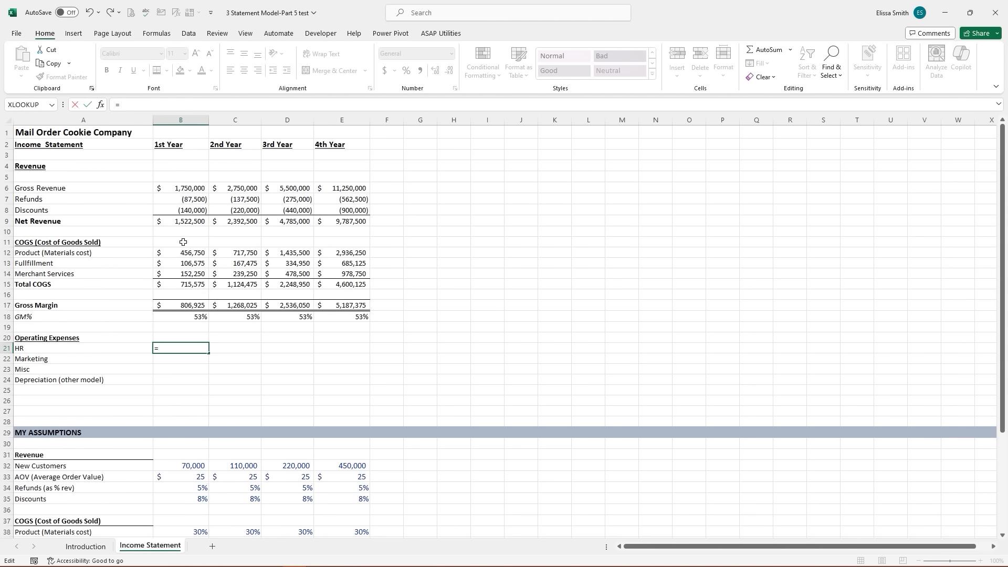
{"action": "left_click", "coordinate": [180, 222]}
{"action": "type", "text": "*"}
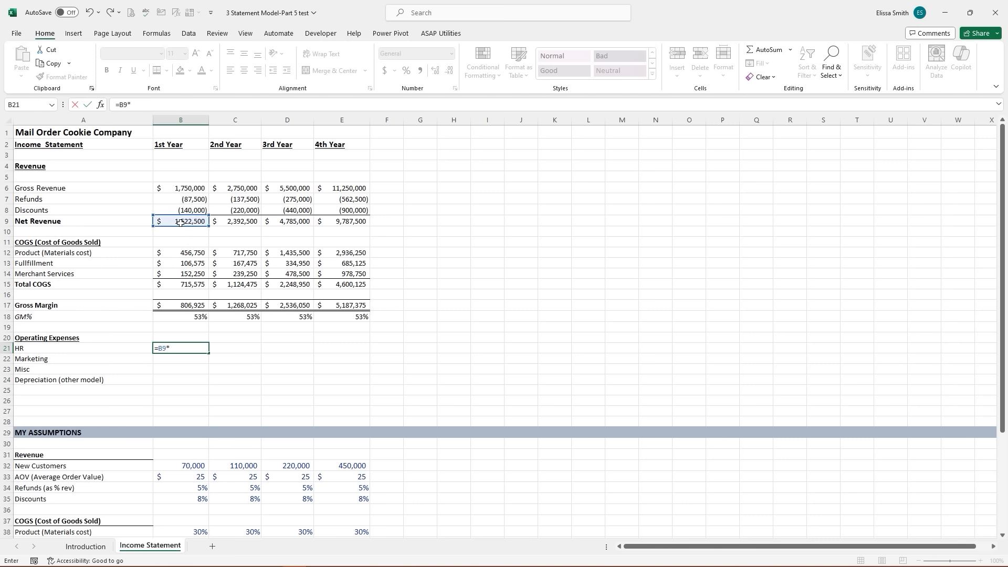
{"action": "scroll", "coordinate": [223, 374], "scroll_direction": "down", "scroll_amount": 3}
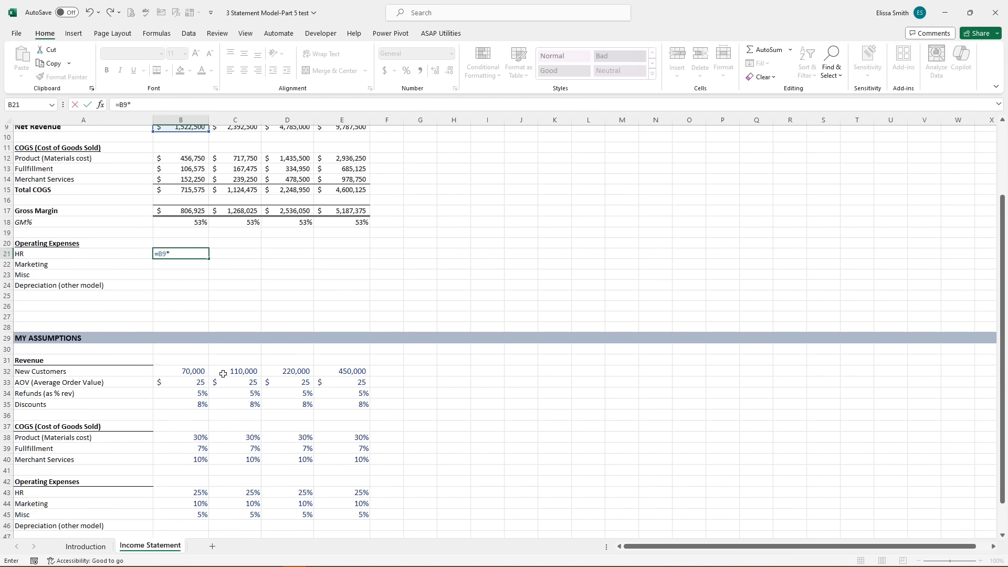
{"action": "scroll", "coordinate": [223, 374], "scroll_direction": "down", "scroll_amount": 1}
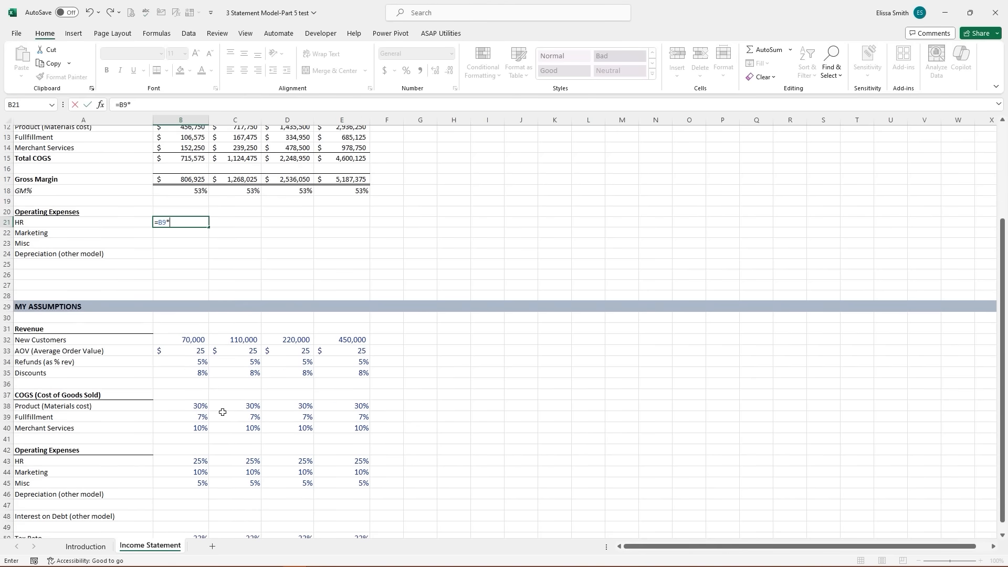
{"action": "left_click", "coordinate": [190, 461]}
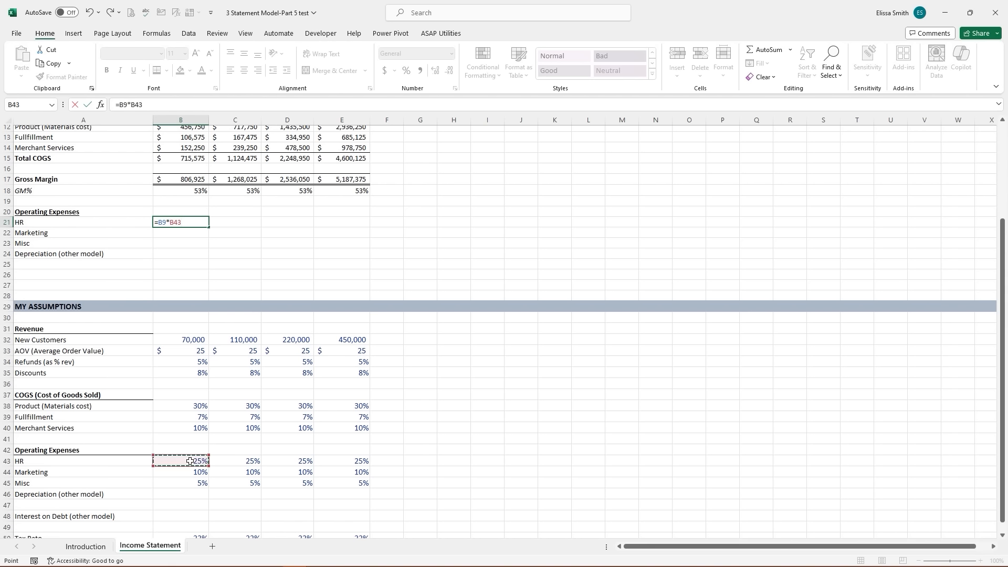
{"action": "left_click", "coordinate": [162, 222]}
{"action": "key", "text": "F4"}
{"action": "key", "text": "F4"}
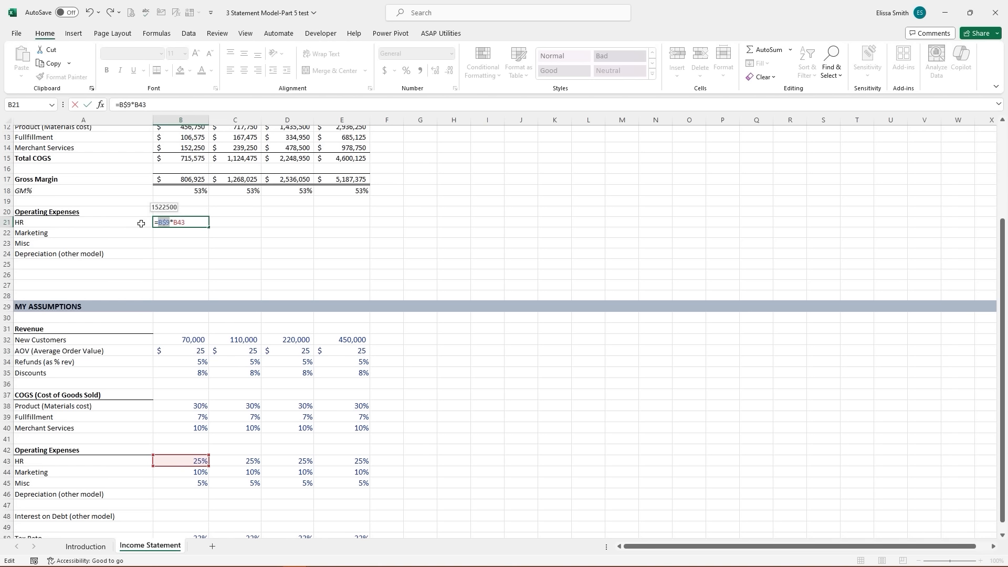
{"action": "key", "text": "ctrl+Return"}
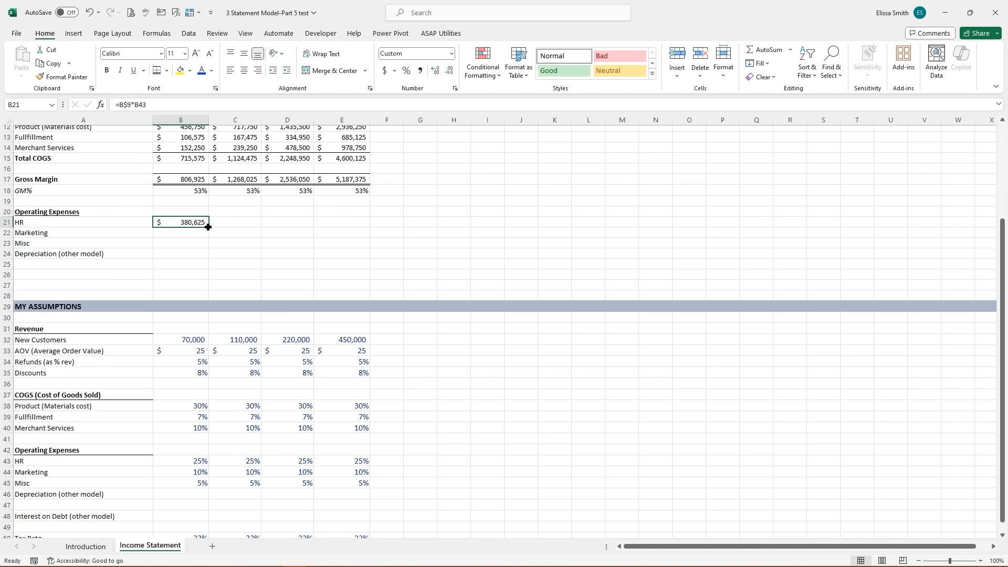
{"action": "left_click_drag", "start_coordinate": [208, 226], "coordinate": [366, 247]}
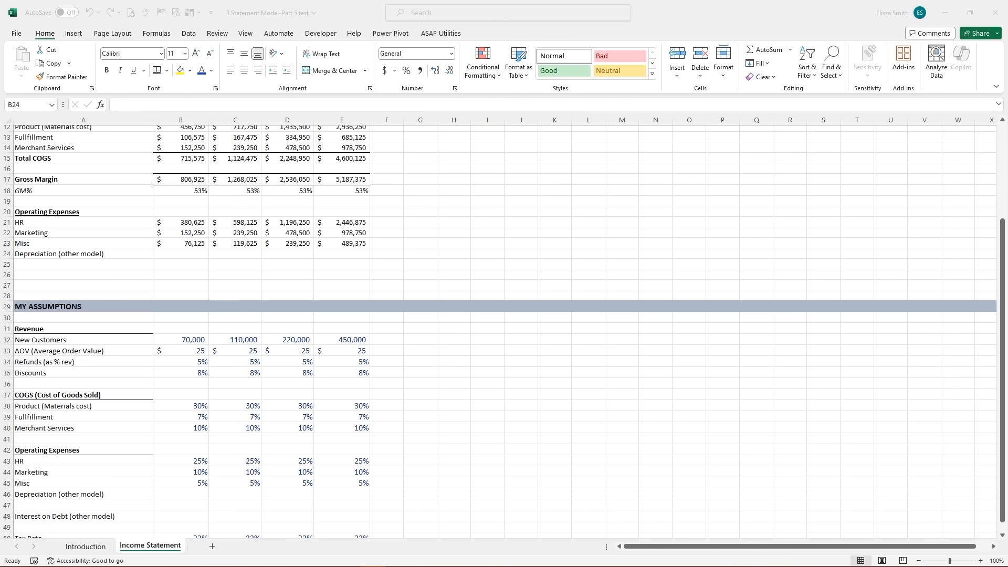
- Shade the empty Depreciation row B24:E24 light gold
{"action": "left_click", "coordinate": [165, 254]}
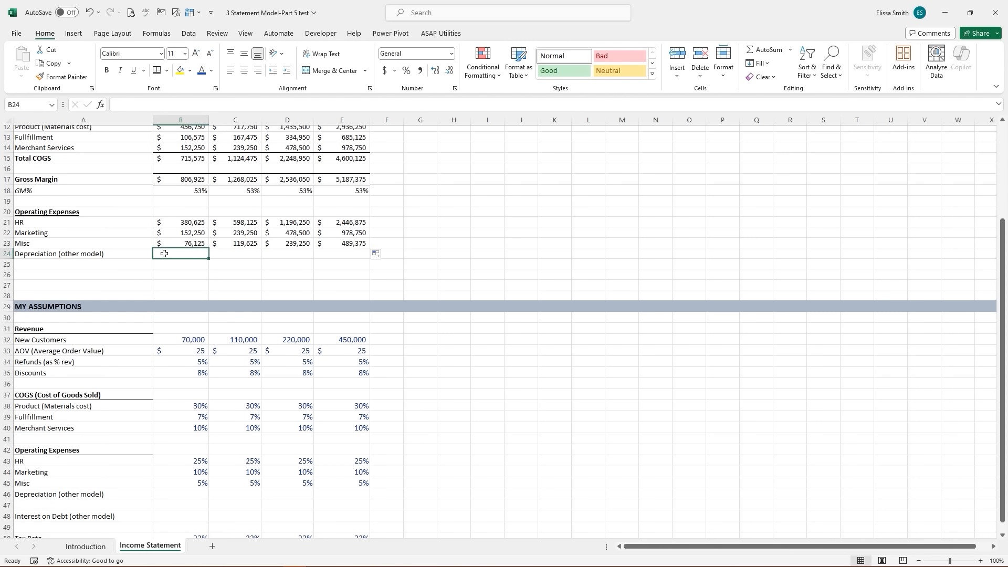
{"action": "left_click_drag", "start_coordinate": [165, 253], "coordinate": [333, 252]}
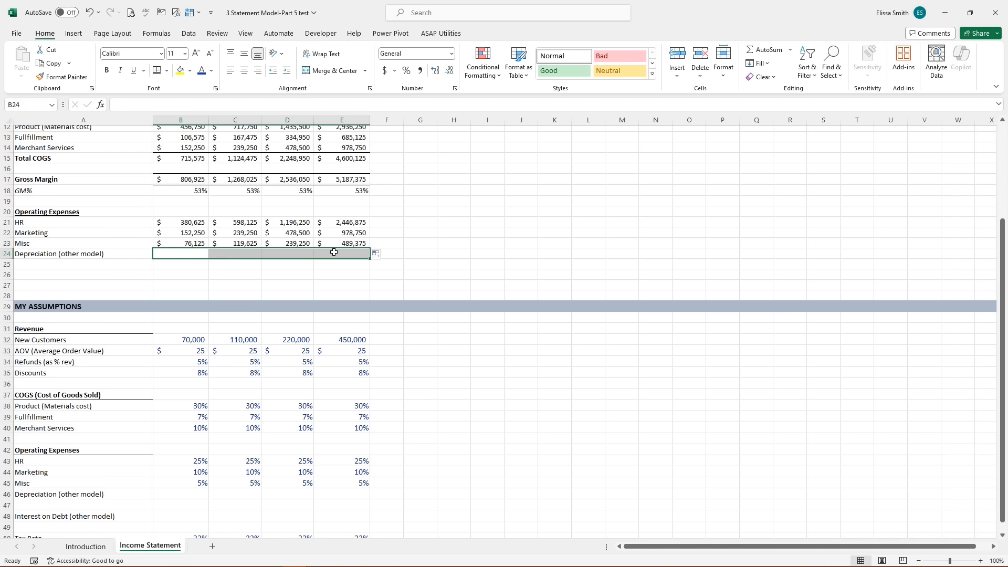
{"action": "left_click", "coordinate": [189, 70]}
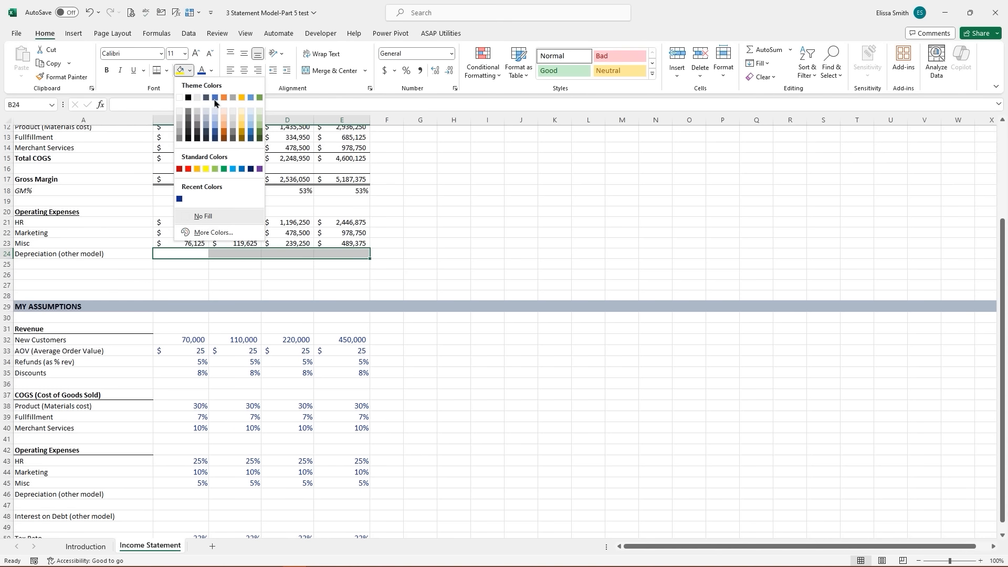
{"action": "left_click", "coordinate": [242, 125]}
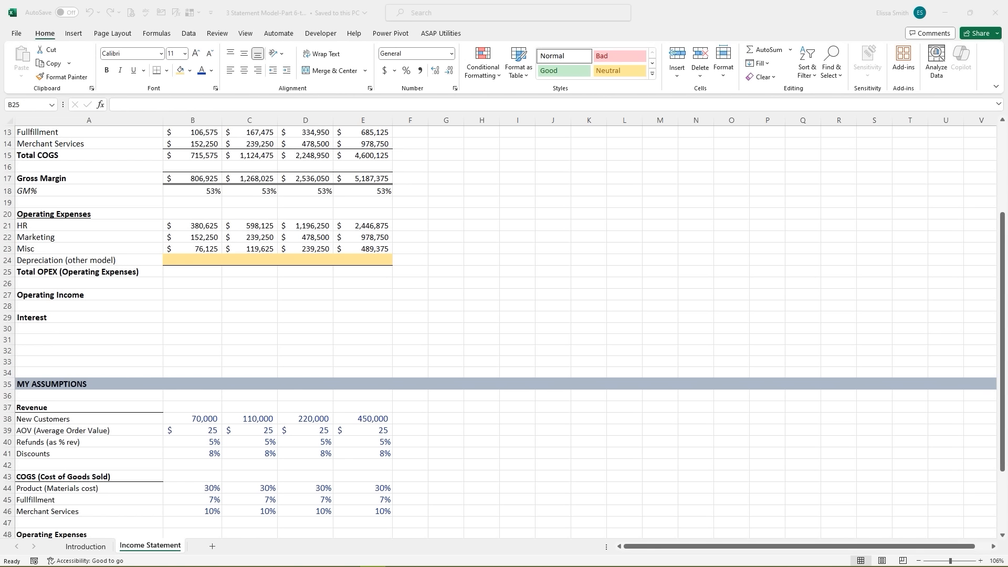
- Enter =SUM(B21:B24) in B25 and fill to E25, totalling $609,000 to $3,915,000
{"action": "left_click", "coordinate": [182, 272]}
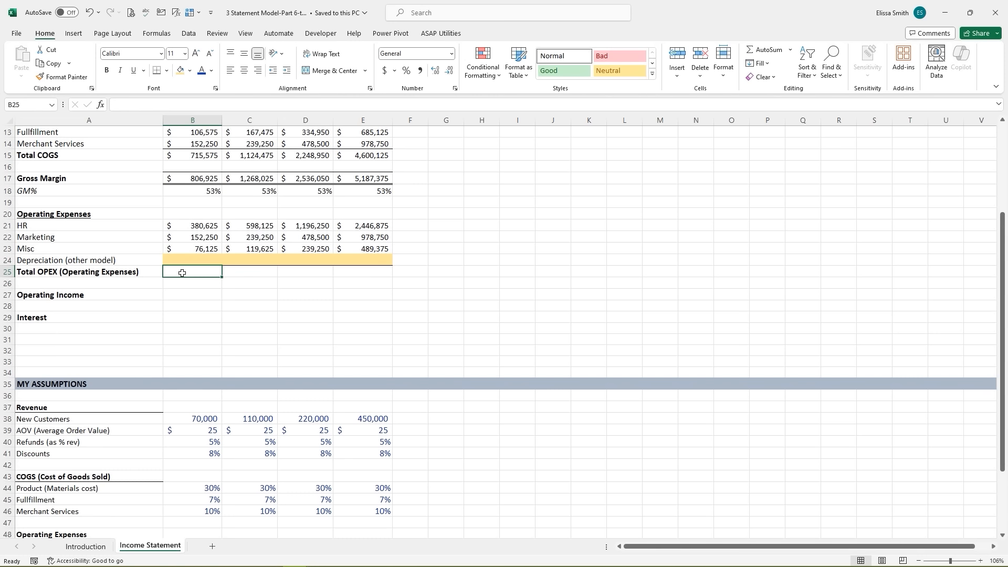
{"action": "type", "text": "=s"}
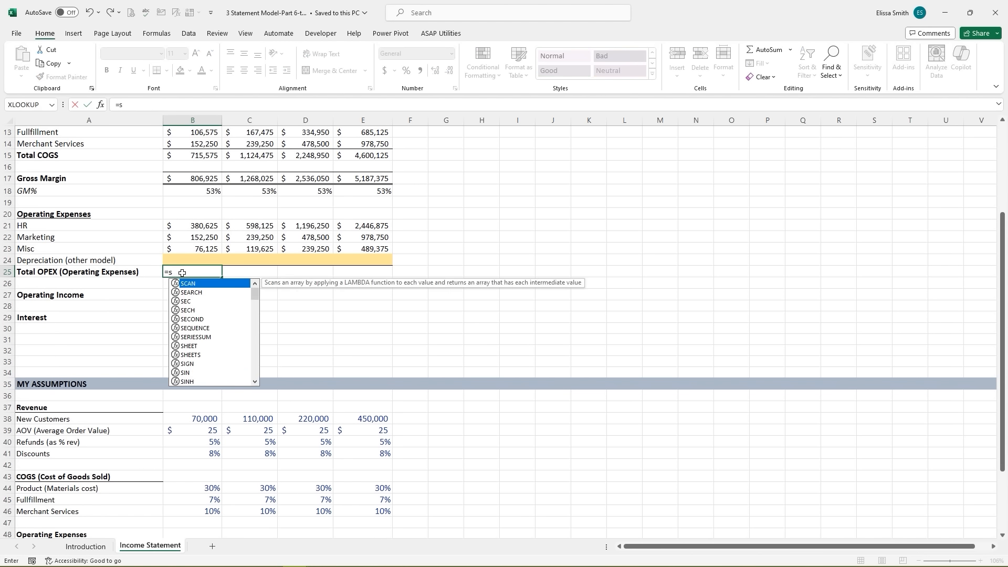
{"action": "type", "text": "um"}
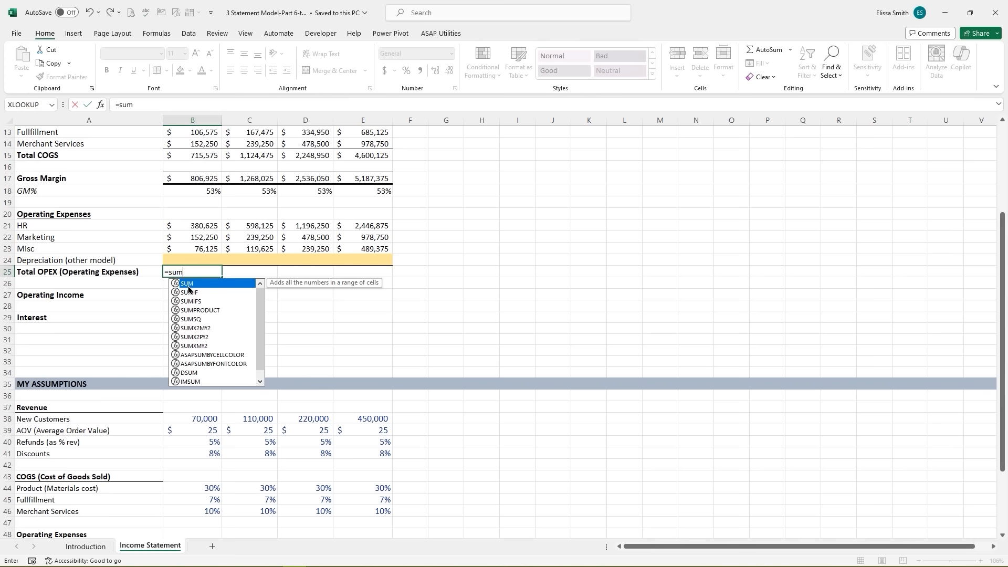
{"action": "double_click", "coordinate": [187, 286]}
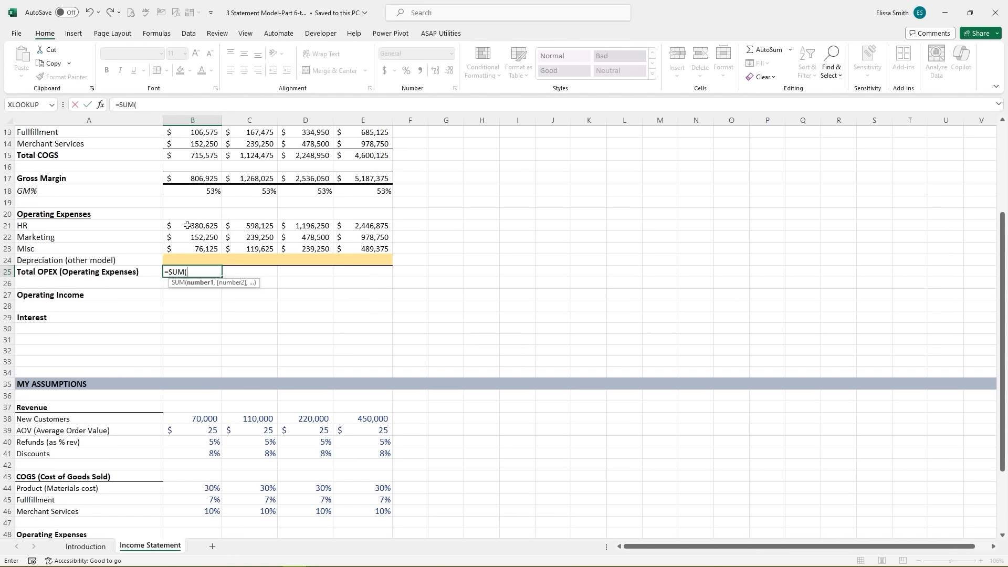
{"action": "left_click_drag", "start_coordinate": [188, 226], "coordinate": [189, 255]}
{"action": "key", "text": "Return"}
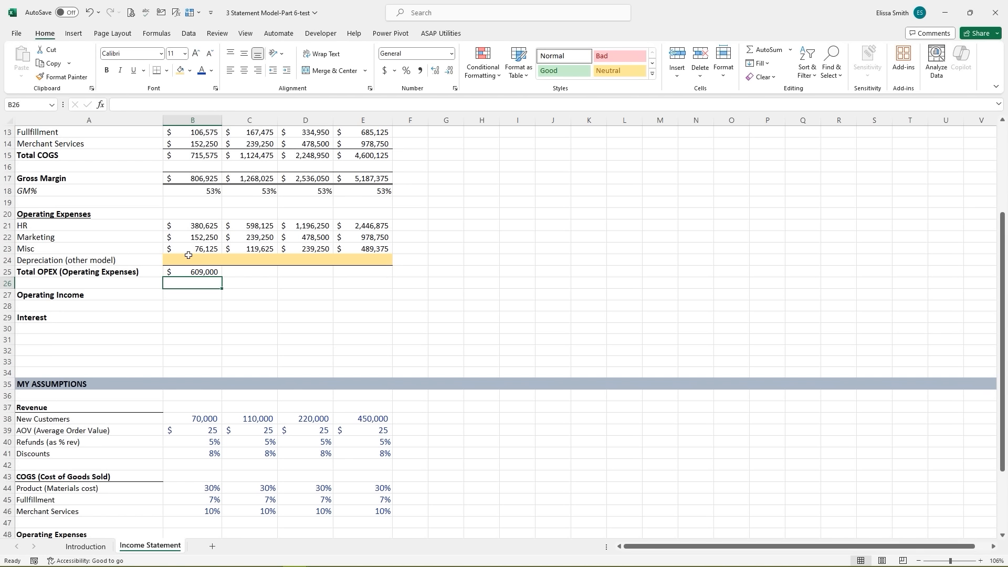
{"action": "left_click", "coordinate": [209, 273]}
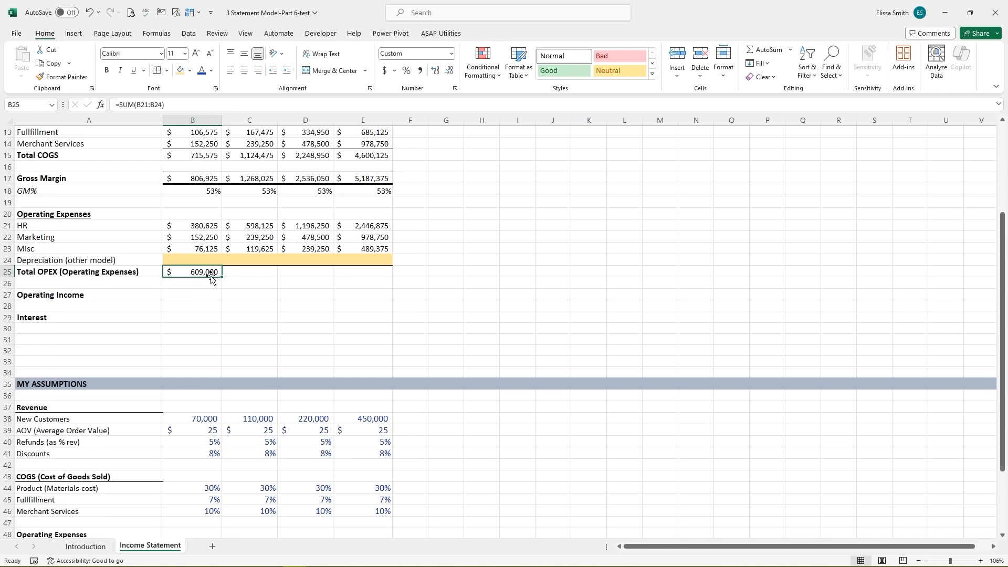
{"action": "left_click_drag", "start_coordinate": [224, 277], "coordinate": [381, 279]}
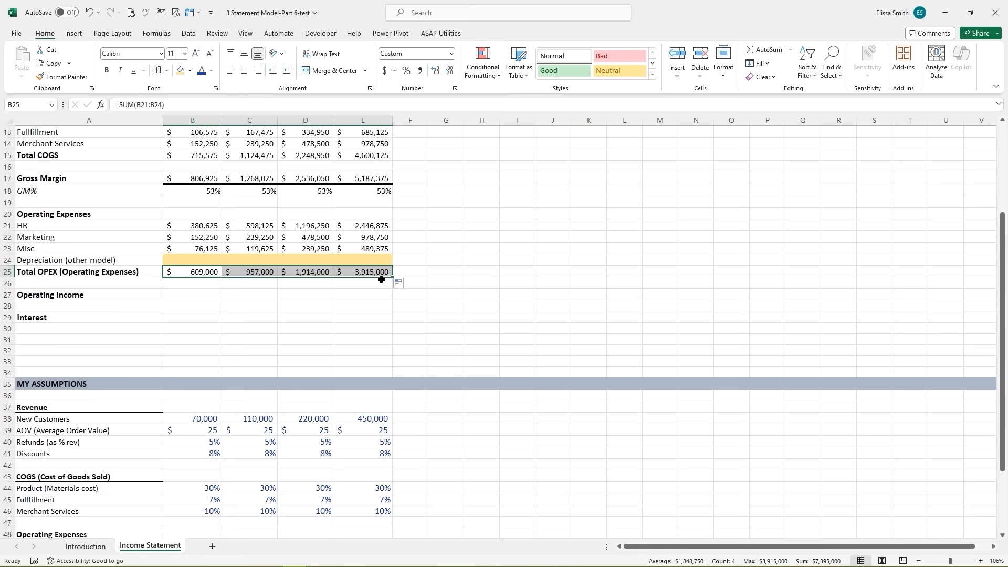
{"action": "left_click", "coordinate": [192, 296]}
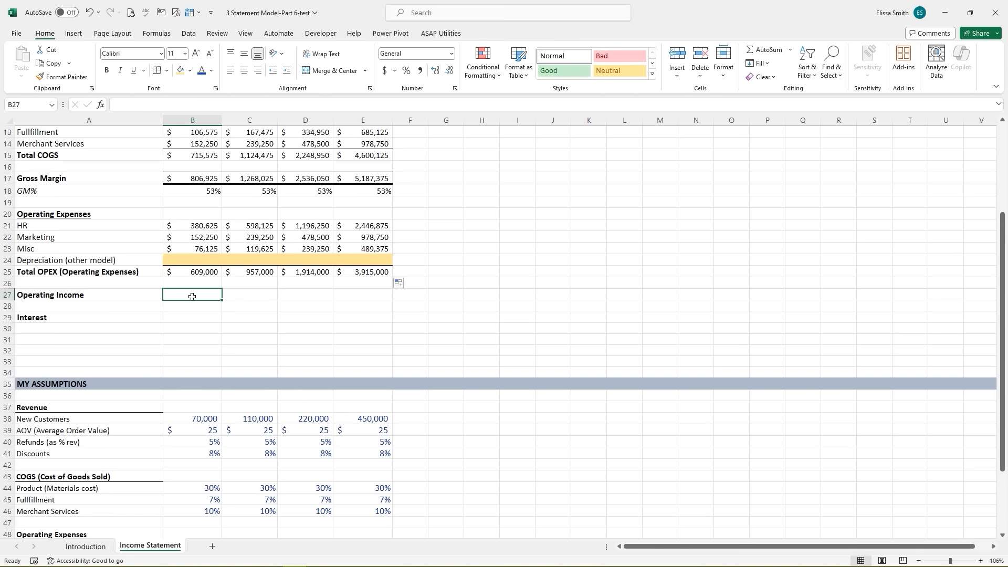
- Compute Operating Income as =B17-B25 for all four years, from $197,925 to $1,272,375
{"action": "type", "text": "="}
{"action": "left_click", "coordinate": [195, 177]}
{"action": "type", "text": "-"}
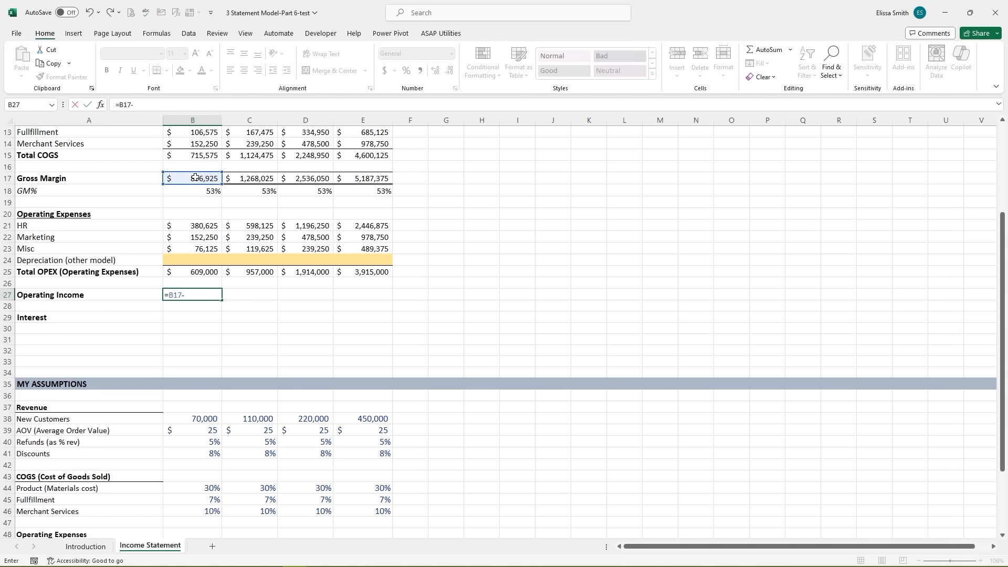
{"action": "left_click", "coordinate": [185, 272]}
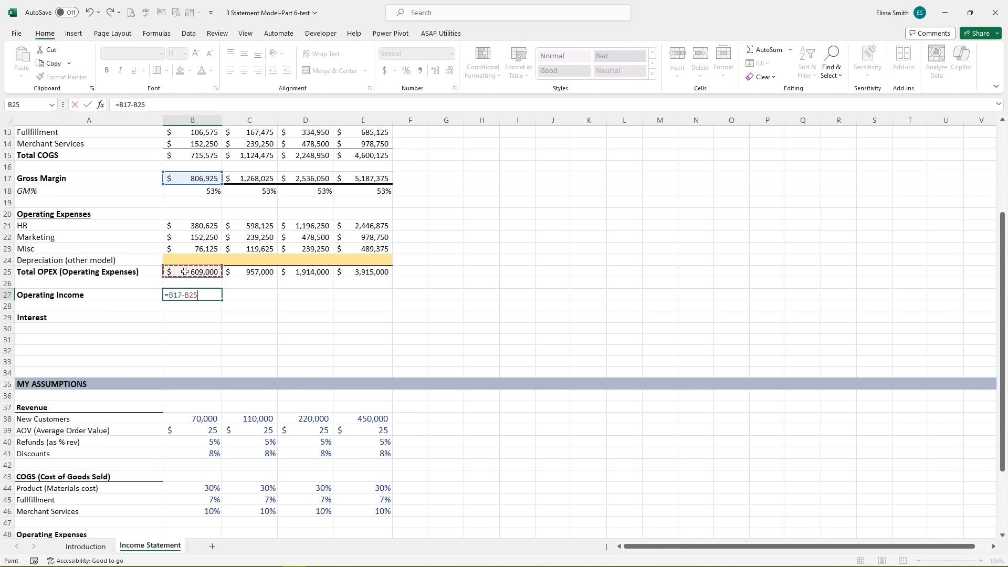
{"action": "key", "text": "Return"}
{"action": "left_click", "coordinate": [205, 297]}
{"action": "left_click_drag", "start_coordinate": [222, 300], "coordinate": [373, 298]}
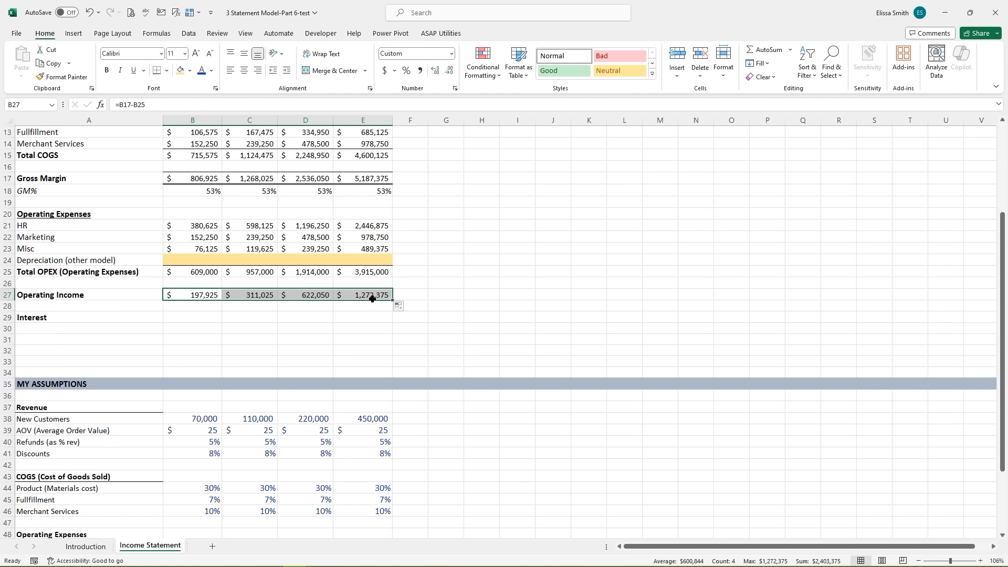
{"action": "left_click", "coordinate": [191, 319]}
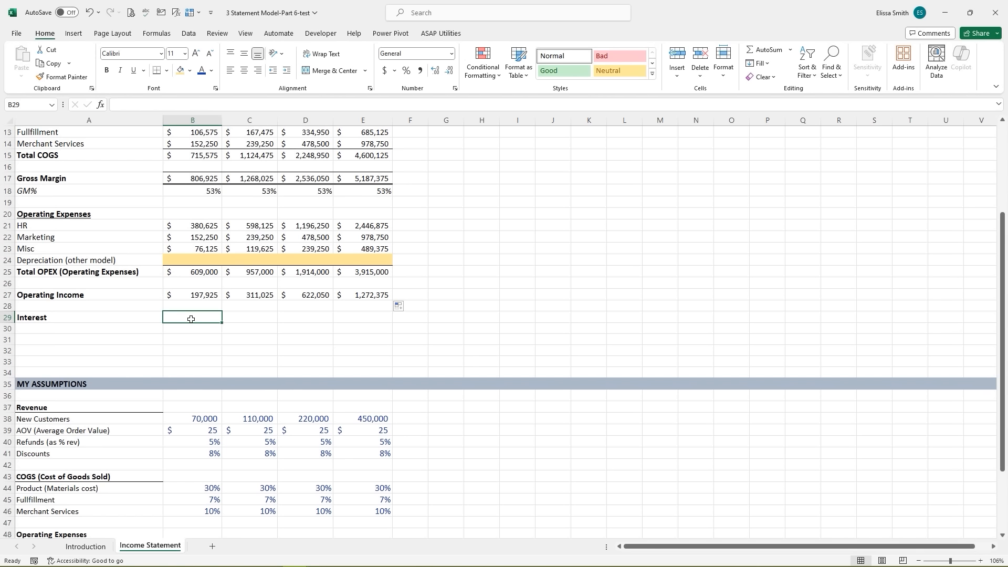
- Rename the Interest label in A29 to 'Interest(other model)'
{"action": "left_click", "coordinate": [97, 317]}
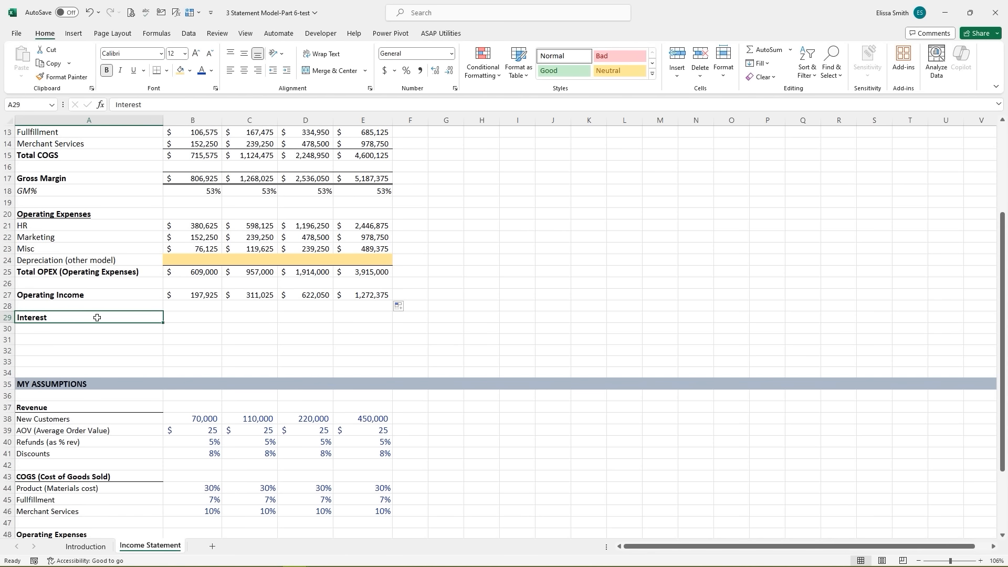
{"action": "key", "text": "Down"}
{"action": "key", "text": "Down"}
{"action": "key", "text": "Down"}
{"action": "key", "text": "Down"}
{"action": "key", "text": "Down"}
{"action": "double_click", "coordinate": [68, 318]}
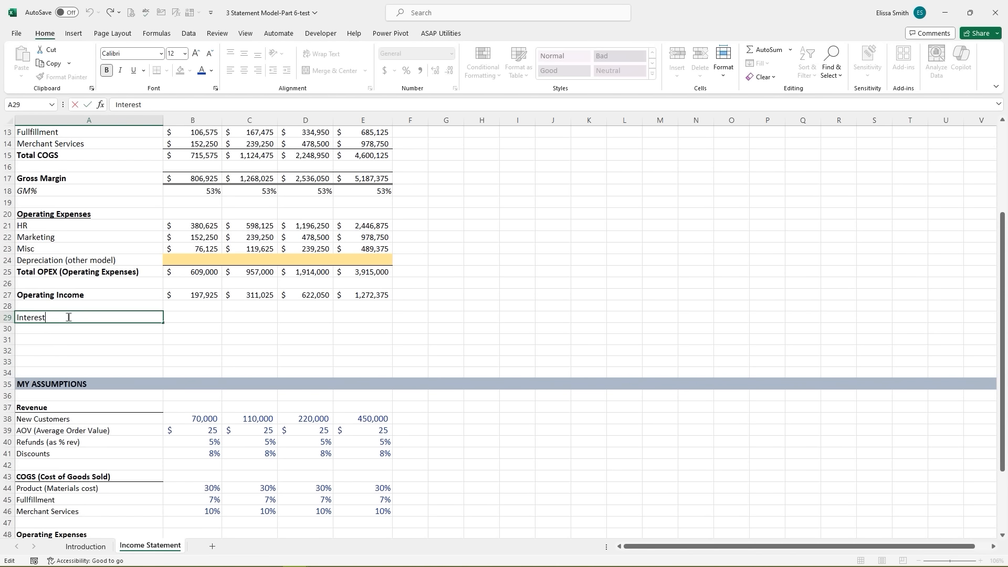
{"action": "type", "text": "(other model)"}
{"action": "key", "text": "Return"}
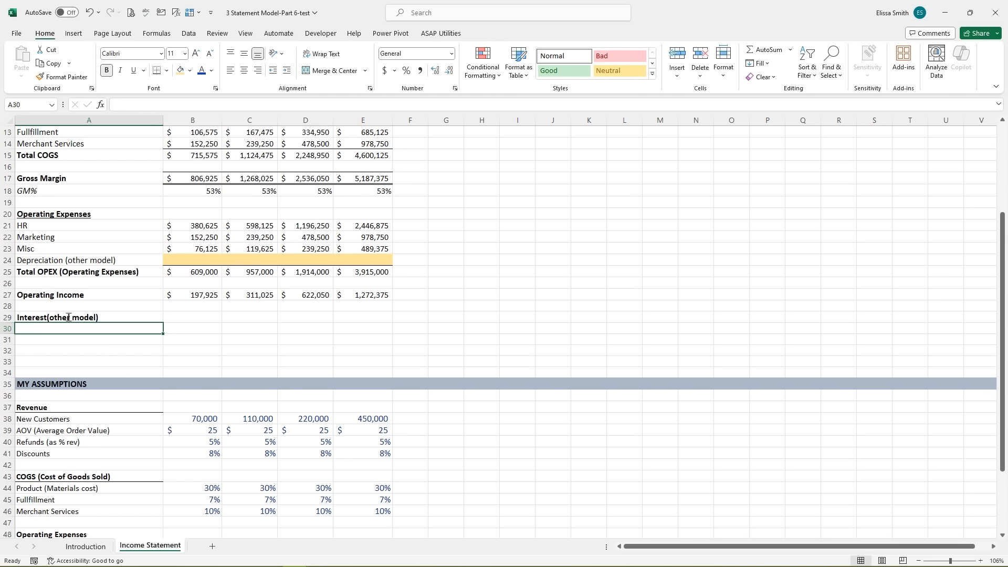
- Shade the Interest year cells B29:E29 yellow to match the Depreciation row using Format Painter
{"action": "left_click", "coordinate": [69, 317]}
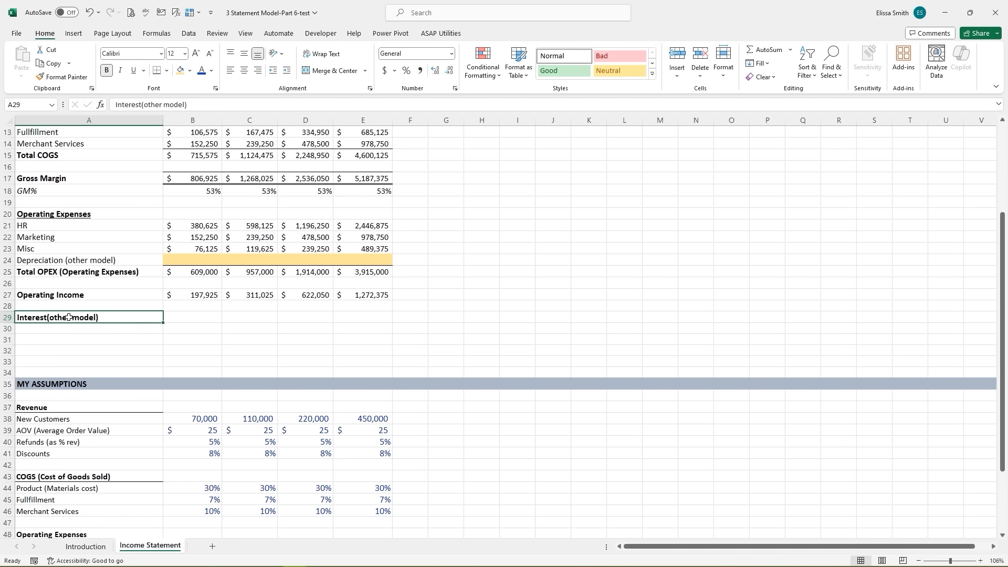
{"action": "left_click_drag", "start_coordinate": [180, 315], "coordinate": [349, 317]}
{"action": "left_click", "coordinate": [206, 259]}
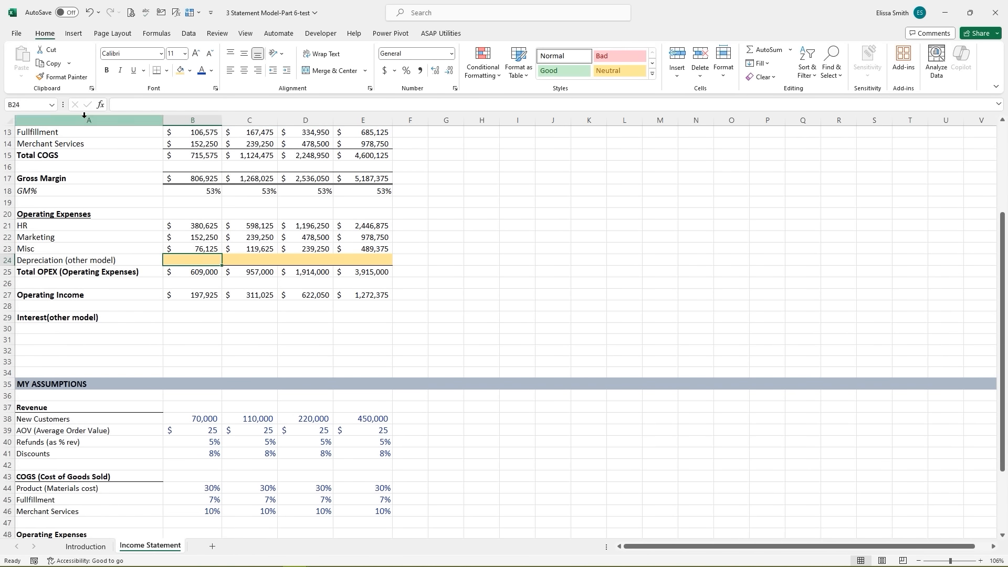
{"action": "left_click", "coordinate": [62, 77]}
{"action": "mouse_move", "coordinate": [194, 315]}
{"action": "left_mouse_down"}
{"action": "mouse_move", "coordinate": [360, 317]}
{"action": "mouse_move", "coordinate": [345, 317]}
{"action": "left_mouse_up"}
{"action": "left_click", "coordinate": [266, 330]}
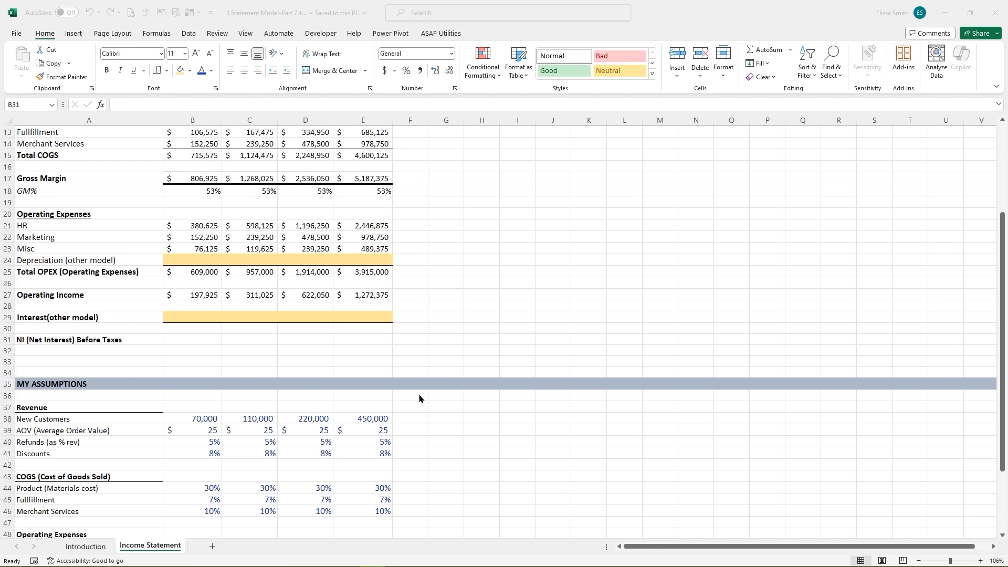
{"action": "left_click", "coordinate": [176, 341]}
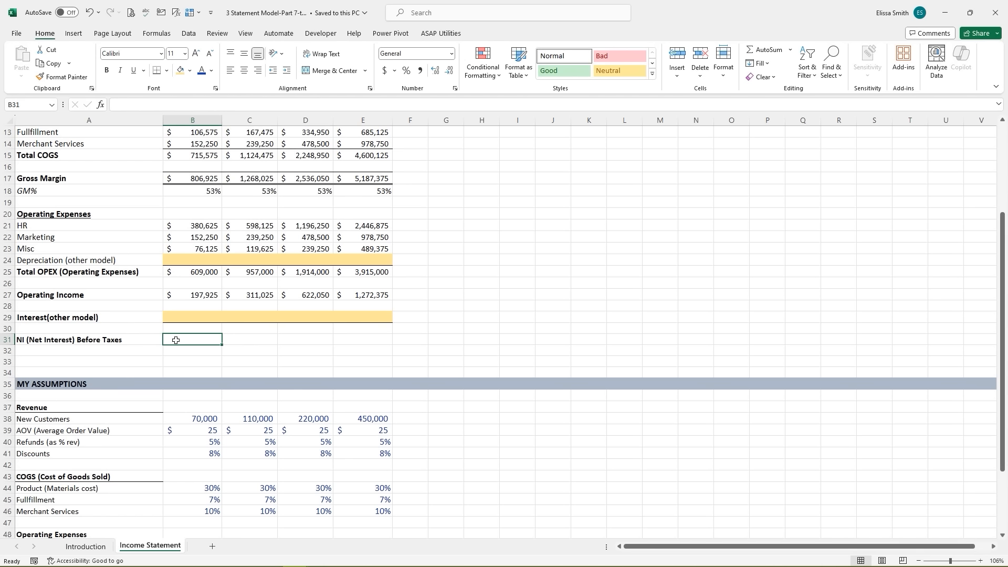
- Enter NI Before Taxes as =B27-B29 and fill it across all four years
{"action": "type", "text": "="}
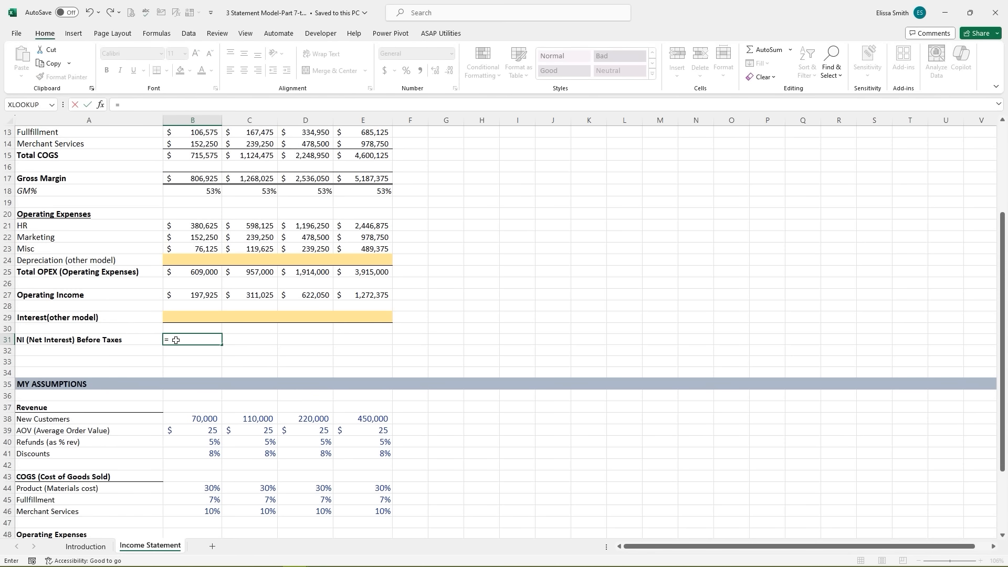
{"action": "left_click", "coordinate": [192, 295]}
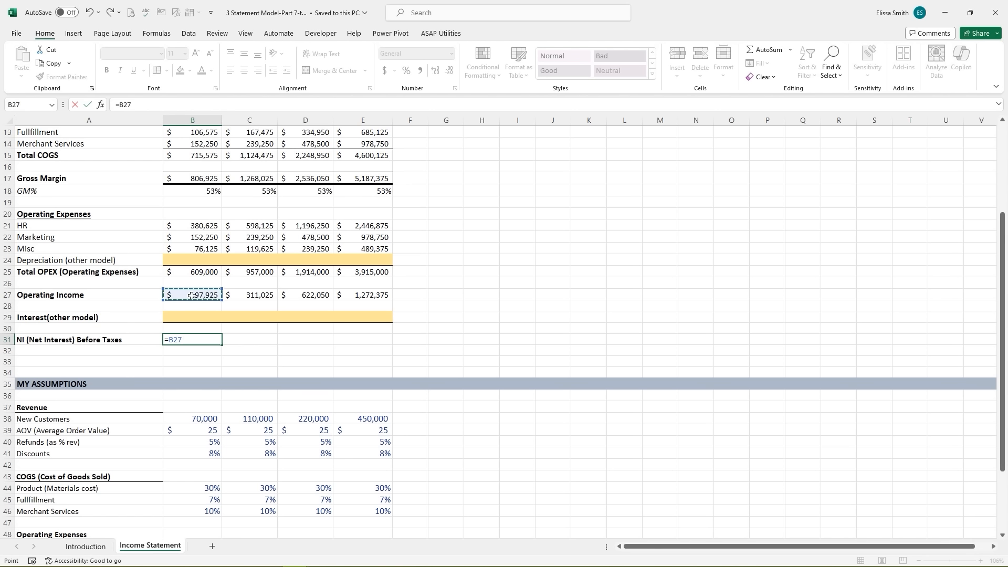
{"action": "type", "text": "-"}
{"action": "left_click", "coordinate": [191, 316]}
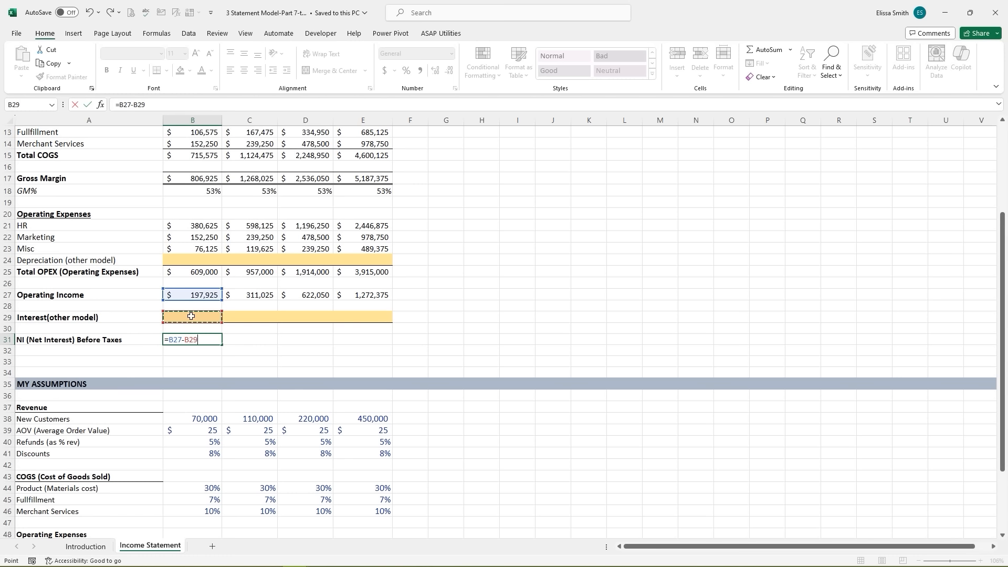
{"action": "key", "text": "Return"}
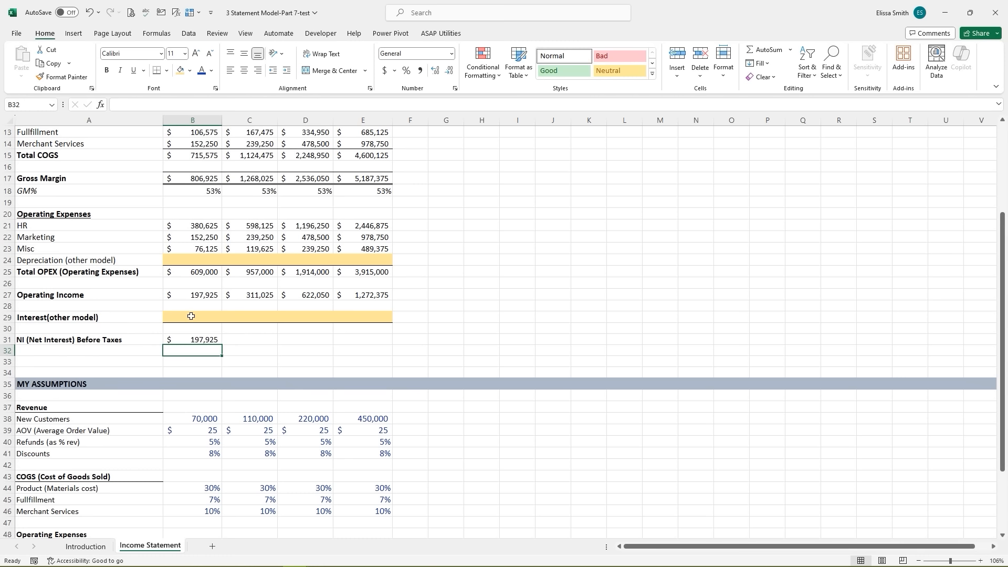
{"action": "left_click", "coordinate": [208, 339]}
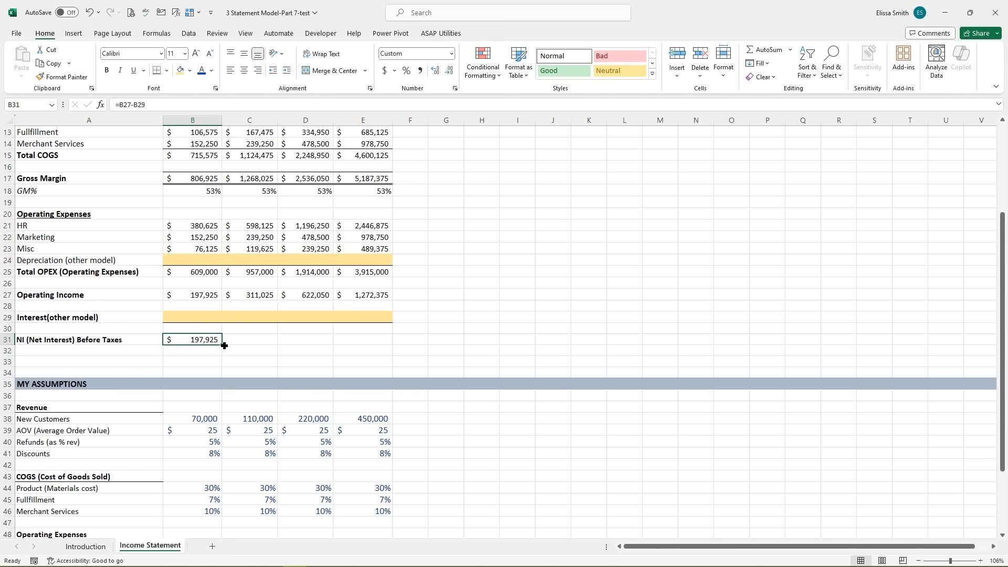
{"action": "left_click_drag", "start_coordinate": [224, 346], "coordinate": [374, 343]}
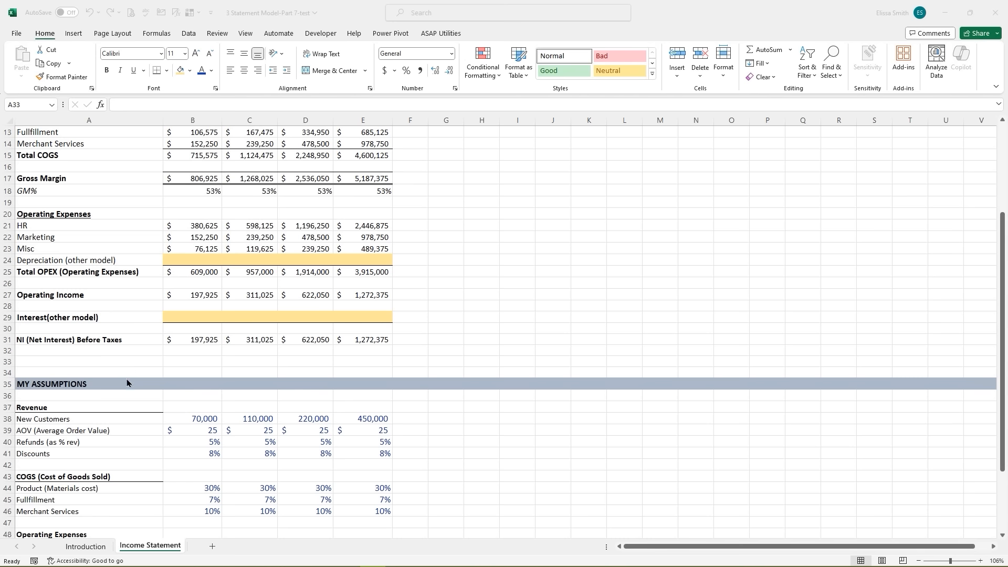
- Insert three blank rows (32–34) below NI Before Taxes, above the assumptions
{"action": "left_click", "coordinate": [112, 362]}
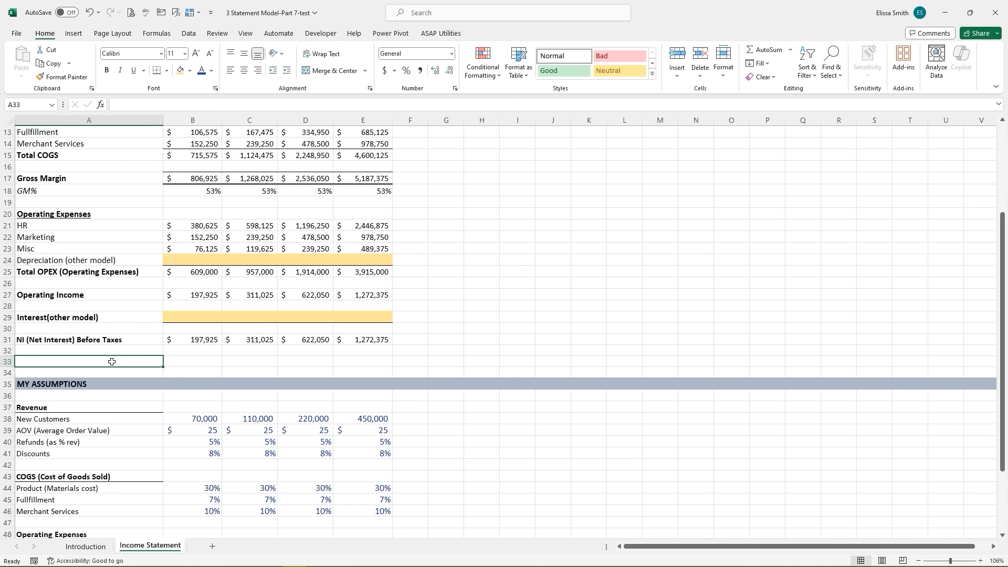
{"action": "left_click_drag", "start_coordinate": [7, 350], "coordinate": [7, 371]}
{"action": "right_click", "coordinate": [6, 370]}
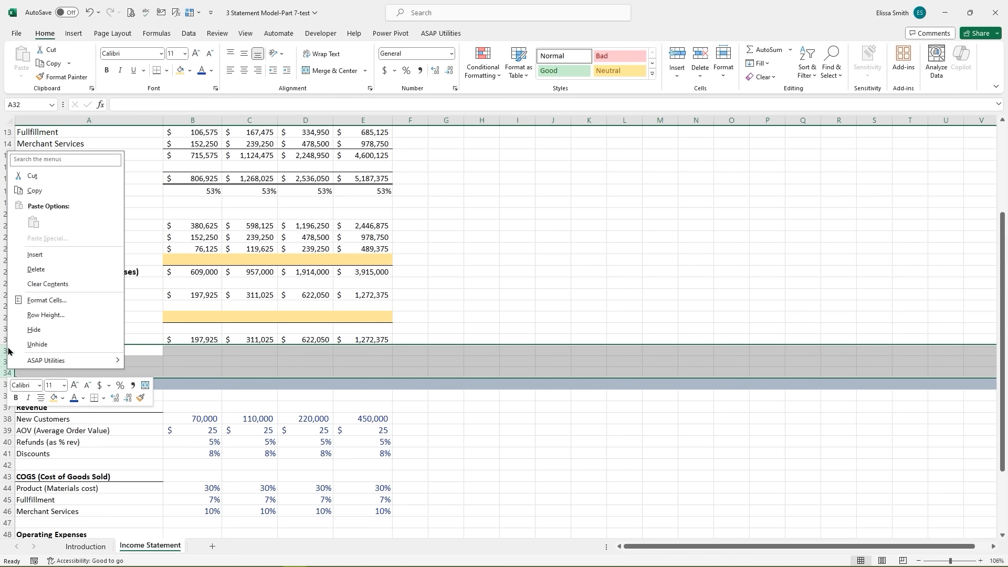
{"action": "left_click", "coordinate": [31, 256]}
{"action": "left_click", "coordinate": [78, 362]}
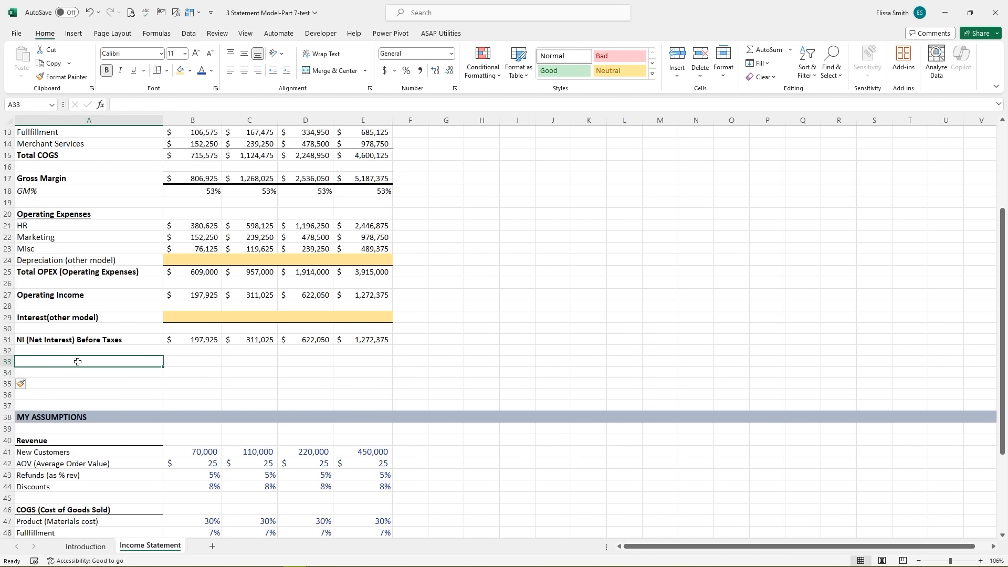
- Add a Taxes row computing =B31*B59 (22% tax rate) across all four years
{"action": "type", "text": "Taxes"}
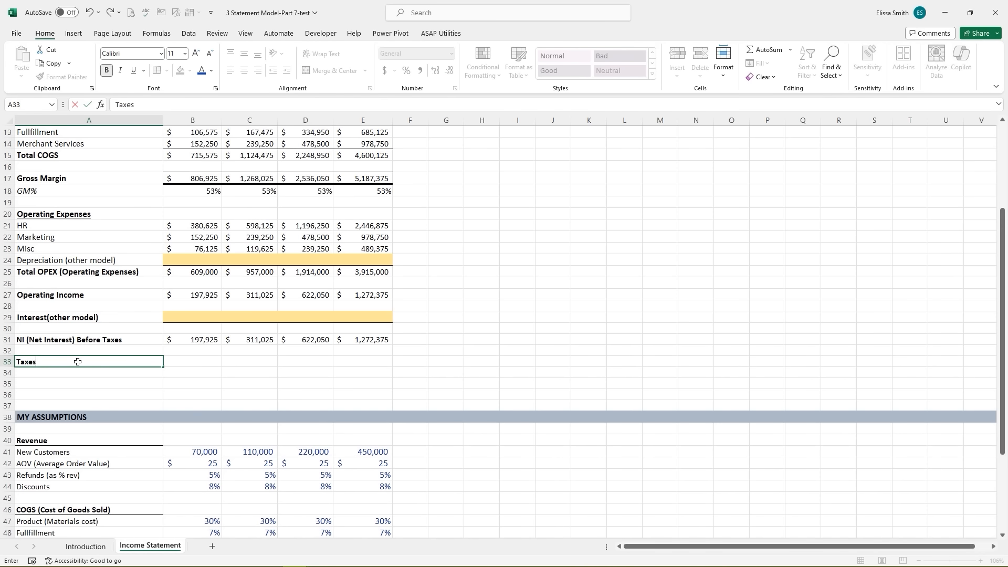
{"action": "key", "text": "Tab"}
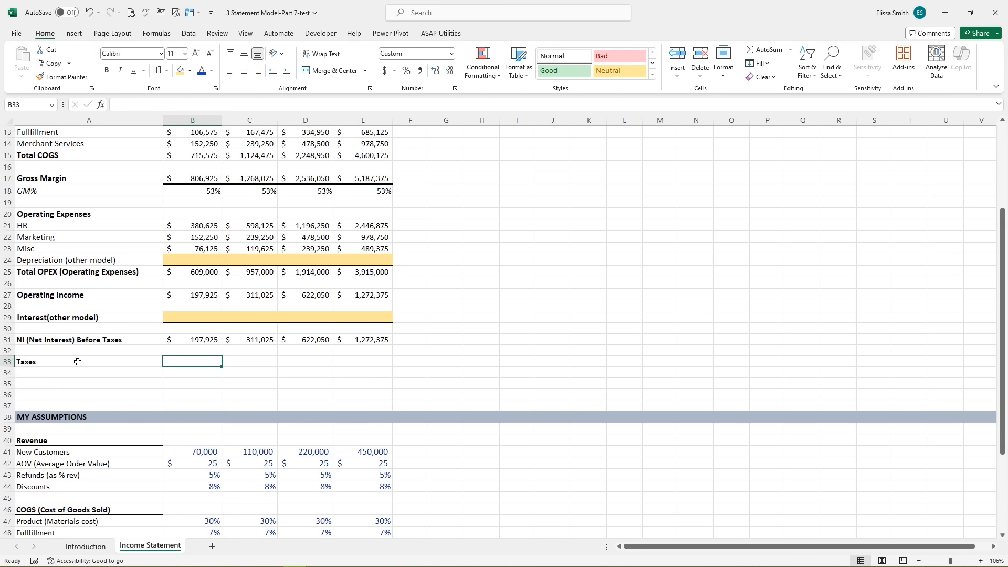
{"action": "type", "text": "="}
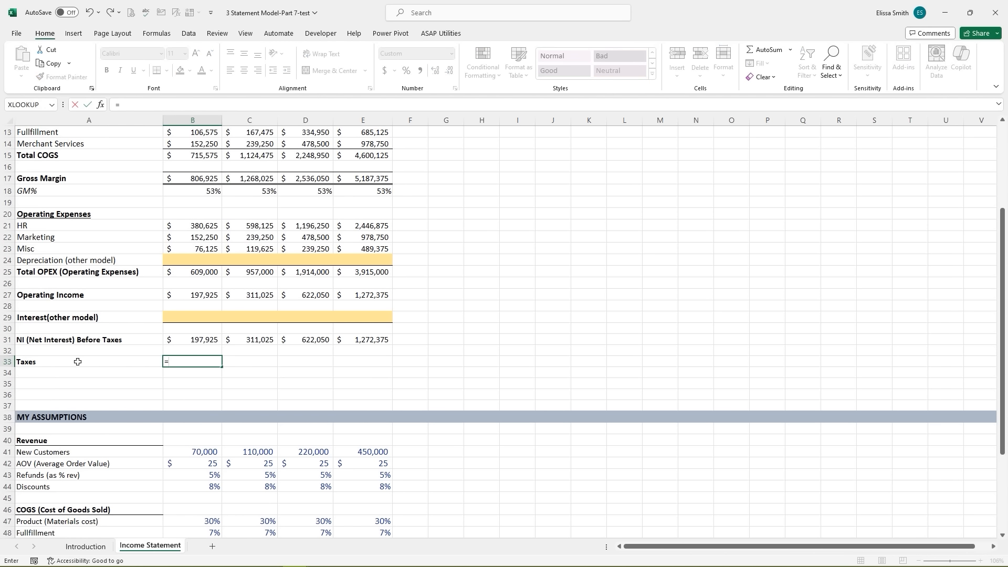
{"action": "left_click", "coordinate": [195, 339]}
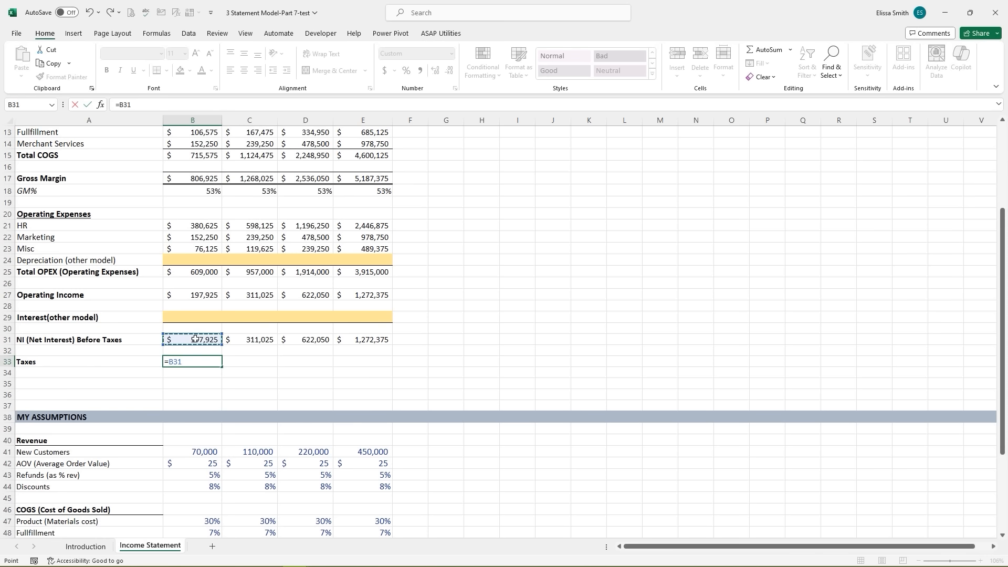
{"action": "type", "text": "*"}
{"action": "scroll", "coordinate": [143, 412], "scroll_direction": "down", "scroll_amount": 5}
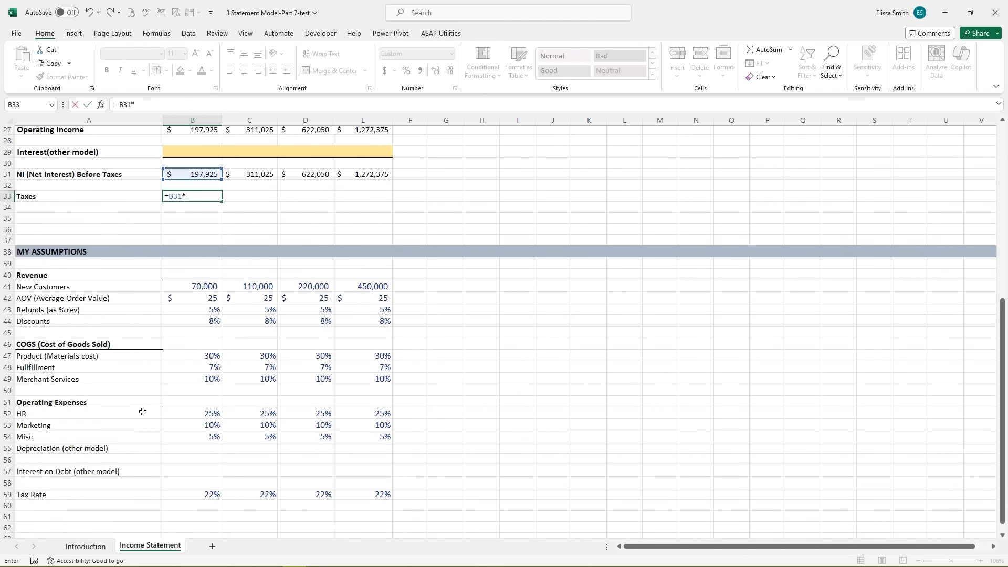
{"action": "left_click", "coordinate": [198, 494]}
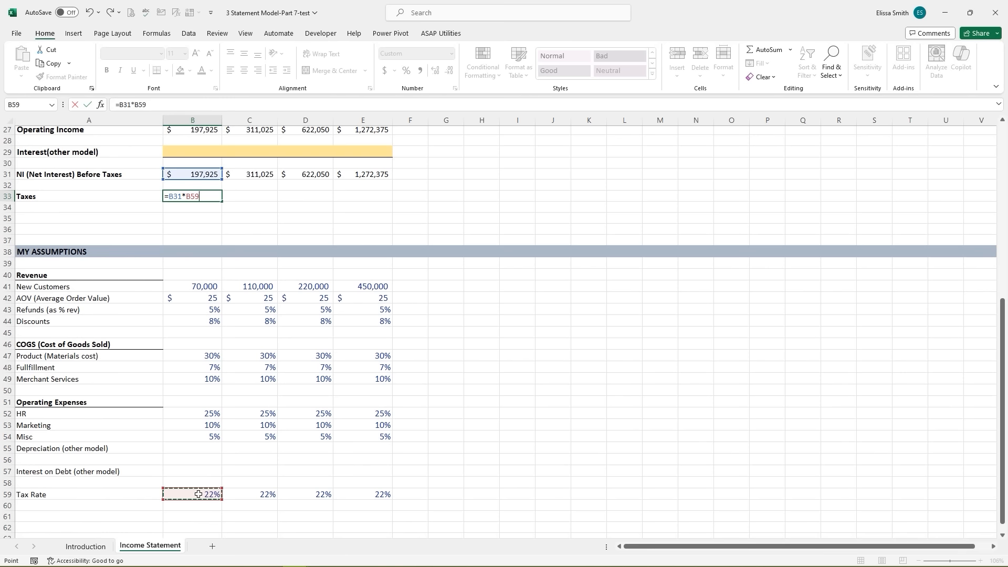
{"action": "key", "text": "Return"}
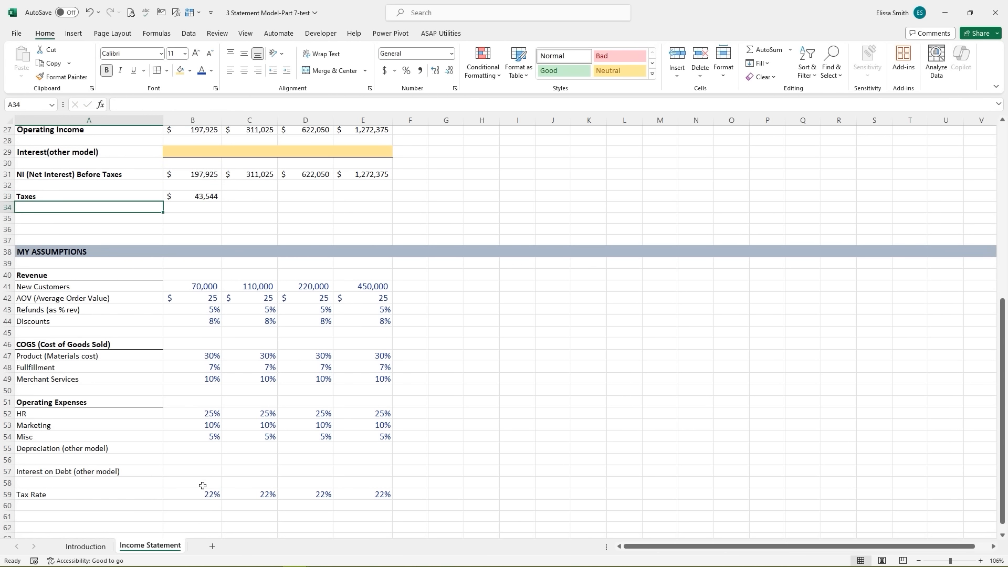
{"action": "left_click", "coordinate": [188, 197]}
{"action": "left_click_drag", "start_coordinate": [221, 200], "coordinate": [376, 198]}
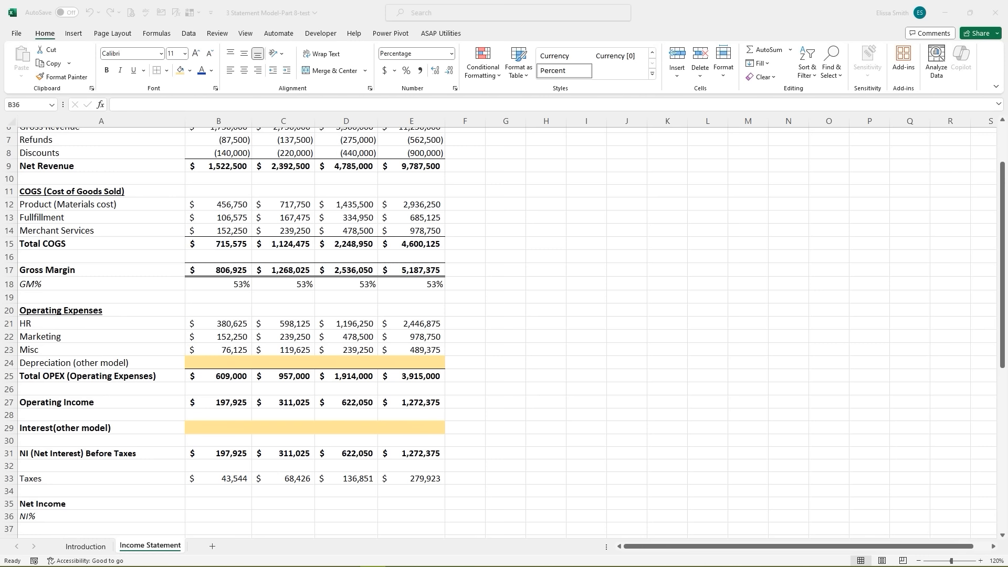
- Enter first-year Net Income as NI Before Taxes minus Taxes
{"action": "scroll", "coordinate": [803, 511], "scroll_direction": "down", "scroll_amount": 1}
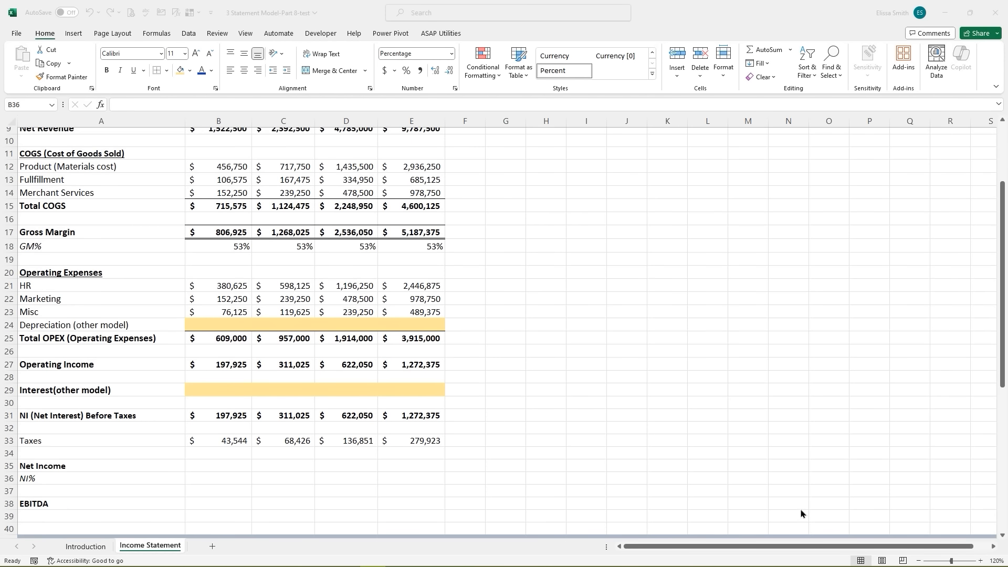
{"action": "left_click", "coordinate": [223, 465]}
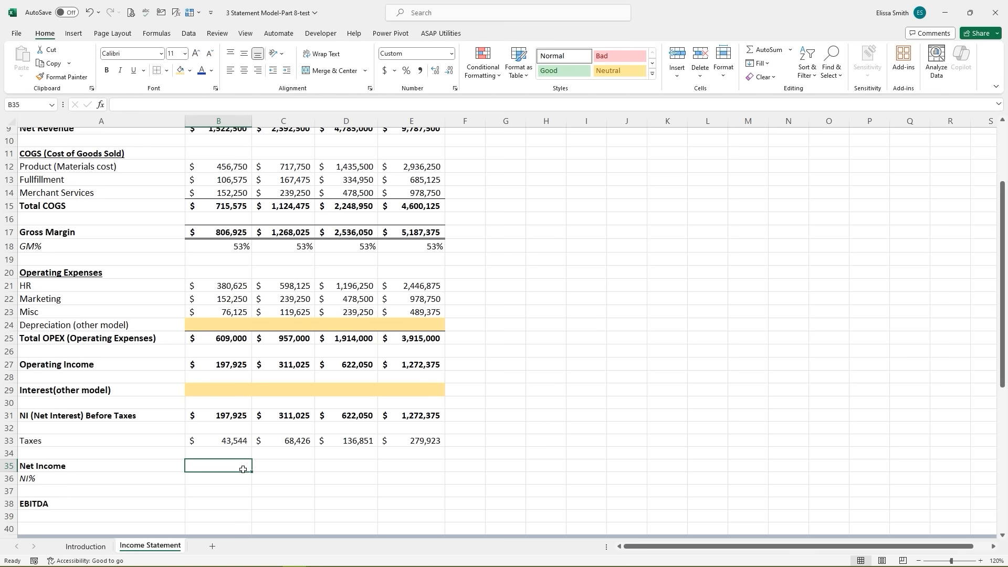
{"action": "type", "text": "="}
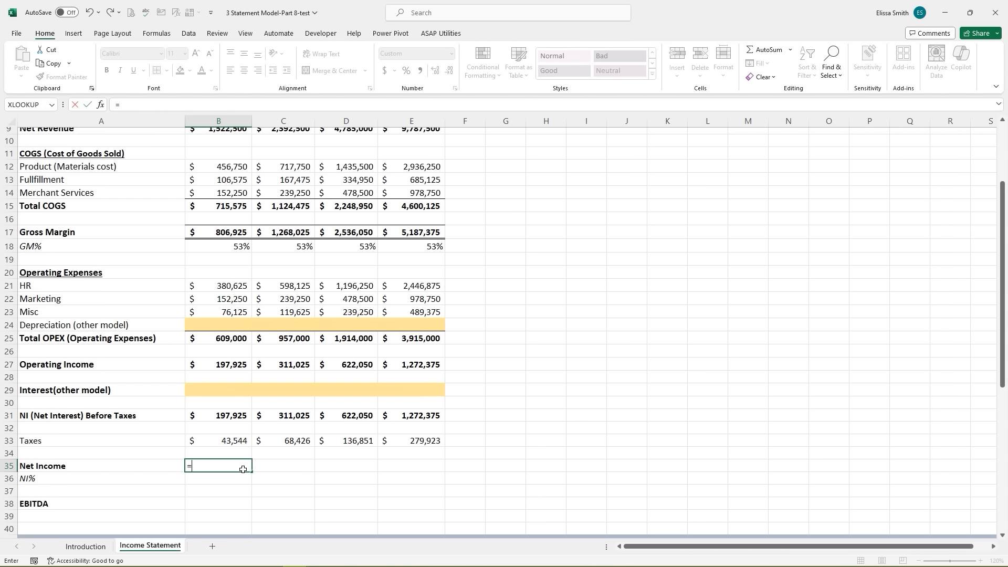
{"action": "left_click", "coordinate": [228, 416]}
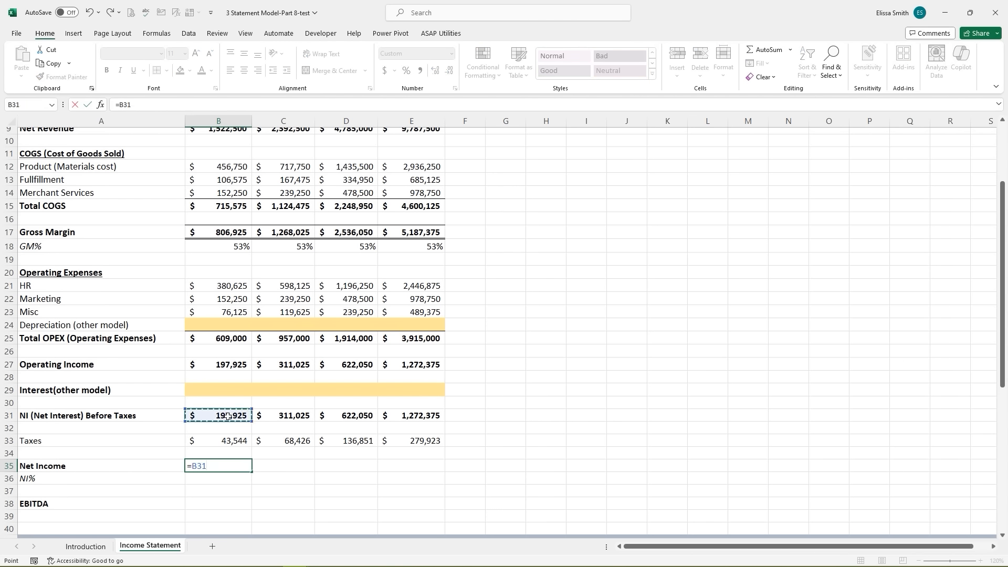
{"action": "type", "text": "-"}
{"action": "left_click", "coordinate": [231, 441]}
{"action": "key", "text": "Return"}
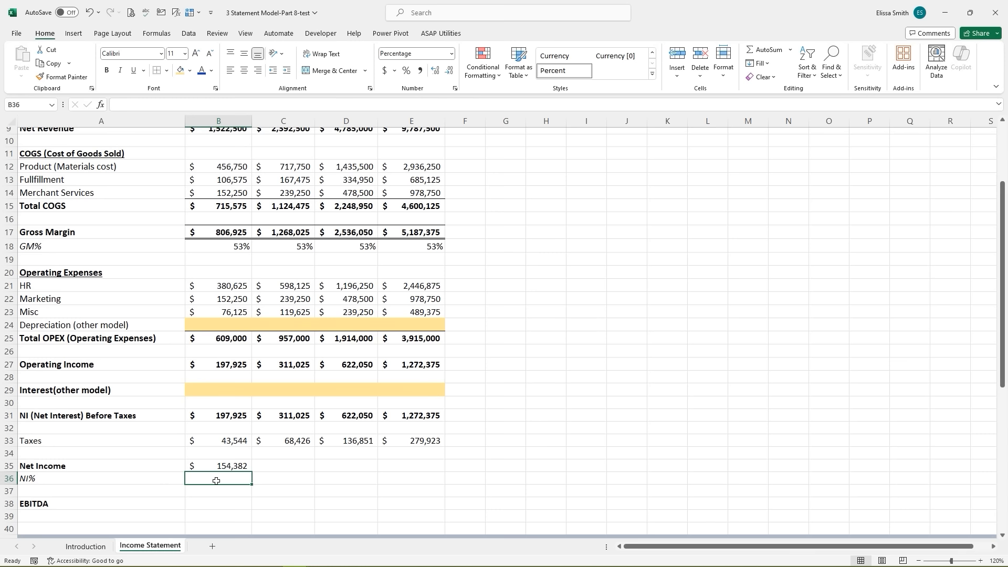
- Enter first-year NI% as =B35/B9, net income over net revenue
{"action": "type", "text": "="}
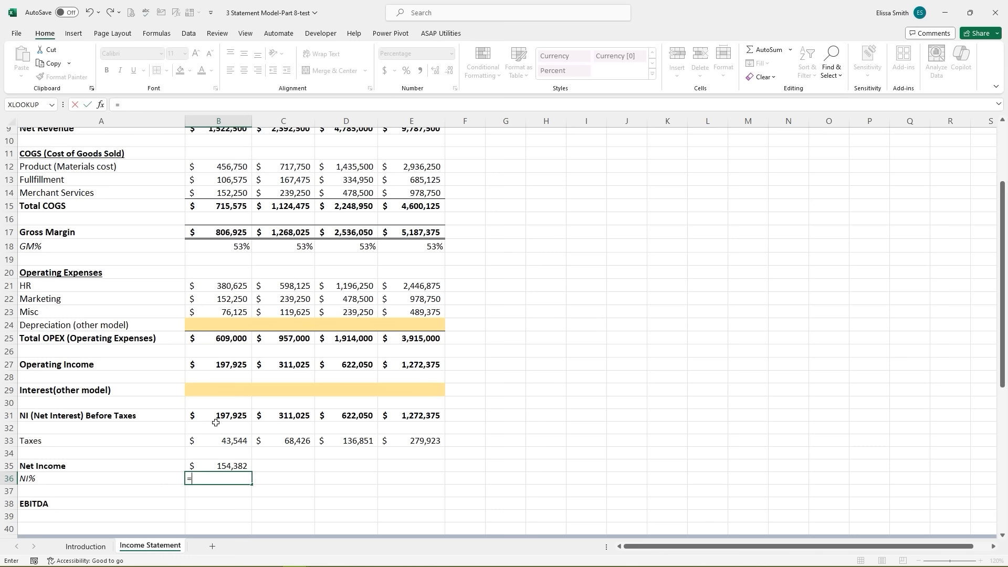
{"action": "left_click", "coordinate": [227, 465]}
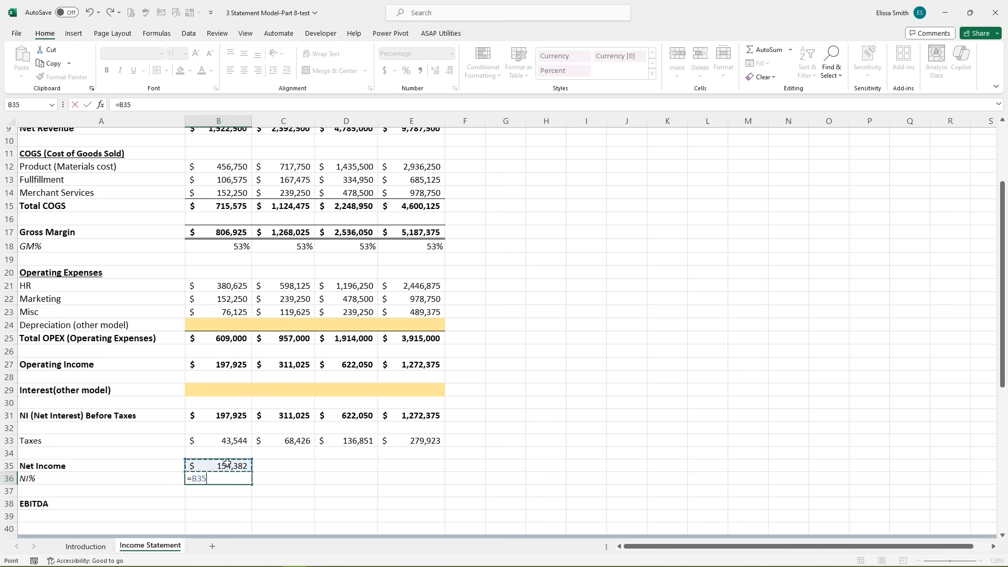
{"action": "type", "text": "/"}
{"action": "scroll", "coordinate": [227, 462], "scroll_direction": "up", "scroll_amount": 2}
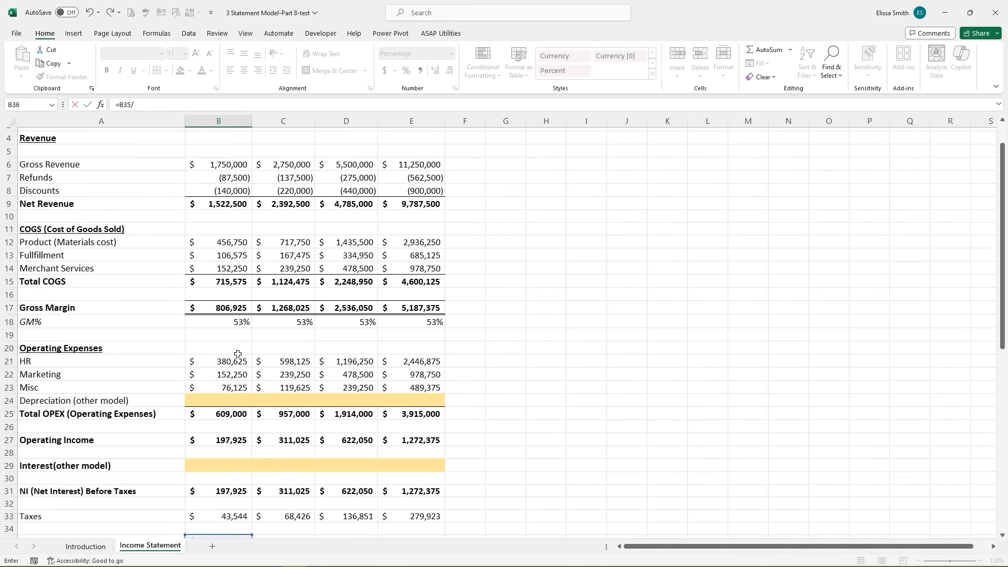
{"action": "left_click", "coordinate": [220, 206]}
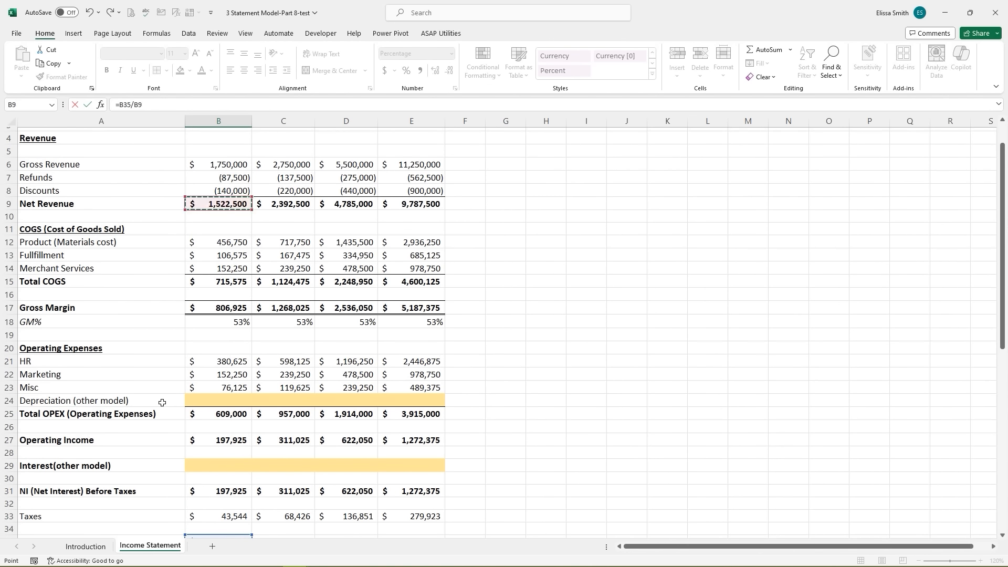
{"action": "scroll", "coordinate": [162, 403], "scroll_direction": "down", "scroll_amount": 1}
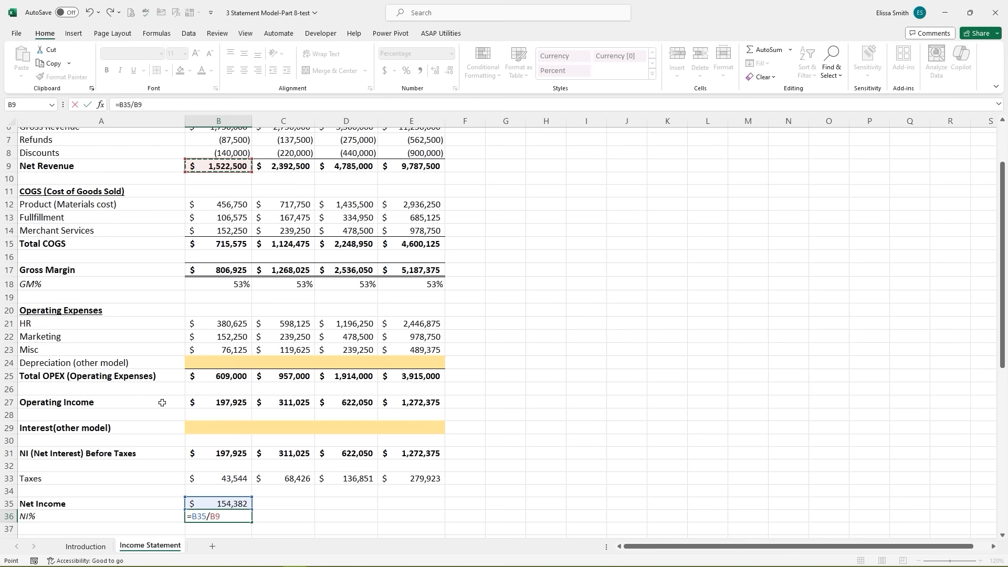
{"action": "scroll", "coordinate": [162, 403], "scroll_direction": "down", "scroll_amount": 2}
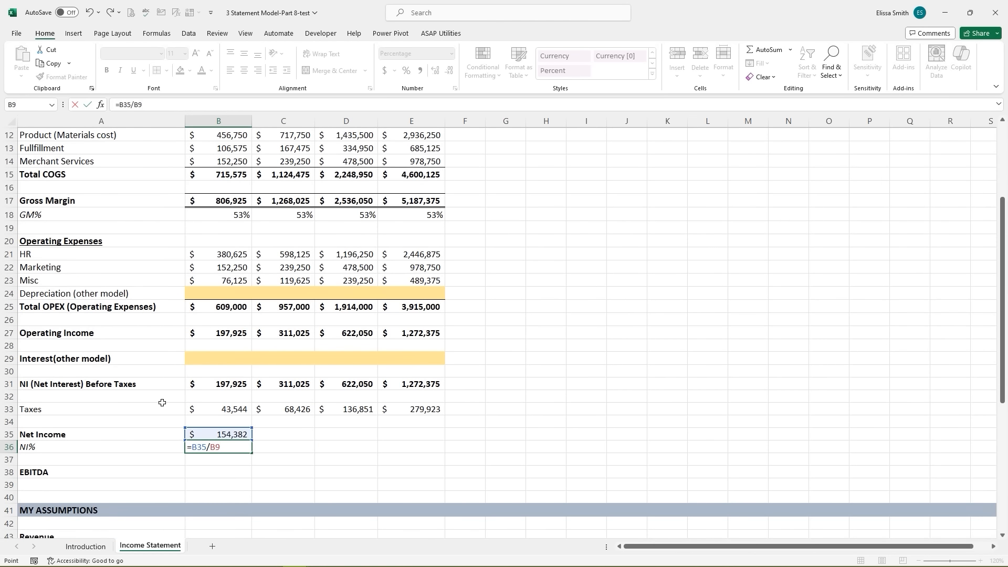
{"action": "key", "text": "Return"}
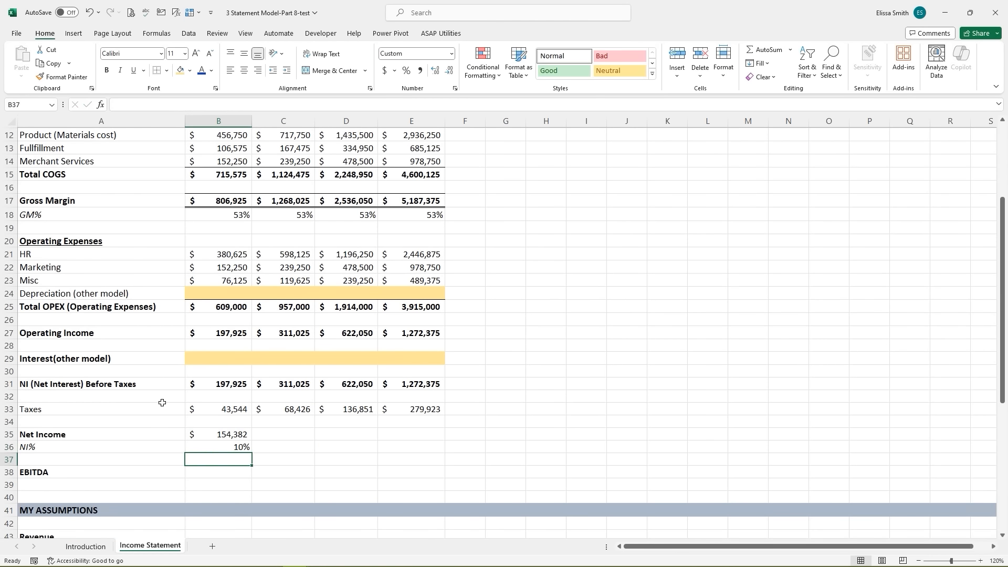
- Fill the Net Income and NI% formulas right through column E
{"action": "left_click", "coordinate": [209, 447]}
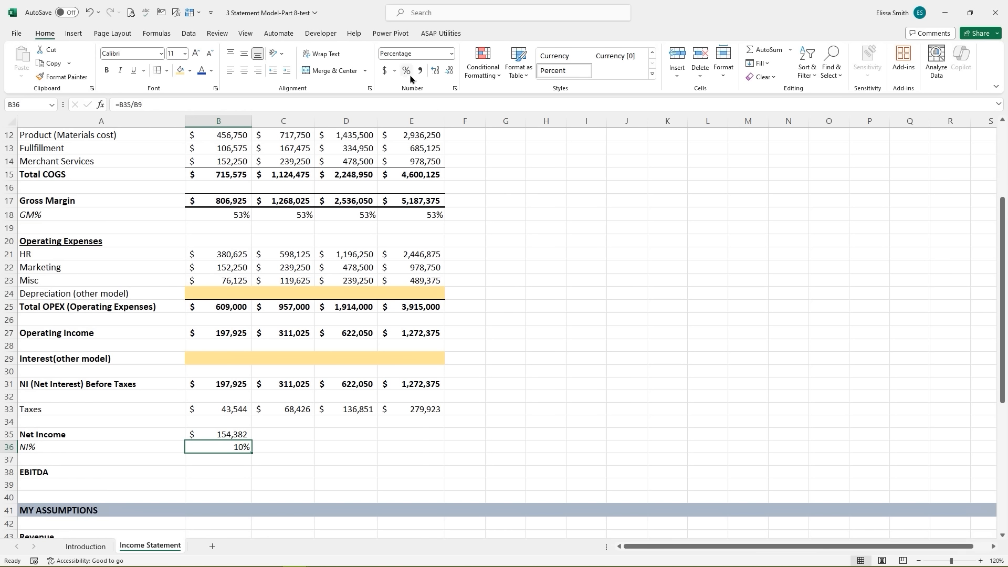
{"action": "left_click", "coordinate": [229, 435]}
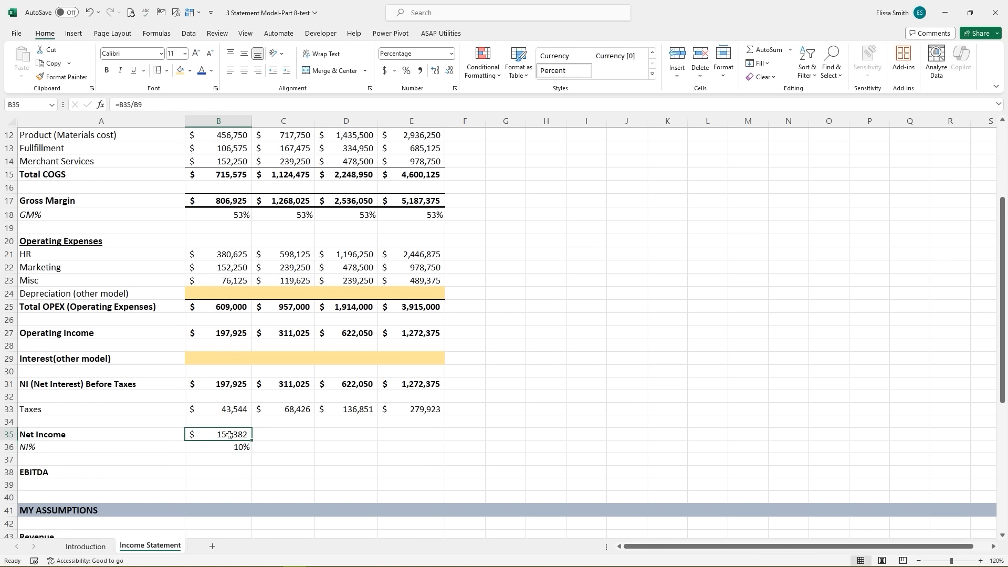
{"action": "left_click_drag", "start_coordinate": [252, 441], "coordinate": [432, 439]}
{"action": "left_click", "coordinate": [231, 447]}
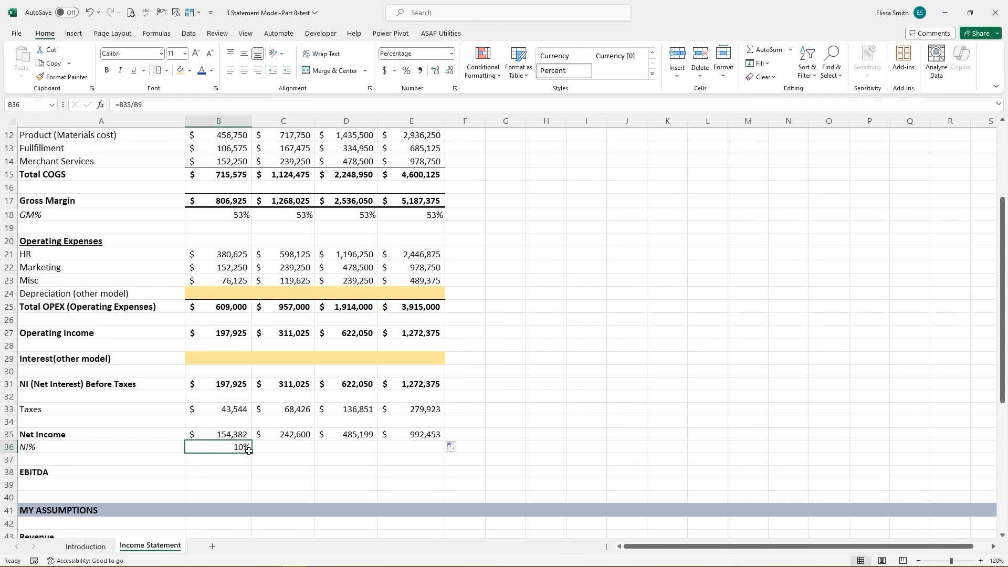
{"action": "left_click_drag", "start_coordinate": [253, 455], "coordinate": [417, 447]}
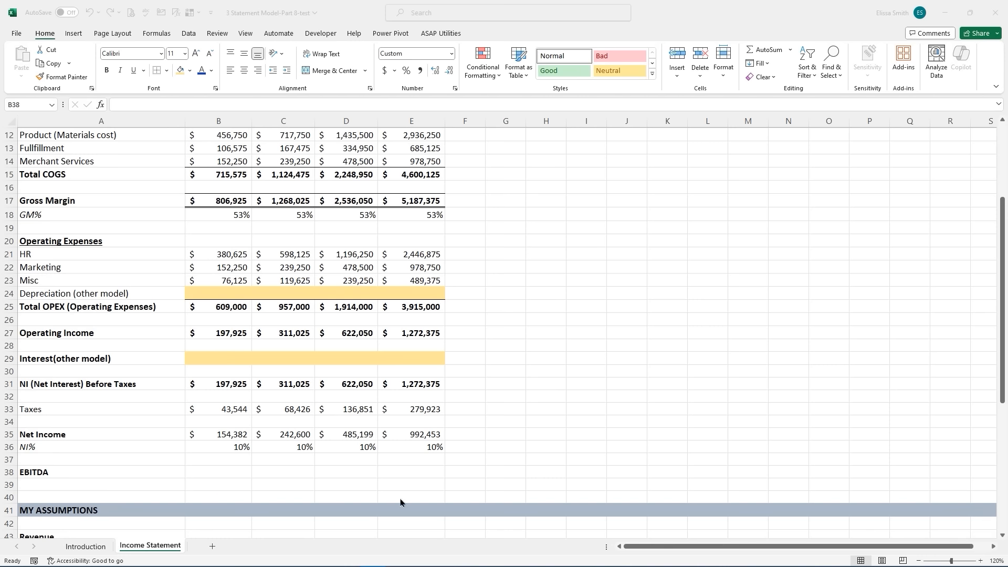
- Calculate EBITDA as =B27+B24 in B38 and fill it across all years
{"action": "left_click", "coordinate": [192, 471]}
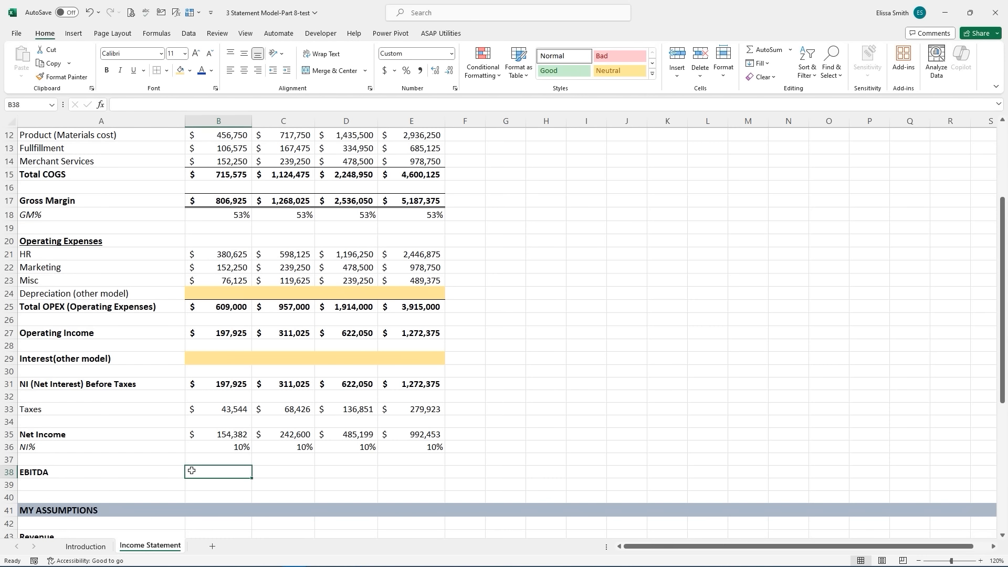
{"action": "type", "text": "="}
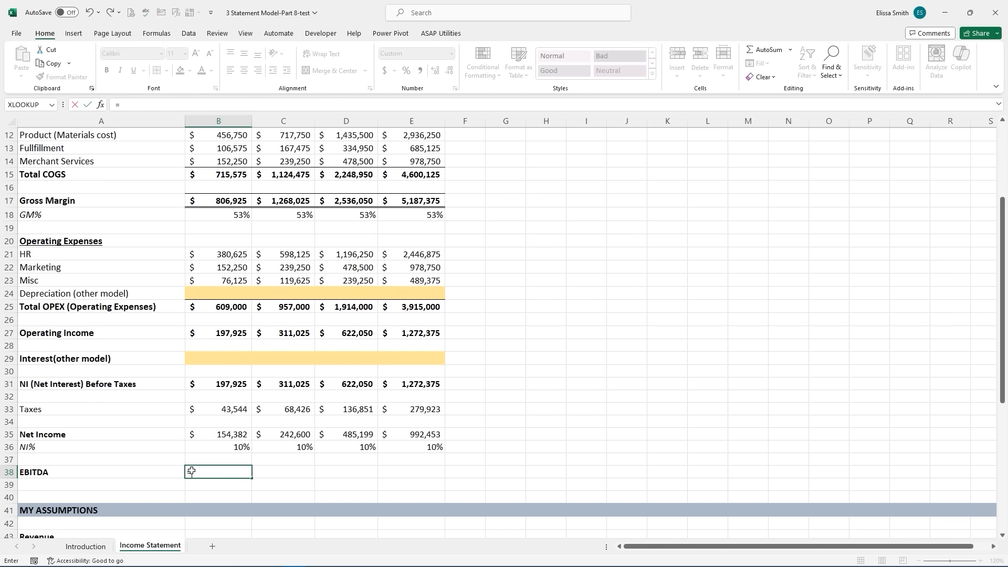
{"action": "left_click", "coordinate": [209, 335]}
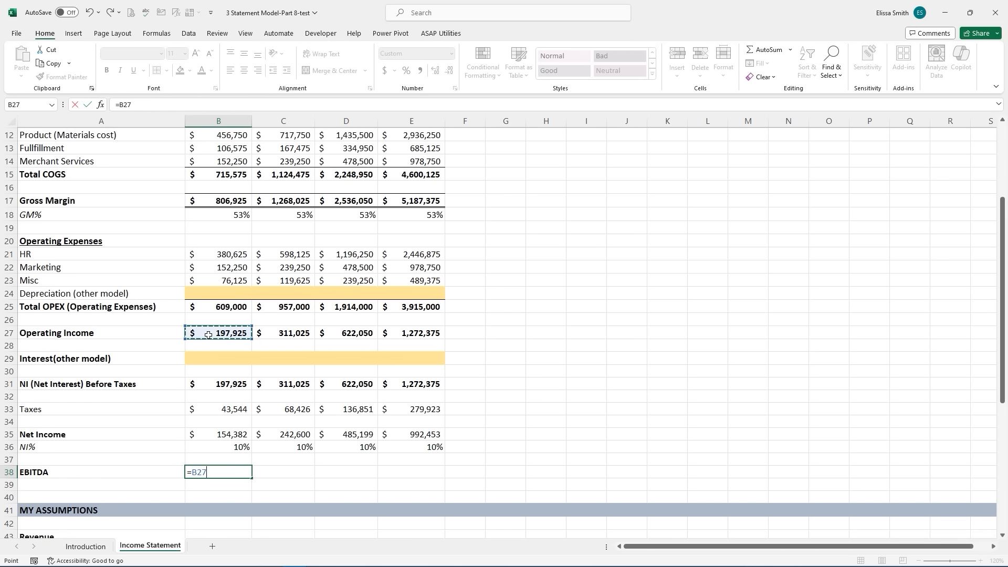
{"action": "type", "text": "+"}
{"action": "left_click", "coordinate": [210, 295]}
{"action": "key", "text": "Return"}
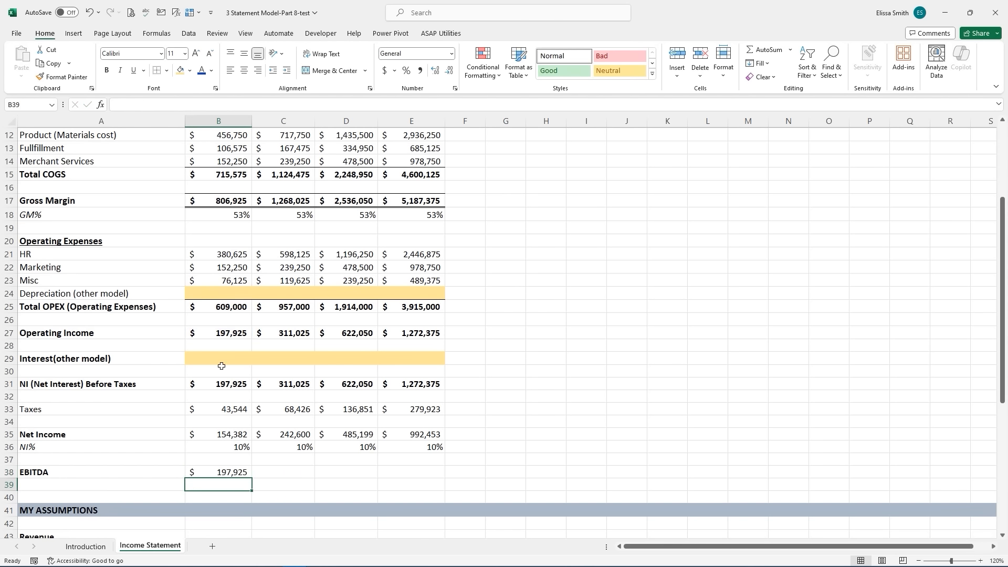
{"action": "left_click", "coordinate": [230, 470]}
{"action": "left_click_drag", "start_coordinate": [251, 478], "coordinate": [423, 478]}
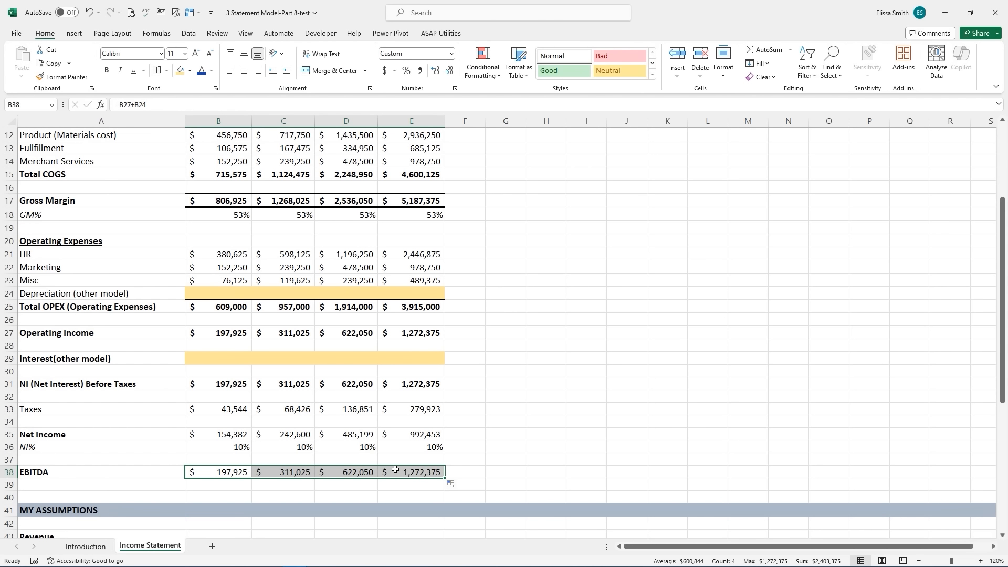
- Bold the Net Income values, re-enter NI% as =B35/B9, and italicize it
{"action": "left_click_drag", "start_coordinate": [194, 434], "coordinate": [428, 434]}
{"action": "key", "text": "ctrl+b"}
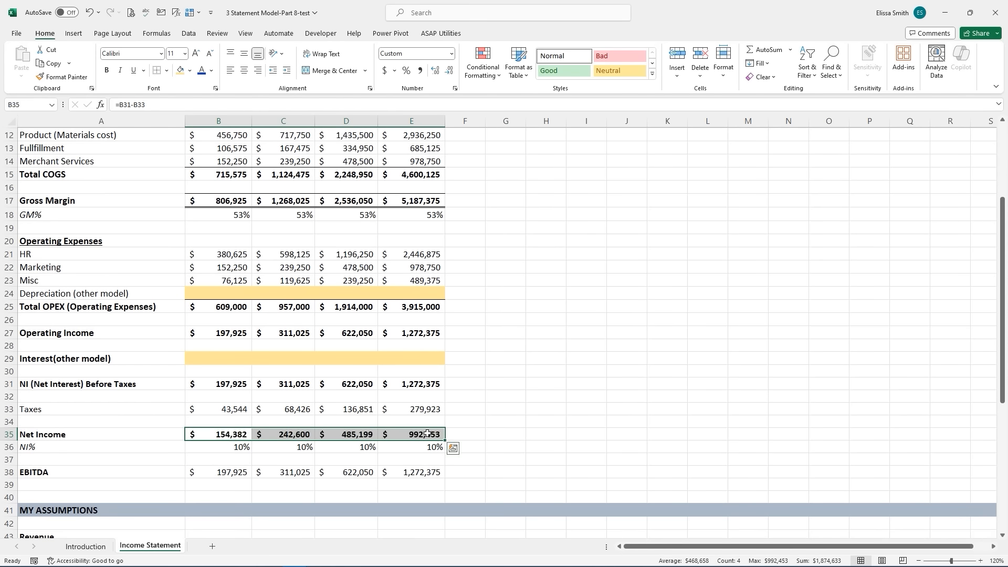
{"action": "left_click_drag", "start_coordinate": [205, 447], "coordinate": [418, 448]}
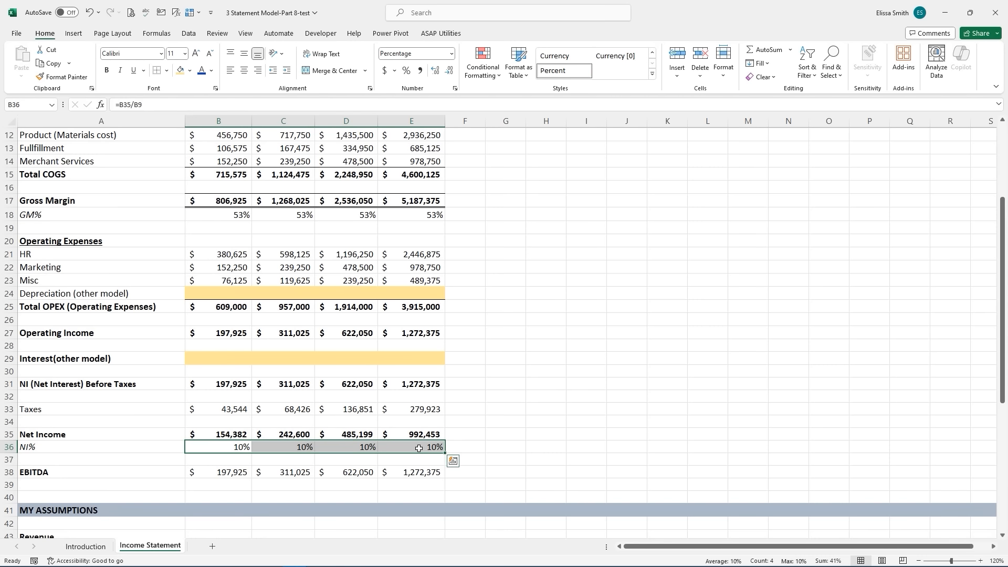
{"action": "key", "text": "BackSpace"}
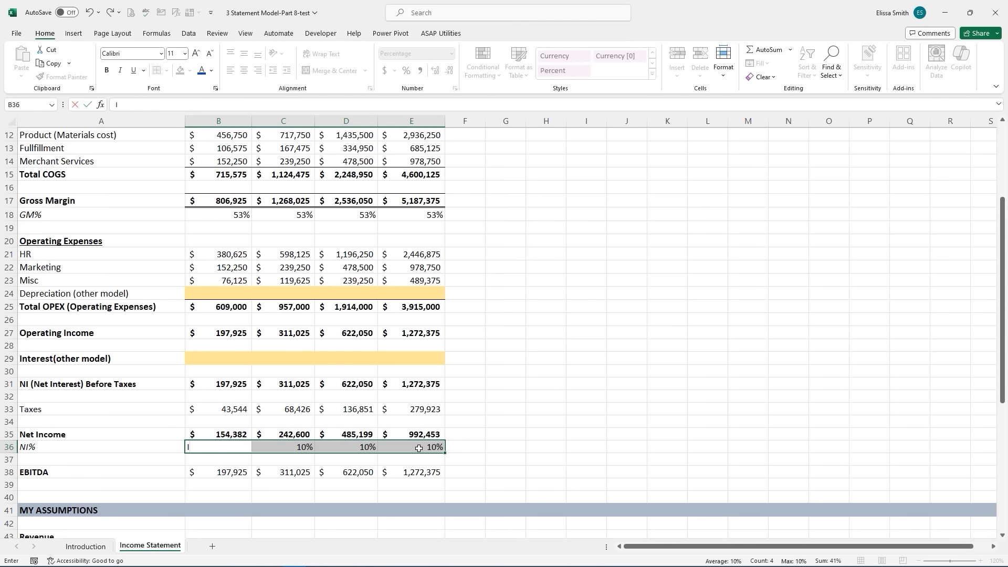
{"action": "type", "text": "=B35/B9"}
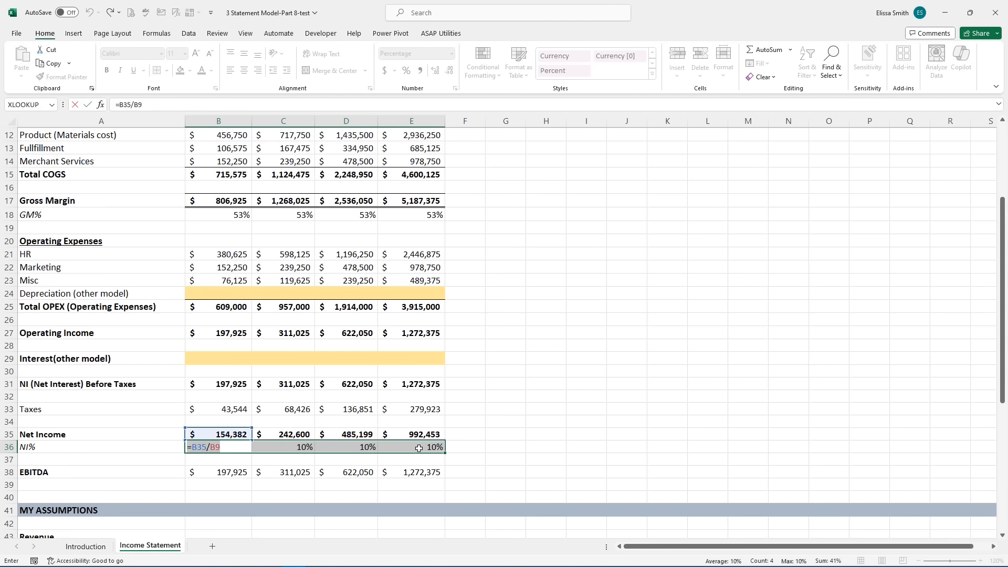
{"action": "key", "text": "Return"}
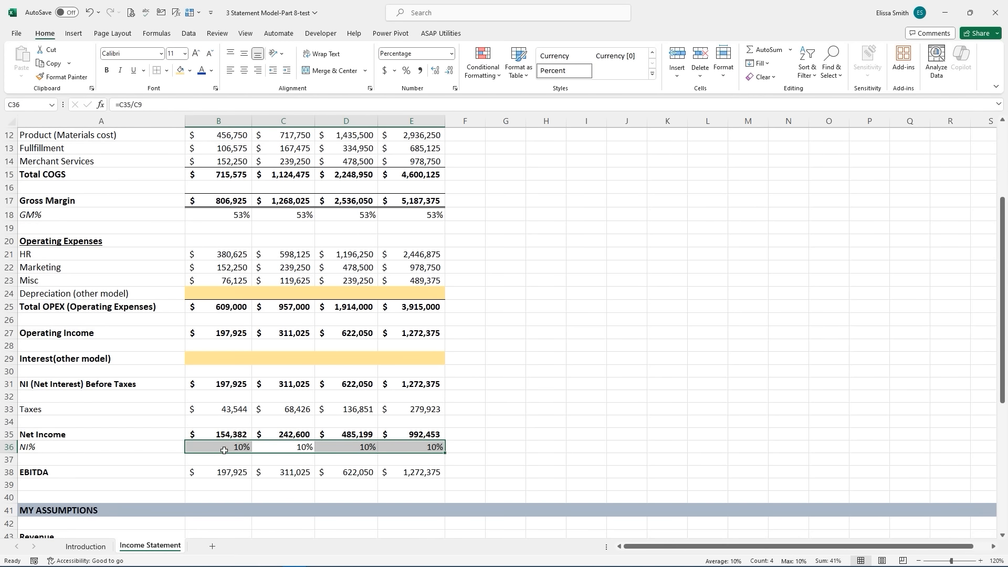
{"action": "key", "text": "ctrl+i"}
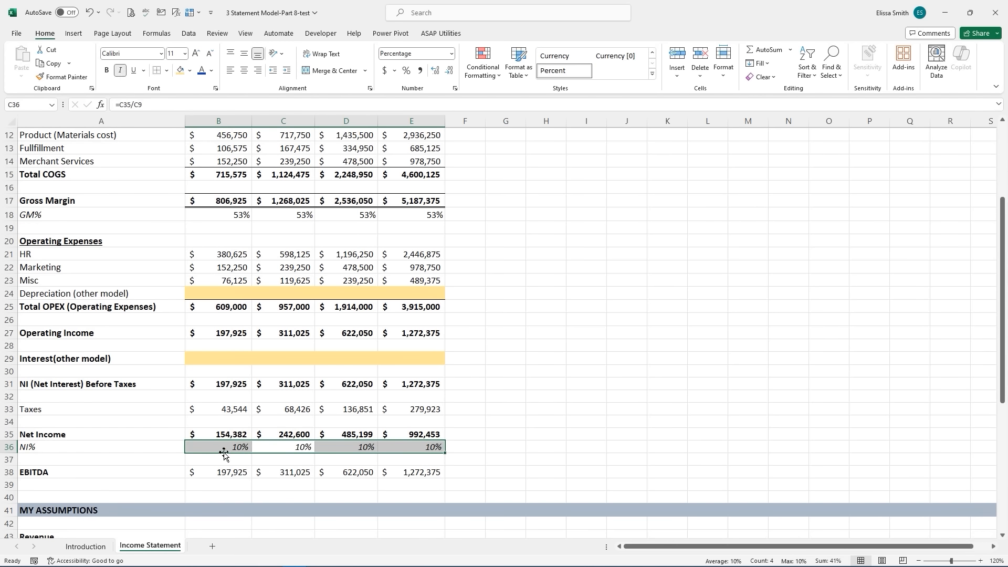
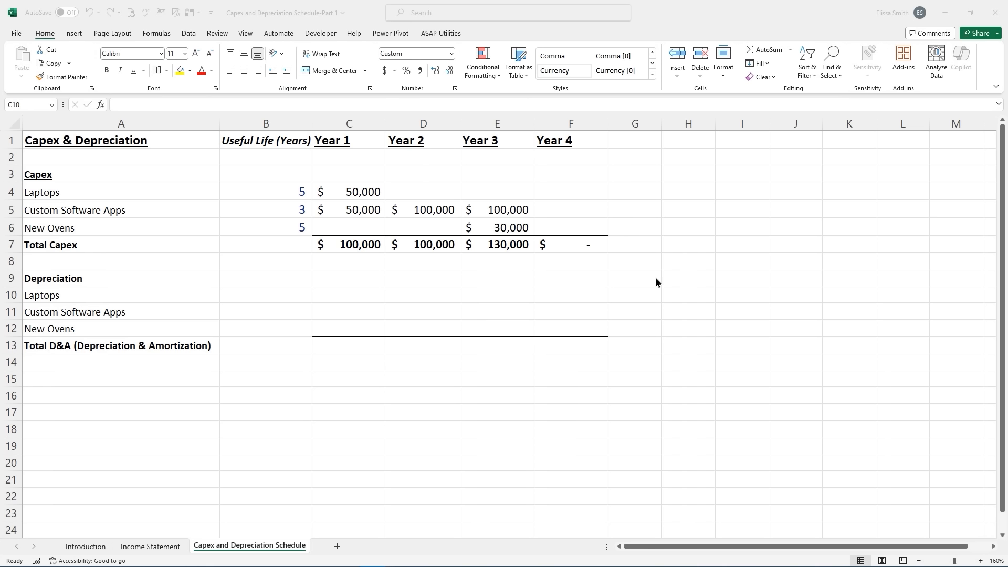
- Enter =$C$4/$B$4 in C10 and fill to F10 for $10,000 laptop depreciation each year
{"action": "left_click", "coordinate": [344, 295]}
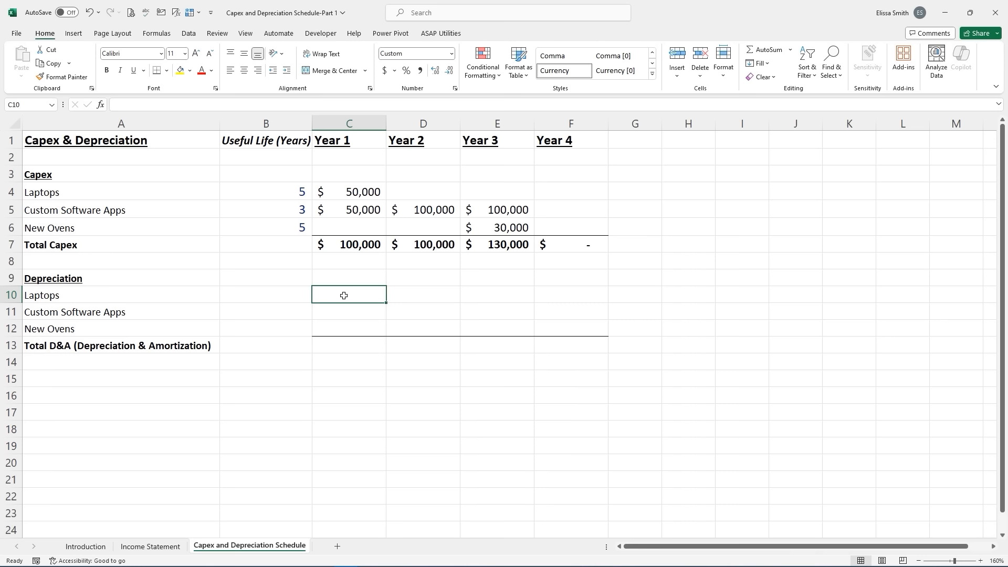
{"action": "type", "text": "="}
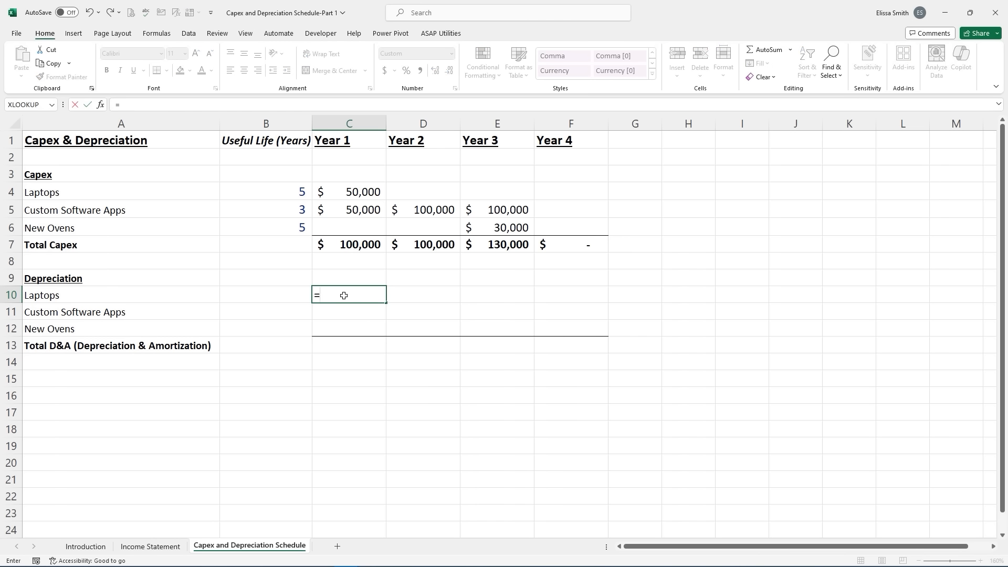
{"action": "left_click", "coordinate": [357, 191]}
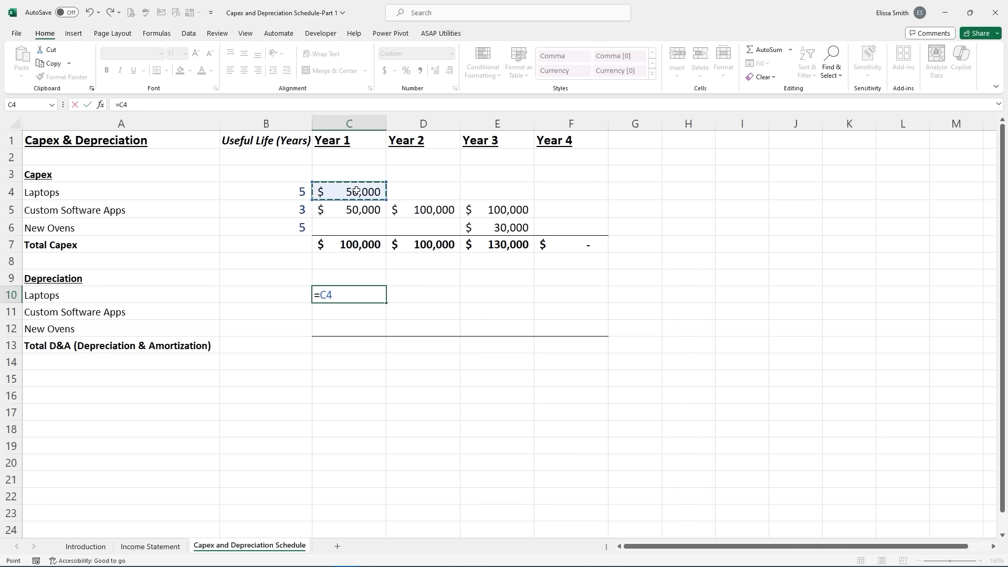
{"action": "key", "text": "F4"}
{"action": "type", "text": "/"}
{"action": "left_click", "coordinate": [263, 191]}
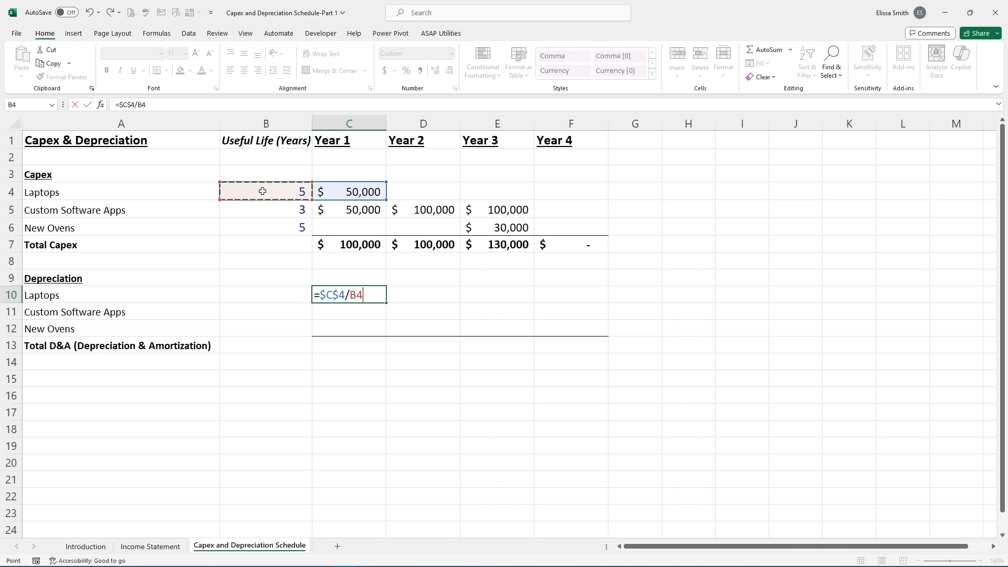
{"action": "key", "text": "F4"}
{"action": "key", "text": "Return"}
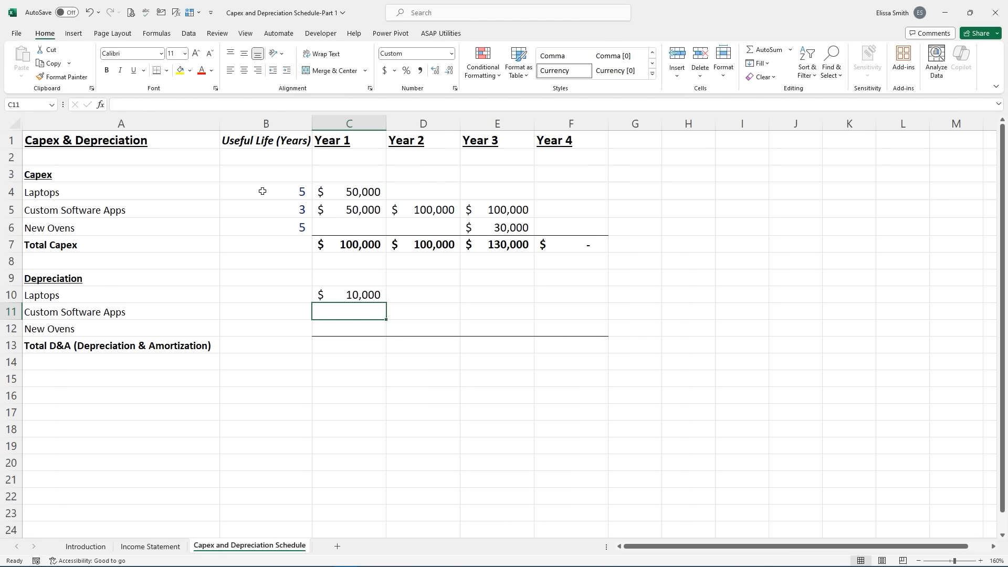
{"action": "left_click", "coordinate": [354, 292]}
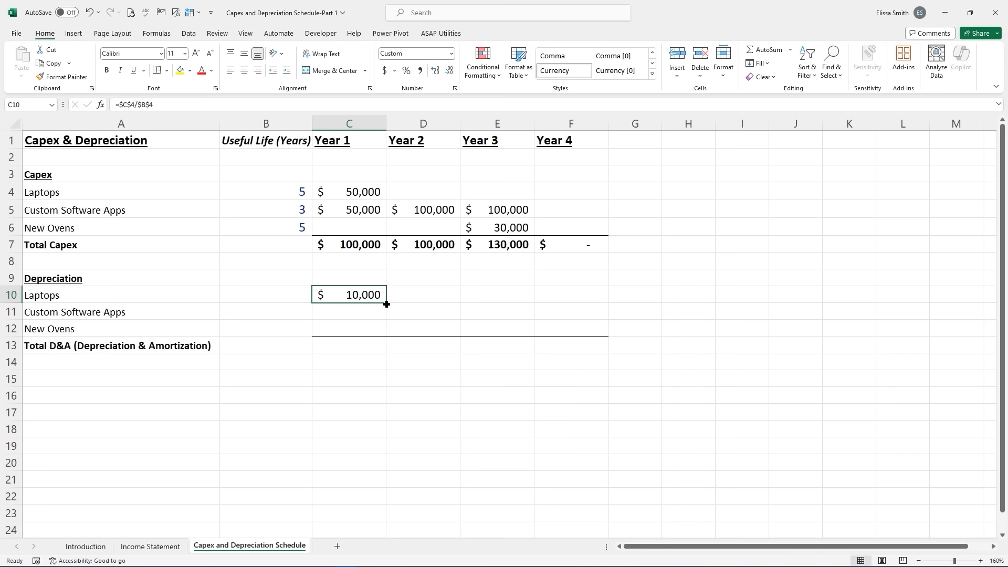
{"action": "left_click_drag", "start_coordinate": [387, 304], "coordinate": [590, 299]}
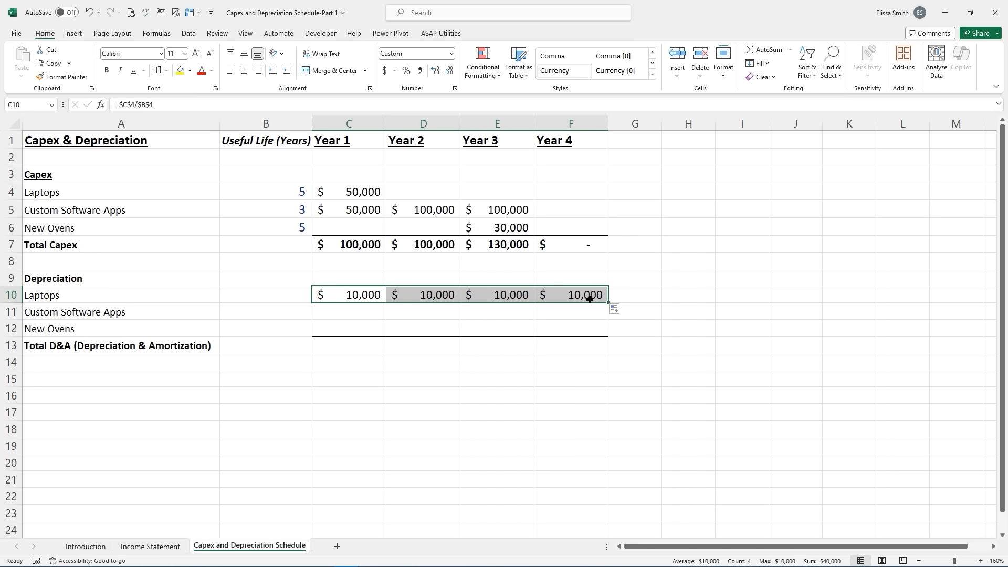
{"action": "left_click", "coordinate": [347, 313]}
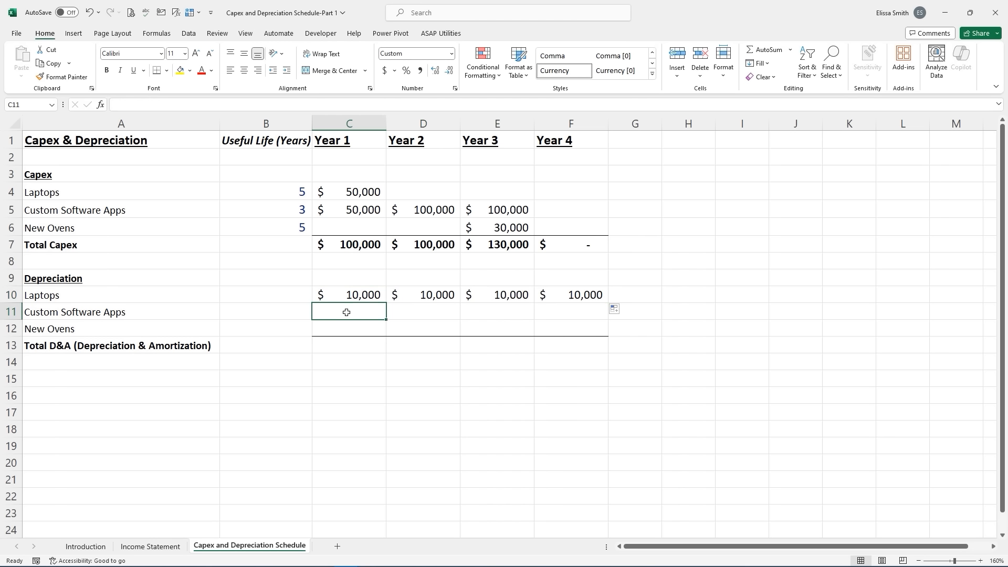
- Enter =$C$5/$B$5 in C11 for $16,667 Year 1 software depreciation
{"action": "left_click", "coordinate": [350, 209]}
{"action": "left_click", "coordinate": [443, 210]}
{"action": "left_click", "coordinate": [492, 213]}
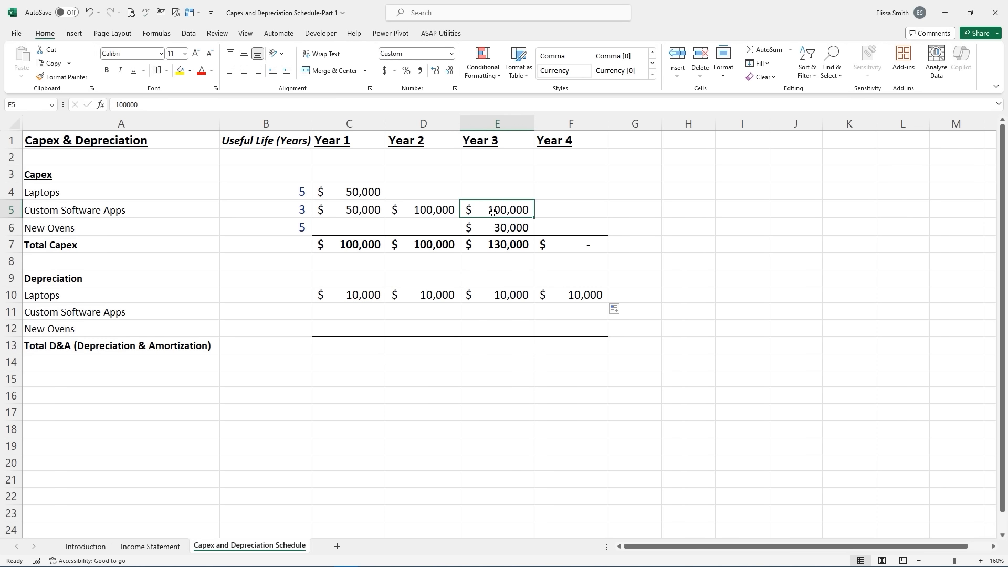
{"action": "left_click", "coordinate": [343, 313]}
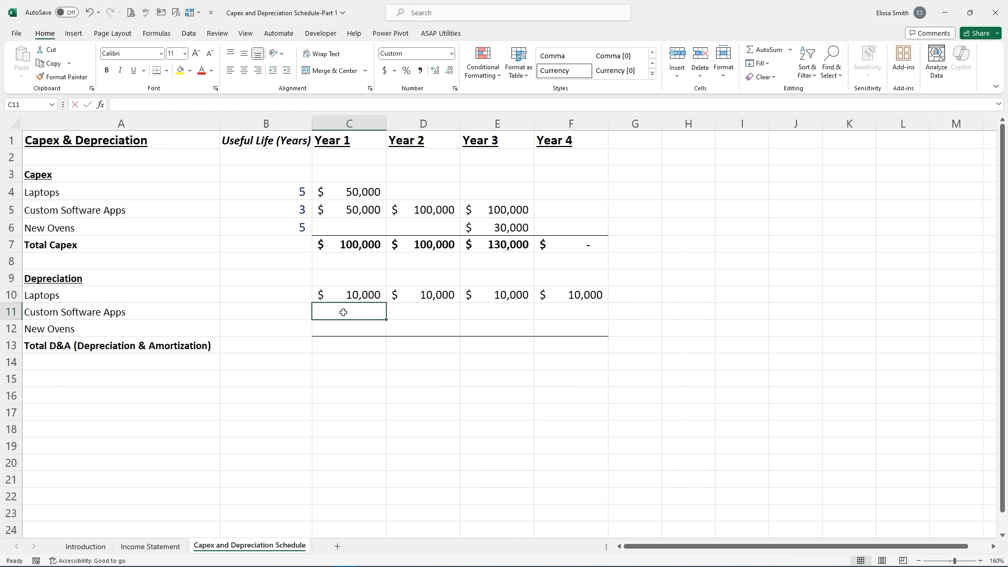
{"action": "type", "text": "="}
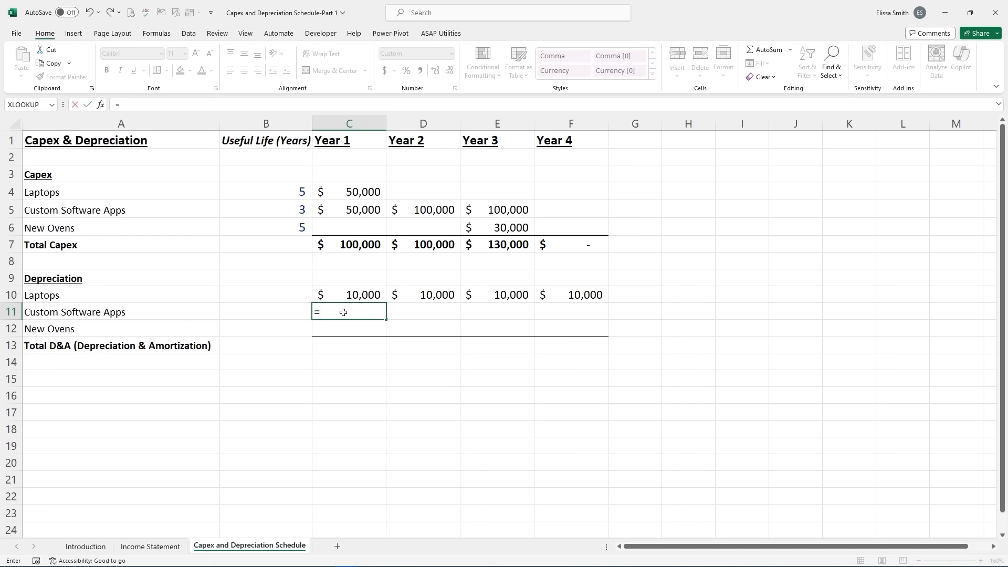
{"action": "left_click", "coordinate": [350, 210]}
{"action": "key", "text": "F4"}
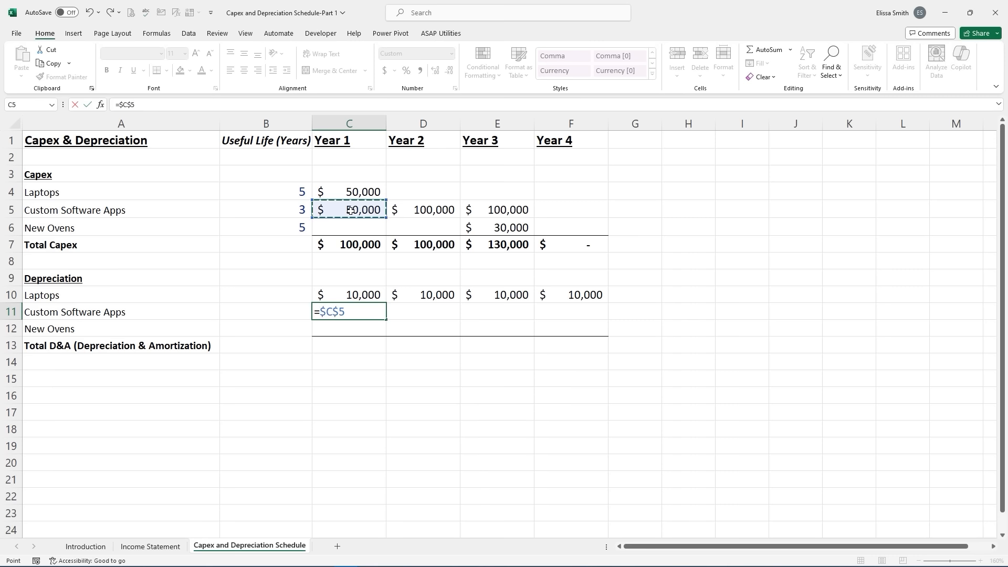
{"action": "type", "text": "/"}
{"action": "left_click", "coordinate": [289, 210]}
{"action": "key", "text": "F4"}
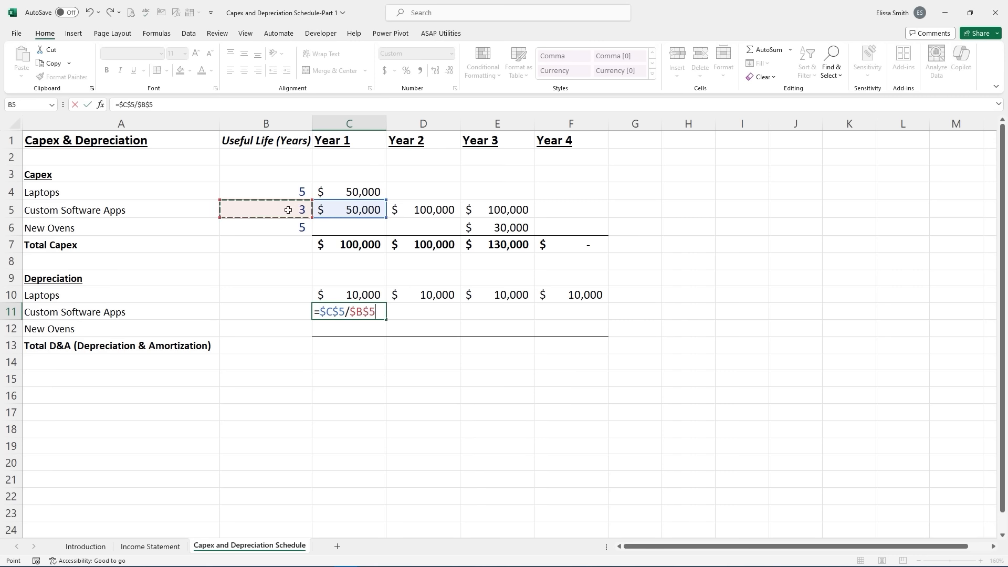
{"action": "key", "text": "Return"}
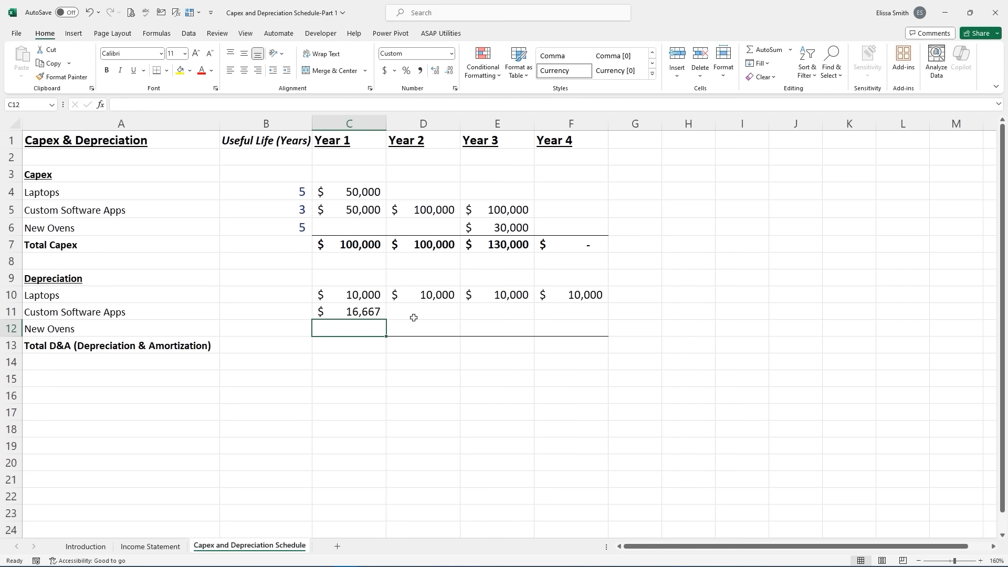
- Fill into Year 2 and extend D11 to =$C$5/$B$5+$D$5/$B$5, giving $50,000
{"action": "left_click", "coordinate": [374, 311]}
{"action": "left_click_drag", "start_coordinate": [386, 319], "coordinate": [440, 319]}
{"action": "key", "text": "ctrl"}
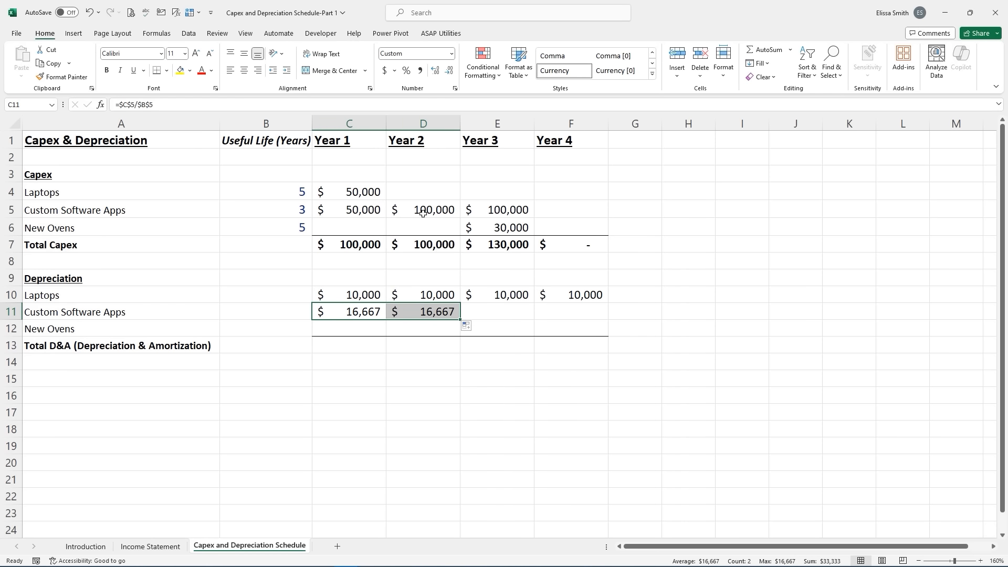
{"action": "left_click", "coordinate": [436, 313]}
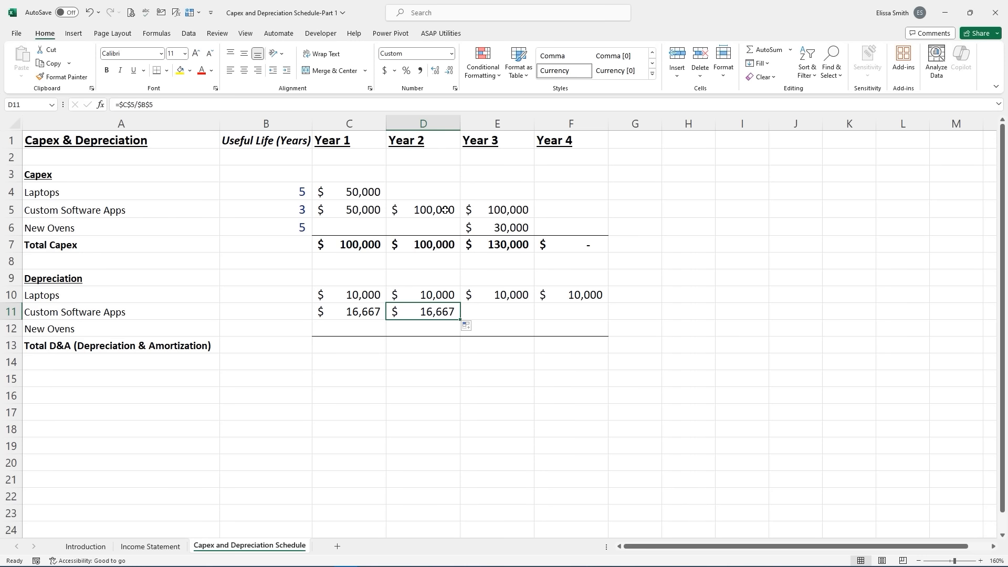
{"action": "double_click", "coordinate": [438, 312]}
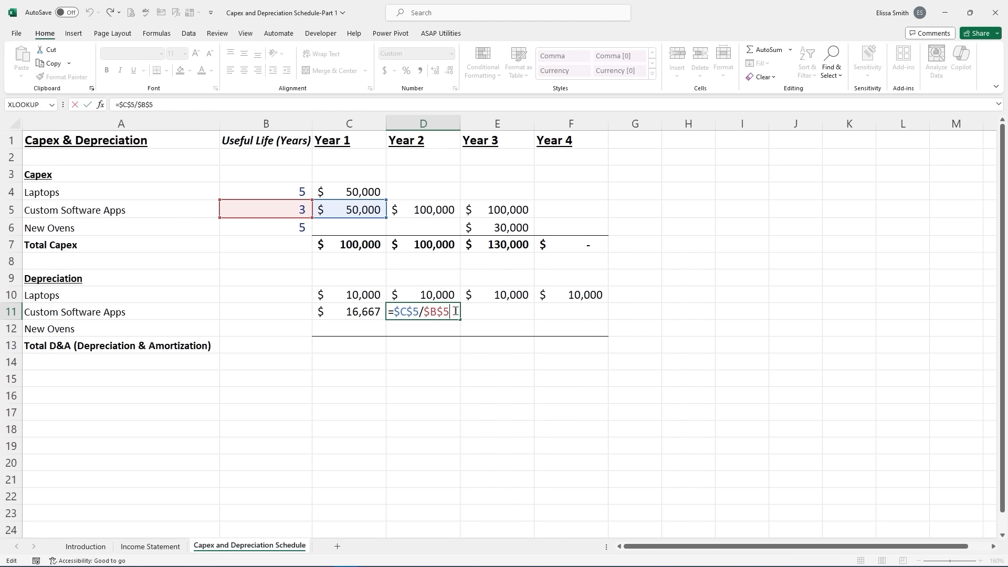
{"action": "type", "text": "+"}
{"action": "left_click", "coordinate": [433, 210]}
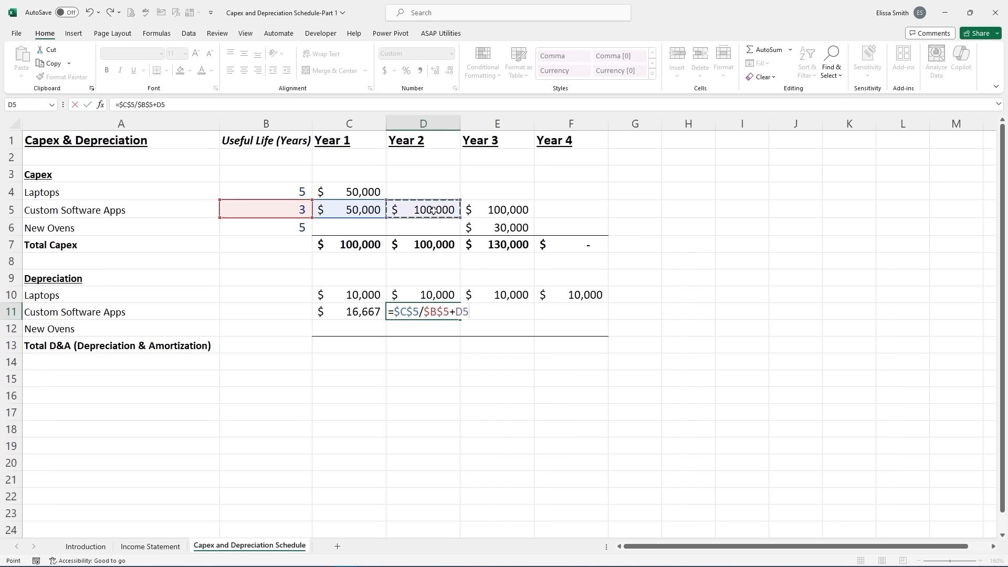
{"action": "key", "text": "F4"}
{"action": "type", "text": "/"}
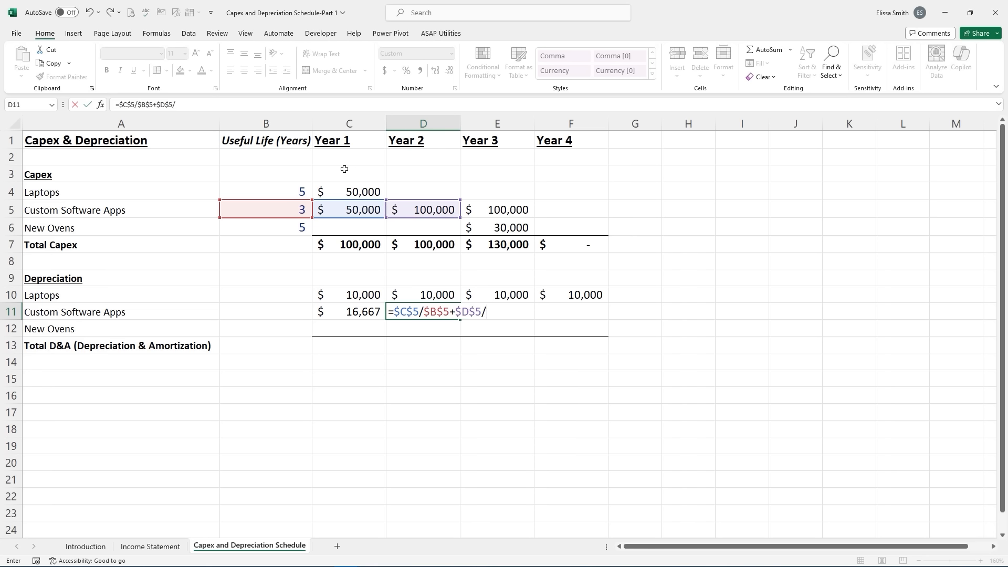
{"action": "left_click", "coordinate": [289, 205]}
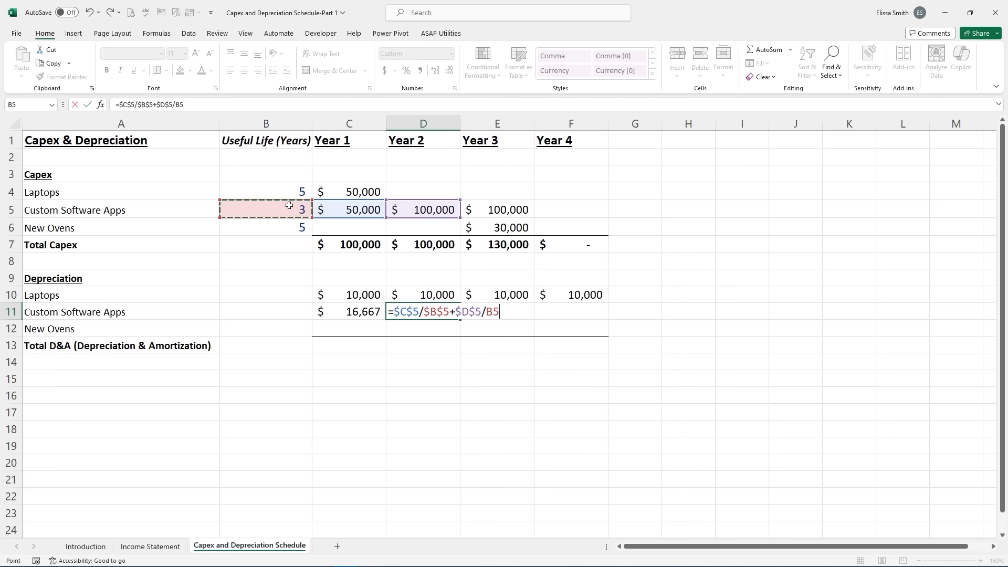
{"action": "key", "text": "F4"}
{"action": "key", "text": "Return"}
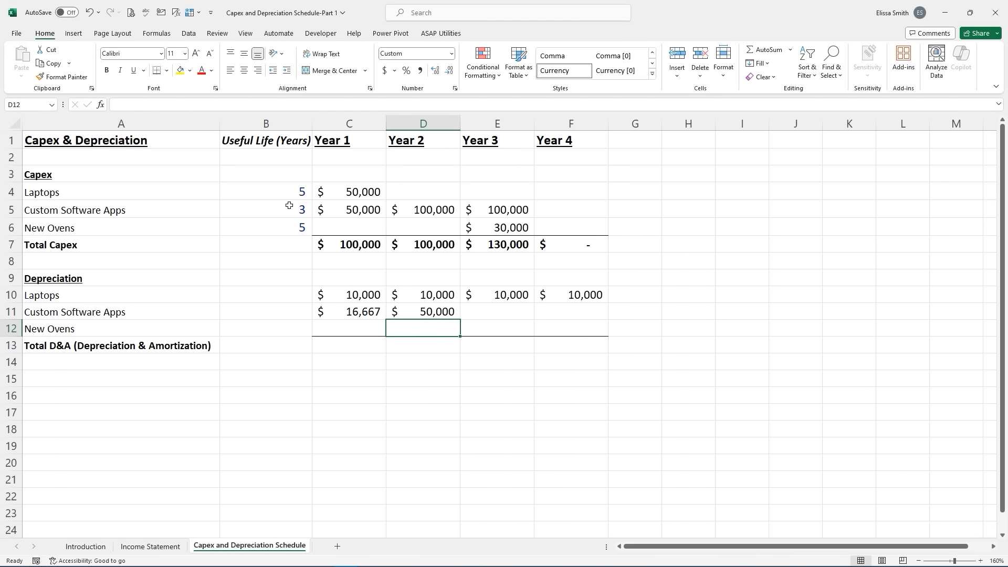
{"action": "left_click", "coordinate": [439, 312]}
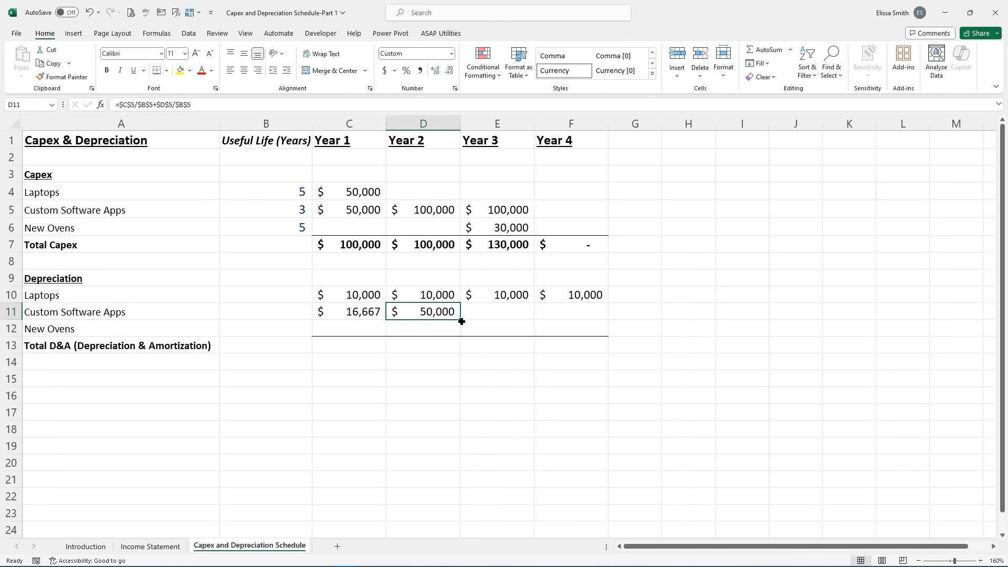
{"action": "left_click_drag", "start_coordinate": [461, 321], "coordinate": [514, 318]}
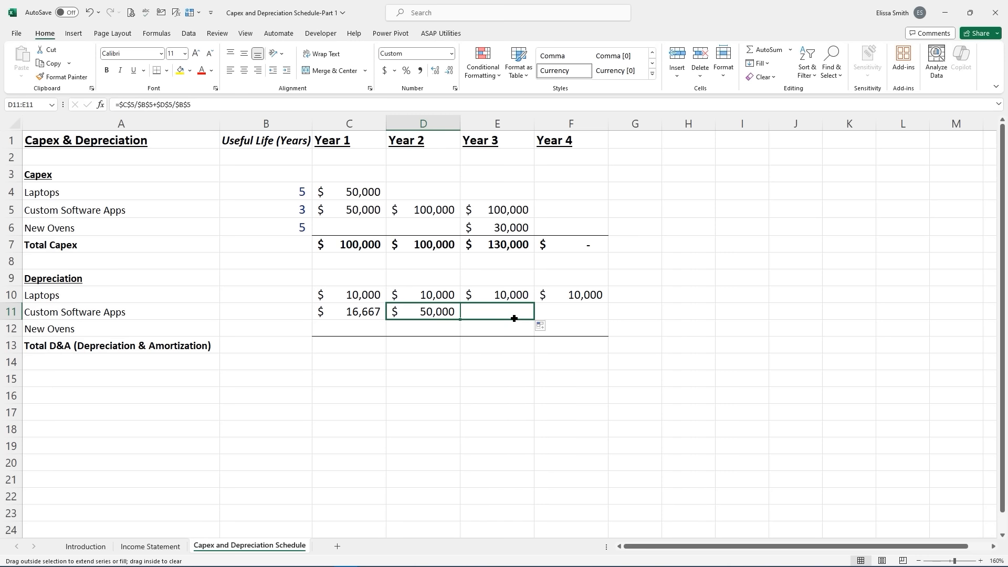
- Add the Year 3 software capex term $E$5/$B$5 to E11 for $83,333, and copy it into Year 4
{"action": "left_click", "coordinate": [510, 314]}
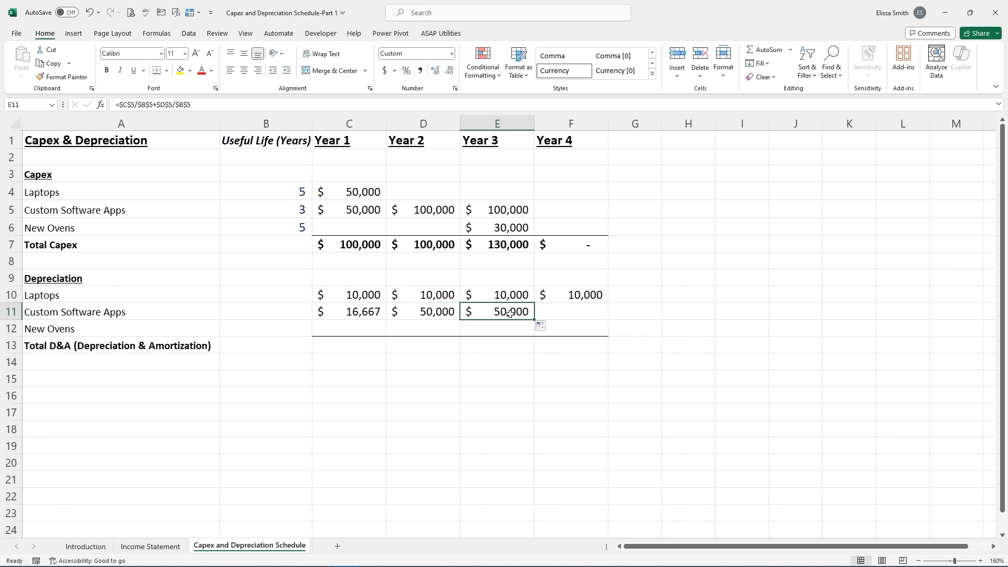
{"action": "key", "text": "ctrl"}
{"action": "double_click", "coordinate": [496, 313]}
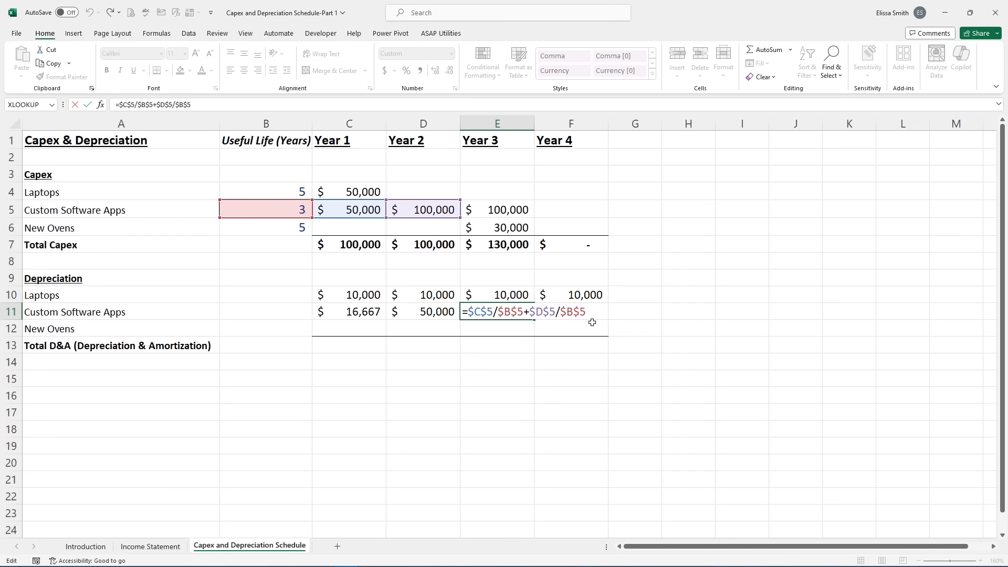
{"action": "type", "text": "="}
{"action": "key", "text": "BackSpace"}
{"action": "left_click", "coordinate": [506, 210]}
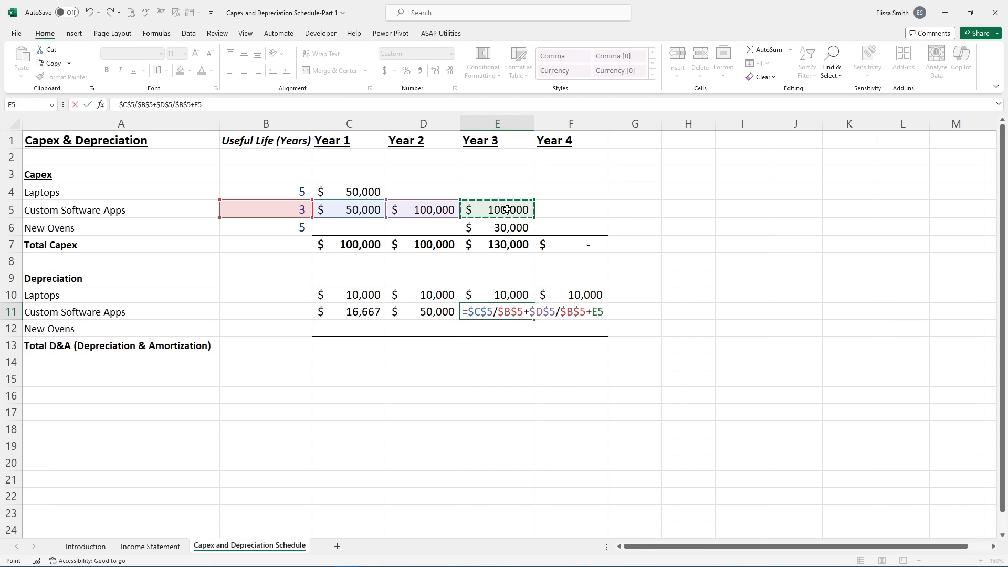
{"action": "key", "text": "F4"}
{"action": "type", "text": "/"}
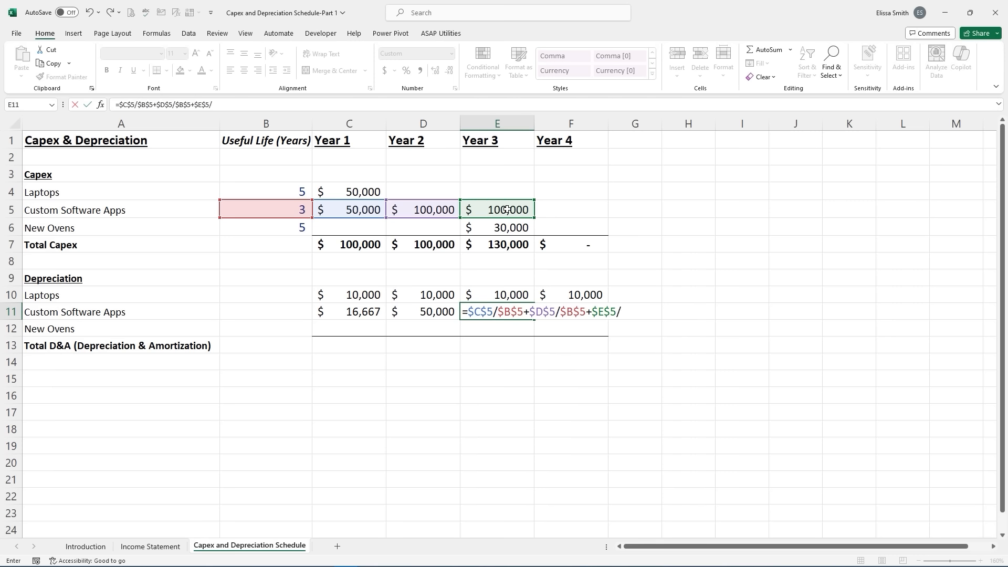
{"action": "left_click", "coordinate": [293, 206]}
{"action": "key", "text": "F4"}
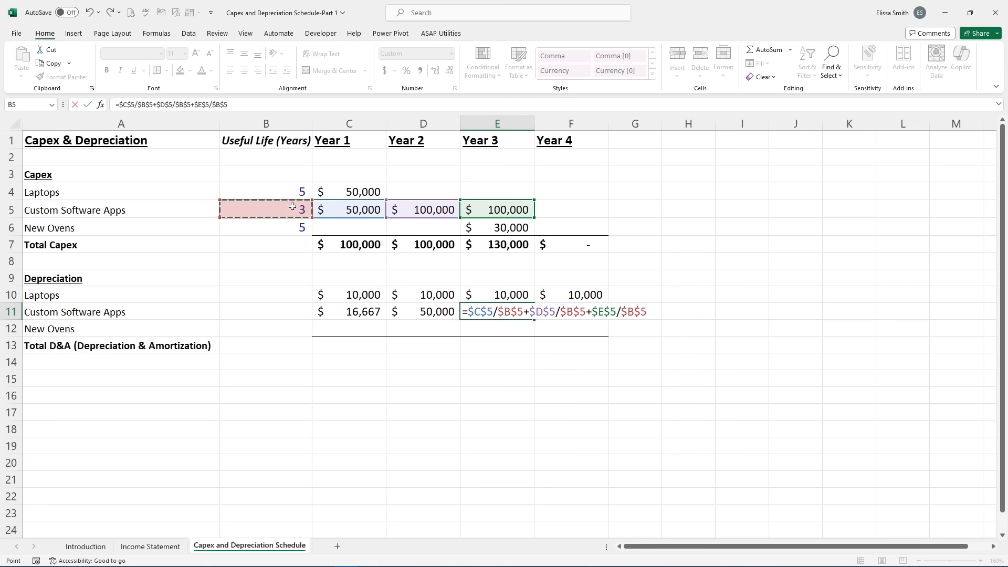
{"action": "key", "text": "Return"}
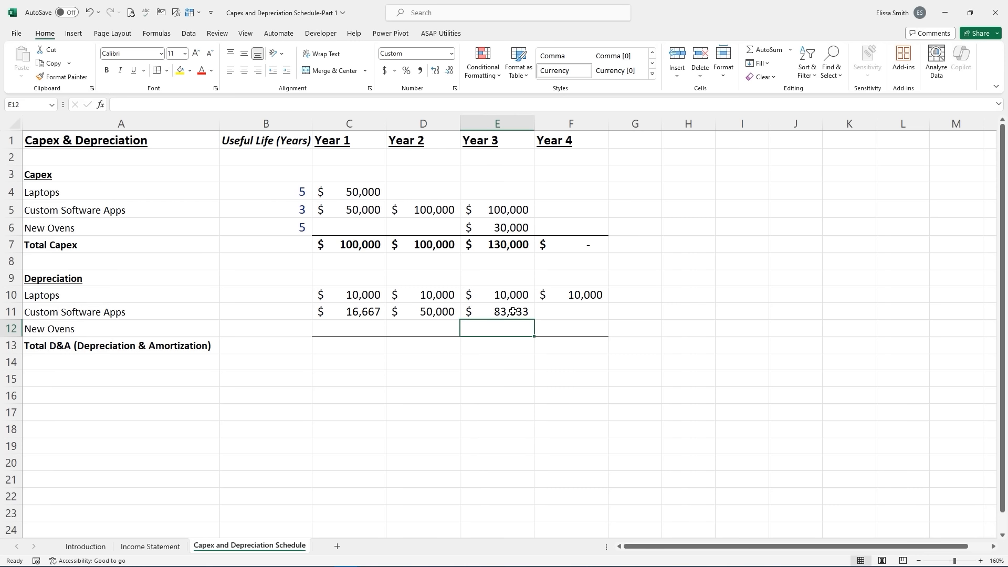
{"action": "left_click", "coordinate": [529, 315]}
{"action": "left_click_drag", "start_coordinate": [531, 318], "coordinate": [580, 313]}
- Delete $C$5/$B$5+ from F11 so Year 4 software depreciation shows $66,667
{"action": "left_click", "coordinate": [580, 314]}
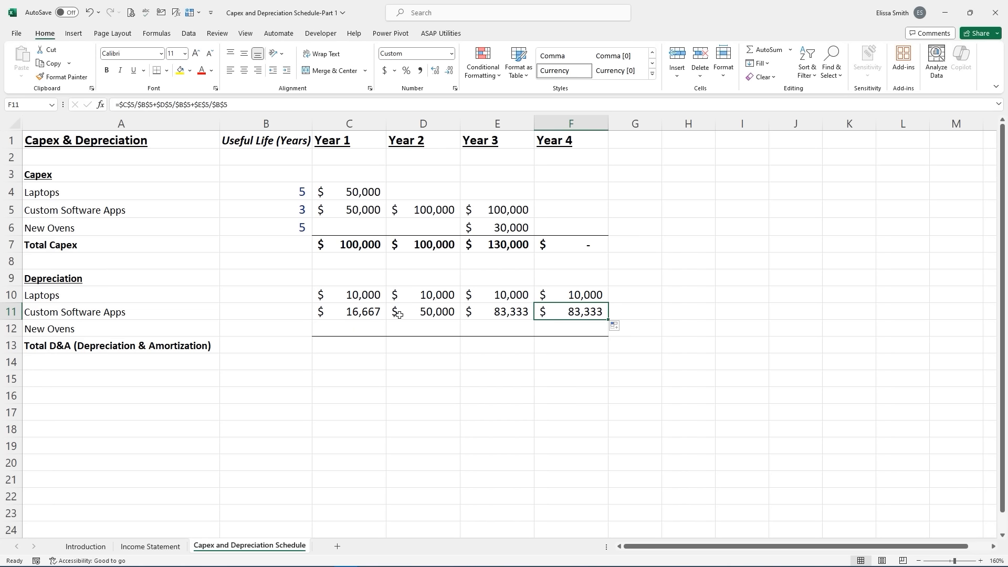
{"action": "double_click", "coordinate": [562, 313]}
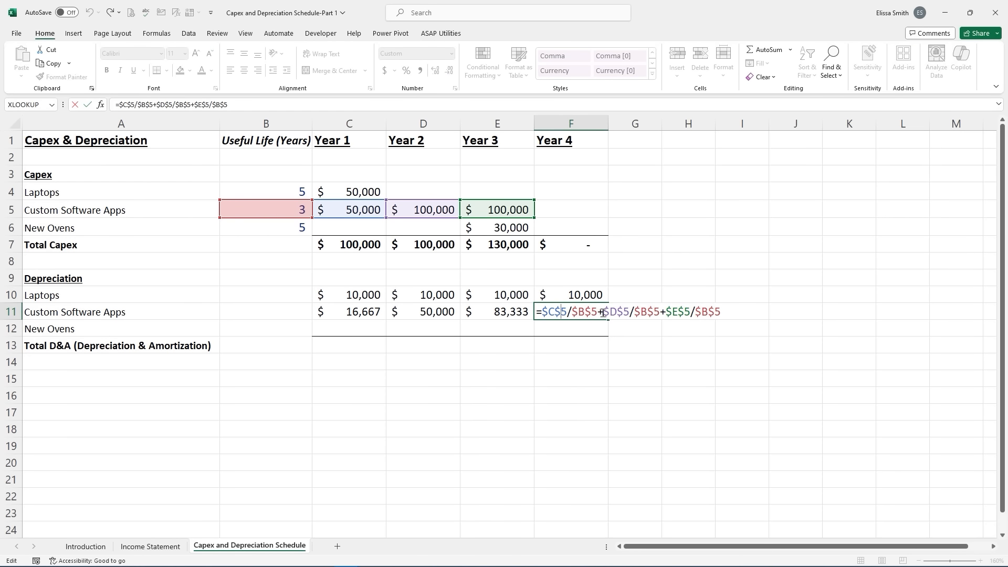
{"action": "left_click_drag", "start_coordinate": [603, 313], "coordinate": [542, 312]}
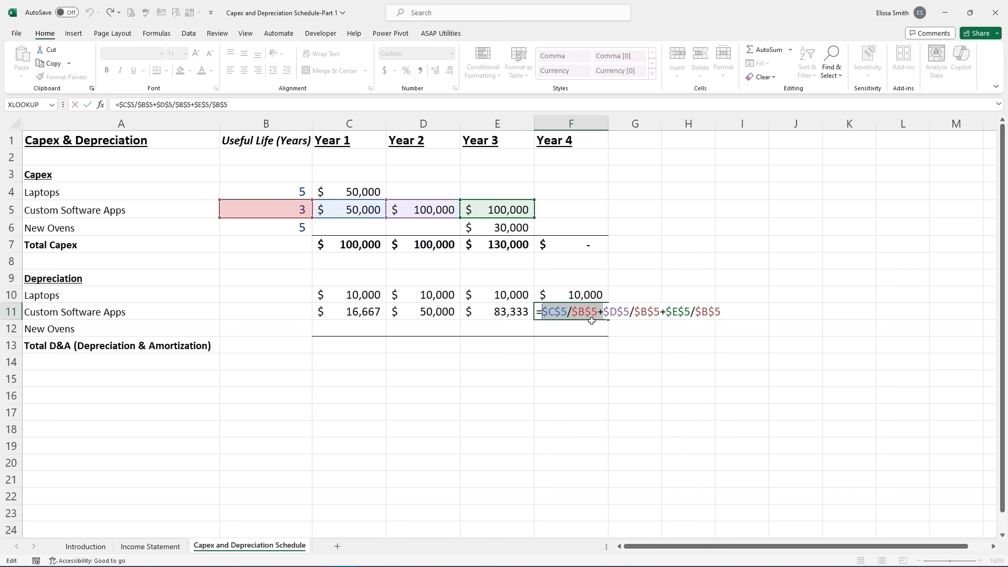
{"action": "key", "text": "Return"}
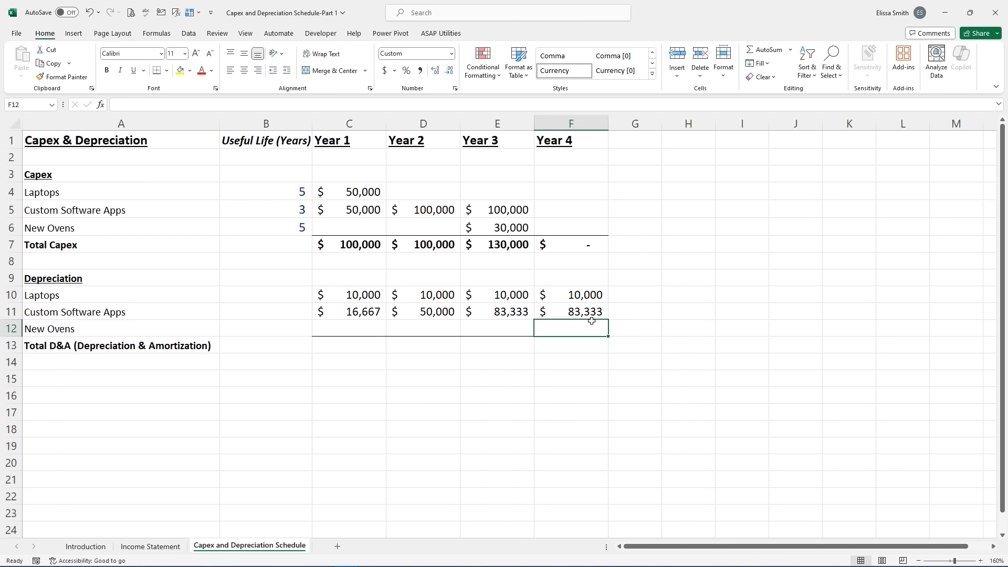
{"action": "left_click", "coordinate": [573, 312]}
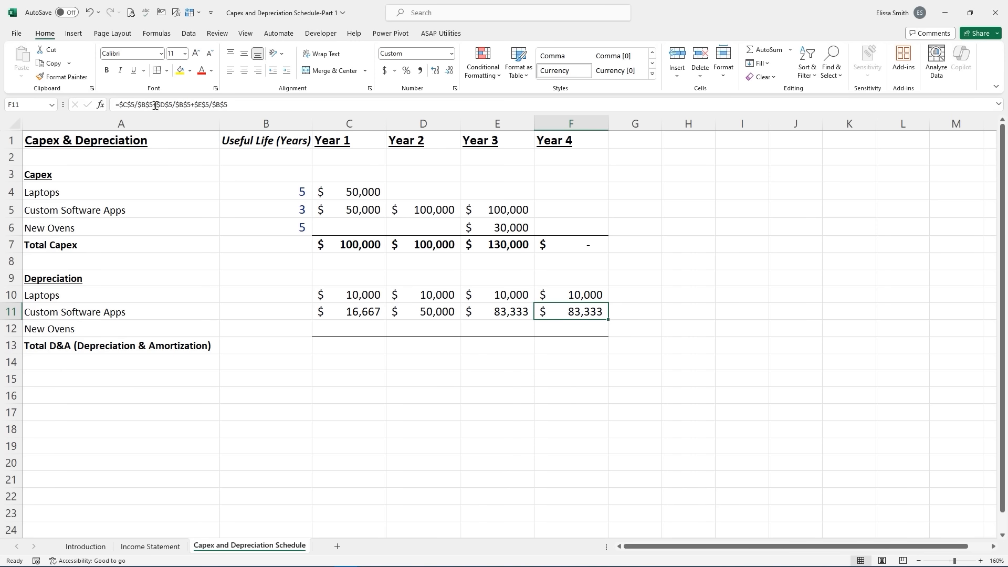
{"action": "left_click_drag", "start_coordinate": [157, 105], "coordinate": [119, 104]}
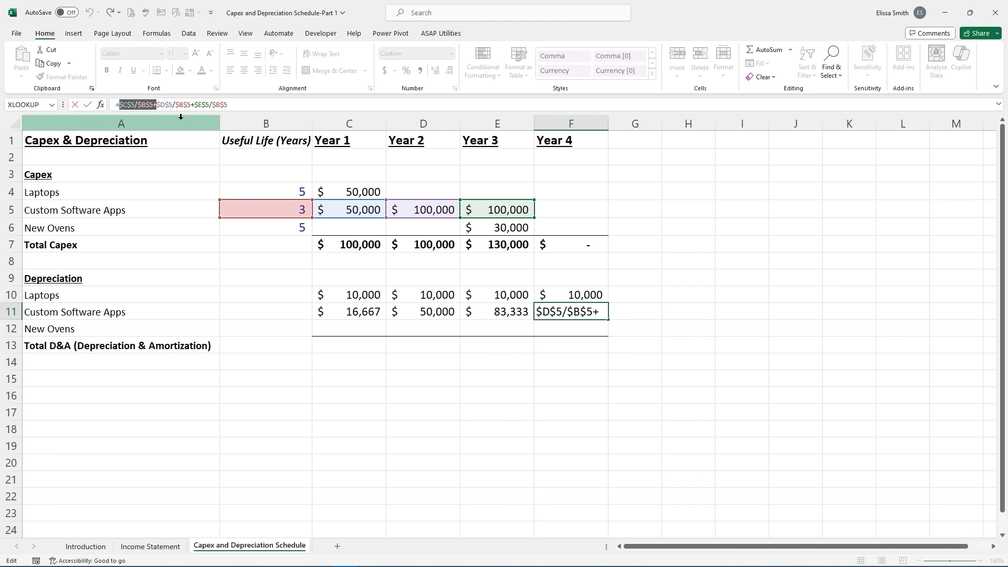
{"action": "key", "text": "BackSpace"}
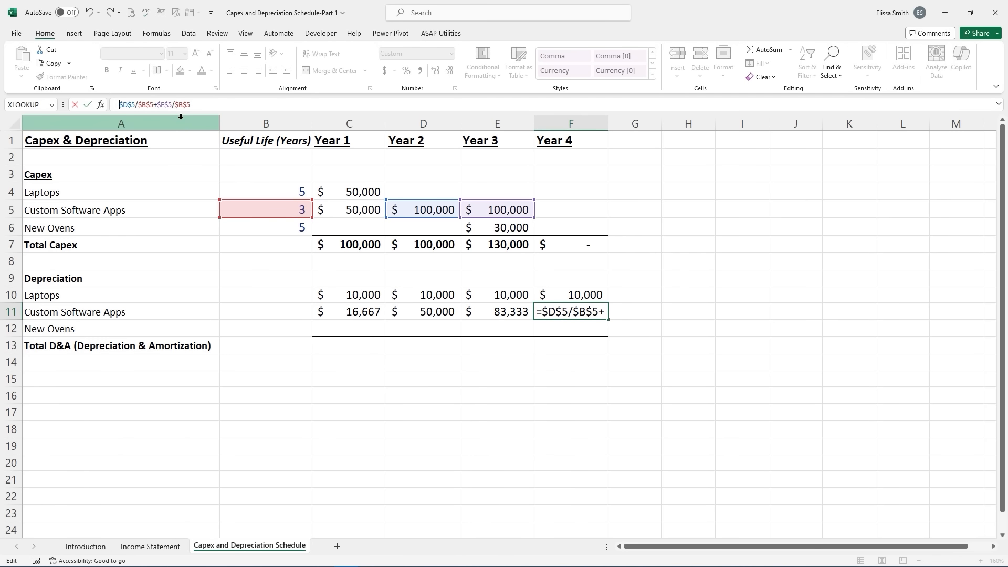
{"action": "key", "text": "Return"}
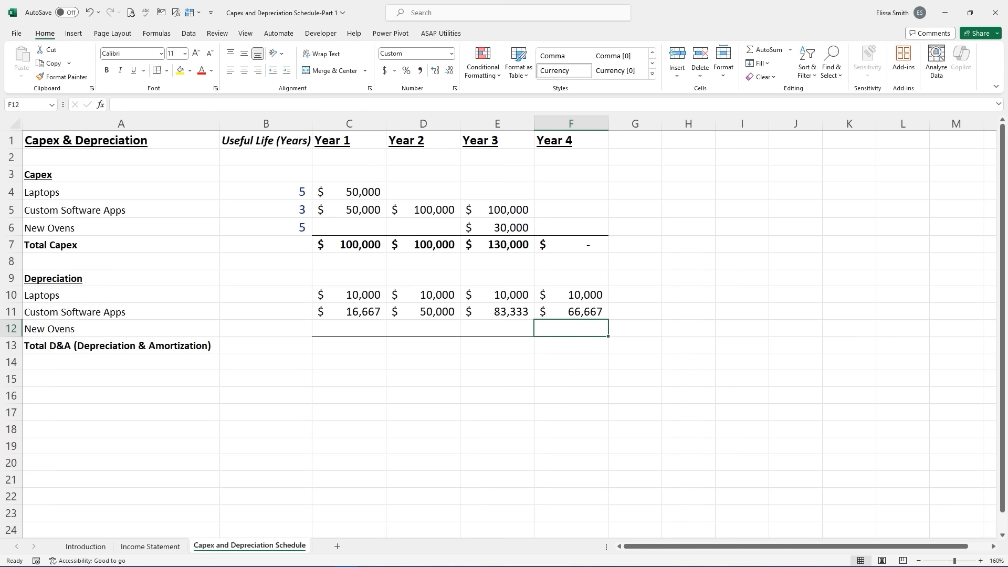
{"action": "left_click", "coordinate": [497, 328]}
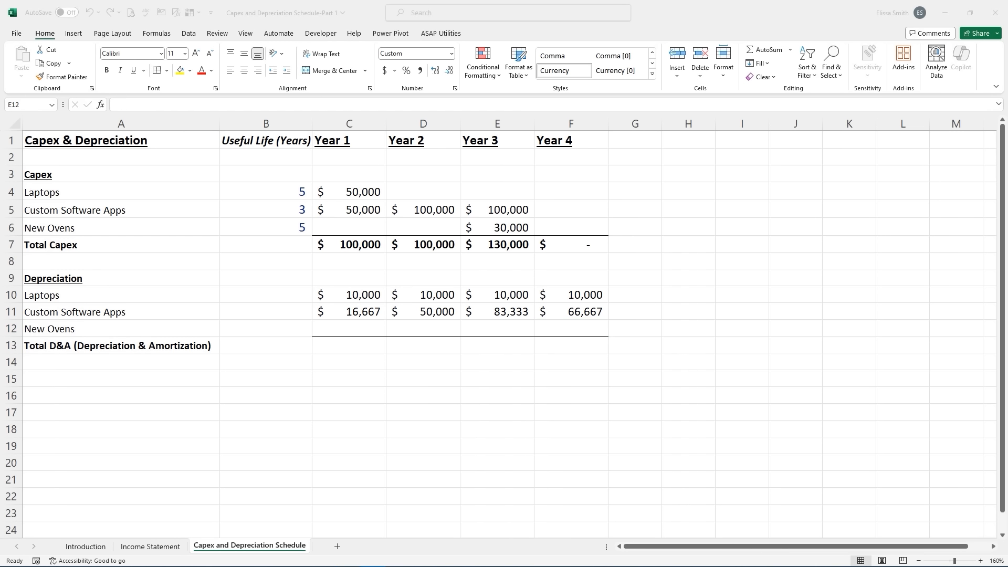
- Enter =$E$6/$B$6 in E12 and fill to F12 for $6,000 oven depreciation in Years 3–4
{"action": "left_click", "coordinate": [478, 328]}
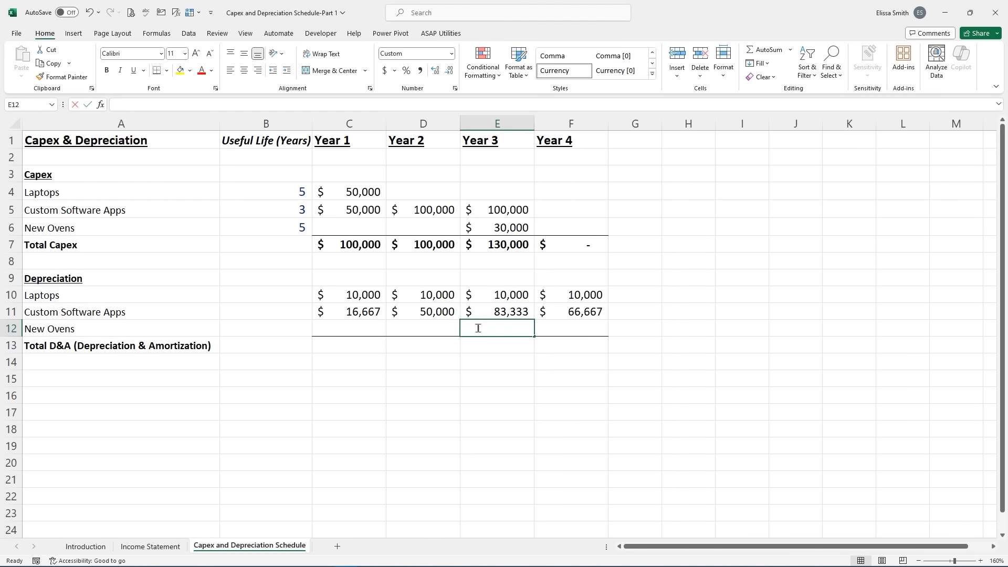
{"action": "type", "text": "="}
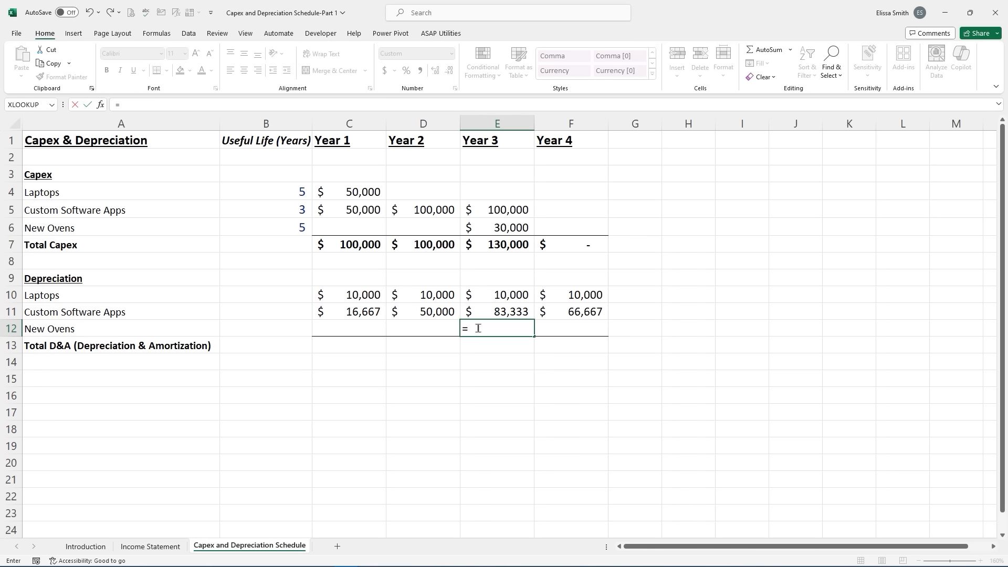
{"action": "left_click", "coordinate": [496, 230]}
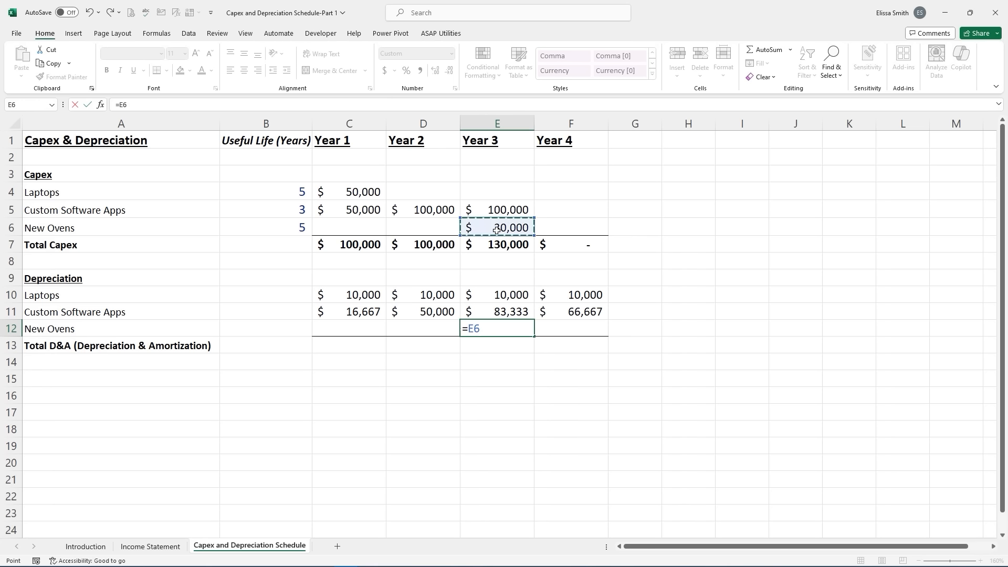
{"action": "key", "text": "F4"}
{"action": "type", "text": "/"}
{"action": "left_click", "coordinate": [301, 227]}
{"action": "key", "text": "F4"}
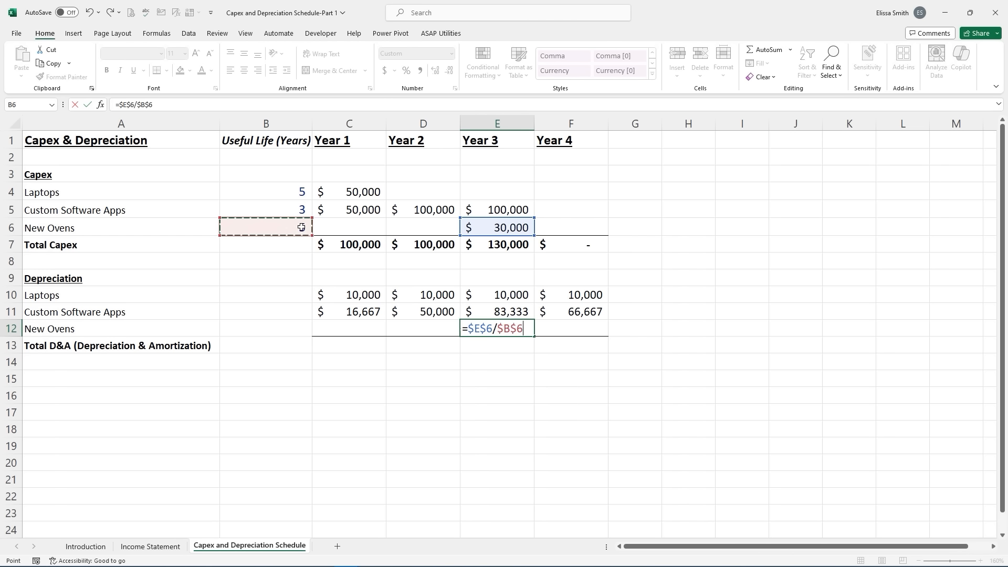
{"action": "key", "text": "Return"}
{"action": "left_click", "coordinate": [501, 331]}
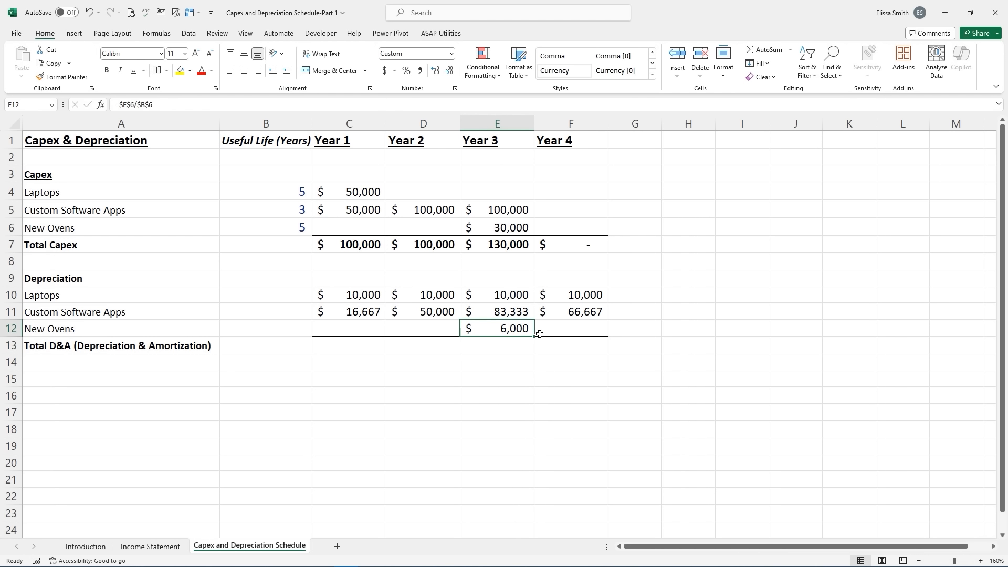
{"action": "left_click_drag", "start_coordinate": [535, 336], "coordinate": [584, 343]}
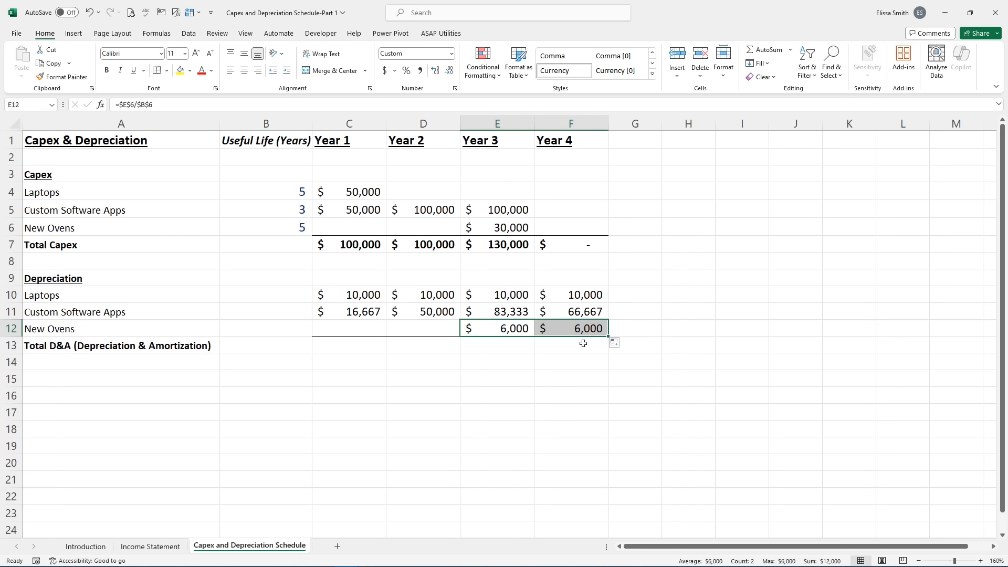
{"action": "left_click", "coordinate": [340, 348]}
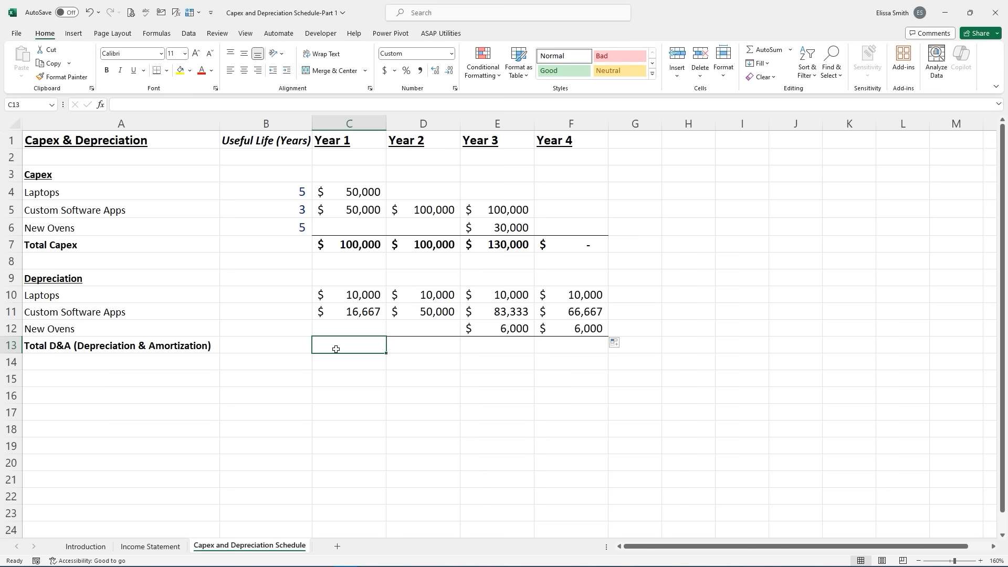
- AutoSum Total D&A in C13 and fill to F13: $26,667, $60,000, $99,333, $82,667
{"action": "left_click", "coordinate": [772, 50]}
{"action": "key", "text": "Return"}
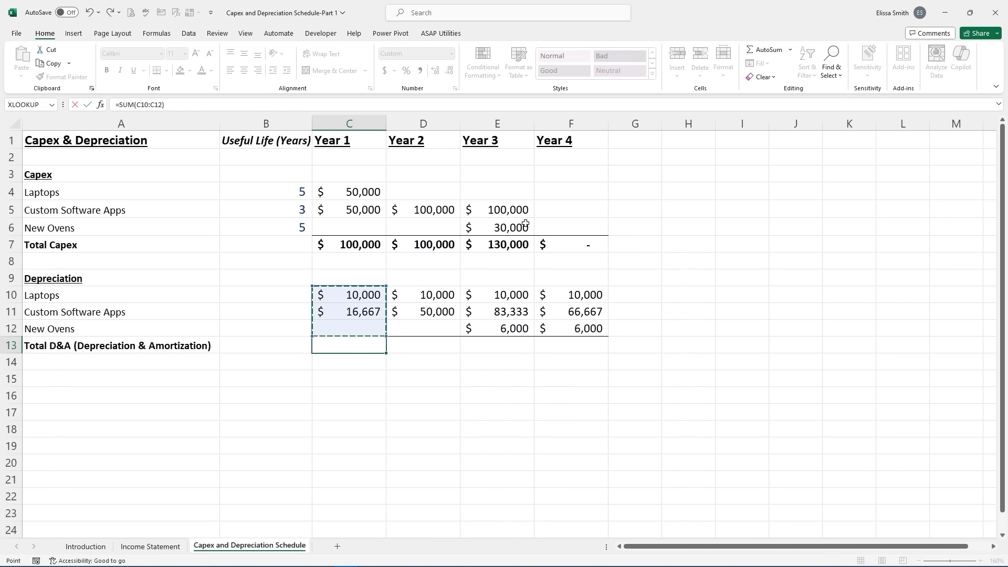
{"action": "left_click", "coordinate": [358, 341]}
{"action": "left_click_drag", "start_coordinate": [386, 352], "coordinate": [577, 345]}
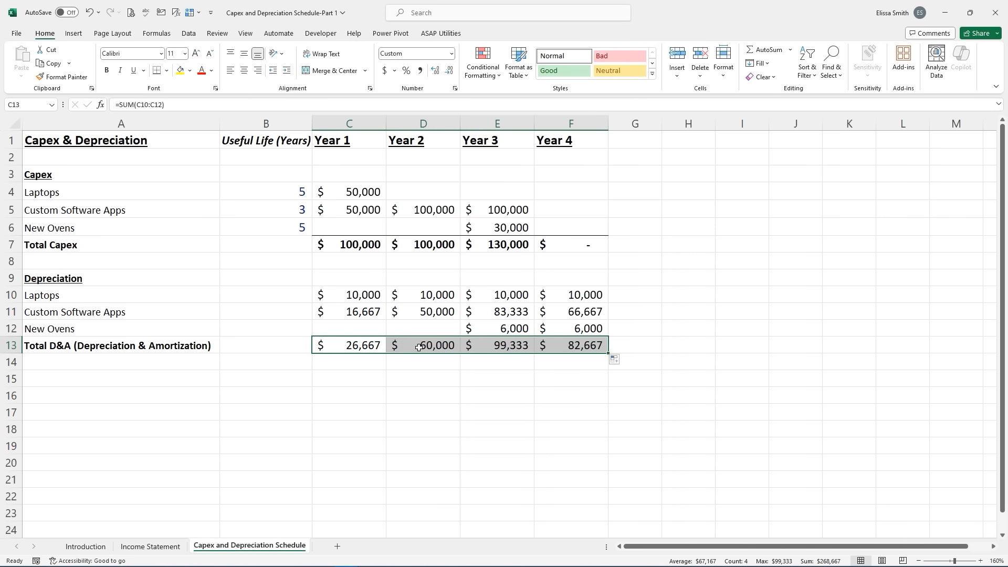
{"action": "left_click", "coordinate": [418, 347]}
{"action": "left_click", "coordinate": [531, 345]}
{"action": "left_click", "coordinate": [566, 349]}
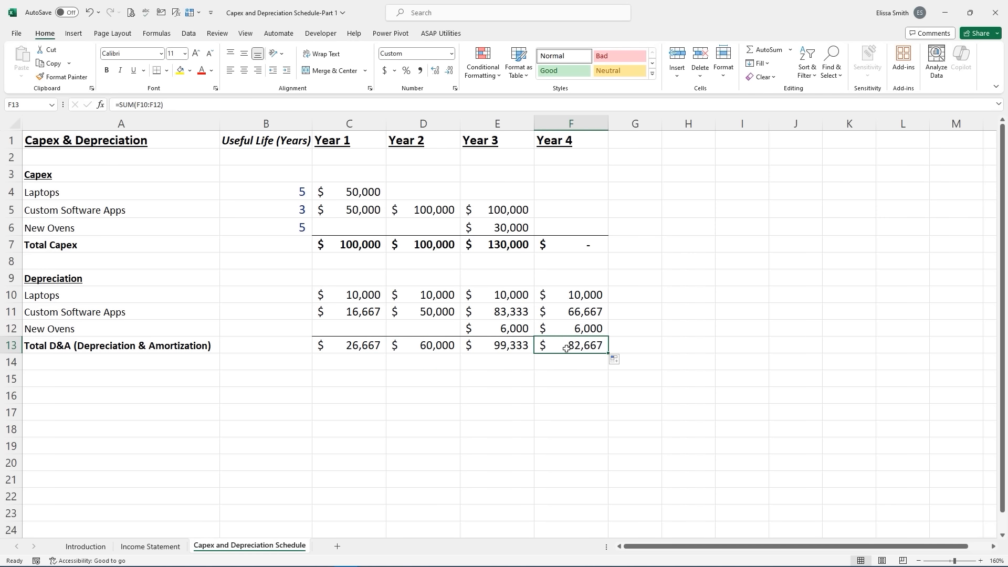
{"action": "left_click", "coordinate": [352, 382]}
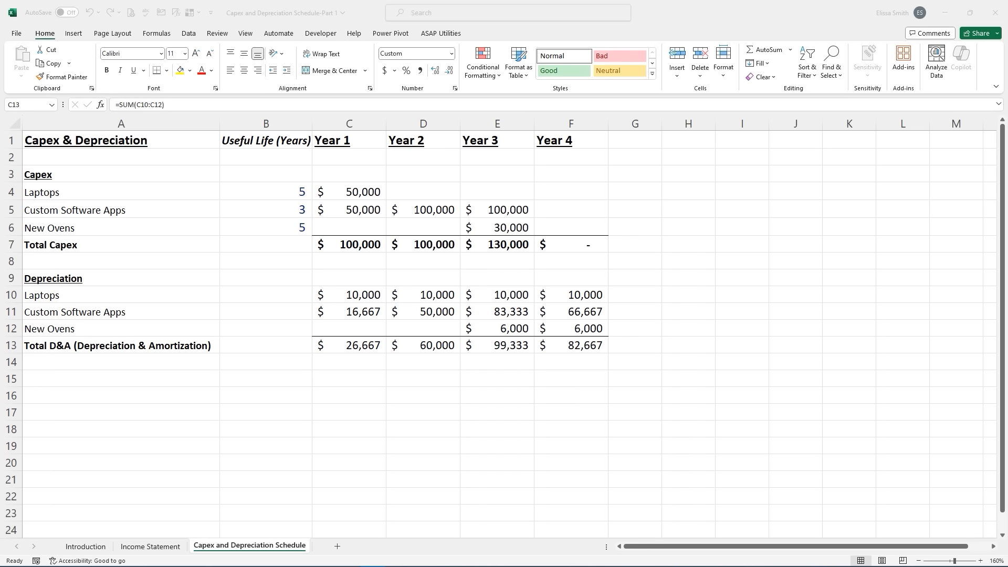
{"action": "left_click", "coordinate": [152, 547]}
{"action": "left_click", "coordinate": [152, 547]}
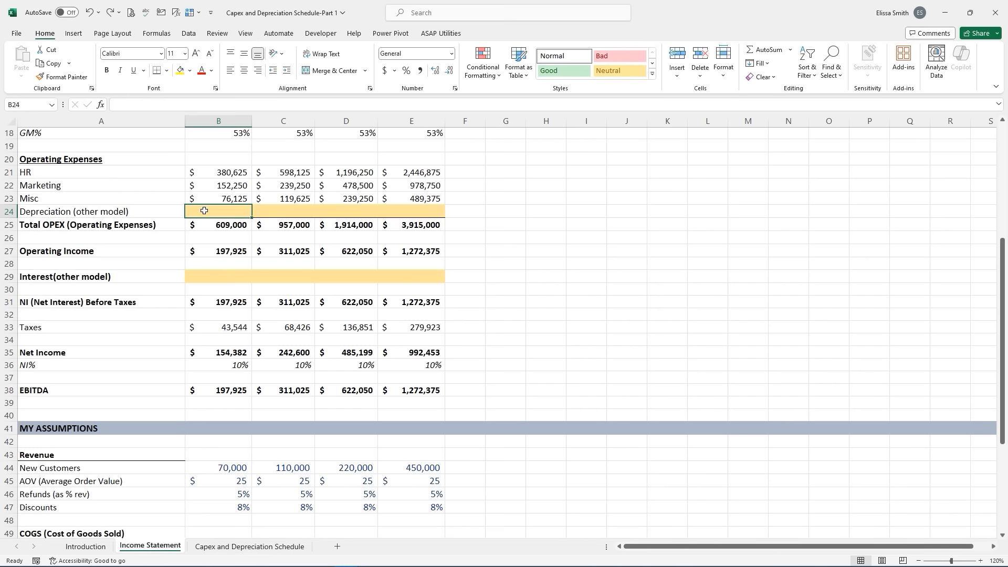
{"action": "scroll", "coordinate": [204, 210], "scroll_direction": "up", "scroll_amount": 2}
{"action": "scroll", "coordinate": [204, 210], "scroll_direction": "down", "scroll_amount": 2}
{"action": "type", "text": "="}
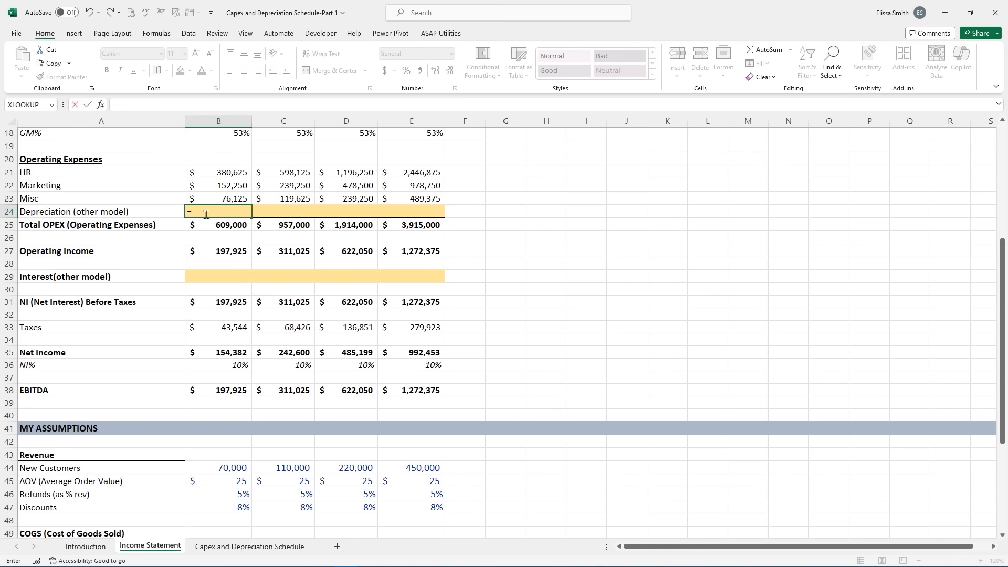
{"action": "left_click", "coordinate": [244, 547]}
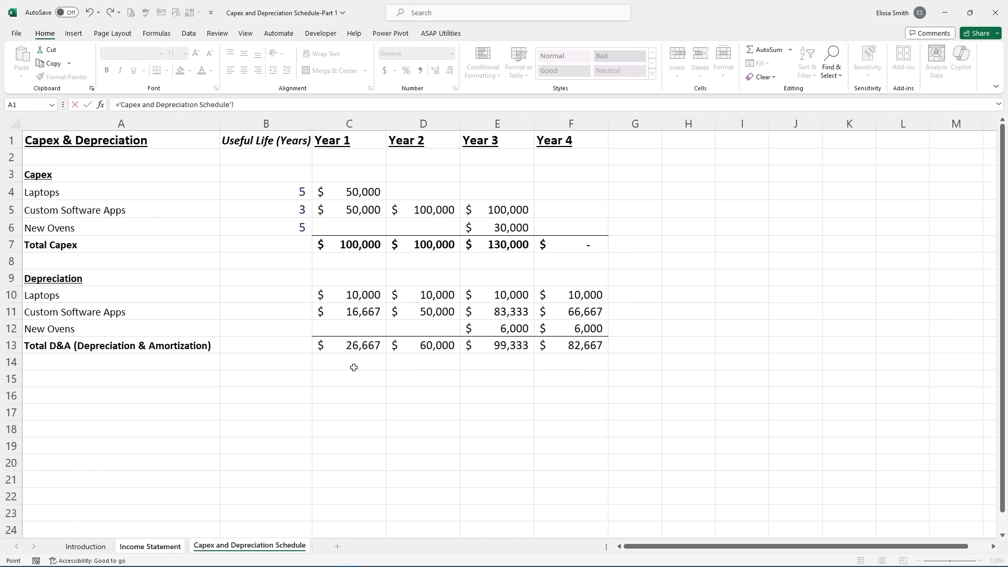
{"action": "left_click", "coordinate": [353, 351]}
{"action": "key", "text": "Return"}
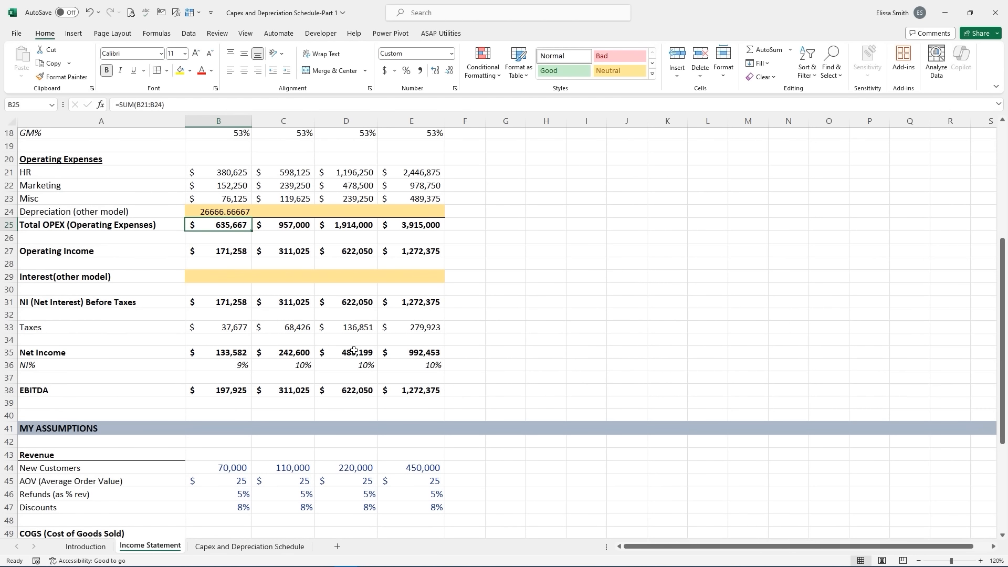
{"action": "left_click", "coordinate": [209, 211]}
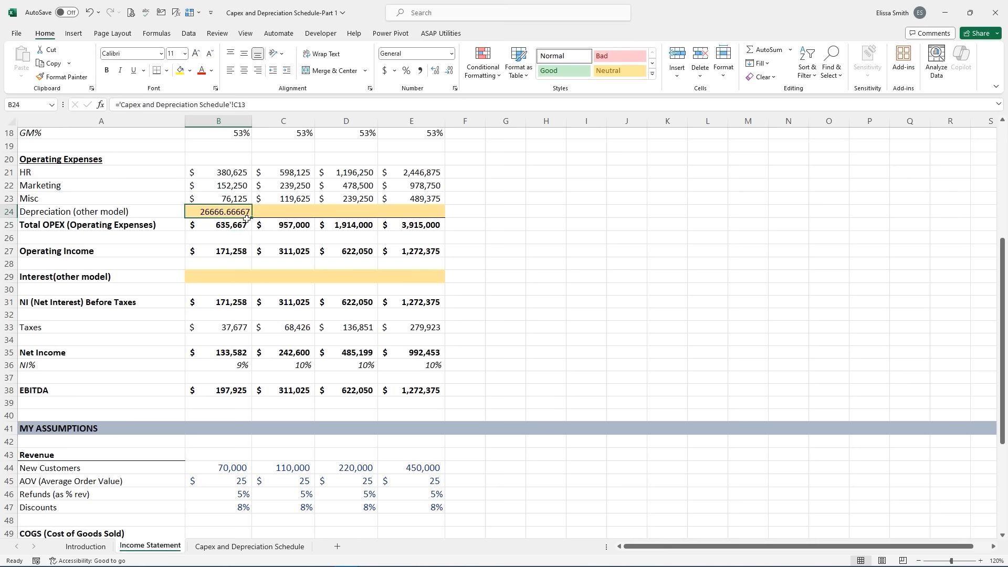
{"action": "left_click_drag", "start_coordinate": [251, 218], "coordinate": [422, 218]}
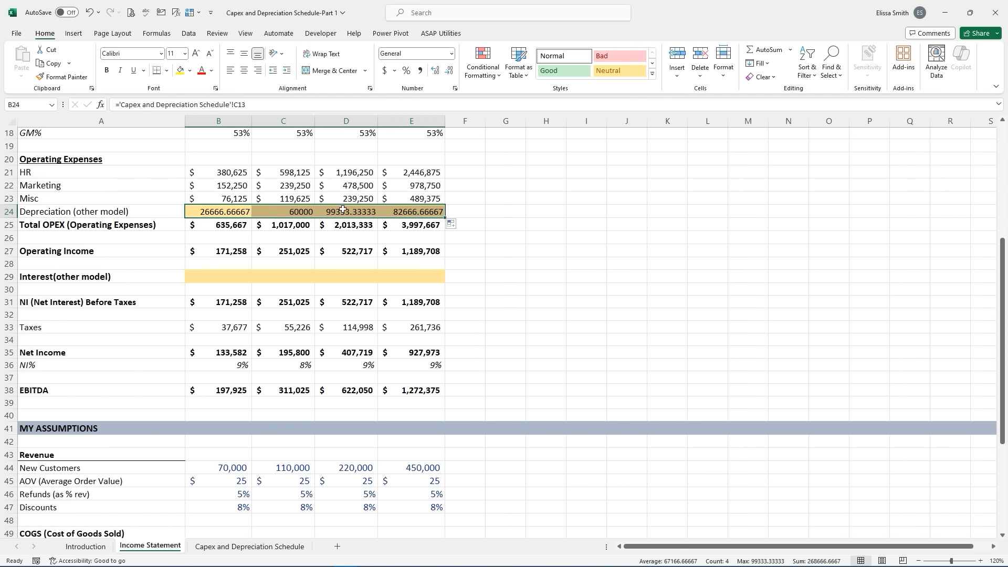
{"action": "left_click_drag", "start_coordinate": [195, 211], "coordinate": [417, 211]}
{"action": "left_click", "coordinate": [385, 73]}
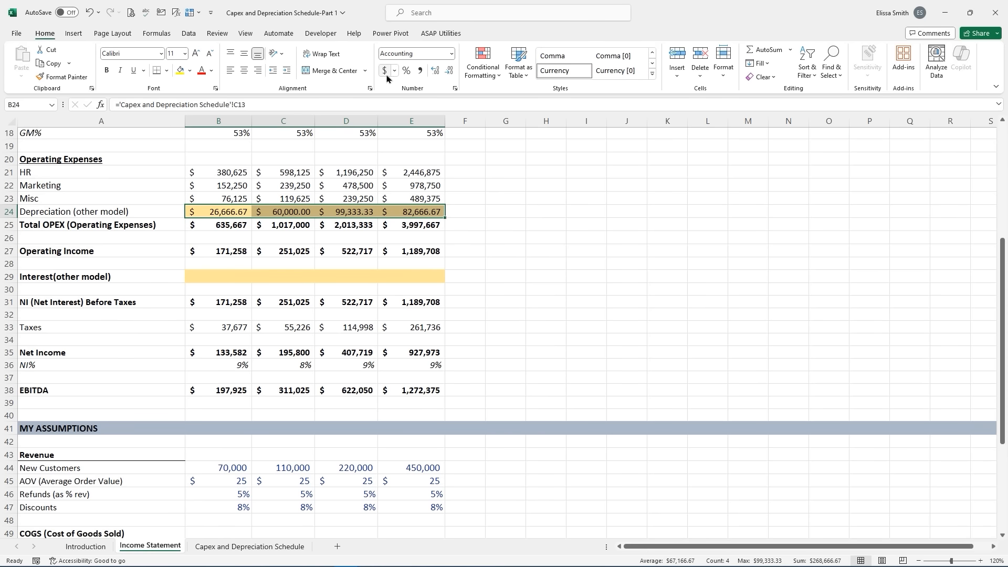
{"action": "left_click", "coordinate": [435, 74]}
{"action": "left_click", "coordinate": [447, 74]}
{"action": "left_click", "coordinate": [446, 73]}
{"action": "left_click", "coordinate": [447, 74]}
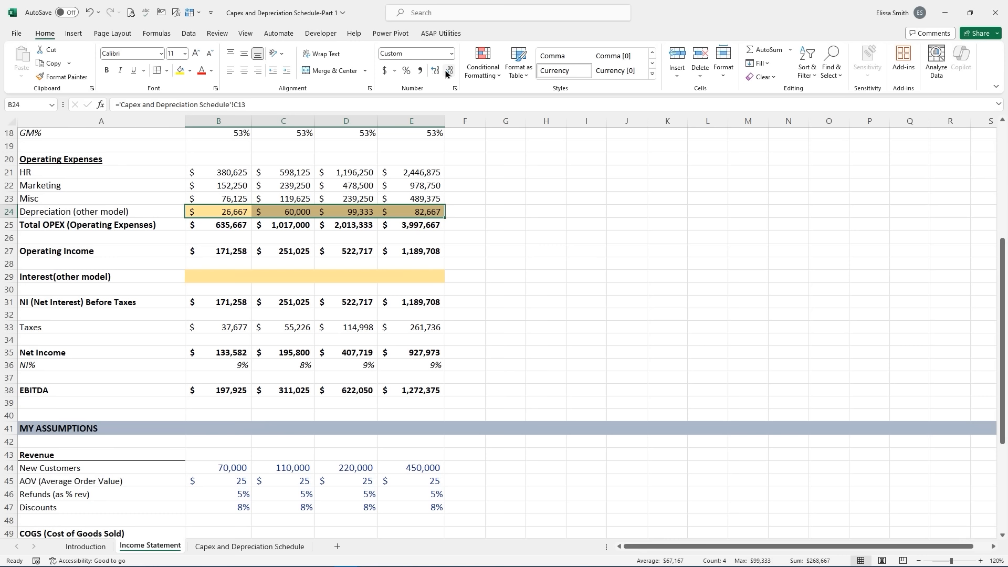
{"action": "left_click", "coordinate": [209, 197]}
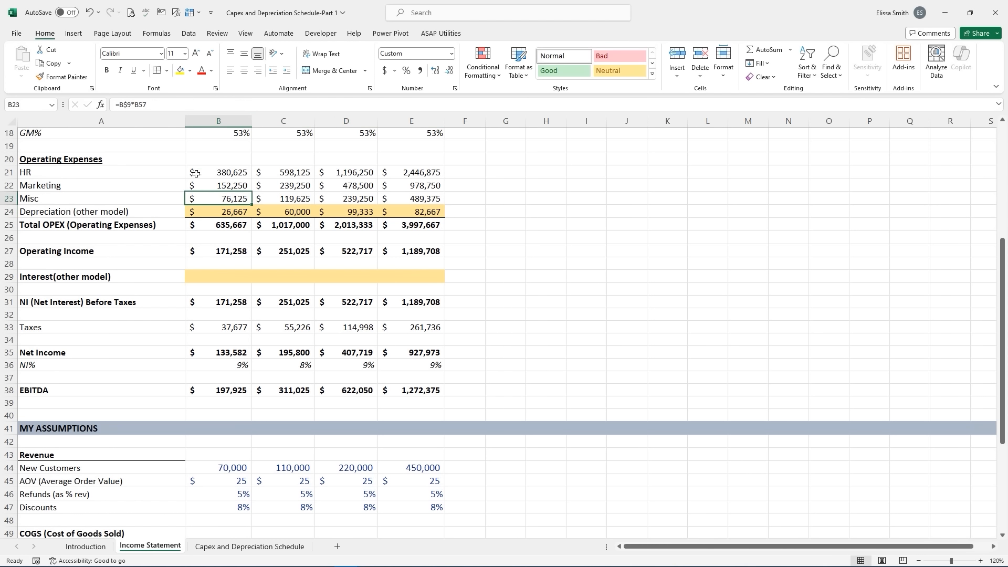
- Paint the Misc row's formatting onto Depreciation B24:E24, removing its yellow fill, and review Operating Income and EBITDA rows
{"action": "left_click", "coordinate": [78, 79]}
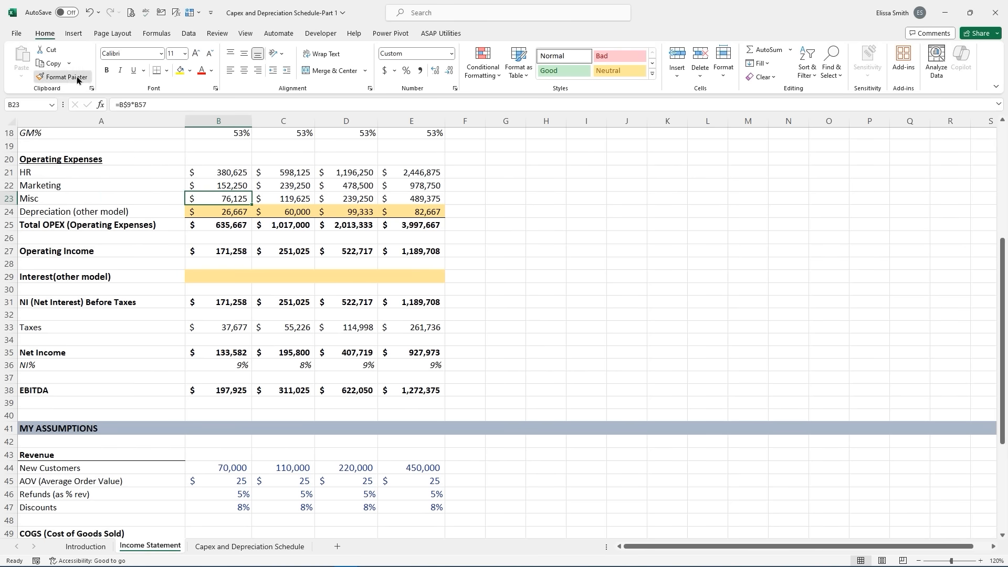
{"action": "left_click_drag", "start_coordinate": [205, 213], "coordinate": [420, 214]}
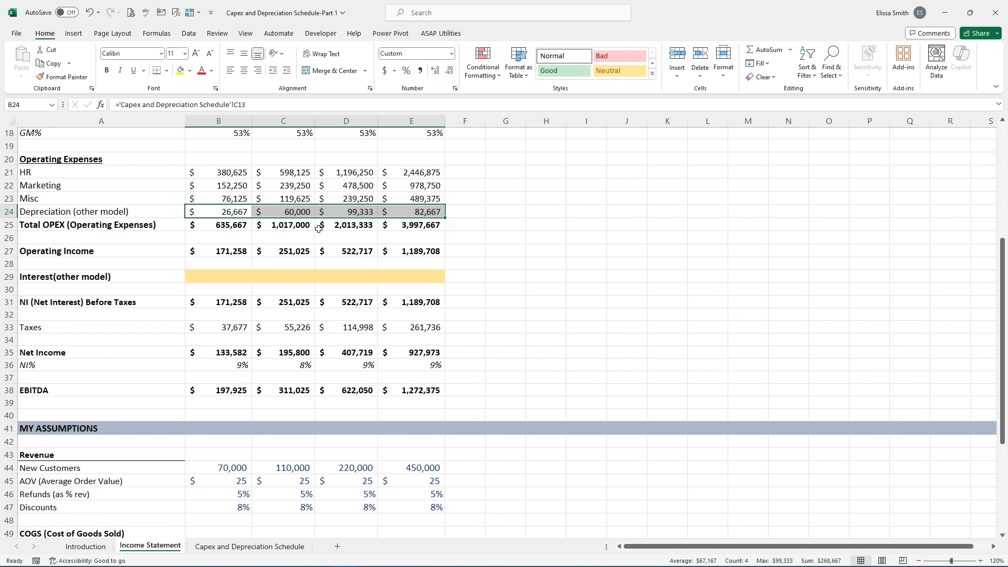
{"action": "left_click_drag", "start_coordinate": [213, 247], "coordinate": [424, 250]}
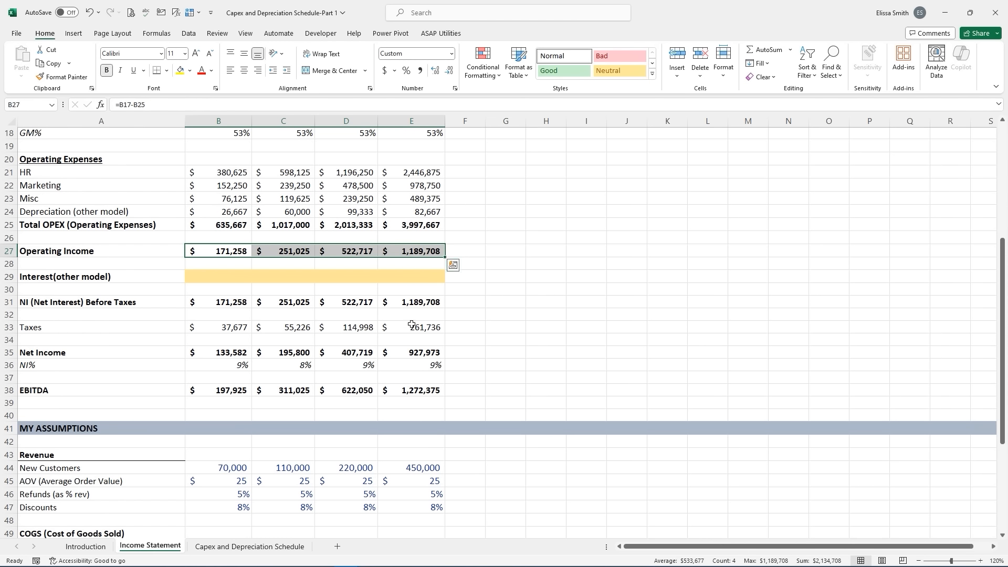
{"action": "left_click_drag", "start_coordinate": [191, 390], "coordinate": [422, 389]}
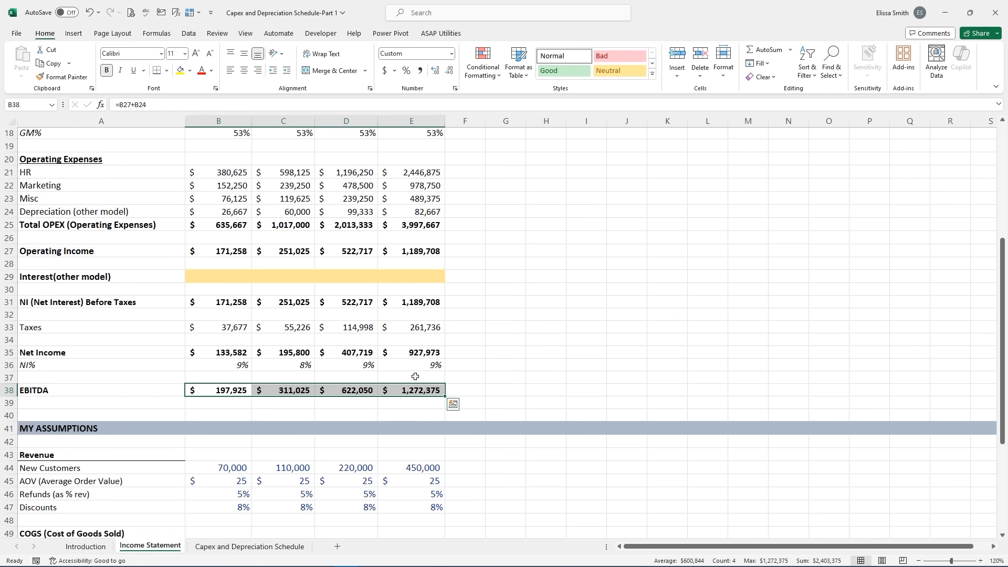
{"action": "left_click", "coordinate": [415, 377]}
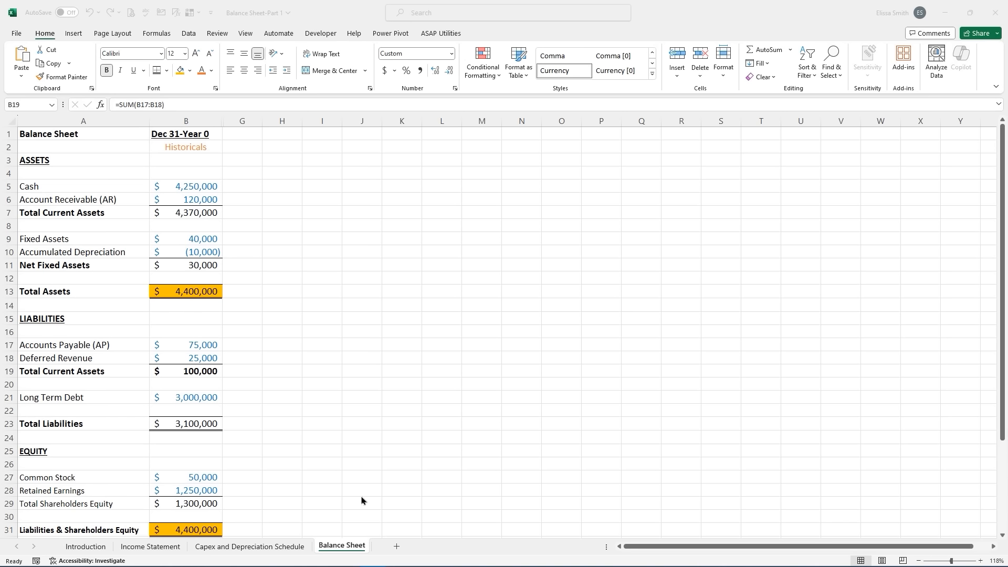
{"action": "left_click", "coordinate": [351, 546]}
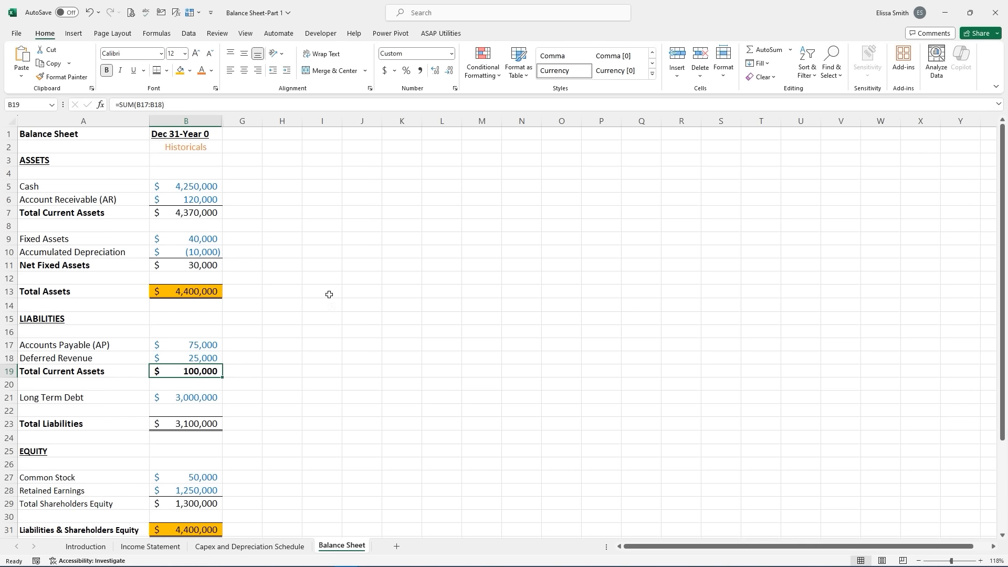
{"action": "left_click", "coordinate": [168, 136]}
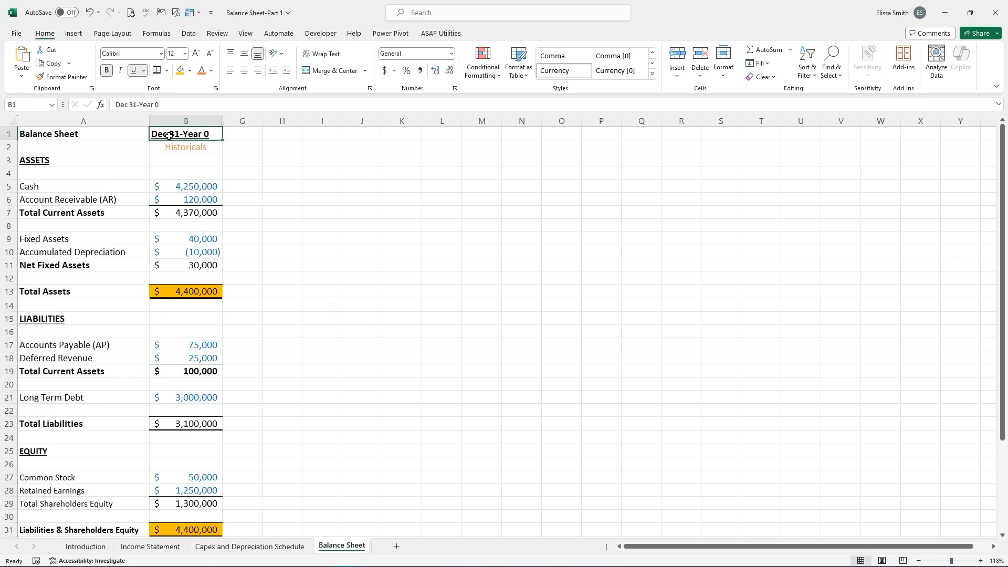
{"action": "left_click", "coordinate": [202, 185]}
{"action": "left_click", "coordinate": [196, 202]}
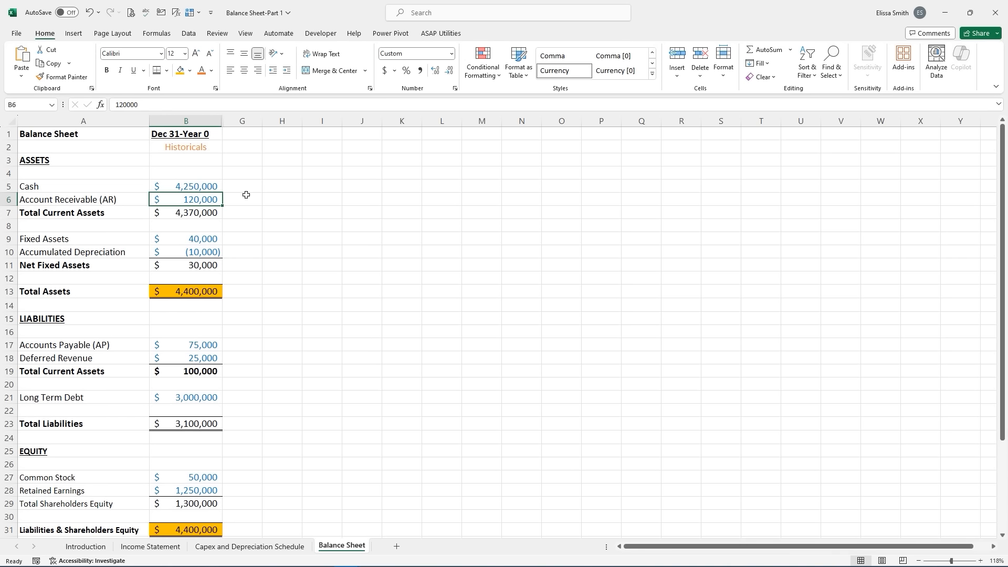
{"action": "left_click", "coordinate": [198, 214]}
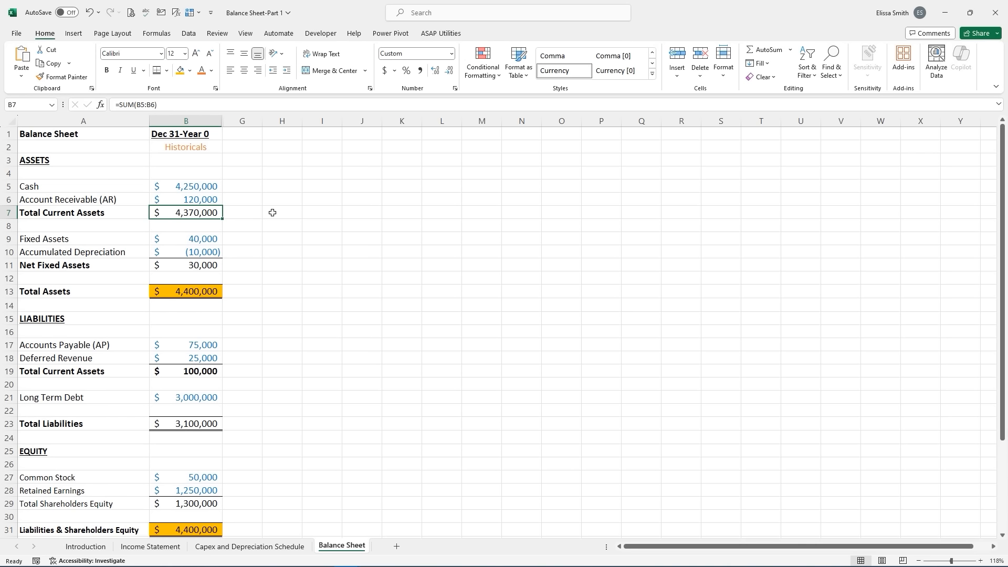
{"action": "left_click", "coordinate": [192, 238]}
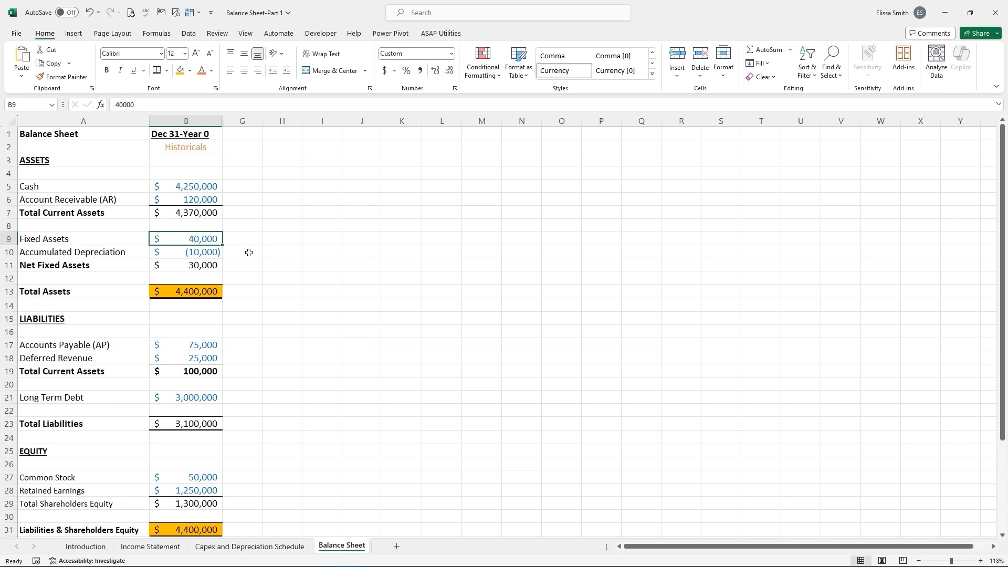
{"action": "left_click", "coordinate": [211, 255]}
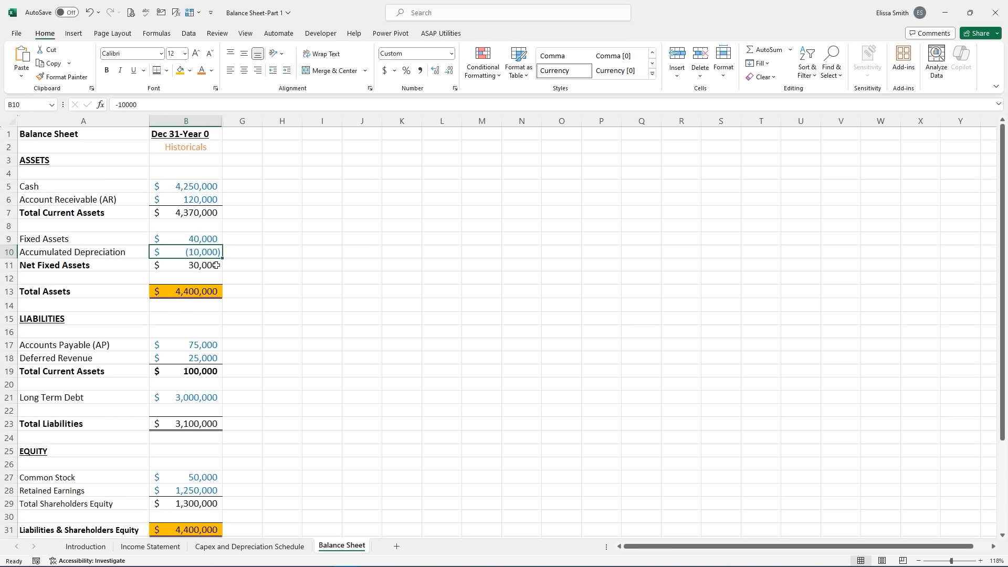
{"action": "left_click", "coordinate": [215, 266]}
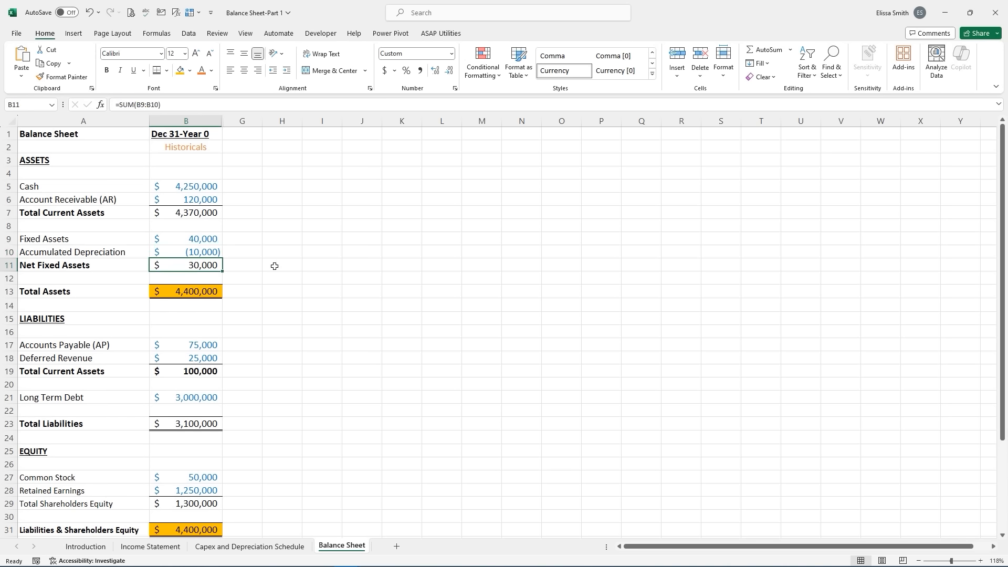
{"action": "left_click", "coordinate": [211, 293]}
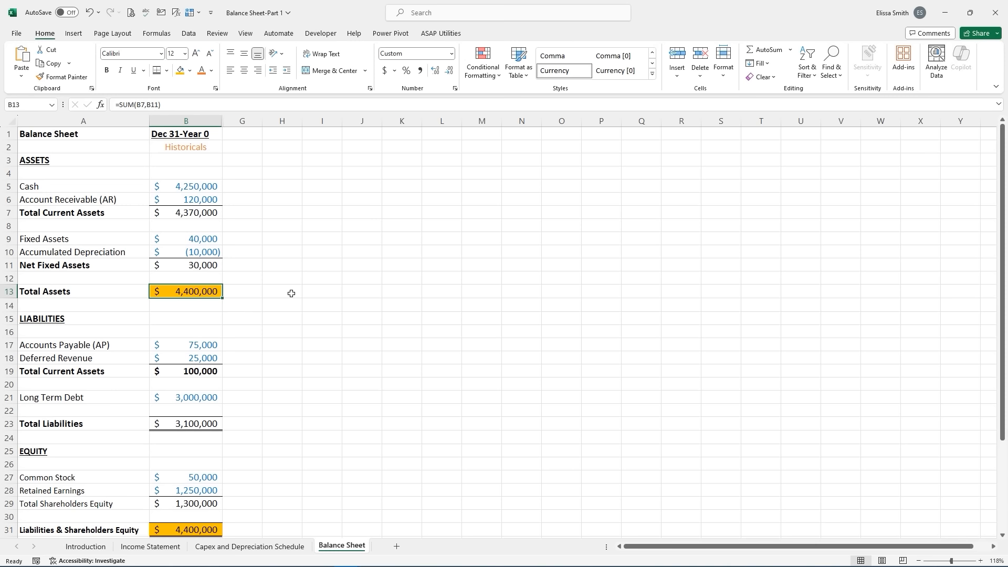
{"action": "scroll", "coordinate": [291, 294], "scroll_direction": "down", "scroll_amount": 1}
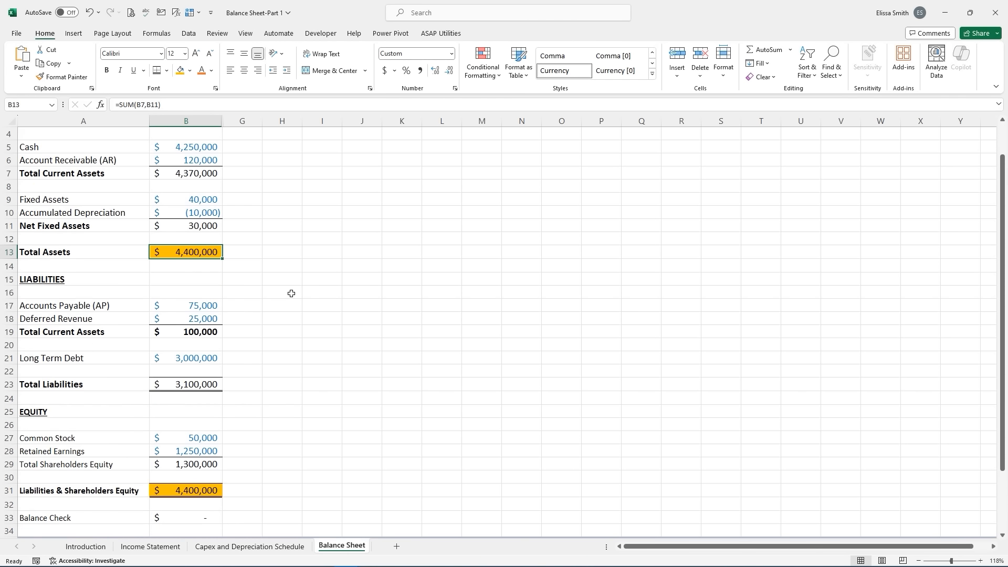
{"action": "left_click", "coordinate": [196, 306]}
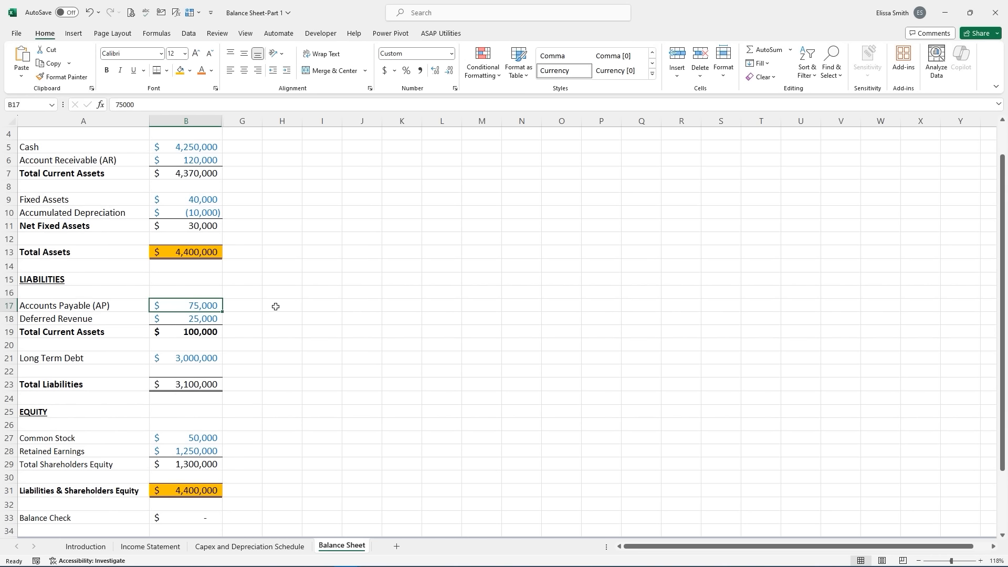
{"action": "left_click", "coordinate": [196, 317]}
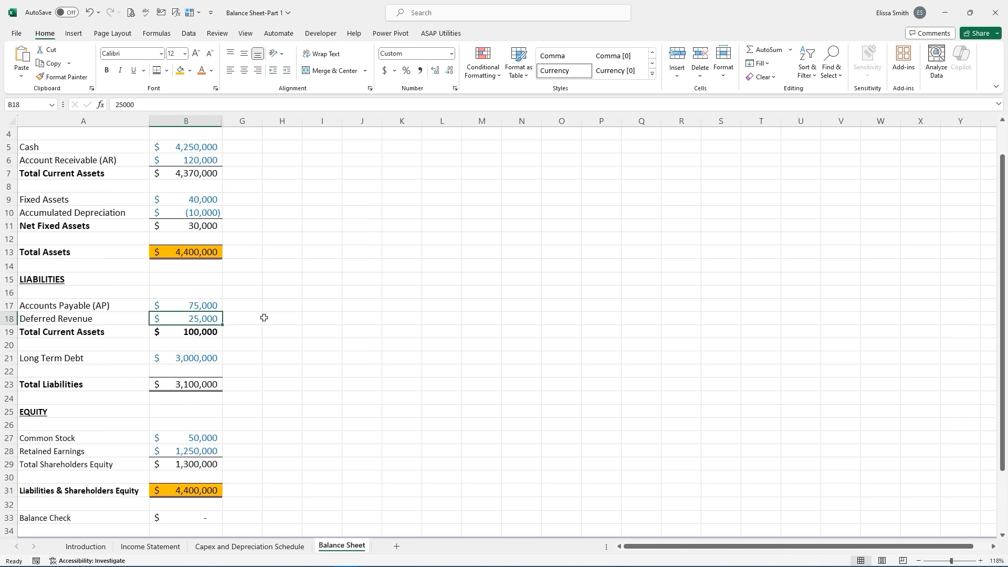
{"action": "left_click", "coordinate": [195, 361]}
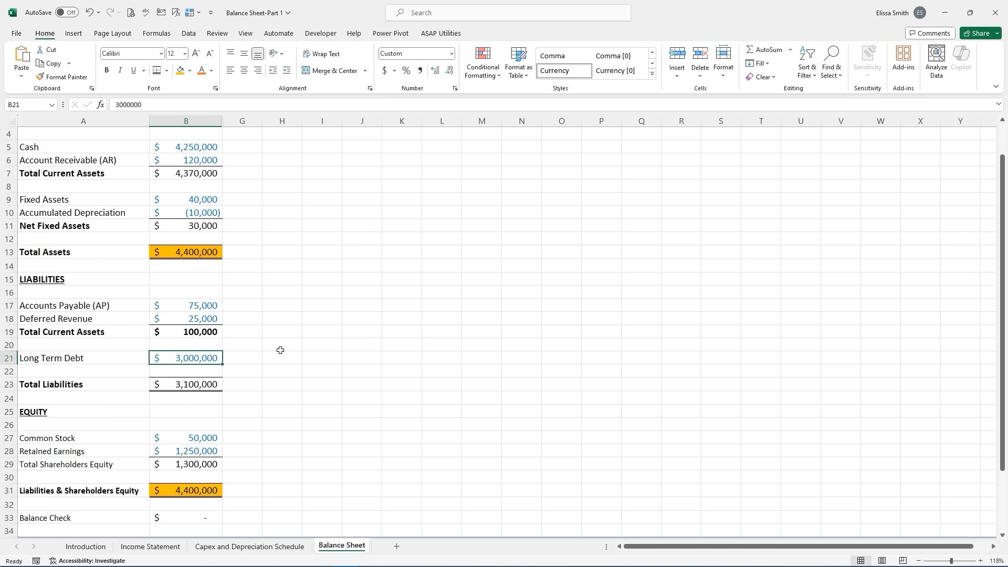
{"action": "key", "text": "Down"}
{"action": "key", "text": "Down"}
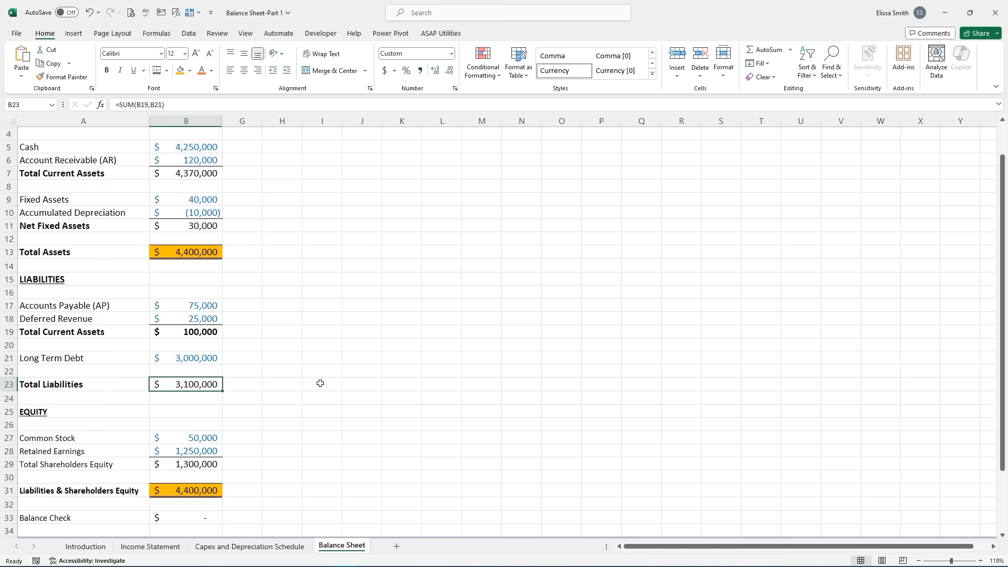
{"action": "scroll", "coordinate": [320, 383], "scroll_direction": "down", "scroll_amount": 1}
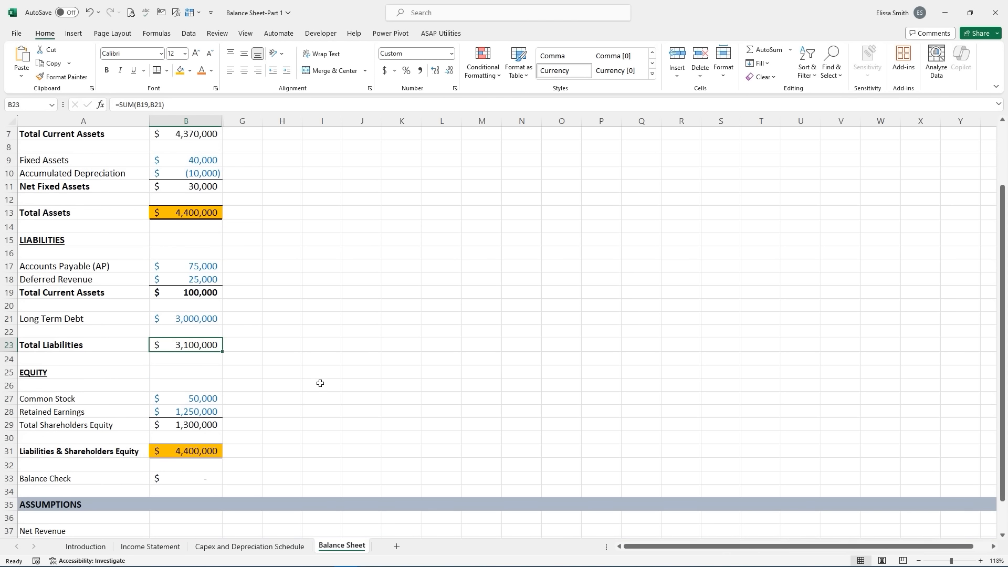
{"action": "left_click", "coordinate": [206, 398]}
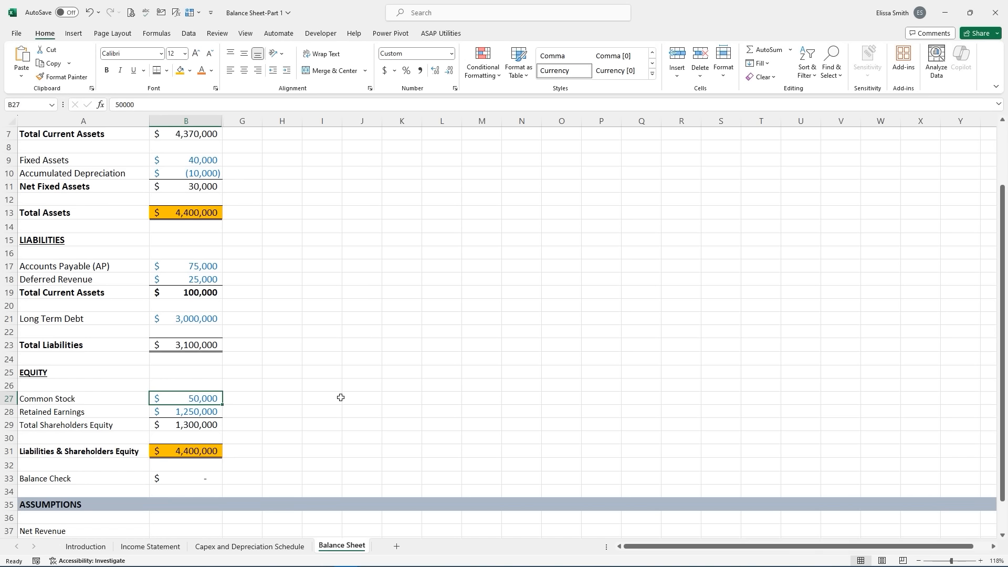
{"action": "left_click", "coordinate": [209, 413]}
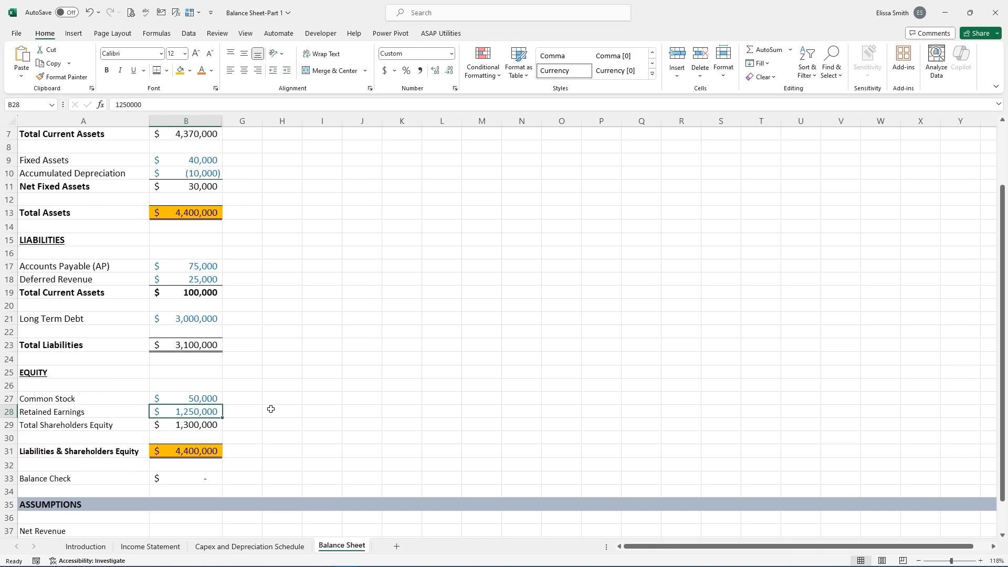
{"action": "left_click", "coordinate": [197, 425]}
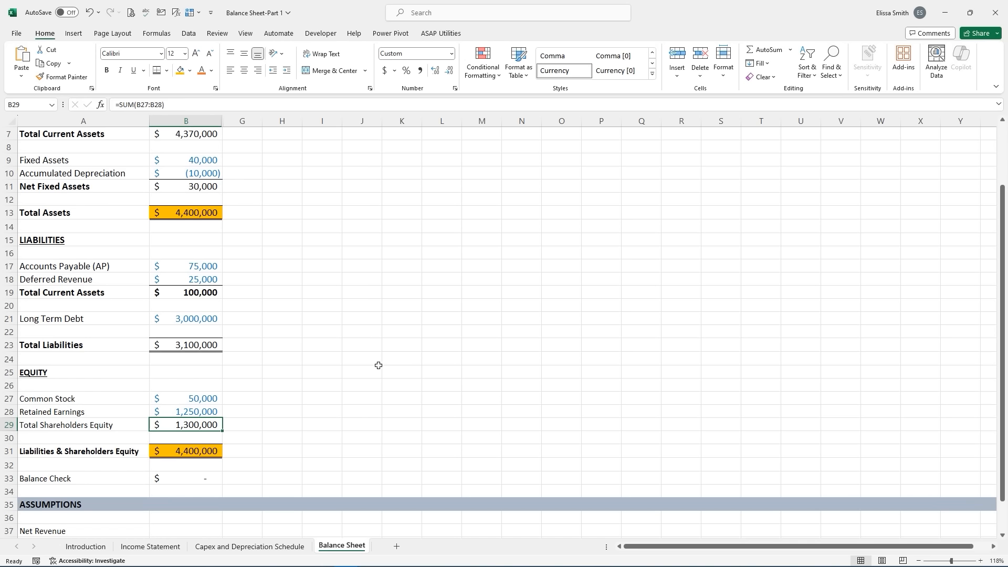
{"action": "left_click", "coordinate": [200, 451]}
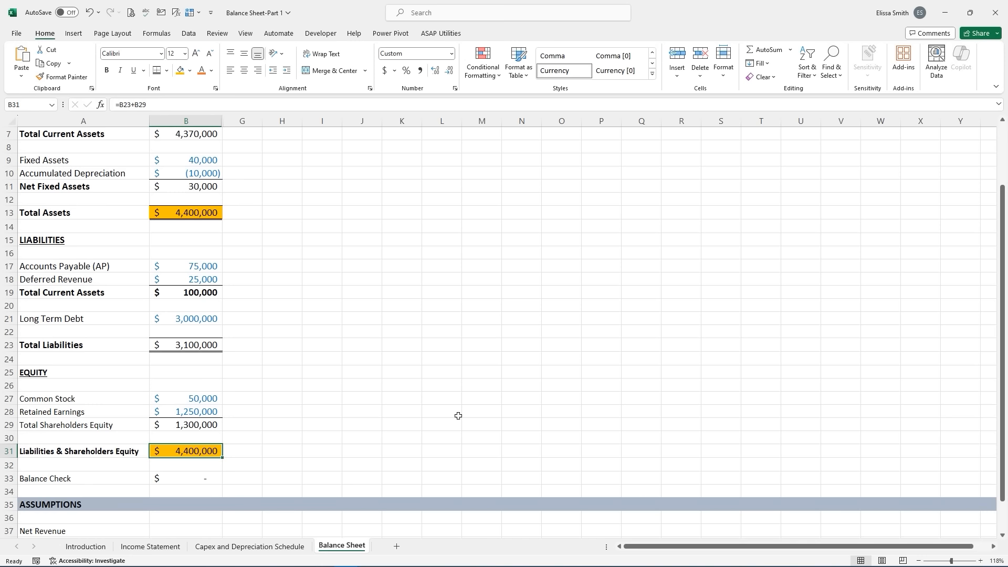
- Place the Liabilities + Equity reminder box beside the liabilities and confirm the Balance Check is zero
{"action": "key", "text": "ctrl+v"}
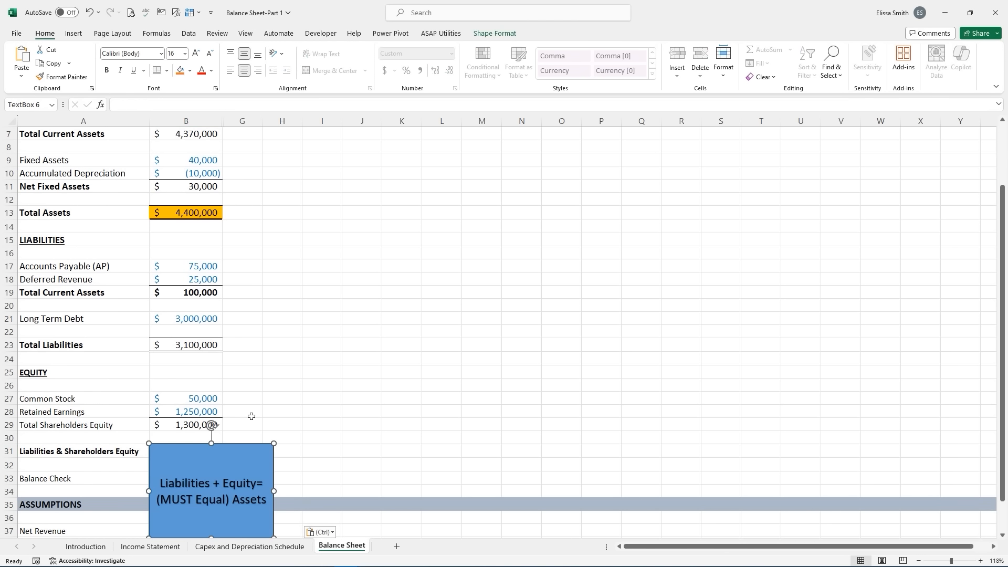
{"action": "left_click_drag", "start_coordinate": [293, 399], "coordinate": [378, 255]}
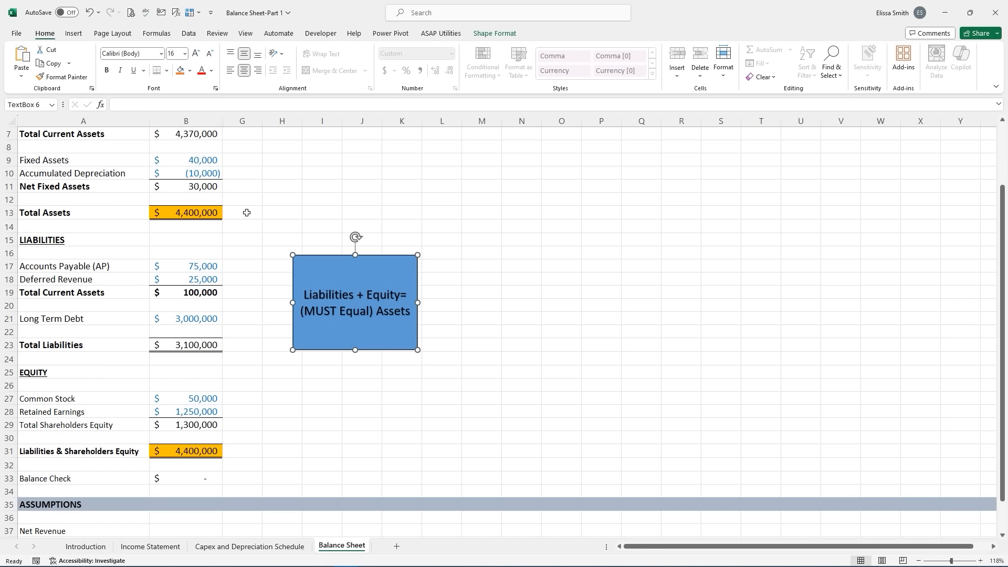
{"action": "left_click", "coordinate": [203, 213]}
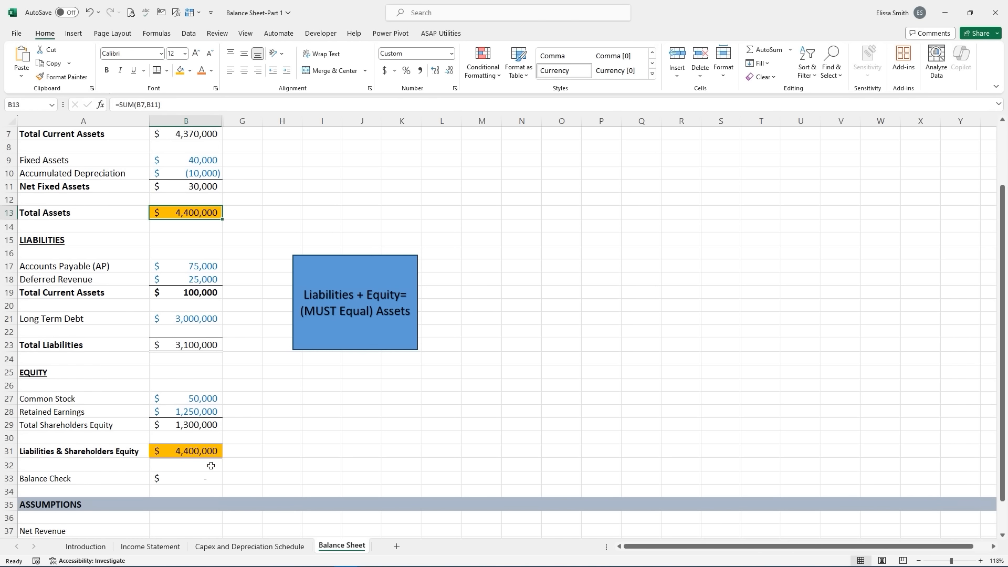
{"action": "left_click", "coordinate": [197, 447]}
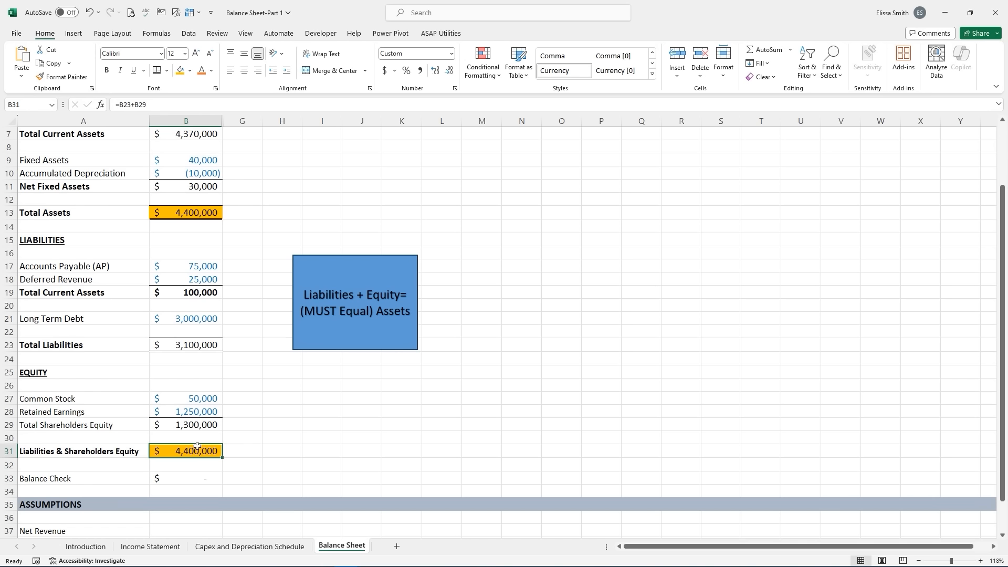
{"action": "left_click", "coordinate": [183, 477]}
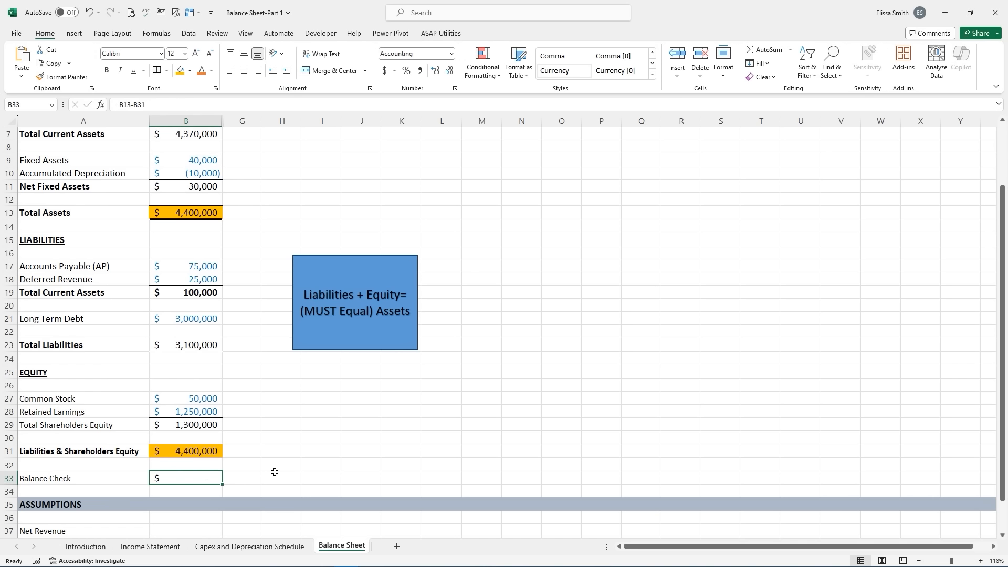
{"action": "left_click", "coordinate": [195, 215]}
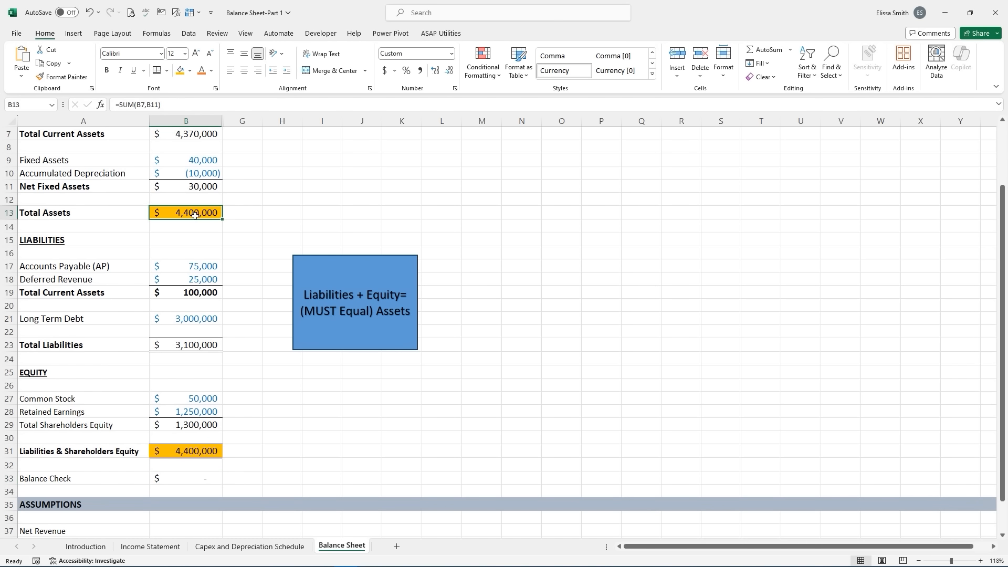
{"action": "left_click", "coordinate": [198, 450]}
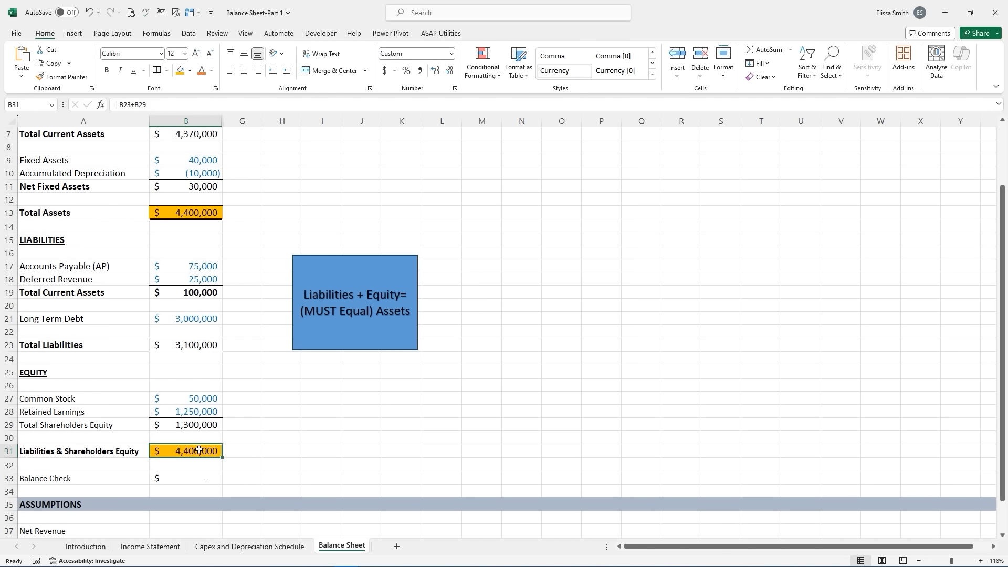
{"action": "left_click", "coordinate": [195, 476]}
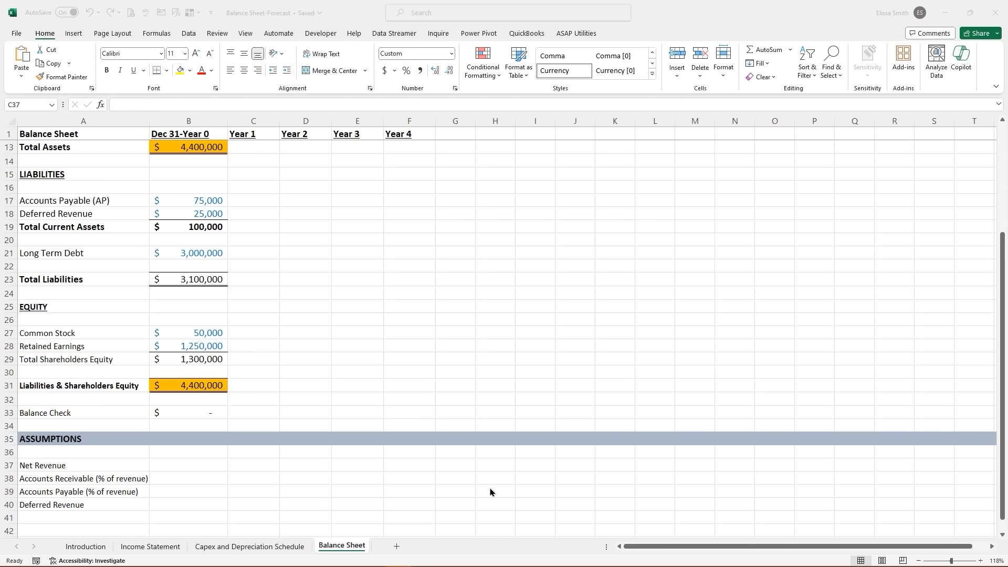
{"action": "left_click", "coordinate": [244, 465]}
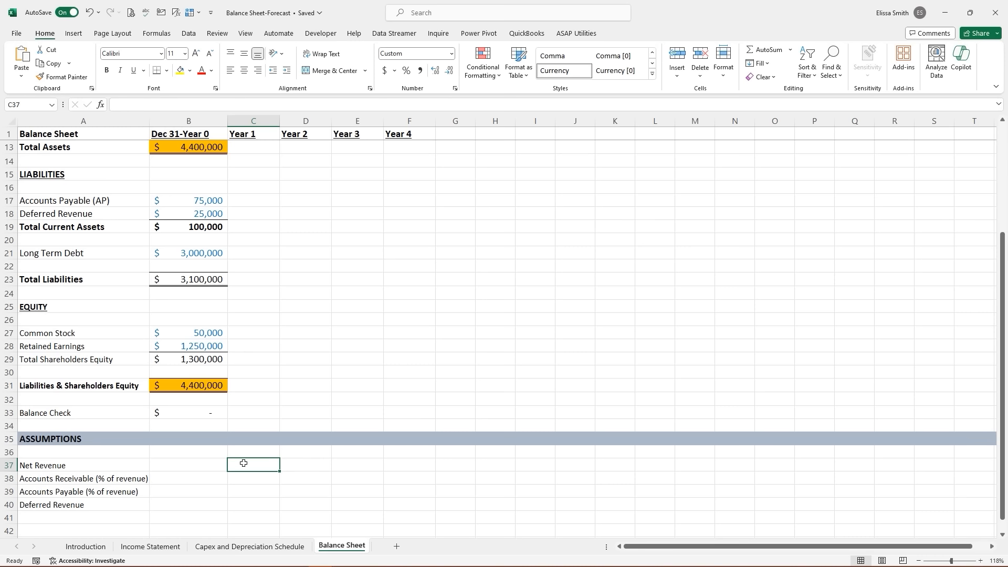
- Link C37 to Income Statement B9 and fill to F37, giving Net Revenue $1,522,500–$9,787,500
{"action": "type", "text": "="}
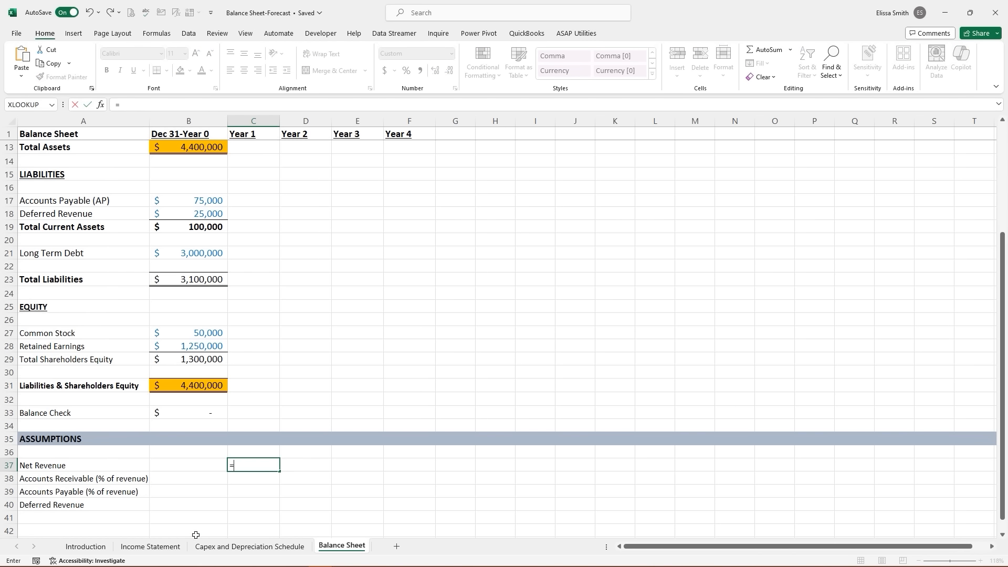
{"action": "left_click", "coordinate": [150, 547]}
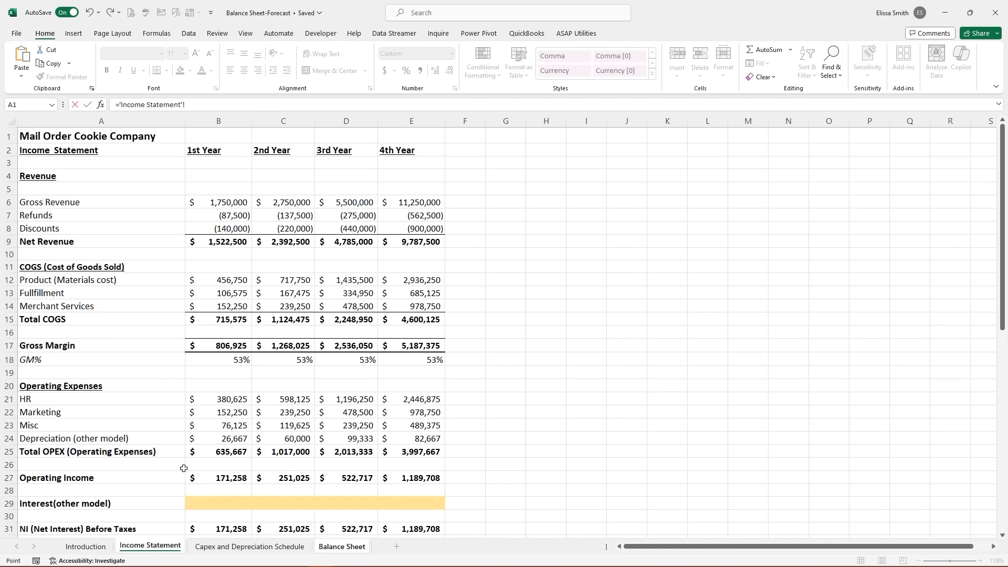
{"action": "left_click", "coordinate": [224, 242]}
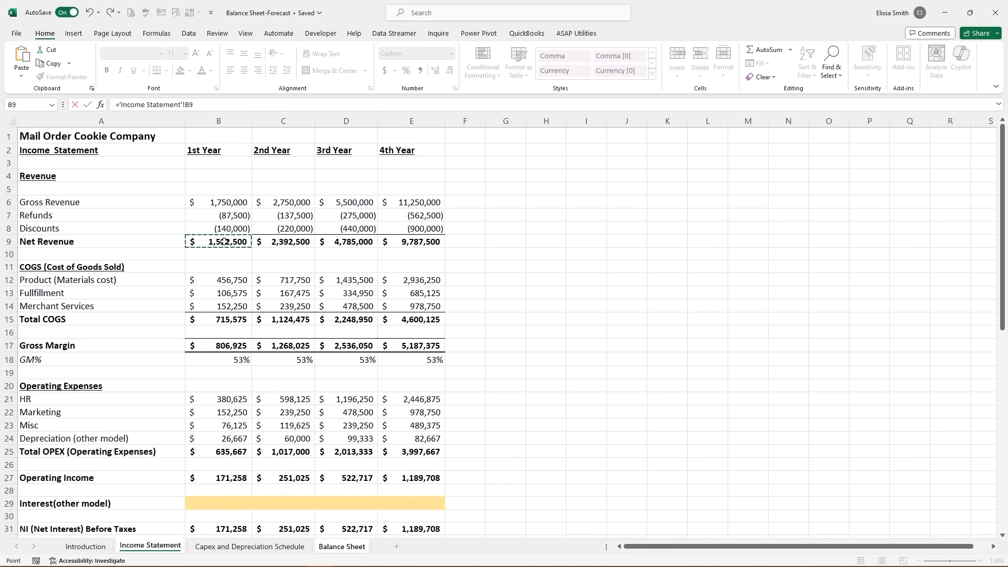
{"action": "key", "text": "Return"}
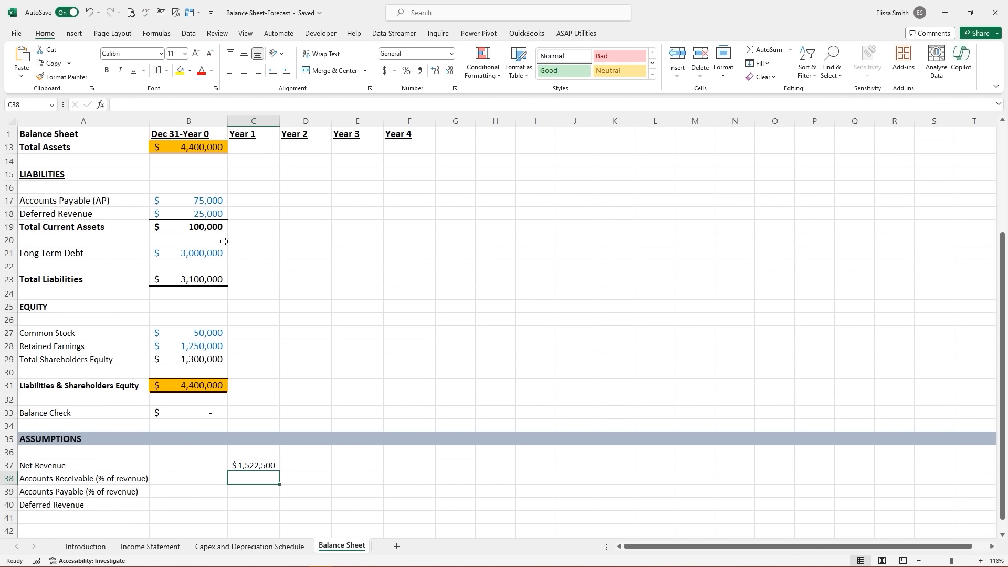
{"action": "left_click", "coordinate": [244, 465]}
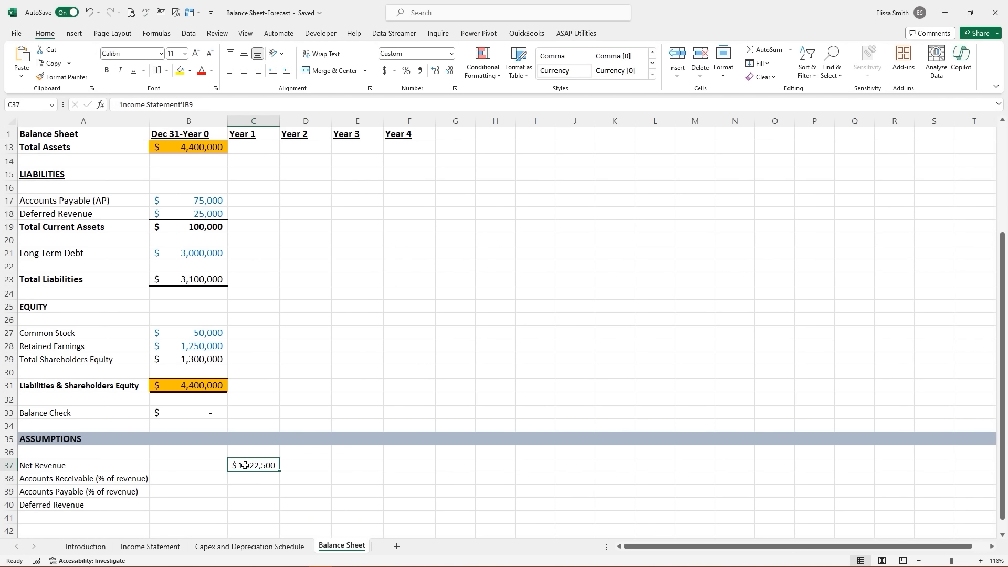
{"action": "left_click_drag", "start_coordinate": [279, 472], "coordinate": [422, 467]}
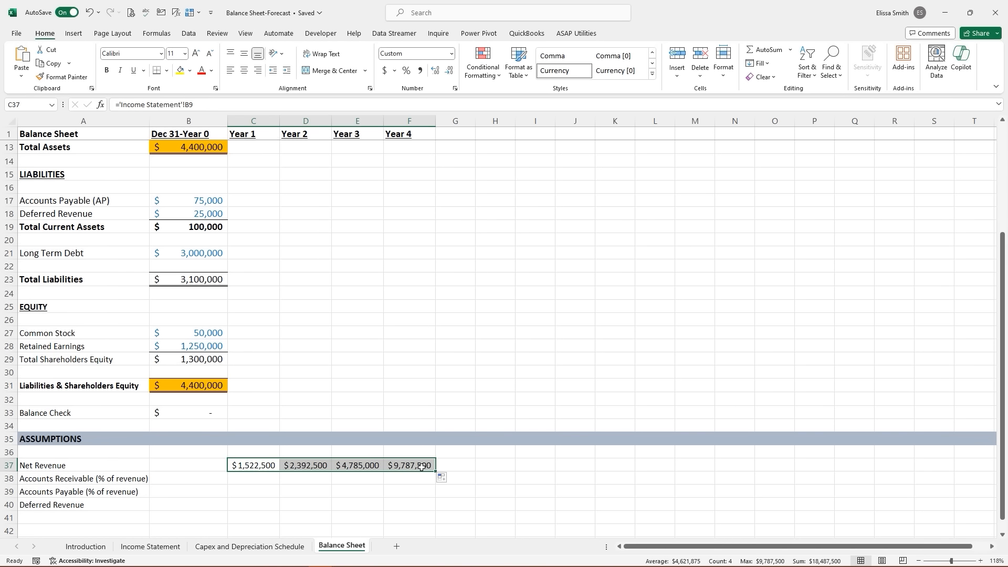
{"action": "left_click", "coordinate": [294, 461]}
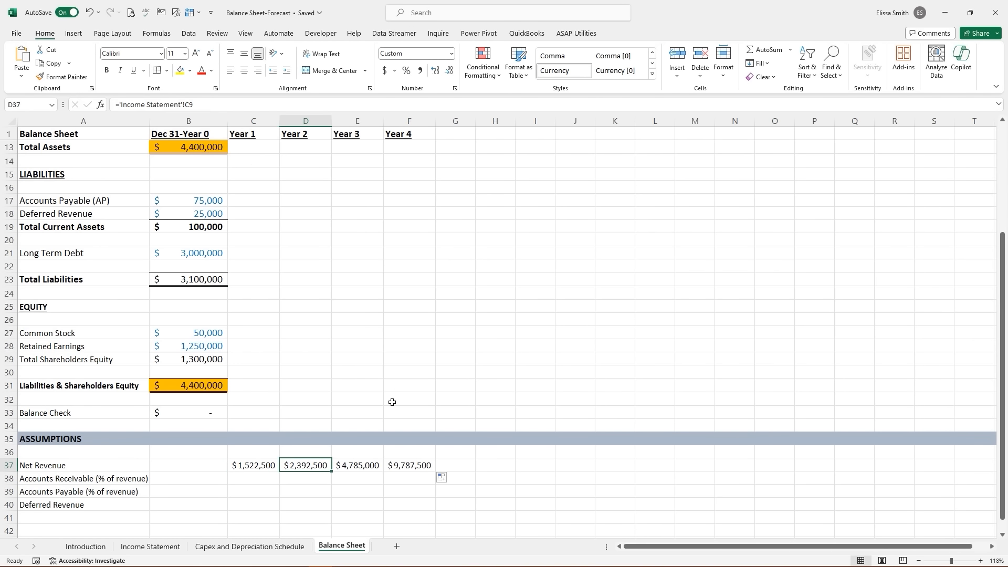
{"action": "left_click", "coordinate": [355, 464]}
{"action": "left_click", "coordinate": [391, 467]}
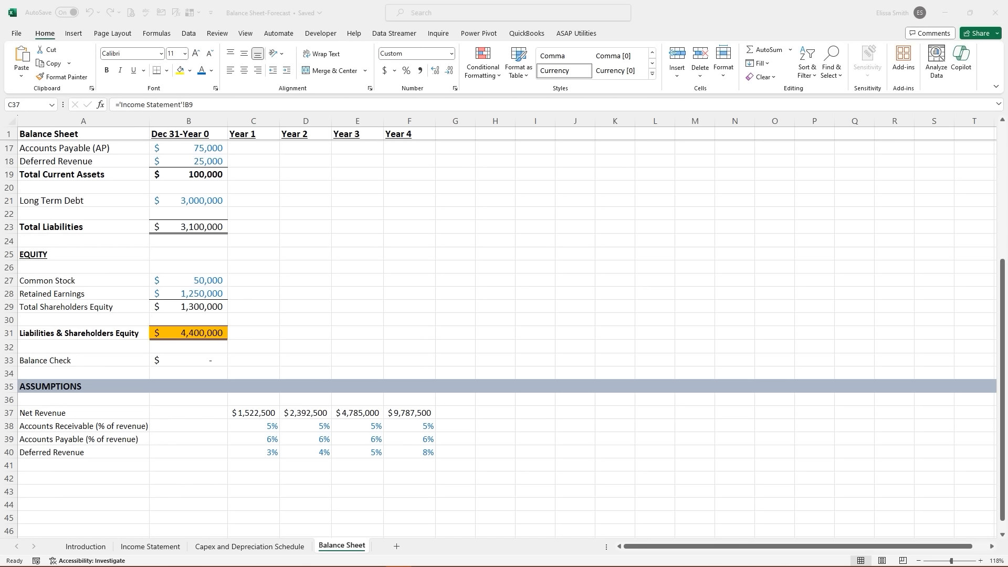
{"action": "left_click", "coordinate": [259, 413]}
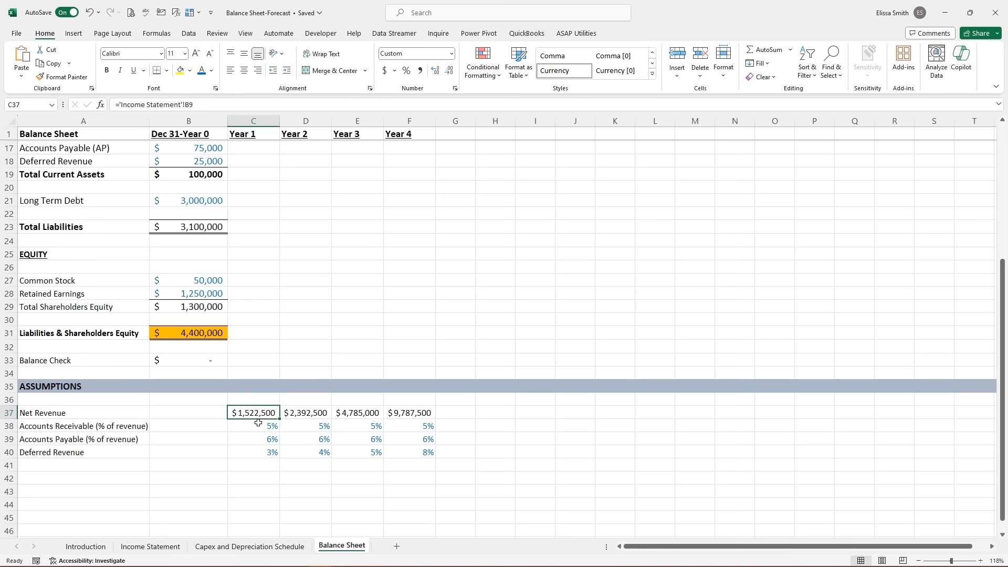
{"action": "scroll", "coordinate": [258, 422], "scroll_direction": "up", "scroll_amount": 5}
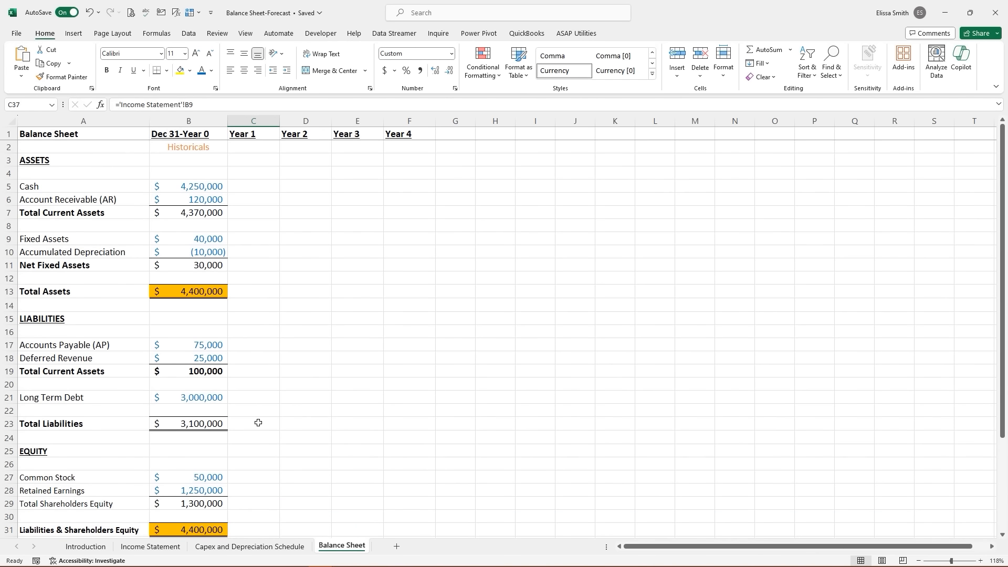
- Forecast Accounts Receivable as Net Revenue × AR % for Years 1–4 and extend Total Current Assets
{"action": "left_click", "coordinate": [245, 197]}
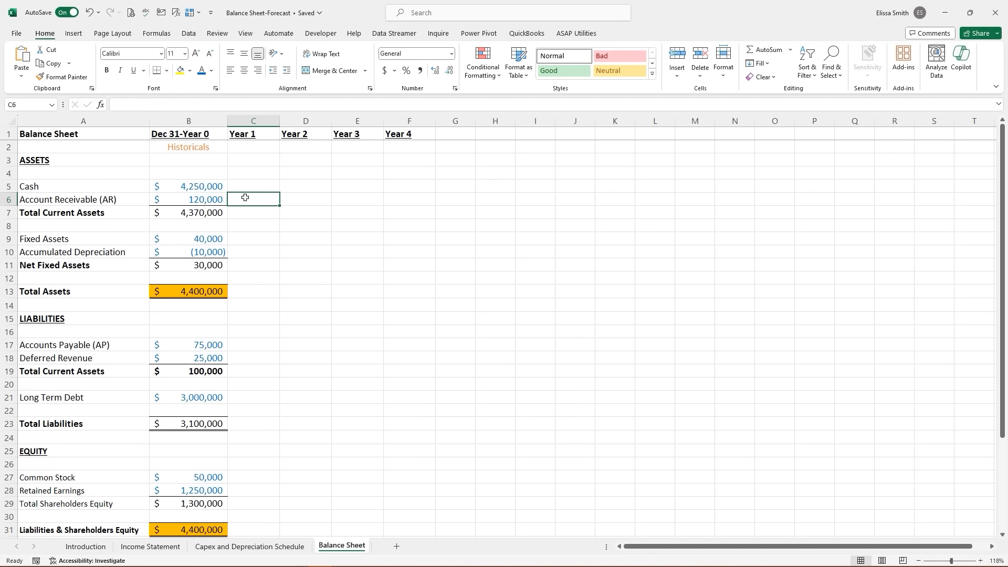
{"action": "type", "text": "="}
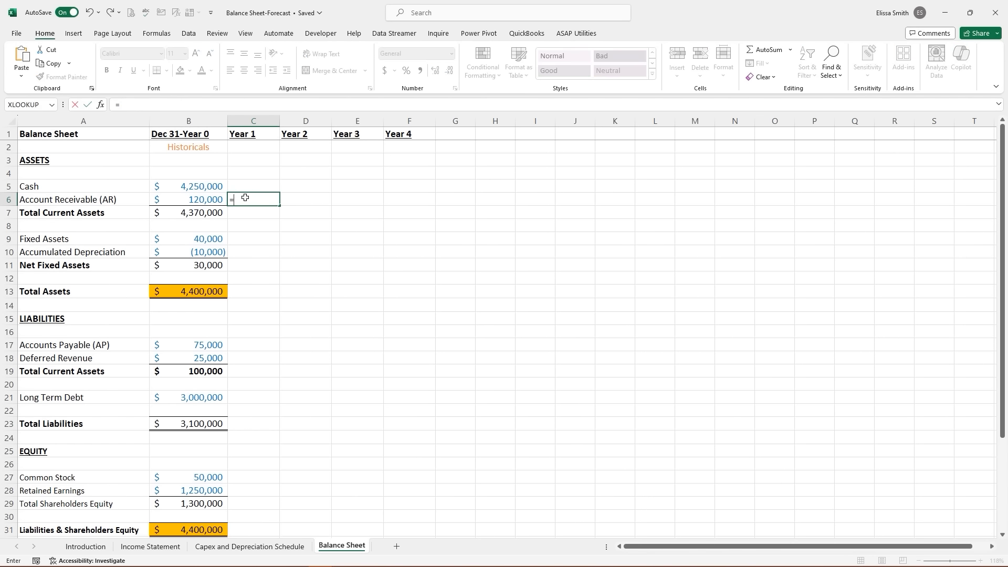
{"action": "scroll", "coordinate": [268, 278], "scroll_direction": "down", "scroll_amount": 5}
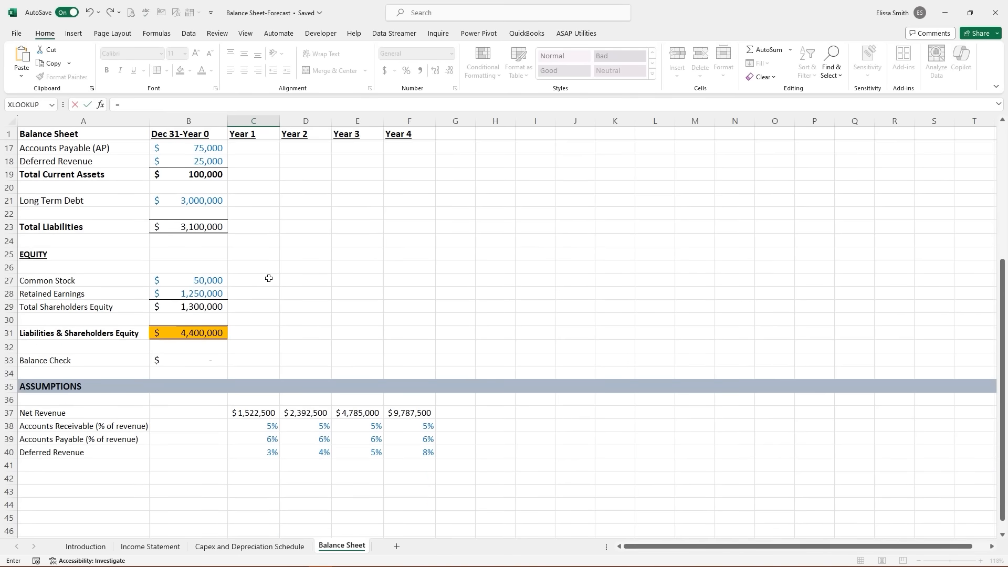
{"action": "left_click", "coordinate": [257, 413]}
{"action": "type", "text": "*"}
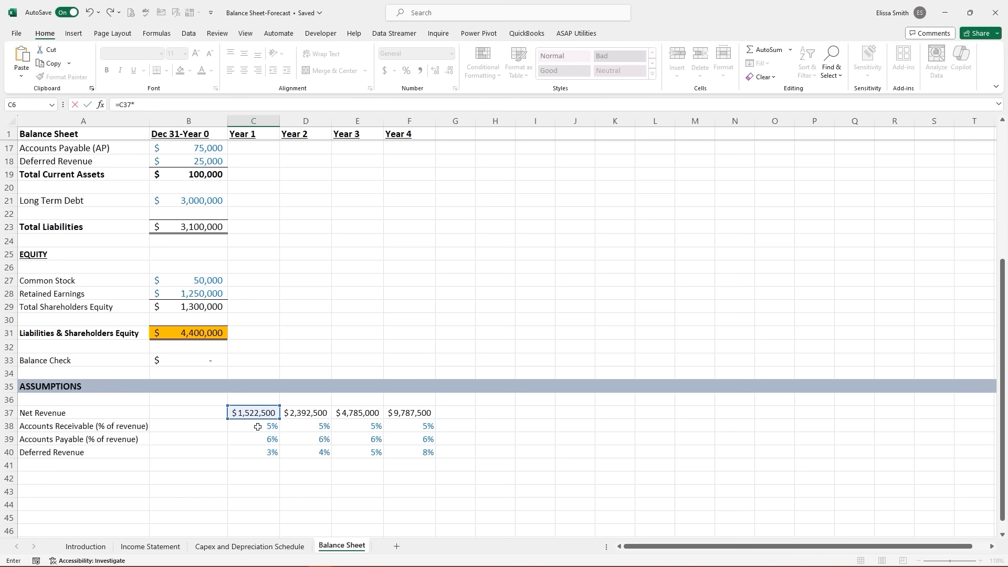
{"action": "left_click", "coordinate": [258, 427]}
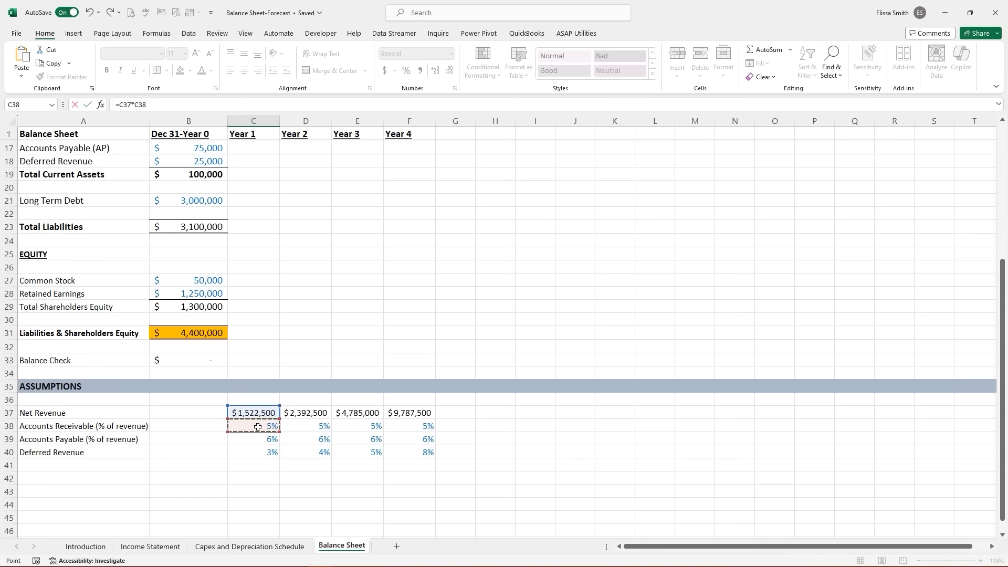
{"action": "key", "text": "Return"}
{"action": "scroll", "coordinate": [313, 364], "scroll_direction": "up", "scroll_amount": 2}
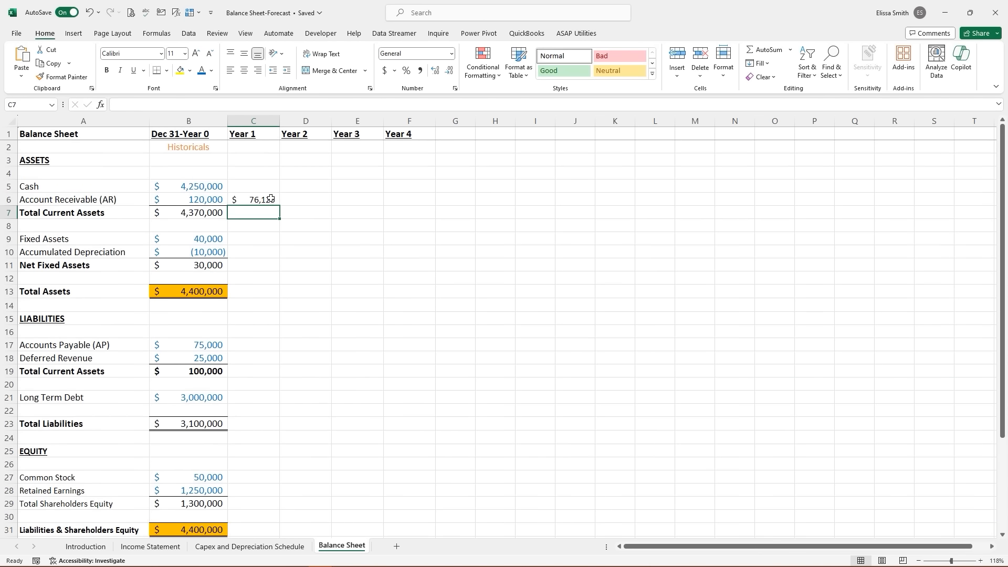
{"action": "left_click", "coordinate": [263, 199]}
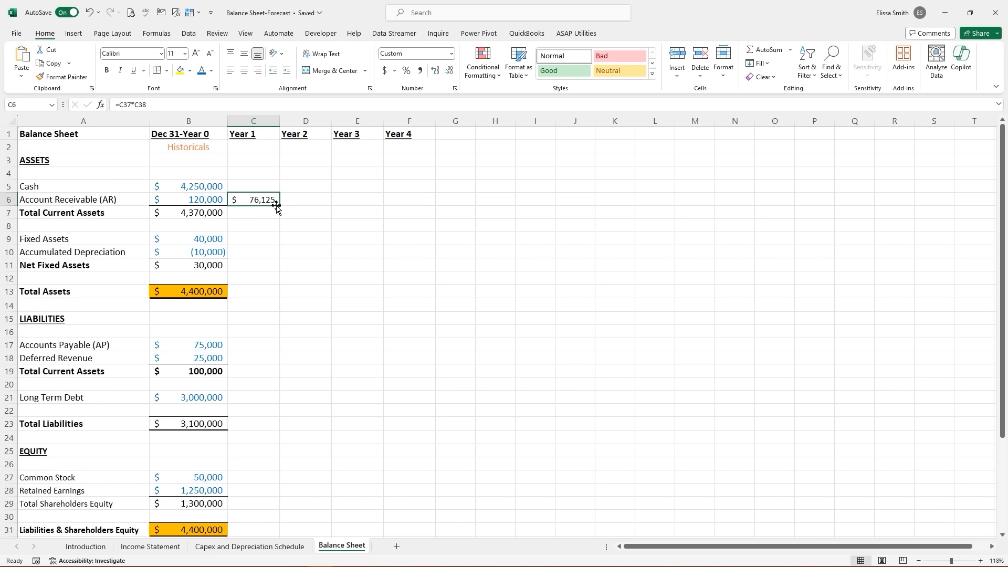
{"action": "left_click_drag", "start_coordinate": [280, 206], "coordinate": [413, 202]}
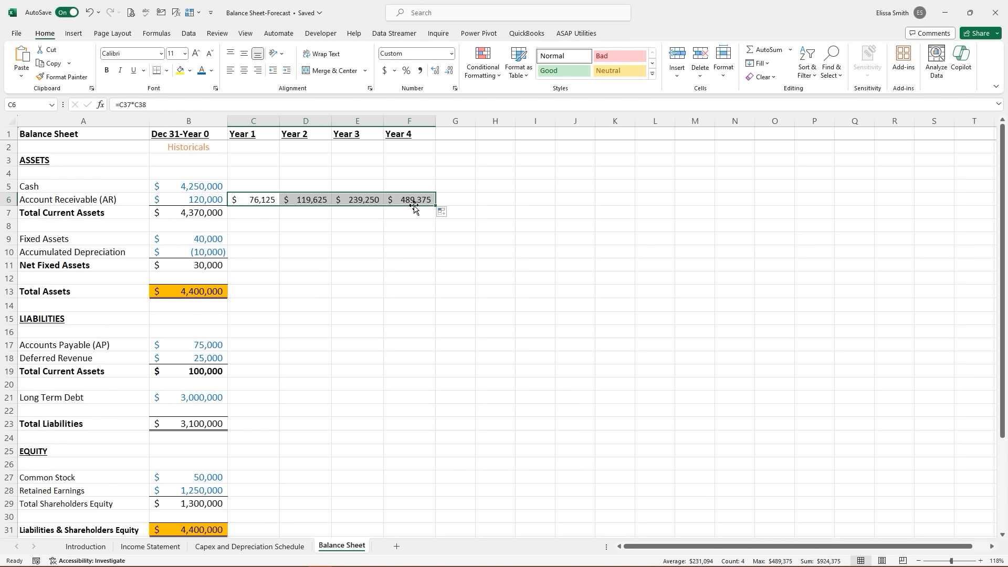
{"action": "left_click", "coordinate": [192, 213]}
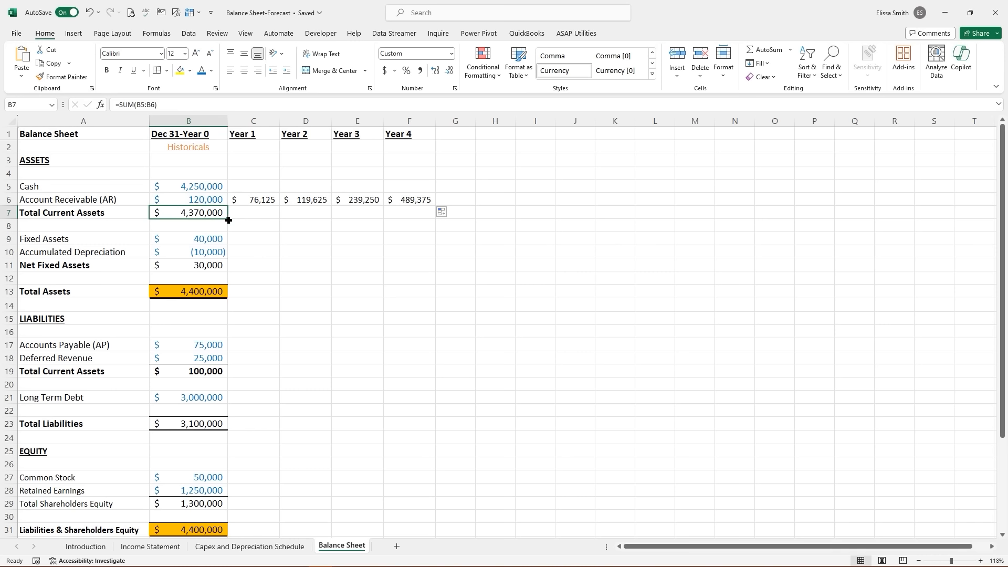
{"action": "left_click_drag", "start_coordinate": [229, 220], "coordinate": [425, 218]}
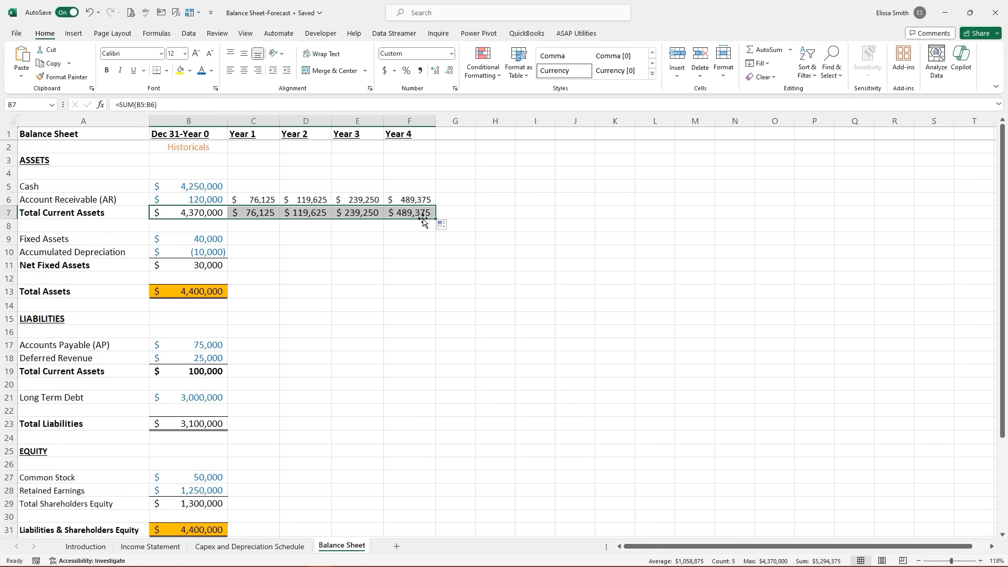
- Switch the new forecast figures to Number format with no decimal places
{"action": "left_click_drag", "start_coordinate": [245, 197], "coordinate": [414, 212]}
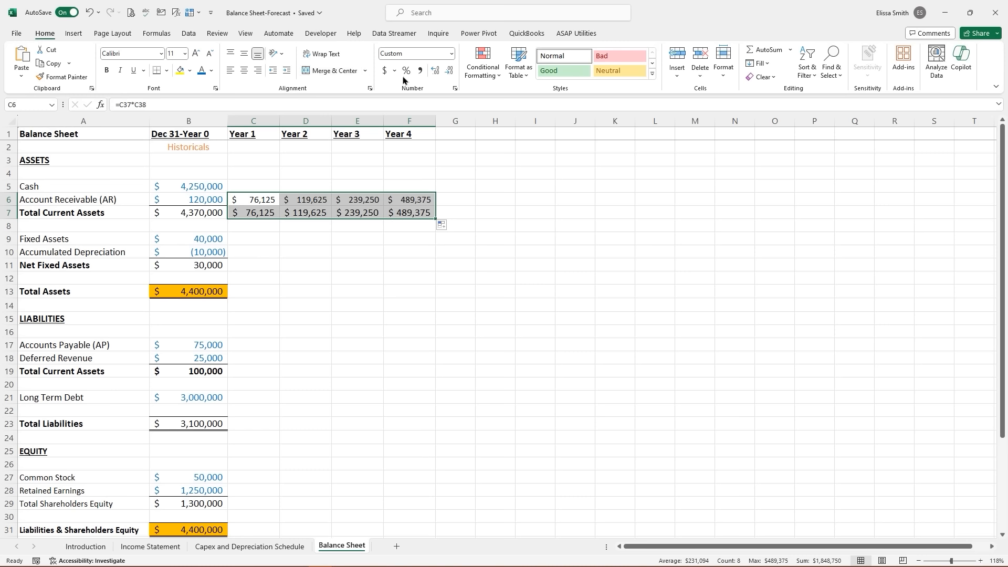
{"action": "left_click", "coordinate": [386, 75]}
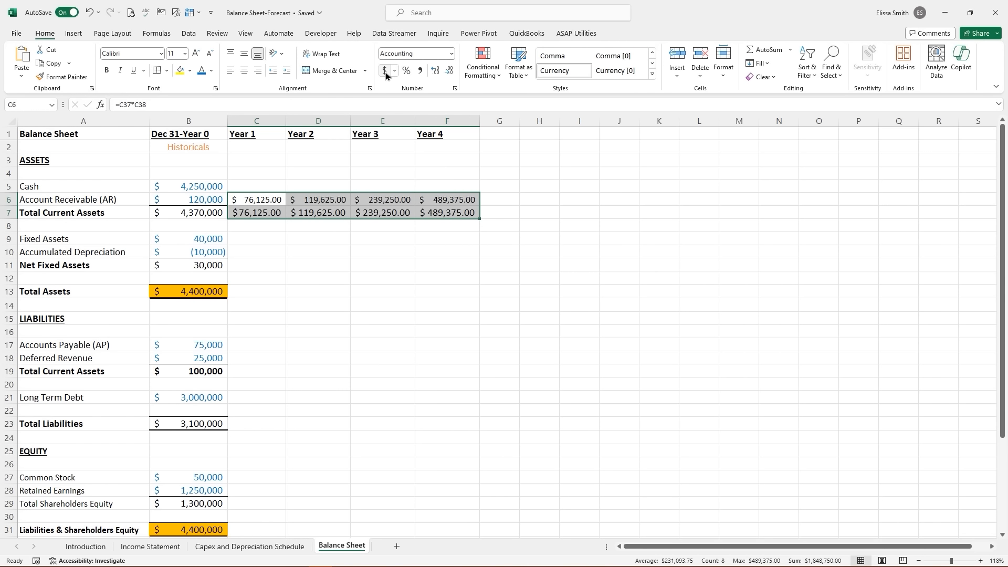
{"action": "left_click", "coordinate": [395, 70]}
{"action": "left_click", "coordinate": [423, 57]}
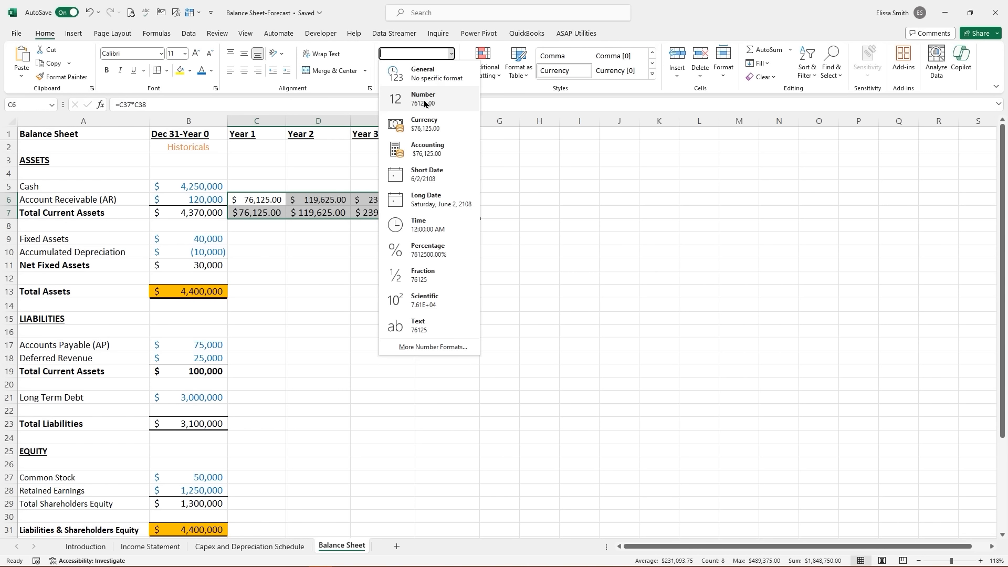
{"action": "left_click", "coordinate": [424, 101]}
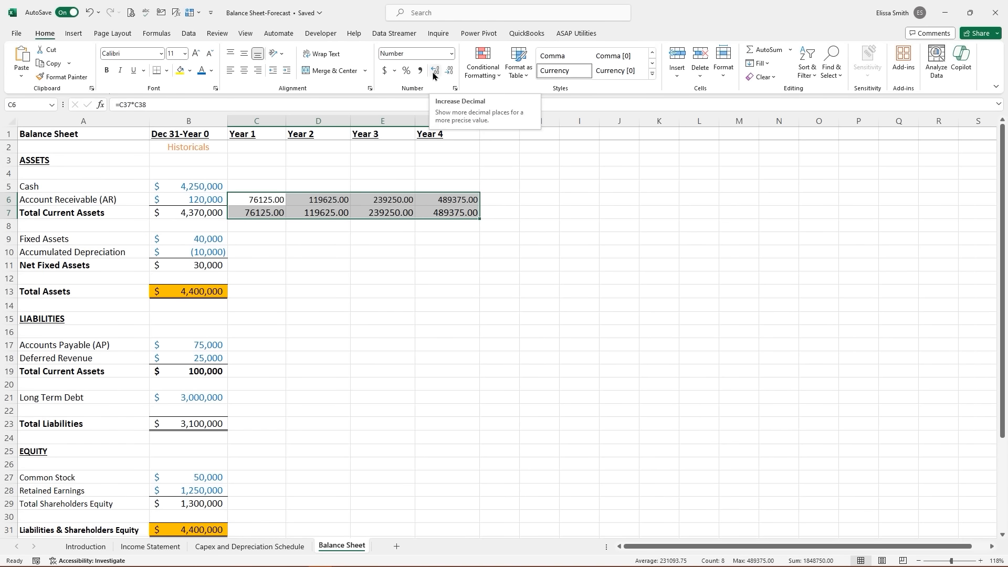
{"action": "left_click", "coordinate": [434, 76]}
{"action": "left_click", "coordinate": [449, 74]}
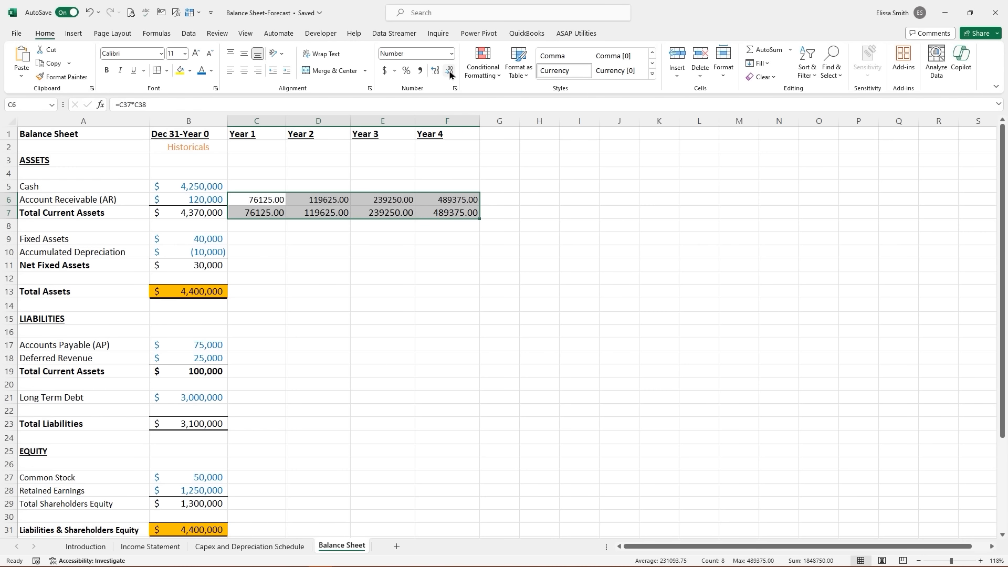
{"action": "left_click", "coordinate": [449, 74]}
{"action": "left_click", "coordinate": [449, 73]}
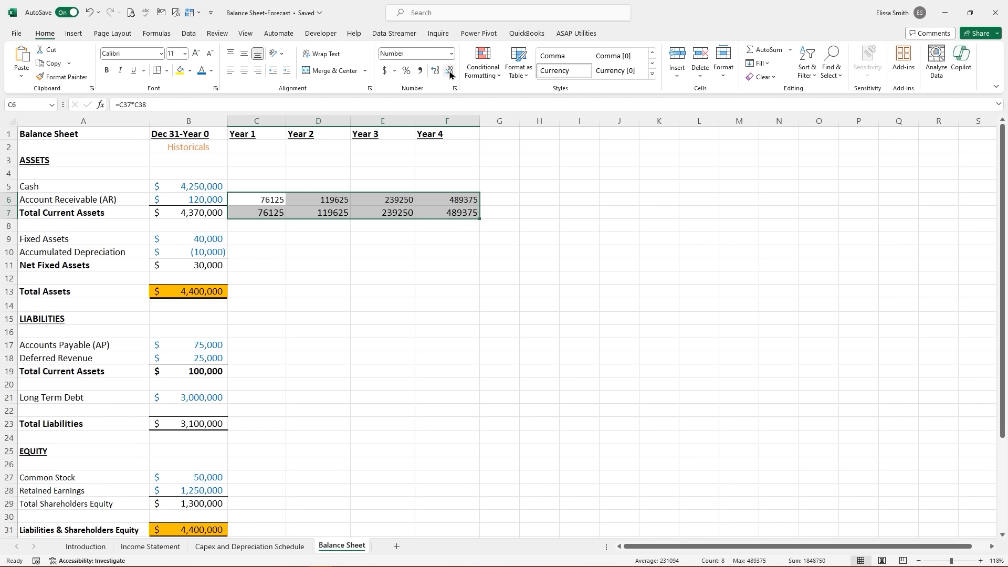
- Copy the Year 1 total's format onto the receivable row, then apply Comma Style with zero decimals
{"action": "left_click", "coordinate": [250, 212]}
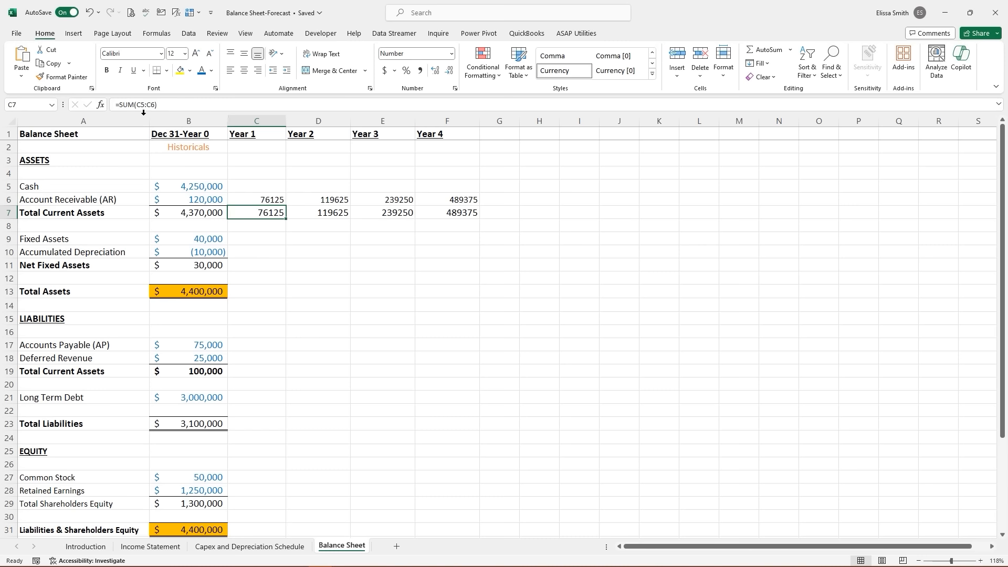
{"action": "left_click", "coordinate": [62, 76]}
{"action": "left_click_drag", "start_coordinate": [266, 200], "coordinate": [464, 200]}
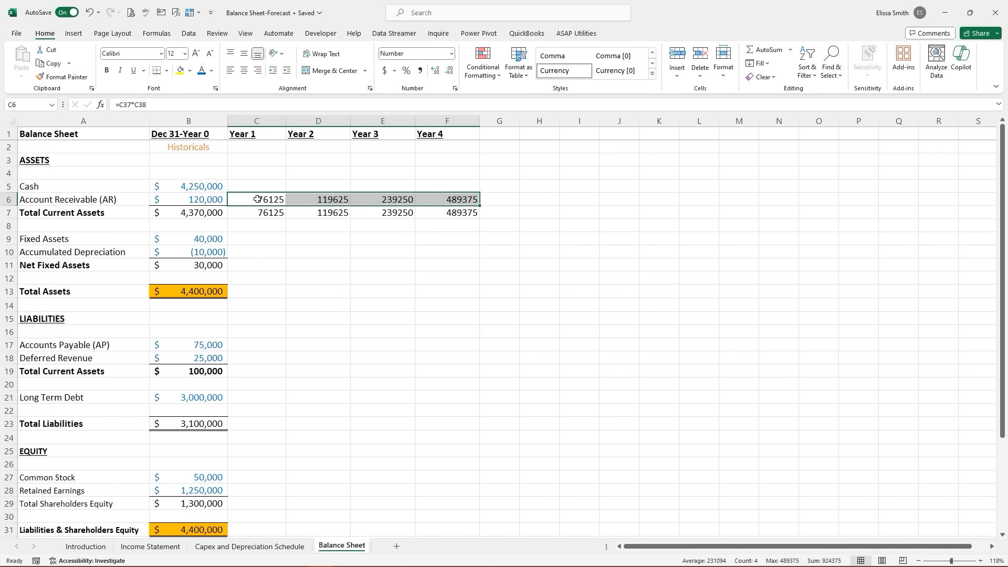
{"action": "left_click_drag", "start_coordinate": [258, 200], "coordinate": [420, 213]}
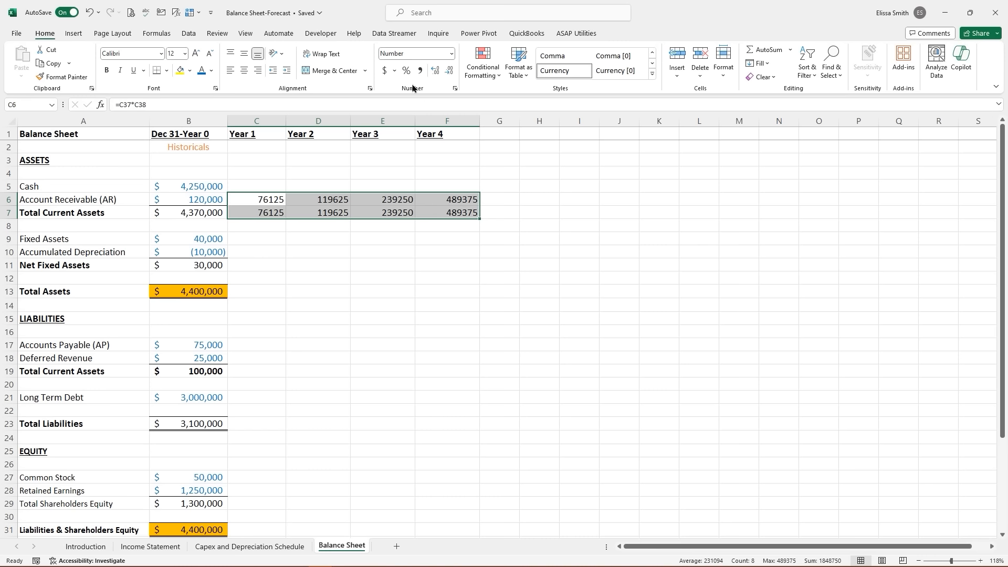
{"action": "left_click", "coordinate": [420, 71]}
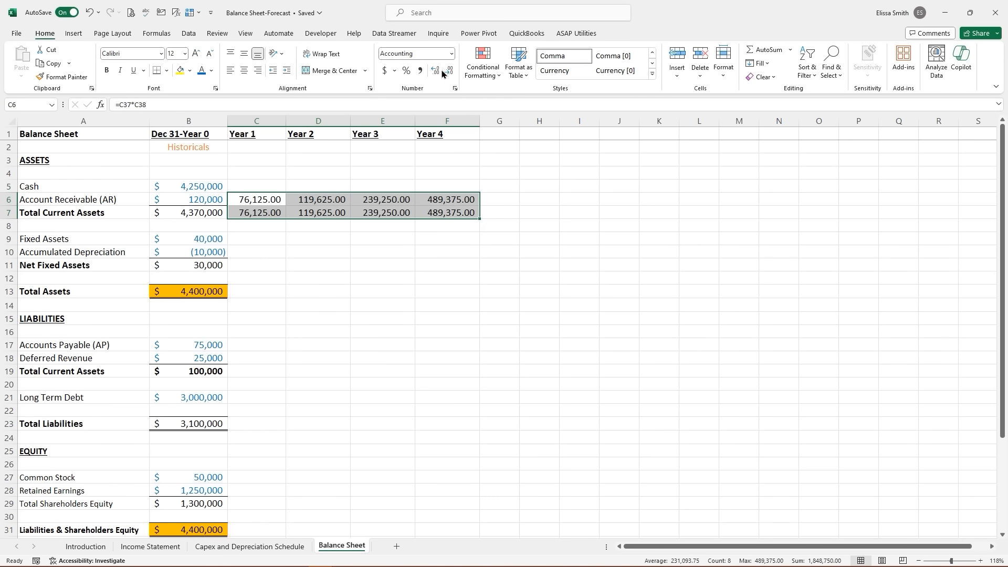
{"action": "left_click", "coordinate": [436, 71]}
{"action": "left_click", "coordinate": [449, 72]}
{"action": "left_click", "coordinate": [449, 72]}
{"action": "left_click", "coordinate": [449, 72]}
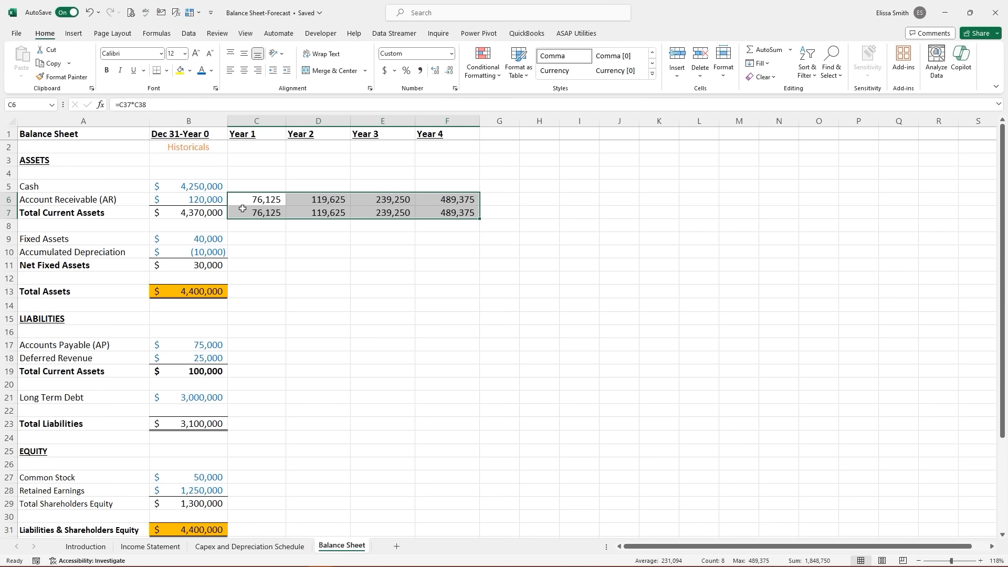
{"action": "left_click_drag", "start_coordinate": [246, 199], "coordinate": [435, 197]}
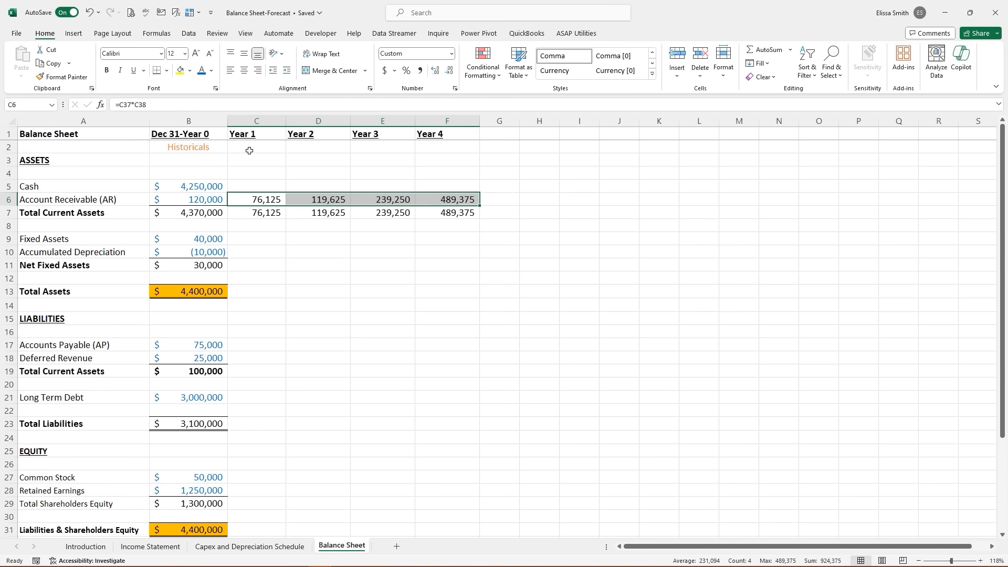
{"action": "left_click", "coordinate": [377, 273]}
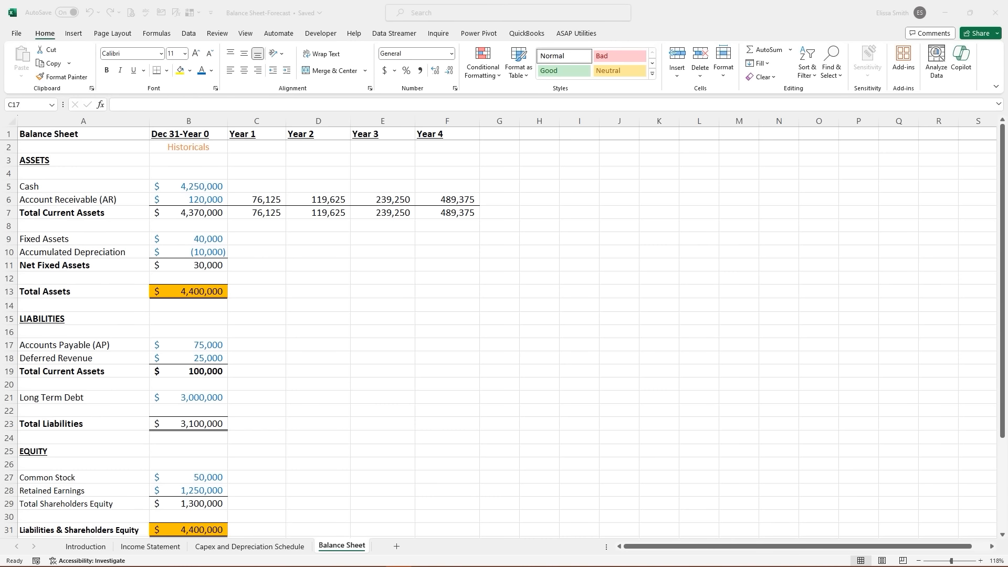
- Enter a Year 1 Accounts Payable formula of net revenue times payable percentage; it returns #NAME?
{"action": "left_click", "coordinate": [239, 342]}
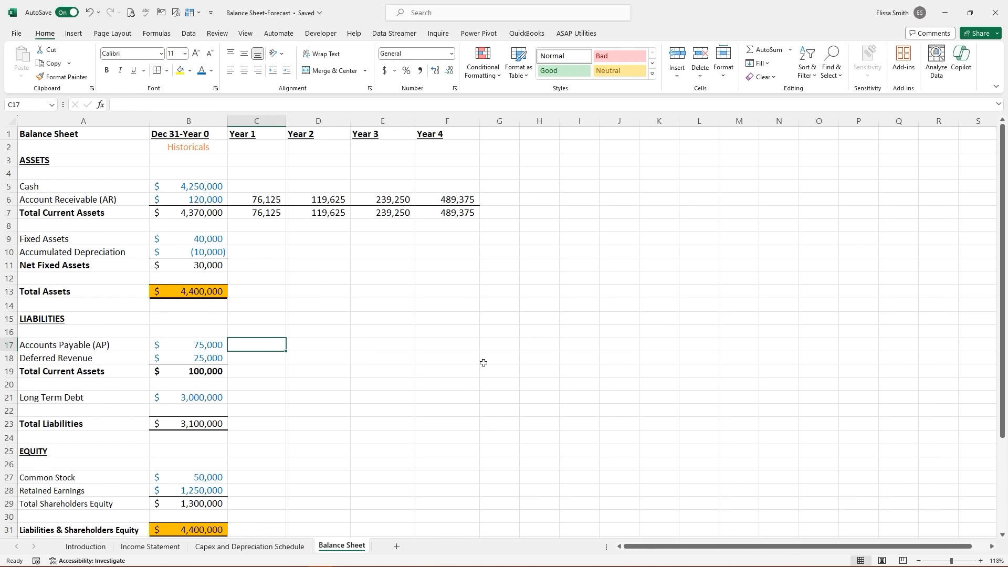
{"action": "type", "text": "="}
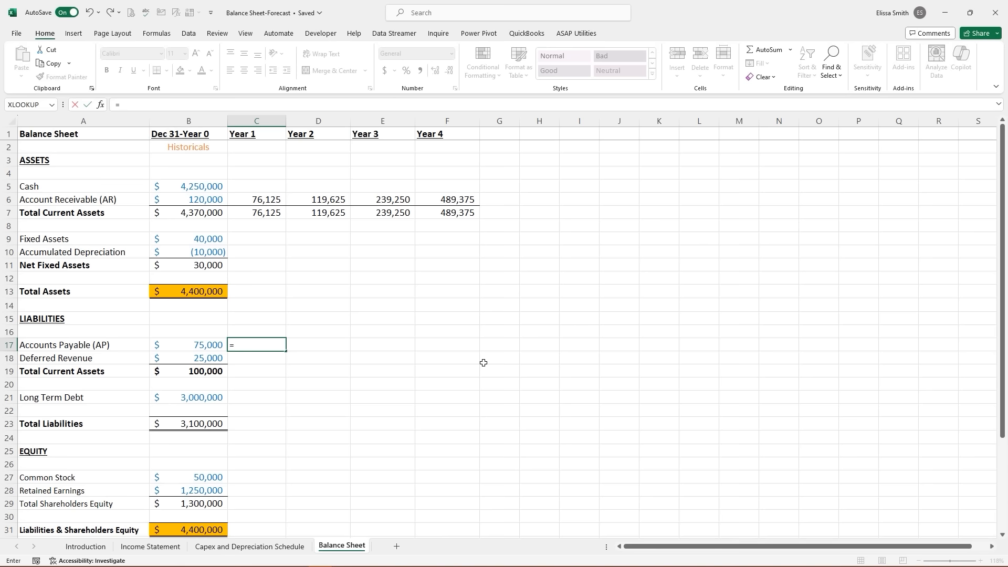
{"action": "scroll", "coordinate": [483, 362], "scroll_direction": "down", "scroll_amount": 5}
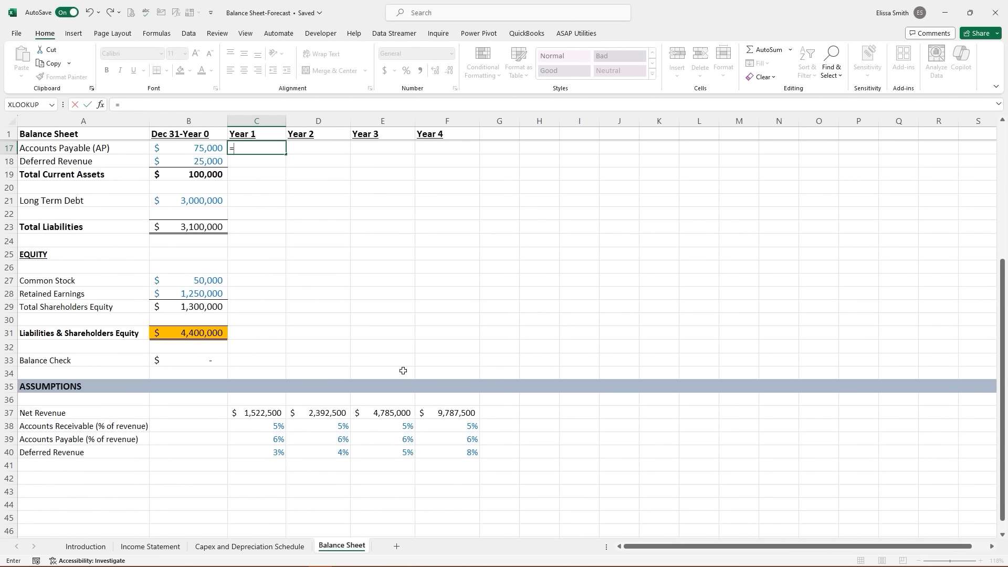
{"action": "left_click", "coordinate": [266, 413]}
{"action": "type", "text": "*"}
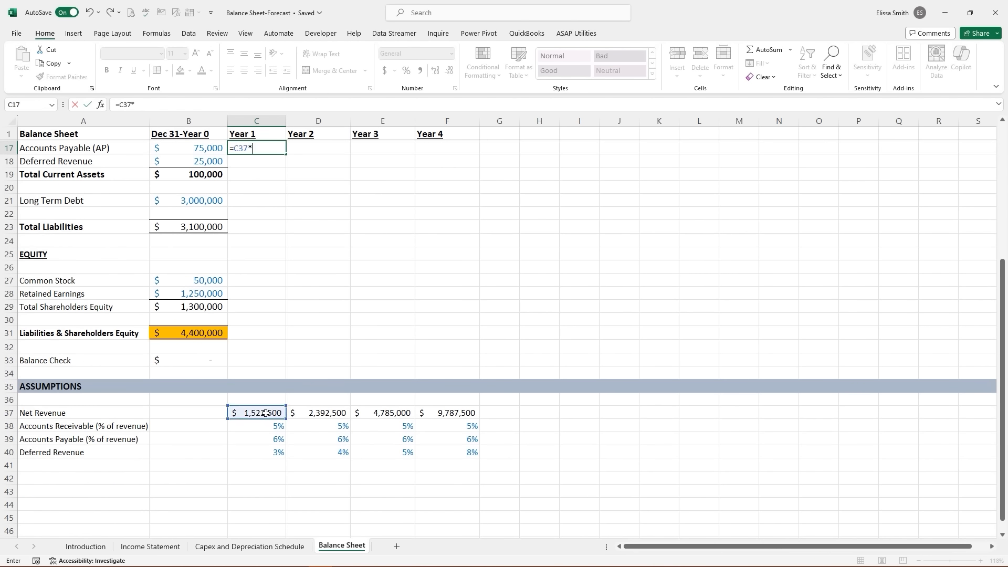
{"action": "left_click", "coordinate": [274, 440]}
{"action": "type", "text": "b"}
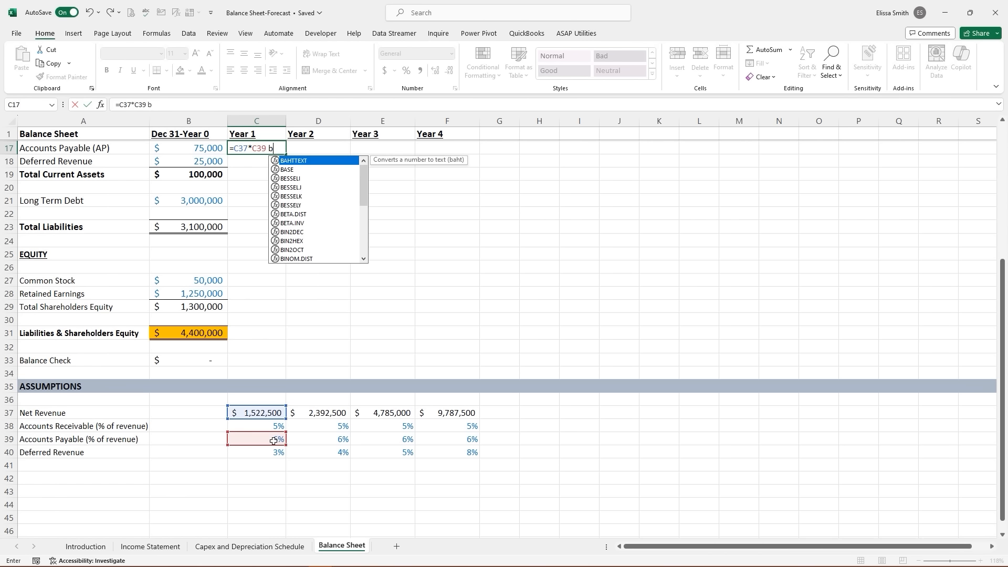
{"action": "key", "text": "Escape"}
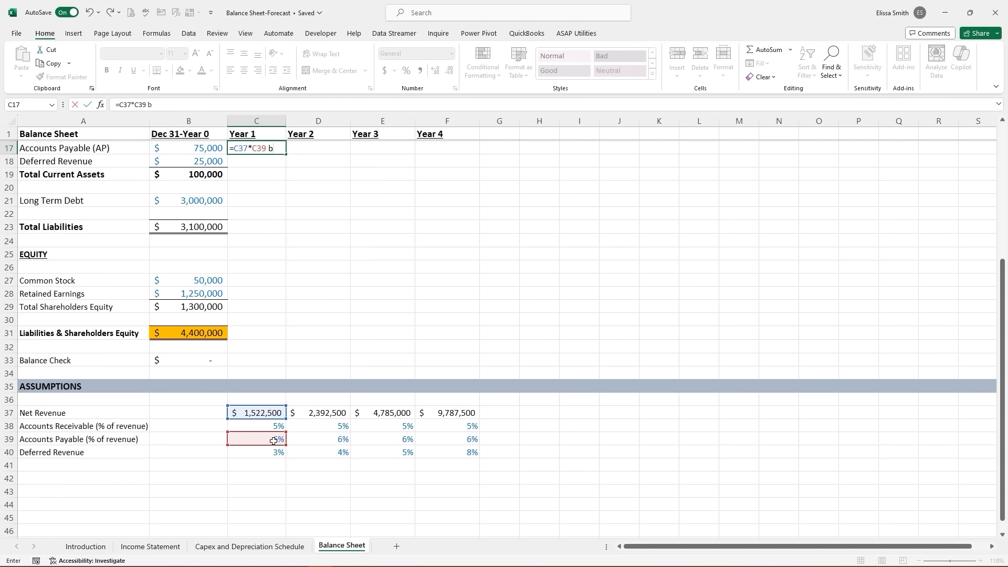
{"action": "key", "text": "Return"}
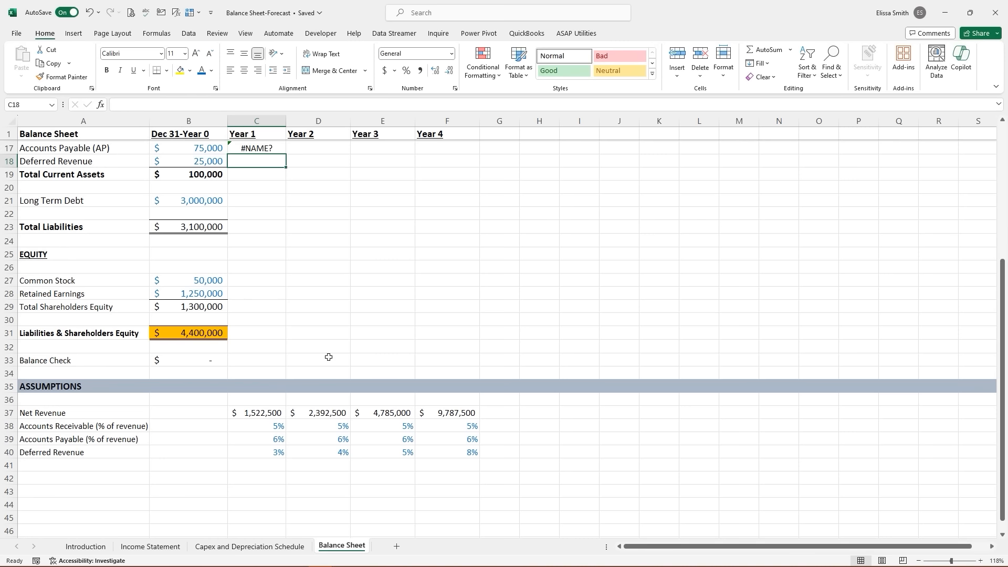
- Correct Year 1 Accounts Payable to =C37*C39 and fill it through Year 4 (91,350–587,250)
{"action": "left_click", "coordinate": [255, 149]}
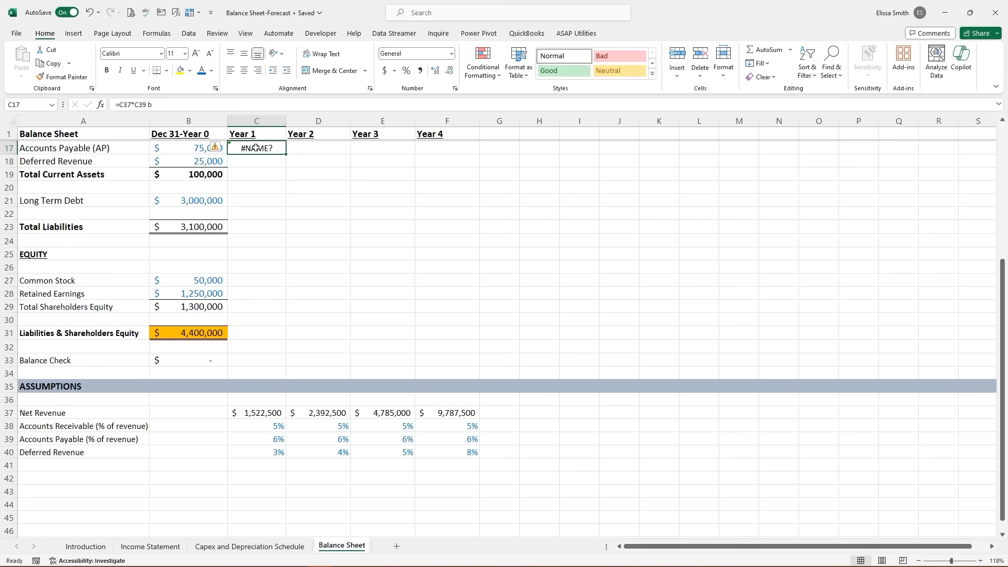
{"action": "type", "text": "="}
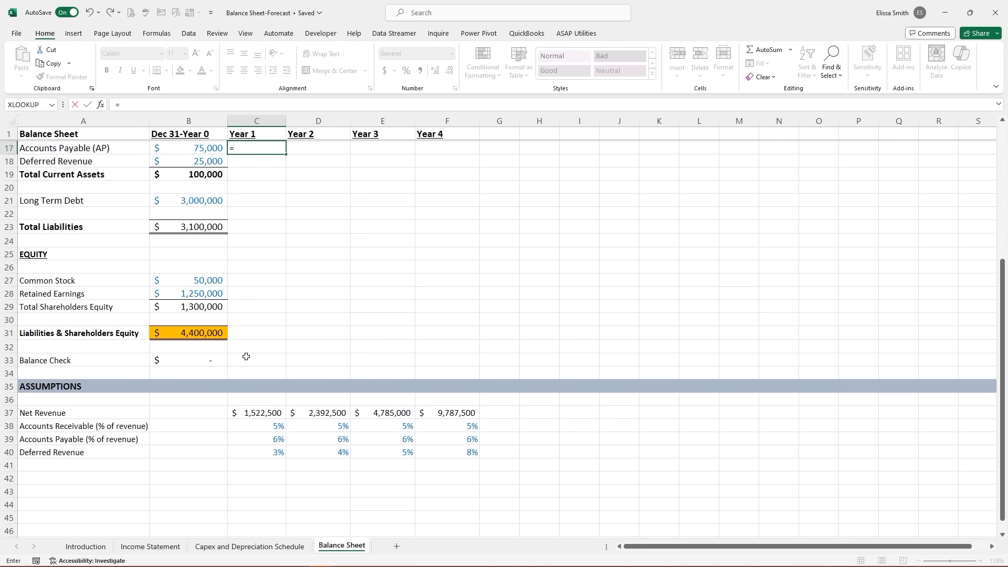
{"action": "left_click", "coordinate": [262, 413]}
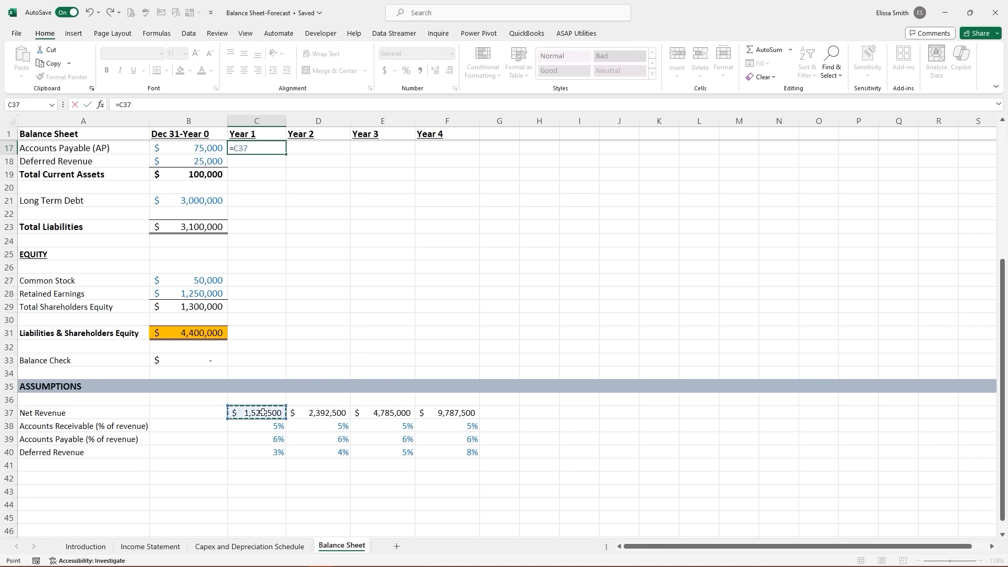
{"action": "type", "text": "*"}
{"action": "left_click", "coordinate": [253, 437]}
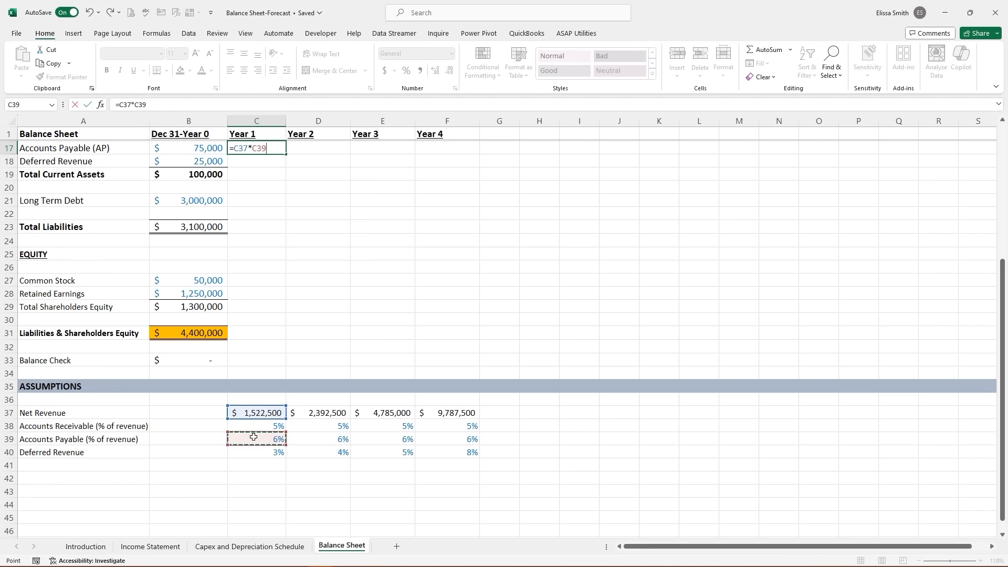
{"action": "key", "text": "ctrl+Return"}
{"action": "left_click_drag", "start_coordinate": [287, 153], "coordinate": [452, 155]}
{"action": "left_click", "coordinate": [242, 160]}
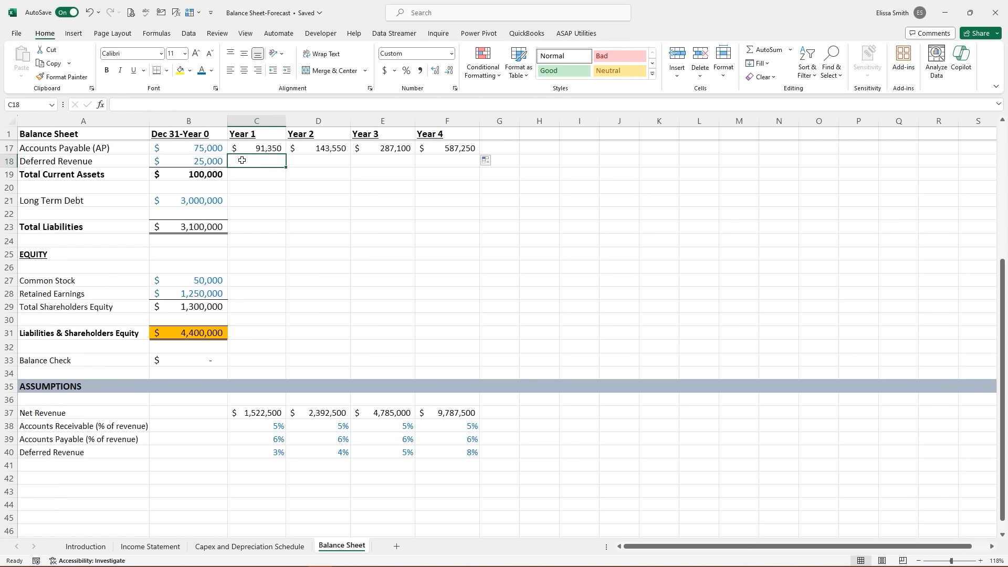
- Forecast Deferred Revenue as =C37*C40 and fill it through Year 4 (45,675–783,000)
{"action": "type", "text": "="}
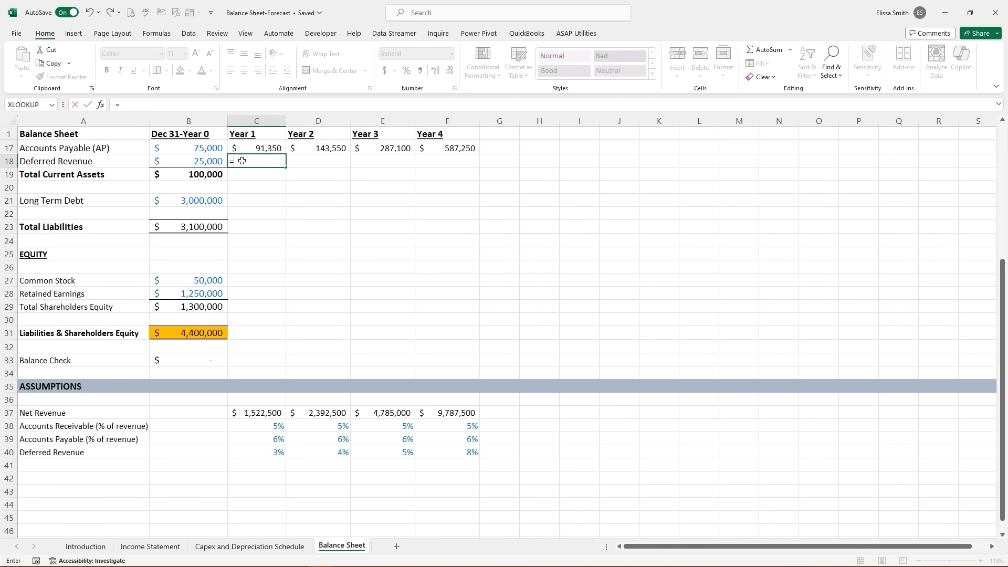
{"action": "left_click", "coordinate": [260, 412]}
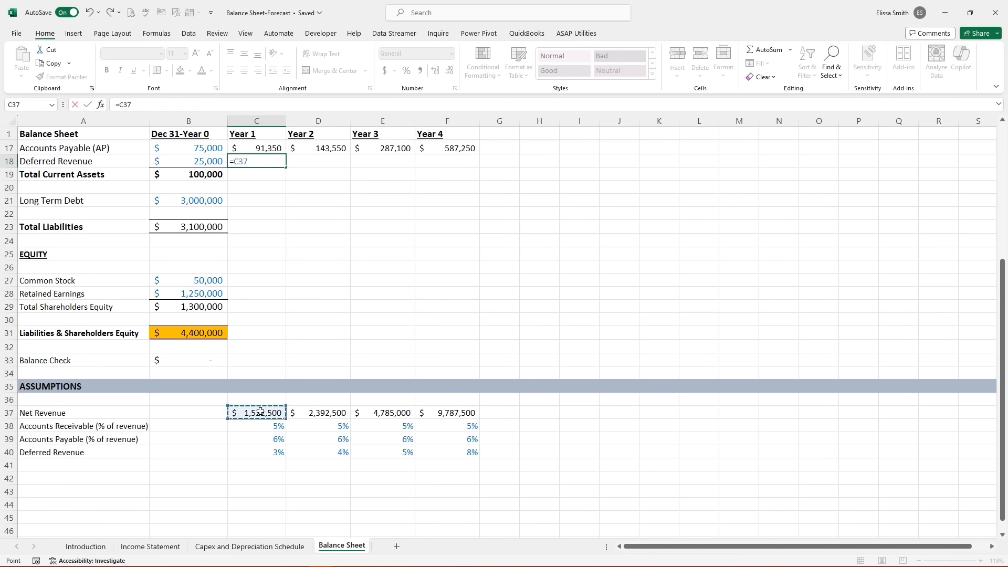
{"action": "type", "text": "*"}
{"action": "left_click", "coordinate": [270, 452]}
{"action": "key", "text": "Return"}
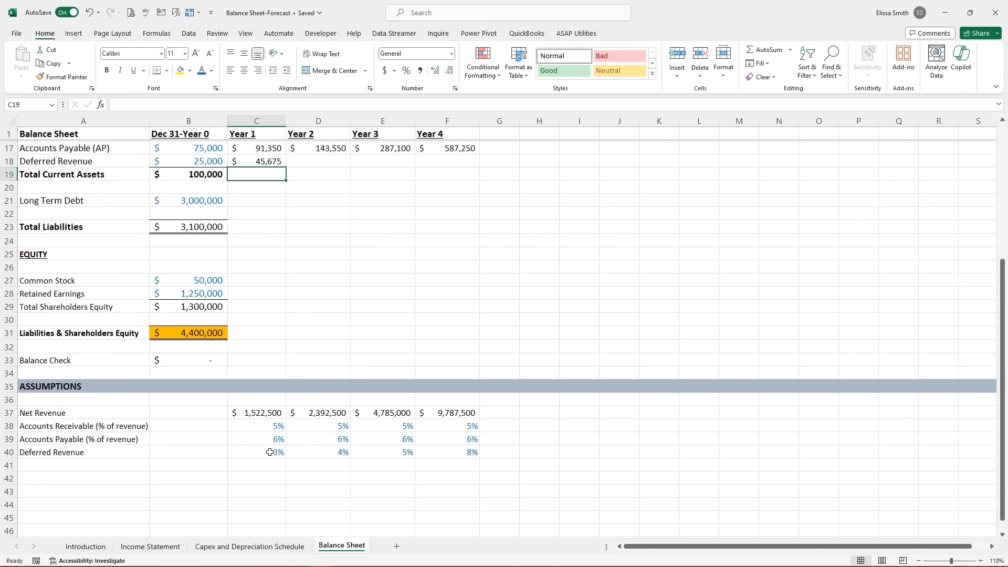
{"action": "left_click", "coordinate": [256, 160]}
{"action": "left_click_drag", "start_coordinate": [286, 167], "coordinate": [475, 165]}
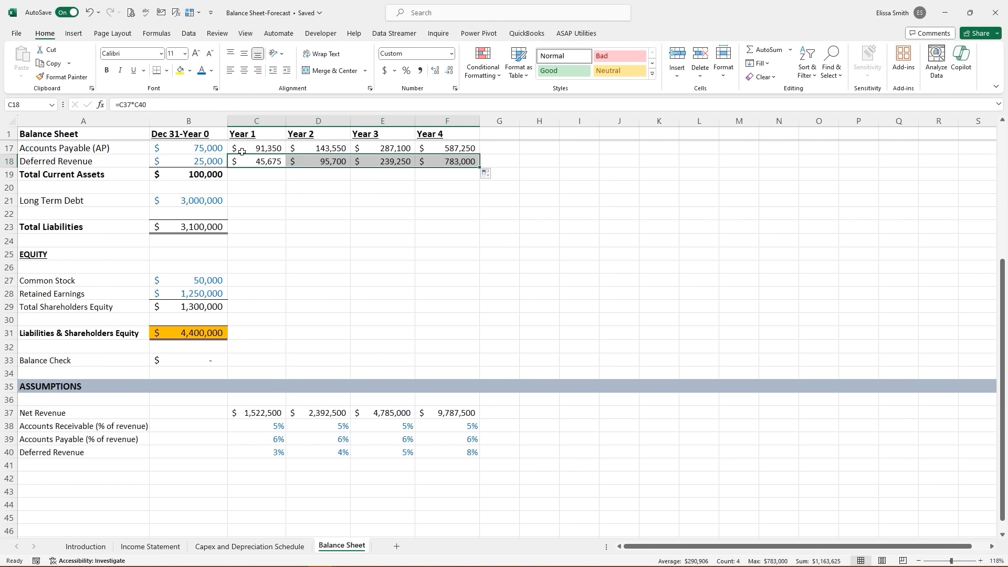
{"action": "scroll", "coordinate": [251, 170], "scroll_direction": "up", "scroll_amount": 4}
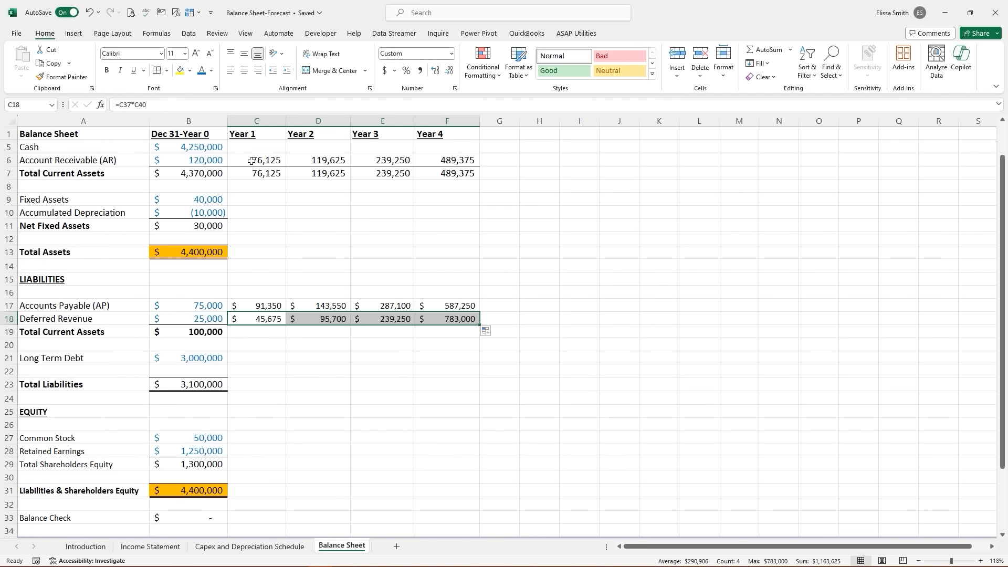
- Apply the receivable row's number format to the payable and deferred rows and remove the payables borders
{"action": "left_click", "coordinate": [252, 161]}
{"action": "left_click", "coordinate": [77, 78]}
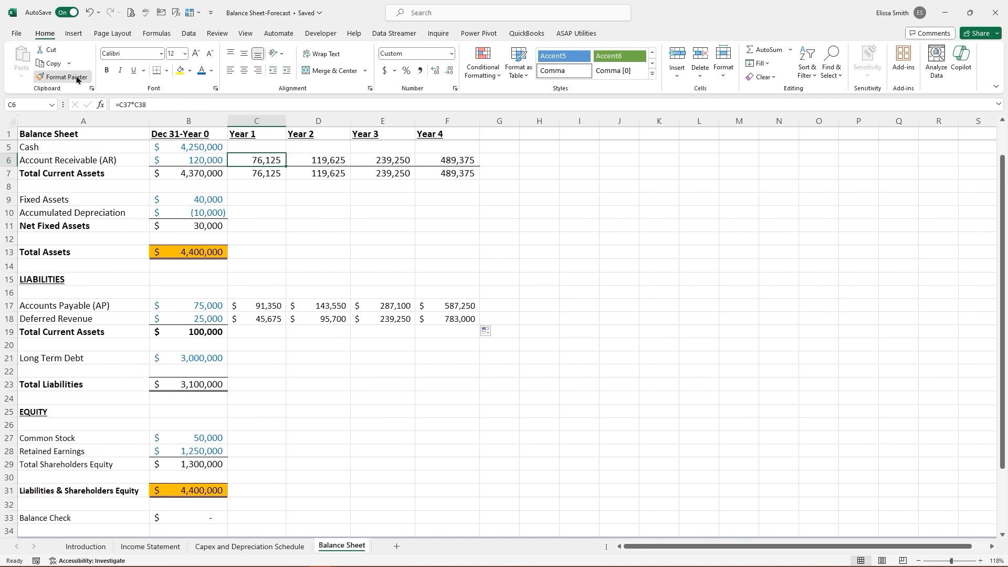
{"action": "left_click", "coordinate": [273, 310]}
{"action": "mouse_move", "coordinate": [274, 309]}
{"action": "left_mouse_down"}
{"action": "mouse_move", "coordinate": [471, 327]}
{"action": "mouse_move", "coordinate": [464, 322]}
{"action": "left_mouse_up"}
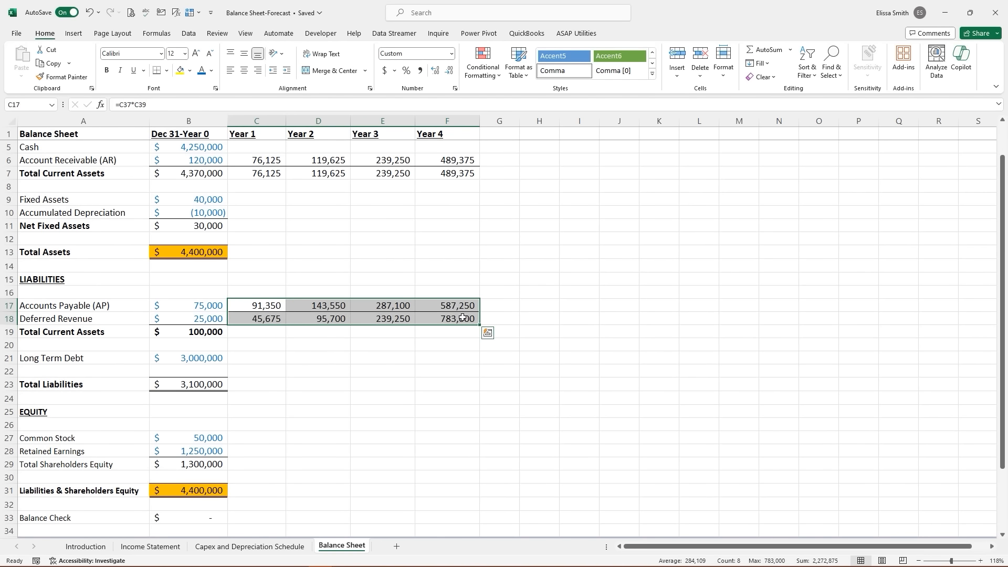
{"action": "left_click", "coordinate": [247, 306]}
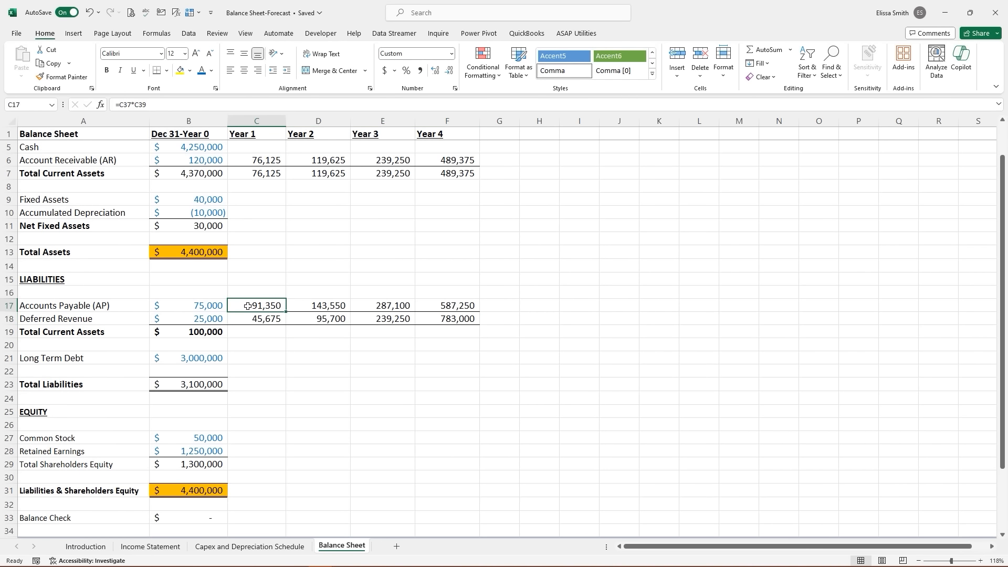
{"action": "left_click", "coordinate": [274, 341]}
{"action": "left_click_drag", "start_coordinate": [248, 309], "coordinate": [444, 307]}
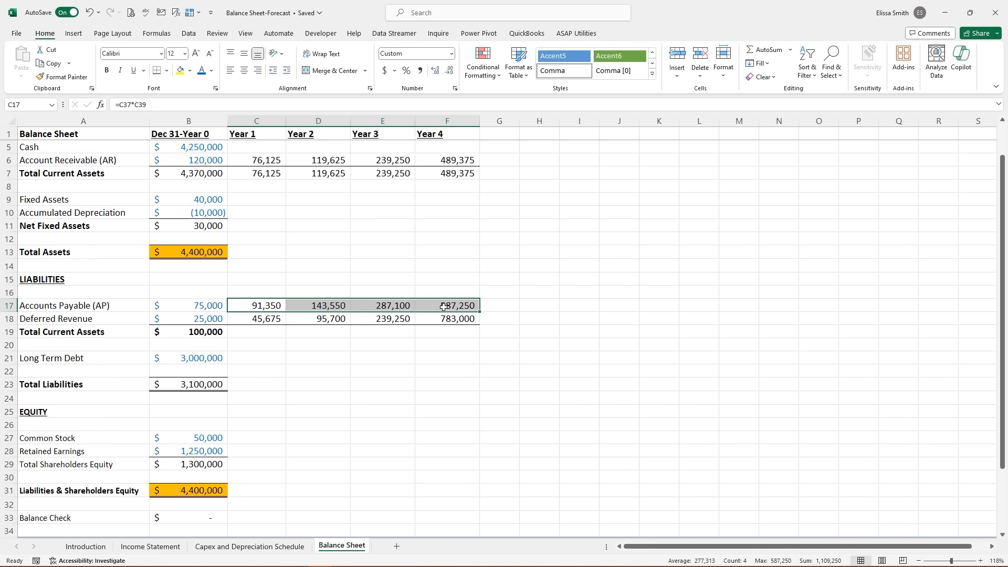
{"action": "left_click", "coordinate": [166, 72]}
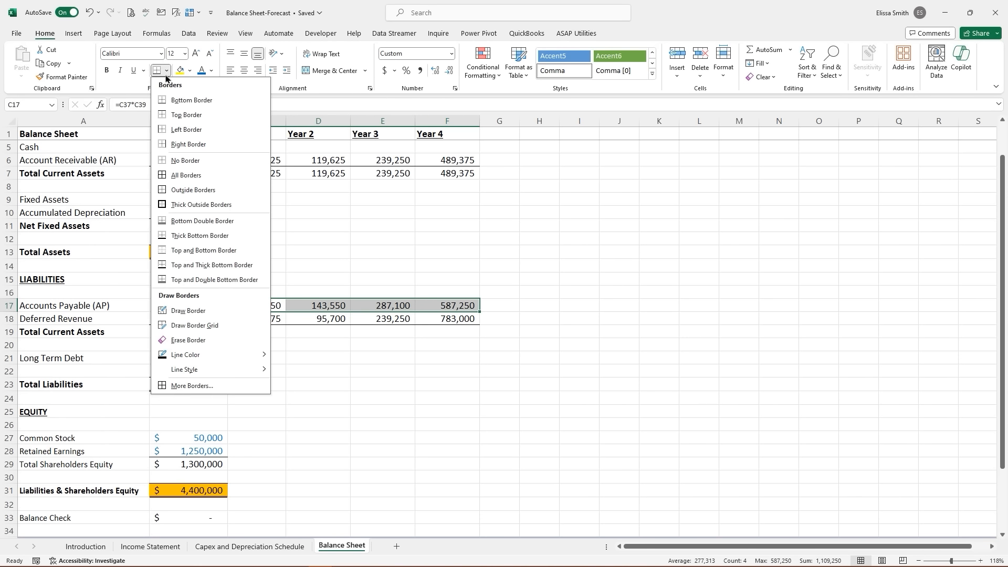
{"action": "left_click", "coordinate": [185, 161]}
{"action": "left_click", "coordinate": [317, 346]}
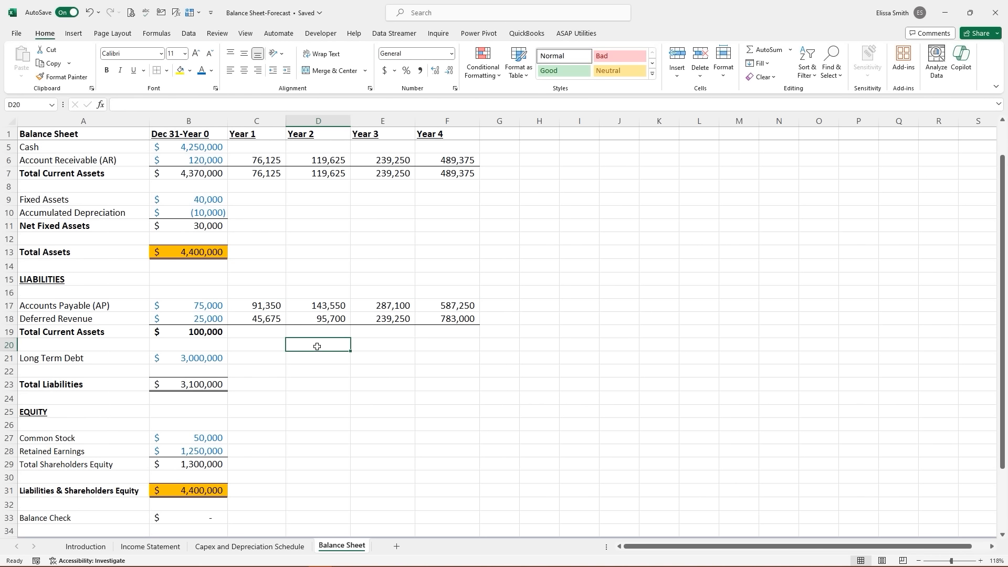
- Copy the row 19 =SUM total across Years 1–4, giving 137,025, 239,250, 526,350 and 1,370,250
{"action": "left_click", "coordinate": [206, 331]}
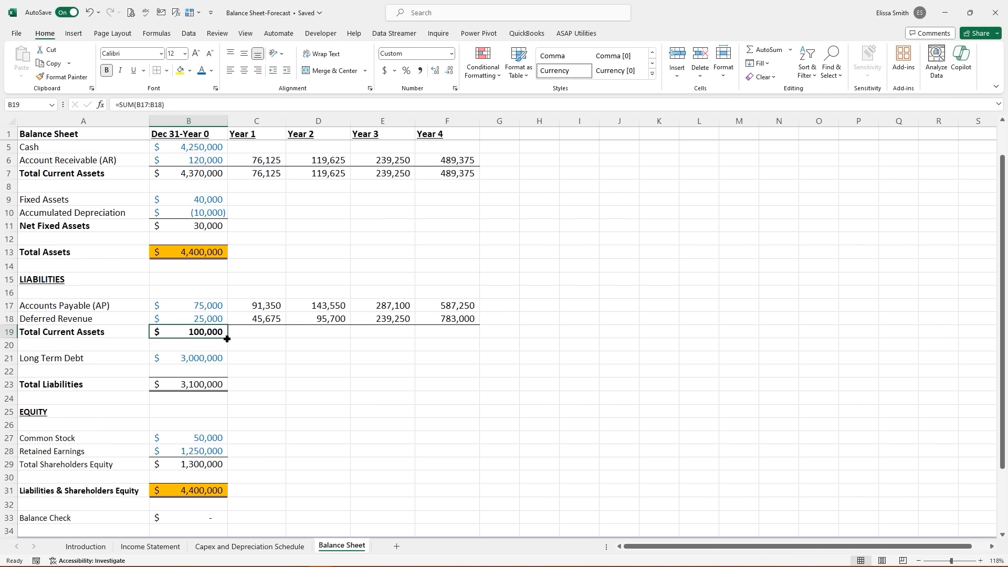
{"action": "left_click_drag", "start_coordinate": [227, 338], "coordinate": [459, 330]}
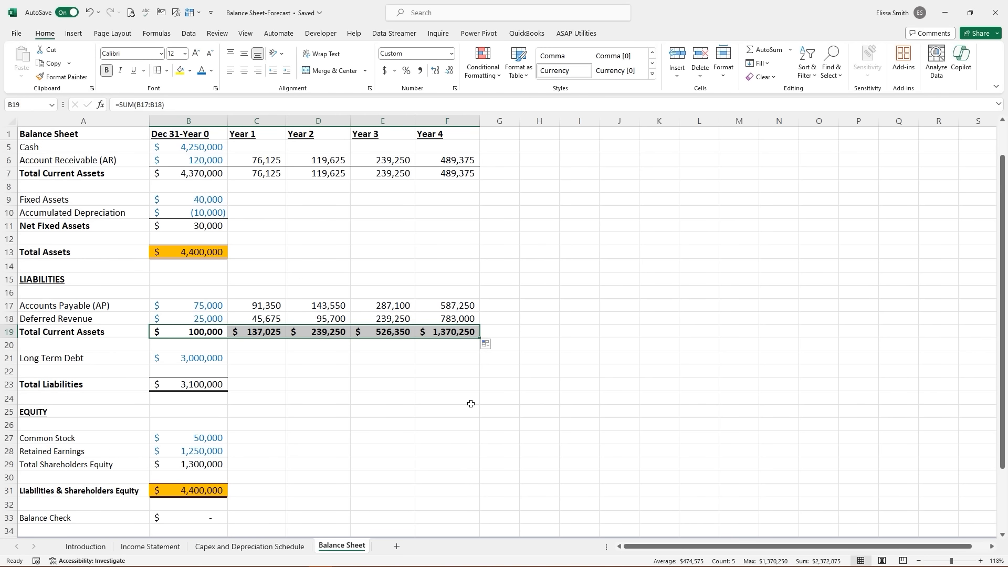
{"action": "left_click", "coordinate": [203, 334]}
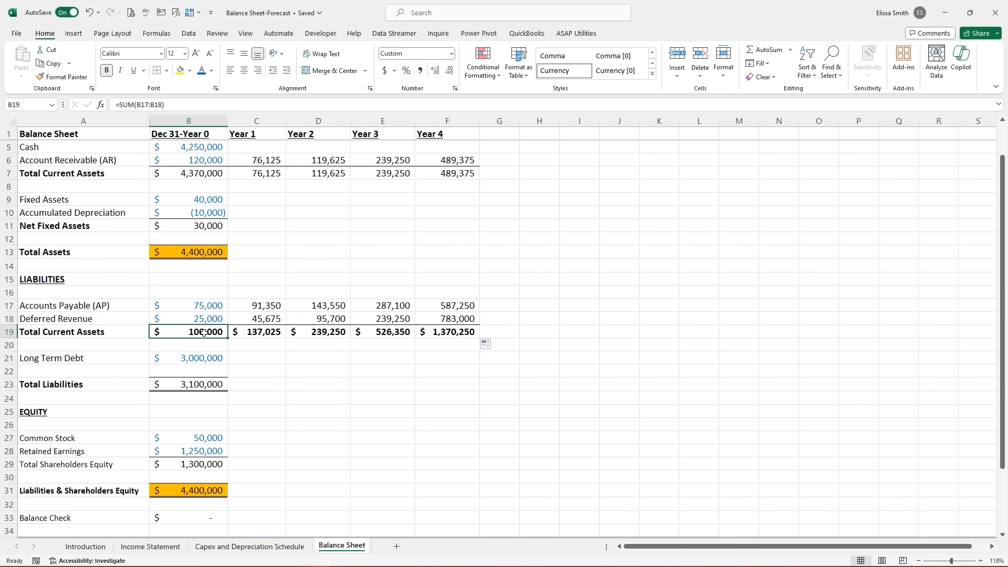
{"action": "left_click_drag", "start_coordinate": [251, 334], "coordinate": [449, 334]}
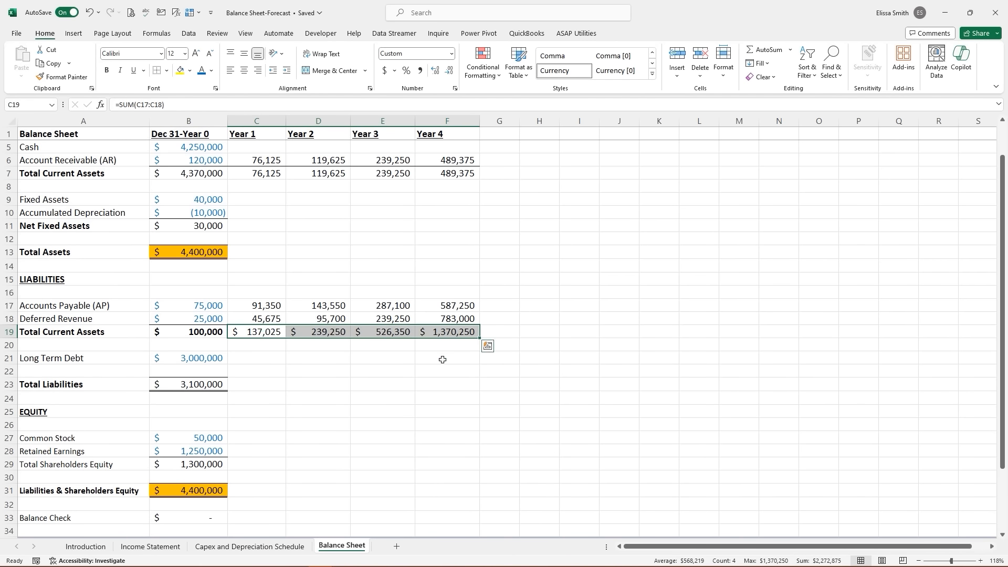
{"action": "left_click", "coordinate": [442, 360]}
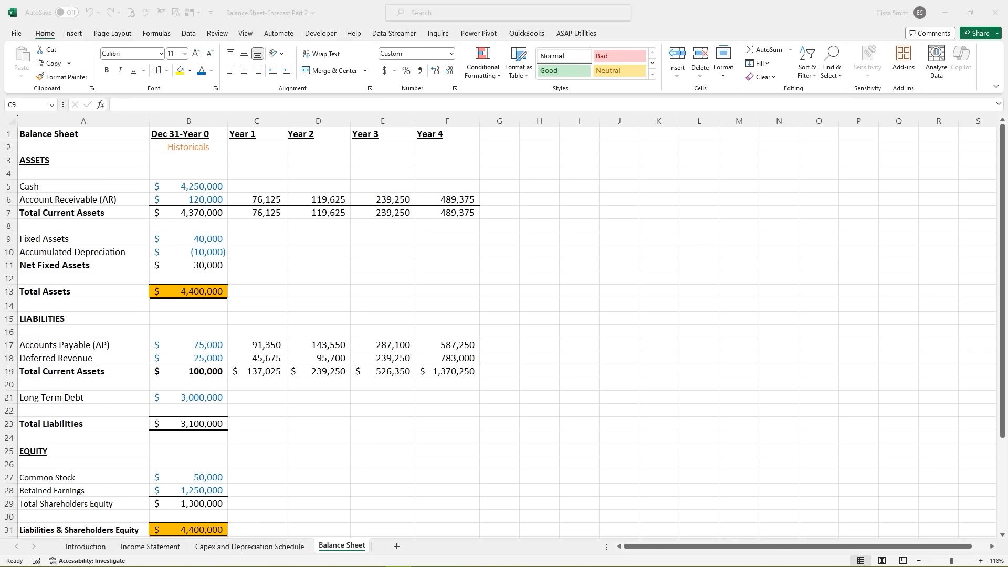
- Select C9, the Year 1 Fixed Assets cell on the Balance Sheet
{"action": "left_click", "coordinate": [251, 237]}
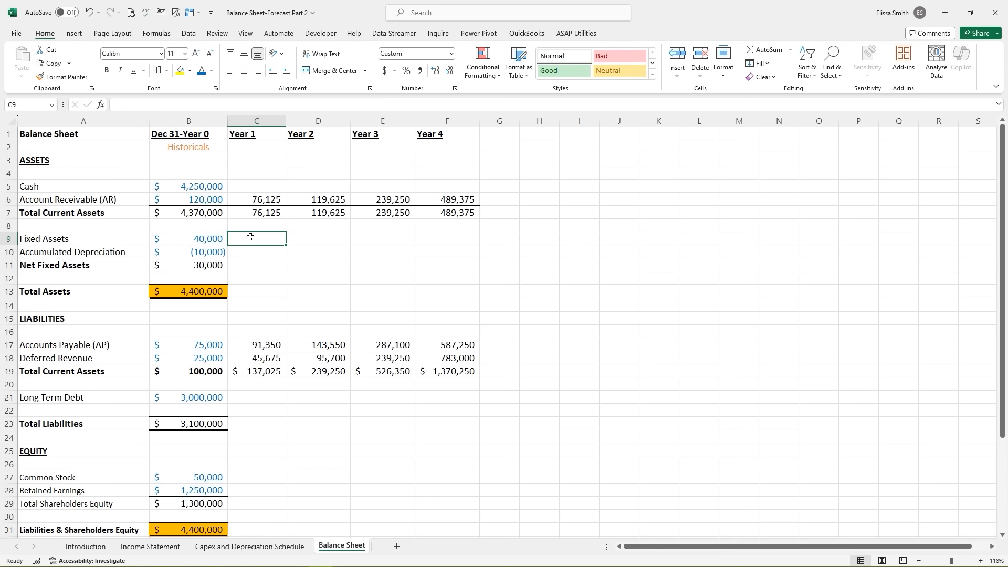
- Enter =B9+'Capex and Depreciation Schedule'!C7 for Year 1 Fixed Assets and fill it through Year 4
{"action": "type", "text": "="}
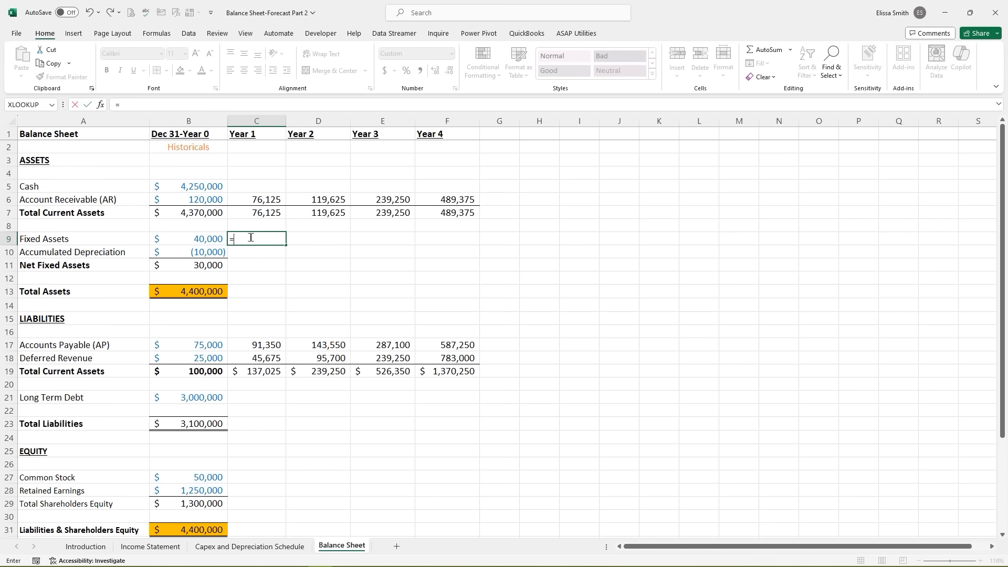
{"action": "left_click", "coordinate": [196, 239]}
{"action": "type", "text": "+"}
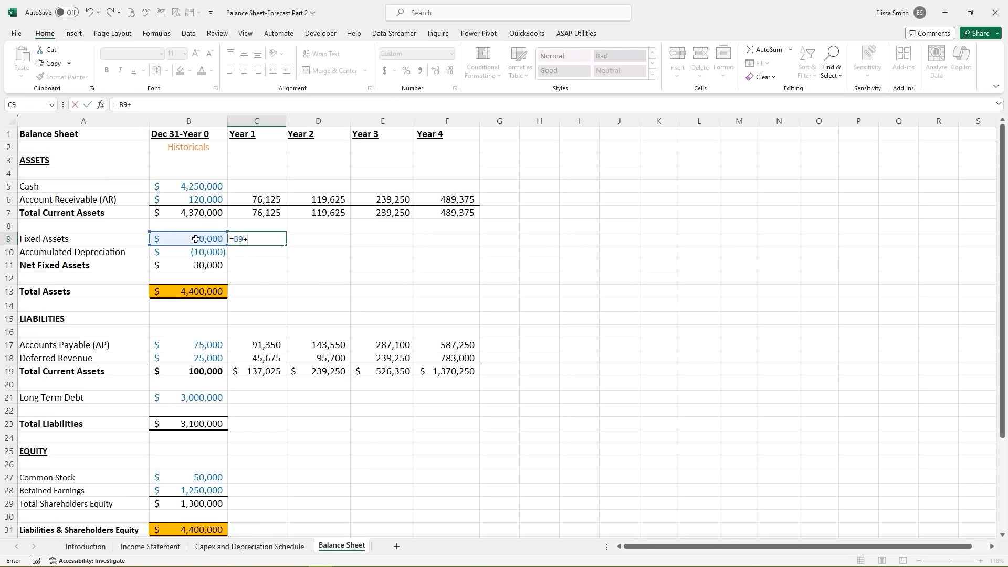
{"action": "left_click", "coordinate": [237, 546]}
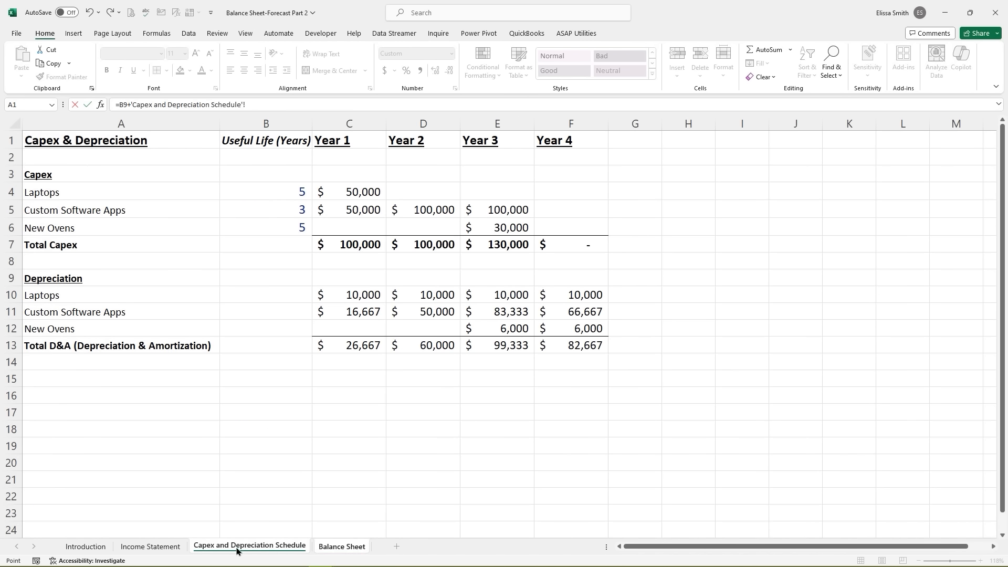
{"action": "left_click", "coordinate": [342, 245]}
{"action": "key", "text": "Return"}
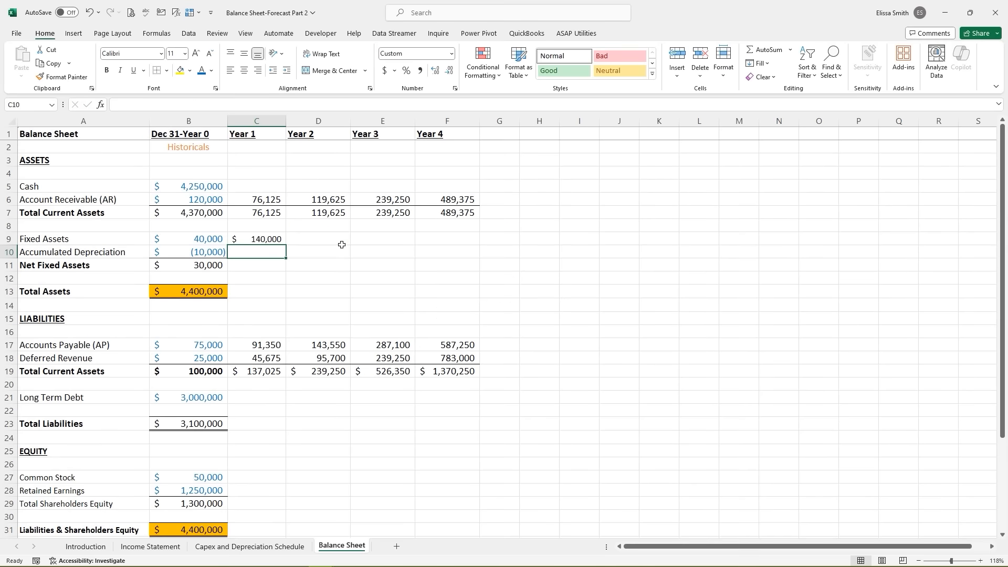
{"action": "left_click", "coordinate": [274, 240]}
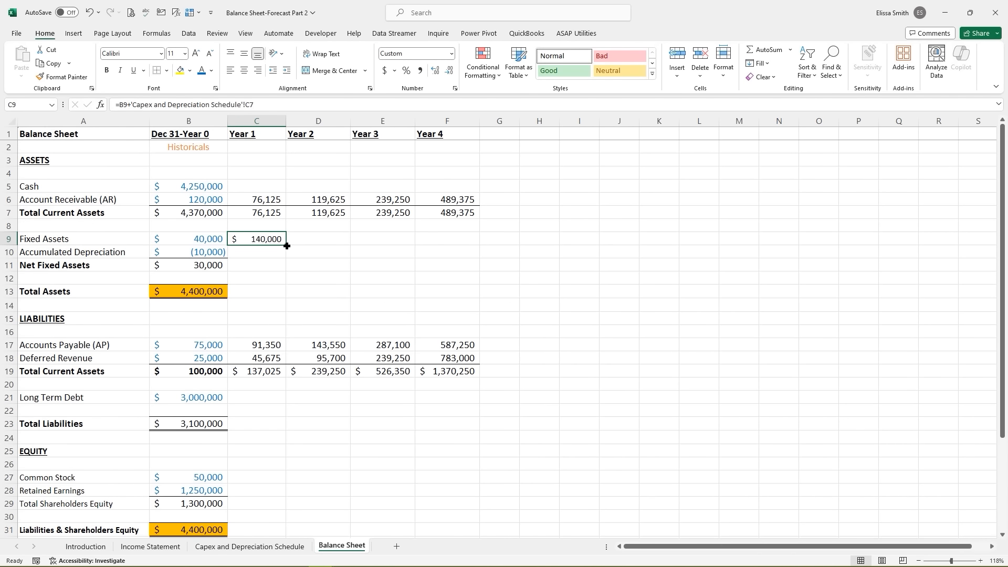
{"action": "left_click_drag", "start_coordinate": [285, 245], "coordinate": [467, 244]}
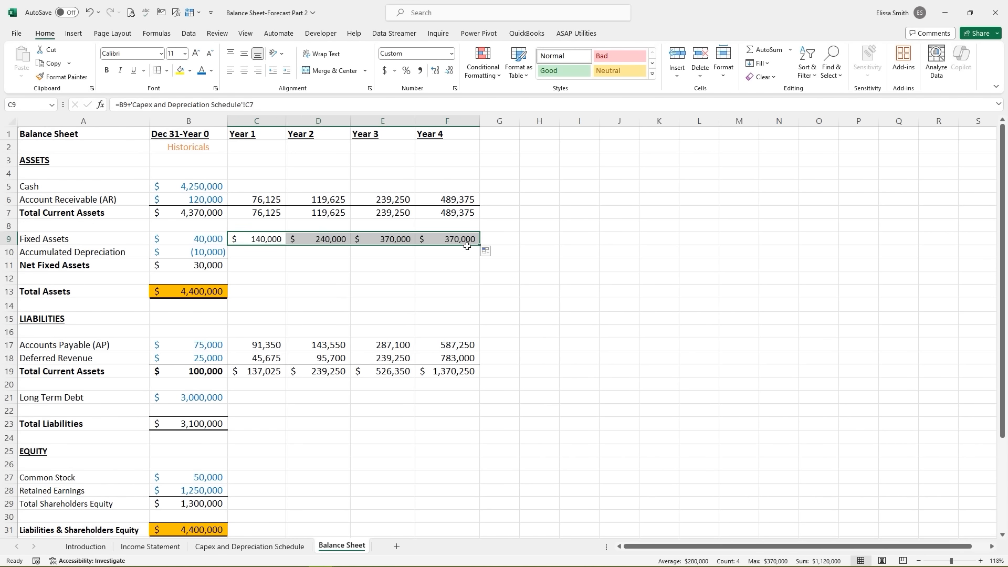
- Format Painter Accounts Receivable's plain number format onto Fixed Assets Years 1–4, removing dollar signs
{"action": "left_click", "coordinate": [260, 199]}
{"action": "left_click", "coordinate": [62, 77]}
{"action": "left_click_drag", "start_coordinate": [250, 242], "coordinate": [457, 242]}
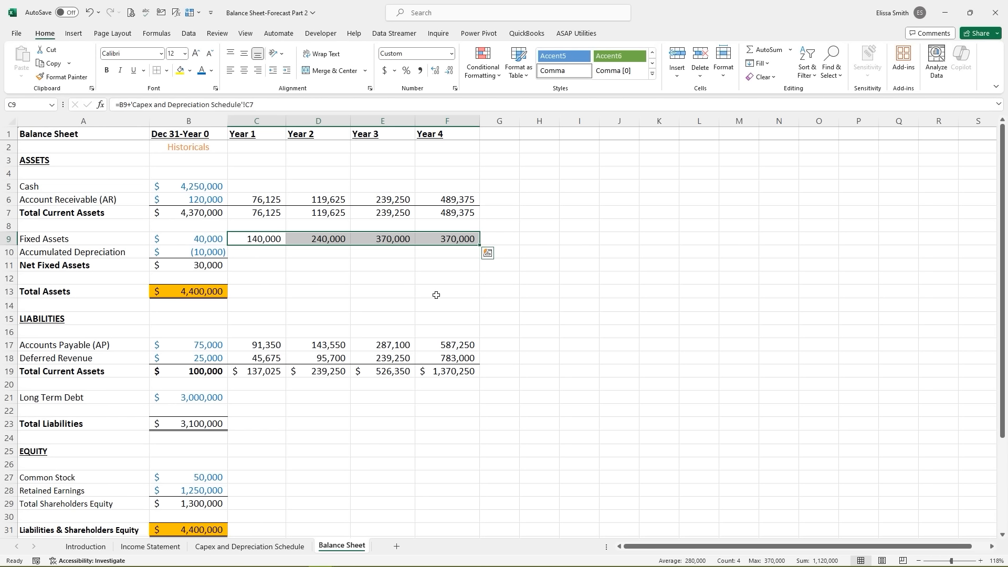
{"action": "left_click", "coordinate": [243, 252]}
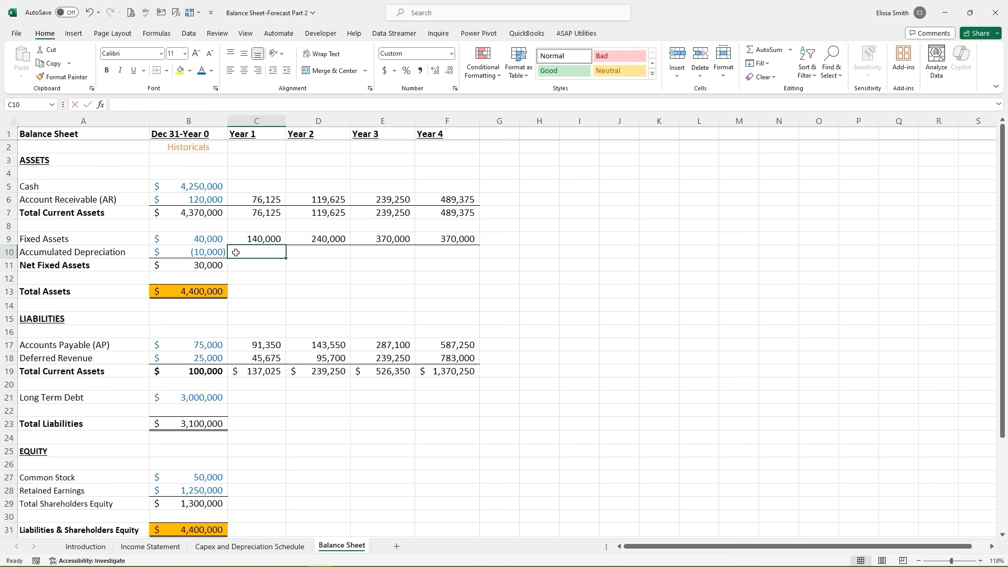
- Enter =B10-'Capex and Depreciation Schedule'!C13 for Year 1 Accumulated Depreciation and fill it through Year 4
{"action": "type", "text": "="}
{"action": "left_click", "coordinate": [200, 252]}
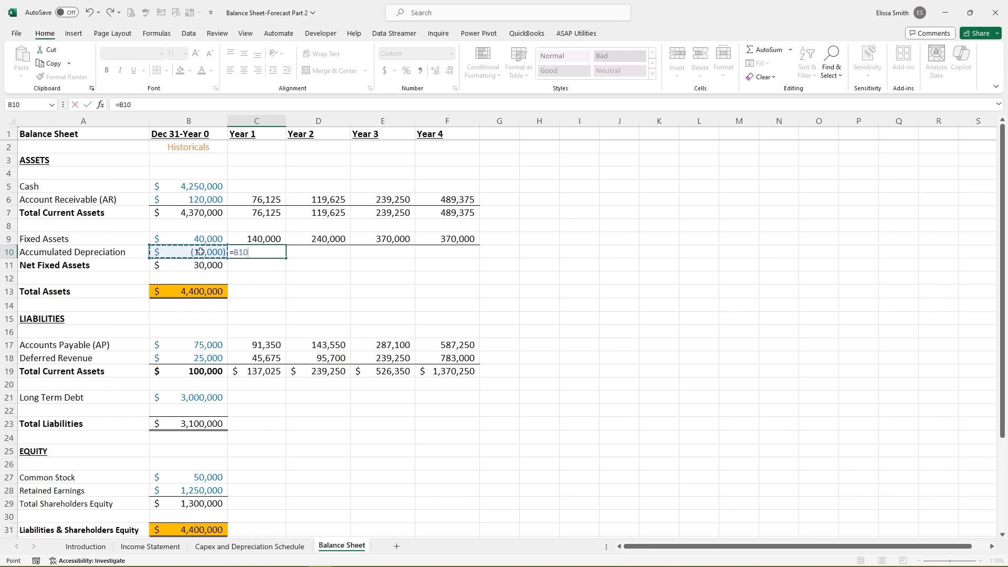
{"action": "type", "text": "-"}
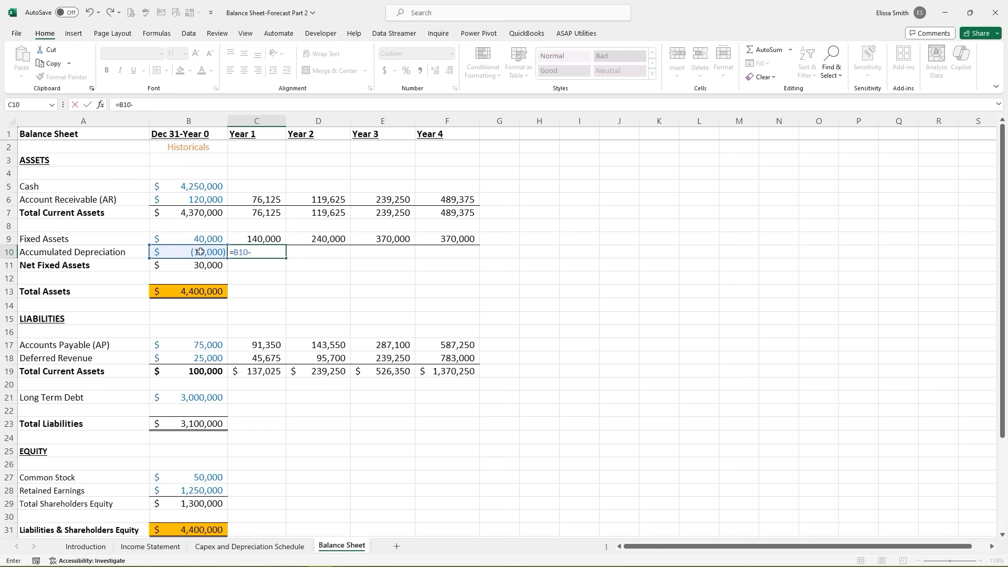
{"action": "left_click", "coordinate": [229, 547]}
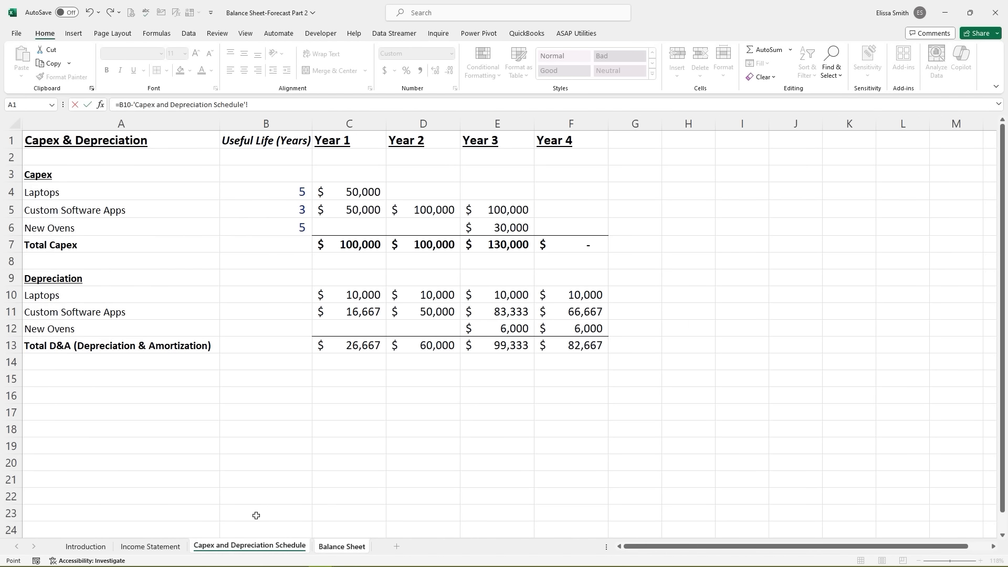
{"action": "left_click", "coordinate": [338, 347]}
{"action": "key", "text": "Return"}
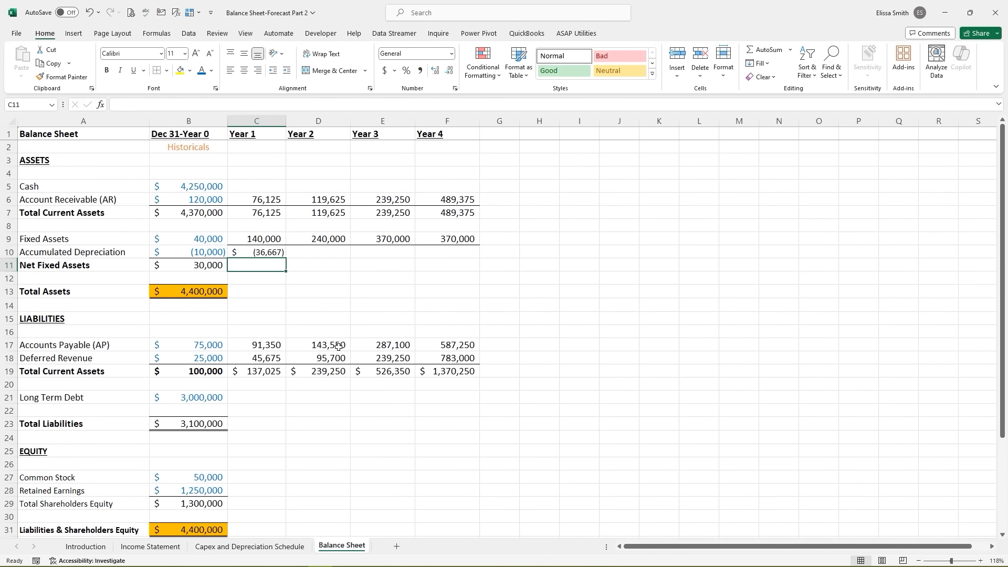
{"action": "left_click", "coordinate": [265, 252]}
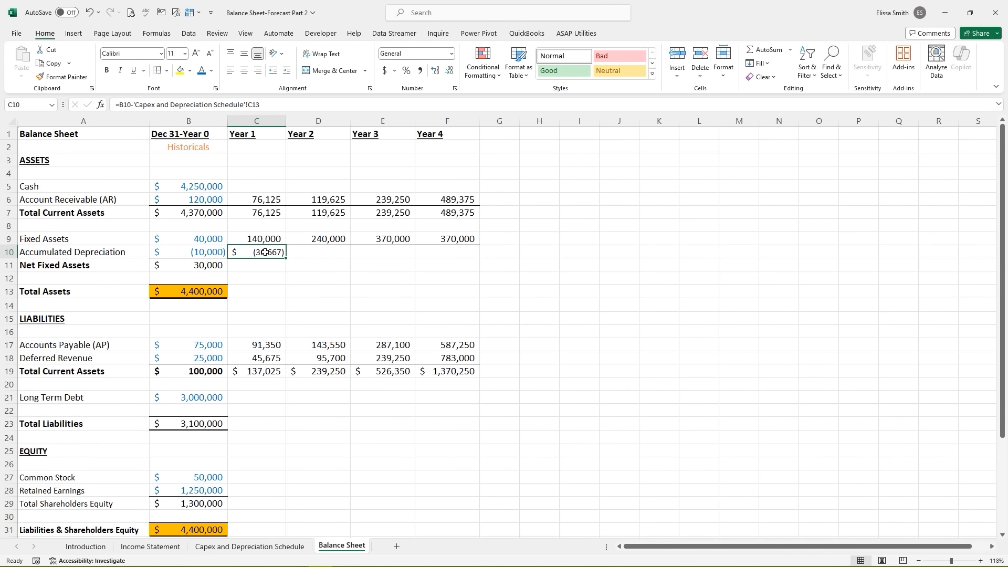
{"action": "left_click_drag", "start_coordinate": [286, 257], "coordinate": [465, 254]}
- Format Painter the Fixed Assets number format onto Accumulated Depreciation Years 1–4
{"action": "left_click", "coordinate": [253, 239]}
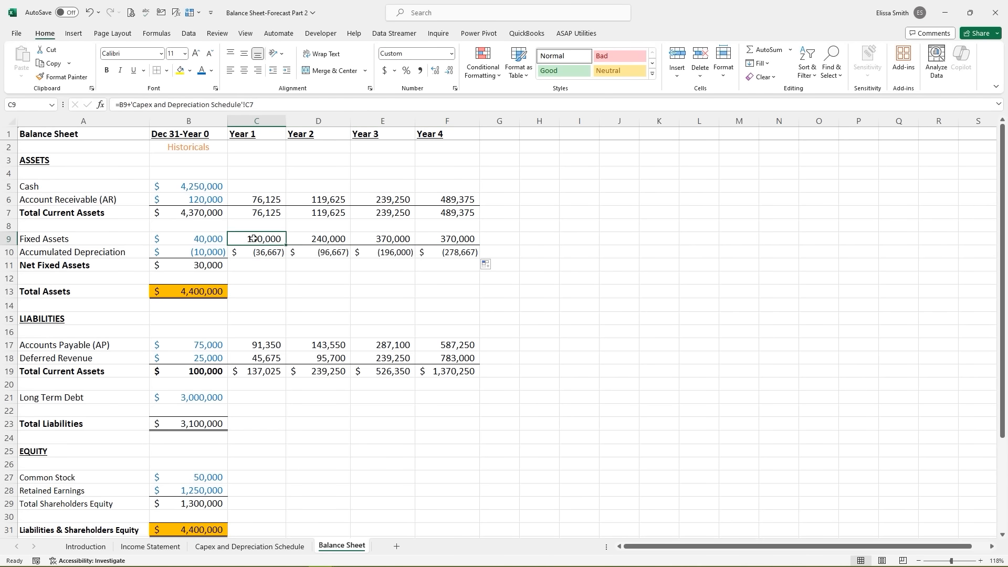
{"action": "left_click", "coordinate": [62, 77]}
{"action": "left_click_drag", "start_coordinate": [245, 254], "coordinate": [462, 254]}
{"action": "left_click", "coordinate": [363, 277]}
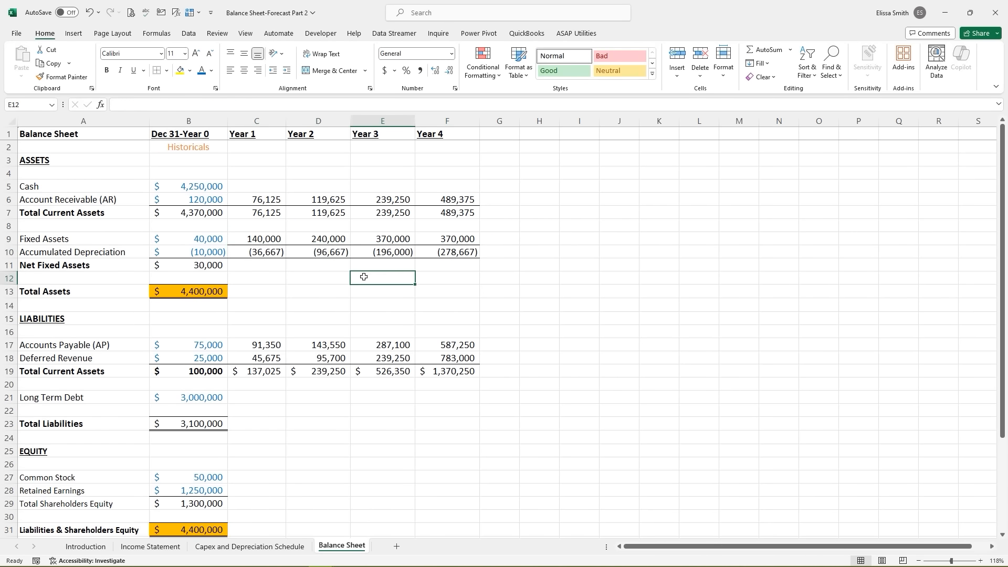
- Fill the =SUM(B9:B10) Net Fixed Assets total right to F11: 103,333, 143,333, 174,000, 91,333
{"action": "left_click", "coordinate": [249, 267]}
{"action": "left_click", "coordinate": [204, 261]}
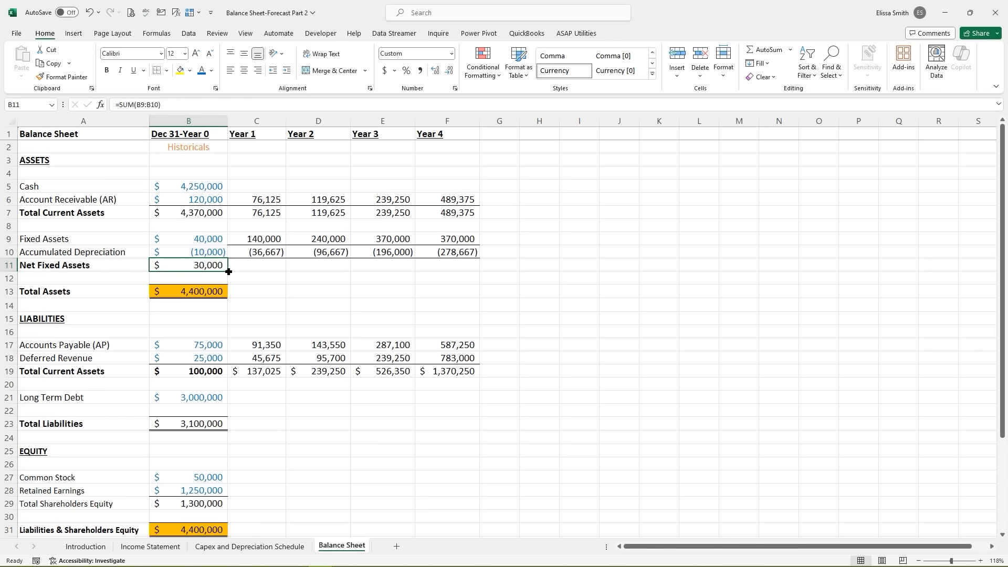
{"action": "left_click_drag", "start_coordinate": [228, 272], "coordinate": [478, 271]}
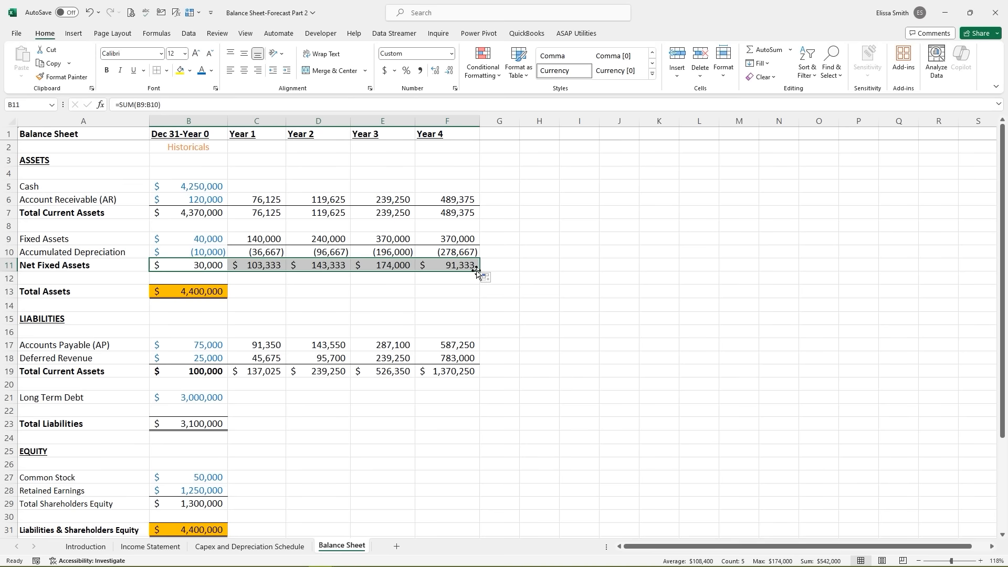
{"action": "left_click", "coordinate": [238, 280]}
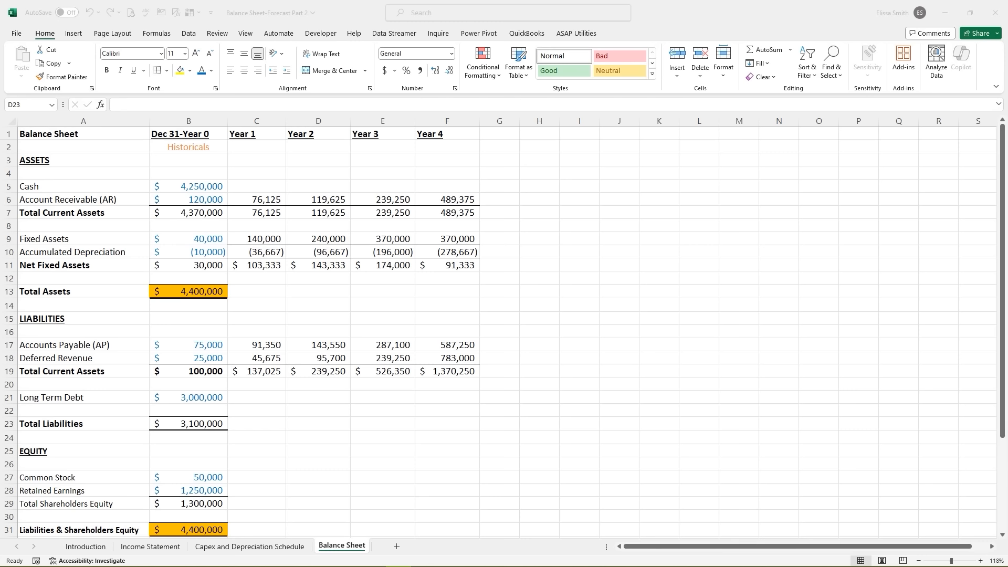
- Remove the orange fill from the opening Total Assets cell
{"action": "double_click", "coordinate": [178, 292]}
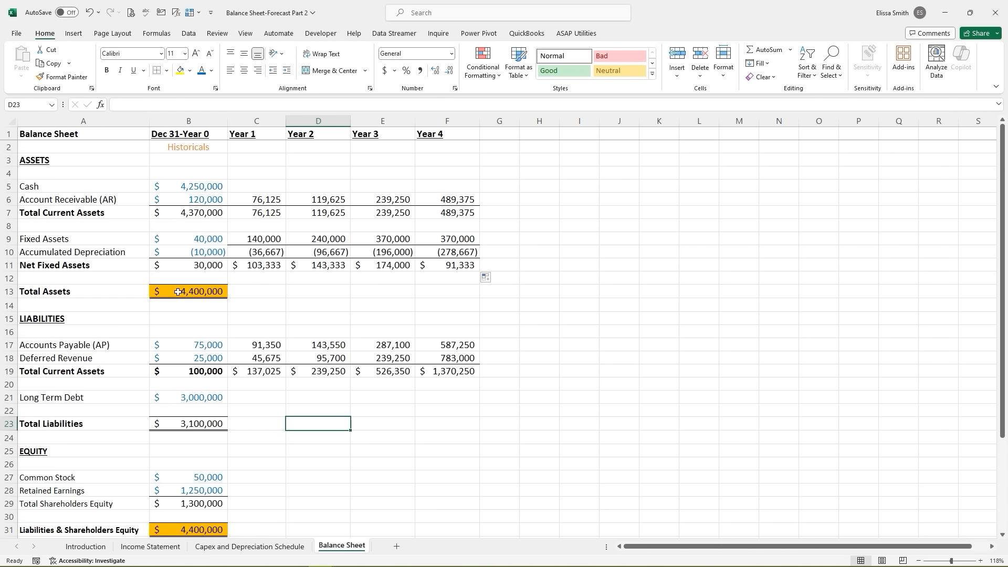
{"action": "key", "text": "Escape"}
{"action": "left_click", "coordinate": [183, 293]}
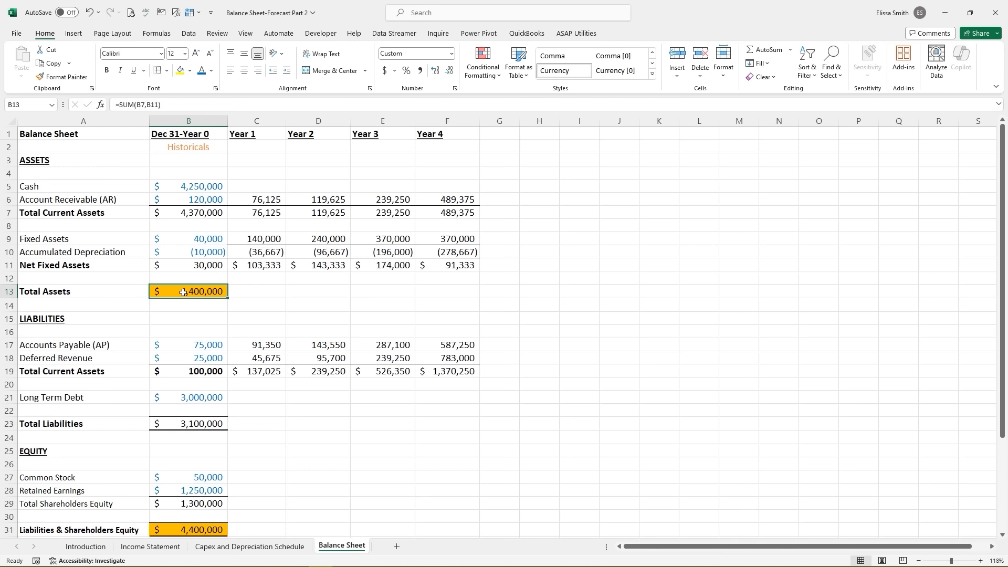
{"action": "left_click", "coordinate": [189, 71]}
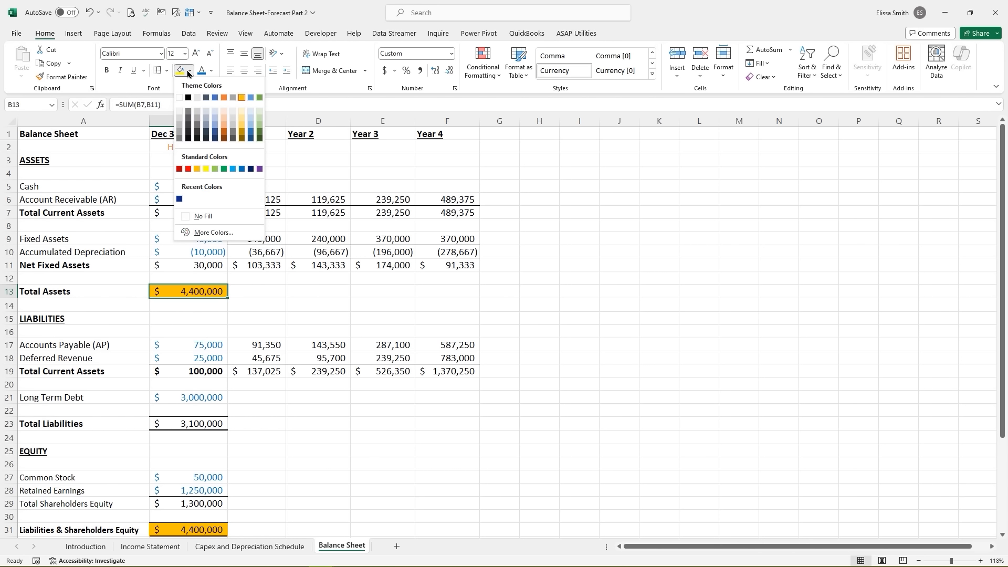
{"action": "left_click", "coordinate": [179, 98]}
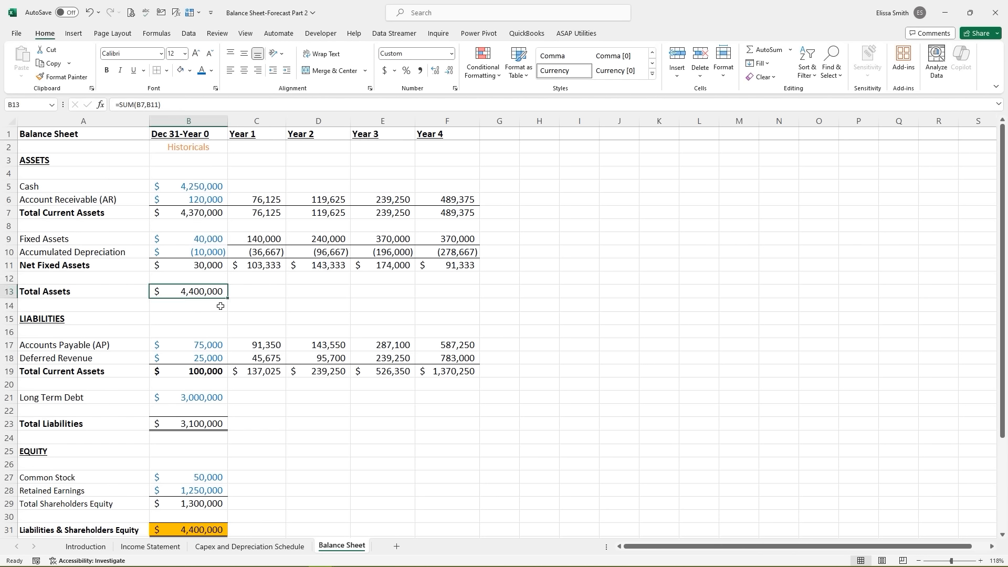
- Fill the Total Assets formula across Years 1–4: $179,458, $262,958, $413,250, $580,708
{"action": "left_click_drag", "start_coordinate": [229, 299], "coordinate": [480, 296]}
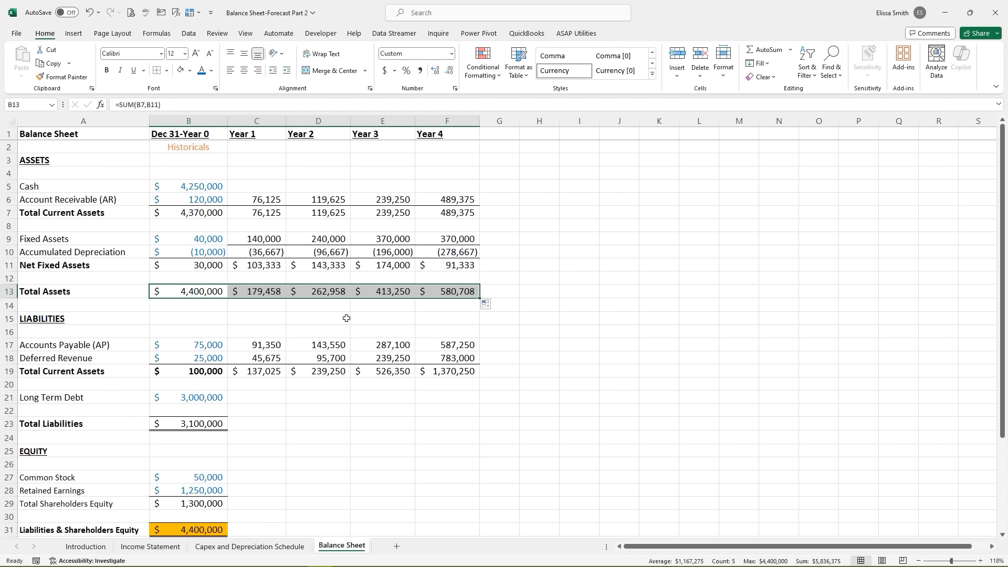
{"action": "left_click", "coordinate": [253, 291]}
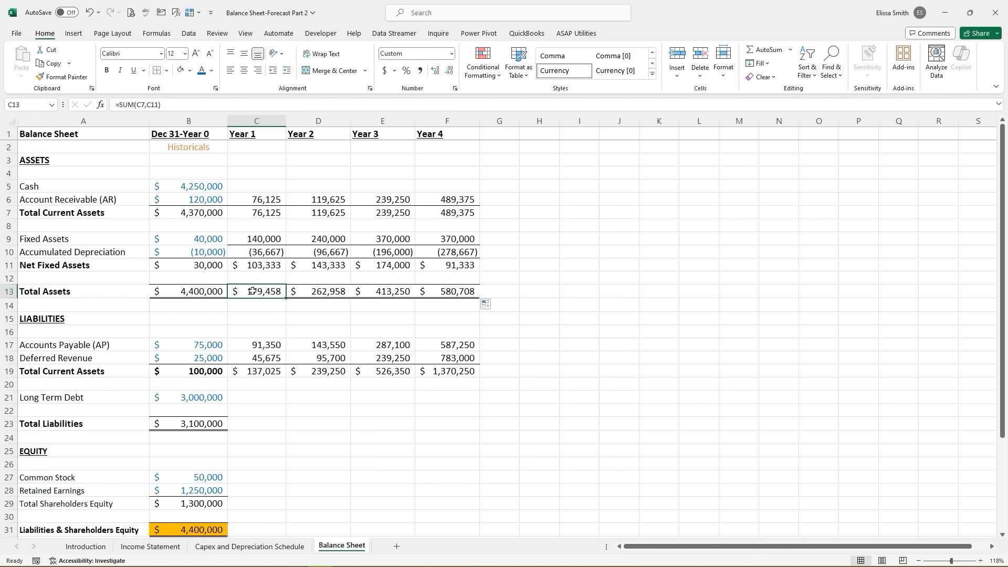
{"action": "left_click_drag", "start_coordinate": [252, 291], "coordinate": [435, 291]}
- Paint C9's plain number format onto the Total Assets, Net Fixed Assets and row 19 totals for Years 1–4
{"action": "left_click", "coordinate": [265, 239]}
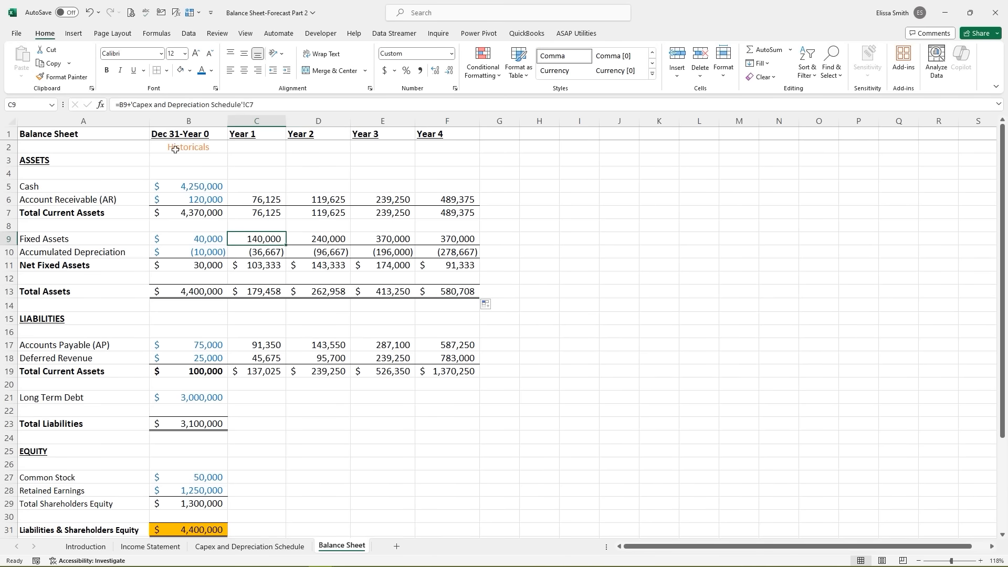
{"action": "left_click", "coordinate": [62, 77]}
{"action": "left_click_drag", "start_coordinate": [245, 292], "coordinate": [433, 290]}
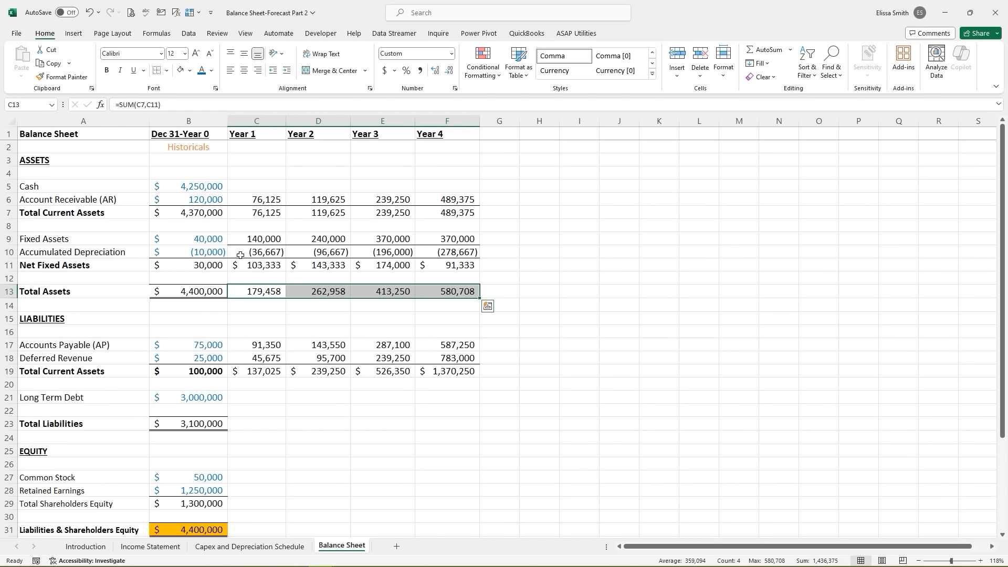
{"action": "left_click", "coordinate": [62, 77]}
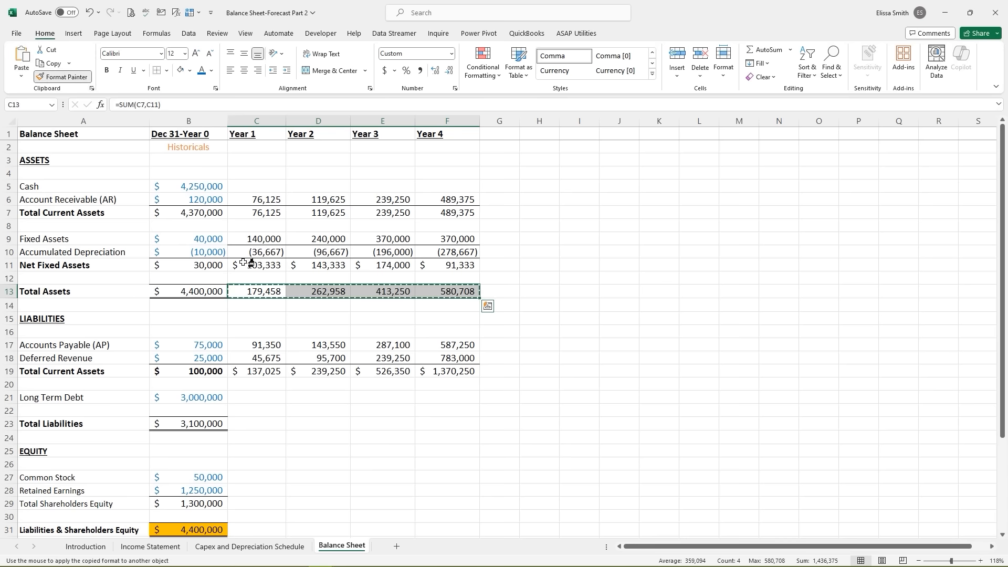
{"action": "left_click_drag", "start_coordinate": [244, 264], "coordinate": [425, 265]}
{"action": "left_click", "coordinate": [71, 79]}
{"action": "left_click_drag", "start_coordinate": [252, 371], "coordinate": [456, 371]}
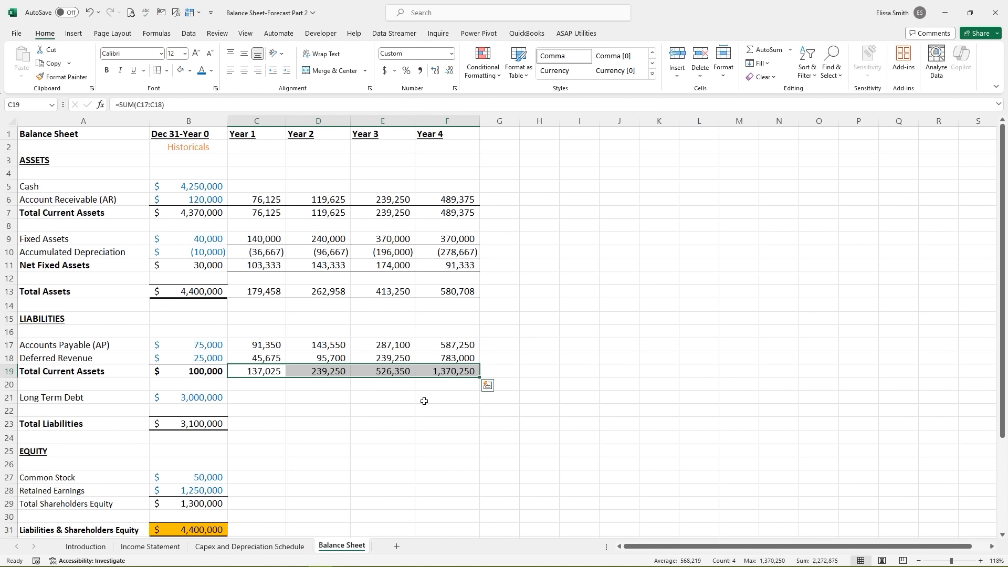
{"action": "key", "text": "ctrl"}
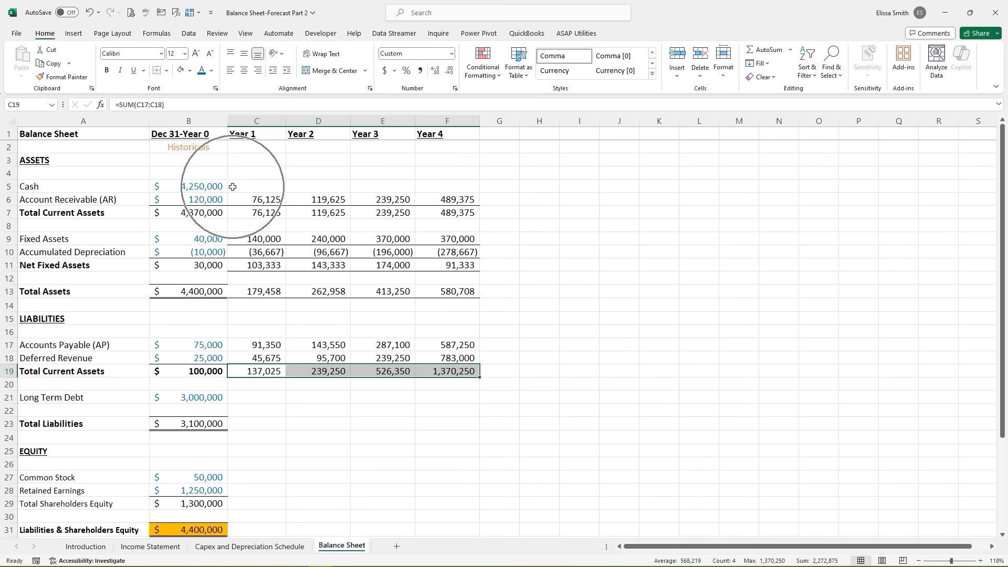
{"action": "key", "text": "ctrl+q"}
- Give the empty Year 1–4 Cash cells C5:F5 gold text and a gold fill
{"action": "left_click", "coordinate": [232, 187]}
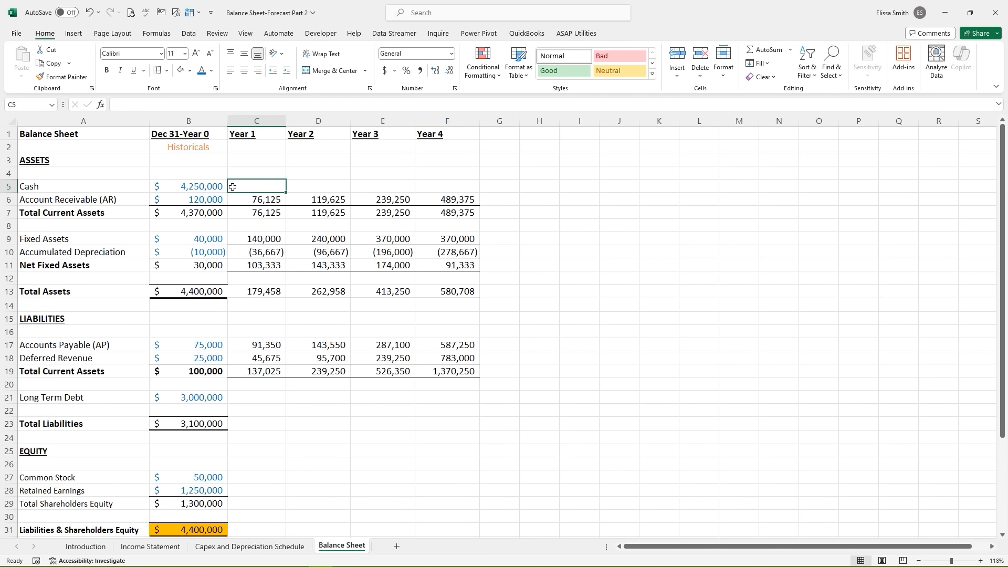
{"action": "left_click_drag", "start_coordinate": [232, 186], "coordinate": [448, 185]}
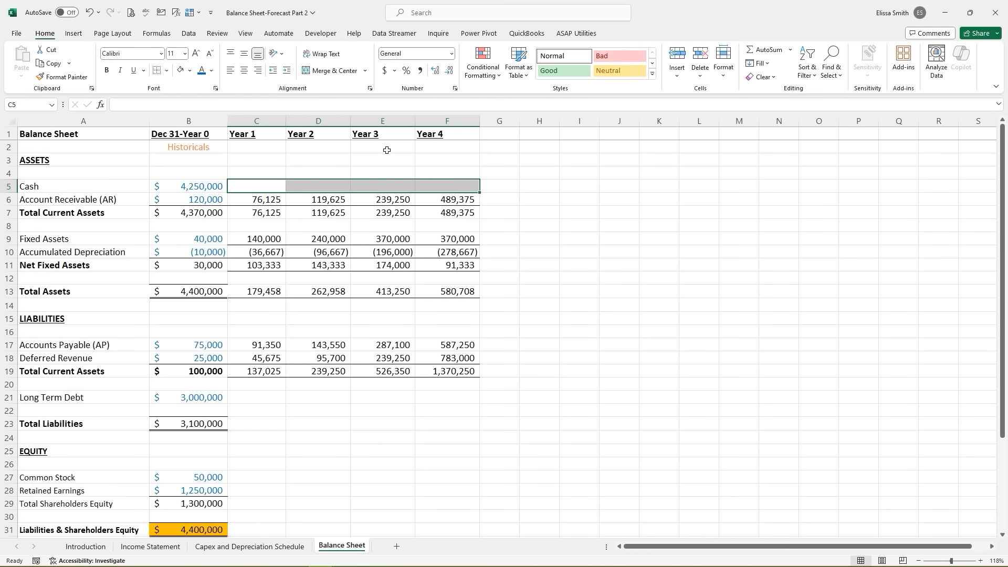
{"action": "left_click", "coordinate": [211, 71]}
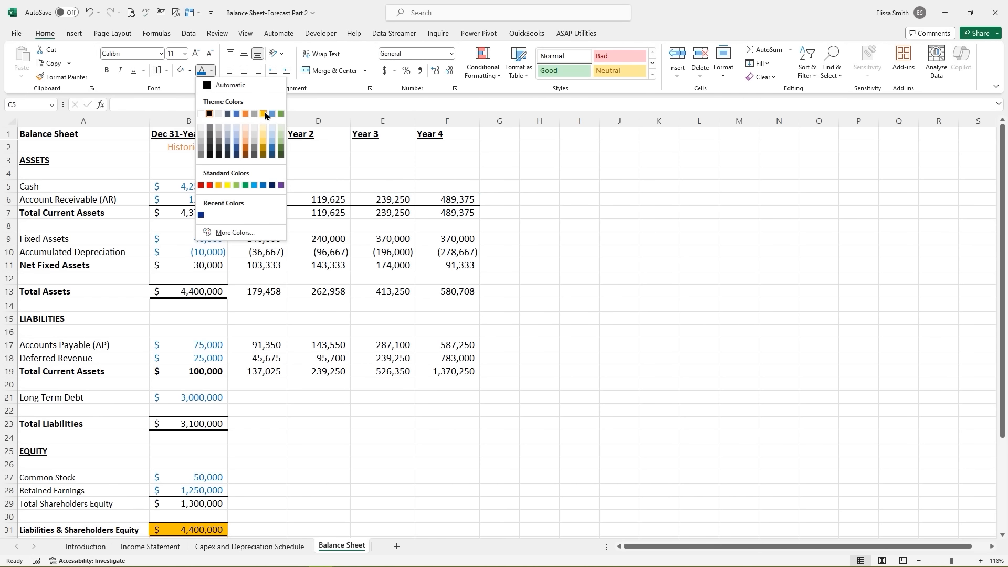
{"action": "left_click", "coordinate": [264, 116]}
{"action": "left_click", "coordinate": [189, 71]}
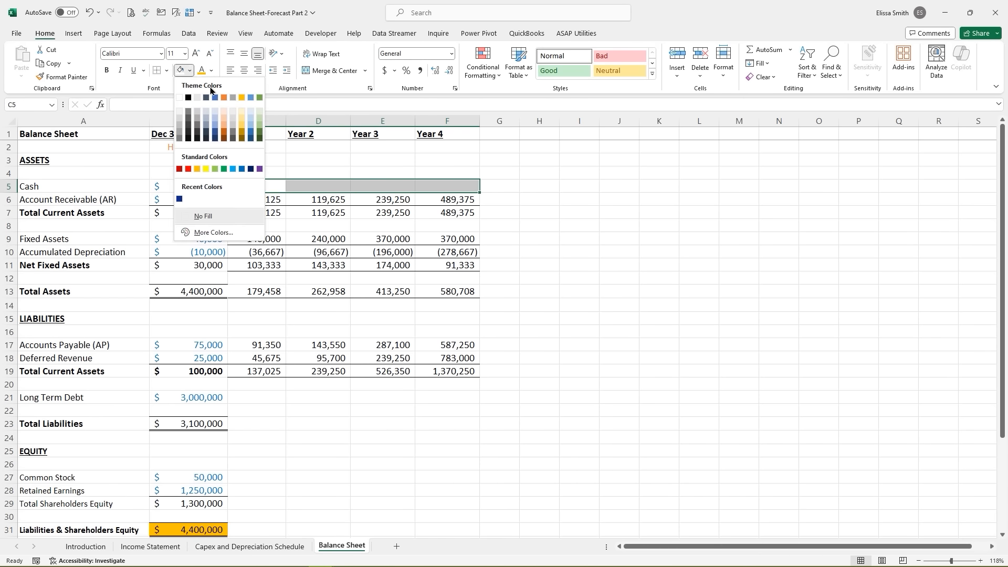
{"action": "left_click", "coordinate": [242, 98]}
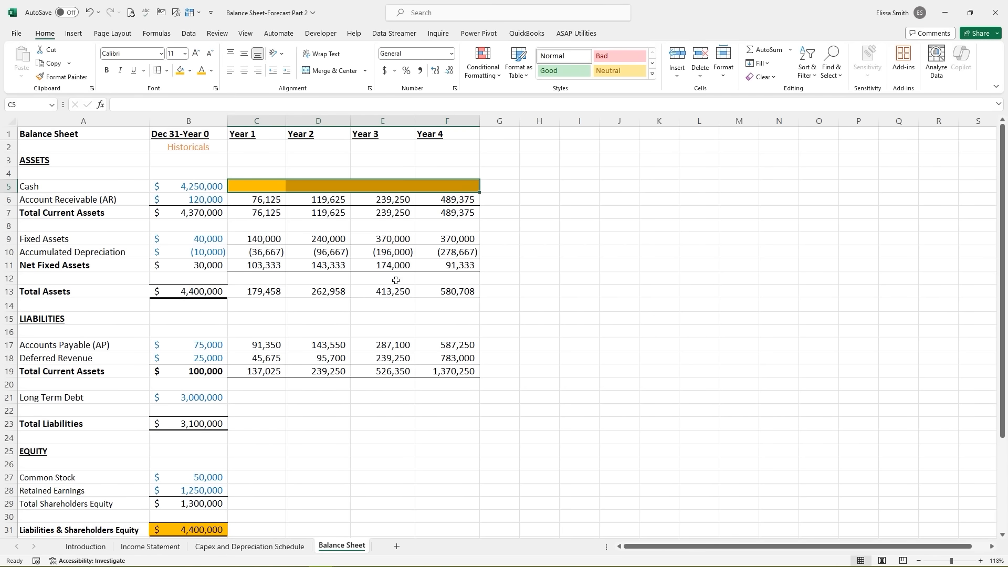
{"action": "left_click", "coordinate": [492, 306]}
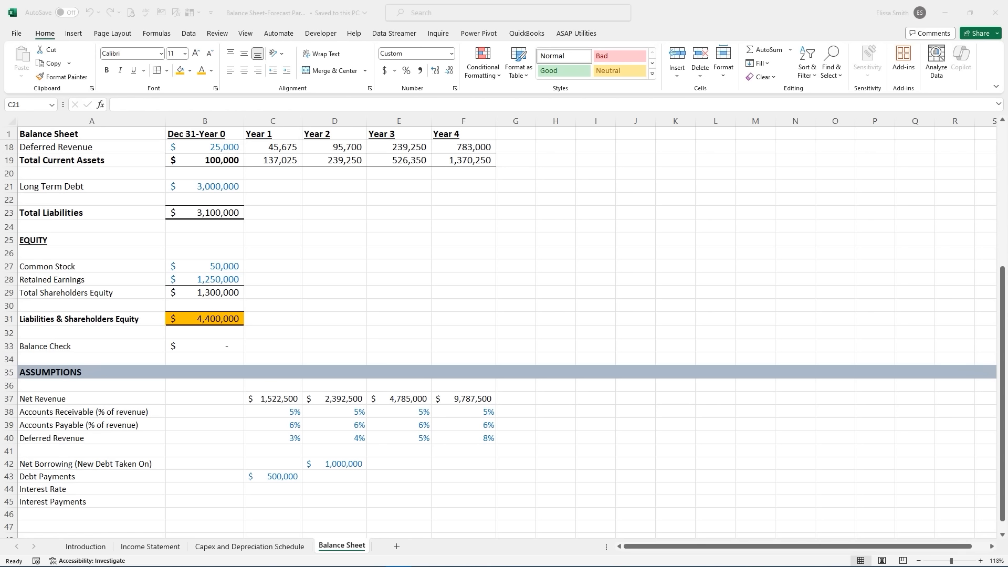
{"action": "left_click", "coordinate": [198, 186]}
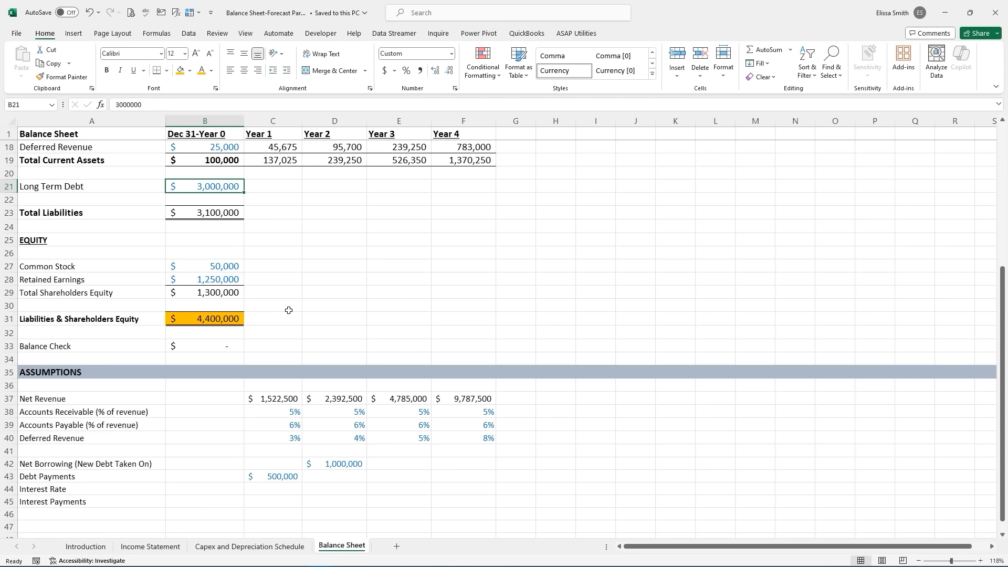
{"action": "left_click", "coordinate": [53, 463]}
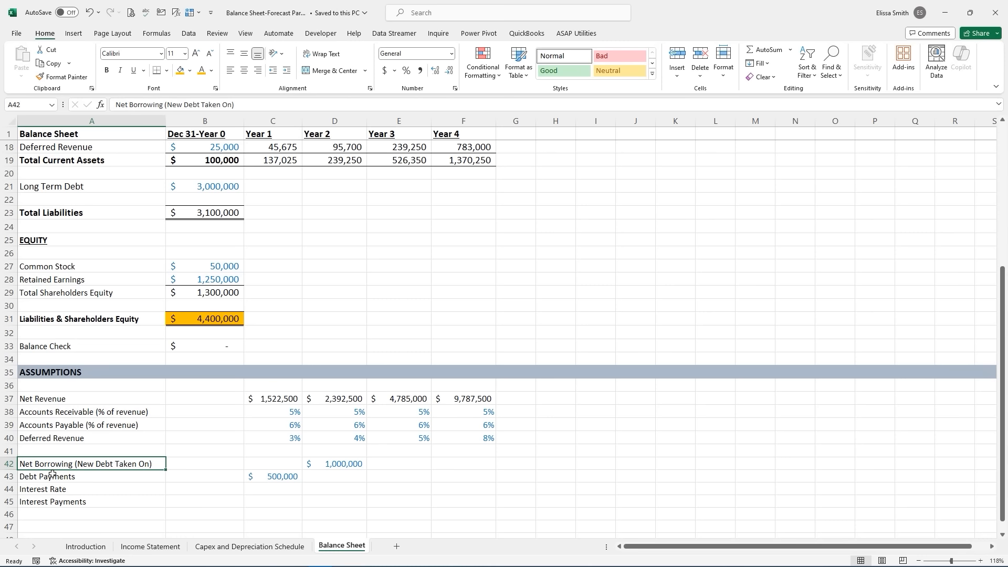
{"action": "left_click", "coordinate": [278, 462]}
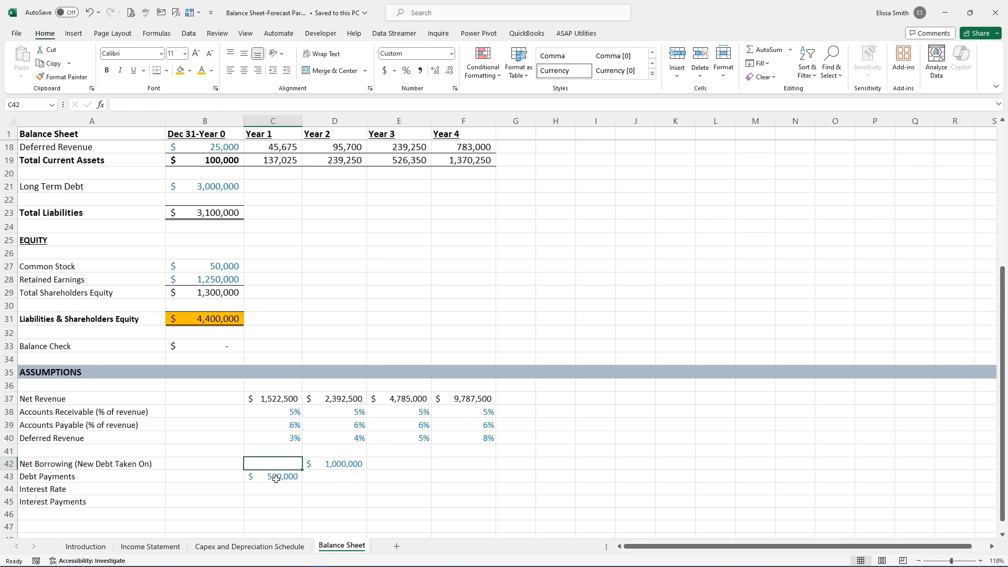
{"action": "left_click", "coordinate": [276, 479]}
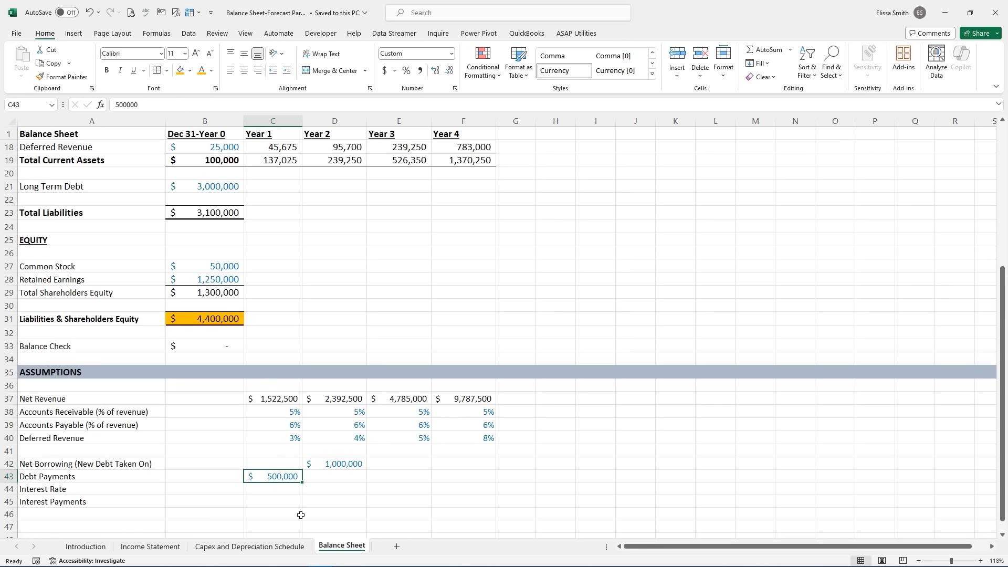
{"action": "left_click", "coordinate": [324, 465]}
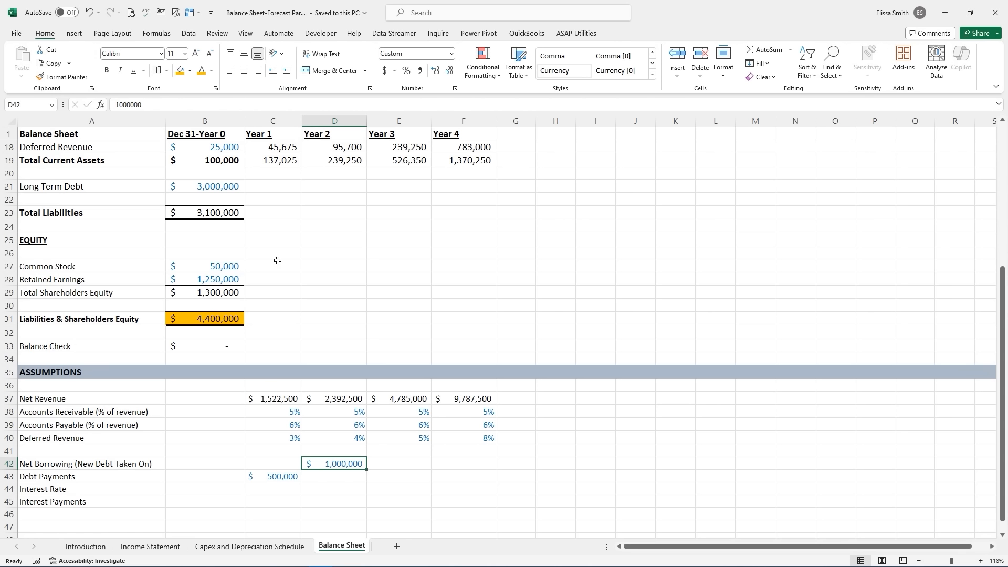
{"action": "left_click", "coordinate": [272, 188]}
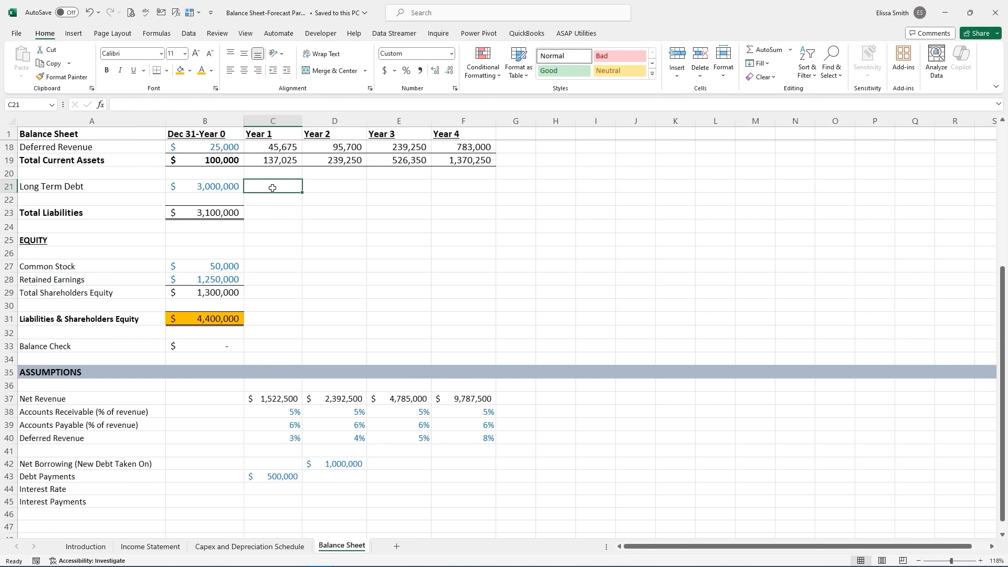
- Enter =B21+C42-C43 for Year 1 Long Term Debt, giving $2,500,000
{"action": "type", "text": "="}
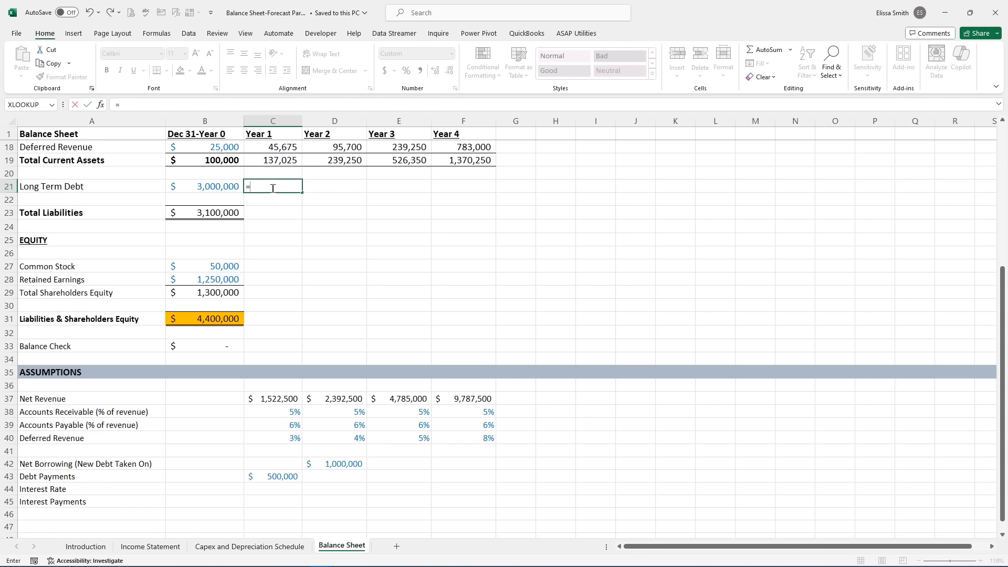
{"action": "left_click", "coordinate": [215, 187]}
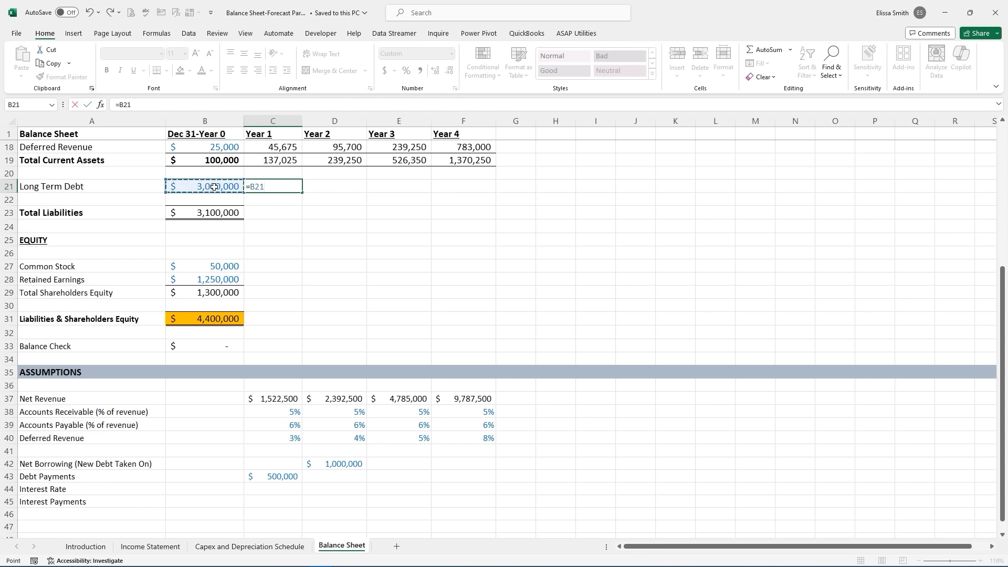
{"action": "type", "text": "+"}
{"action": "left_click", "coordinate": [281, 462]}
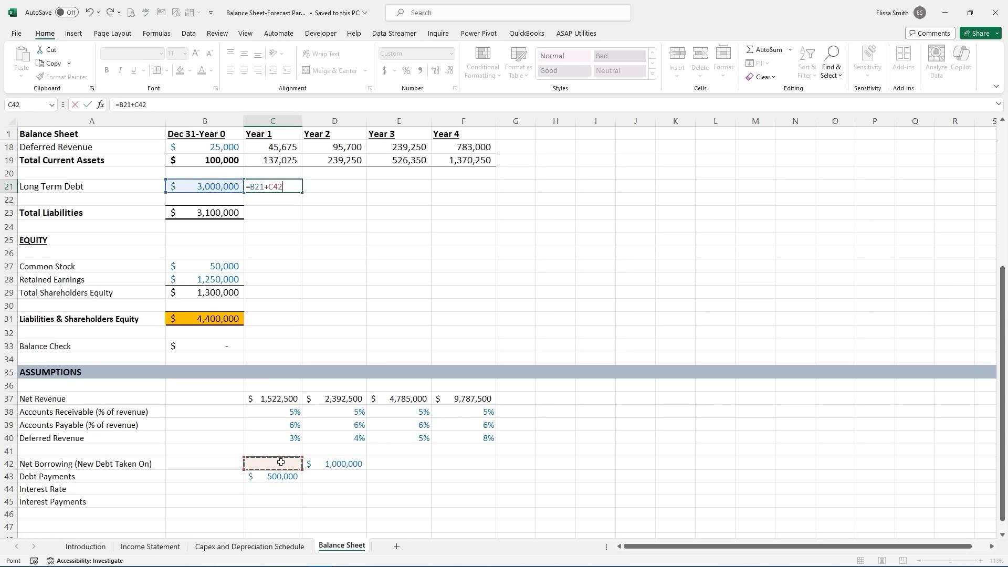
{"action": "type", "text": "-"}
{"action": "left_click", "coordinate": [274, 477]}
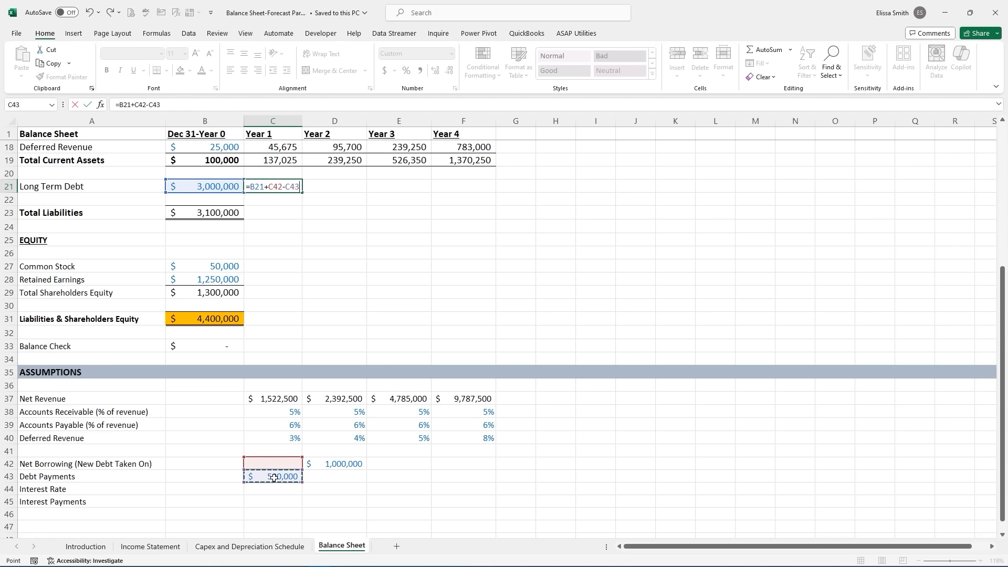
{"action": "key", "text": "Return"}
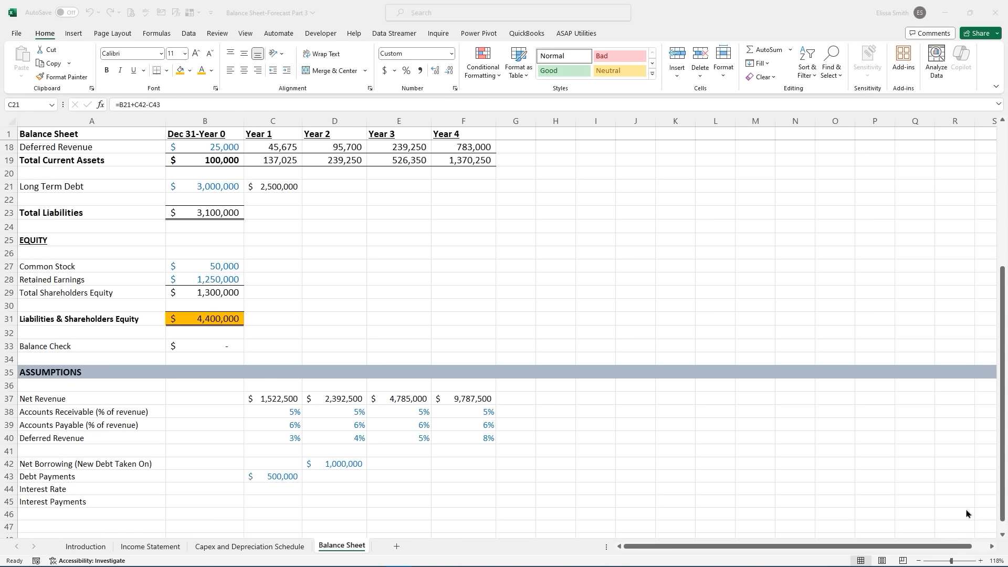
- Enter 700,000 debt payments for Years 2–4 and extend the Long Term Debt formula through Year 4
{"action": "left_click", "coordinate": [346, 476]}
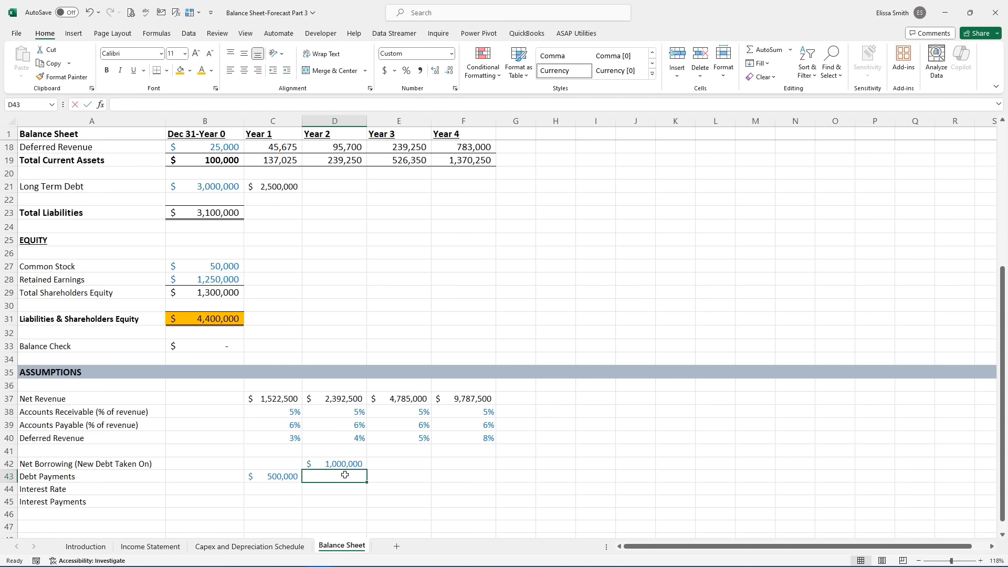
{"action": "type", "text": "700000"}
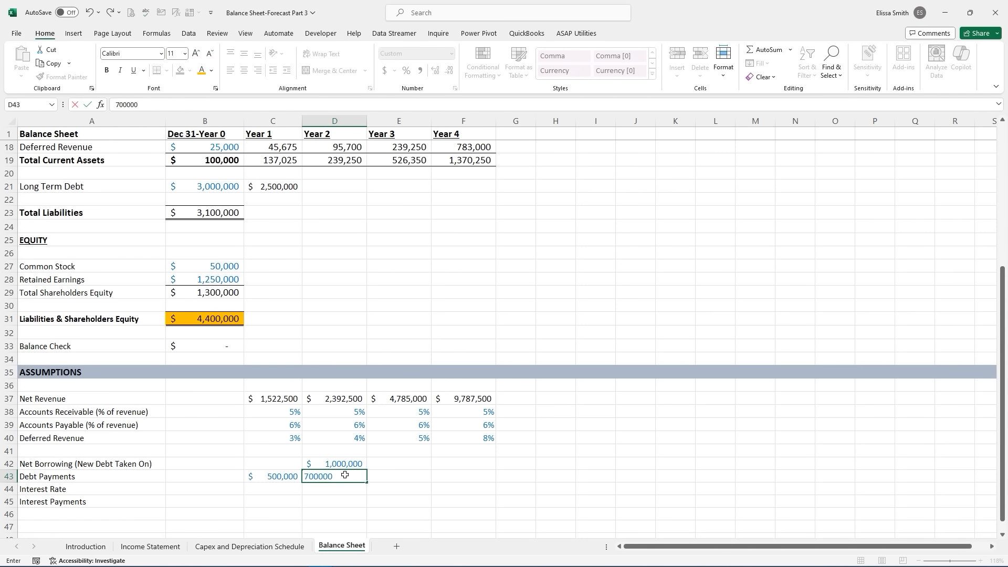
{"action": "key", "text": "Return"}
{"action": "left_click", "coordinate": [353, 479]}
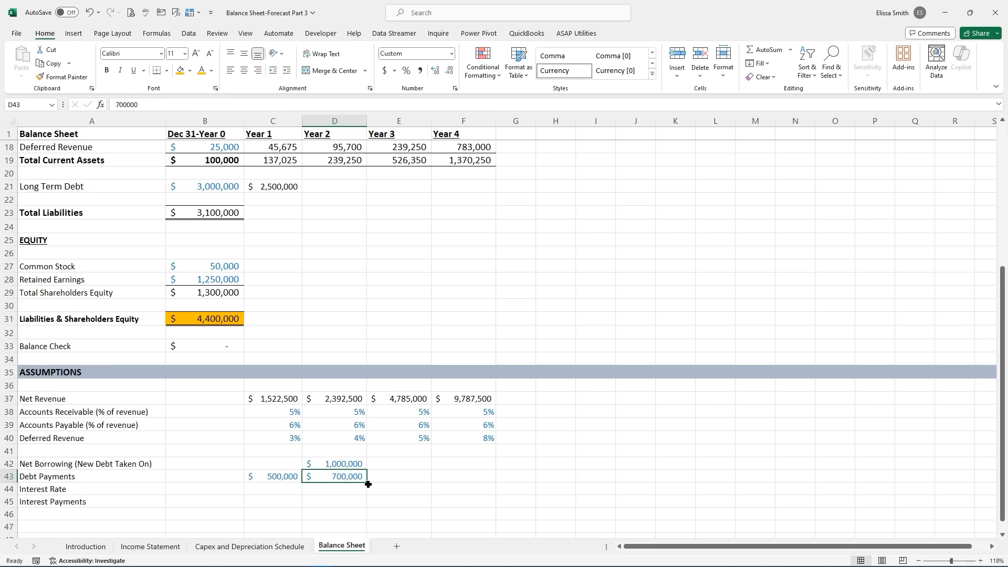
{"action": "left_click_drag", "start_coordinate": [368, 484], "coordinate": [468, 487]}
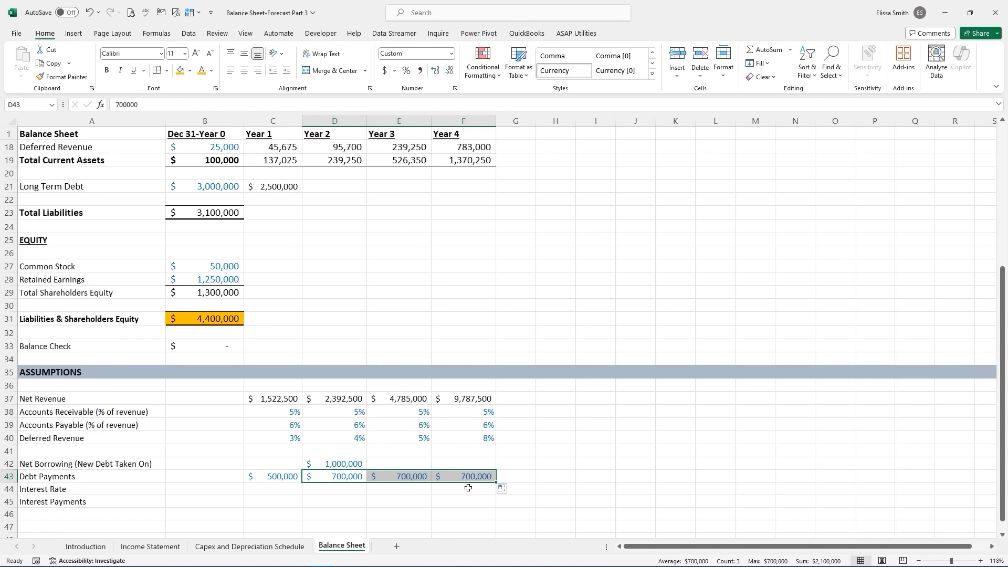
{"action": "left_click", "coordinate": [270, 187]}
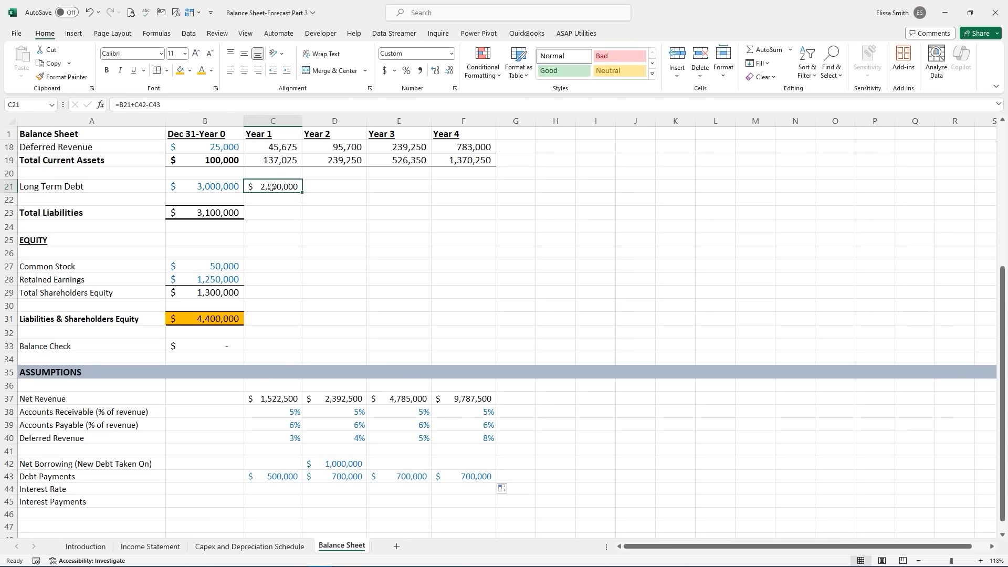
{"action": "left_click_drag", "start_coordinate": [303, 192], "coordinate": [469, 190]}
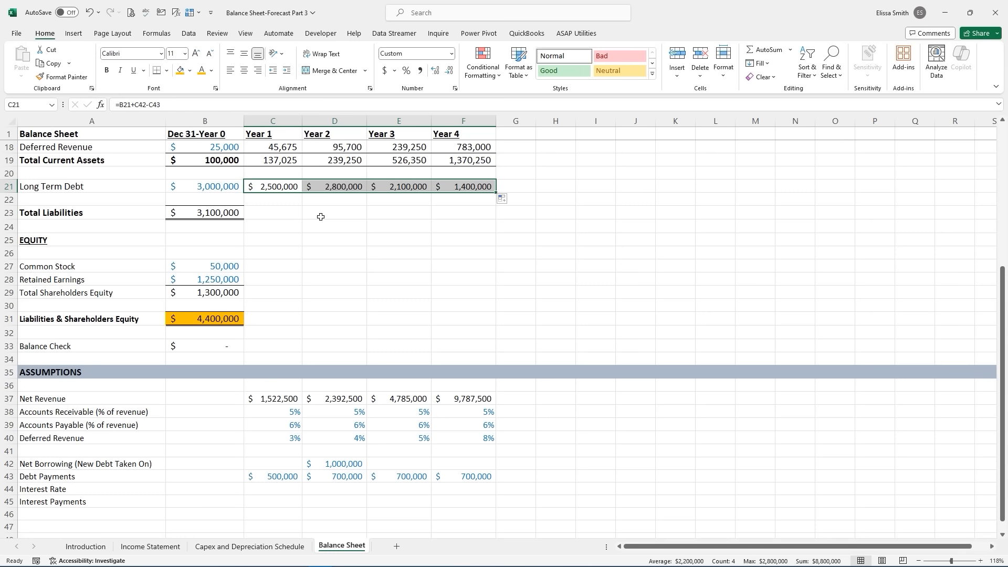
- Fill the Total Liabilities formula across Years 1–4 and give it the Total Current Assets number format
{"action": "left_click", "coordinate": [223, 213]}
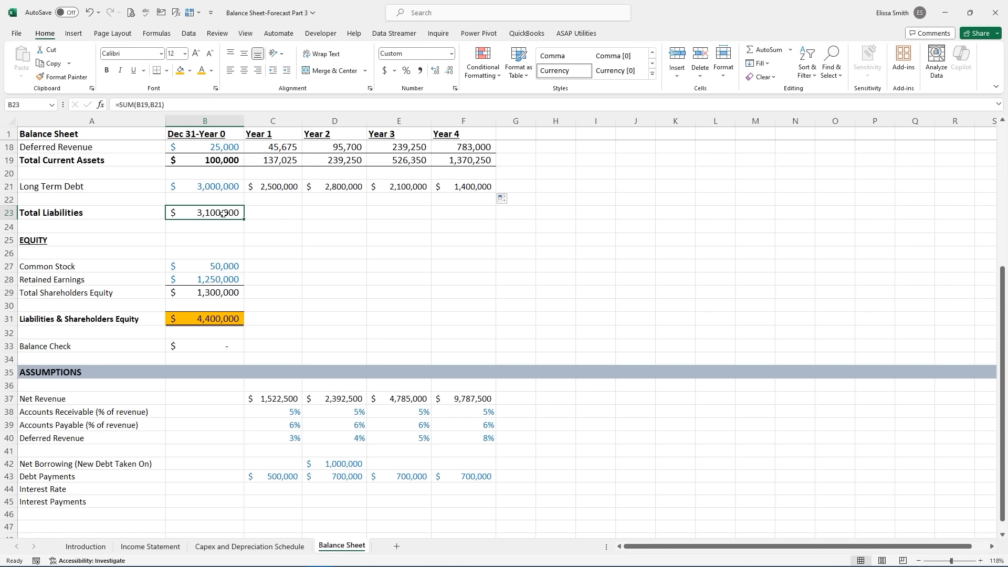
{"action": "left_click_drag", "start_coordinate": [246, 220], "coordinate": [473, 221]}
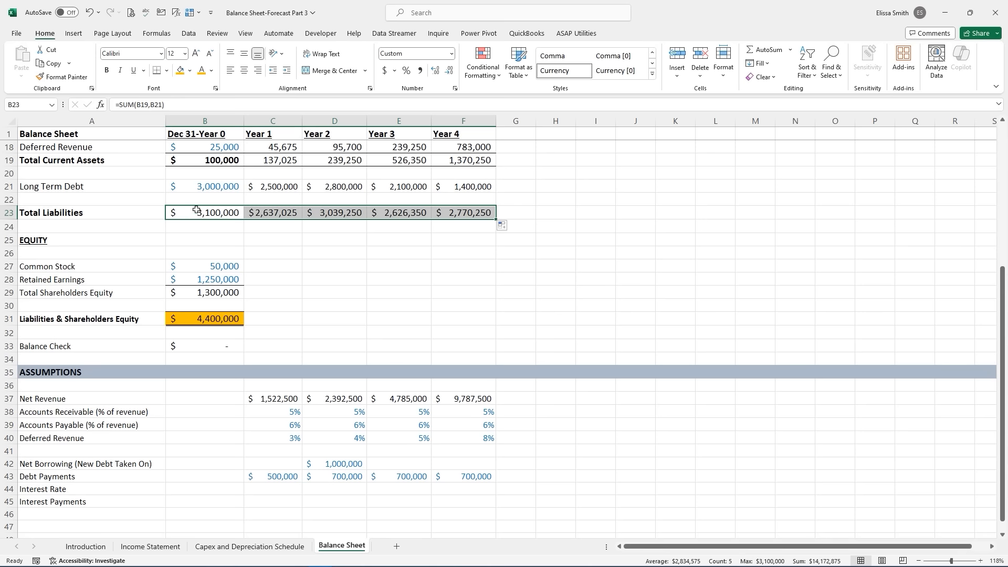
{"action": "left_click", "coordinate": [257, 162]}
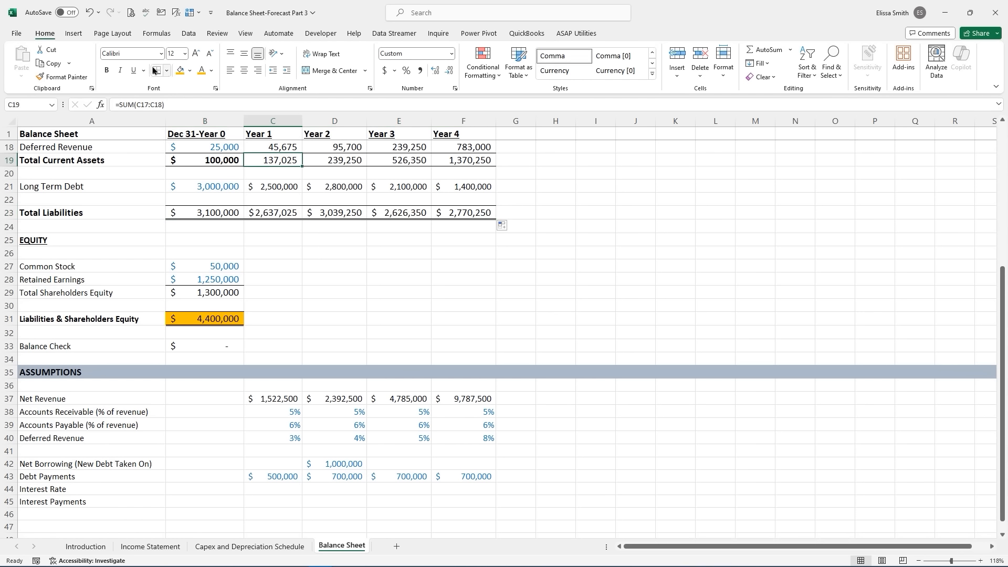
{"action": "left_click", "coordinate": [62, 77]}
{"action": "left_click_drag", "start_coordinate": [188, 211], "coordinate": [473, 216]}
- Apply the Total Current Assets number format to the Long Term Debt row
{"action": "left_click_drag", "start_coordinate": [183, 188], "coordinate": [456, 187]}
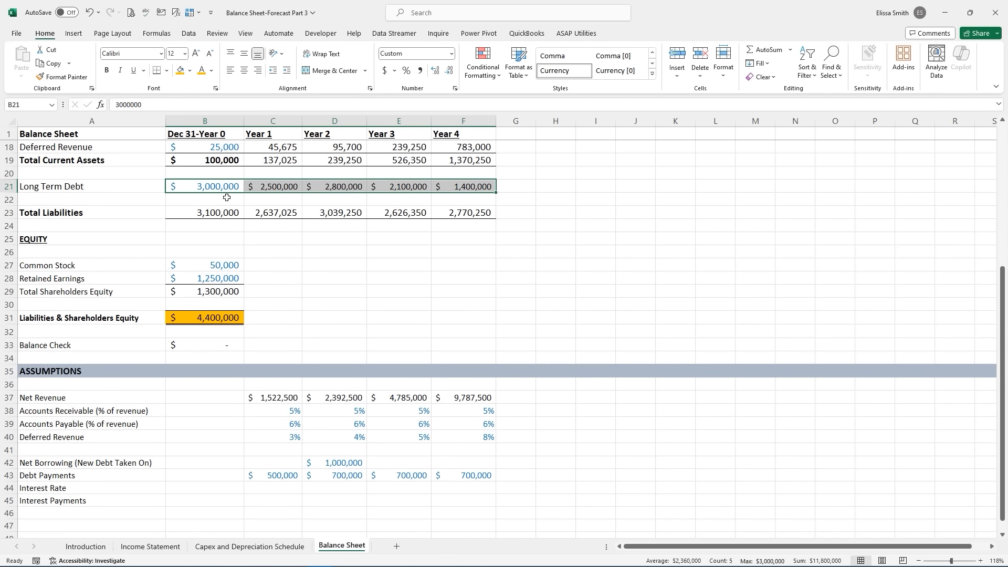
{"action": "left_click", "coordinate": [282, 161]}
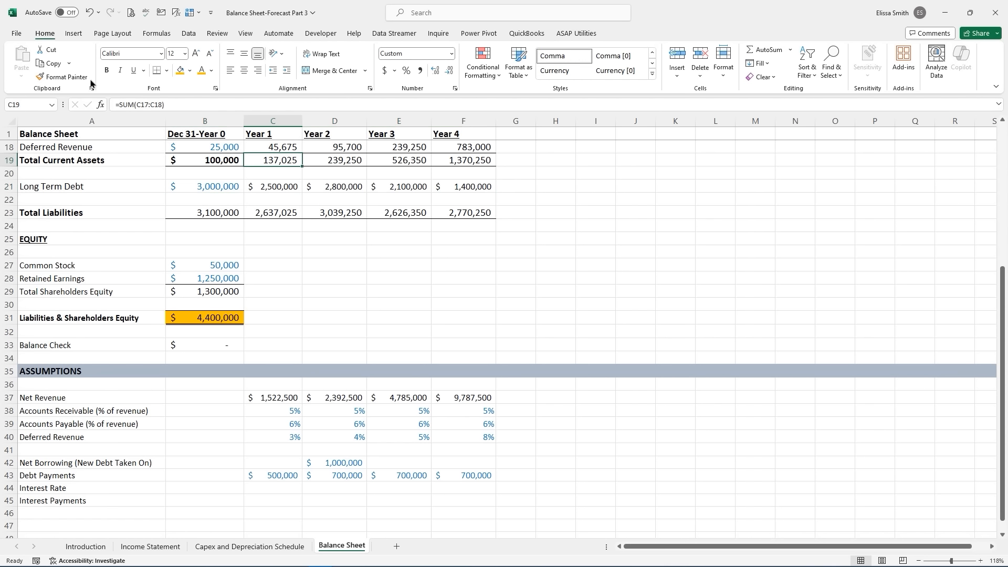
{"action": "left_click", "coordinate": [62, 77]}
{"action": "left_click_drag", "start_coordinate": [184, 187], "coordinate": [457, 187]}
- Give the Total Liabilities row a top and double bottom border
{"action": "left_click_drag", "start_coordinate": [187, 213], "coordinate": [456, 213]}
{"action": "left_click", "coordinate": [167, 71]}
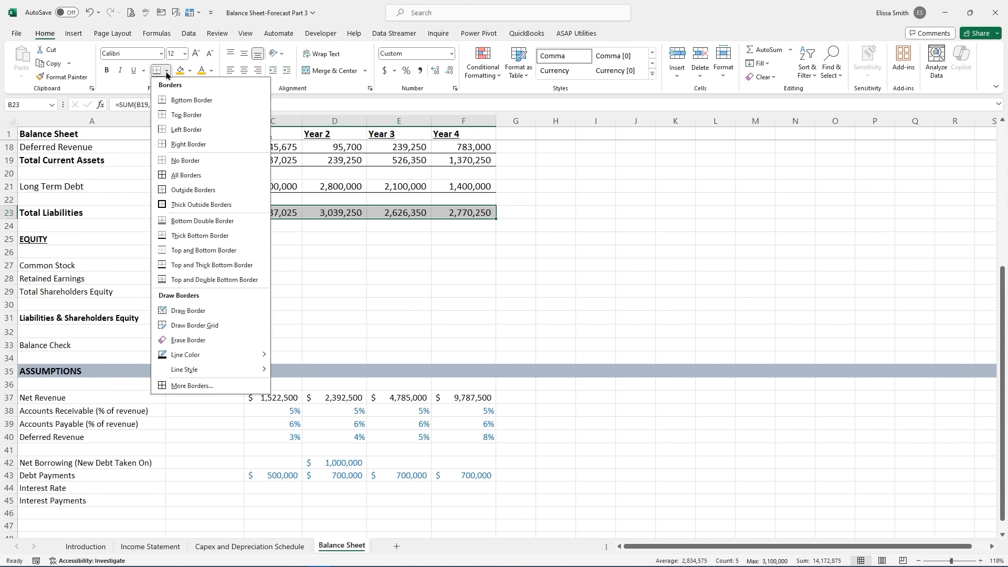
{"action": "left_click", "coordinate": [202, 279]}
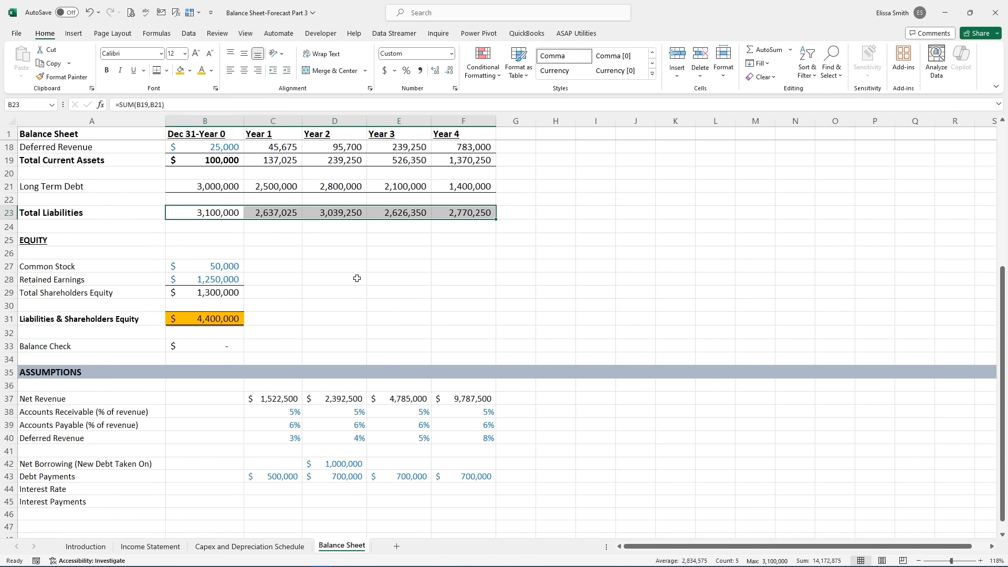
{"action": "left_click", "coordinate": [357, 278]}
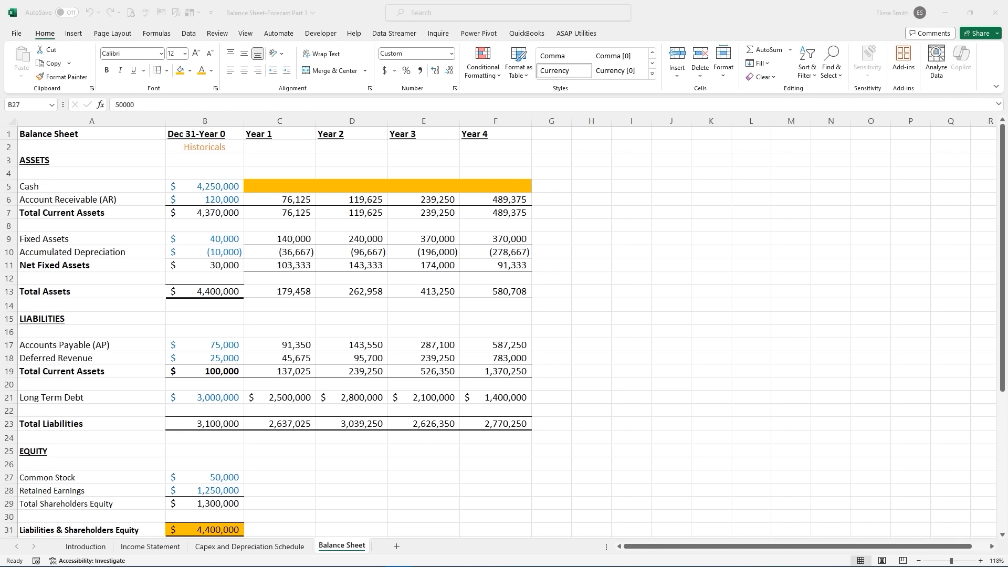
- Link Year 1 Common Stock to Year 0 (=B27) and fill it across Years 1–4
{"action": "left_click", "coordinate": [208, 478]}
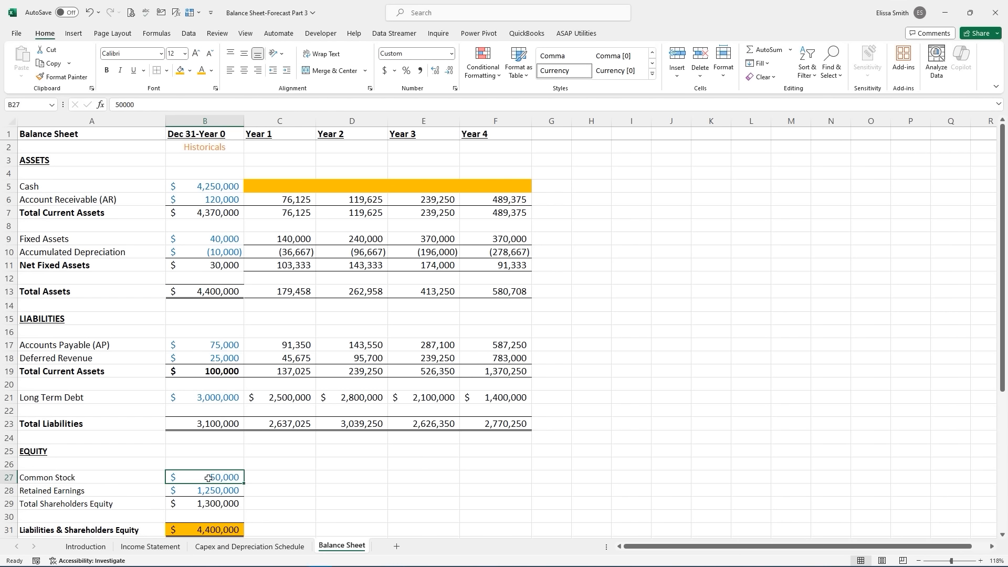
{"action": "left_click", "coordinate": [259, 478]}
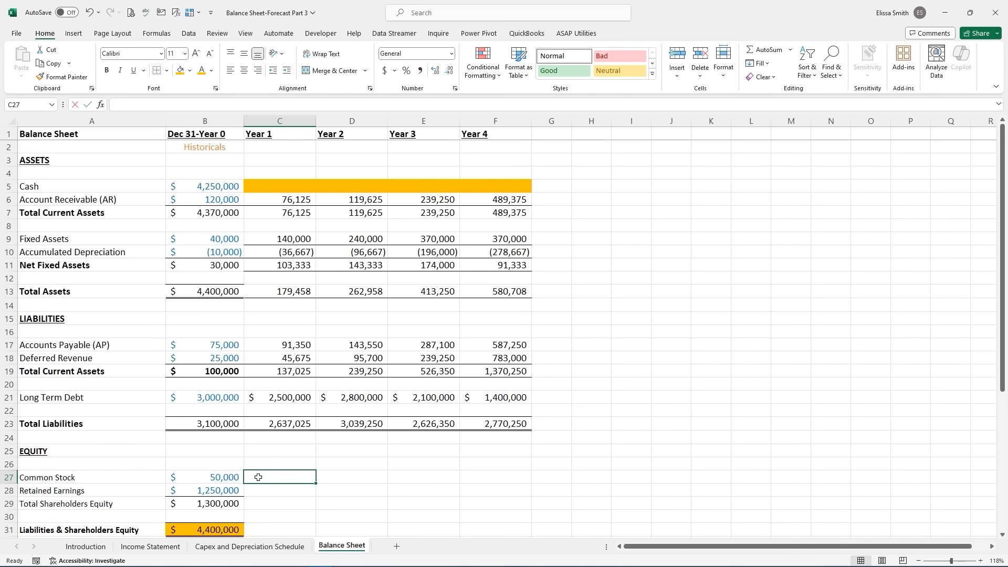
{"action": "type", "text": "="}
{"action": "left_click", "coordinate": [212, 480]}
{"action": "key", "text": "ctrl+Return"}
{"action": "left_click_drag", "start_coordinate": [315, 482], "coordinate": [521, 480]}
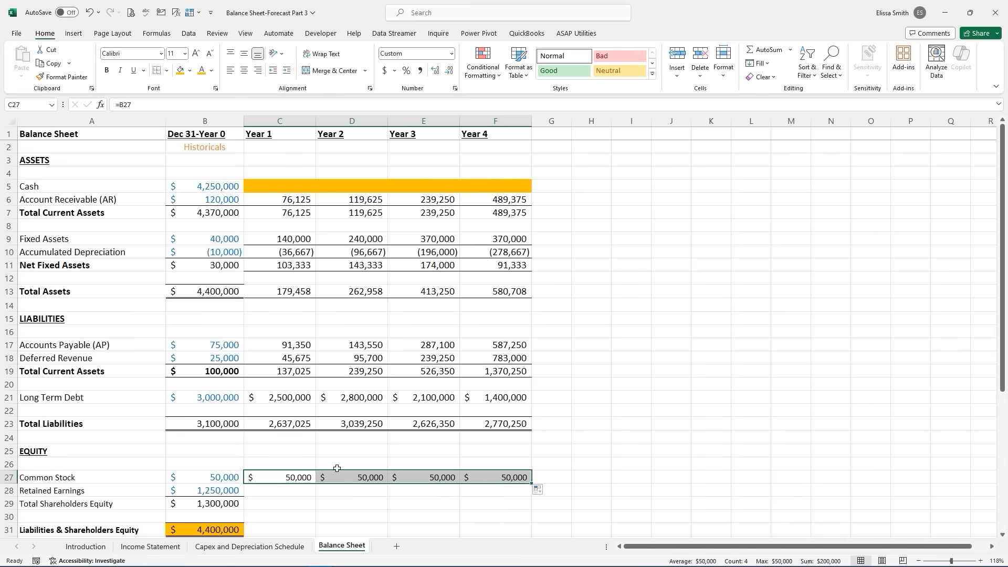
- Shade the Year 1 Retained Earnings cell orange with yellow text
{"action": "left_click", "coordinate": [265, 491]}
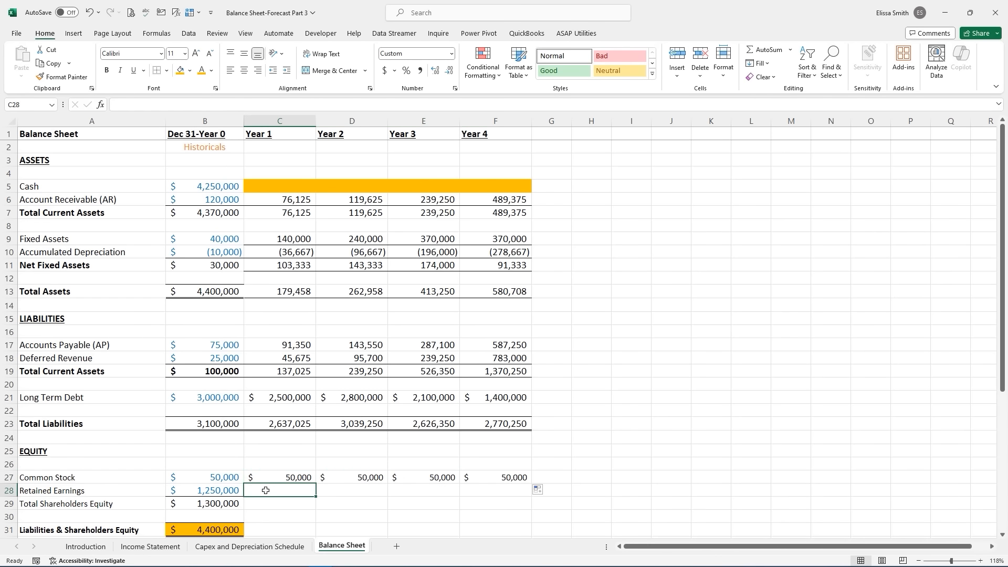
{"action": "left_click", "coordinate": [213, 71]}
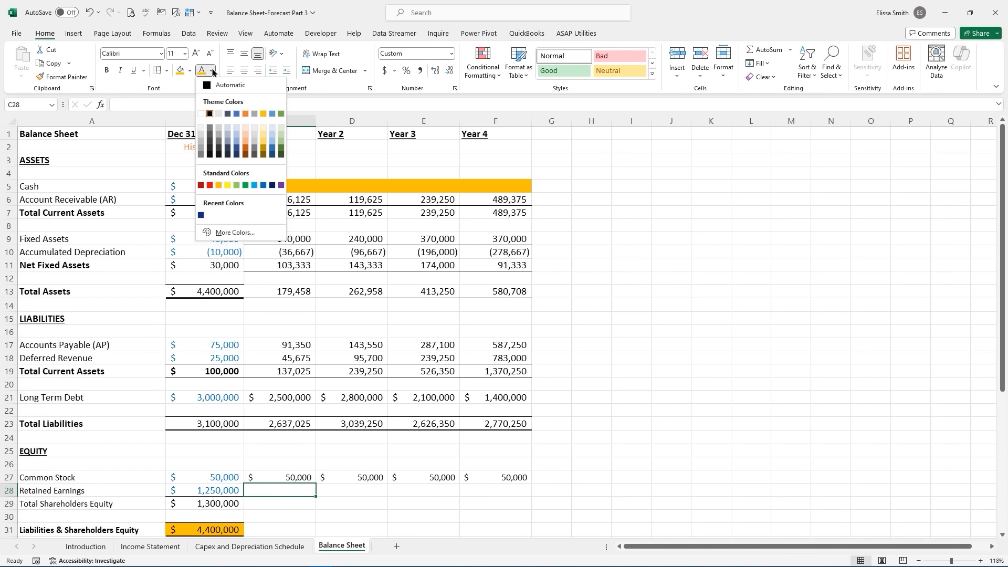
{"action": "left_click", "coordinate": [228, 185]}
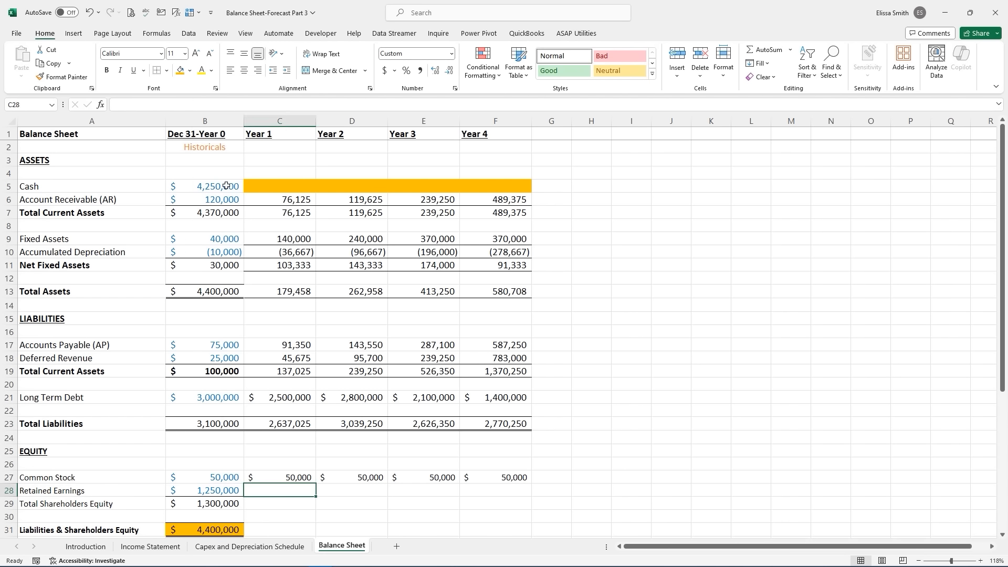
{"action": "left_click", "coordinate": [181, 71]}
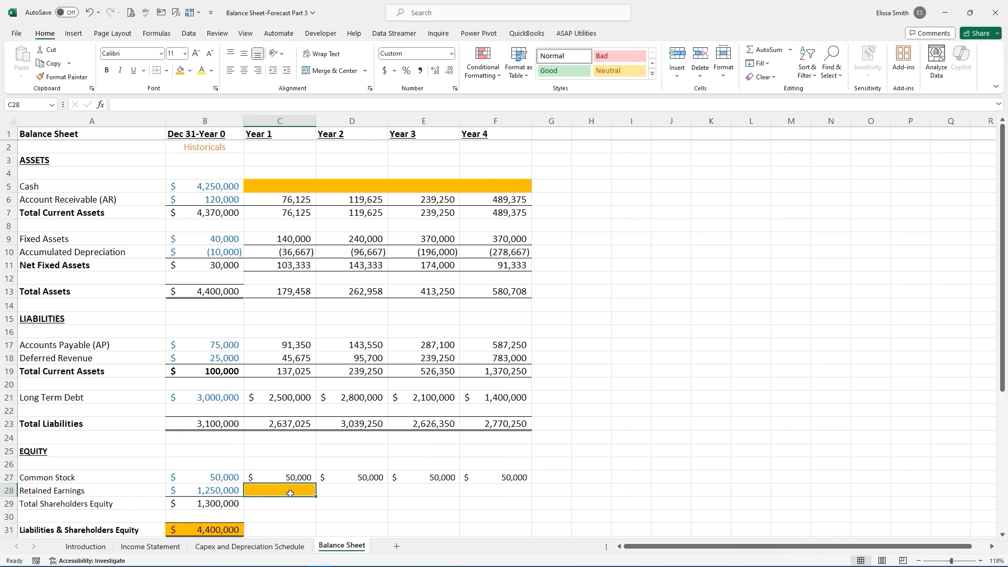
- Set Year 1 Retained Earnings to Year 0 Retained Earnings plus Income Statement Year 1 Net Income
{"action": "type", "text": "="}
{"action": "left_click", "coordinate": [190, 488]}
{"action": "left_click", "coordinate": [189, 487]}
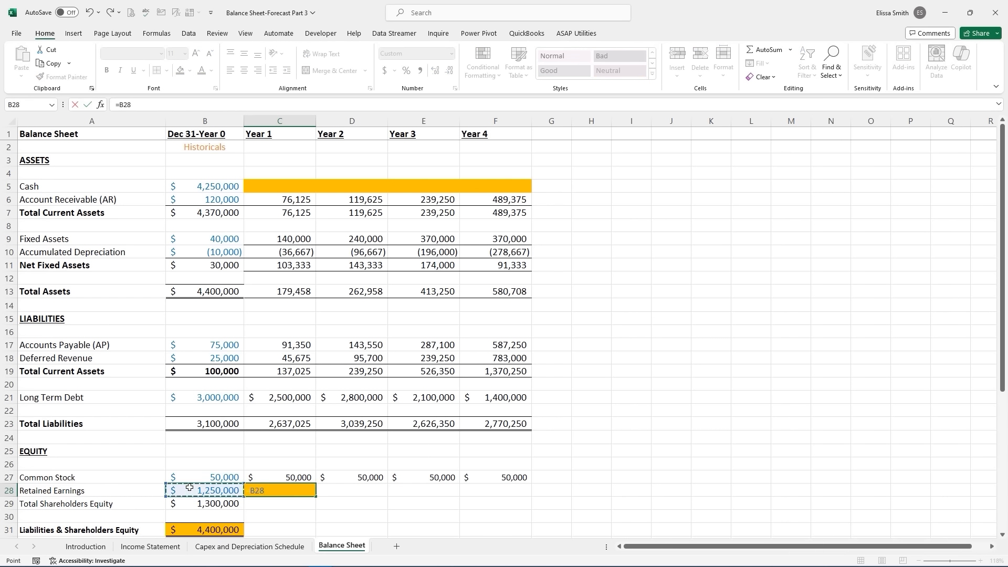
{"action": "type", "text": "+"}
{"action": "left_click", "coordinate": [162, 548]}
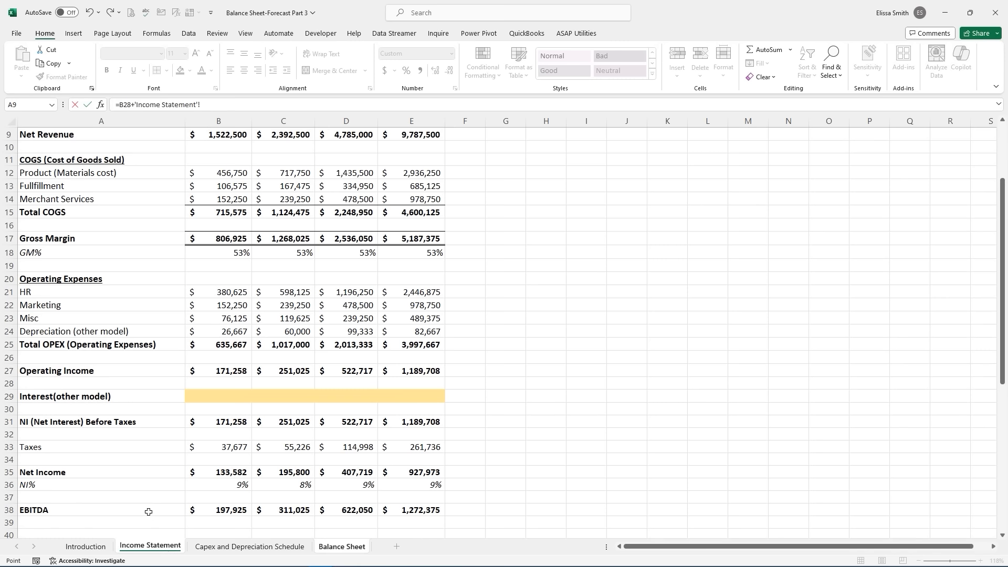
{"action": "scroll", "coordinate": [149, 511], "scroll_direction": "down", "scroll_amount": 1}
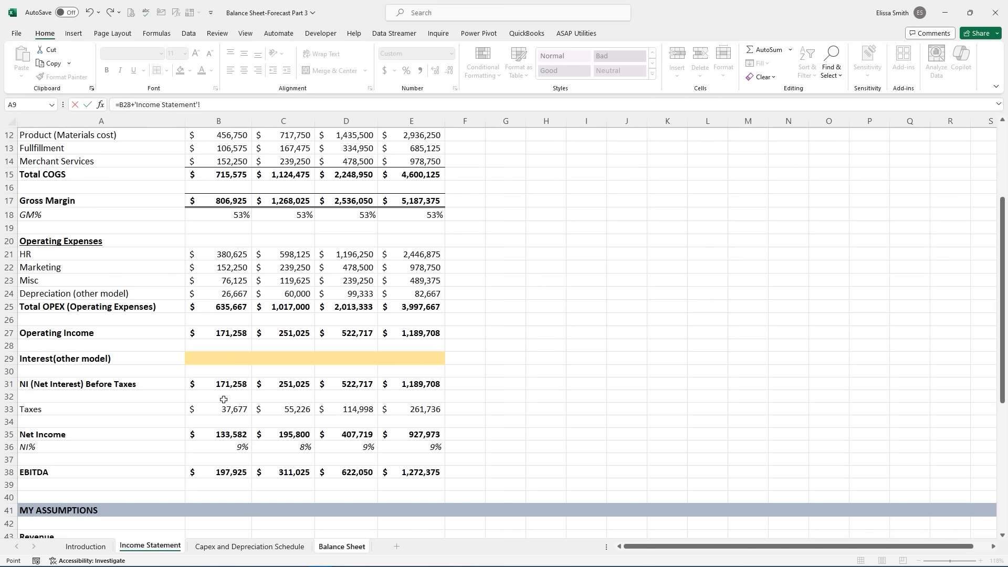
{"action": "left_click", "coordinate": [225, 434]}
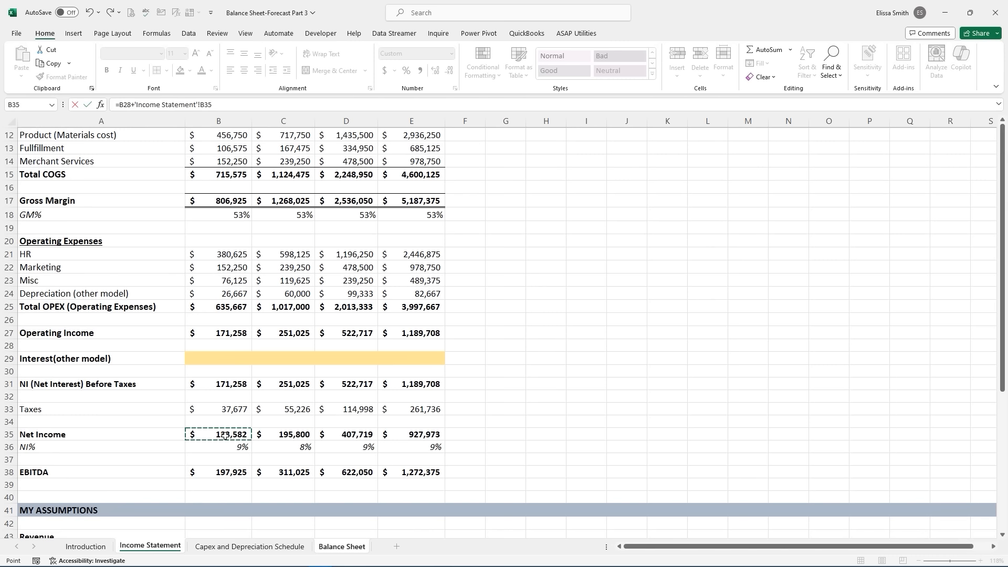
{"action": "key", "text": "Return"}
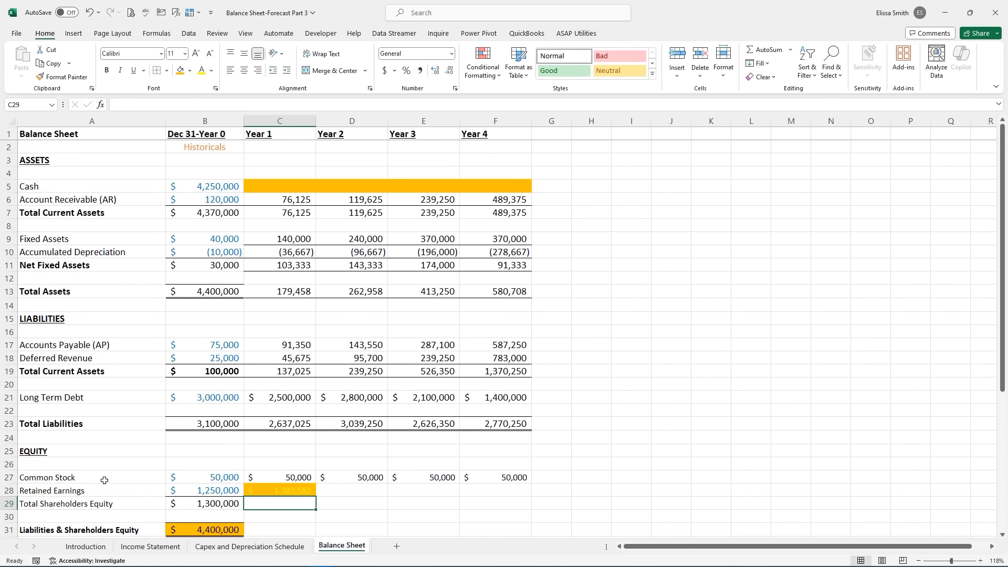
- Change the Year 1 Retained Earnings text colour to black
{"action": "left_click", "coordinate": [265, 490]}
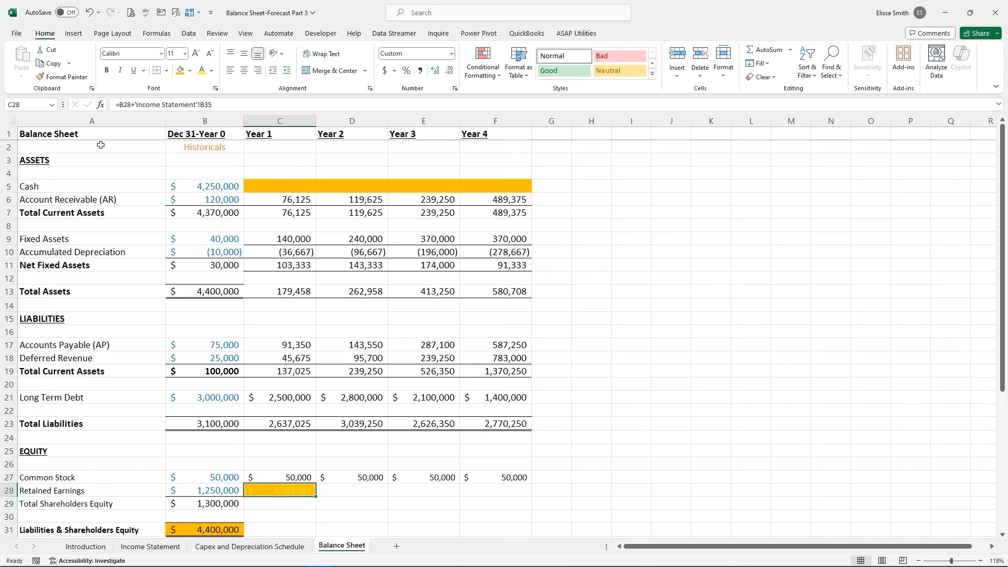
{"action": "left_click", "coordinate": [190, 70]}
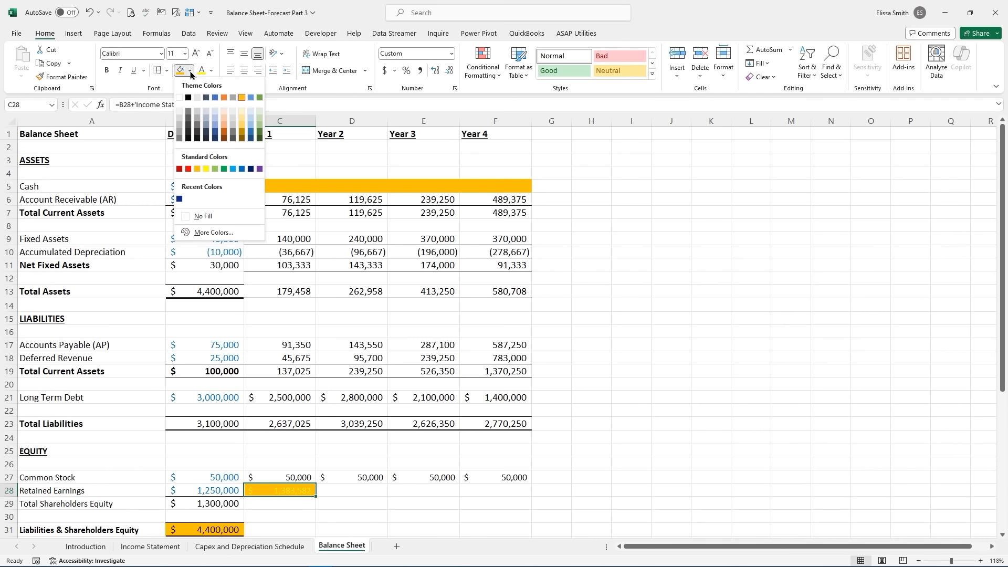
{"action": "left_click", "coordinate": [212, 71]}
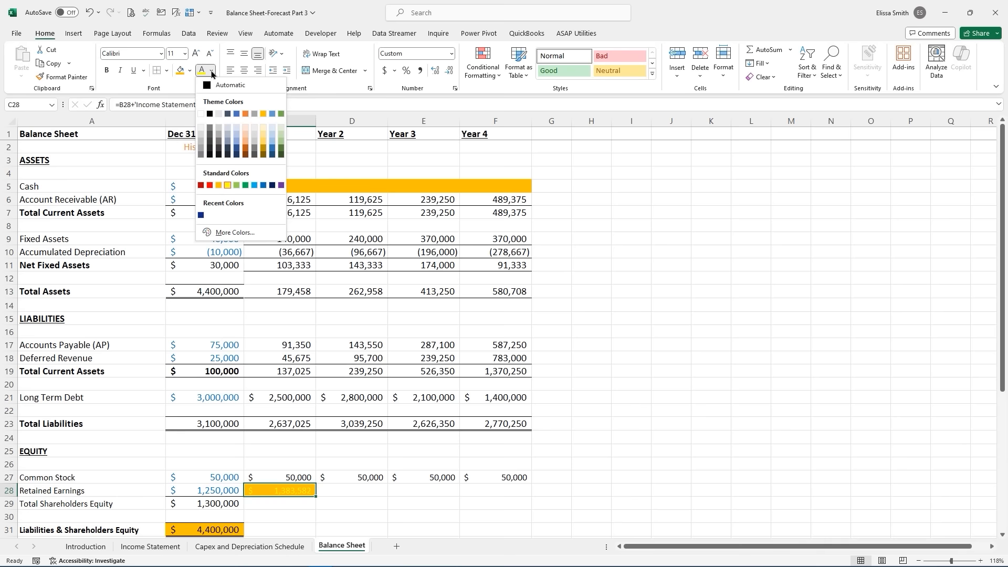
{"action": "left_click", "coordinate": [209, 115]}
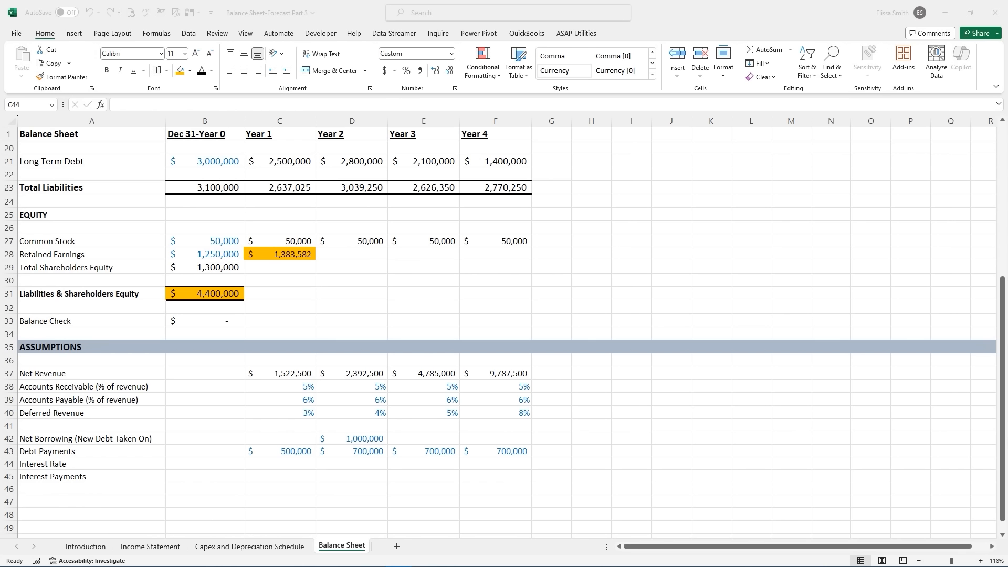
- Enter a 7% interest rate, formatted as a percentage, for Years 1–4
{"action": "left_click", "coordinate": [267, 463]}
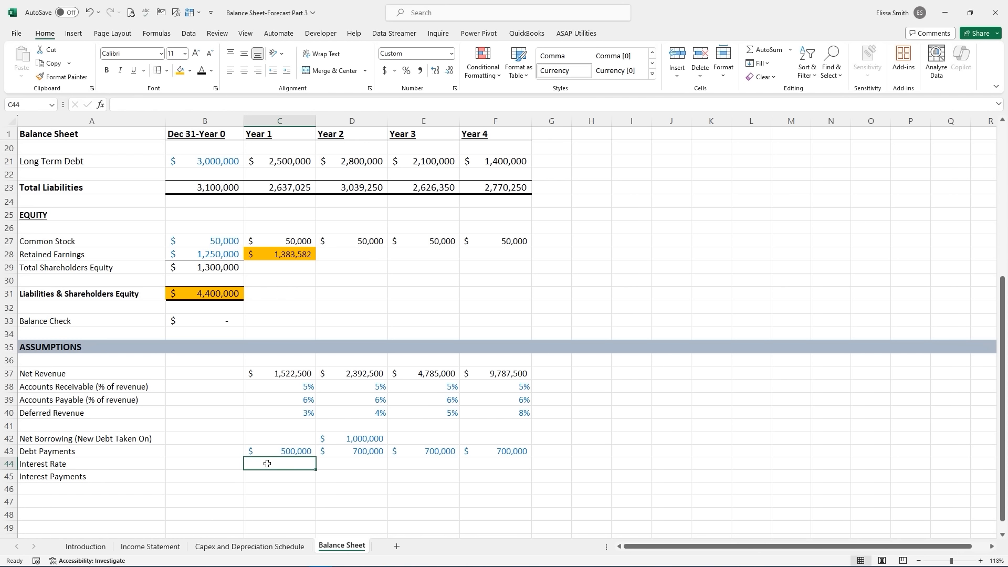
{"action": "type", "text": "7"}
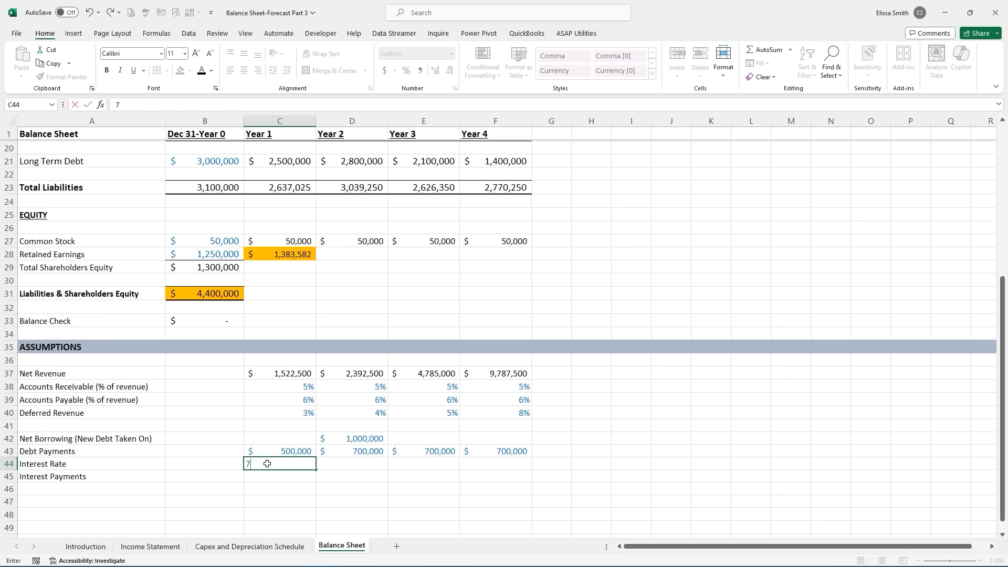
{"action": "type", "text": "%"}
{"action": "key", "text": "Return"}
{"action": "left_click", "coordinate": [267, 463]}
{"action": "left_click", "coordinate": [405, 70]}
{"action": "left_click_drag", "start_coordinate": [315, 469], "coordinate": [518, 466]}
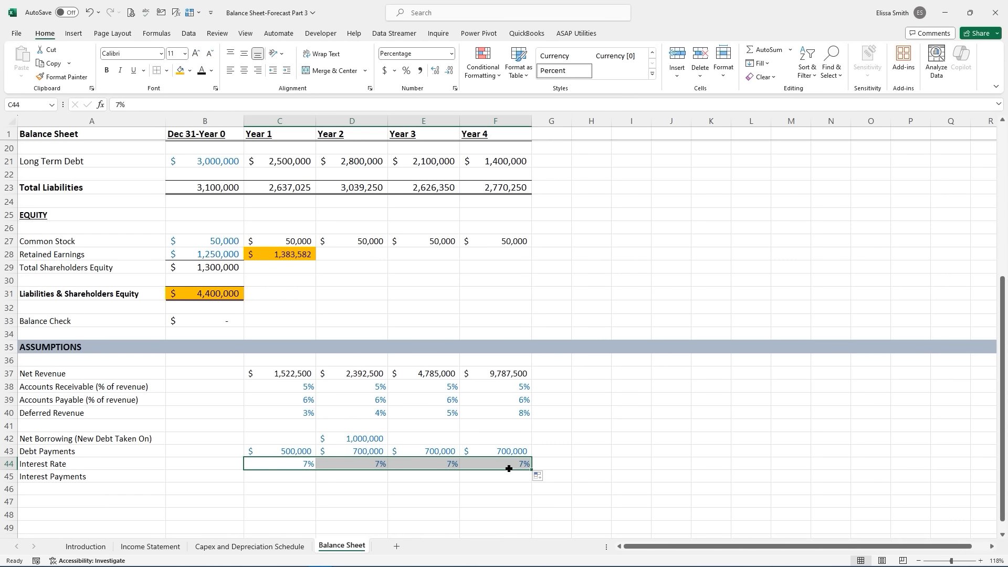
- Calculate Interest Payments as interest rate times long term debt (=C44*C21) through Year 4
{"action": "left_click", "coordinate": [295, 476]}
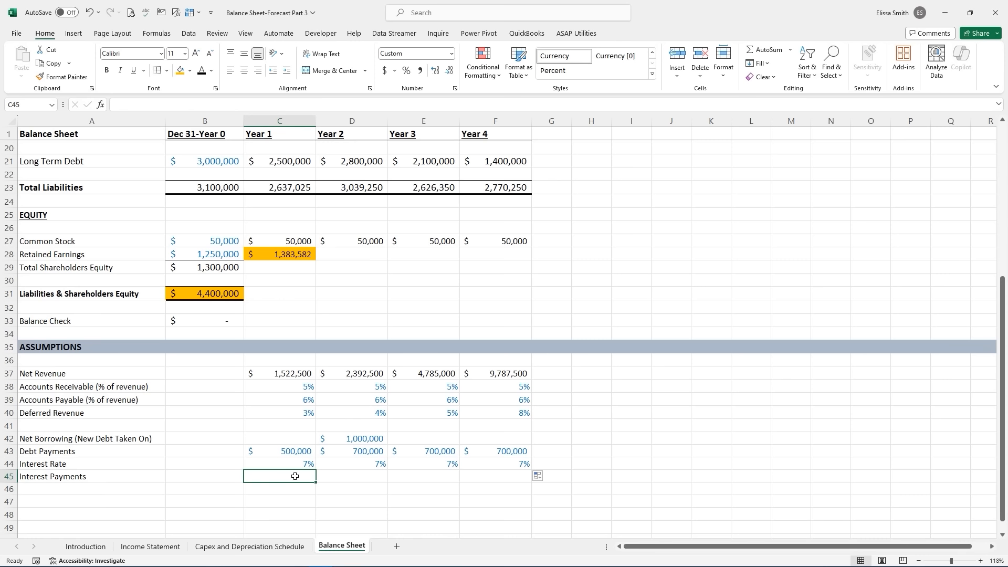
{"action": "type", "text": "="}
{"action": "left_click", "coordinate": [293, 464]}
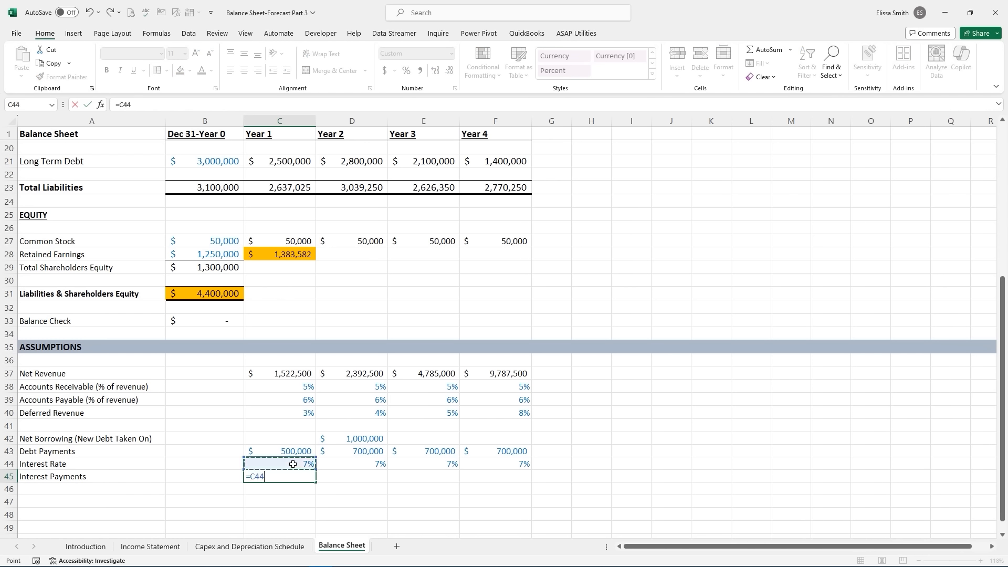
{"action": "type", "text": "*"}
{"action": "scroll", "coordinate": [293, 464], "scroll_direction": "up", "scroll_amount": 3}
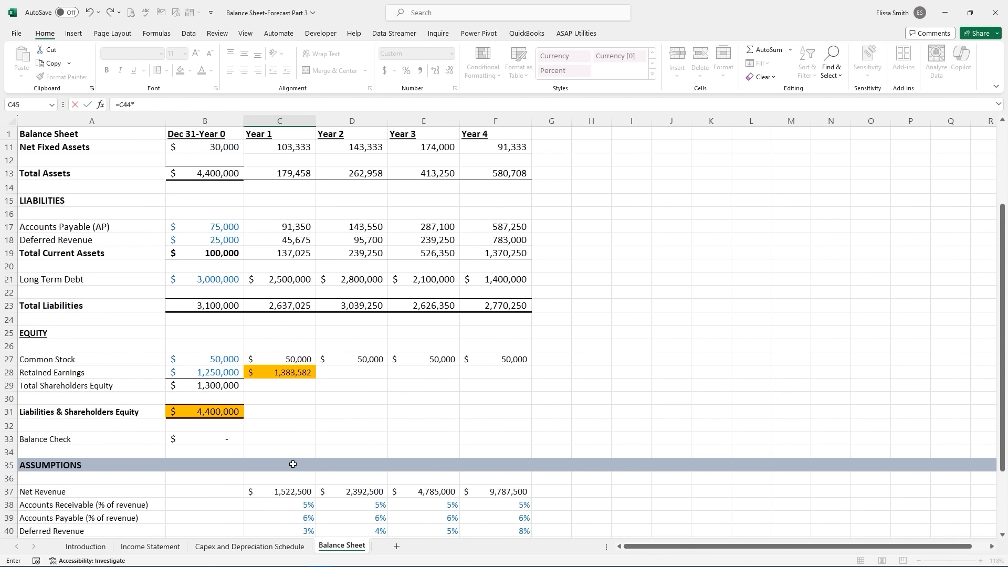
{"action": "left_click", "coordinate": [280, 282]}
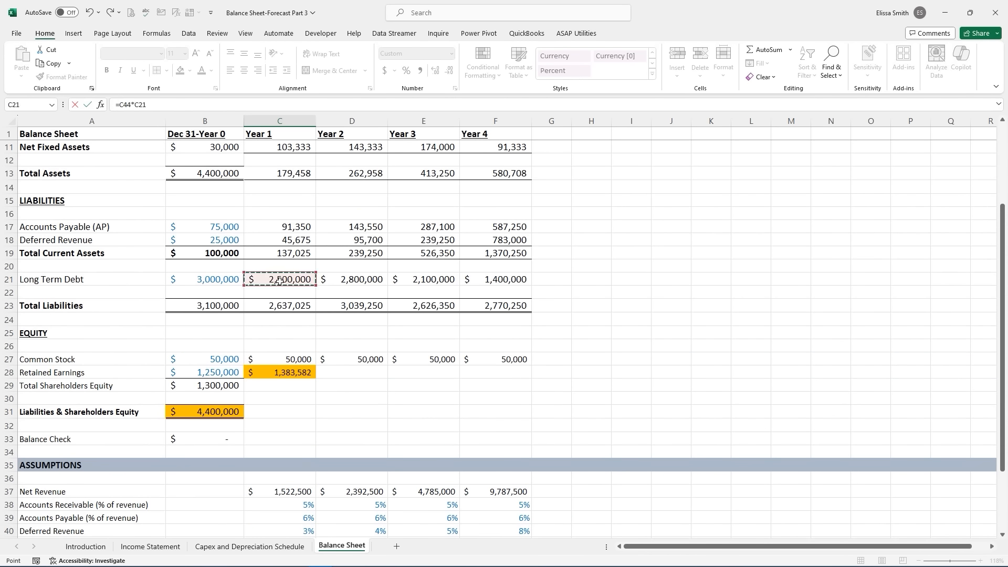
{"action": "scroll", "coordinate": [280, 282], "scroll_direction": "down", "scroll_amount": 2}
{"action": "key", "text": "ctrl+Return"}
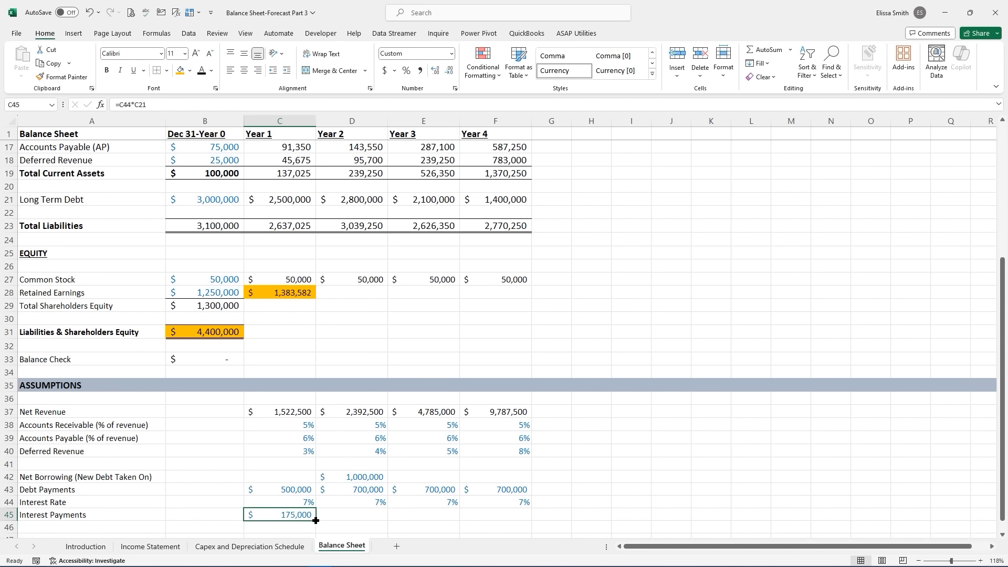
{"action": "left_click_drag", "start_coordinate": [315, 521], "coordinate": [528, 520]}
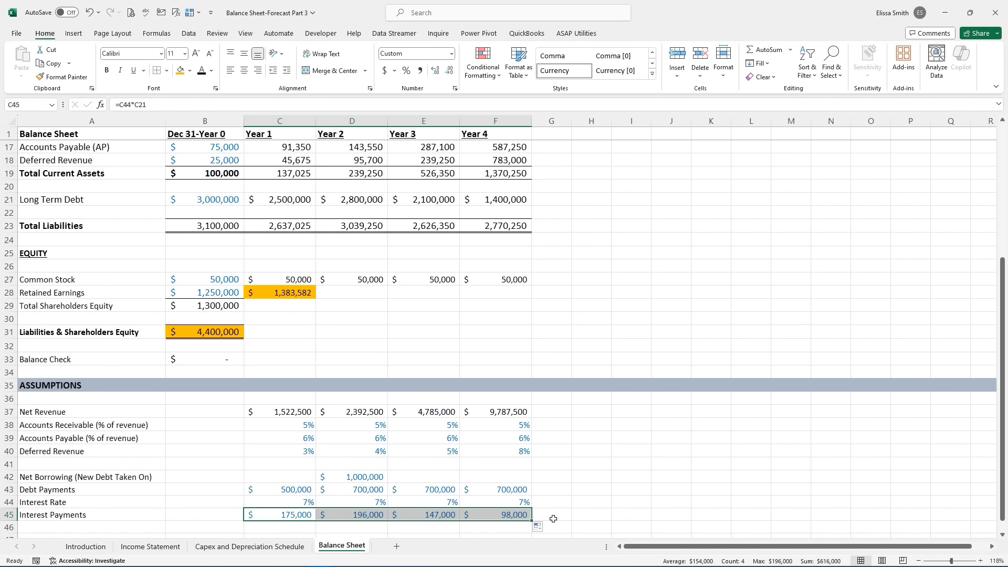
{"action": "left_click", "coordinate": [519, 500]}
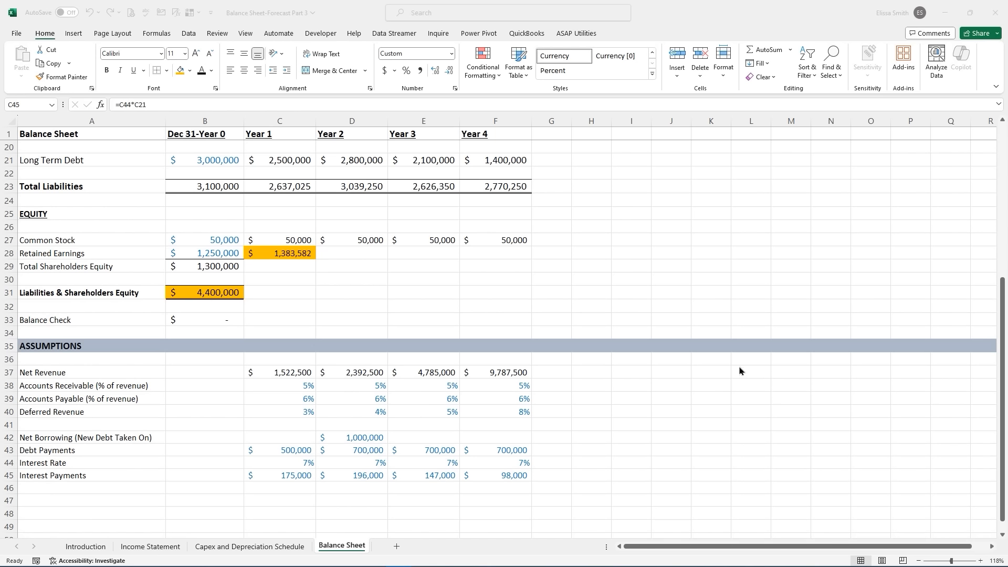
- Copy the Net Revenue number format onto the Years 1–4 interest payments row
{"action": "left_click", "coordinate": [252, 479]}
{"action": "left_click", "coordinate": [280, 371]}
{"action": "left_click", "coordinate": [62, 77]}
{"action": "left_click_drag", "start_coordinate": [268, 476], "coordinate": [515, 475]}
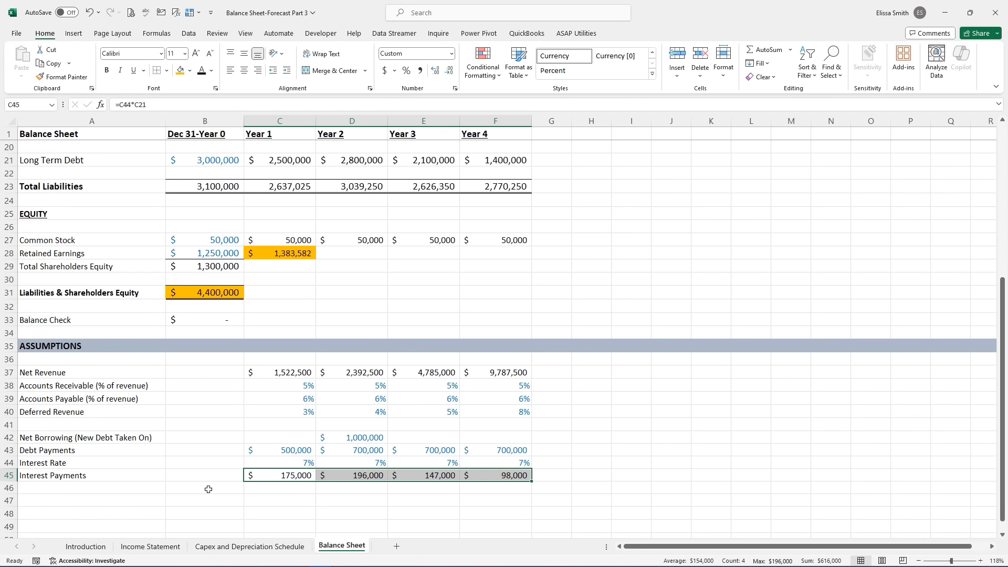
- Link Income Statement Interest for Years 1–4 to Balance Sheet interest payments and remove the gold fill
{"action": "left_click", "coordinate": [151, 546]}
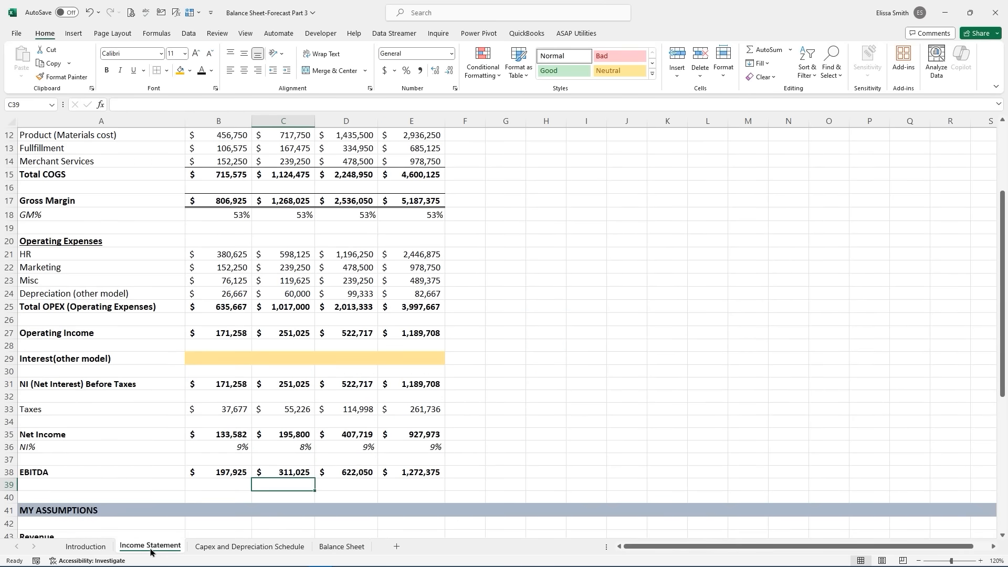
{"action": "left_click", "coordinate": [227, 359]}
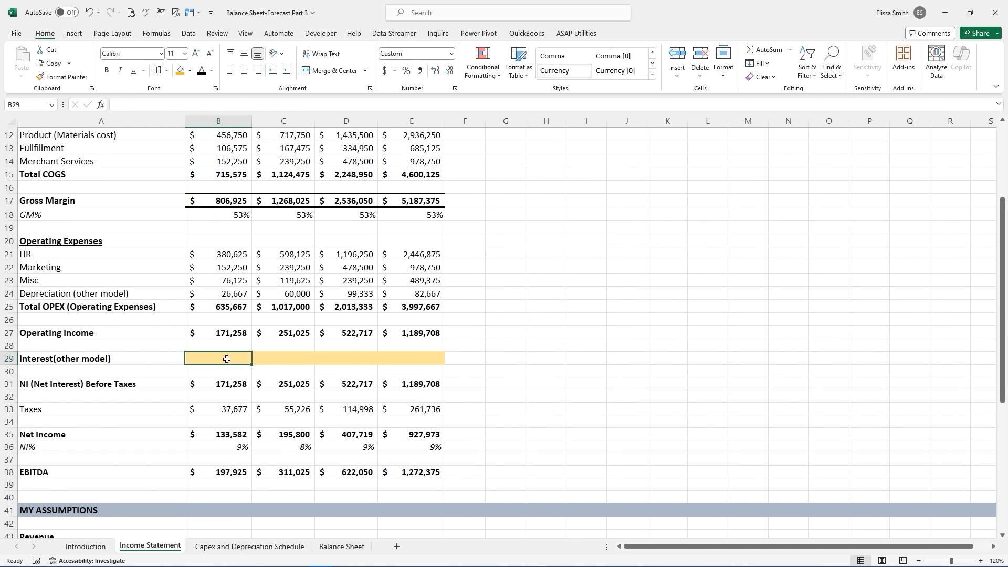
{"action": "type", "text": "="}
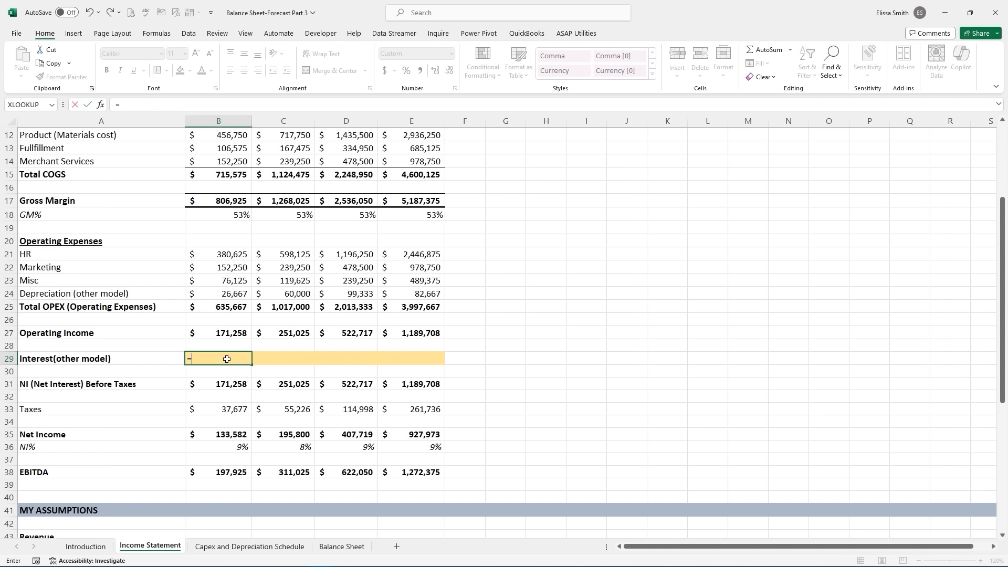
{"action": "left_click", "coordinate": [344, 547]}
{"action": "left_click", "coordinate": [297, 476]}
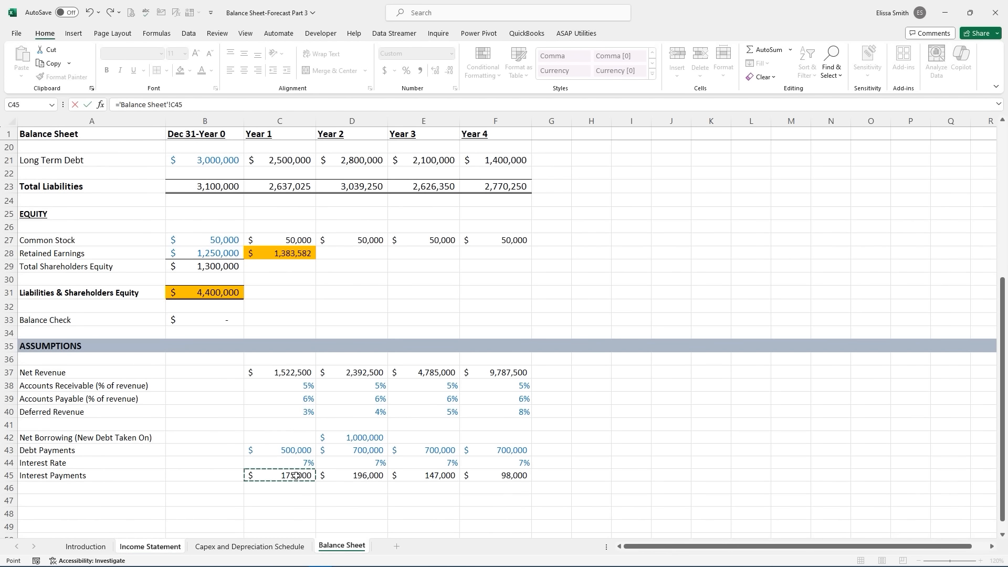
{"action": "key", "text": "Return"}
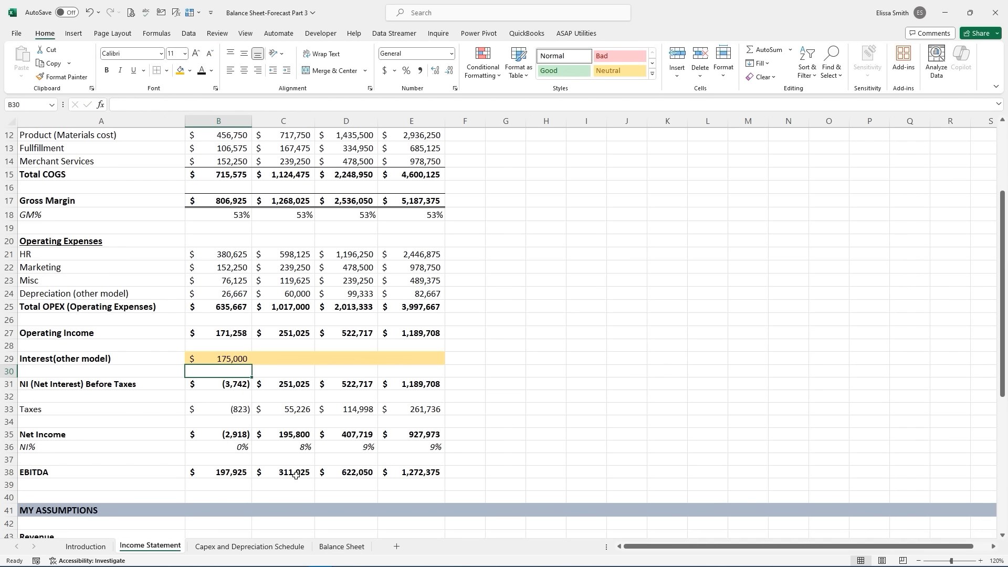
{"action": "left_click", "coordinate": [233, 361]}
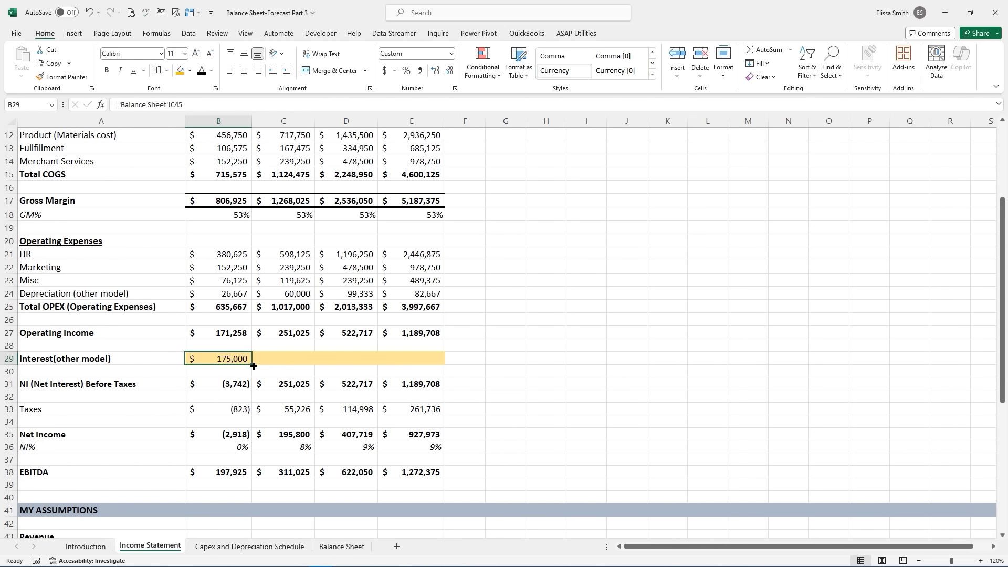
{"action": "left_click_drag", "start_coordinate": [251, 364], "coordinate": [426, 364]}
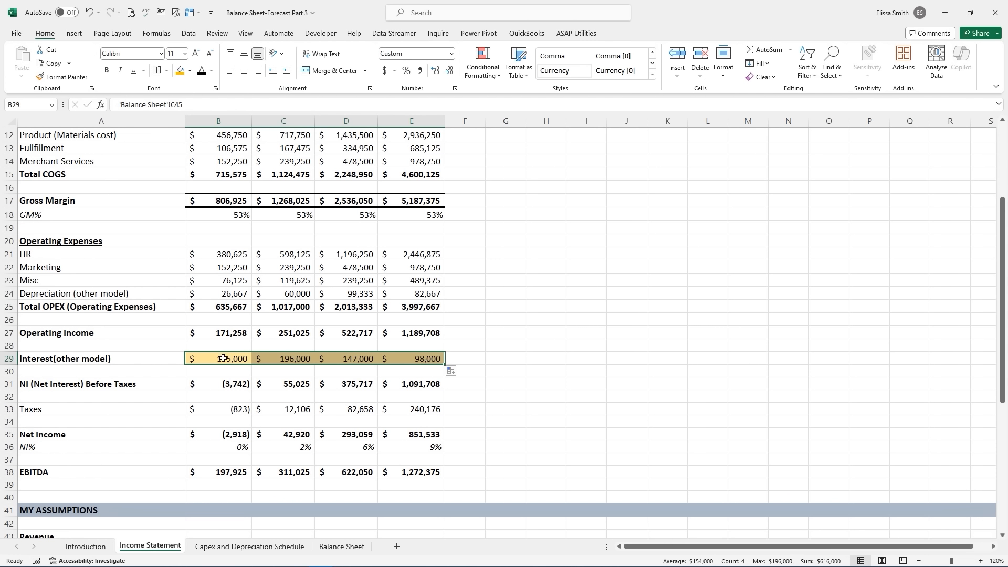
{"action": "left_click", "coordinate": [189, 70]}
{"action": "left_click", "coordinate": [180, 97]}
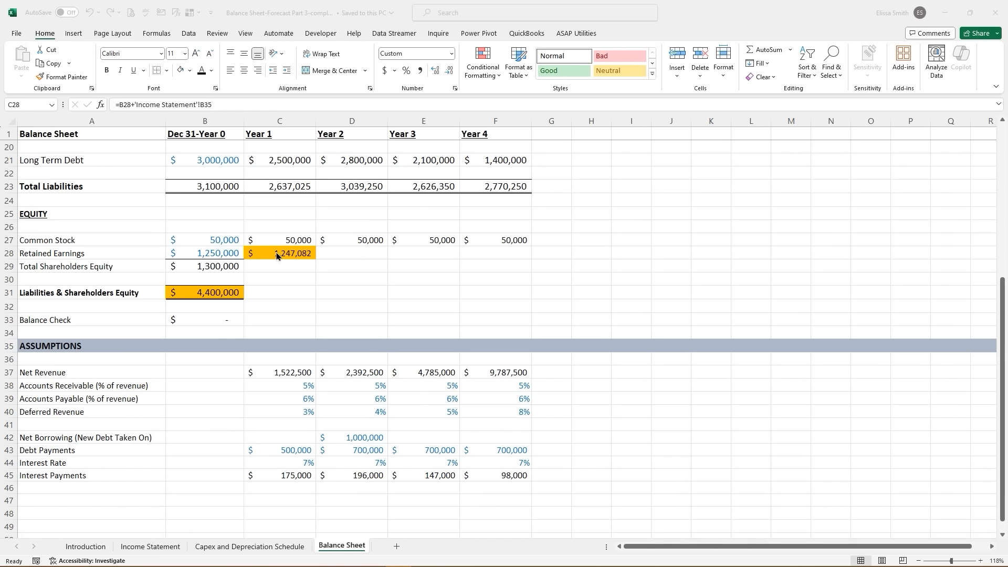
- AutoSum Year 1 common stock and retained earnings into Total Shareholders Equity, filled through Year 4
{"action": "left_click", "coordinate": [231, 265]}
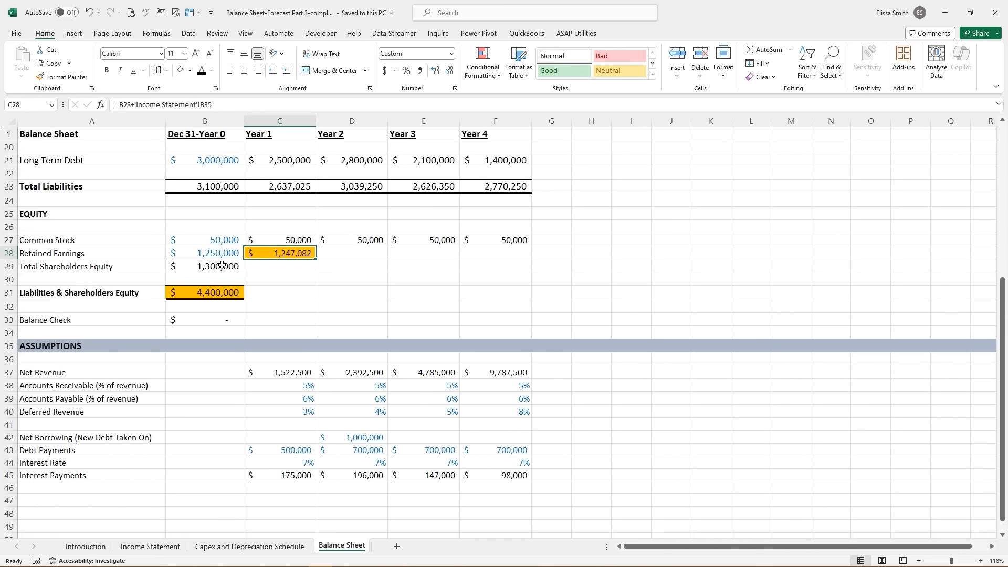
{"action": "left_click", "coordinate": [222, 265]}
{"action": "left_click", "coordinate": [265, 257]}
{"action": "left_click", "coordinate": [226, 266]}
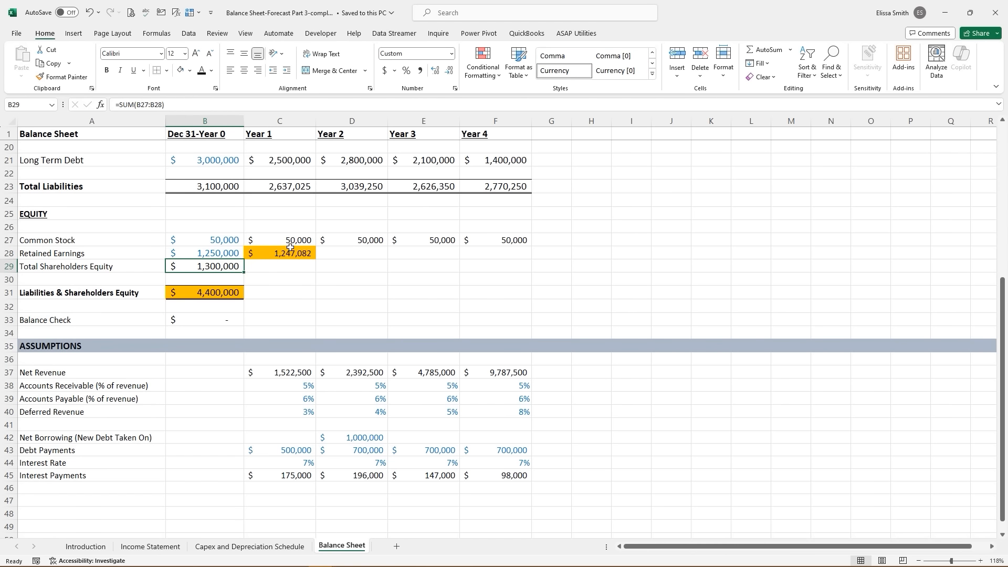
{"action": "left_click", "coordinate": [292, 269]}
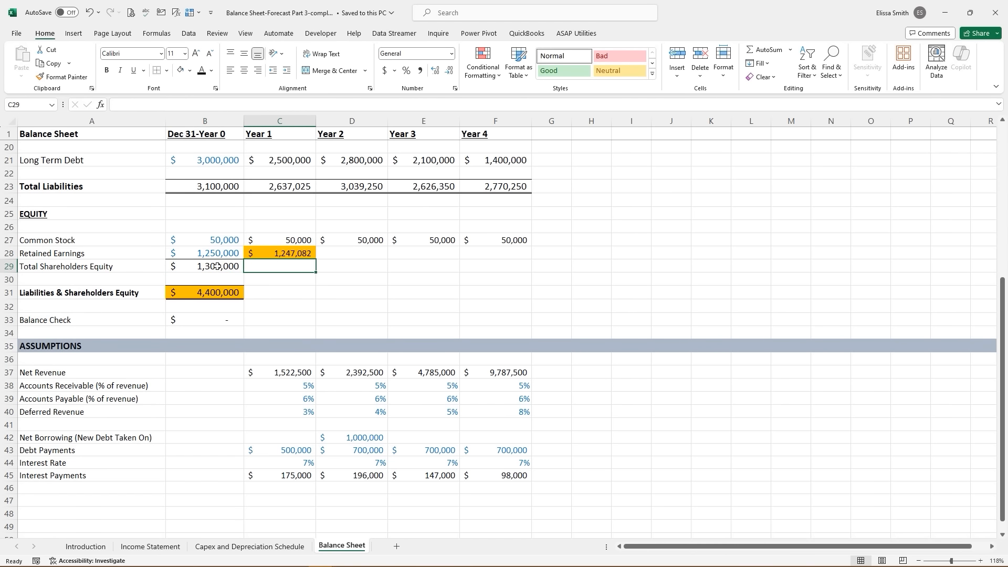
{"action": "left_click", "coordinate": [766, 50]}
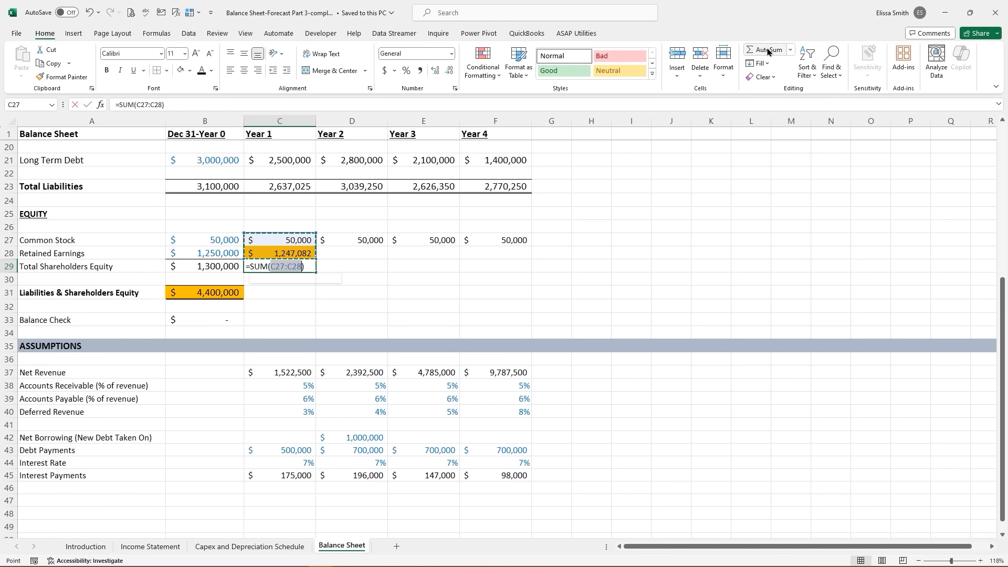
{"action": "left_click", "coordinate": [768, 51]}
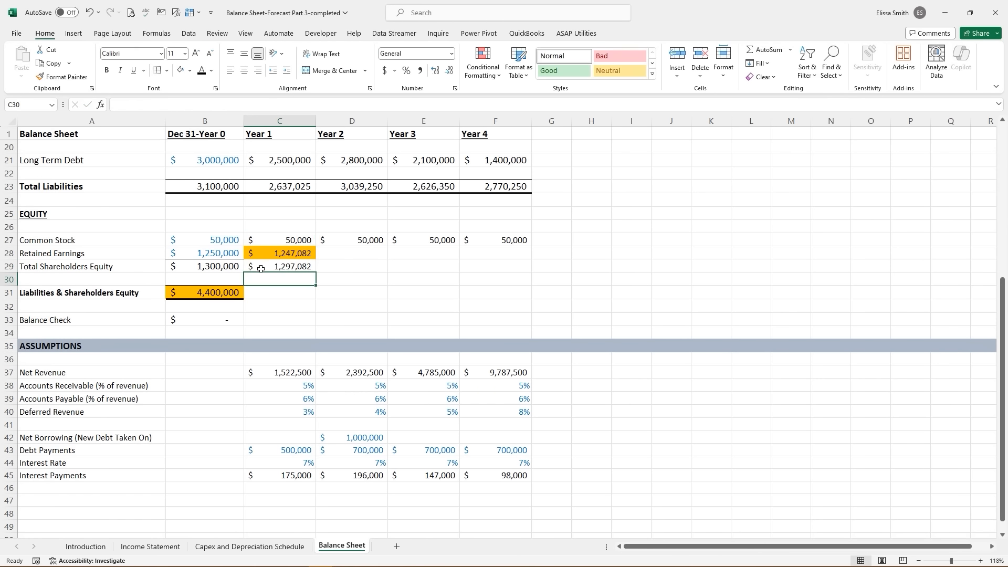
{"action": "left_click_drag", "start_coordinate": [313, 274], "coordinate": [503, 266]}
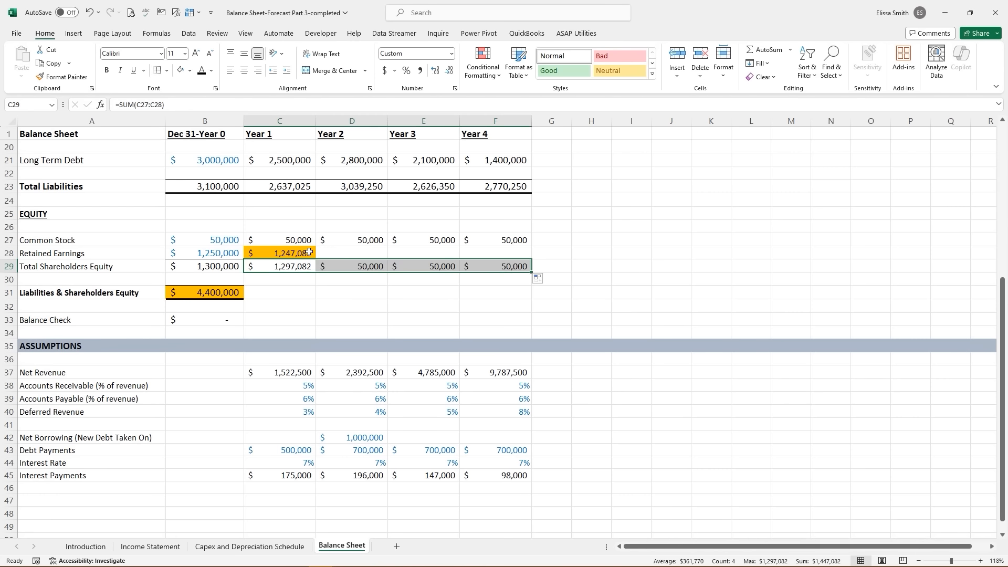
- Extend the Retained Earnings formula across Years 2–4
{"action": "left_click", "coordinate": [306, 252]}
{"action": "left_click_drag", "start_coordinate": [314, 259], "coordinate": [505, 259]}
{"action": "left_click", "coordinate": [361, 290]}
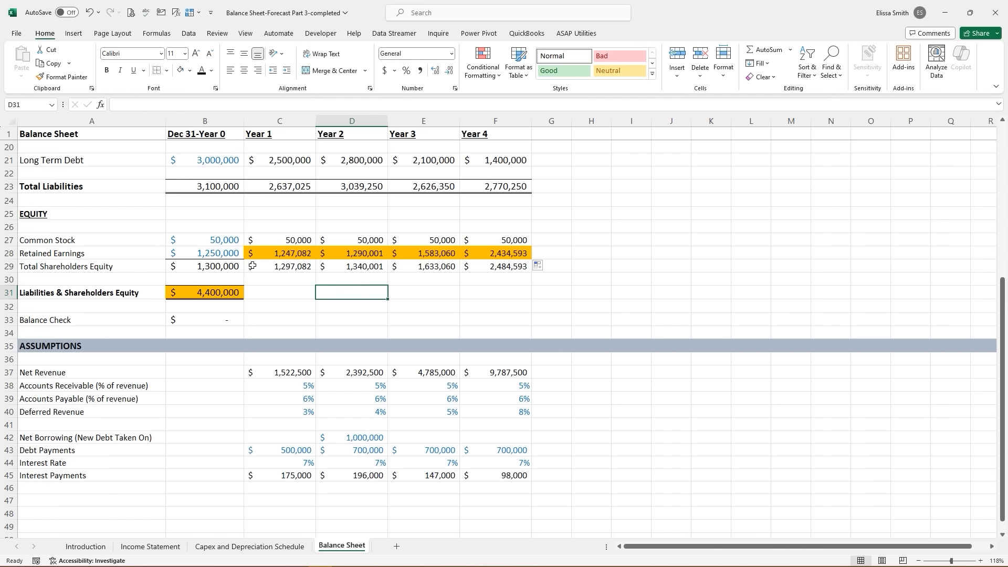
- Copy the Year 0 equity total's formatting onto the Years 1–4 Total Shareholders Equity cells
{"action": "left_click", "coordinate": [211, 266]}
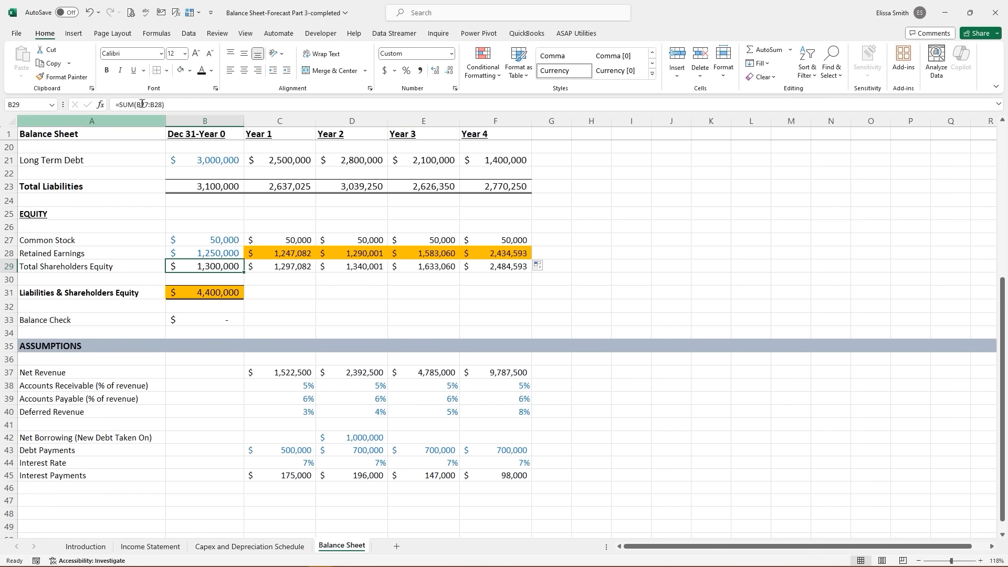
{"action": "left_click", "coordinate": [63, 77]}
{"action": "left_click_drag", "start_coordinate": [236, 266], "coordinate": [526, 271]}
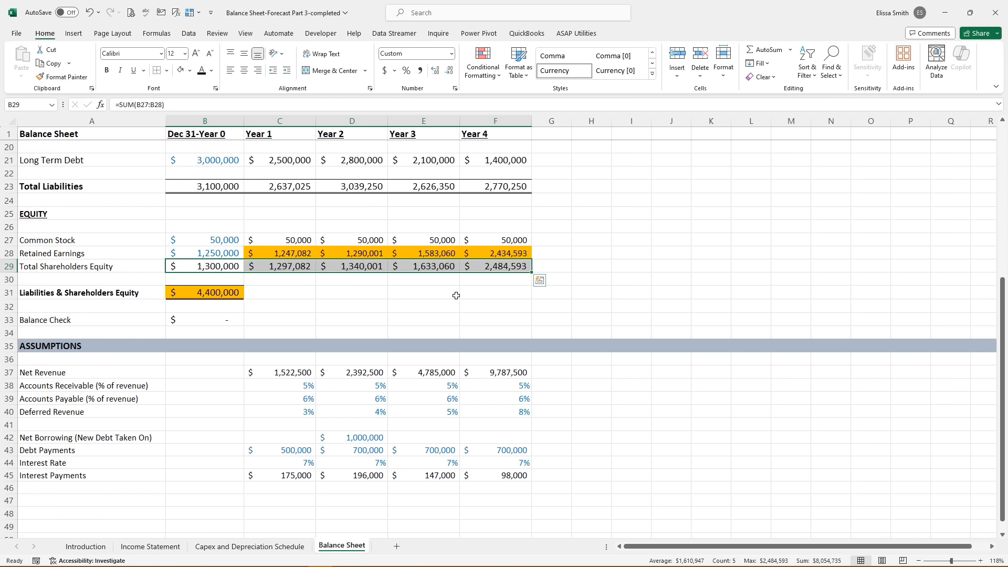
{"action": "left_click", "coordinate": [455, 293]}
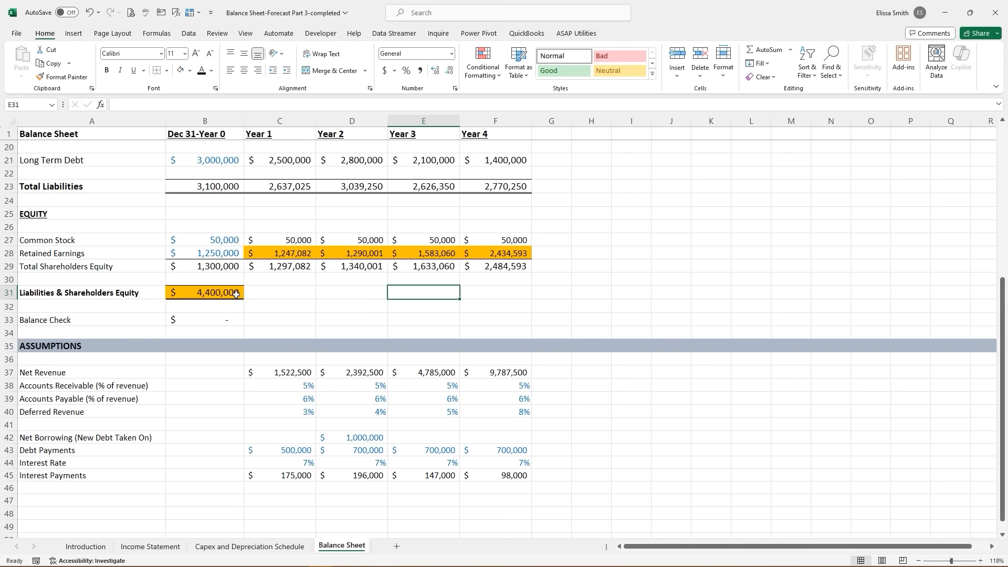
{"action": "scroll", "coordinate": [236, 294], "scroll_direction": "up", "scroll_amount": 6}
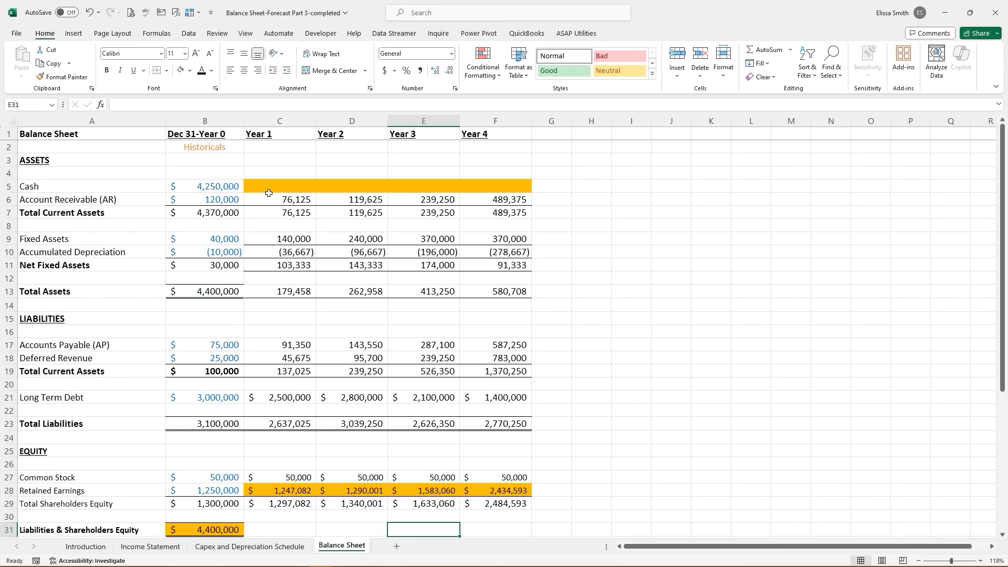
{"action": "scroll", "coordinate": [283, 267], "scroll_direction": "down", "scroll_amount": 2}
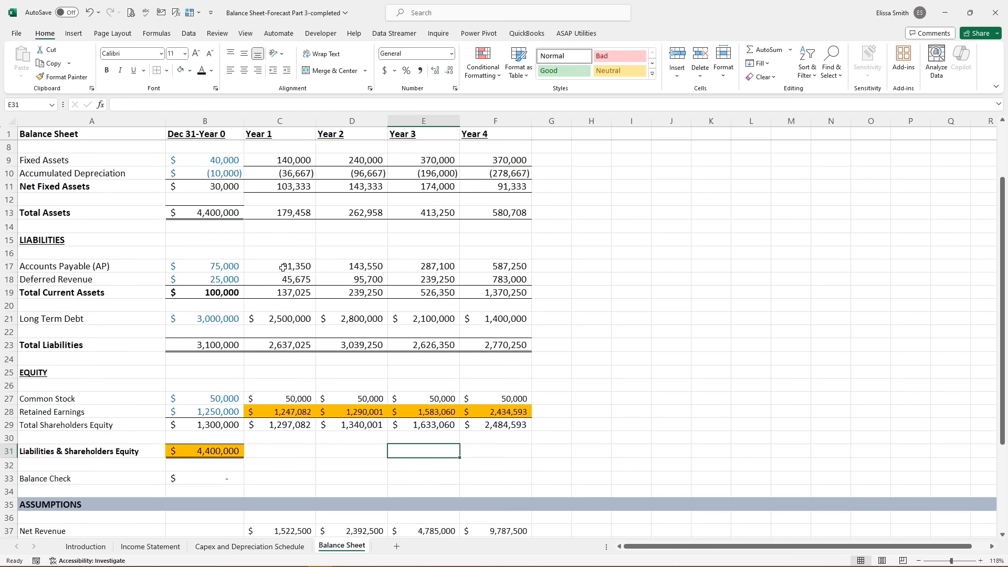
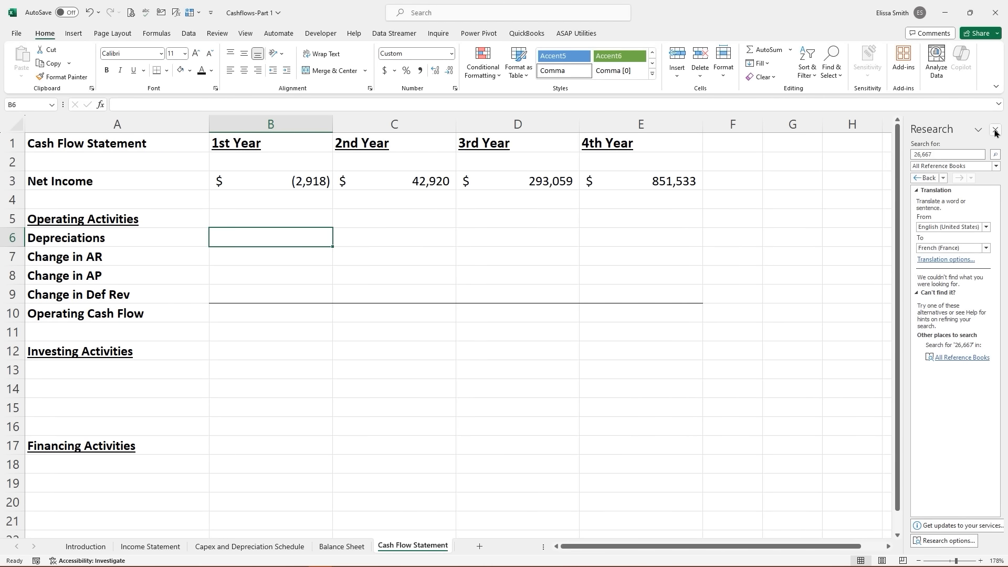
- Close the Research pane and review Net Income and the Operating, Investing and Financing Activities sections
{"action": "left_click", "coordinate": [995, 129]}
{"action": "left_click", "coordinate": [331, 257]}
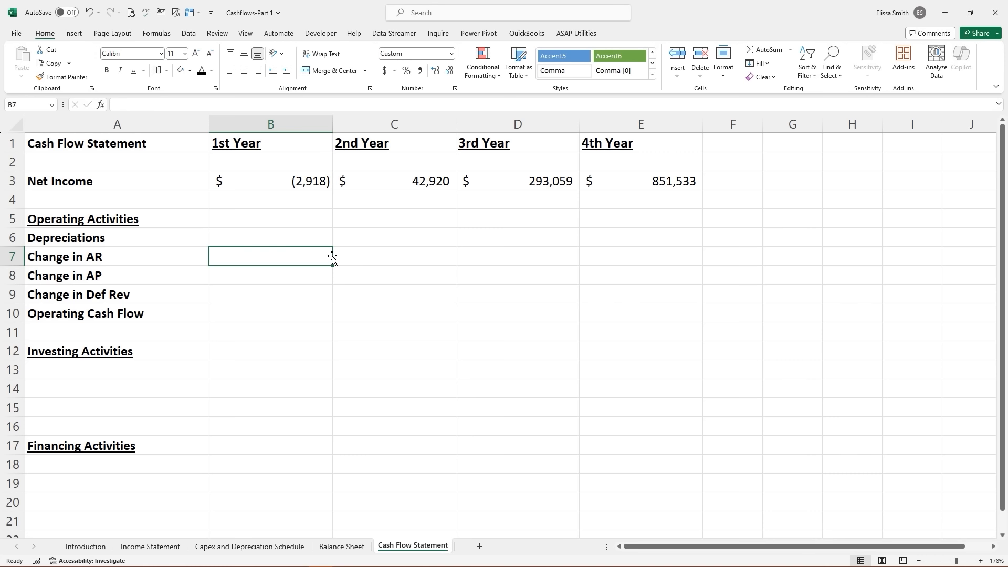
{"action": "left_click", "coordinate": [167, 181]}
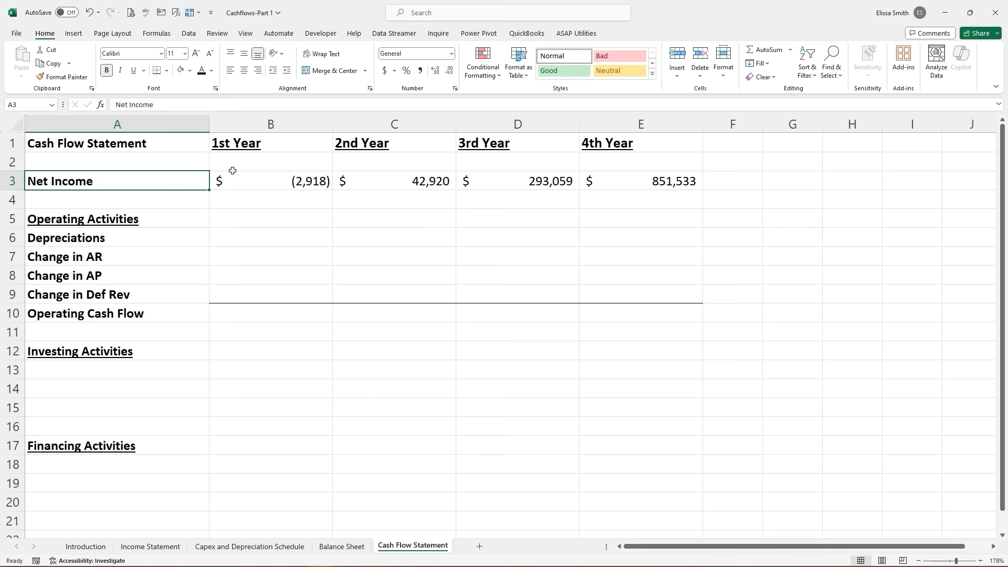
{"action": "left_click", "coordinate": [261, 181]}
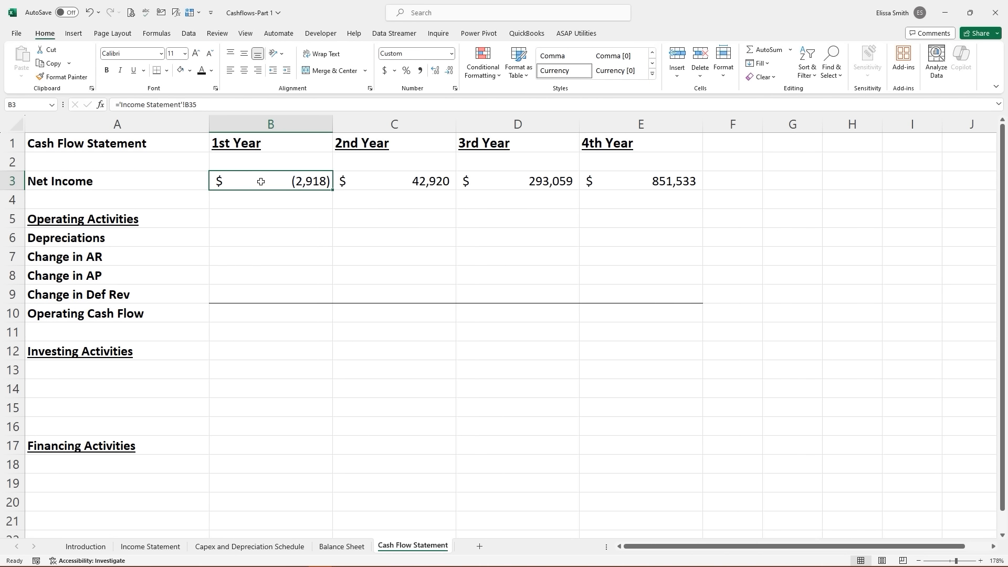
{"action": "left_click", "coordinate": [130, 220]}
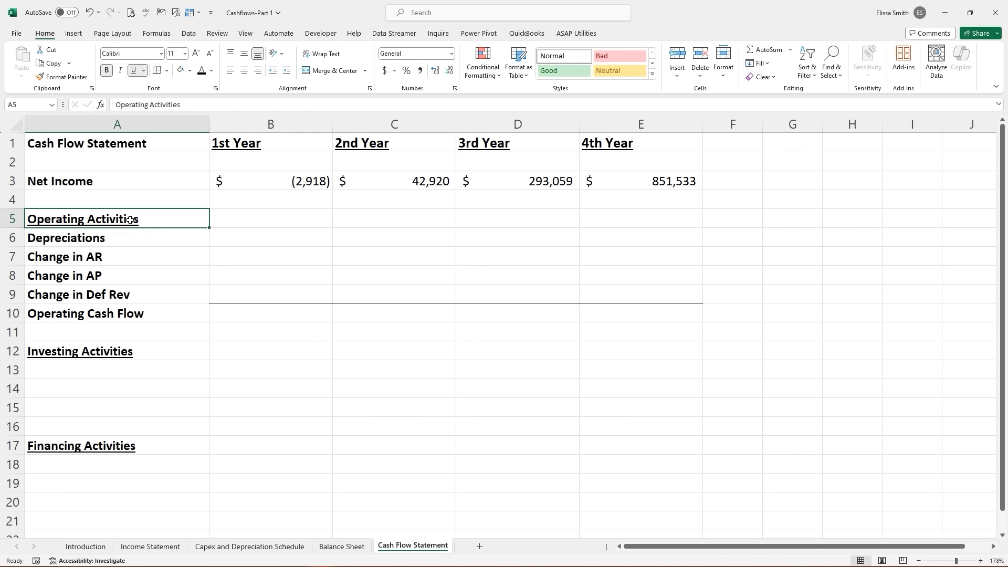
{"action": "left_click", "coordinate": [76, 354]}
{"action": "left_click", "coordinate": [74, 450]}
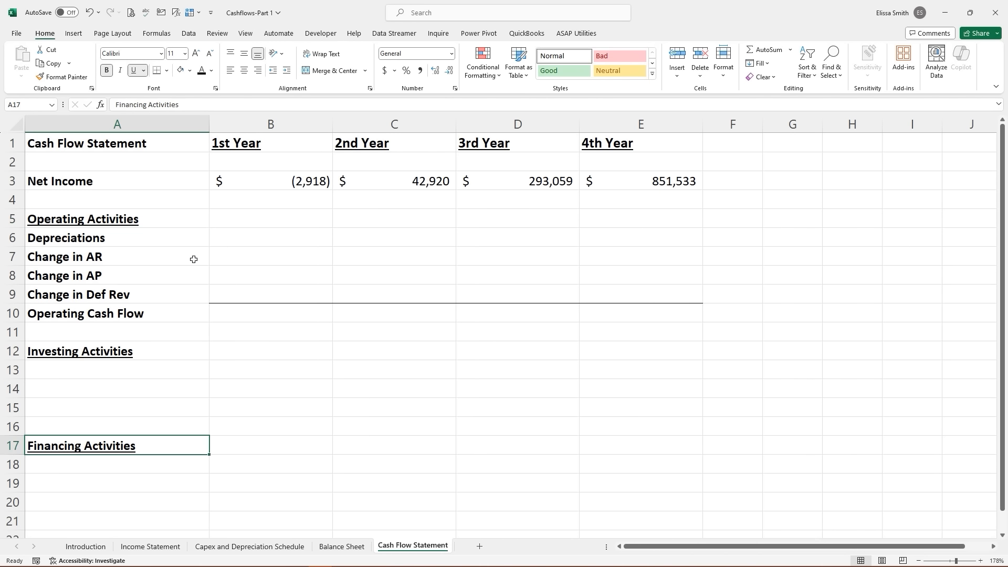
{"action": "left_click", "coordinate": [234, 232]}
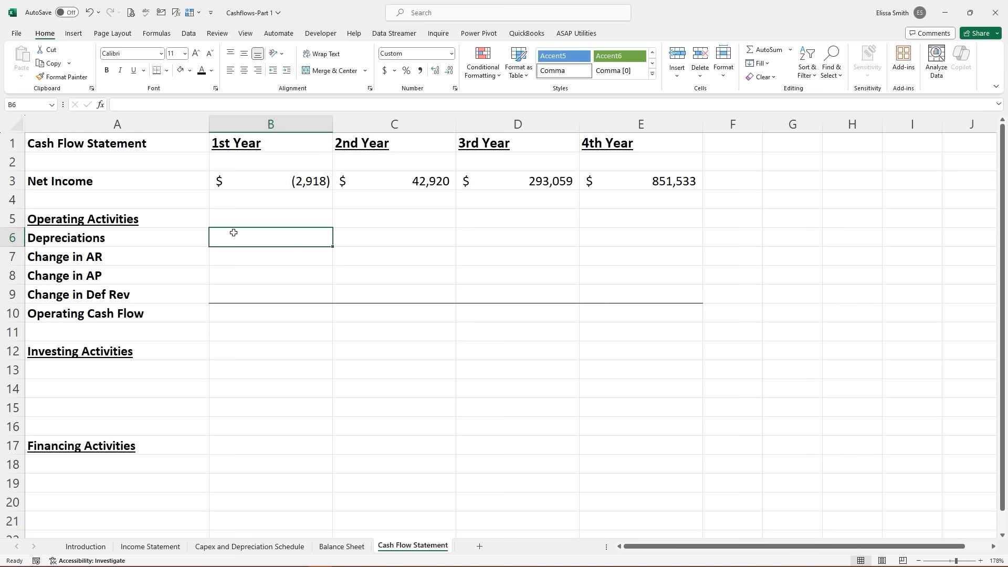
- Link B6:E6 Depreciations to the schedule's total D&A: 26,667, 60,000, 99,333 and 82,667
{"action": "type", "text": "="}
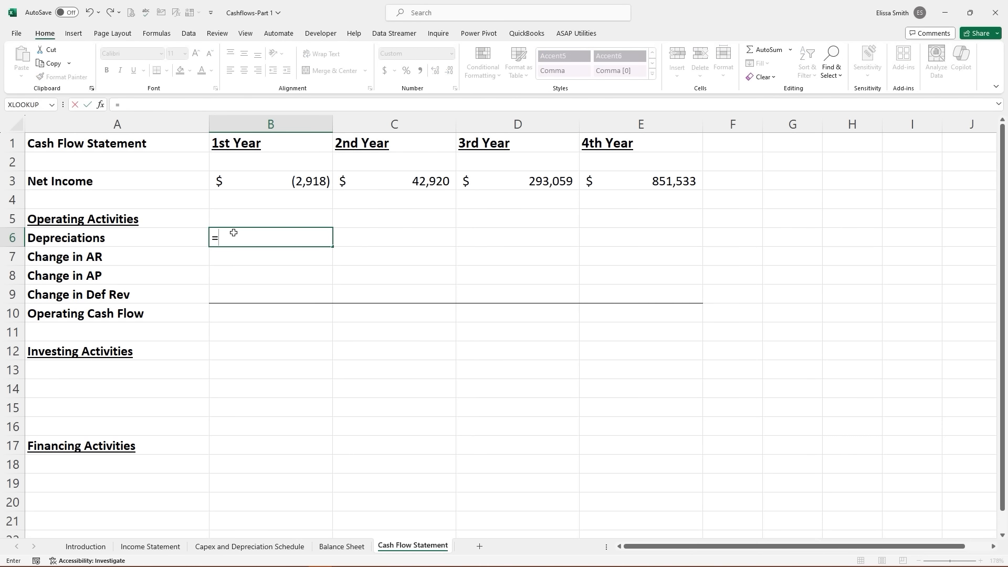
{"action": "left_click", "coordinate": [245, 548]}
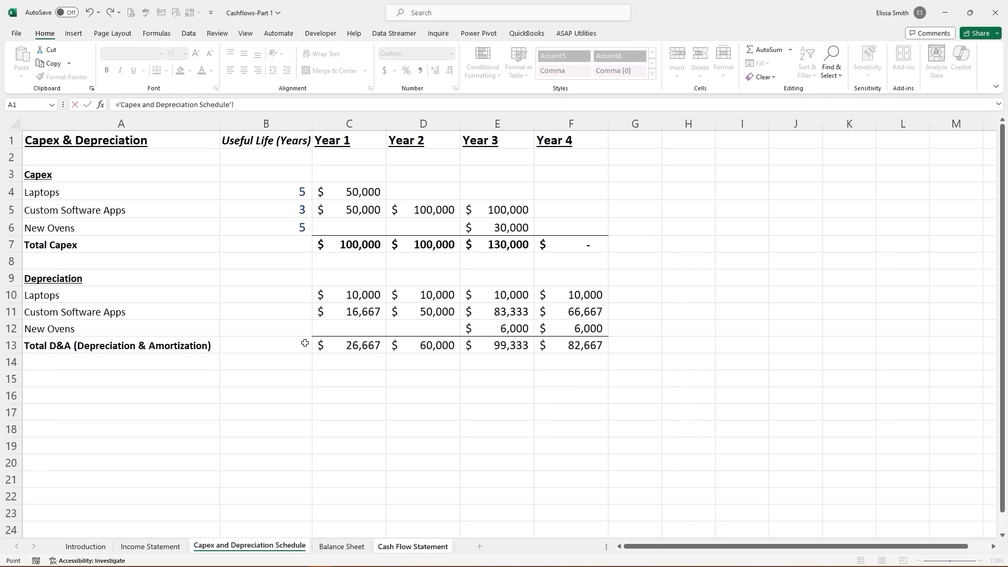
{"action": "left_click", "coordinate": [339, 345]}
{"action": "key", "text": "Return"}
{"action": "left_click", "coordinate": [306, 237]}
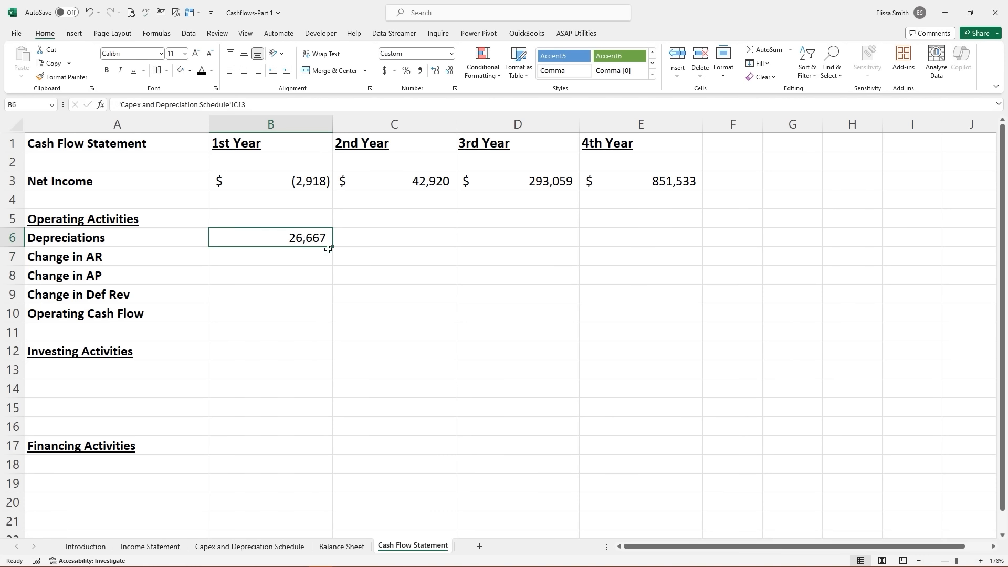
{"action": "left_click_drag", "start_coordinate": [333, 246], "coordinate": [655, 236]}
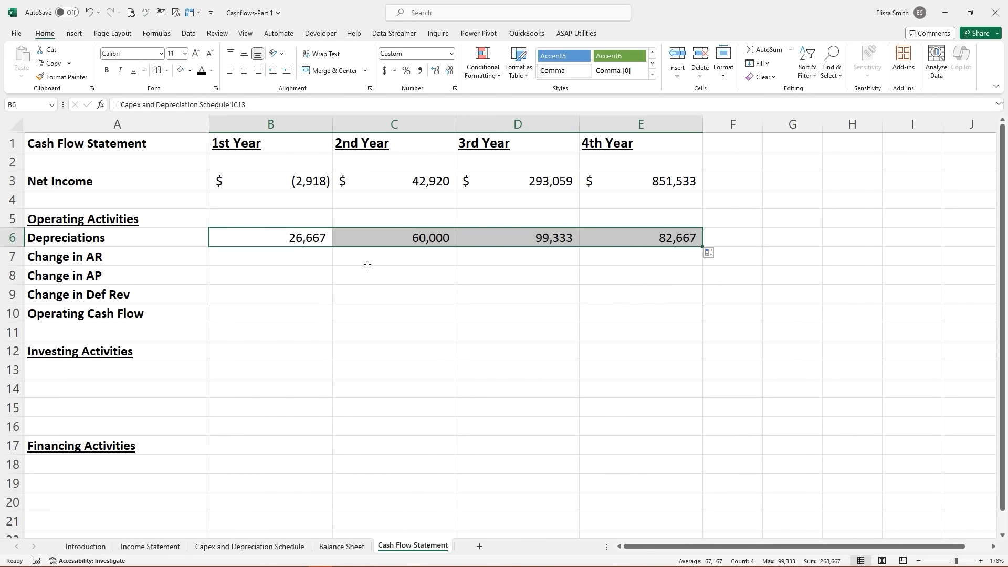
{"action": "left_click", "coordinate": [285, 261]}
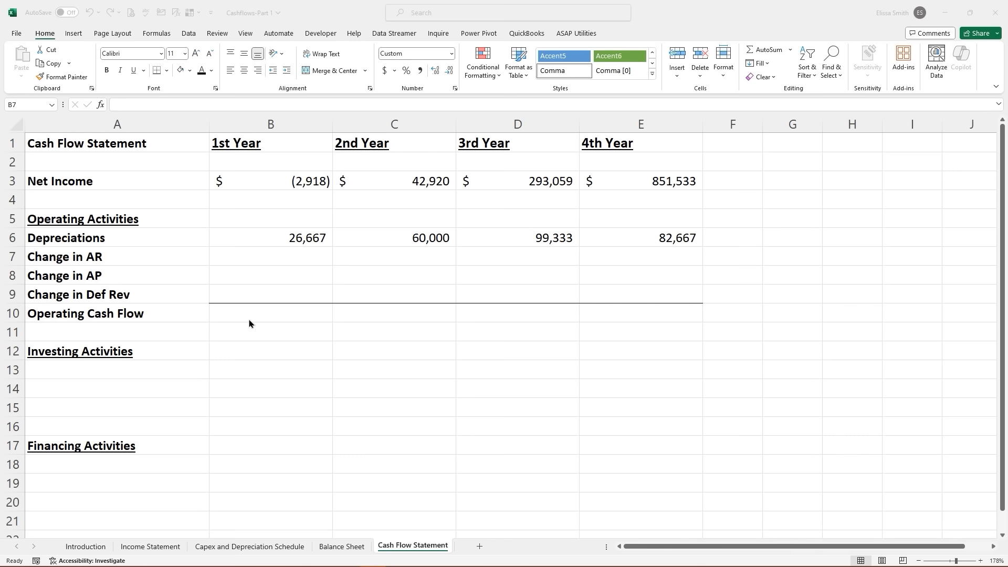
- Enter Change in AR as Balance Sheet B6 minus C6 and fill across to E7
{"action": "left_click", "coordinate": [254, 257]}
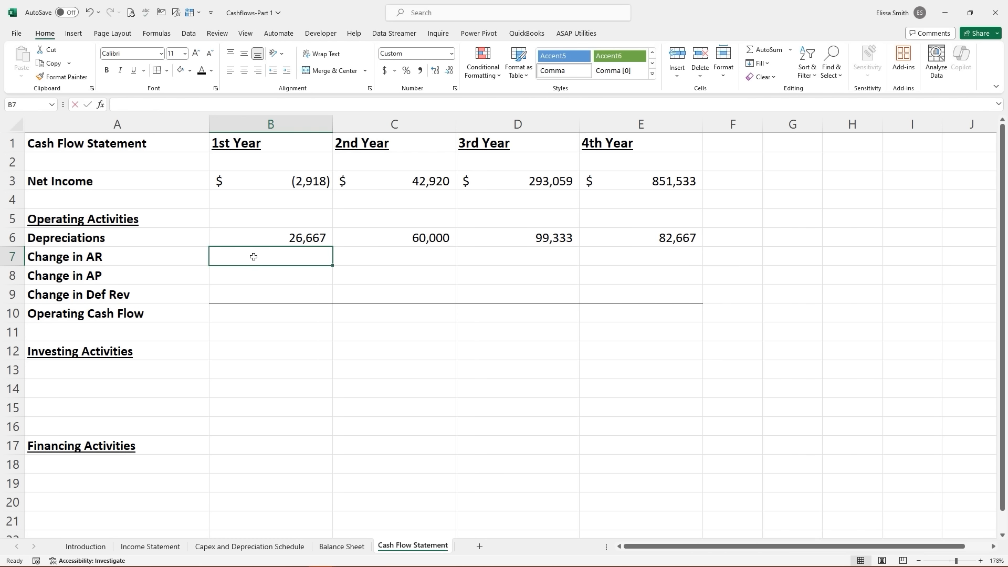
{"action": "type", "text": "="}
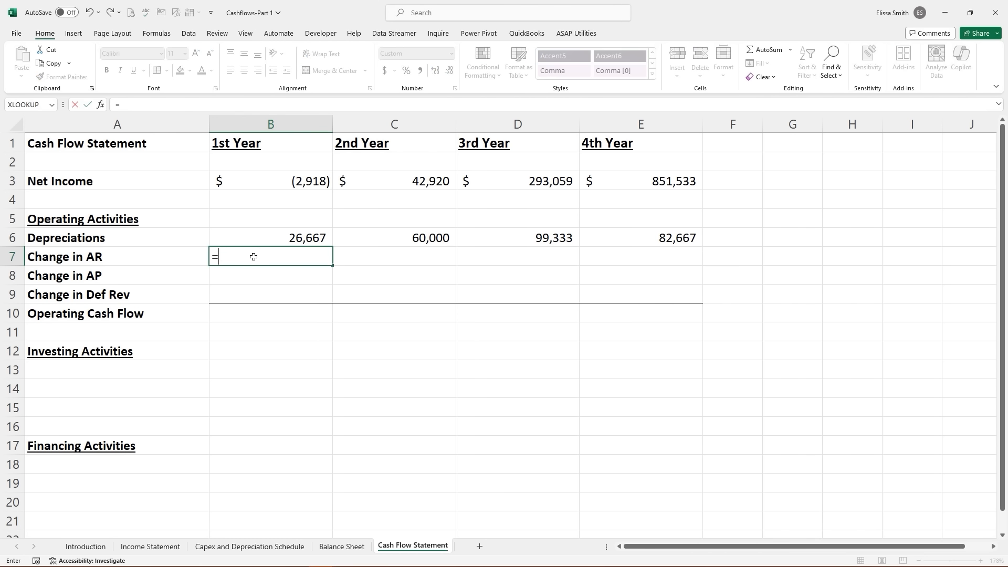
{"action": "left_click", "coordinate": [341, 546]}
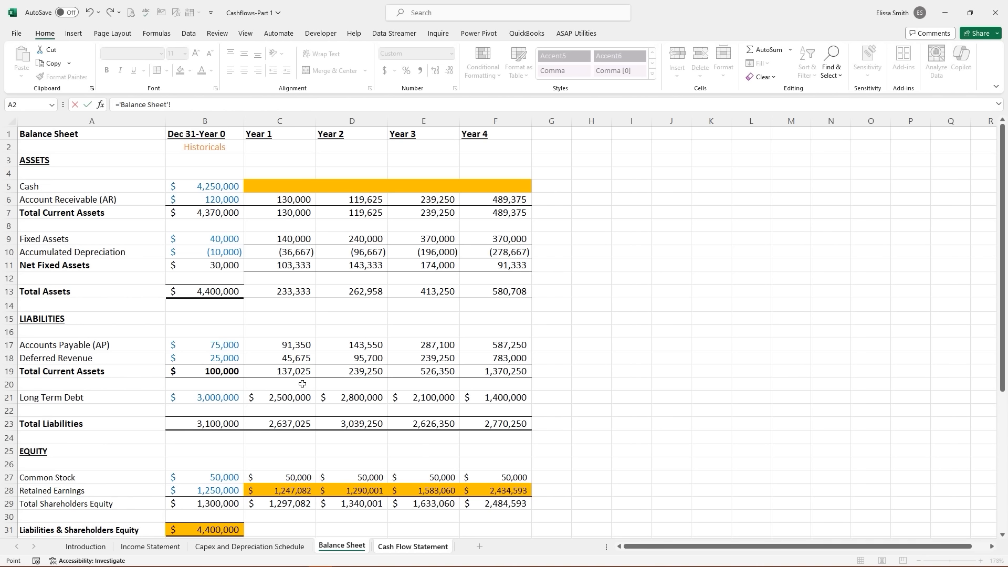
{"action": "left_click", "coordinate": [209, 200]}
{"action": "type", "text": "-"}
{"action": "left_click", "coordinate": [267, 202]}
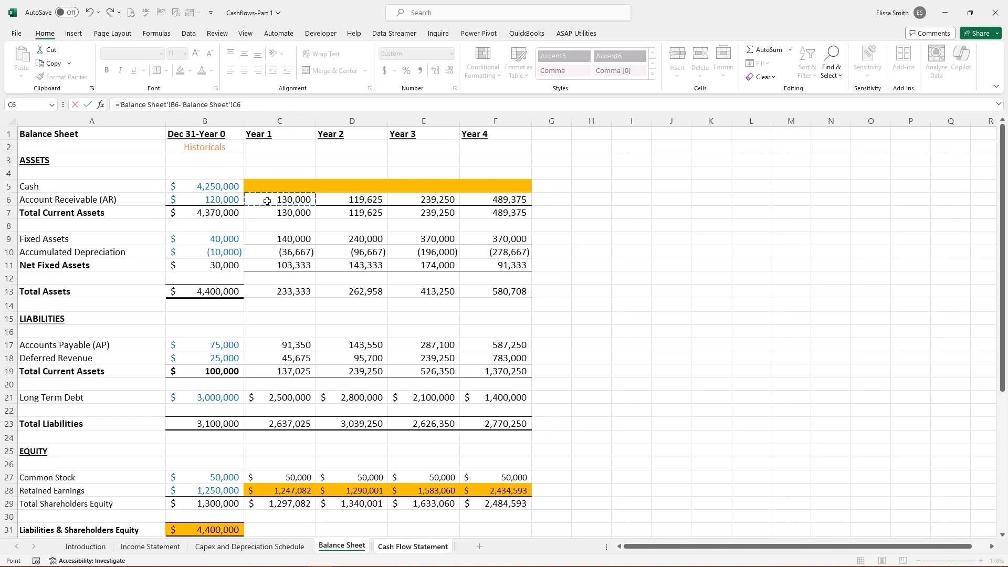
{"action": "key", "text": "Return"}
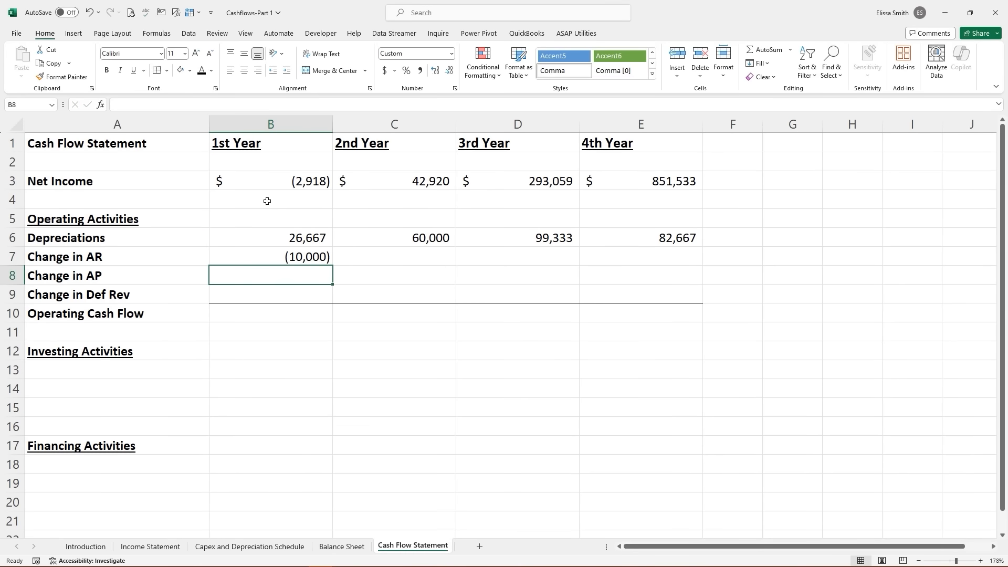
{"action": "left_click", "coordinate": [294, 261]}
{"action": "left_click_drag", "start_coordinate": [334, 266], "coordinate": [664, 263]}
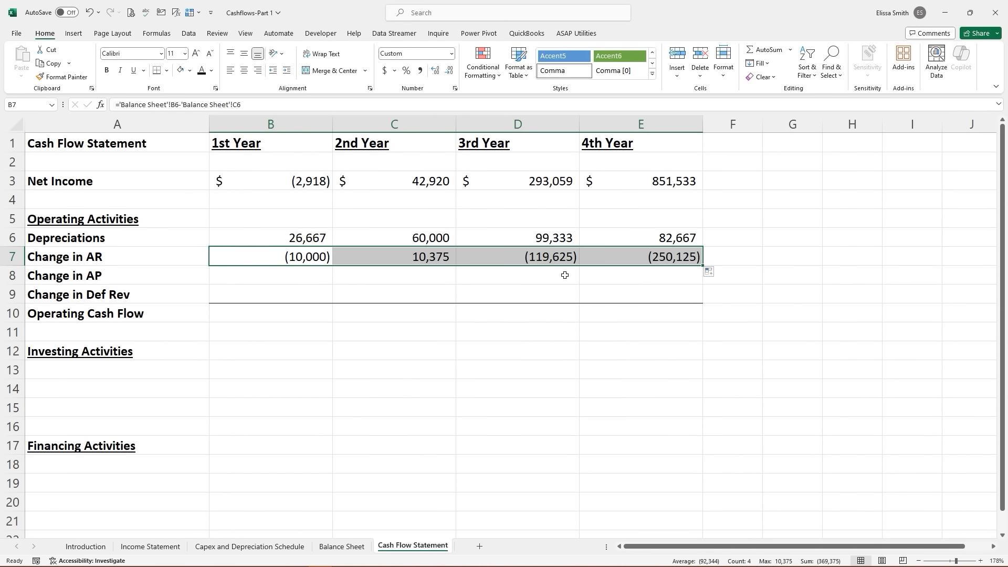
{"action": "left_click", "coordinate": [424, 288]}
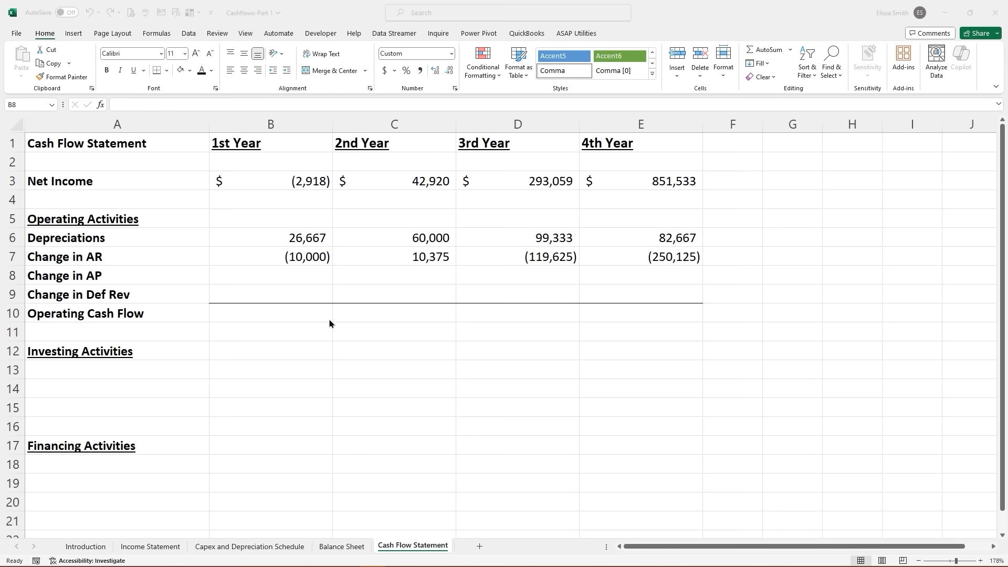
- Enter Change in AP as Balance Sheet C17 minus B17 and fill across to E8
{"action": "left_click", "coordinate": [269, 276]}
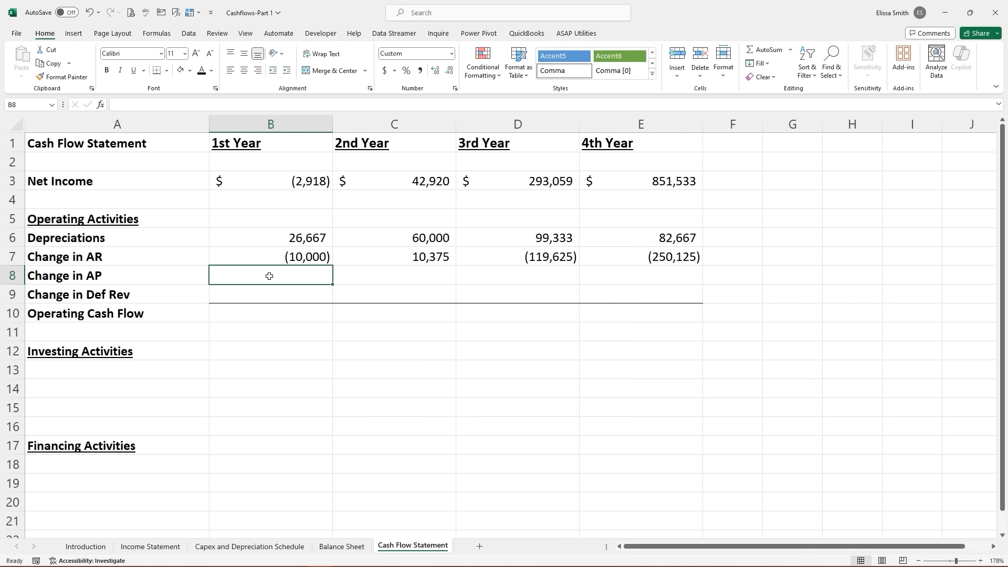
{"action": "type", "text": "="}
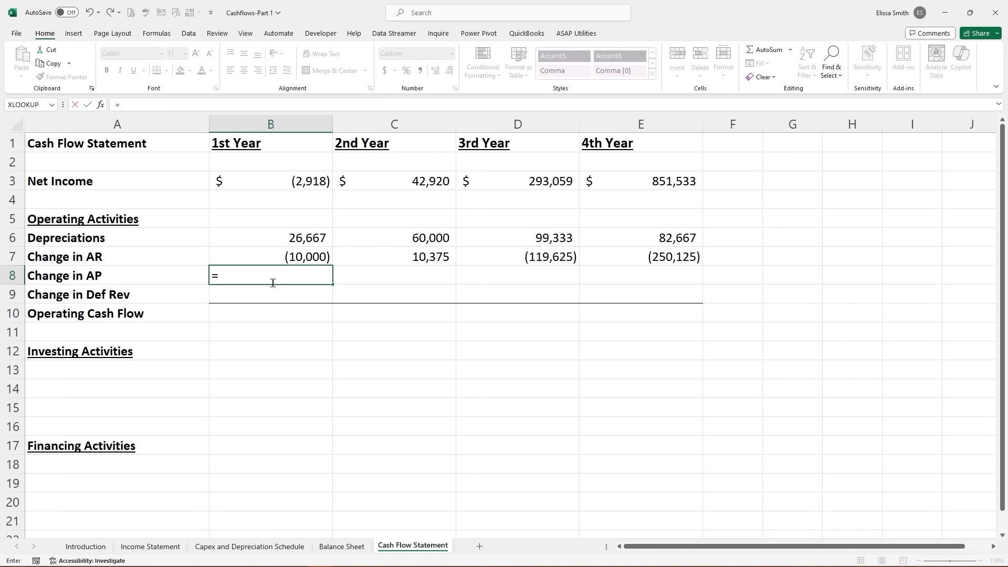
{"action": "left_click", "coordinate": [357, 549]}
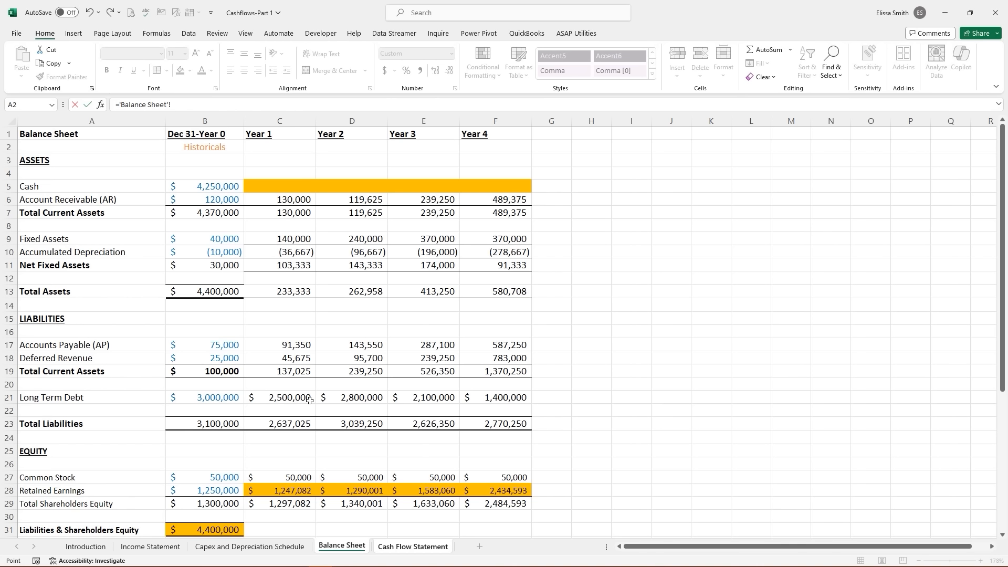
{"action": "left_click", "coordinate": [292, 348]}
{"action": "type", "text": "-"}
{"action": "left_click", "coordinate": [230, 348]}
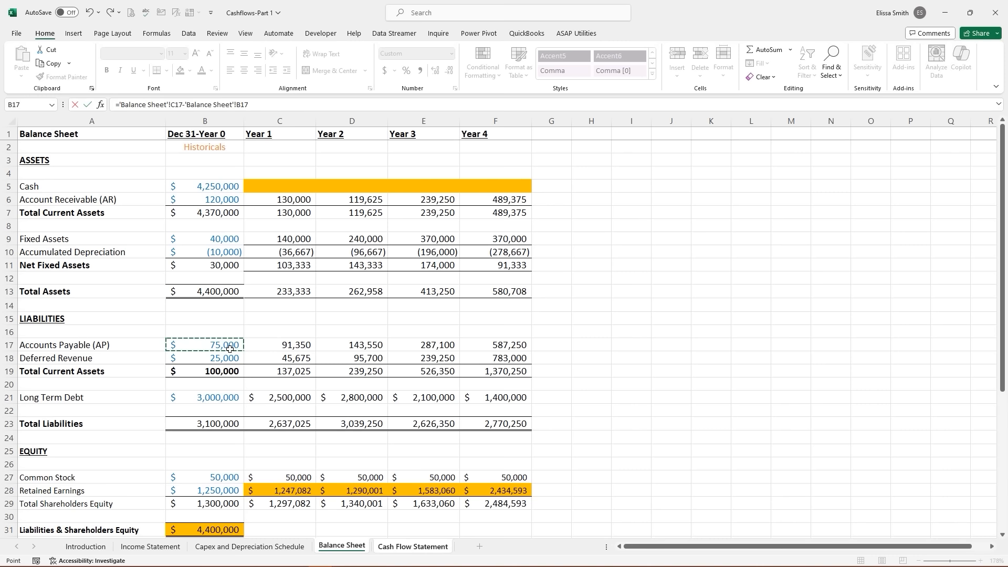
{"action": "key", "text": "Return"}
{"action": "left_click", "coordinate": [272, 278]}
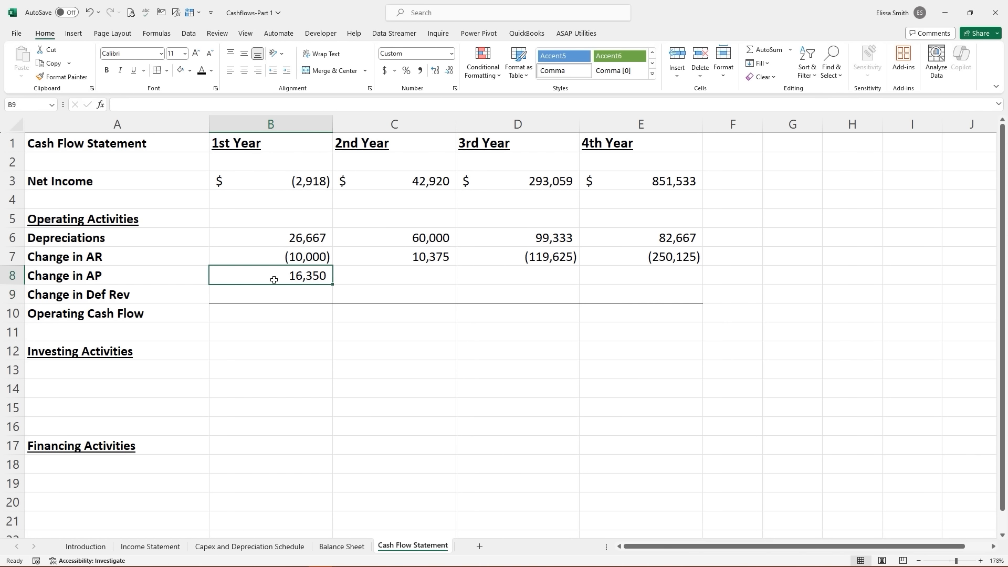
{"action": "left_click_drag", "start_coordinate": [333, 286], "coordinate": [664, 290]}
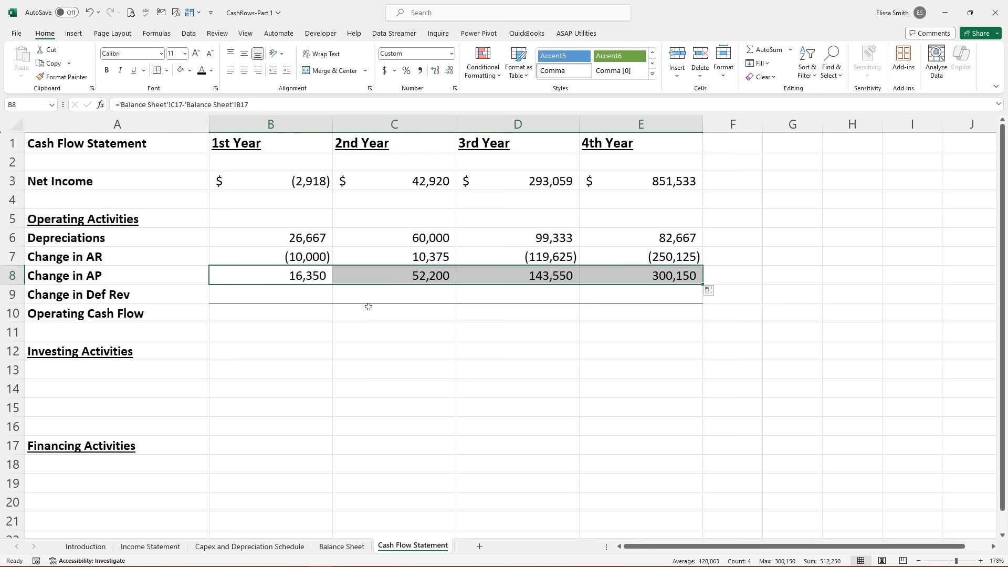
{"action": "left_click", "coordinate": [257, 298]}
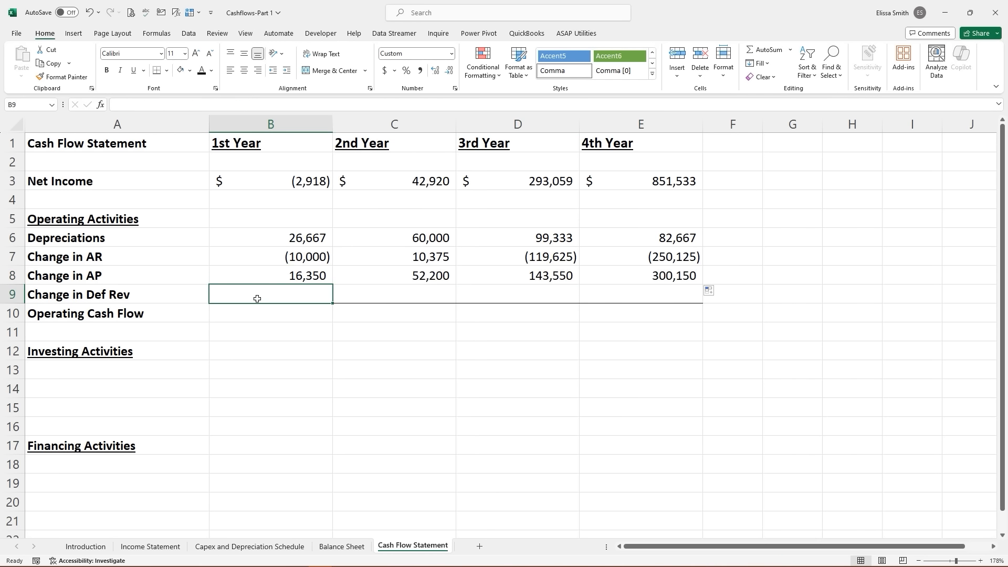
- Extend the change formulas to Change in Def Rev (20,675, 50,025, 143,550, 543,750) and add a bottom border
{"action": "left_click", "coordinate": [131, 296]}
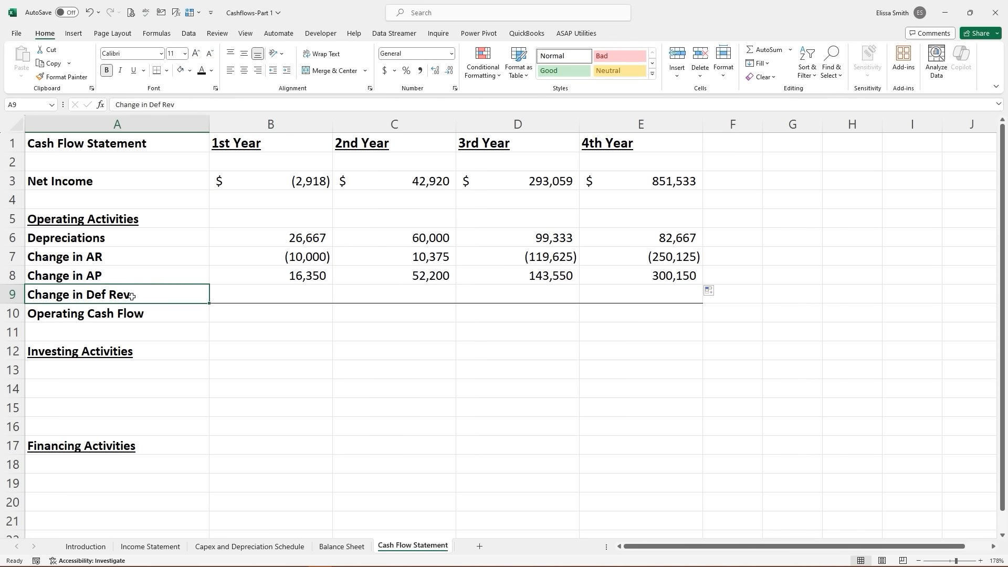
{"action": "left_click", "coordinate": [272, 279]}
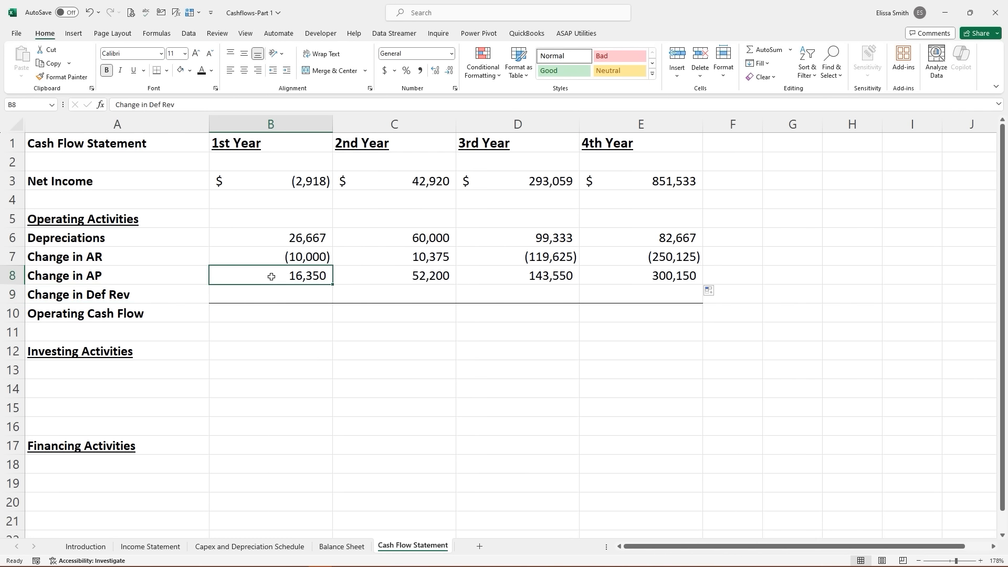
{"action": "left_click", "coordinate": [336, 548]}
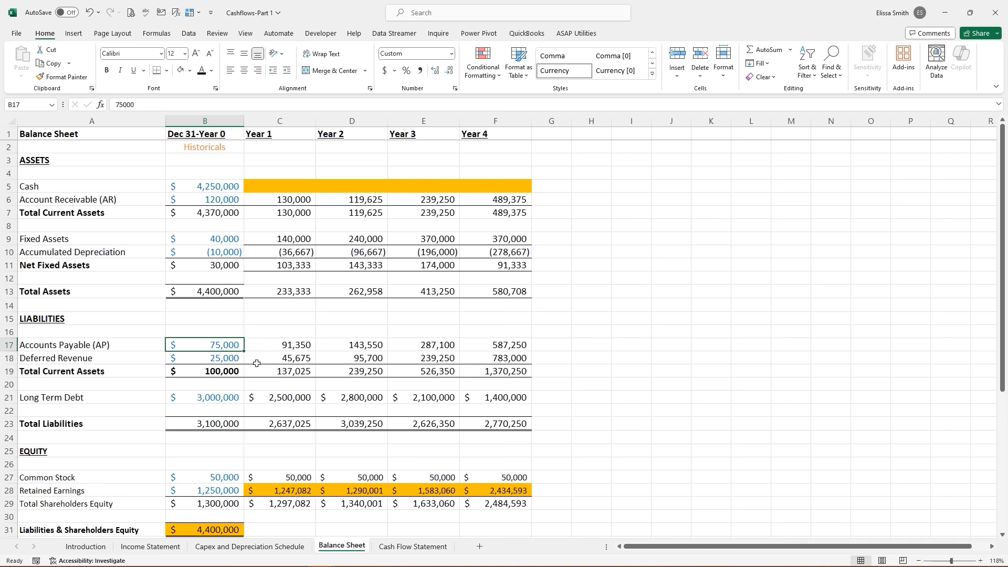
{"action": "left_click", "coordinate": [395, 547]}
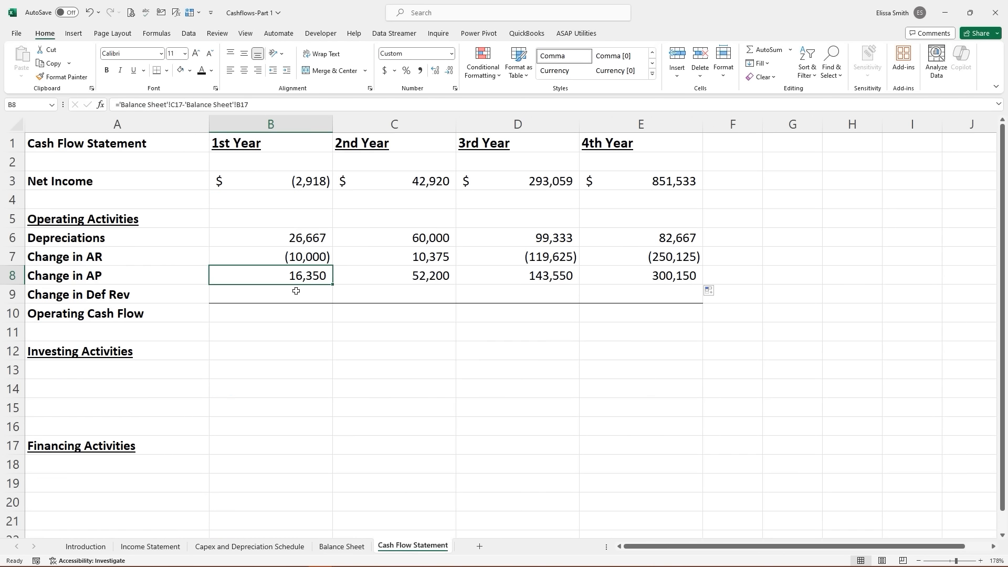
{"action": "left_click_drag", "start_coordinate": [332, 285], "coordinate": [672, 295]}
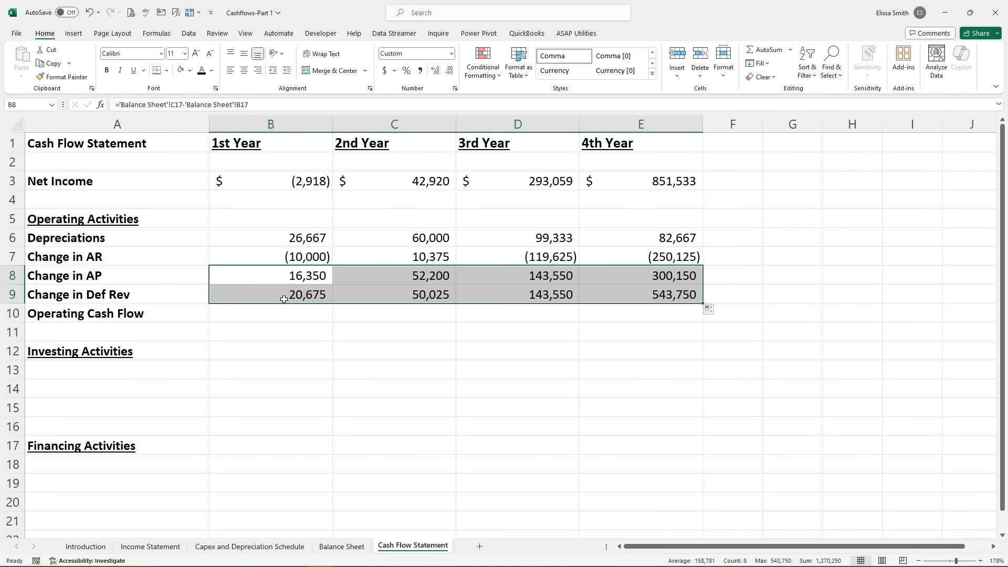
{"action": "left_click_drag", "start_coordinate": [285, 299], "coordinate": [617, 293]}
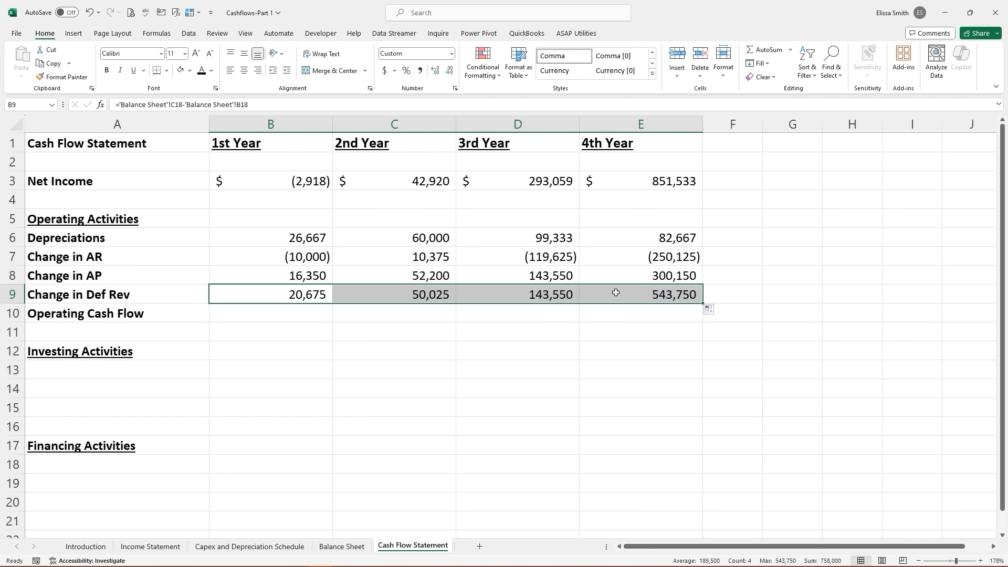
{"action": "left_click", "coordinate": [159, 74]}
{"action": "left_click", "coordinate": [277, 318]}
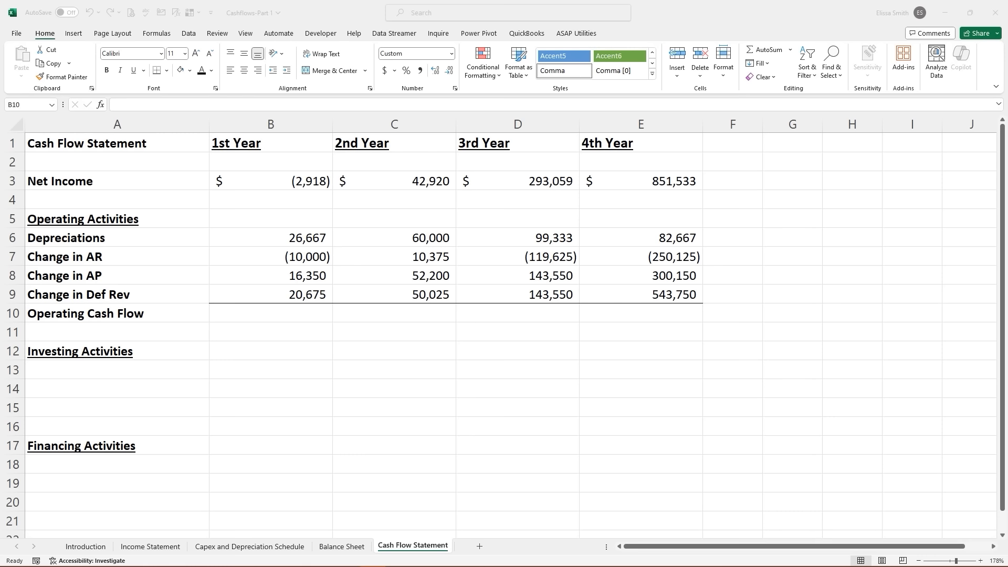
- Enter =B3+SUM(B6:B9) for Operating Cash Flow and fill it right to E10
{"action": "left_click", "coordinate": [227, 314]}
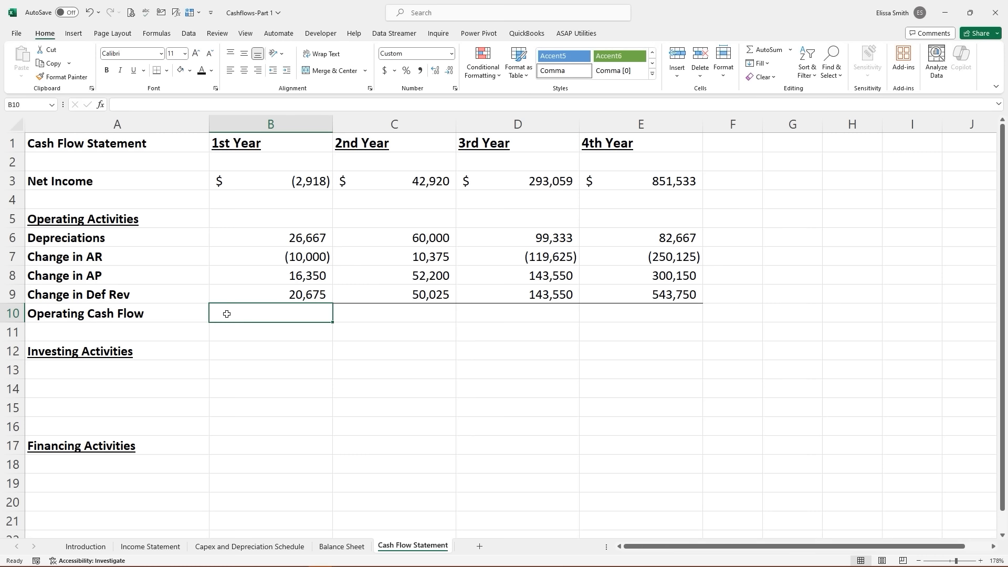
{"action": "type", "text": "="}
{"action": "left_click", "coordinate": [273, 185]}
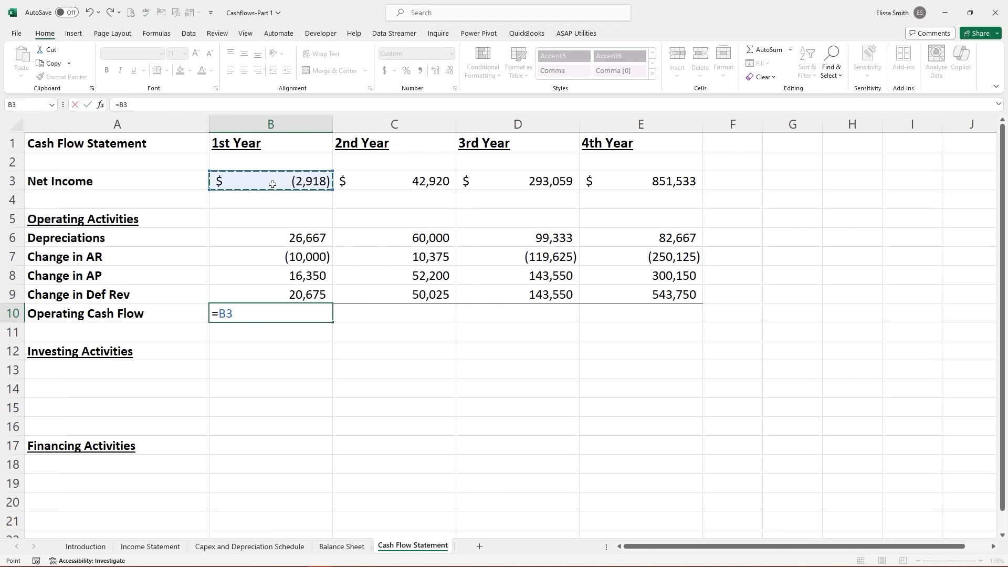
{"action": "type", "text": "+sum"}
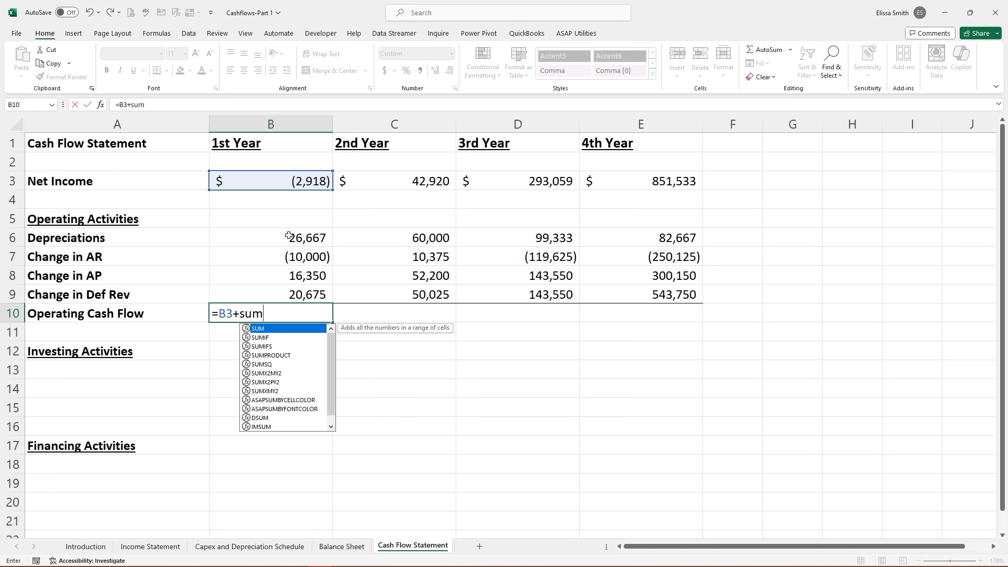
{"action": "double_click", "coordinate": [265, 329]}
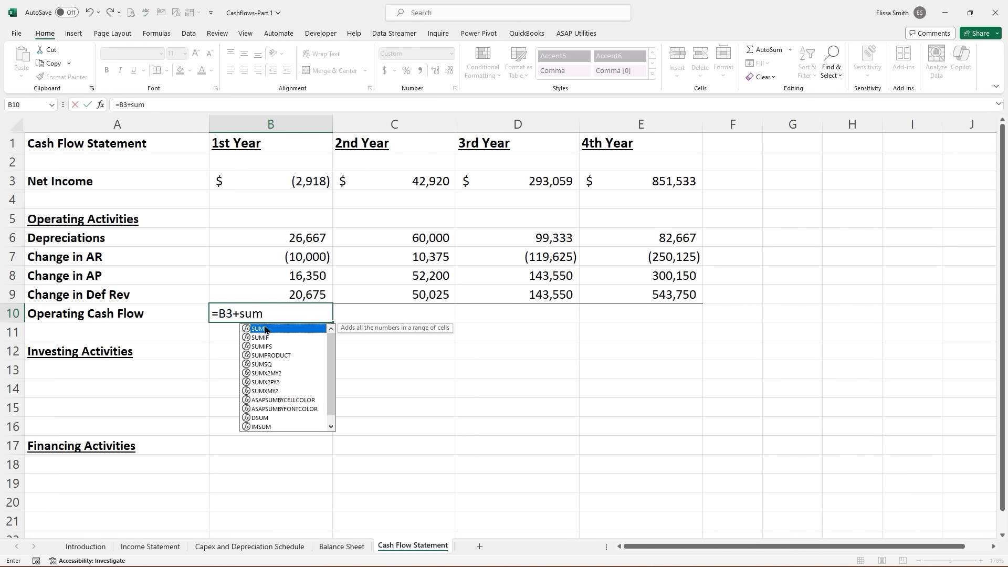
{"action": "double_click", "coordinate": [266, 329]}
{"action": "left_click_drag", "start_coordinate": [280, 237], "coordinate": [284, 291]}
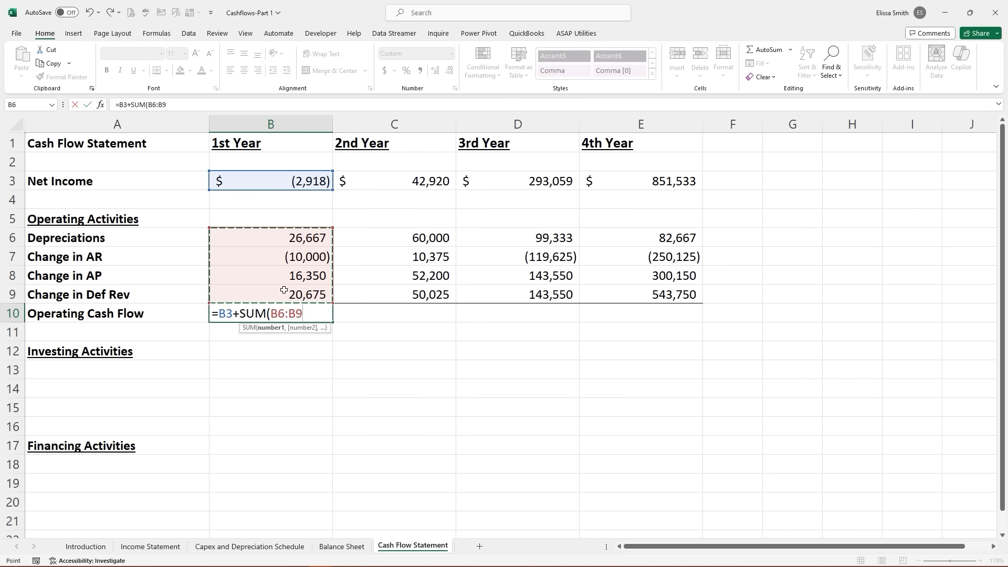
{"action": "key", "text": "Return"}
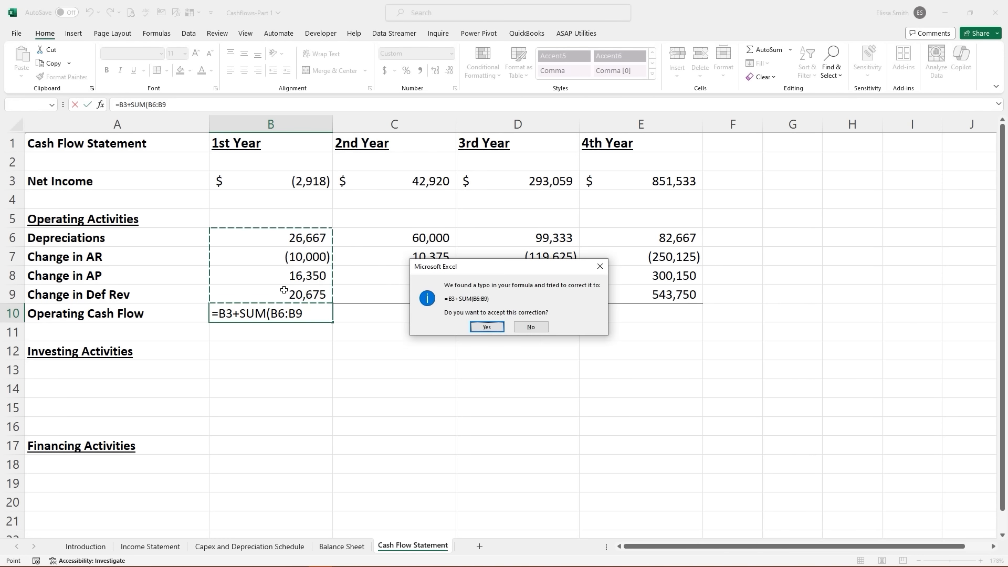
{"action": "left_click", "coordinate": [485, 327]}
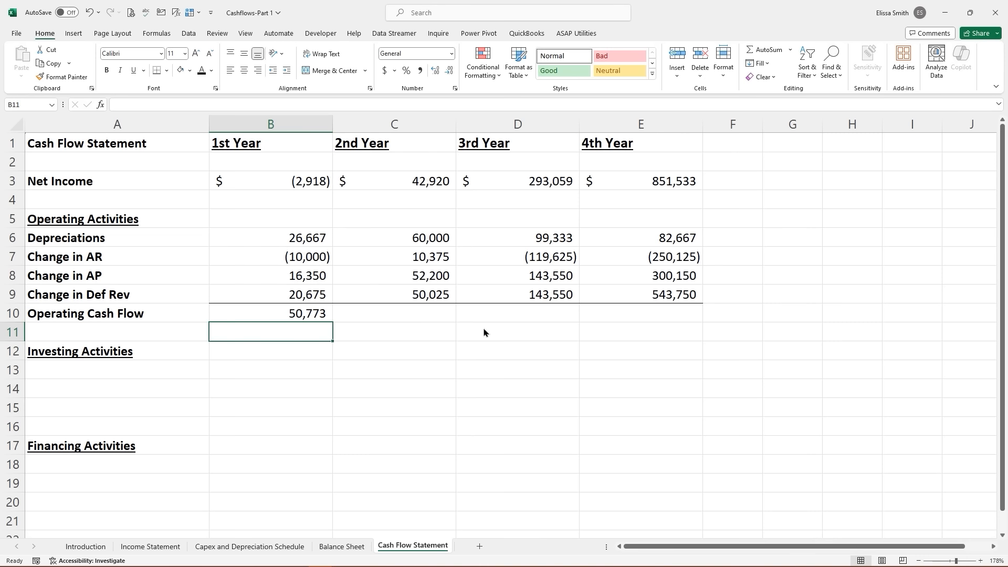
{"action": "left_click", "coordinate": [318, 315]}
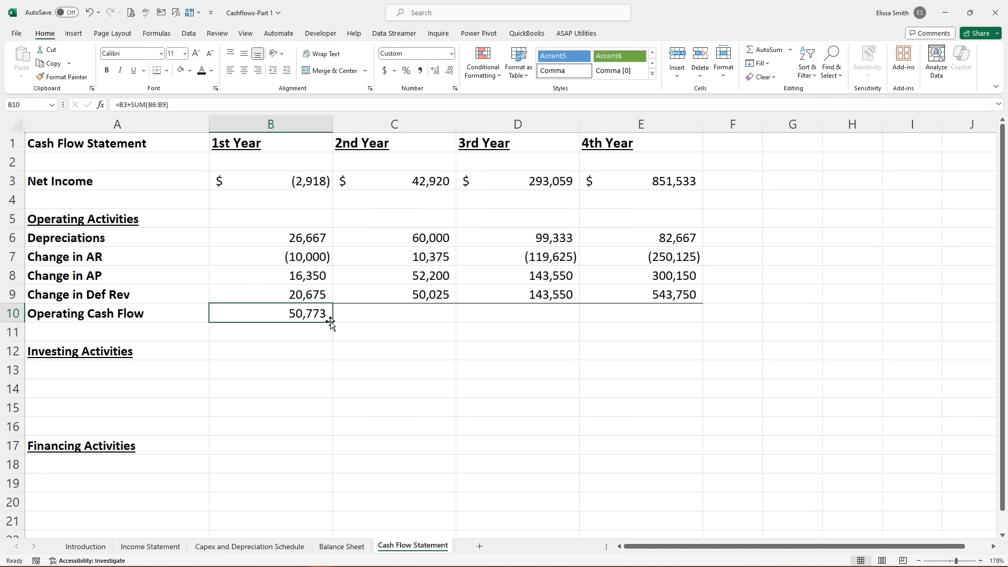
{"action": "left_click_drag", "start_coordinate": [332, 323], "coordinate": [646, 317]}
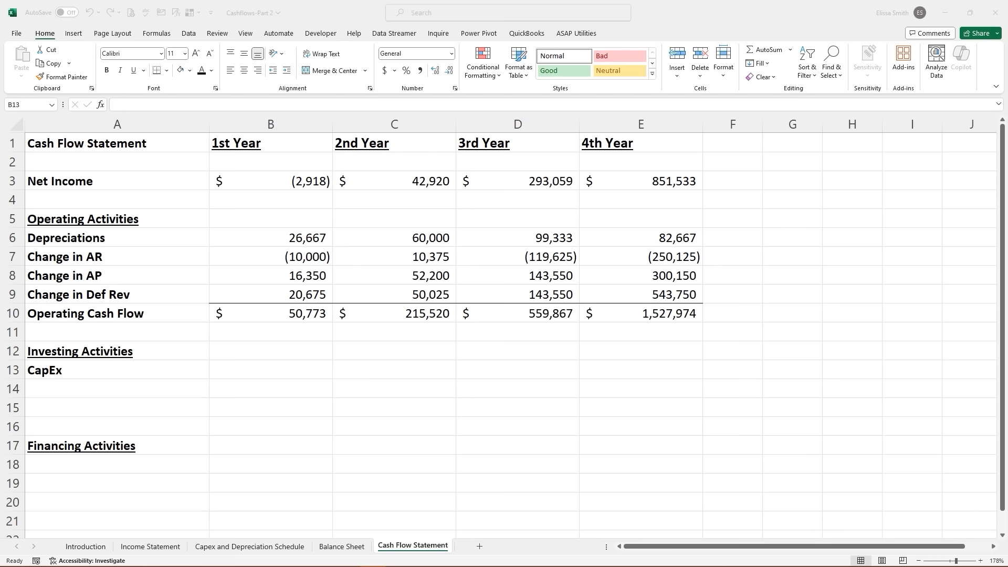
- Link B13 CapEx to Total Capex C7 on the Capex and Depreciation Schedule
{"action": "left_click", "coordinate": [261, 367]}
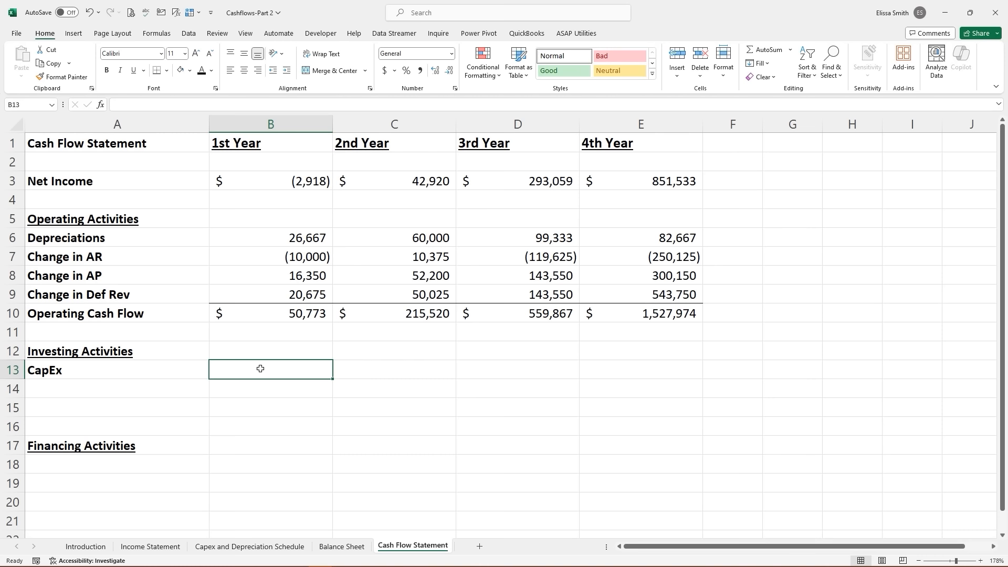
{"action": "type", "text": "="}
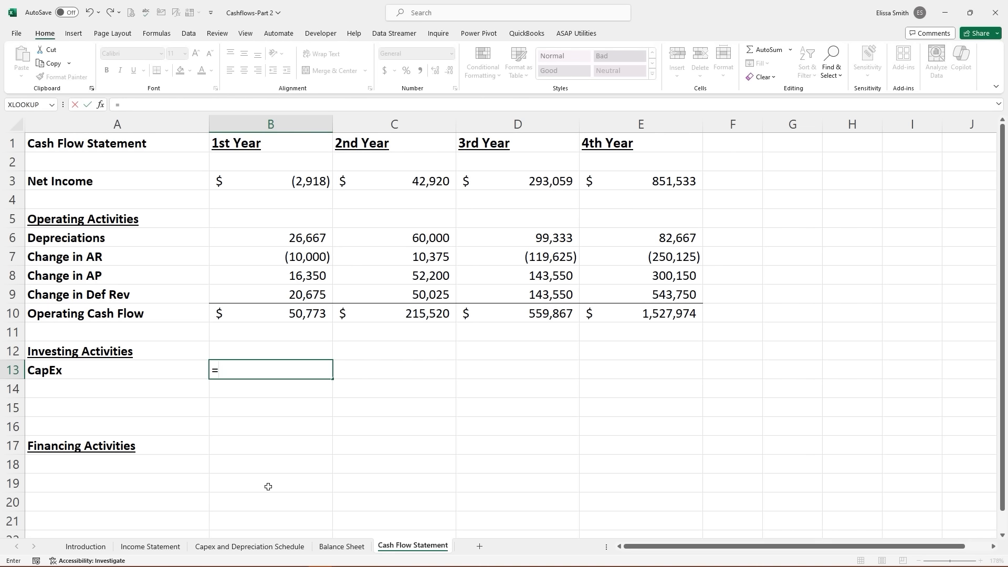
{"action": "left_click", "coordinate": [253, 548]}
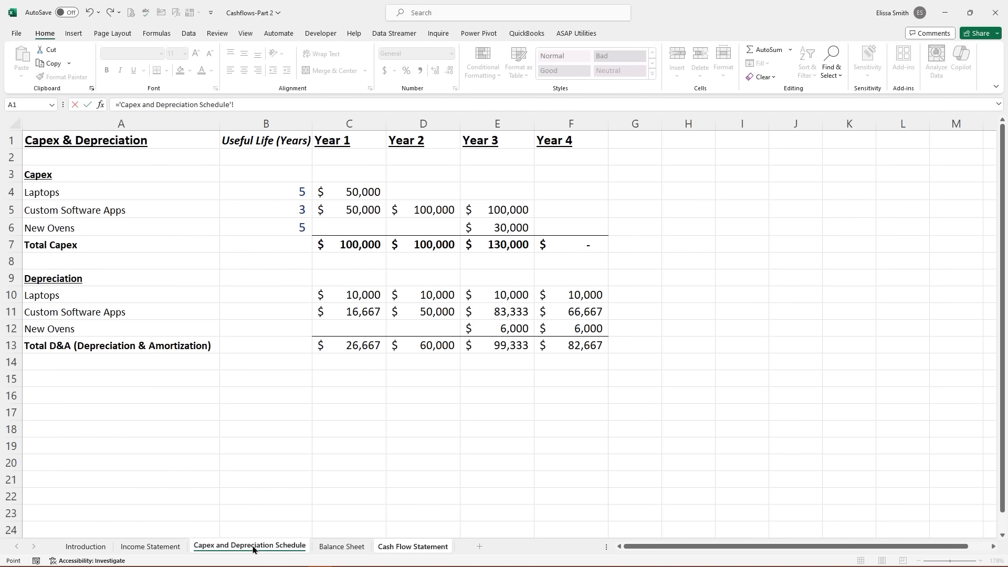
{"action": "left_click", "coordinate": [339, 249]}
{"action": "key", "text": "Return"}
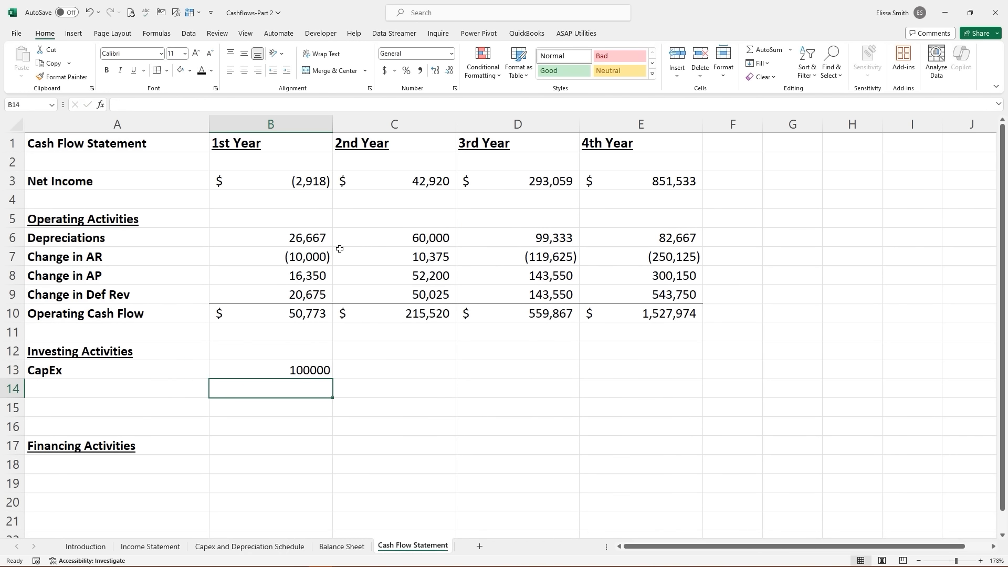
- Format CapEx in Comma Style with no decimals and fill it right to E13
{"action": "left_click", "coordinate": [307, 372]}
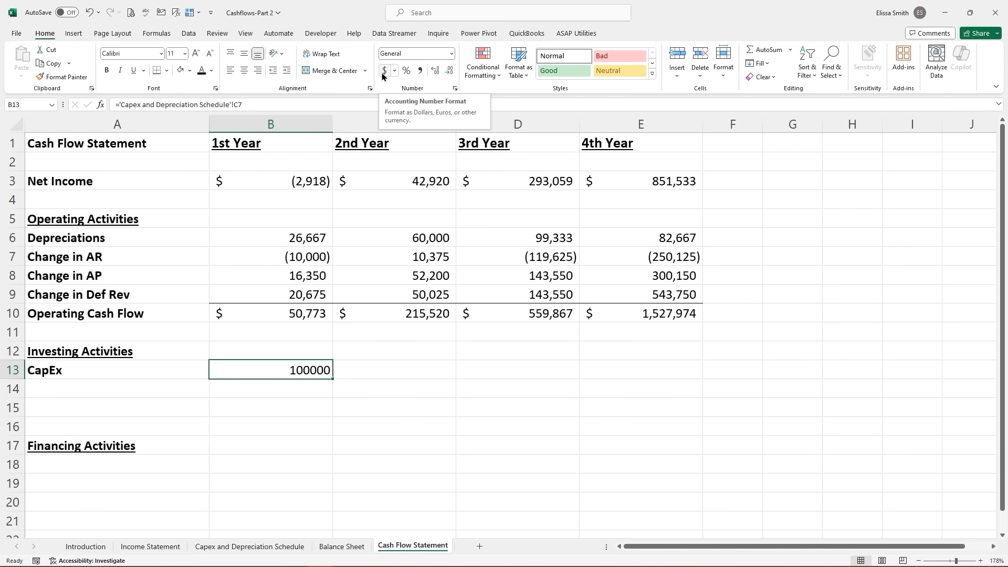
{"action": "left_click", "coordinate": [420, 76]}
{"action": "left_click", "coordinate": [449, 71]}
{"action": "left_click", "coordinate": [449, 71]}
{"action": "left_click_drag", "start_coordinate": [333, 379], "coordinate": [644, 376]}
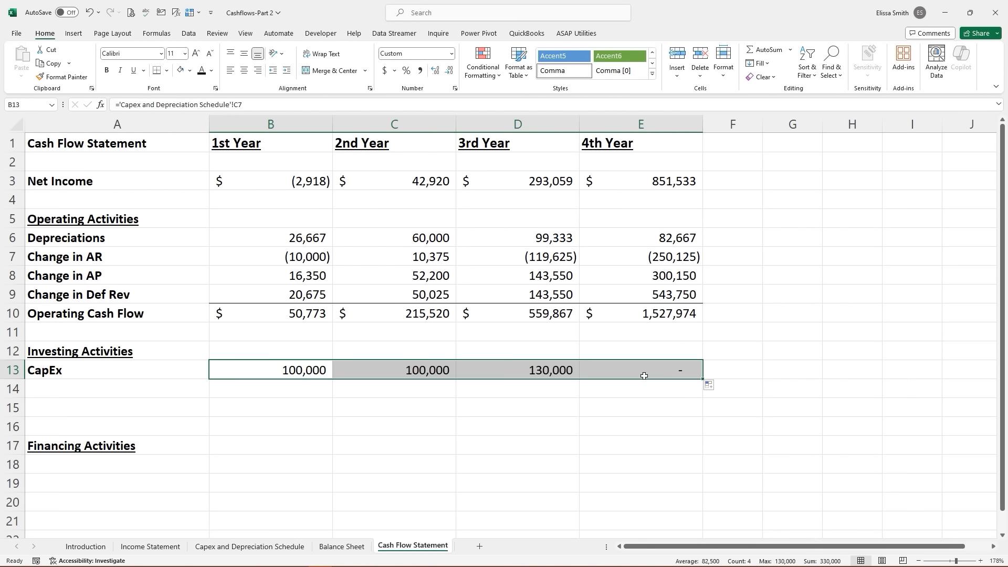
{"action": "left_click", "coordinate": [620, 431]}
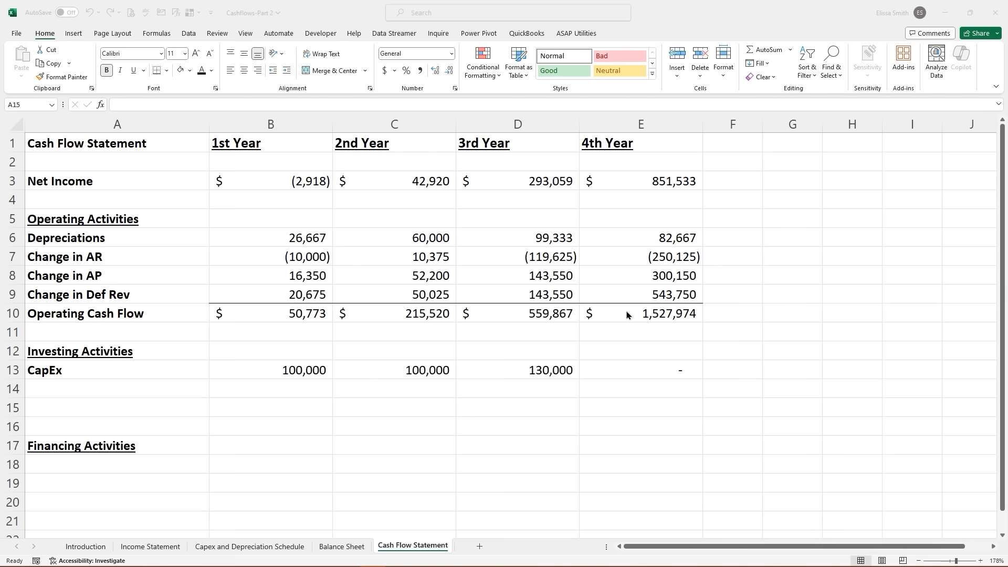
{"action": "left_click", "coordinate": [617, 371]}
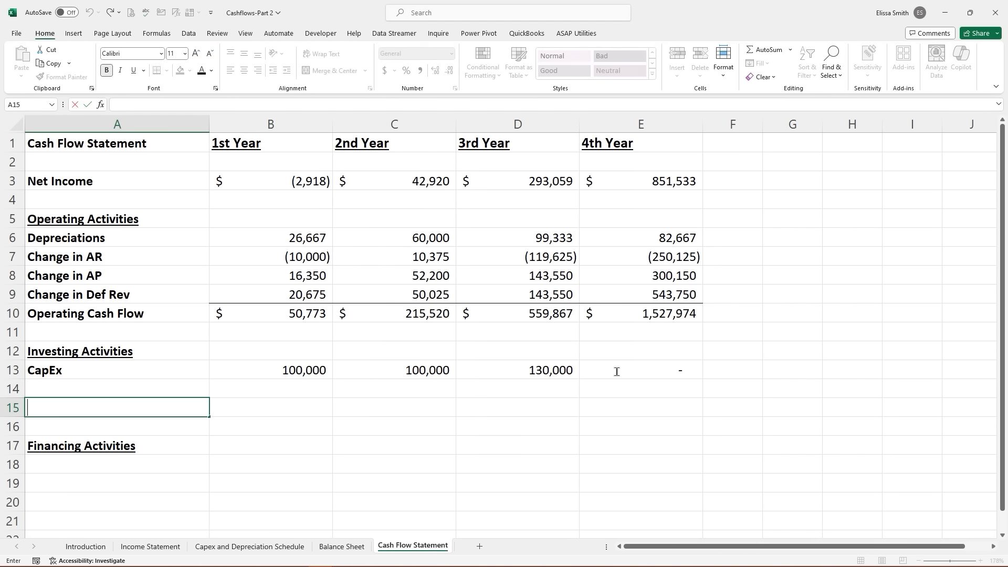
- Add a 'Free Cash Flow' row label in A15
{"action": "left_click", "coordinate": [618, 370]}
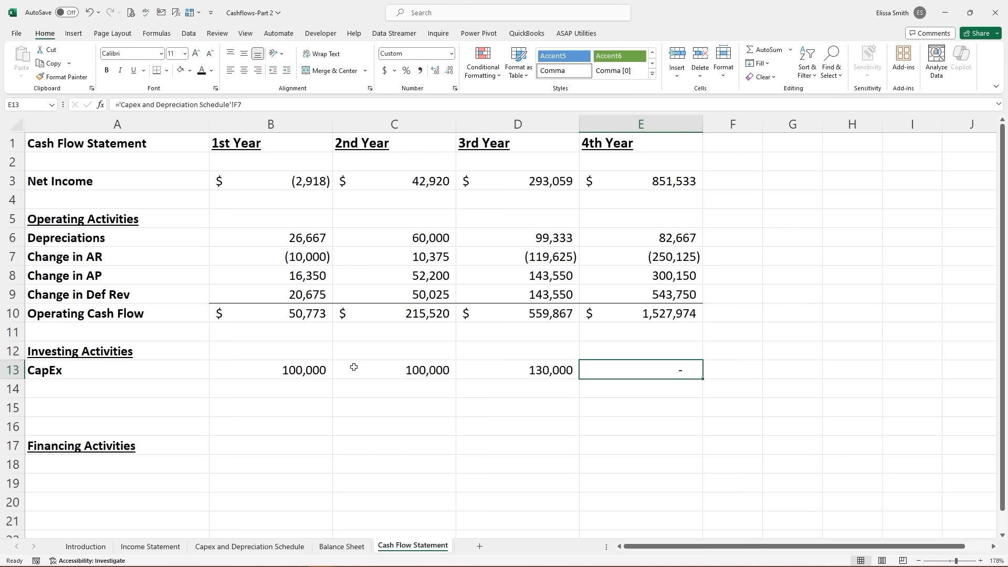
{"action": "left_click", "coordinate": [103, 408]}
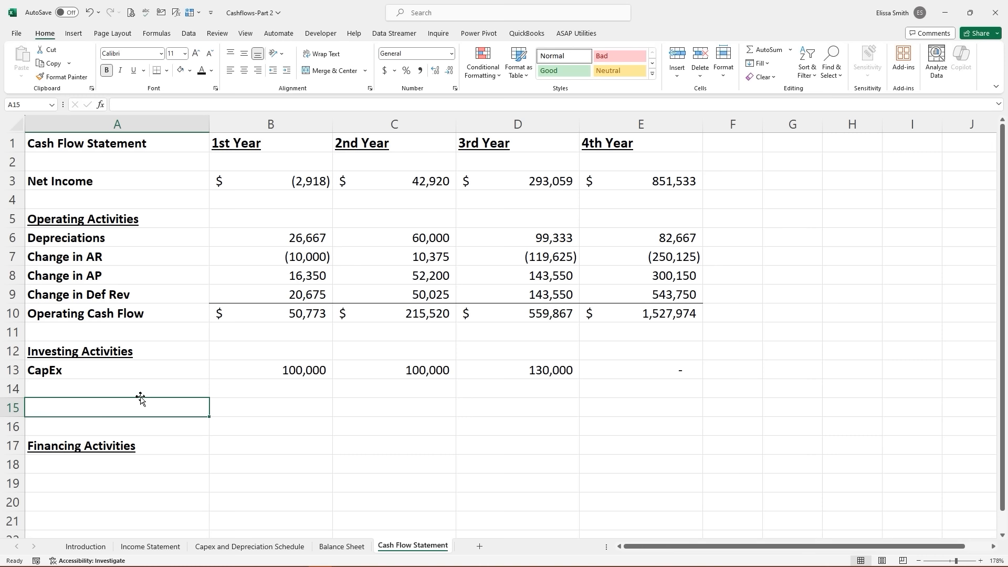
{"action": "type", "text": "Fr"}
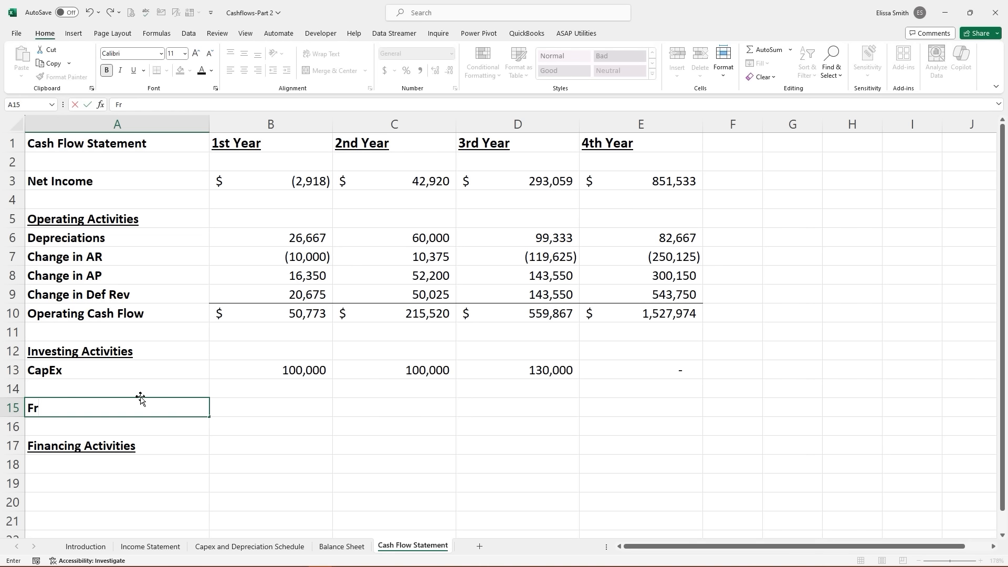
{"action": "type", "text": "ee"}
{"action": "type", "text": "Cash Flow"}
{"action": "key", "text": "Tab"}
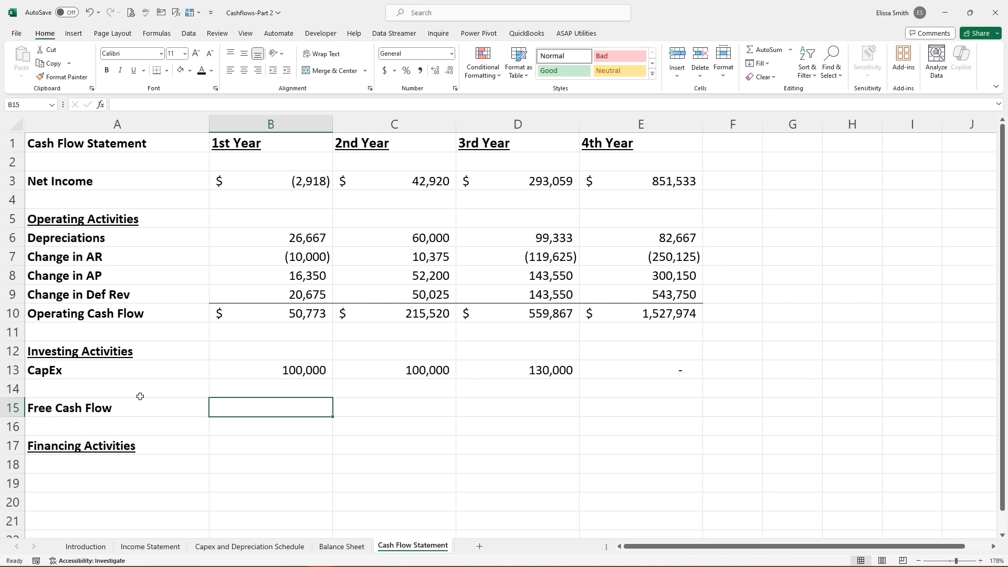
- Enter =B10-B13 for Free Cash Flow and fill it across to E15
{"action": "type", "text": "="}
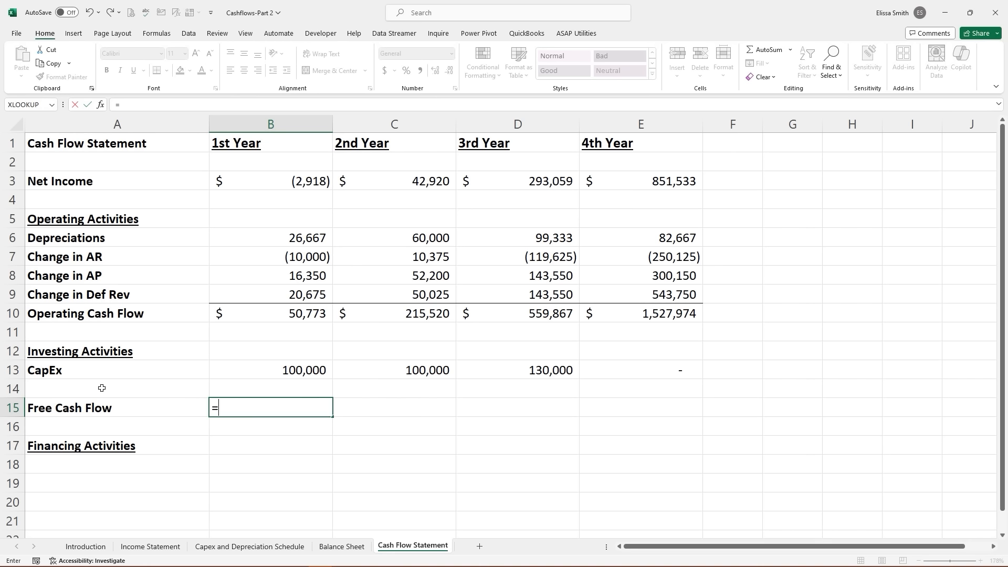
{"action": "left_click", "coordinate": [245, 316]}
{"action": "type", "text": "-"}
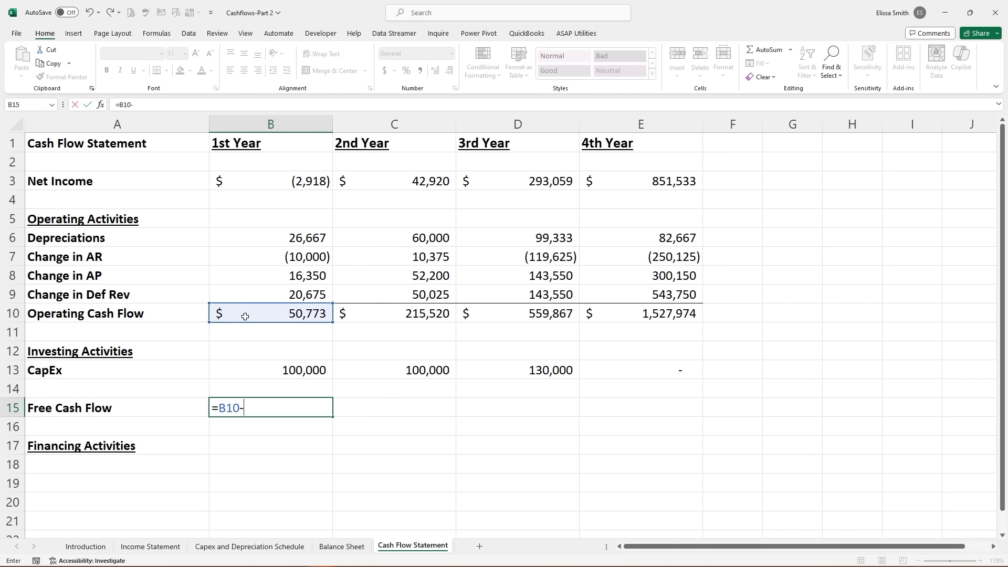
{"action": "left_click", "coordinate": [287, 370]}
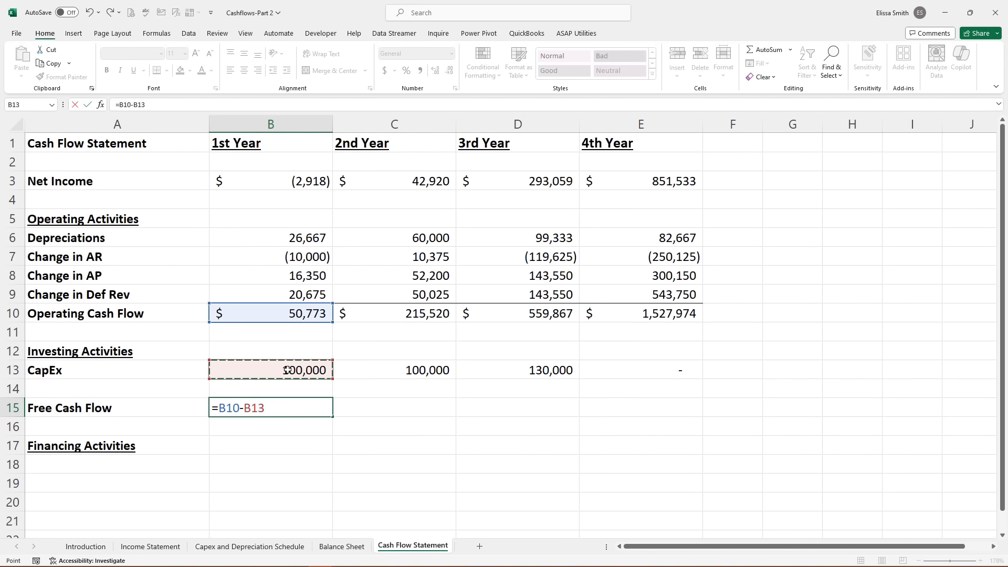
{"action": "key", "text": "Return"}
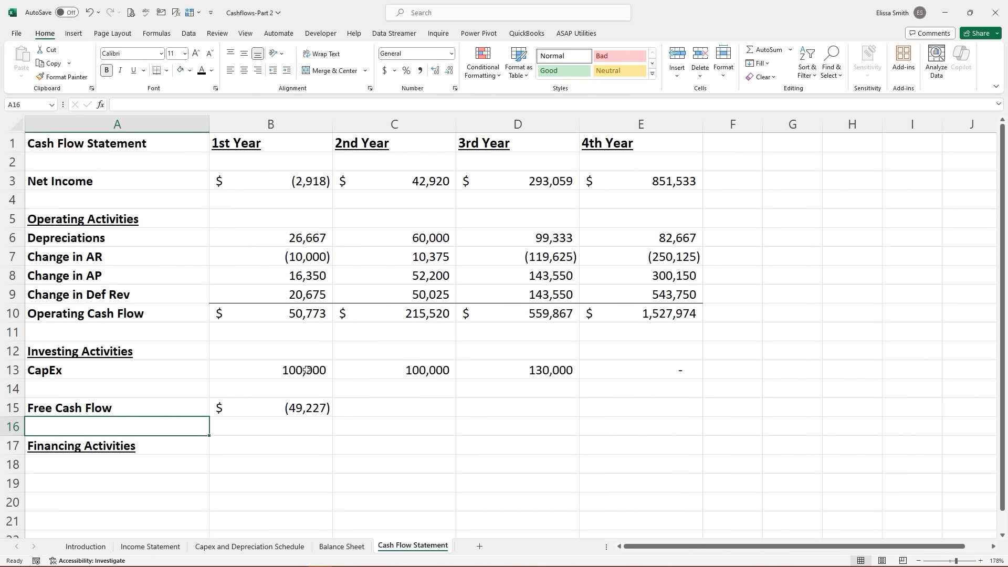
{"action": "left_click", "coordinate": [322, 408]}
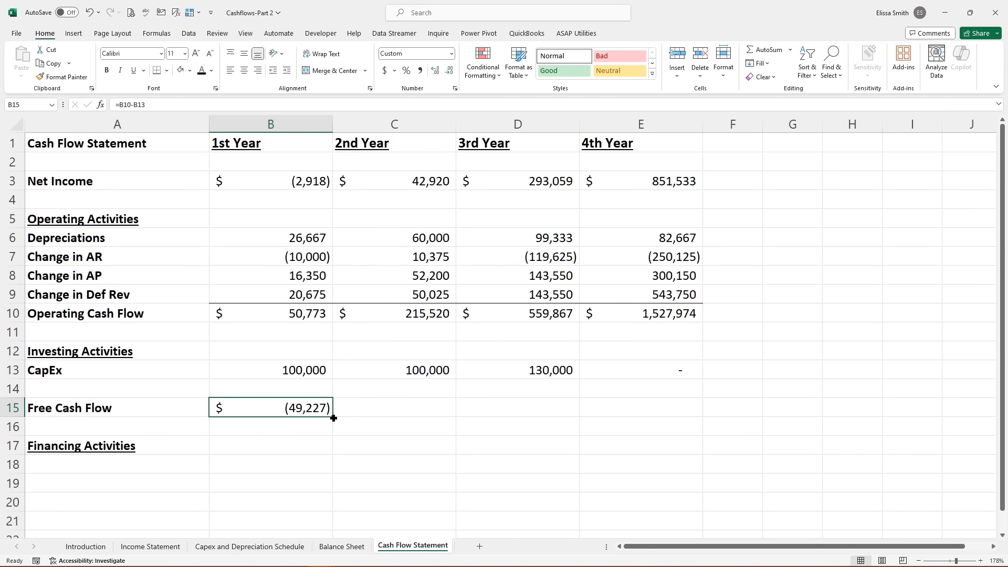
{"action": "left_click_drag", "start_coordinate": [334, 418], "coordinate": [673, 423]}
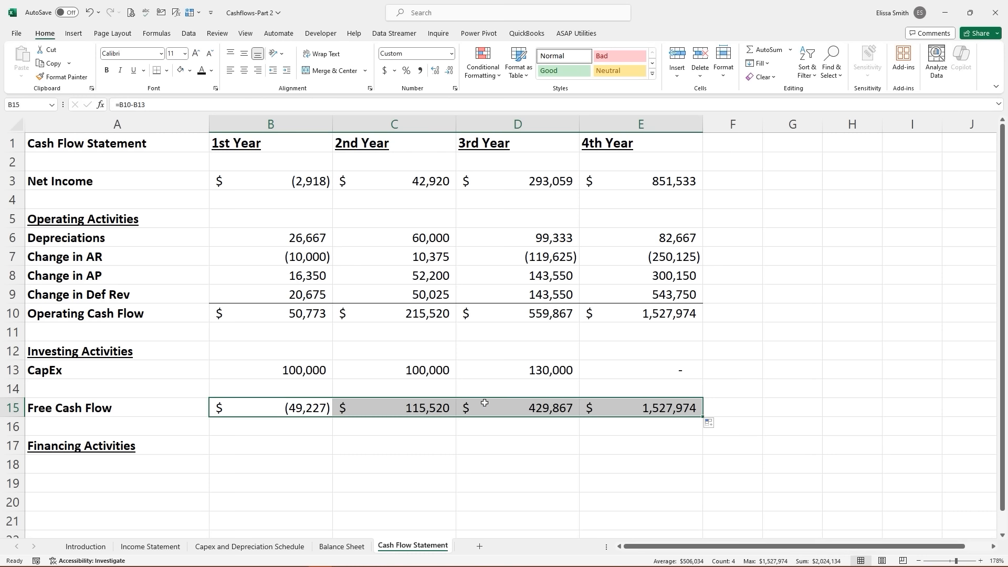
- Enter Debt Repayment, Net Borrowings and NCF From Financing labels in A18:A20
{"action": "left_click", "coordinate": [528, 453]}
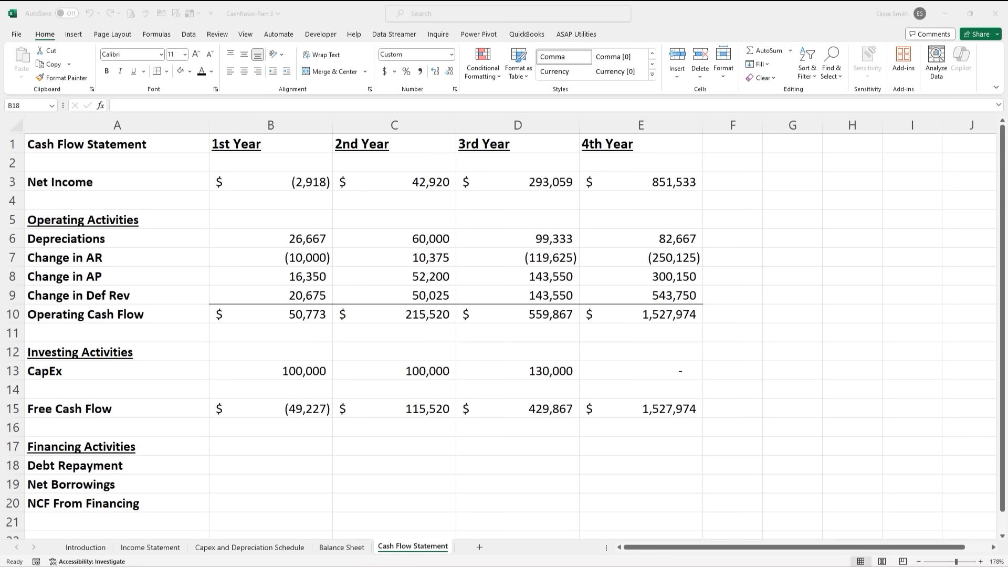
{"action": "left_click", "coordinate": [268, 462]}
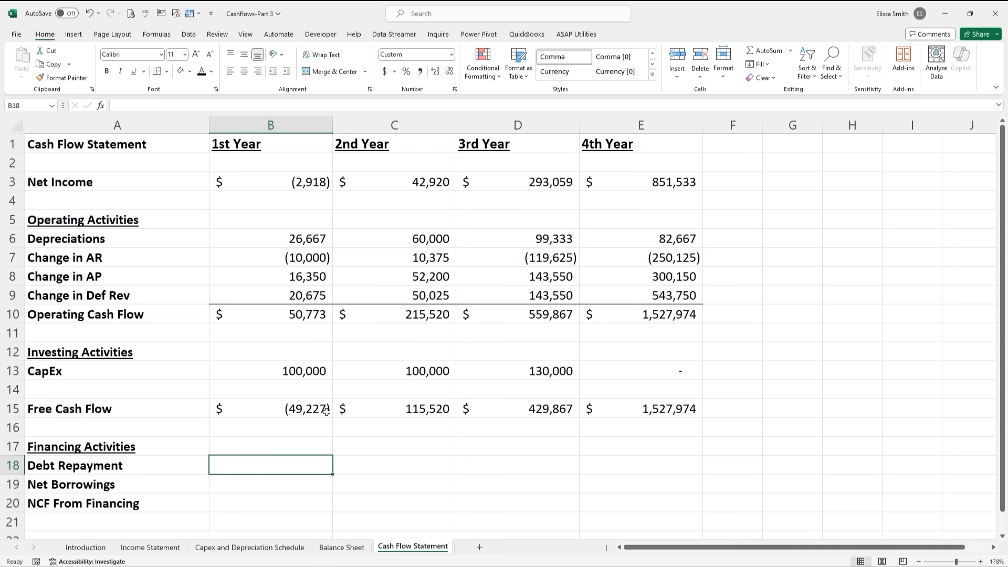
- Set Debt Repayment to the negated Balance Sheet C43 debt payment, filled across to E18
{"action": "type", "text": "="}
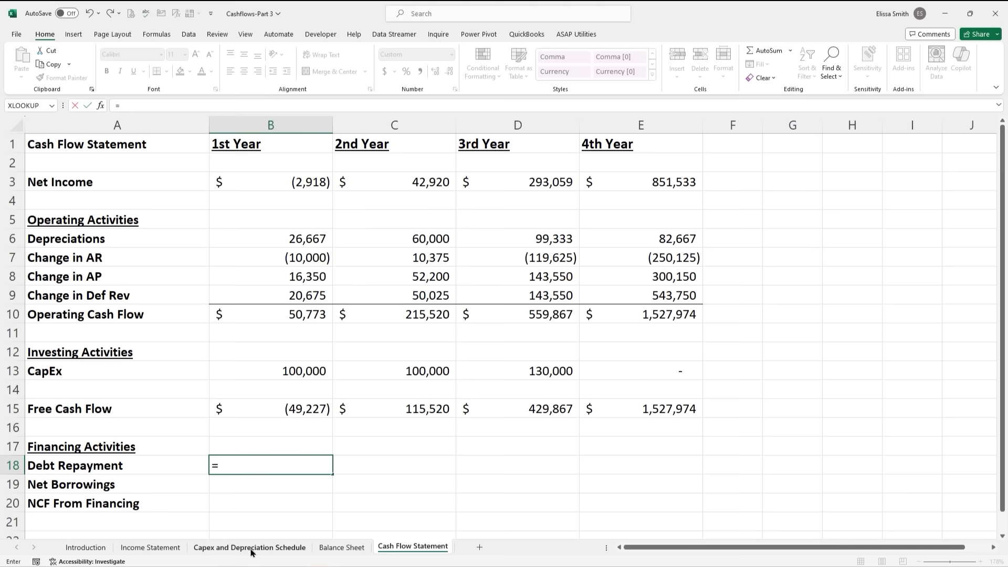
{"action": "left_click", "coordinate": [330, 548]}
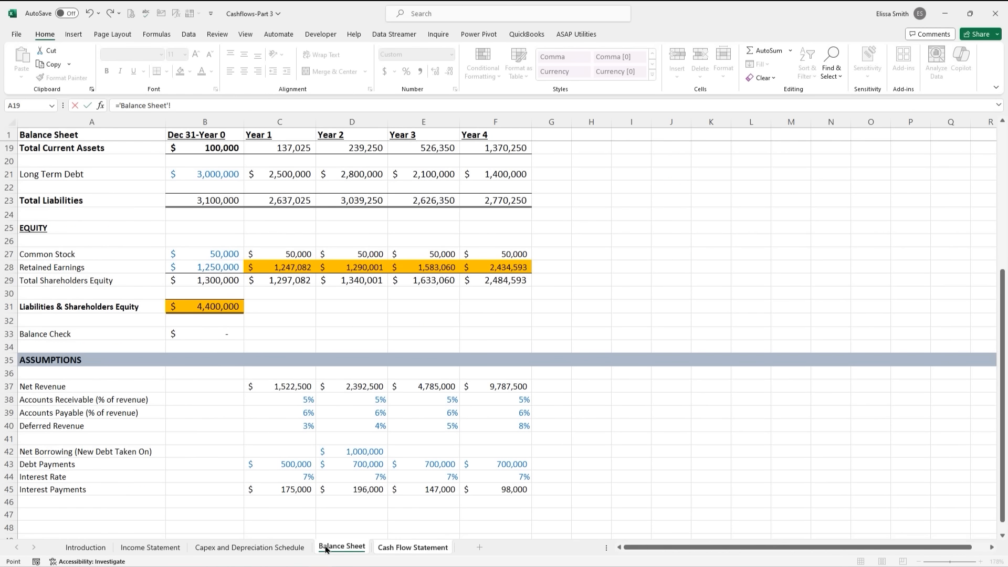
{"action": "left_click", "coordinate": [284, 465]}
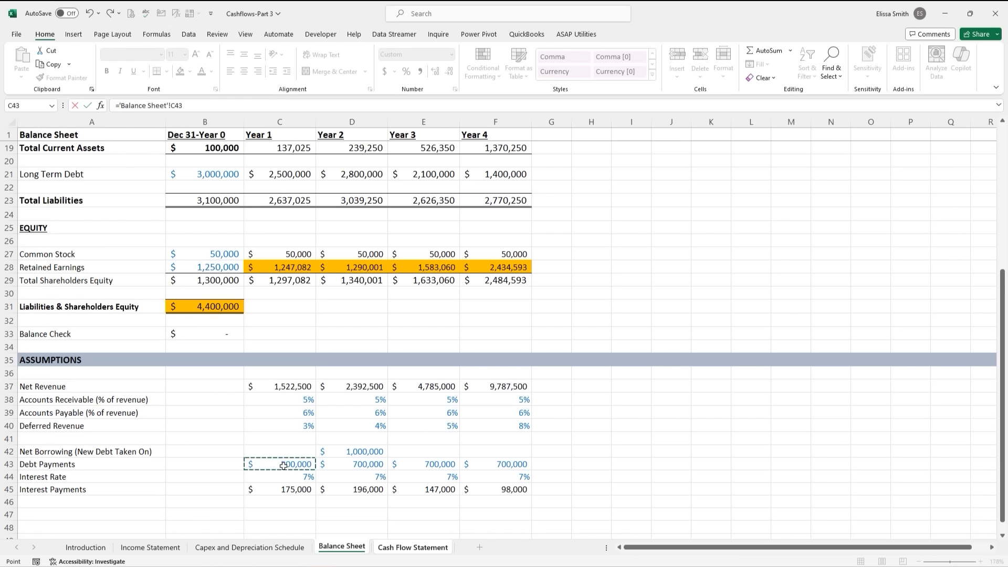
{"action": "left_click", "coordinate": [126, 106]}
{"action": "type", "text": "-"}
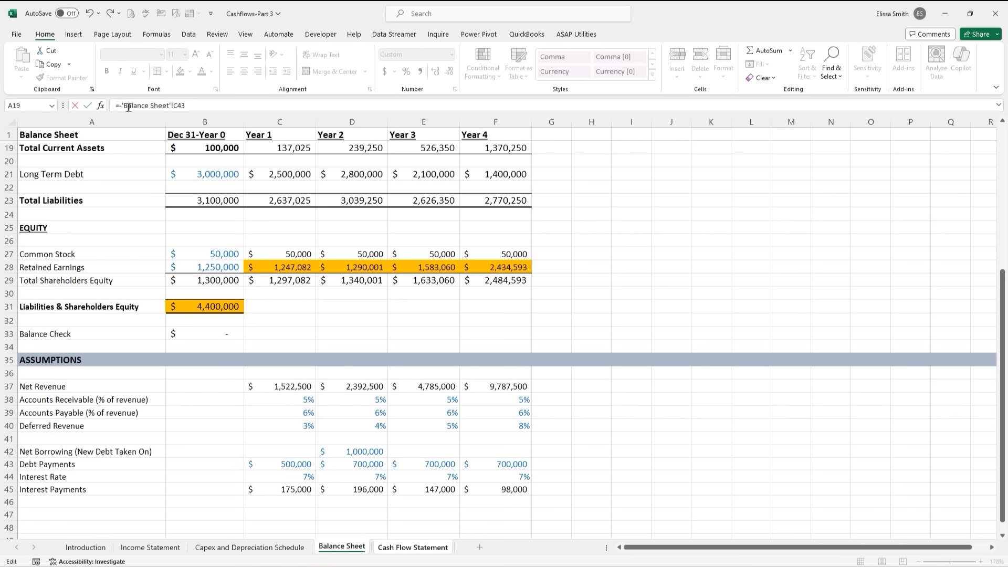
{"action": "key", "text": "Return"}
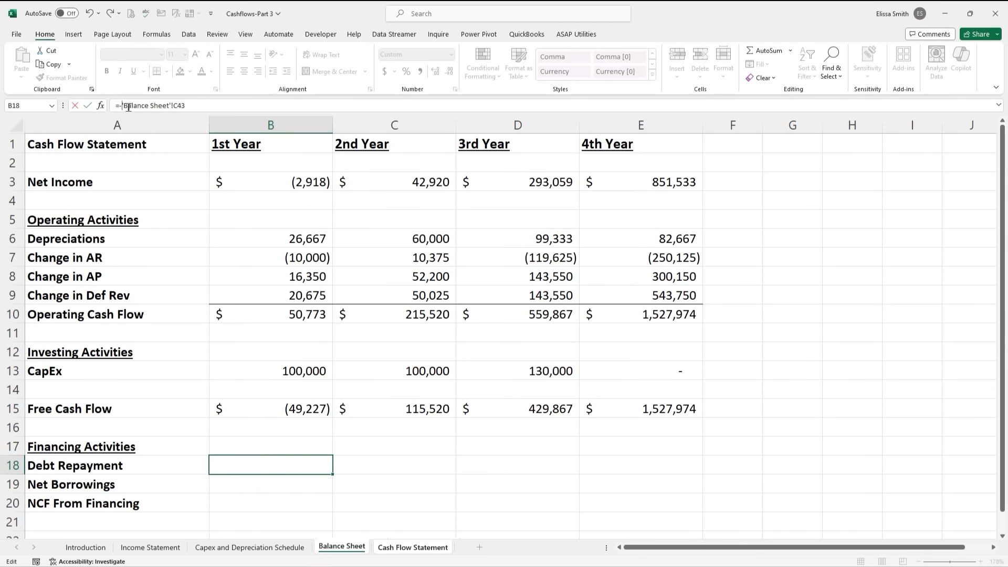
{"action": "left_click", "coordinate": [247, 465]}
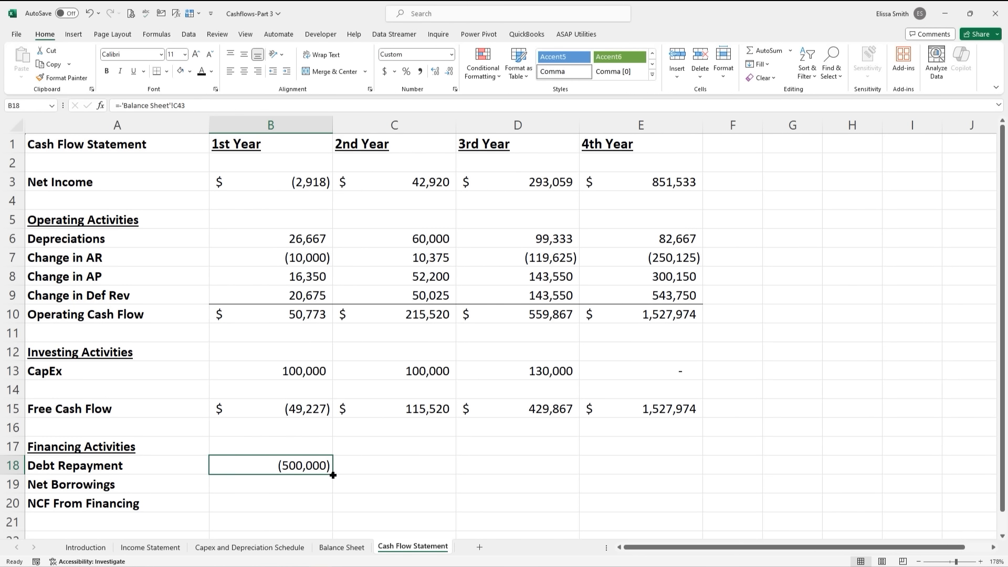
{"action": "left_click_drag", "start_coordinate": [328, 475], "coordinate": [648, 471]}
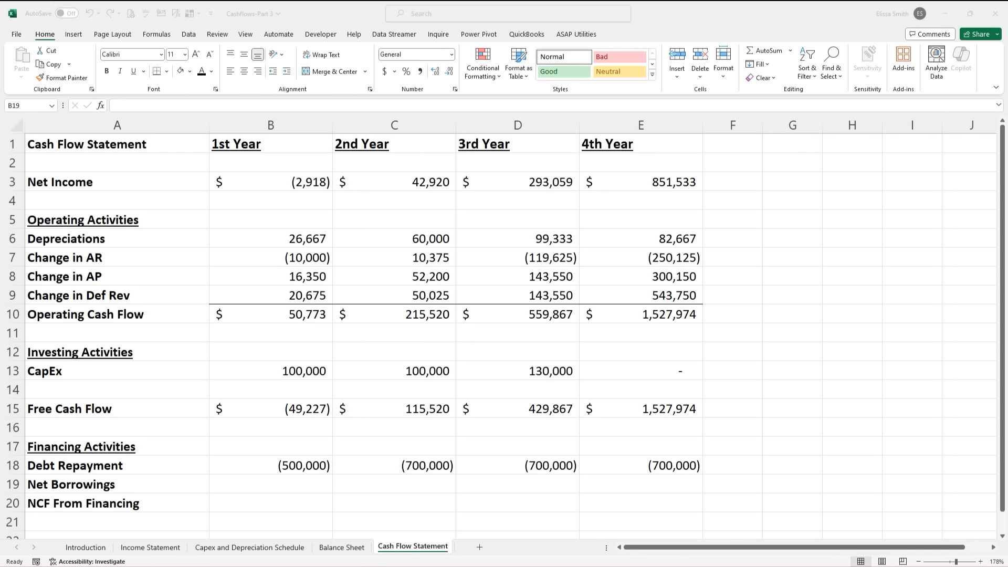
- Link Net Borrowings to Balance Sheet C42 and fill across to E19
{"action": "left_click", "coordinate": [238, 482]}
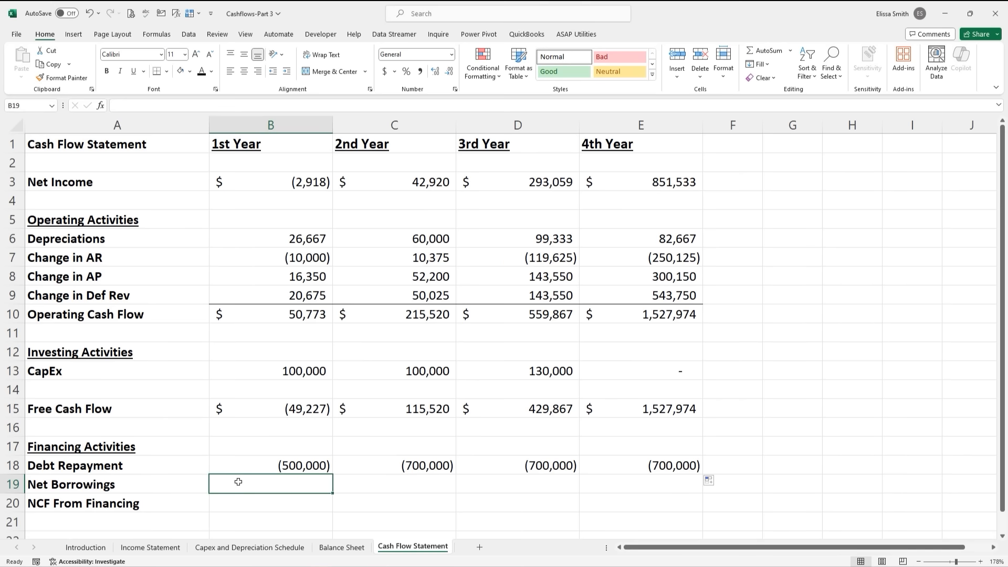
{"action": "type", "text": "="}
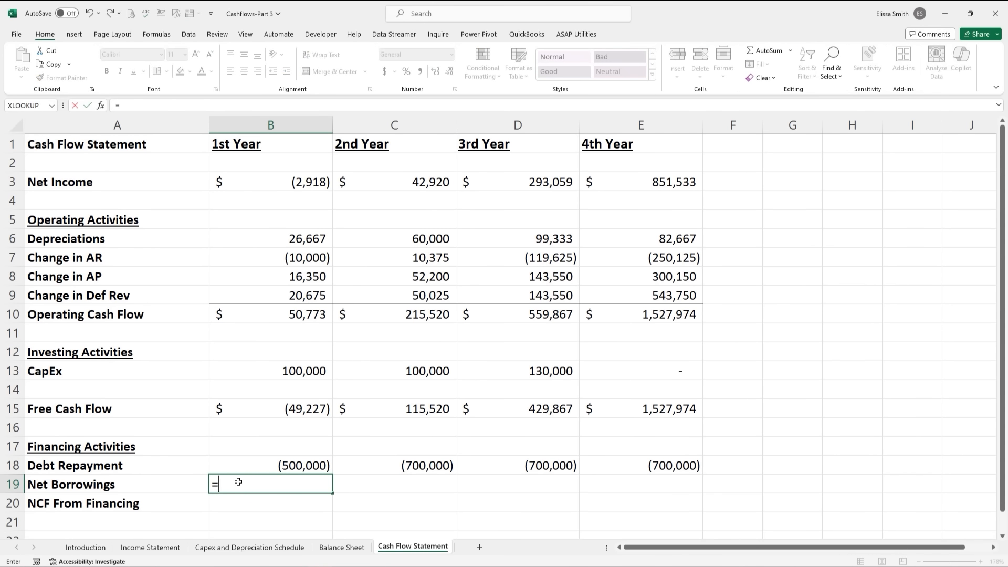
{"action": "left_click", "coordinate": [338, 548]}
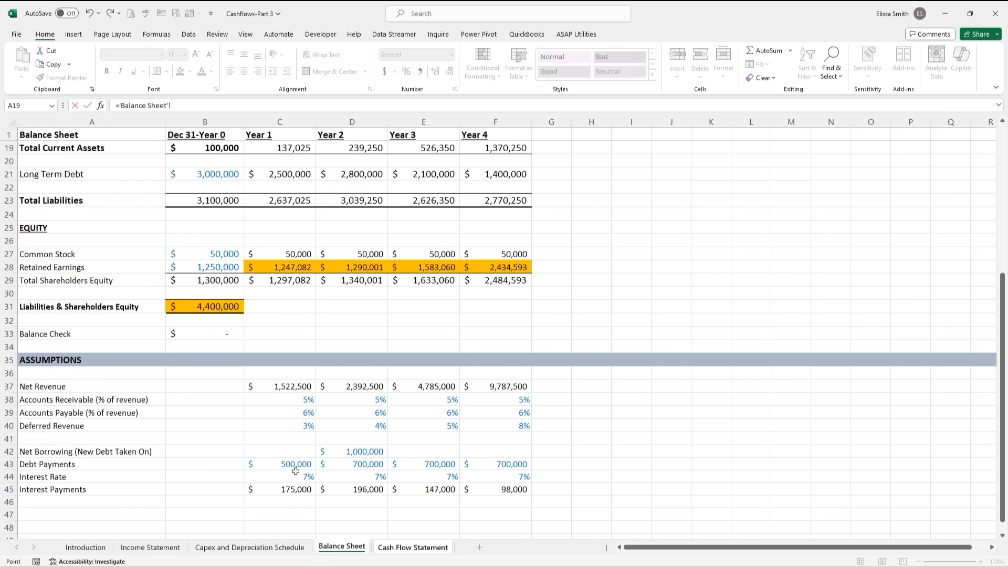
{"action": "left_click", "coordinate": [293, 450]}
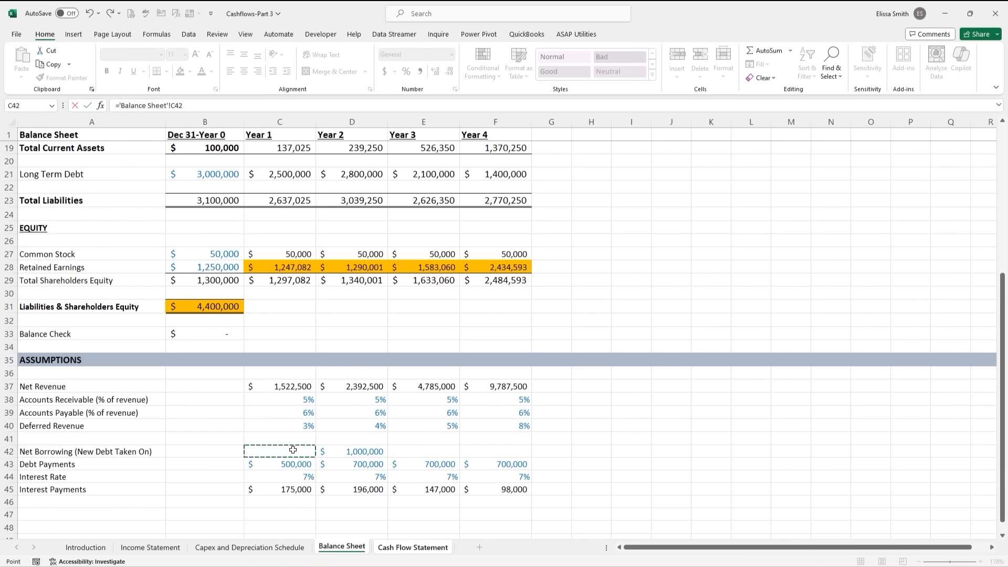
{"action": "key", "text": "Return"}
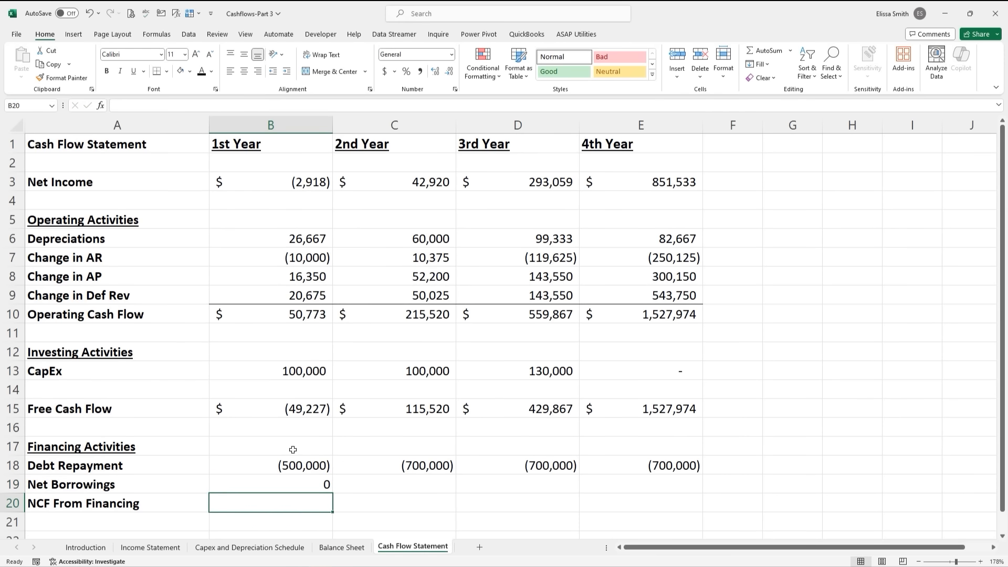
{"action": "left_click", "coordinate": [293, 483]}
{"action": "left_click_drag", "start_coordinate": [333, 493], "coordinate": [665, 488]}
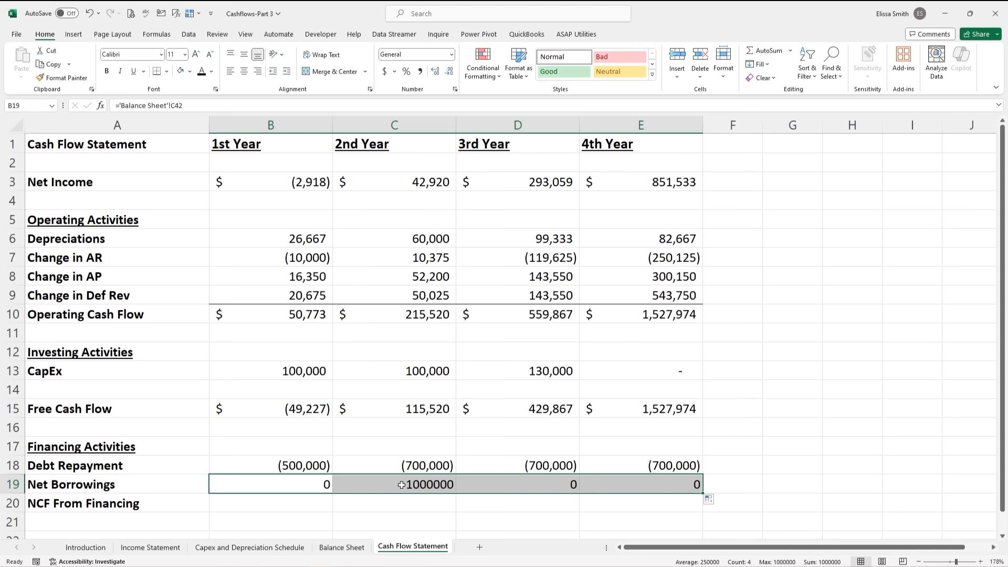
- Copy the Debt Repayment number format onto the Net Borrowings row with Format Painter
{"action": "left_click", "coordinate": [398, 469]}
{"action": "left_click", "coordinate": [79, 79]}
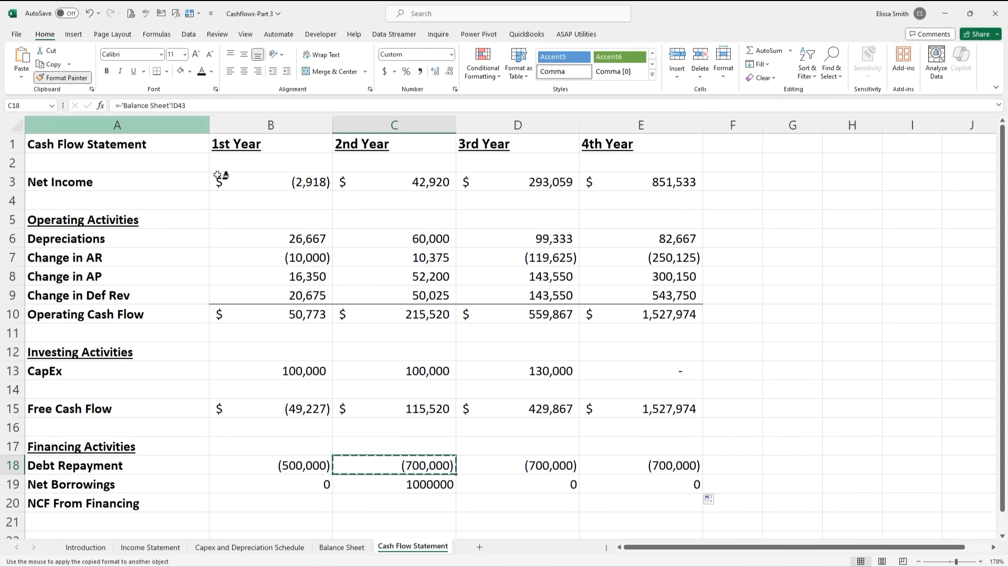
{"action": "left_click_drag", "start_coordinate": [315, 487], "coordinate": [609, 488]}
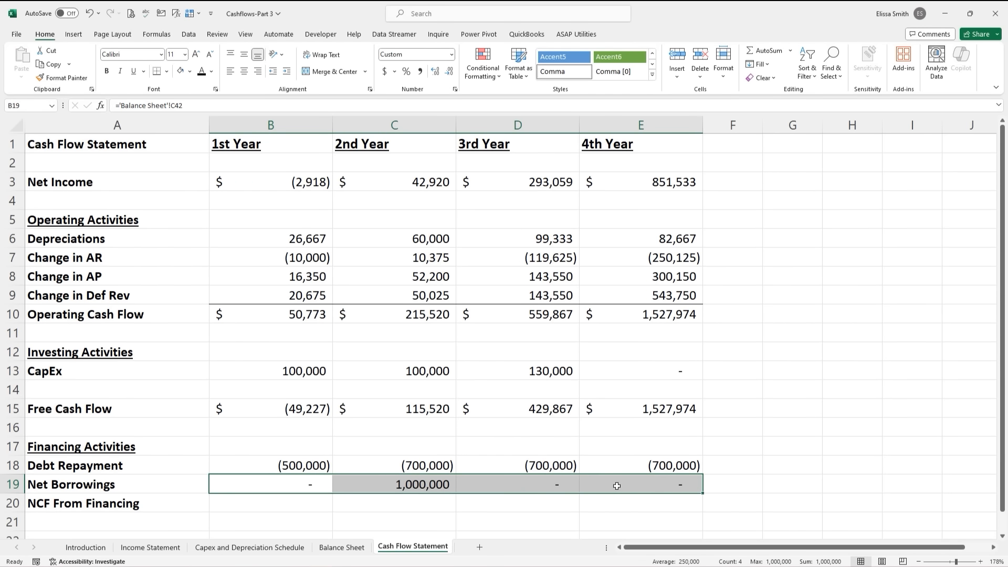
{"action": "left_click", "coordinate": [392, 512]}
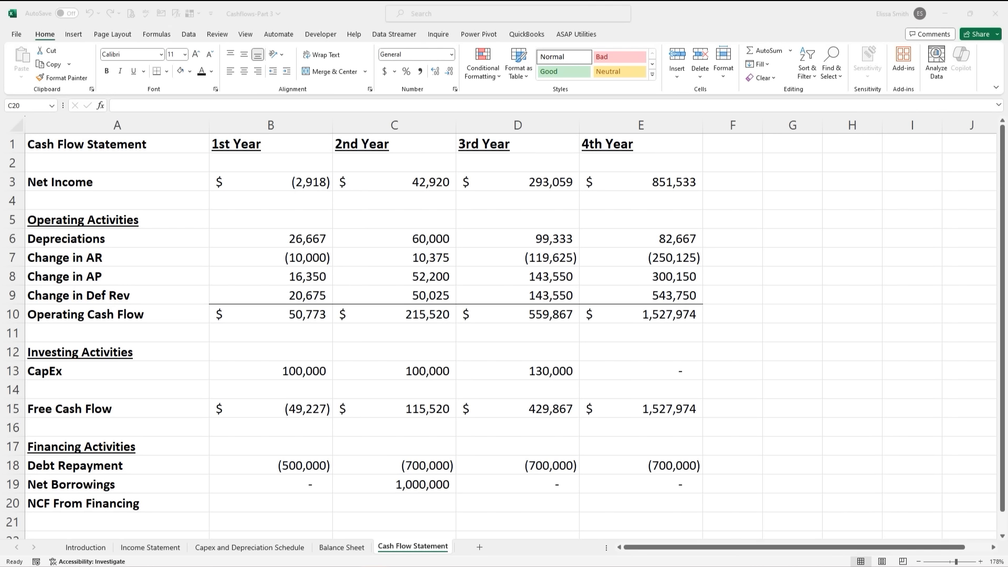
- Add a top border line above the NCF From Financing row for all four years
{"action": "key", "text": "alt+Tab"}
{"action": "key", "text": "F2"}
{"action": "left_click_drag", "start_coordinate": [268, 503], "coordinate": [638, 502]}
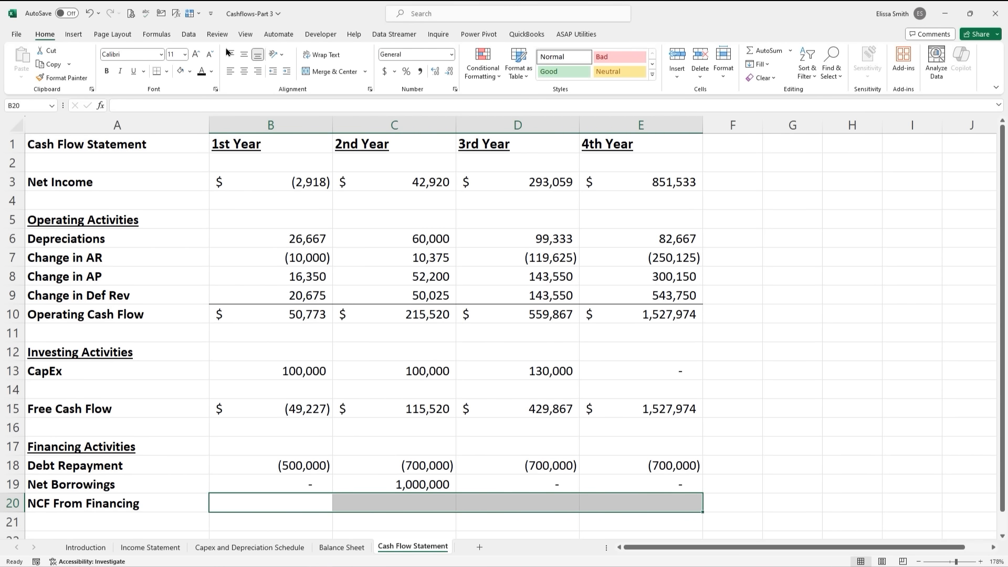
{"action": "left_click", "coordinate": [167, 72]}
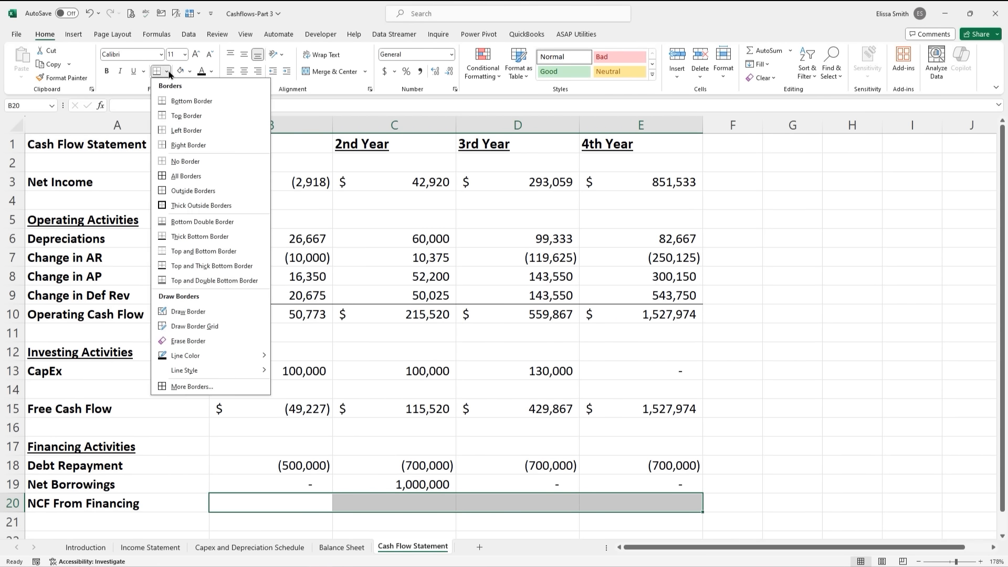
{"action": "left_click", "coordinate": [189, 116]}
- Enter =SUM(B18:B19) in B20 and fill it to E20: (500,000), 300,000, (700,000), (700,000)
{"action": "left_click", "coordinate": [297, 501]}
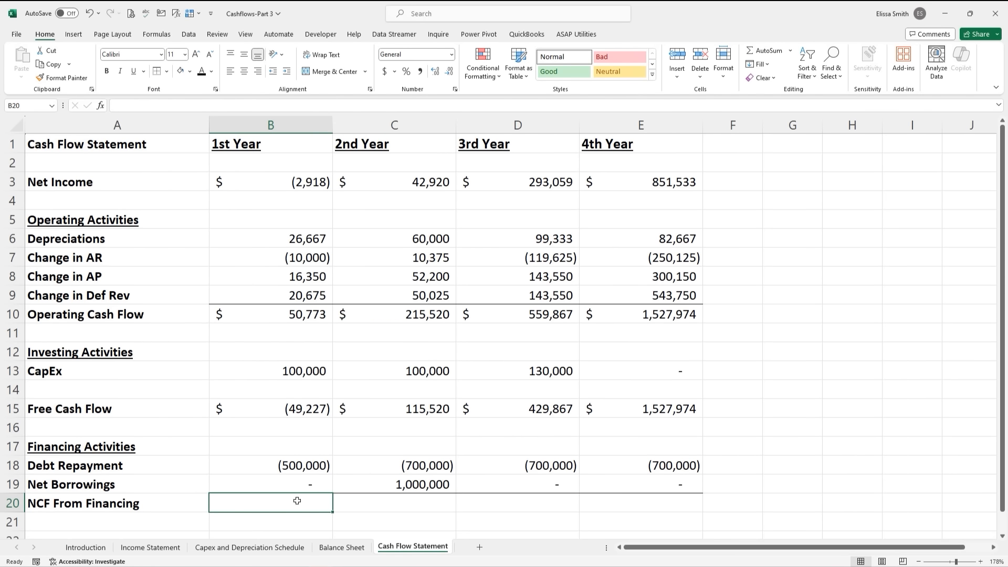
{"action": "type", "text": "=sum"}
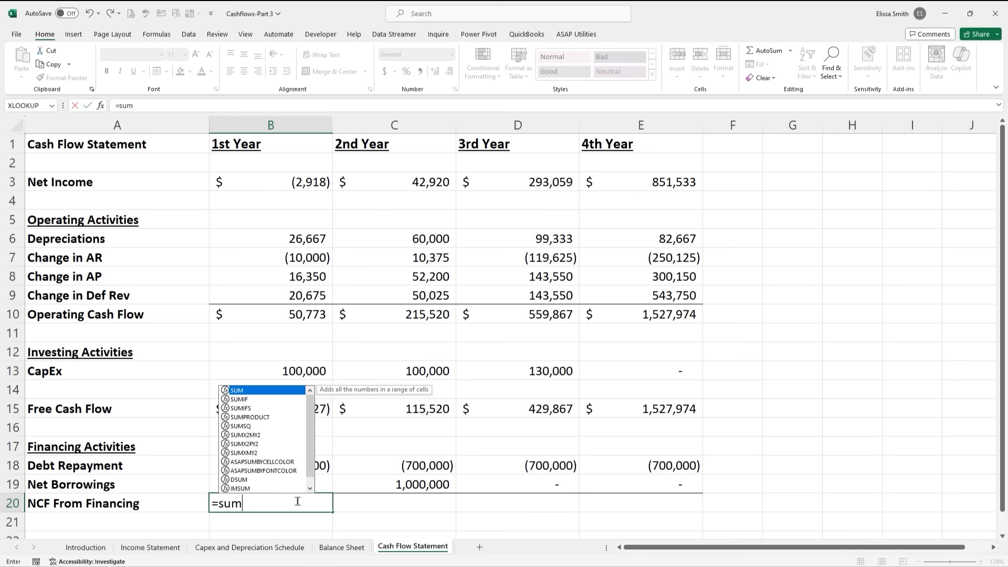
{"action": "double_click", "coordinate": [267, 394]}
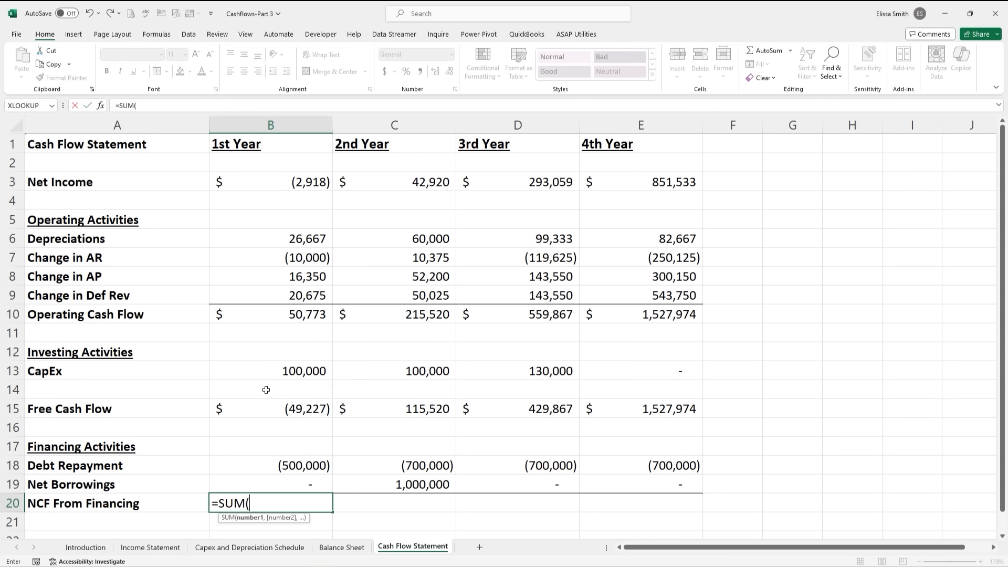
{"action": "left_click_drag", "start_coordinate": [297, 470], "coordinate": [299, 488]}
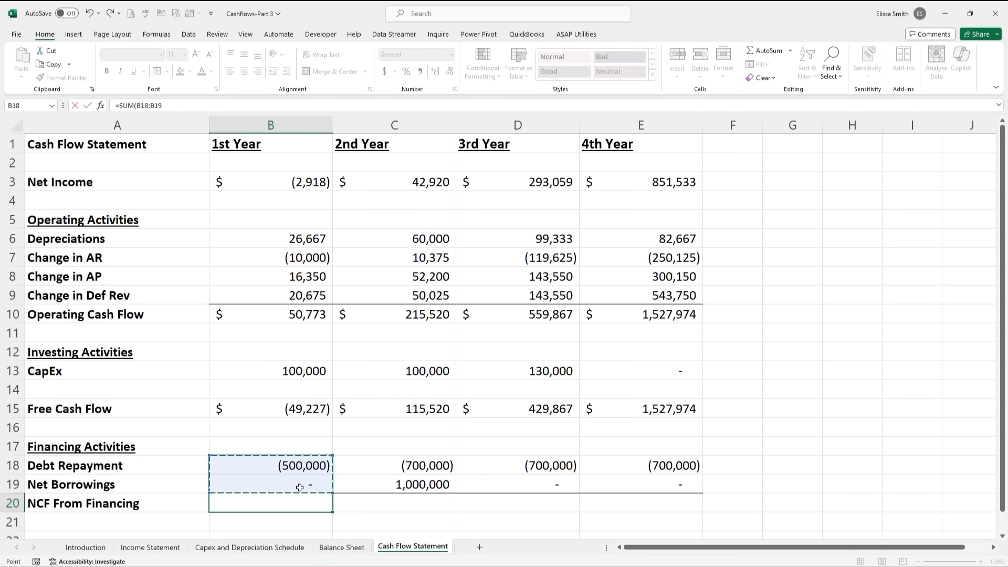
{"action": "key", "text": "Return"}
{"action": "type", "text": "."}
{"action": "key", "text": "Escape"}
{"action": "left_click", "coordinate": [295, 502]}
{"action": "left_click_drag", "start_coordinate": [332, 511], "coordinate": [659, 503]}
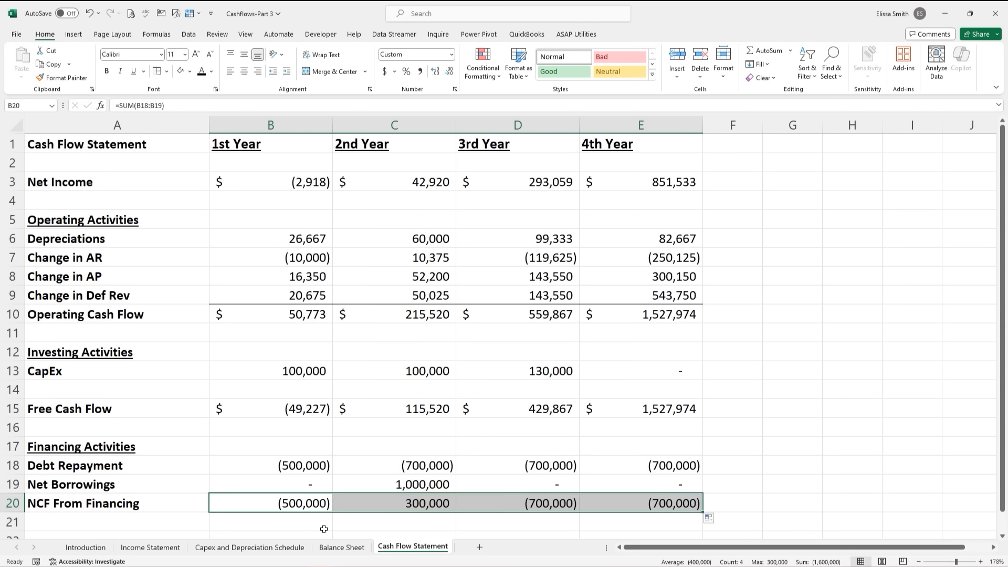
{"action": "left_click", "coordinate": [324, 529]}
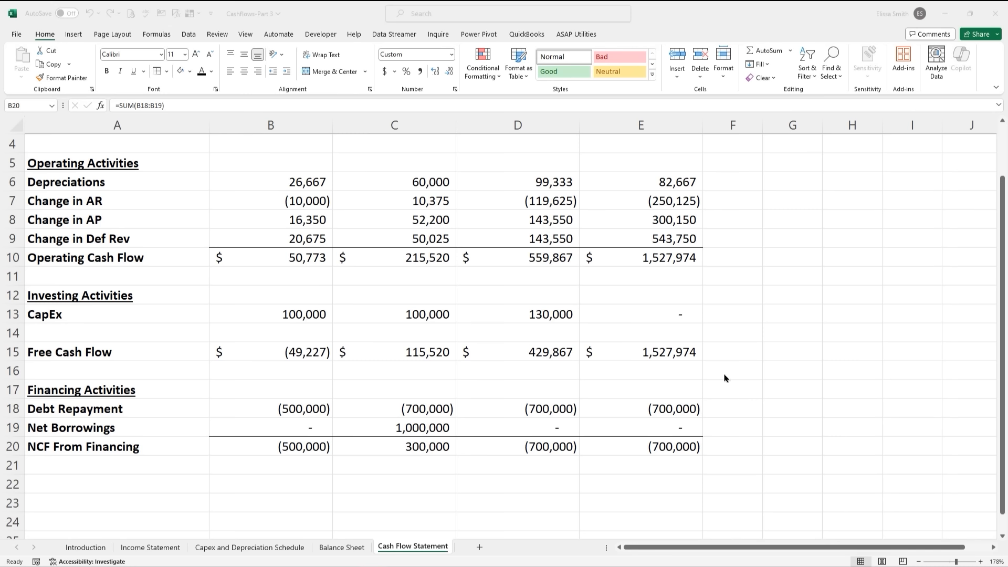
- Label A22 'Net Cash Flow', enter =B15+B20 in B22, and fill it across to E22
{"action": "left_click", "coordinate": [120, 486]}
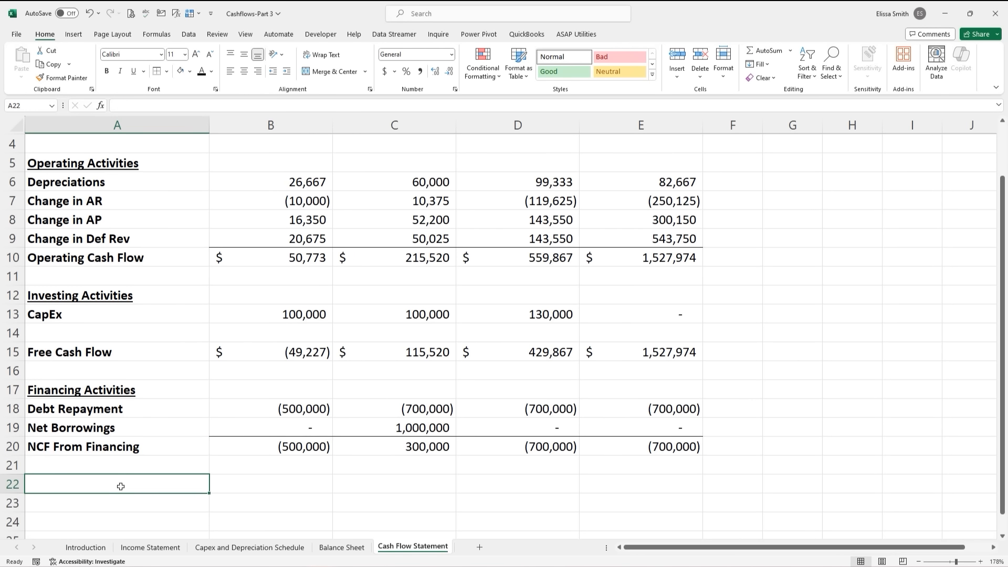
{"action": "type", "text": "Ne"}
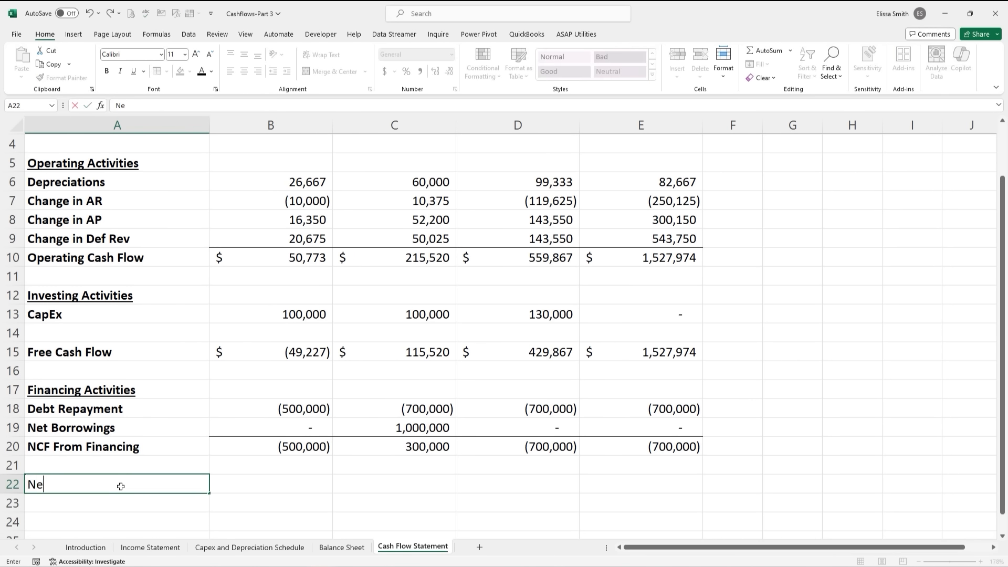
{"action": "type", "text": "t Cash Flow"}
{"action": "key", "text": "Tab"}
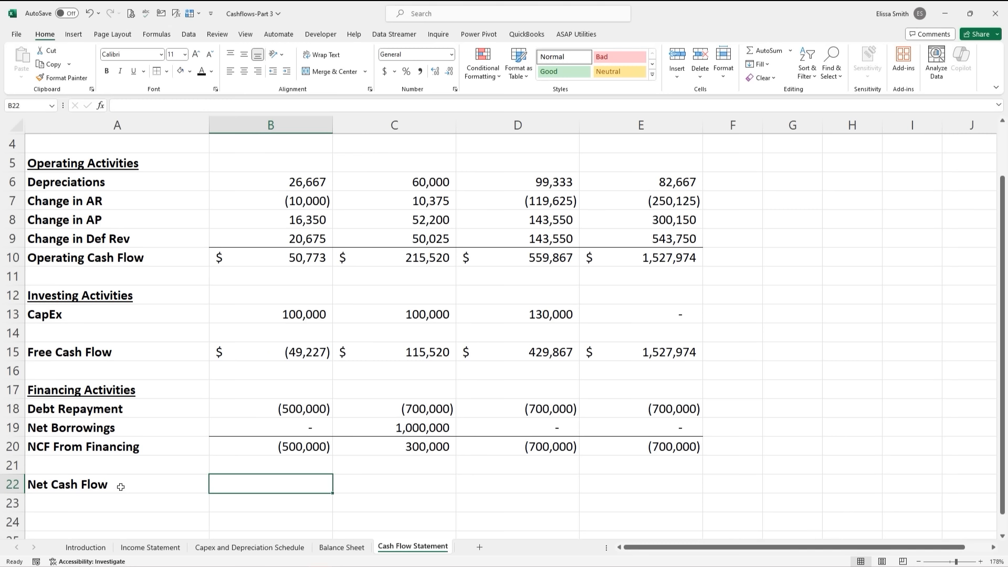
{"action": "type", "text": "="}
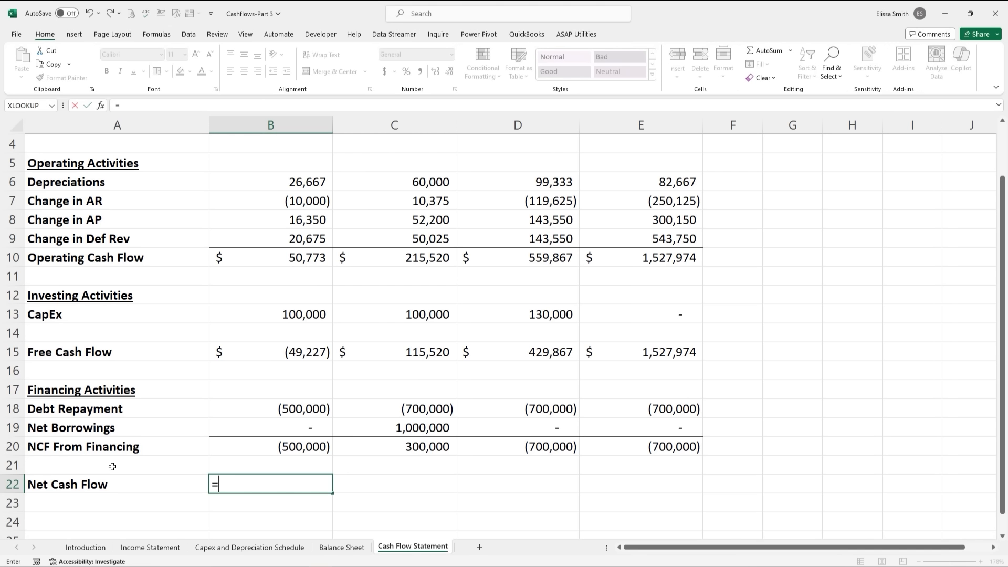
{"action": "left_click", "coordinate": [284, 352]}
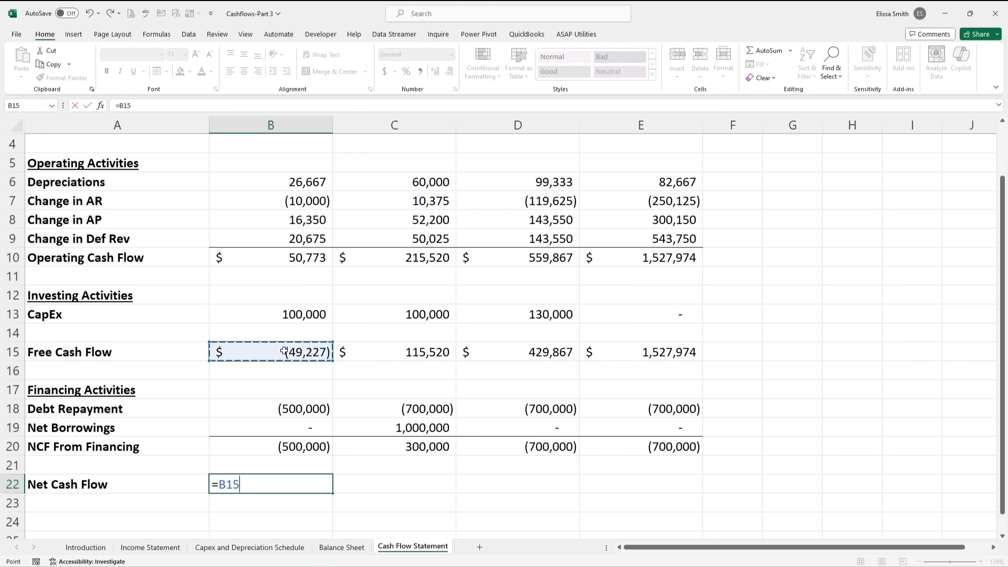
{"action": "type", "text": "+"}
{"action": "left_click", "coordinate": [284, 446]}
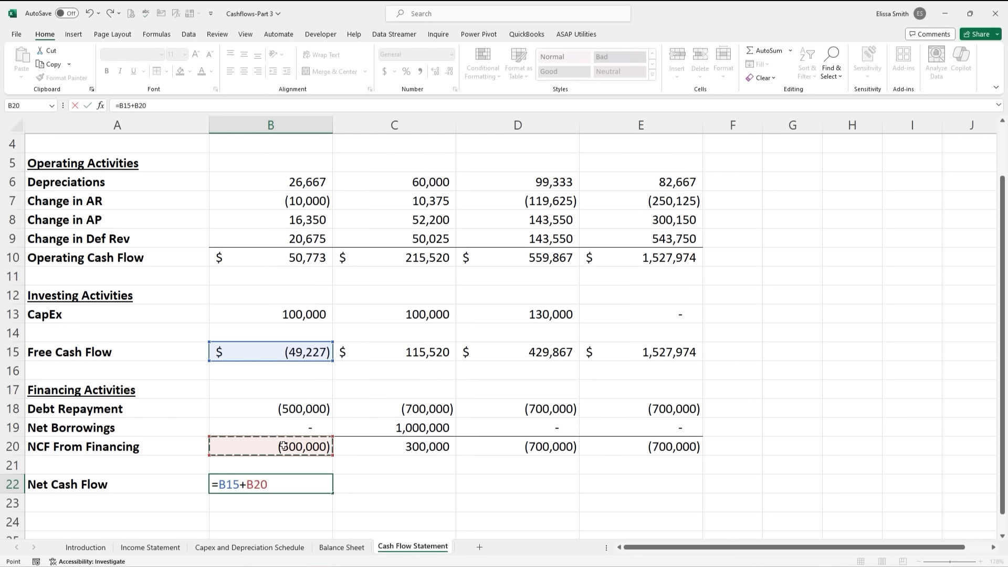
{"action": "key", "text": "Return"}
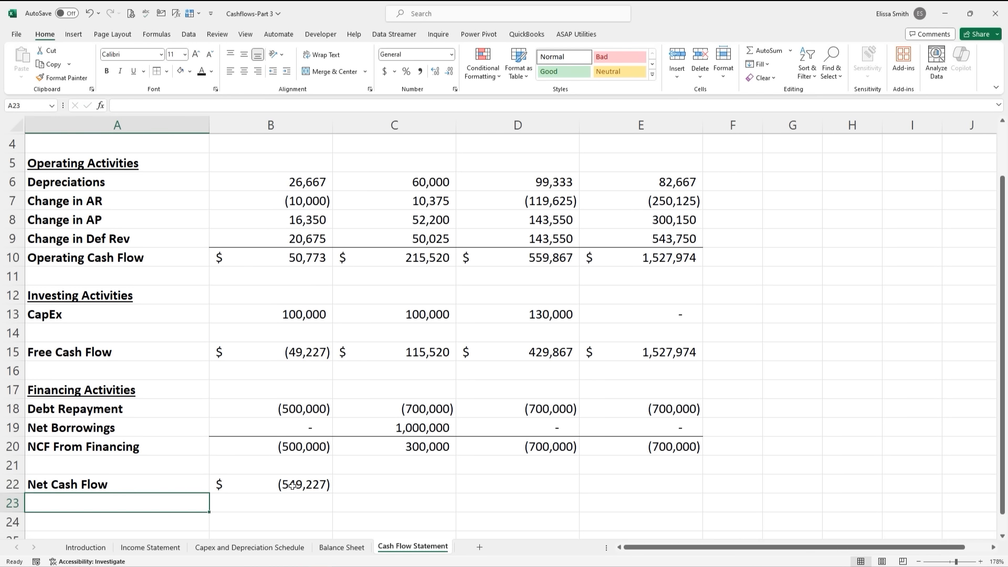
{"action": "key", "text": "Up"}
{"action": "left_click_drag", "start_coordinate": [333, 492], "coordinate": [685, 485]}
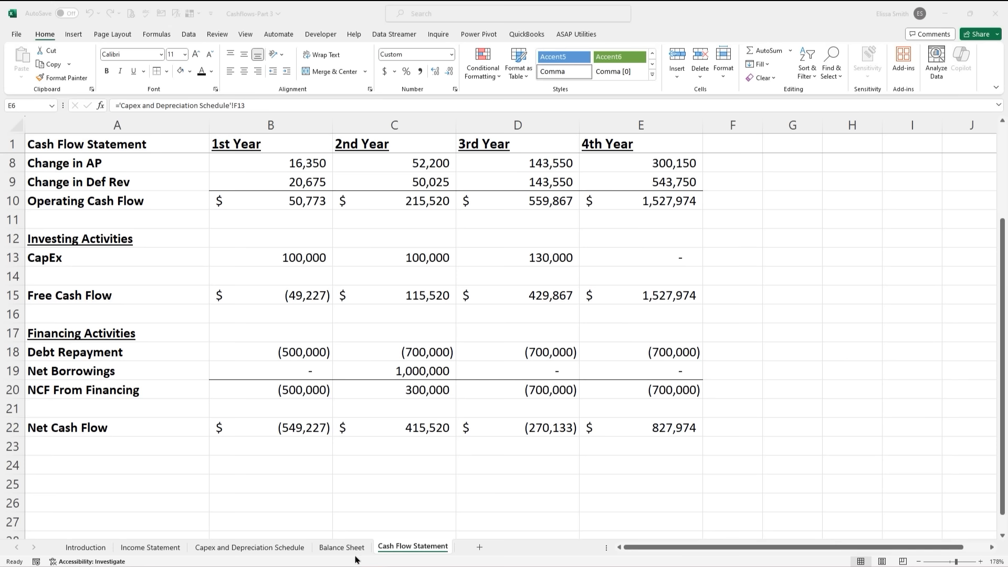
- Set Balance Sheet C5 to =B5+'Cash Flow Statement'!B22 and fill it through Year 4
{"action": "left_click", "coordinate": [342, 548]}
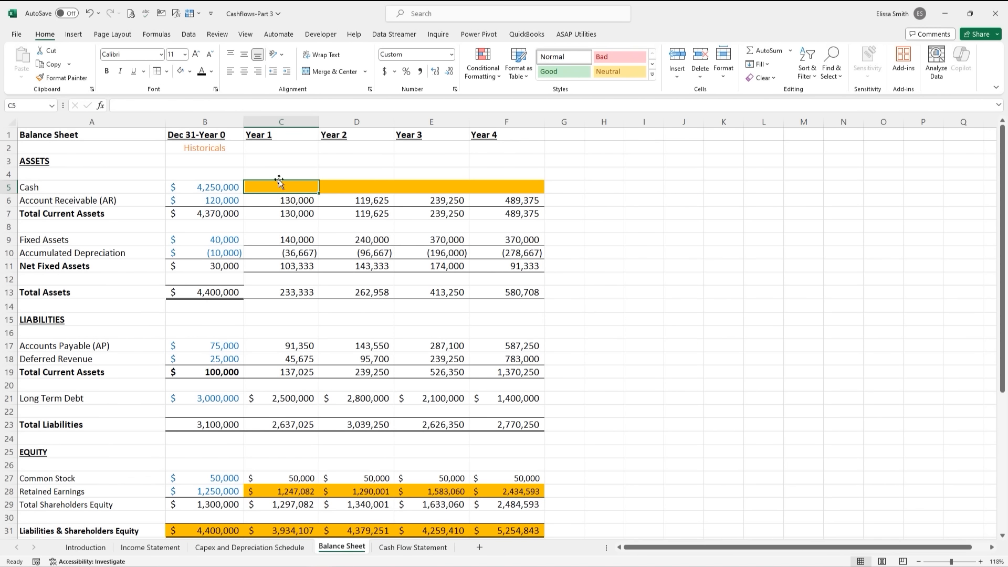
{"action": "type", "text": "="}
{"action": "left_click", "coordinate": [218, 187]}
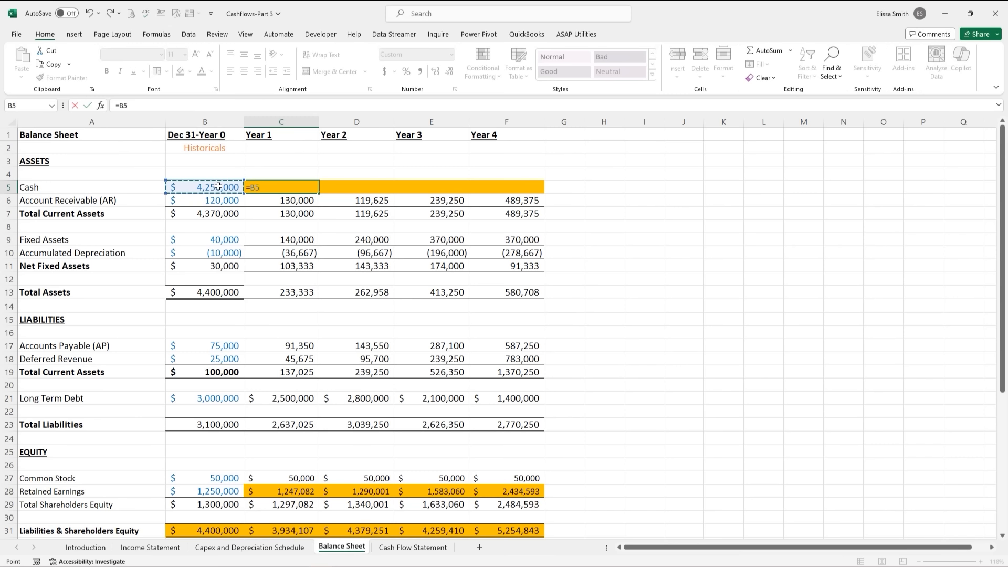
{"action": "type", "text": "+"}
{"action": "left_click", "coordinate": [399, 549]}
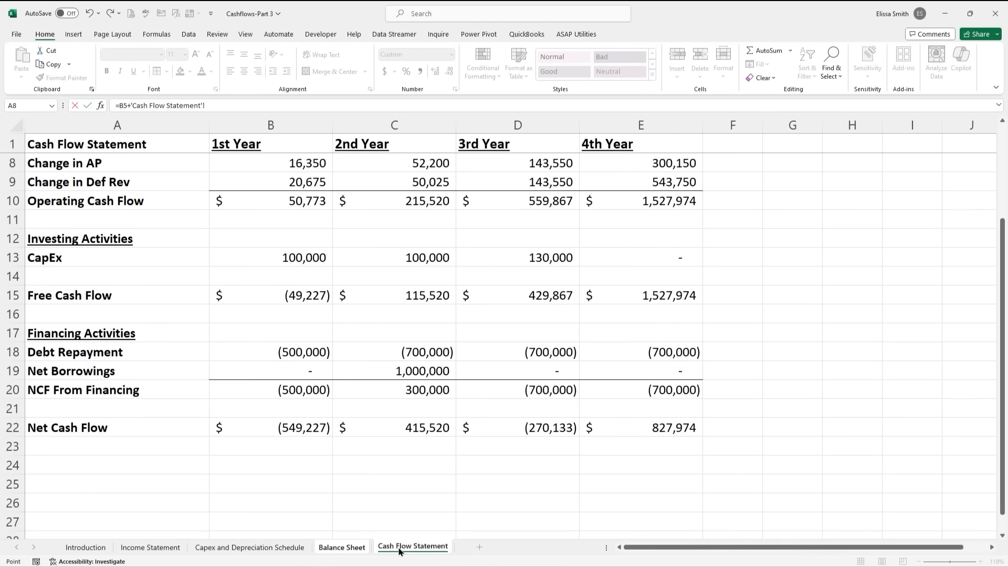
{"action": "left_click", "coordinate": [305, 430]}
{"action": "key", "text": "Return"}
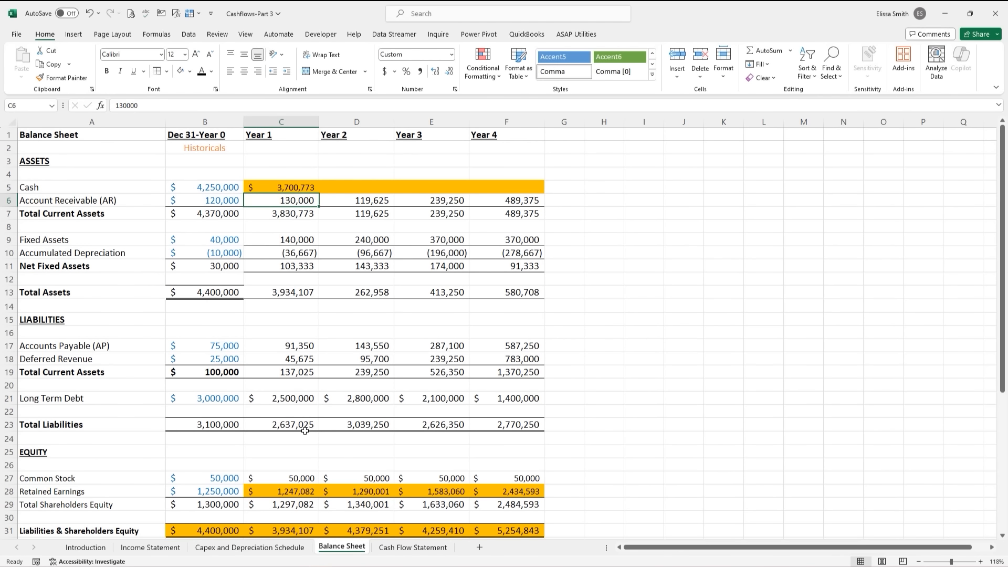
{"action": "left_click", "coordinate": [273, 187]}
{"action": "left_click_drag", "start_coordinate": [320, 193], "coordinate": [518, 193]}
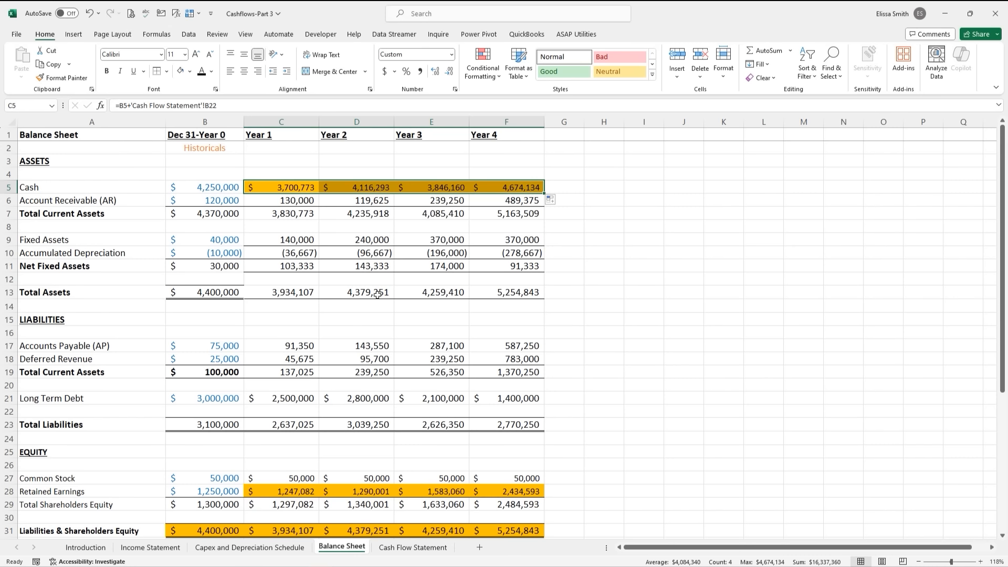
{"action": "left_click", "coordinate": [360, 319]}
- Confirm the Balance Check row reads zero and review the linked Year 1-4 cash values
{"action": "scroll", "coordinate": [360, 319], "scroll_direction": "down", "scroll_amount": 1}
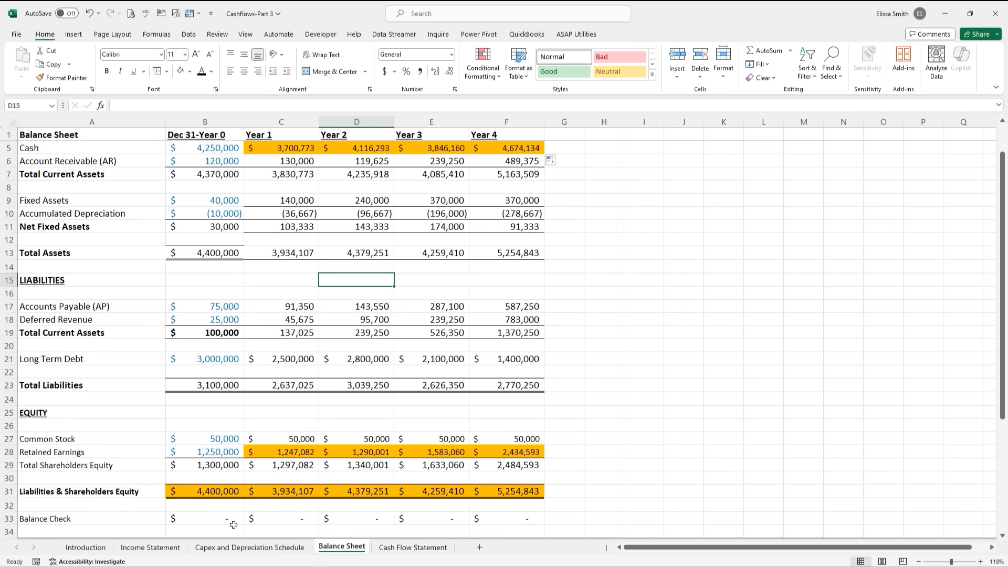
{"action": "left_click_drag", "start_coordinate": [217, 520], "coordinate": [521, 514]}
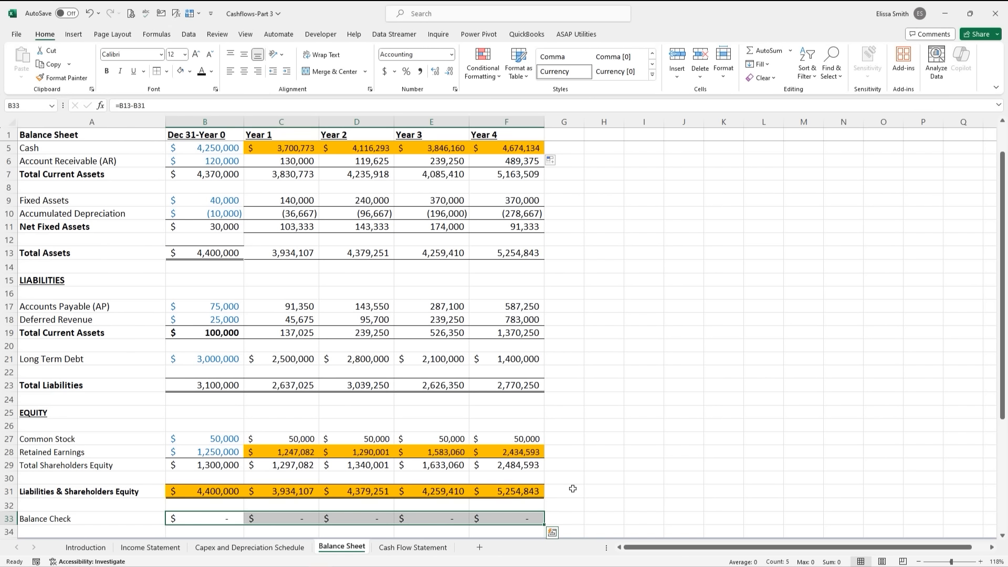
{"action": "left_click_drag", "start_coordinate": [273, 148], "coordinate": [509, 146]}
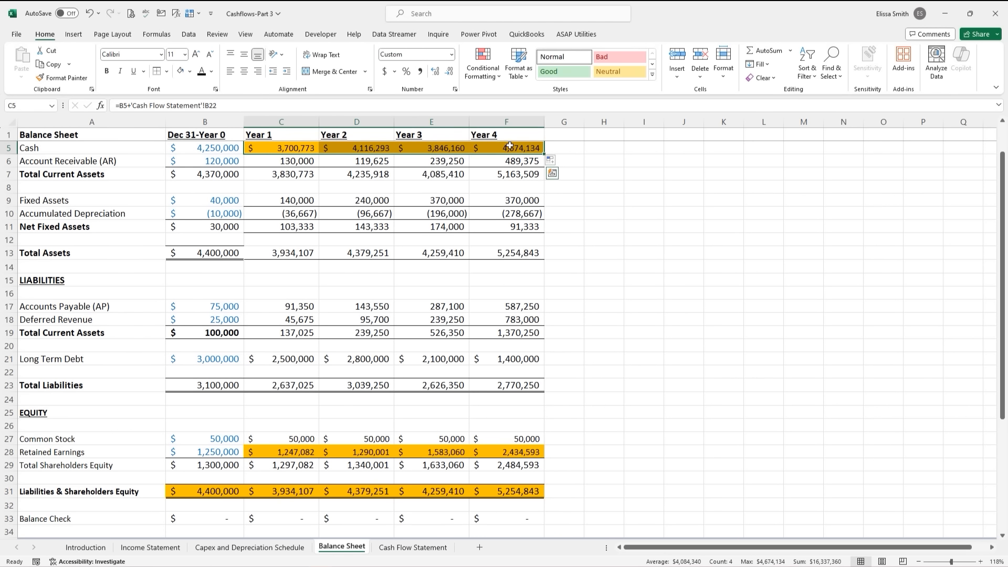
{"action": "left_click", "coordinate": [277, 161]}
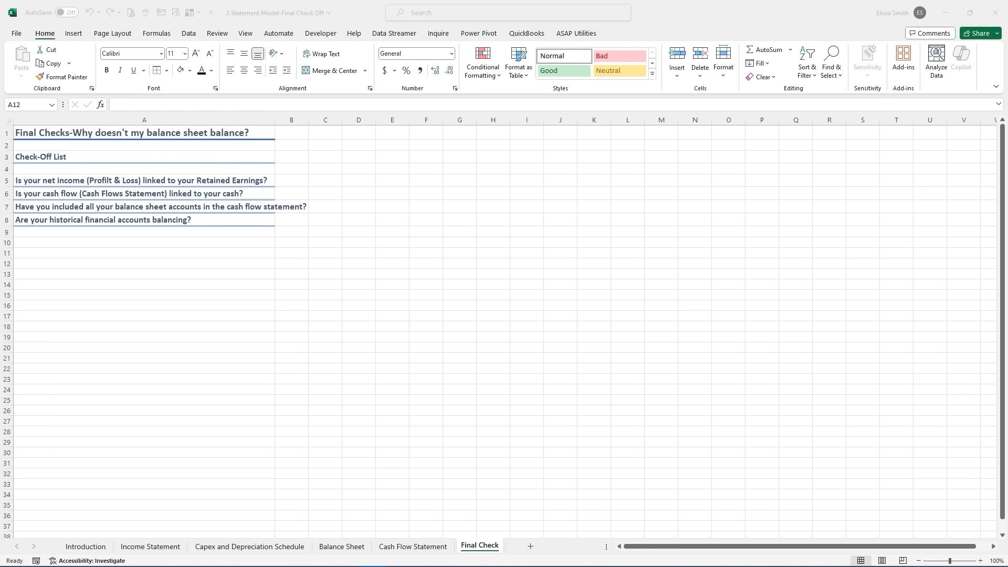
{"action": "left_click", "coordinate": [157, 548]}
{"action": "left_click", "coordinate": [157, 547]}
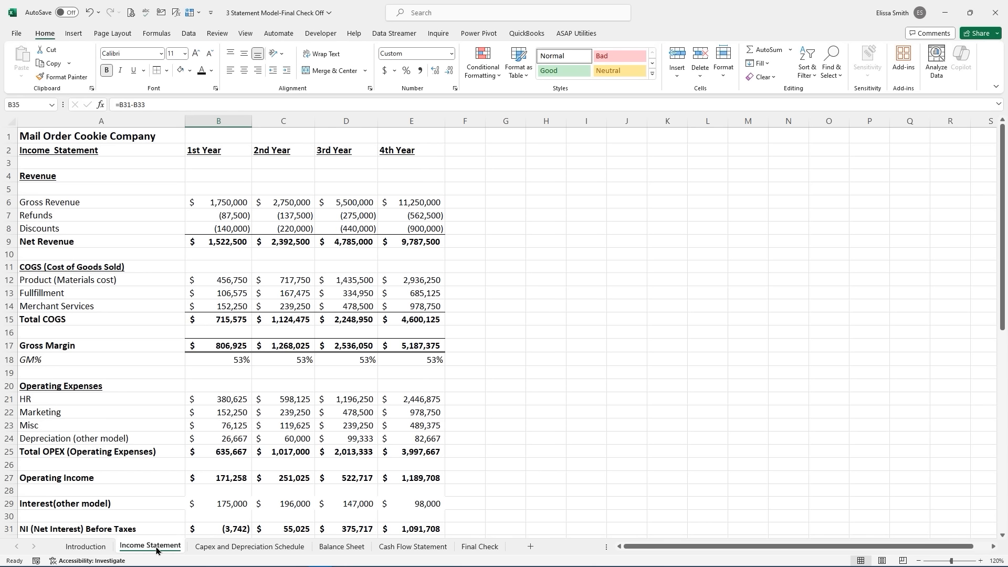
{"action": "left_click", "coordinate": [290, 549]}
{"action": "left_click", "coordinate": [339, 547]}
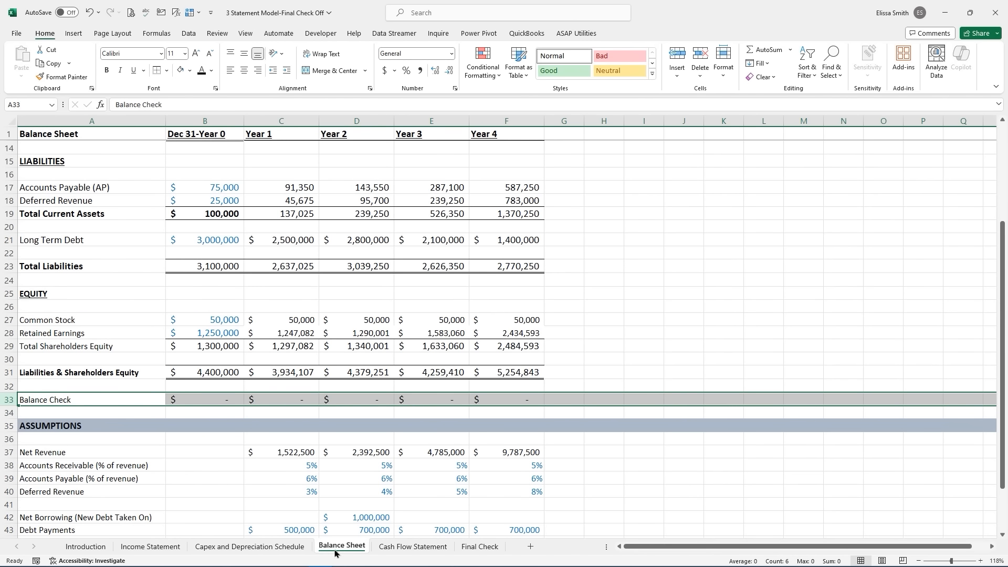
{"action": "left_click", "coordinate": [475, 550]}
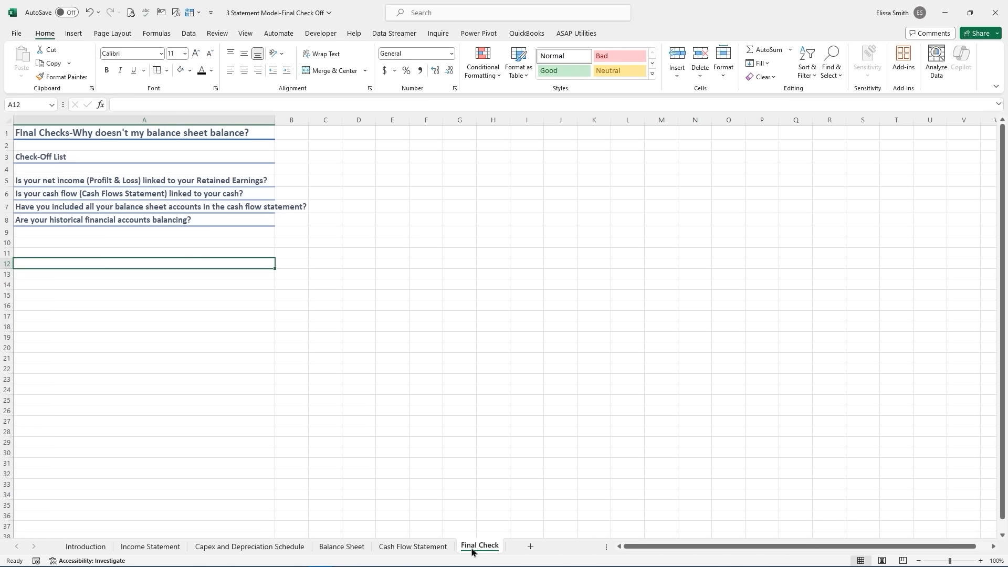
{"action": "left_click", "coordinate": [342, 546]}
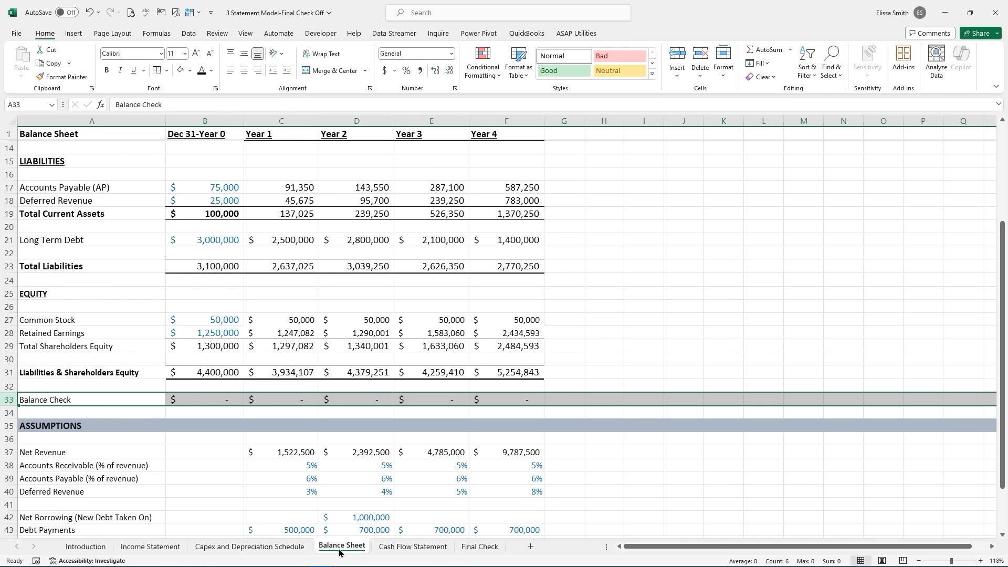
{"action": "left_click", "coordinate": [471, 551]}
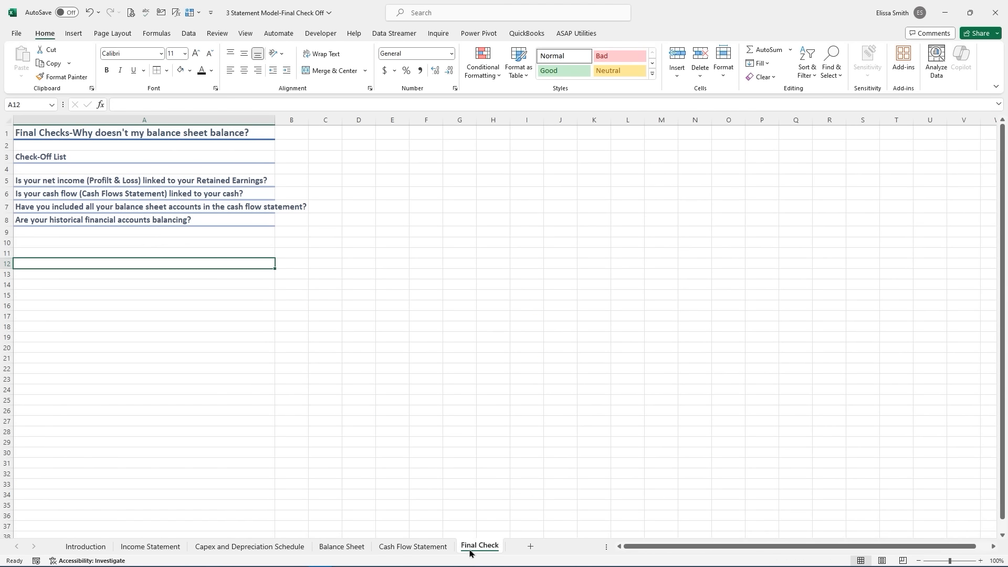